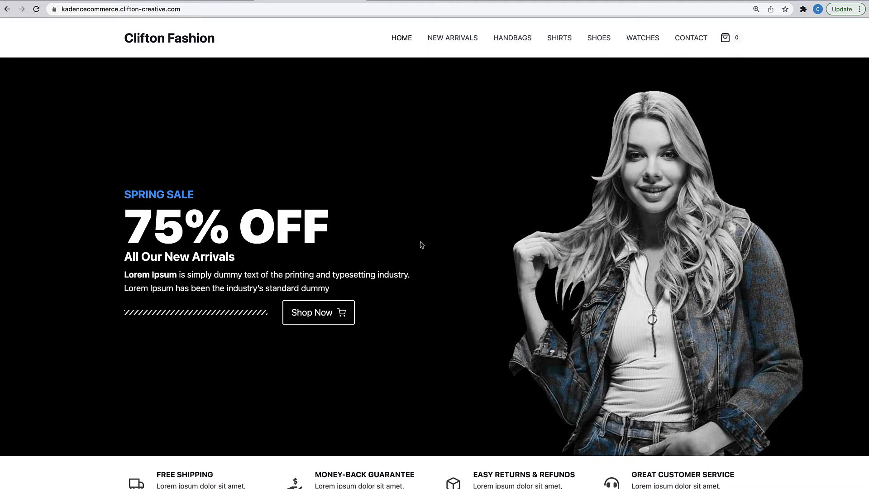
- Browse the Clifton Fashion homepage, then open the New Arrivals category
scroll(421, 244, "down", 1)
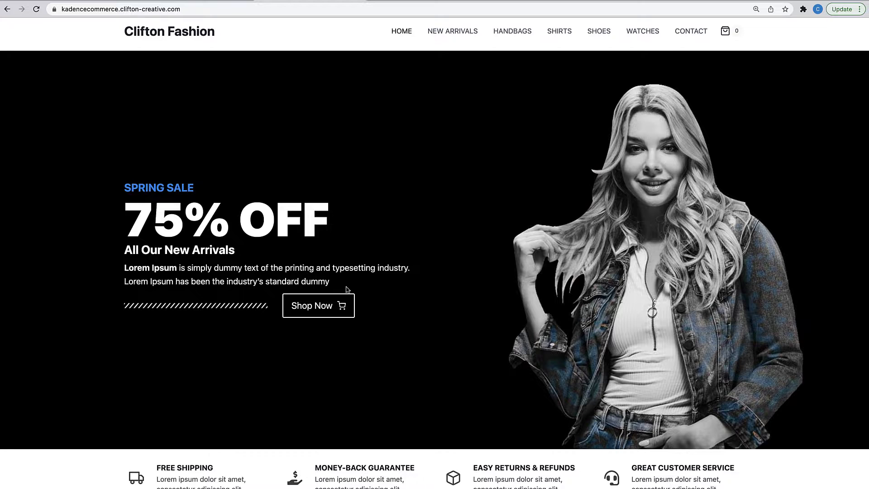
scroll(346, 286, "down", 5)
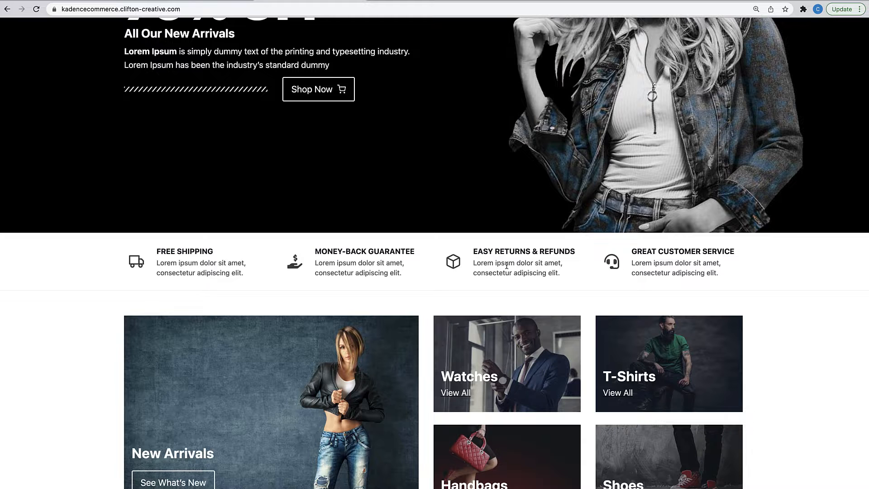
scroll(506, 266, "down", 5)
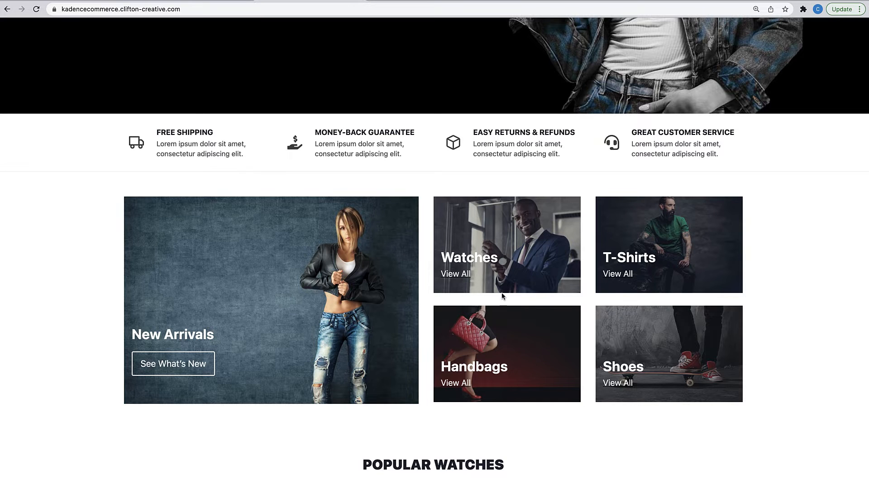
scroll(500, 297, "down", 3)
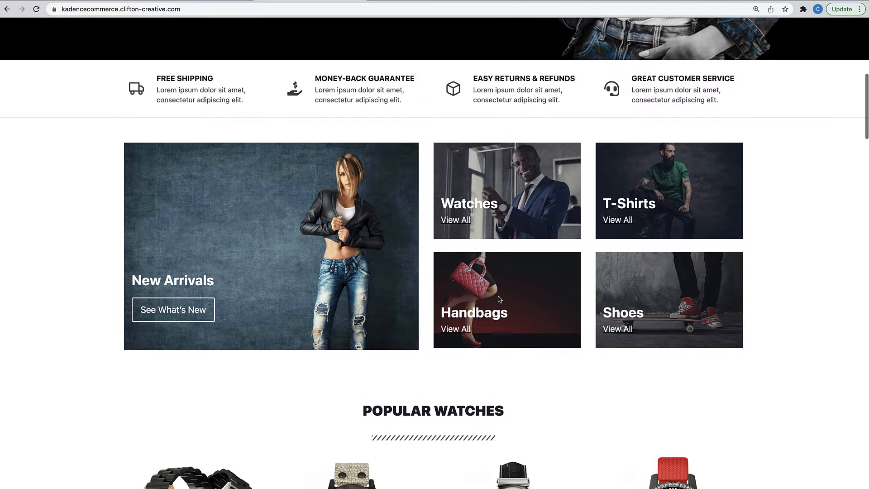
scroll(500, 299, "down", 10)
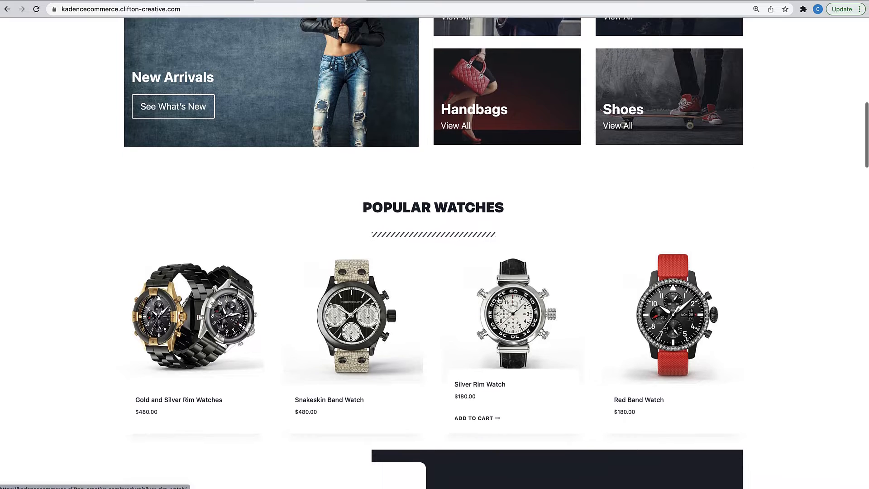
scroll(500, 300, "down", 5)
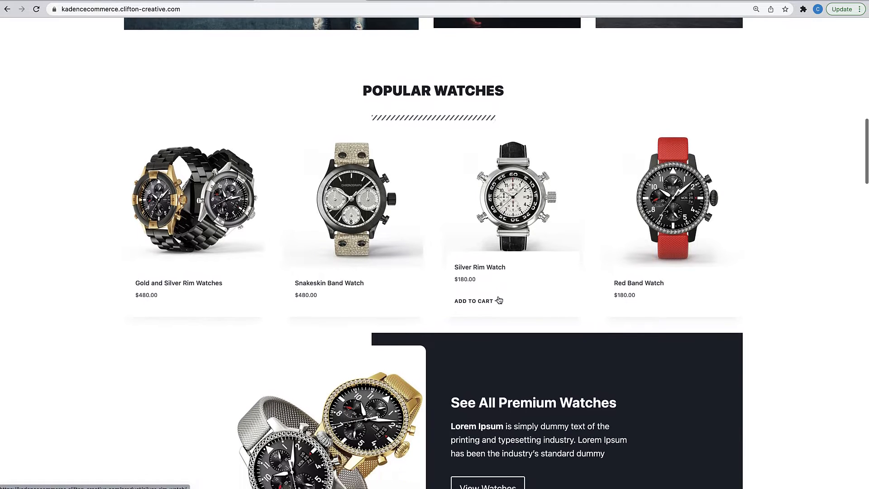
scroll(499, 300, "down", 5)
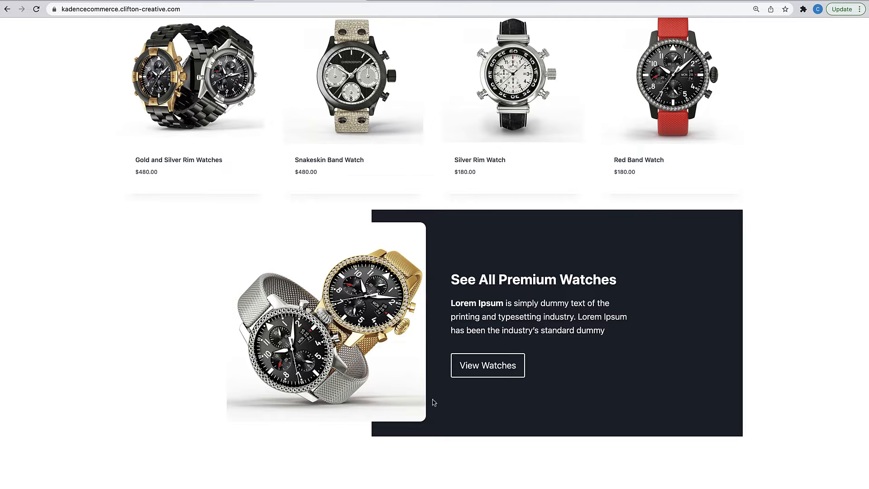
scroll(492, 382, "down", 5)
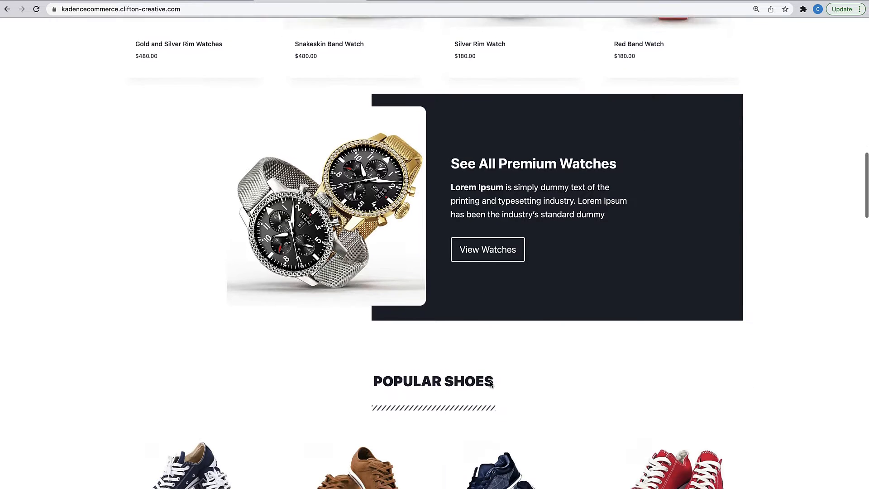
scroll(492, 384, "down", 20)
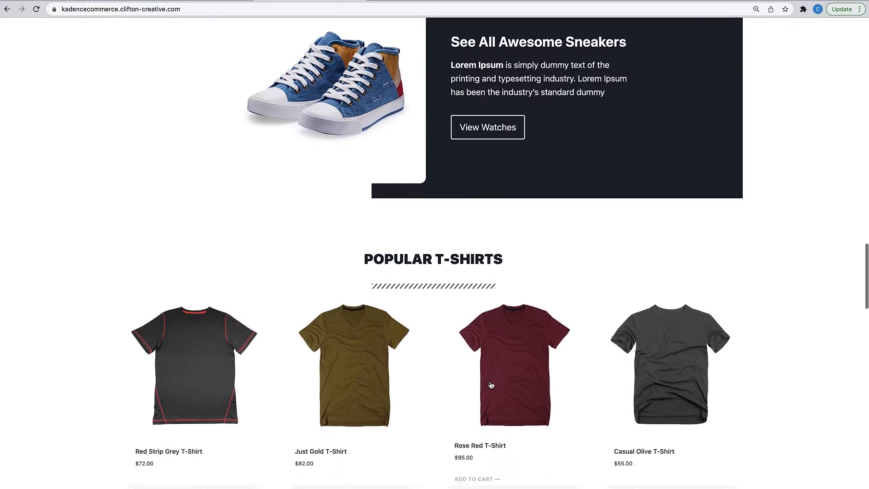
scroll(491, 385, "down", 20)
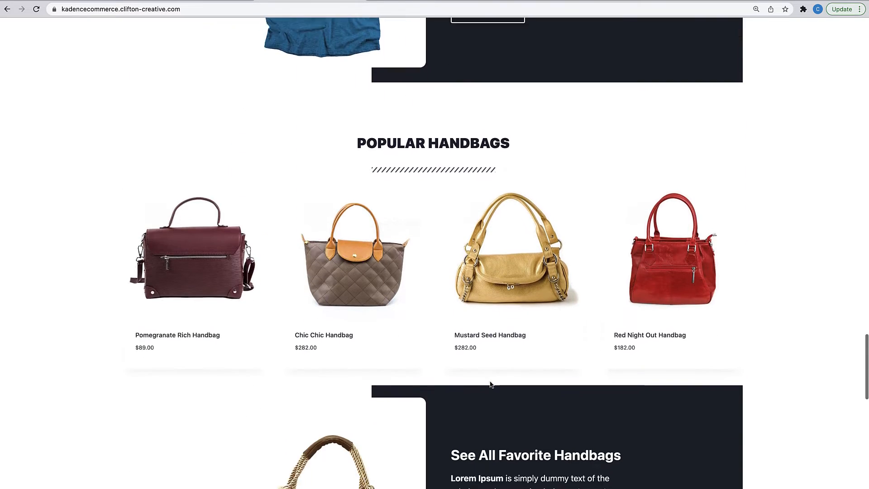
scroll(491, 385, "down", 19)
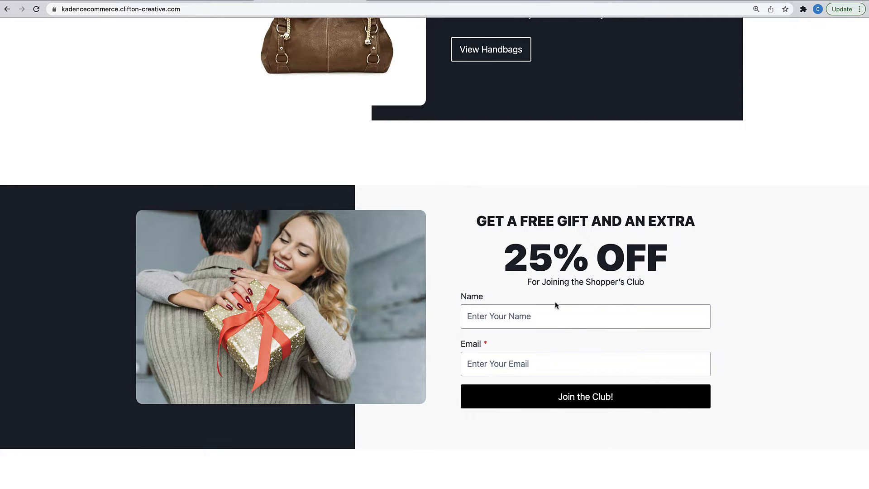
scroll(554, 308, "down", 4)
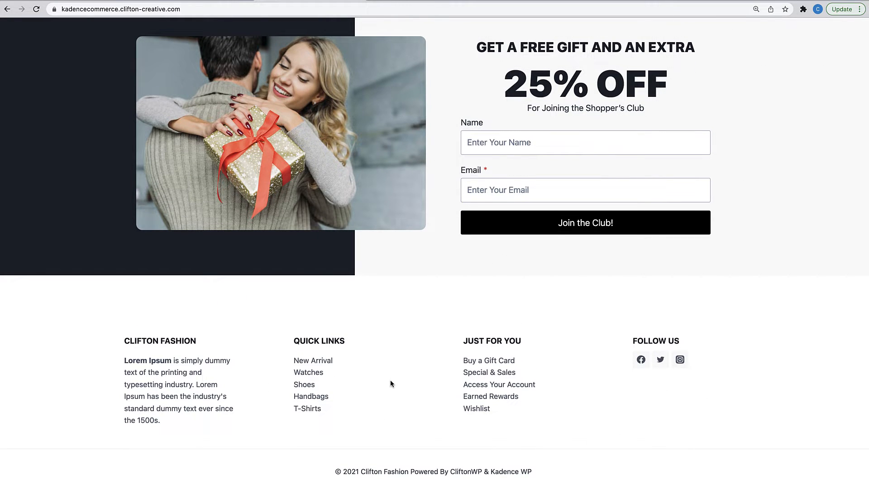
scroll(396, 357, "up", 20)
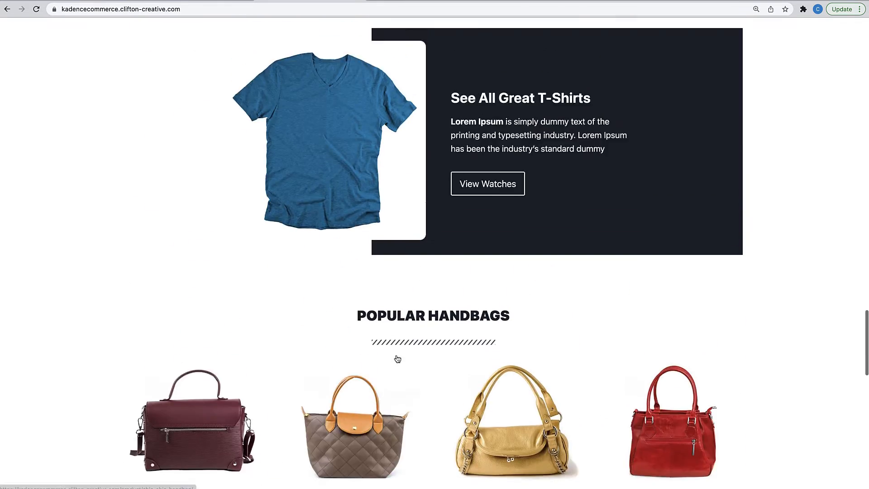
scroll(397, 359, "up", 20)
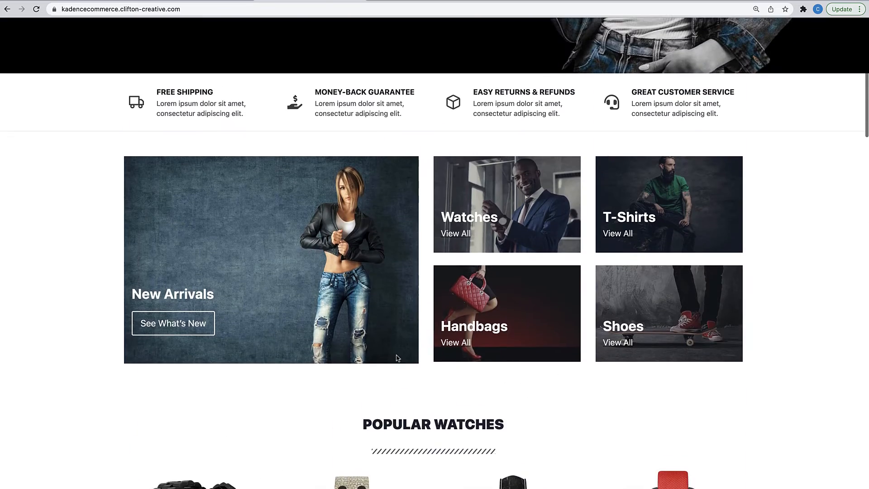
scroll(397, 358, "up", 10)
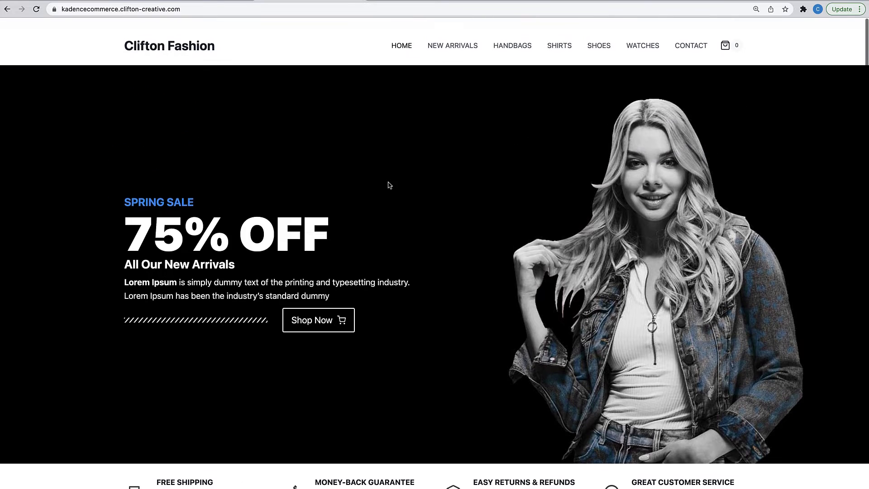
left_click(448, 40)
scroll(423, 204, "down", 6)
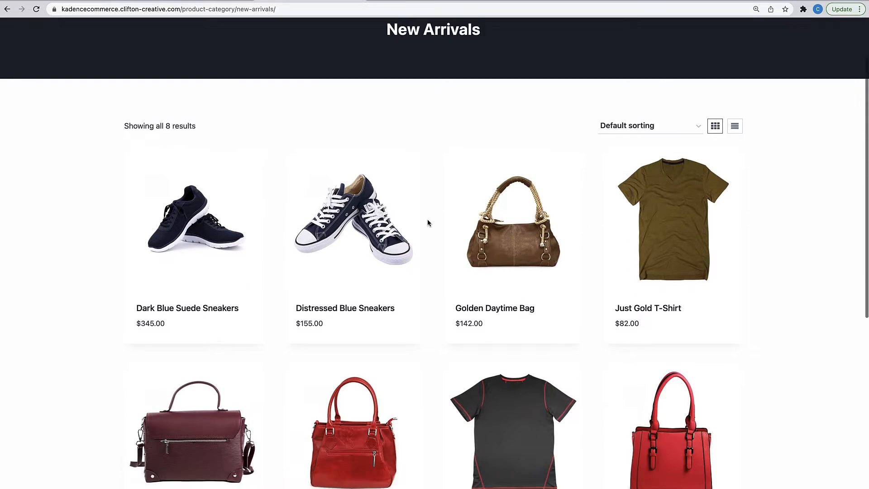
scroll(426, 204, "up", 2)
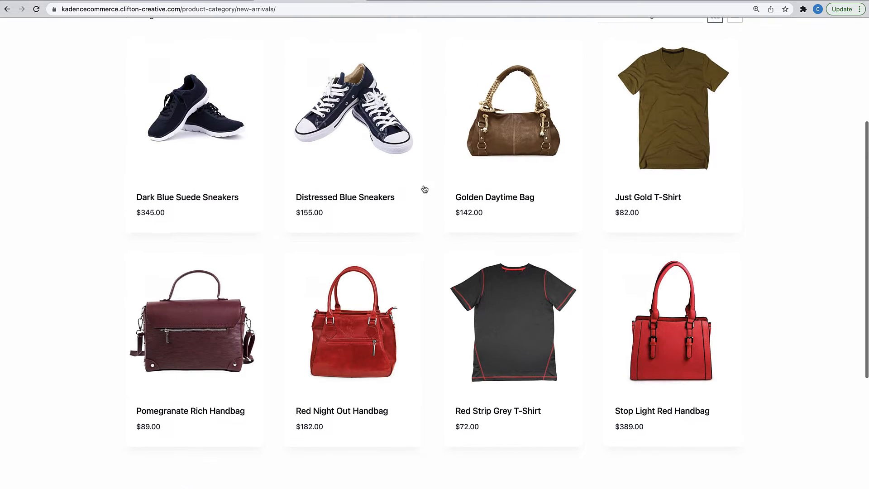
scroll(521, 235, "up", 4)
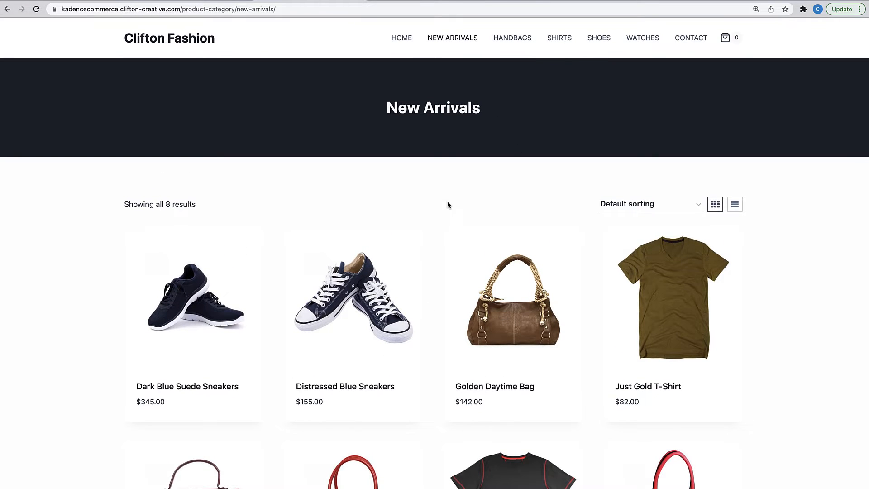
- View the Dark Blue Suede Sneakers page ($345.00) and its features, then return home
left_click(229, 291)
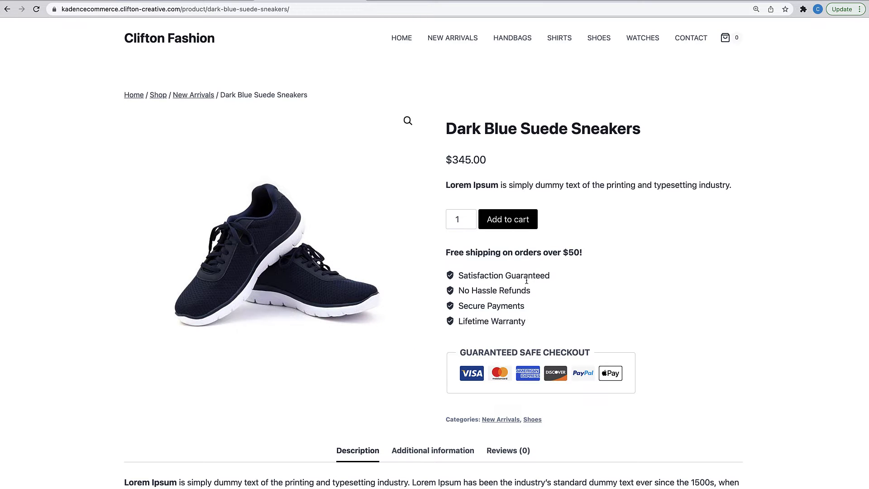
scroll(527, 281, "down", 2)
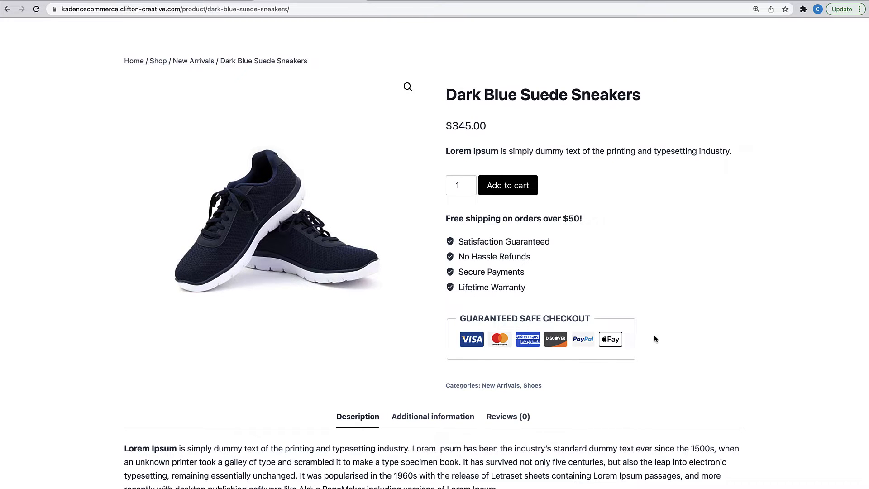
scroll(582, 346, "down", 3)
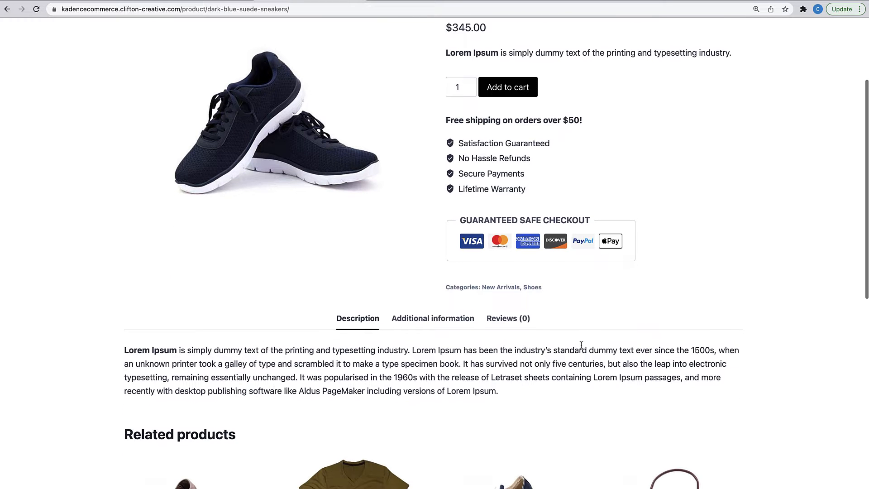
scroll(417, 453, "down", 3)
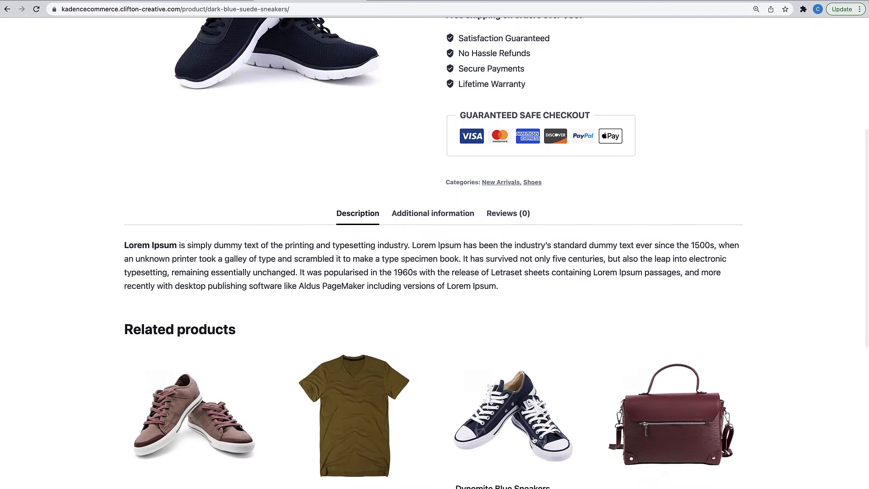
scroll(534, 441, "down", 4)
scroll(534, 439, "down", 3)
scroll(533, 436, "up", 10)
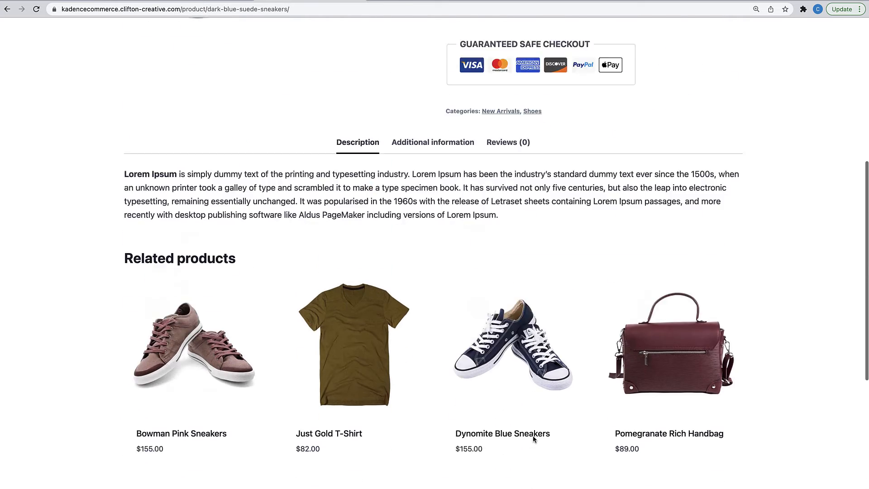
scroll(533, 436, "up", 2)
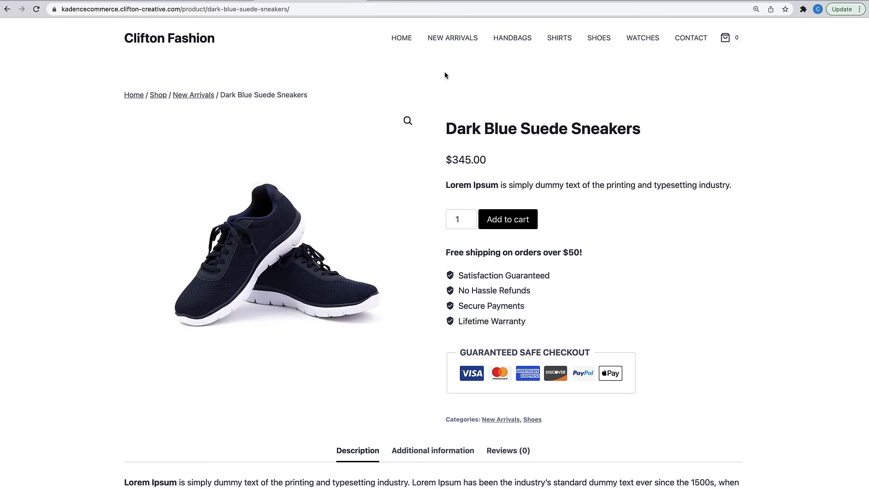
left_click(209, 45)
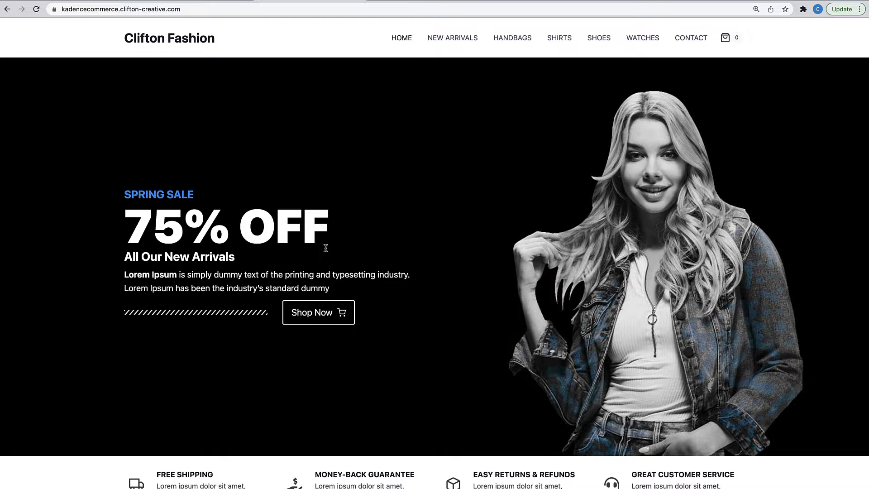
- Scroll down and back up the Clifton Fashion homepage
scroll(325, 248, "down", 3)
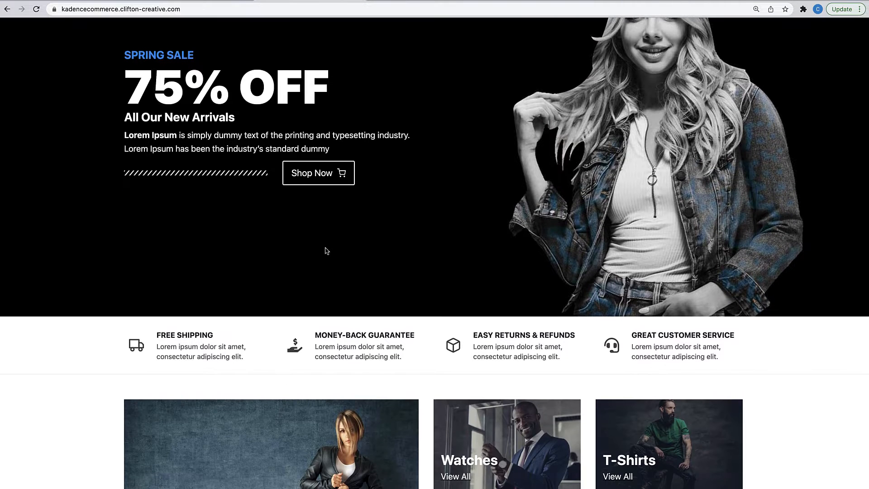
scroll(327, 251, "up", 3)
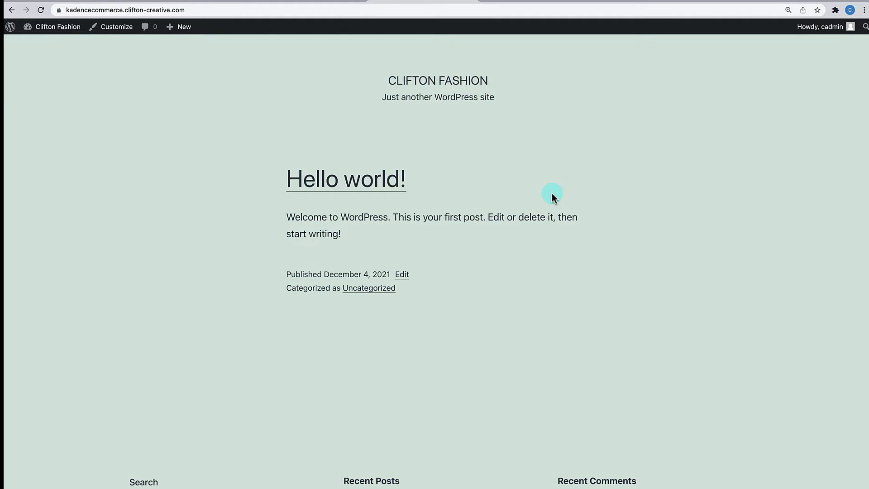
- Go to the admin dashboard and view the installed plugins
mouse_move(55, 28)
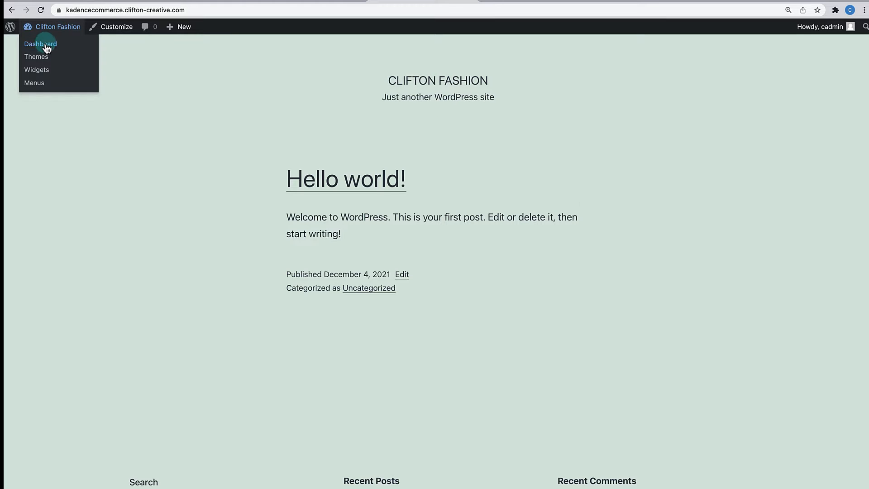
left_click(45, 46)
mouse_move(36, 200)
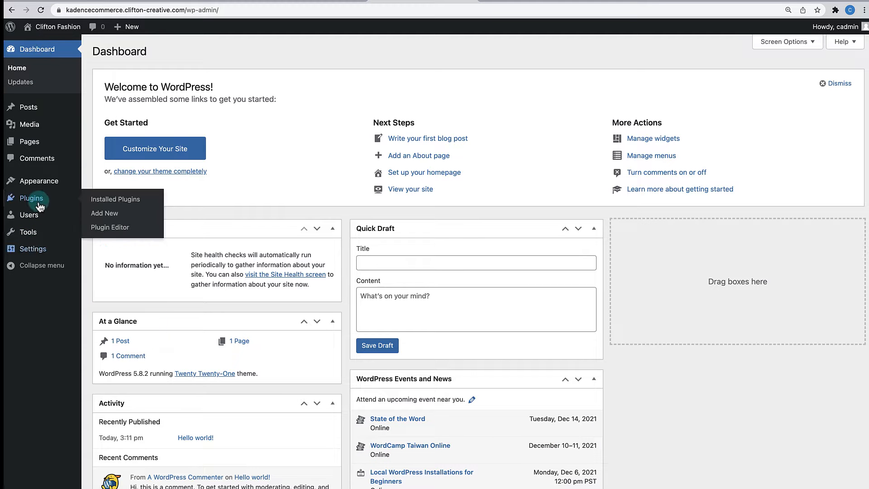
left_click(97, 200)
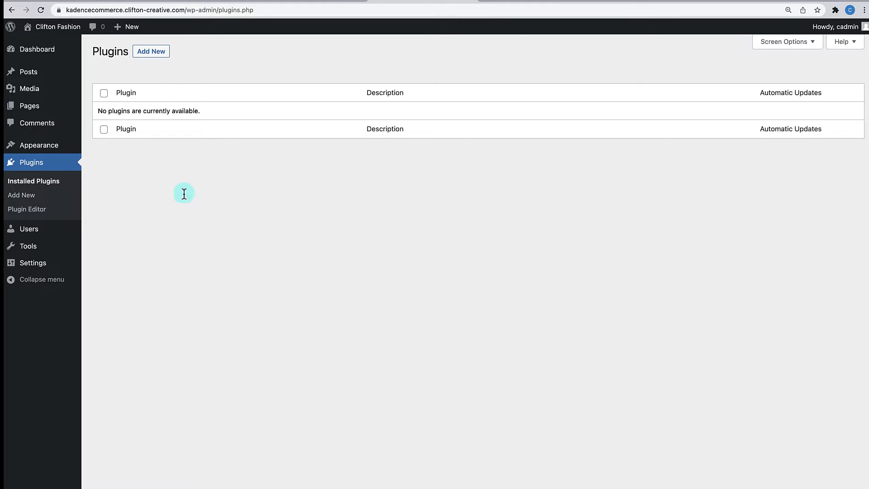
- Search the theme directory for 'Kadence', then install and activate it
mouse_move(50, 143)
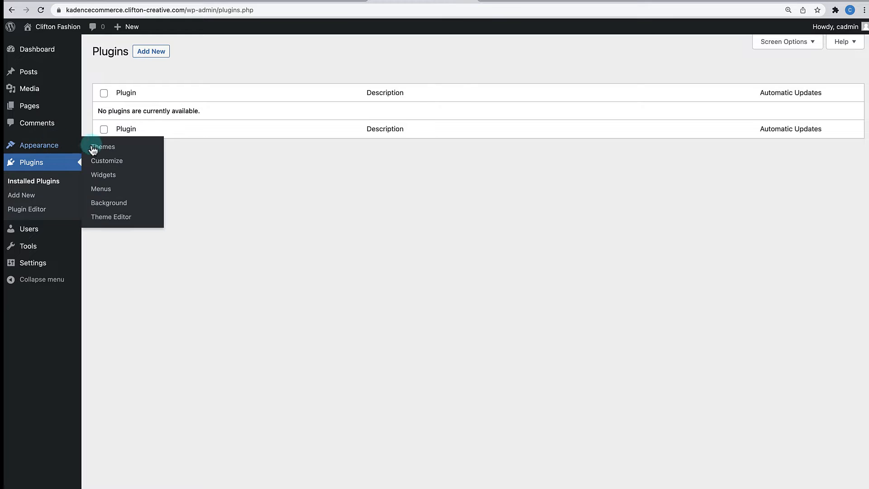
left_click(98, 150)
left_click(192, 53)
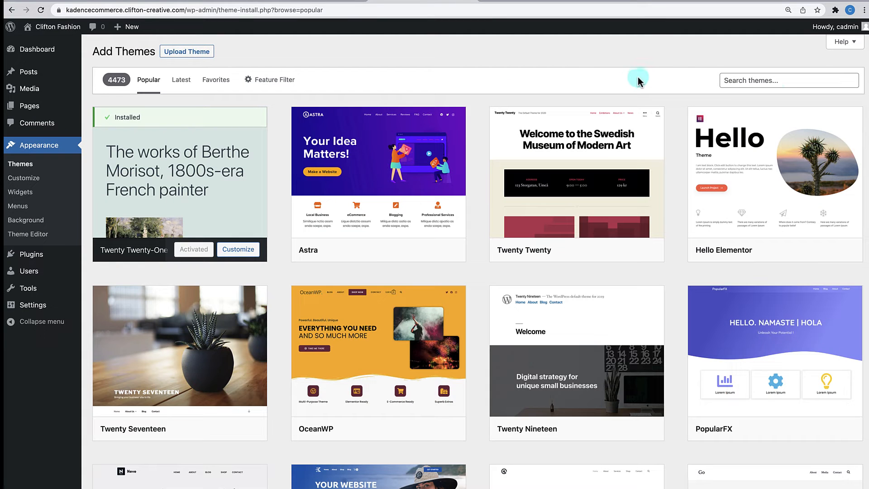
left_click(766, 84)
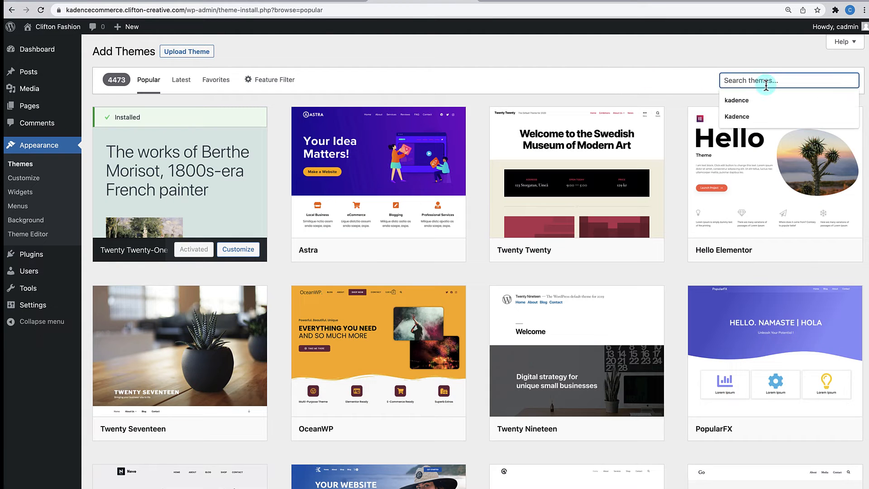
type("Kadence")
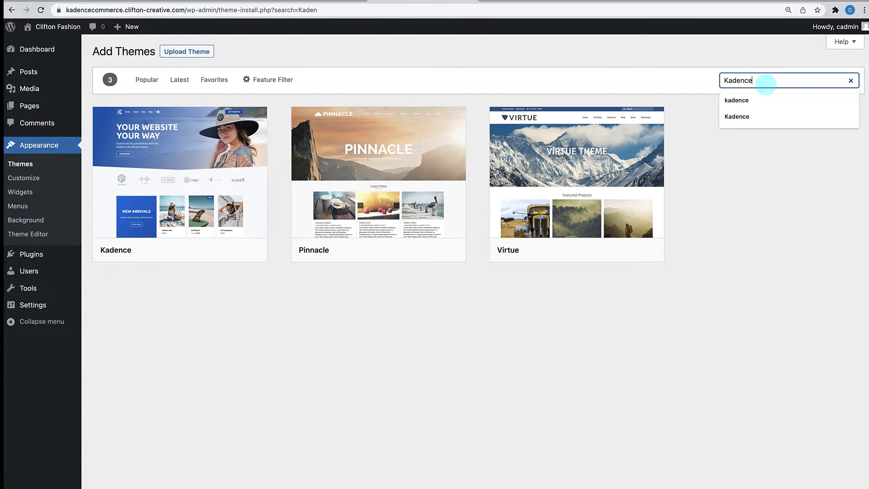
mouse_move(120, 208)
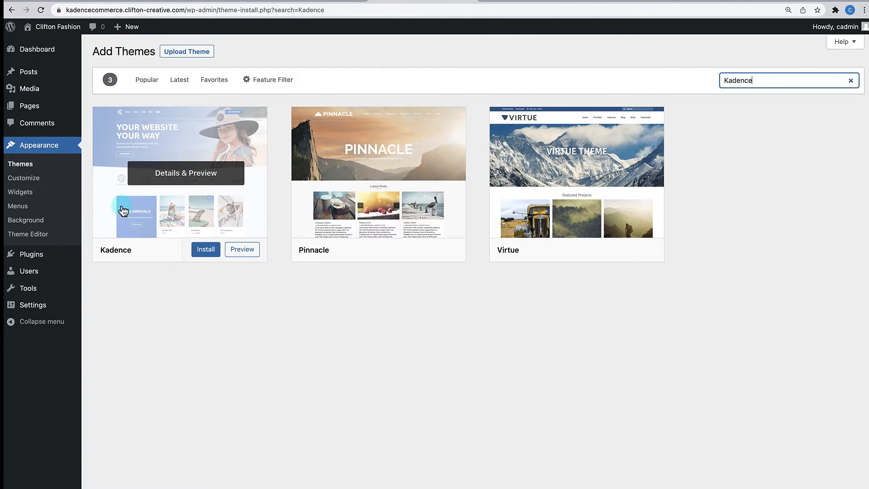
left_click(209, 251)
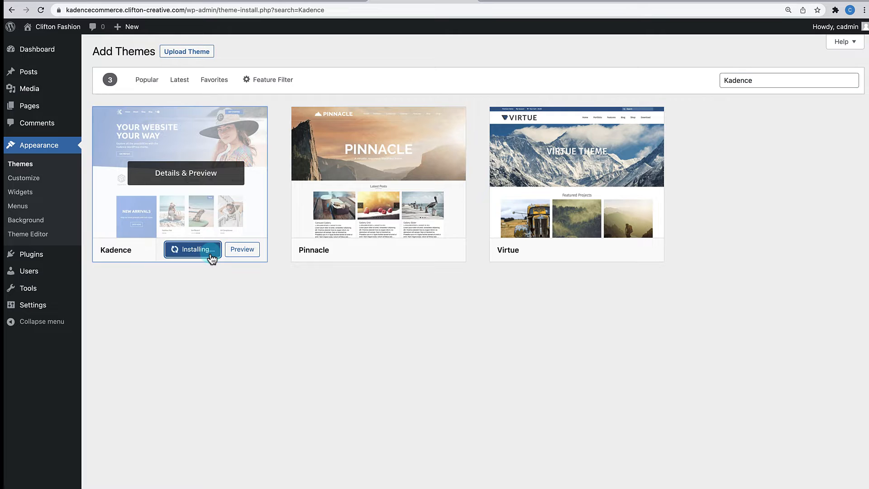
left_click(187, 249)
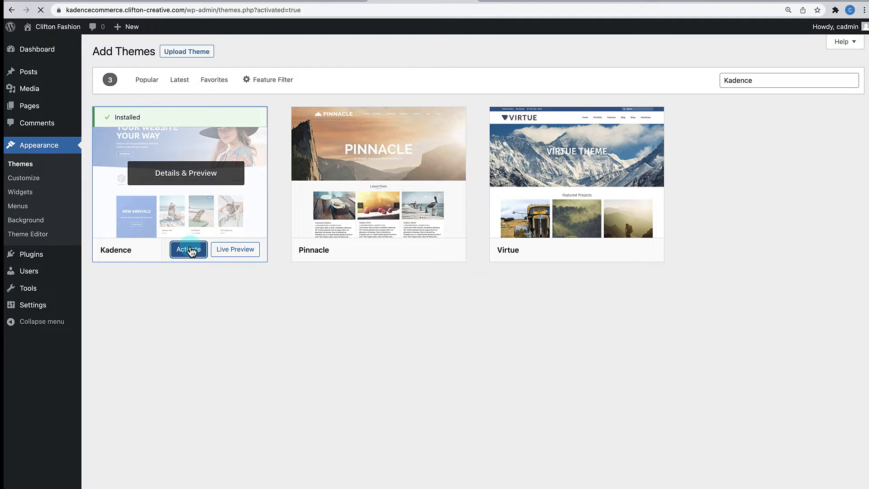
- Delete the Twenty Twenty-One theme
left_click(374, 235)
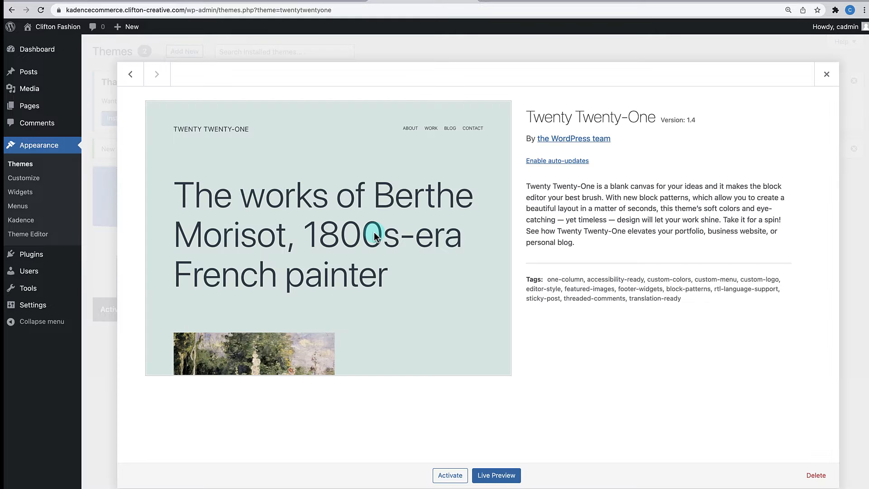
left_click(817, 475)
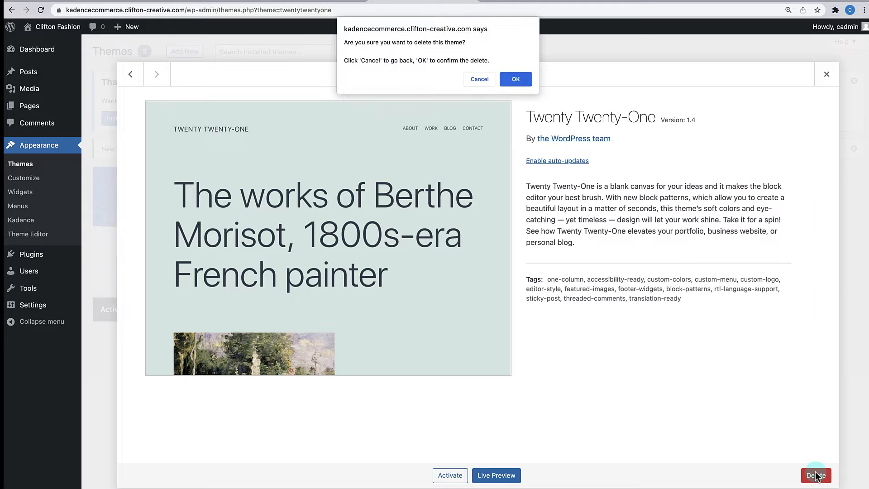
left_click(518, 80)
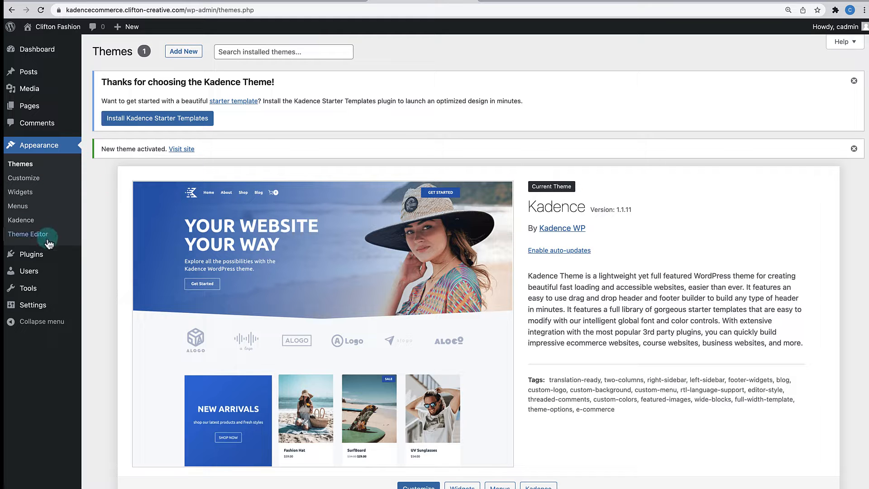
mouse_move(47, 256)
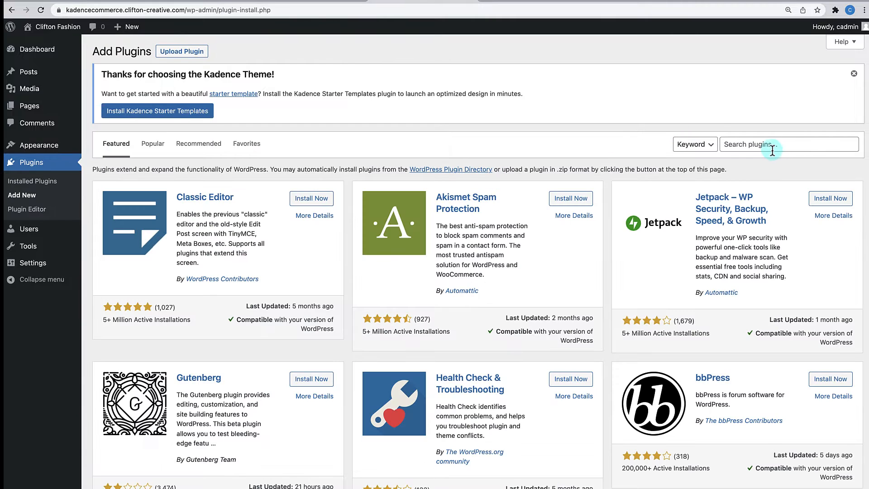
- Search 'Kadence Blocks', then install and activate Gutenberg Blocks by Kadence Blocks
left_click(772, 149)
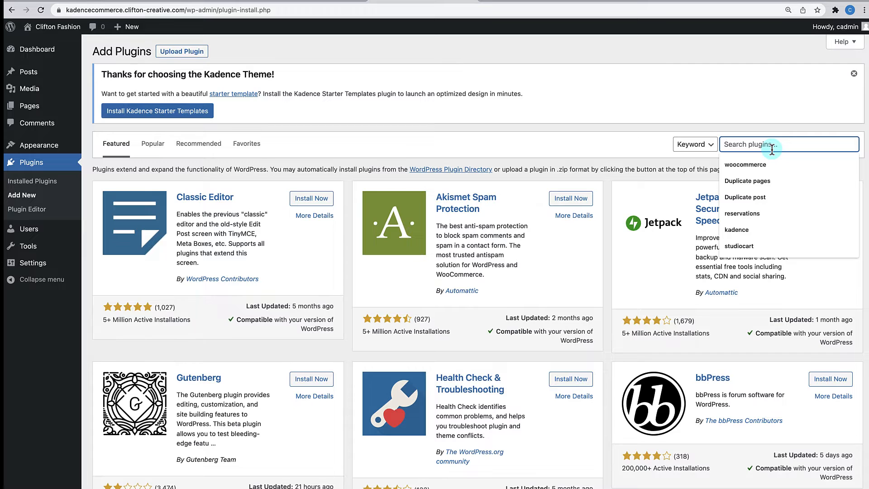
type("Kadence")
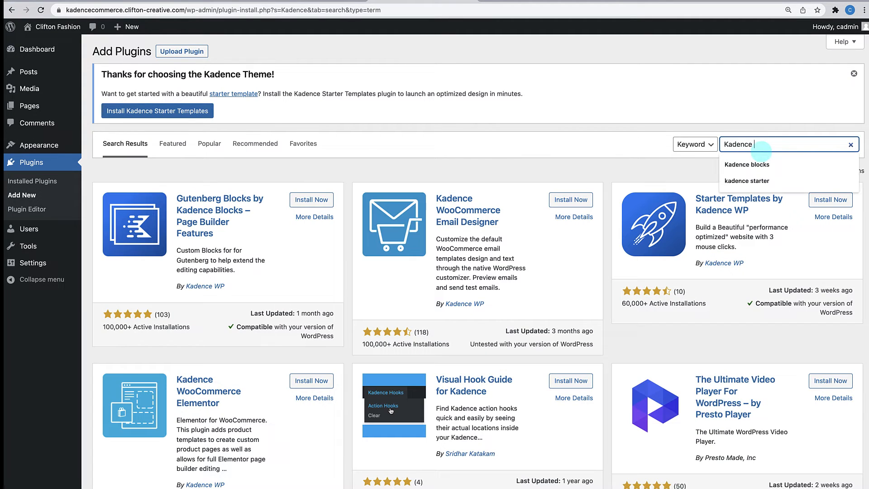
type(" Blocks")
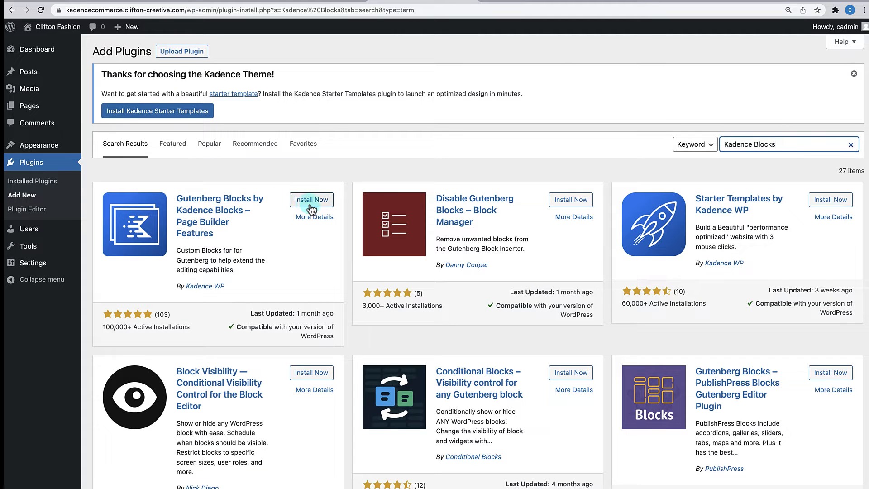
left_click(310, 202)
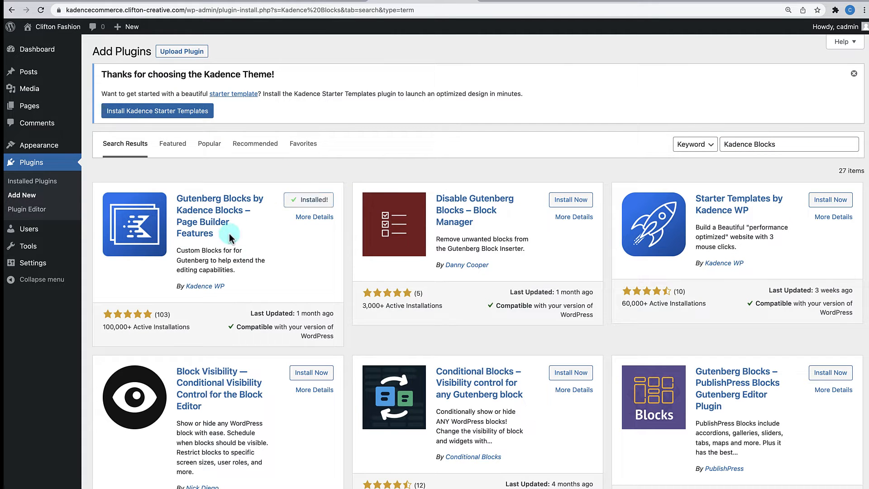
left_click(316, 203)
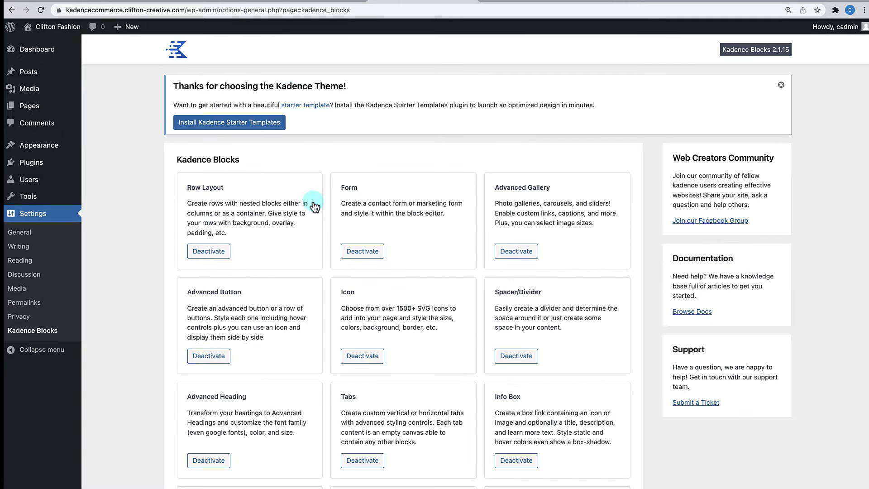
scroll(482, 324, "down", 3)
scroll(482, 325, "up", 3)
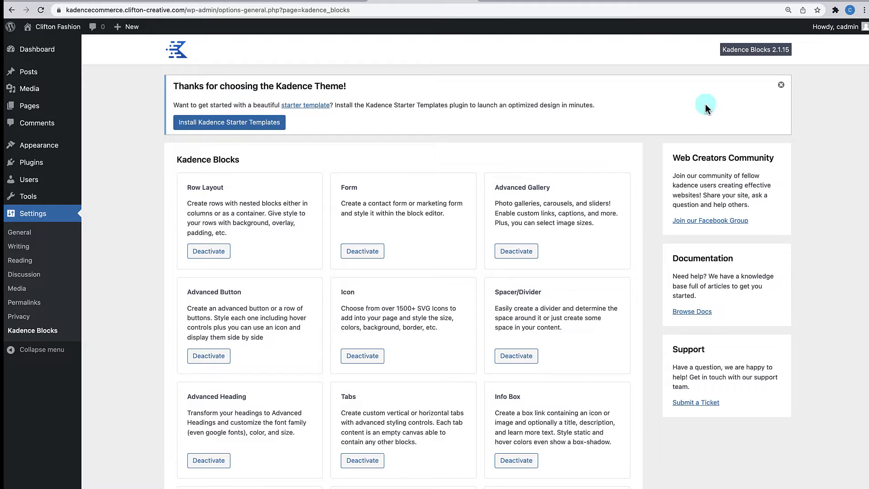
- Close the Kadence starter templates notice and view the Kadence-styled front end
left_click(781, 84)
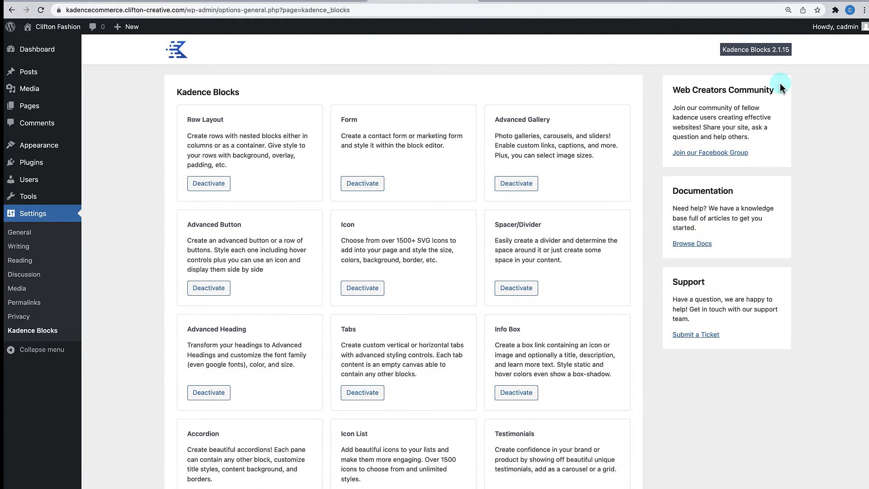
left_click(48, 34)
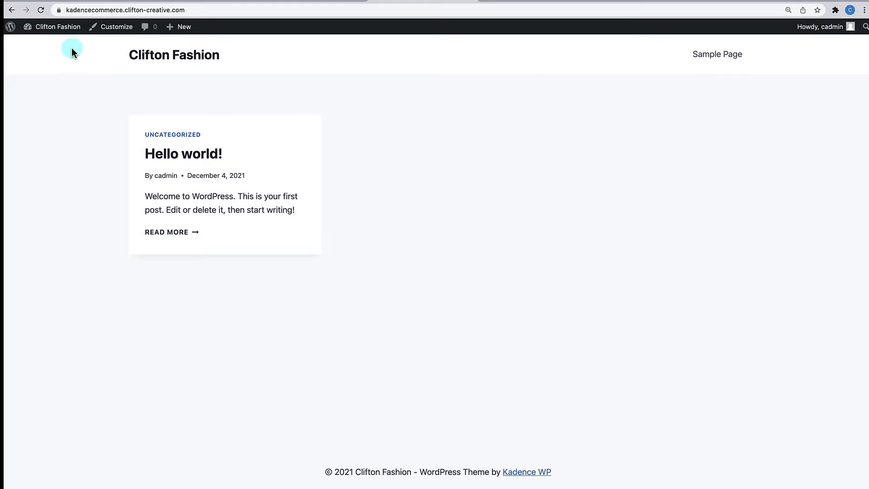
mouse_move(58, 28)
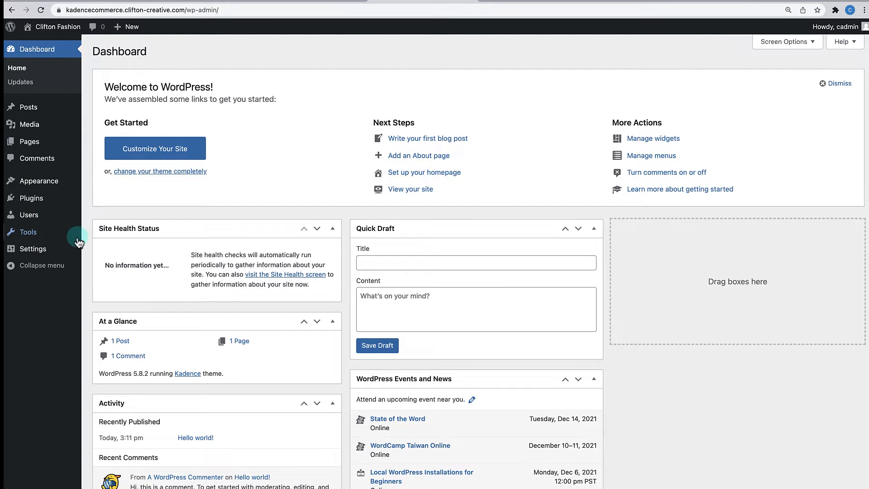
- Set permalinks to the Post name structure (/%postname%/) and save
mouse_move(44, 257)
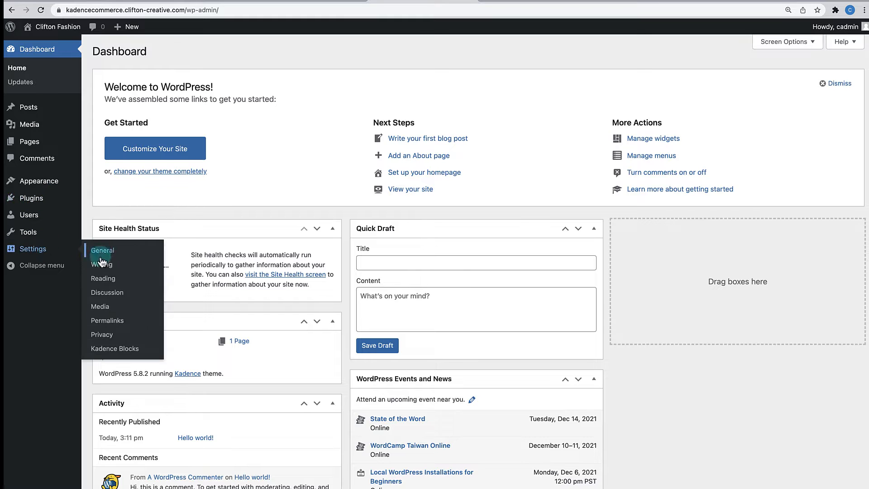
left_click(103, 323)
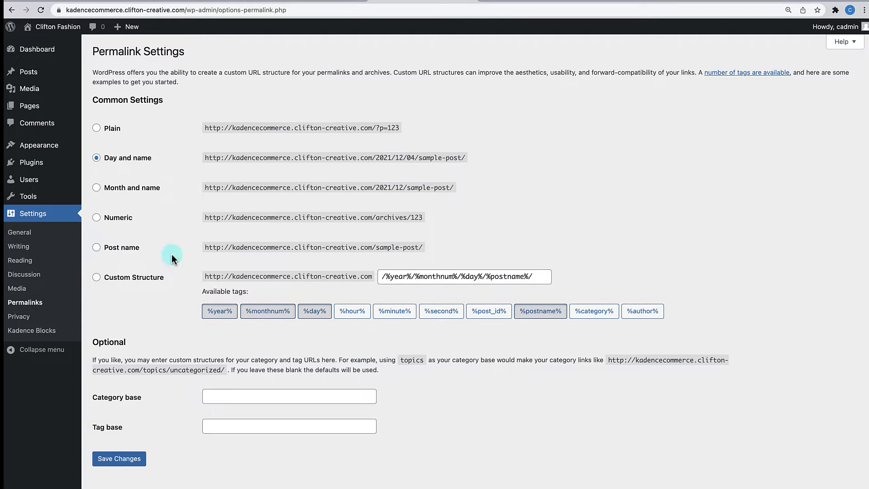
left_click(96, 248)
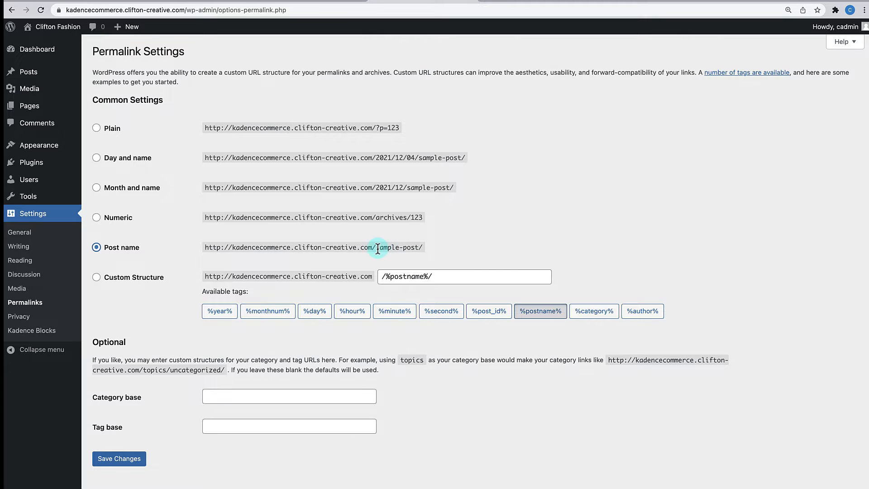
left_click_drag(375, 247, 428, 248)
left_click(119, 459)
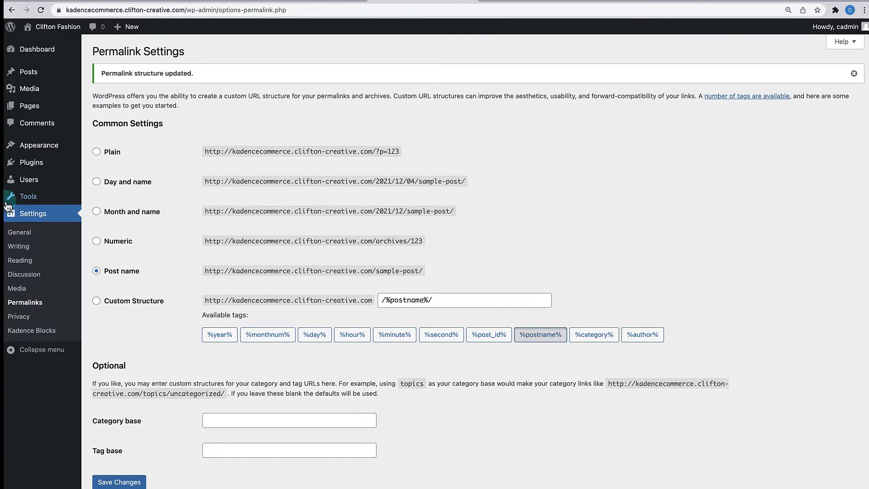
left_click(21, 233)
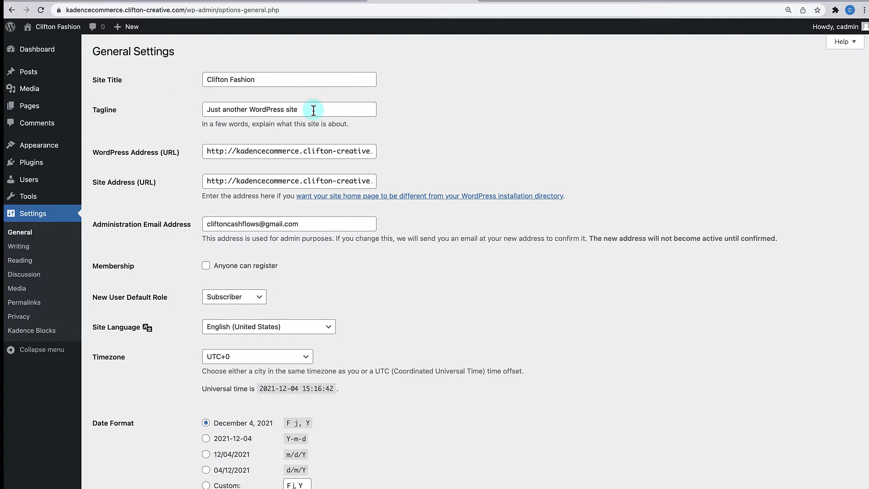
- Change the tagline to 'A Fashion Site' and the timezone to Los Angeles, then save
left_click_drag(365, 109, 204, 109)
type("A F")
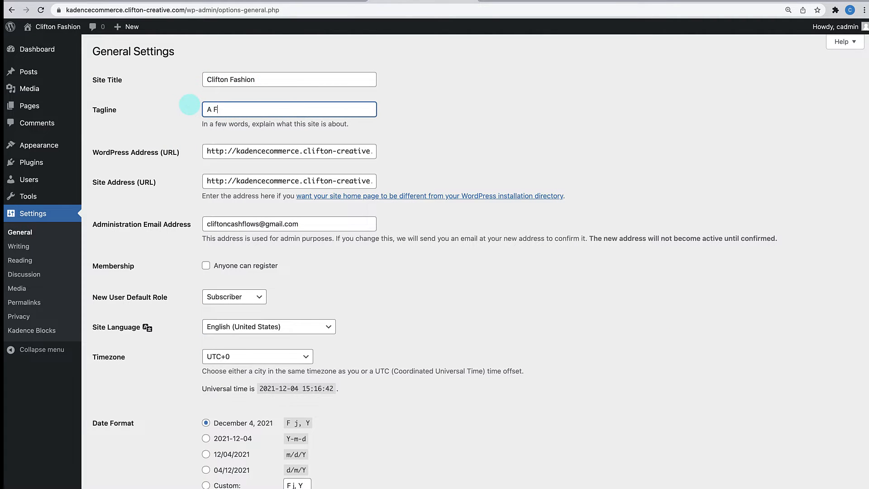
type("ashion Site")
scroll(273, 115, "down", 2)
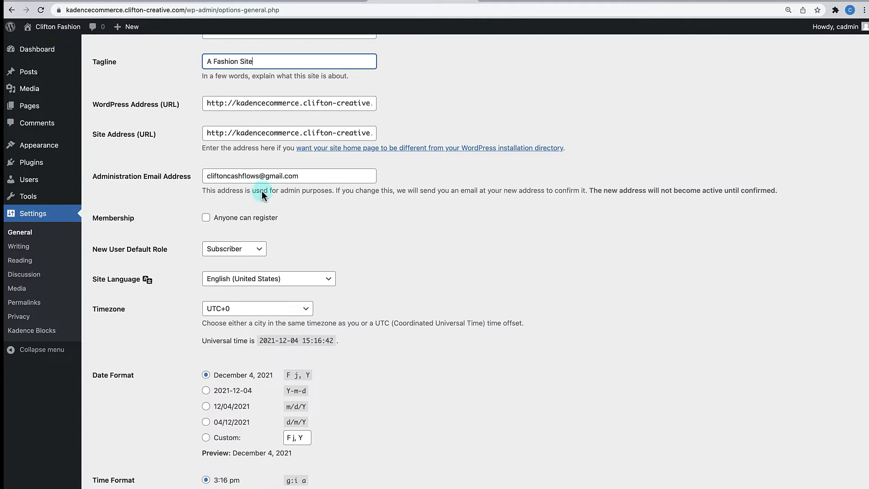
left_click(236, 310)
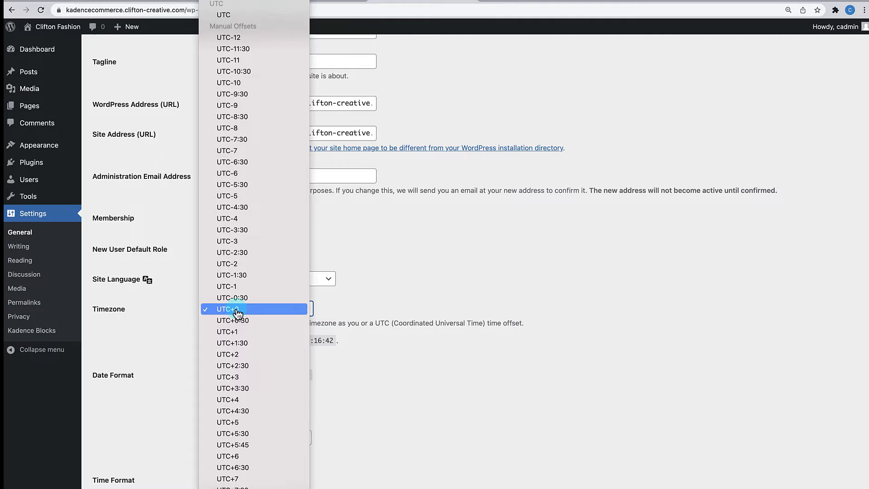
scroll(237, 312, "up", 20)
scroll(238, 314, "down", 10)
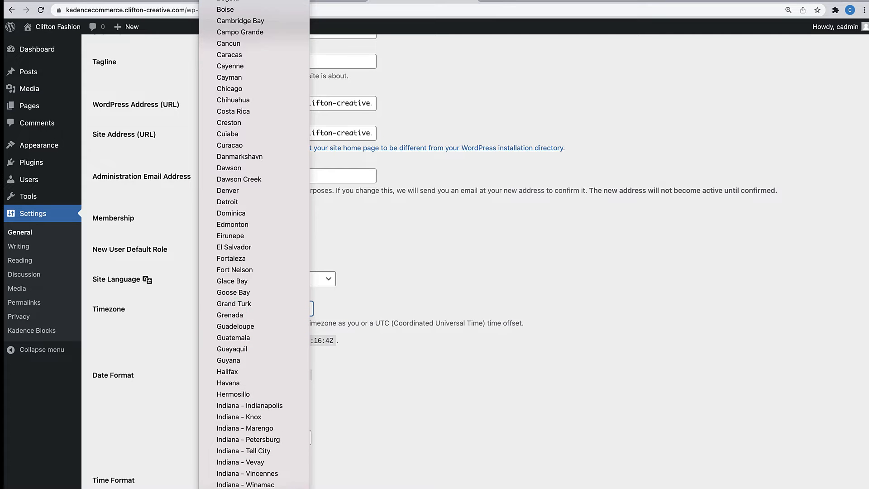
scroll(237, 313, "down", 2)
scroll(253, 313, "down", 13)
left_click(284, 297)
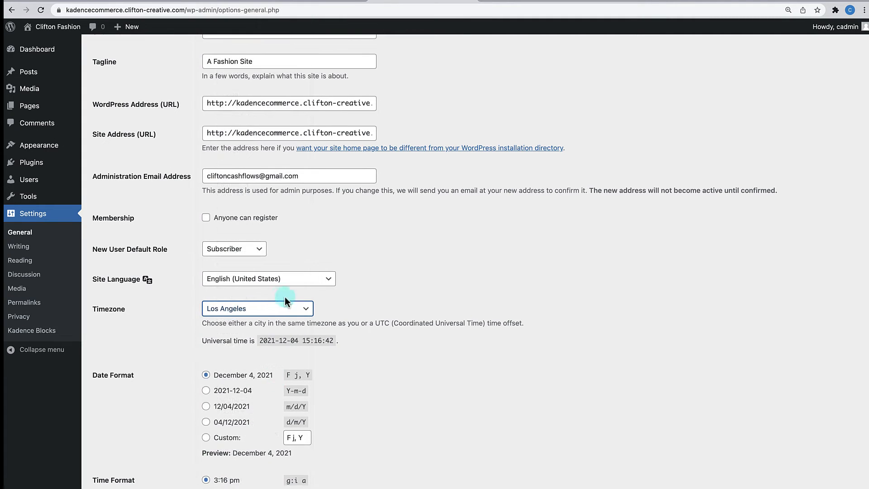
scroll(322, 365, "down", 5)
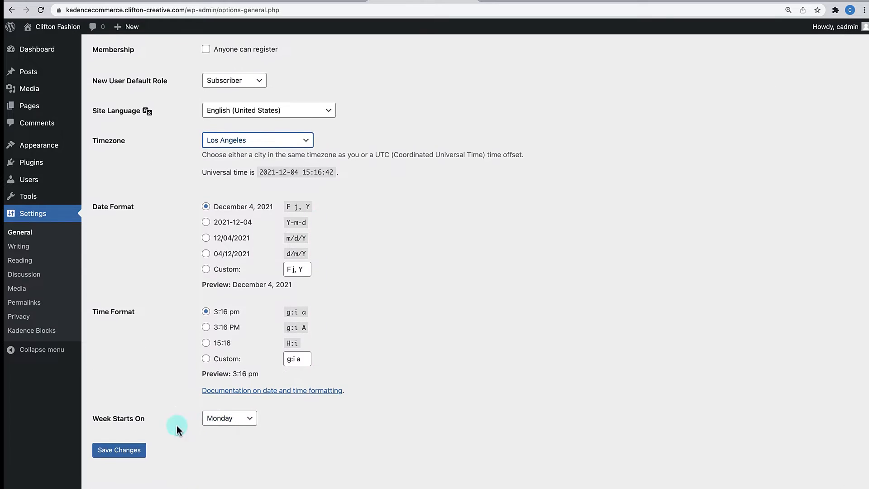
left_click(137, 452)
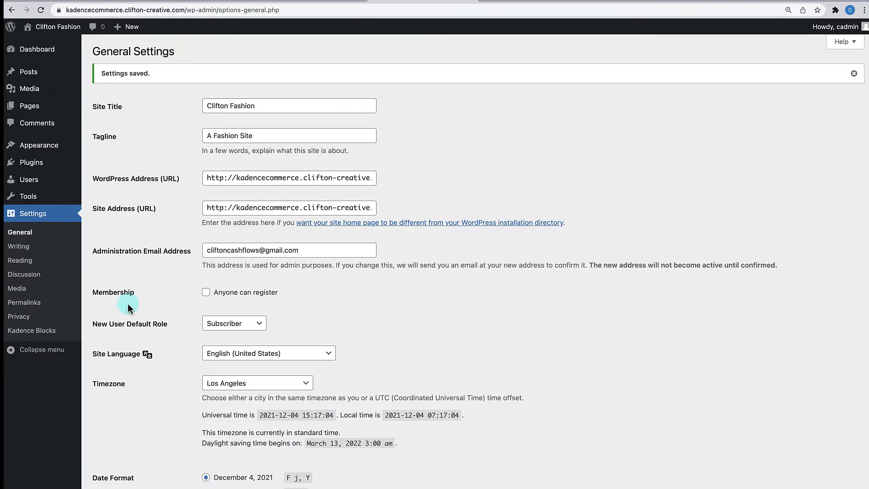
- Bulk-trash the Hello world! post and empty the post trash
mouse_move(34, 75)
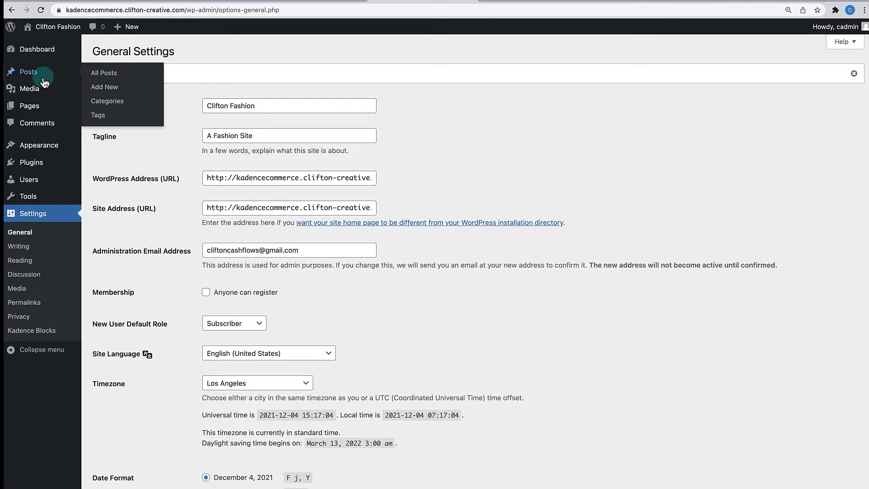
left_click(98, 77)
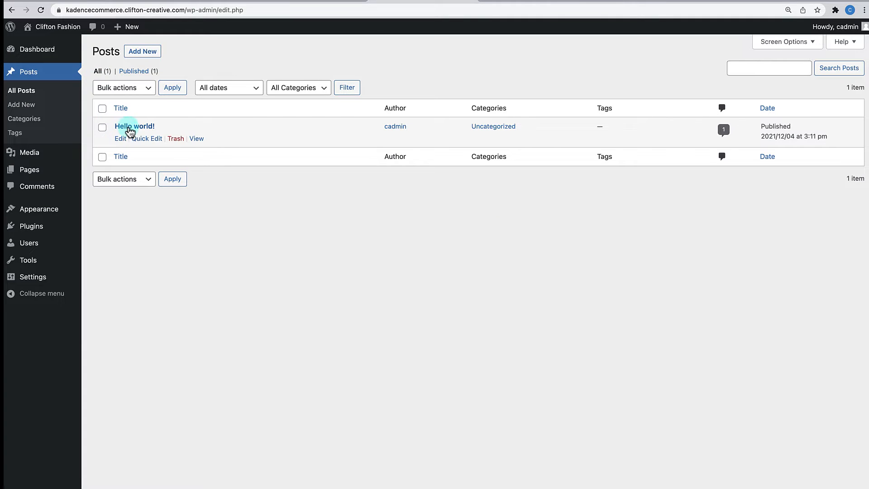
left_click(102, 108)
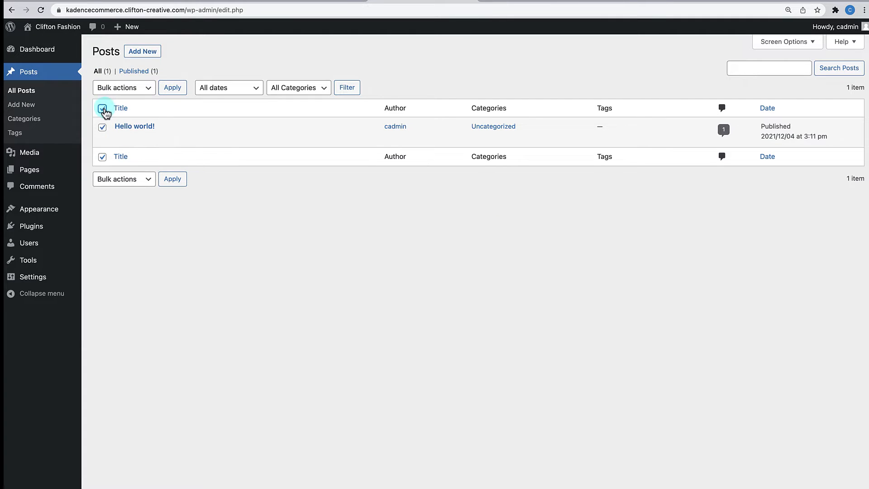
left_click(146, 182)
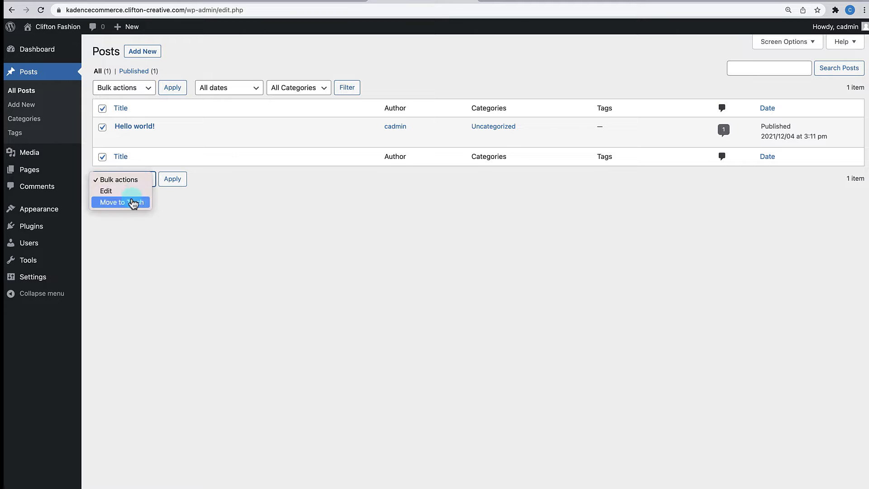
left_click(129, 202)
left_click(172, 180)
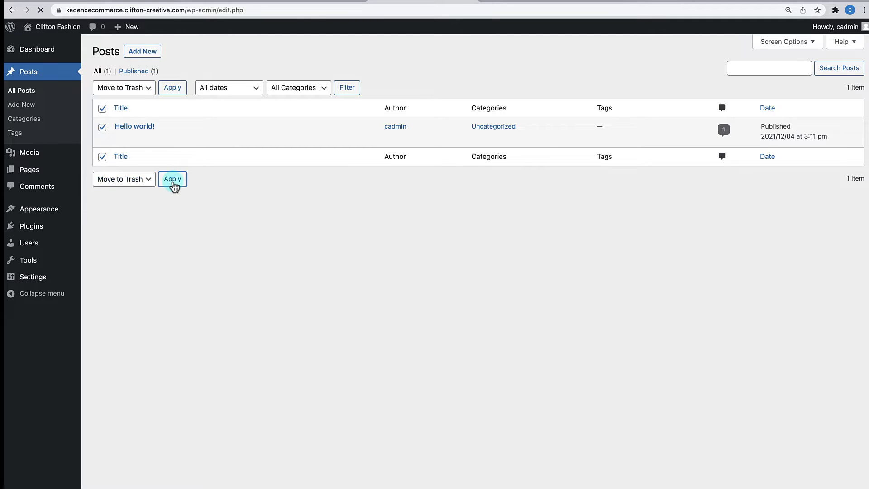
left_click(133, 101)
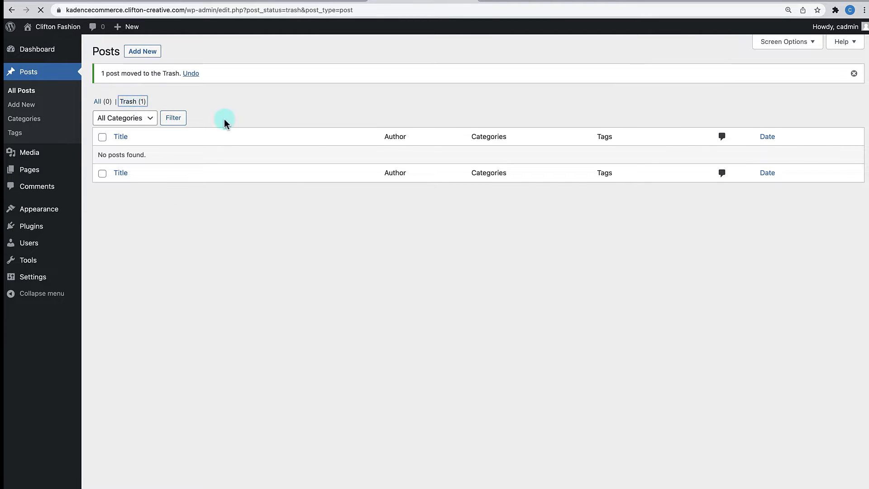
left_click(422, 89)
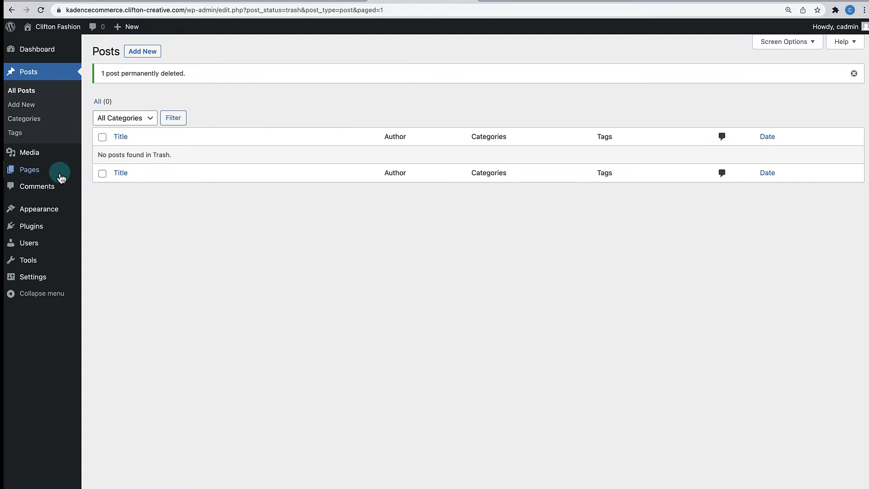
- Bulk-trash the Sample Page and empty the page trash
mouse_move(40, 171)
left_click(102, 169)
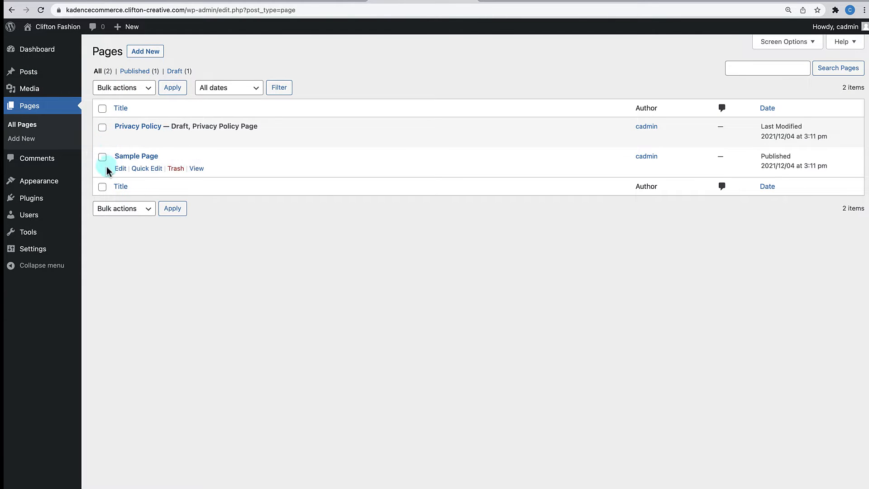
left_click(102, 157)
left_click(141, 209)
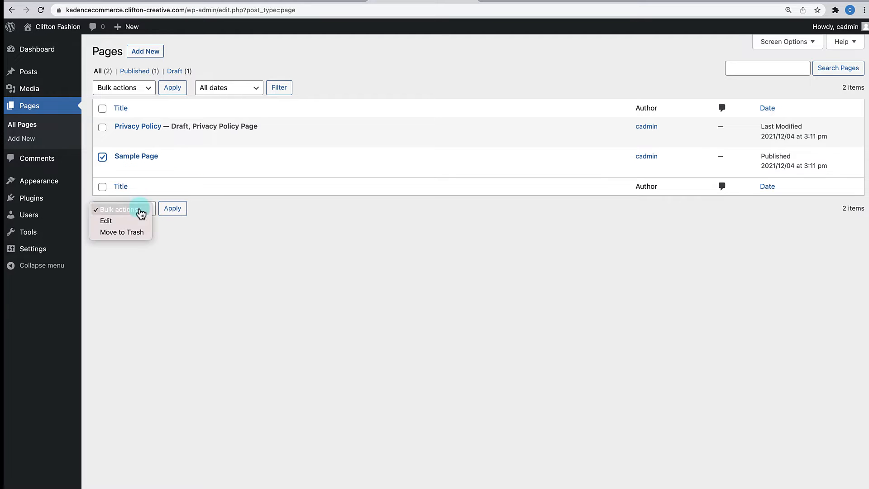
left_click(127, 233)
left_click(172, 212)
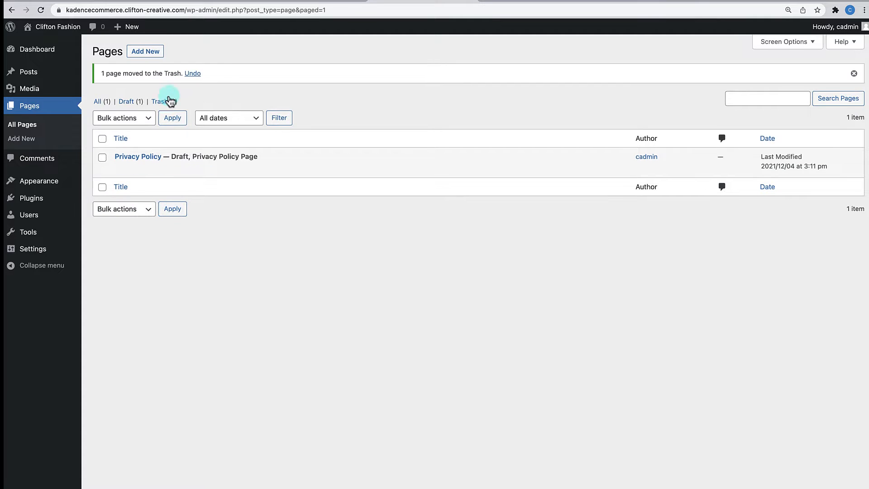
left_click(160, 101)
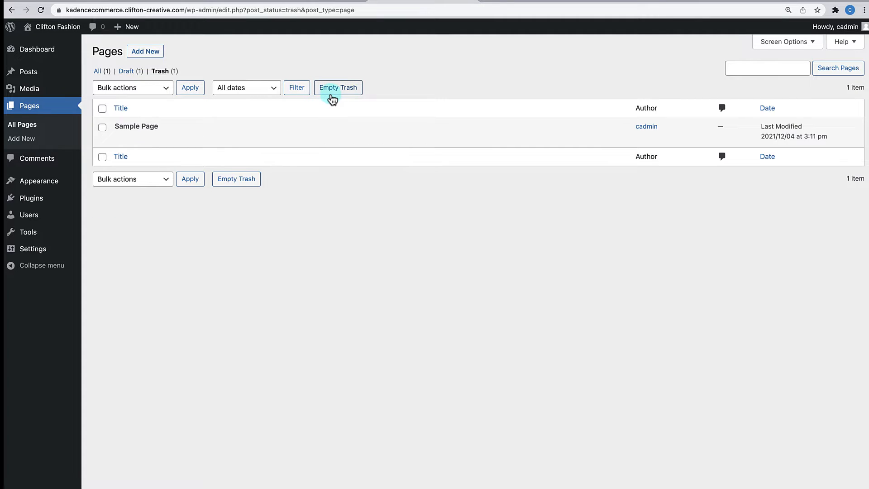
left_click(333, 97)
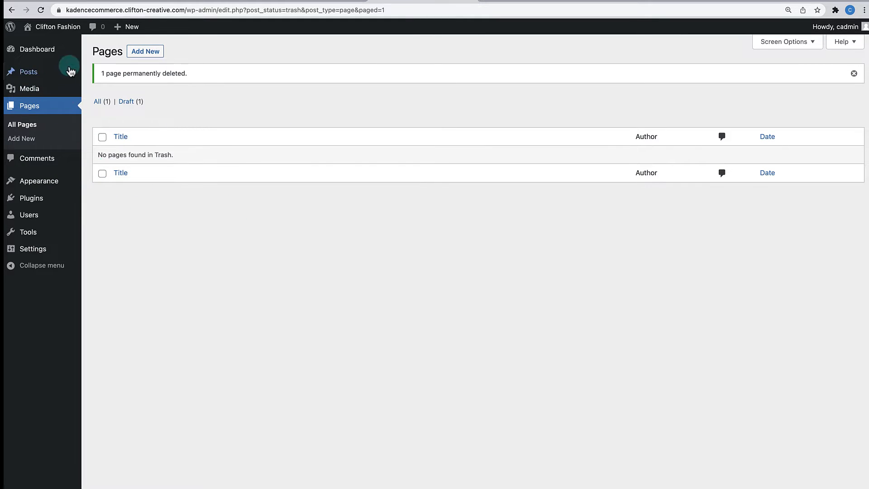
- Check the Themes page and the installed plugins list (only Kadence Blocks), then go to Add Plugins
mouse_move(68, 178)
left_click(94, 181)
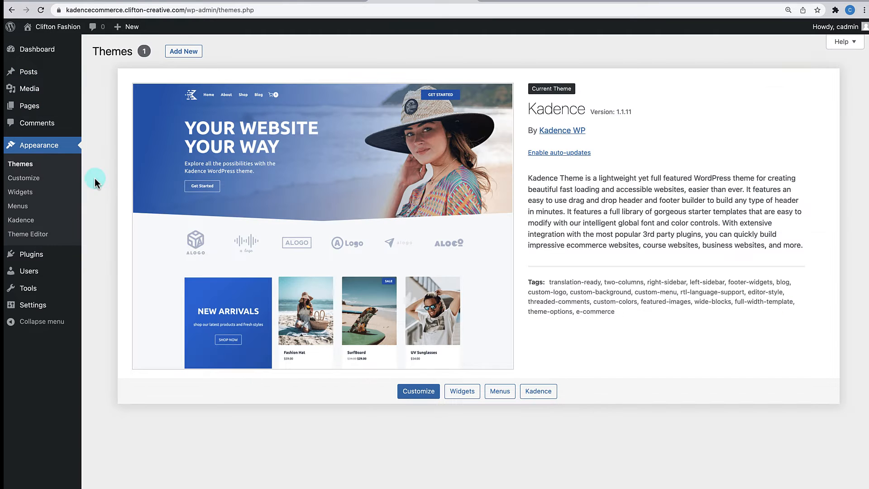
mouse_move(33, 254)
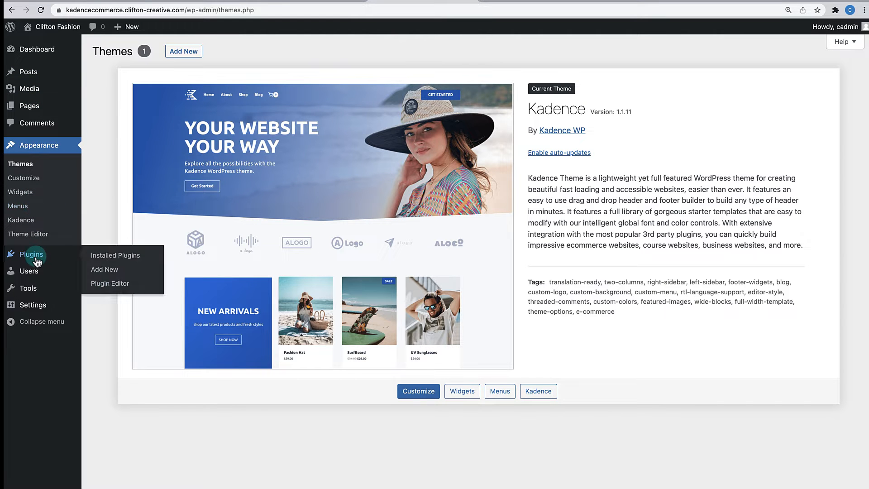
left_click(108, 253)
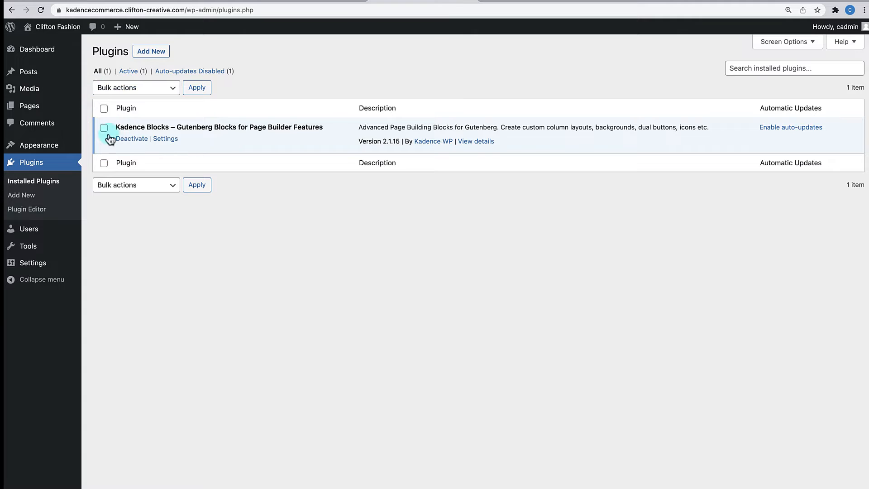
left_click(155, 53)
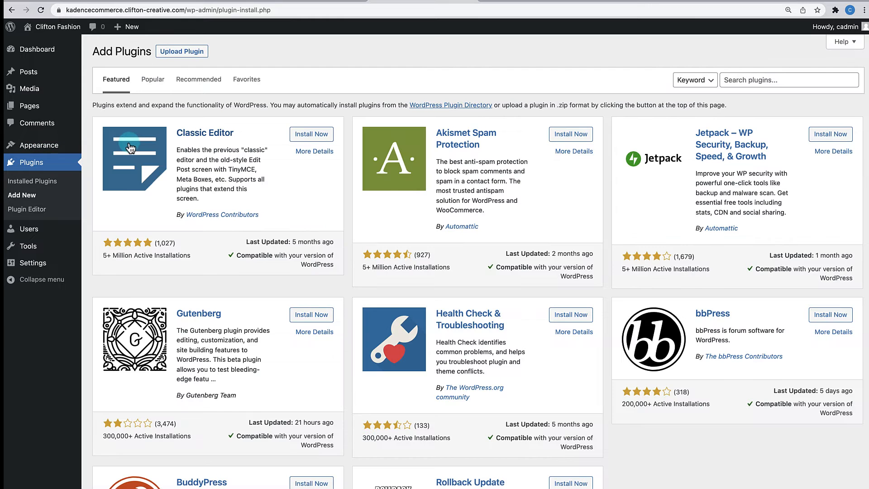
- Search the plugin directory for 'woocommerce' and install the WooCommerce plugin
left_click(777, 81)
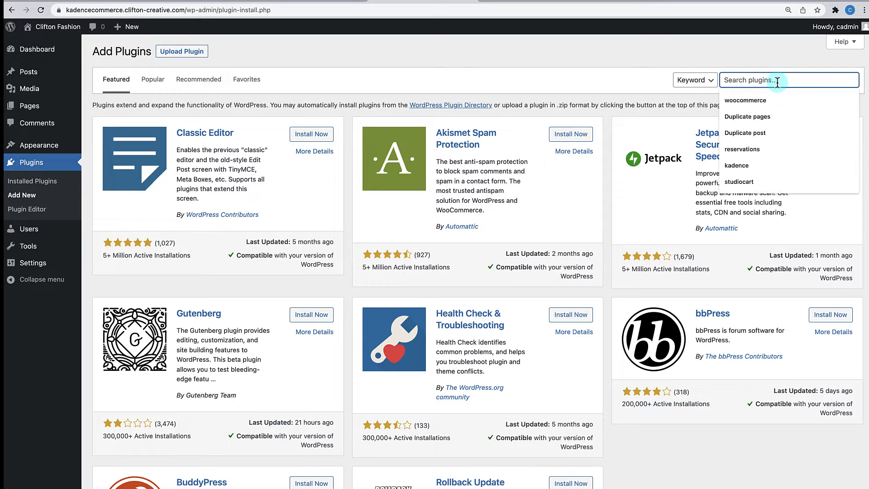
type("woocommerce")
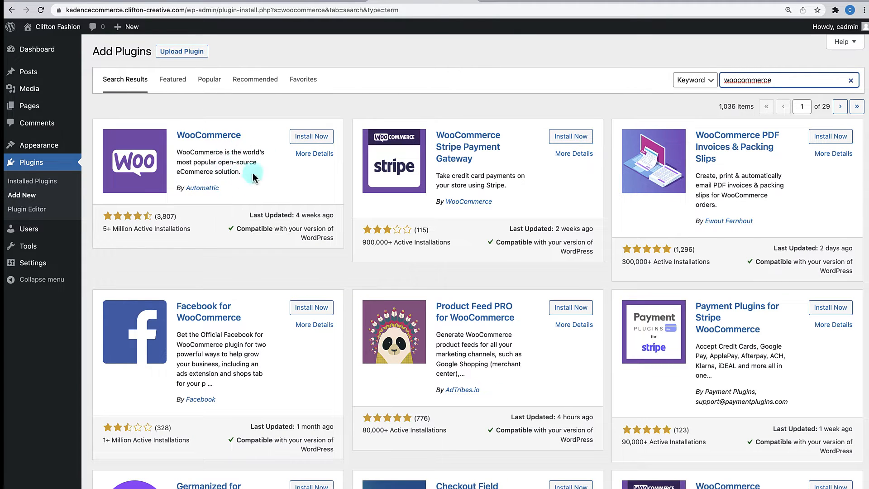
left_click(311, 140)
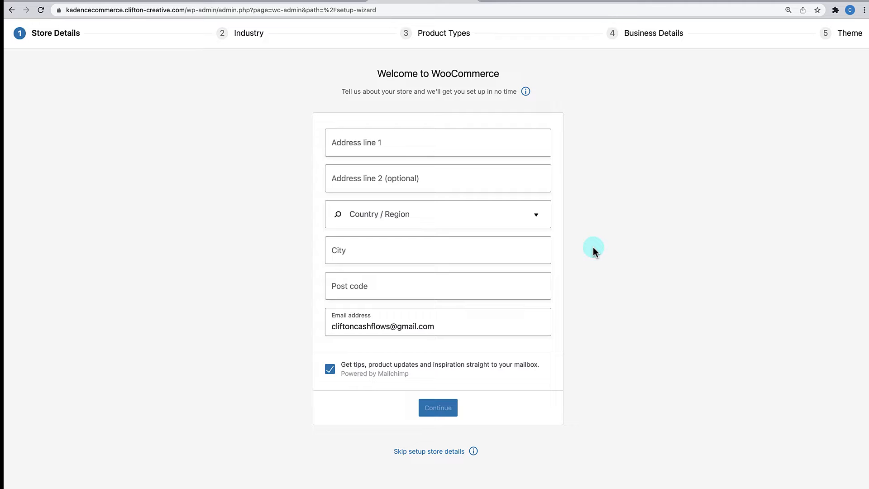
- Enter store address '1', United States (US) — California, city 'Los Franscisco', post code 94567
left_click(468, 134)
type("123 Somepalce")
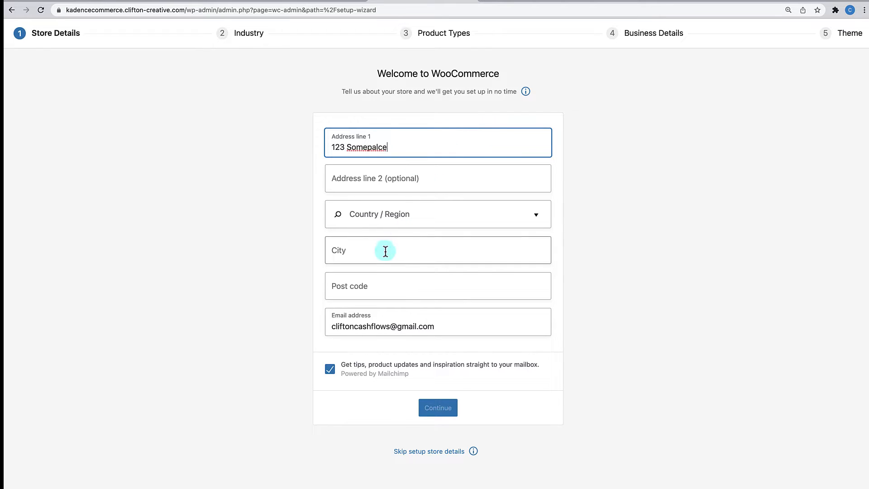
left_click(402, 214)
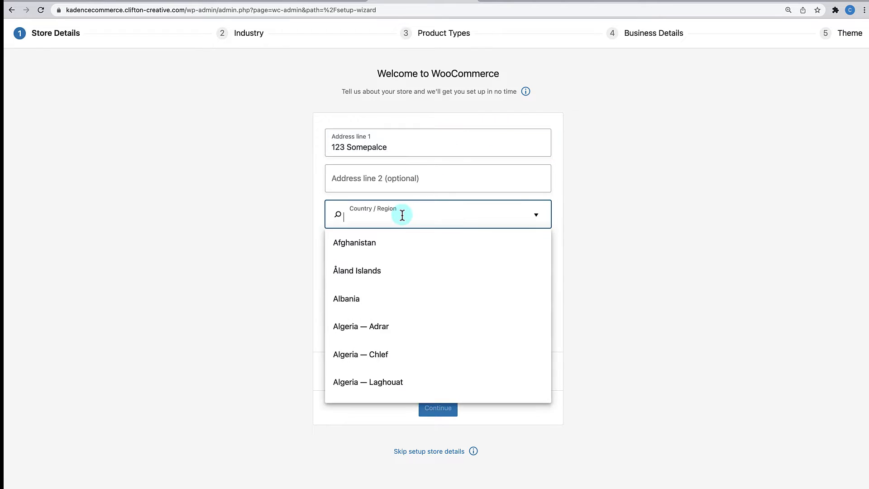
type("Unitd")
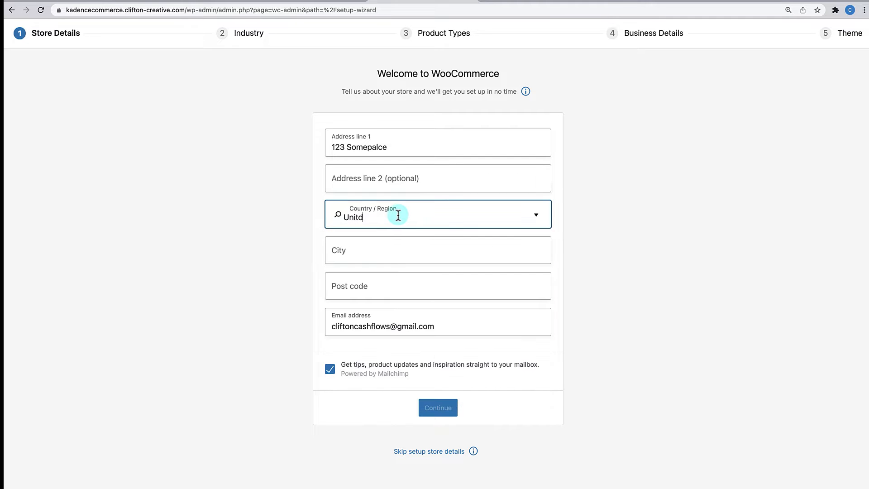
left_click(373, 254)
type("Lo")
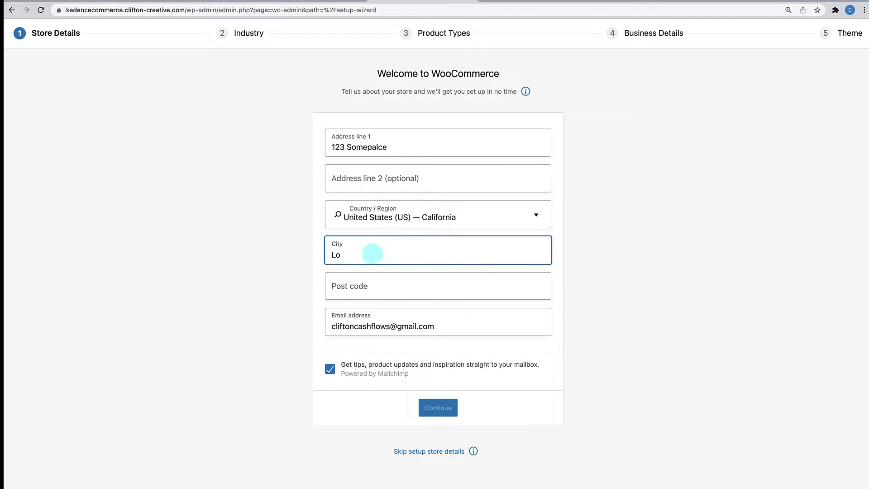
type("s  Franscisco")
left_click(366, 290)
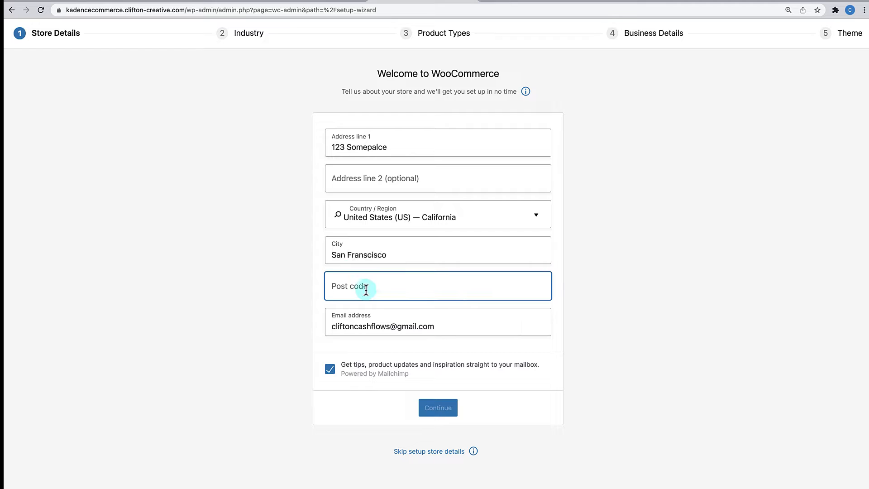
type("94567")
- Opt out of tips e-mails, submit the store details, and decline usage tracking
left_click(331, 369)
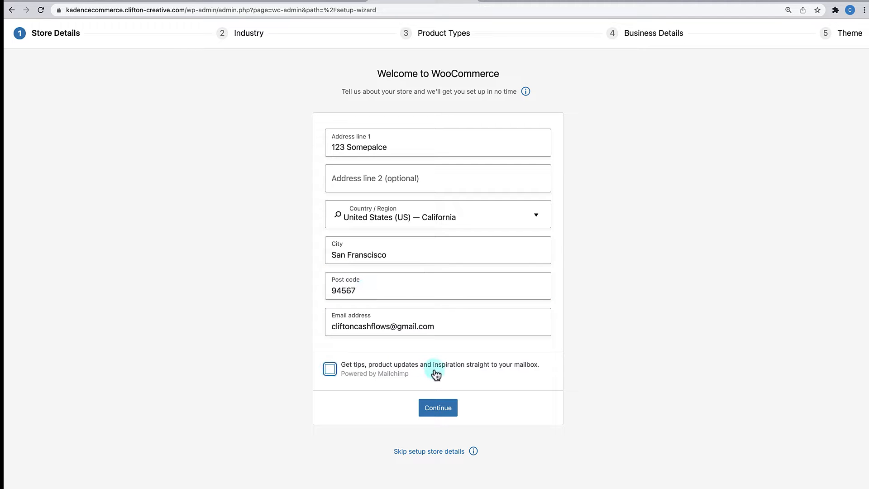
left_click(427, 408)
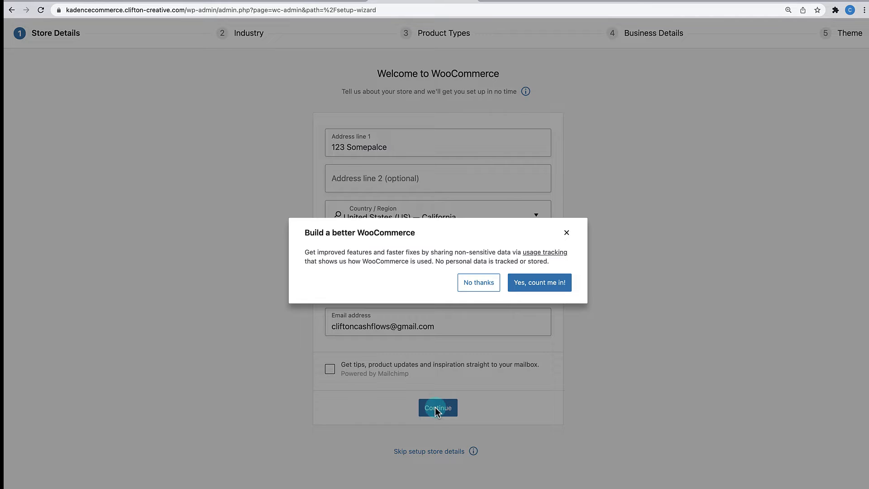
left_click(476, 284)
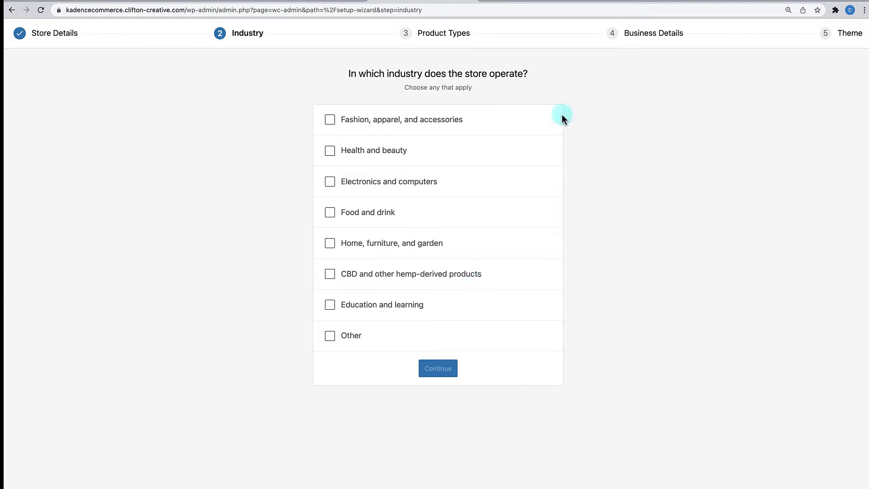
- Choose Fashion, apparel, and accessories as the industry and confirm Physical products
left_click(330, 120)
left_click(456, 362)
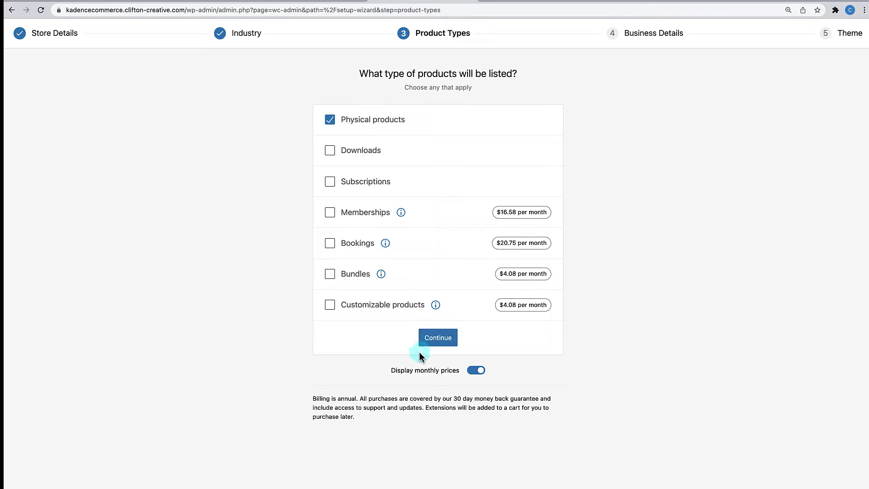
left_click(437, 342)
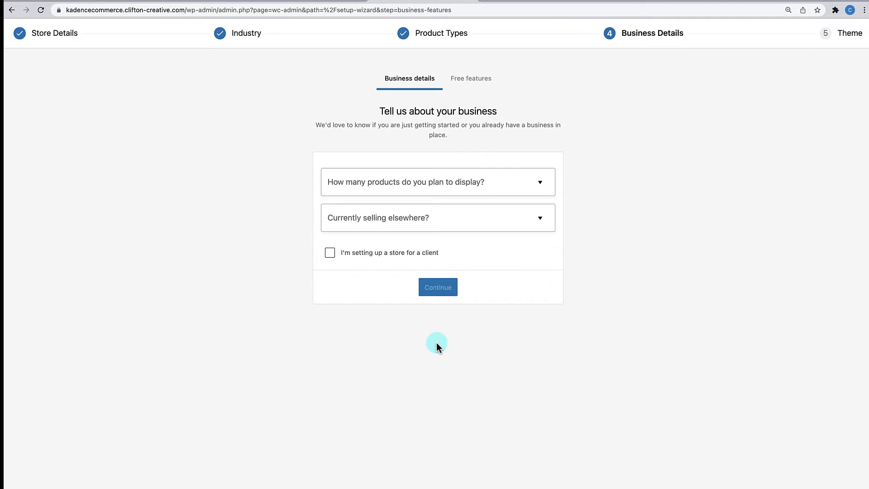
- Answer the business details: no products yet and not selling elsewhere
left_click(508, 189)
left_click(444, 211)
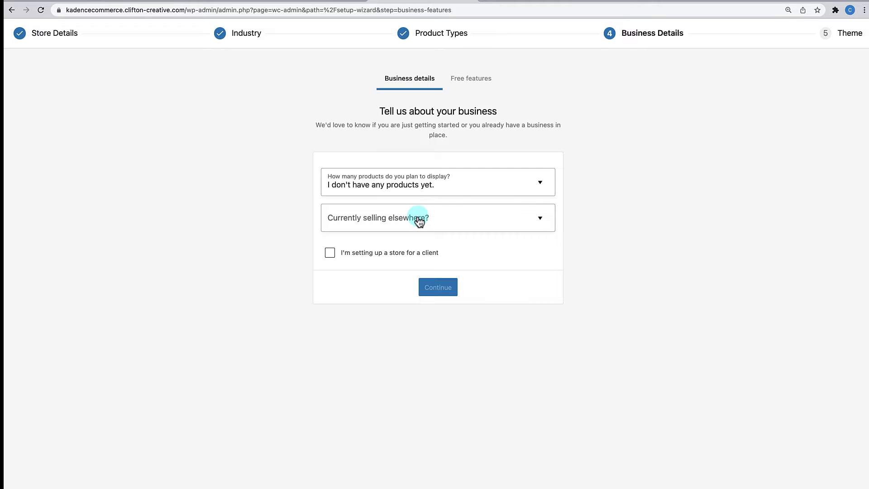
left_click(436, 220)
left_click(389, 239)
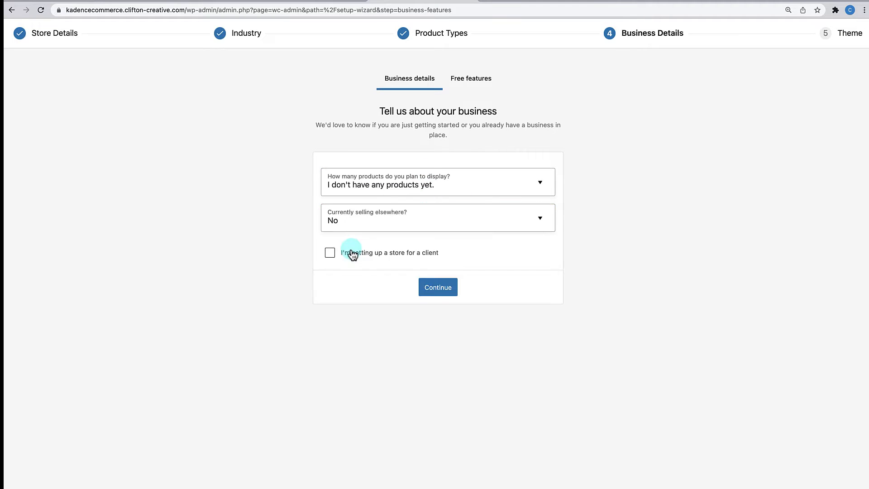
left_click(438, 287)
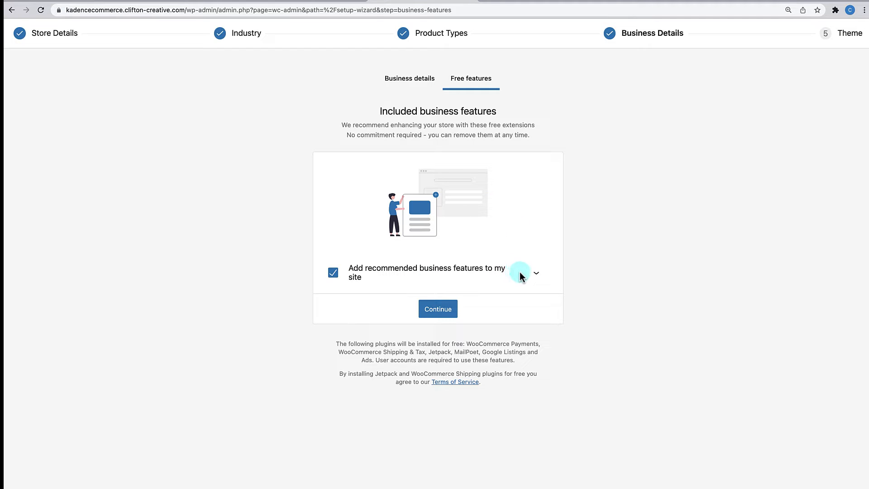
- Untick all recommended free business features and keep the active Kadence theme
left_click(529, 275)
scroll(532, 276, "down", 3)
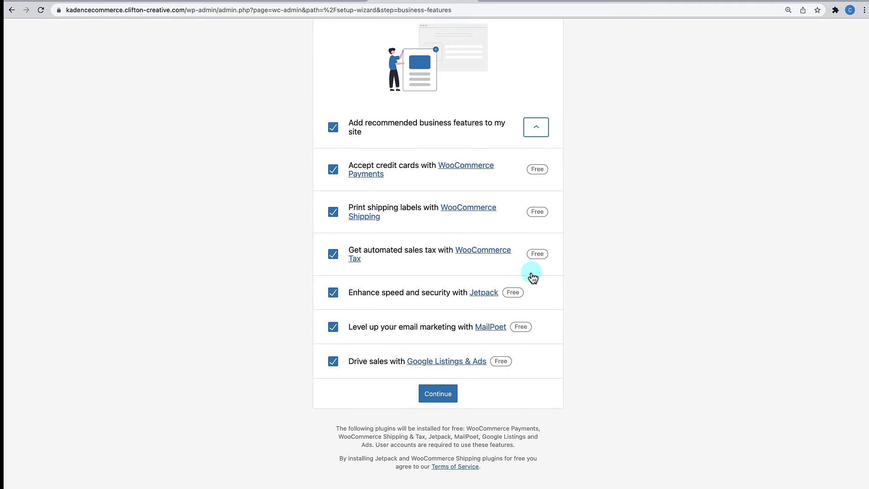
scroll(485, 265, "up", 3)
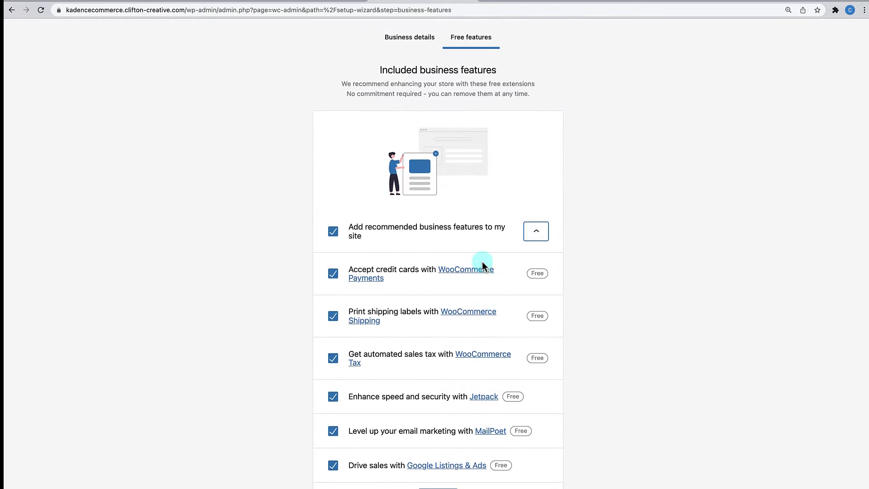
scroll(404, 326, "down", 3)
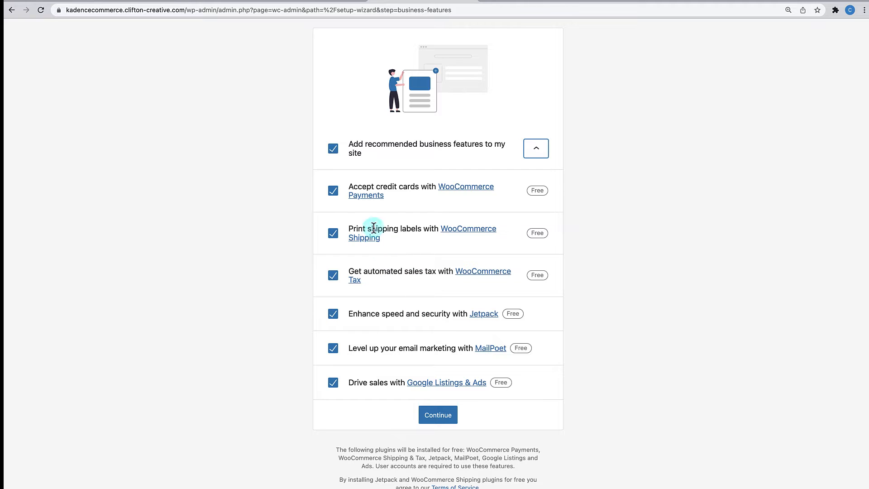
left_click(334, 148)
scroll(332, 154, "up", 1)
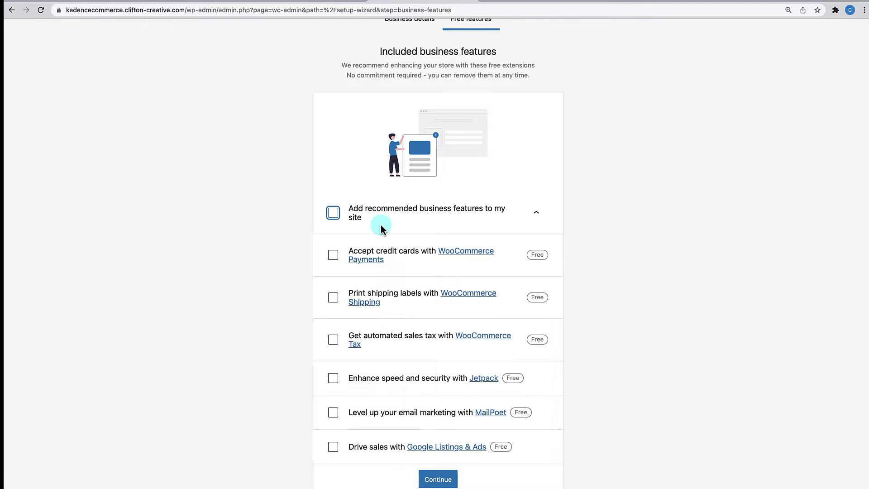
scroll(371, 213, "up", 1)
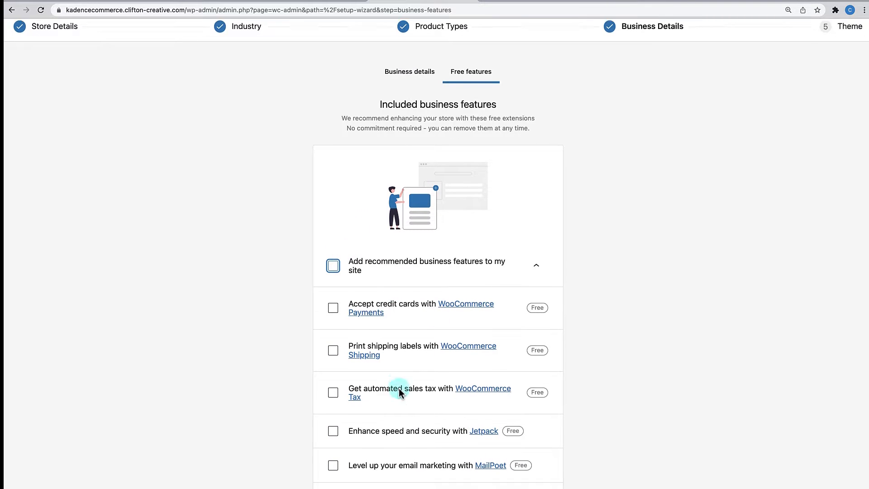
scroll(398, 392, "down", 1)
scroll(408, 344, "up", 1)
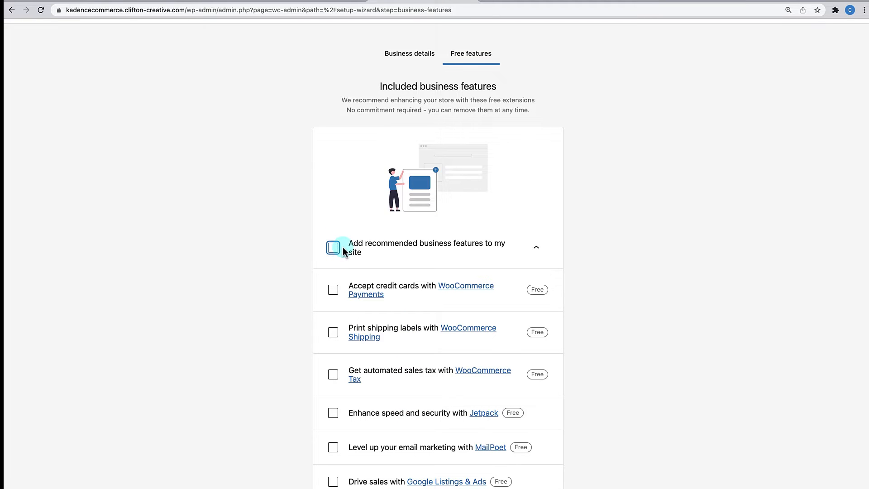
scroll(403, 272, "down", 1)
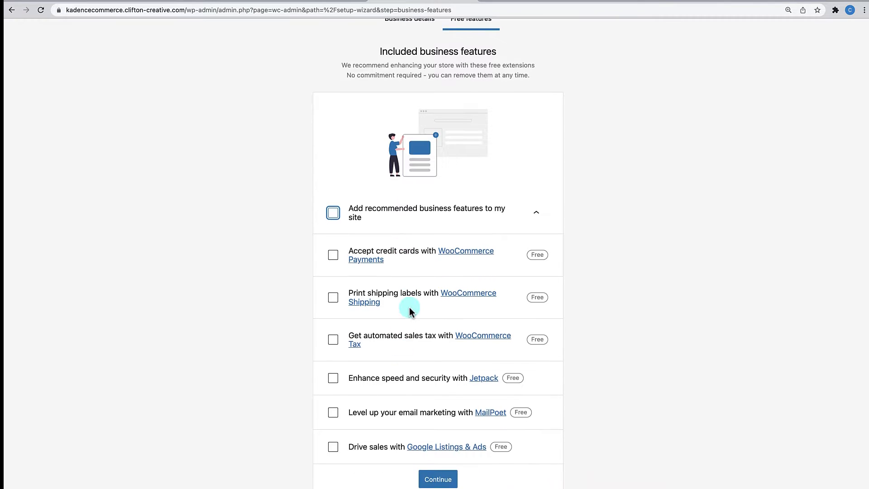
left_click(435, 479)
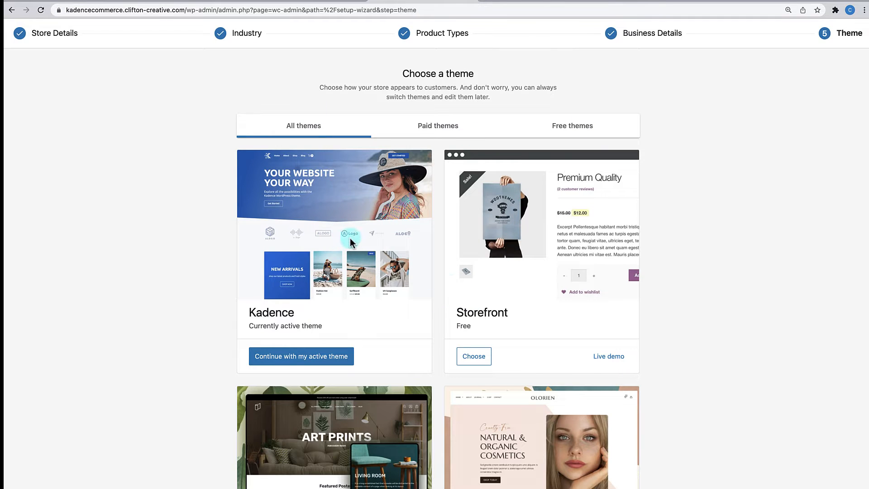
left_click(294, 357)
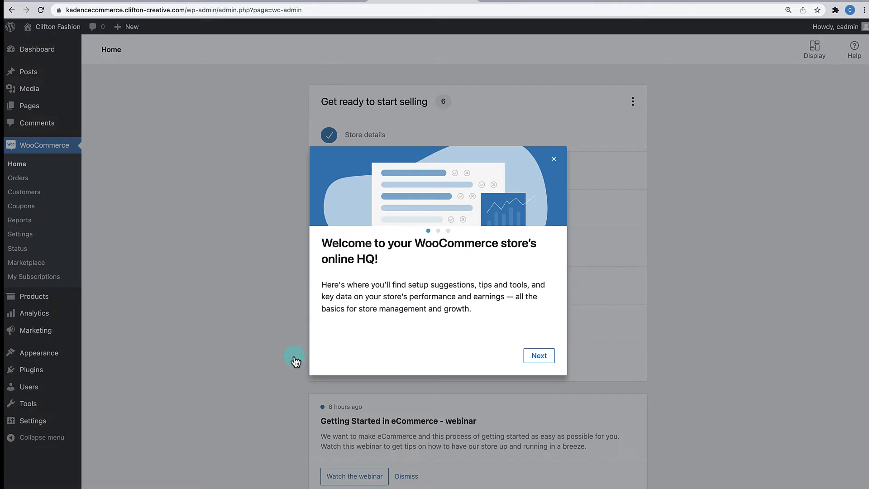
- Close the WooCommerce welcome message and scroll through the Get ready to start selling checklist
left_click(553, 159)
scroll(438, 224, "down", 1)
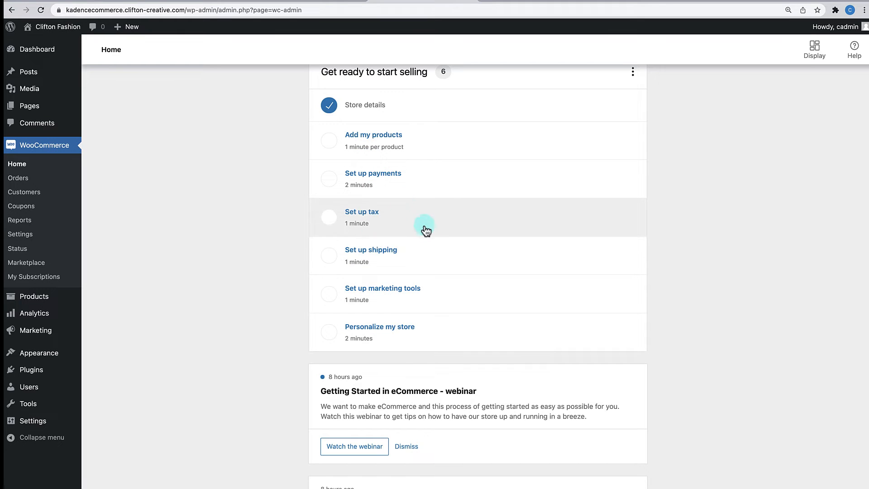
scroll(677, 369, "down", 4)
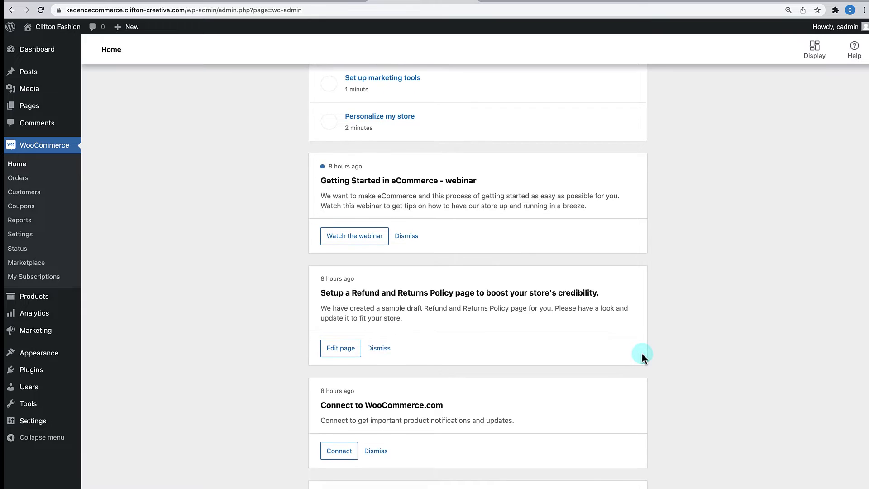
scroll(642, 353, "up", 1)
scroll(642, 353, "down", 6)
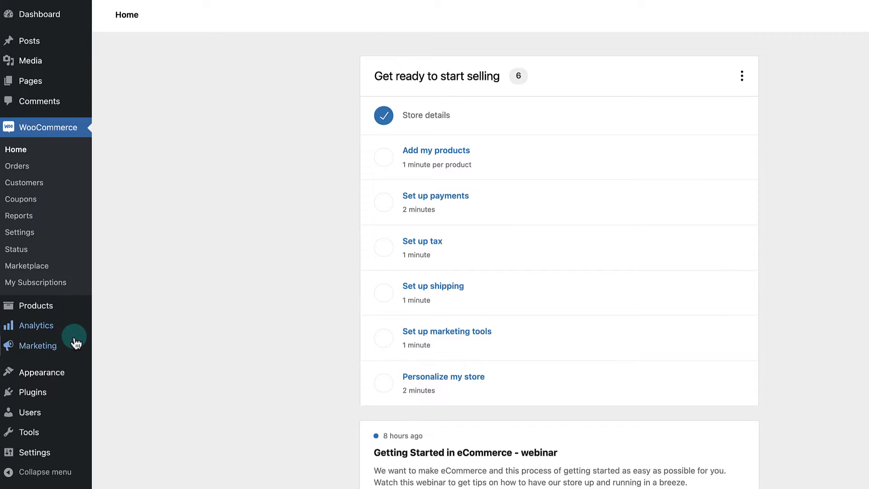
- Open Marketing > Coupons and browse the store's coupons page
mouse_move(84, 312)
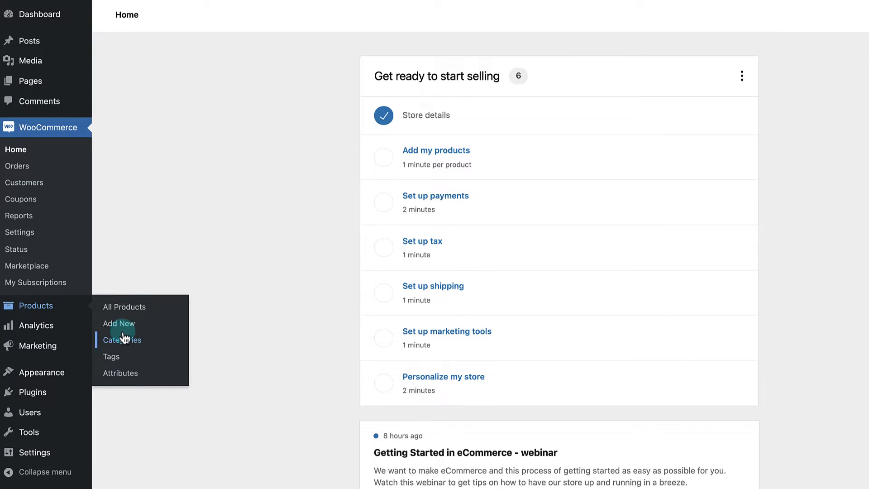
mouse_move(47, 338)
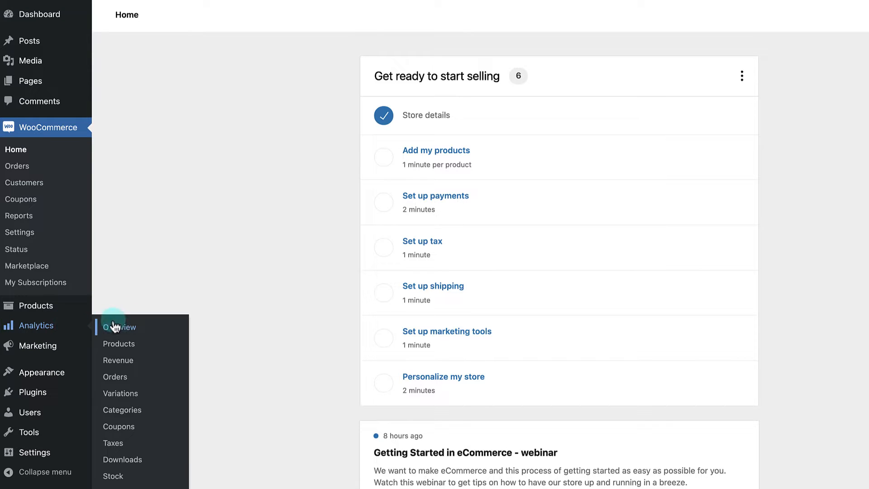
mouse_move(58, 354)
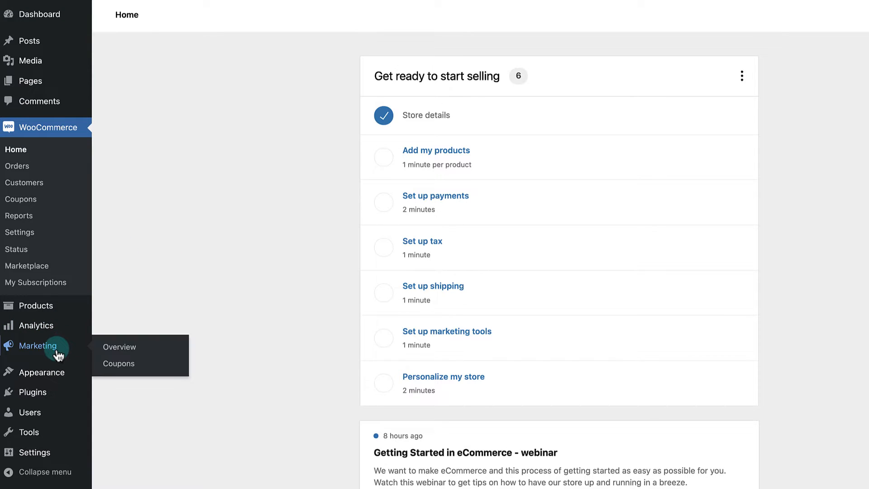
left_click(117, 366)
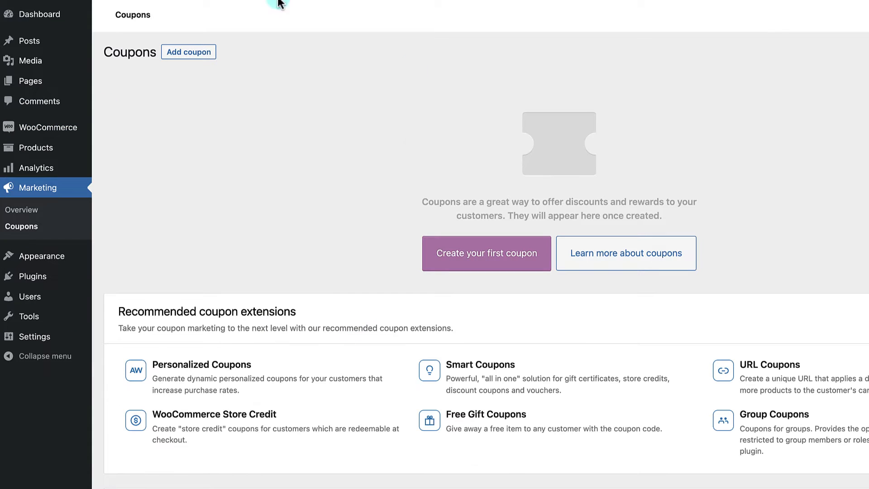
scroll(360, 312, "down", 4)
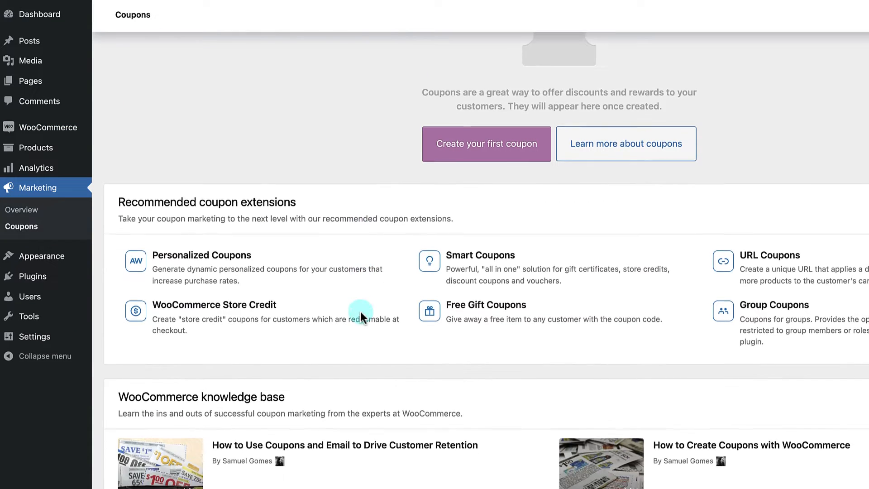
scroll(360, 311, "up", 4)
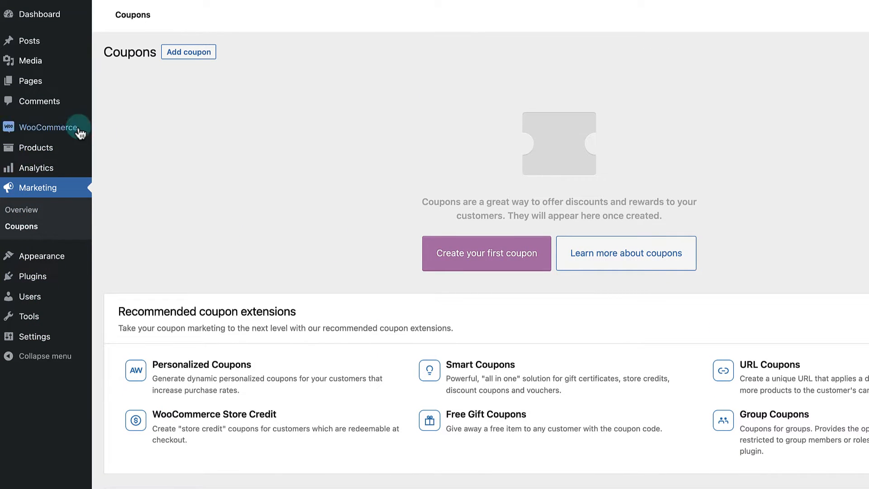
- View the live storefront, then return to the admin Dashboard
mouse_move(82, 145)
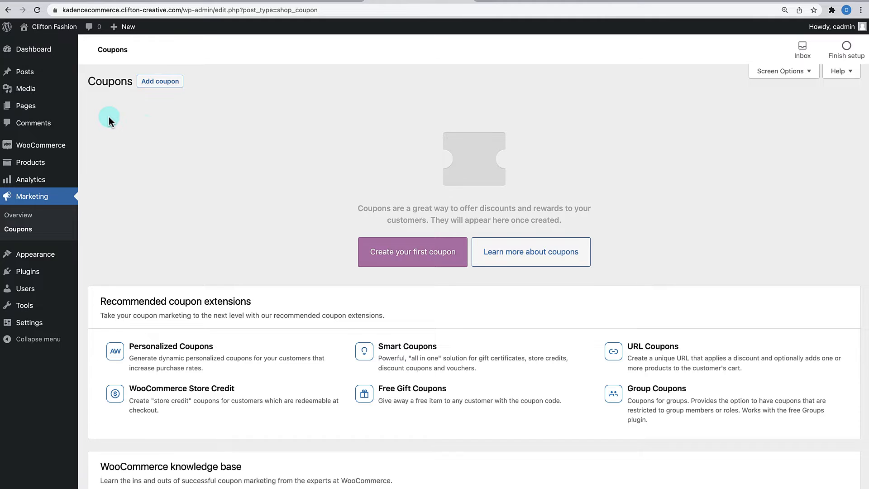
left_click(65, 28)
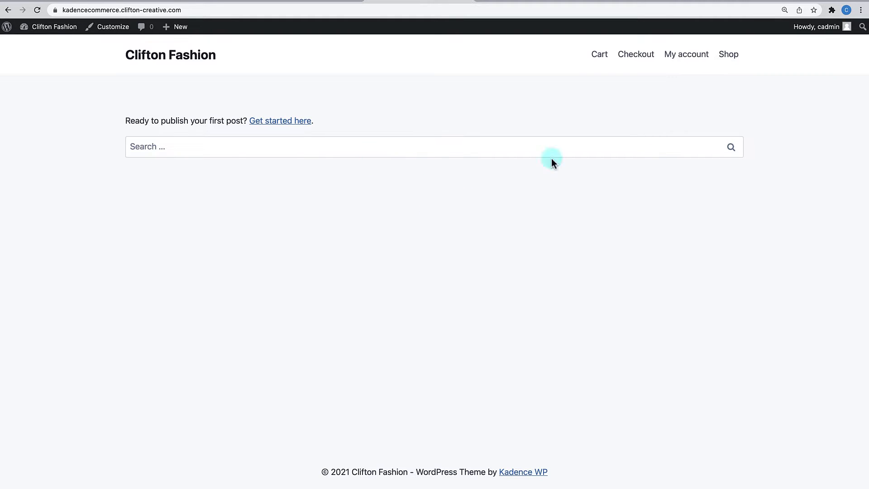
mouse_move(43, 27)
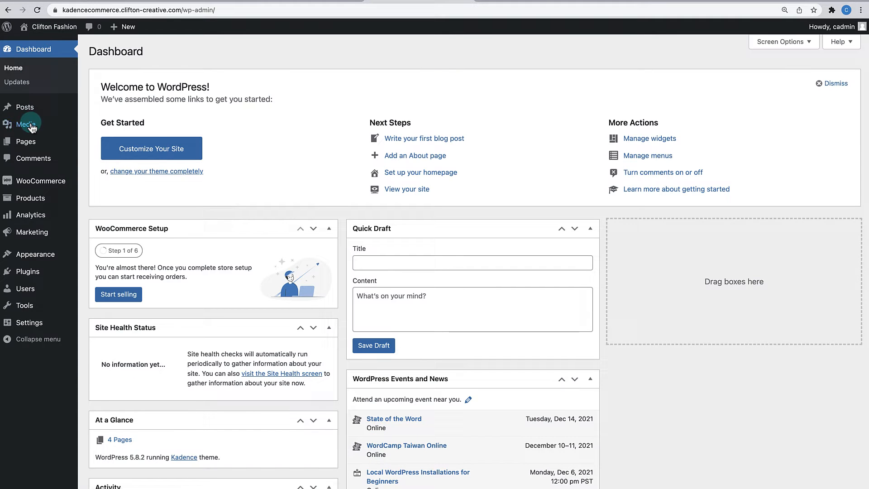
mouse_move(25, 142)
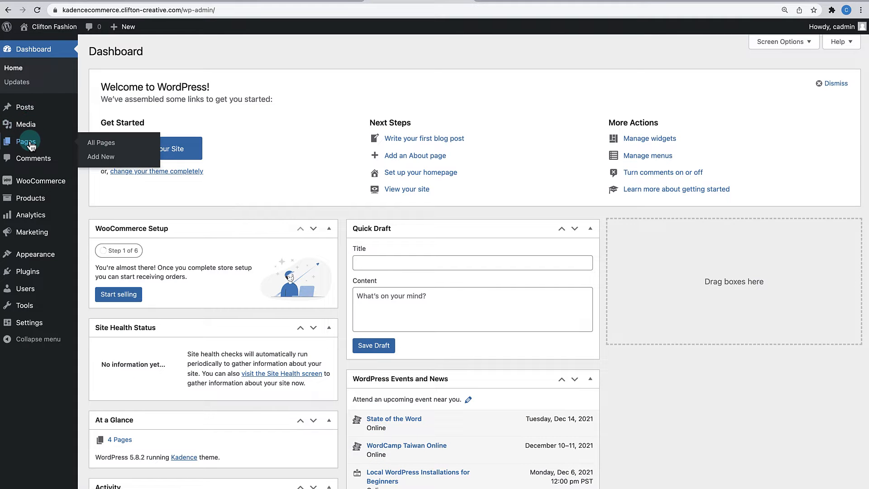
left_click(100, 145)
- Create a page titled Home with title disabled, fullwidth unboxed layout and no vertical padding
left_click(99, 158)
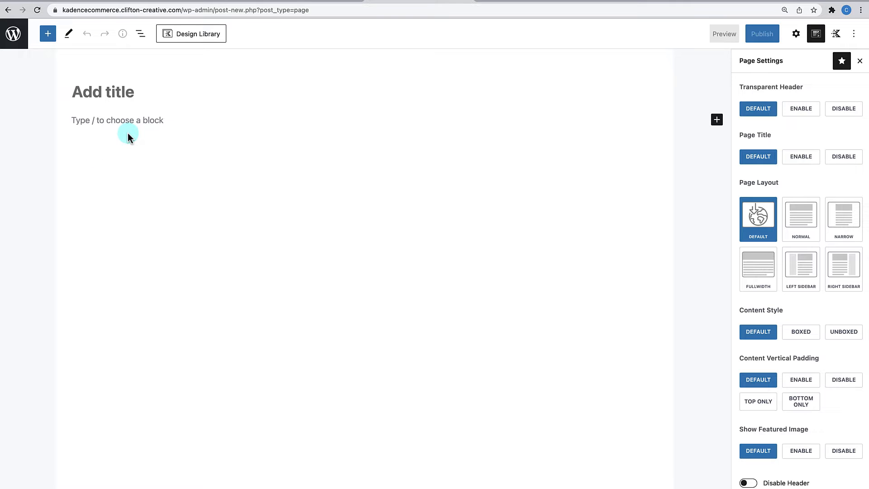
type("Home")
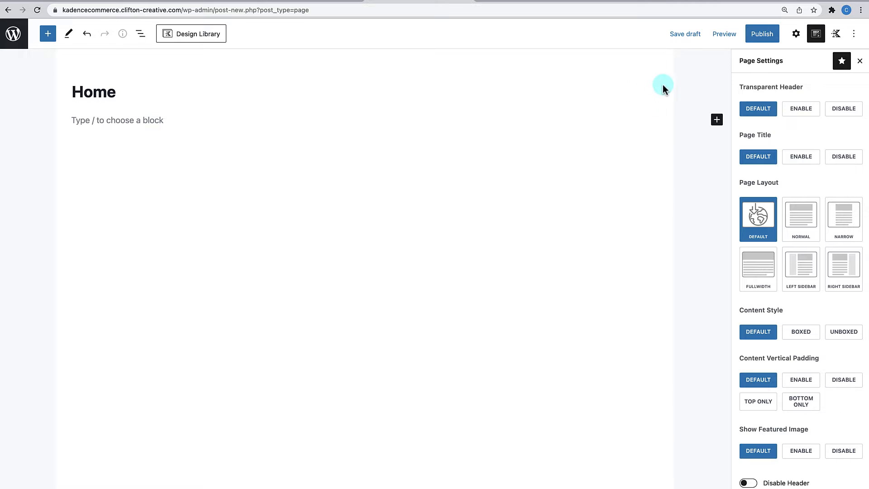
left_click(849, 162)
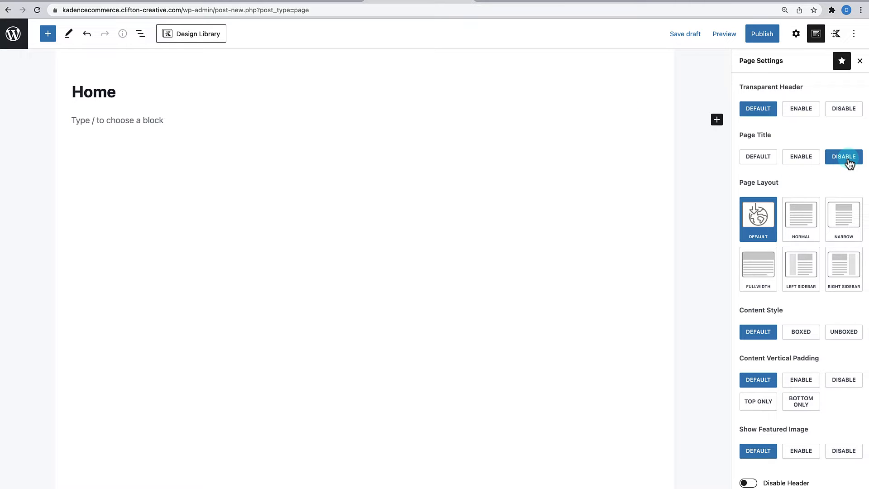
left_click(757, 288)
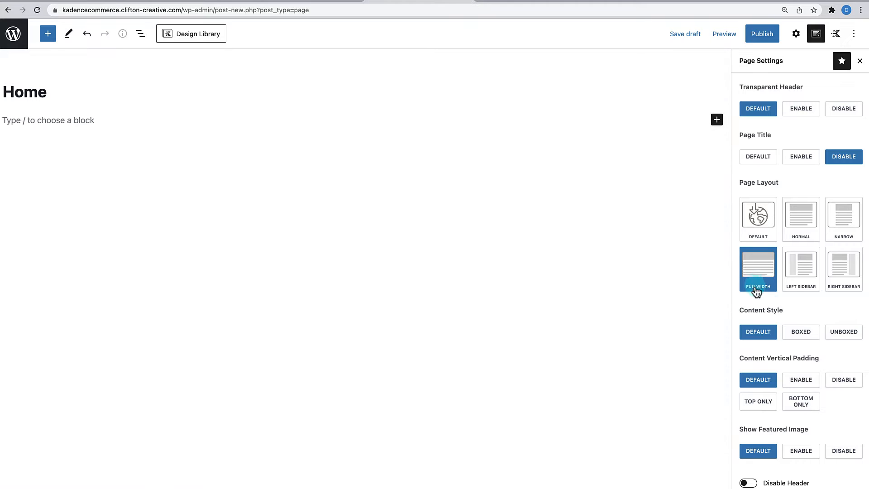
left_click(848, 340)
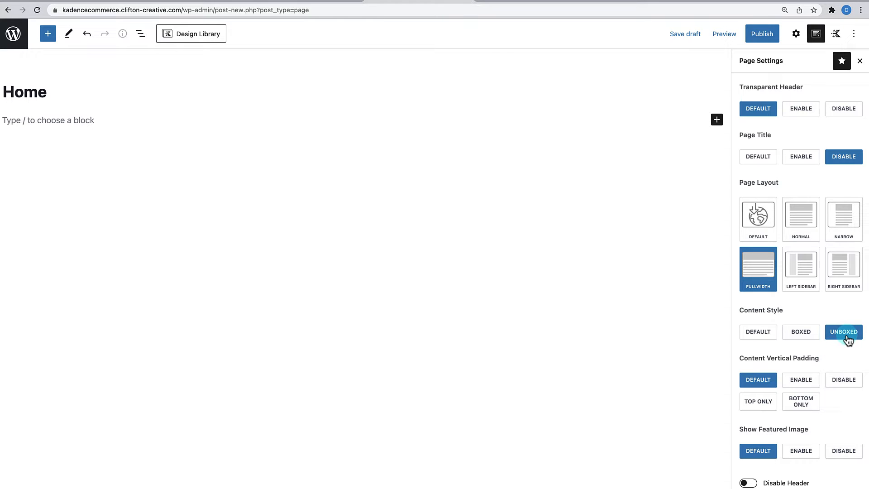
left_click(840, 385)
- Publish the Home page and go back to the Pages list
scroll(830, 408, "down", 1)
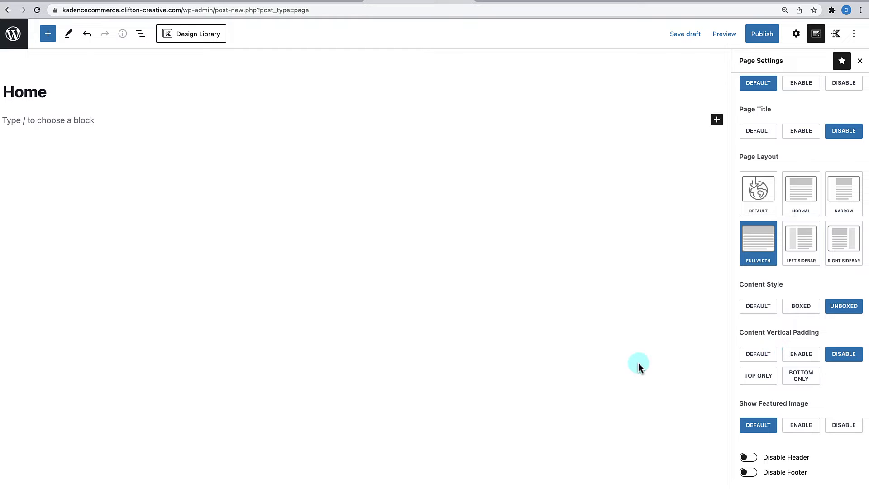
scroll(747, 322, "up", 1)
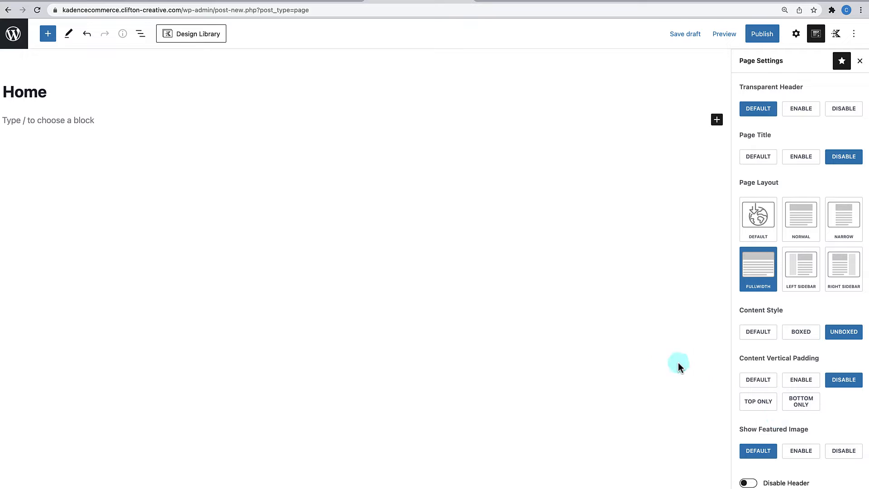
left_click(768, 36)
left_click(769, 36)
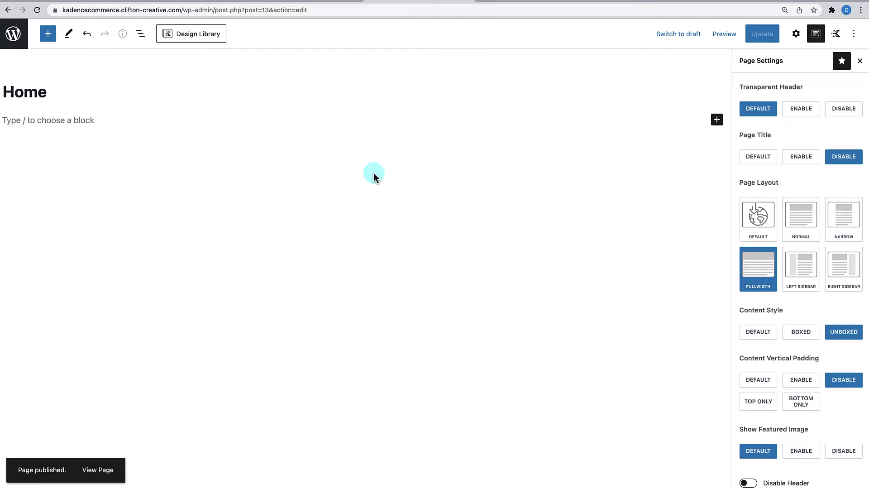
left_click(13, 38)
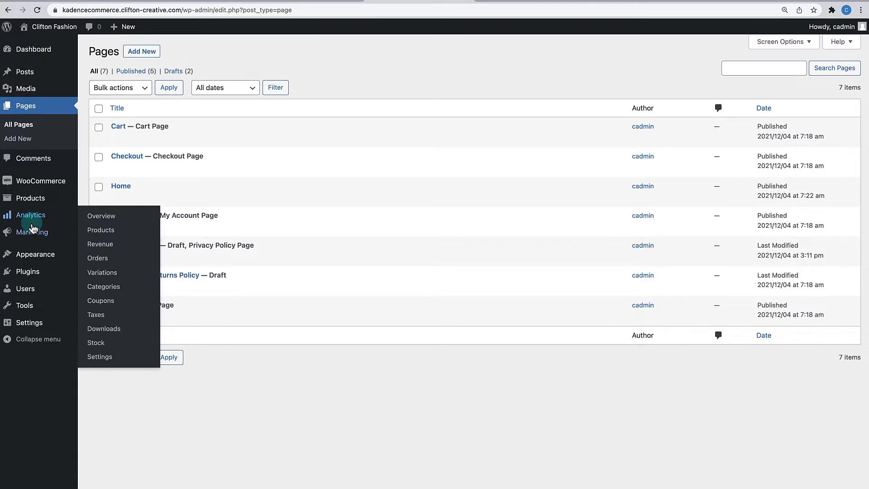
- In Reading settings, set the homepage to the static Home page and save
mouse_move(30, 328)
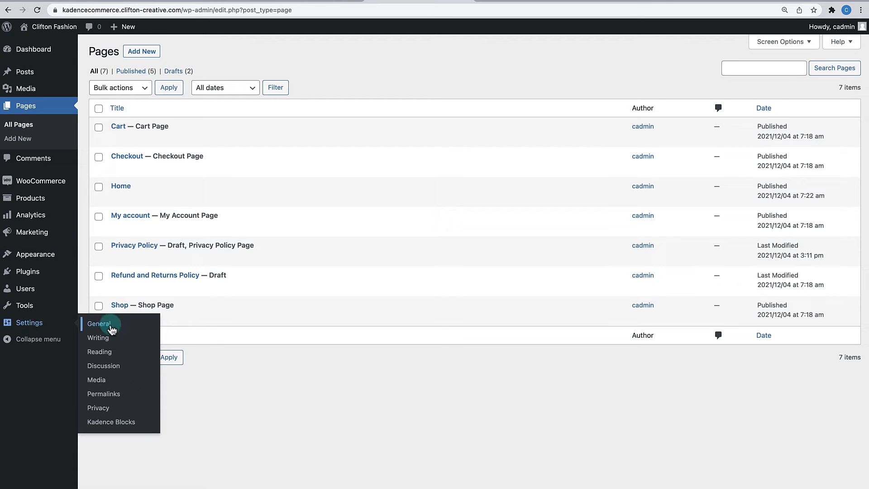
left_click(109, 352)
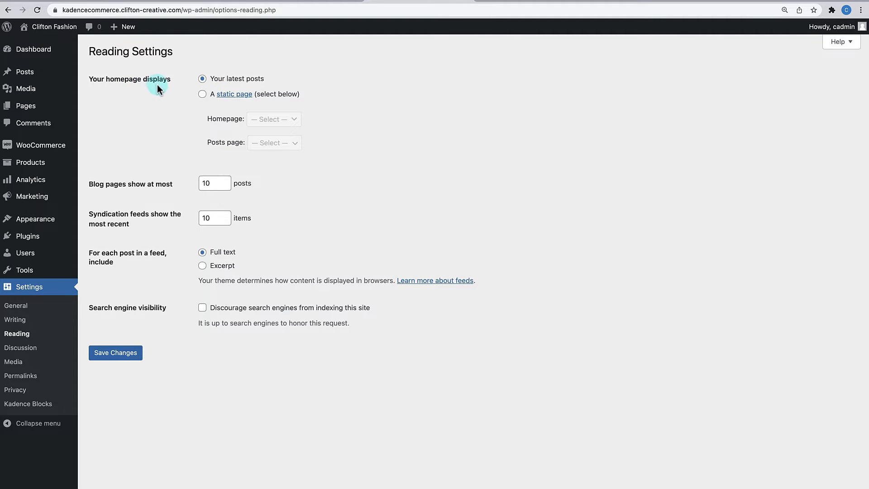
left_click(202, 94)
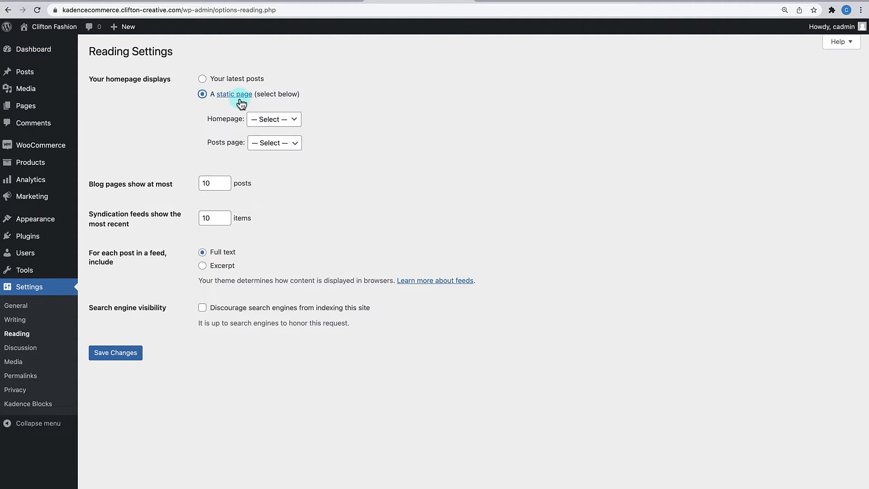
left_click(285, 122)
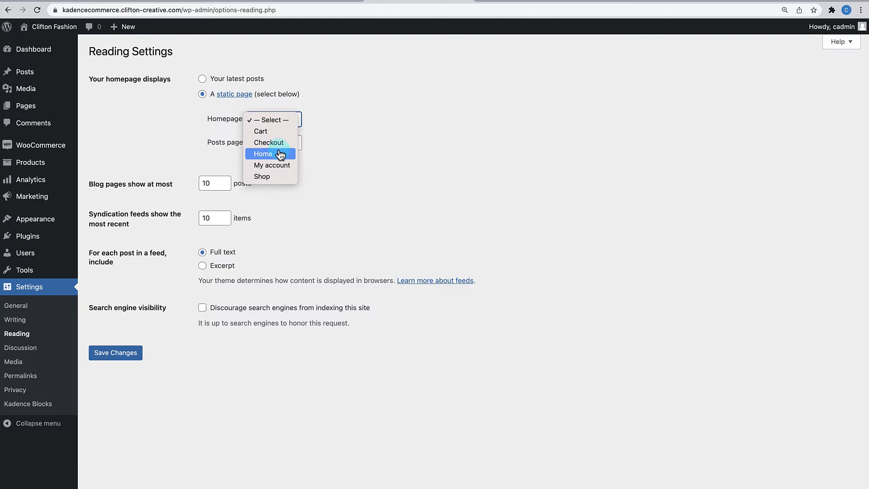
left_click(283, 154)
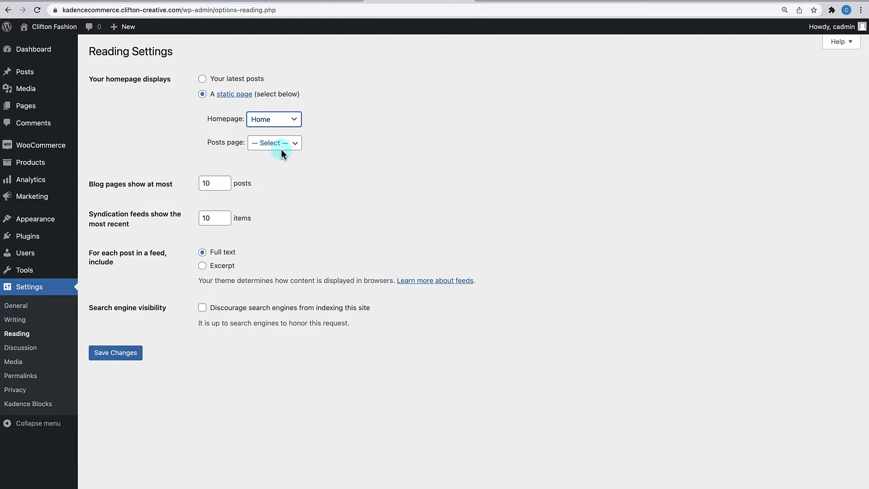
left_click(114, 356)
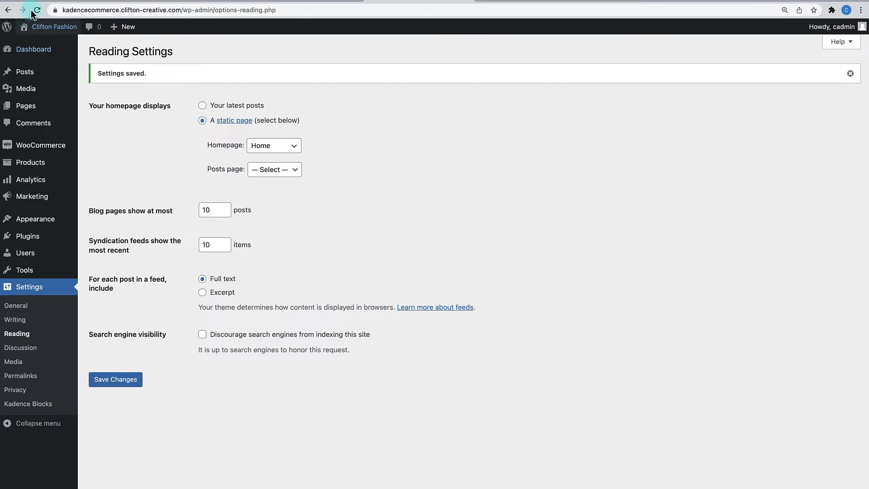
left_click(45, 27)
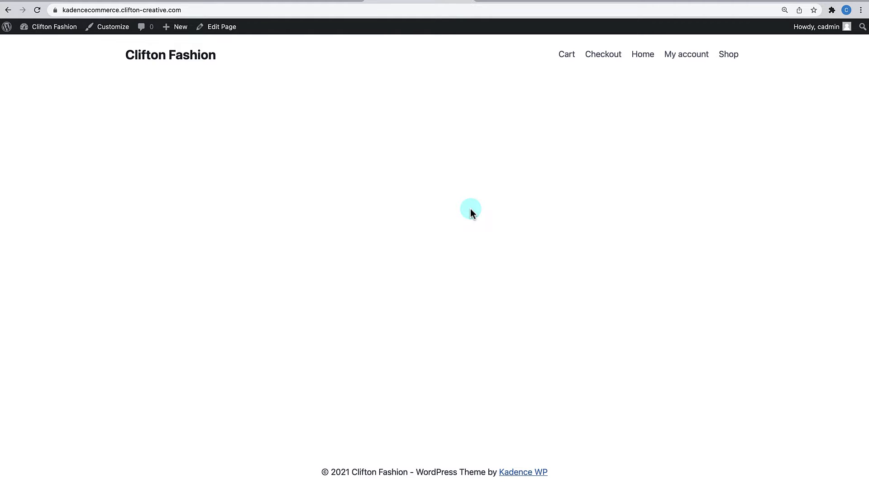
- Go from the front page back to the admin Dashboard
mouse_move(39, 28)
left_click(40, 45)
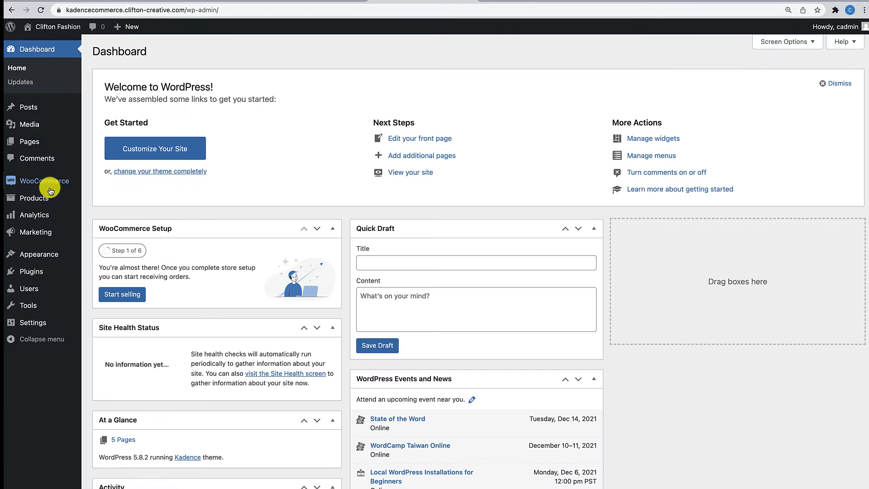
mouse_move(44, 200)
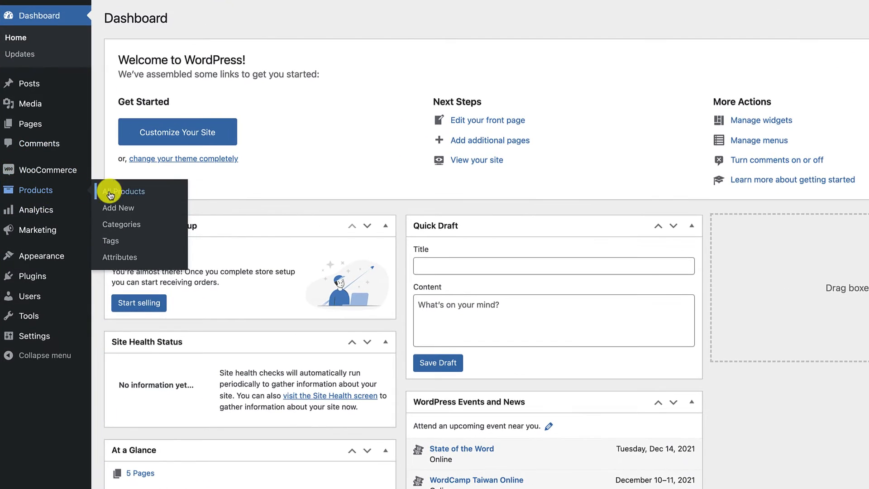
- Rename the Uncategorized product category to New Arrivals with slug new-arrivals
left_click(110, 227)
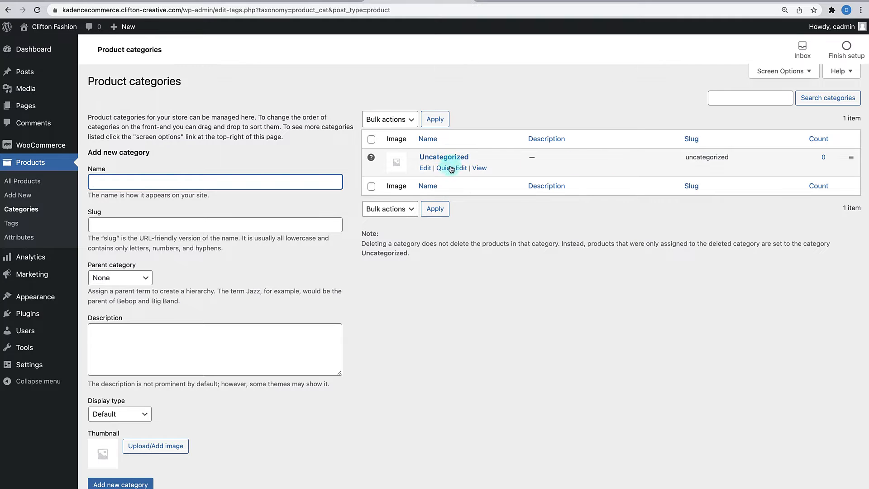
left_click(426, 169)
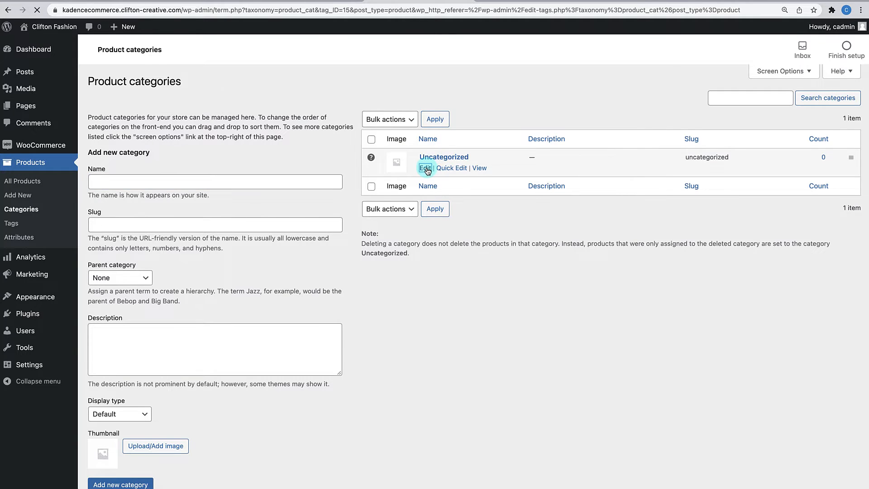
left_click_drag(260, 111, 176, 96)
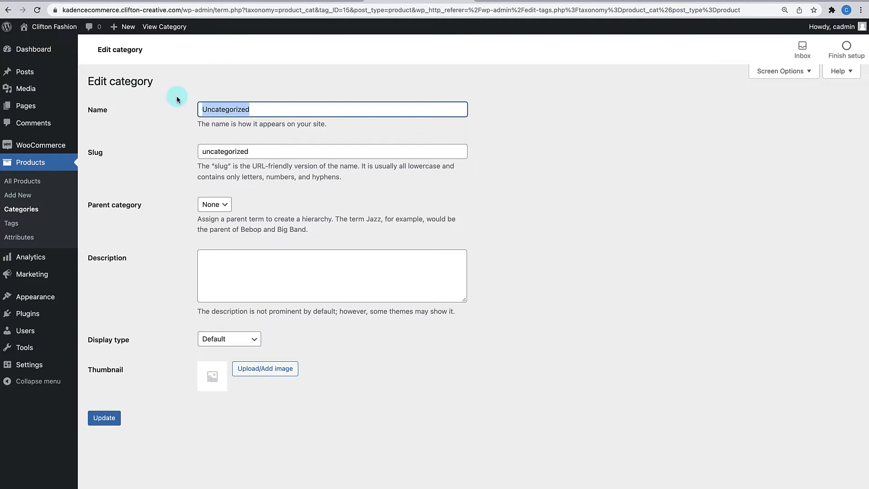
type("New Arrivals")
left_click_drag(256, 152, 126, 144)
type("new")
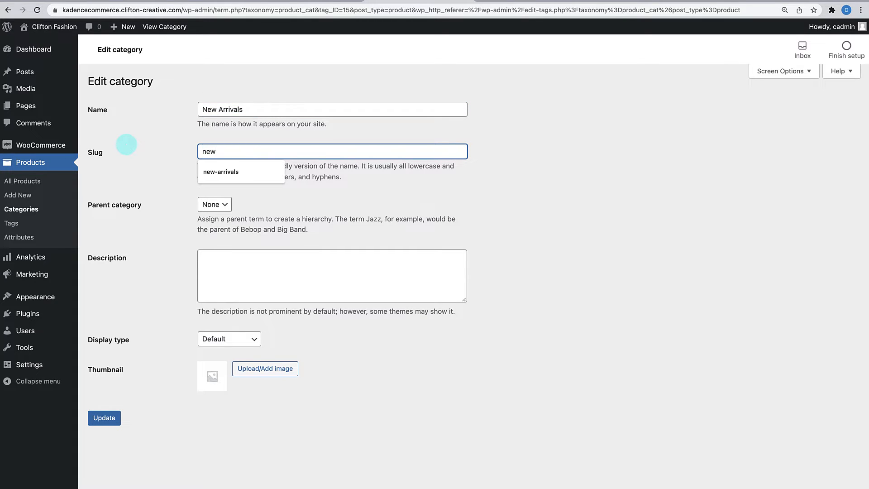
left_click(211, 172)
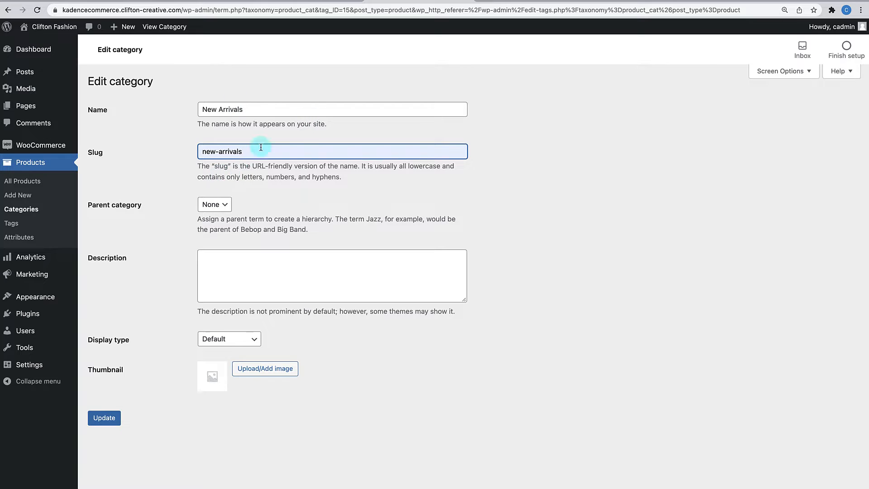
left_click(100, 426)
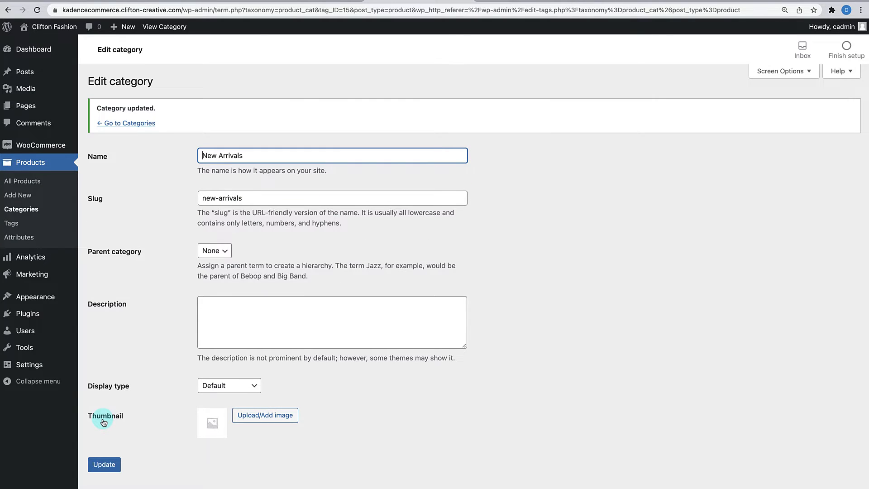
left_click(140, 123)
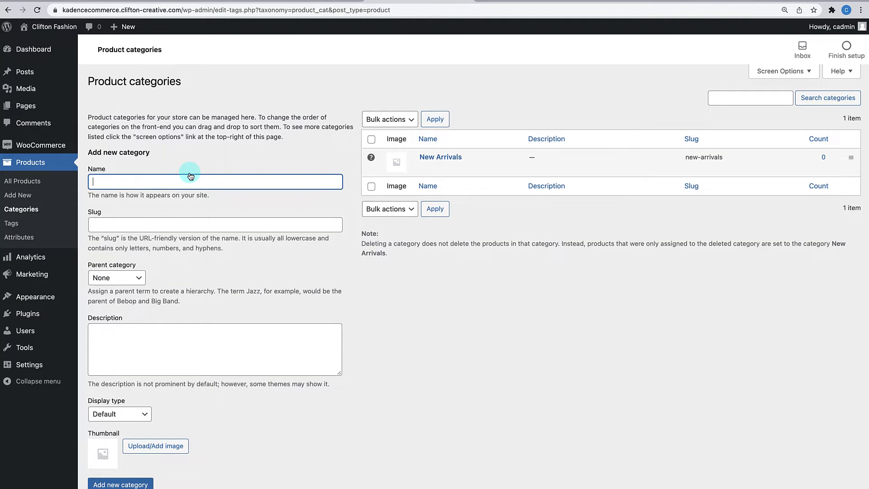
- Add Watches, T-Shirts, Handbags and Shoes product categories, then begin a new product
type("Watches")
key("Return")
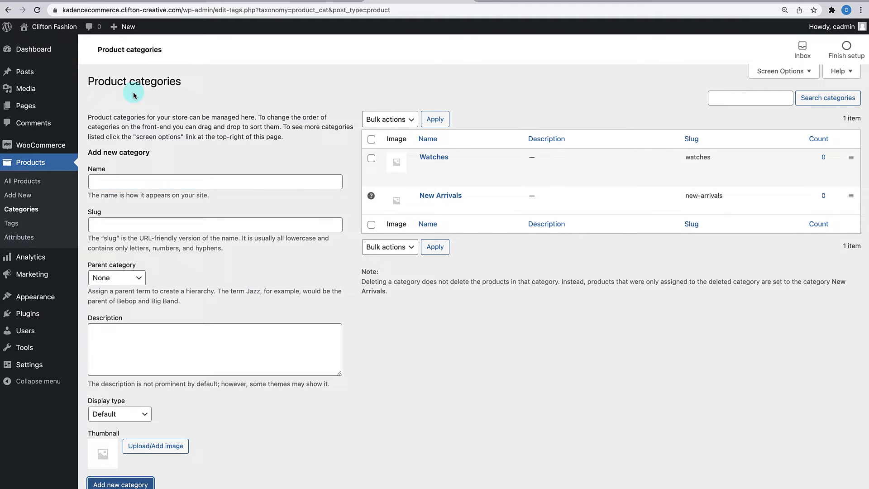
left_click(111, 181)
type("T-Shirts")
key("Return")
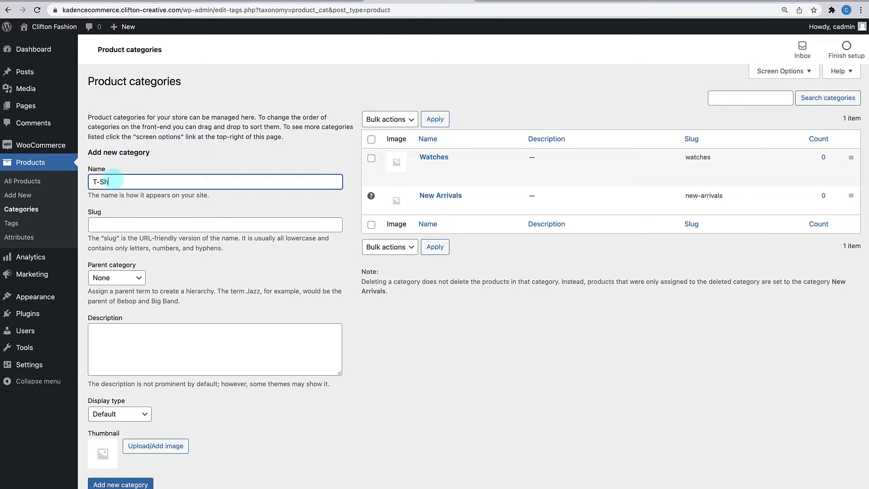
left_click(119, 185)
type("Hand")
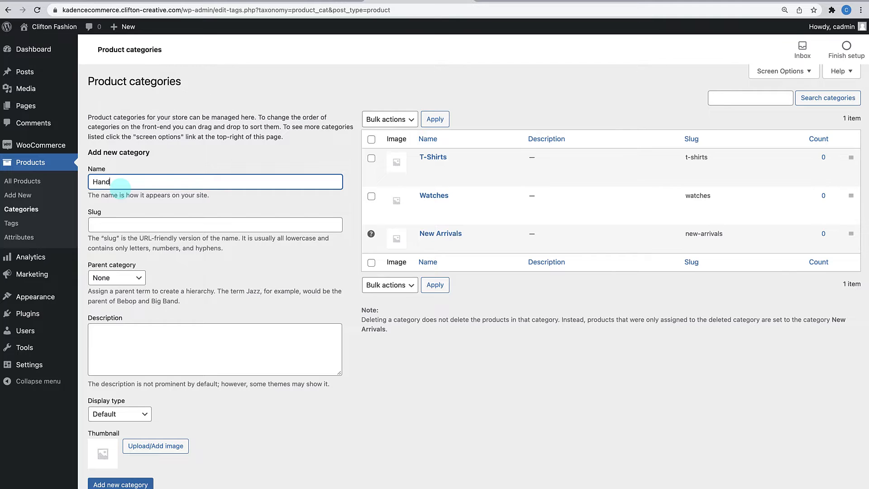
type("bags")
key("Return")
left_click(114, 183)
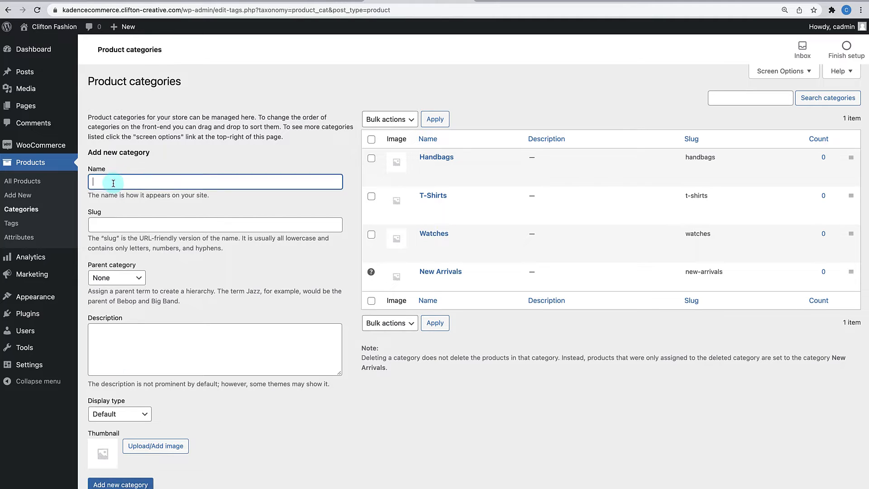
type("Shoes")
key("Return")
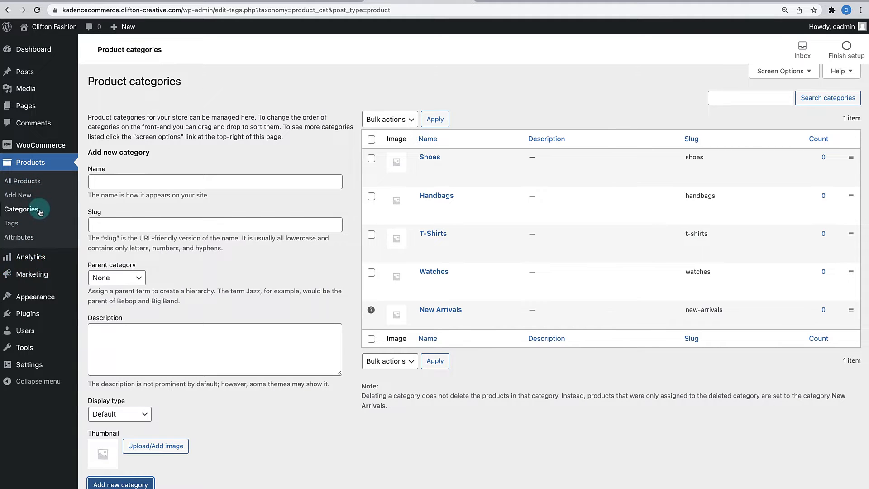
left_click(22, 196)
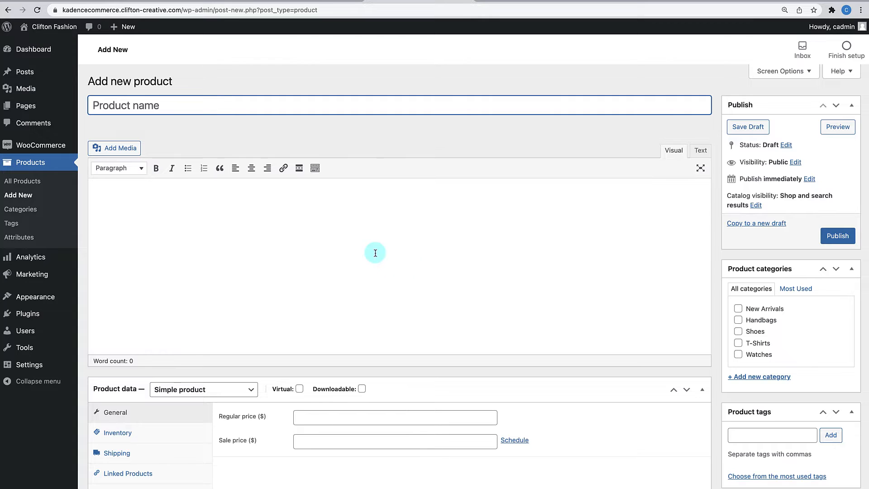
- Put the product in the Watches category and name it 'Black and Gold Watch'
left_click(739, 358)
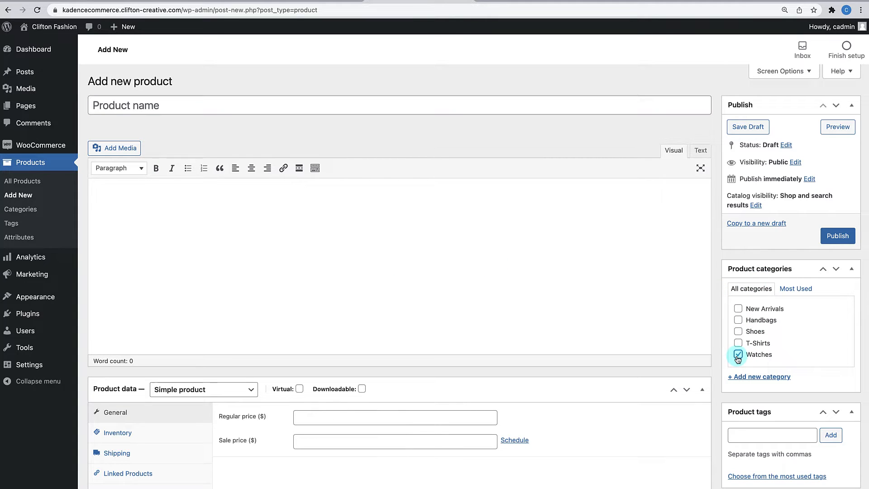
left_click(290, 99)
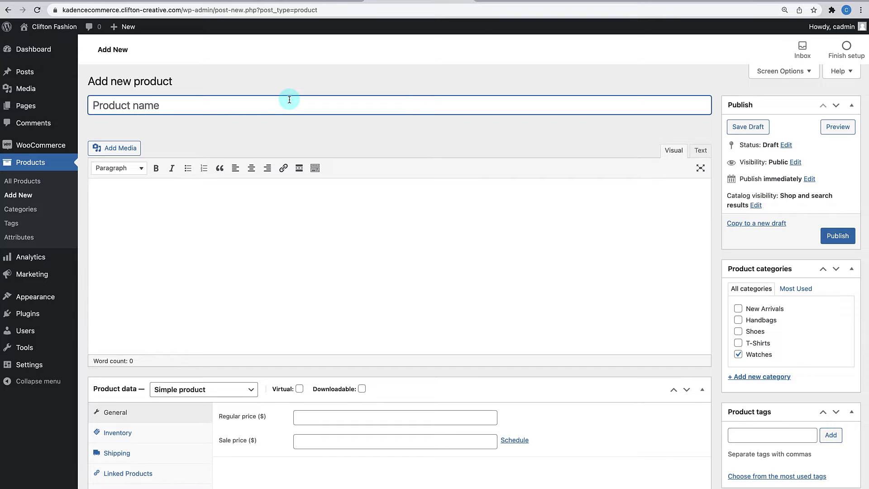
type("Blac a")
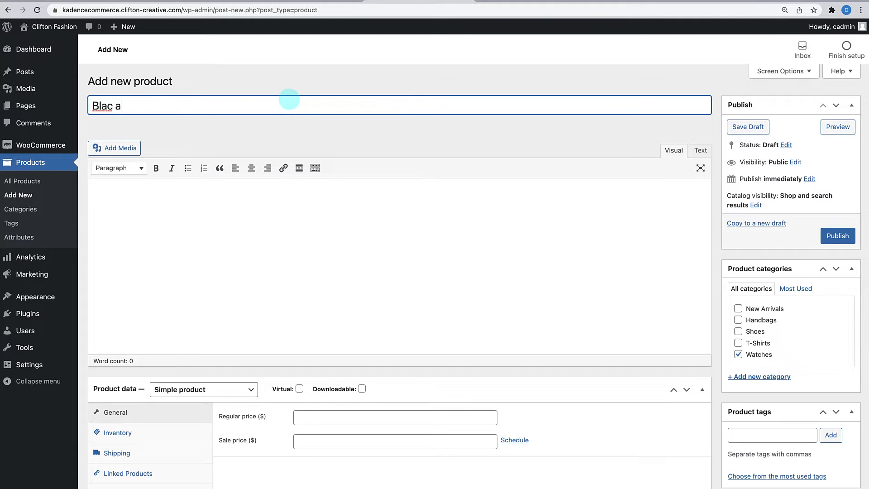
key("BackSpace")
key("BackSpace")
type("k and Gold Watch")
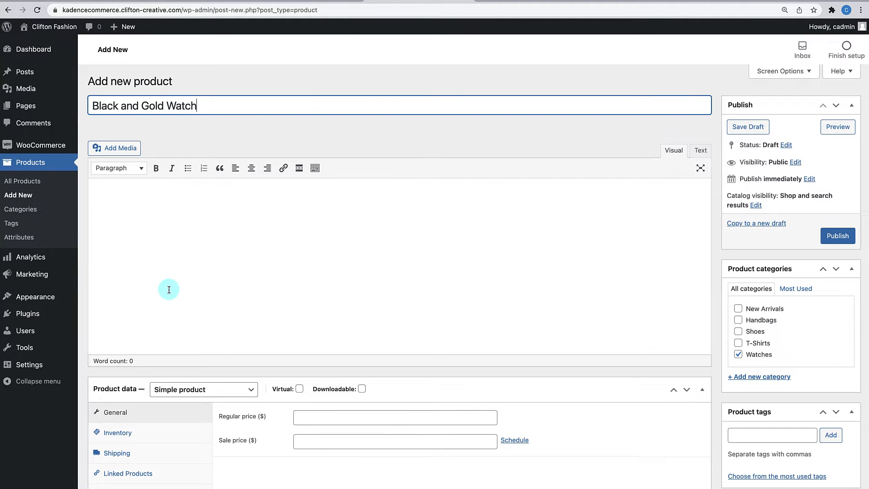
- Copy a Lorem Ipsum paragraph from lipsum.com into the product description
left_click(199, 1)
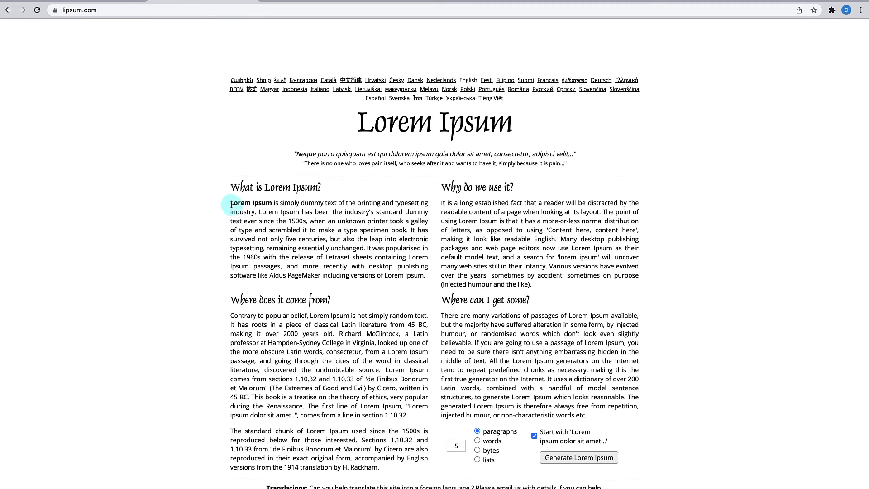
left_click_drag(230, 202, 411, 231)
key("super+c")
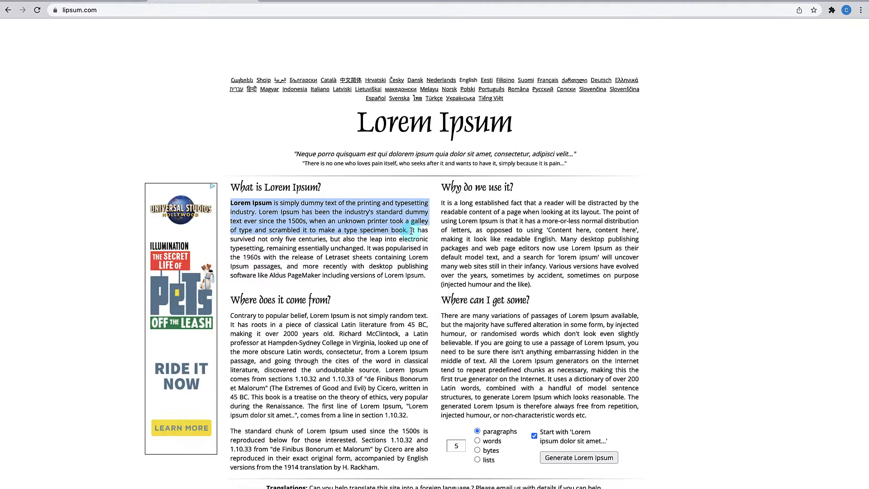
left_click(405, 1)
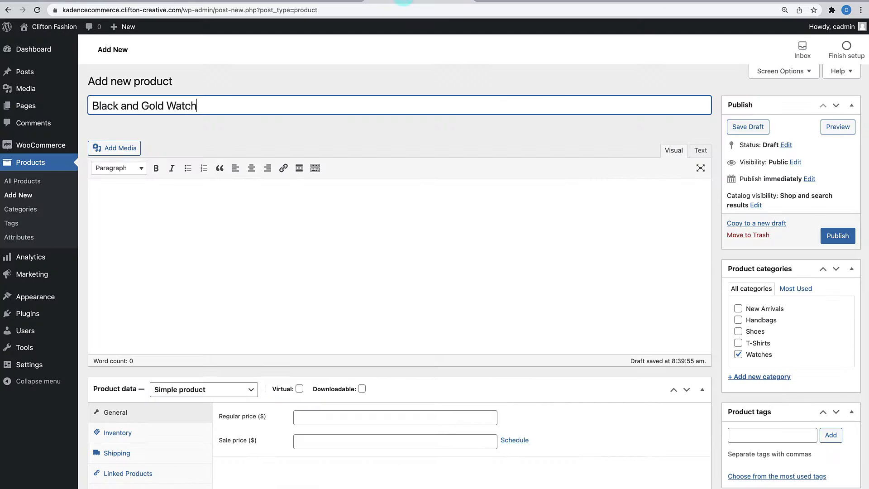
left_click(225, 249)
key("super+v")
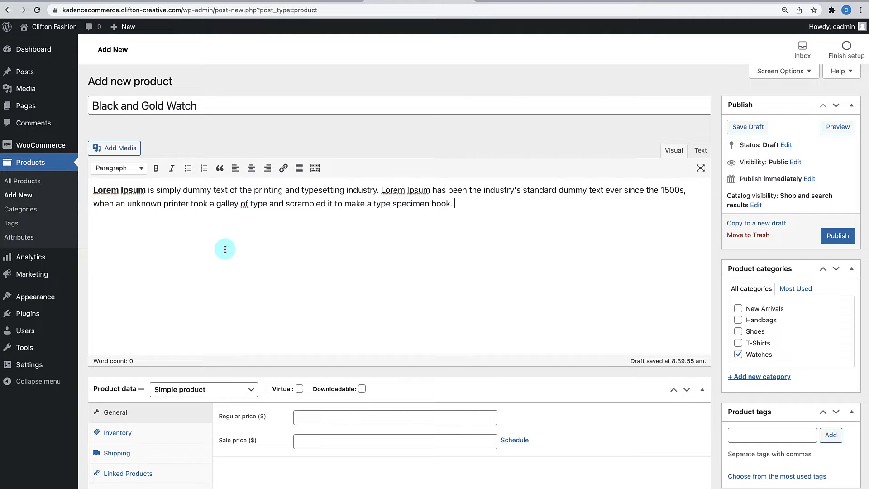
scroll(225, 249, "down", 3)
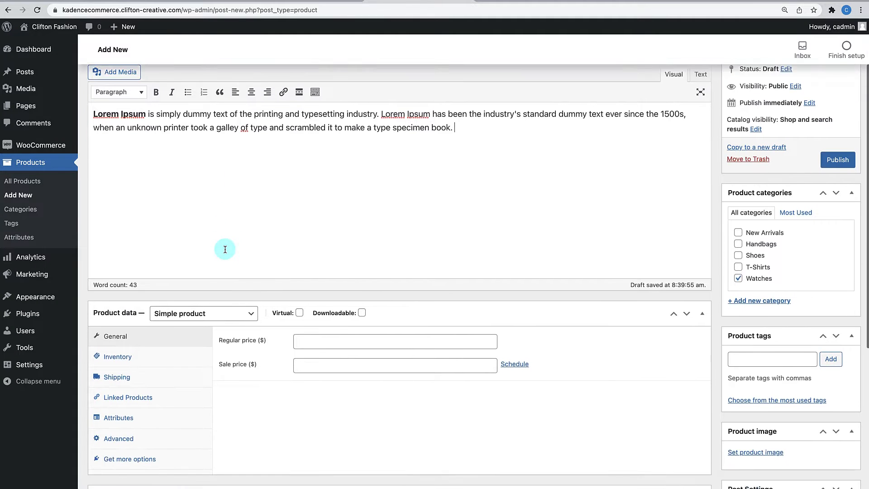
scroll(225, 250, "down", 3)
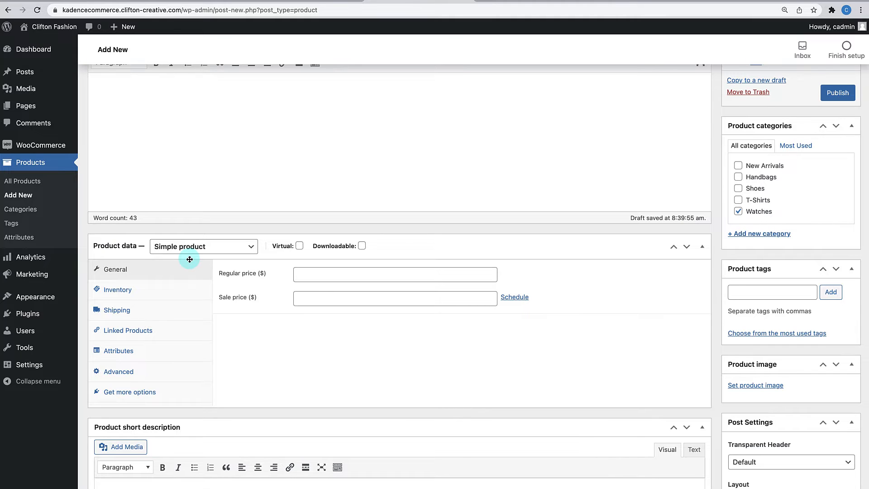
- Keep the product as a simple product with a regular price of 125.00
left_click(218, 248)
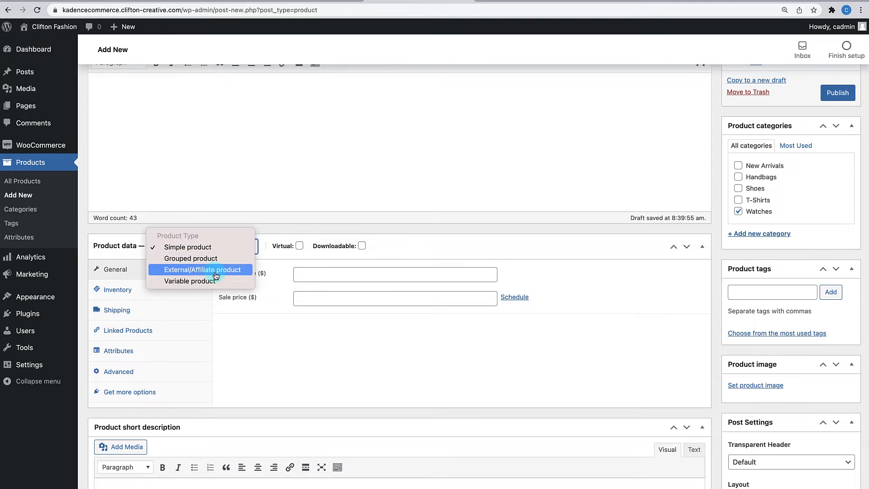
left_click(214, 248)
left_click(305, 275)
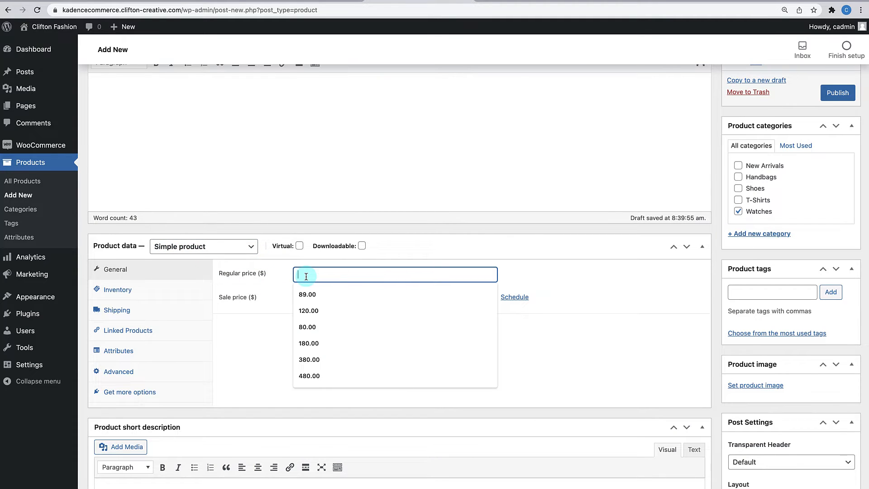
type("125.00")
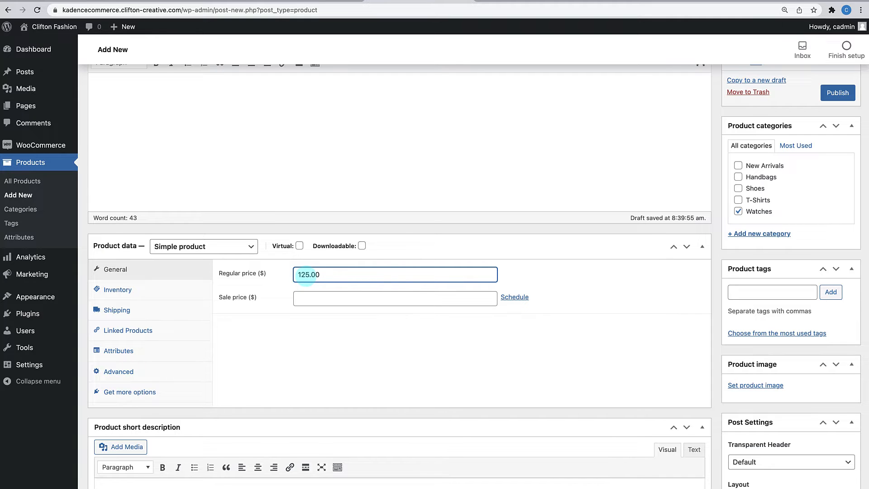
left_click(298, 363)
scroll(298, 363, "down", 2)
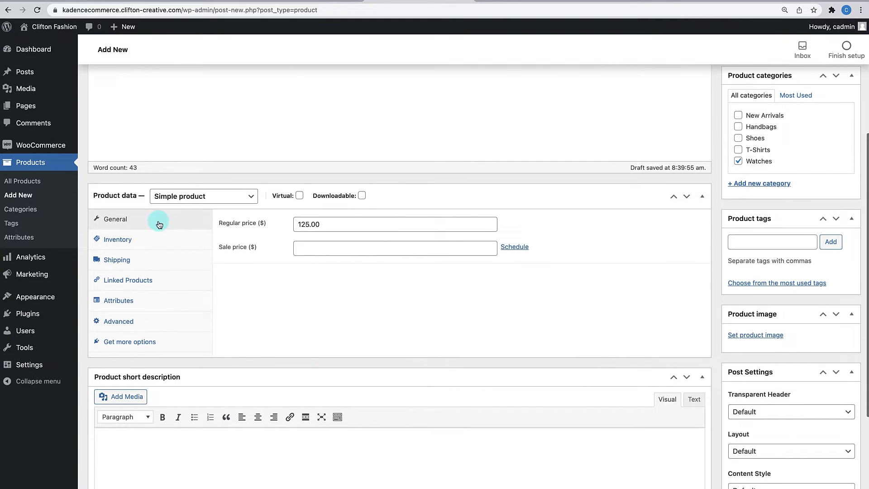
- Enter shipping weight 0.3 kg and dimensions 2 × 2 × 3 cm
left_click(158, 262)
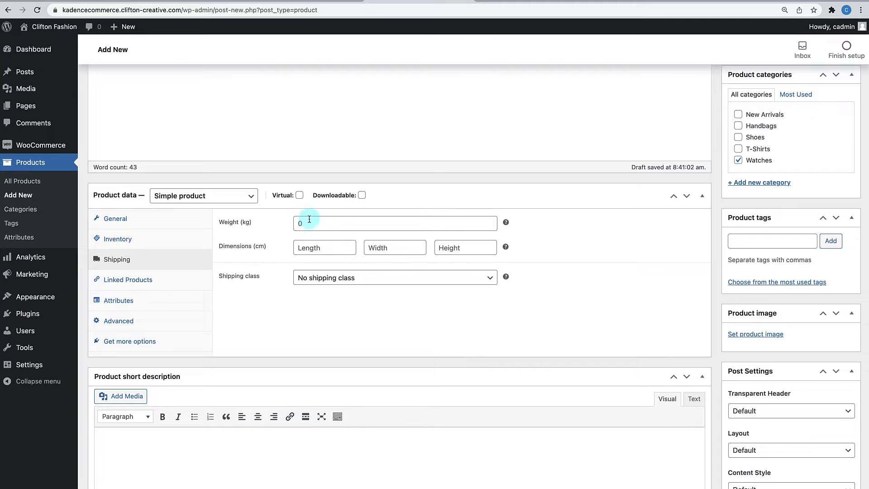
left_click(309, 224)
left_click(305, 243)
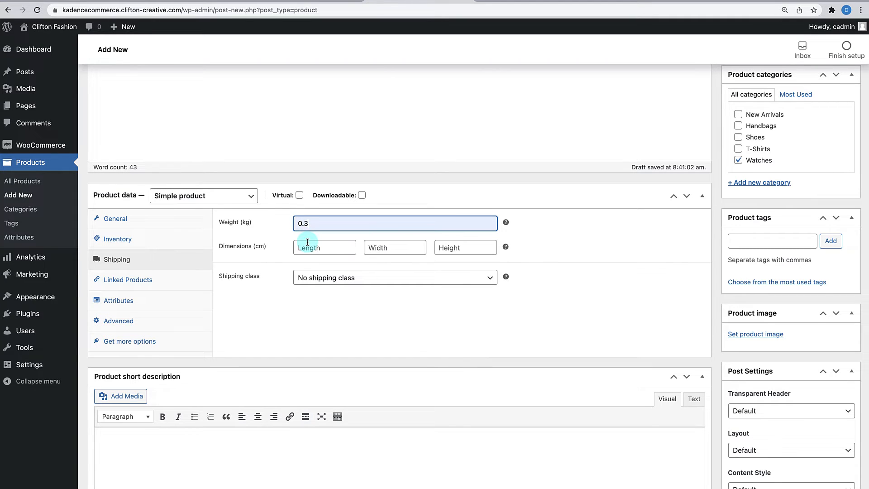
left_click(307, 245)
left_click(301, 268)
left_click(376, 248)
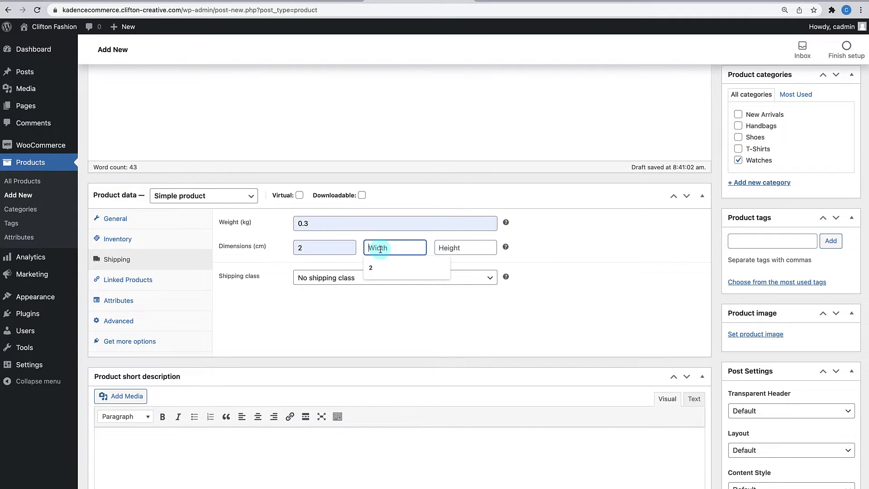
left_click(381, 268)
left_click(447, 248)
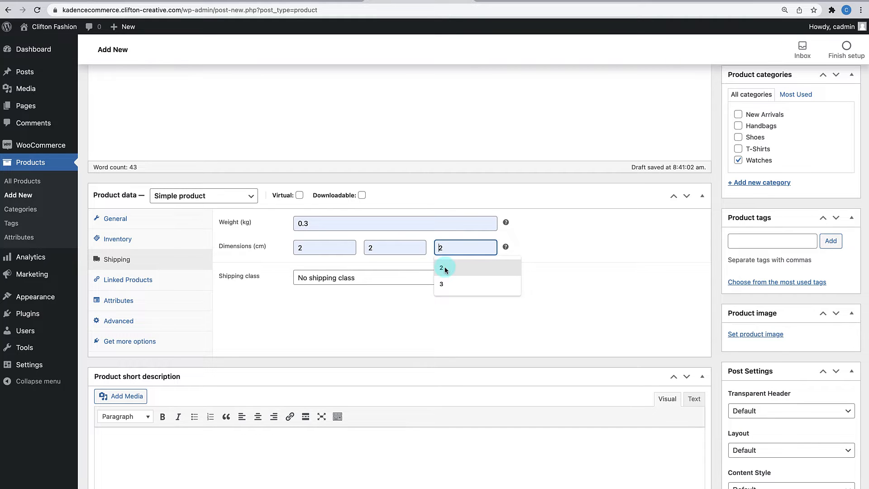
left_click(442, 284)
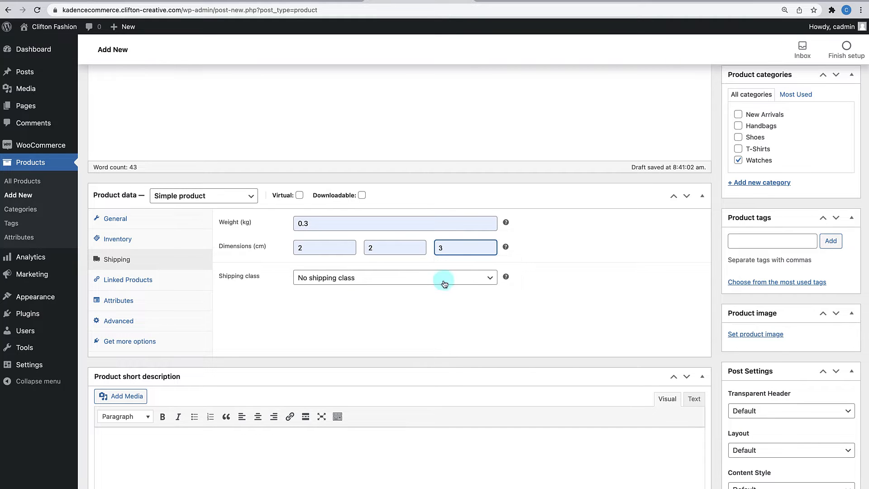
left_click(463, 335)
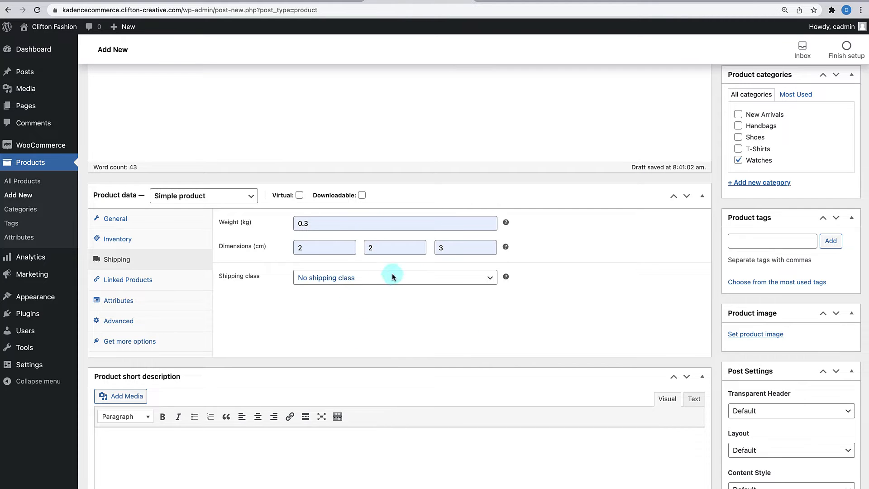
left_click(200, 223)
left_click(169, 260)
- Paste the Lorem Ipsum paragraph into the short description and delete its second sentence
scroll(303, 300, "down", 3)
left_click(260, 367)
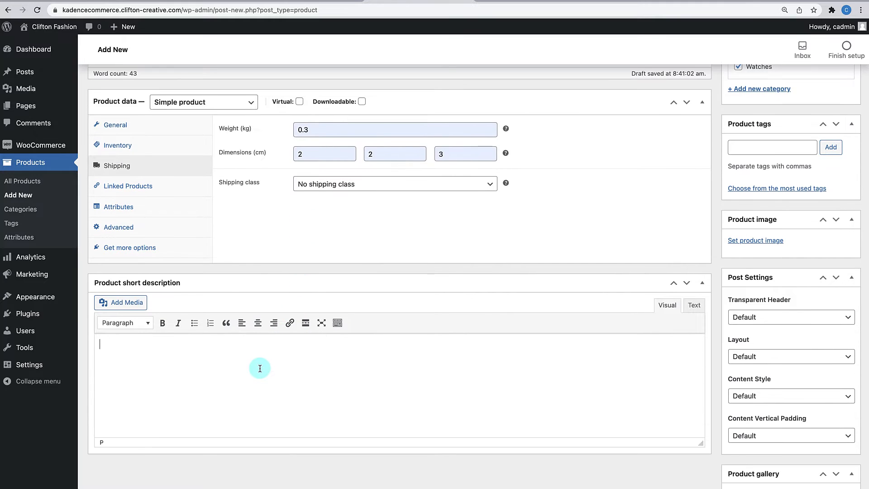
type("Lorem Ipsum is simply dummy text of the printing and typesetting industry. Lorem Ipsum has been the industry's standard dummy text ever since the 1500s, when an unknown printer took a galley of type and scrambled it to make a type specimen book.")
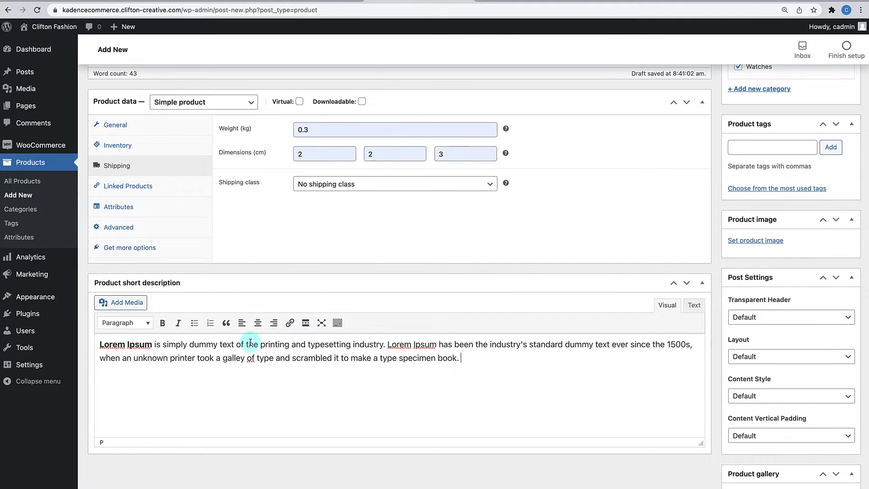
left_click_drag(388, 350, 490, 410)
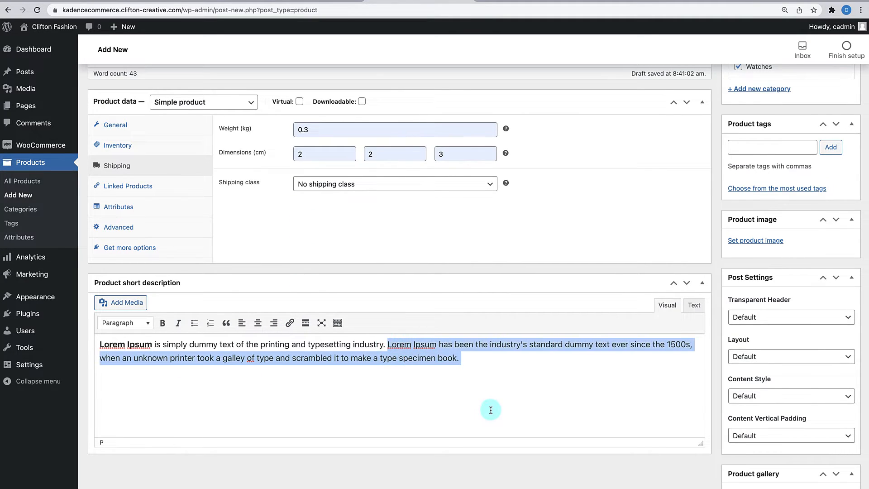
key("BackSpace")
scroll(456, 337, "up", 6)
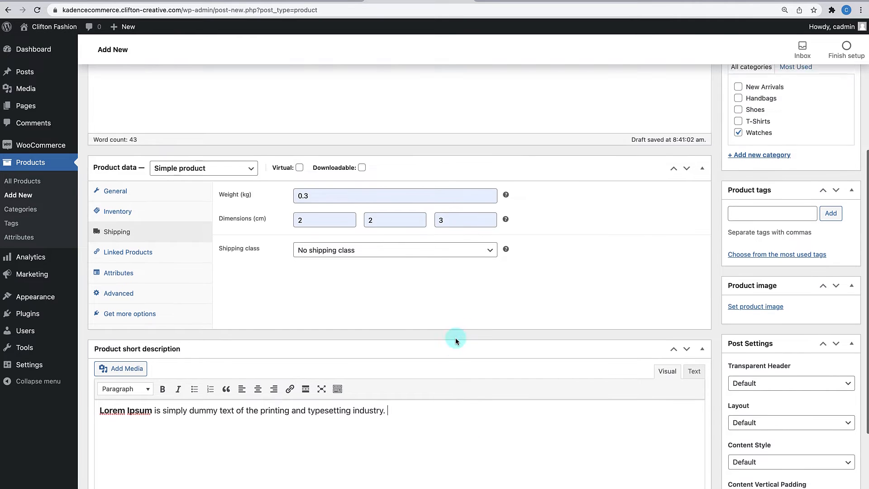
scroll(456, 338, "down", 8)
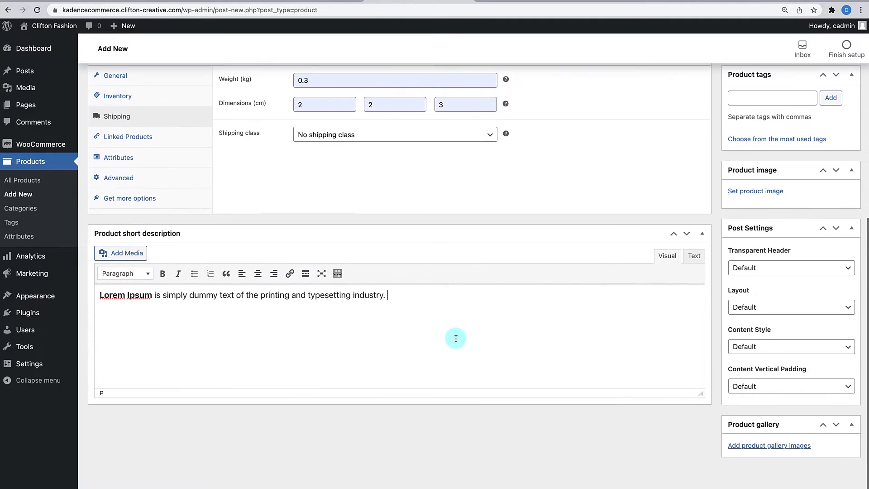
scroll(456, 338, "up", 1)
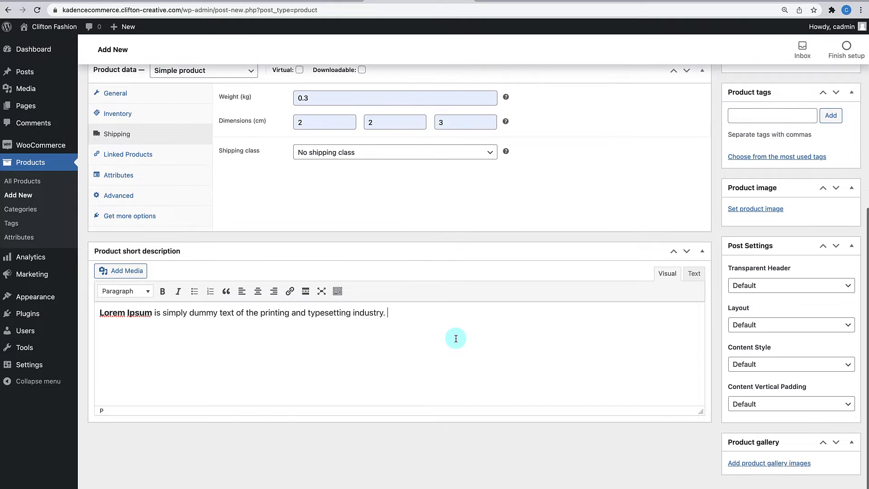
- Upload watch-4.jpg from the Kadence E-commerce Products folder and set it as the product image
left_click(762, 209)
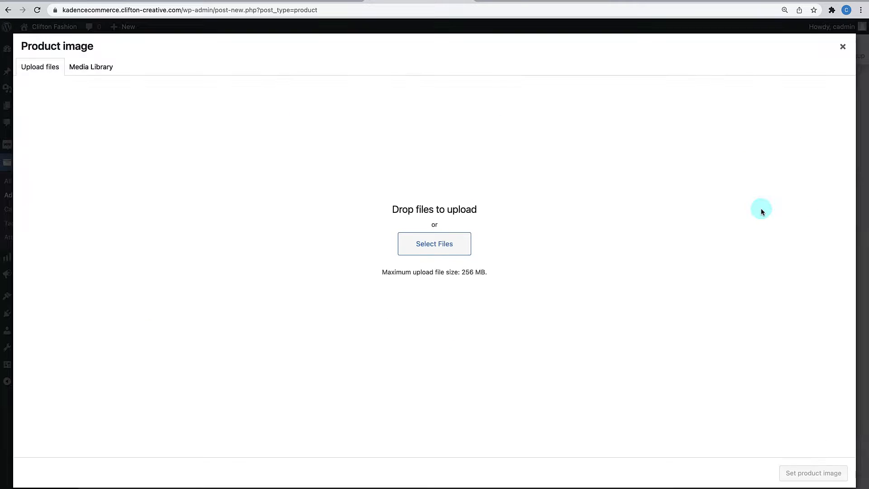
left_click(435, 248)
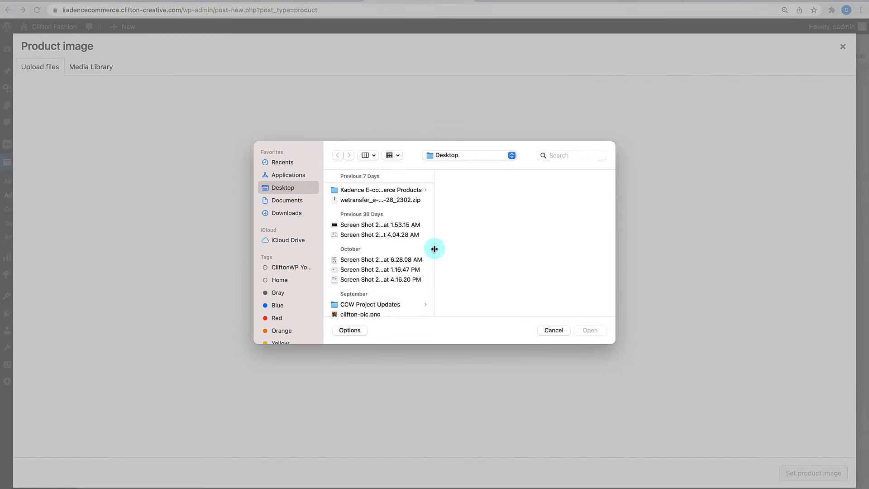
left_click(385, 190)
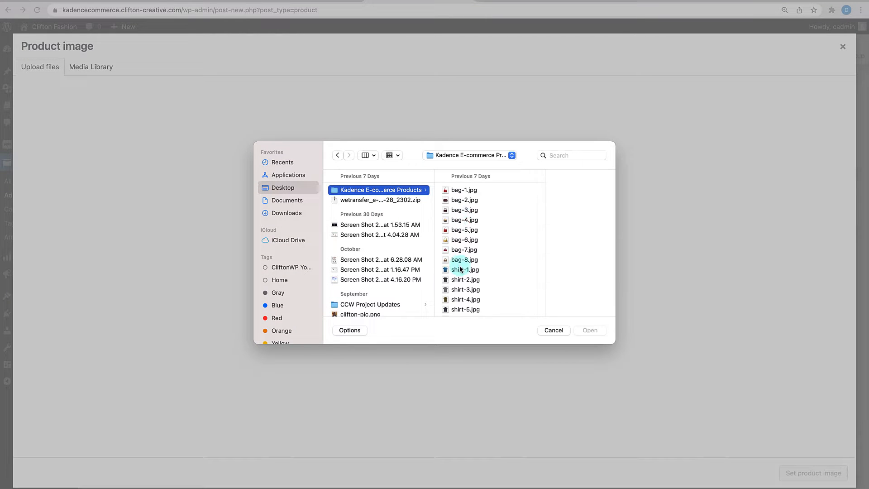
scroll(460, 269, "down", 10)
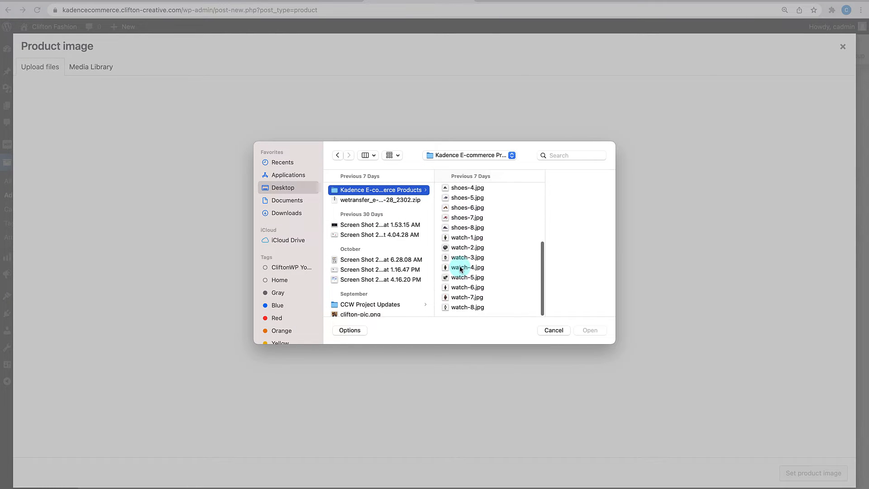
left_click(461, 268)
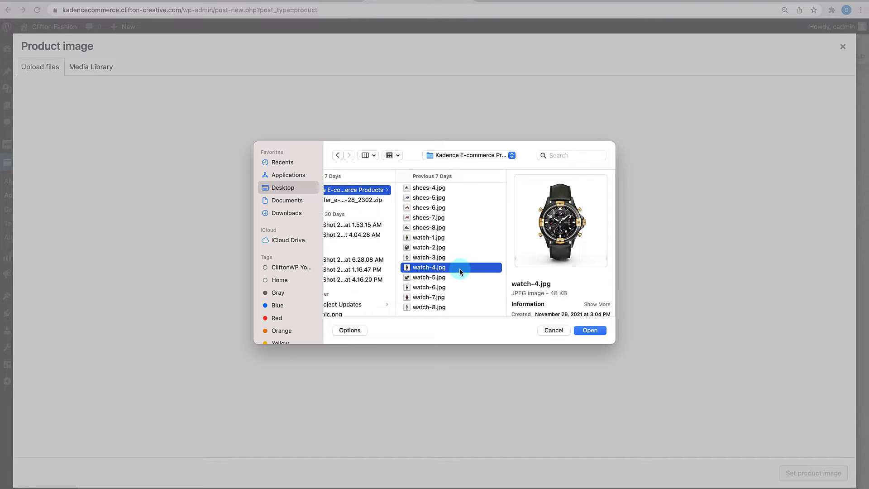
double_click(460, 268)
left_click(817, 473)
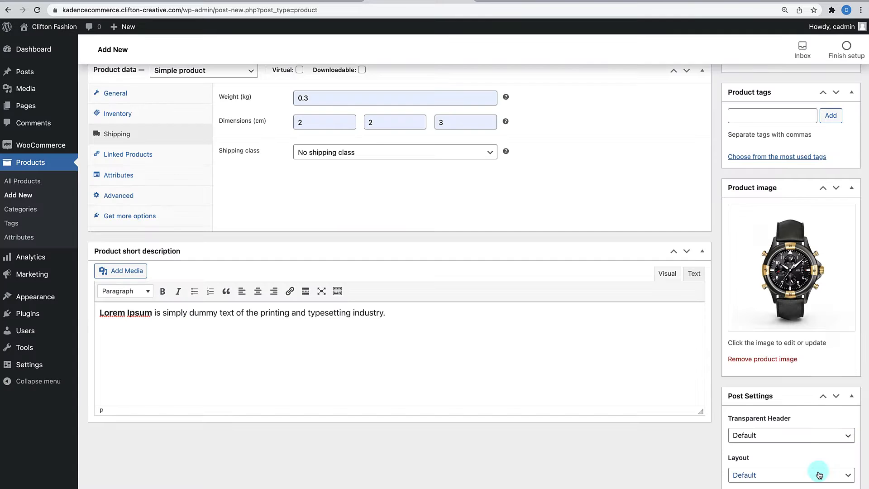
scroll(780, 375, "down", 1)
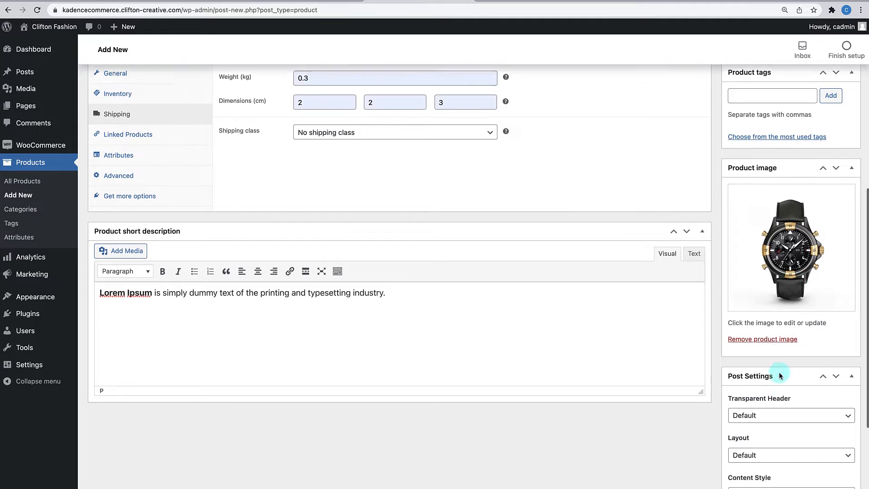
scroll(779, 376, "down", 3)
scroll(779, 376, "down", 1)
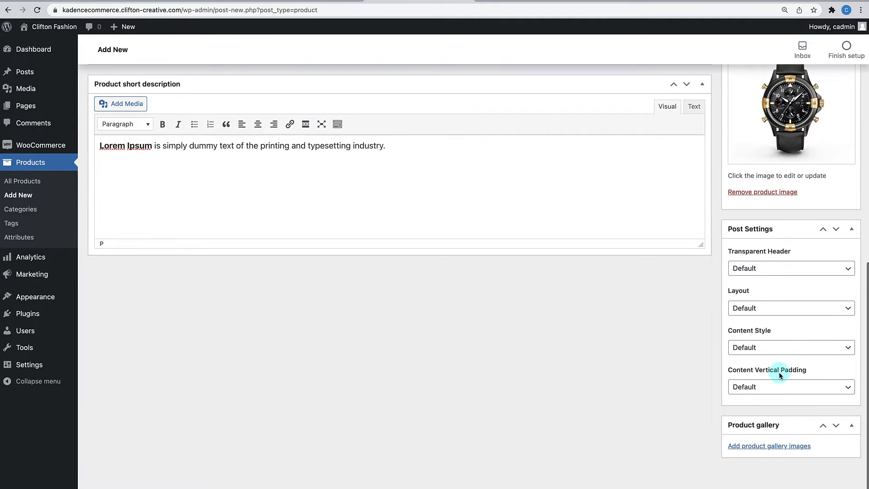
scroll(780, 375, "up", 4)
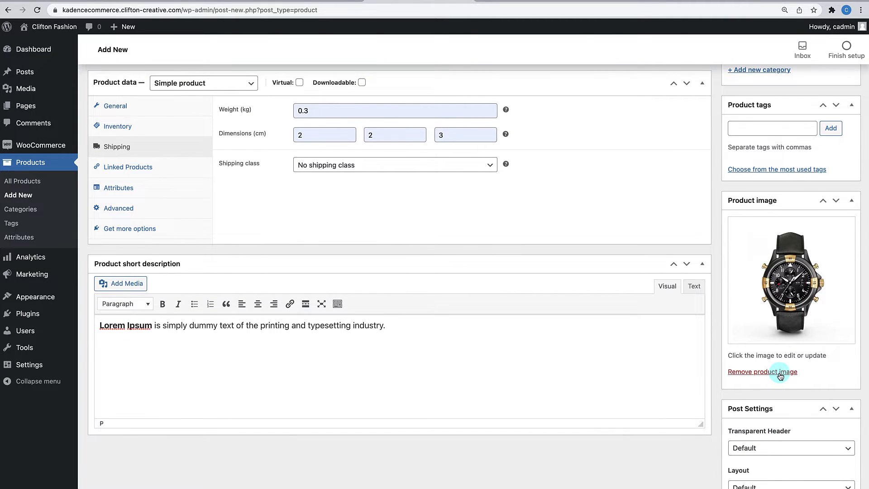
scroll(780, 376, "up", 7)
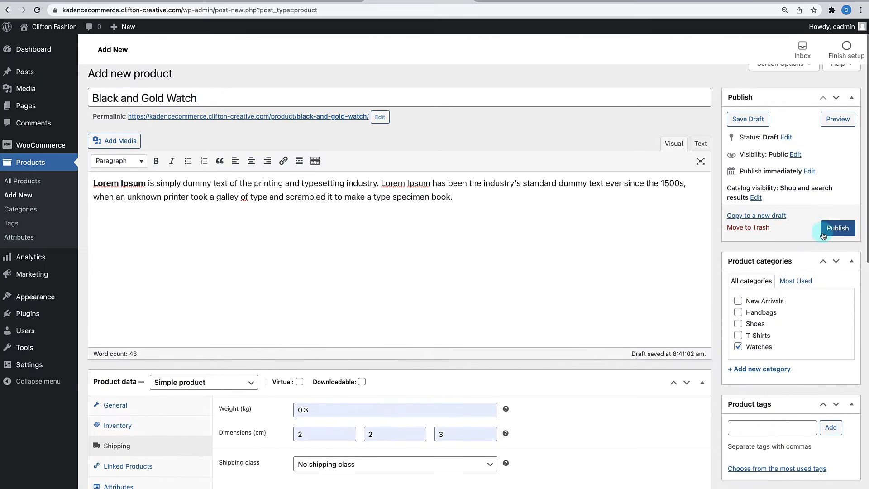
- Publish the watch product and go to its live page showing $125.00
left_click(838, 228)
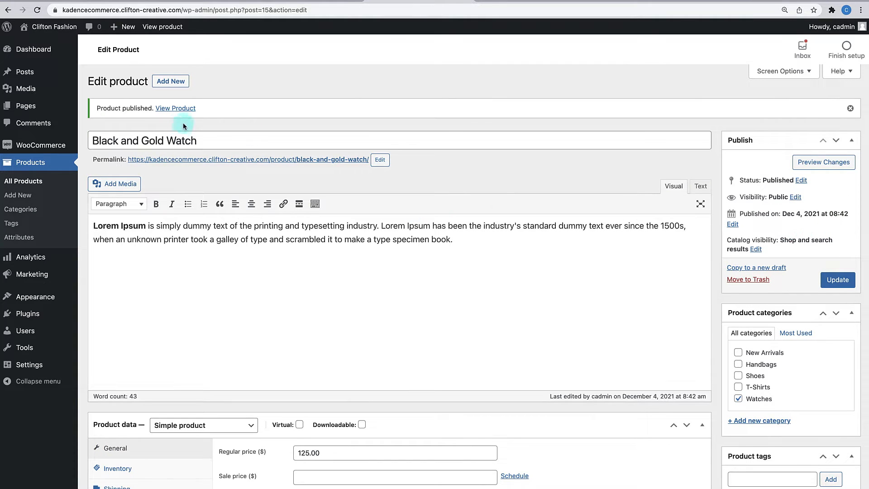
left_click(186, 111)
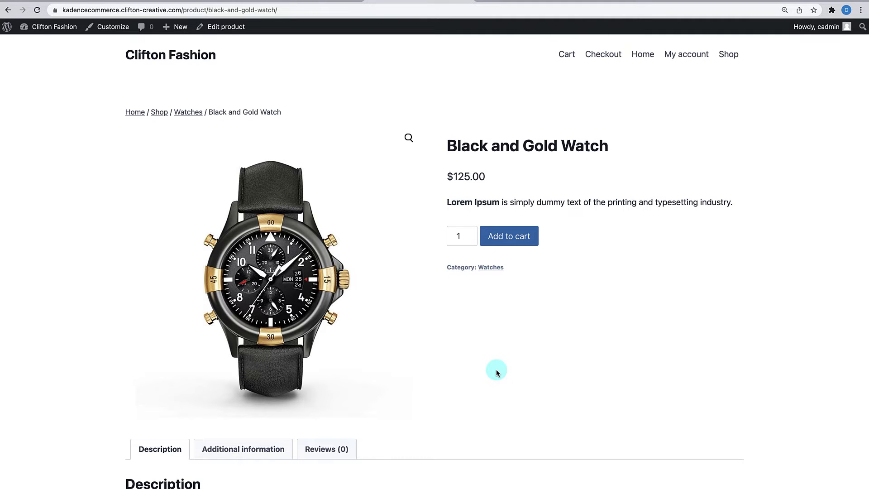
scroll(497, 370, "down", 1)
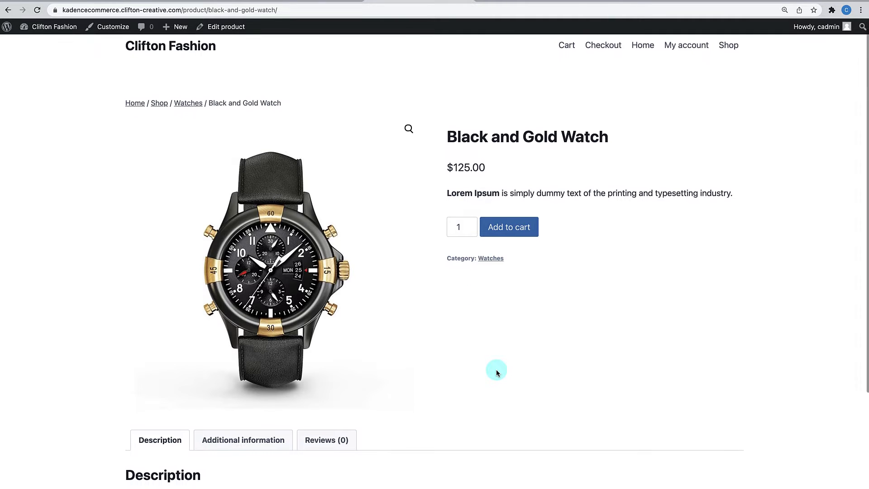
scroll(496, 369, "up", 1)
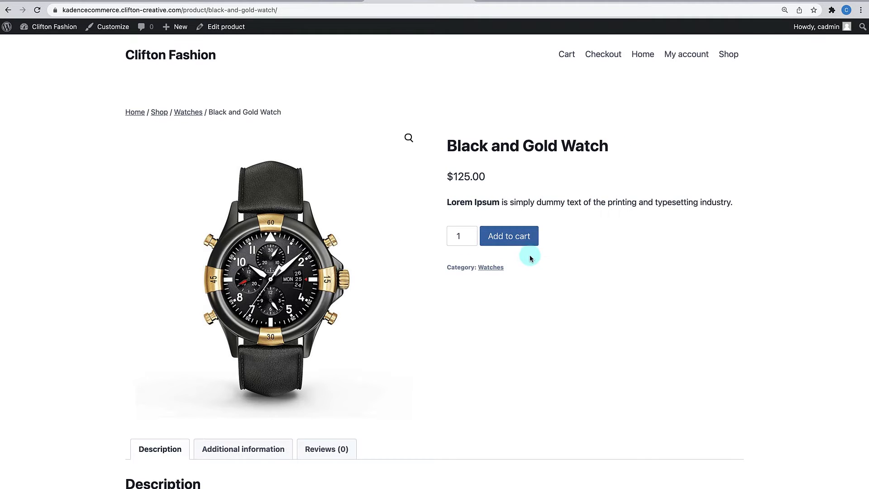
scroll(520, 297, "down", 3)
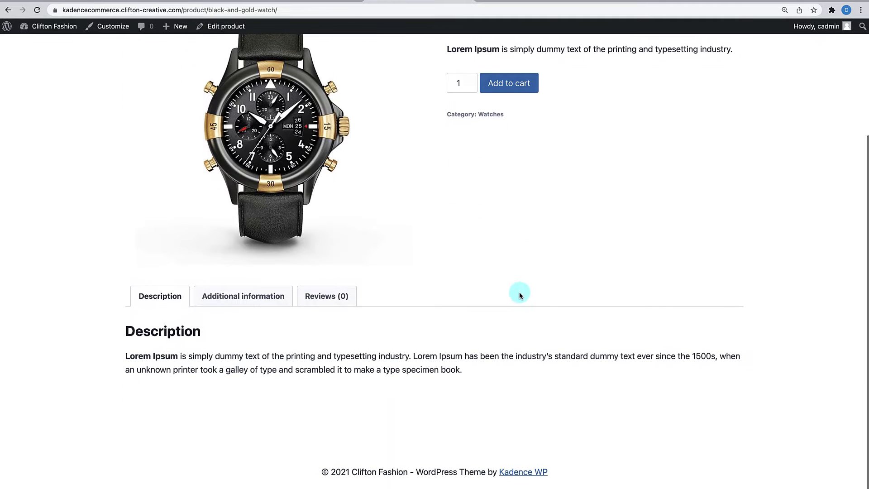
left_click(248, 296)
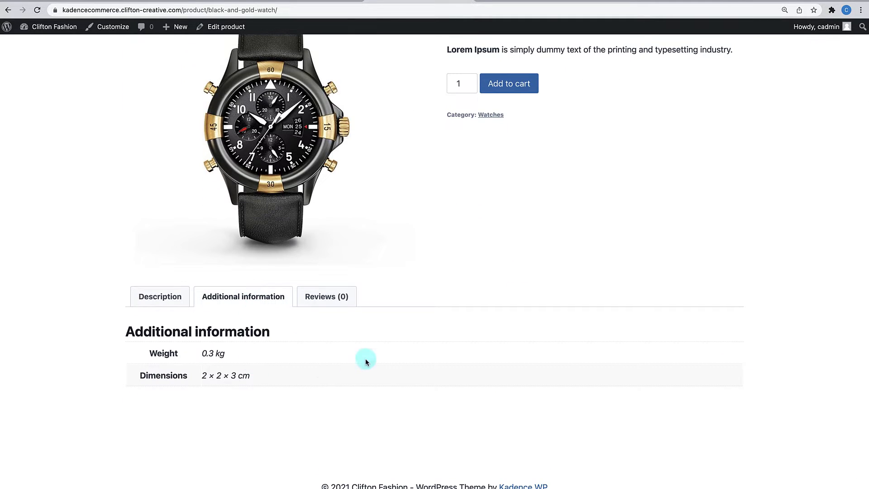
scroll(341, 368, "up", 1)
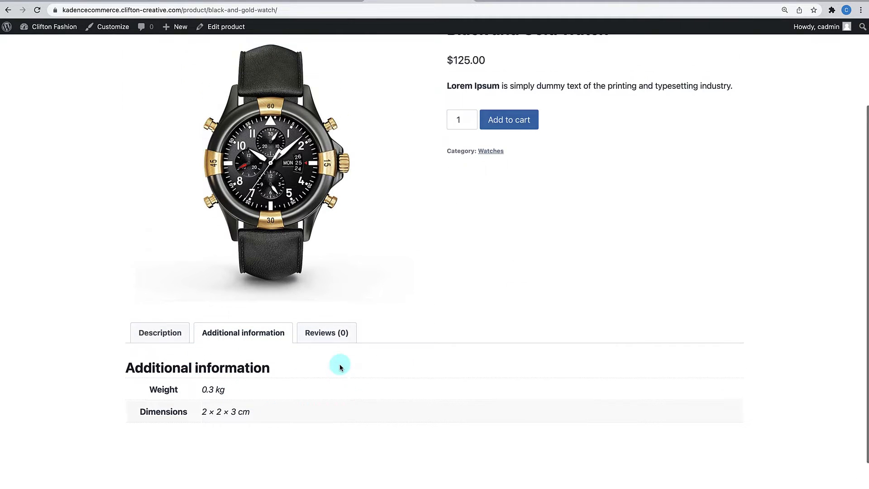
scroll(339, 365, "up", 3)
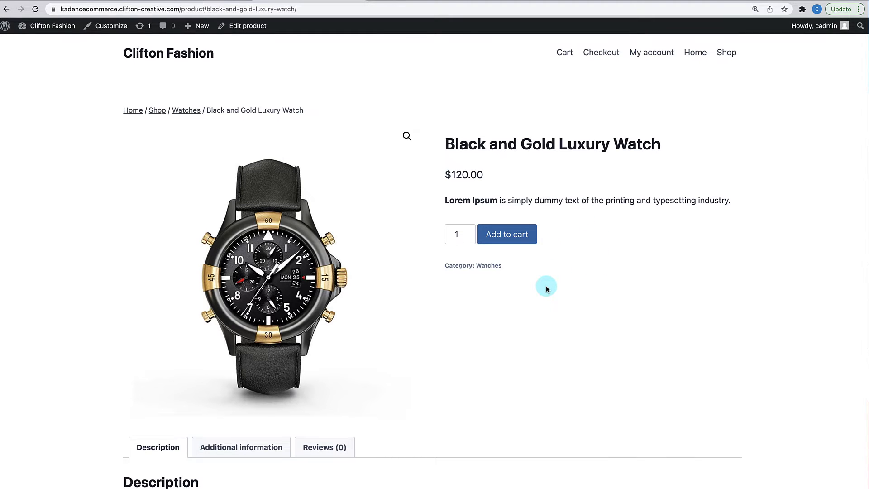
scroll(547, 289, "down", 3)
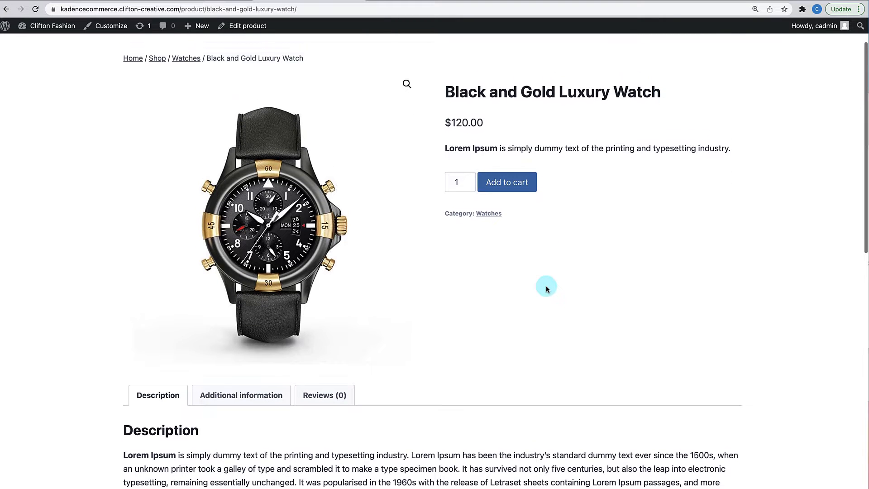
scroll(547, 289, "up", 3)
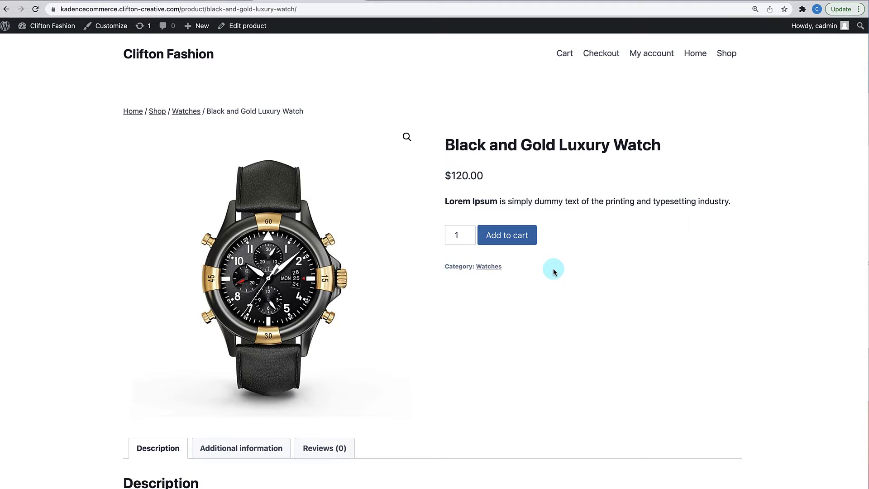
- Launch the Customizer, glance at Store Notice, then open WooCommerce's Single Product Layout settings
left_click(111, 28)
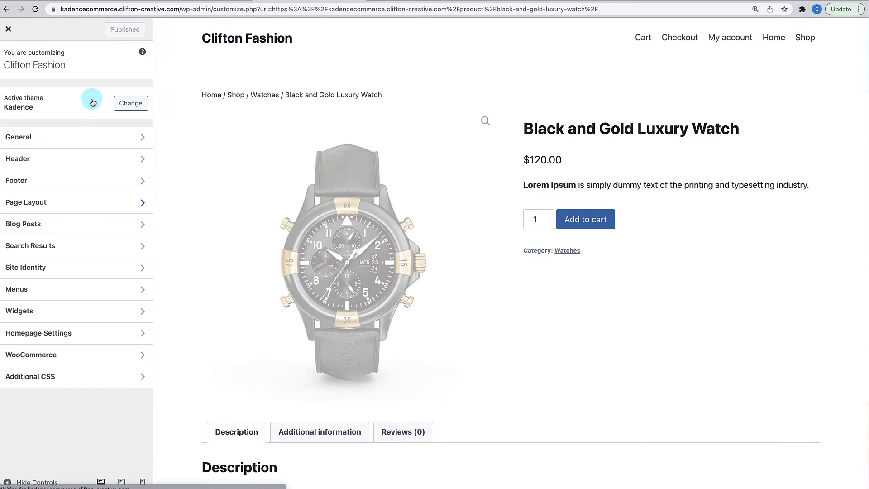
left_click(59, 358)
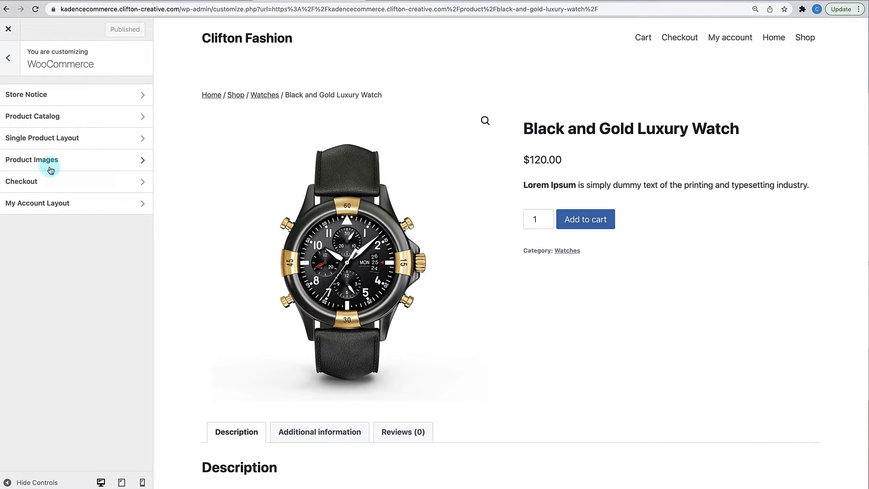
left_click(65, 96)
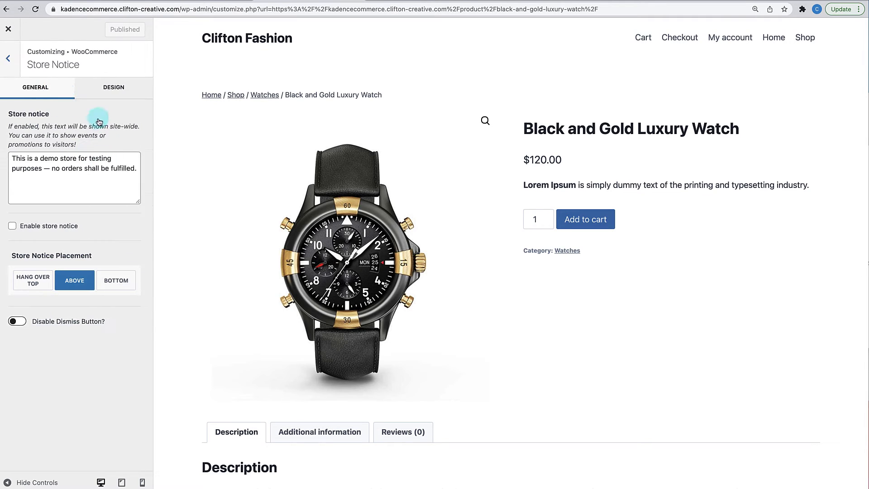
left_click(13, 64)
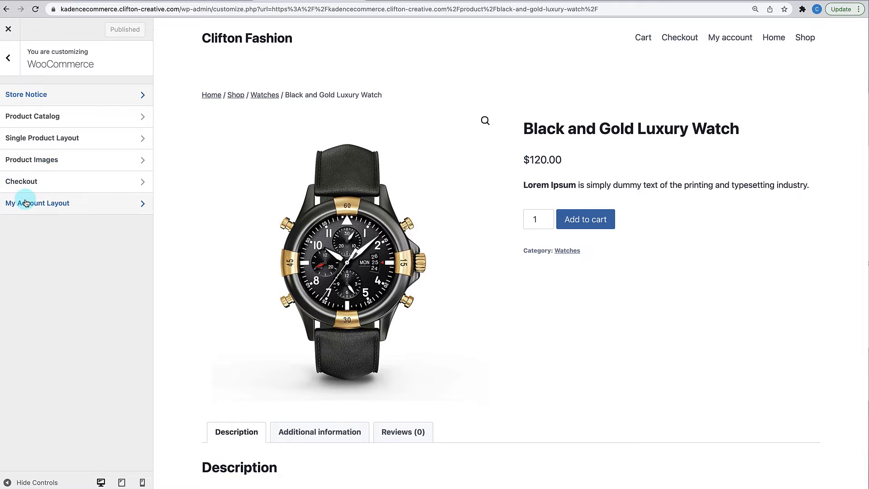
left_click(58, 139)
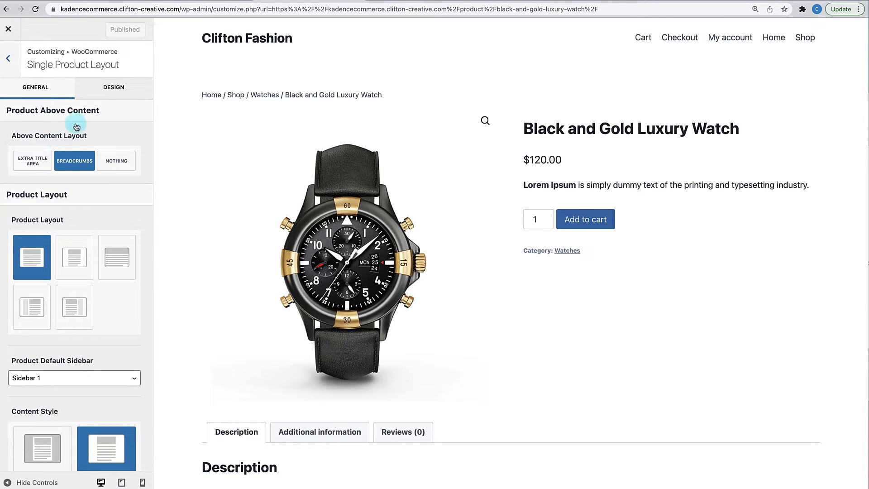
- Check the Design tab, then try Extra Title Area, Breadcrumbs and Nothing, ending on Breadcrumbs
left_click(119, 93)
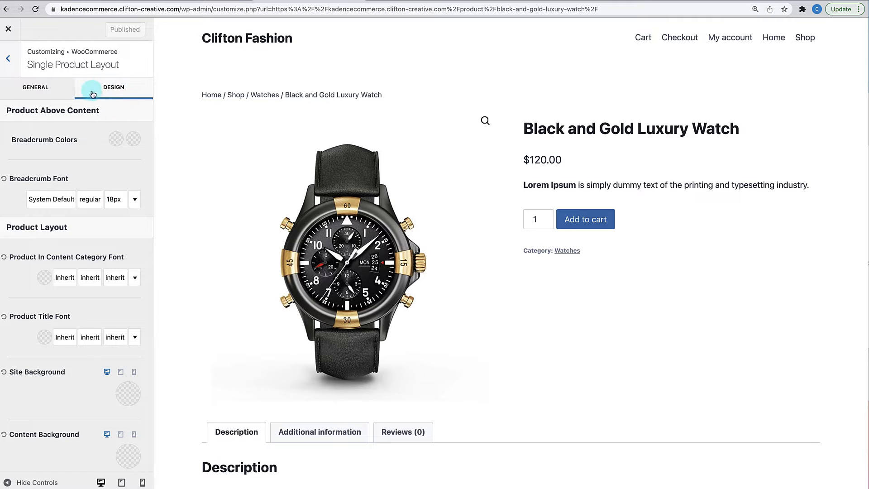
left_click(43, 92)
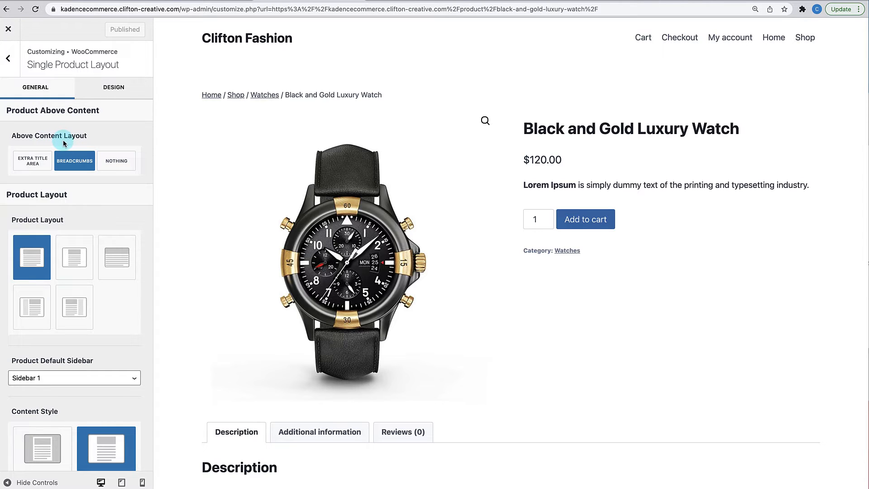
left_click(39, 163)
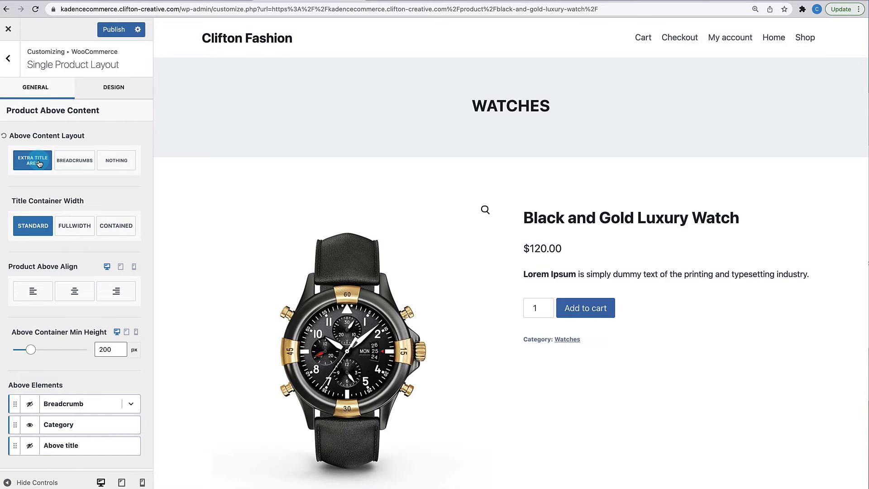
left_click(77, 163)
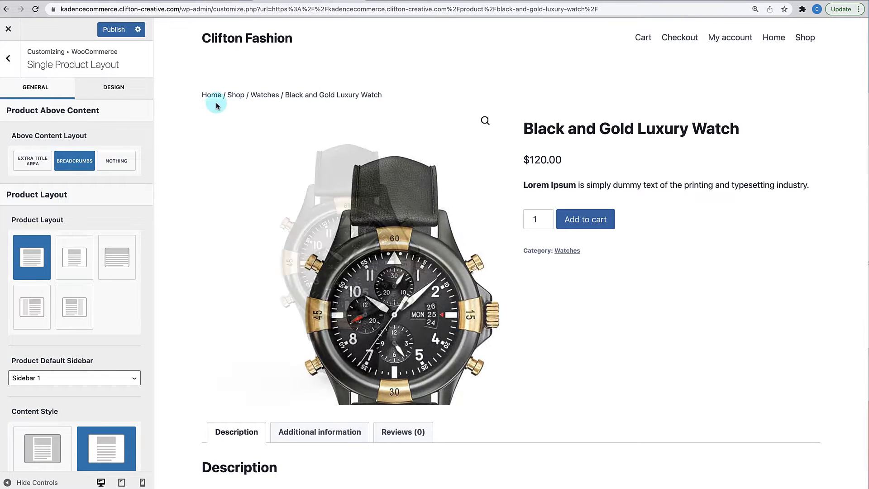
left_click(105, 166)
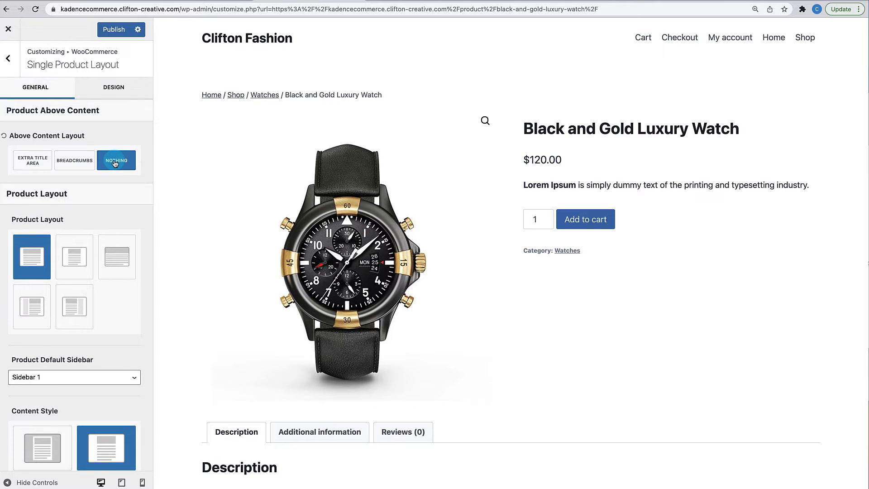
left_click(75, 160)
scroll(77, 215, "down", 5)
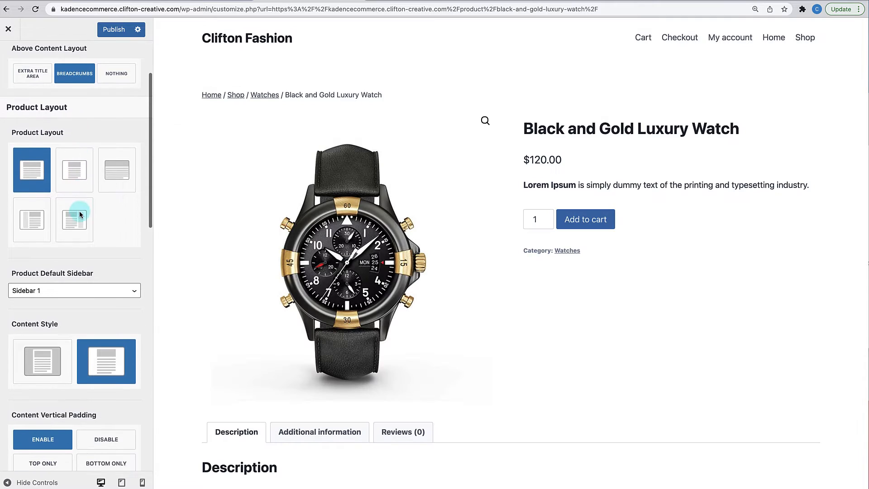
left_click(75, 170)
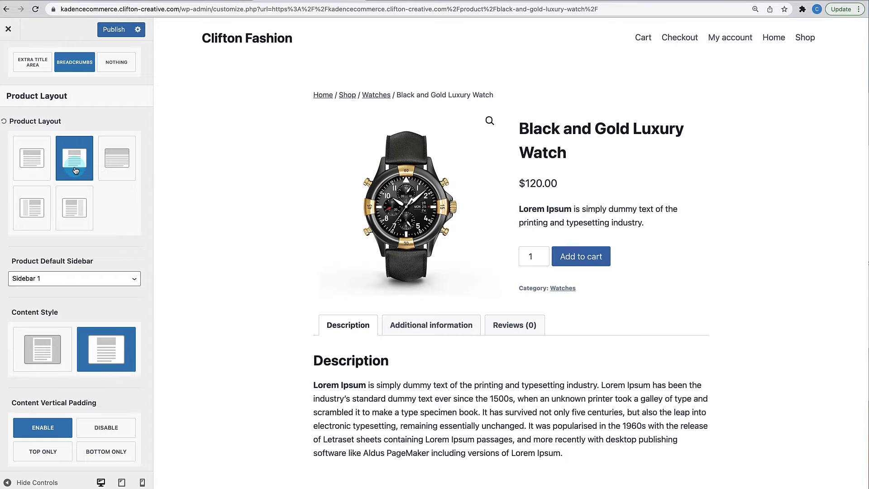
left_click(110, 167)
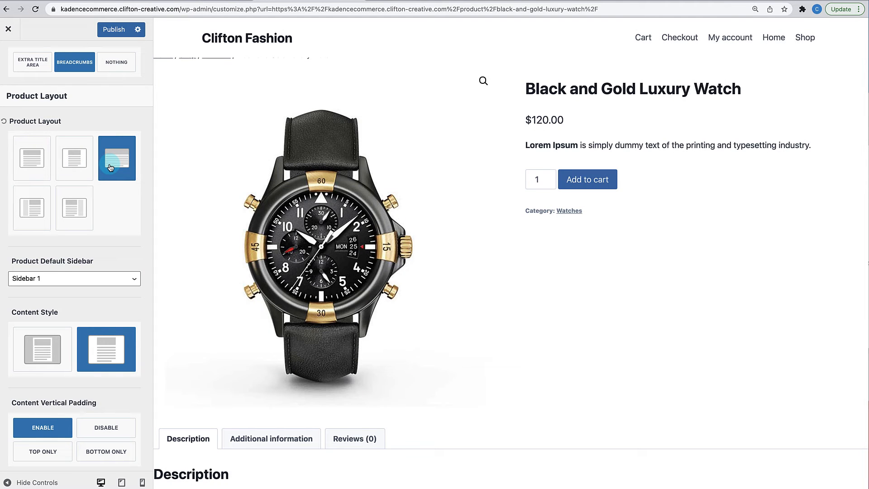
left_click(73, 202)
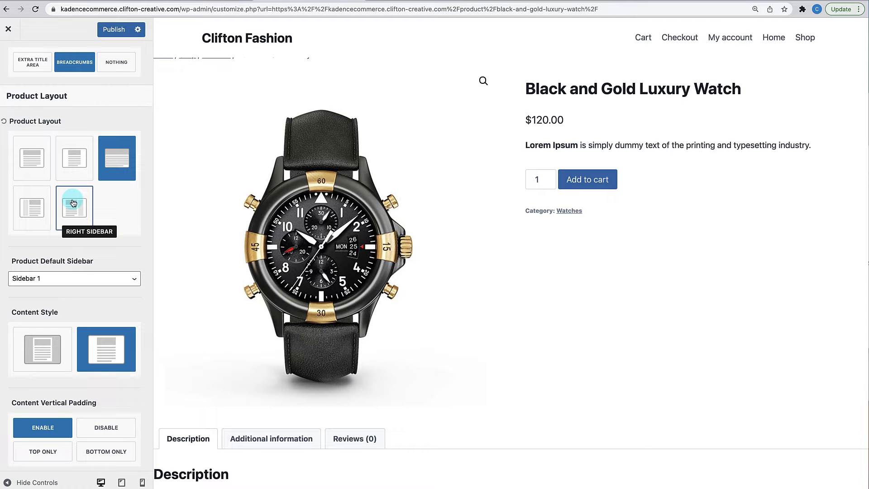
left_click(36, 203)
left_click(35, 168)
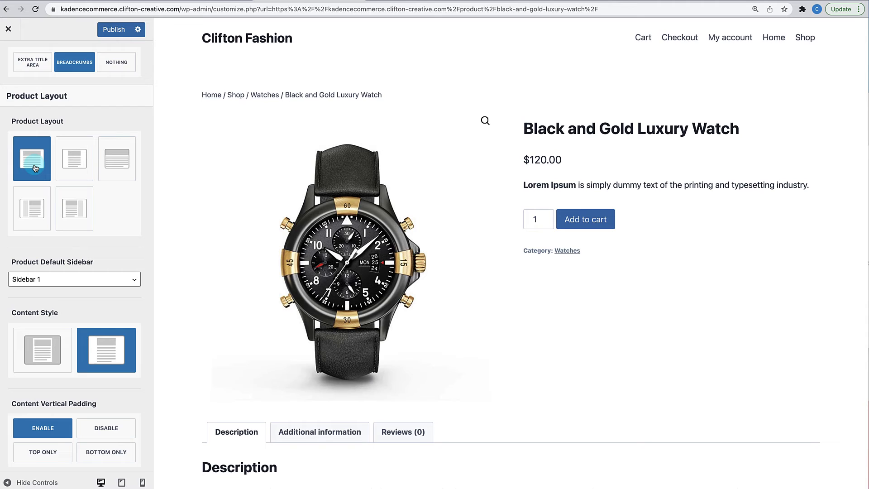
left_click(50, 197)
scroll(49, 194, "down", 4)
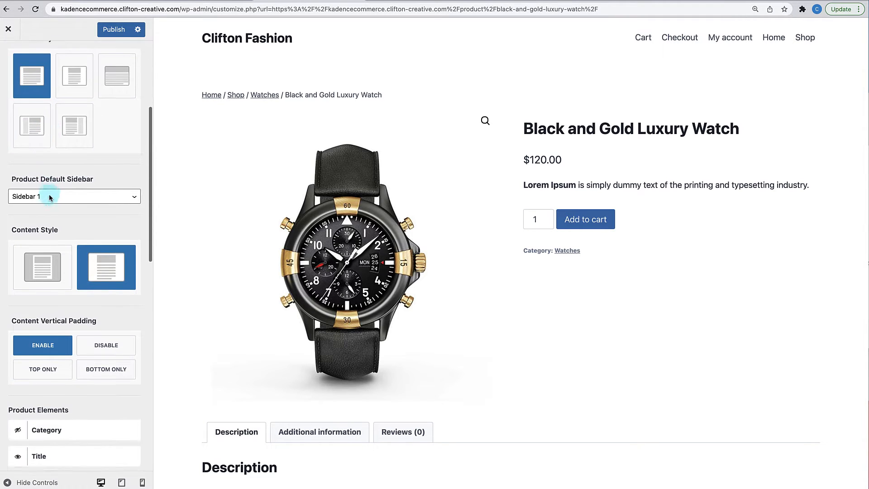
left_click(43, 197)
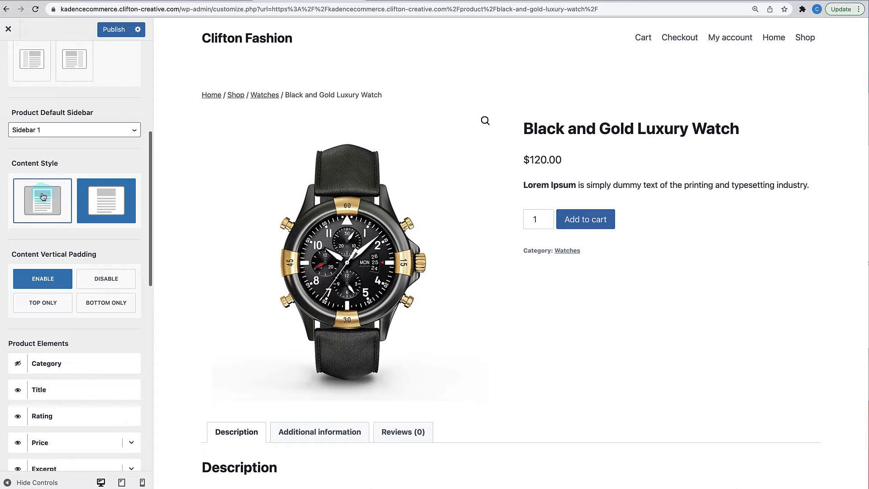
left_click(56, 219)
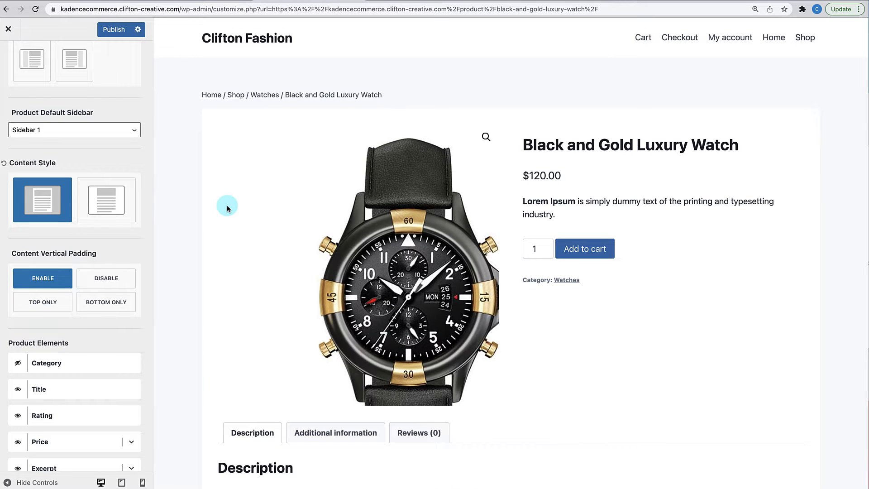
scroll(227, 209, "down", 2)
scroll(228, 208, "up", 1)
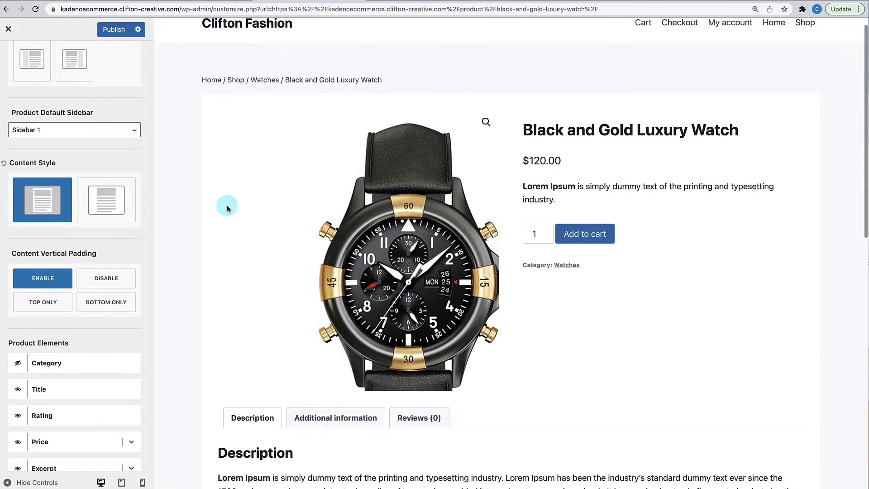
scroll(227, 205, "up", 1)
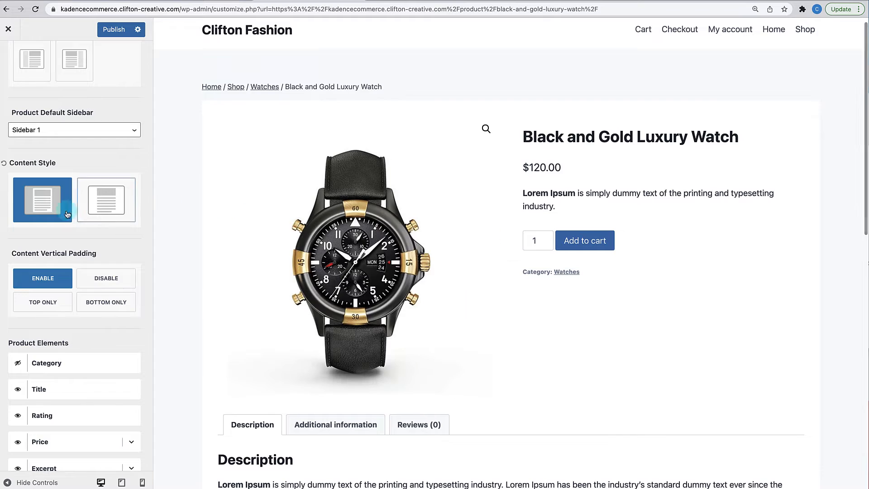
left_click(100, 210)
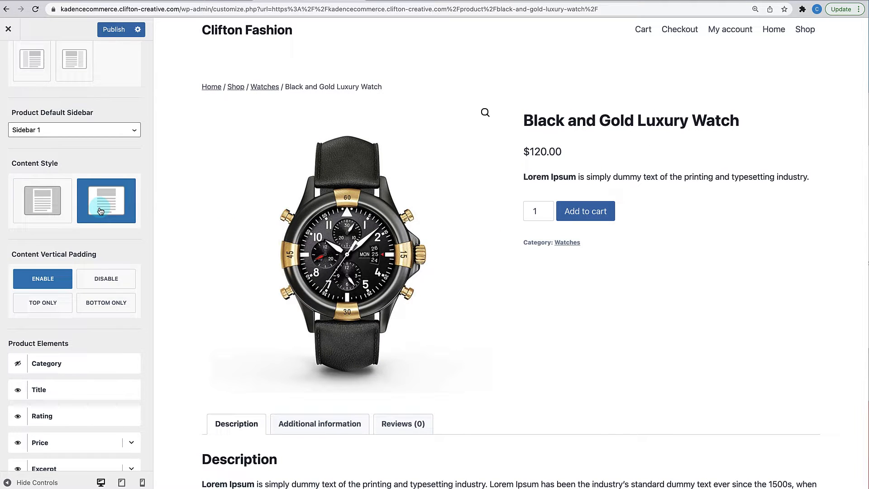
- Toggle the Title element off and back on, then make the Extras element visible
scroll(93, 229, "down", 3)
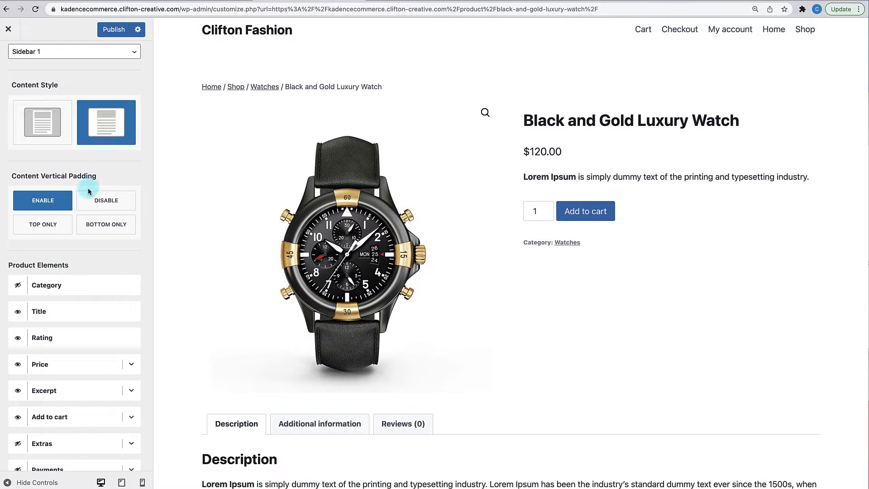
scroll(99, 259, "down", 1)
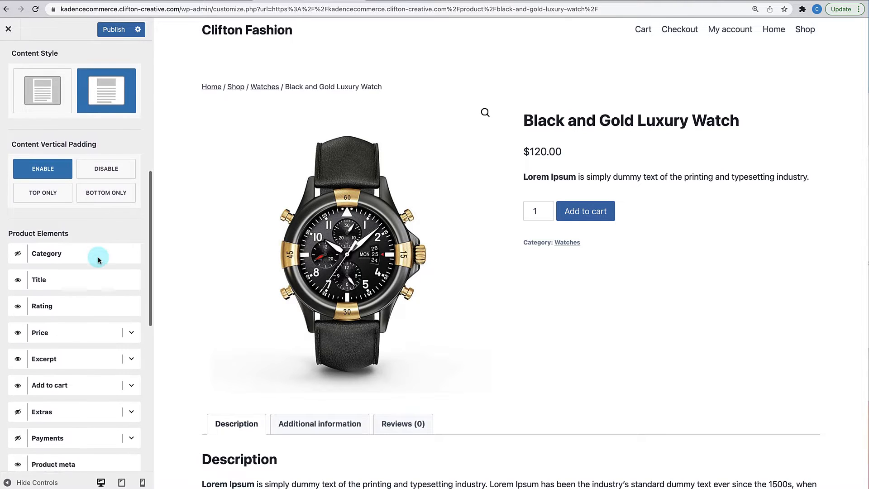
scroll(166, 252, "down", 1)
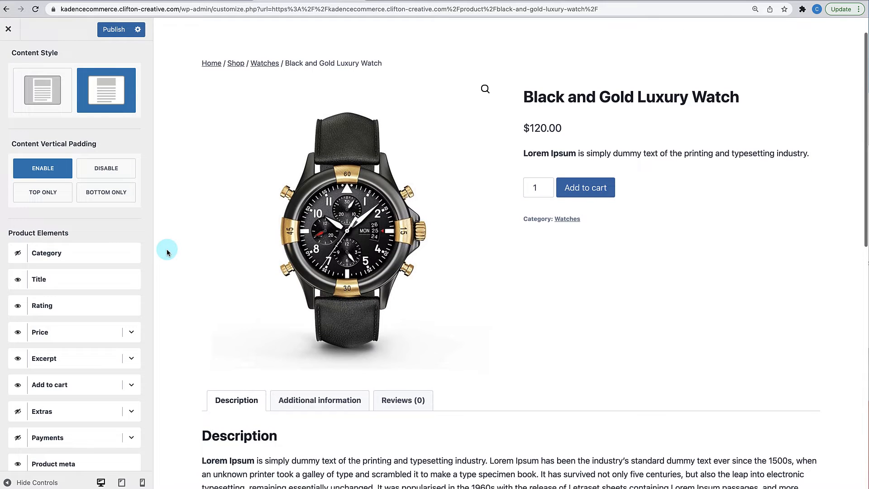
scroll(78, 239, "down", 1)
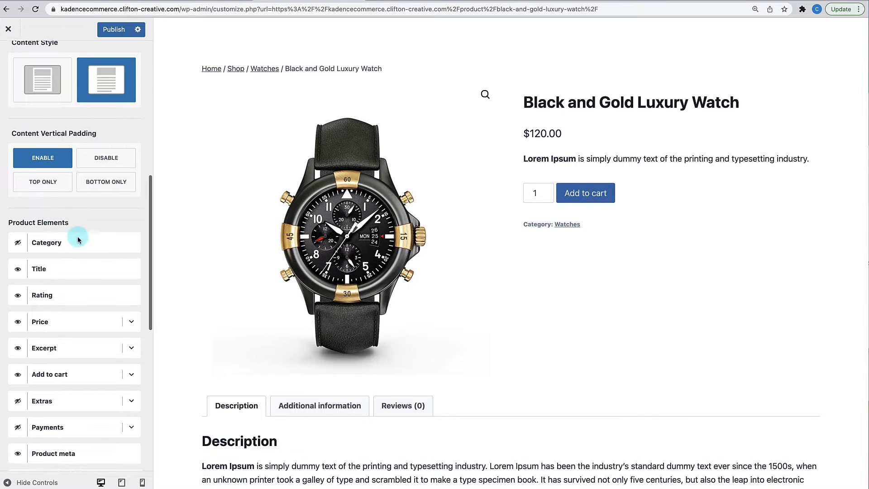
scroll(78, 239, "down", 1)
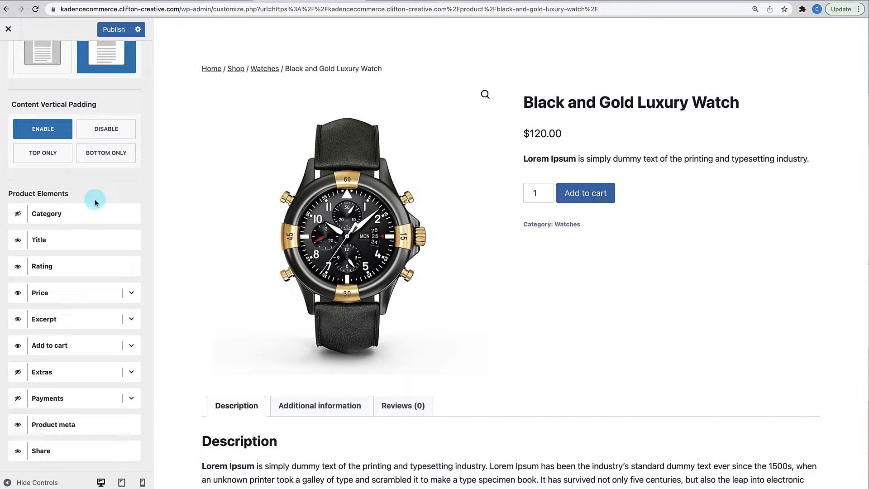
scroll(94, 199, "down", 1)
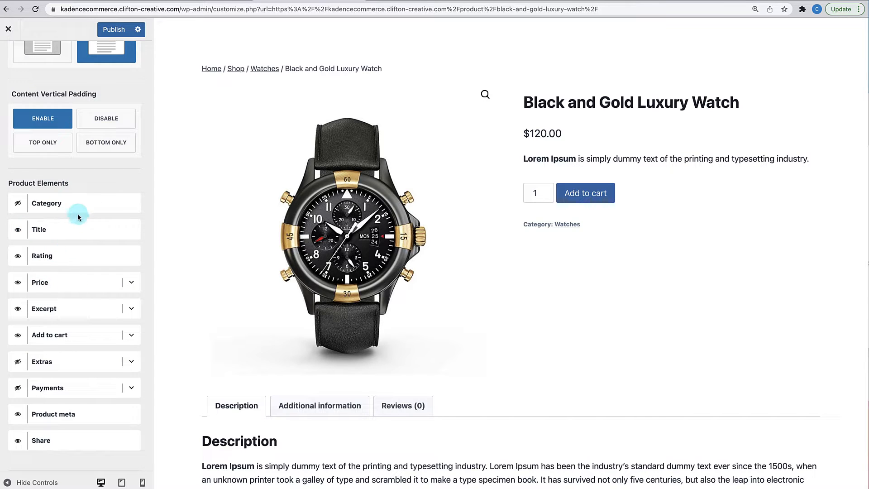
left_click(18, 231)
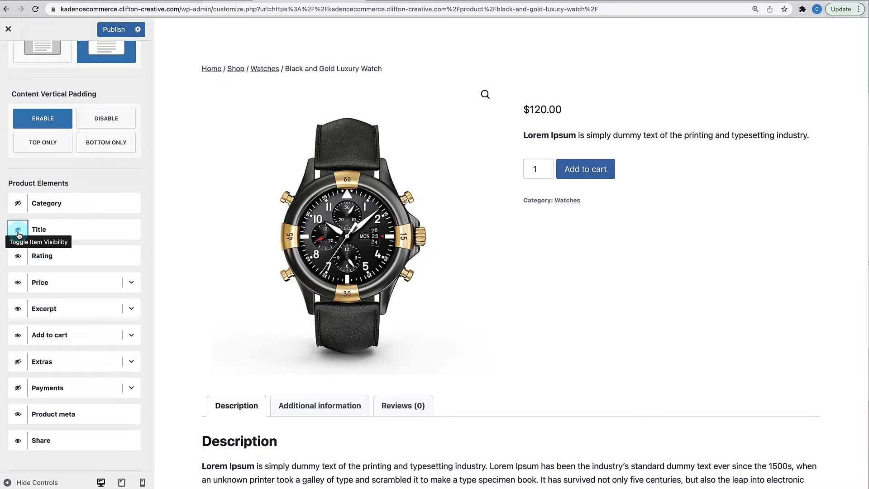
left_click(18, 233)
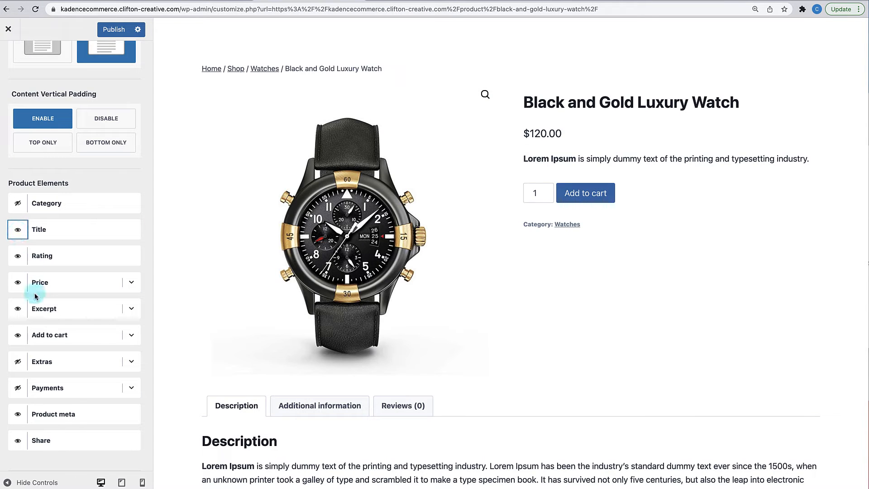
scroll(36, 297, "down", 1)
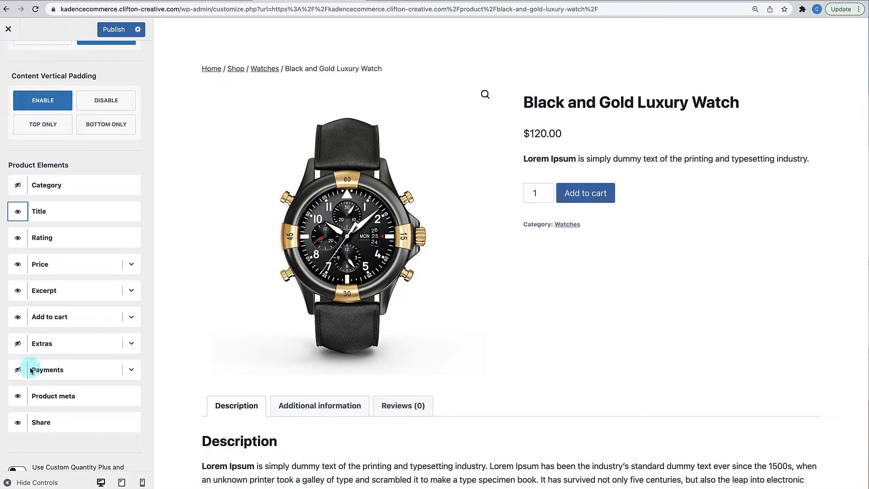
left_click(18, 344)
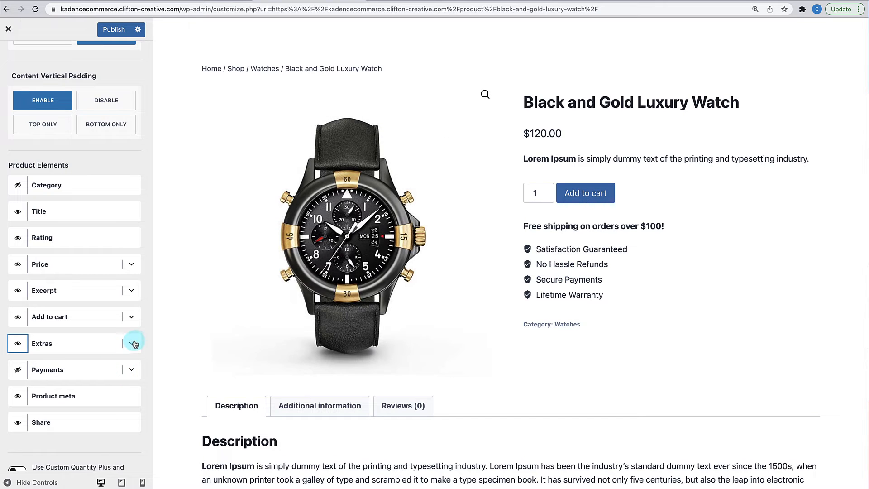
- Open the Extras settings, try renaming the first feature, then restore 'Satisfaction Guaranteed'
left_click(131, 344)
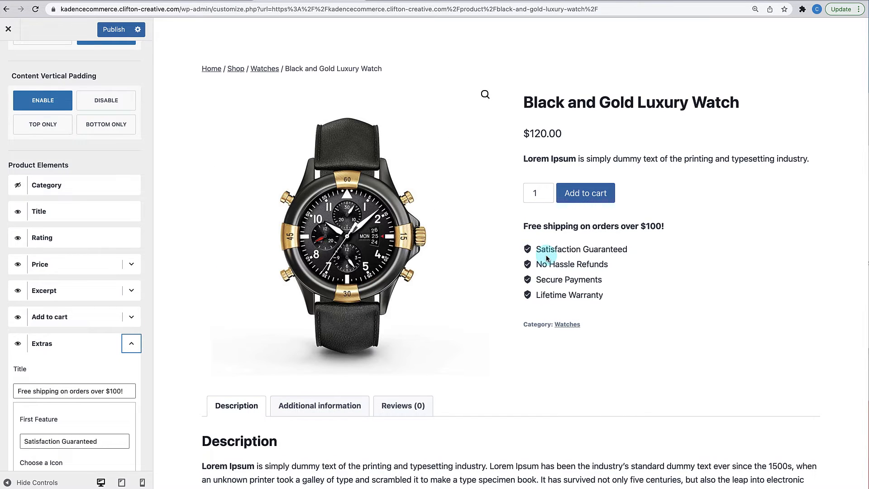
scroll(72, 385, "down", 2)
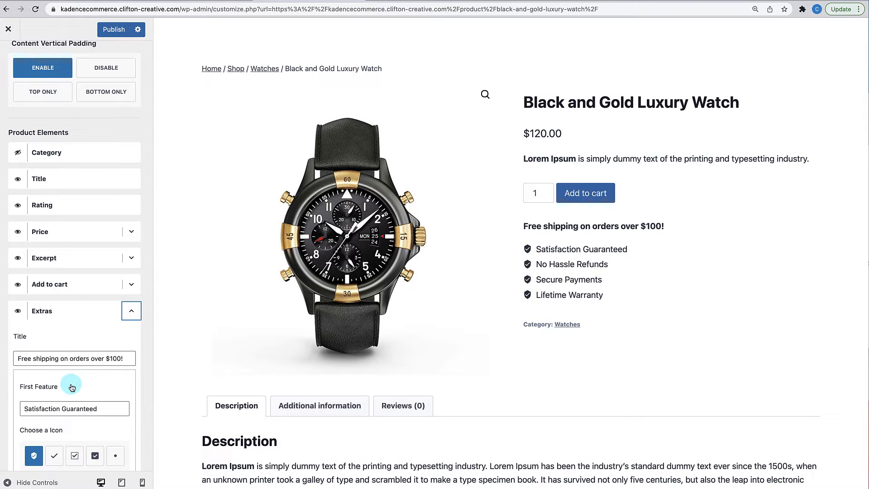
left_click(104, 409)
scroll(105, 408, "down", 3)
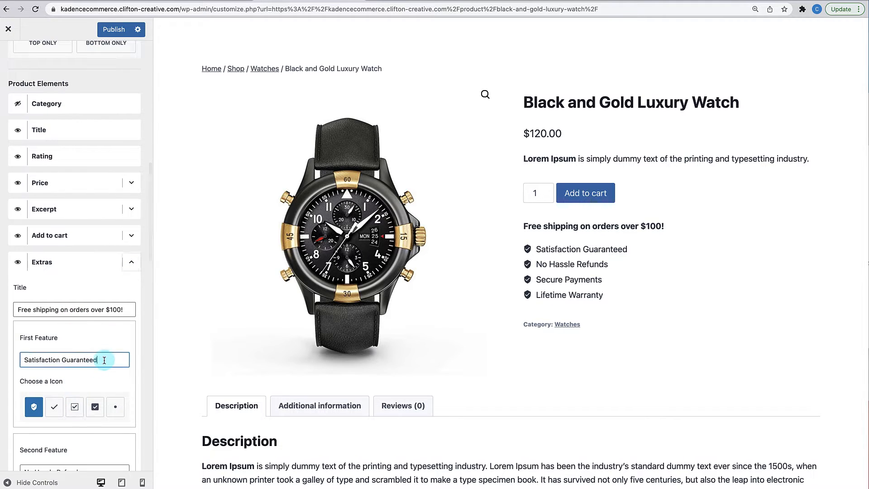
triple_click(104, 360)
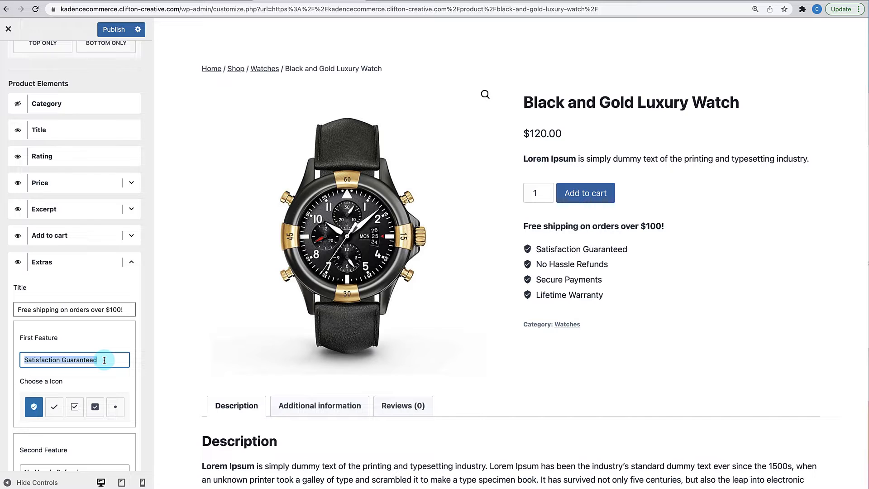
type("Excel")
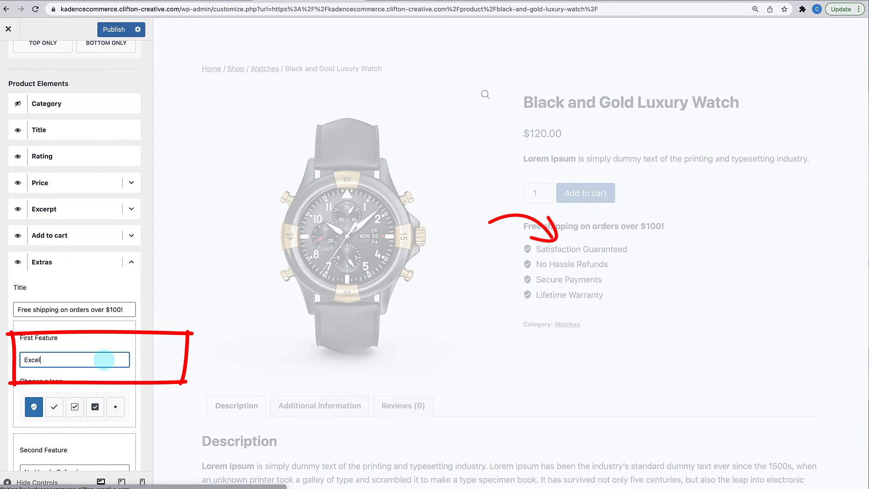
type("lent Workma")
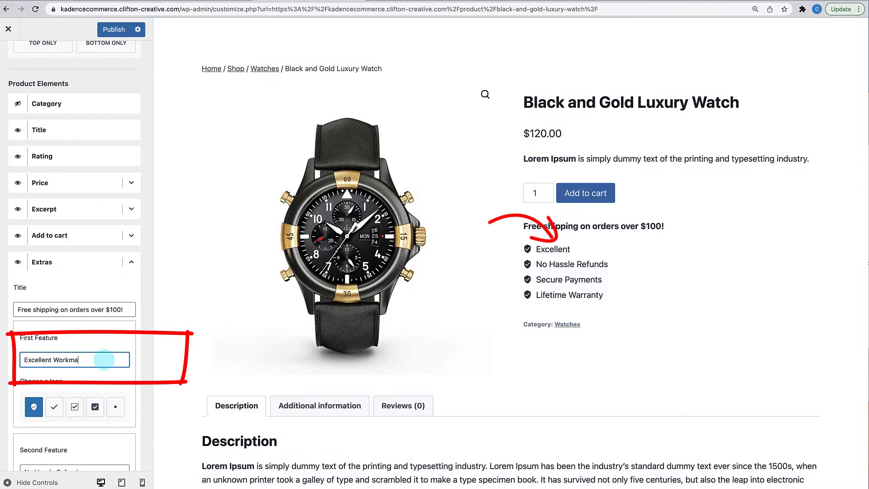
type("nship")
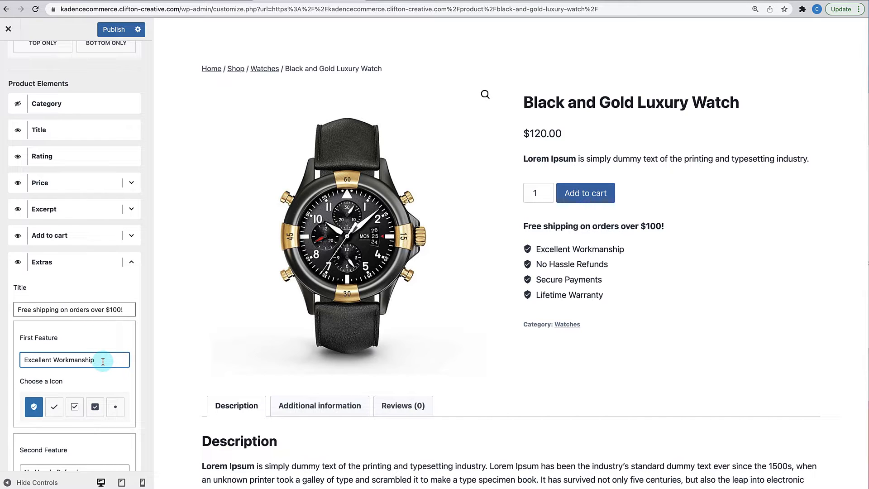
left_click_drag(103, 362, 17, 358)
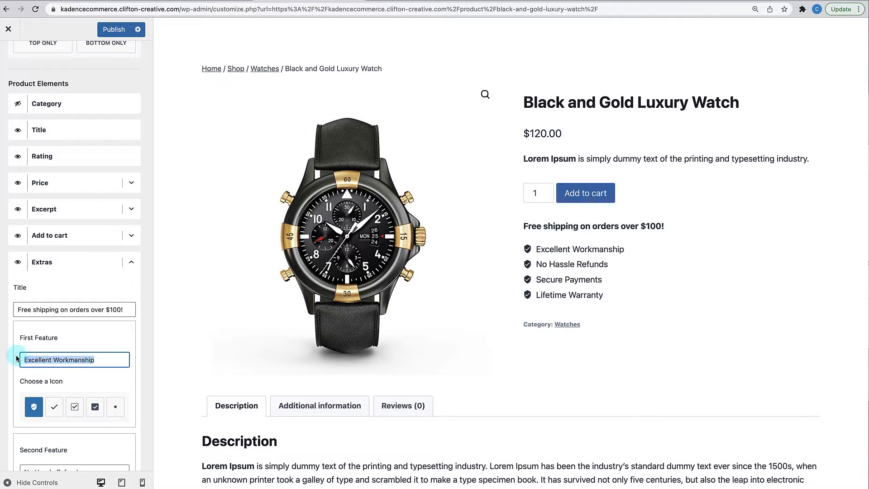
type("Satisfaction Guaranteed")
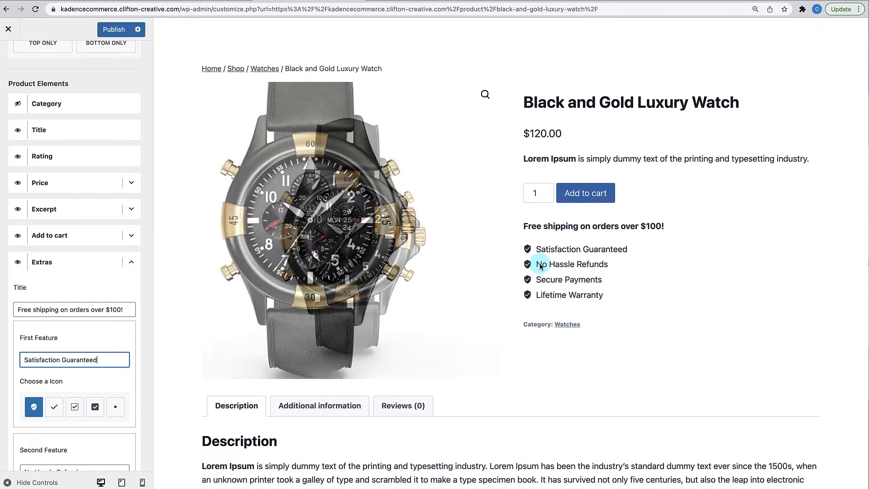
- Change the heading to 'Free shipping on orders over $50!', undoing a trial 'Get a free gift'
left_click(116, 310)
key("BackSpace")
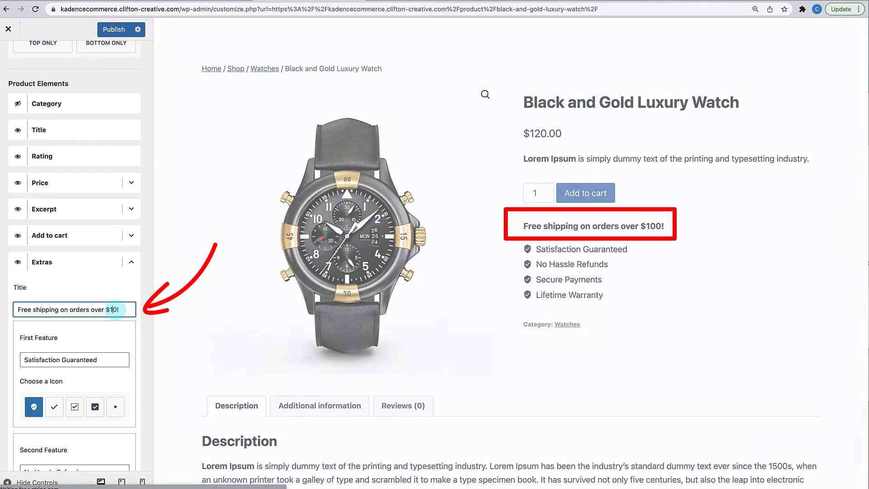
key("BackSpace")
type("4")
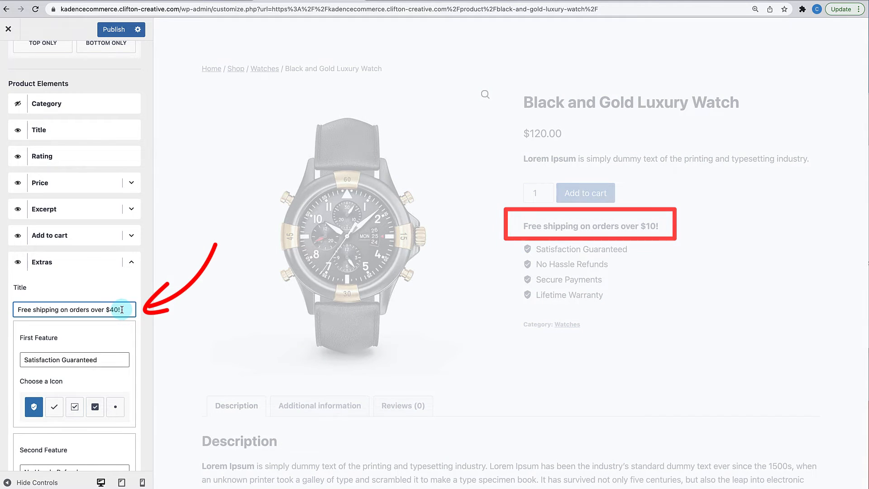
key("BackSpace")
type("5")
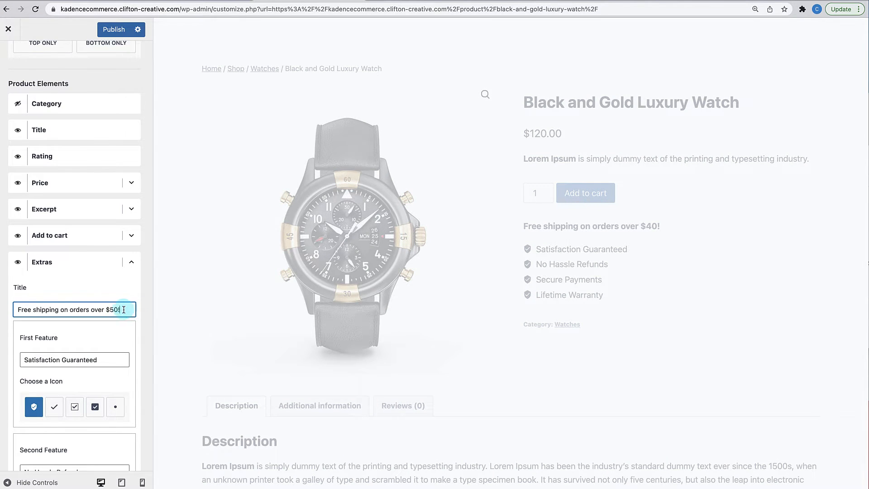
left_click_drag(124, 310, 8, 312)
key("BackSpace")
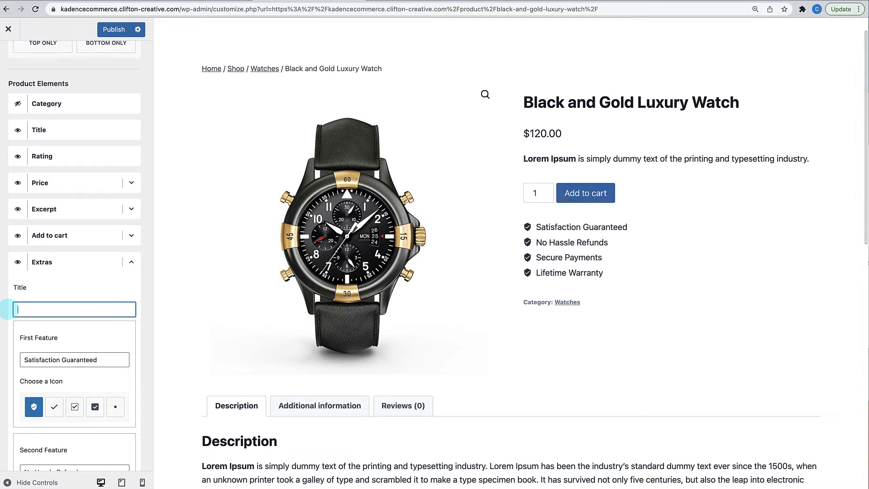
type("Get a free gift")
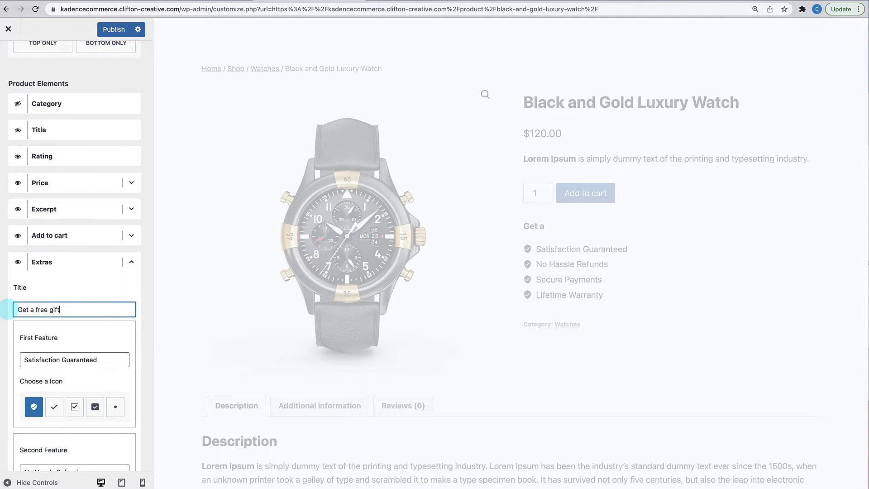
left_click_drag(66, 312, 1, 313)
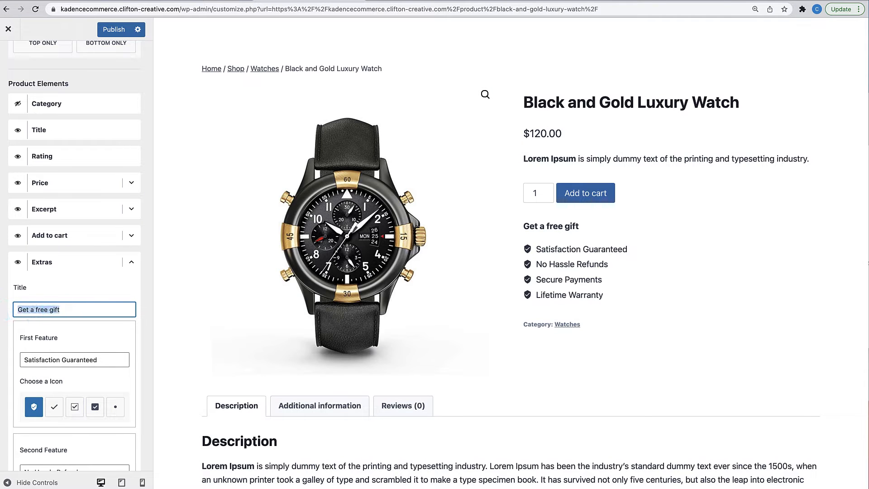
key("super+z")
key("super+z")
key("super+z")
key("super+z")
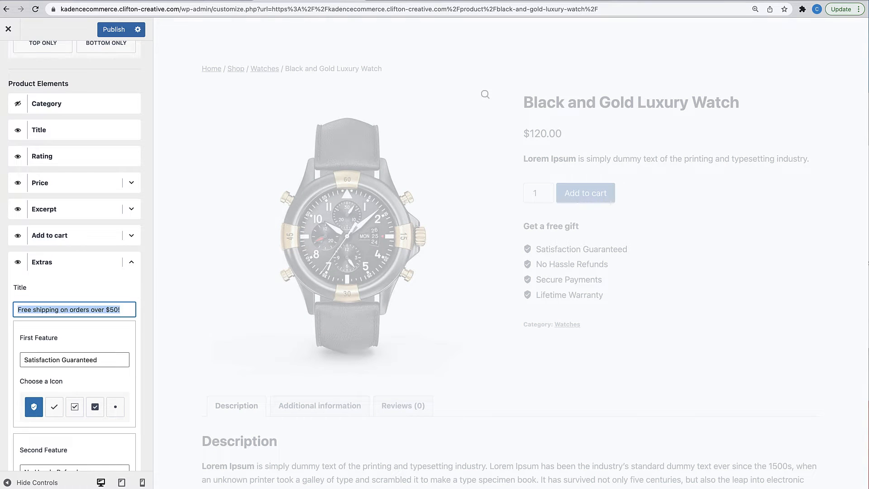
- Try a fifth feature 'Easy Returns & Refunds', then delete it again
scroll(64, 370, "down", 1)
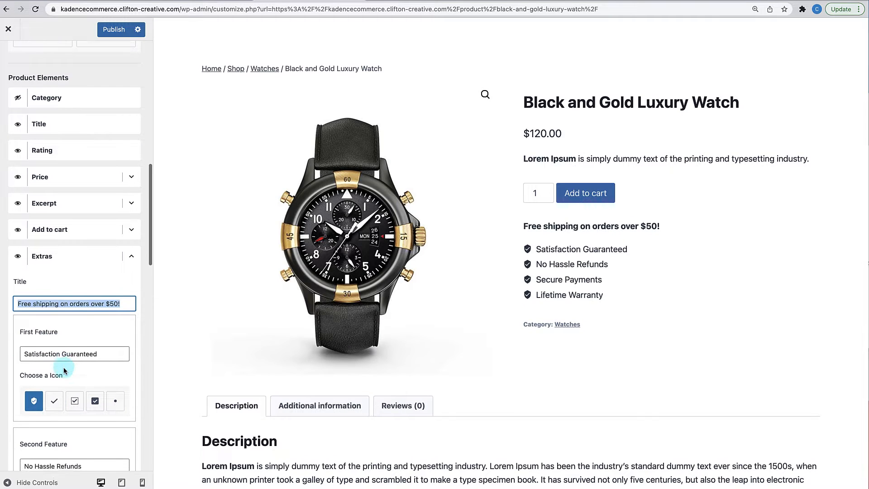
scroll(64, 370, "down", 2)
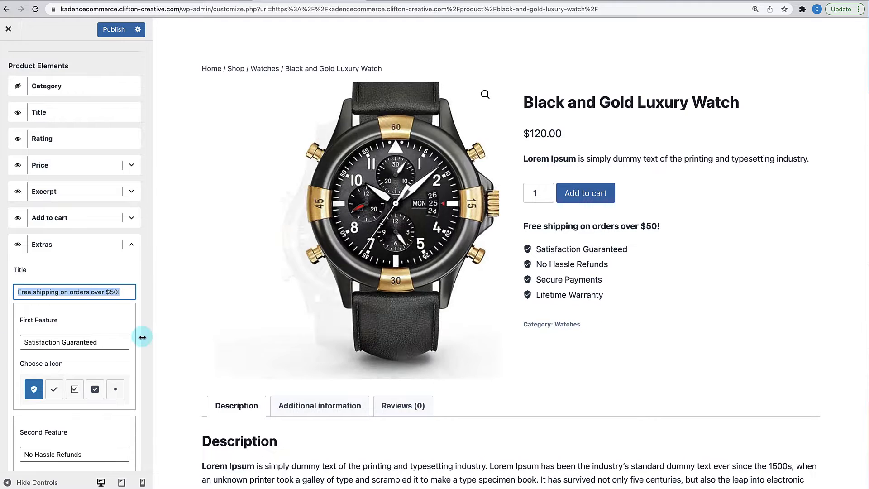
scroll(45, 362, "down", 20)
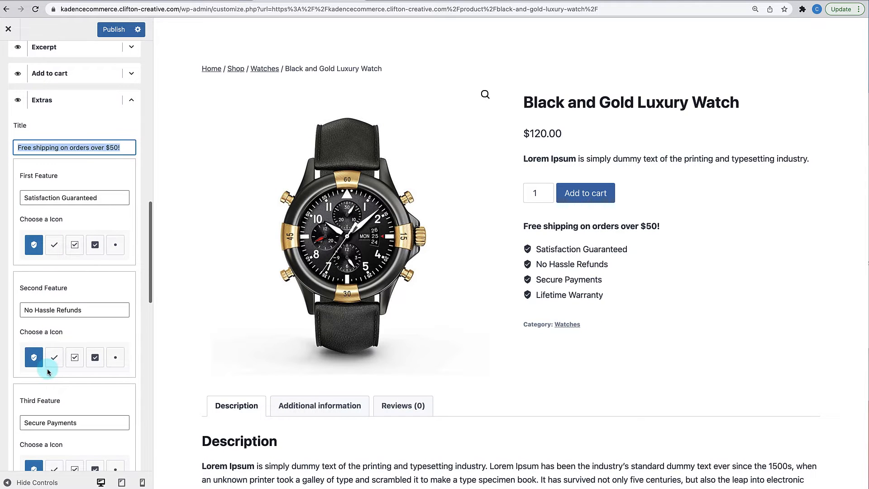
scroll(47, 369, "down", 20)
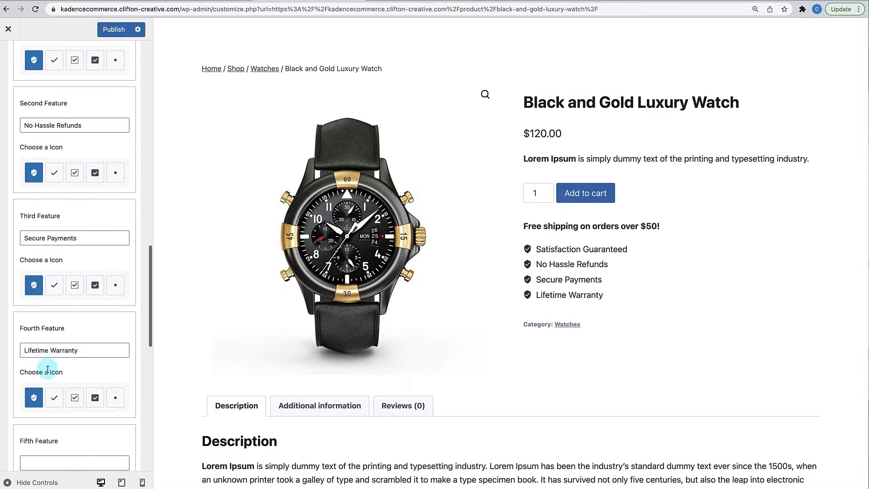
scroll(48, 369, "down", 20)
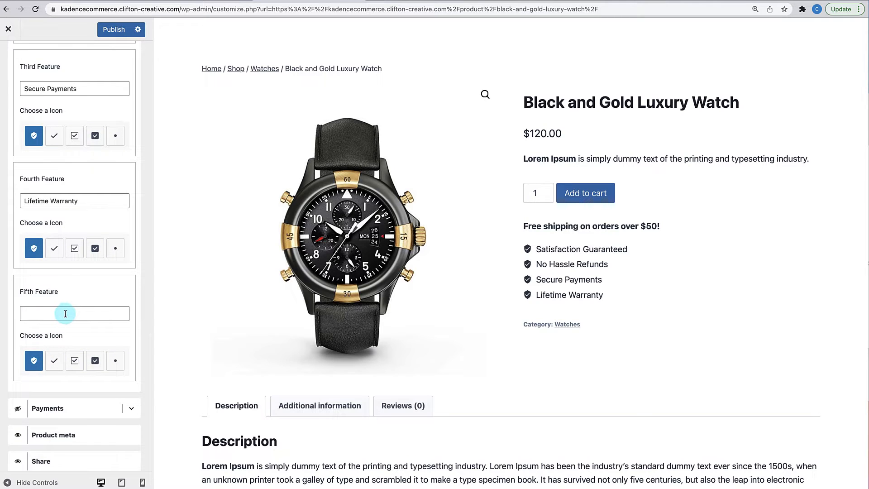
left_click(61, 315)
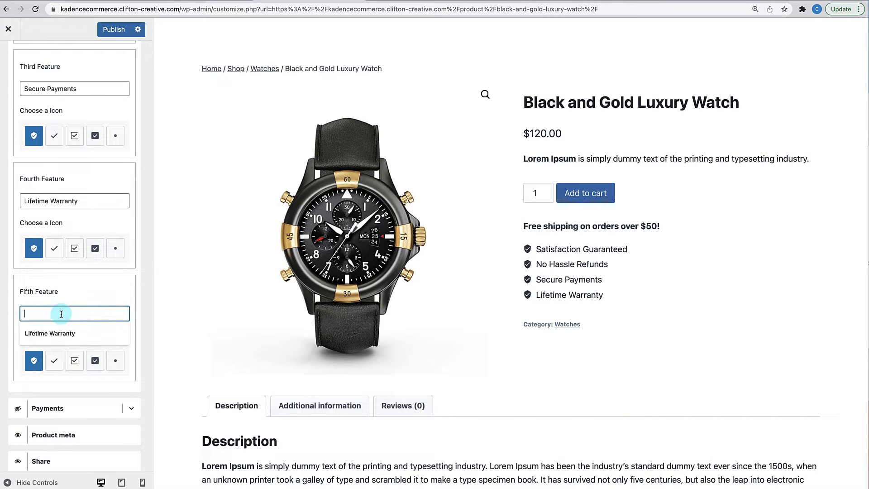
type("Easy Returns")
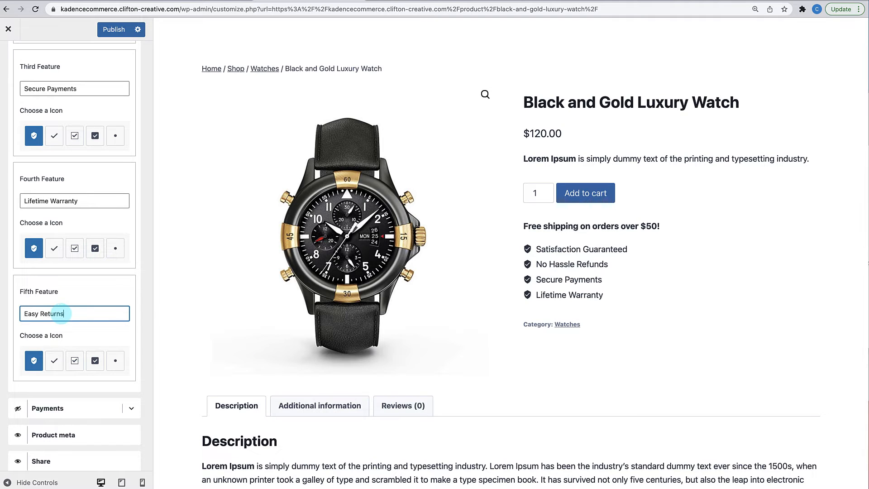
type(" & Refunds")
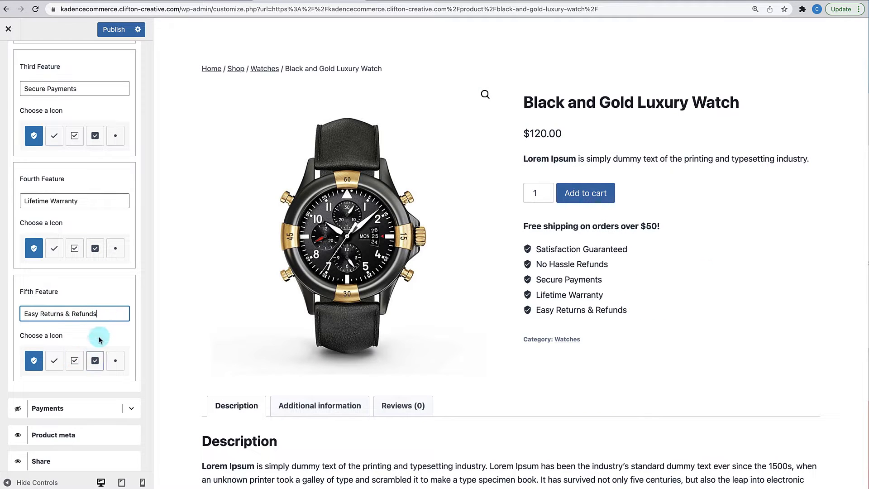
left_click_drag(100, 312, 87, 287)
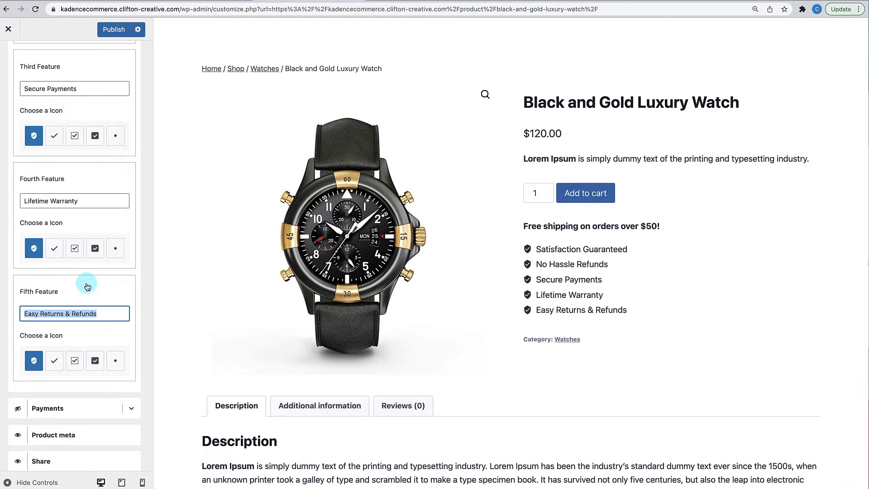
key("BackSpace")
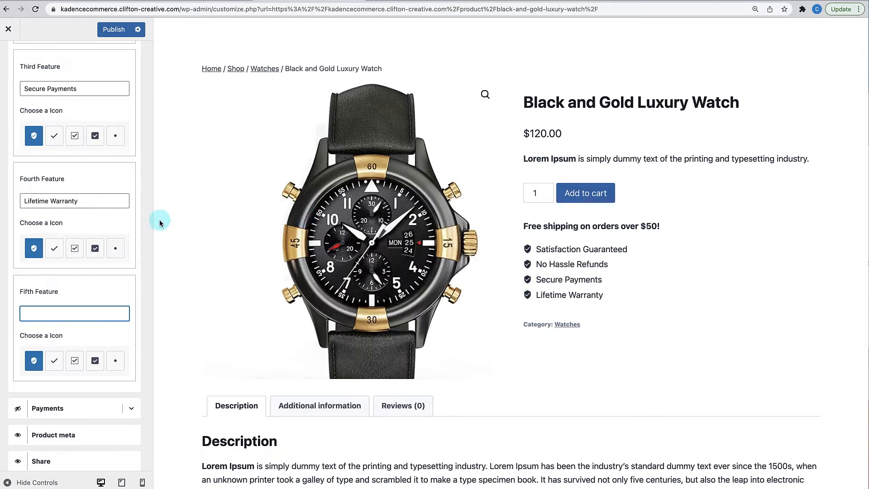
scroll(59, 257, "down", 3)
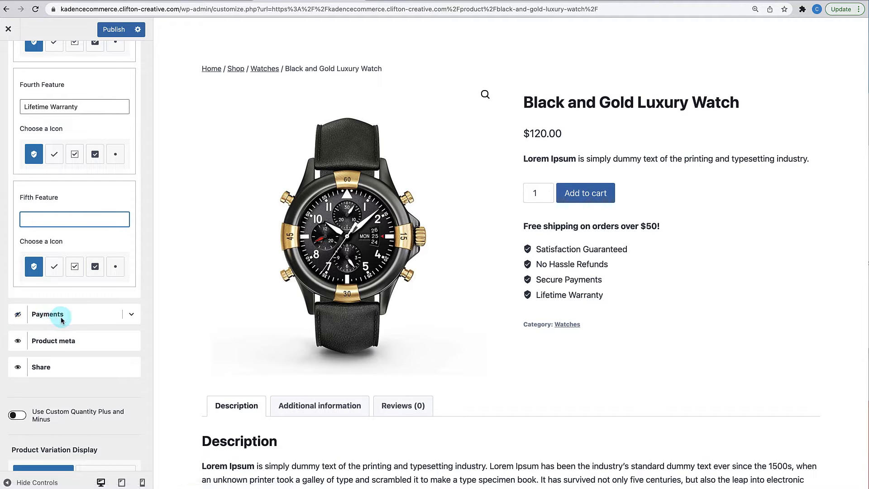
- Make the payment icons block visible and open its settings, trying gray icon colours
left_click(18, 315)
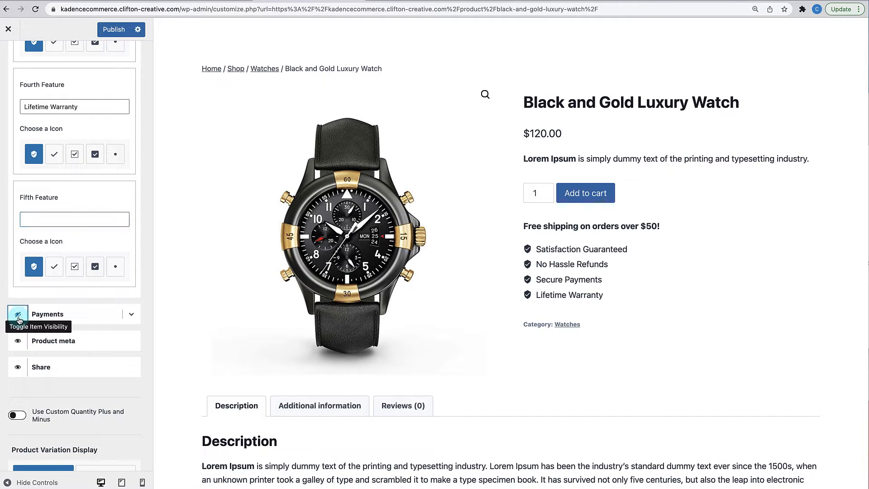
left_click(19, 320)
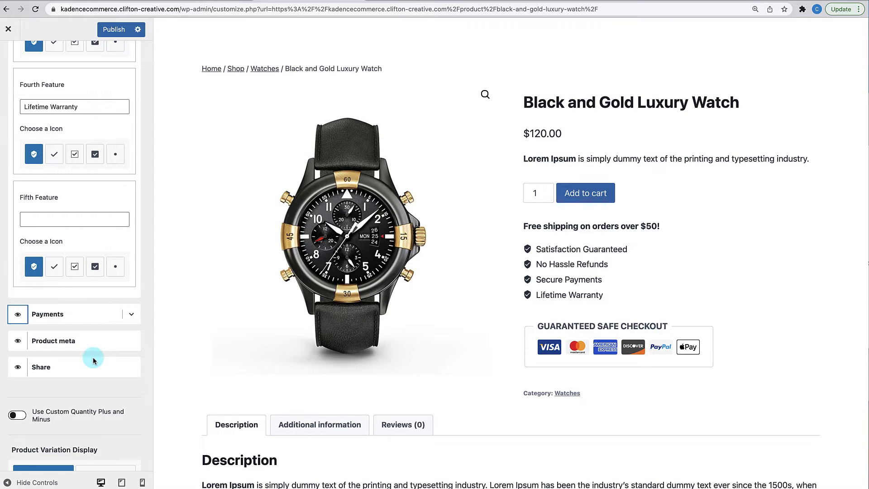
left_click(132, 315)
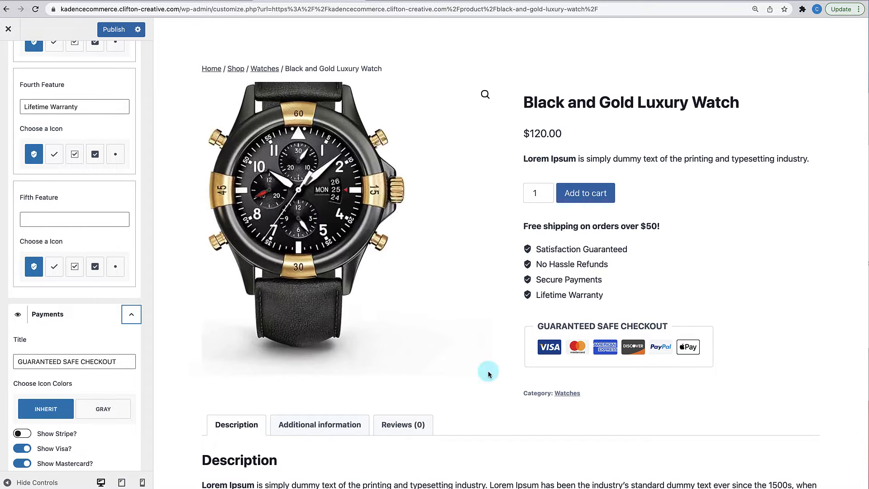
scroll(106, 396, "down", 3)
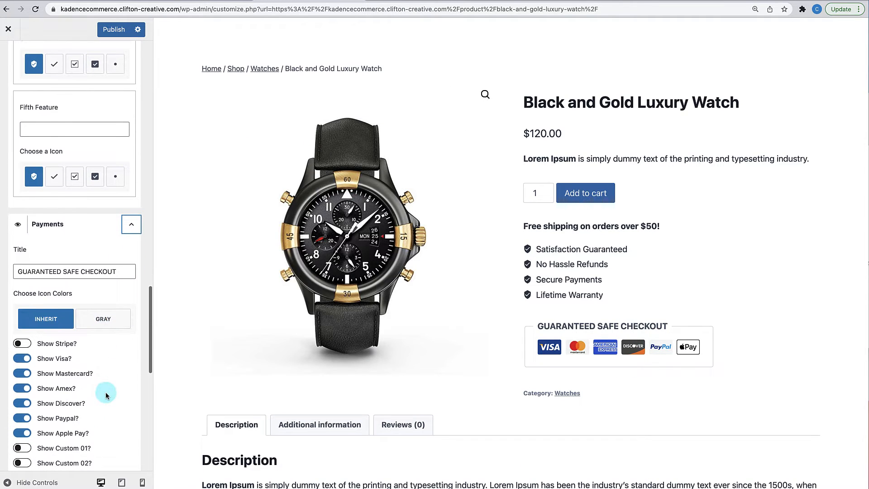
left_click(107, 323)
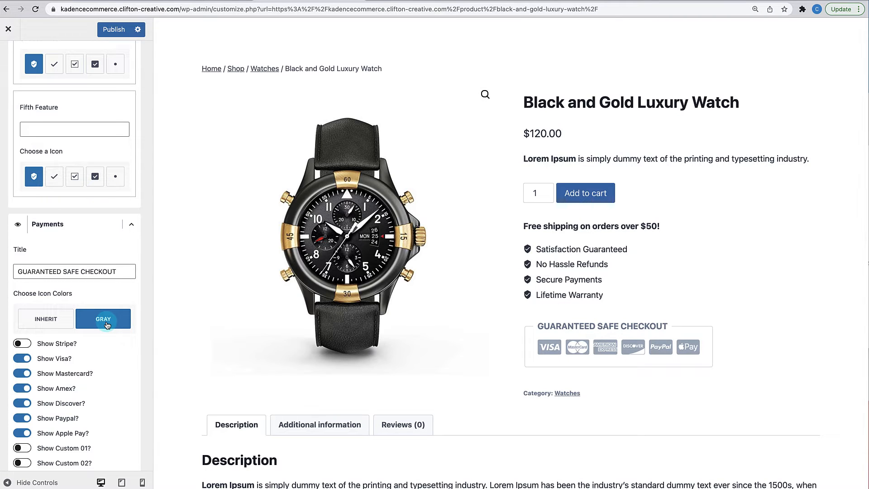
- Keep PayPal and no custom icon, hide the Stripe badge, and set icon colours to Inherit
scroll(107, 323, "down", 3)
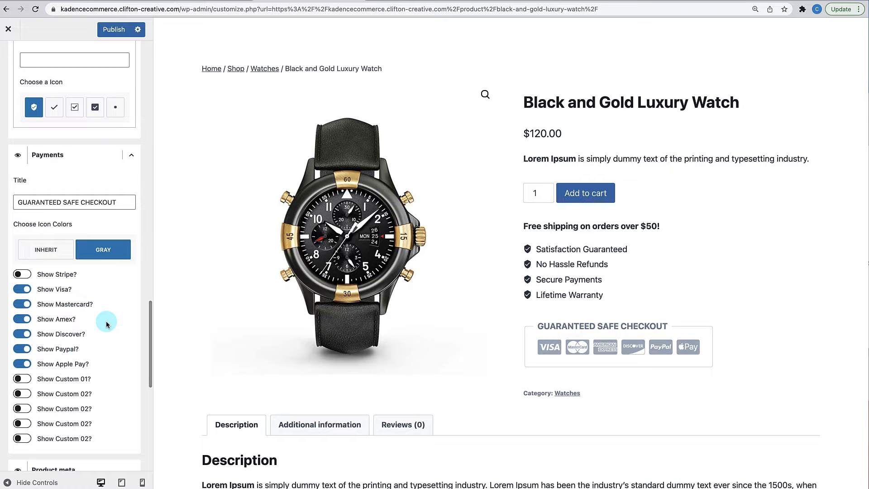
scroll(84, 344, "down", 1)
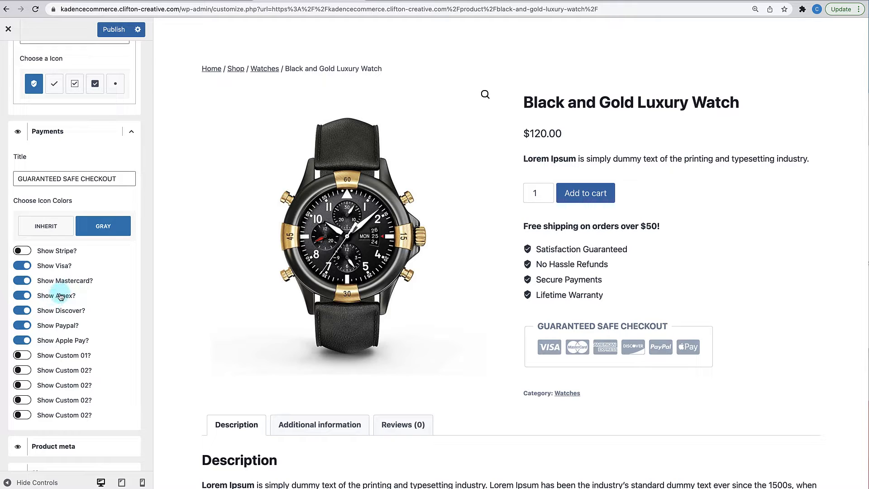
left_click(23, 326)
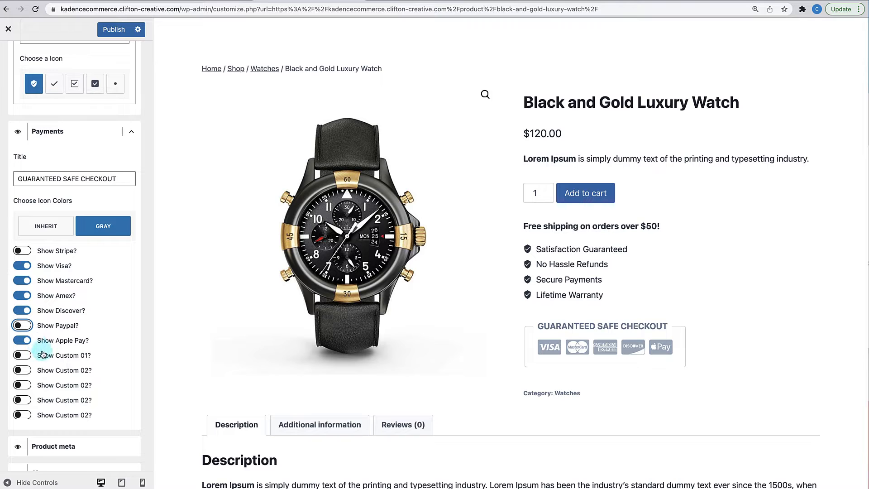
scroll(41, 358, "down", 1)
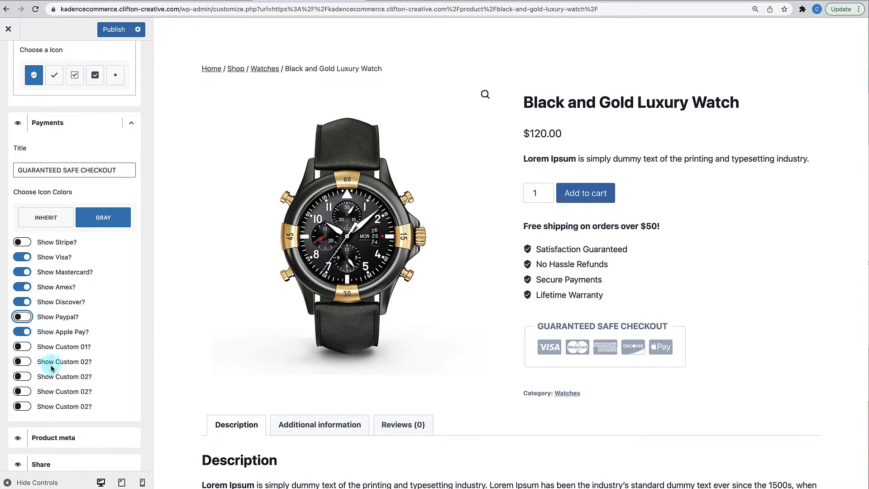
left_click(22, 346)
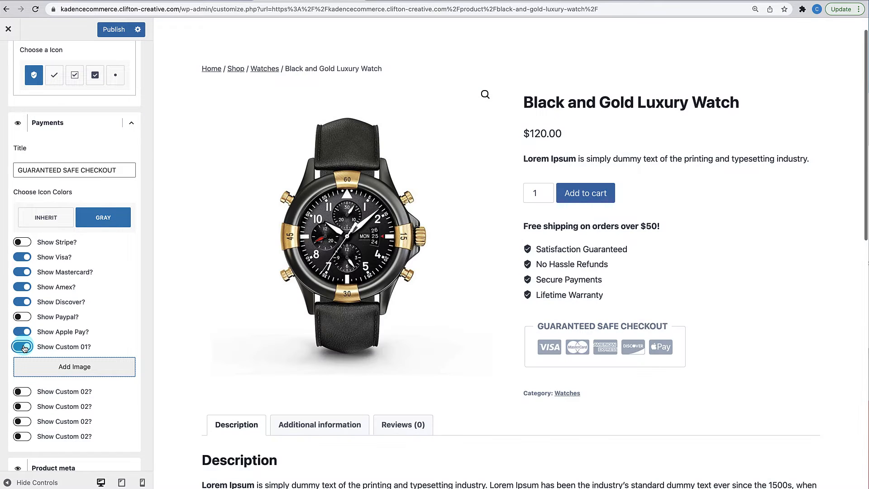
left_click(22, 348)
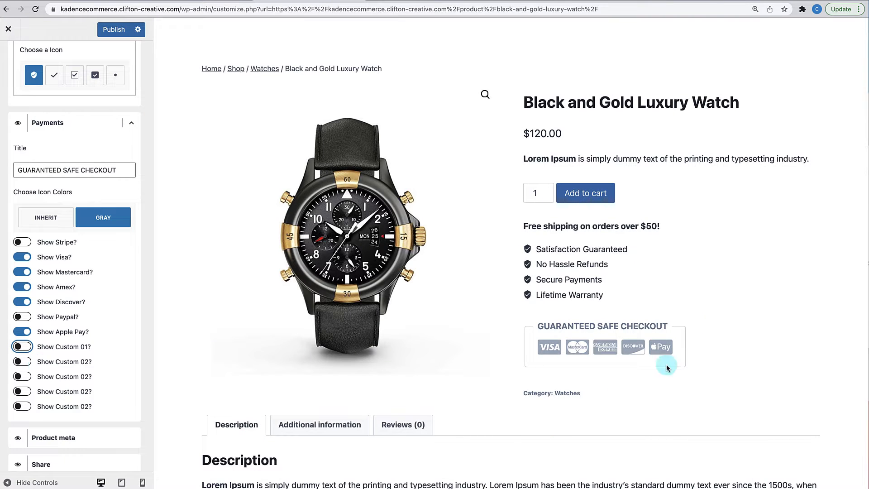
left_click(22, 317)
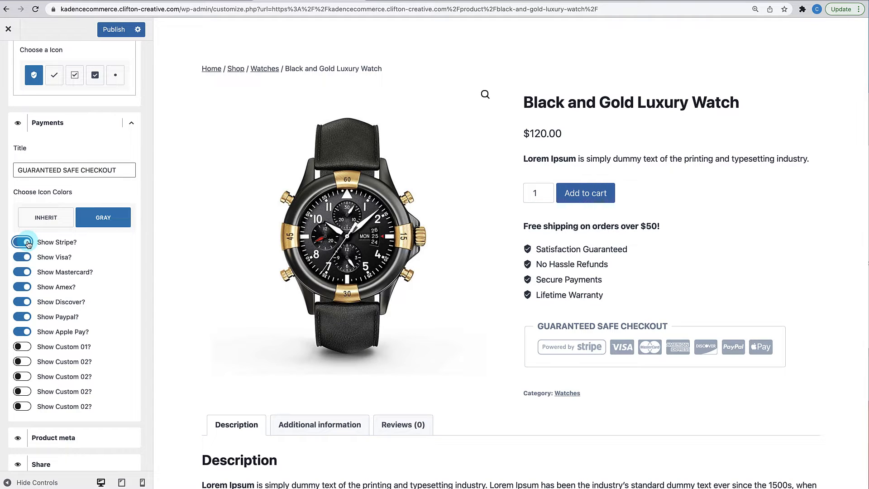
left_click(22, 242)
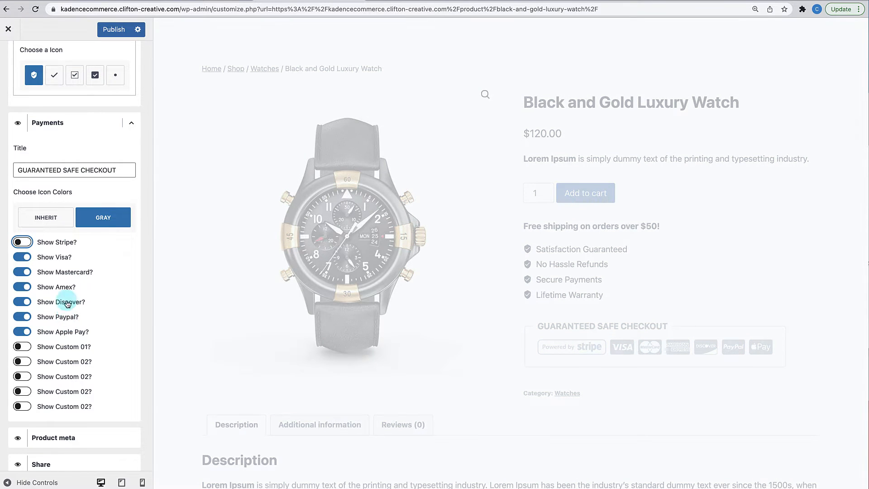
left_click(61, 215)
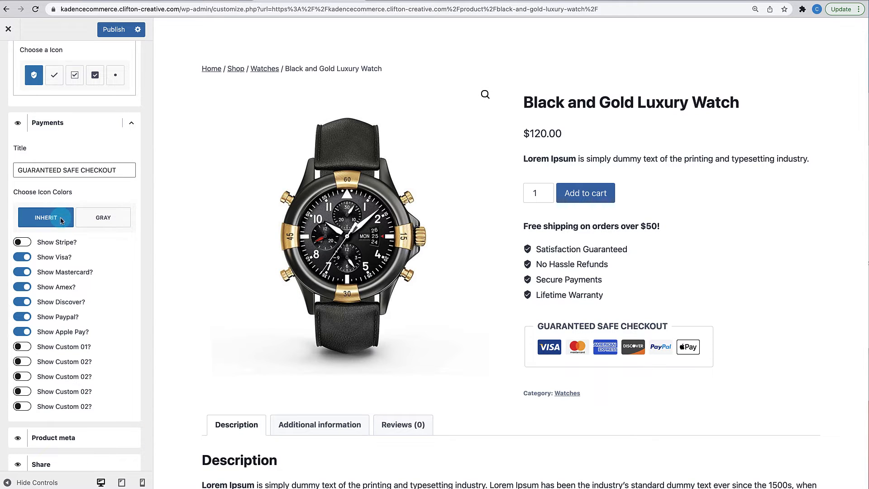
scroll(59, 317, "down", 4)
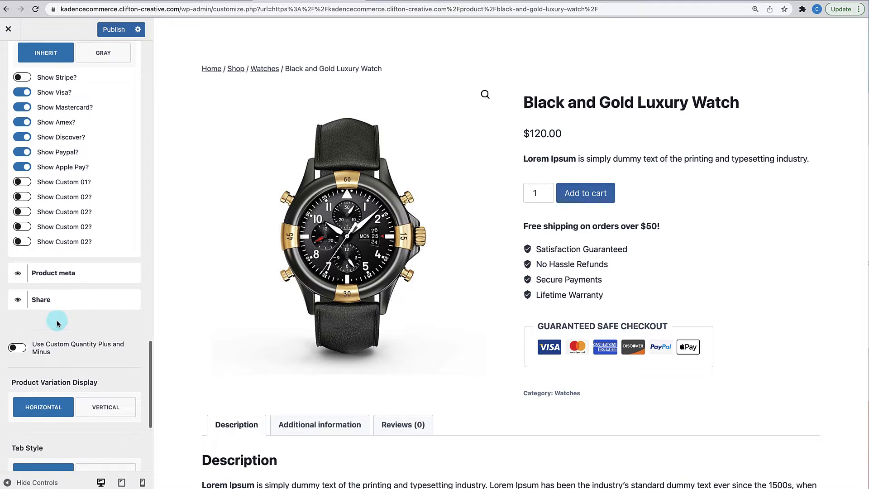
scroll(57, 323, "down", 1)
scroll(57, 323, "down", 1)
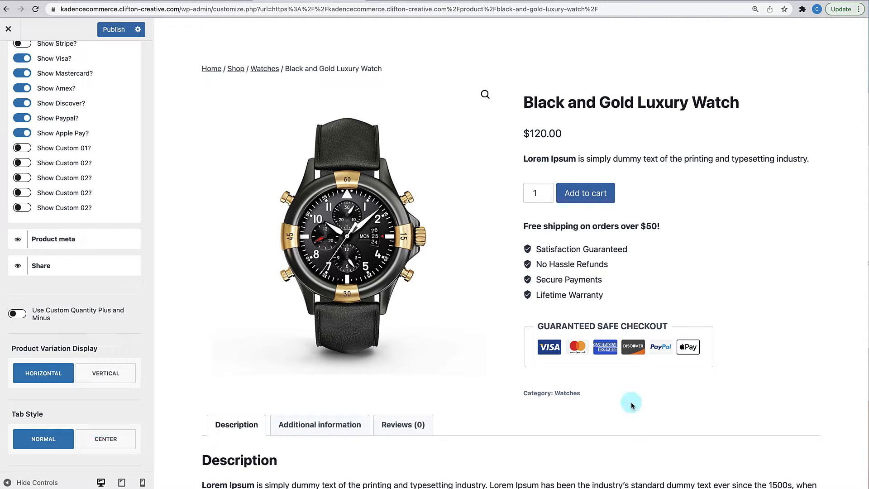
- Reset quantity to 1, enable 'Use Custom Quantity Plus and Minus', and test the buttons
left_click(545, 195)
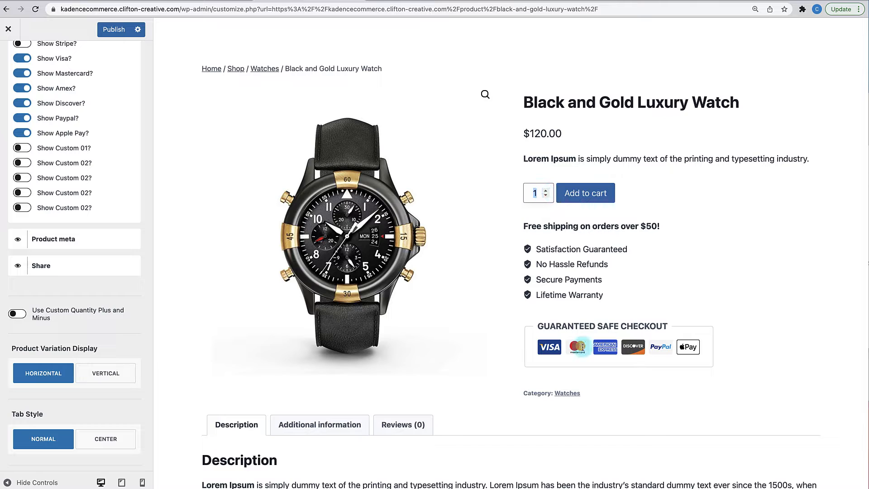
left_click(22, 313)
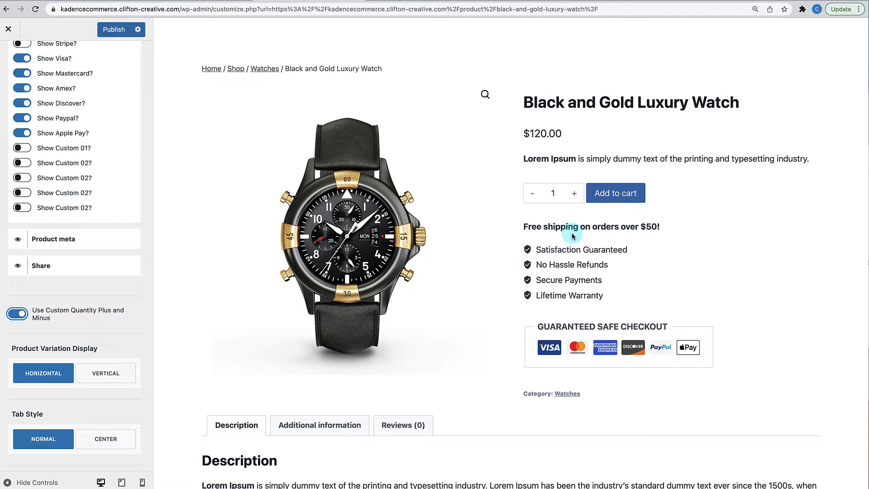
left_click(574, 194)
left_click(534, 194)
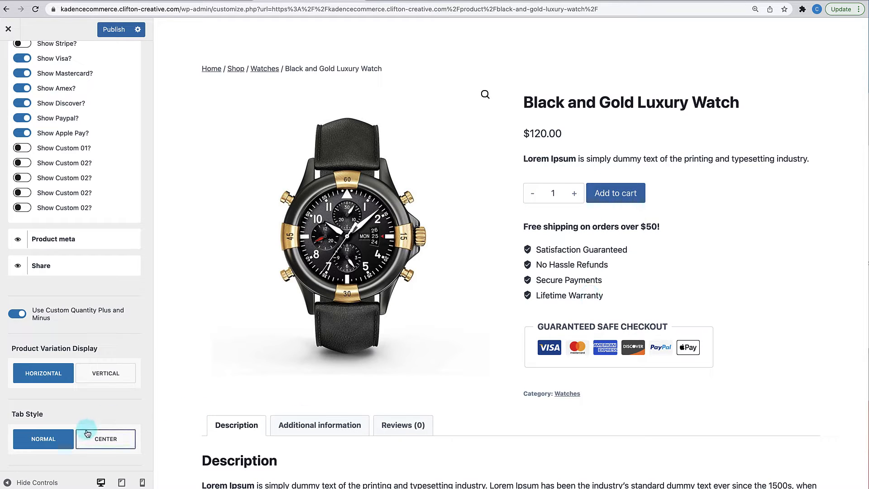
- Check the Additional information tab (0.3 kg, 2 × 2 × 3 cm) and Description tabs in the preview
scroll(86, 433, "down", 2)
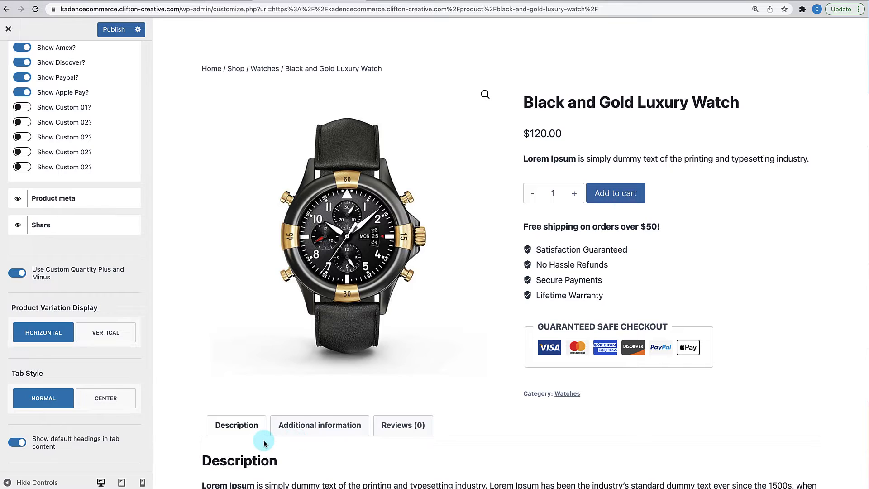
scroll(265, 443, "down", 3)
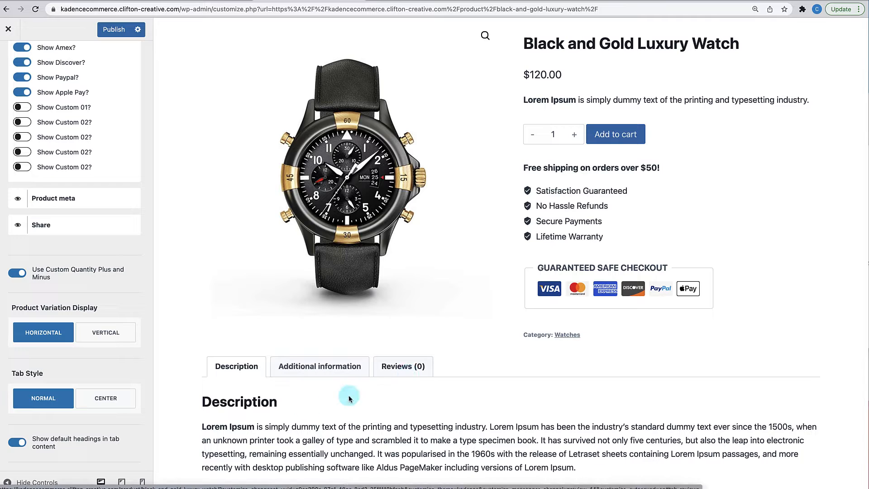
left_click(298, 371)
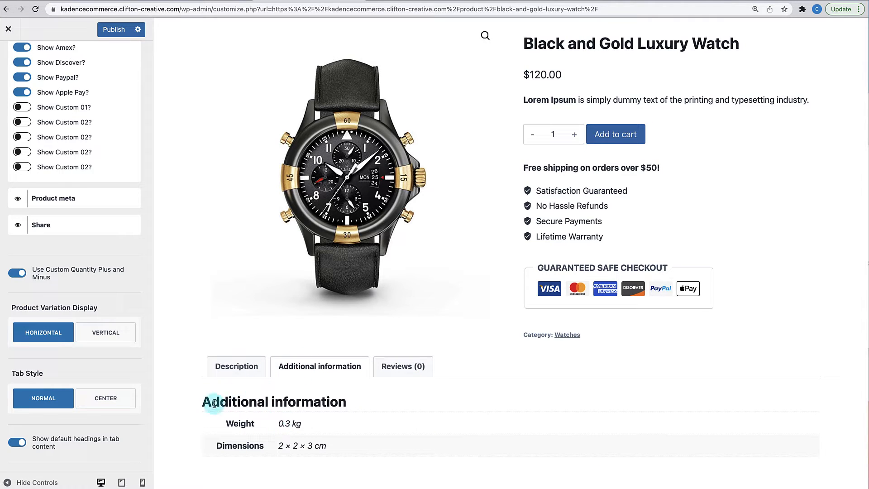
left_click(247, 378)
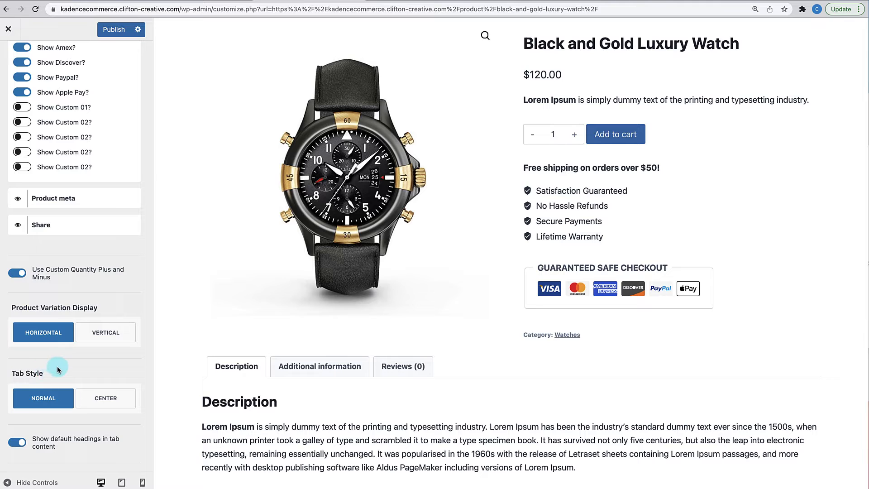
scroll(57, 370, "down", 1)
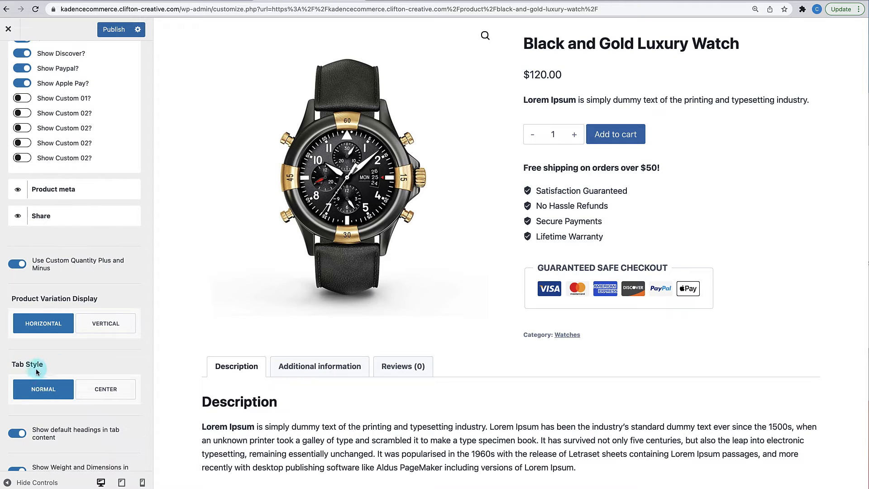
scroll(40, 376, "down", 1)
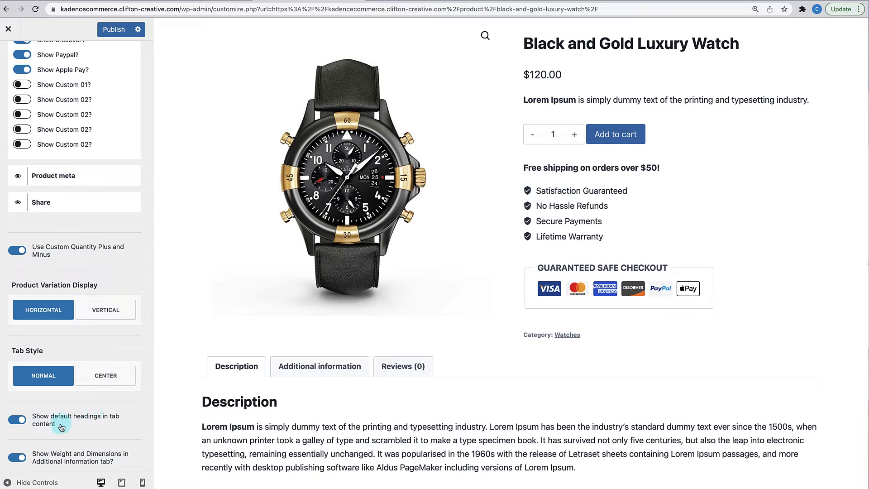
- Turn off 'Show default headings in tab content'
left_click(20, 423)
scroll(41, 412, "down", 5)
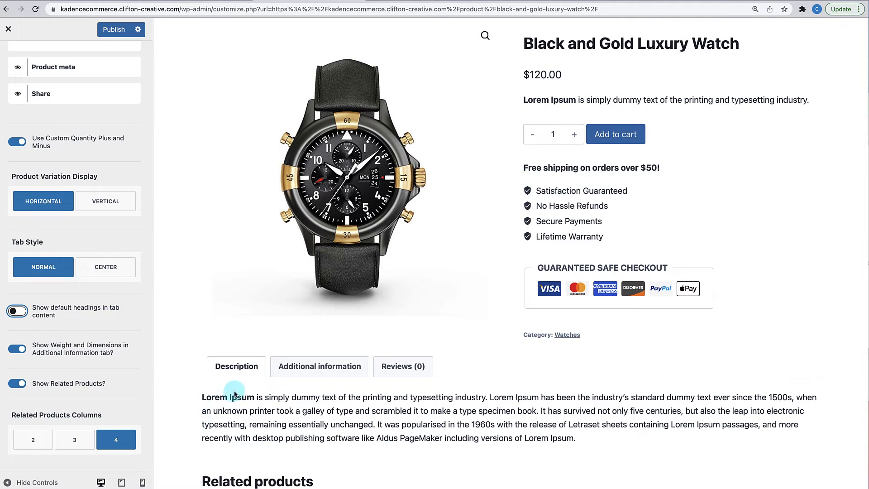
scroll(235, 394, "up", 1)
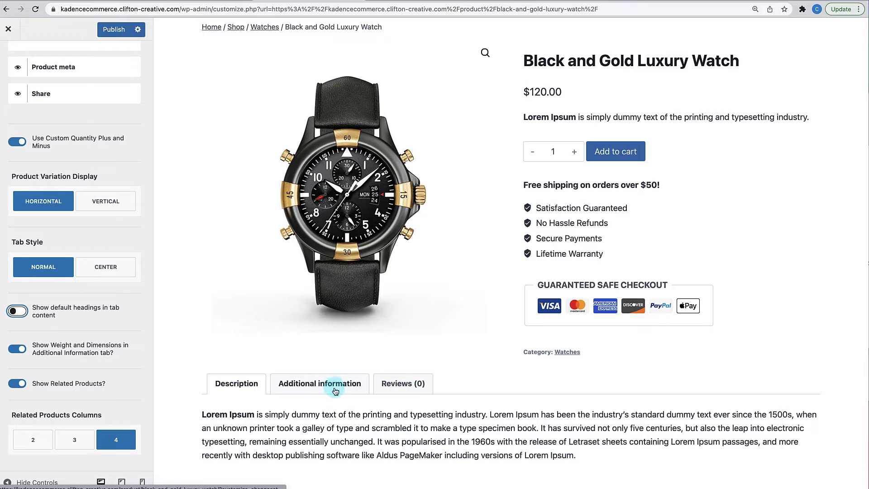
- Set the Tab Style to Center so the product tabs sit centered
left_click(105, 267)
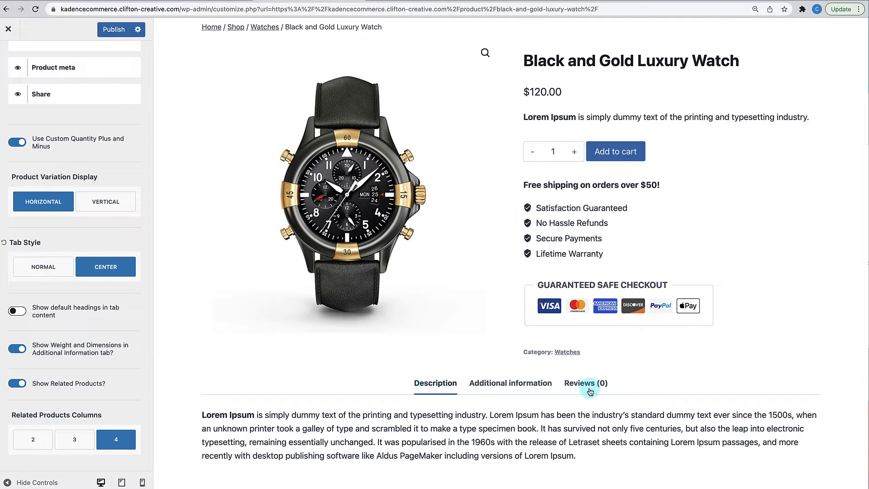
scroll(502, 403, "up", 1)
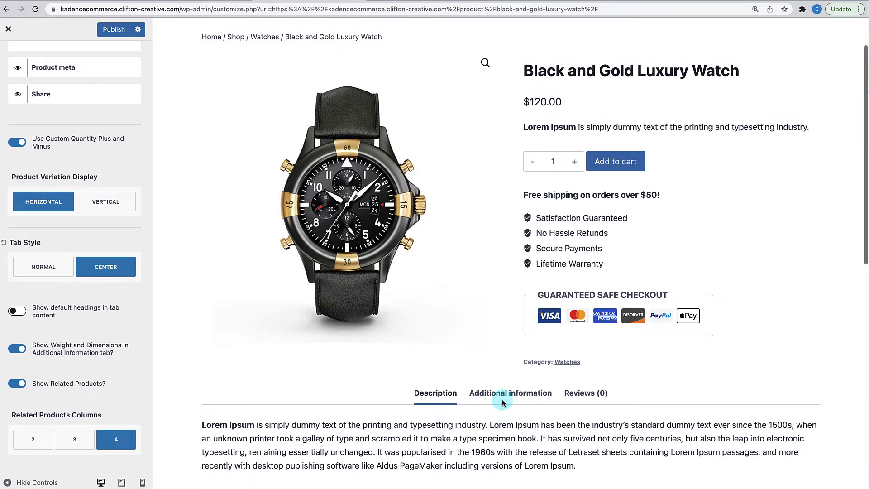
scroll(502, 403, "down", 1)
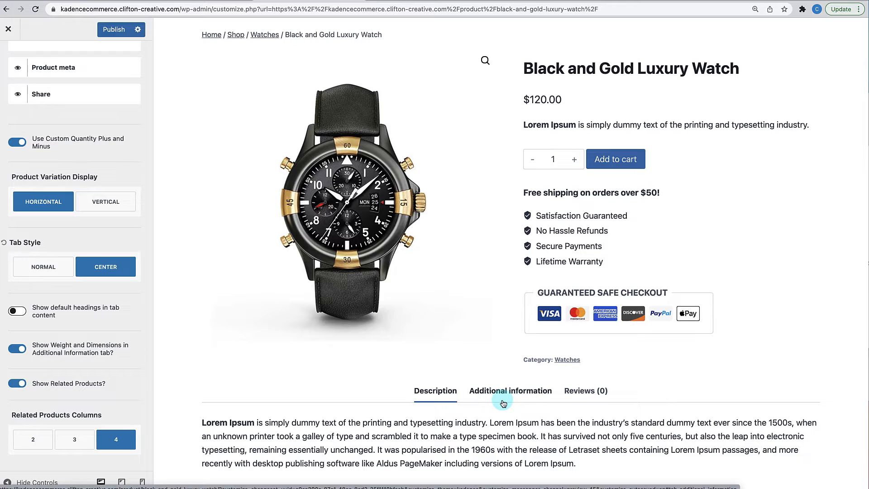
scroll(504, 403, "up", 1)
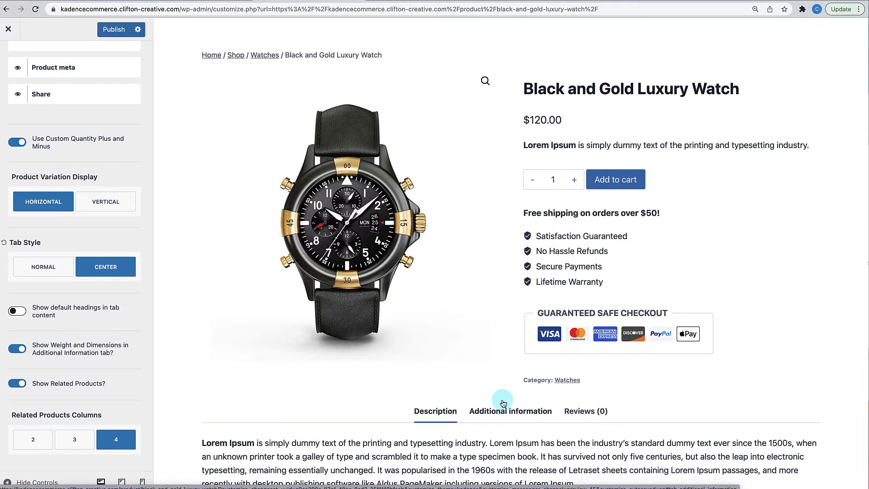
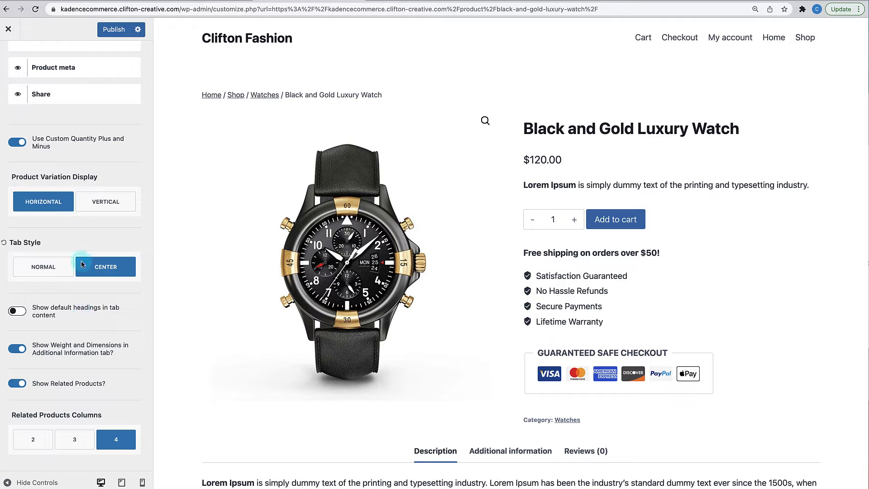
- Publish the single-product layout settings and close the Customizer
left_click(110, 30)
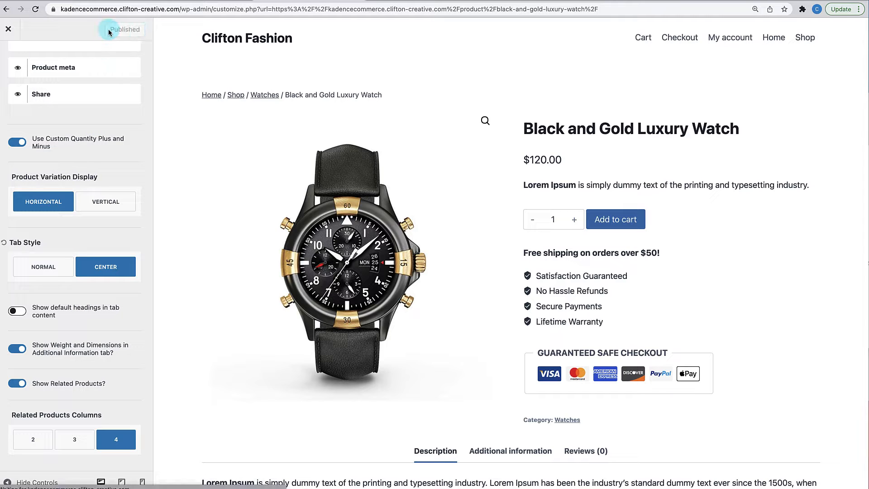
left_click(10, 31)
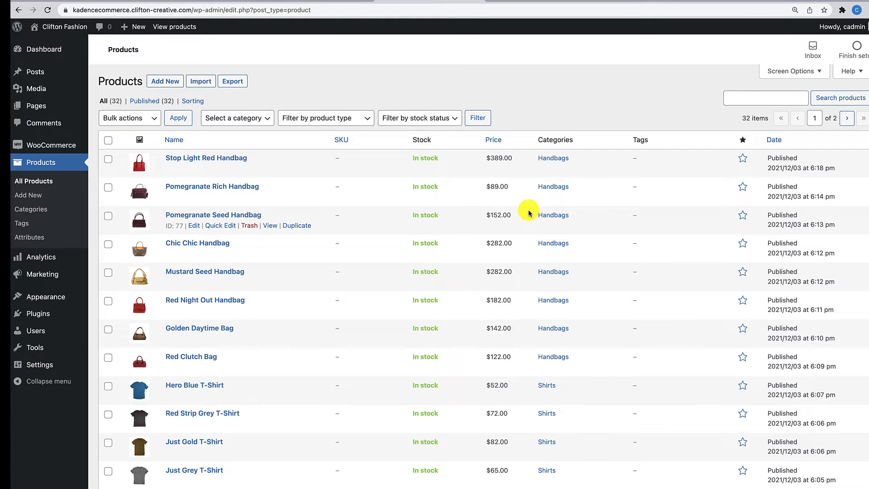
- Check the live storefront, then go through the Dashboard to Appearance > Menus
scroll(490, 247, "down", 7)
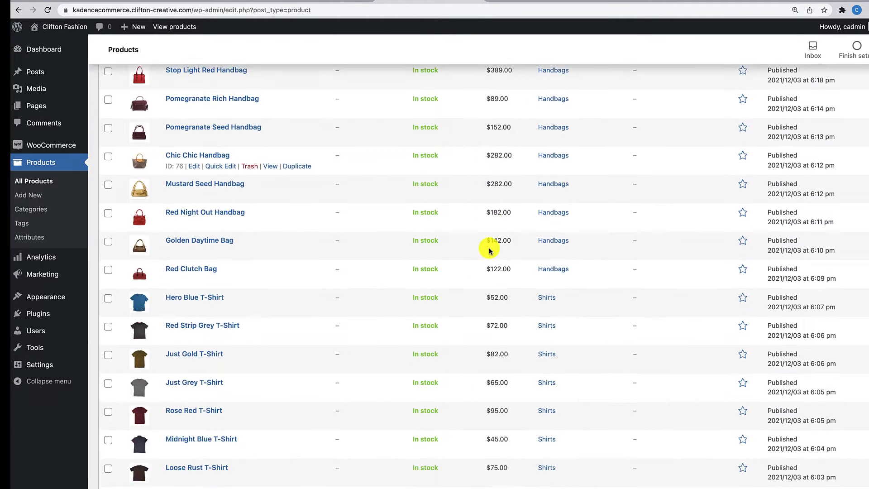
scroll(490, 250, "up", 7)
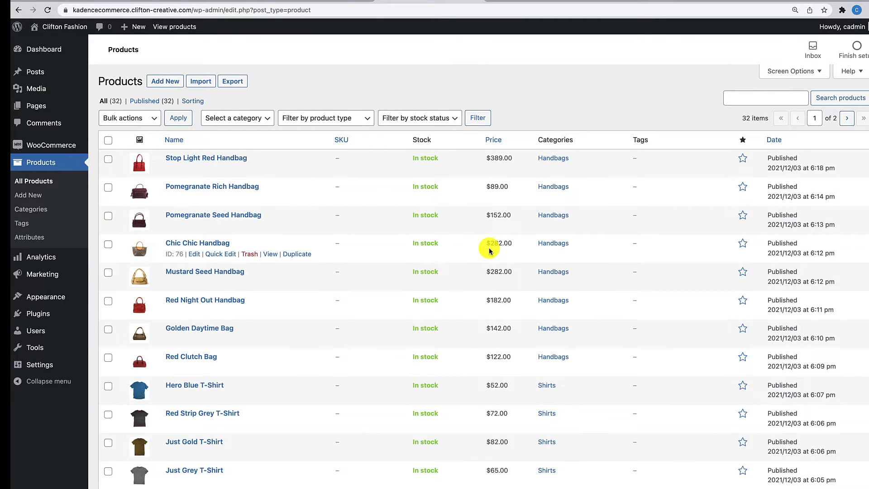
left_click(73, 26)
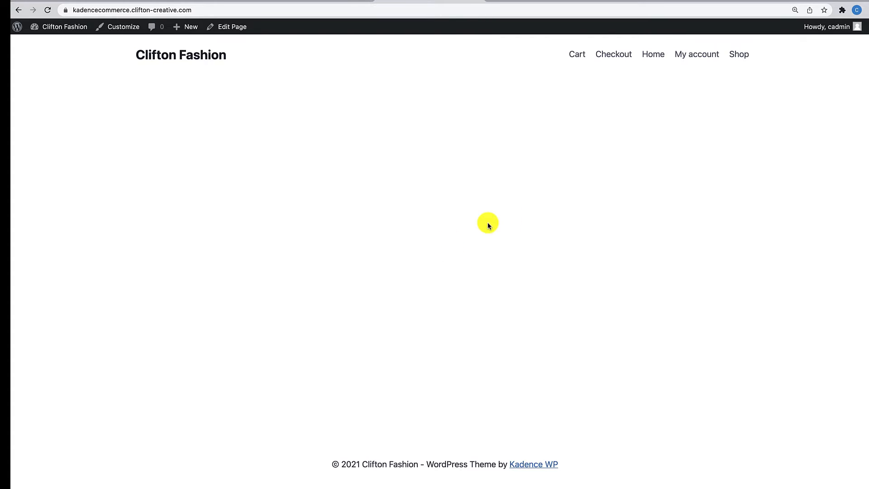
mouse_move(53, 29)
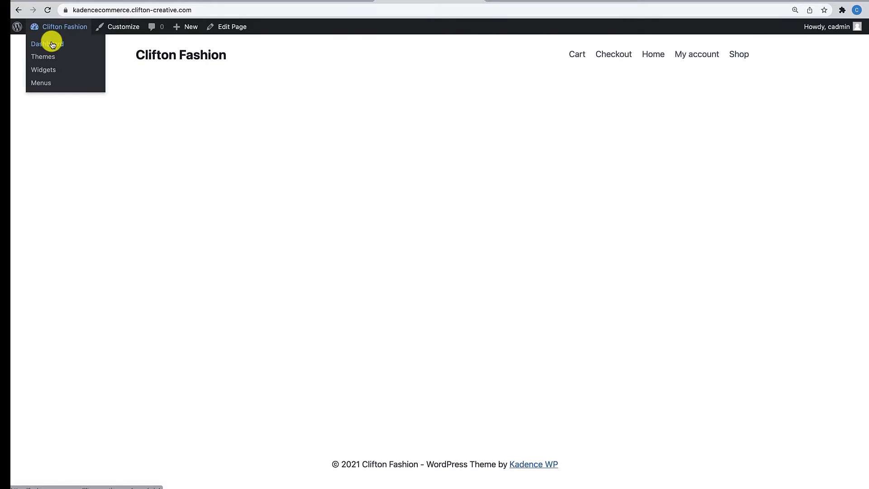
left_click(51, 44)
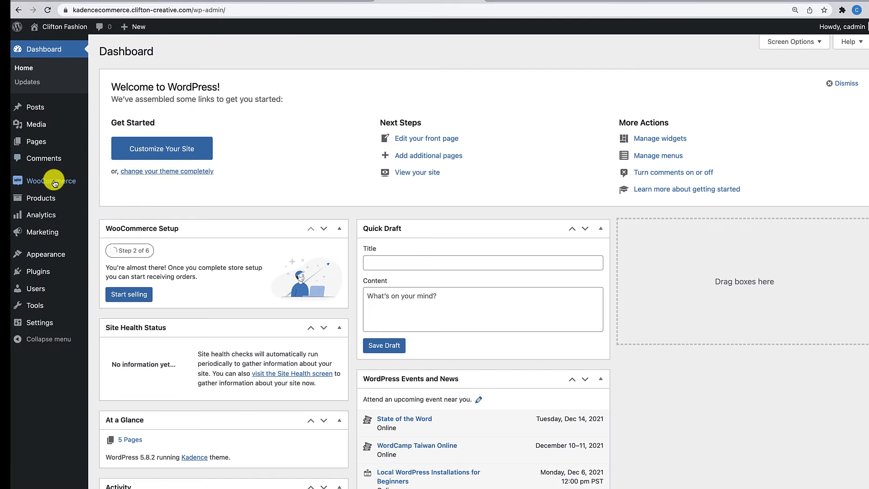
mouse_move(51, 254)
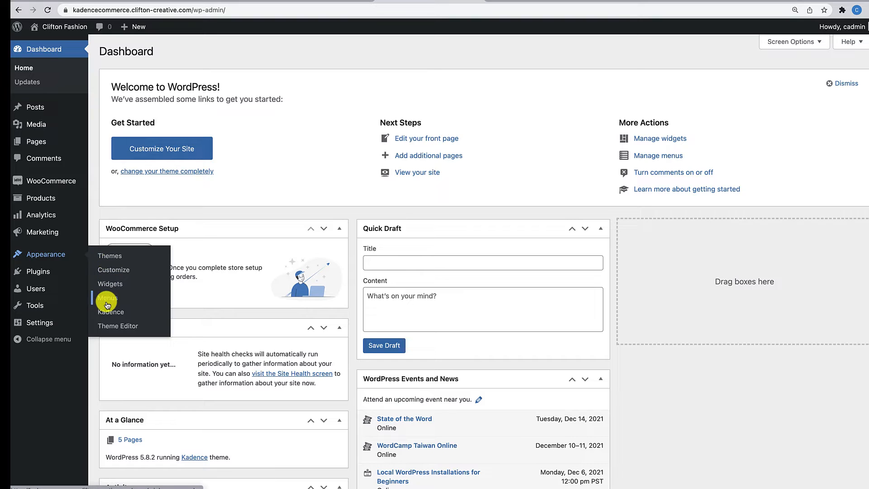
left_click(107, 301)
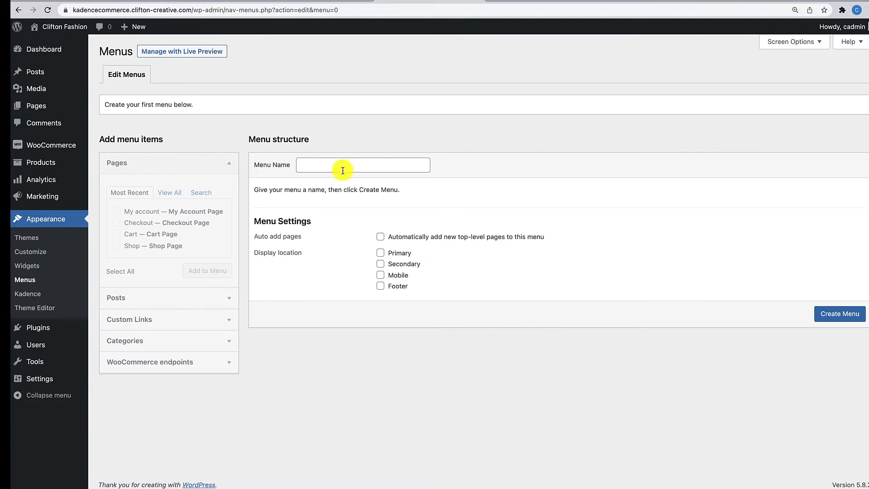
- Create a new navigation menu named 'Main Menu'
left_click(328, 167)
type("Main")
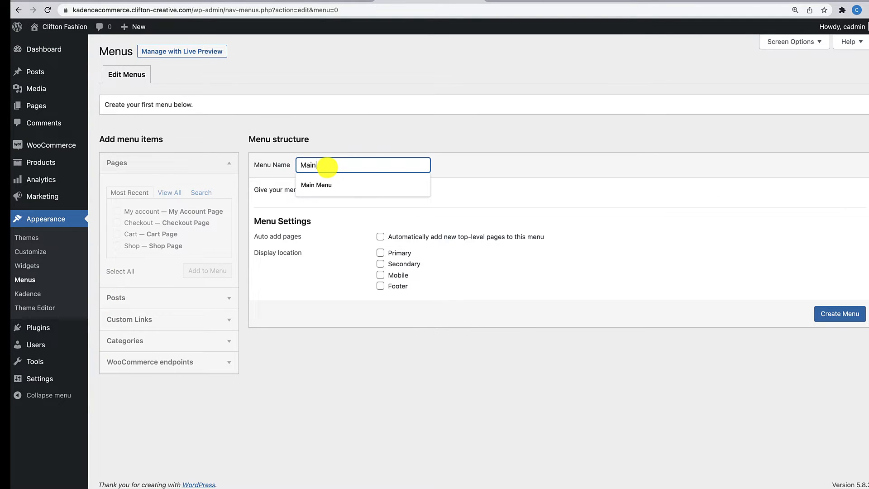
type(" Menu")
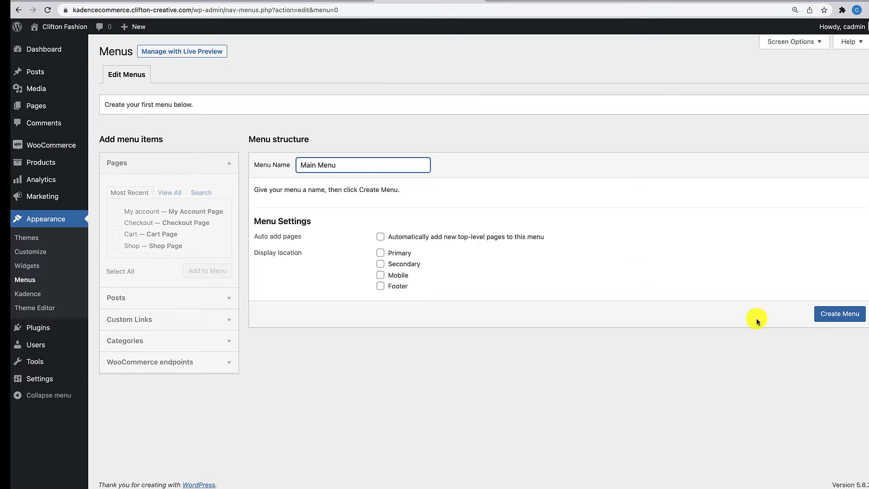
left_click(827, 314)
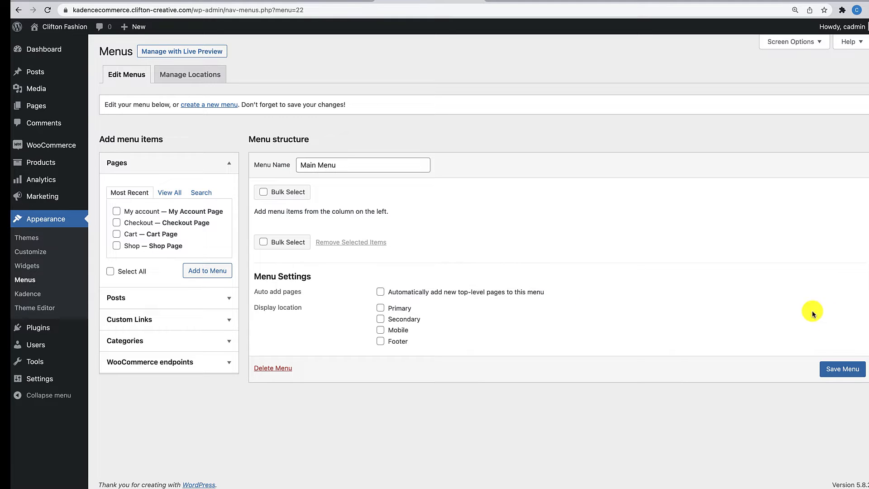
- Add the Home page as the menu's first item
left_click(171, 194)
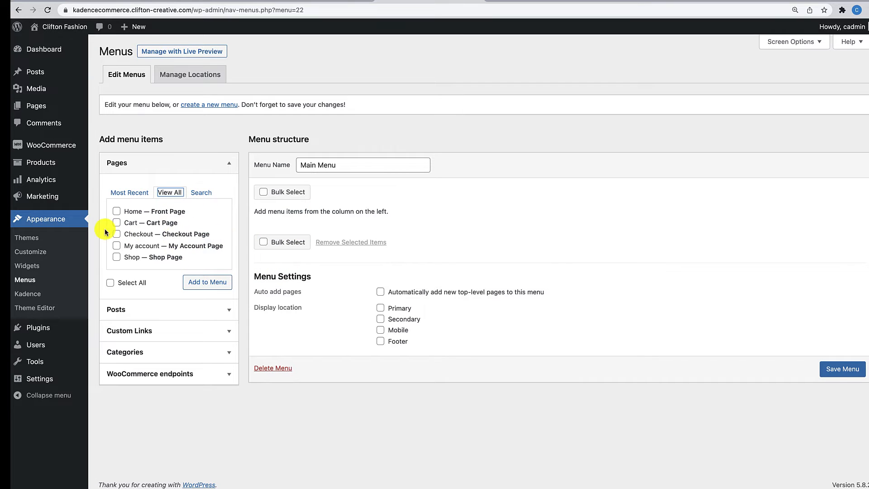
left_click(117, 212)
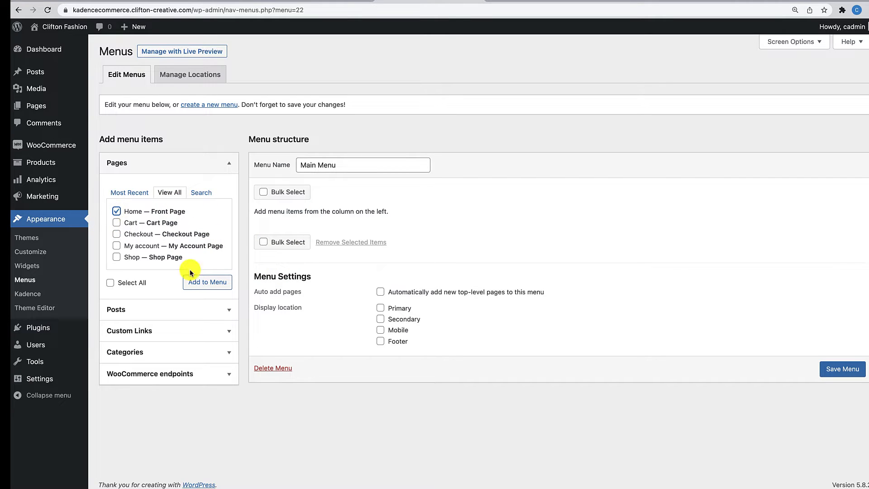
left_click(206, 282)
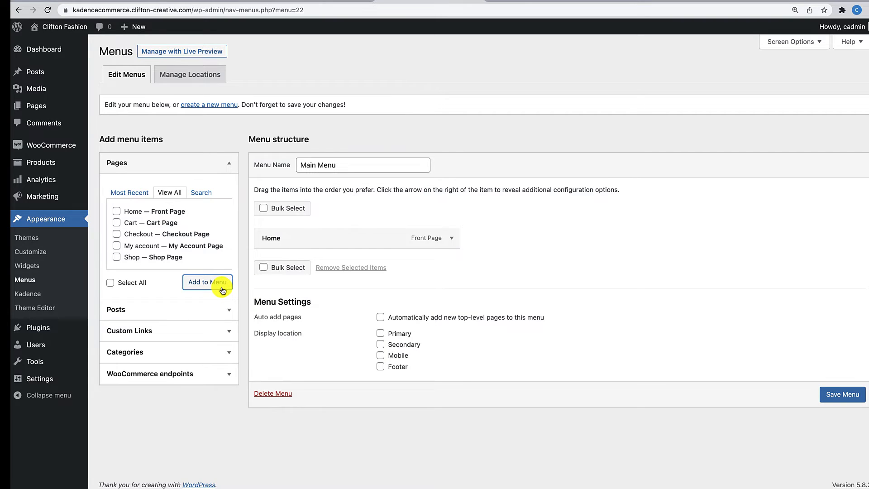
- Enable Product categories in Screen Options so they can be added to menus
left_click(808, 41)
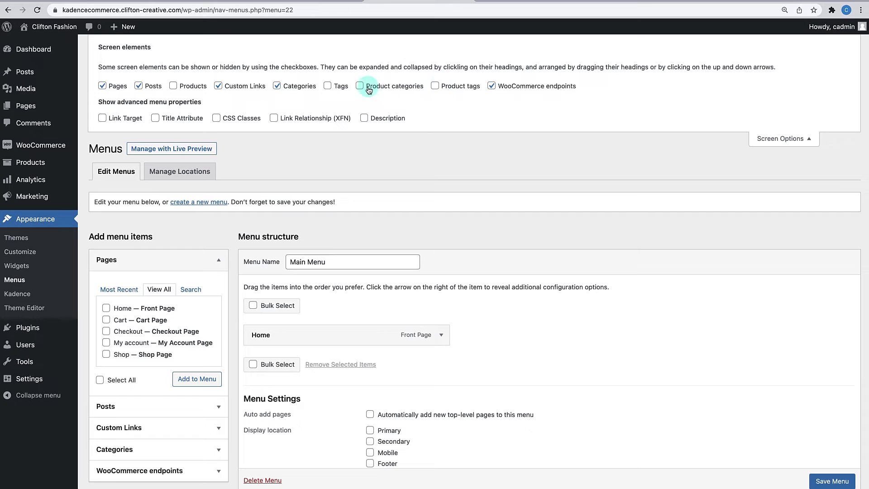
left_click(362, 87)
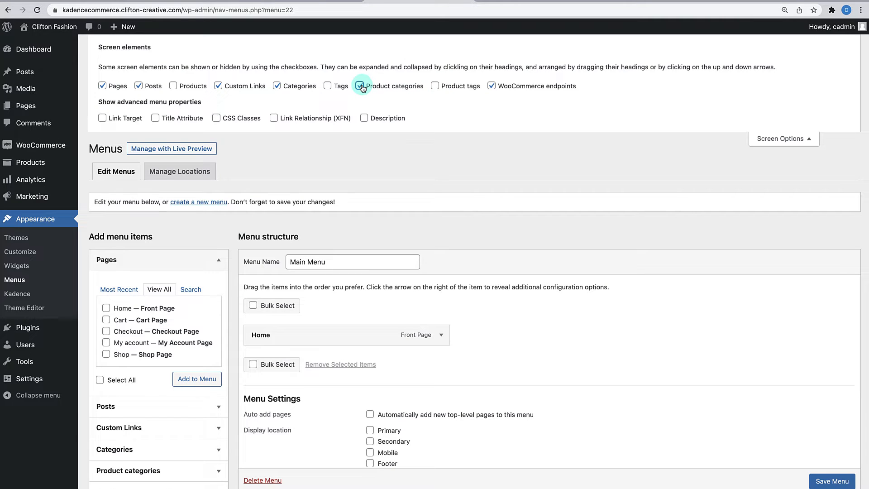
left_click(778, 138)
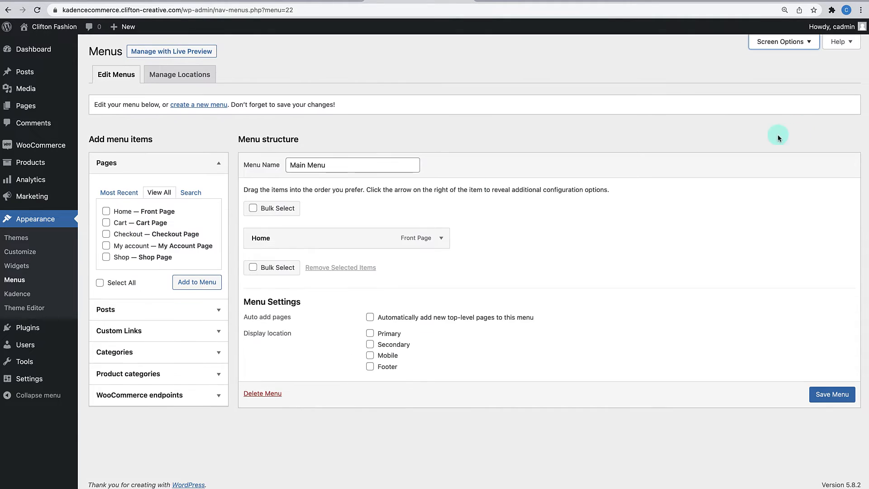
- Add the Handbags, Shirts, Shoes, T-Shirts and Watches categories to Main Menu
left_click(186, 378)
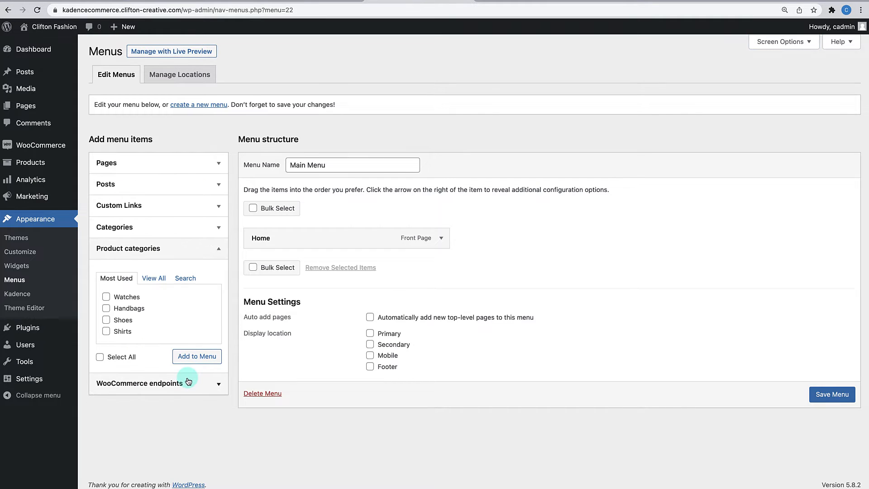
left_click(153, 278)
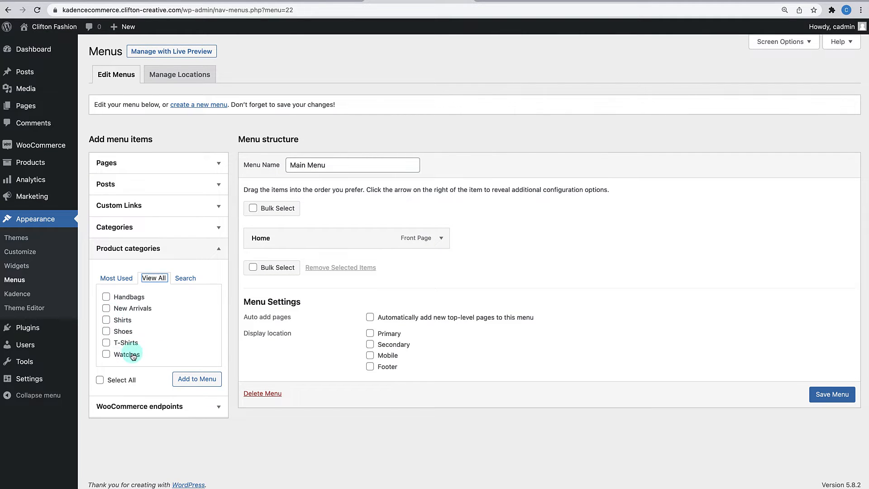
left_click(106, 296)
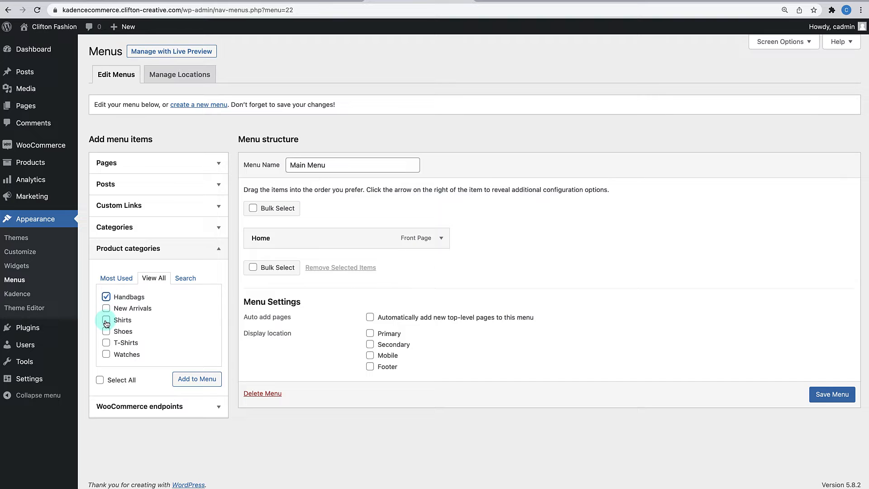
left_click(105, 320)
left_click(106, 331)
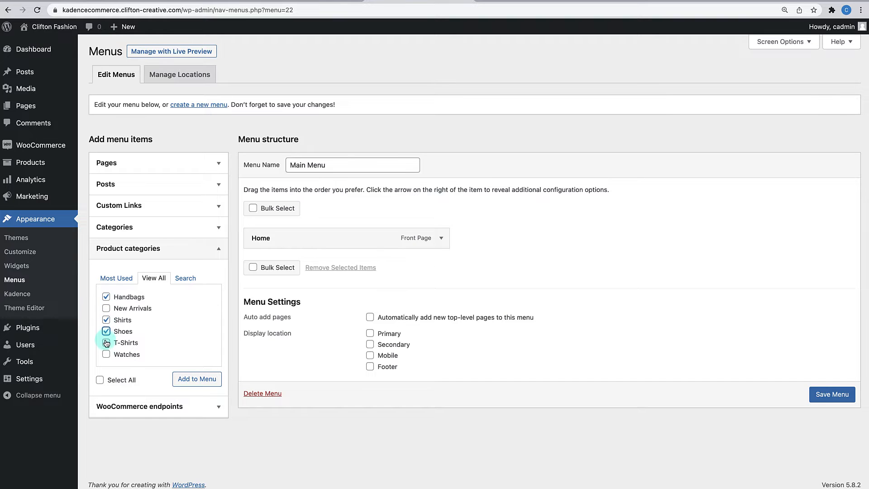
left_click(106, 343)
left_click(106, 354)
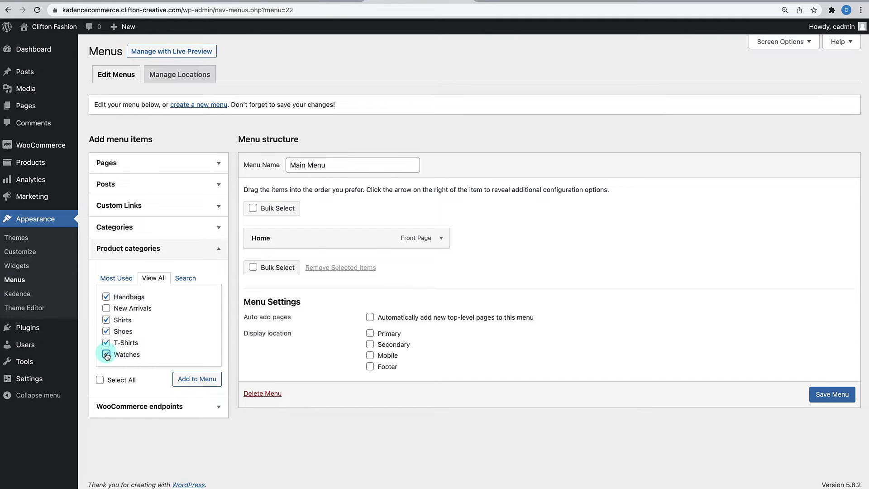
left_click(181, 383)
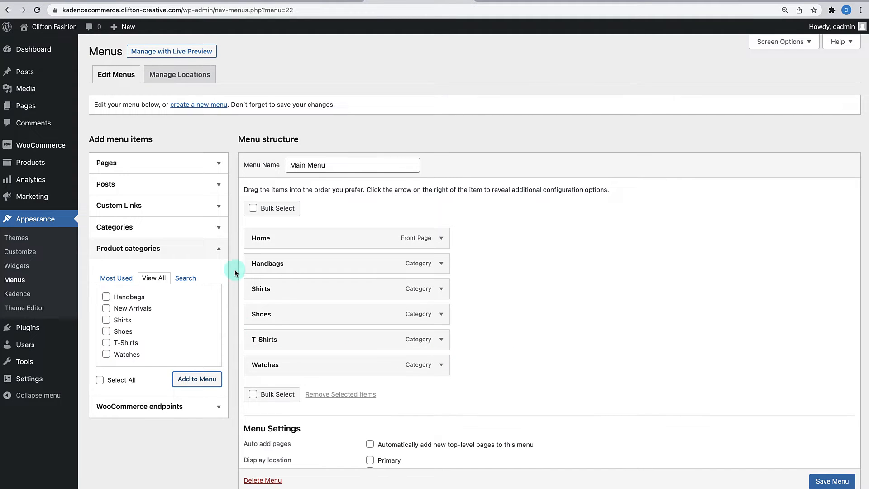
- Add a custom link with URL '#' and text 'Contact' to the menu
left_click(218, 249)
left_click(219, 213)
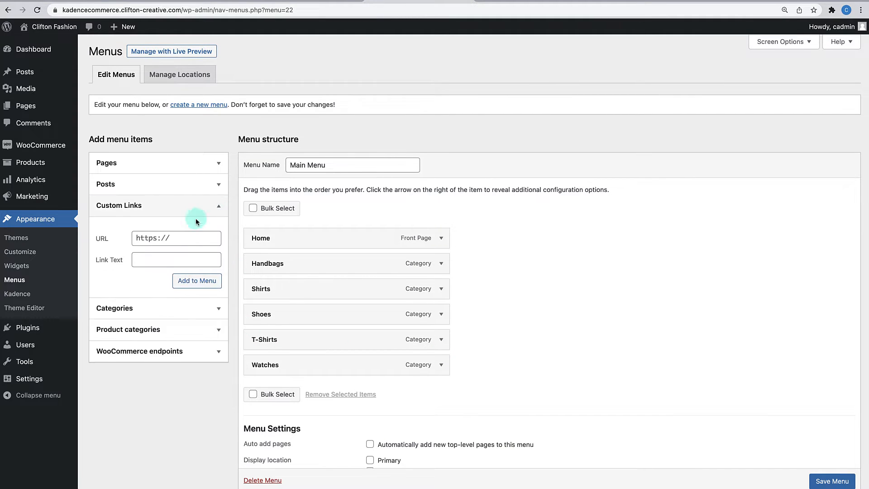
left_click(176, 238)
key("super+a")
type("#")
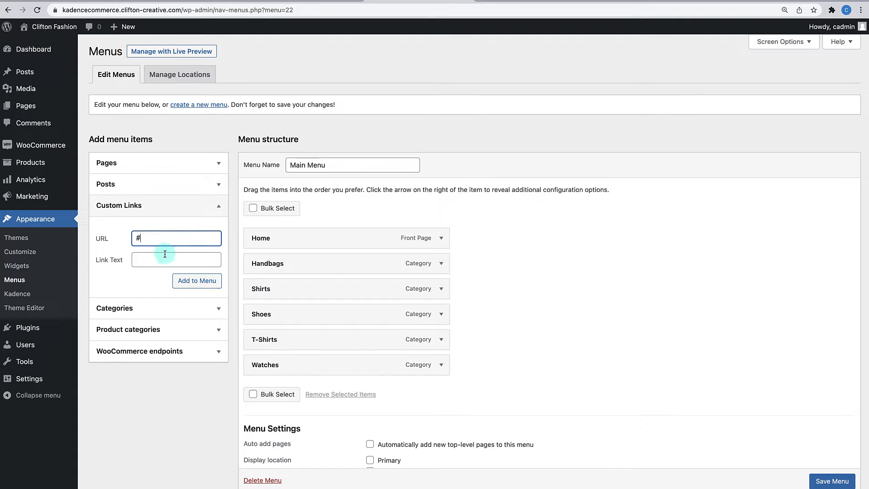
left_click(157, 261)
type("Cont")
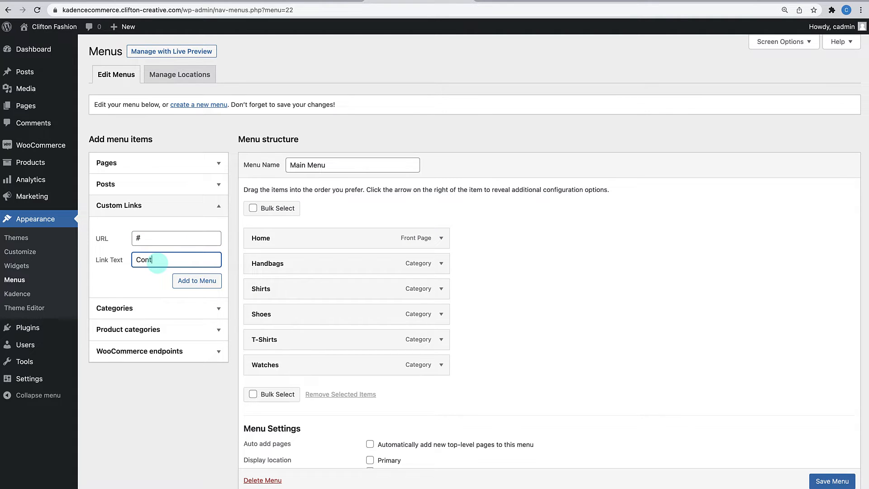
type("act")
left_click(184, 281)
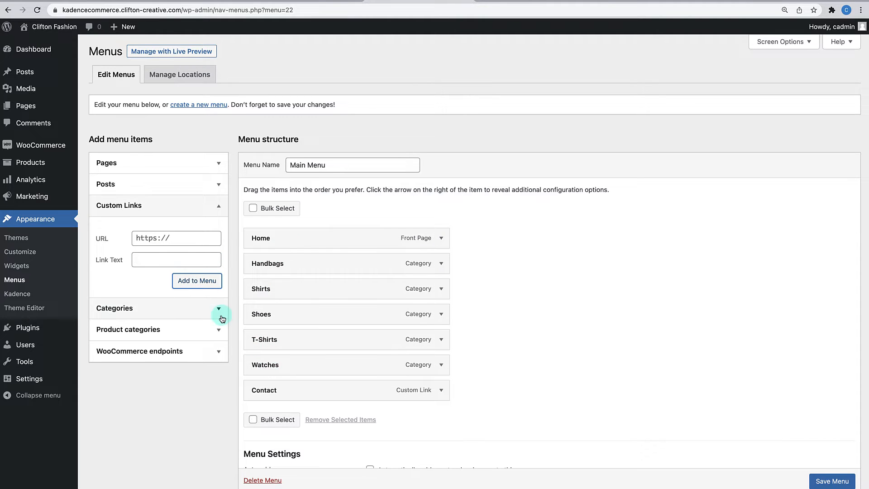
- Add the New Arrivals category, move it directly under Home, and save the menu
left_click(207, 330)
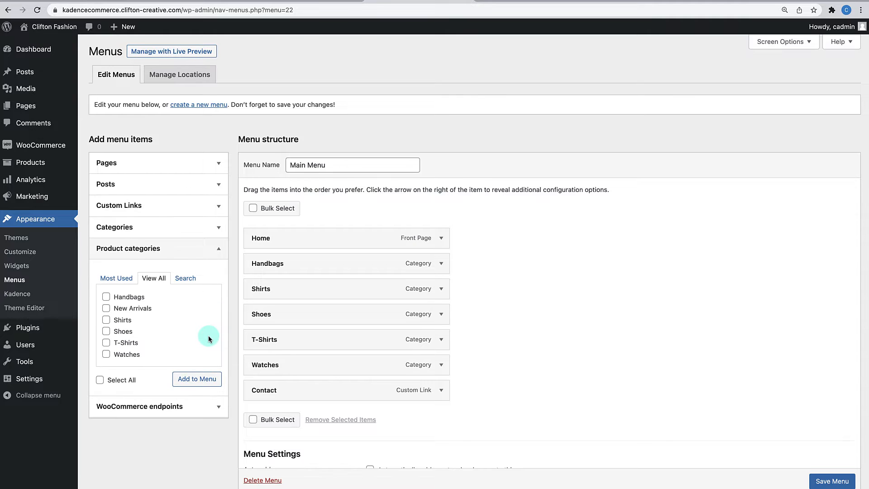
left_click(105, 308)
left_click(184, 380)
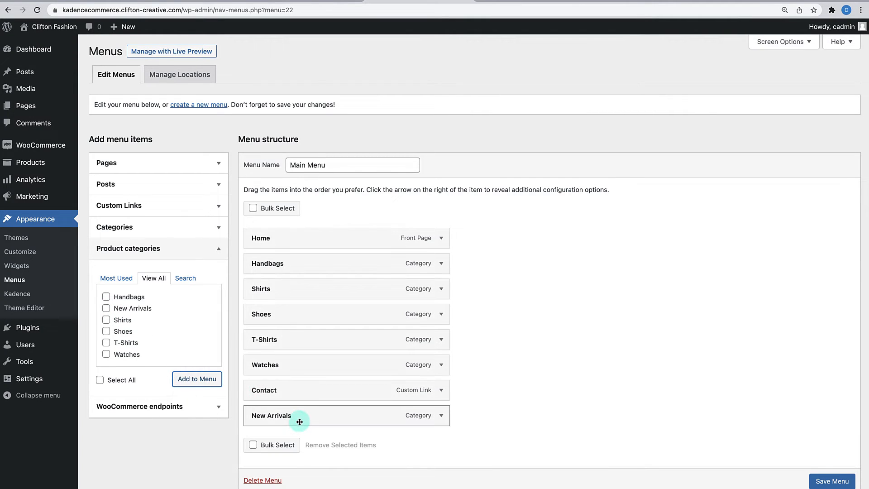
left_click_drag(299, 422, 288, 263)
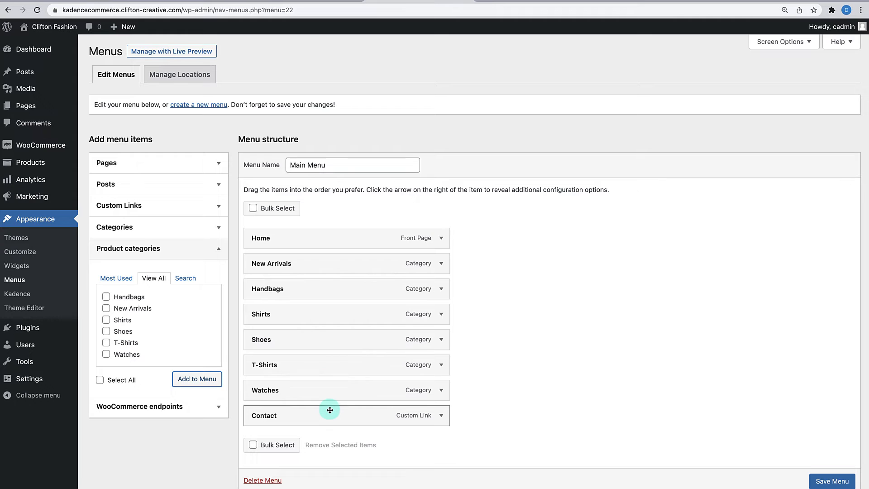
left_click(821, 479)
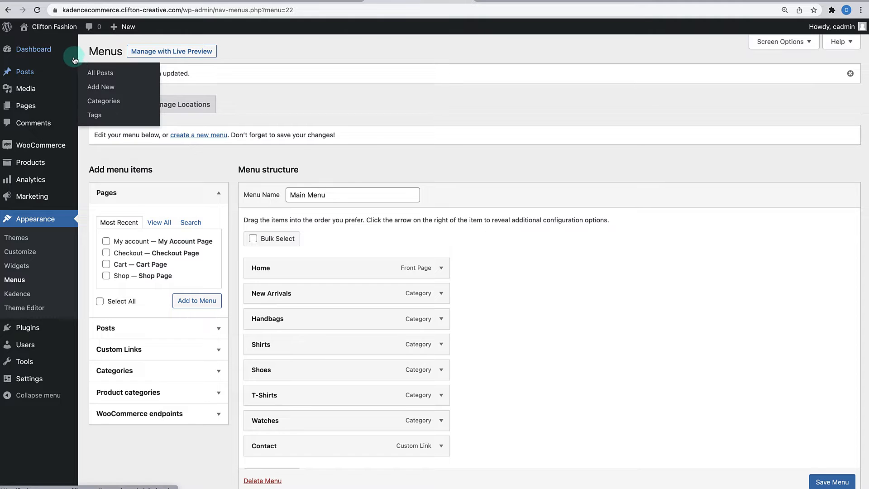
- Assign Main Menu to the Primary display location and save it
scroll(369, 276, "down", 5)
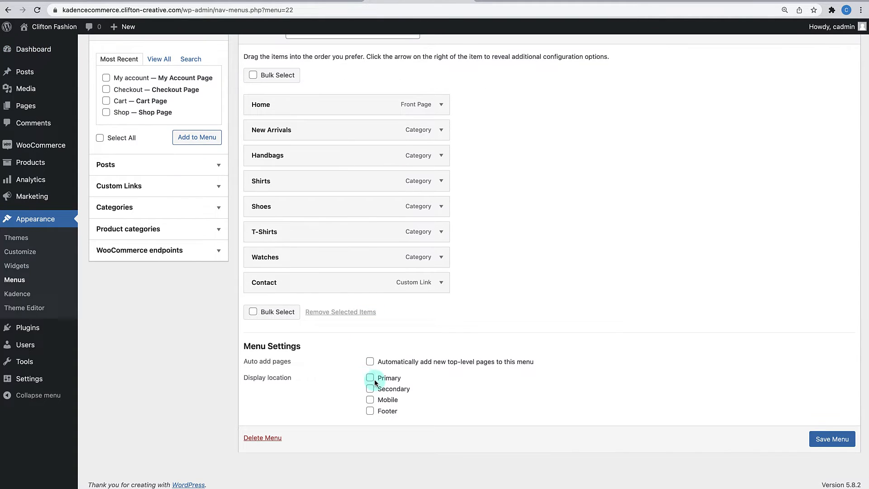
left_click(372, 380)
left_click(830, 440)
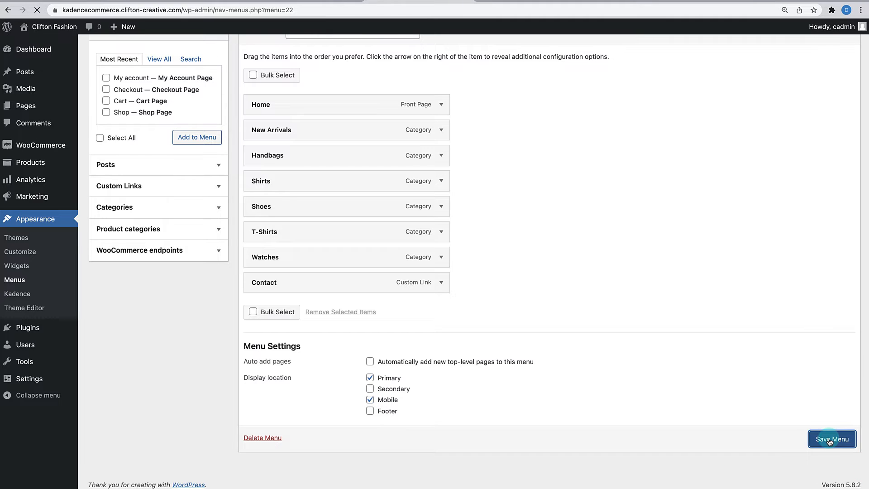
- View the live homepage's new header menu, then launch the Customizer from the admin bar
left_click(55, 27)
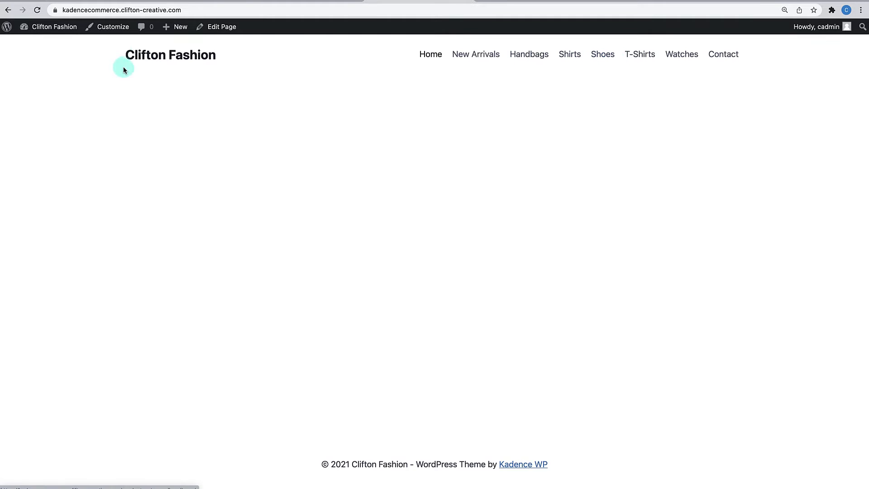
left_click(109, 27)
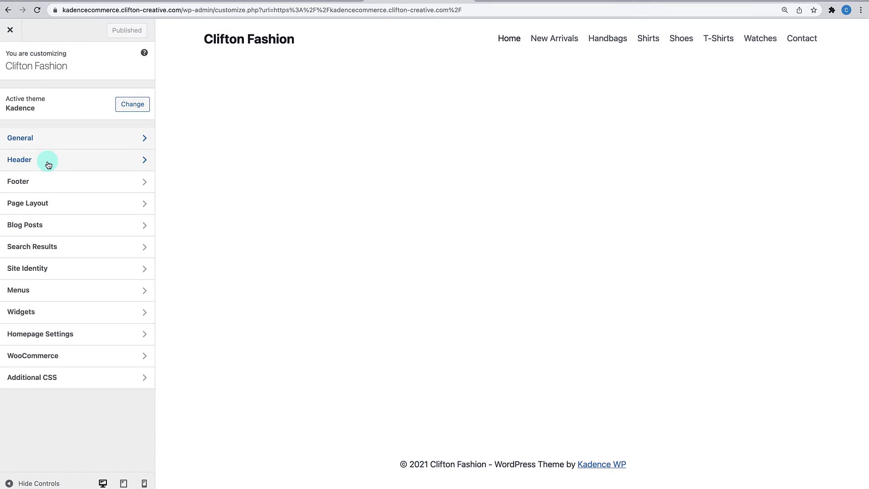
- Open the Header's Primary Navigation settings on its Design tab
left_click(49, 162)
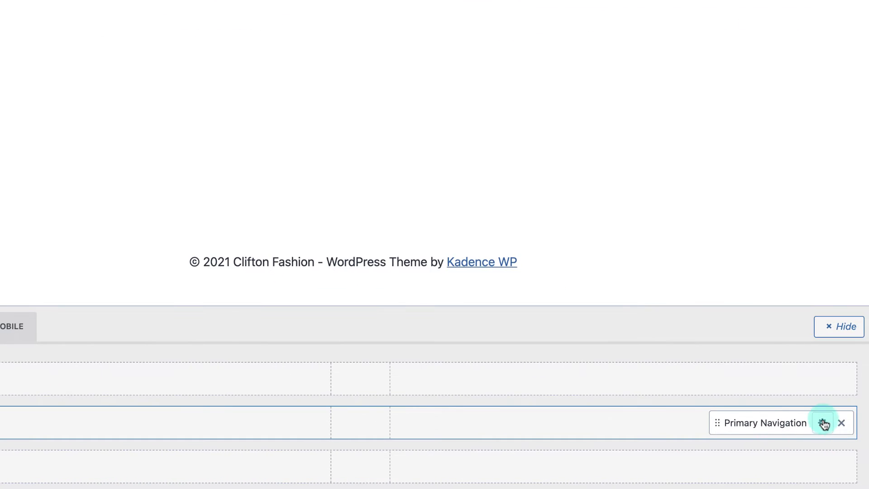
left_click(824, 423)
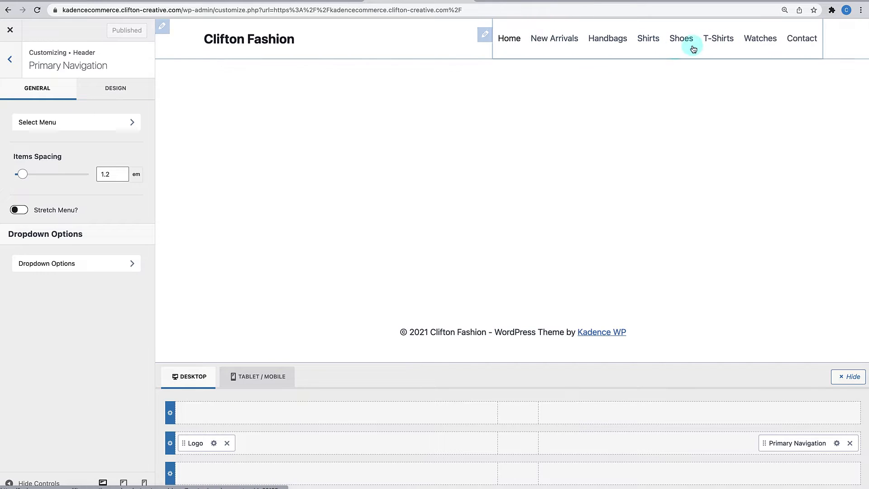
left_click(119, 89)
scroll(72, 212, "down", 1)
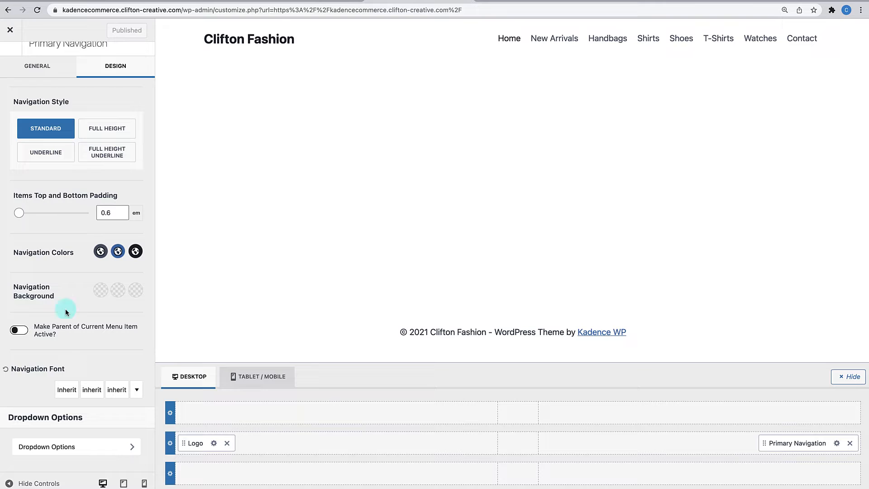
- Set the Navigation Font size to 14px and its transform to uppercase
left_click(65, 398)
left_click(151, 216)
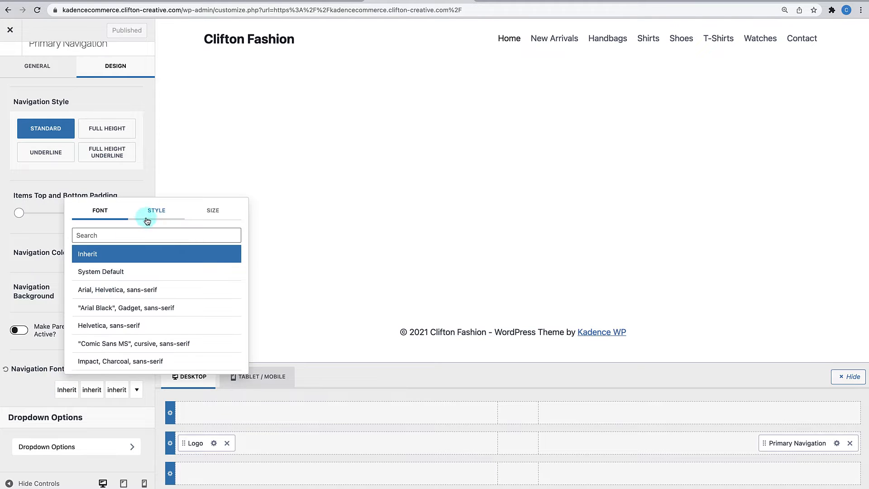
left_click(203, 216)
left_click(194, 250)
double_click(190, 251)
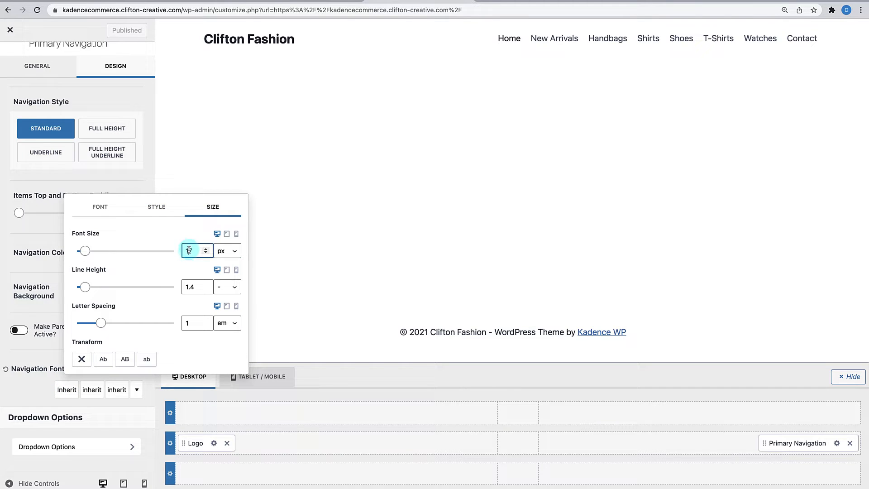
type("15")
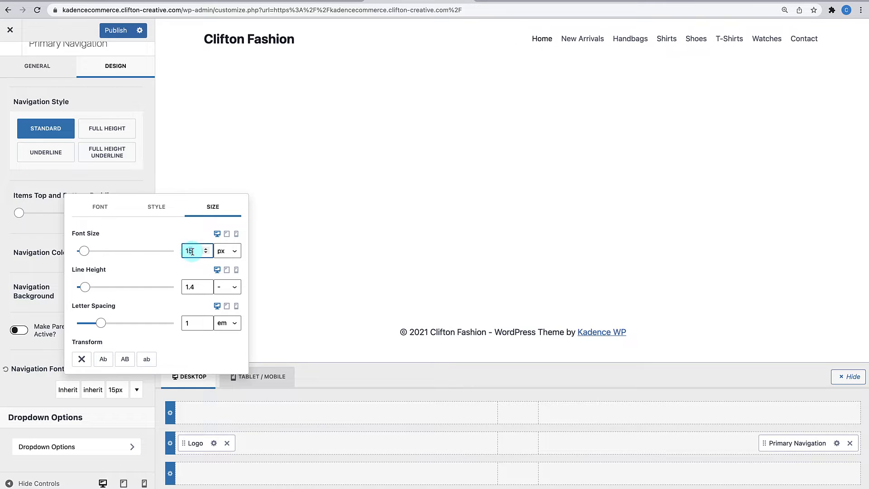
key("Down")
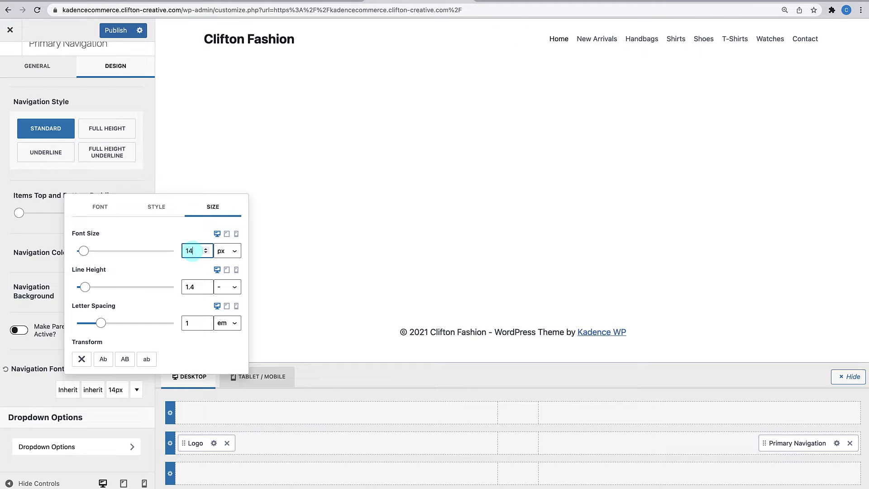
left_click(126, 362)
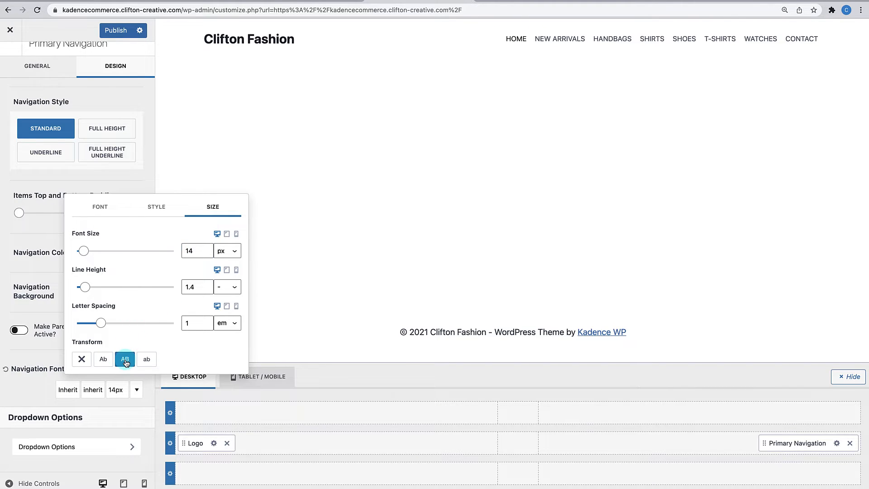
left_click(49, 234)
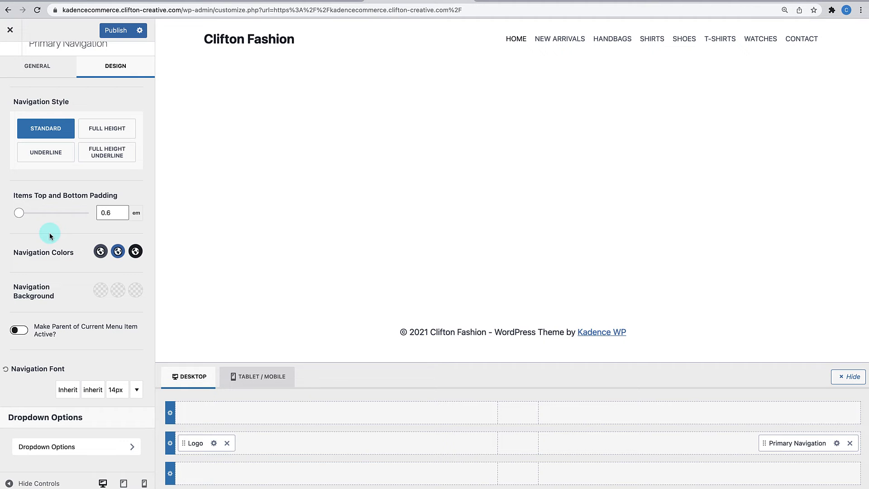
- Raise the navigation Items Spacing on the General tab to 2.25 em and publish
left_click(54, 66)
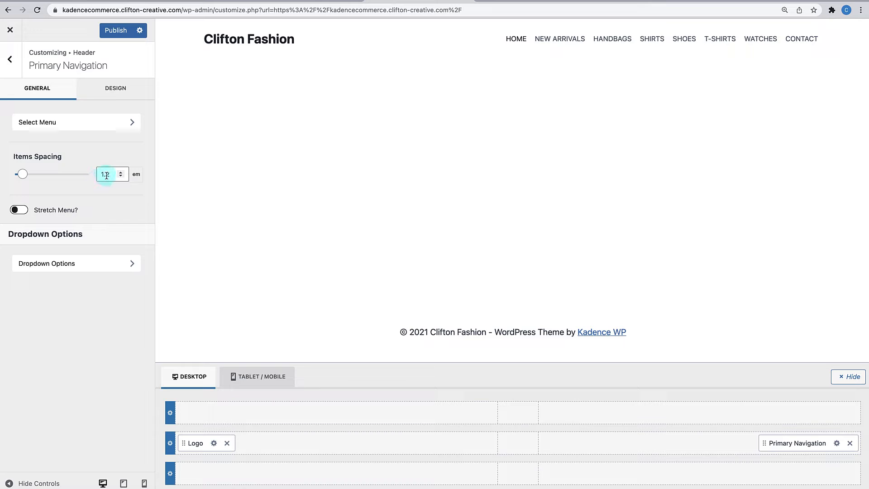
left_click(121, 174)
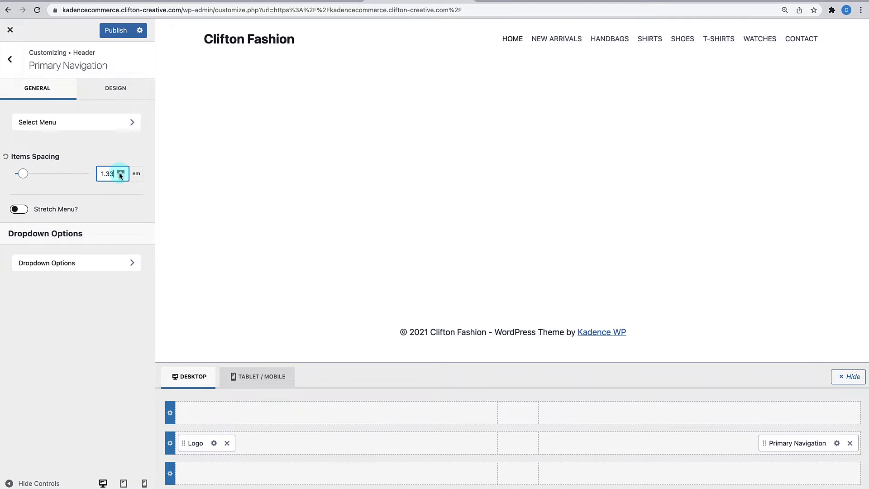
left_click_drag(121, 174, 121, 174)
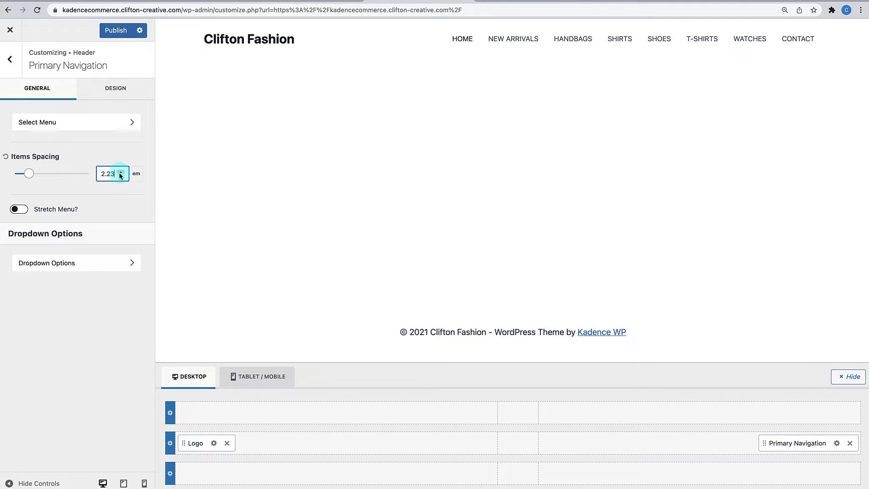
left_click(121, 172)
left_click(121, 172)
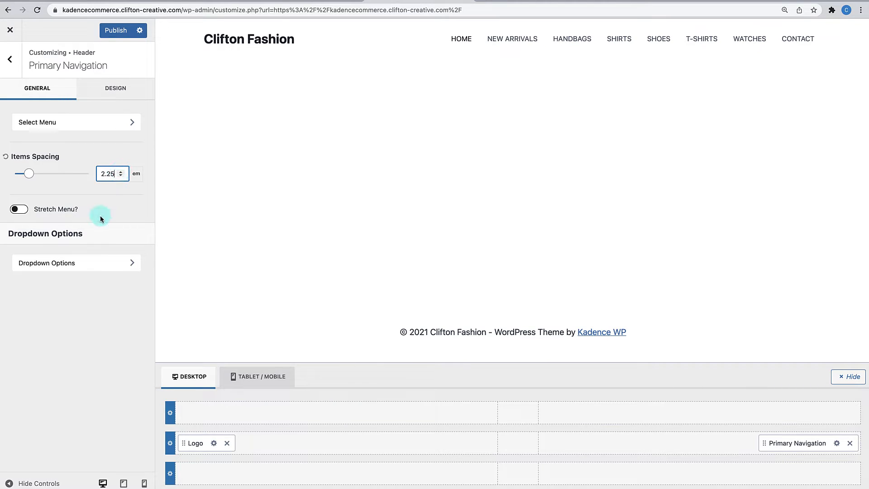
left_click(117, 32)
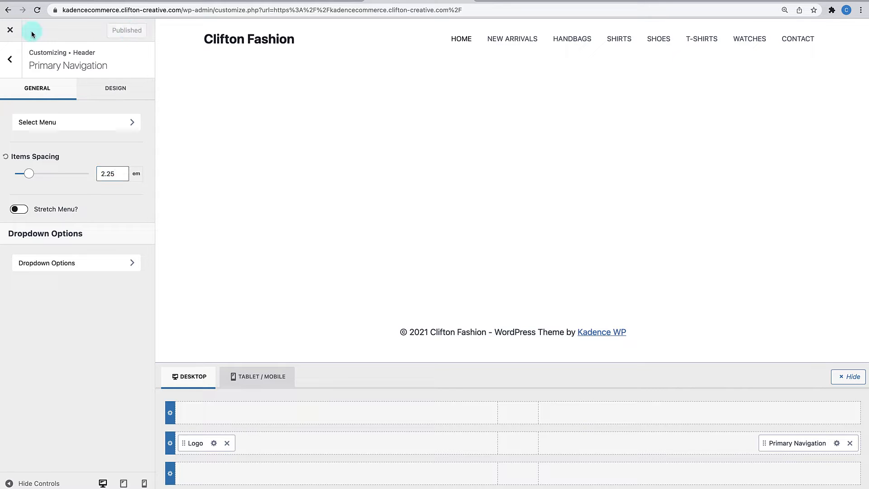
left_click(15, 31)
- Place the Cart in the main header row beside Primary Navigation and publish
left_click(9, 60)
left_click(9, 59)
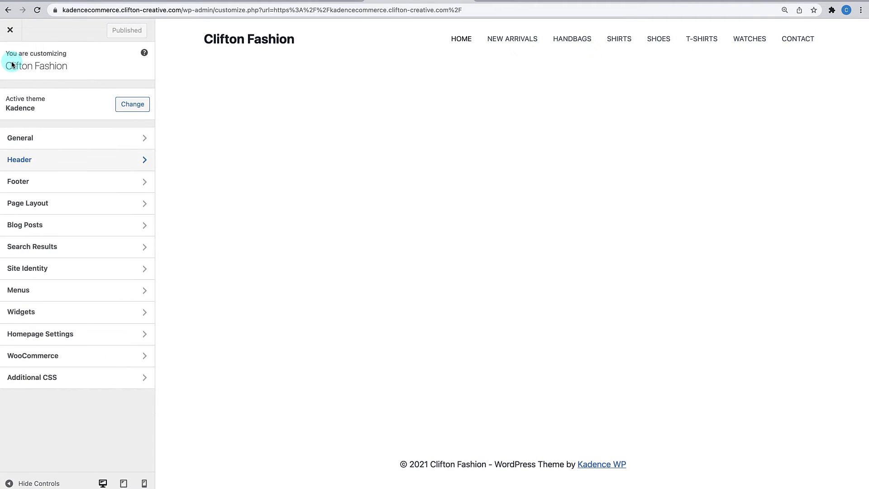
left_click(38, 163)
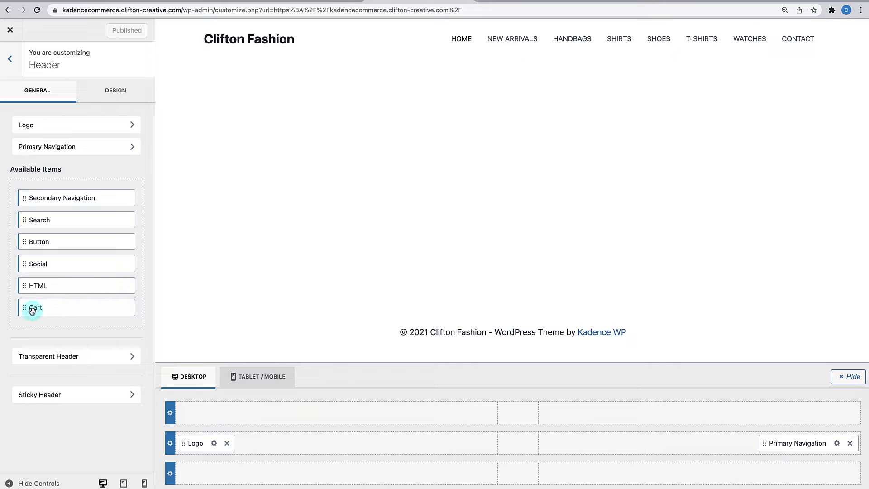
left_click_drag(25, 308, 738, 444)
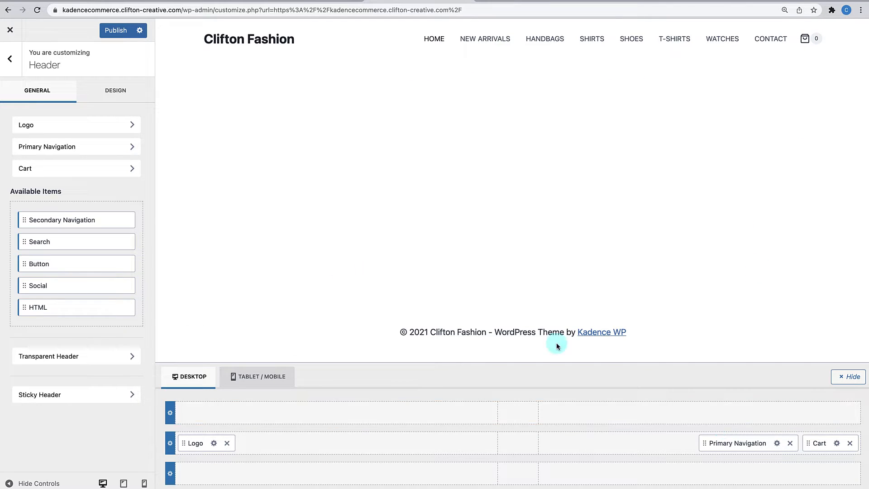
left_click(117, 29)
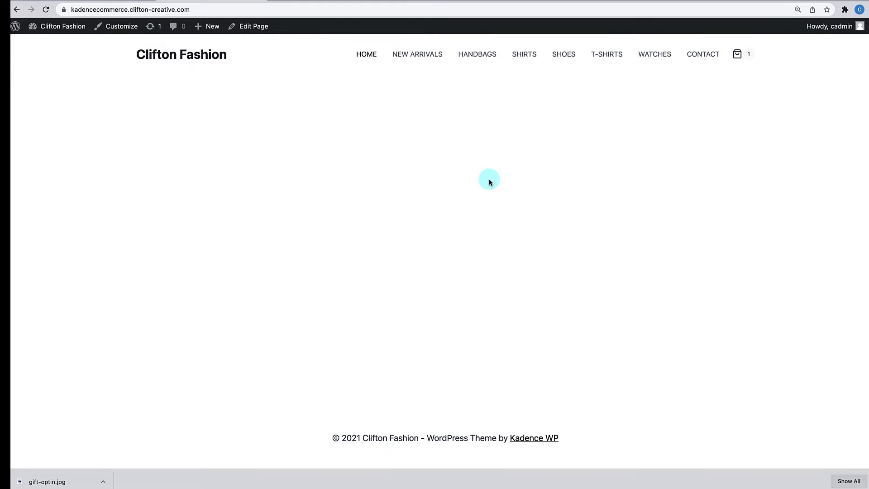
- Open the Home page in the block editor and type '/row' in its empty first paragraph
left_click(261, 28)
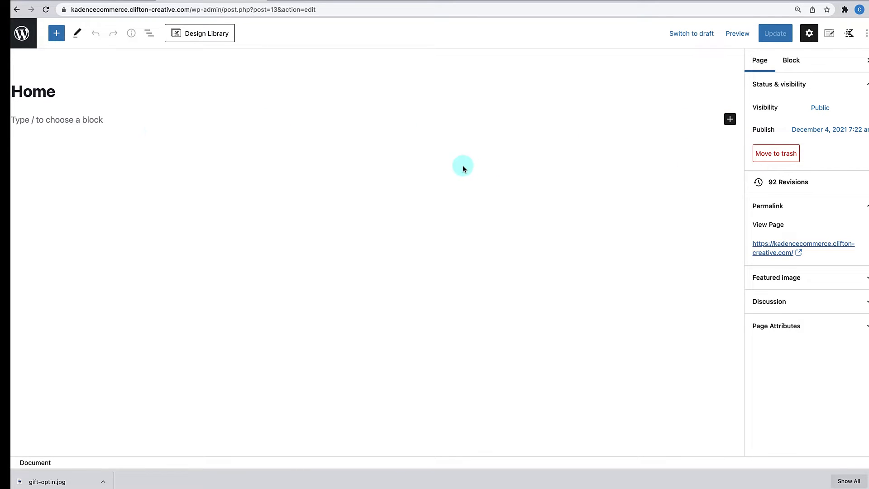
left_click(100, 119)
type("/row")
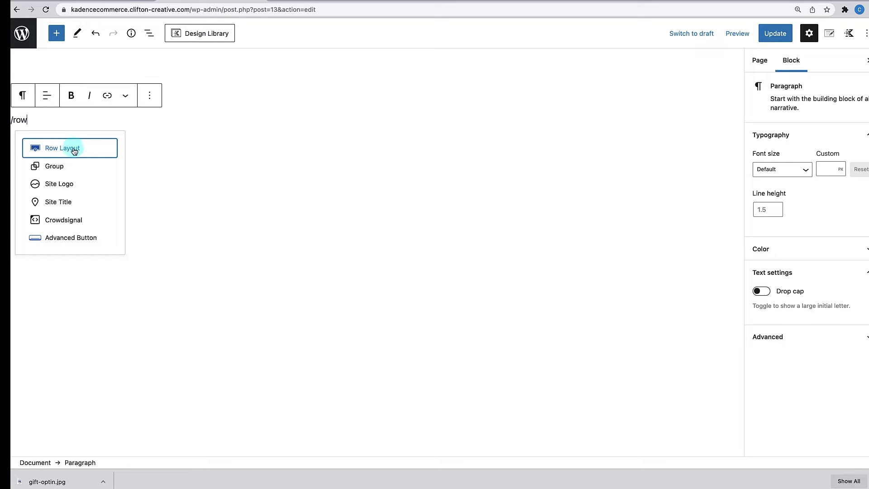
left_click(63, 40)
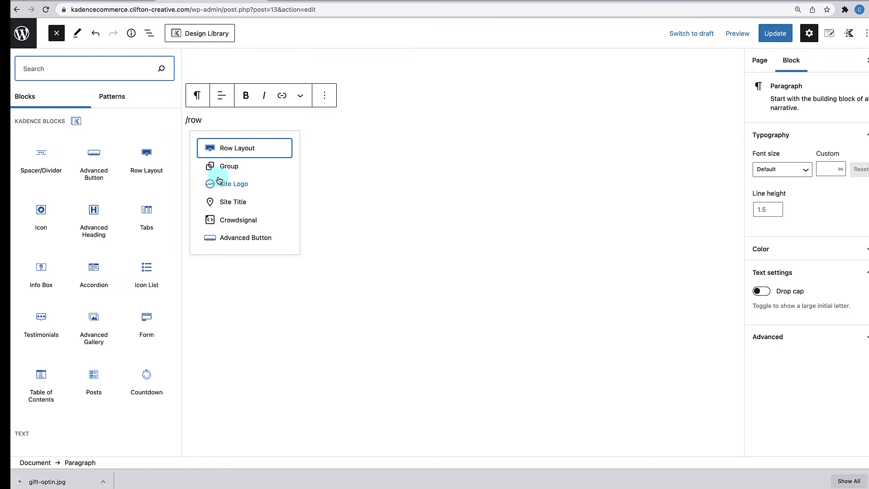
left_click(61, 34)
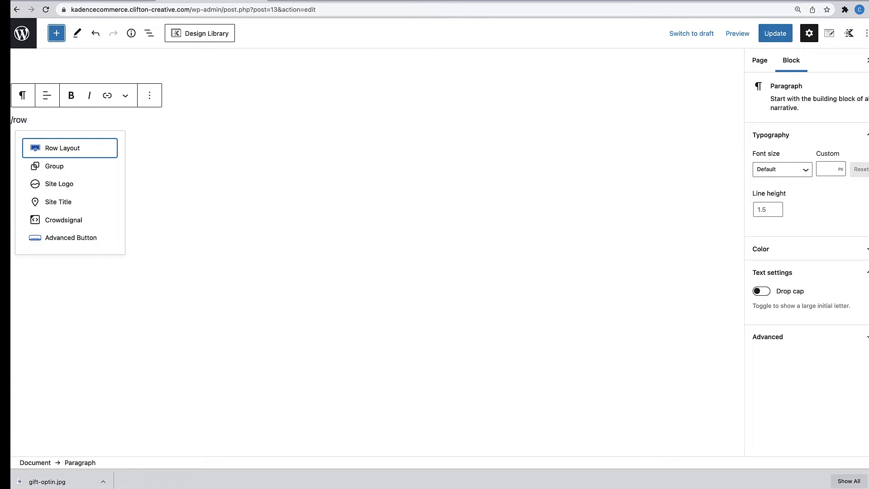
- Add a one-column Row Layout and nest a two-equal-columns 50/50 Row Layout inside it
left_click(65, 151)
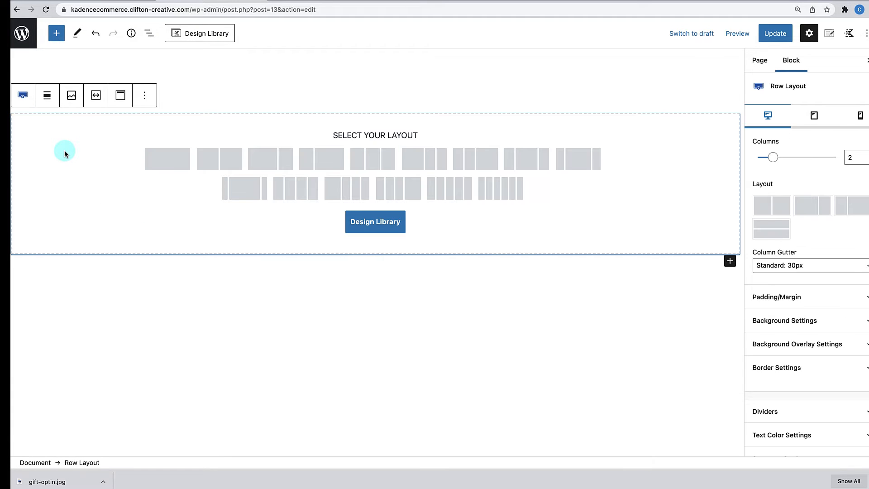
left_click(177, 157)
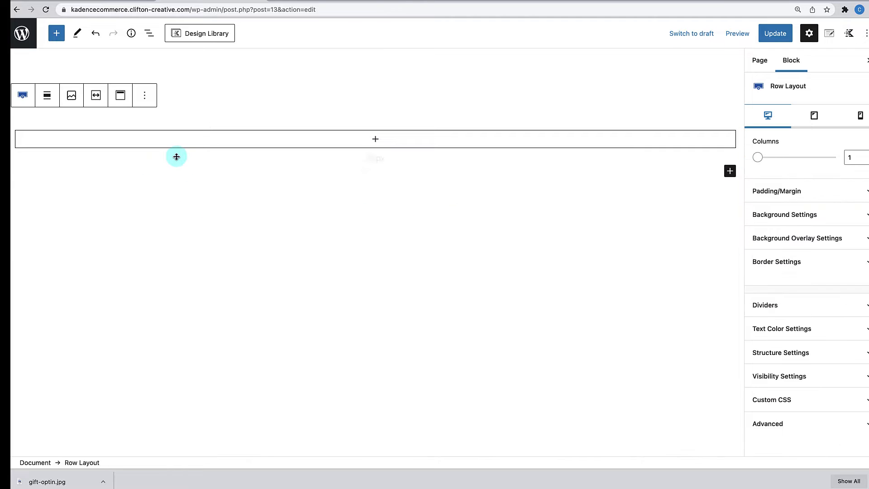
left_click(375, 142)
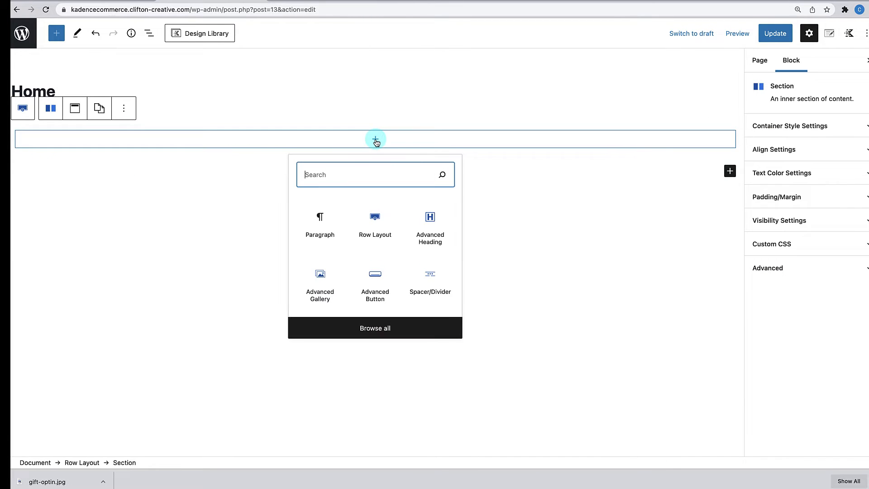
left_click(380, 224)
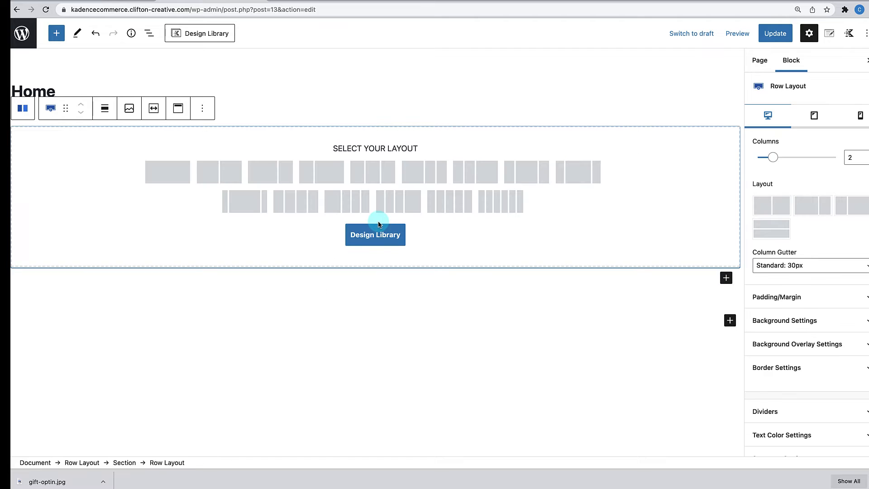
left_click(218, 180)
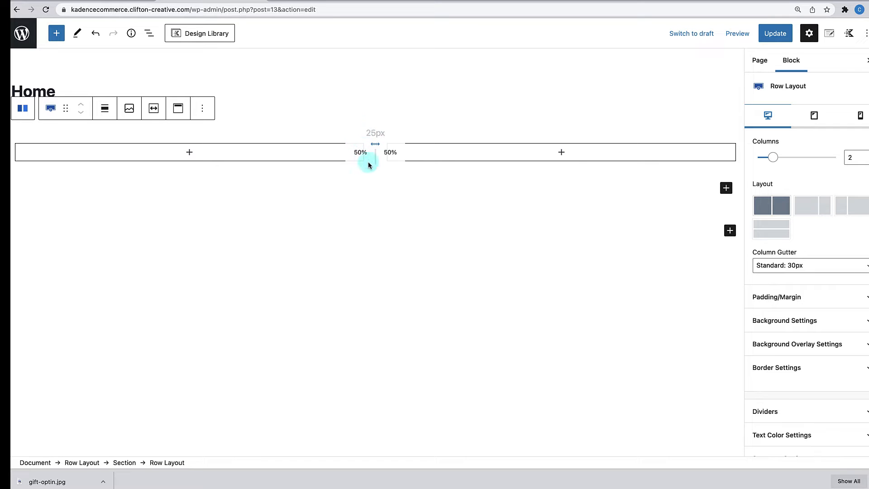
- Select the outer row and check the nested block structure in List View
left_click(383, 118)
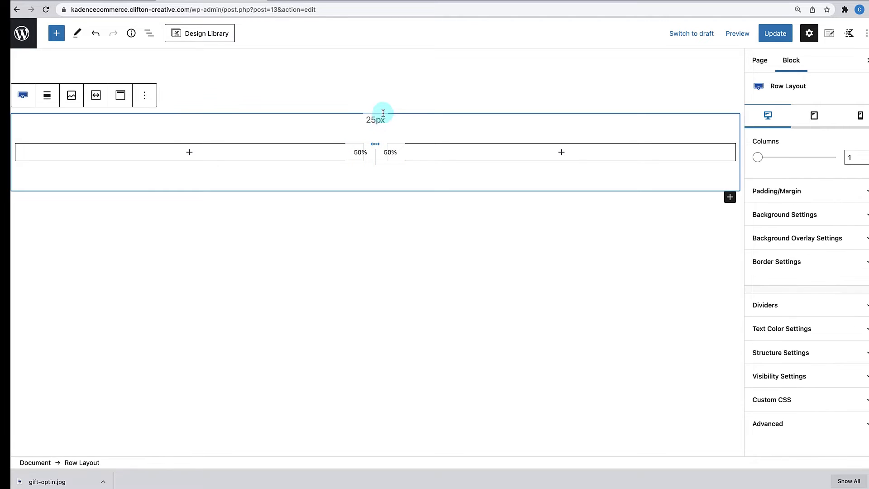
left_click(381, 101)
left_click(380, 114)
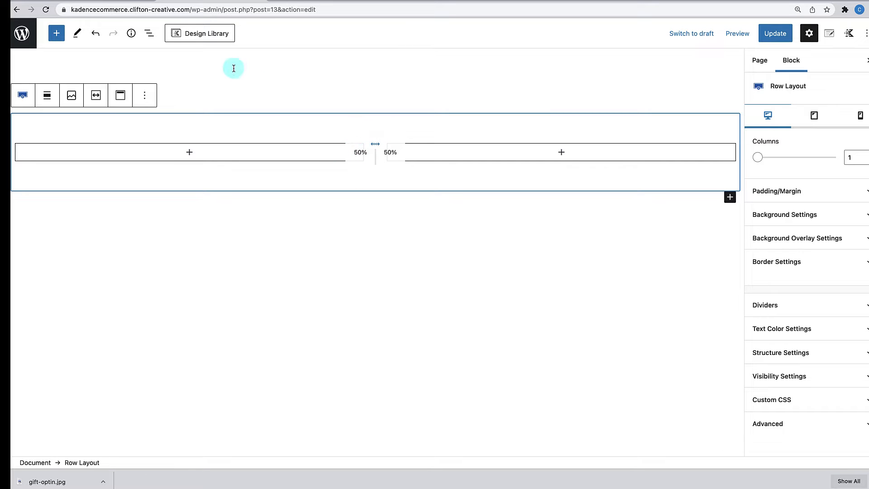
left_click(151, 36)
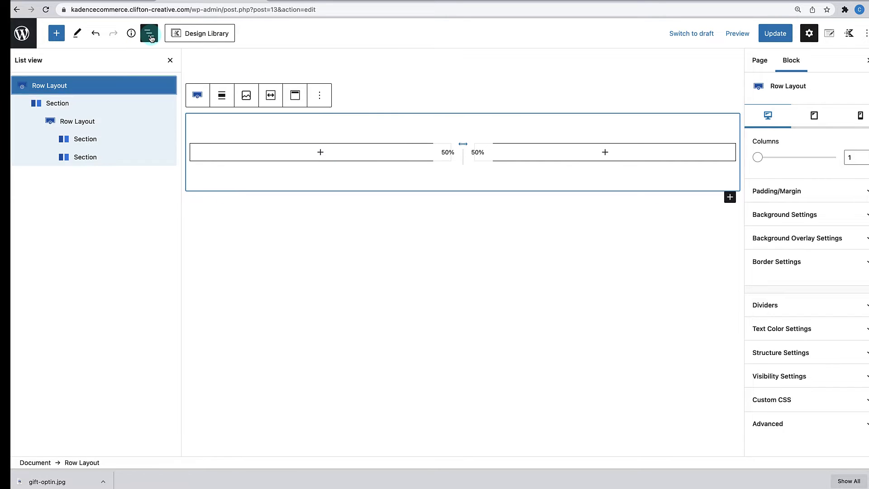
left_click(62, 89)
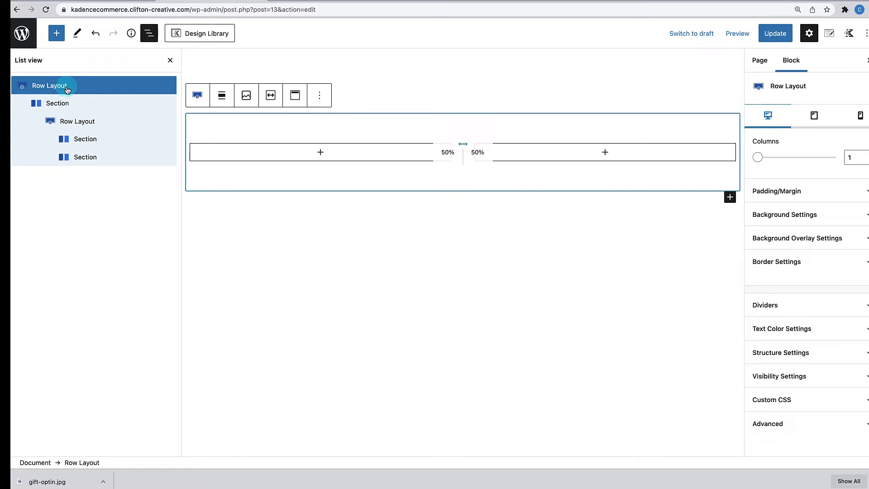
left_click(170, 60)
left_click(366, 144)
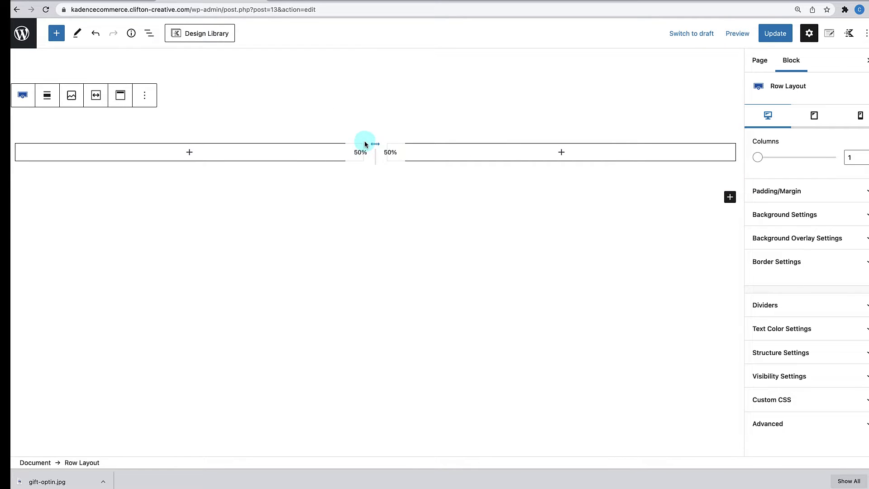
- Turn on 'Content Max Width Inherit from Theme?' in the outer row's Structure Settings
left_click(816, 349)
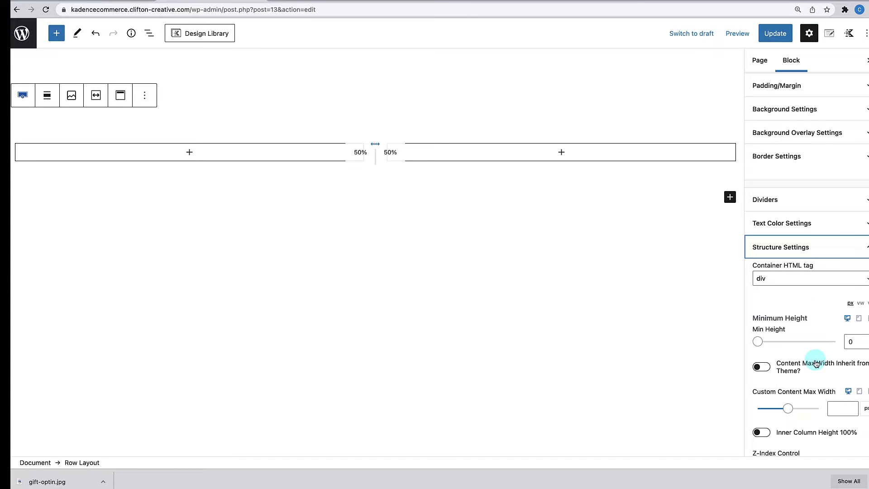
scroll(816, 364, "down", 1)
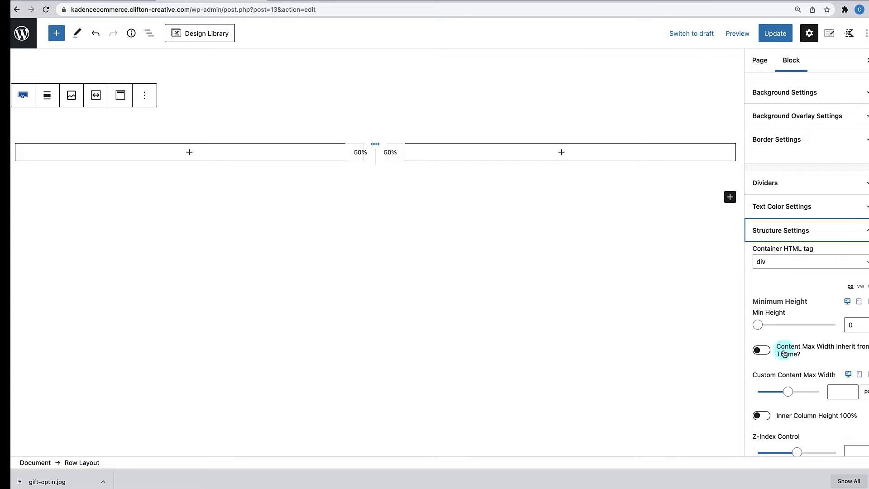
left_click(767, 350)
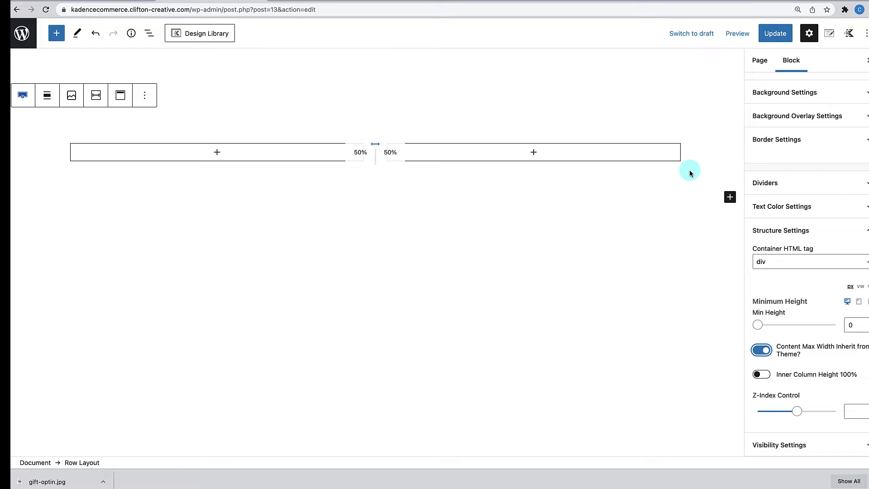
scroll(806, 355, "up", 5)
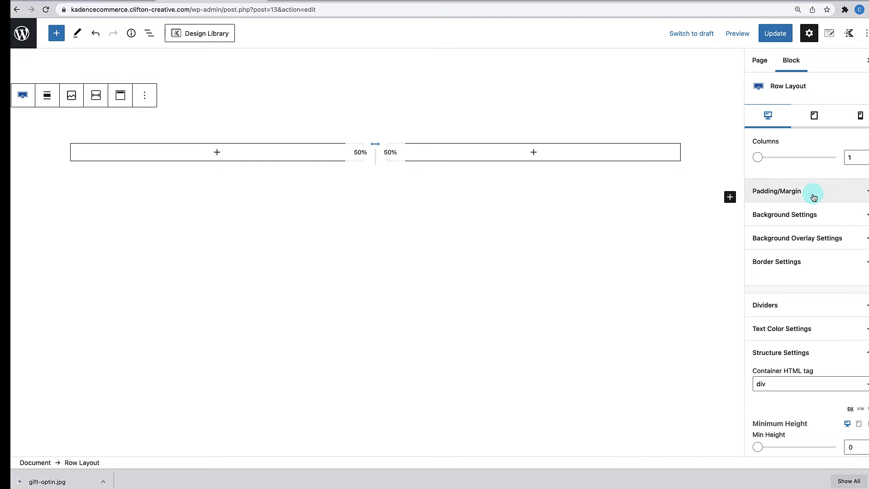
- Set e-com-solid.jpg from the Media Library as the outer row's background image
left_click(821, 216)
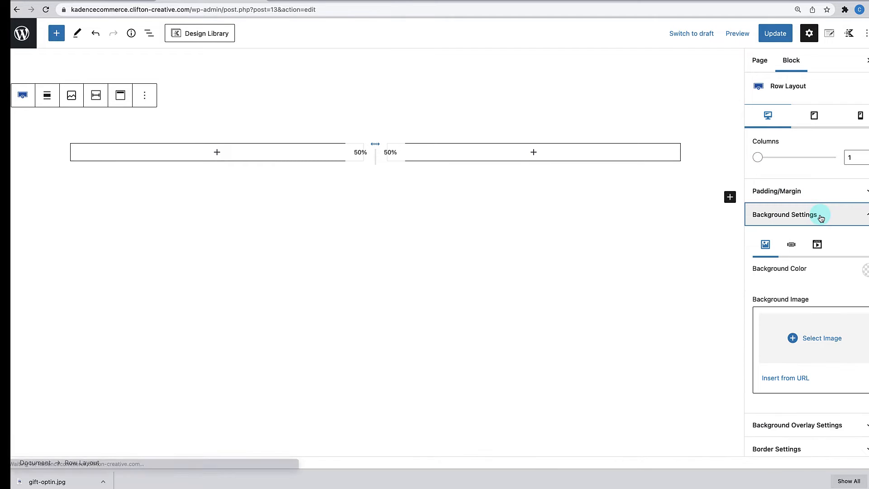
left_click(829, 326)
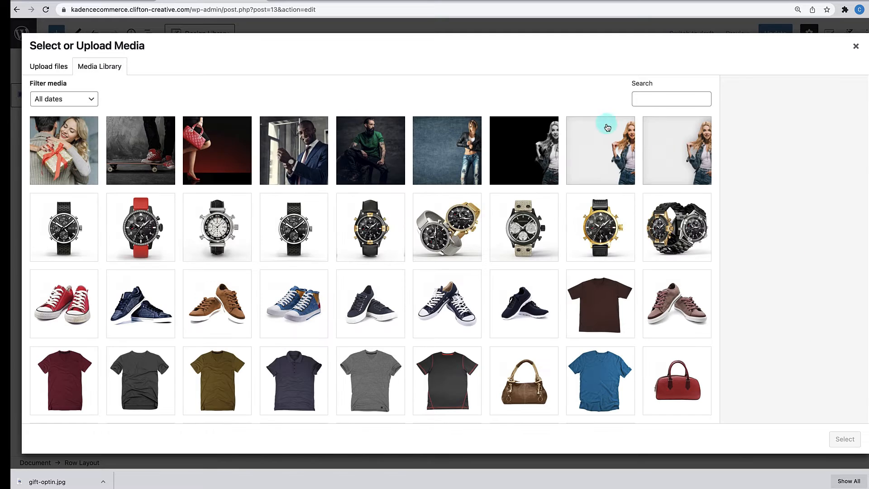
left_click(516, 161)
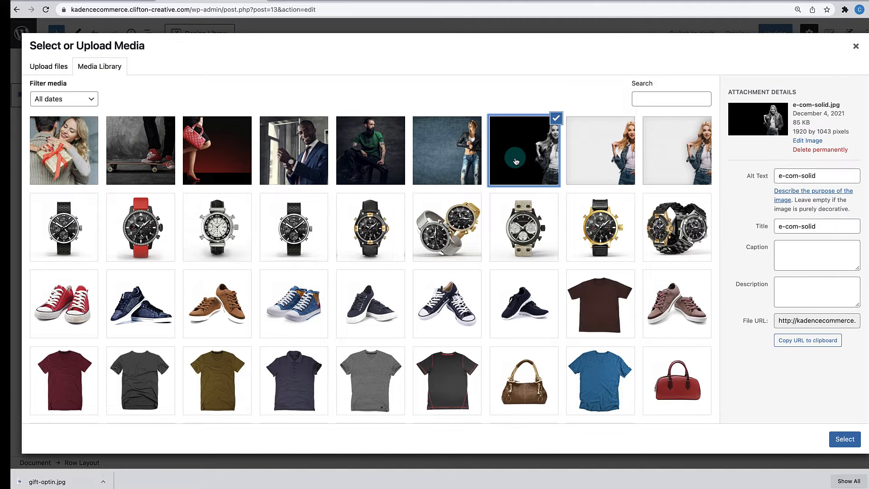
left_click_drag(828, 177, 752, 180)
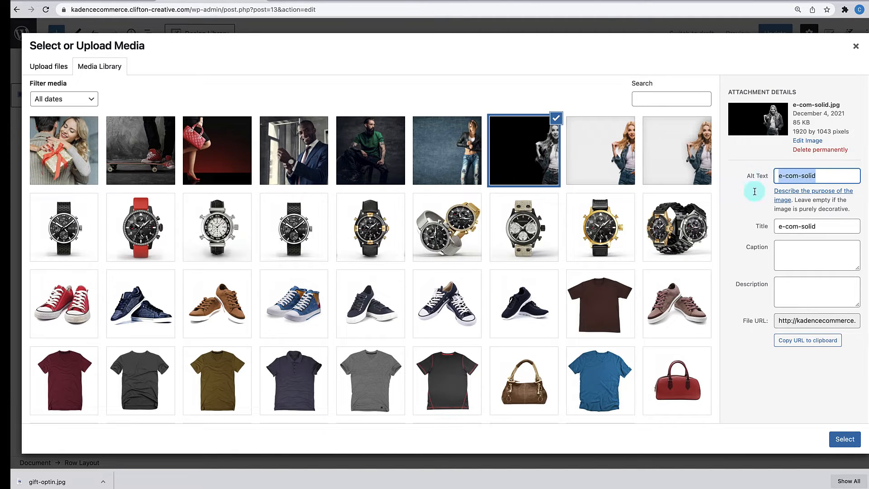
left_click(850, 443)
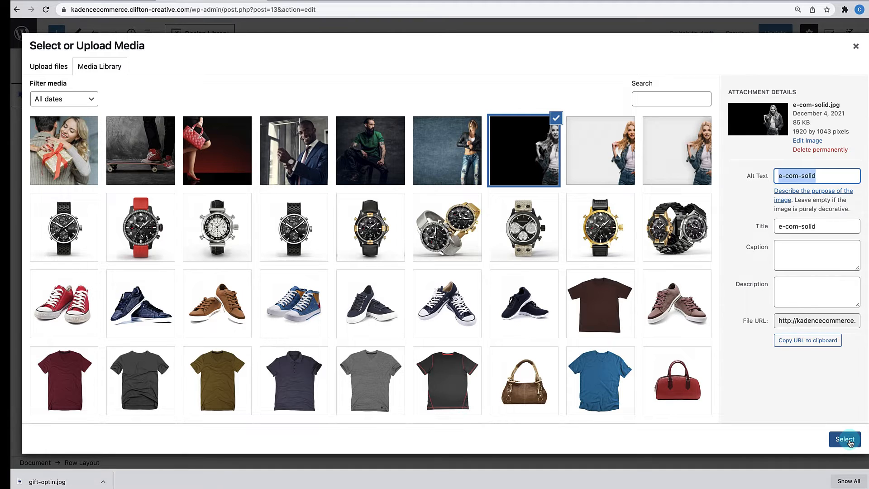
left_click(845, 440)
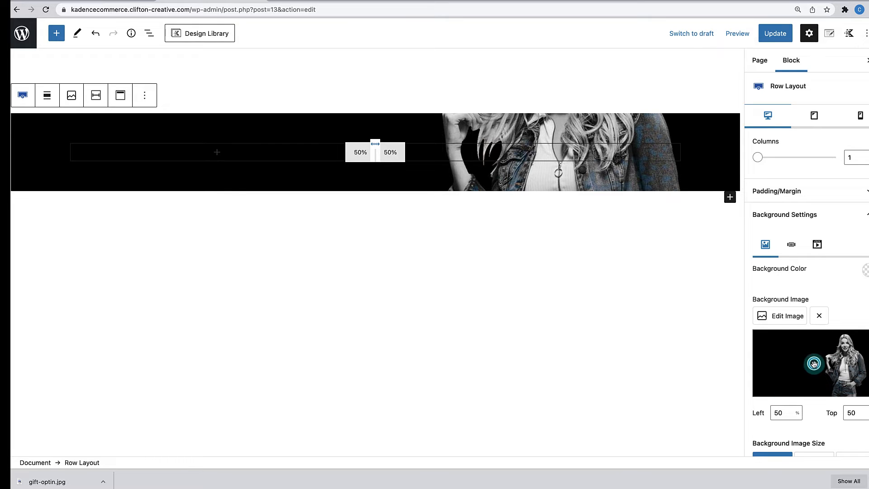
- Position the background photo at left 50%, top 0, and enter 800 as the row's minimum height
left_click_drag(814, 365, 814, 328)
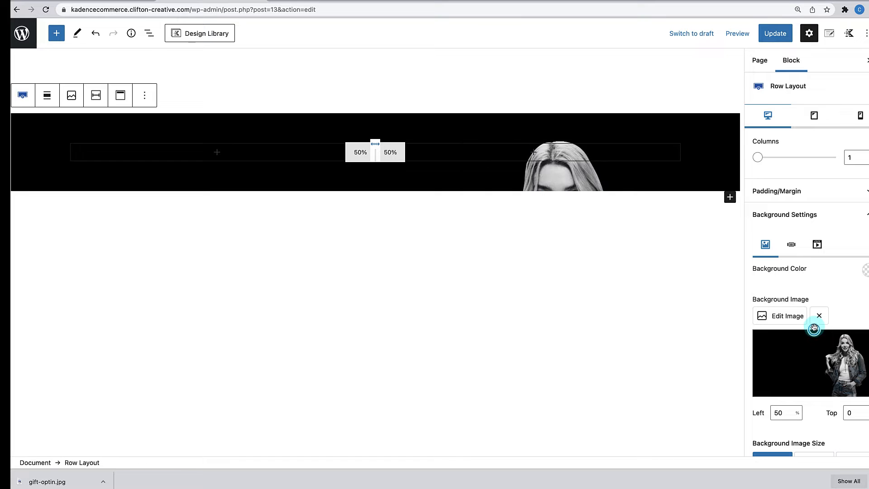
left_click(852, 415)
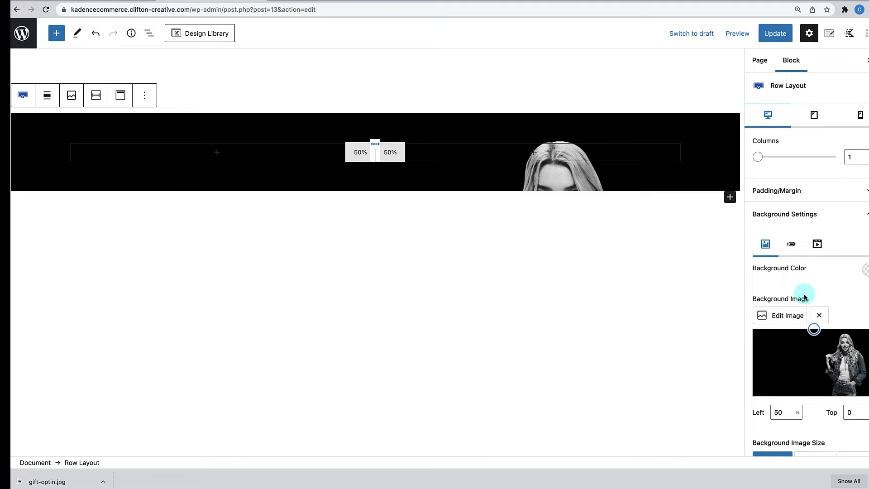
scroll(804, 294, "down", 4)
scroll(804, 294, "down", 4)
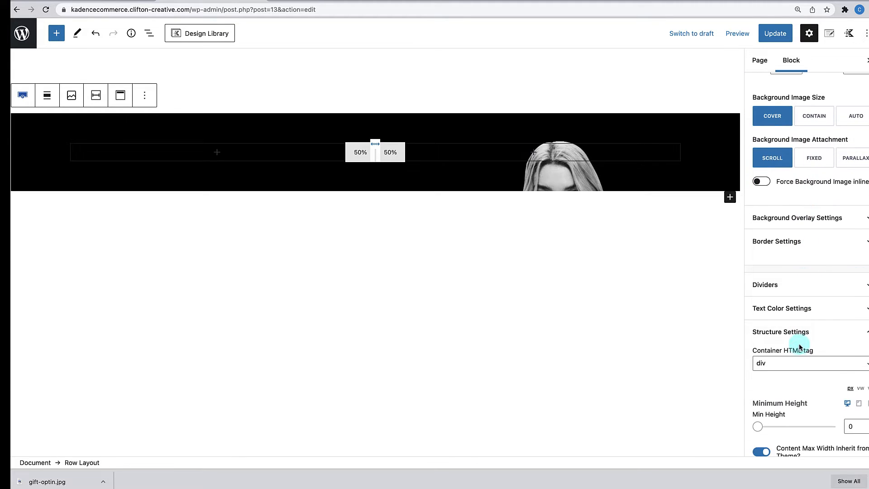
scroll(800, 347, "down", 1)
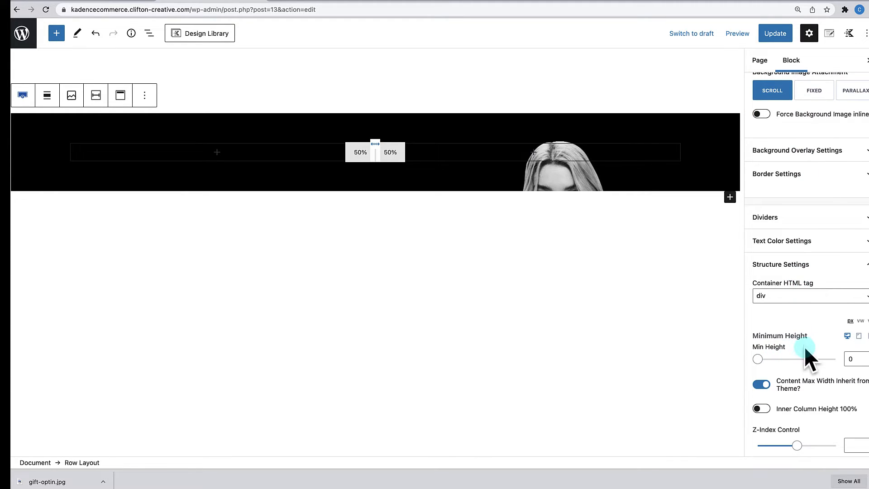
double_click(853, 360)
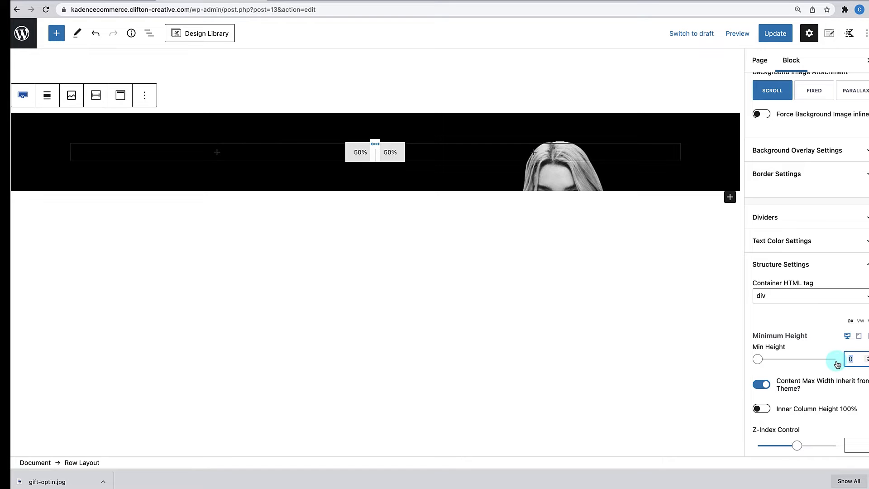
type("800")
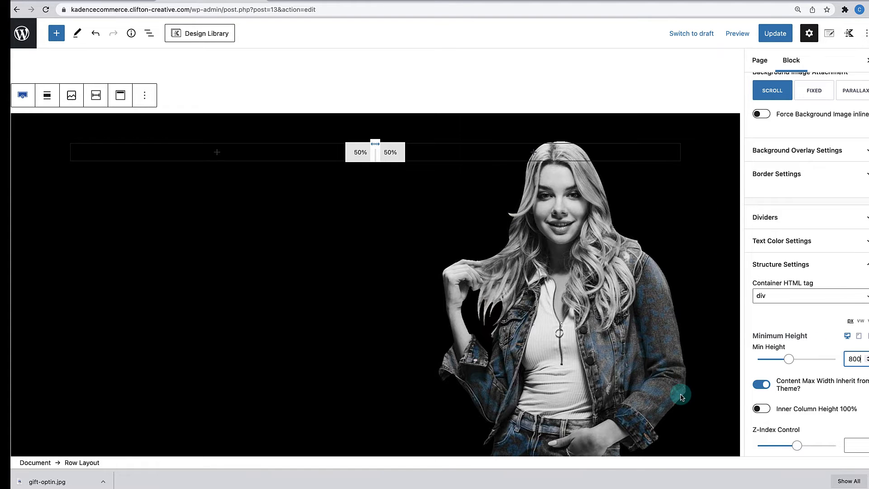
- Centre the hero row's two columns vertically with Align Middle
scroll(682, 397, "down", 1)
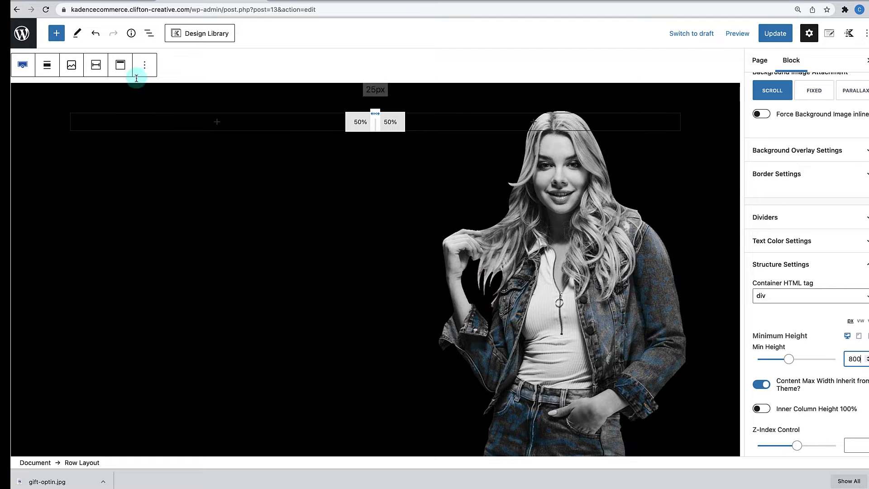
left_click(121, 68)
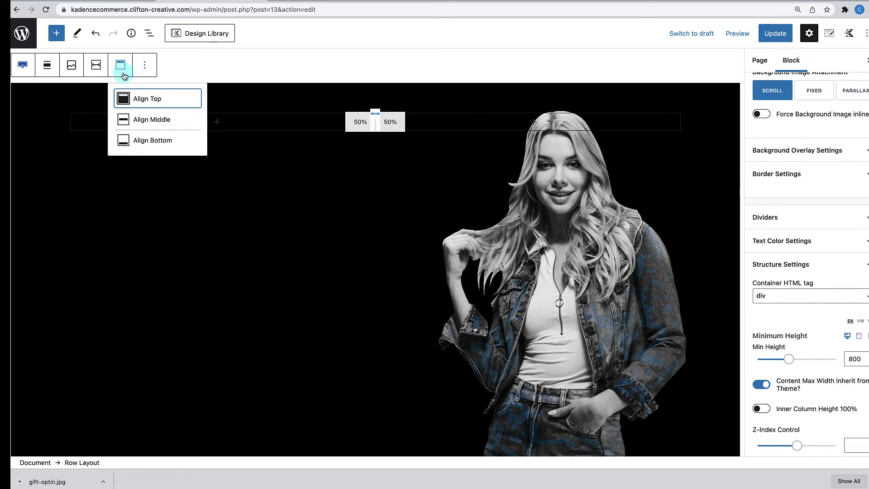
left_click(121, 120)
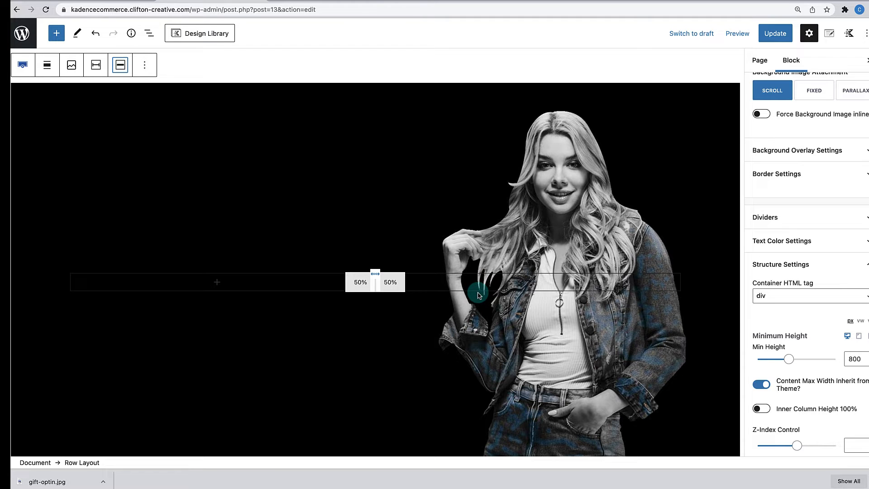
scroll(551, 302, "down", 2)
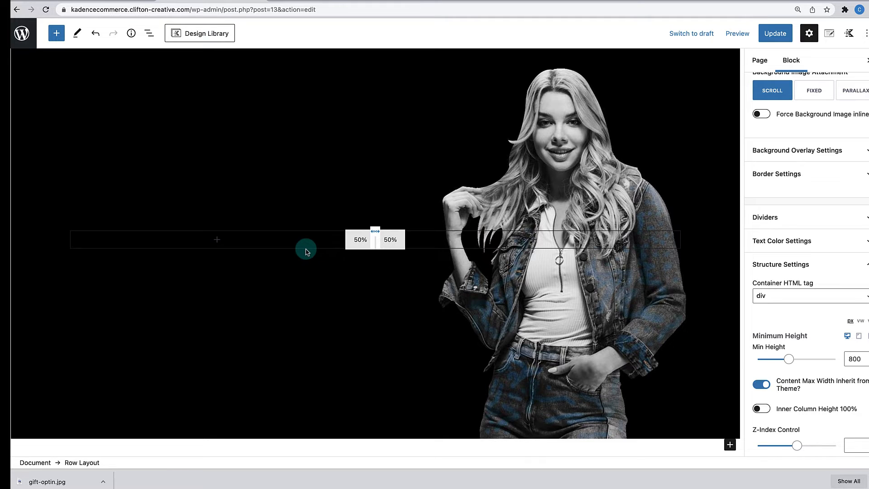
- Add an Advanced Heading 'Spring Sale' to the left column with bright blue text
left_click(218, 241)
left_click(267, 337)
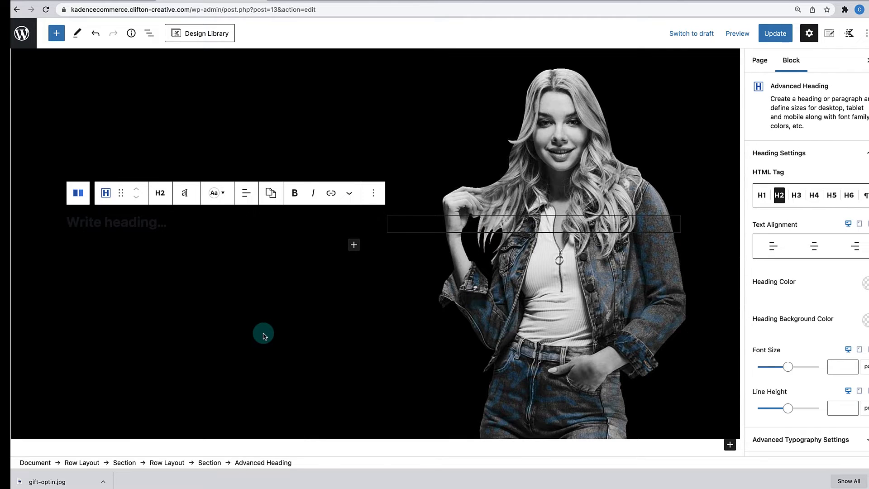
type("S")
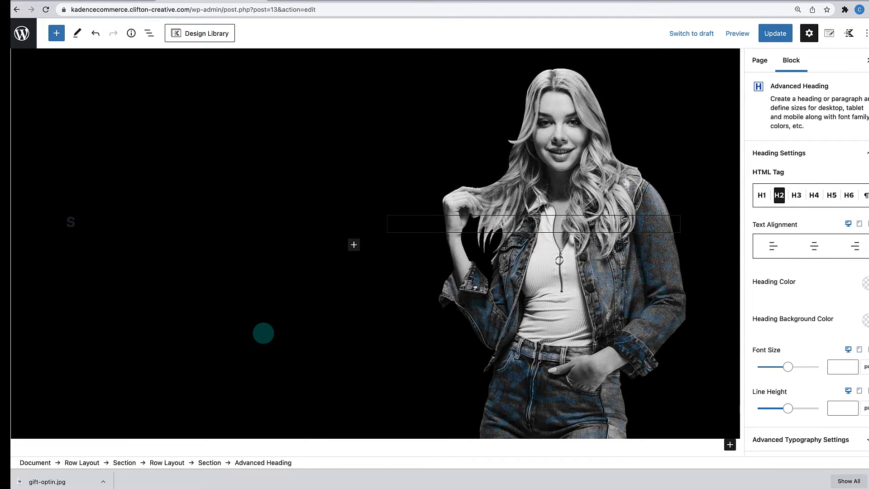
type("pring Sale")
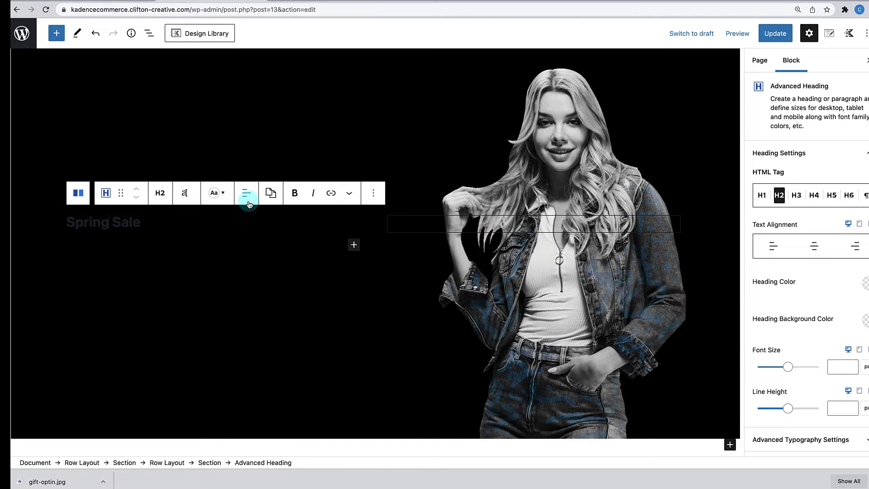
left_click(213, 197)
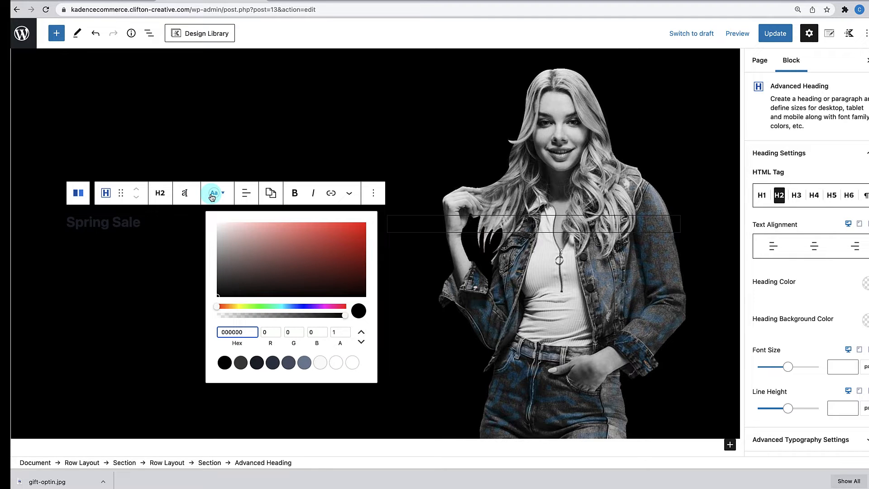
left_click(291, 308)
mouse_move(325, 262)
left_mouse_down()
mouse_move(339, 240)
mouse_move(361, 230)
left_mouse_up()
left_click(356, 225)
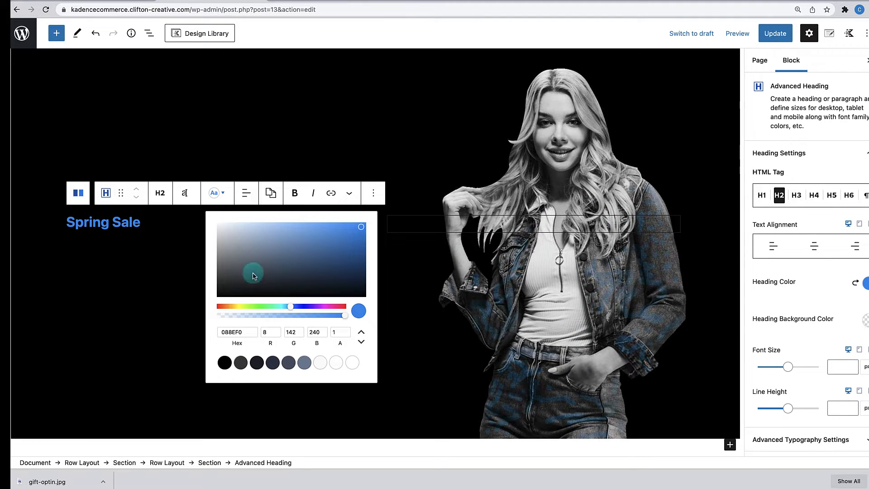
- Make the heading uppercase with a 22px font size and 22px line height
left_click(190, 195)
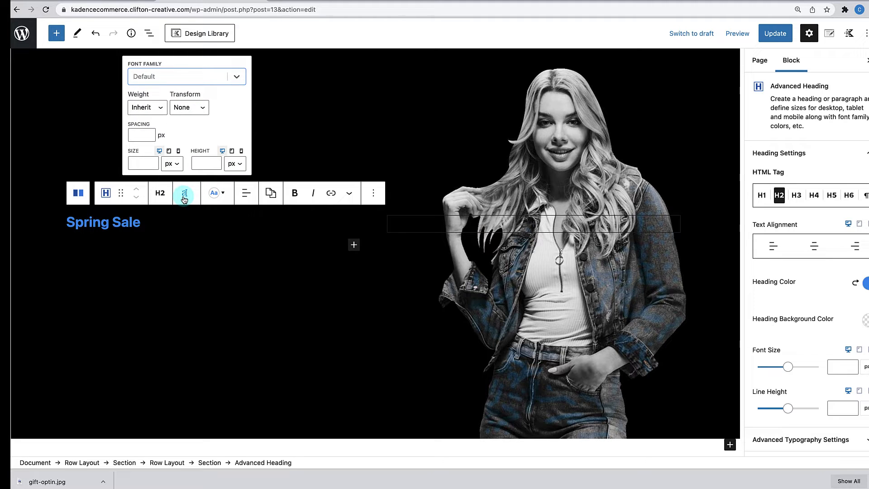
left_click(188, 108)
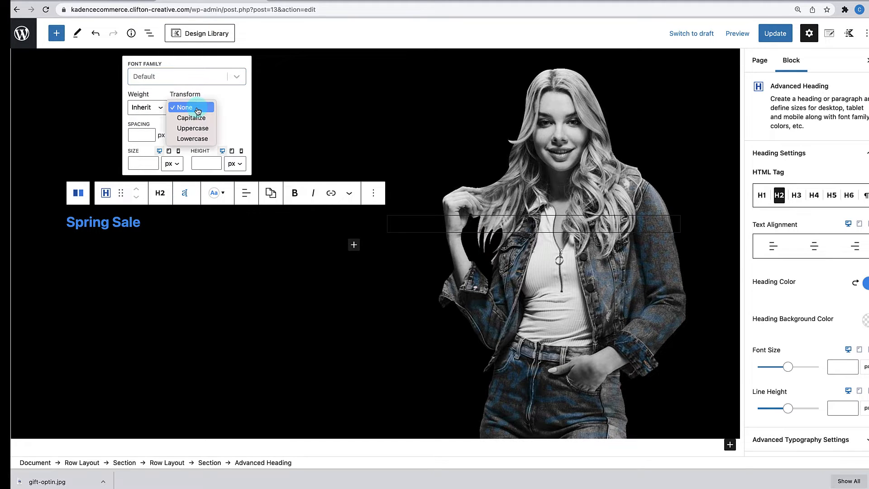
left_click(198, 128)
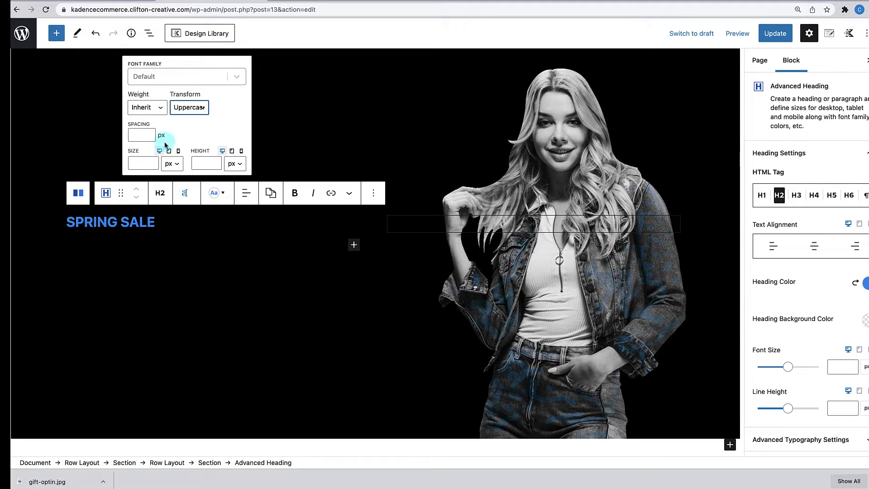
left_click(136, 163)
type("22")
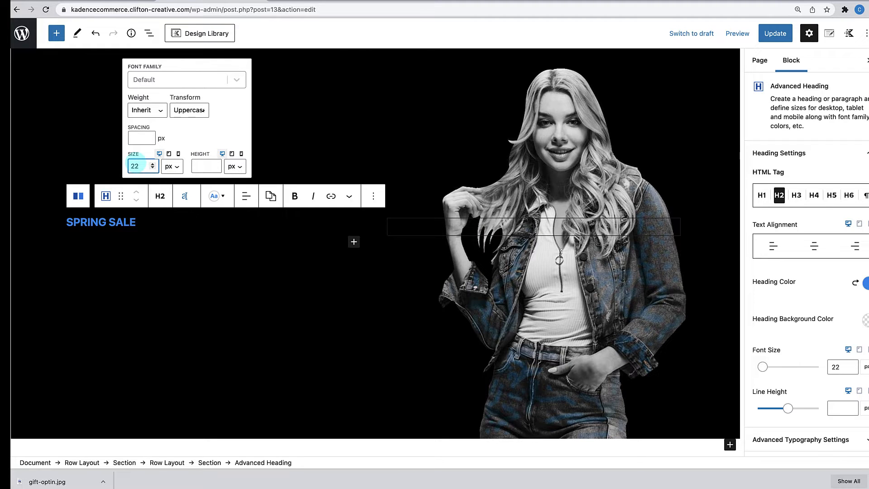
left_click(202, 168)
type("2")
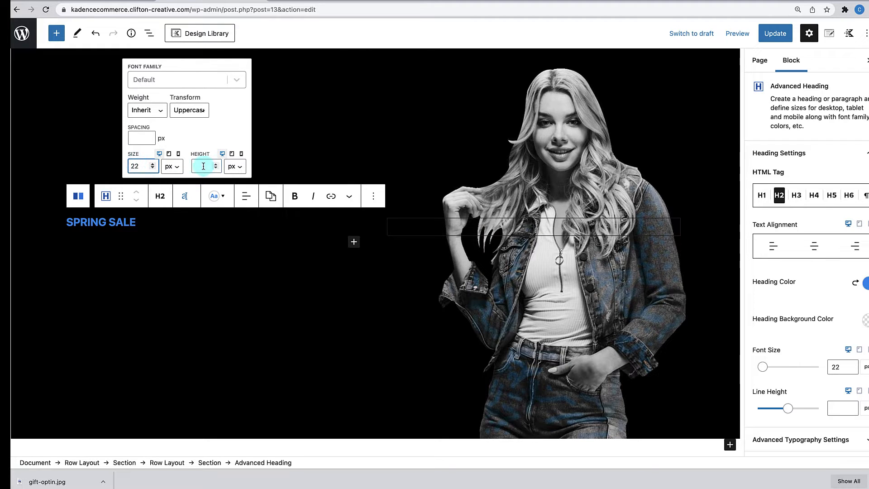
type("2")
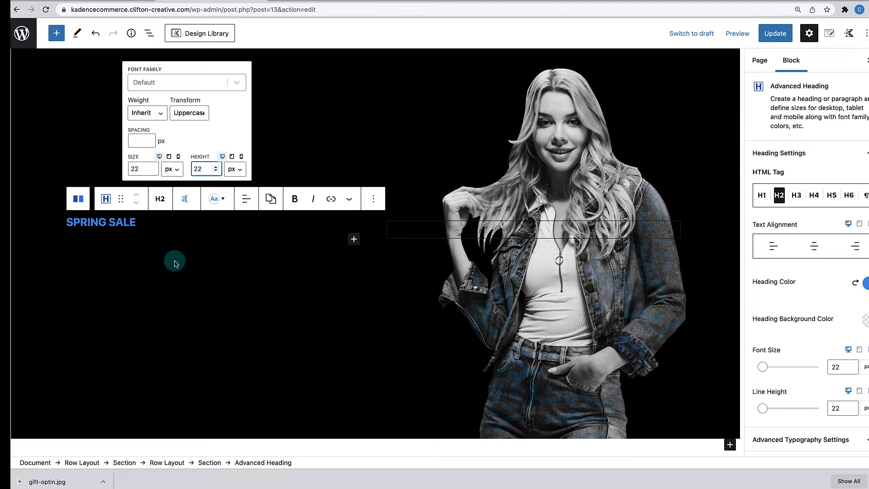
left_click(354, 239)
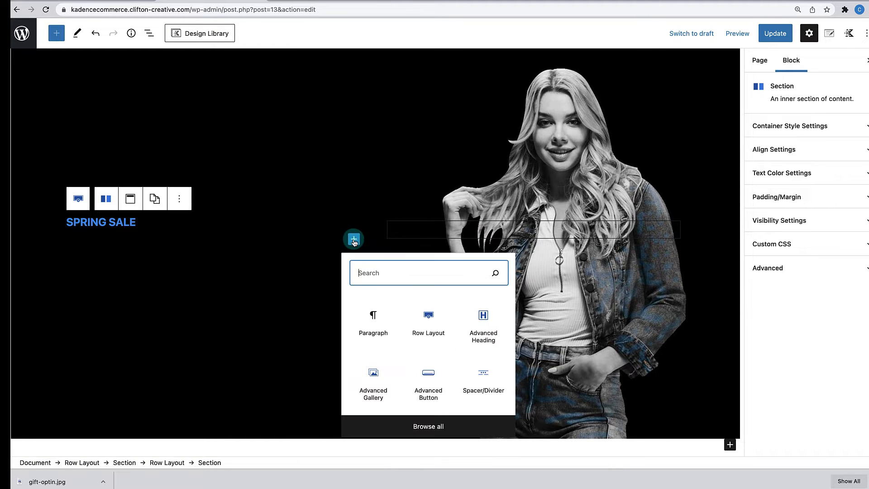
- Insert an Advanced Heading reading '75% OFF' with white FFFFFF text
left_click(479, 341)
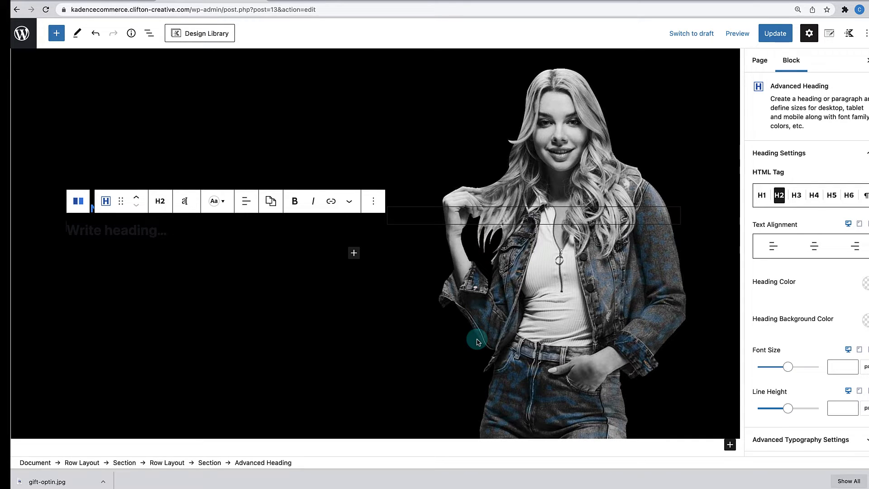
type("7")
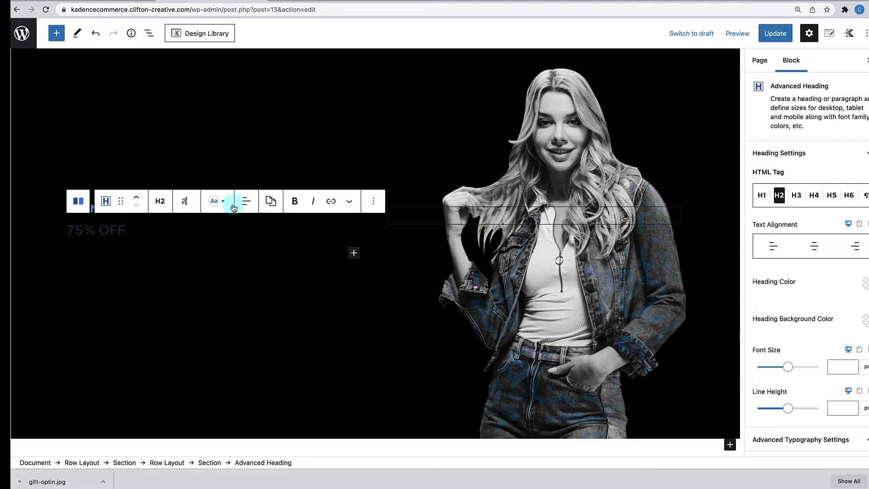
left_click(217, 201)
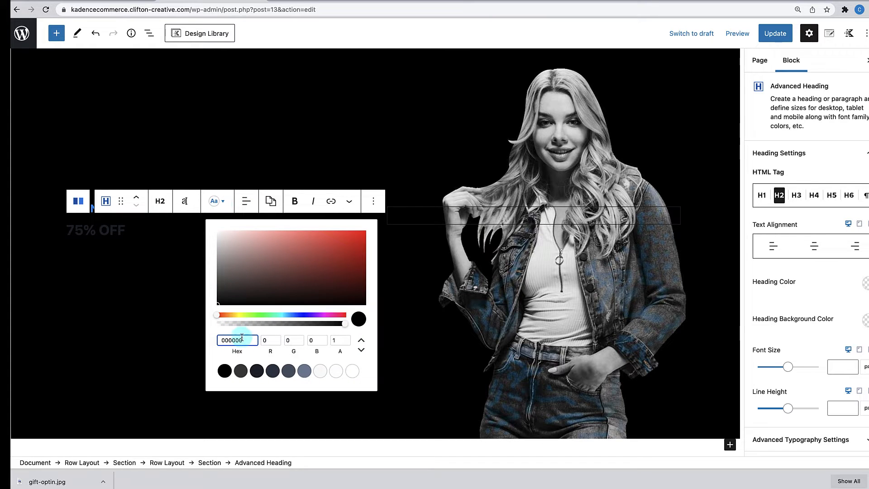
left_click_drag(247, 340, 192, 344)
type("F")
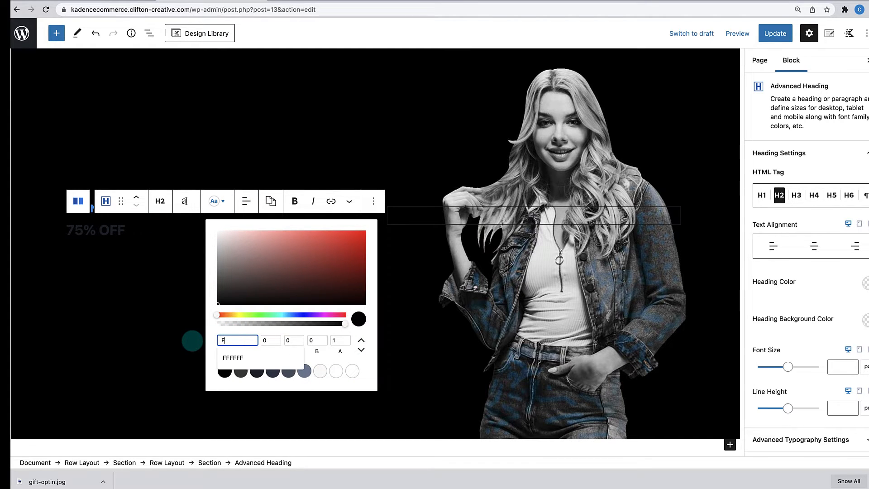
type("FFFFF")
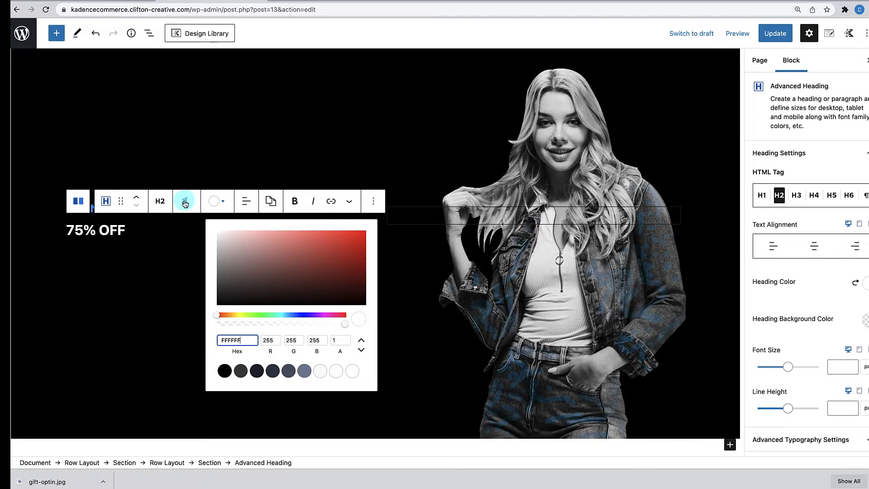
left_click(185, 204)
- Set the 75% OFF heading to System Default font, Ultra-Bold 900, size 95
left_click(185, 204)
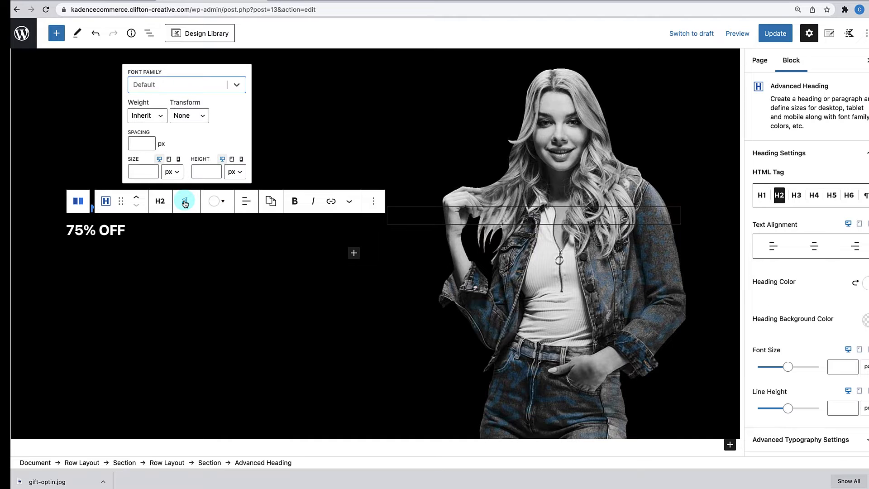
left_click(234, 85)
left_click(170, 124)
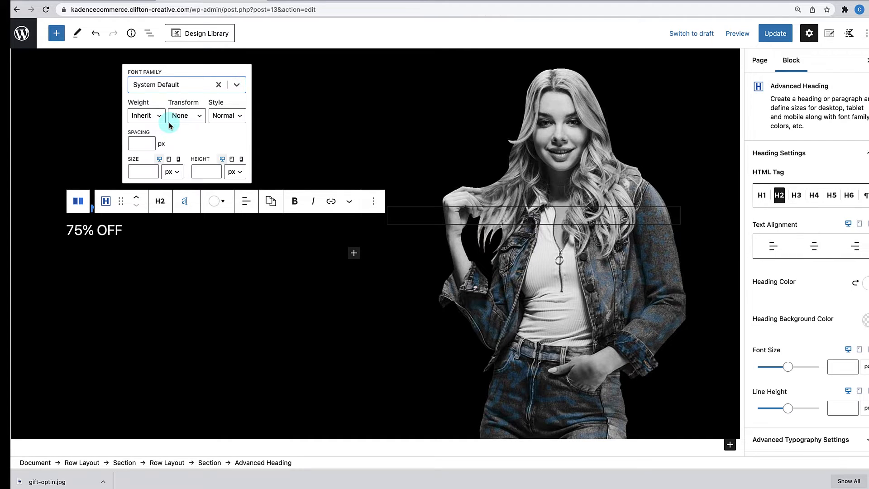
left_click(151, 116)
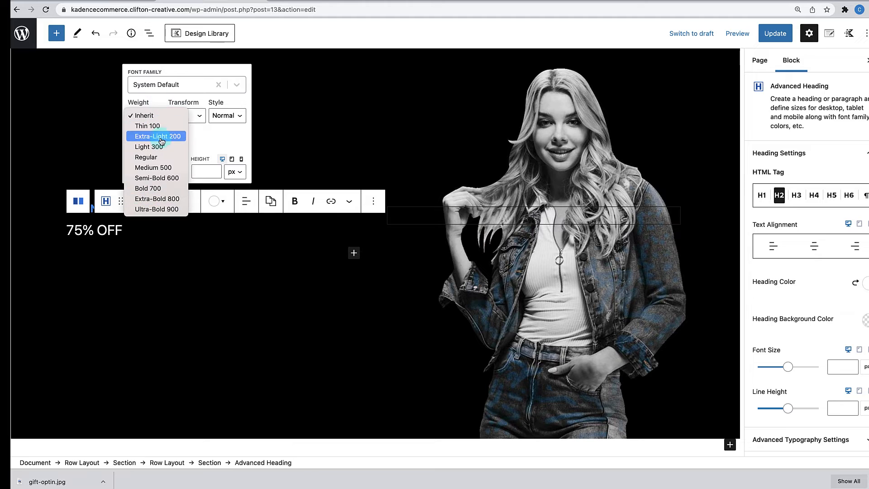
left_click(155, 209)
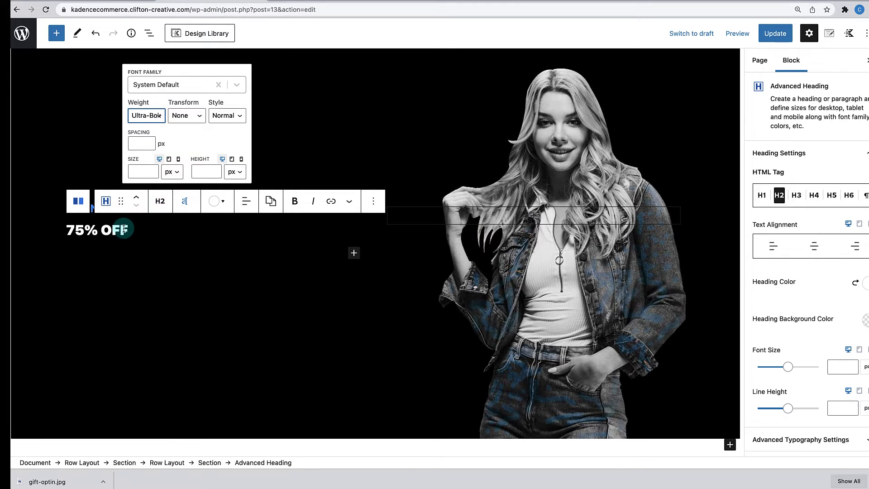
left_click(149, 171)
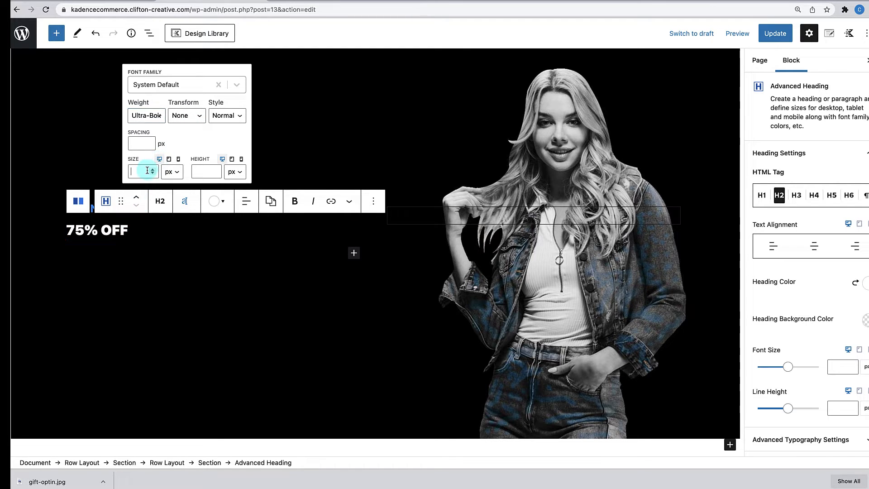
type("95")
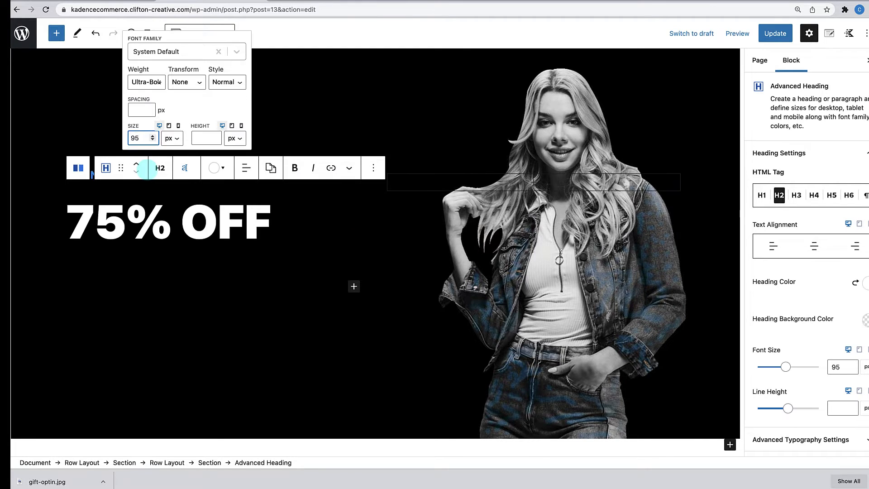
left_click(116, 281)
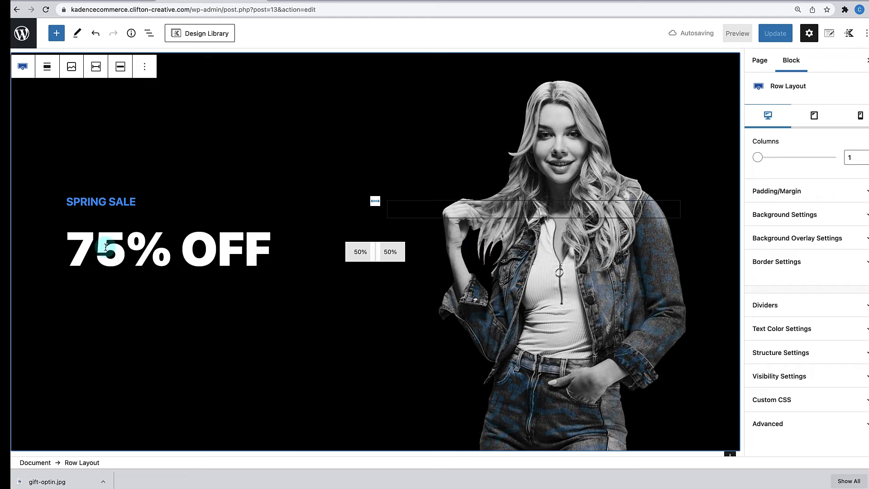
left_click(128, 252)
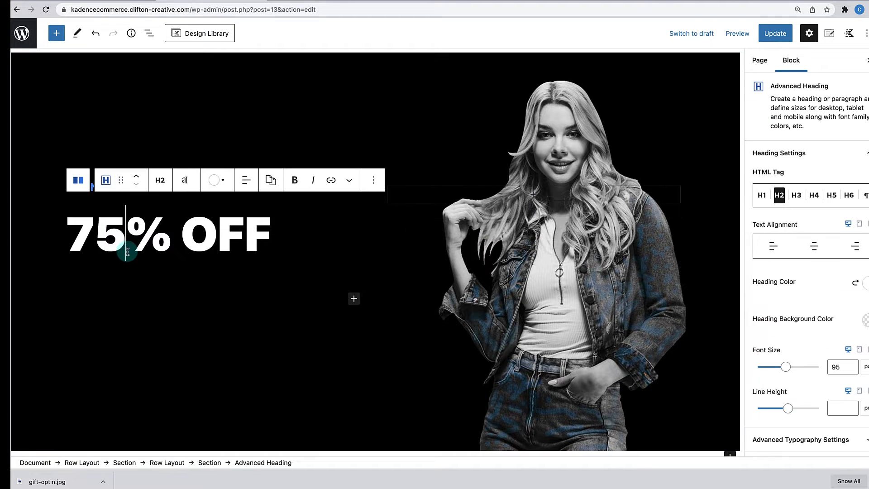
left_click(187, 187)
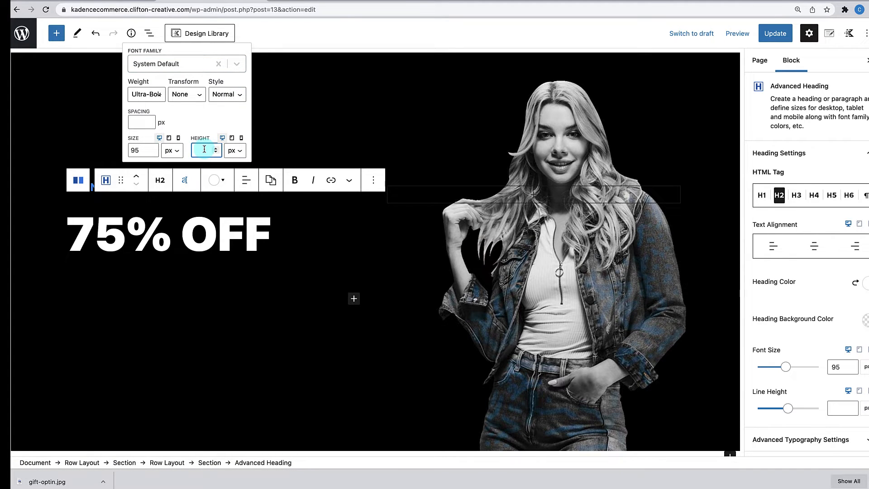
type("80")
left_click(167, 276)
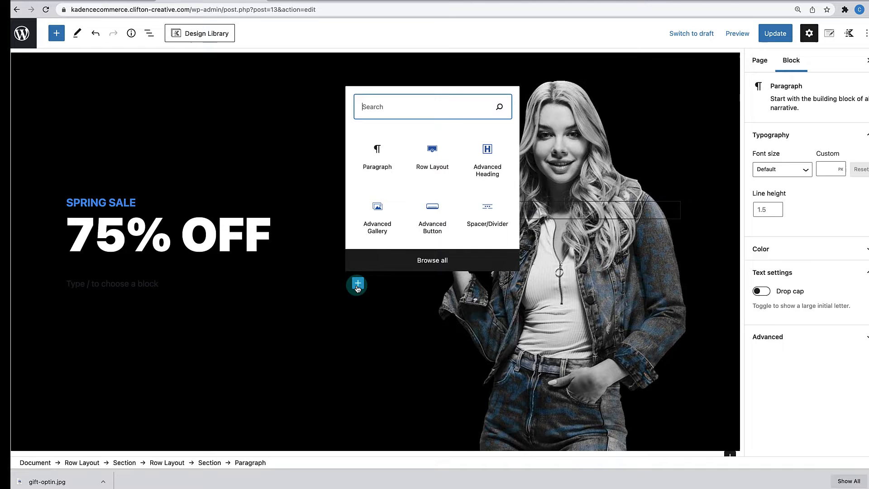
- Insert an Advanced Heading 'All Our New Arrivals' below 75% OFF with white text
left_click(487, 152)
type("A")
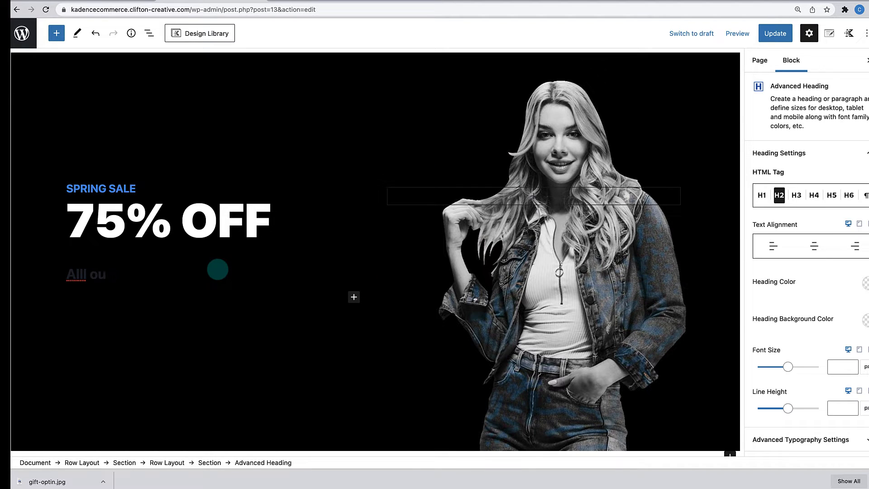
type("ll Our New Arrivals")
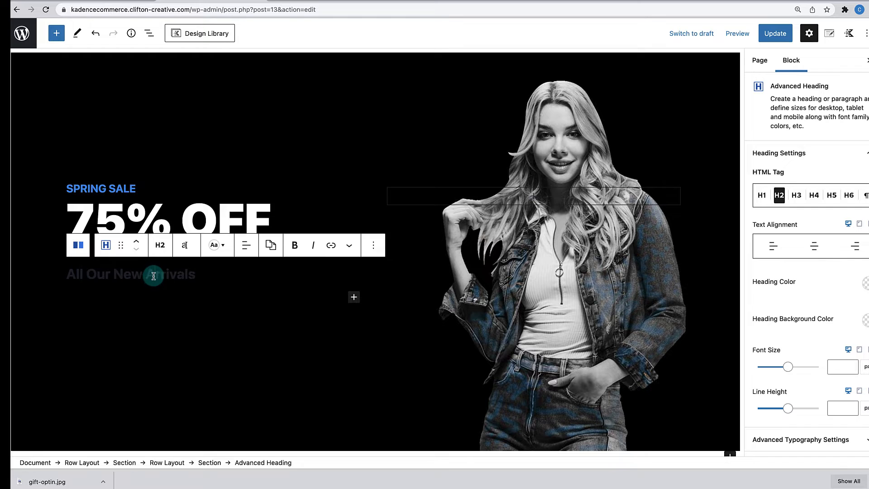
left_click(222, 246)
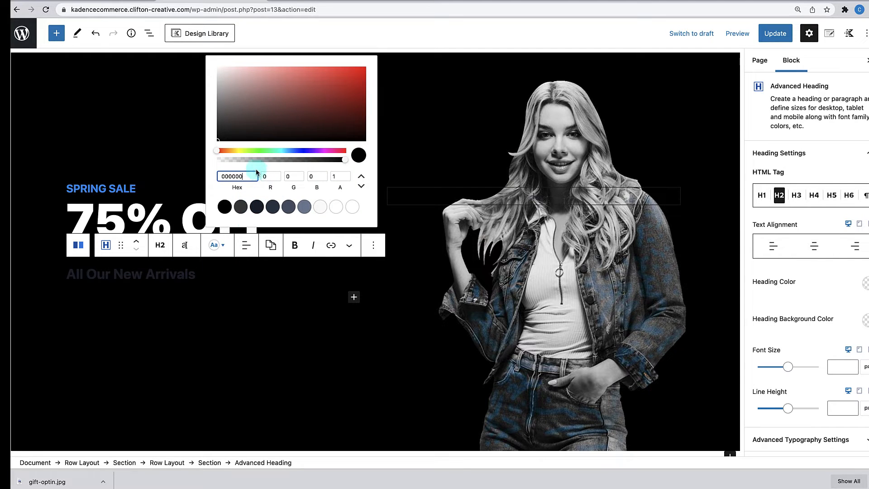
left_click_drag(249, 178, 202, 165)
type("FFFFFF")
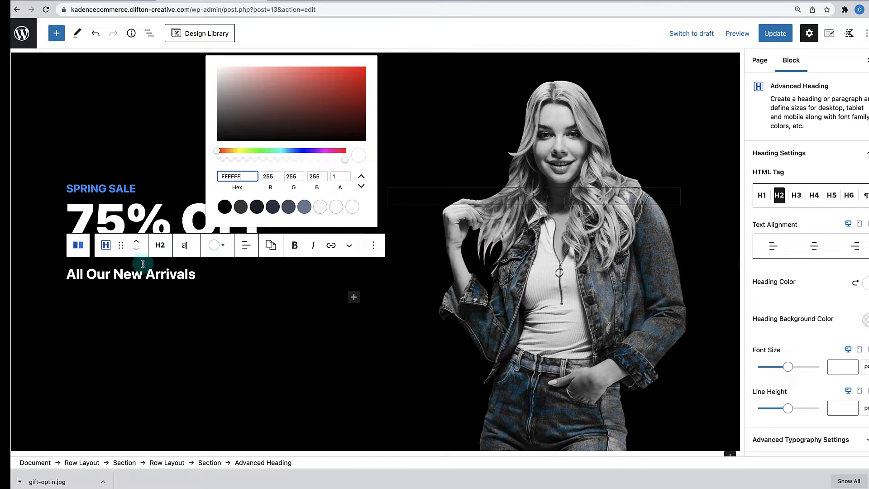
left_click(169, 279)
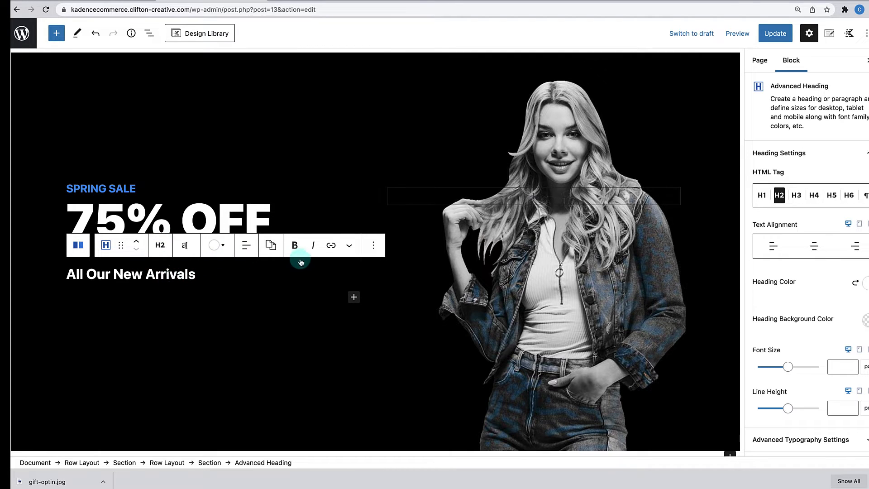
- Give the heading 24px size and 24px line height, and add an empty block below it
left_click(184, 246)
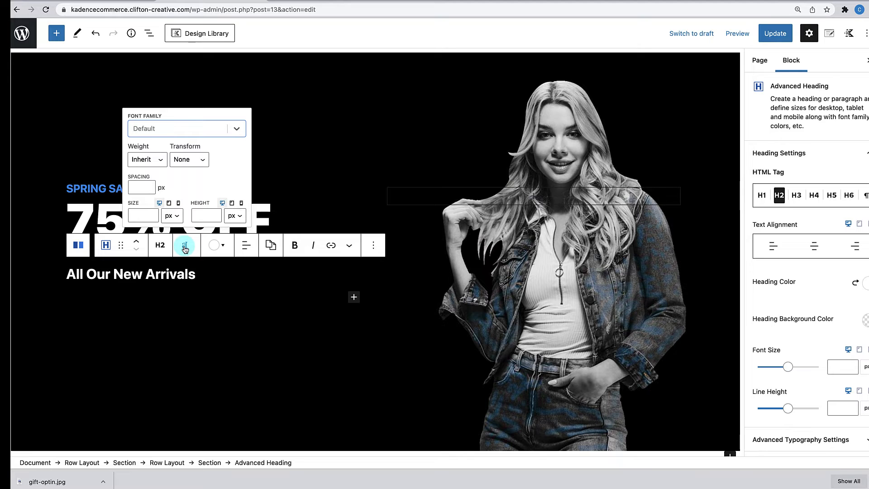
left_click(141, 219)
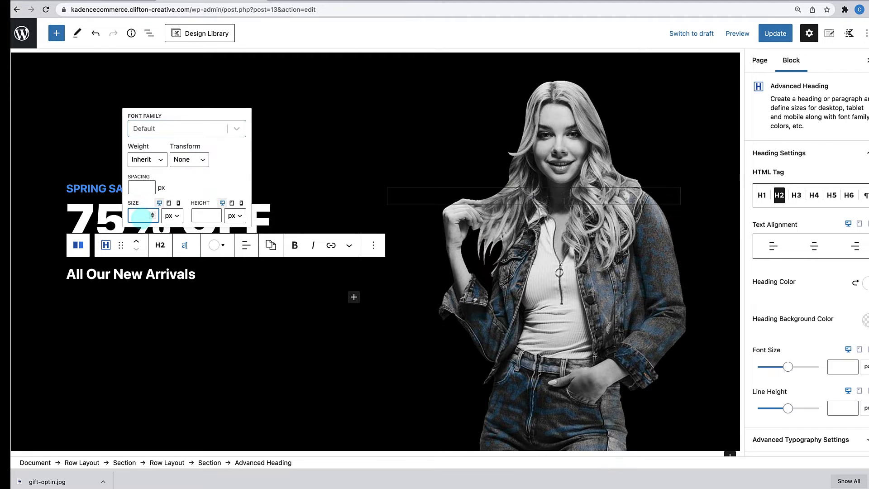
type("24")
left_click(205, 216)
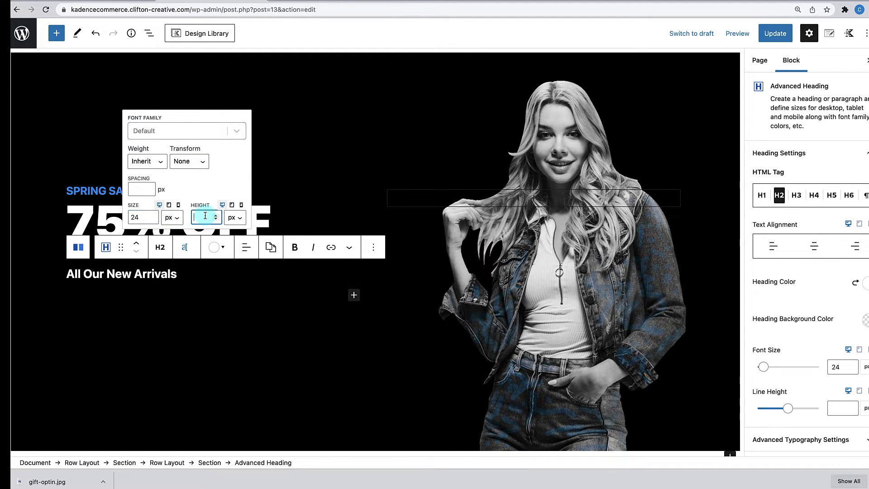
type("24")
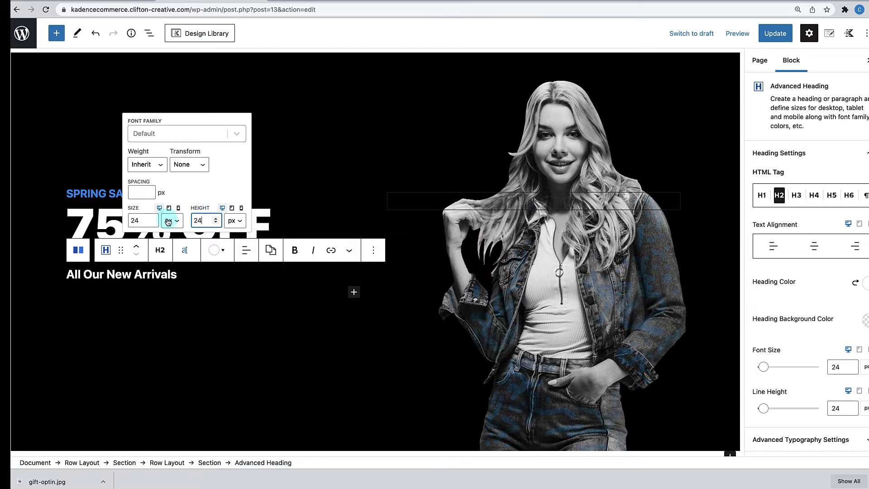
left_click(185, 278)
left_click(216, 292)
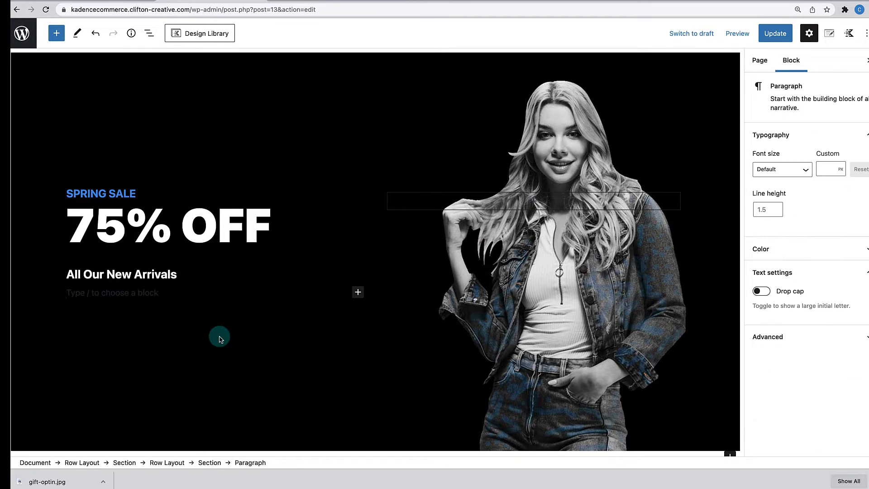
left_click(147, 231)
- Set the 75% OFF heading's bottom margin to 10, briefly checking the lipsum.com tab
left_click(163, 233)
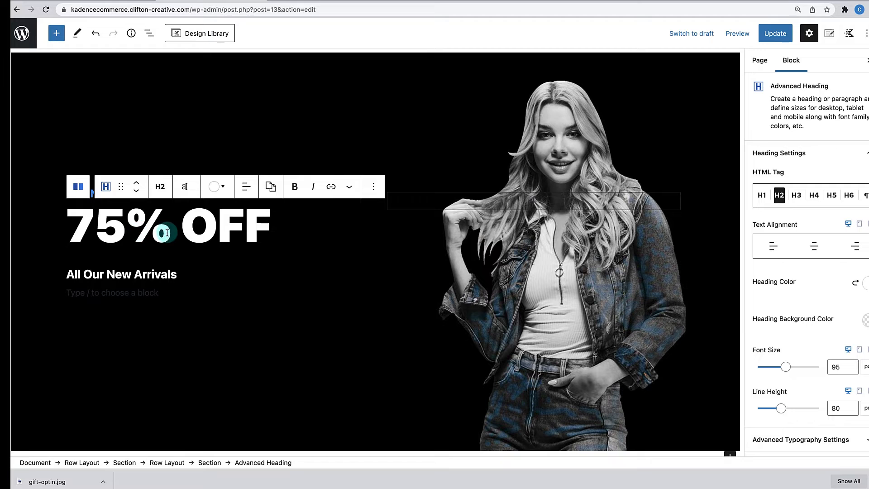
scroll(817, 367, "down", 3)
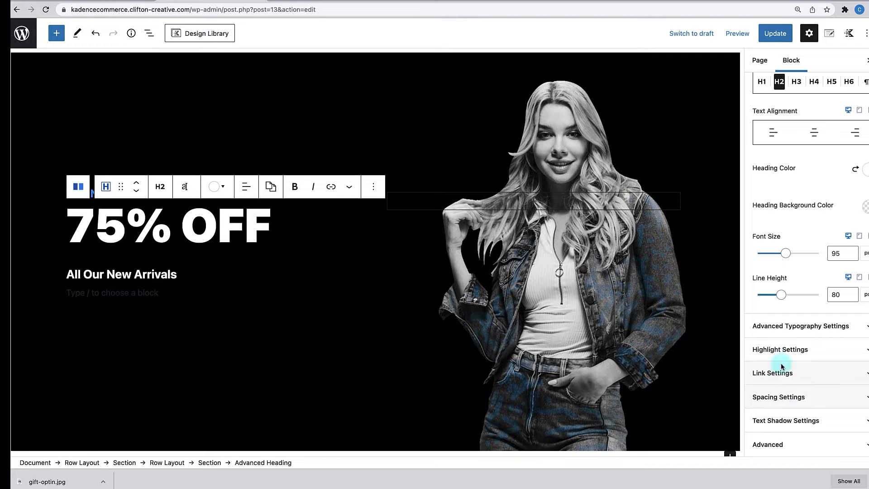
left_click(833, 398)
scroll(831, 411, "down", 1)
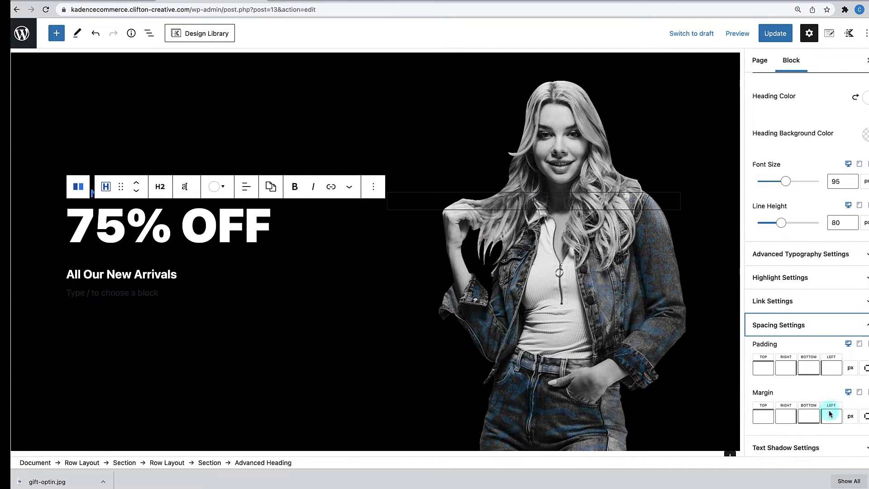
left_click(810, 411)
type("0")
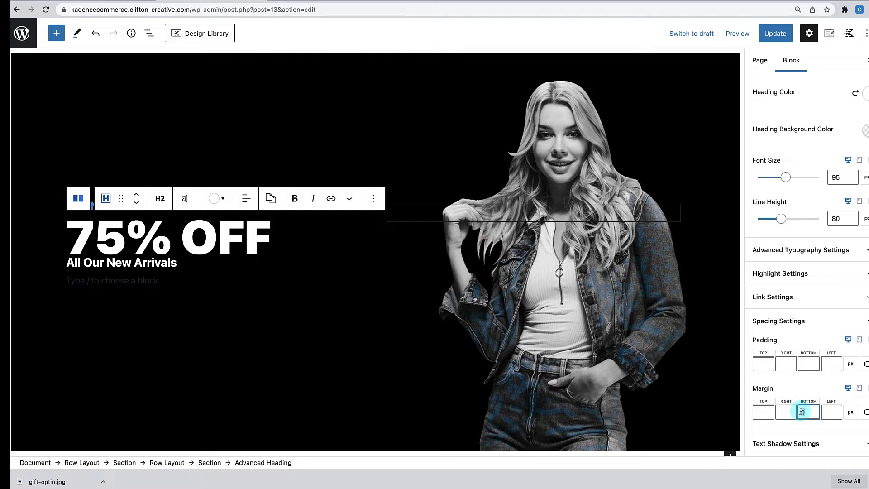
type("1")
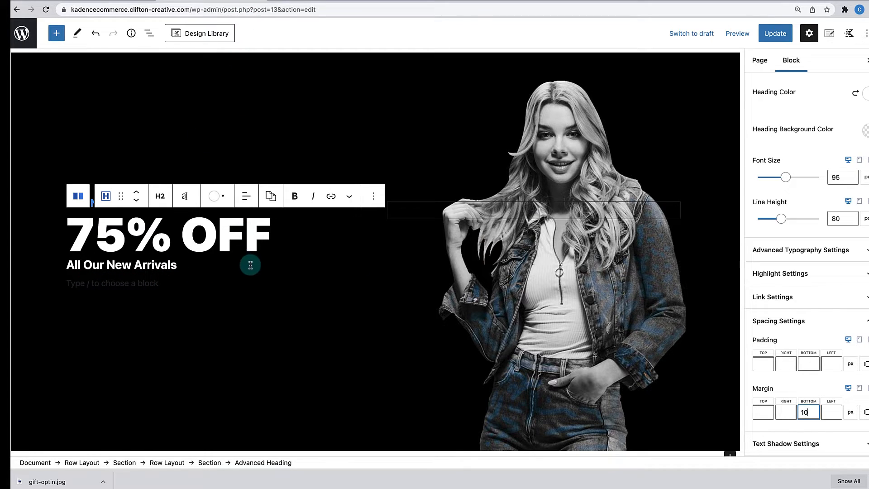
left_click(100, 0)
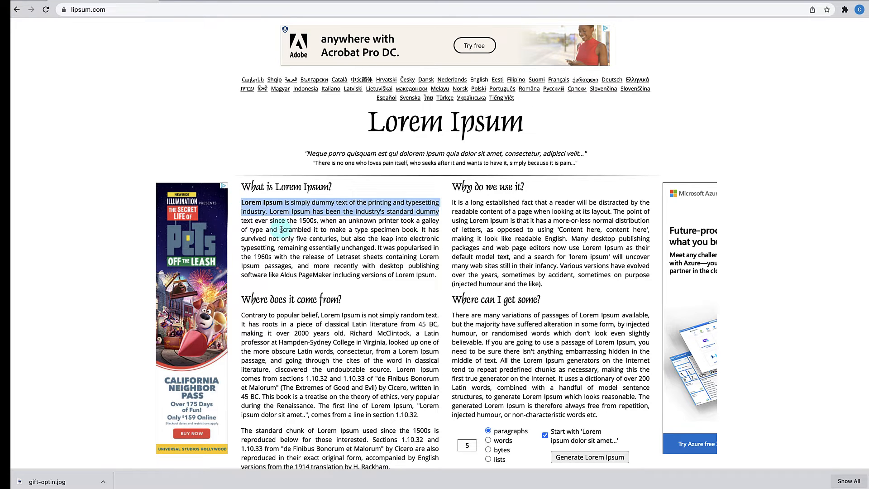
left_click(220, 2)
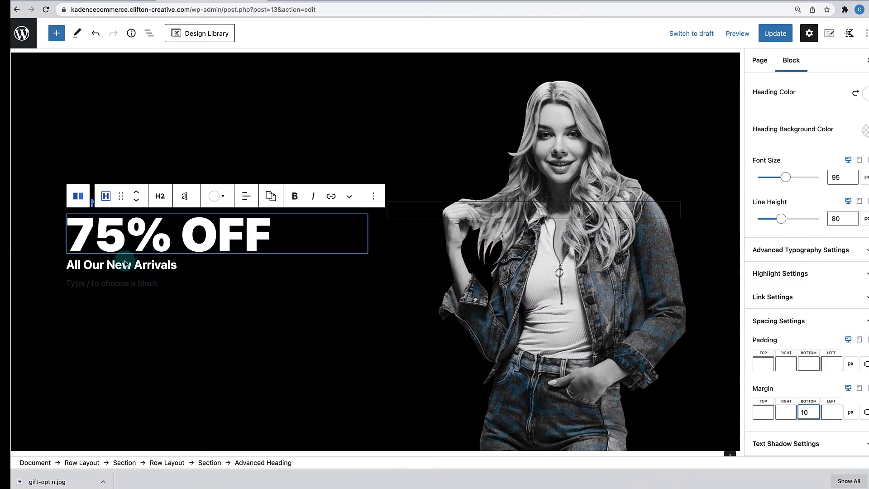
- Add a paragraph-level Advanced Heading with pasted Lorem Ipsum text coloured white FFFFFF
left_click(105, 285)
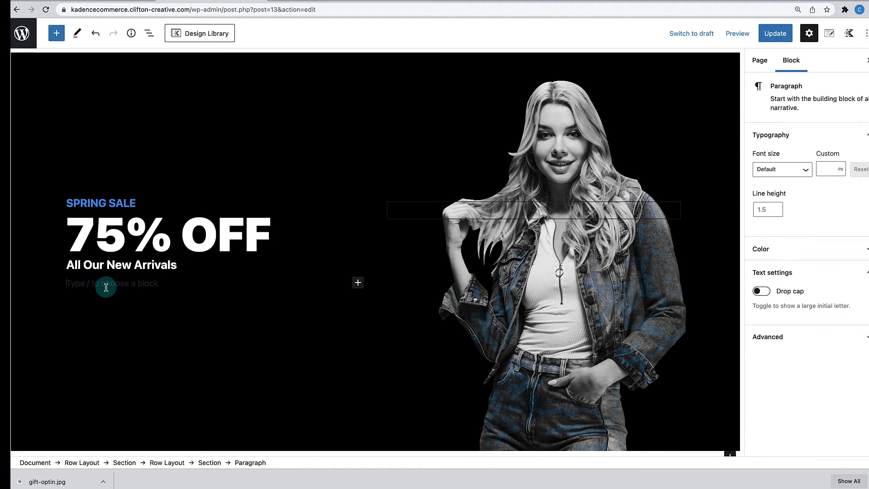
type("/")
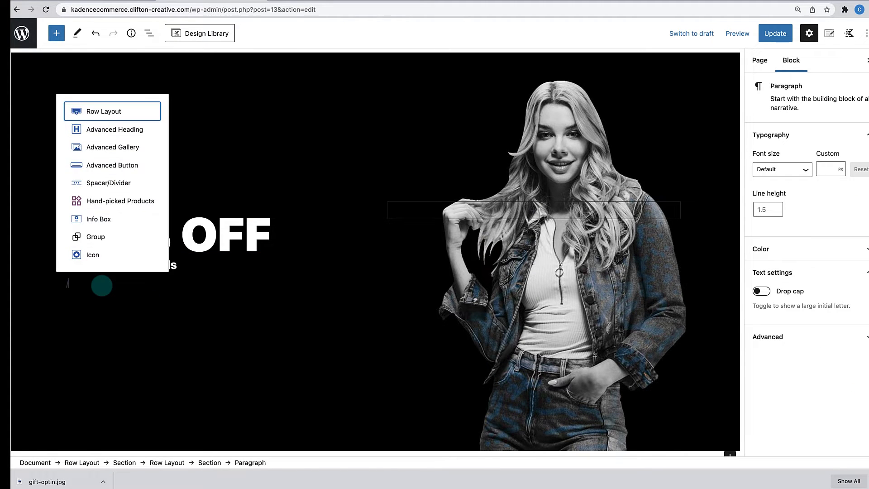
left_click(128, 129)
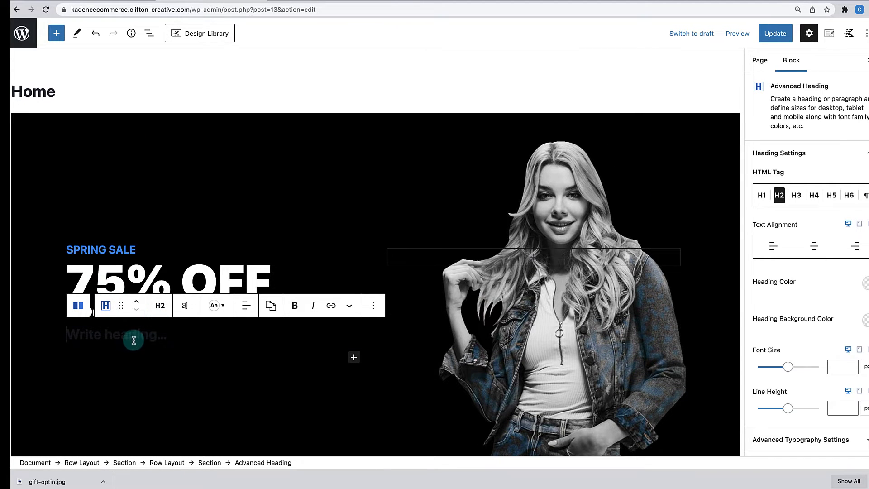
left_click(162, 308)
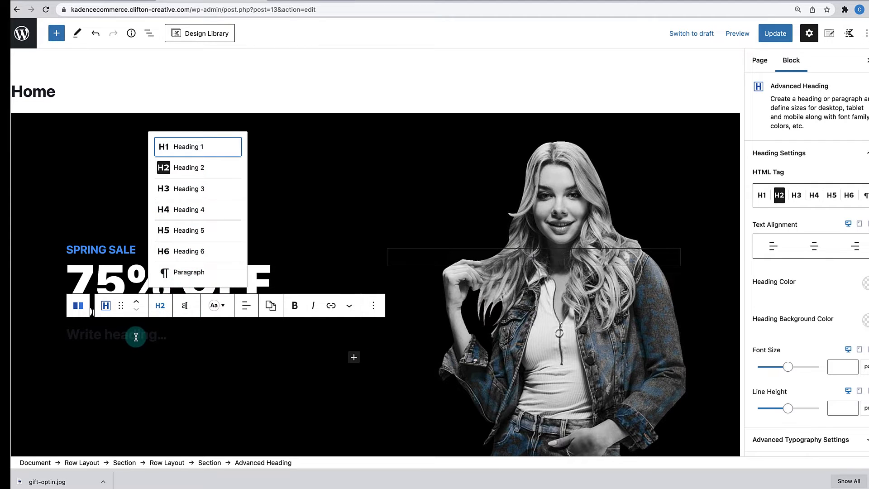
left_click(190, 272)
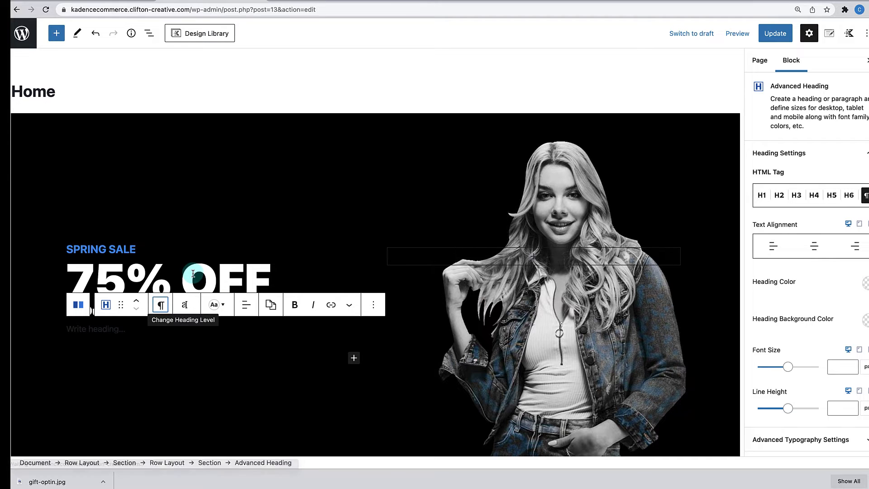
type("Lorem Ipsum is simply dummy text of the printing and typesetting industry. Lorem Ipsum has been the industry's standard dummy")
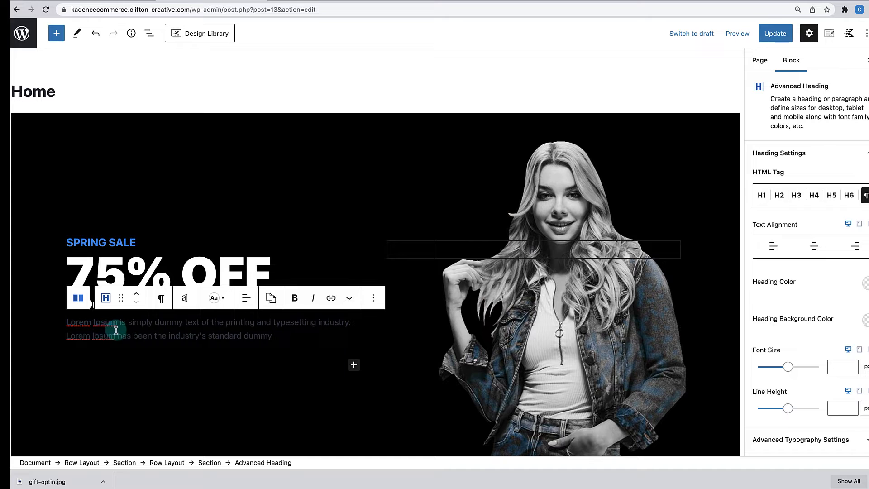
left_click(217, 297)
double_click(227, 229)
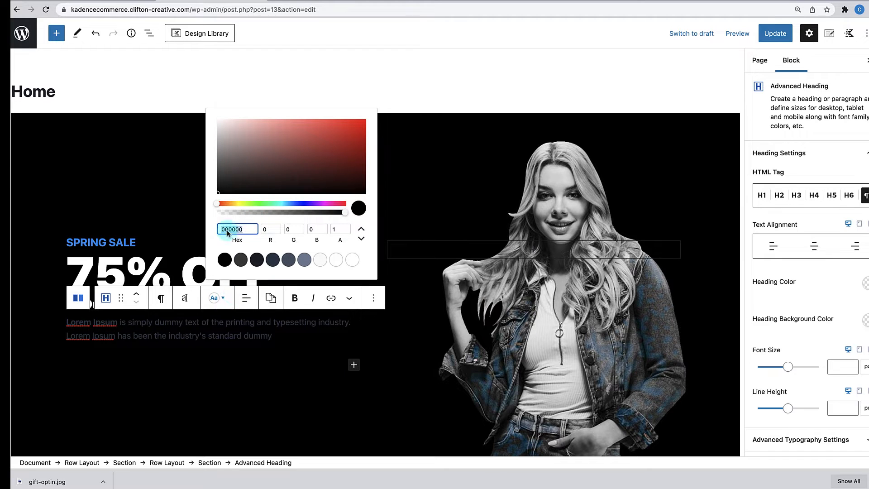
type("FFFFF")
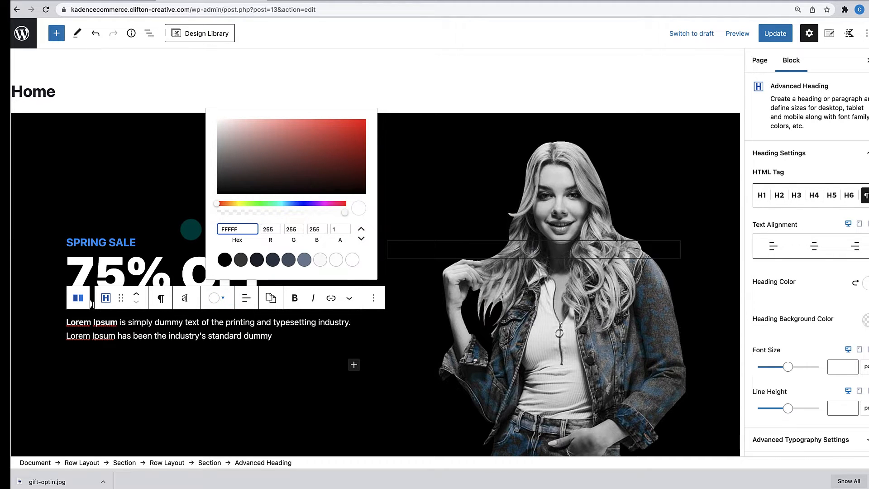
type("F")
left_click(231, 367)
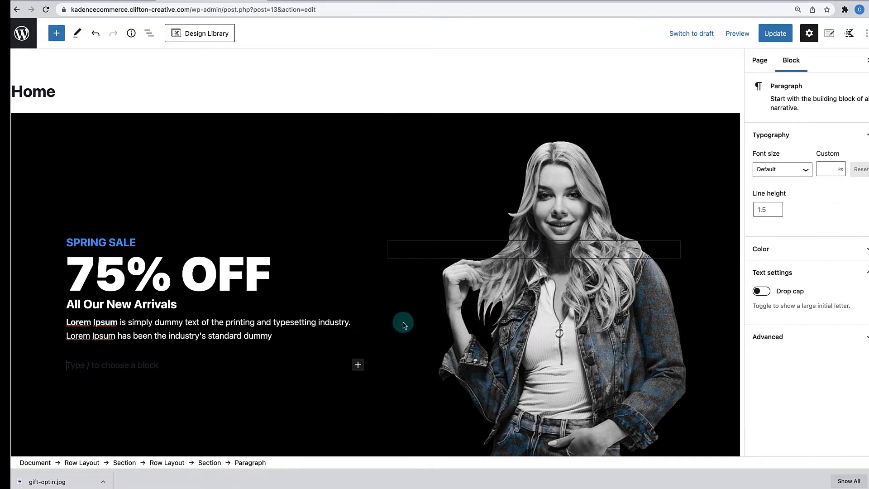
- Insert a two-column 50/50 Row Layout below the Lorem Ipsum paragraph
left_click(501, 144)
scroll(501, 145, "down", 1)
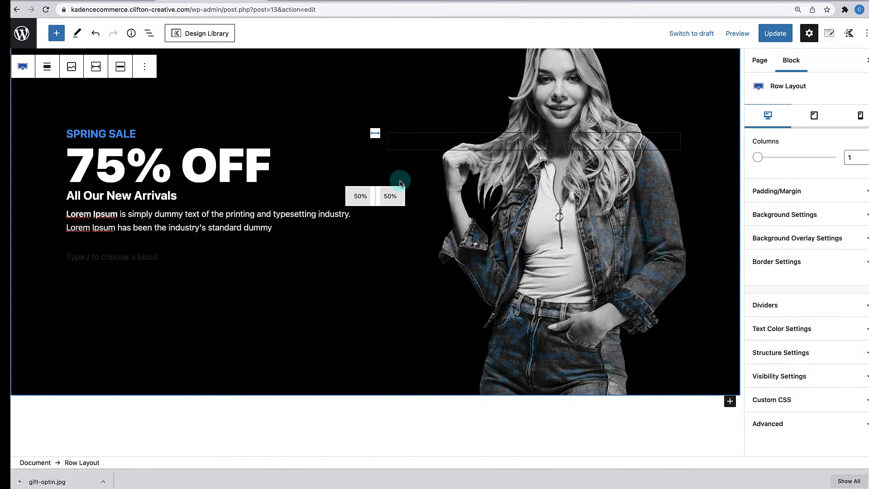
scroll(401, 182, "up", 1)
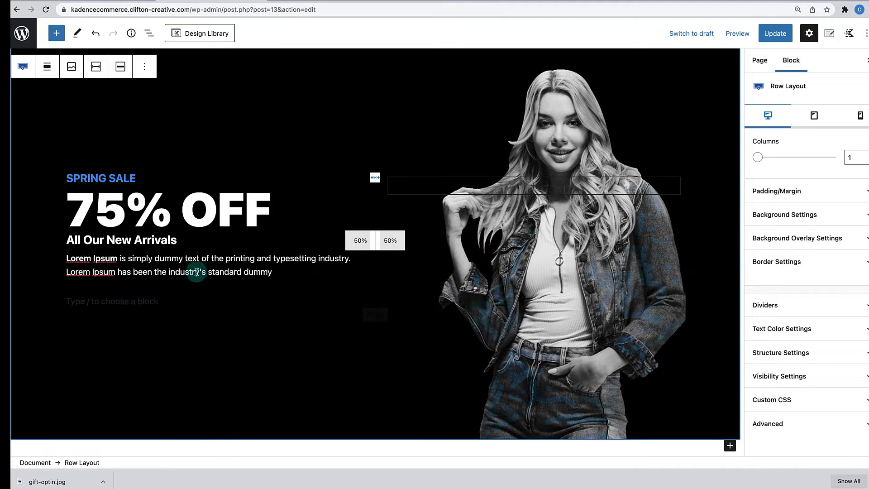
left_click(134, 301)
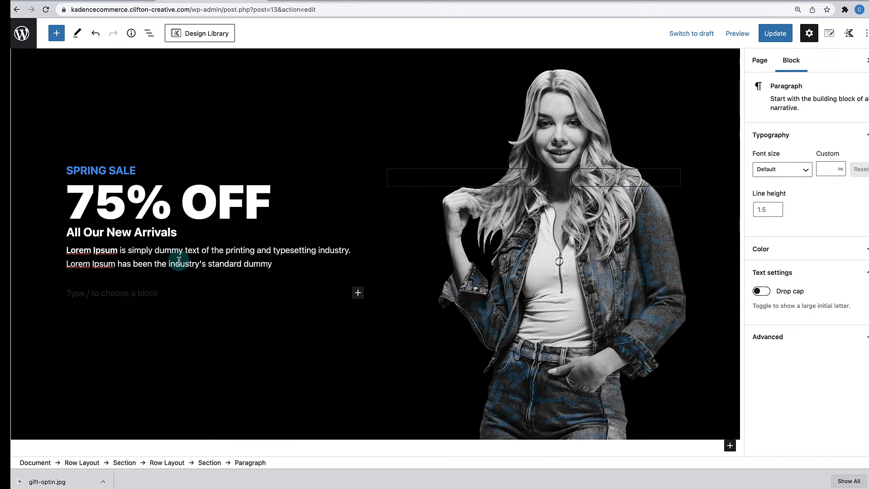
left_click(358, 293)
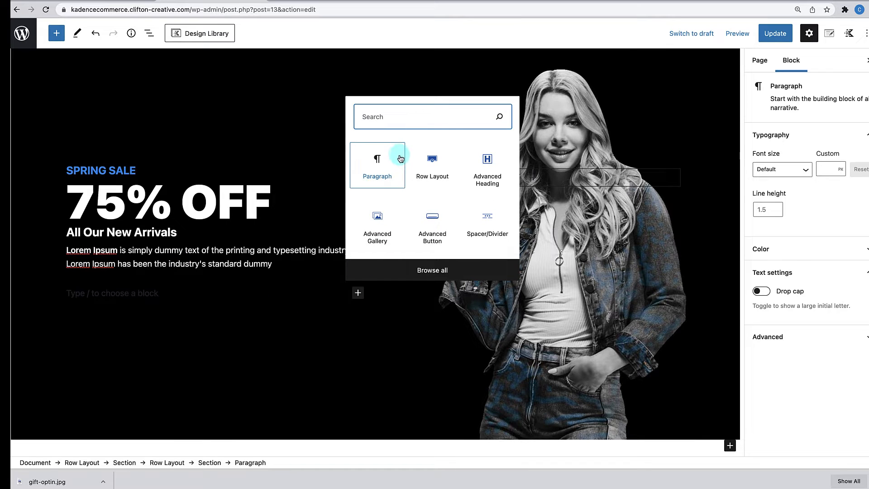
left_click(433, 165)
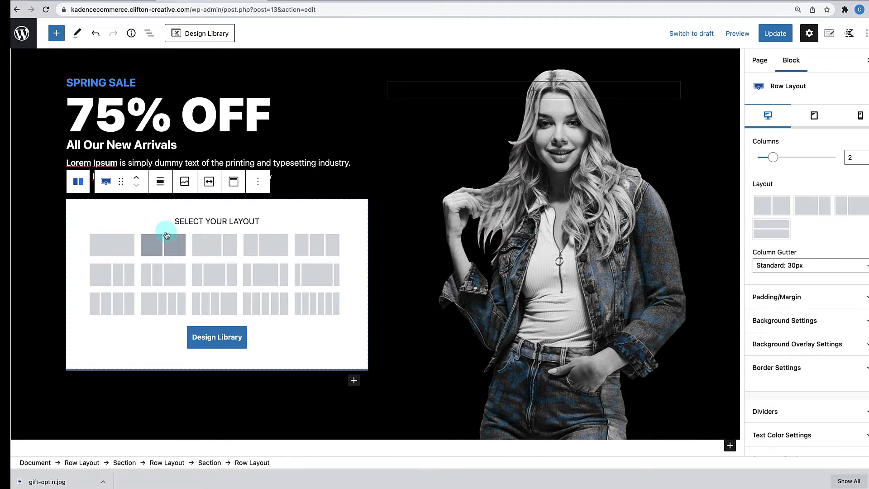
left_click(166, 235)
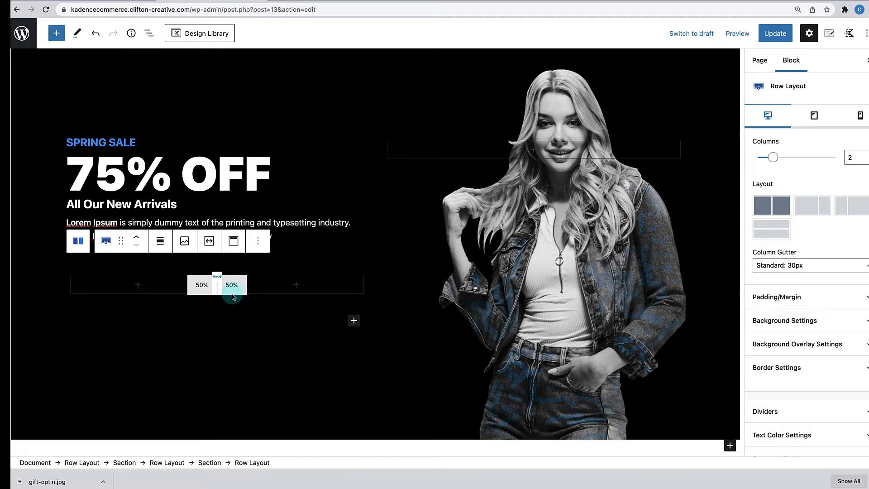
- Add a Spacer/Divider block, found by searching 'div', to the row's left column
left_click(138, 287)
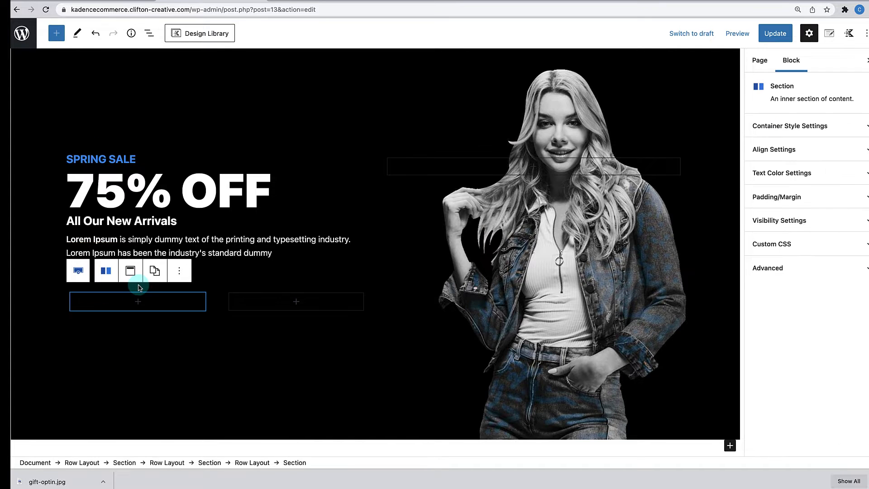
left_click(137, 301)
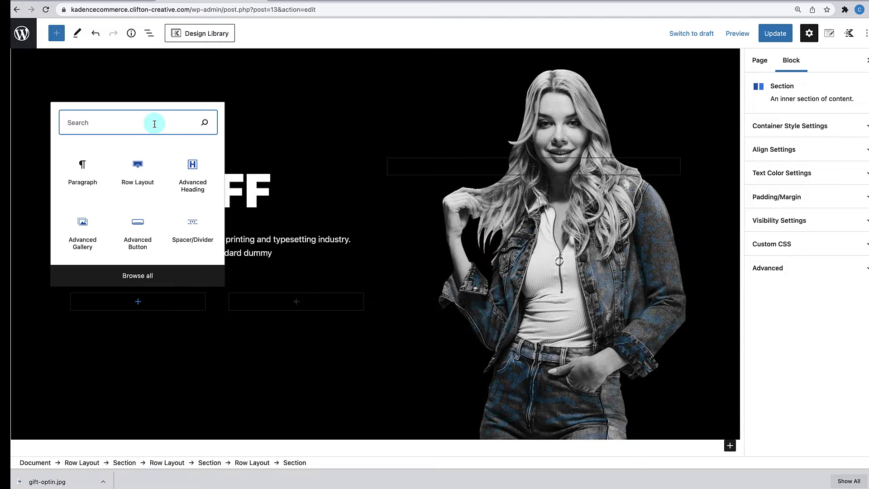
type("divid")
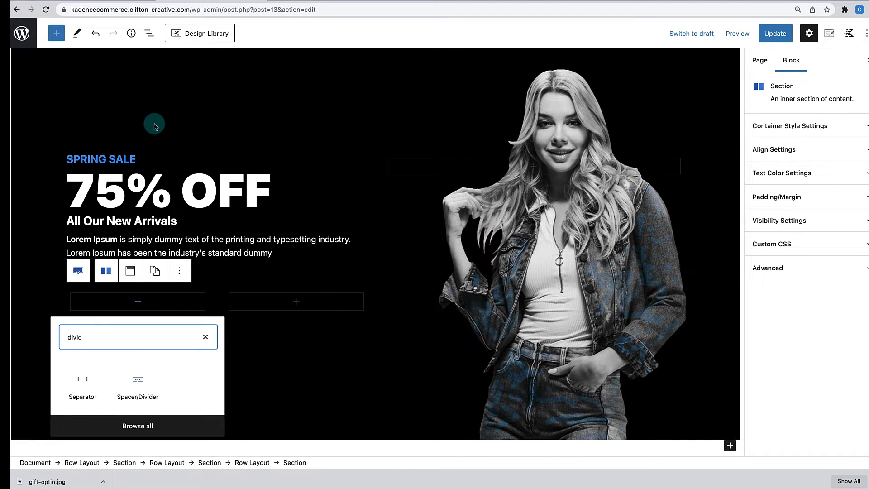
left_click(143, 393)
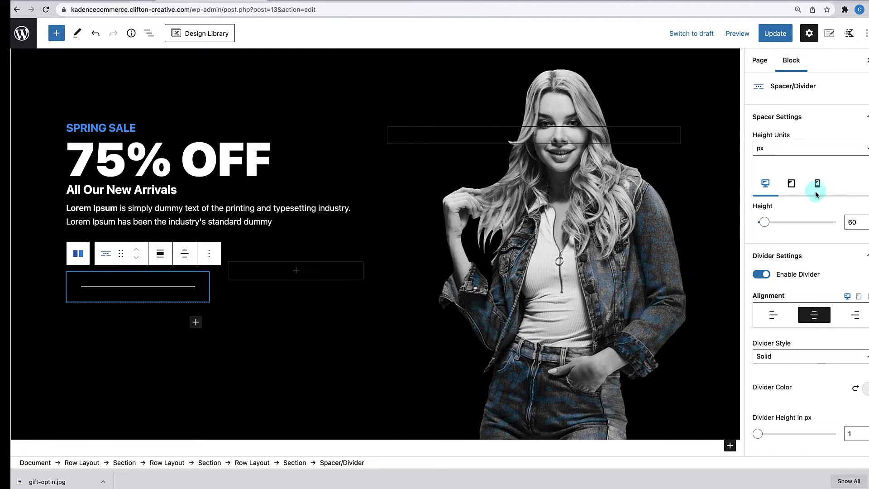
- Set spacer height to 20 and make the divider a left-aligned Stripe at 100% width
left_click(853, 222)
key("Delete")
type("2")
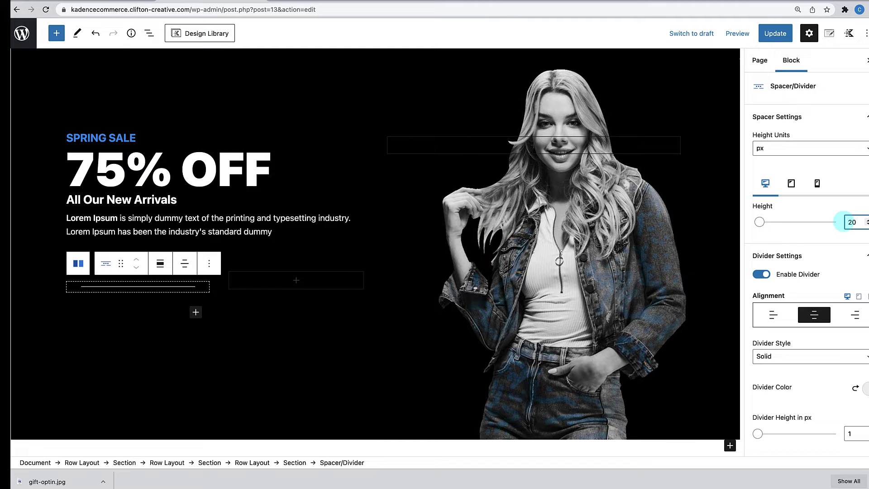
scroll(820, 271, "down", 1)
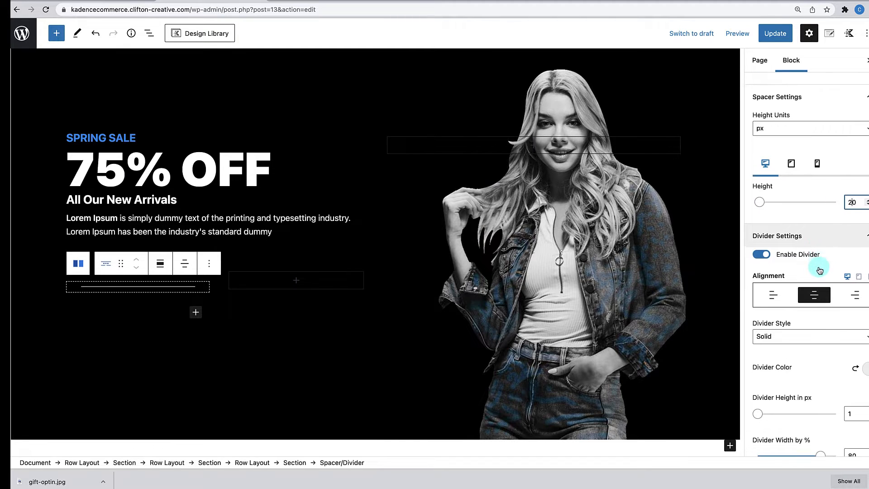
scroll(820, 270, "down", 2)
left_click(814, 295)
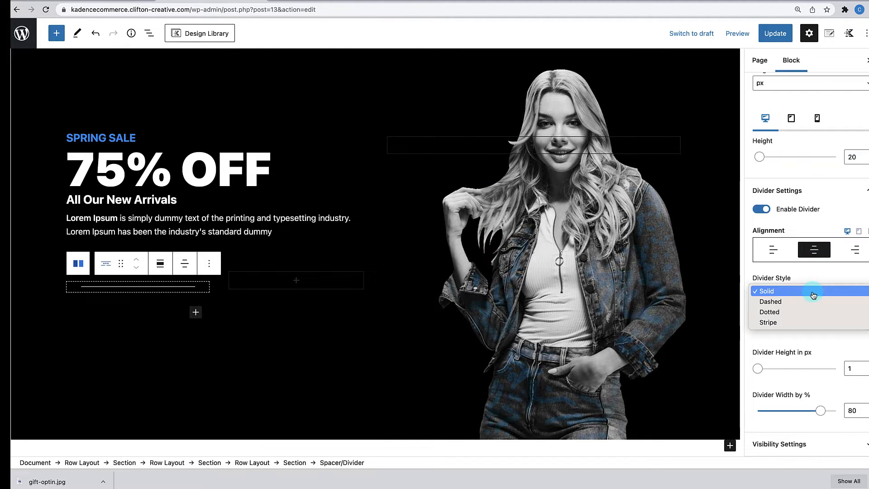
left_click(794, 323)
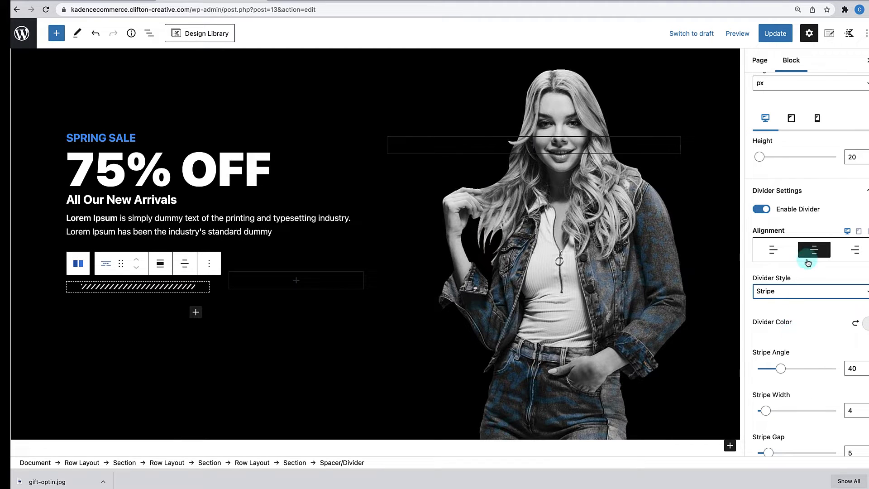
left_click(776, 252)
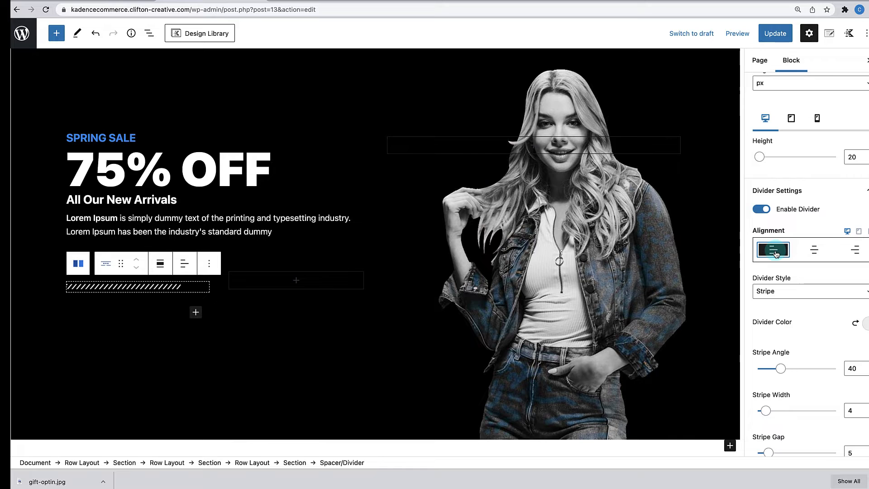
scroll(788, 307, "down", 4)
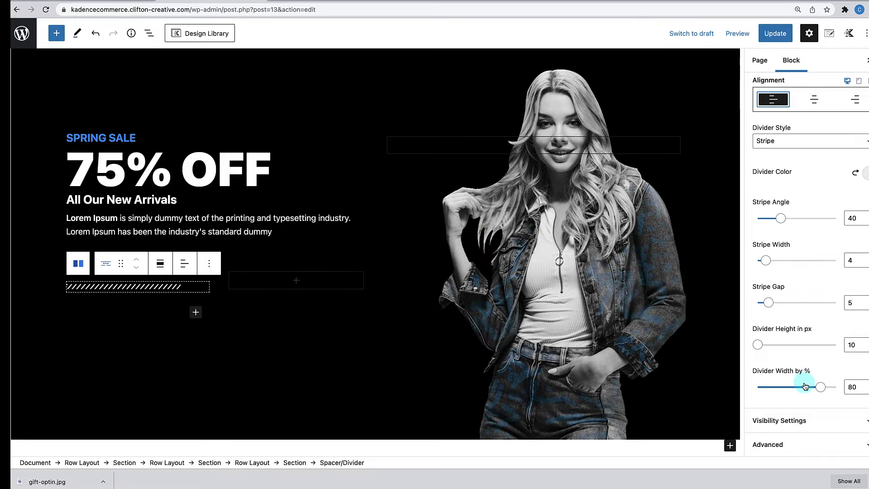
double_click(838, 388)
type("100")
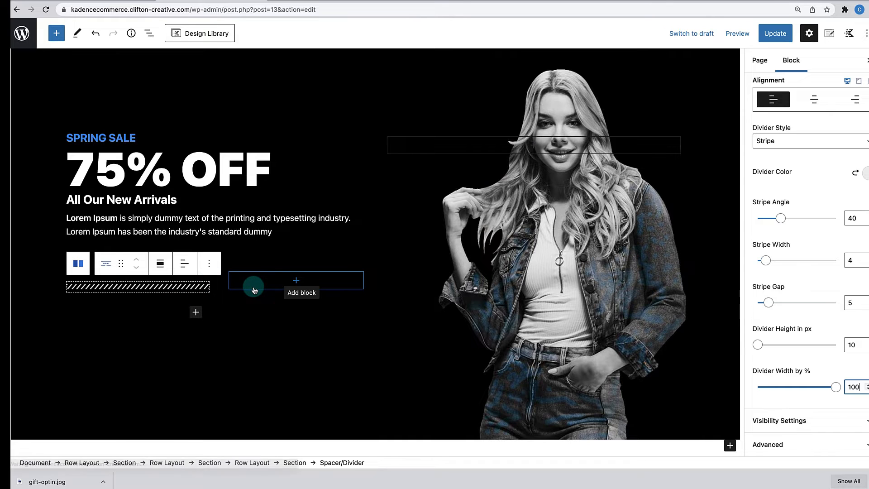
left_click(297, 285)
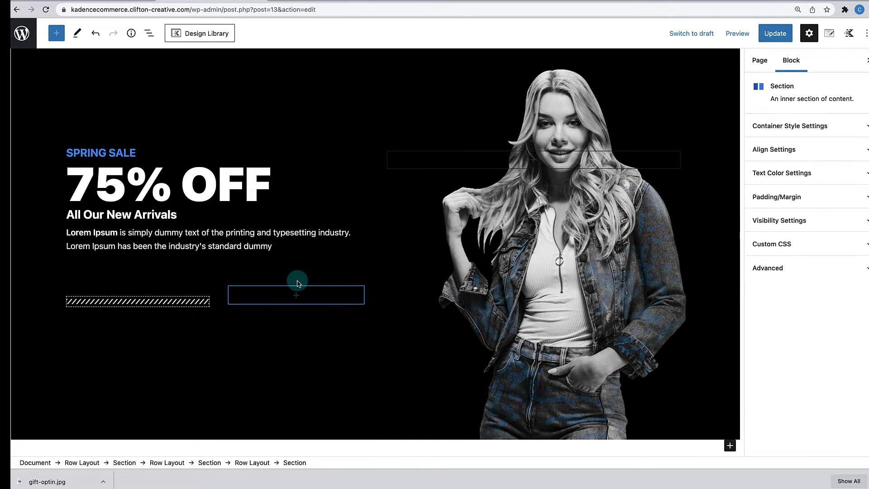
- Add a left-aligned Advanced Button reading 'Shop Now' in the right column
left_click(296, 295)
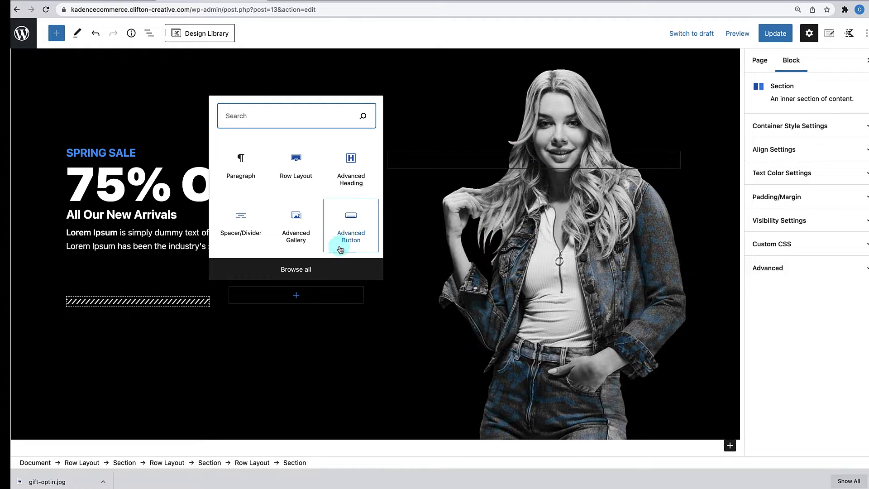
left_click(351, 226)
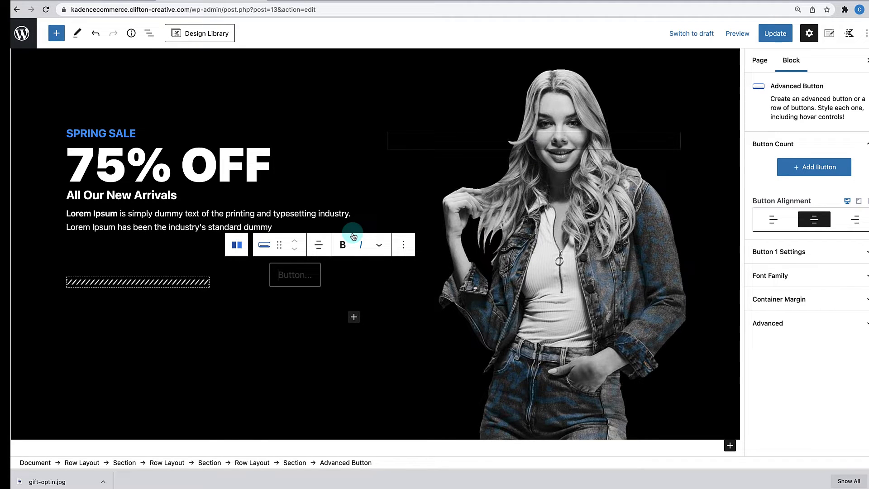
type("Shop Now")
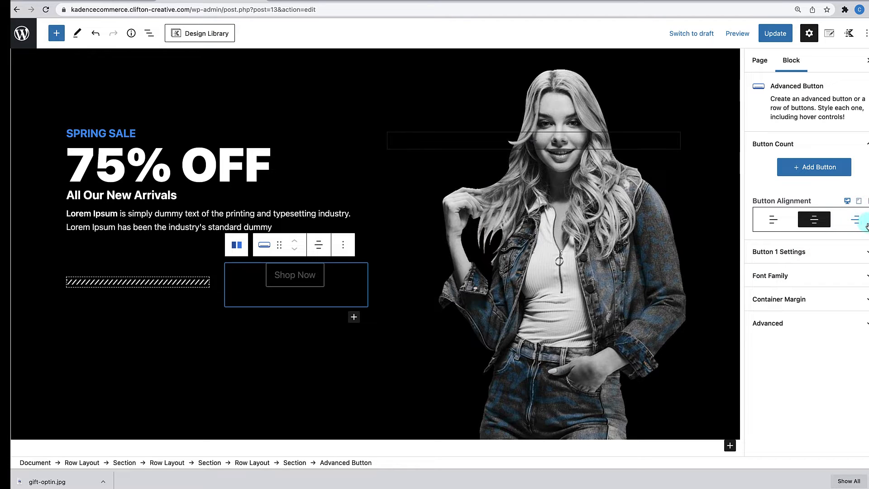
left_click(773, 221)
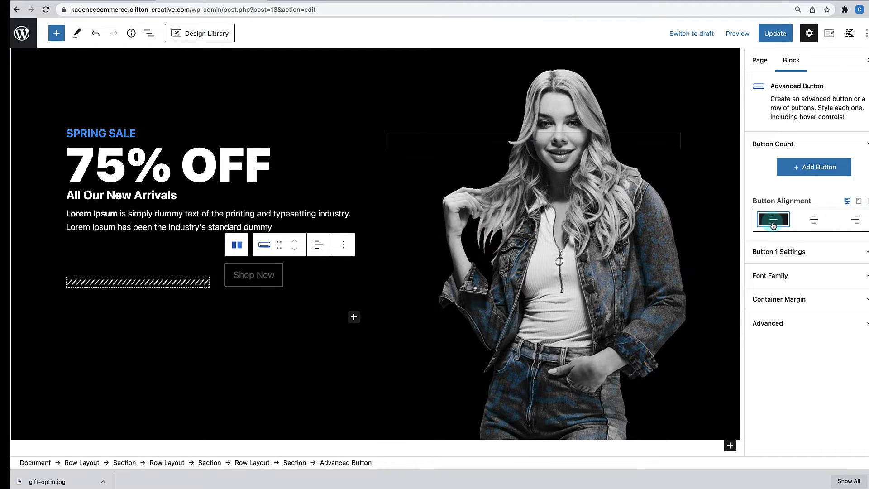
- Set the Shop Now button's text colour to FFFFFF
left_click(838, 252)
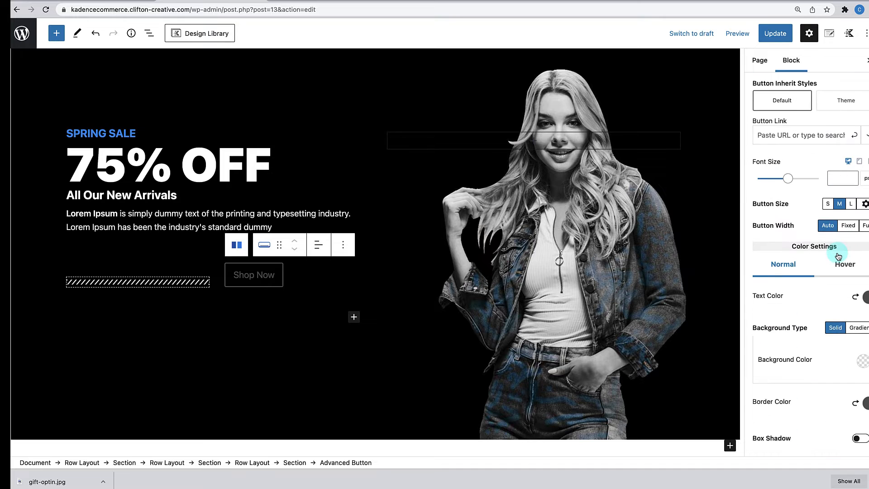
scroll(829, 229, "down", 2)
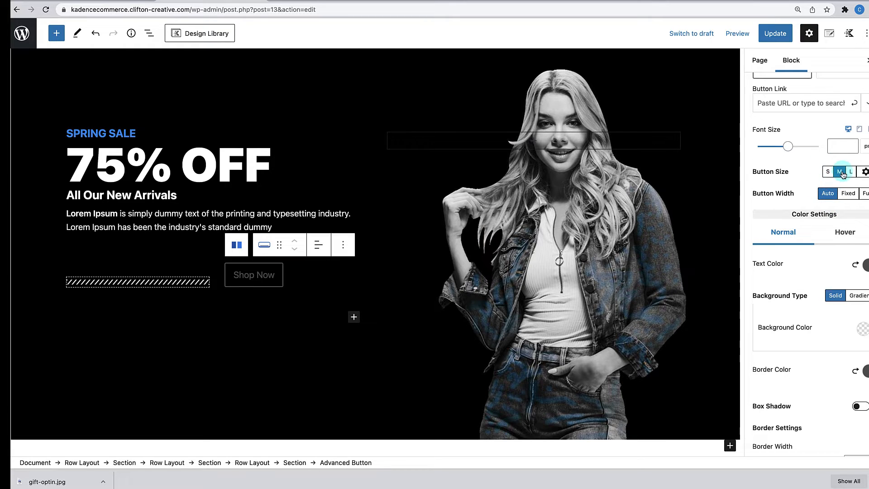
scroll(803, 240, "down", 1)
scroll(803, 238, "down", 1)
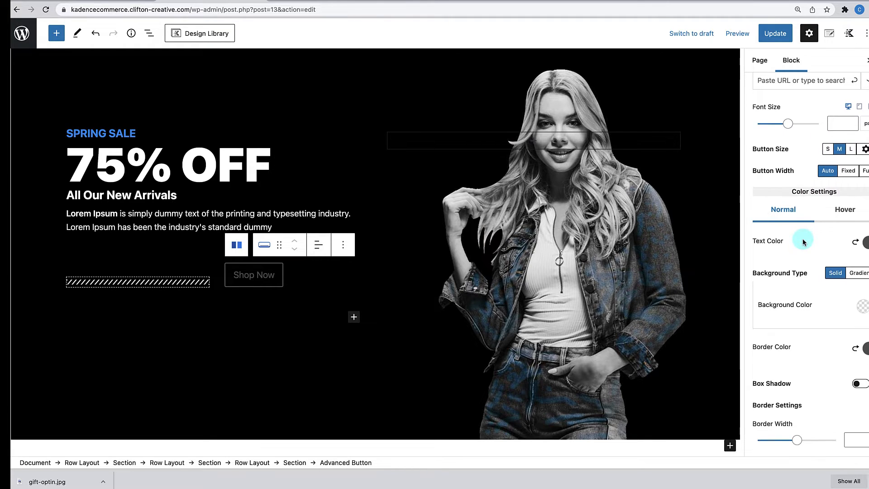
scroll(802, 238, "down", 1)
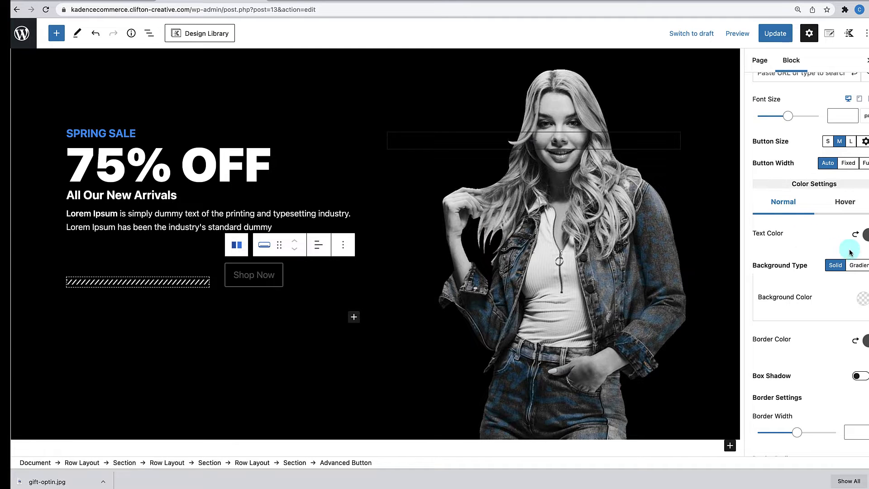
left_click(864, 235)
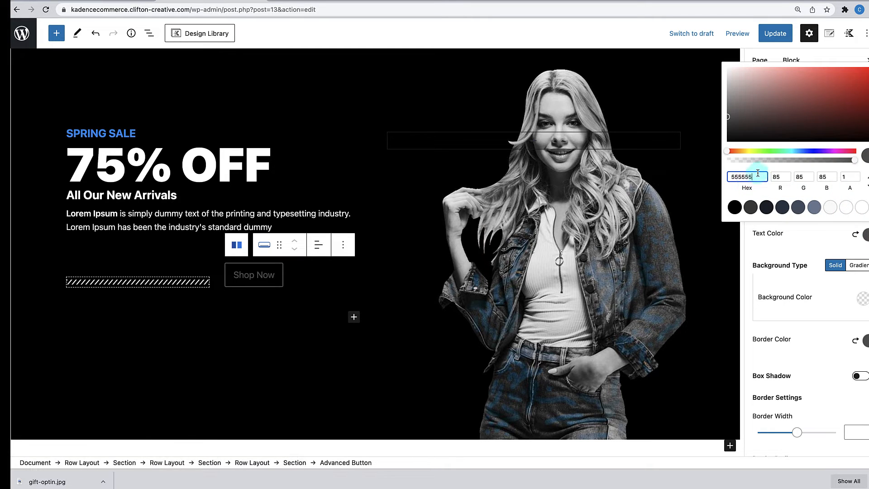
left_click_drag(758, 172, 735, 172)
type("FFFFFF")
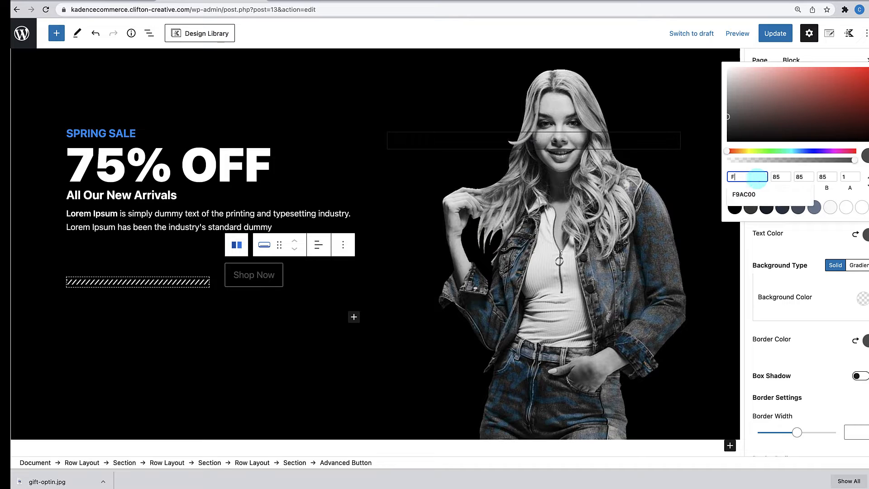
left_click(811, 290)
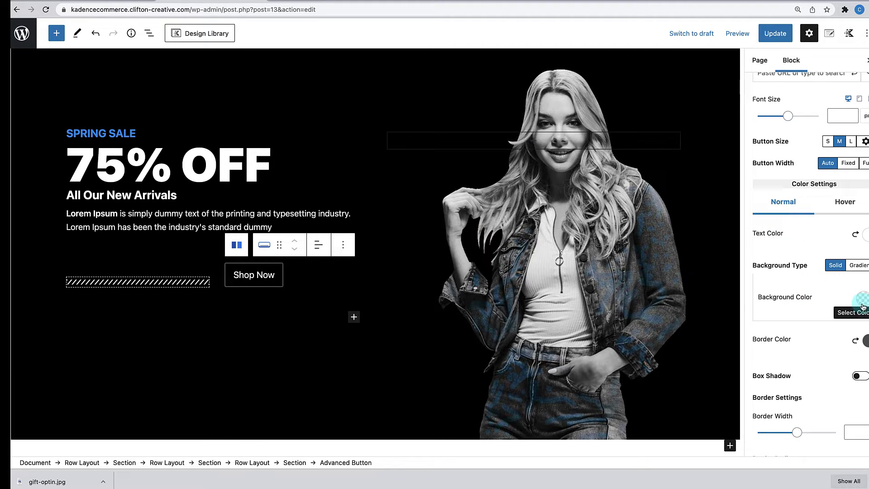
- Set the Shop Now button's border colour to FFFFFF
left_click(863, 339)
left_click_drag(764, 272, 715, 284)
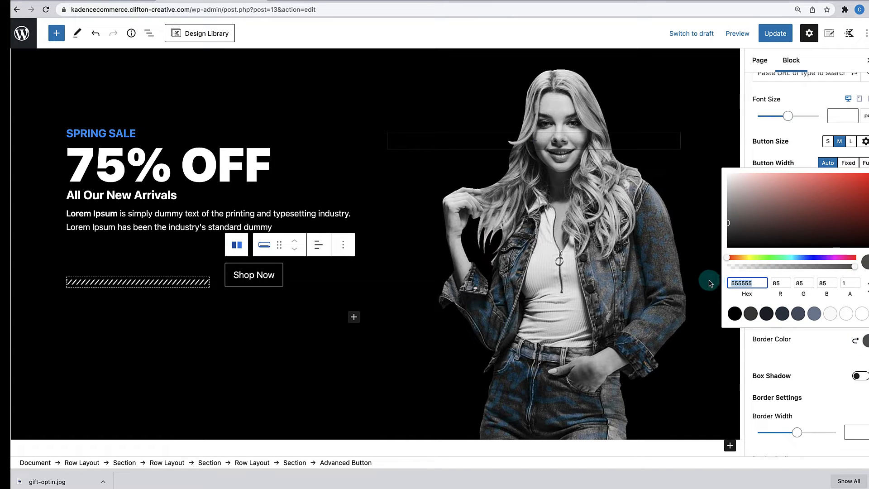
type("FFFFFF")
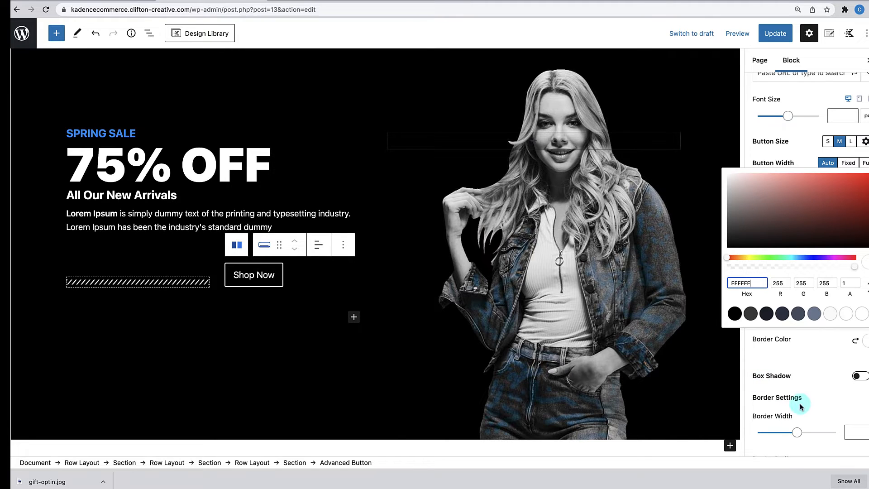
left_click(810, 345)
left_click(844, 207)
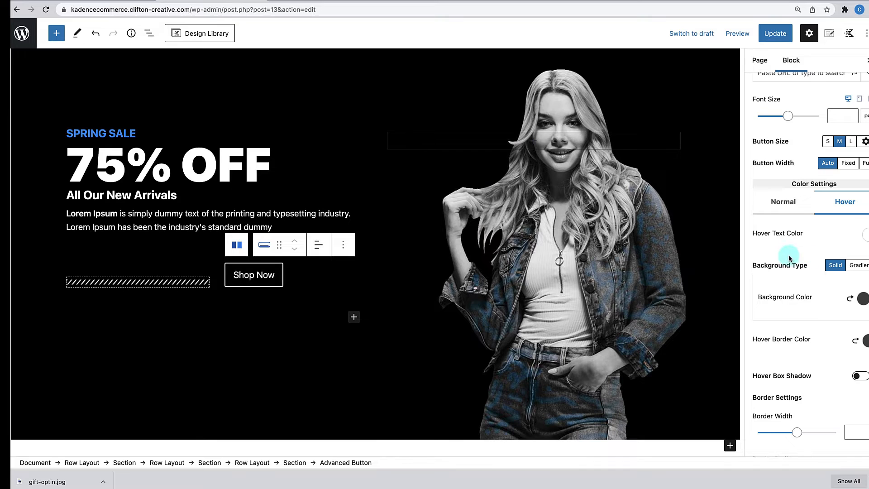
- Change the button's hover text colour by typing 0000 over its hex value
left_click(866, 236)
left_click(756, 174)
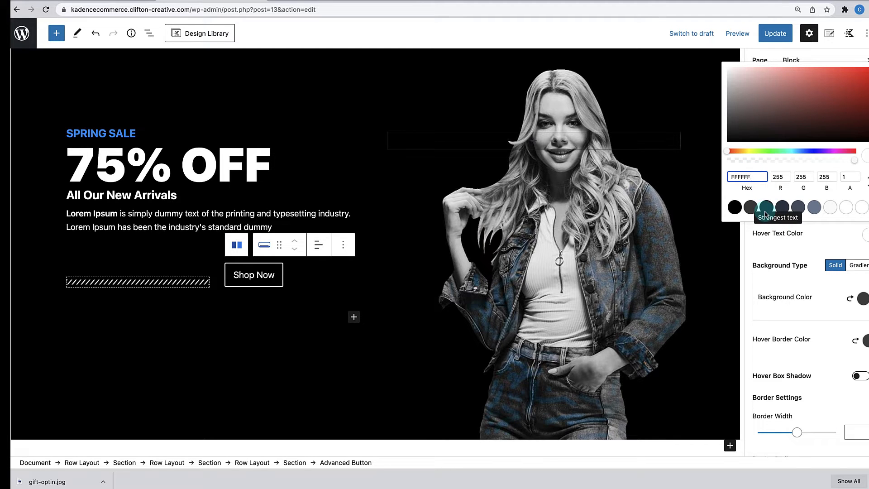
left_click_drag(764, 176, 698, 178)
key("super+c")
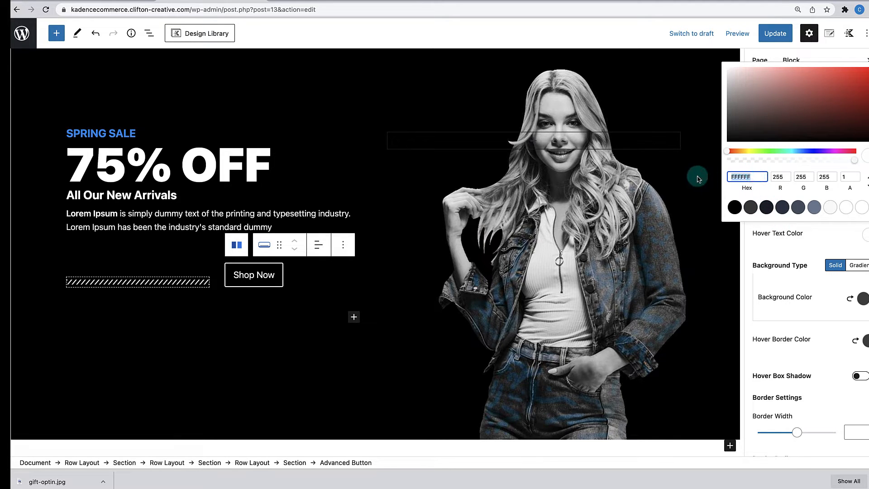
type("000000")
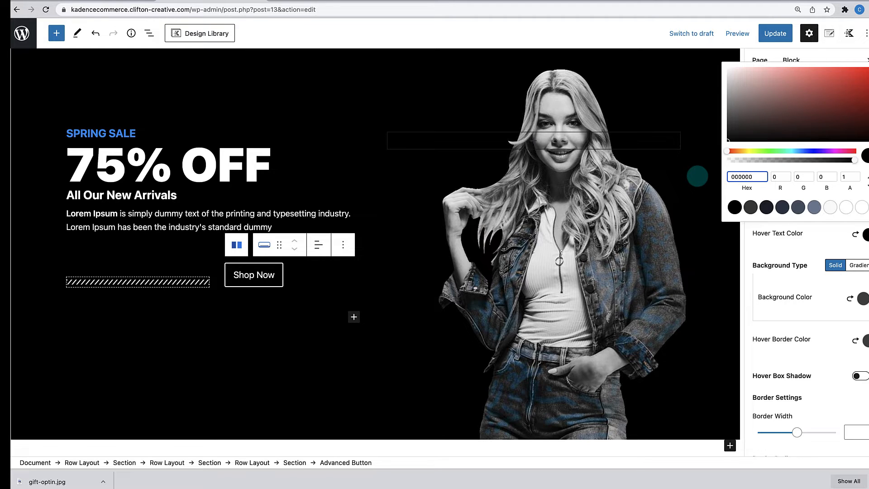
left_click(698, 176)
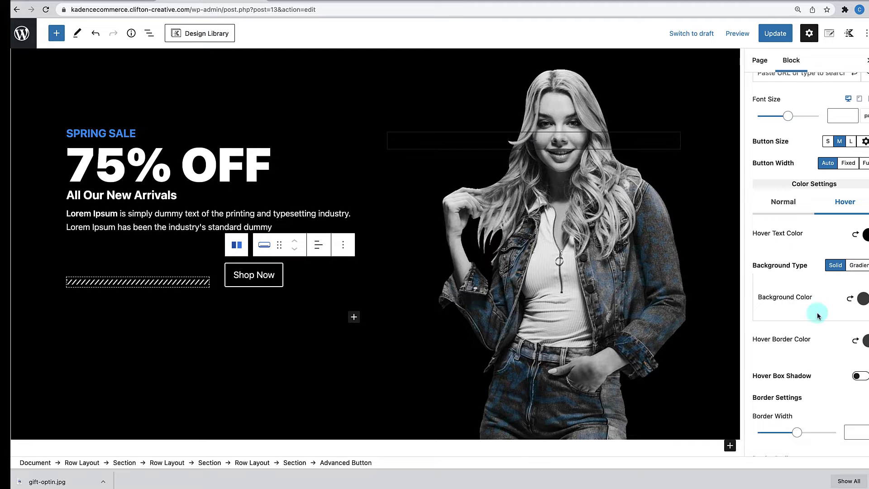
- Make the hover background white and change the hover border from 444444 to ffffff
left_click(863, 300)
double_click(741, 241)
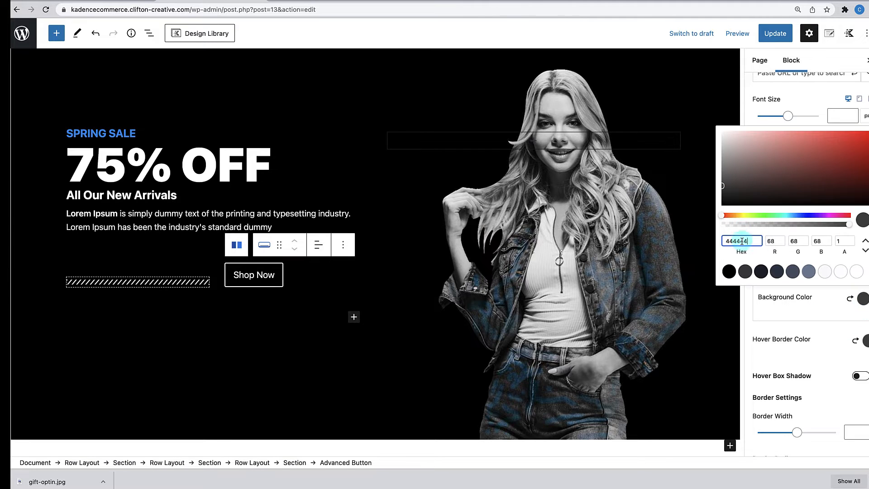
key("super+v")
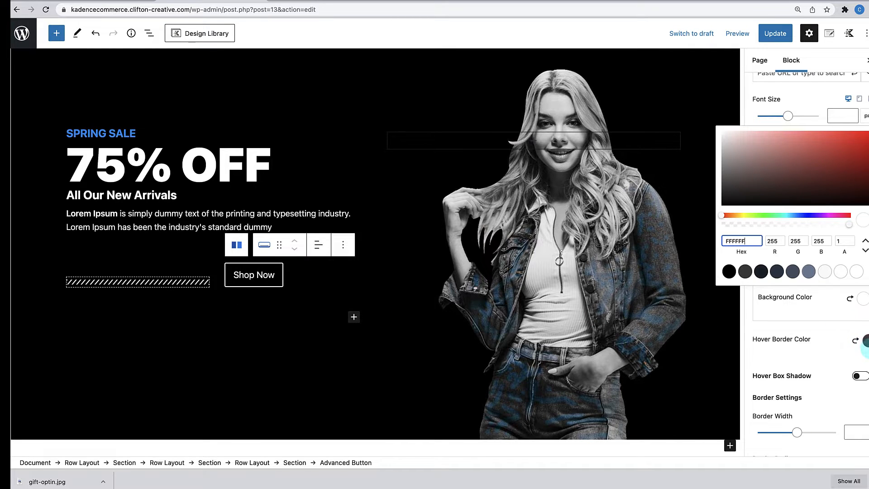
left_click(865, 341)
left_click(764, 279)
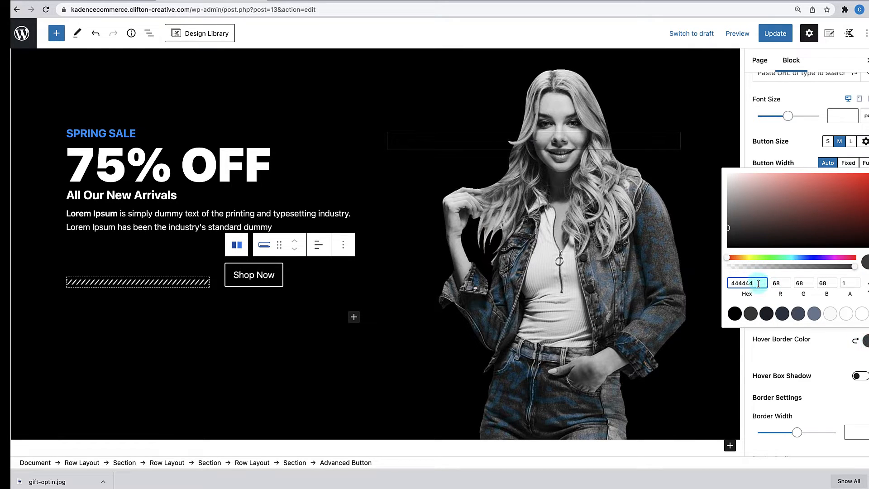
left_click_drag(759, 284, 704, 286)
type("ffffff")
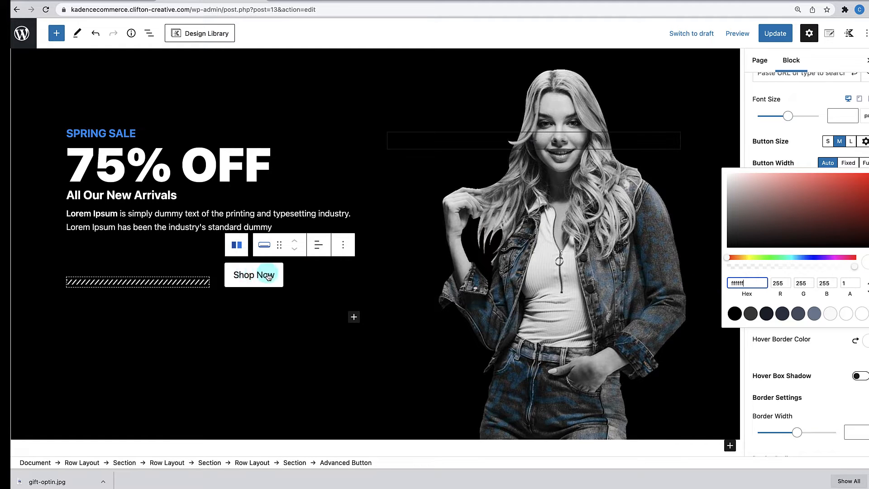
left_click(824, 361)
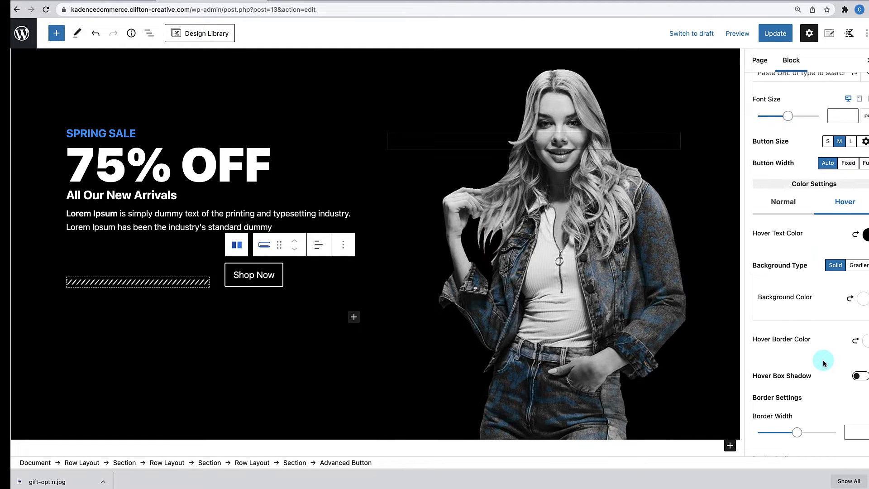
- Search the icon picker for 'cart' and add the shopping-cart icon to Shop Now
scroll(819, 352, "down", 10)
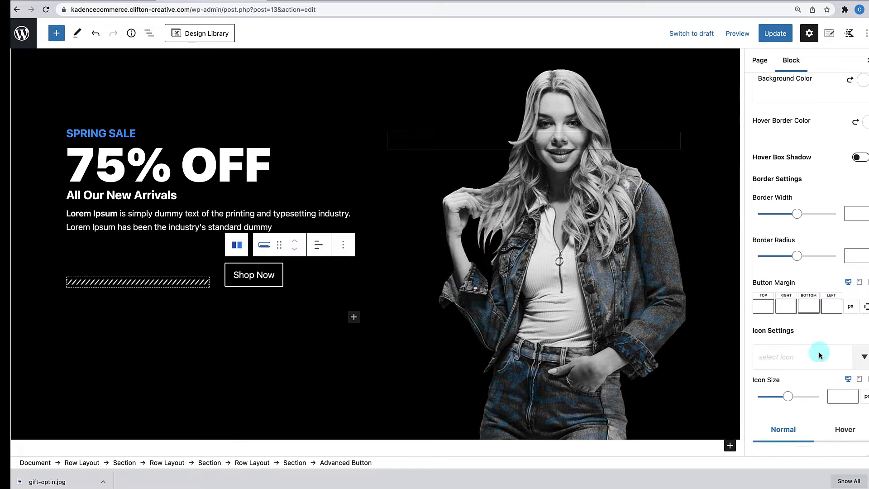
scroll(819, 351, "down", 1)
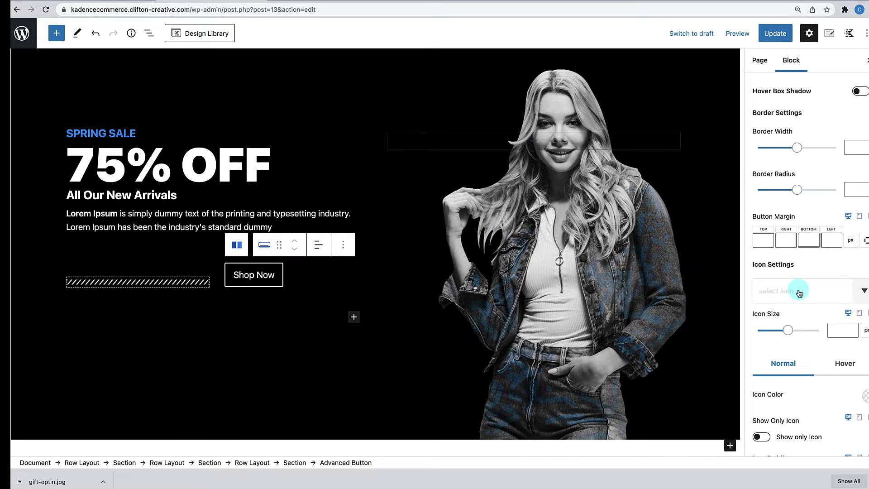
left_click(800, 293)
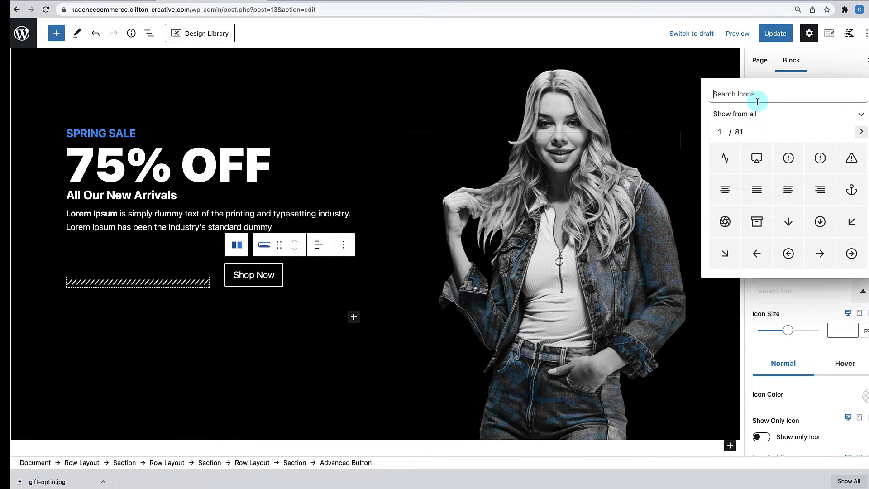
type("cart")
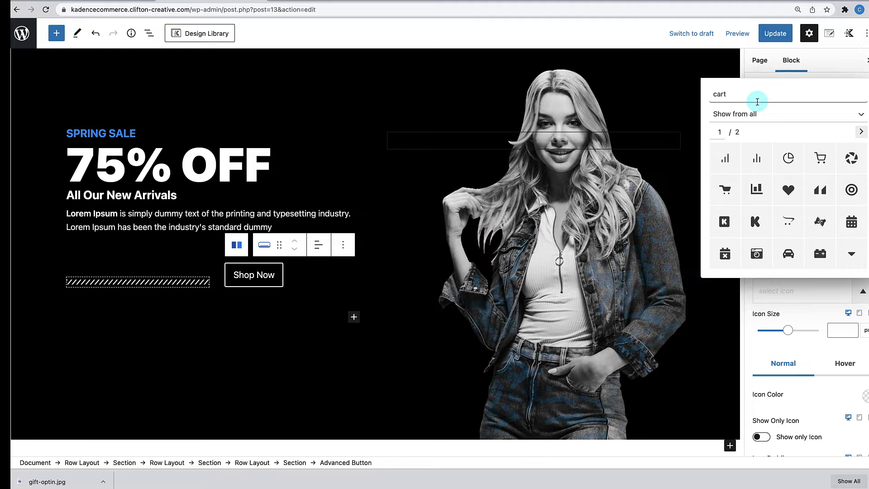
left_click(816, 166)
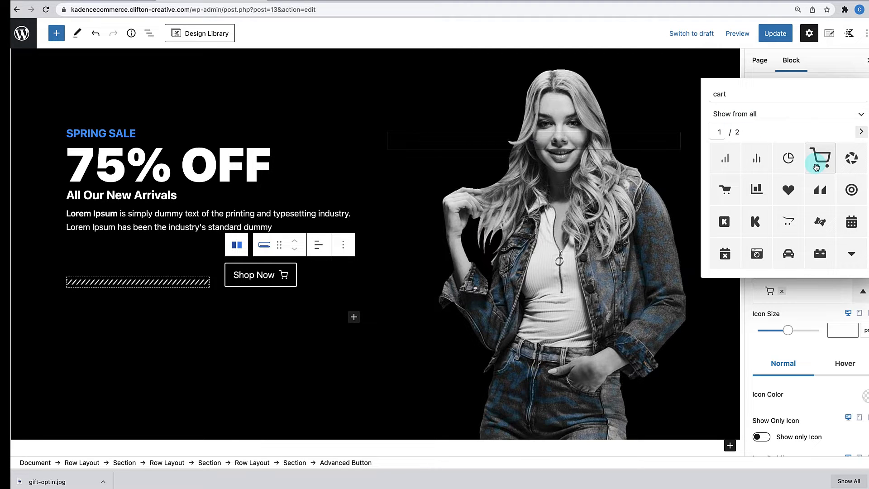
left_click(814, 356)
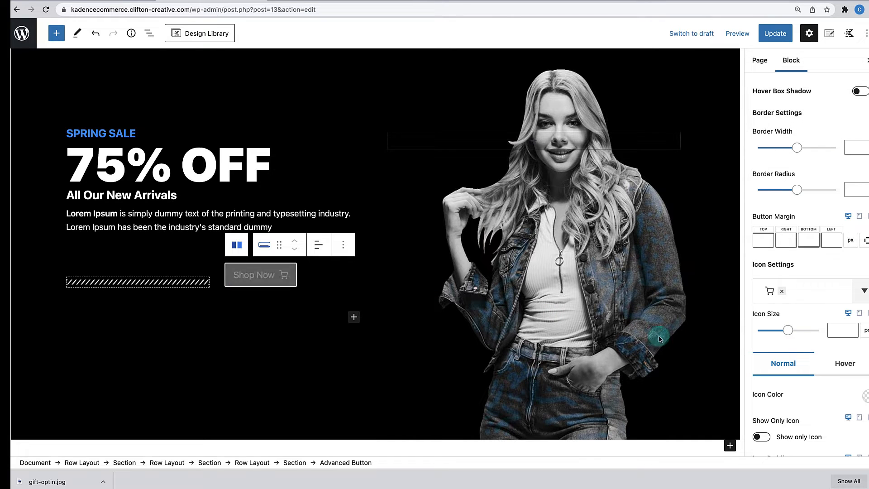
- Select the inner divider-and-button Row Layout via List View and set it to Align Middle
left_click(367, 368)
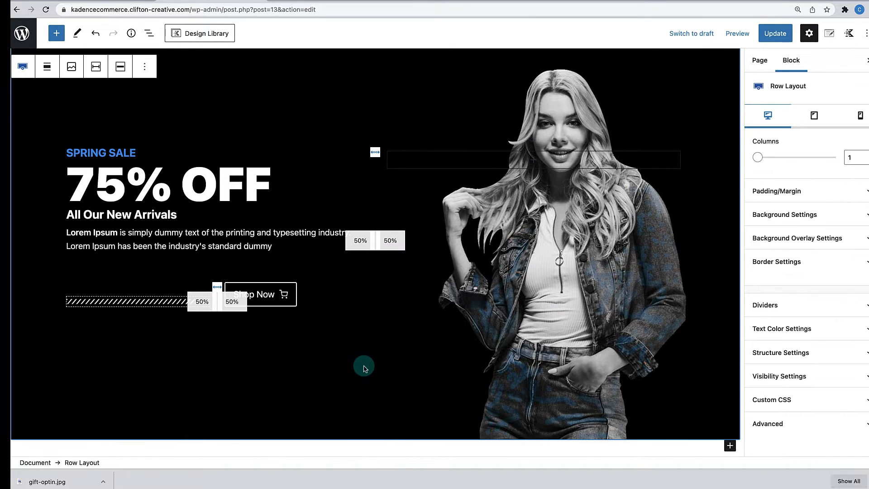
left_click(398, 207)
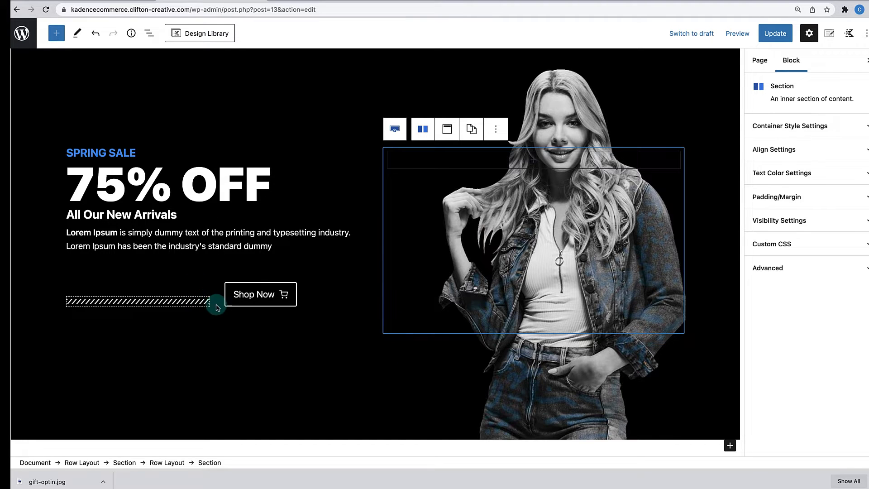
left_click(188, 292)
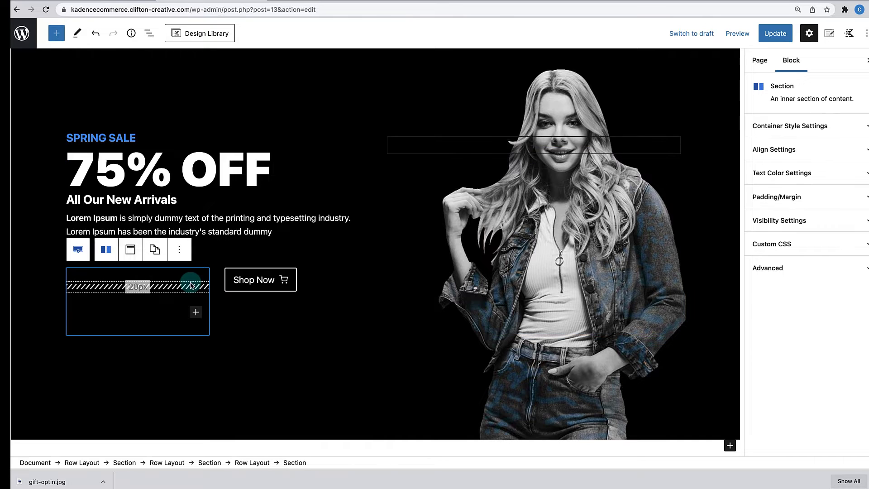
left_click(206, 266)
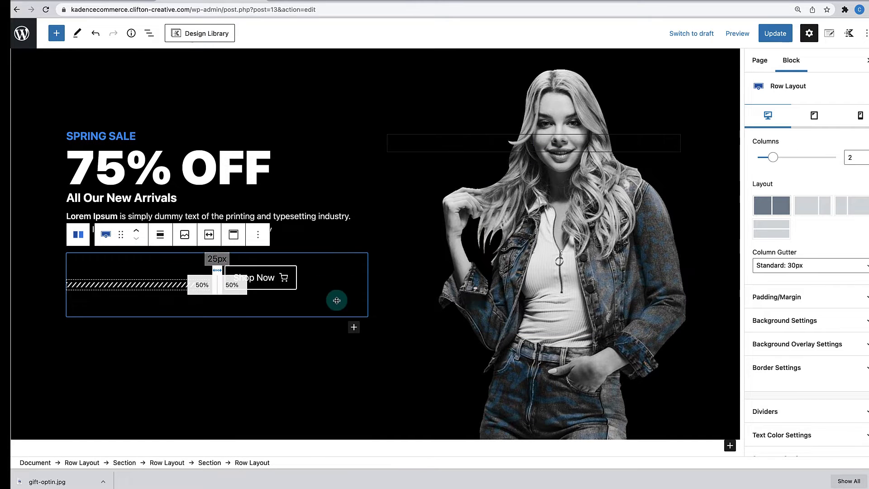
left_click(150, 35)
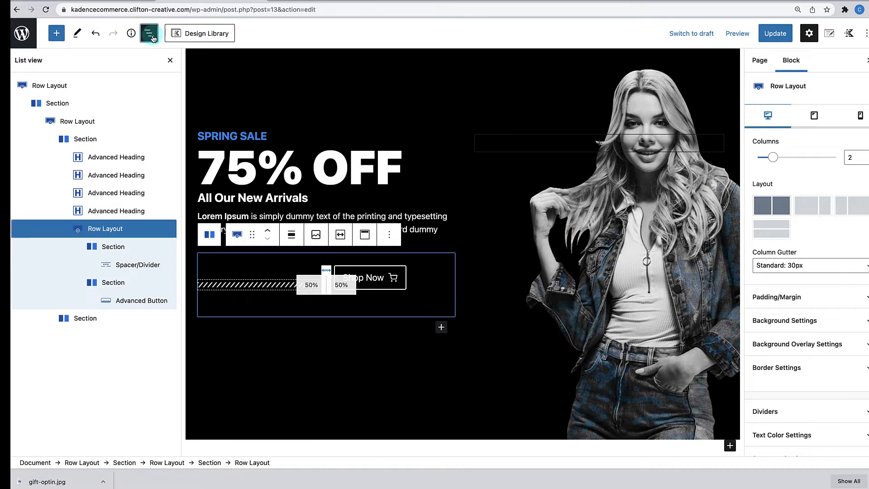
left_click(117, 234)
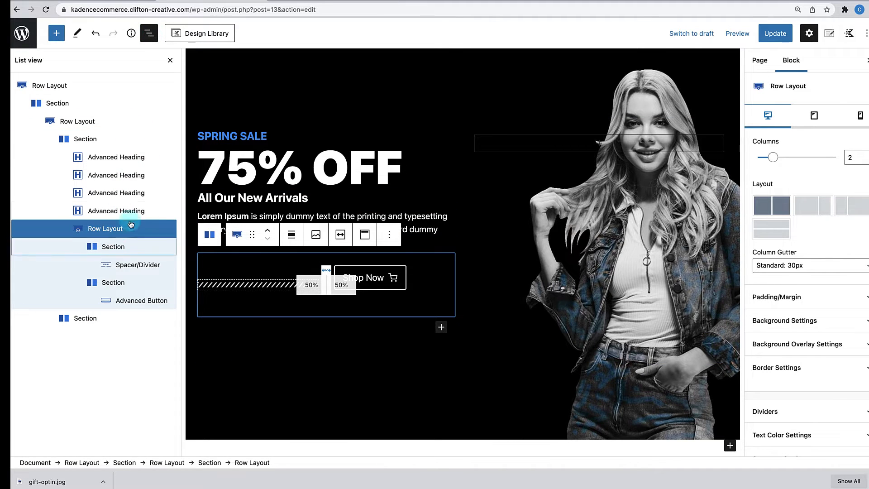
left_click(170, 60)
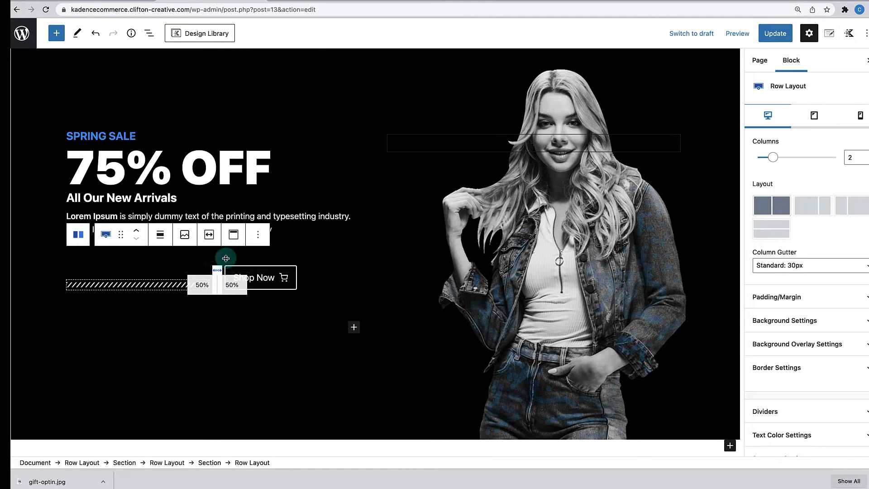
left_click(234, 241)
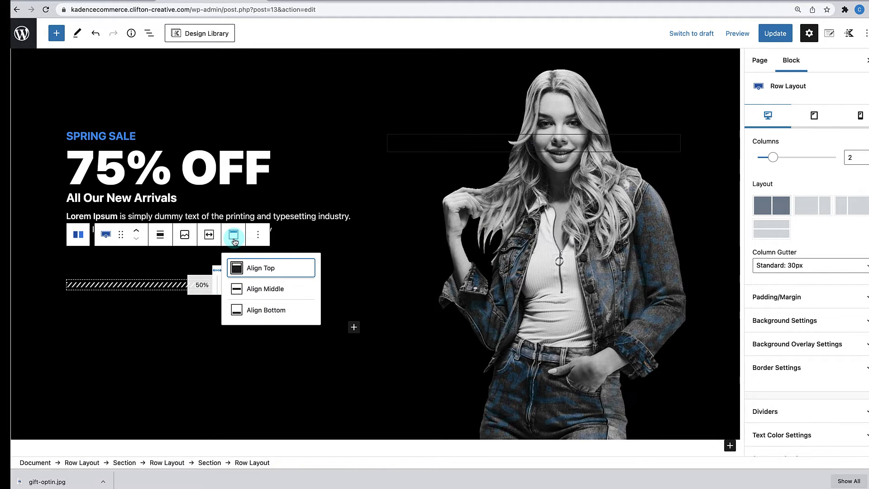
left_click(248, 292)
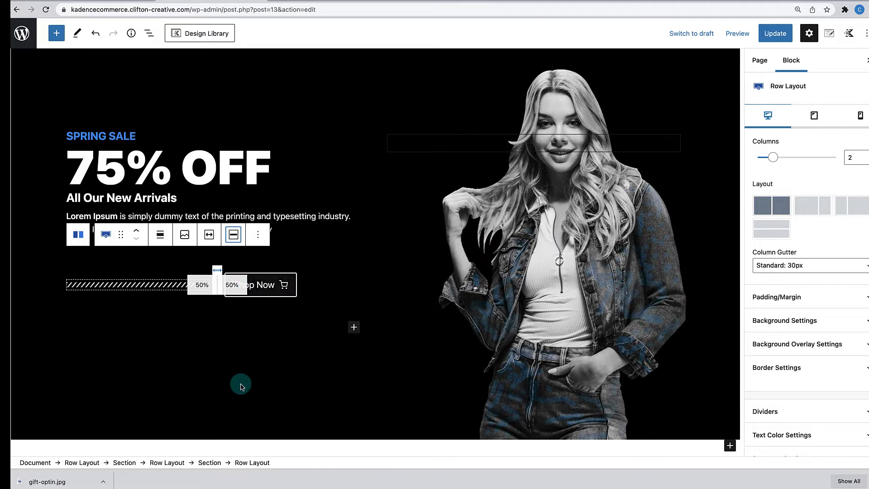
left_click(240, 384)
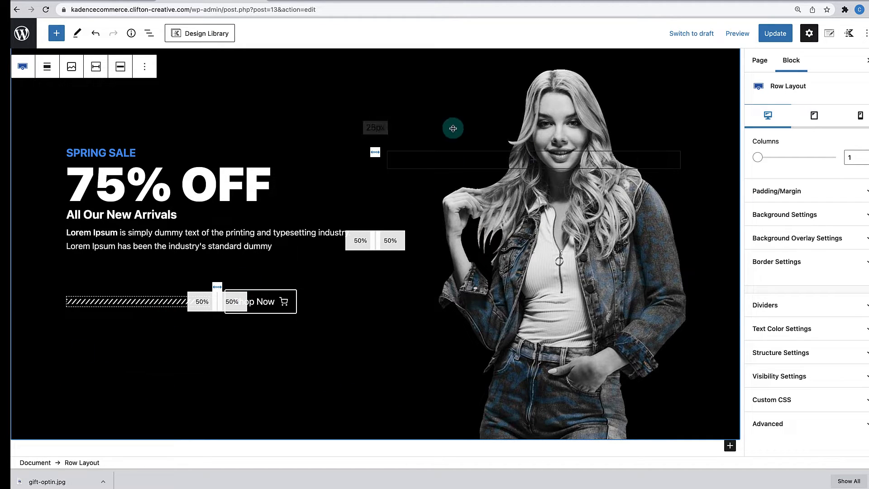
- Set the divider-and-button row's top and bottom padding to 0
left_click(433, 170)
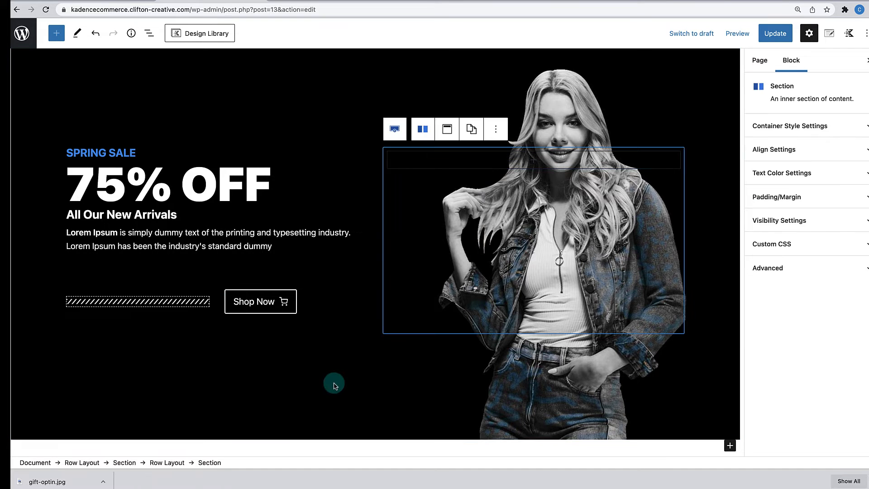
scroll(333, 363, "up", 3)
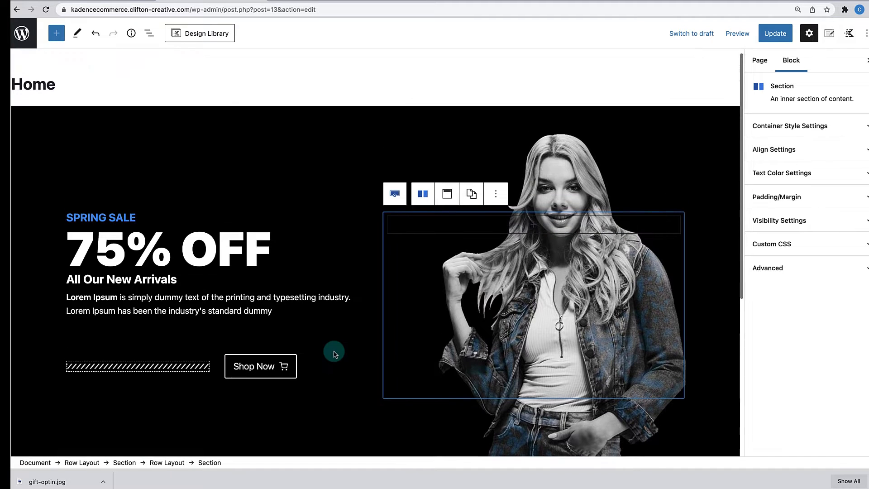
scroll(334, 354, "down", 6)
scroll(334, 352, "up", 5)
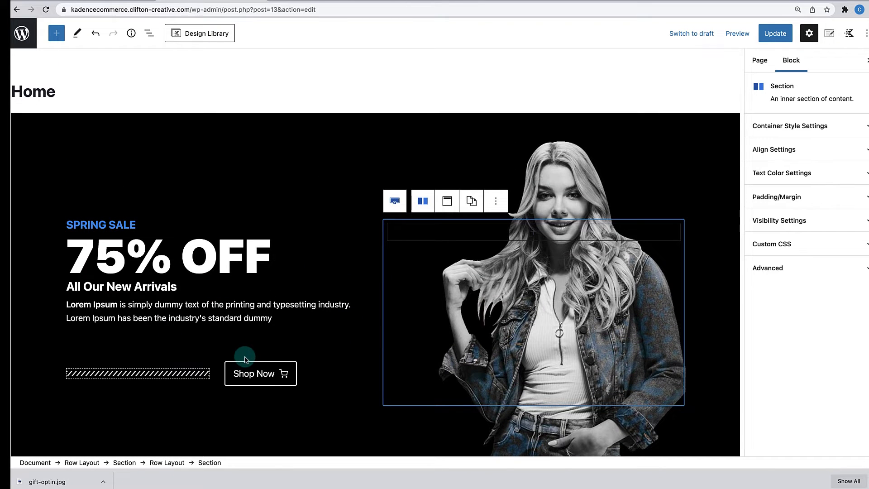
left_click(189, 345)
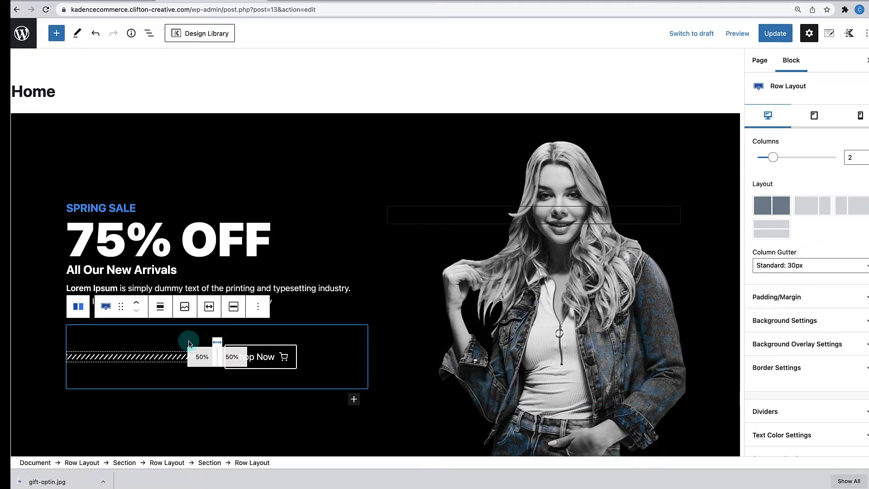
left_click(319, 314)
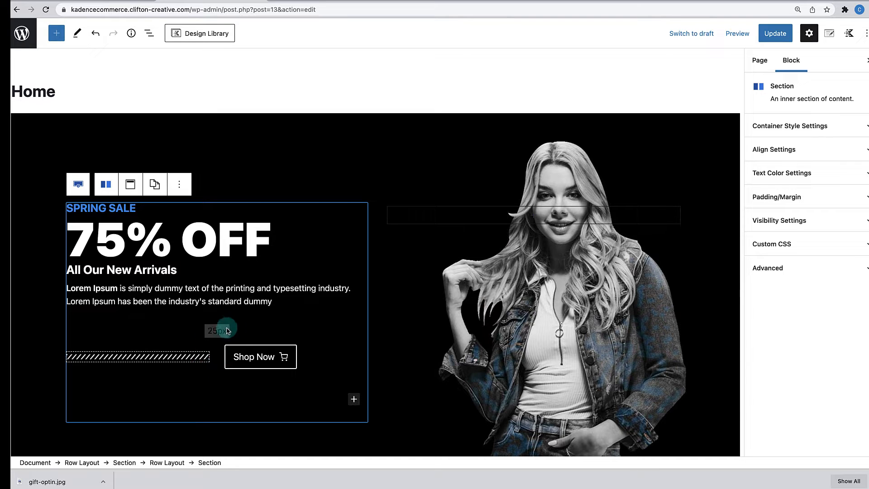
left_click(166, 340)
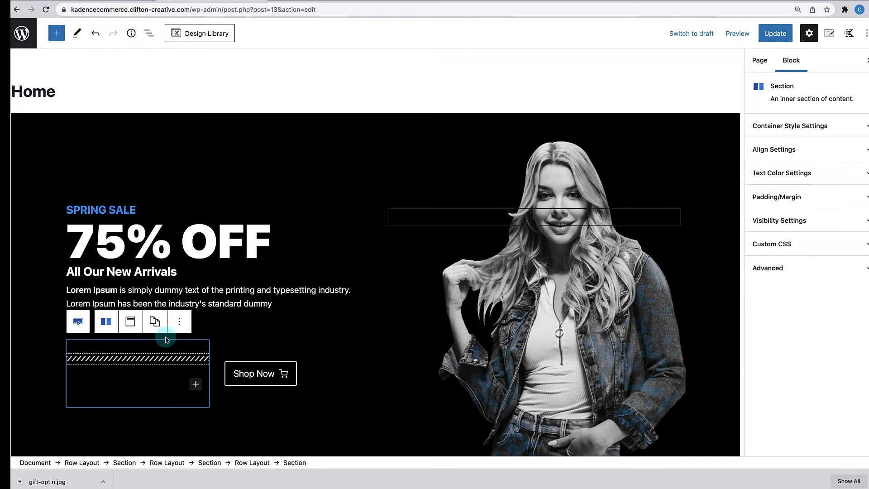
left_click(203, 335)
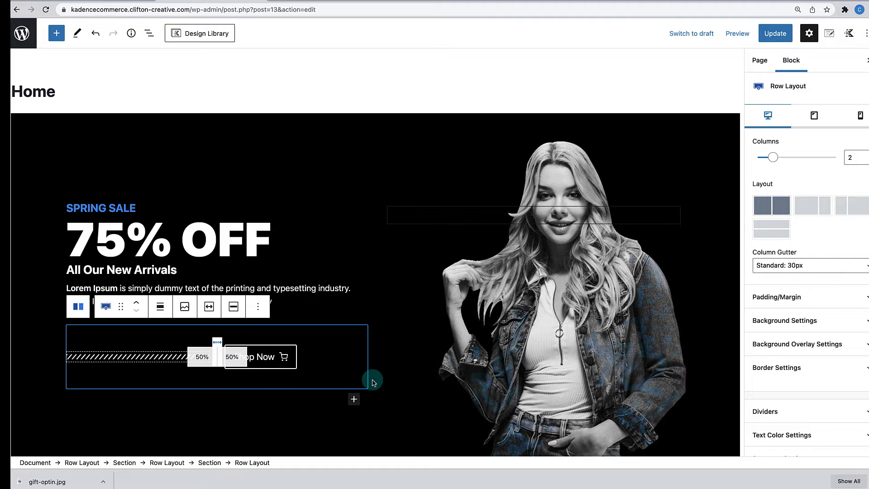
left_click(856, 306)
double_click(765, 335)
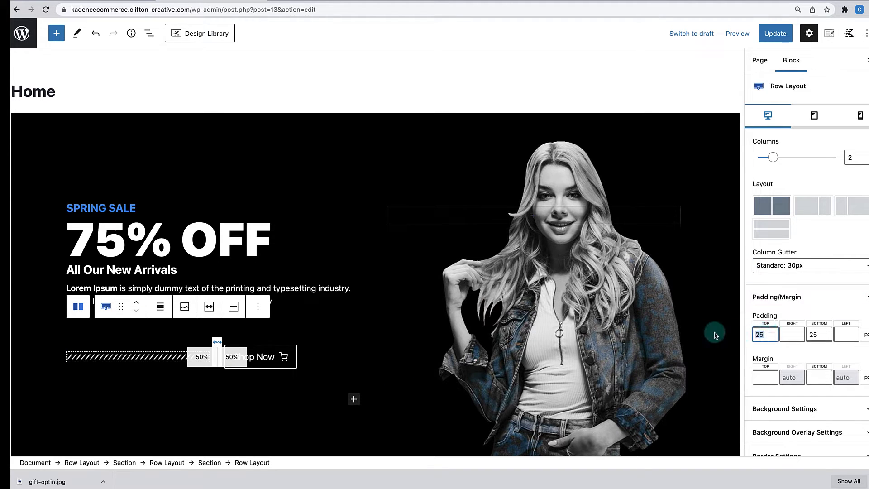
type("0")
double_click(819, 335)
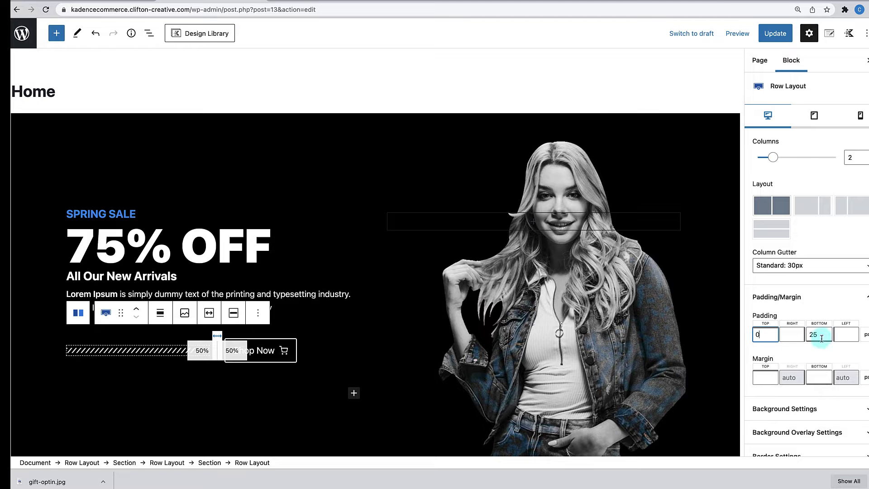
type("0")
left_click(461, 391)
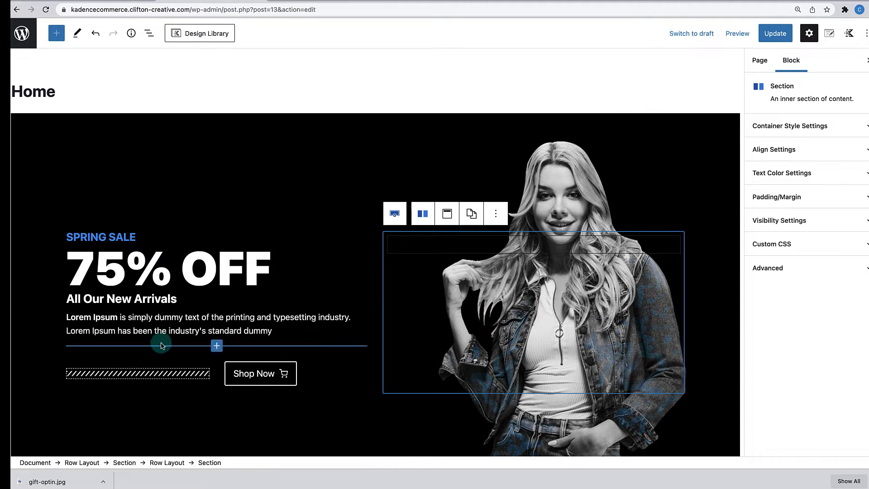
- Give the hero heading a bottom margin of 10 px
left_click(162, 320)
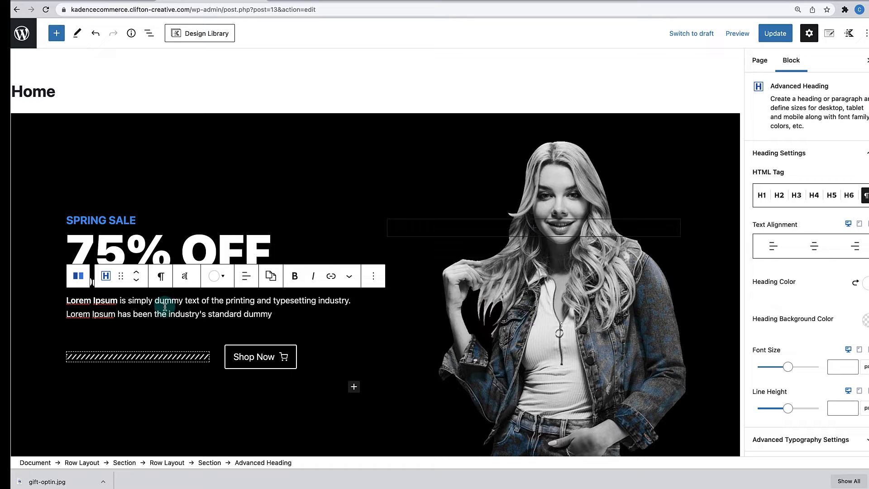
scroll(817, 404, "down", 5)
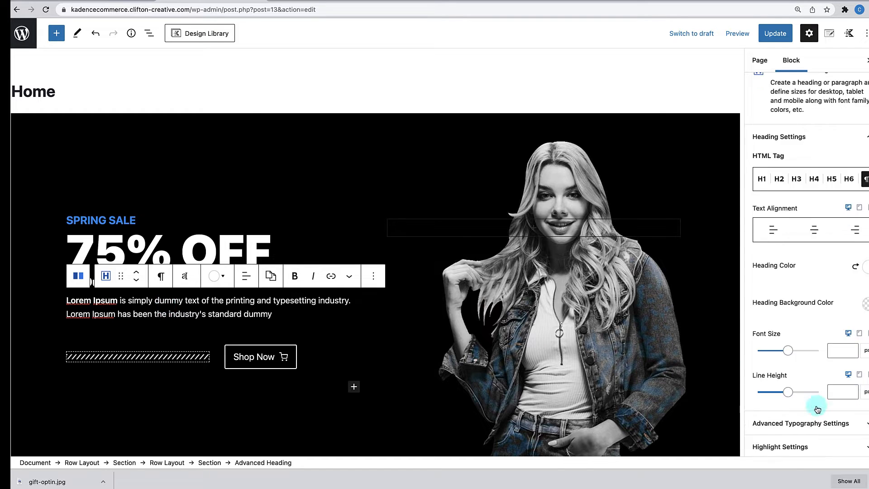
left_click(815, 398)
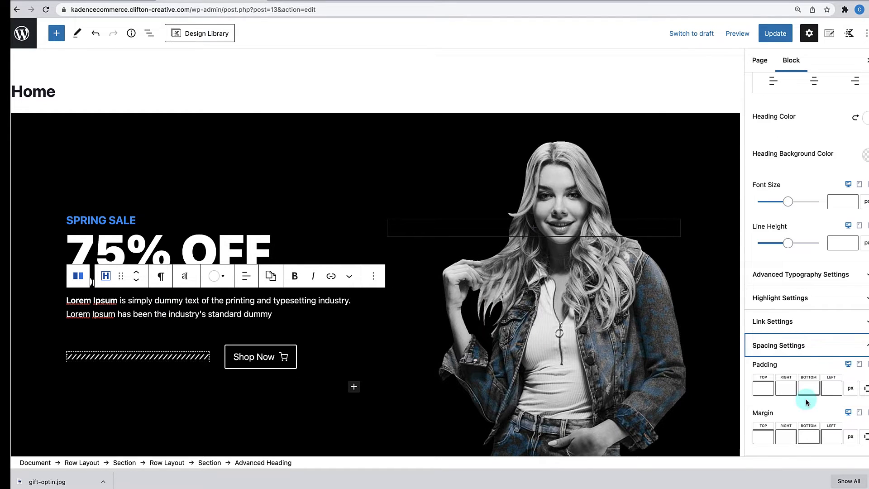
left_click(808, 436)
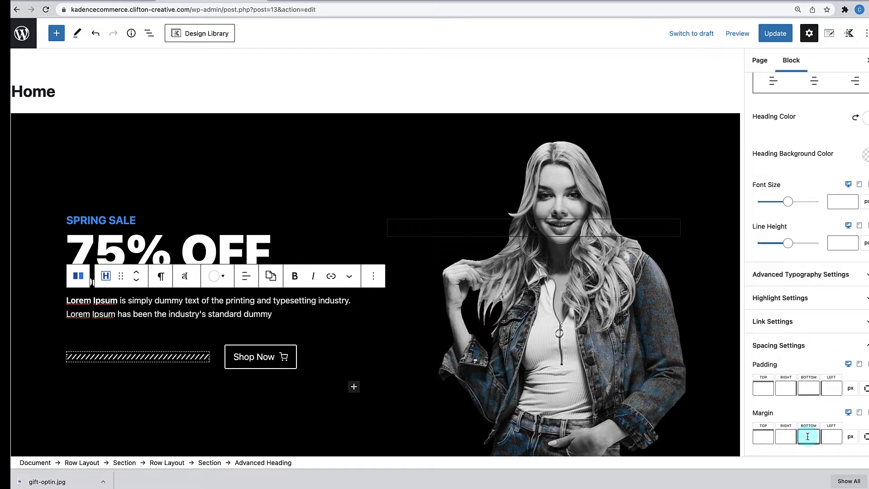
type("1")
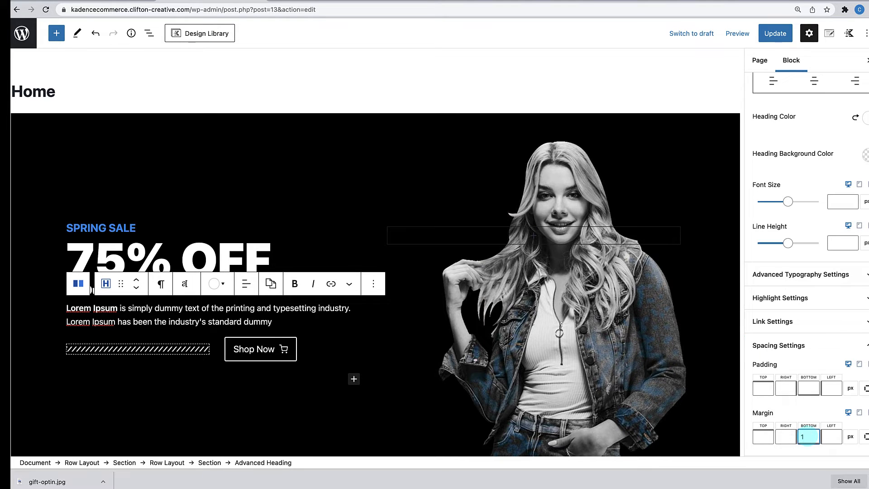
type("0")
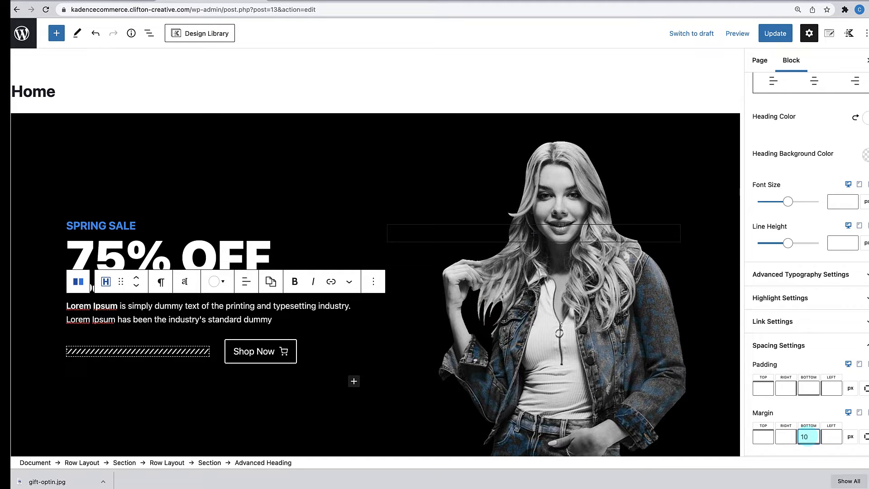
- Update the Home page and view the live page
left_click(195, 436)
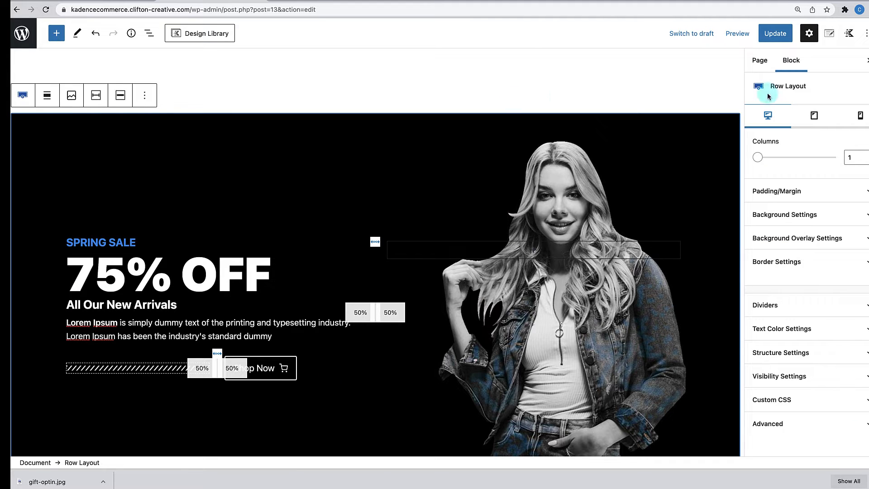
left_click(772, 39)
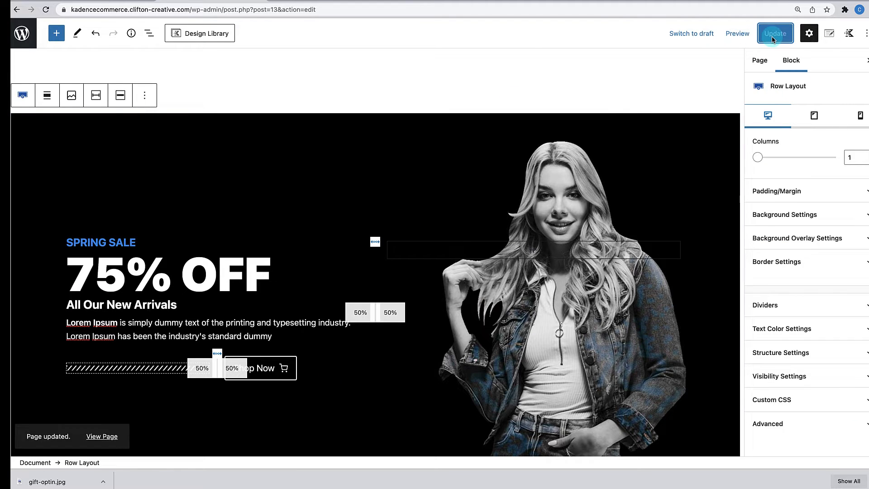
left_click(103, 437)
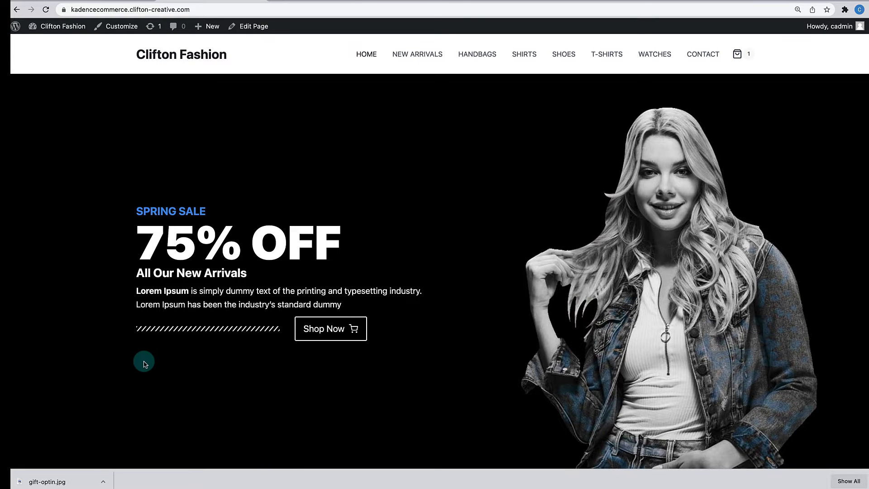
- Scroll through the live home page to review the updated Spring Sale hero
scroll(143, 362, "down", 2)
scroll(143, 362, "up", 1)
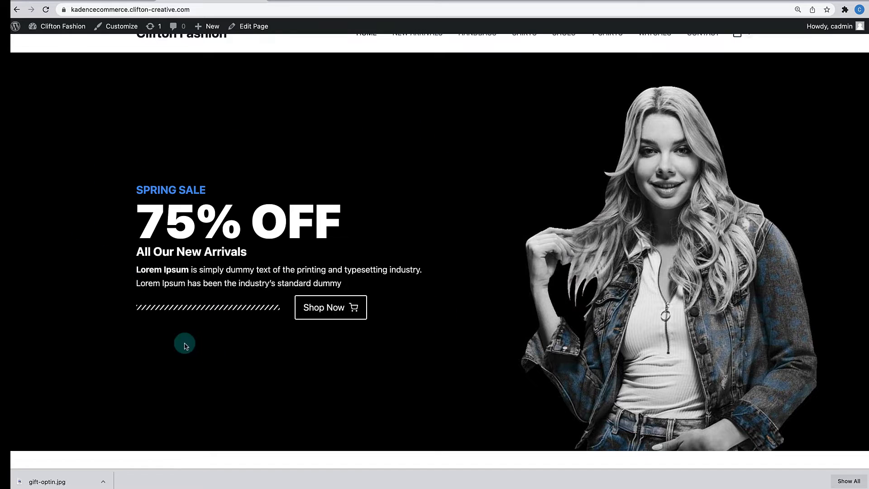
scroll(140, 247, "up", 1)
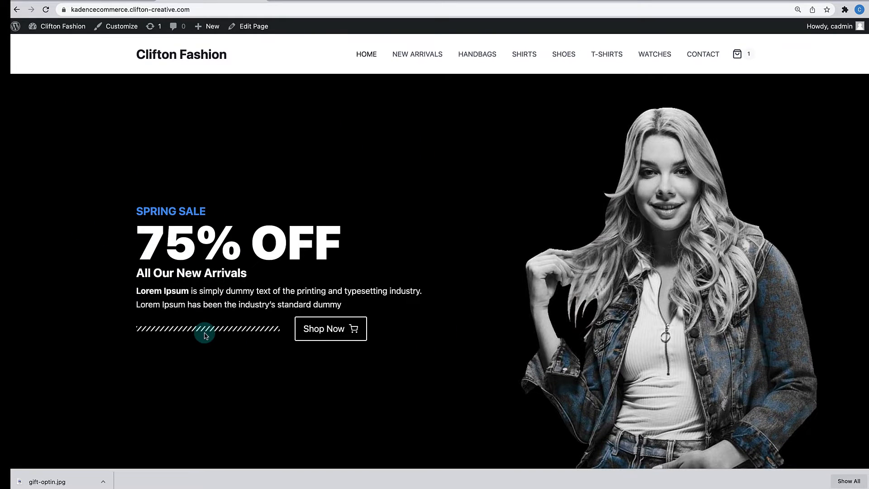
scroll(205, 334, "down", 3)
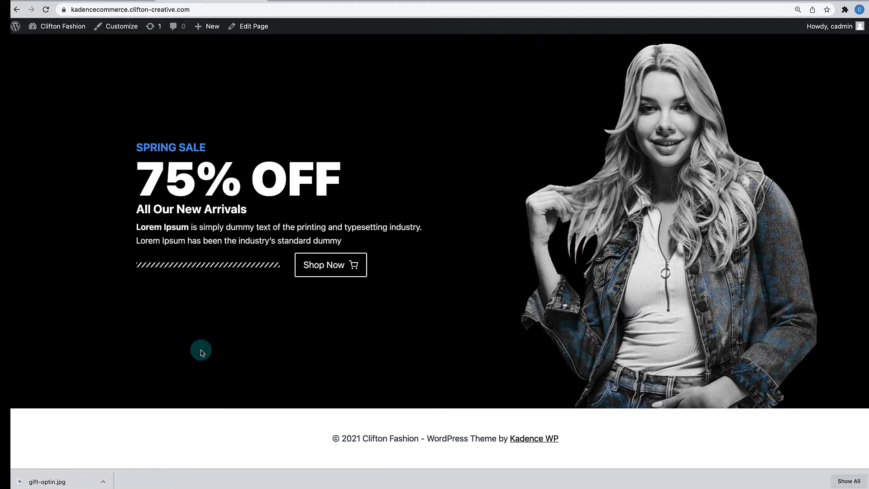
scroll(202, 353, "up", 3)
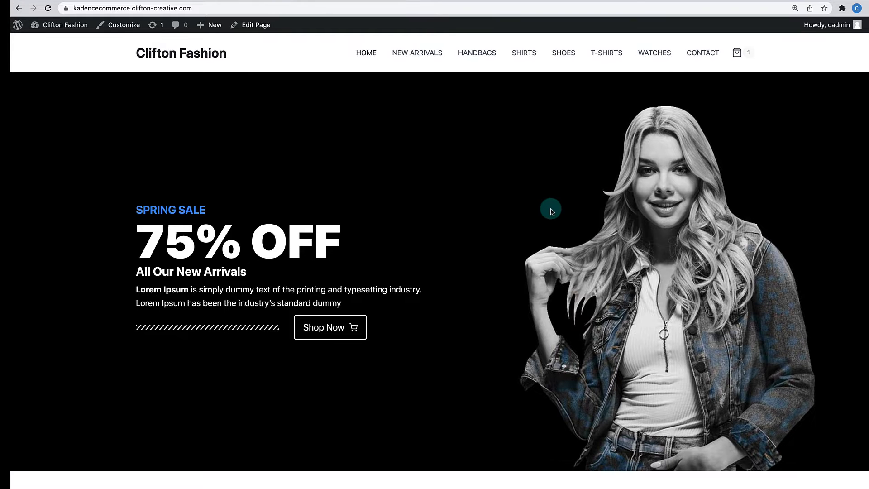
scroll(551, 208, "down", 3)
scroll(551, 211, "up", 2)
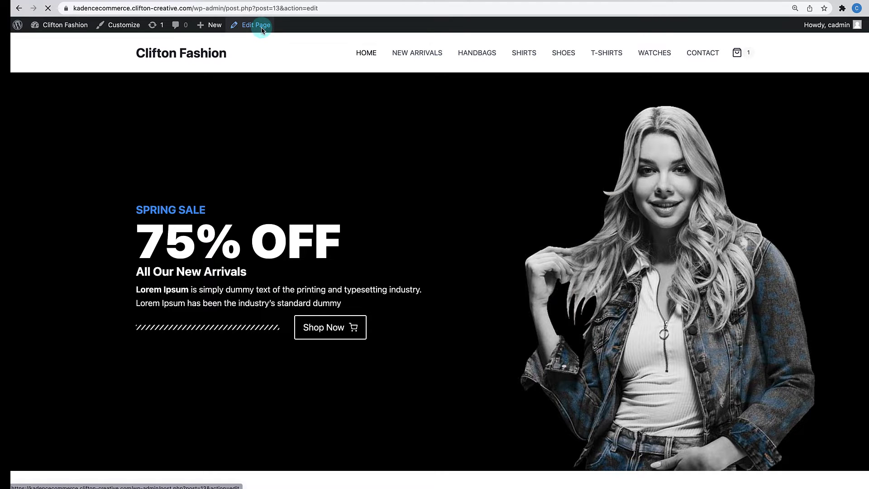
- Delete the empty row beneath the Spring Sale hero
scroll(250, 182, "down", 3)
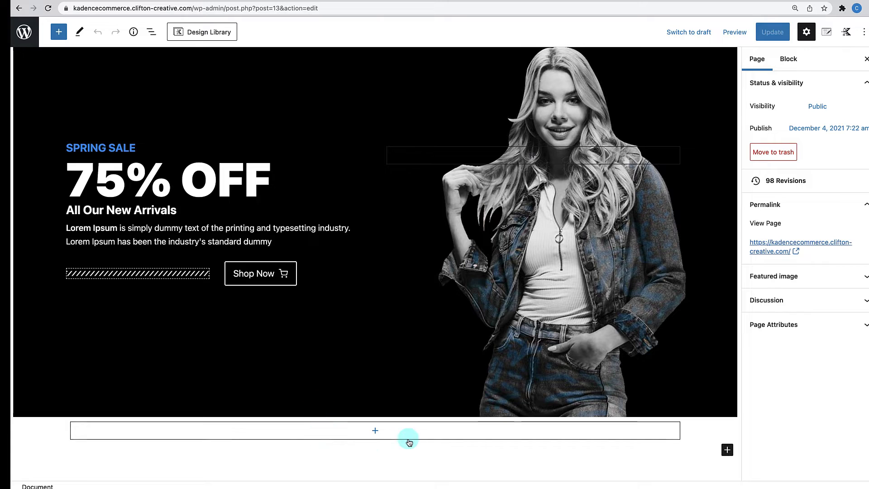
left_click(665, 410)
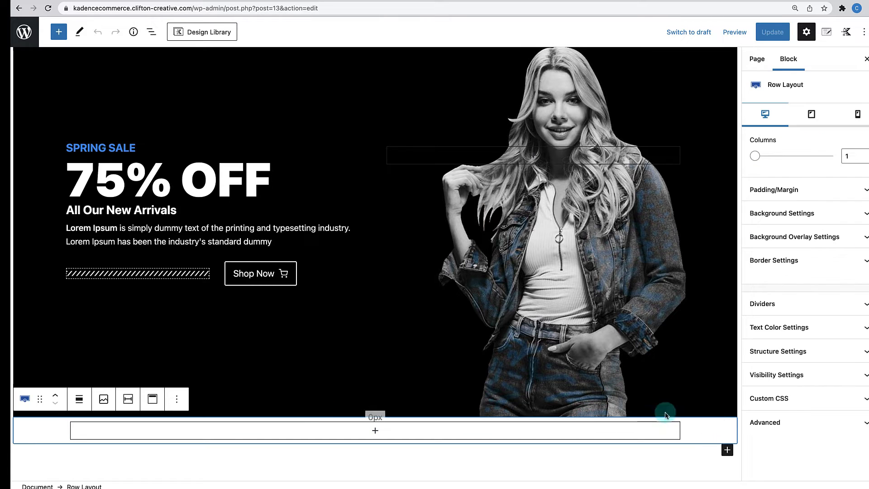
left_click(177, 399)
left_click(200, 366)
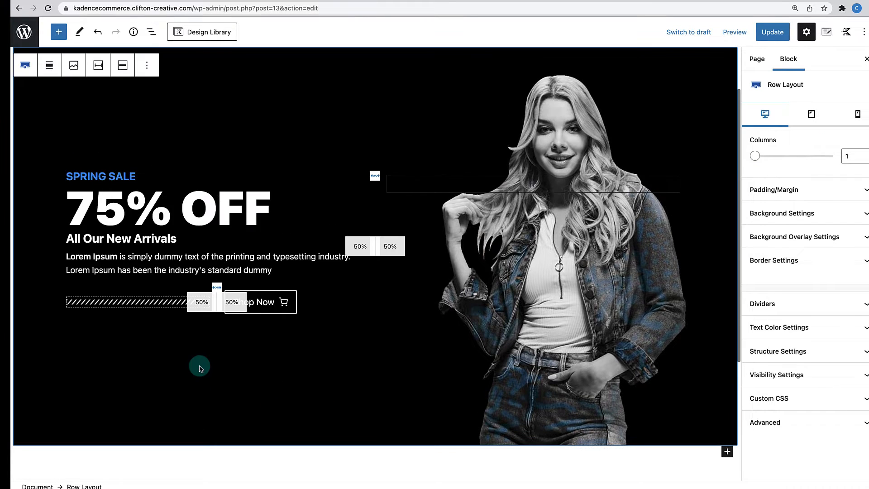
- Add a single-column Row Layout containing a nested row of four equal columns
scroll(212, 355, "down", 4)
left_click(728, 267)
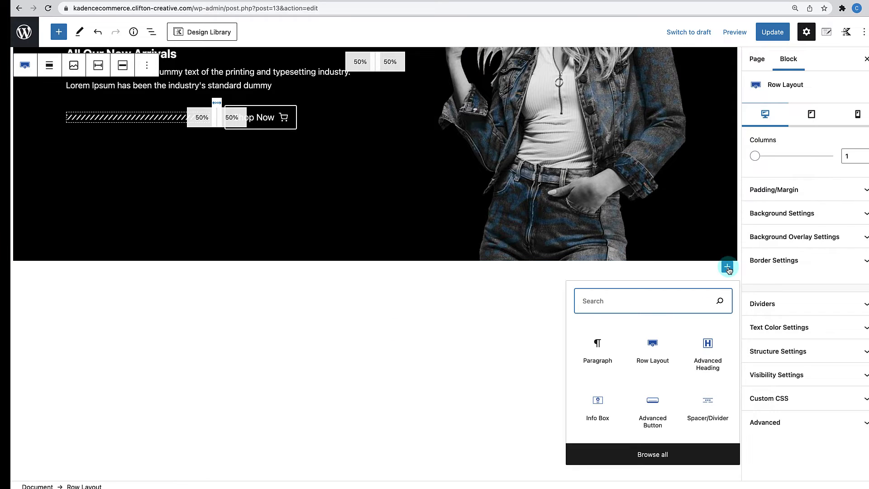
left_click(648, 356)
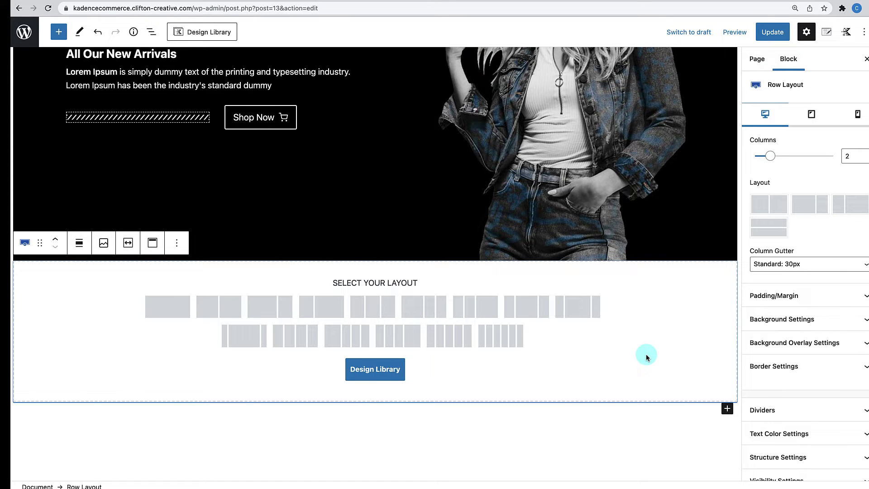
left_click(178, 316)
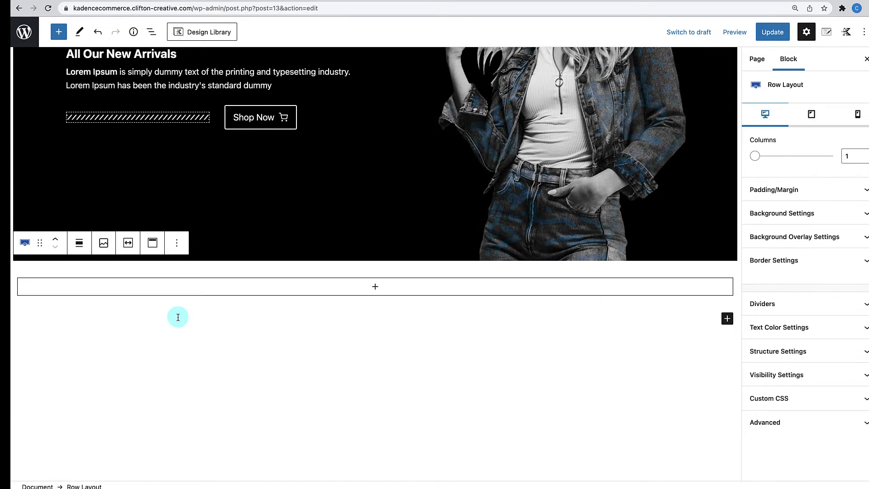
left_click(376, 291)
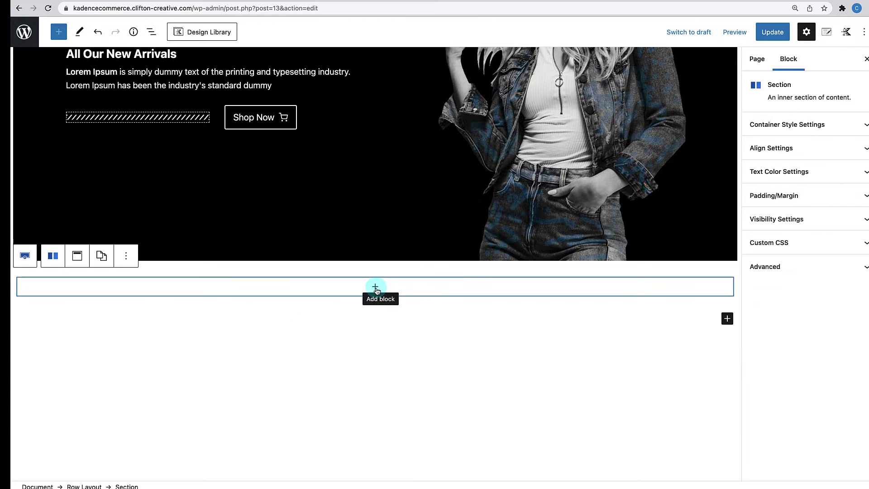
left_click(376, 290)
left_click(374, 381)
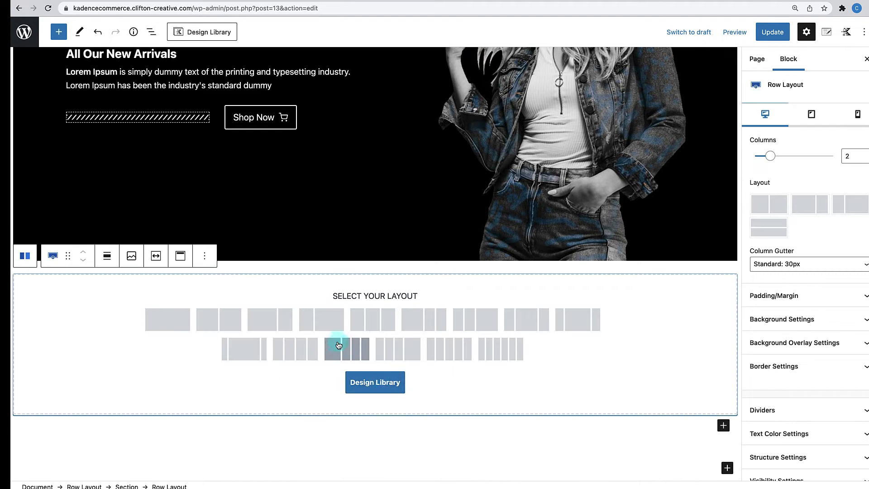
left_click(300, 349)
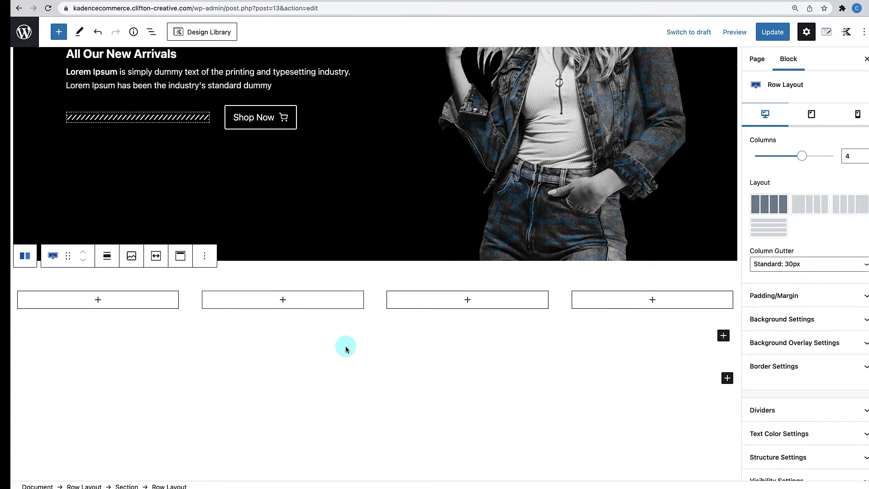
left_click(360, 265)
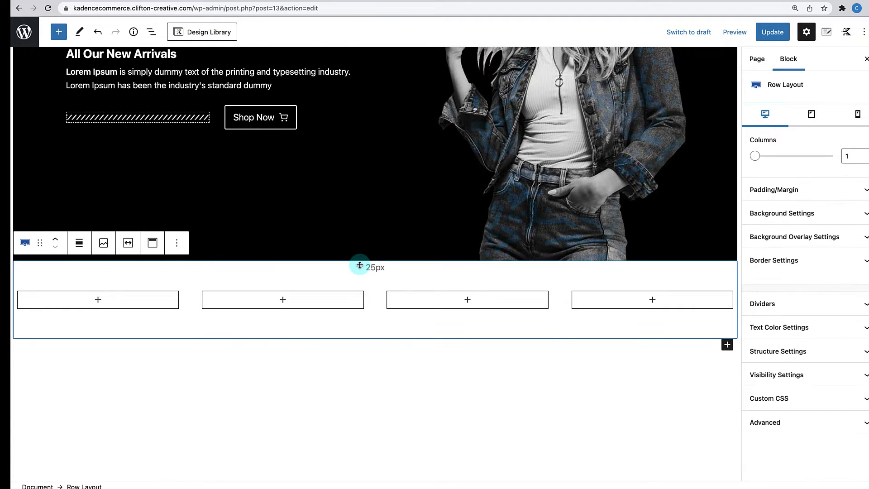
- Set the outer row's top and bottom padding to 0 and content max width to inherit from theme
left_click(774, 189)
double_click(763, 227)
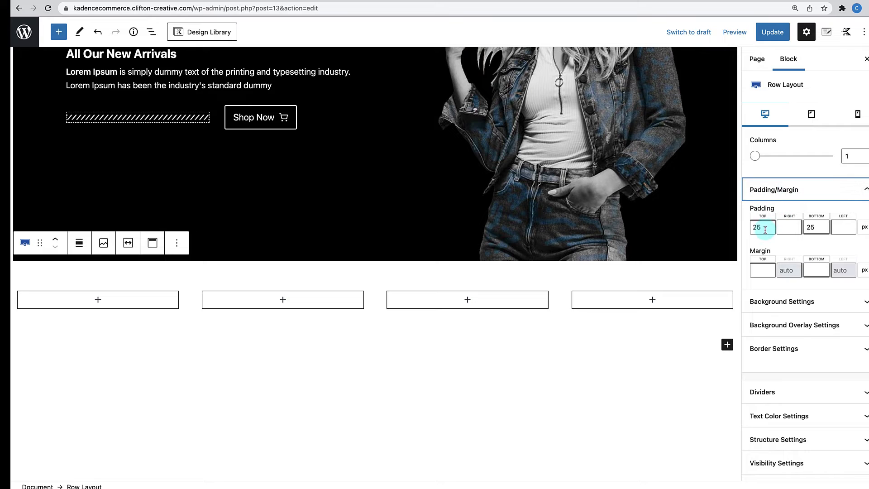
type("0")
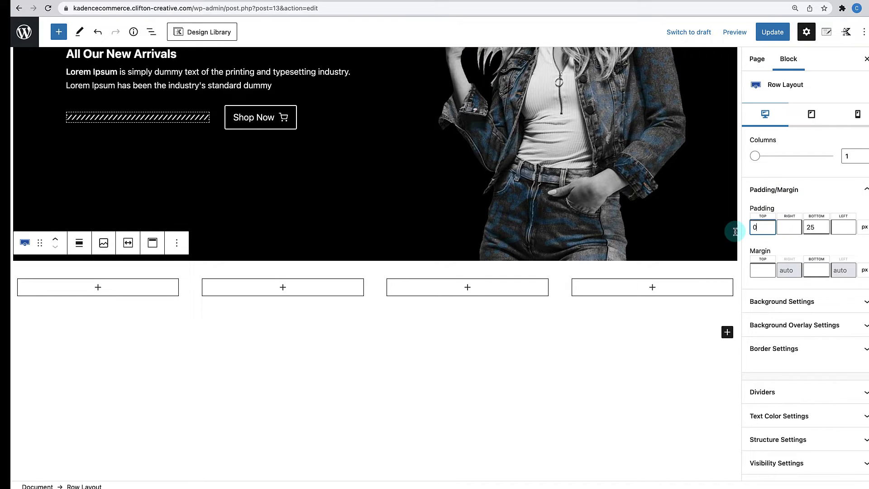
double_click(813, 227)
type("0")
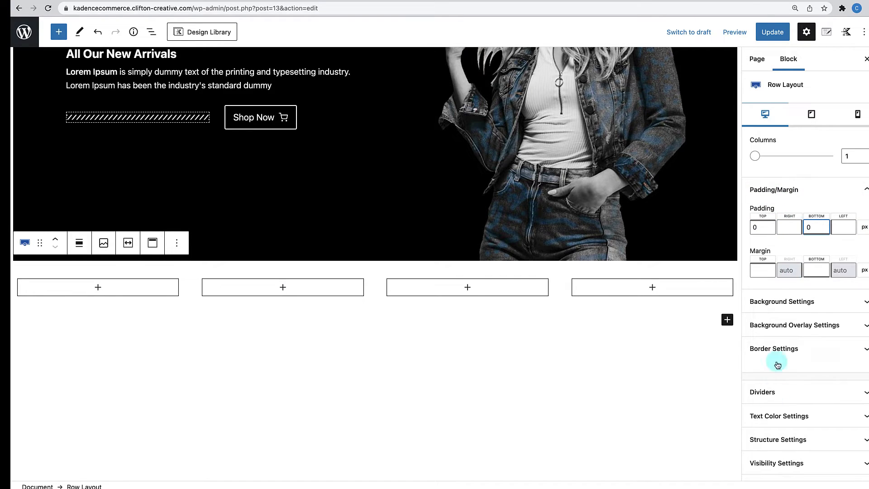
left_click(776, 439)
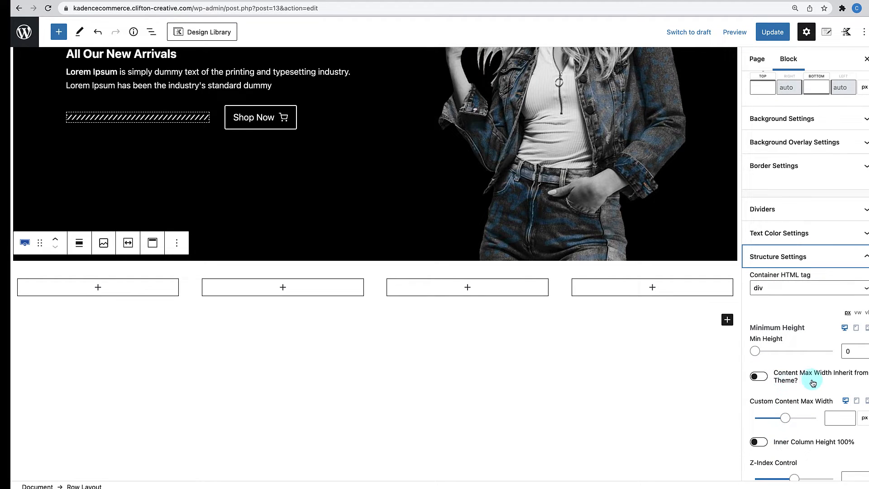
left_click(767, 380)
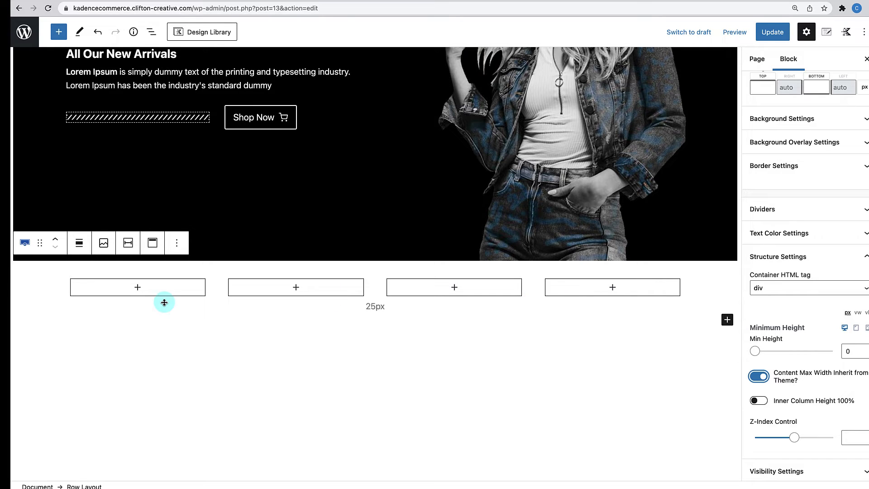
left_click(138, 288)
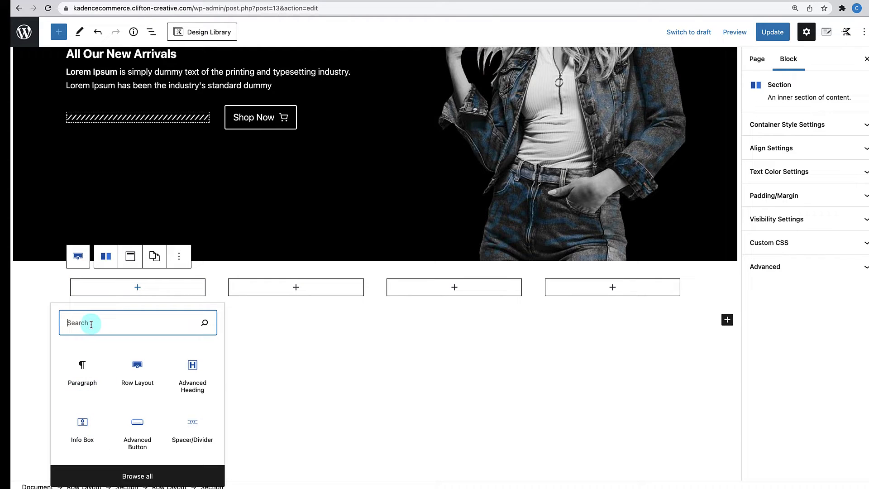
- Add an Info Box titled 'Free Shipping' to the first column, keeping only its first description sentence
left_click(83, 424)
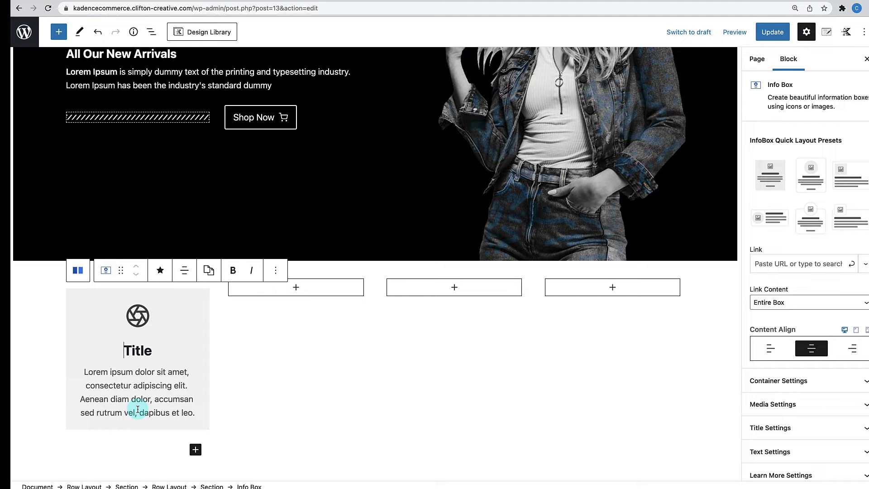
double_click(138, 351)
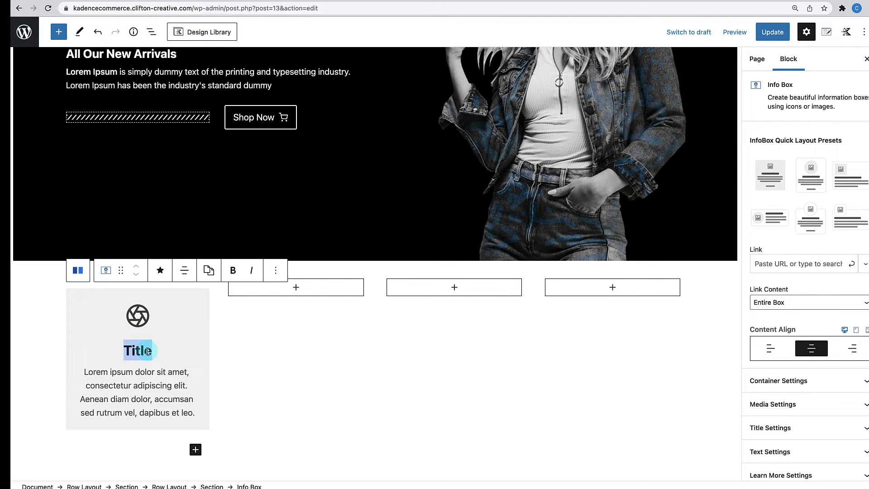
type("Free")
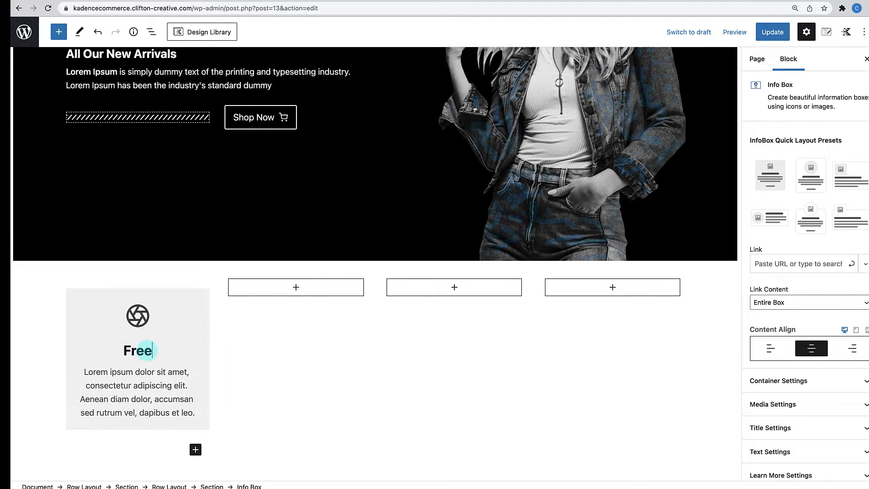
type(" Shipping")
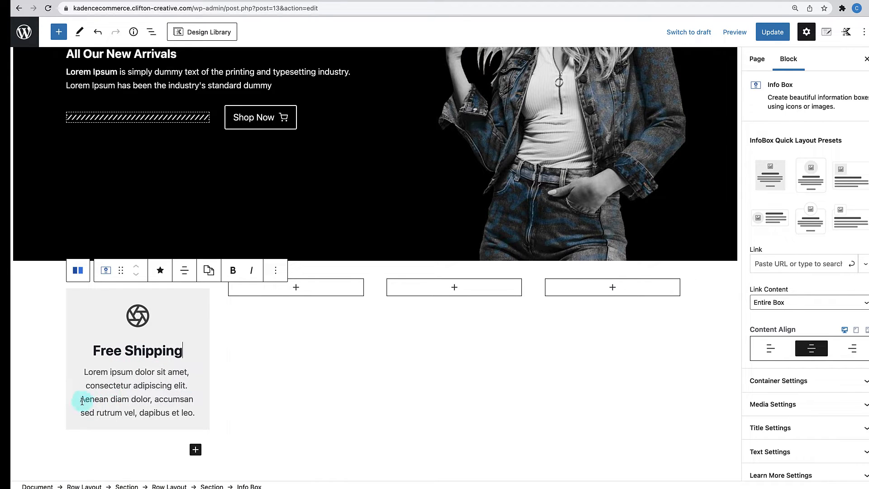
left_click_drag(81, 401, 200, 422)
key("BackSpace")
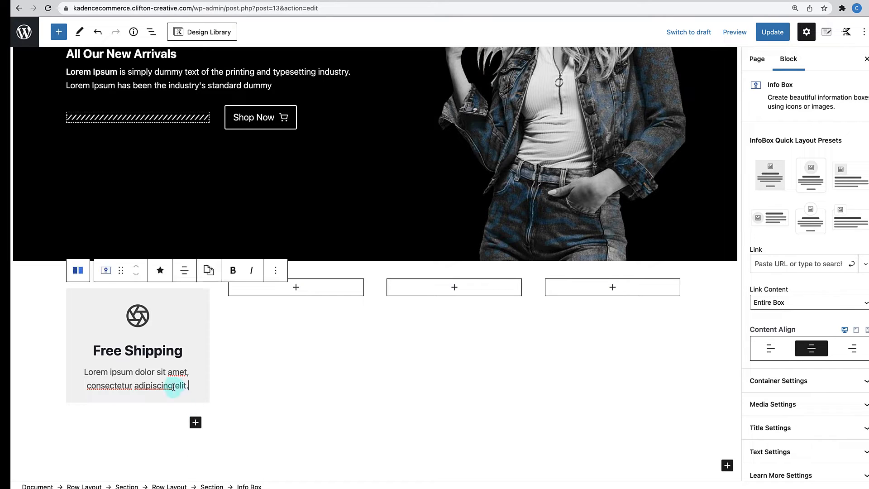
left_click(789, 391)
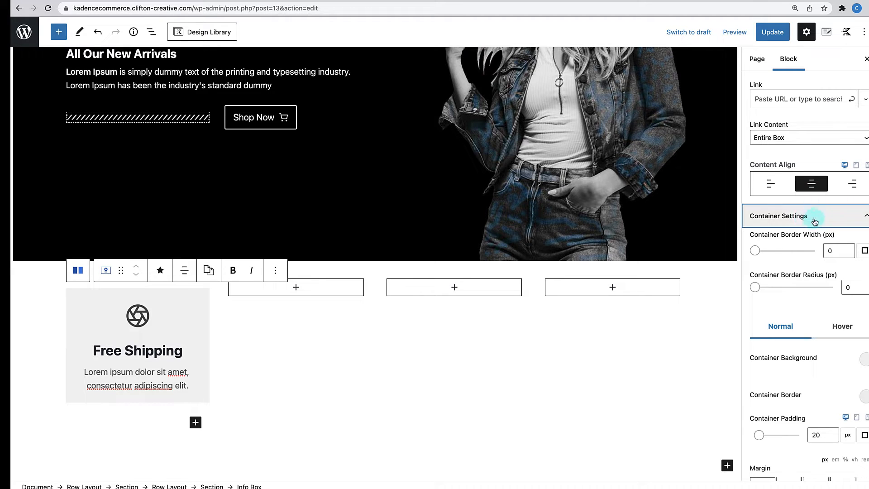
- Left-align the box content and make its background fully transparent (alpha 0)
left_click(777, 185)
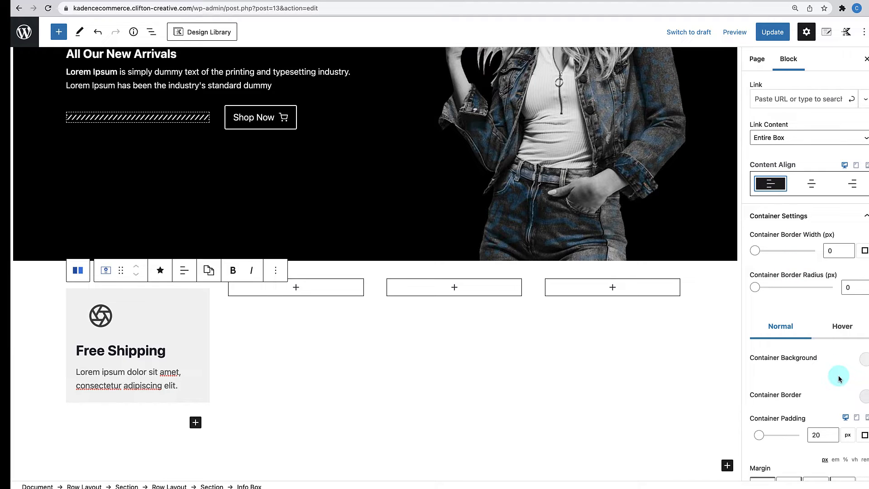
left_click(866, 363)
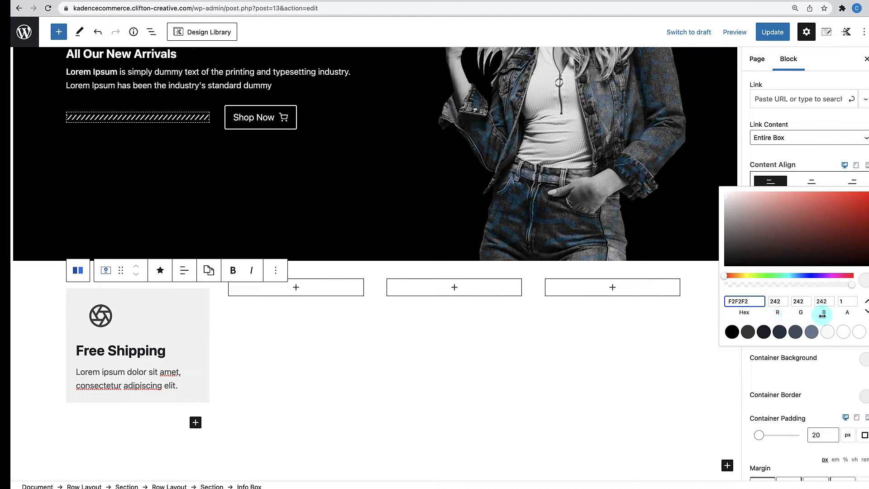
left_click(839, 303)
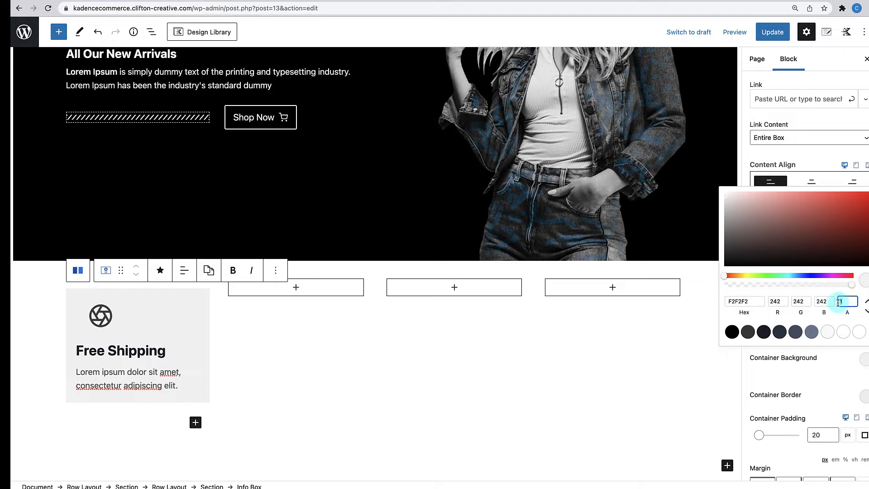
type("0")
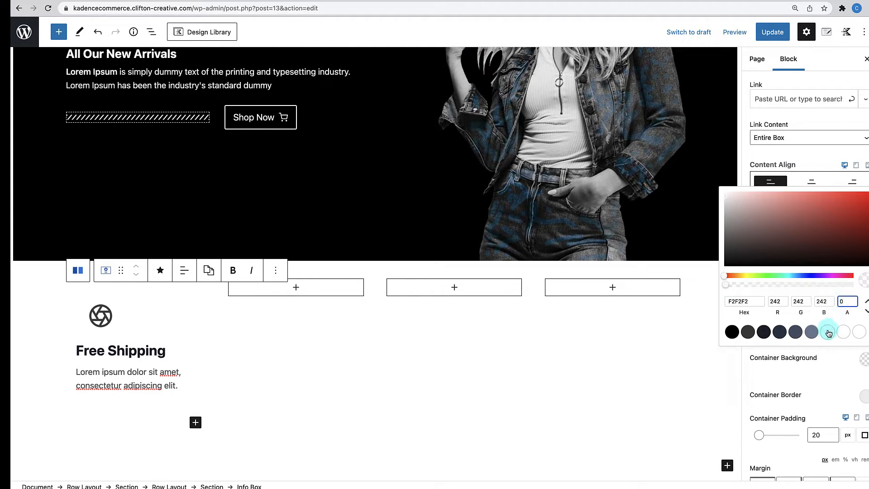
left_click(825, 368)
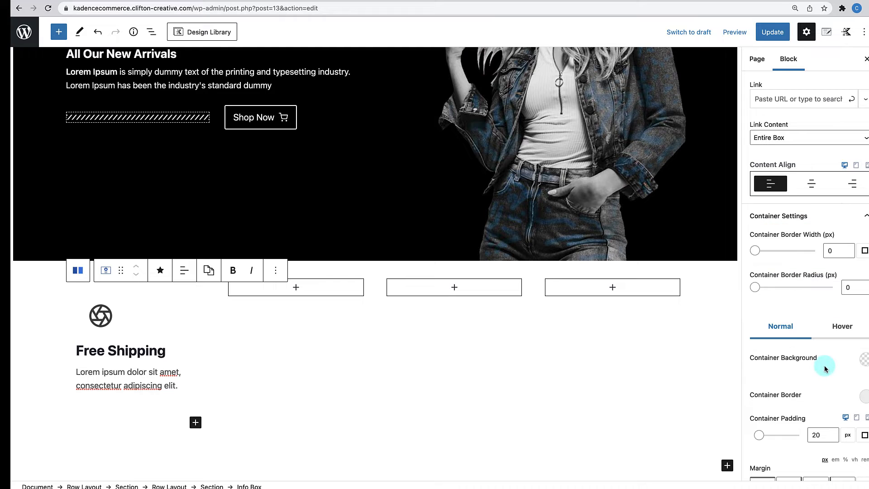
- Set the box border colour alpha to 0 and the box padding to 0
left_click(865, 402)
left_click(845, 339)
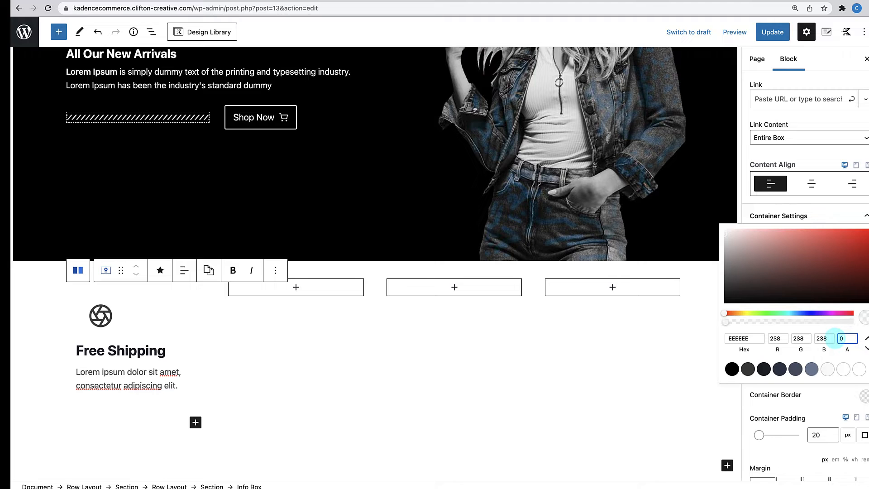
type("0")
left_click(811, 400)
scroll(812, 435, "down", 1)
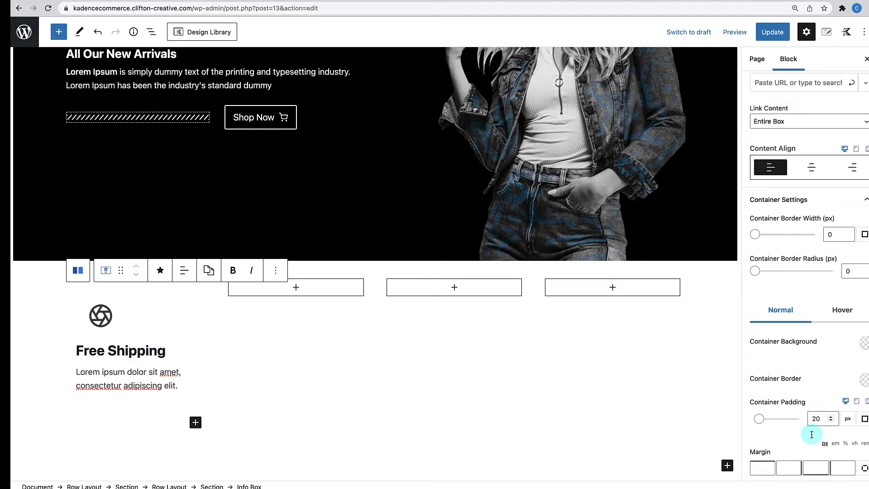
double_click(811, 419)
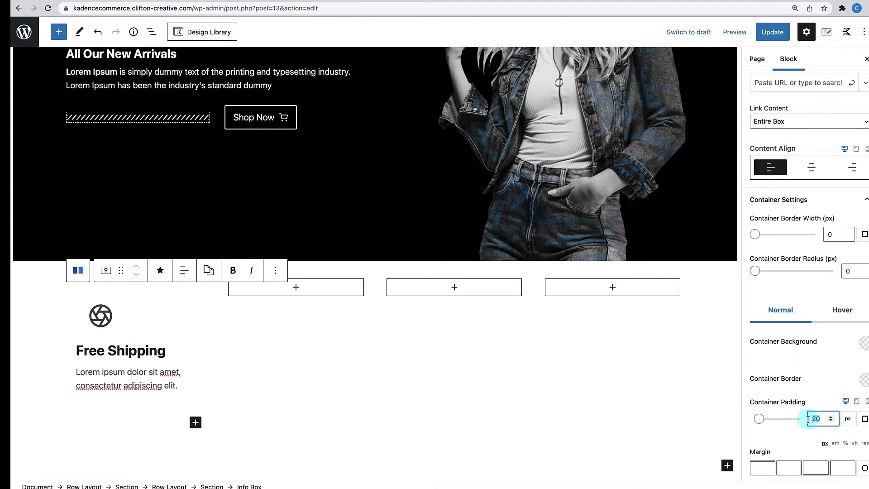
type("0")
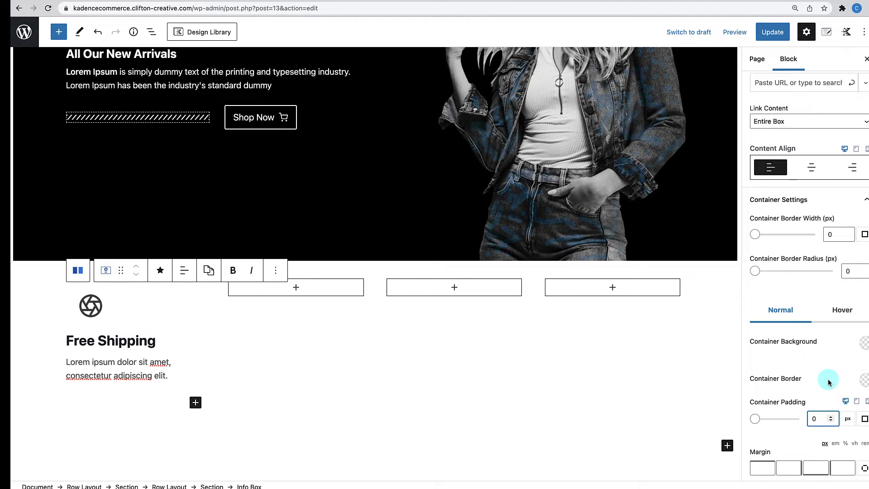
scroll(829, 381, "up", 1)
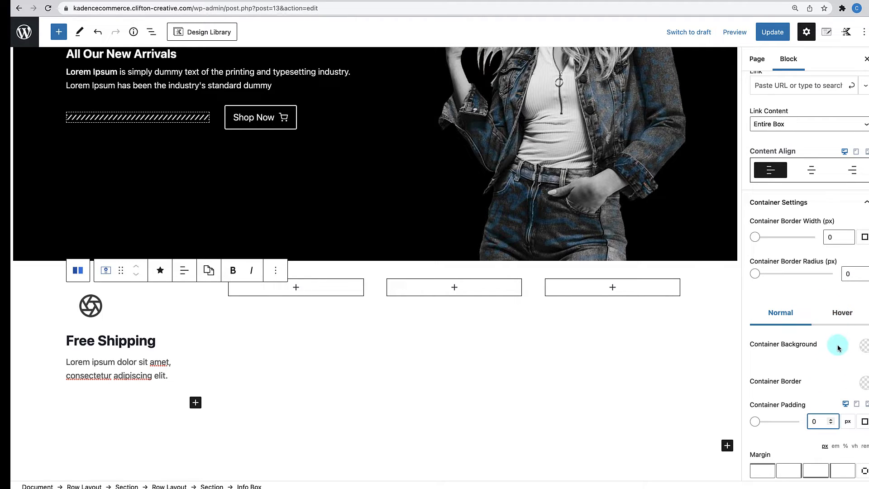
- In the Hover state, make the box background colour transparent
left_click(841, 316)
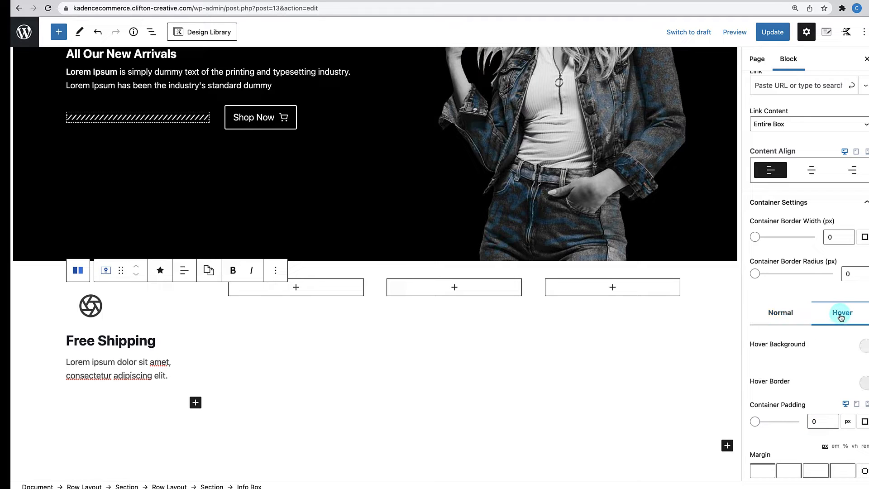
scroll(829, 373, "down", 2)
left_click(861, 306)
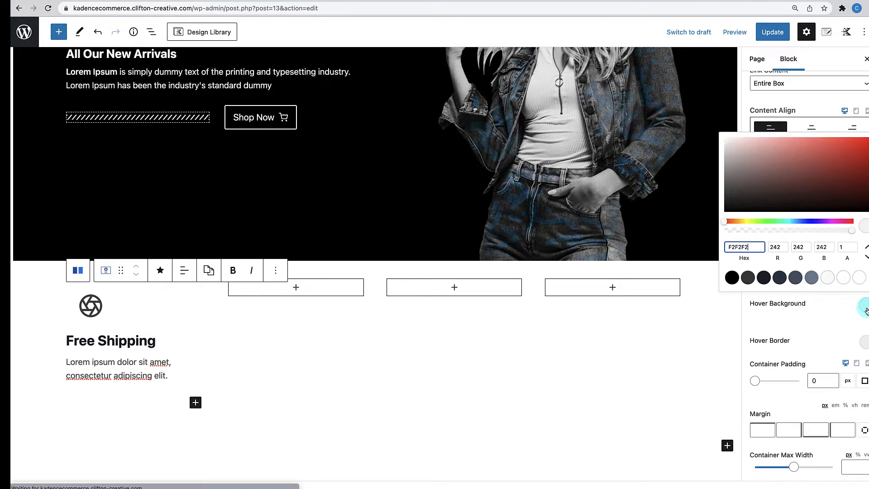
left_click(845, 278)
left_click(845, 247)
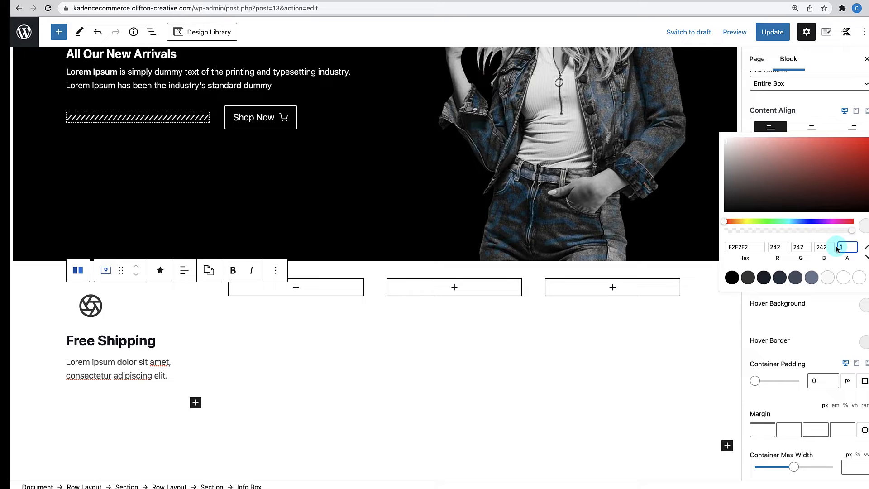
- Set the hover border colour's alpha to 0
left_click(821, 331)
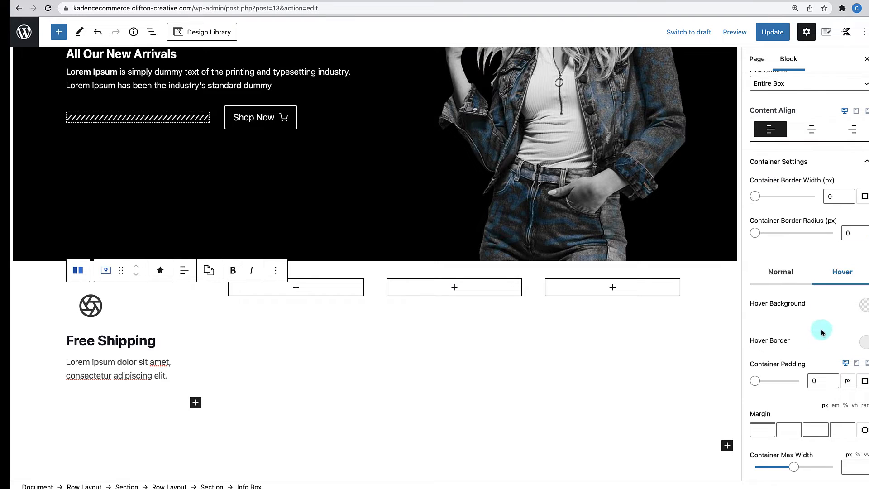
left_click(863, 342)
left_click_drag(848, 285, 838, 284)
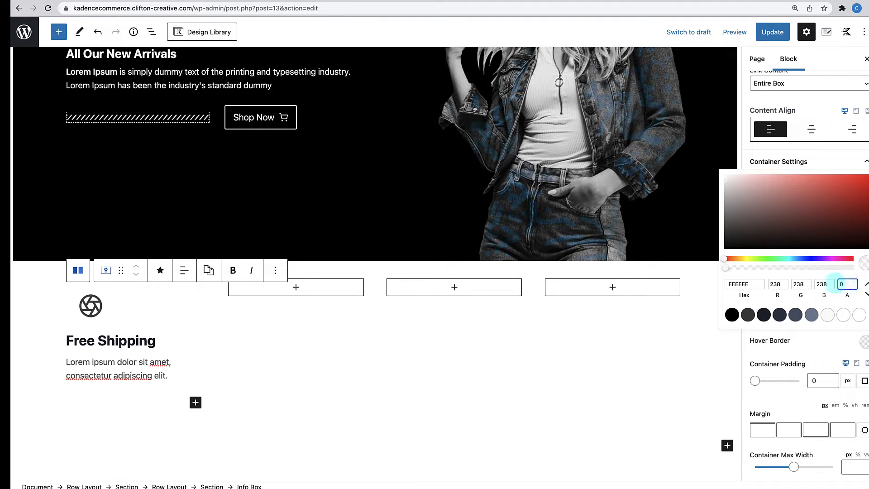
type("0")
left_click(821, 340)
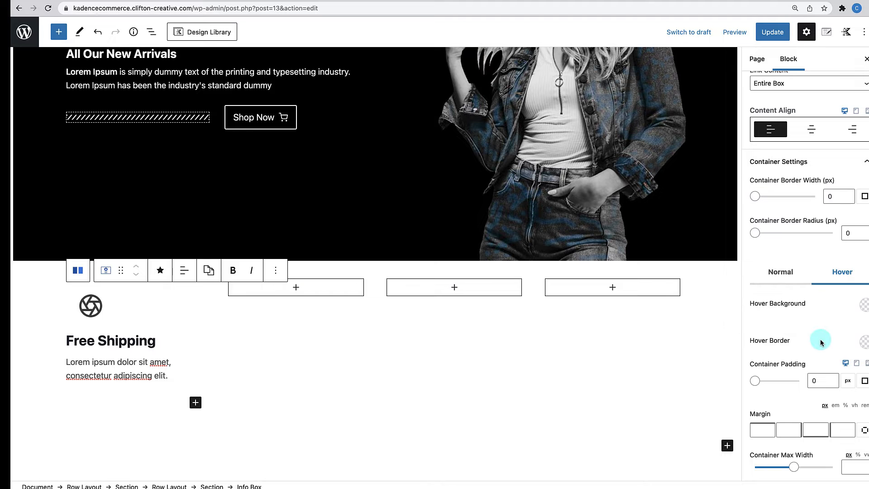
scroll(820, 339, "down", 3)
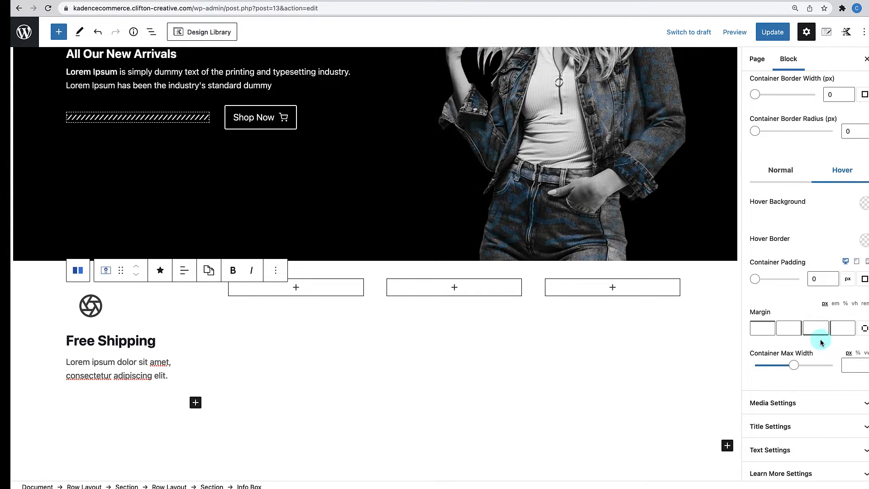
scroll(820, 339, "down", 1)
left_click(800, 372)
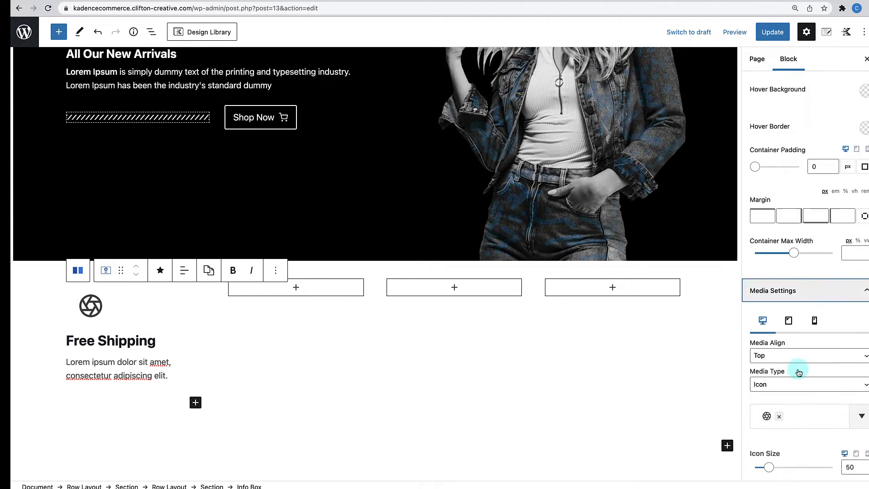
- Place the icon left of the text and replace the aperture icon with the truck icon
scroll(800, 372, "down", 5)
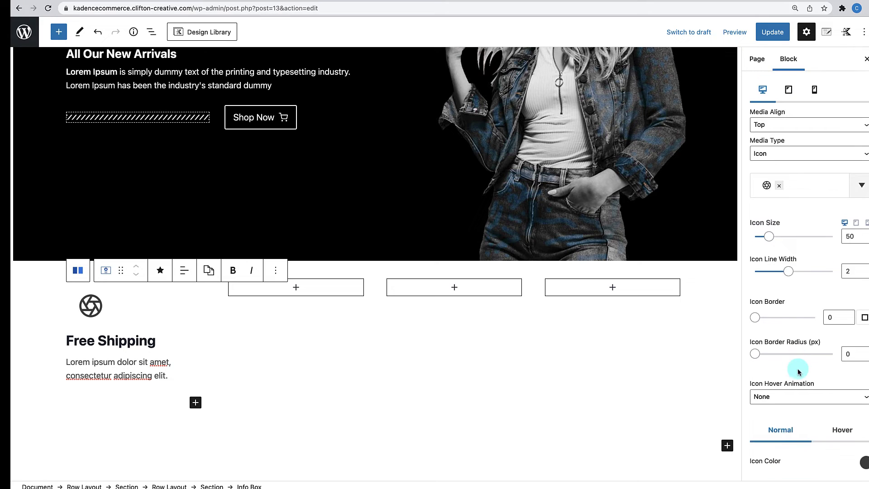
left_click(787, 126)
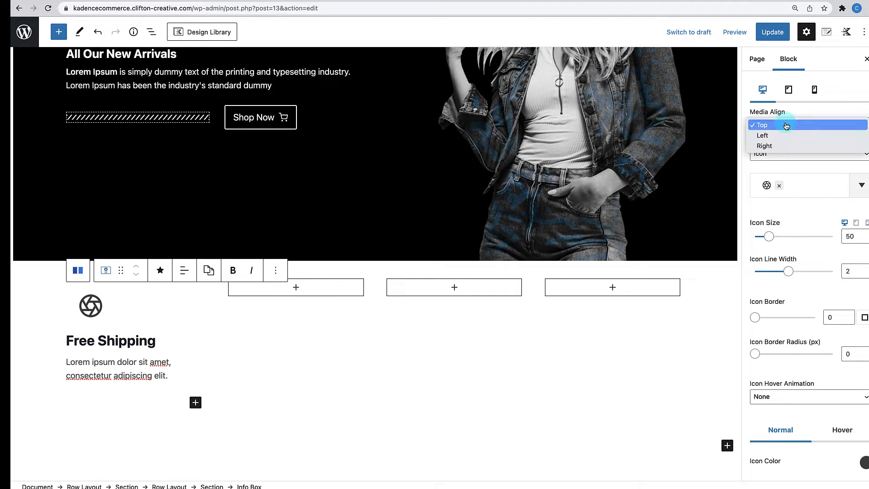
left_click(770, 136)
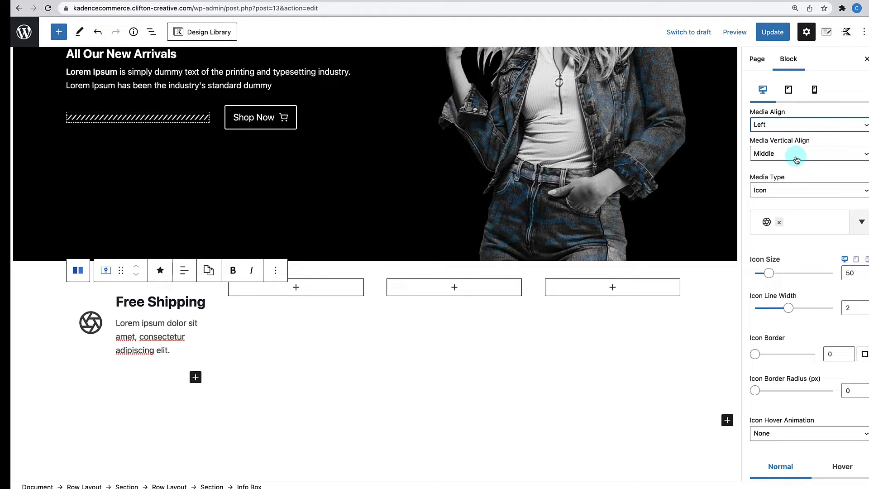
scroll(792, 186, "down", 1)
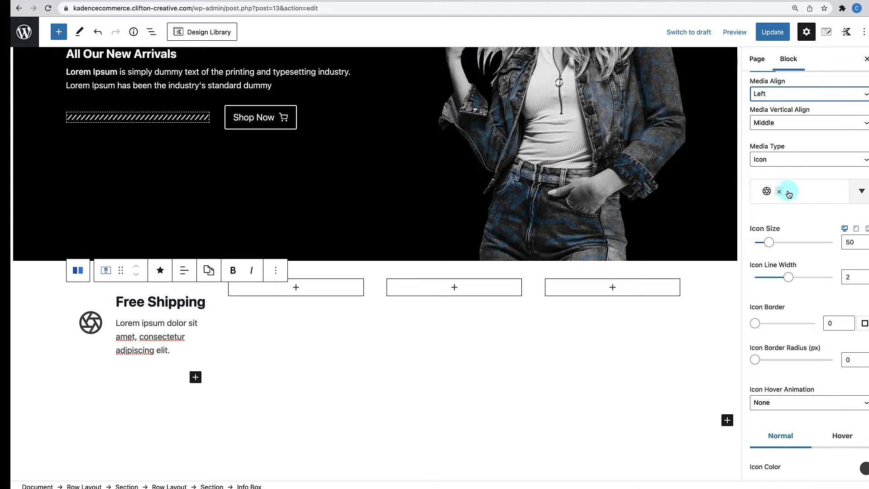
left_click(780, 194)
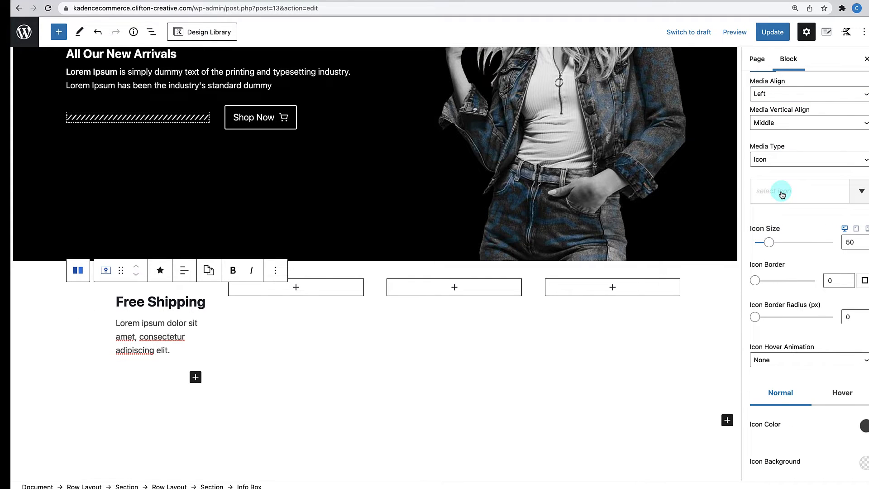
left_click(783, 194)
type("truck")
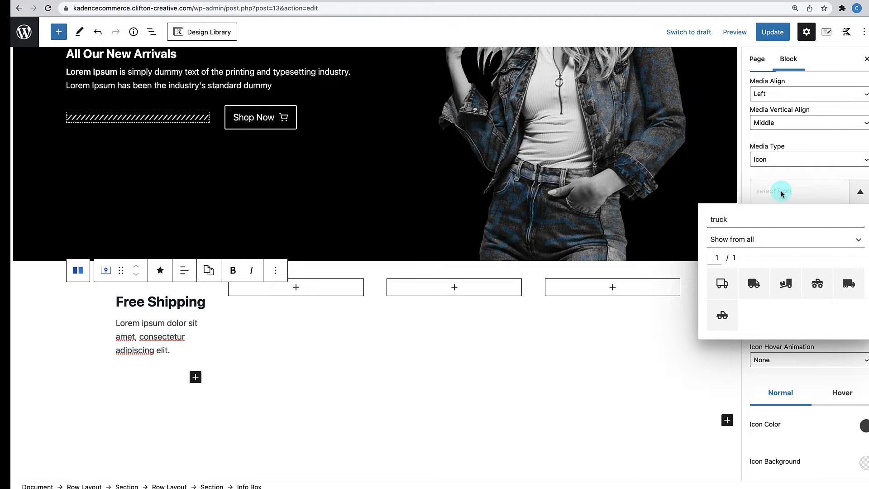
left_click(723, 283)
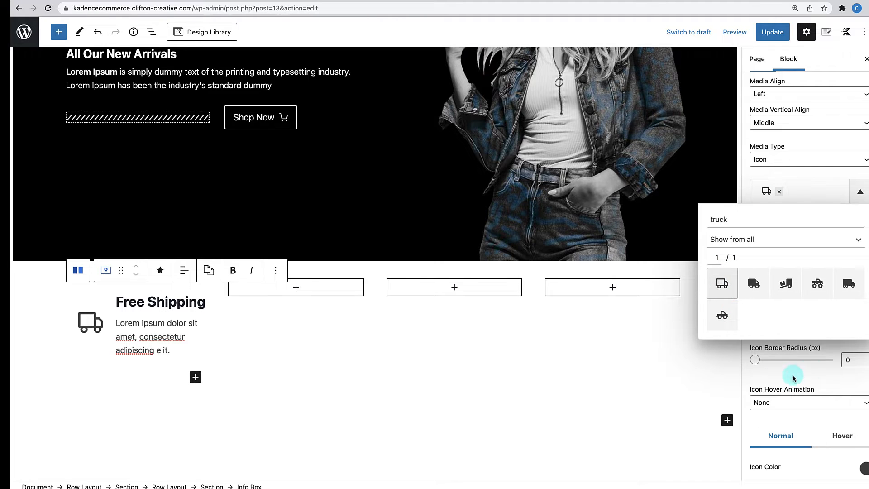
left_click(830, 347)
- Set the icon size to 30 and its last media margin to 0
left_click(850, 241)
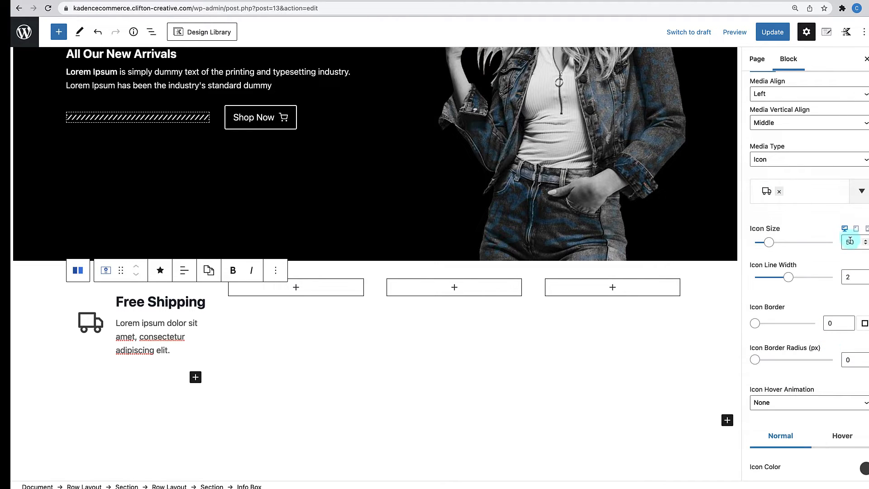
left_click_drag(850, 241, 842, 244)
type("3")
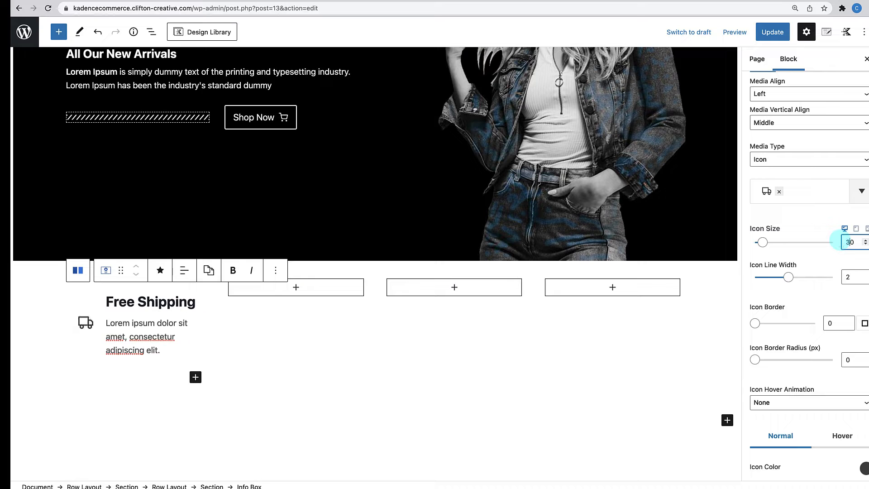
scroll(797, 290, "down", 3)
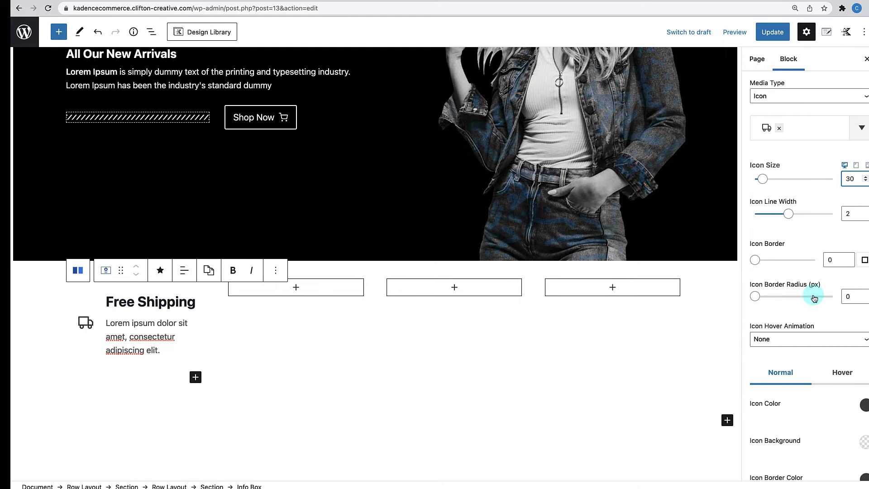
scroll(815, 298, "down", 9)
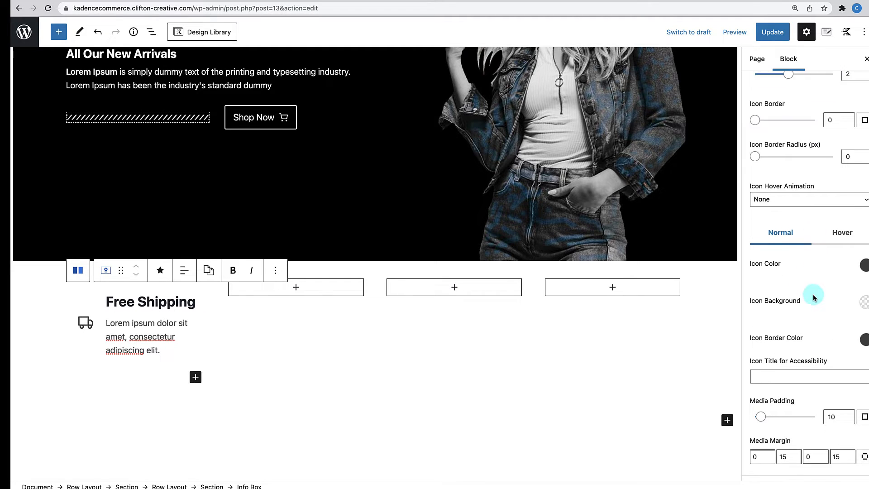
scroll(815, 298, "down", 3)
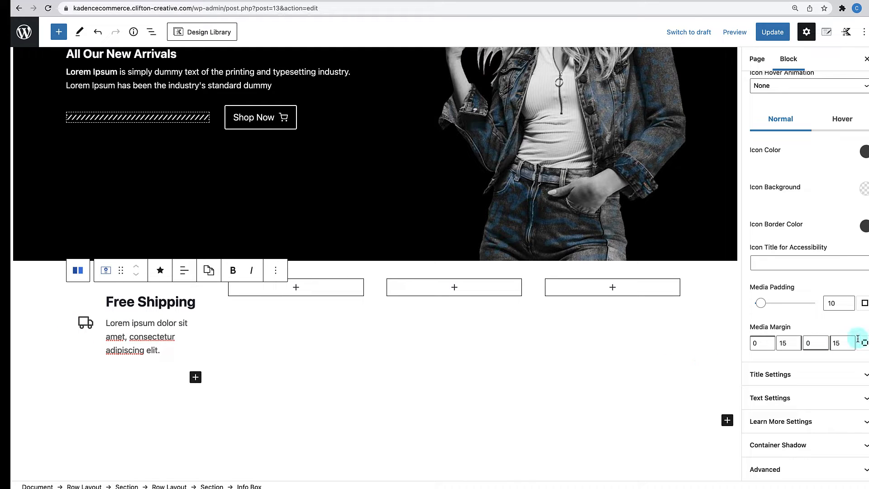
double_click(841, 343)
type("0")
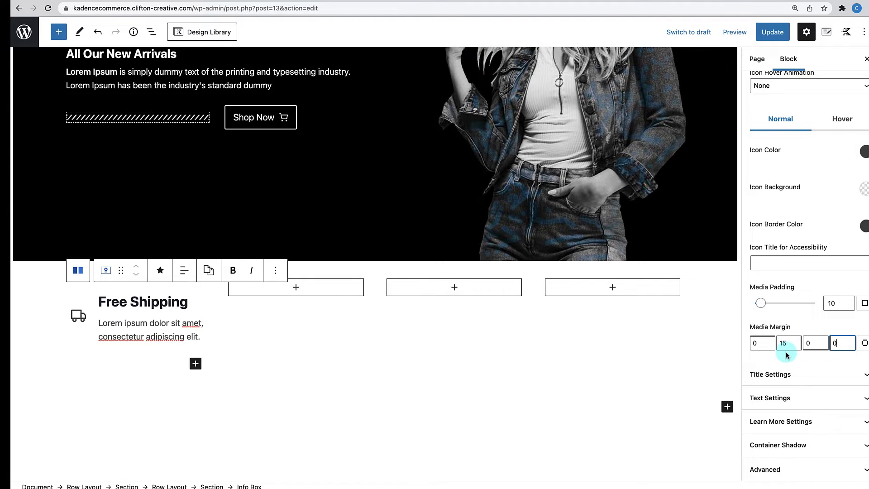
left_click(787, 374)
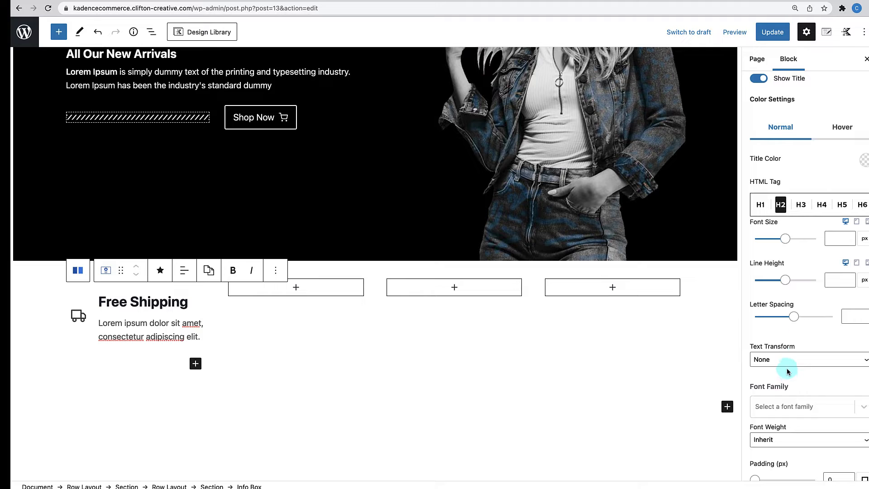
- Set the title font size to 15 and line height to 15
left_click(837, 239)
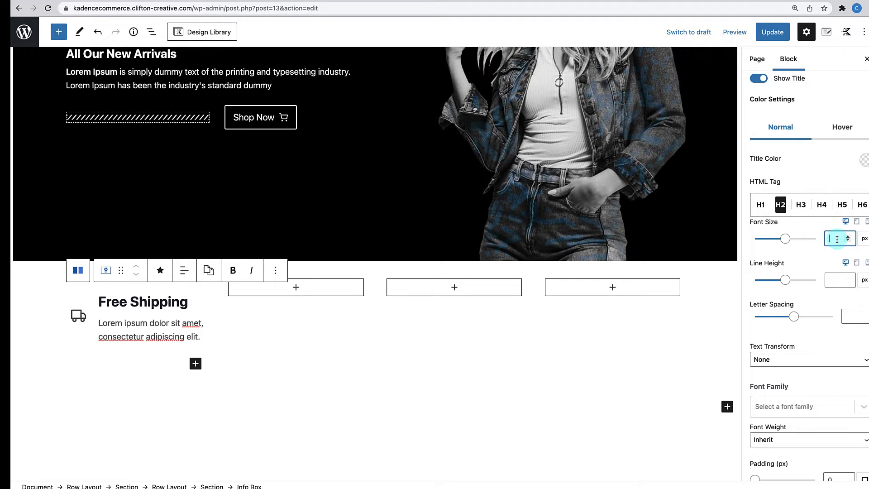
type("15")
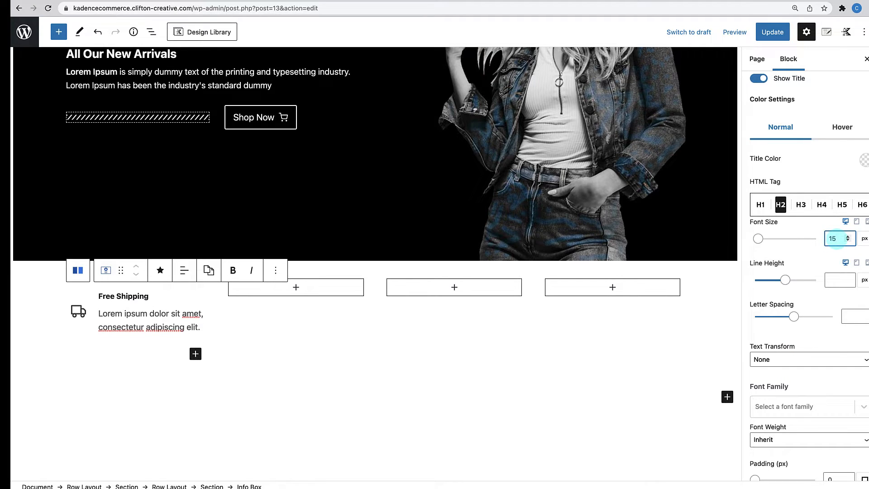
left_click(836, 275)
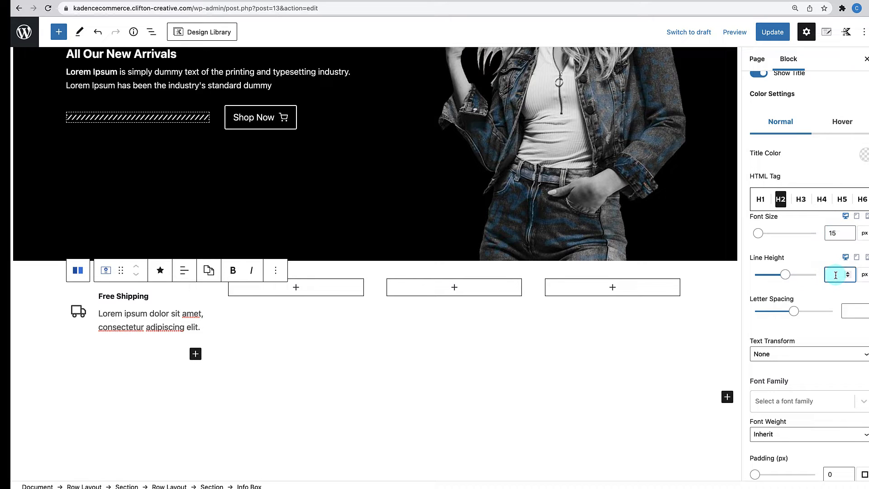
type("15")
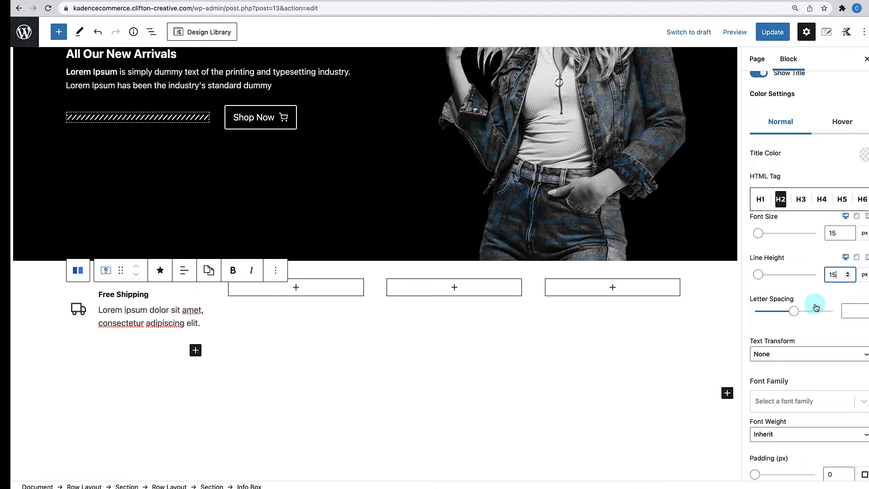
- Make the title uppercase and change its bottom margin to 5
scroll(816, 307, "down", 5)
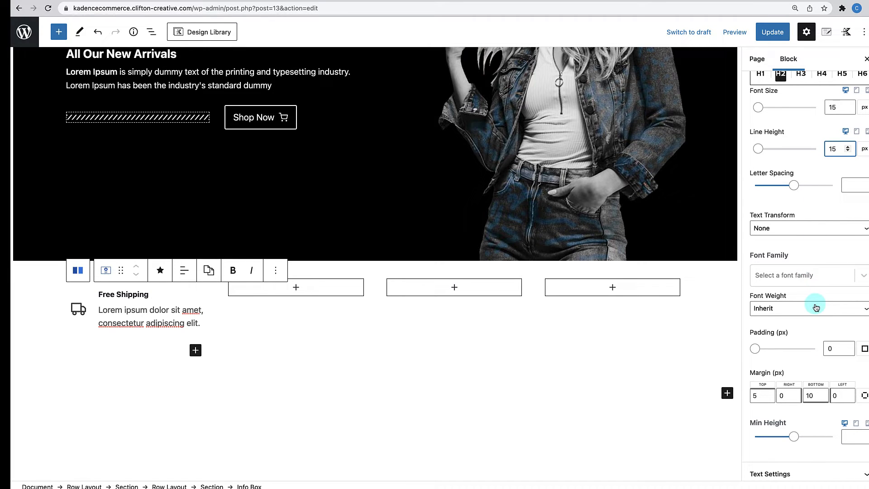
left_click(808, 228)
left_click(793, 249)
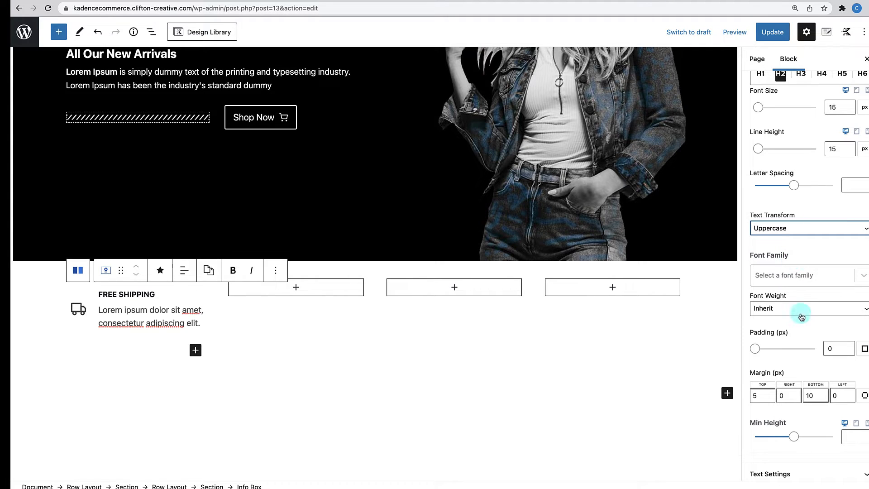
scroll(802, 316, "down", 3)
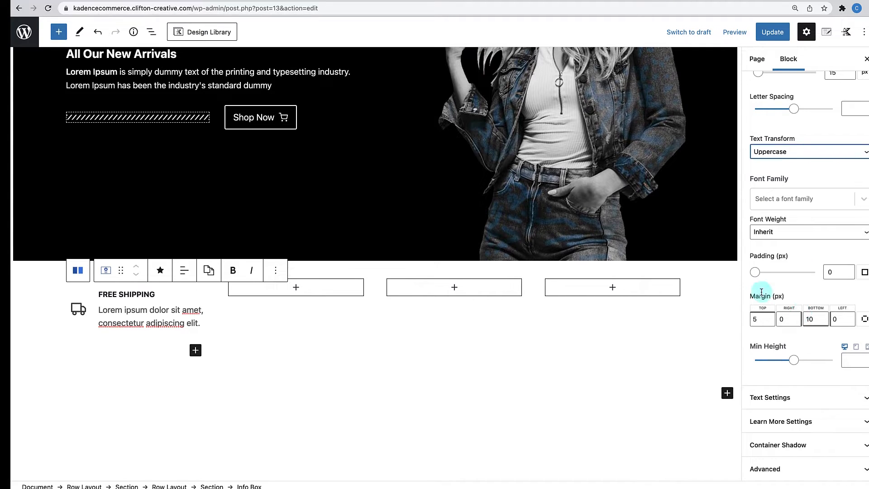
double_click(809, 319)
left_click(806, 319)
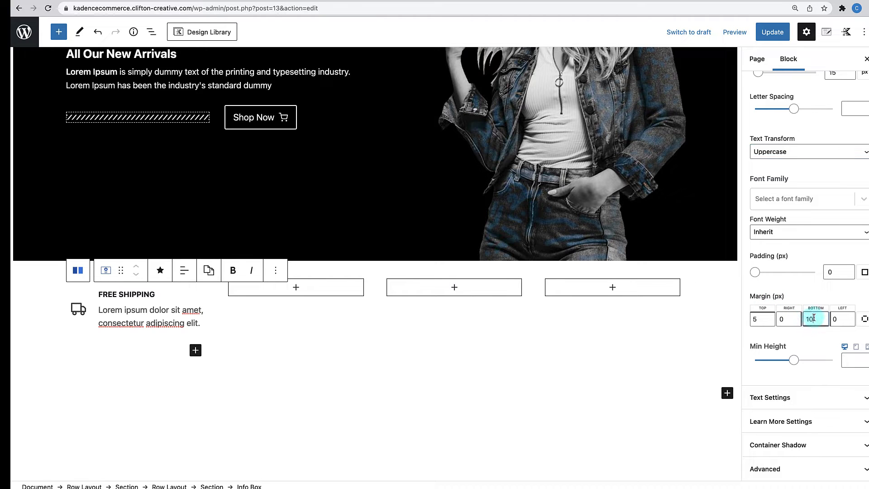
type("5")
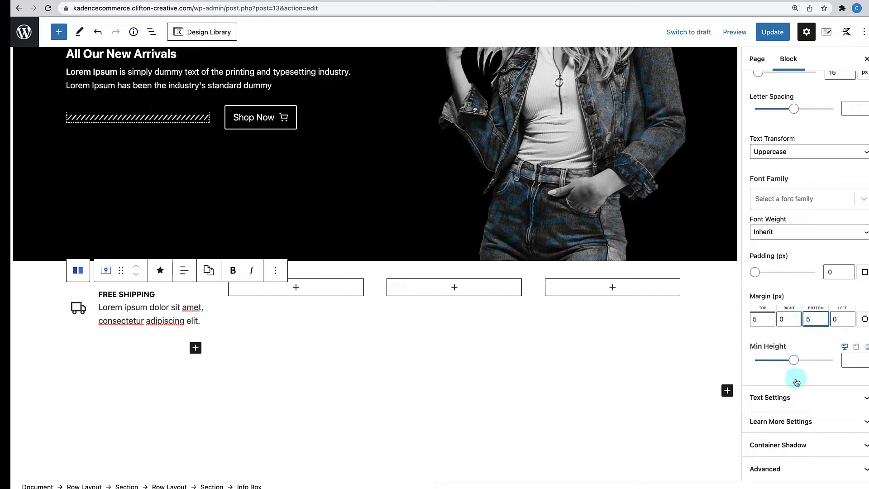
left_click(796, 397)
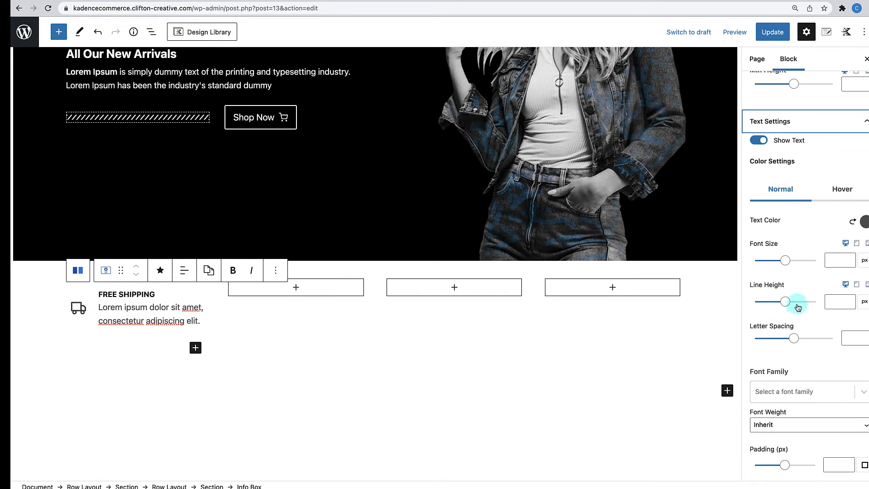
- Give the Free Shipping description a 14 px font size and 20 px line height
left_click(834, 262)
type("14")
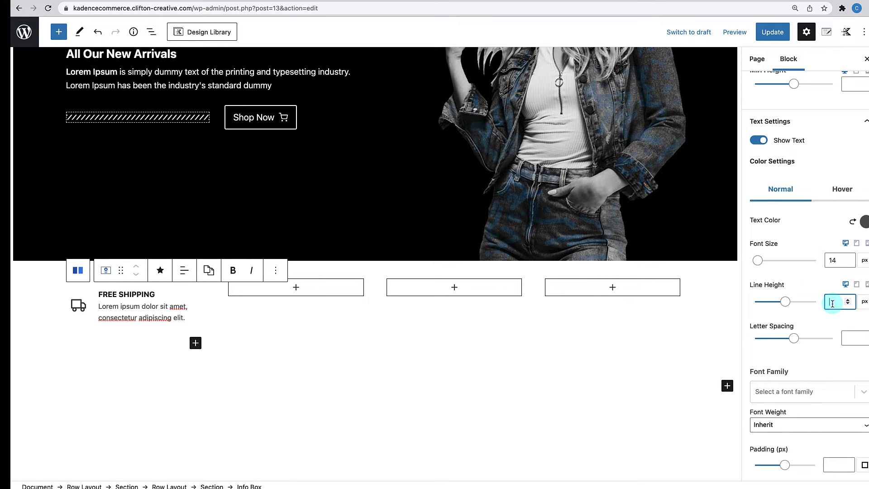
type("10")
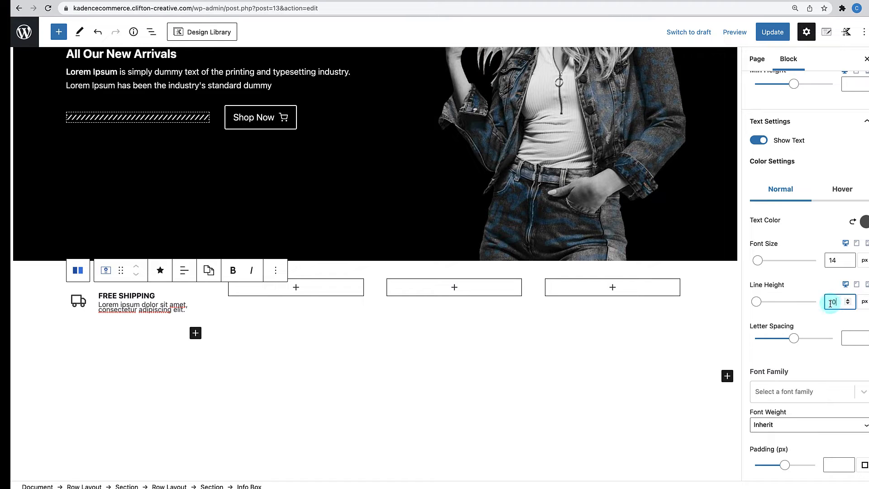
key("Up")
key("Up")
key("Up")
key("Up")
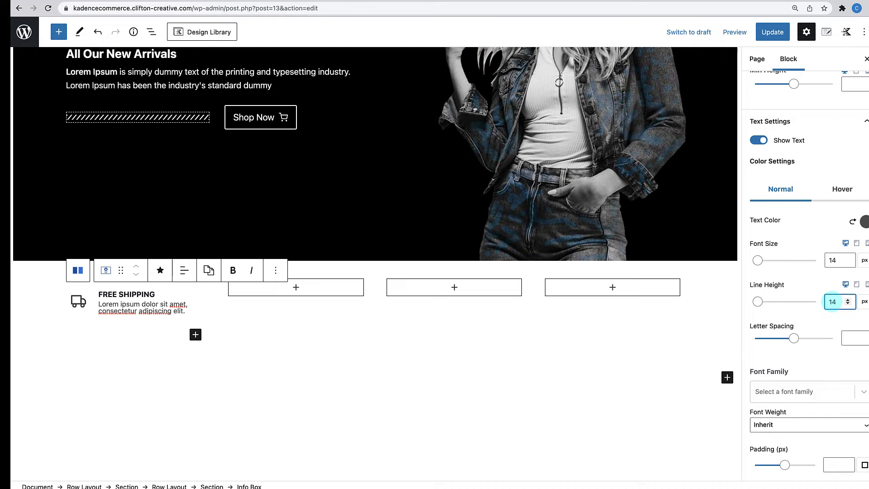
double_click(829, 302)
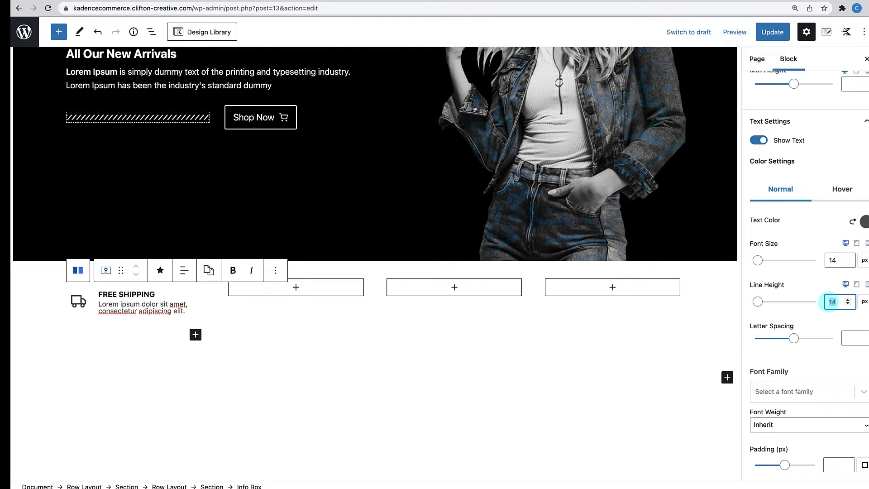
type("20")
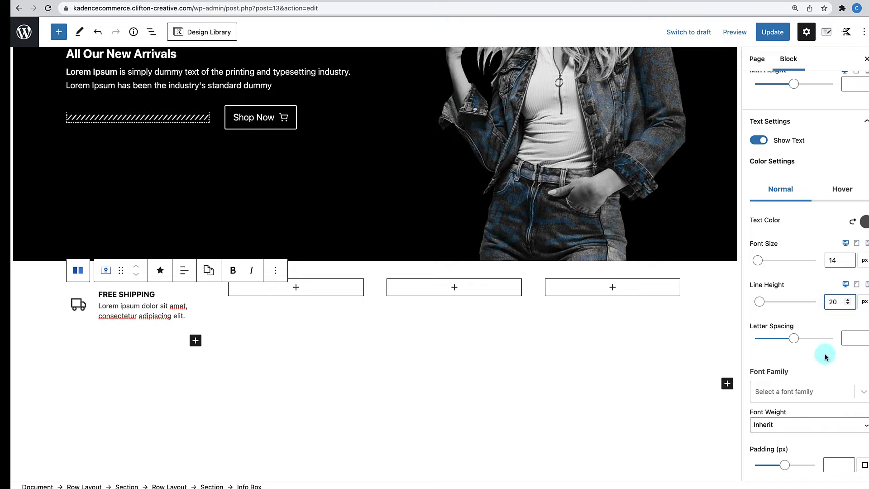
left_click(574, 358)
left_click(181, 291)
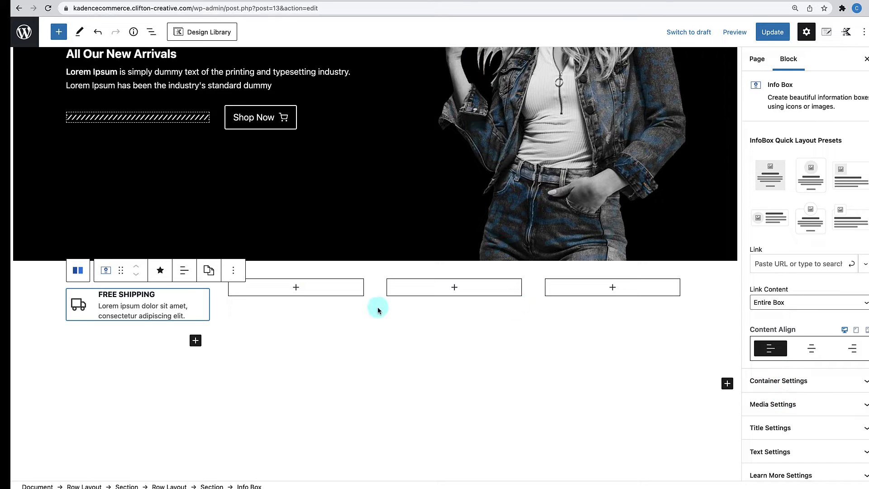
- Copy the FREE SHIPPING info box and paste it into the second column
left_click(232, 271)
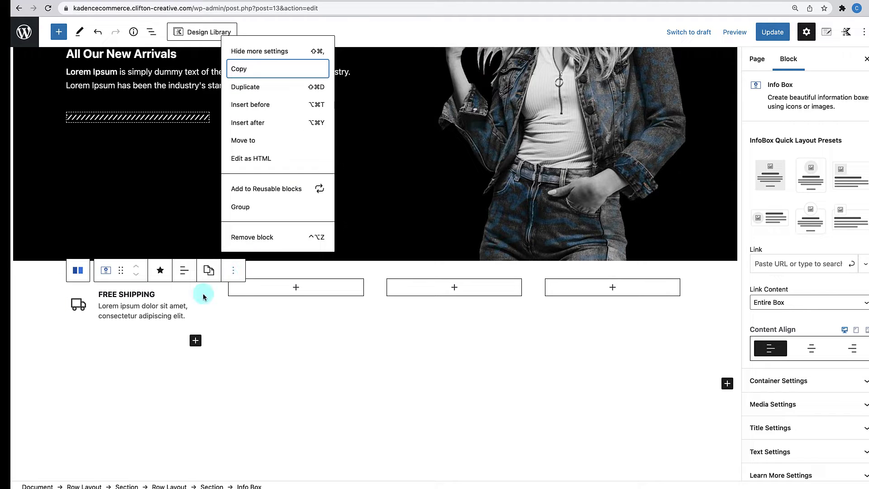
left_click(245, 75)
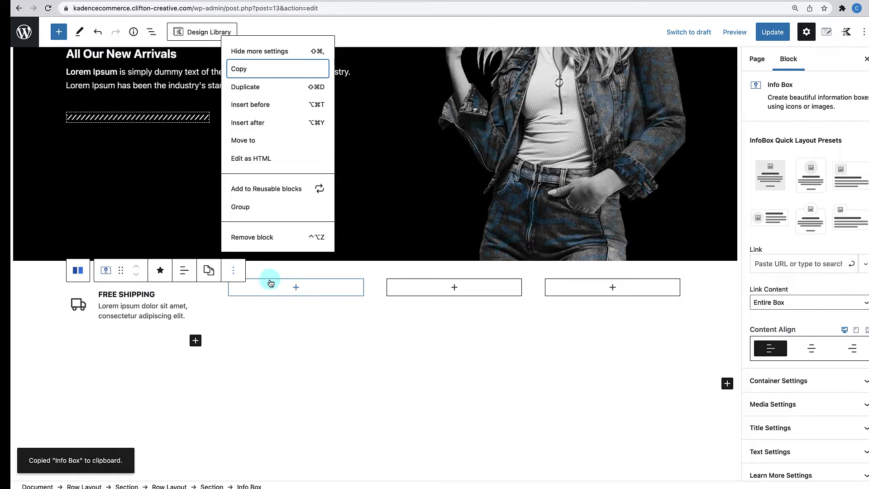
left_click(296, 287)
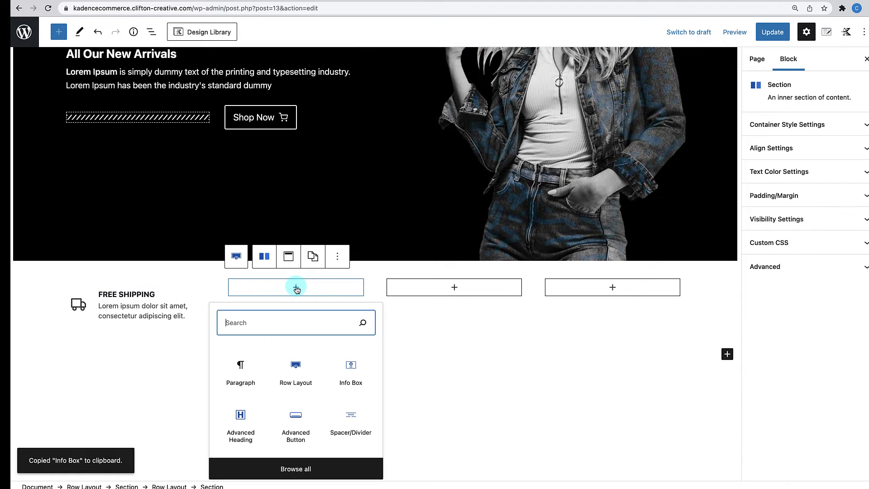
left_click(240, 369)
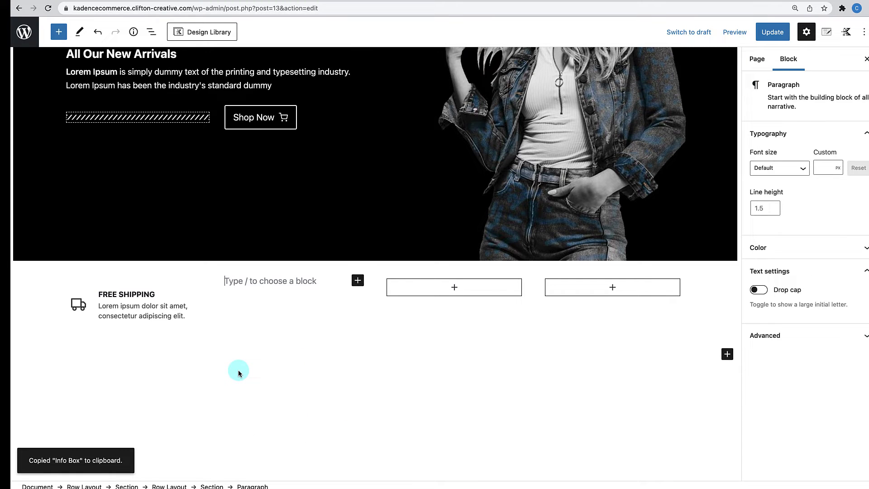
scroll(239, 373, "up", 3)
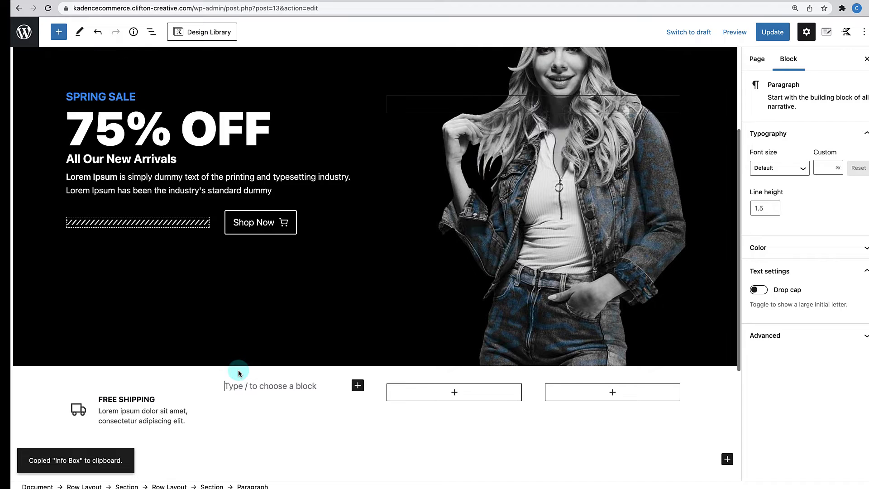
key("super+v")
scroll(240, 373, "down", 1)
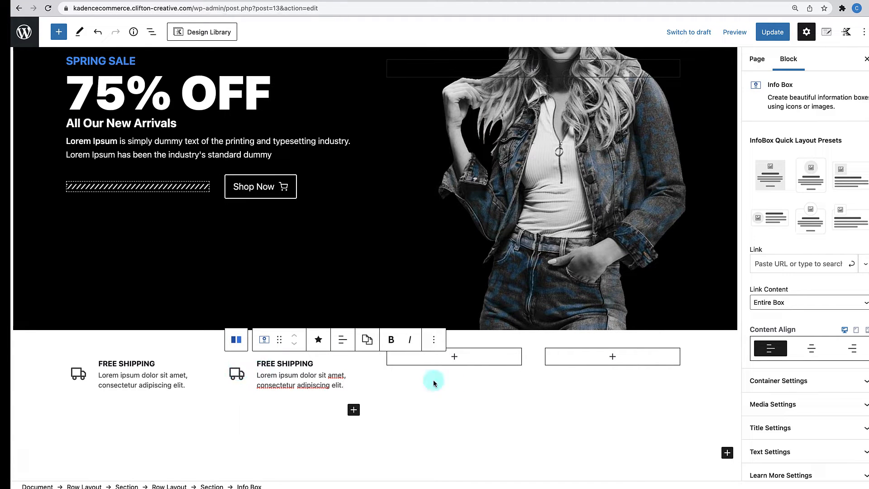
- Paste the info box into the third and fourth columns, then select the whole row
left_click(455, 359)
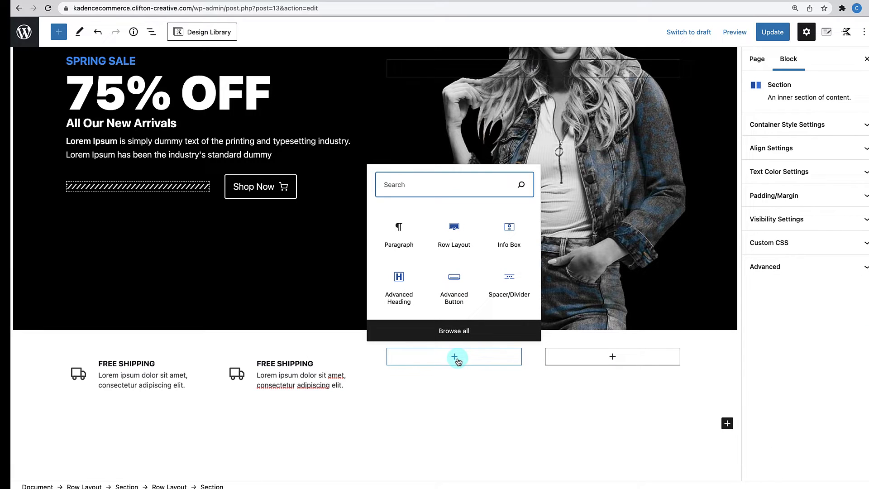
left_click(406, 237)
key("ctrl+v")
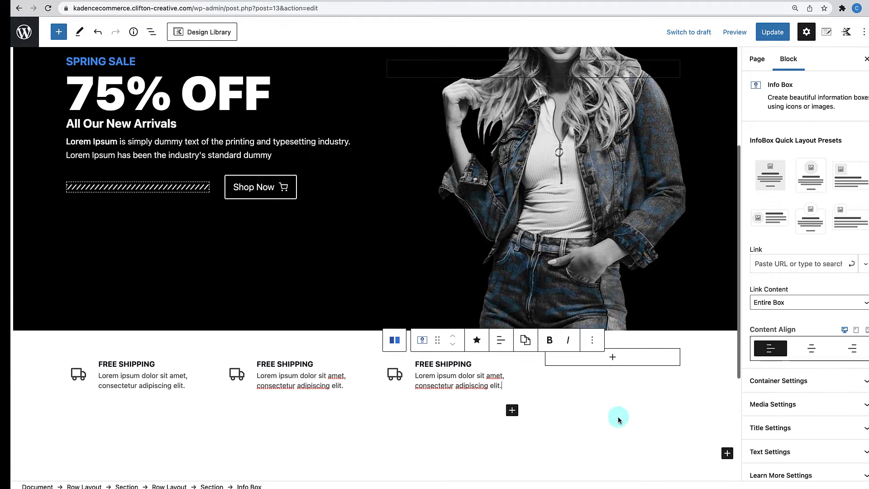
left_click(615, 359)
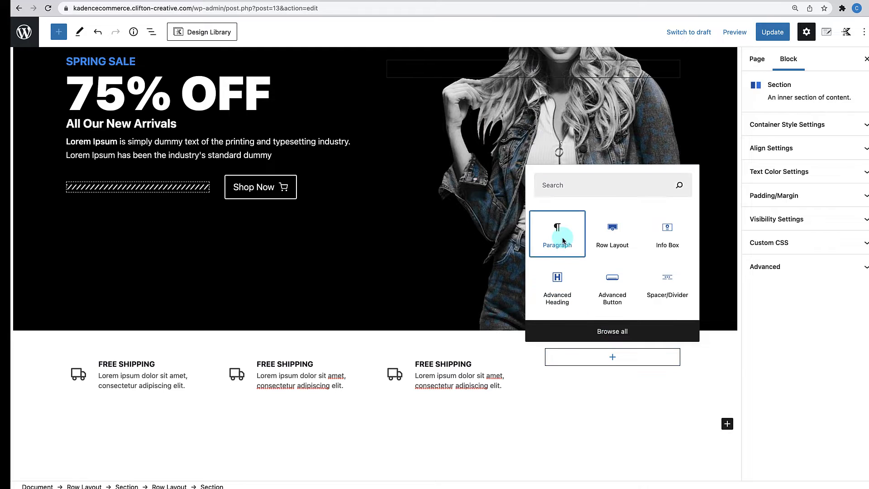
left_click(559, 240)
key("ctrl+v")
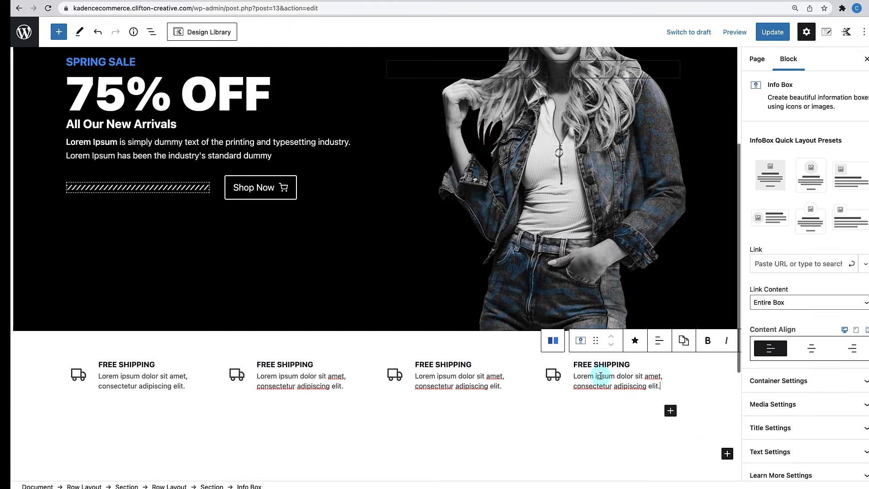
left_click(611, 446)
scroll(612, 447, "down", 3)
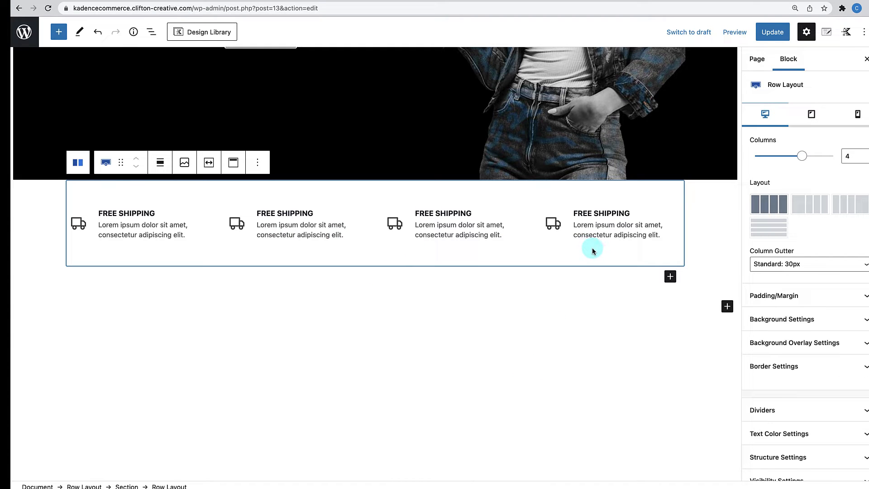
- Retitle the second box MONEY-BACK GUARANTEE and give it a hand-with-dollar icon
left_click(270, 212)
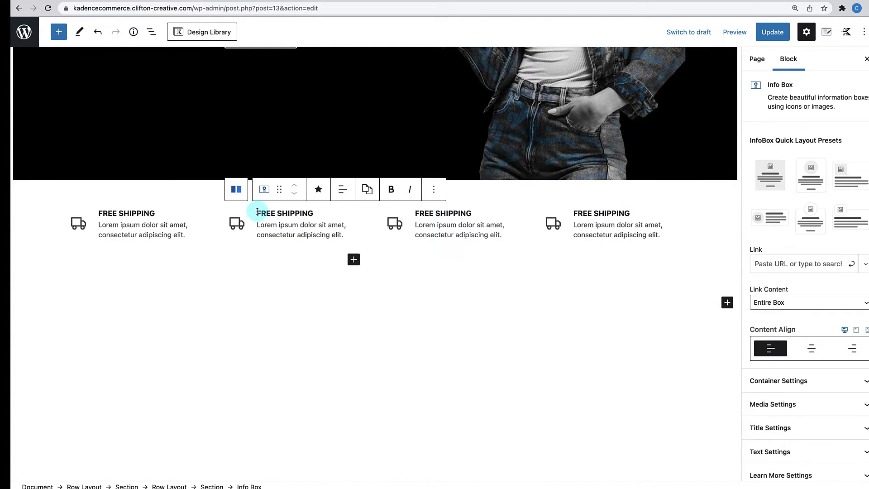
left_click_drag(257, 213, 318, 212)
type("MONEY-BACK GUARANTEE")
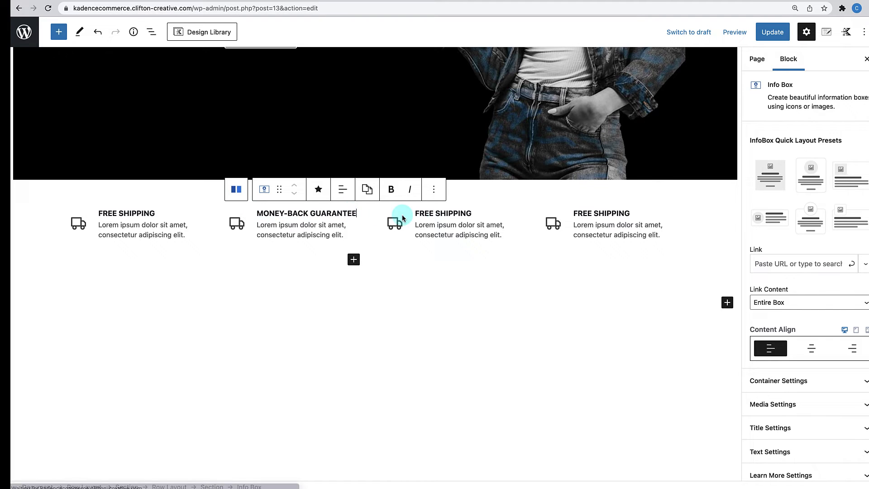
left_click(243, 224)
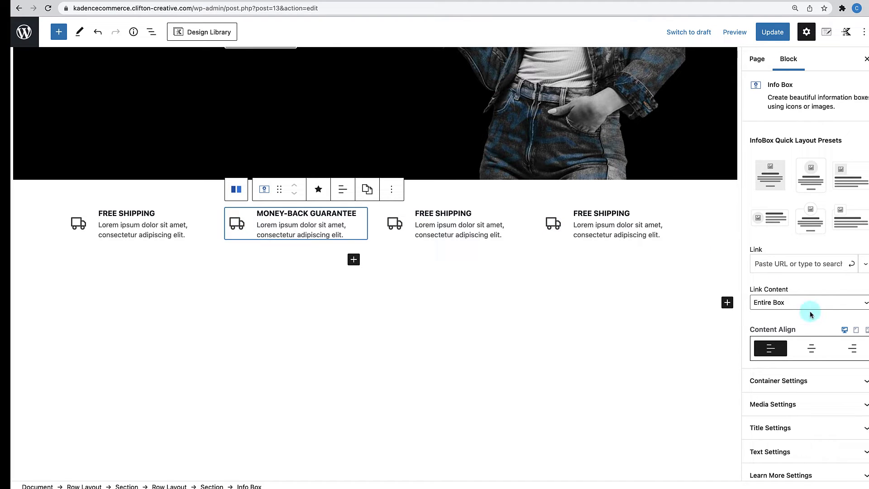
scroll(789, 383, "down", 1)
left_click(790, 350)
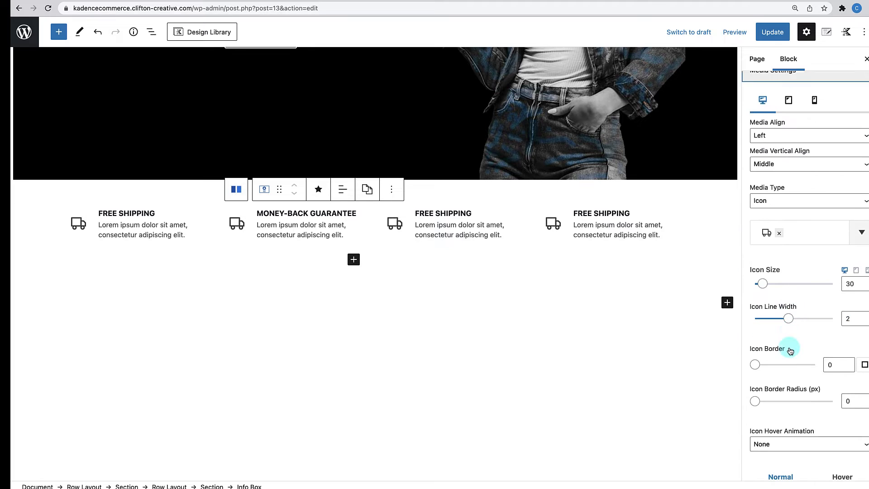
left_click(795, 225)
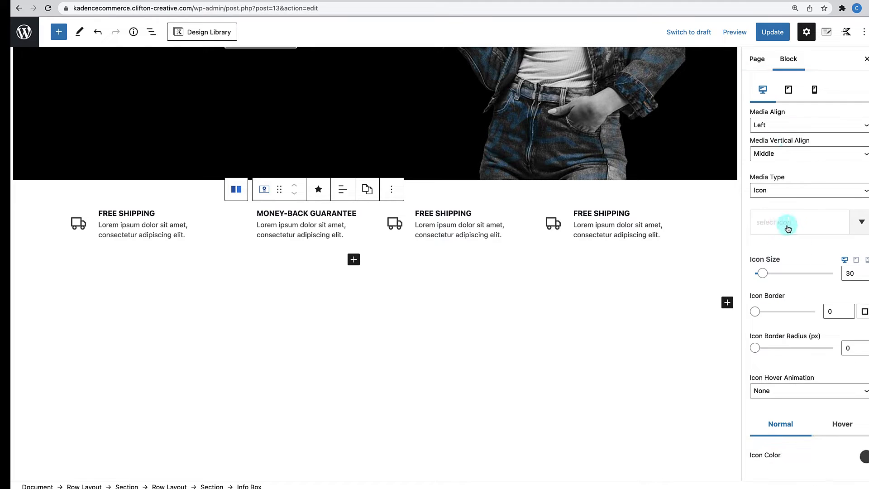
type("hand")
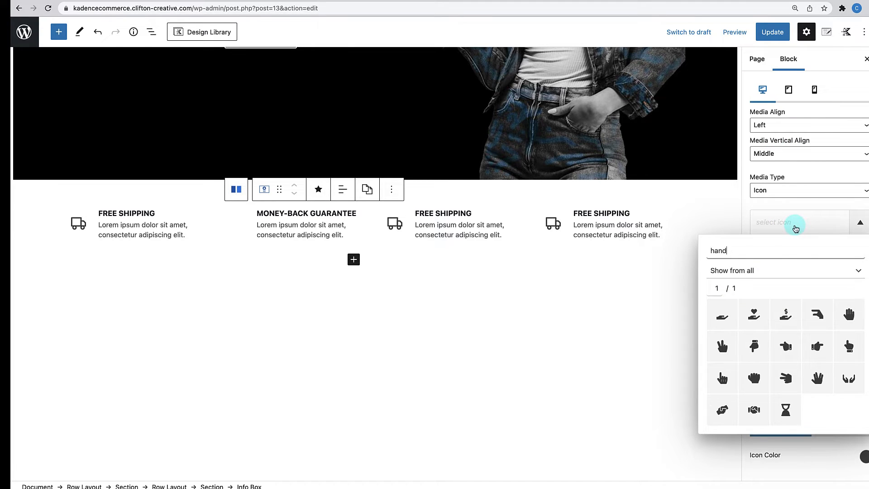
left_click(774, 307)
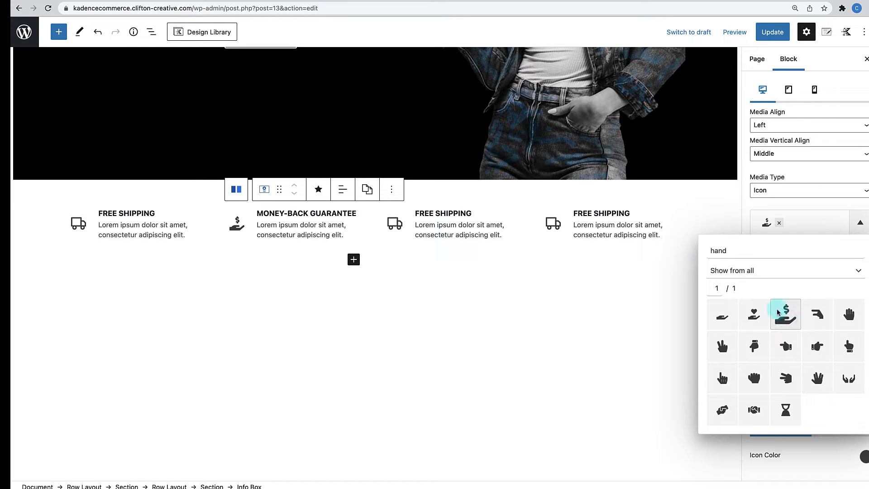
- Retitle the third box EASY RETURNS & REFUNDS and replace its truck icon with a box icon
left_click(416, 214)
left_click_drag(416, 214, 473, 213)
type("EASY RETURNS & REFUNDS")
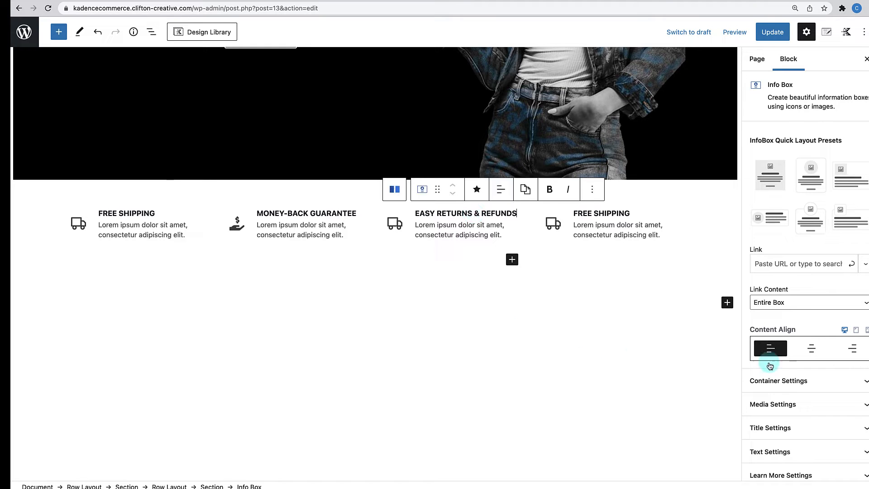
scroll(811, 356, "down", 2)
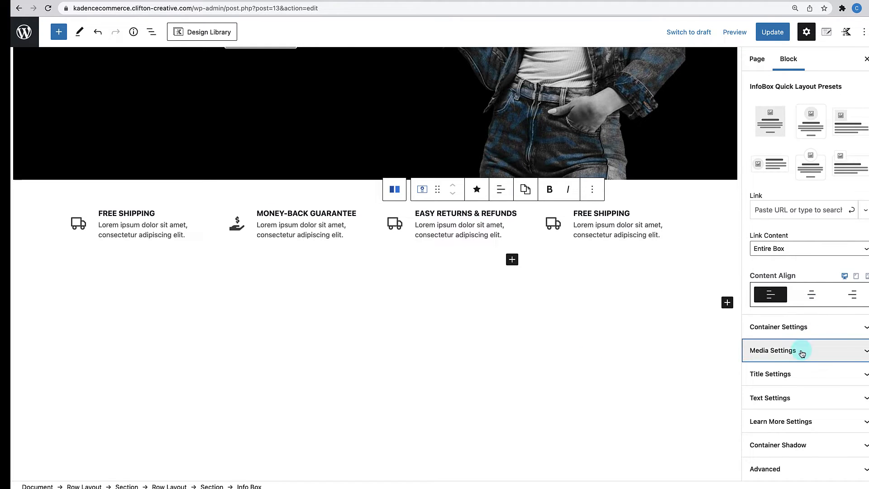
left_click(812, 356)
left_click(780, 224)
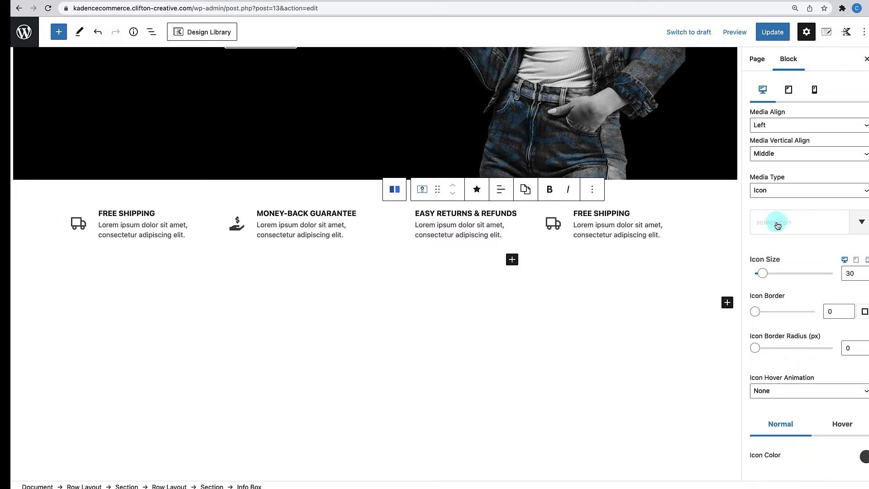
left_click(792, 223)
type("box")
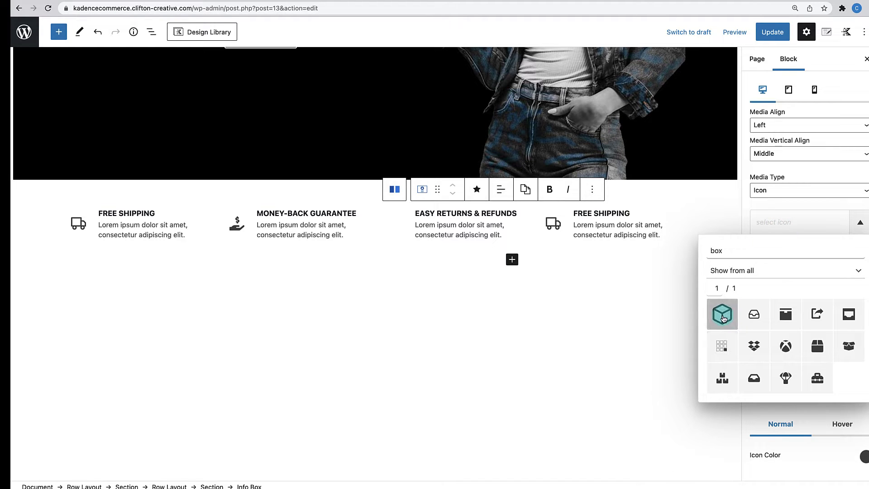
left_click(722, 315)
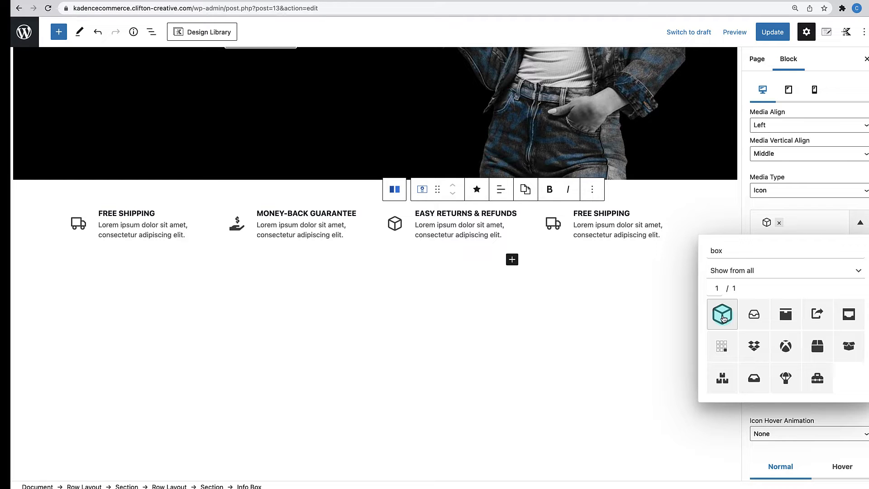
- Retitle the fourth box GREAT CUSTOMER SERVICE and give it a headset icon
left_click(598, 216)
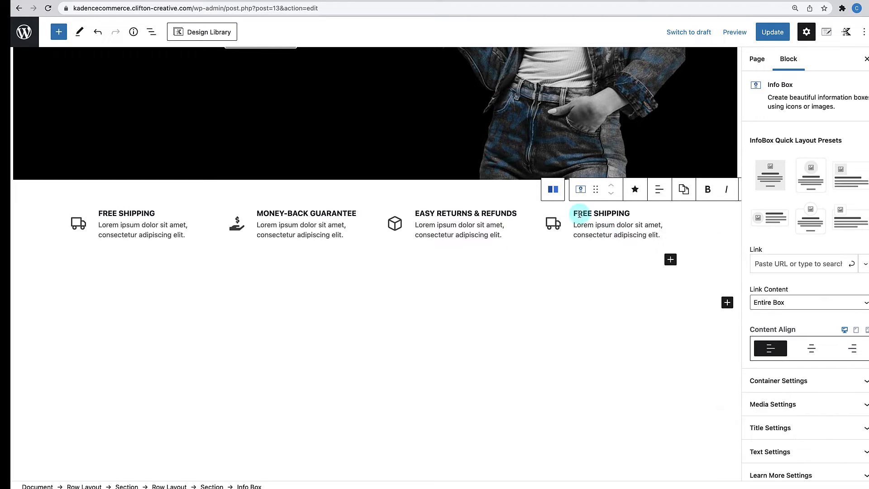
left_click_drag(576, 213, 628, 213)
key("BackSpace")
type("GREAT CUSTOMER SERVICE")
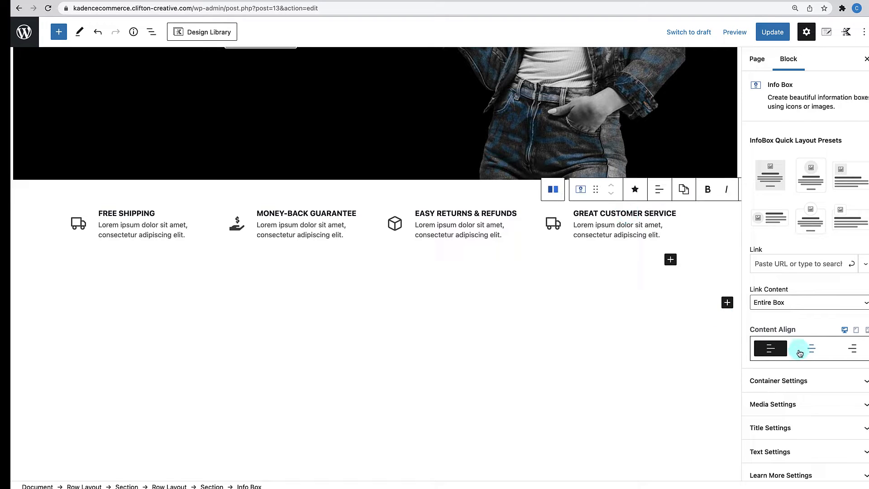
scroll(799, 354, "down", 1)
left_click(794, 368)
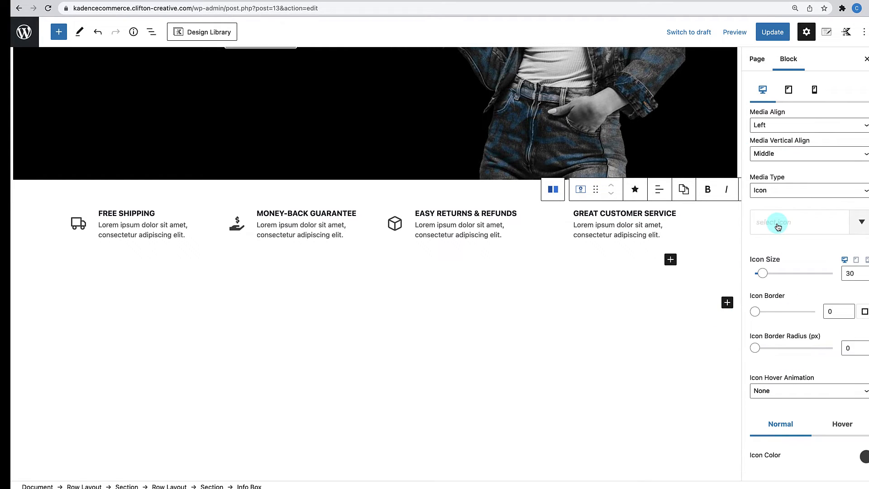
left_click(777, 224)
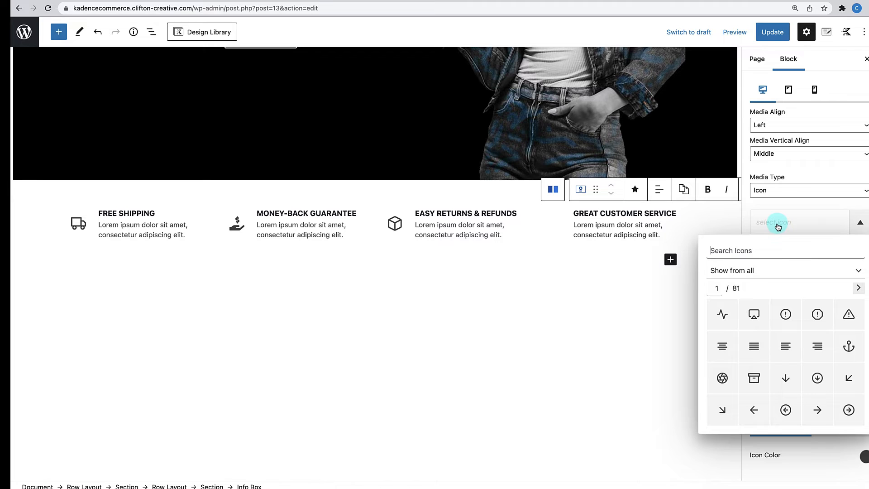
type("headp")
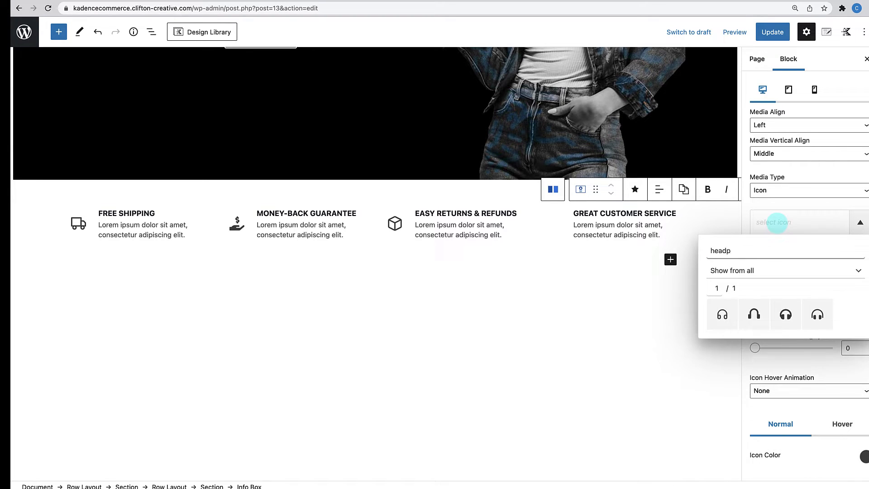
key("BackSpace")
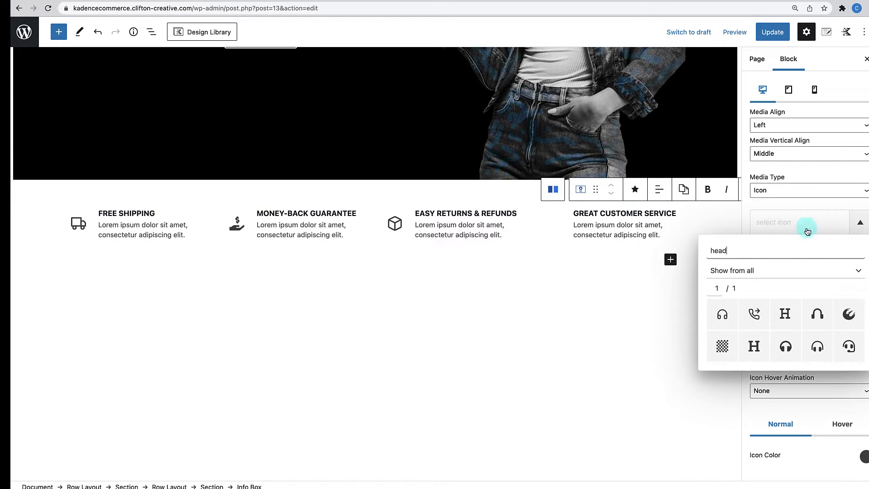
left_click(850, 347)
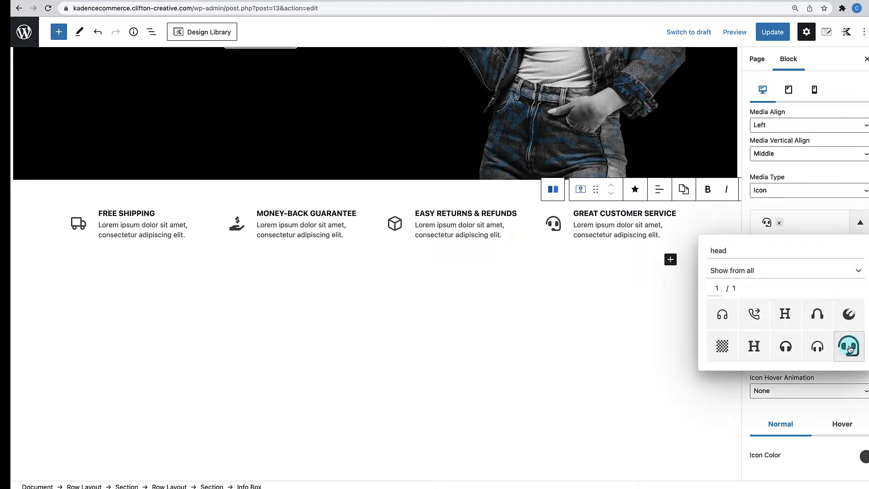
left_click(649, 353)
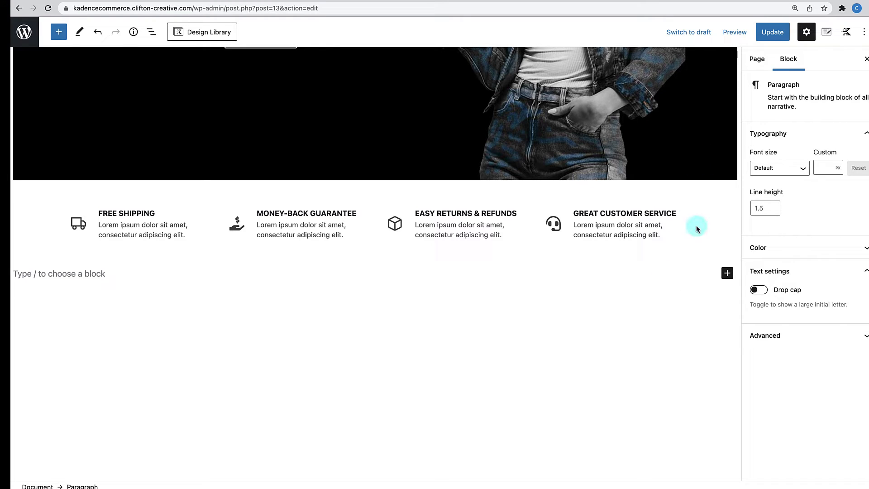
- Give the feature row a 1 px bottom border in #eeeeee
left_click(704, 187)
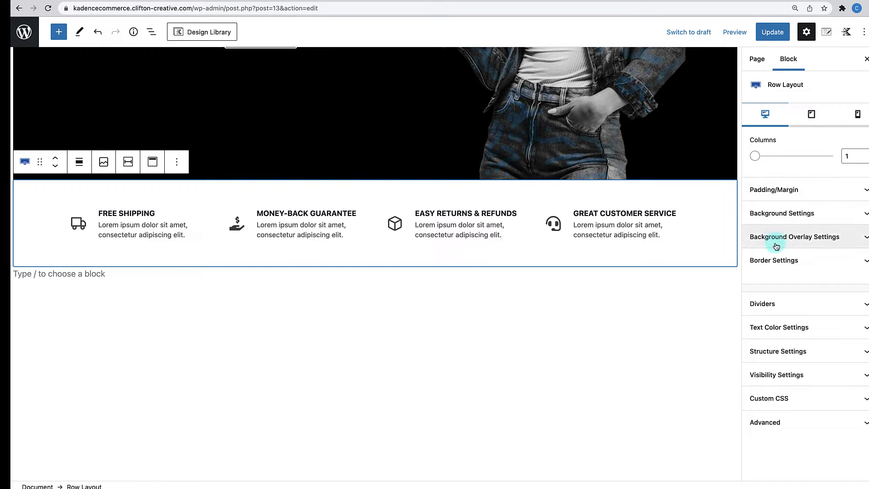
left_click(775, 260)
left_click(864, 287)
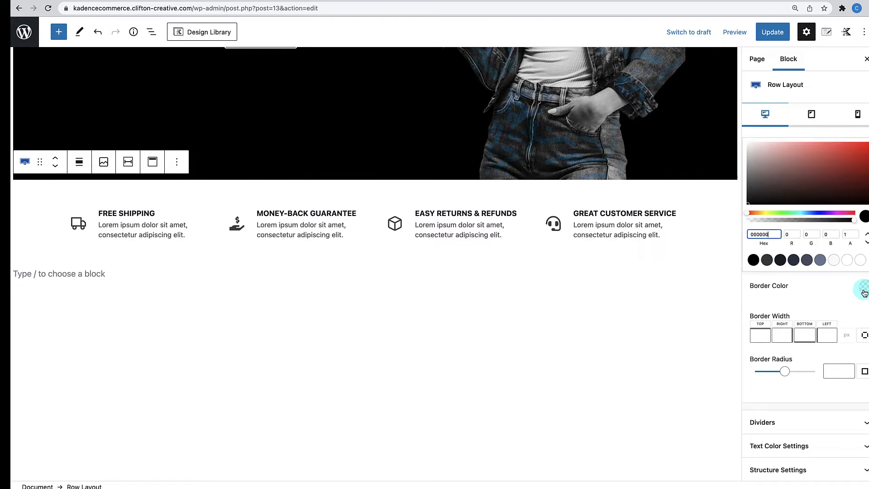
left_click_drag(751, 230, 717, 234)
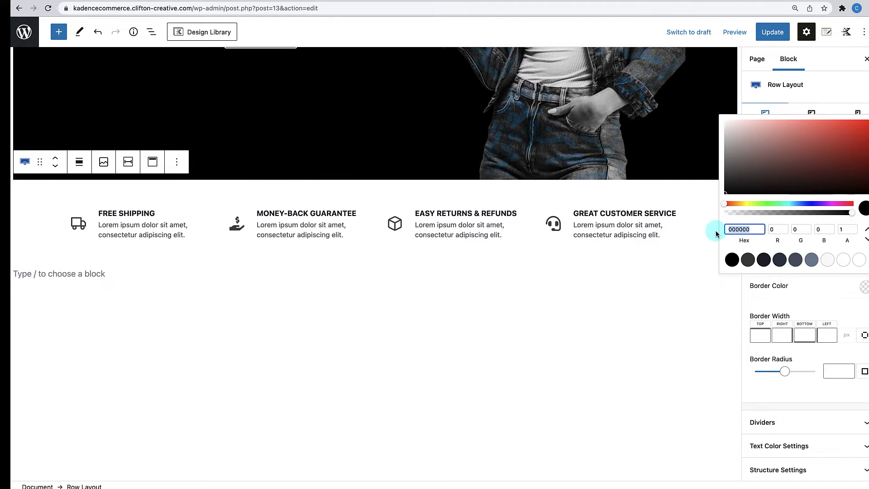
type("eeeeee")
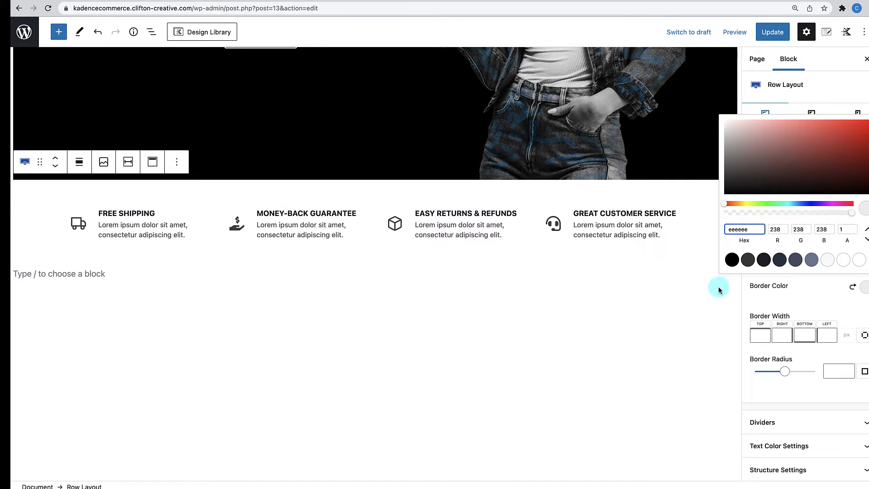
left_click(811, 294)
left_click(807, 331)
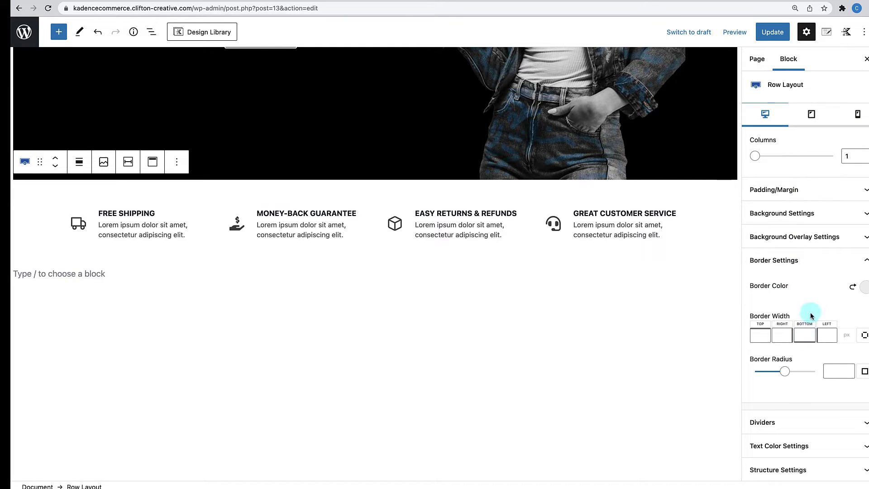
left_click(805, 334)
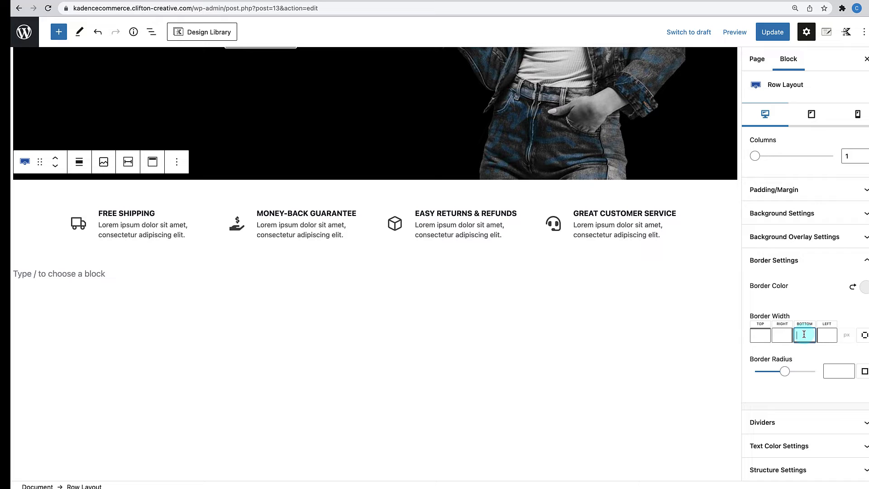
type("1")
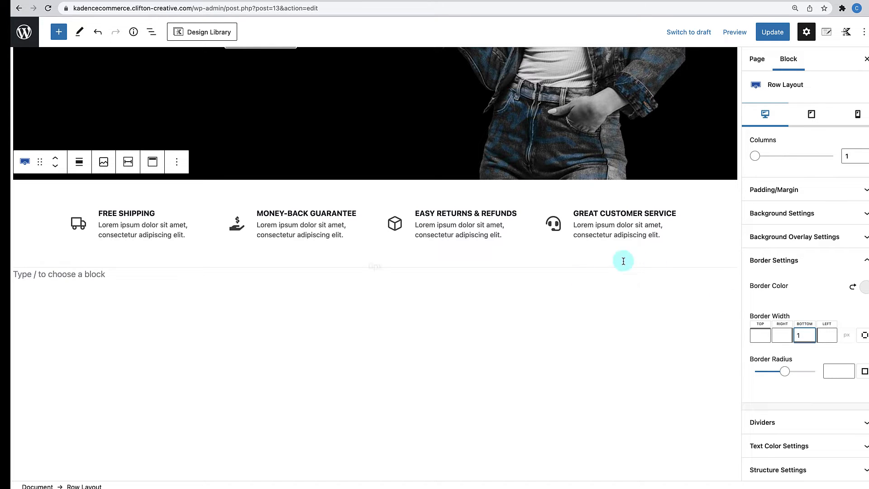
- Save the page with Update and open the live view
left_click(770, 59)
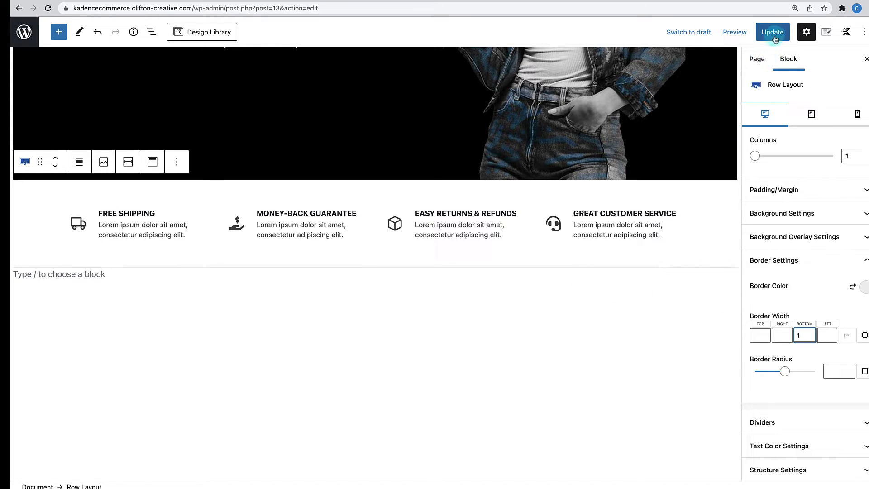
left_click(774, 34)
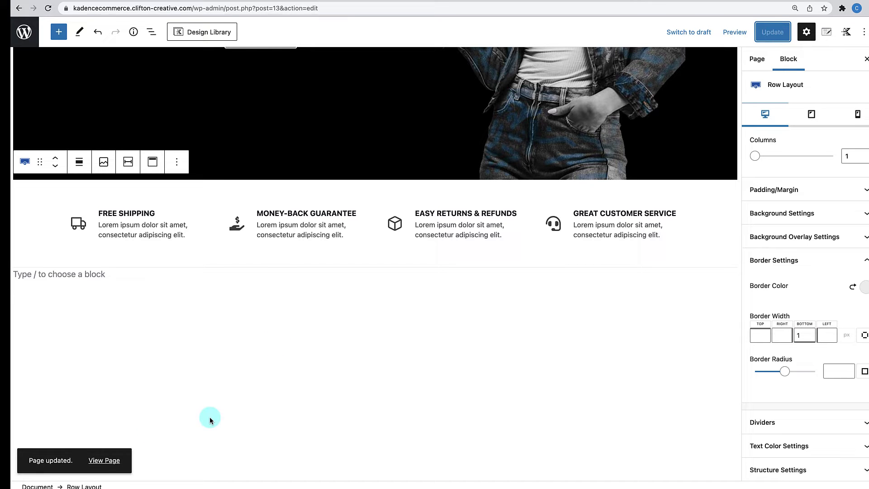
left_click(112, 461)
- Scroll the live homepage to check the feature row's divider, then return to editing
scroll(270, 404, "down", 3)
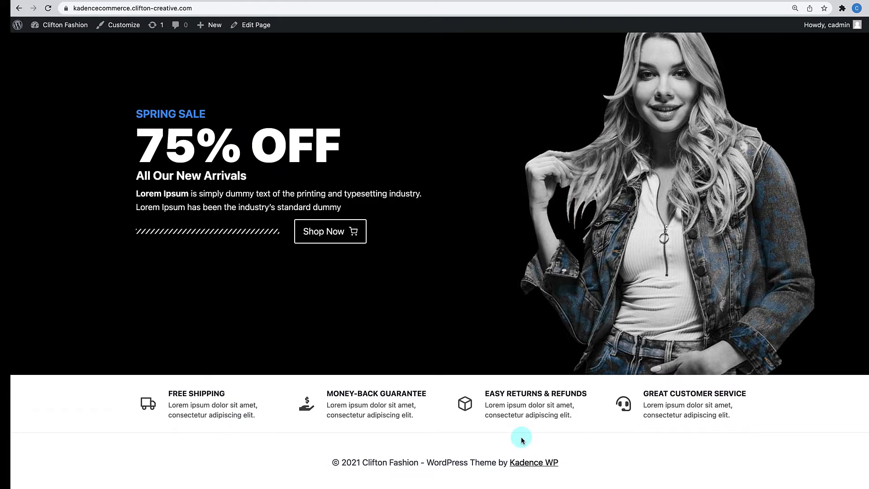
scroll(519, 431, "up", 1)
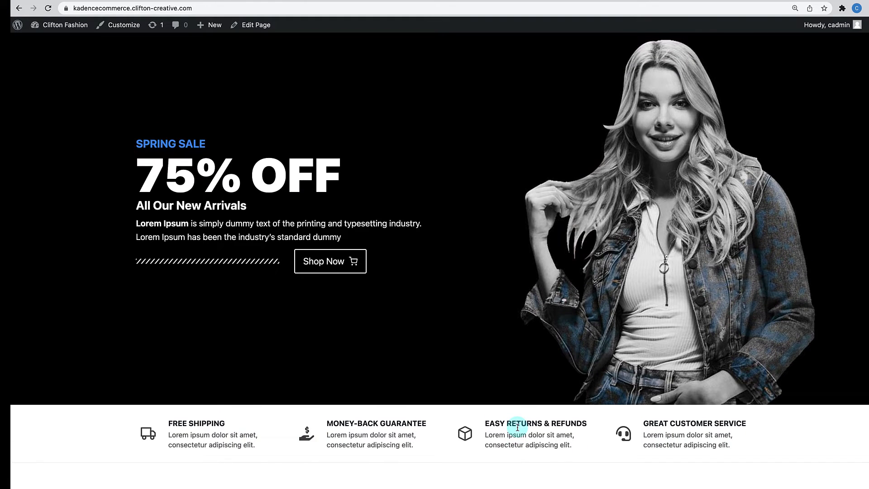
scroll(518, 428, "down", 1)
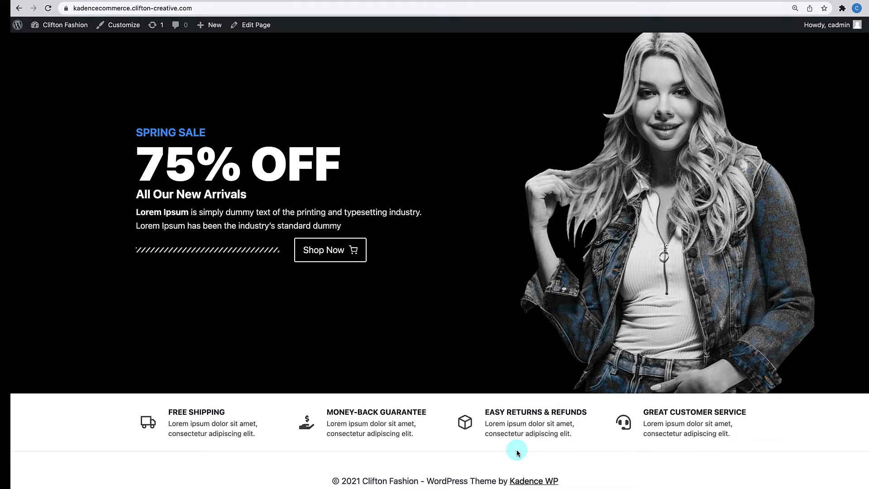
scroll(518, 453, "up", 1)
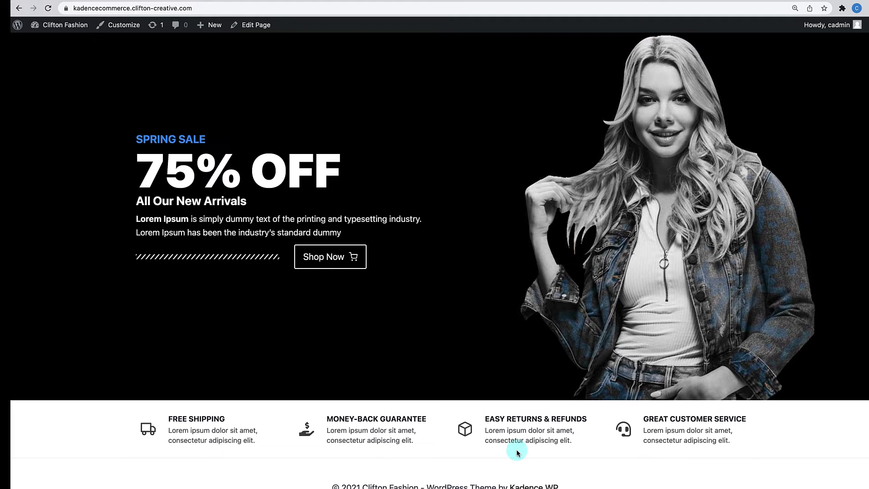
scroll(518, 453, "up", 3)
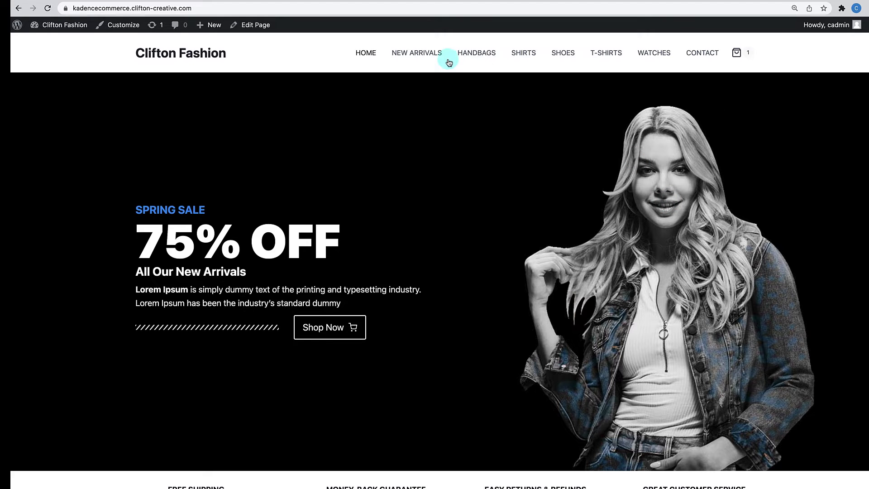
left_click(252, 27)
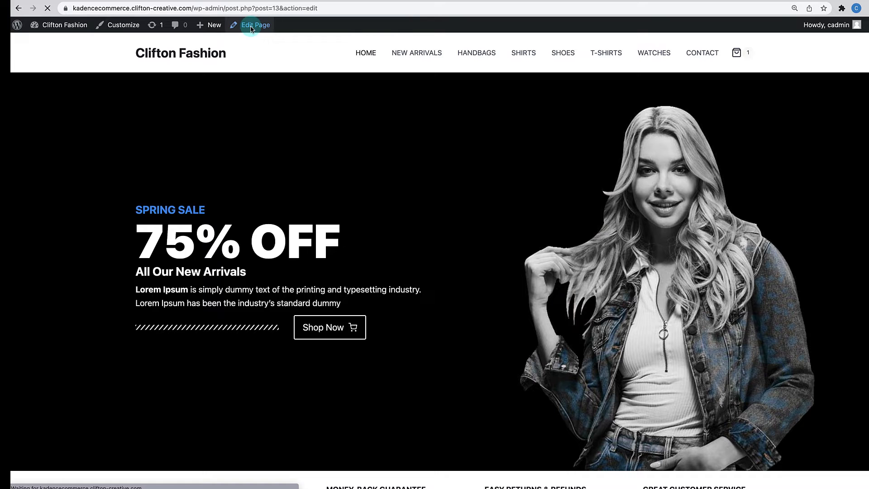
- Turn the empty block below the features row into a single-column Row Layout
scroll(296, 220, "down", 6)
scroll(301, 230, "down", 2)
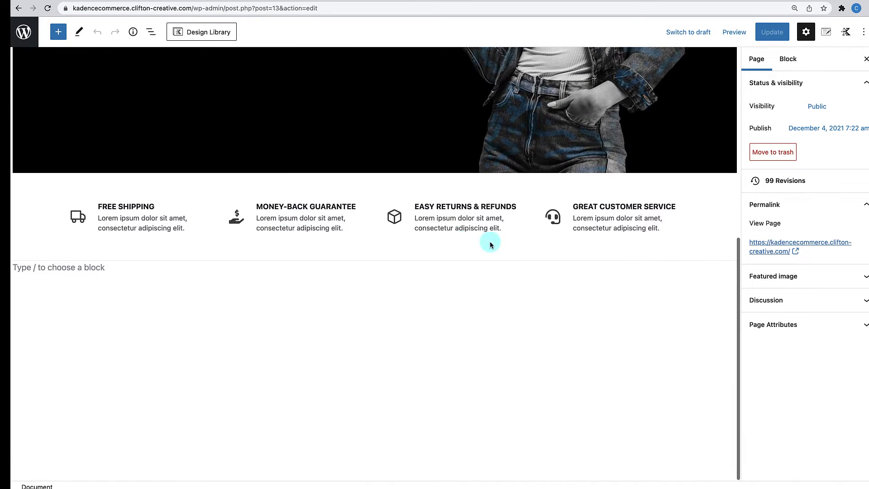
left_click(79, 271)
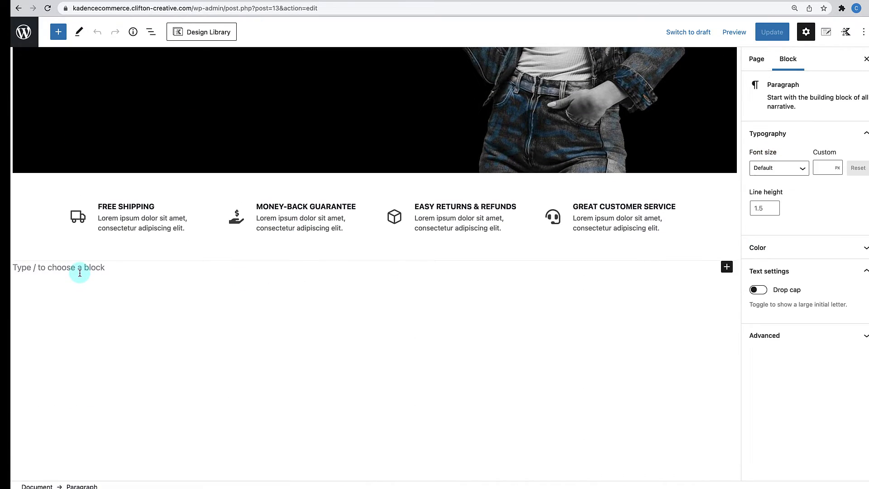
type("/")
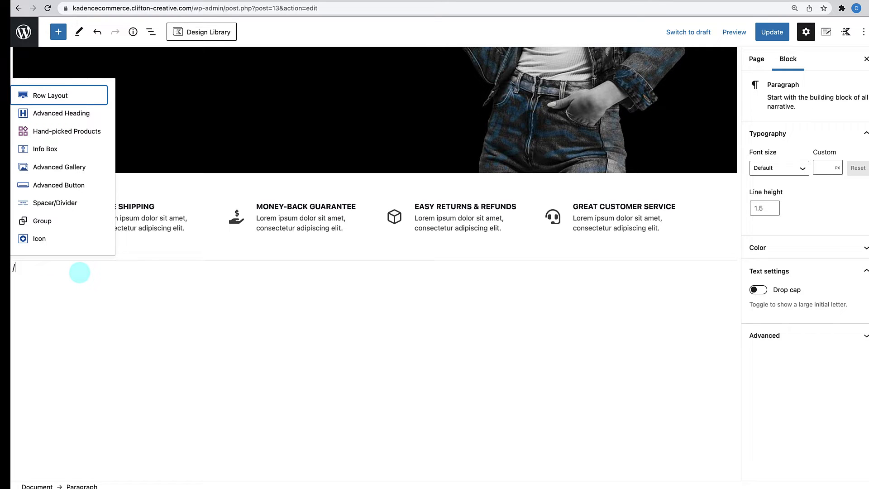
left_click(43, 95)
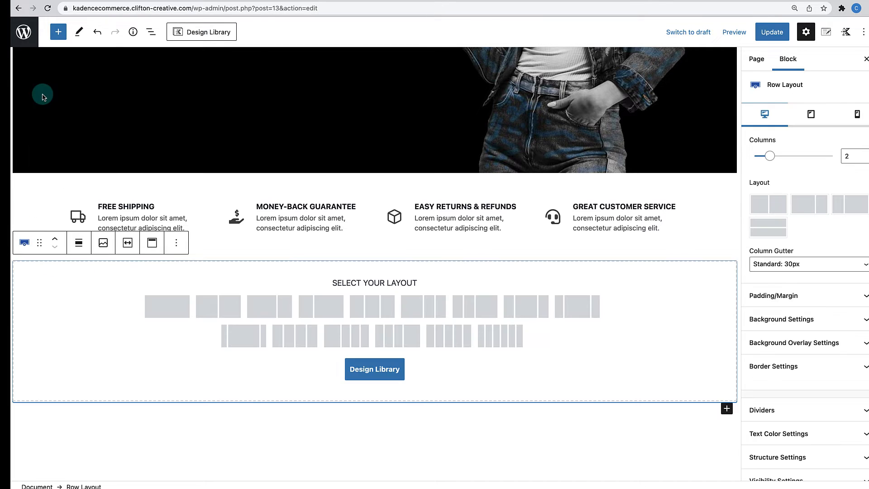
left_click(170, 306)
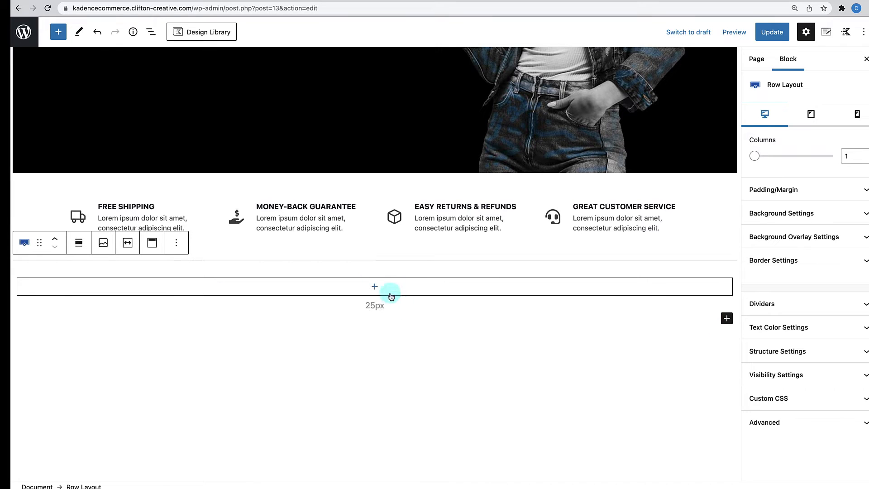
- Nest a Three: Equal row inside that column and select the outer row
left_click(376, 288)
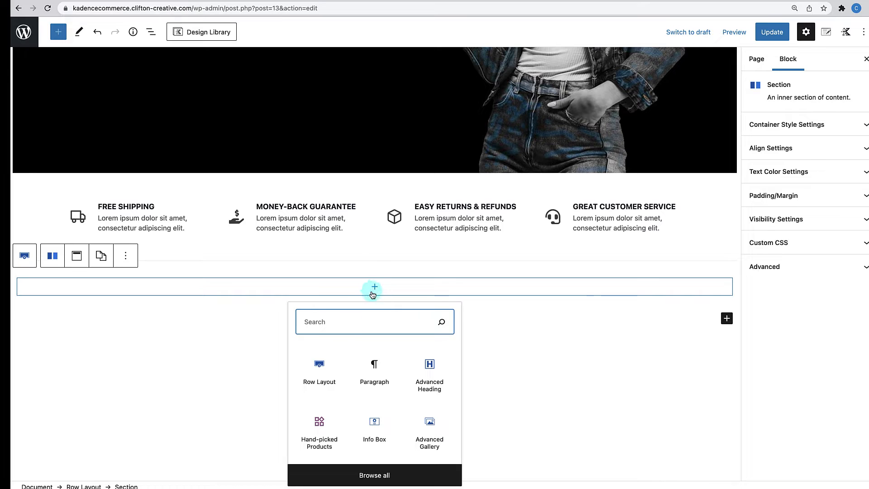
left_click(319, 370)
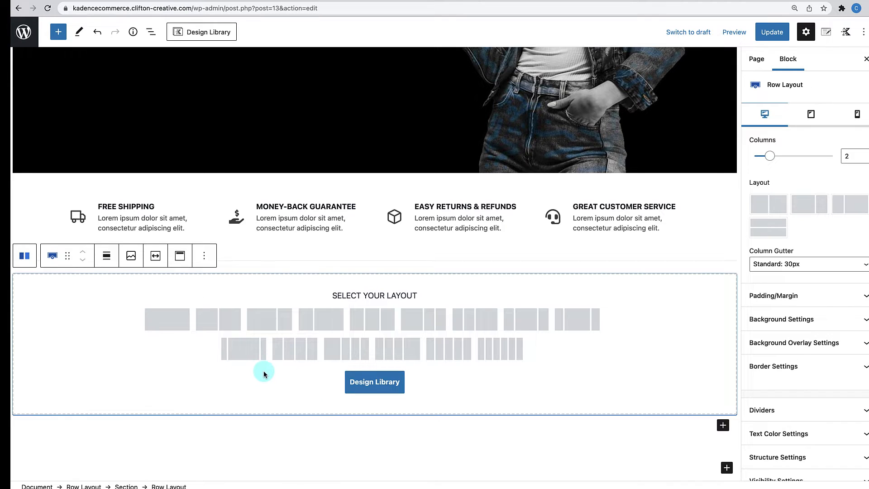
left_click(372, 322)
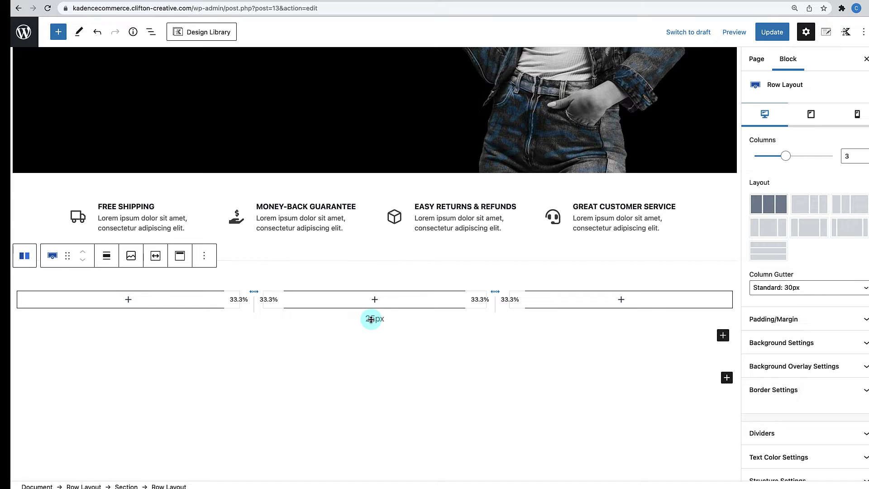
left_click(423, 265)
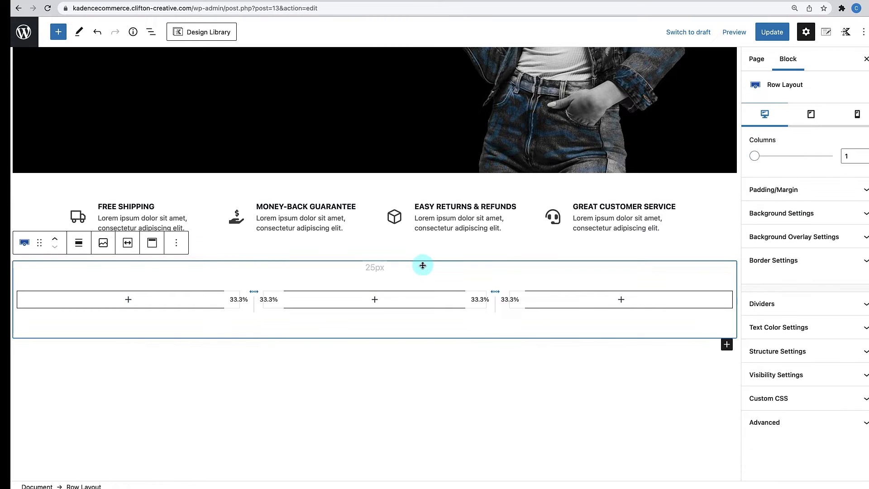
left_click(820, 358)
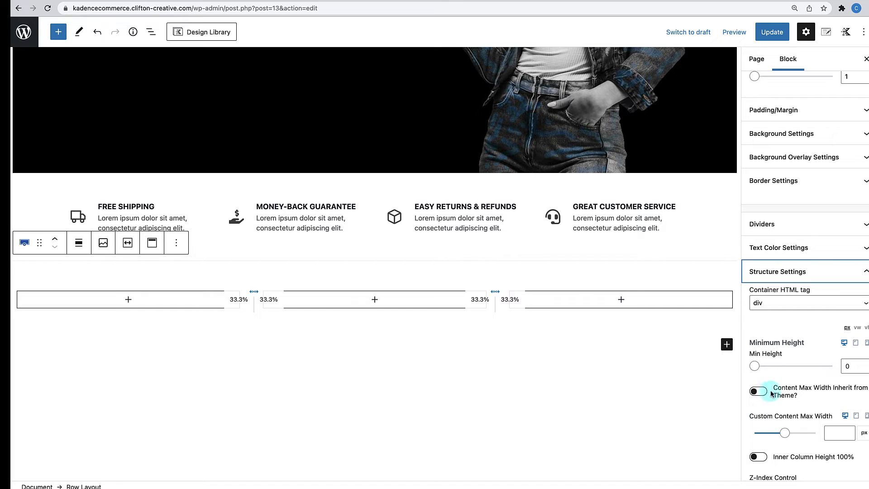
- Make the outer row inherit theme content width and set the inner row to 50/25/25
left_click(764, 392)
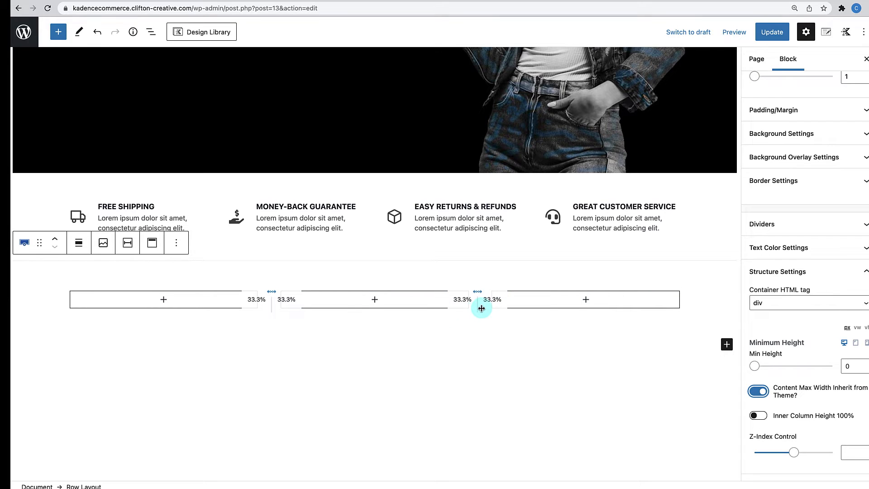
left_click(271, 303)
left_click_drag(271, 302, 280, 301)
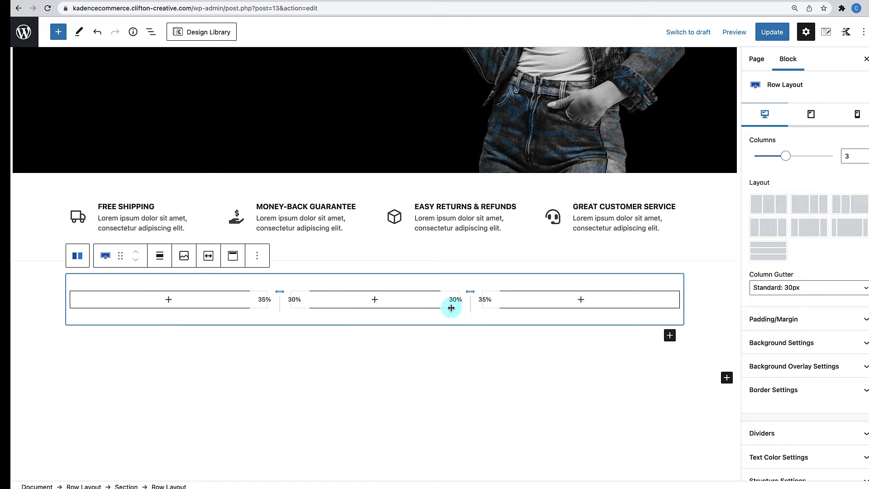
left_click(817, 210)
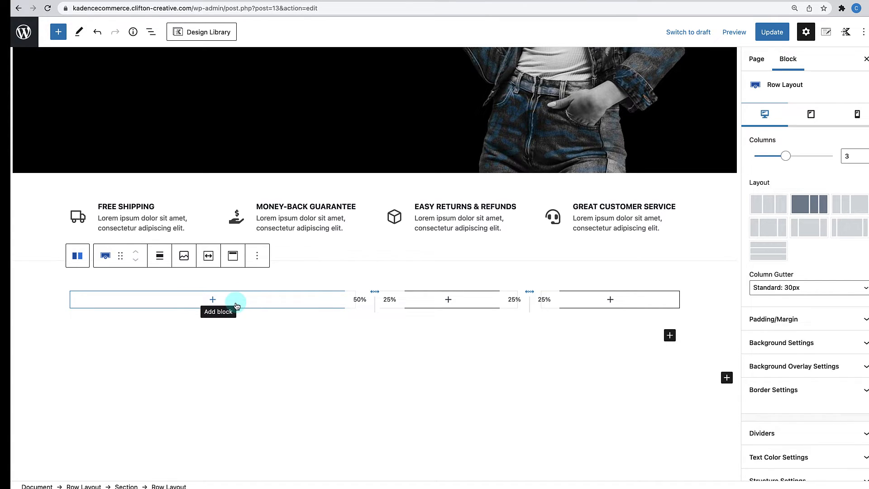
- Add a one-column Row Layout inside the wide first column and show List View
left_click(213, 301)
left_click(213, 301)
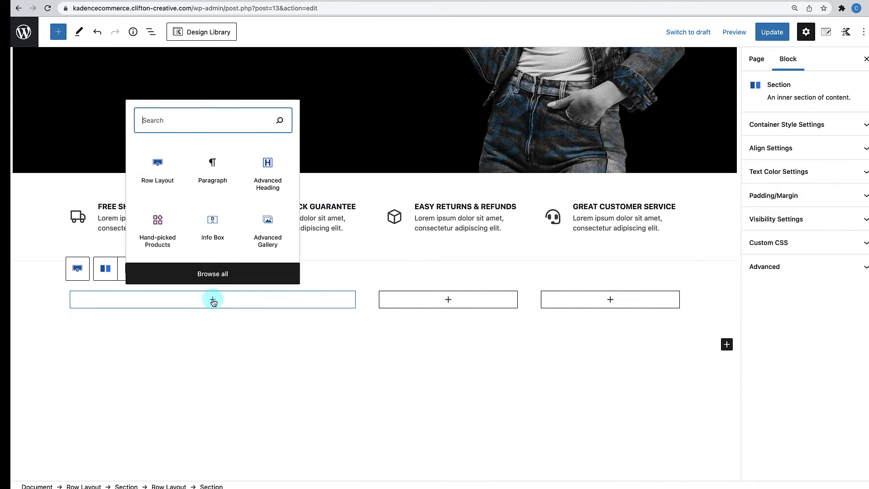
left_click(158, 172)
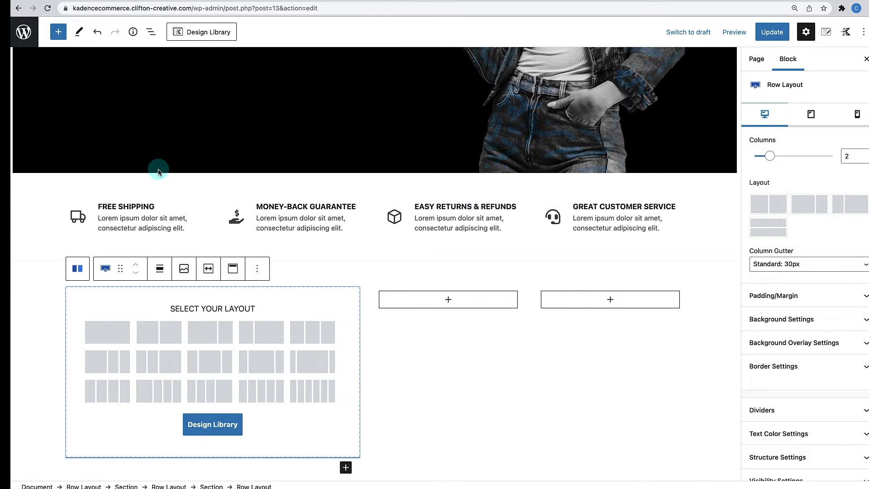
left_click(104, 327)
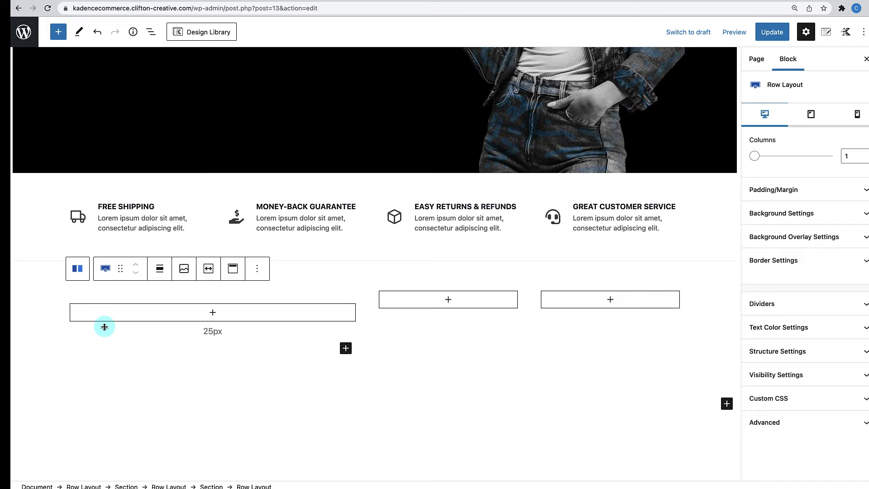
left_click(216, 309)
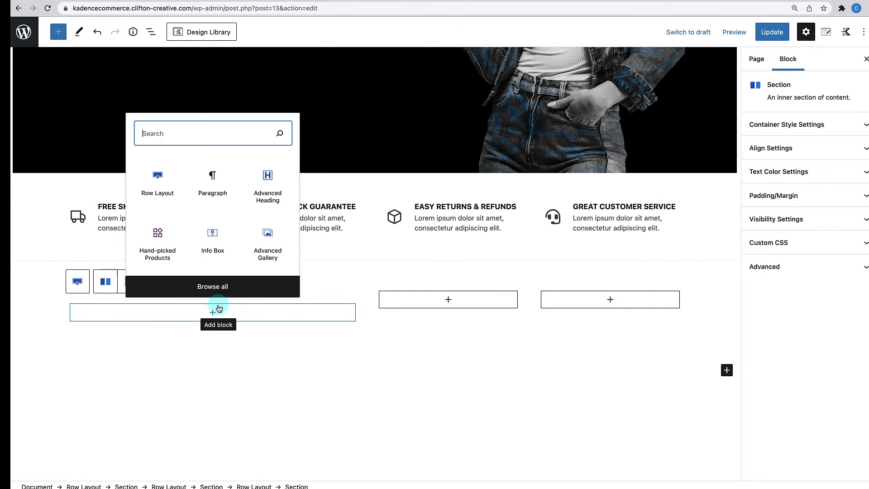
left_click(230, 310)
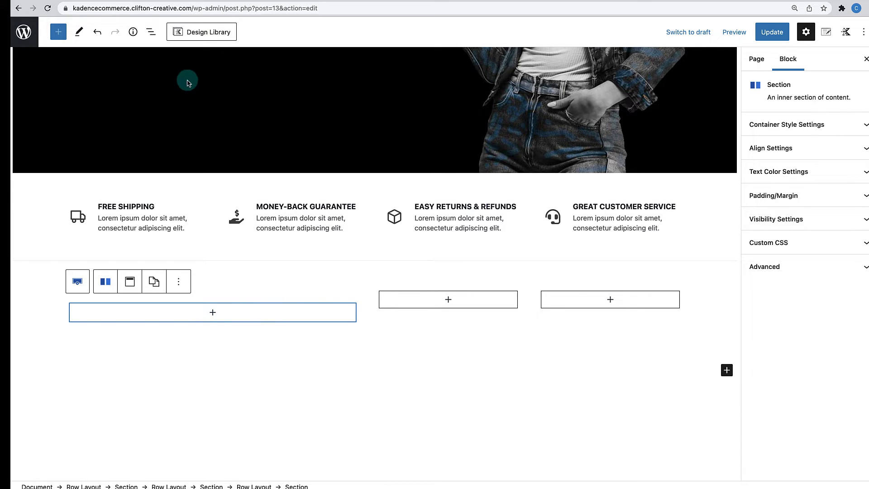
left_click(151, 33)
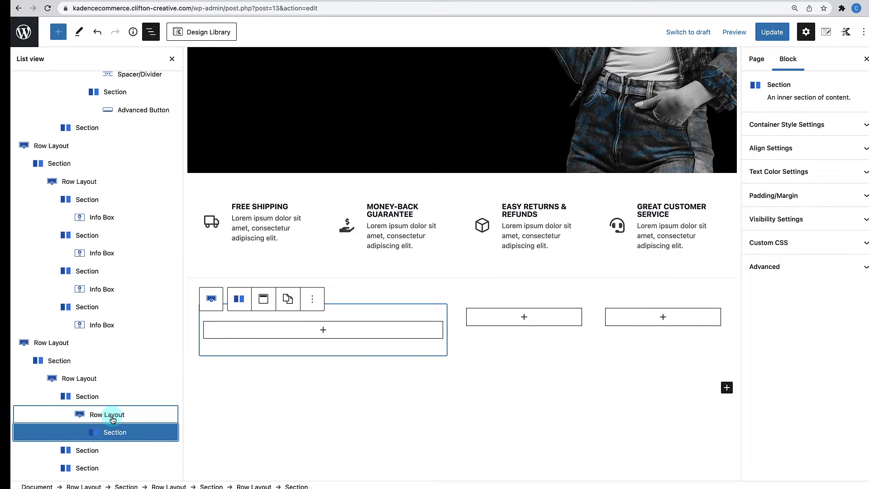
- Set new-arrival.jpg as the nested row's background with its focal point at 50% left, 0% top
left_click(112, 418)
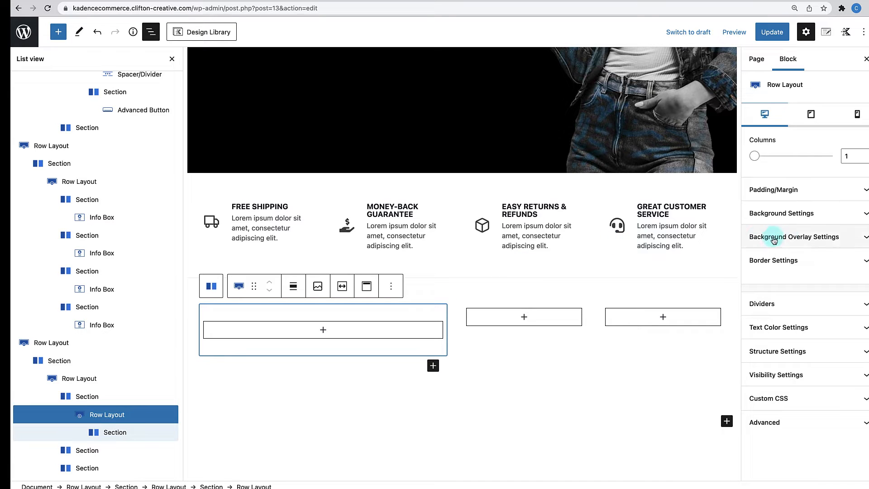
left_click(791, 214)
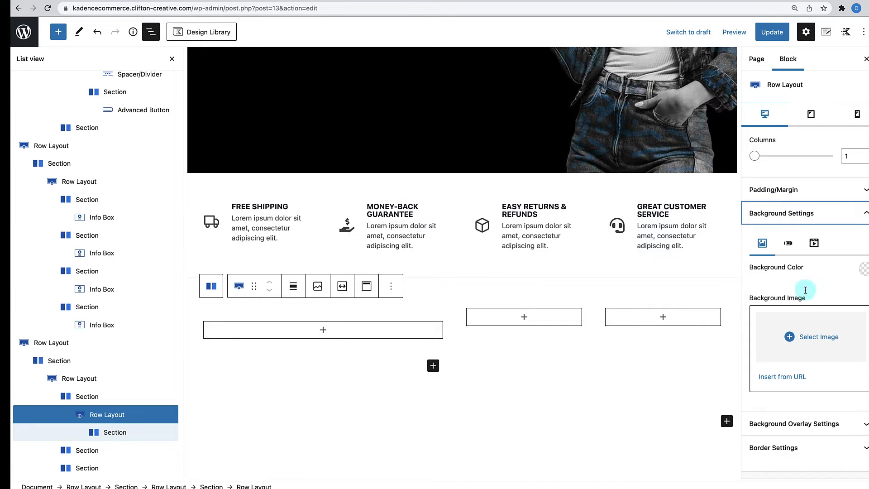
left_click(809, 335)
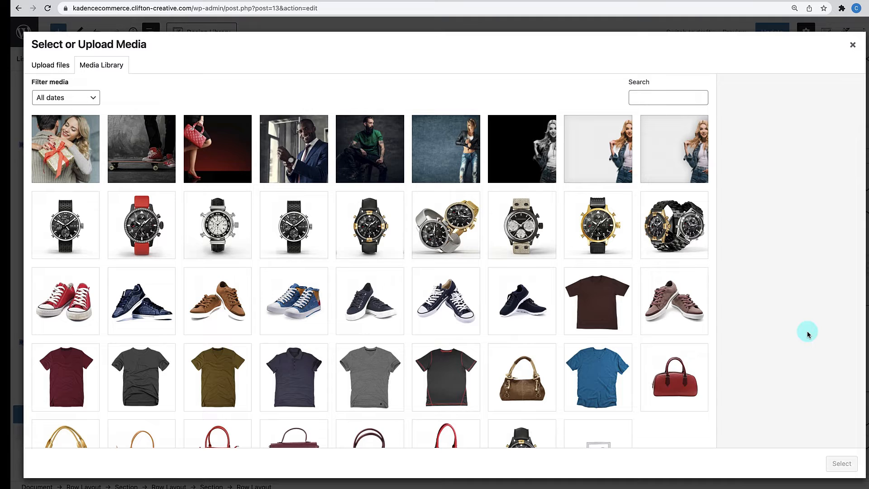
left_click(461, 156)
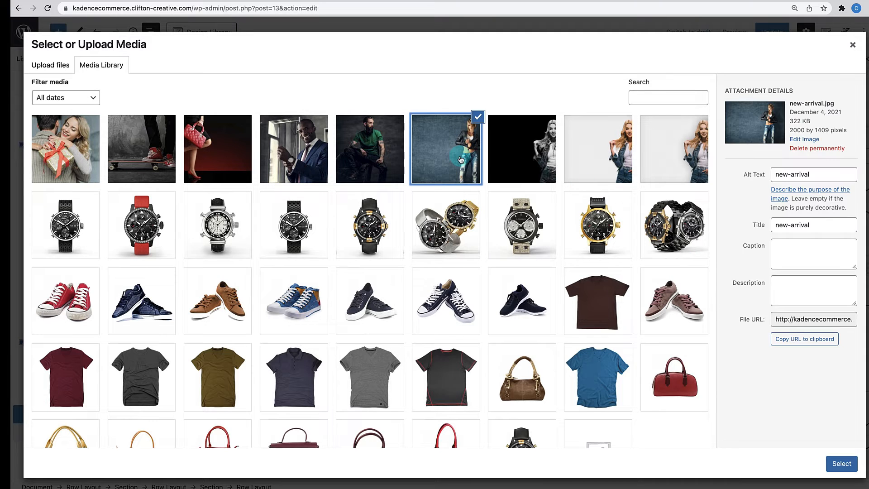
left_click(842, 463)
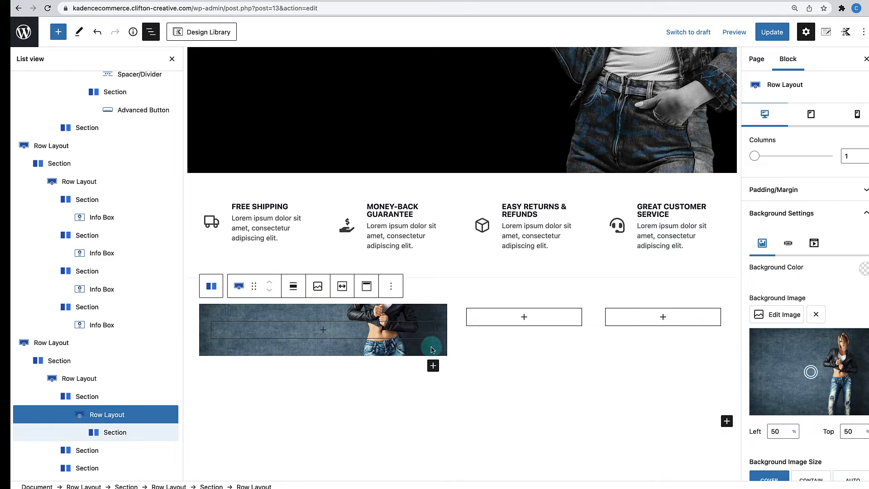
mouse_move(430, 355)
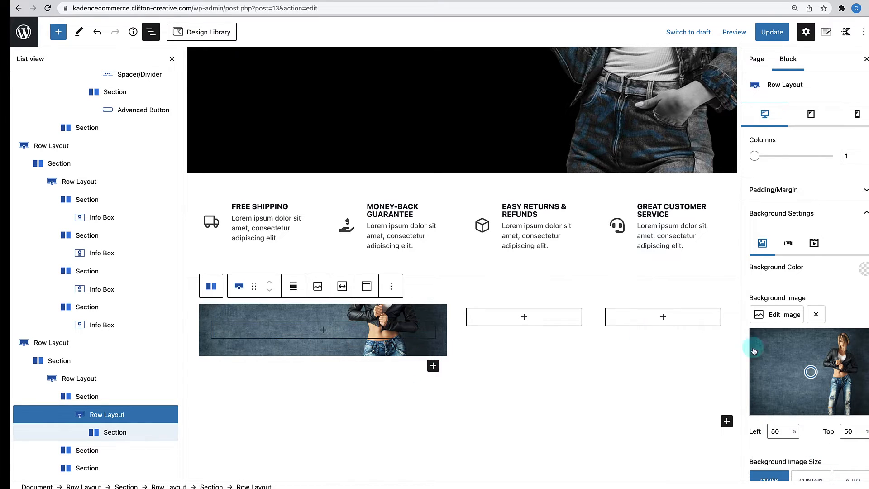
left_click_drag(811, 371, 811, 329)
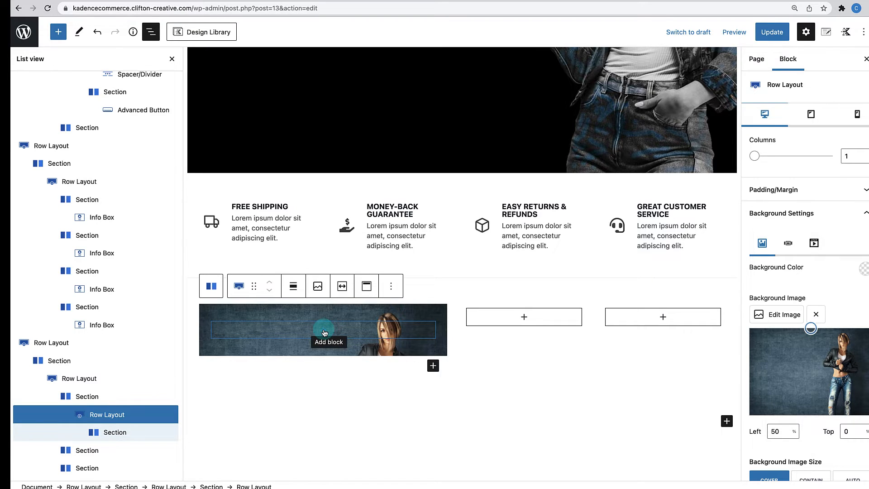
- Add a 'New Arrivals' heading to the banner, deleting an extra empty heading
left_click(324, 332)
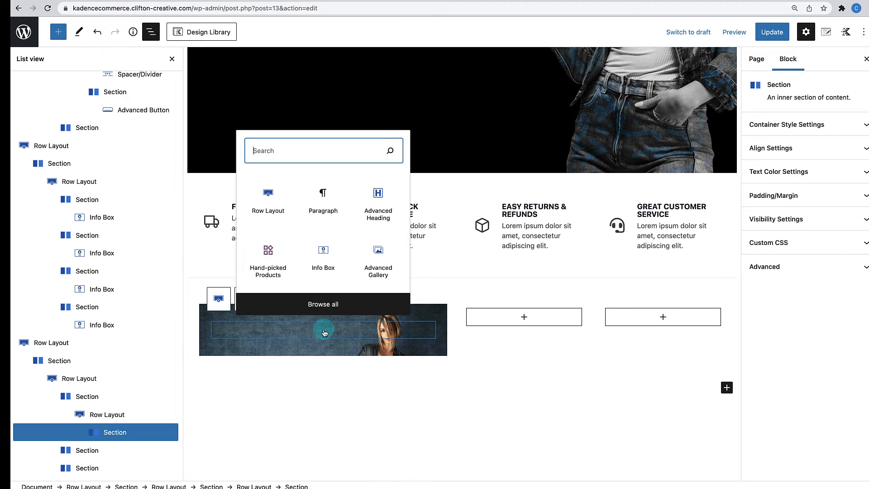
left_click(370, 212)
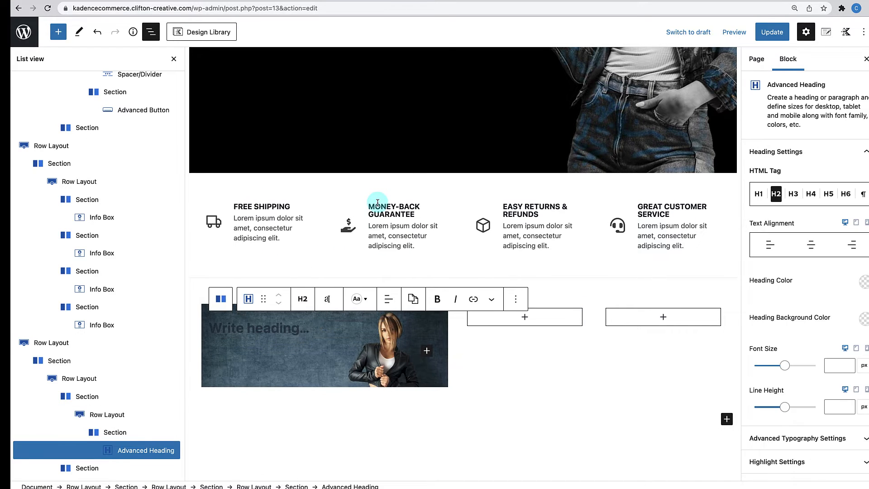
left_click(247, 330)
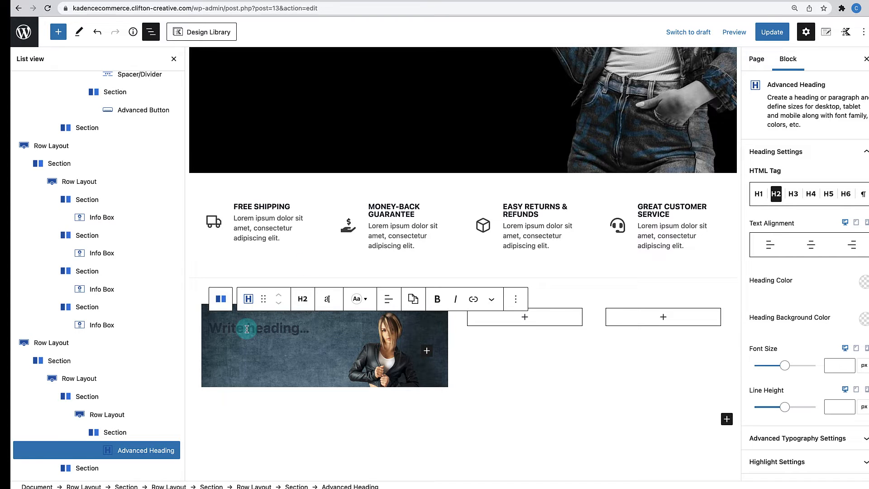
type("Nw")
type("ew A")
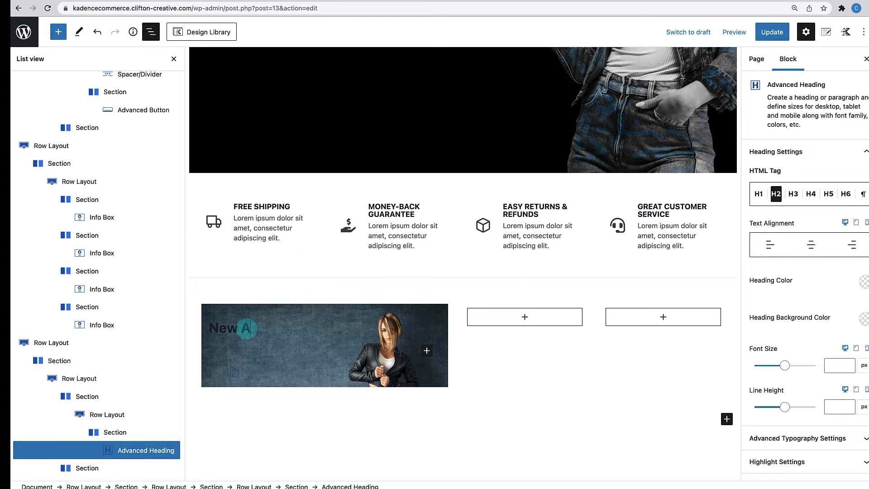
type("rrivals")
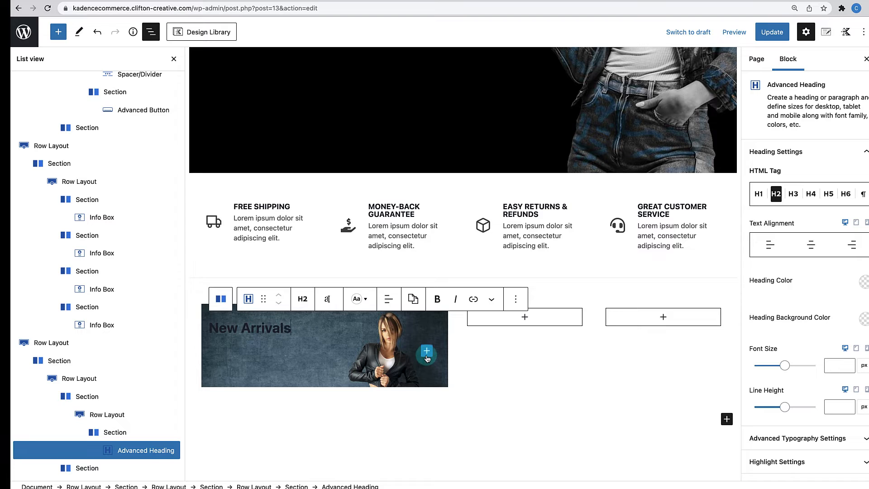
left_click(427, 353)
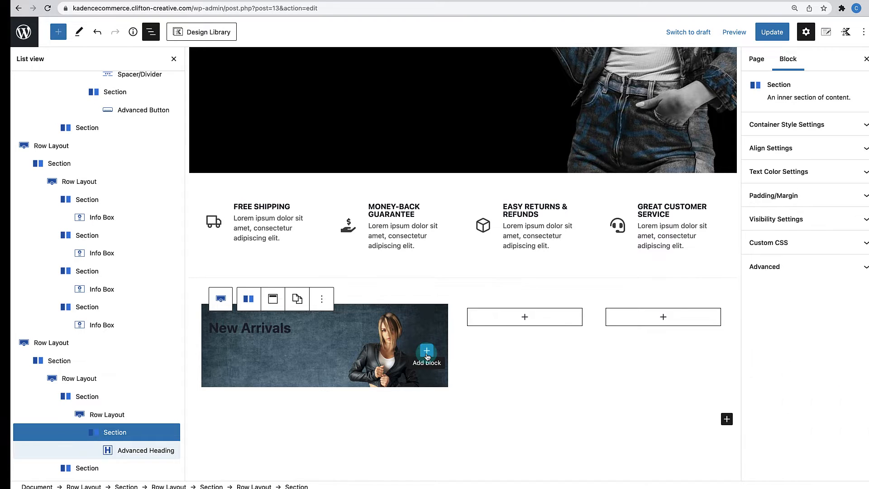
left_click(496, 235)
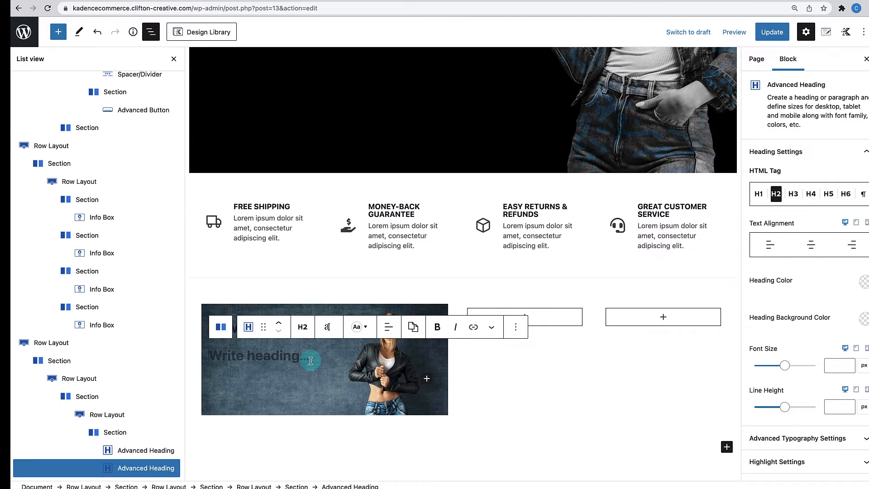
left_click(516, 327)
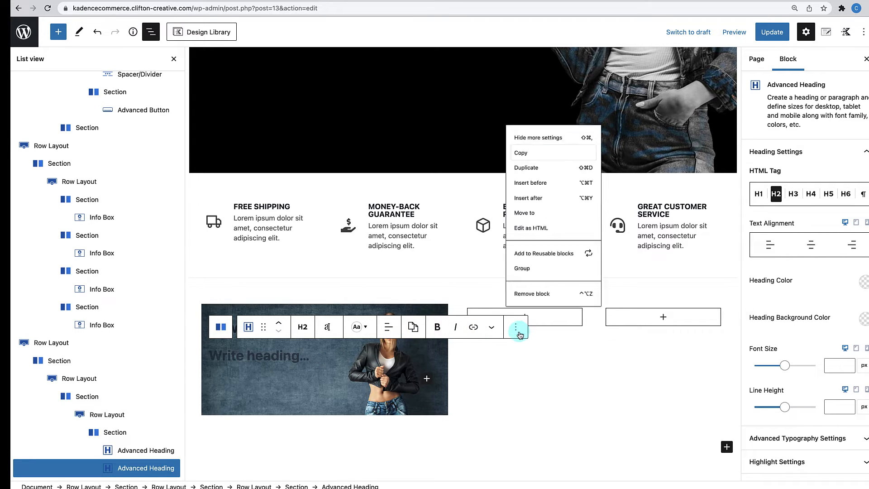
left_click(549, 302)
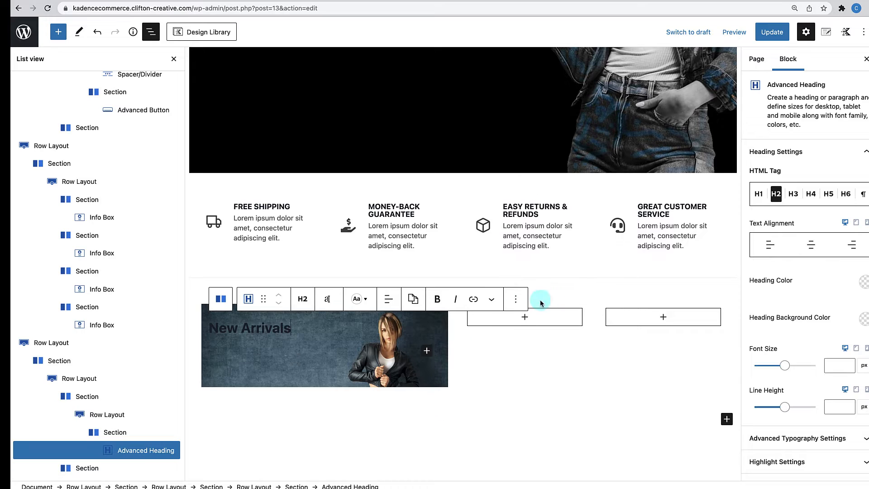
- Add a left-aligned "See What's New" button below the heading
left_click(429, 352)
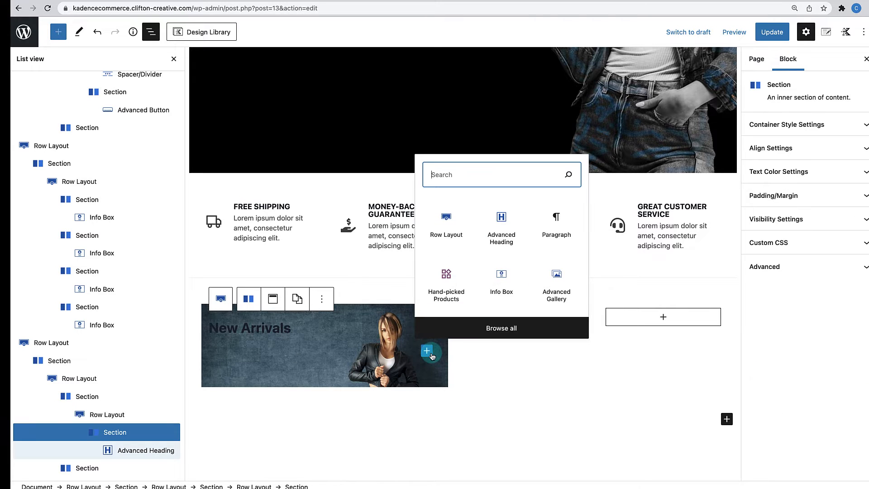
left_click(469, 281)
left_click(317, 358)
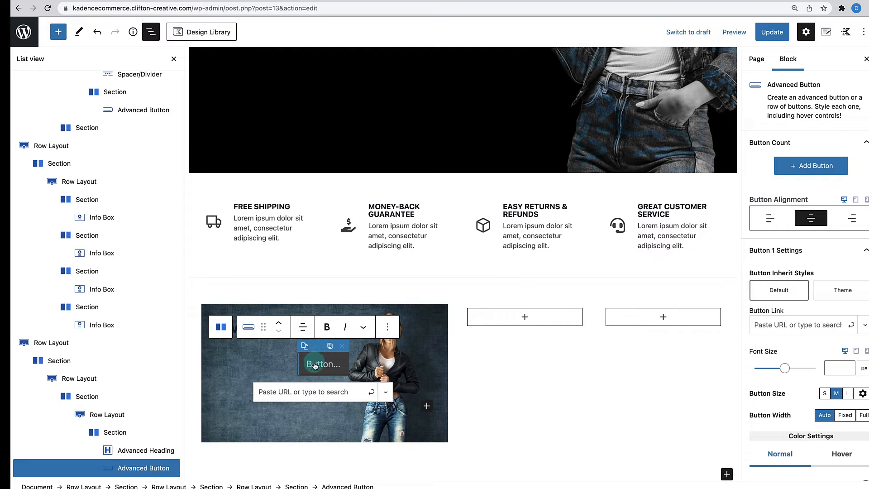
type("See What's New")
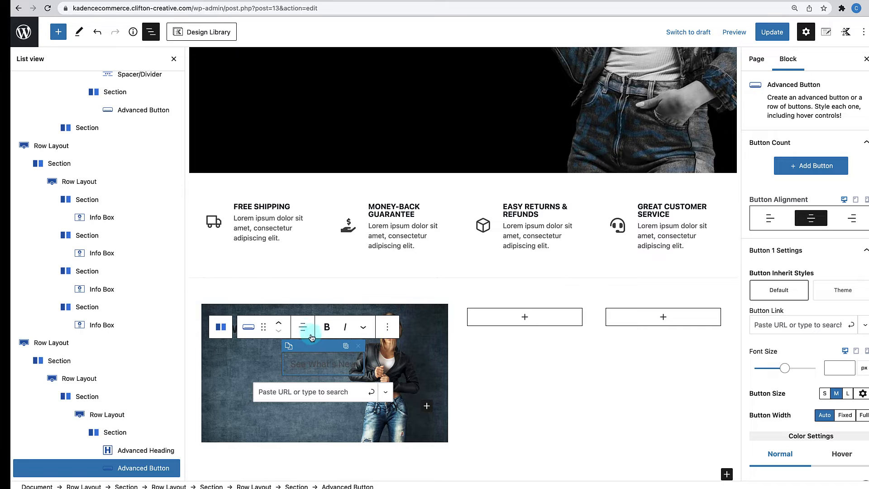
left_click(303, 327)
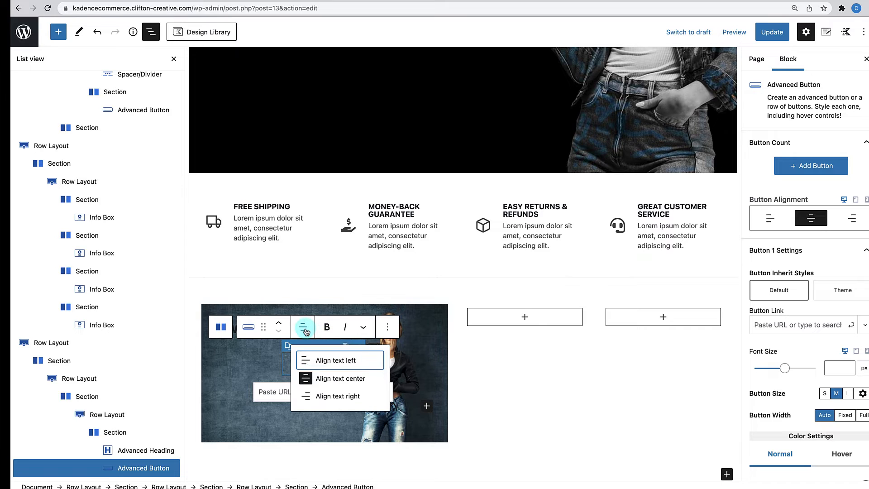
left_click(310, 362)
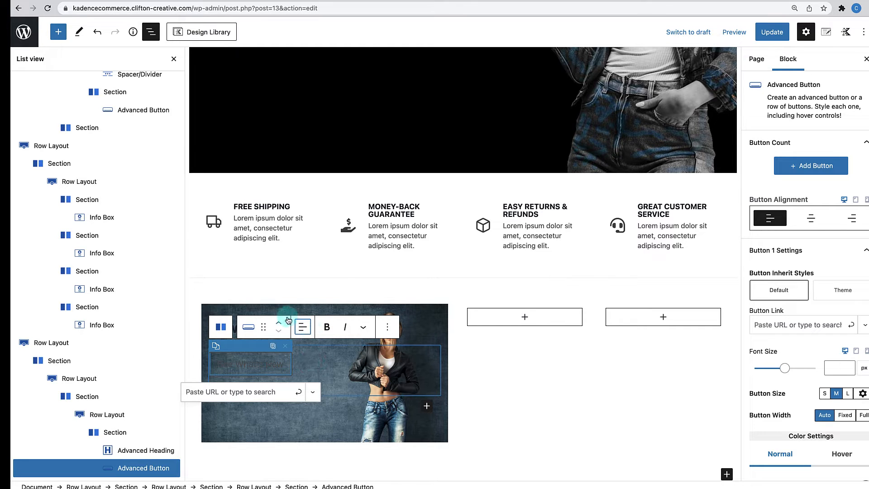
- Change the New Arrivals heading text colour to #ffffff
left_click(316, 405)
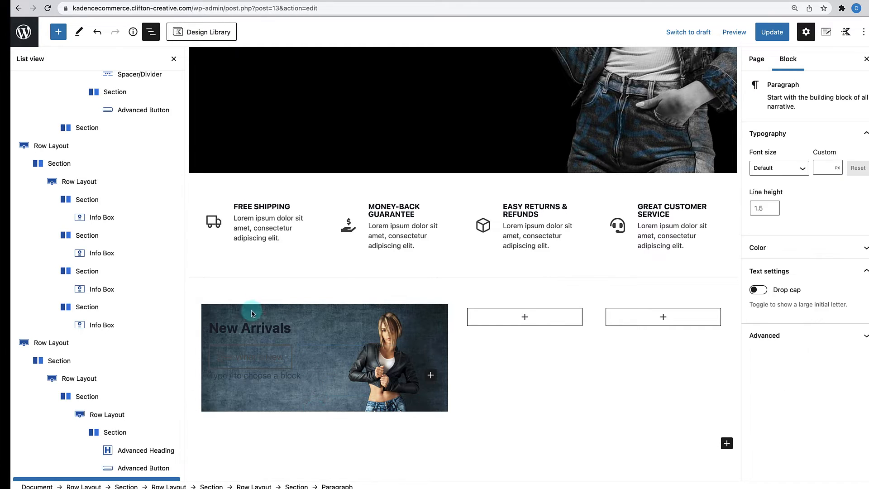
left_click(253, 328)
left_click(368, 308)
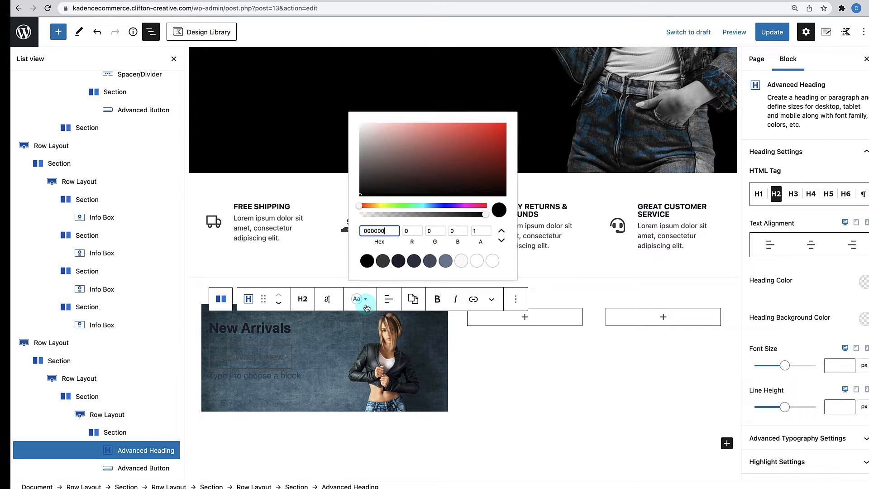
left_click_drag(392, 230, 340, 235)
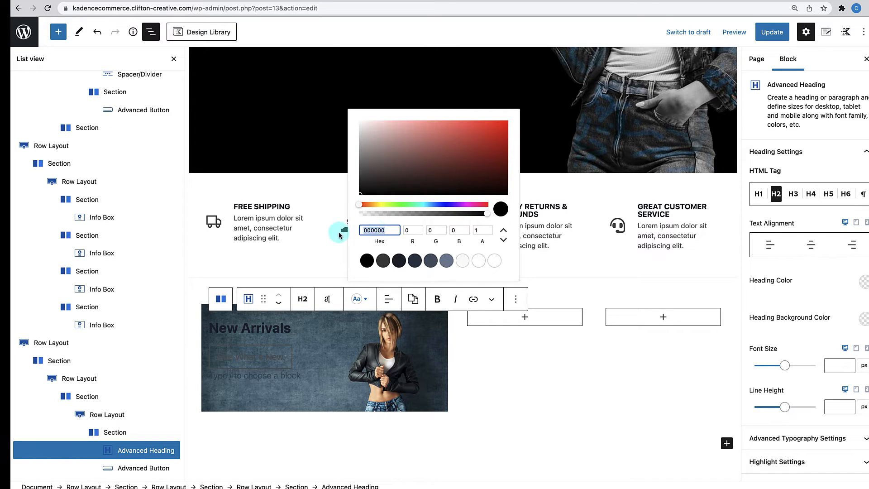
type("ffffff")
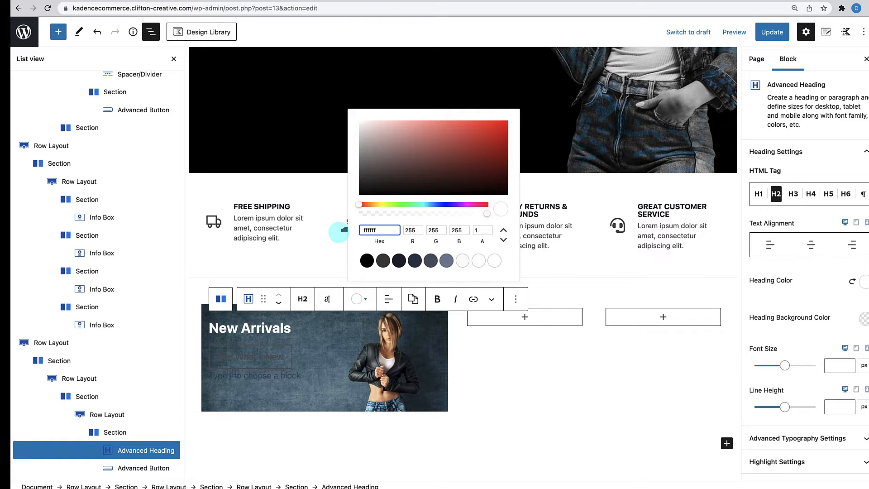
left_click(290, 355)
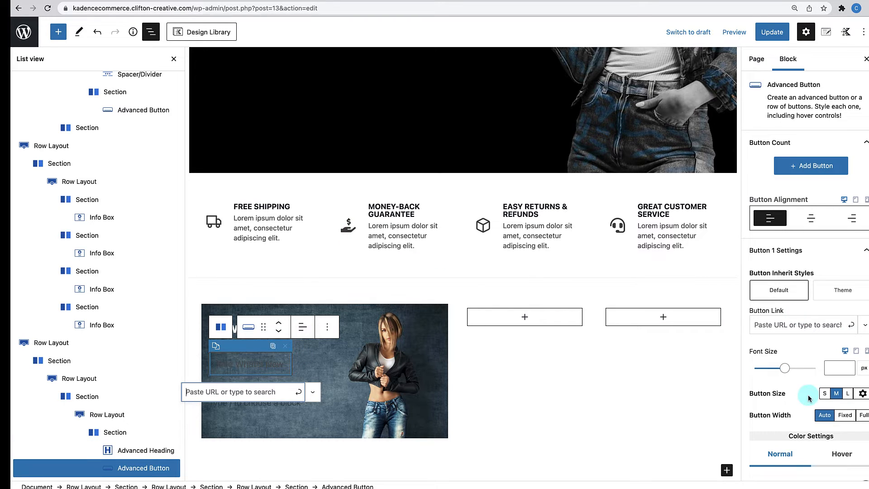
scroll(799, 390, "down", 3)
scroll(781, 315, "down", 2)
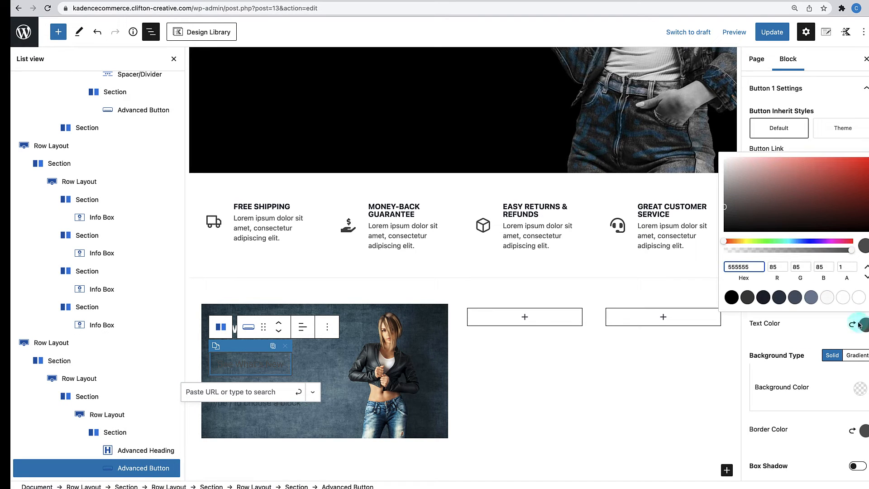
- Set the button's normal text and border colours to #FFFFFF
left_click_drag(751, 267, 710, 267)
type("ffffff")
left_click(796, 372)
scroll(806, 389, "down", 1)
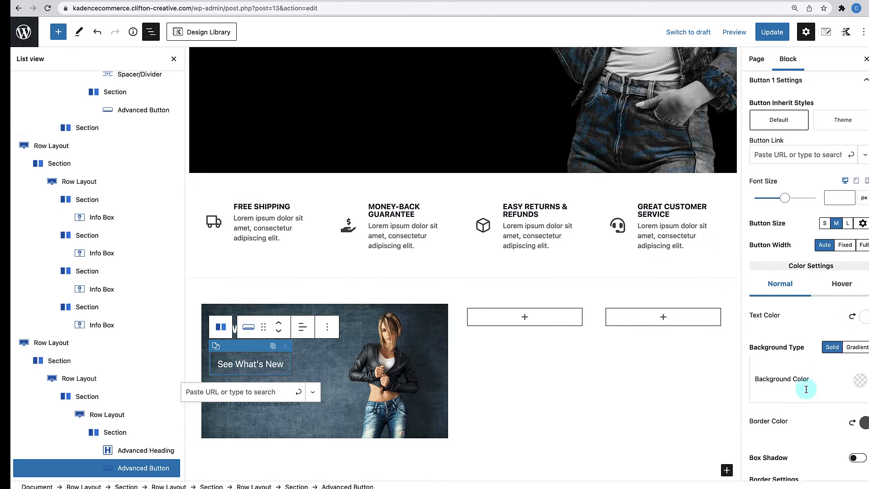
scroll(806, 390, "down", 2)
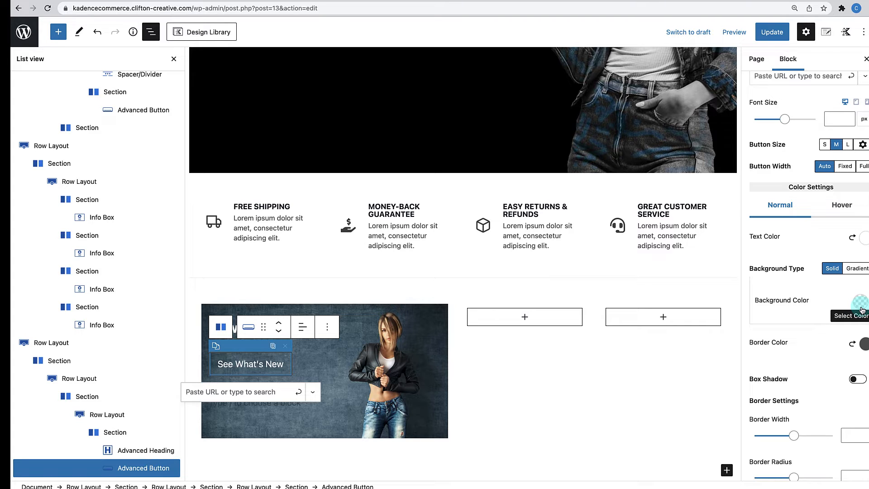
left_click(863, 347)
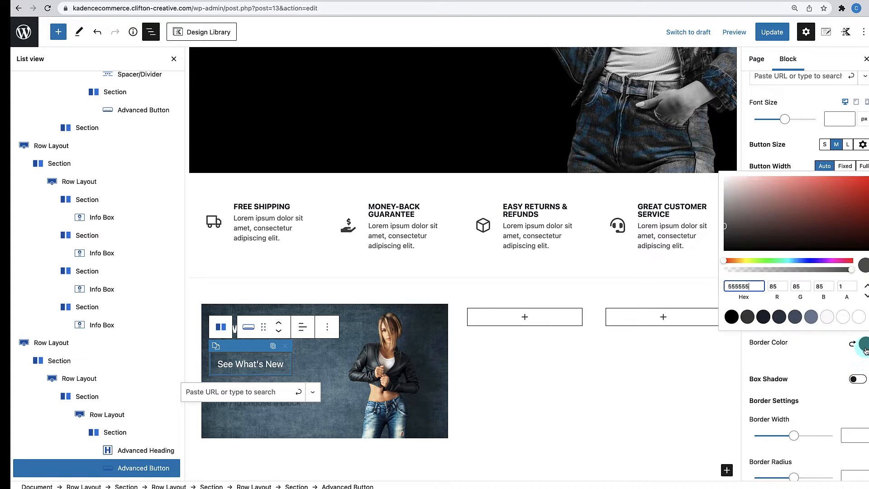
left_click_drag(755, 288, 707, 292)
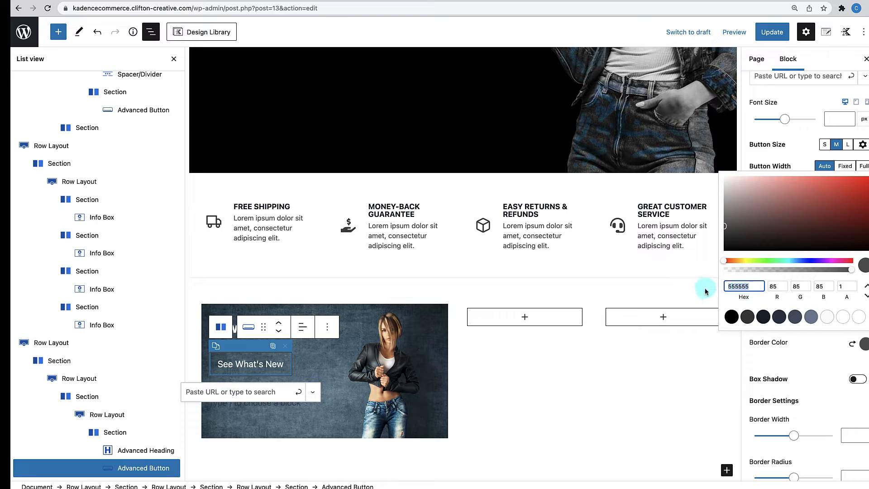
type("FFFFFF")
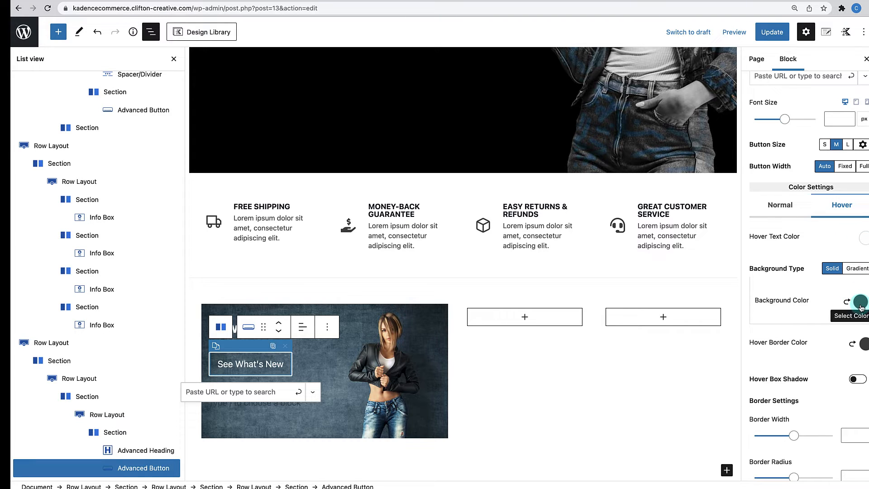
- Set the hover background to #FFFFFF and the hover text to #000000
scroll(607, 350, "up", 2)
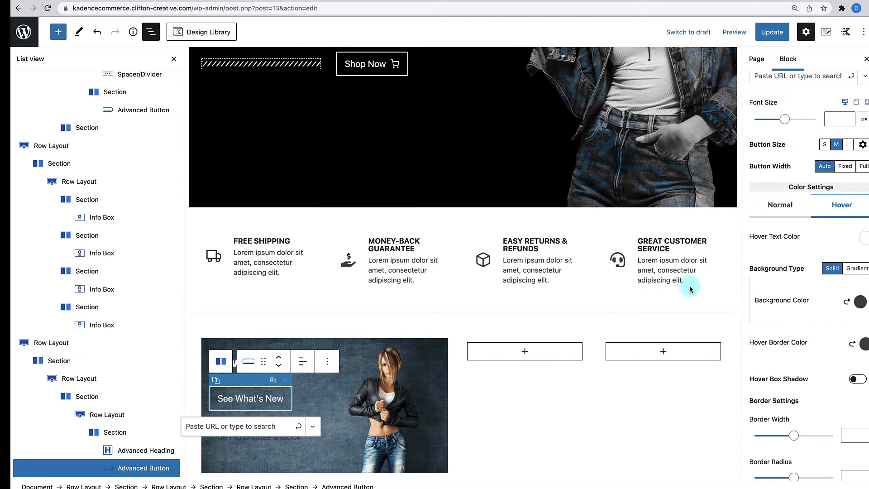
scroll(682, 369, "down", 3)
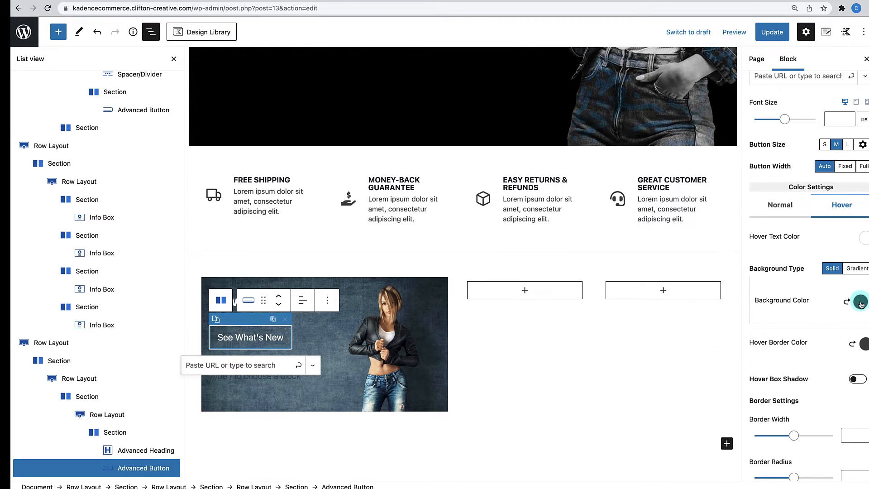
left_click(862, 304)
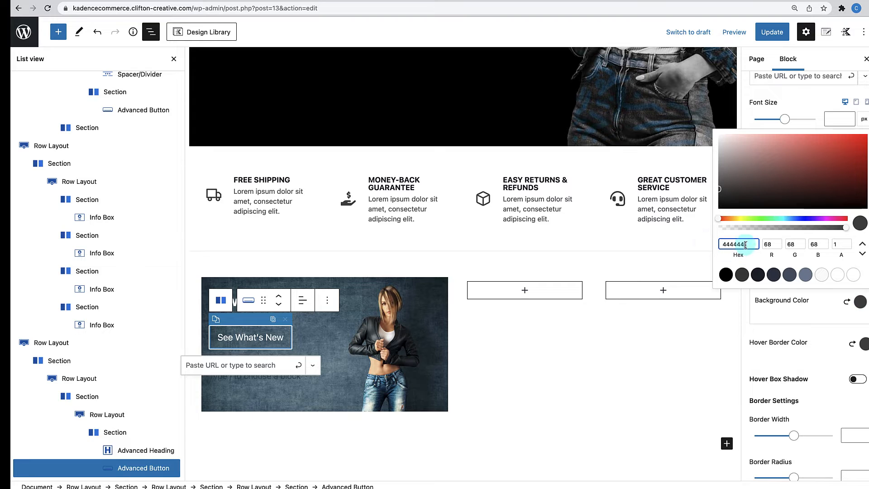
left_click_drag(749, 244, 707, 246)
type("FFFFFF")
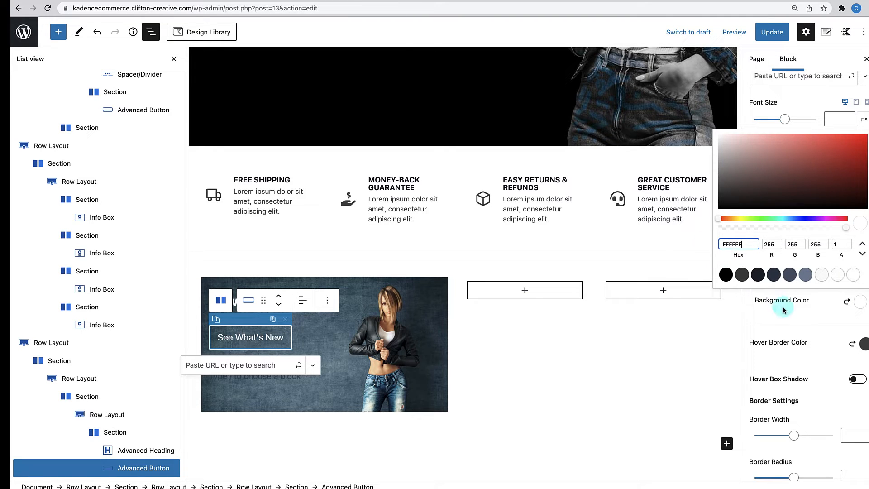
left_click(786, 301)
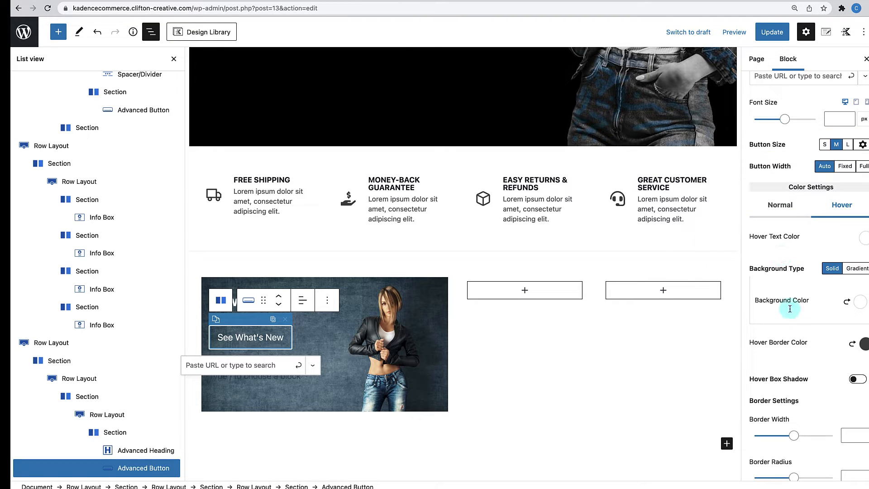
left_click(865, 240)
left_click_drag(754, 180, 704, 179)
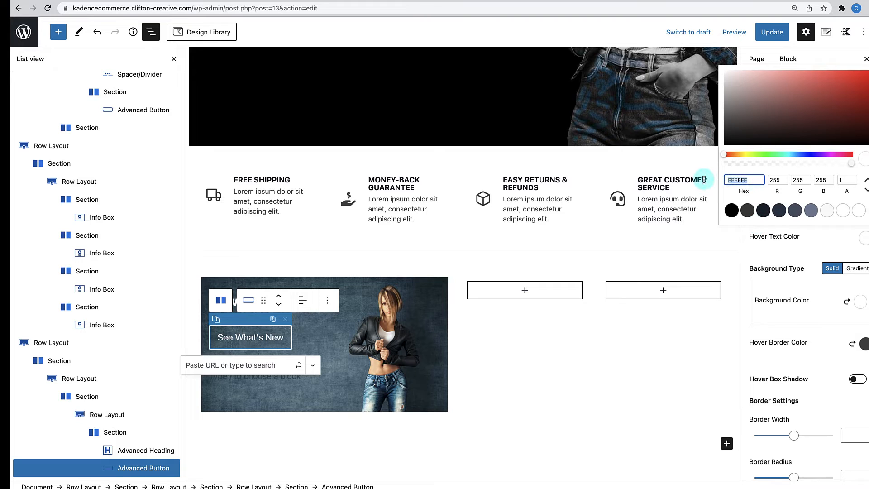
type("000000")
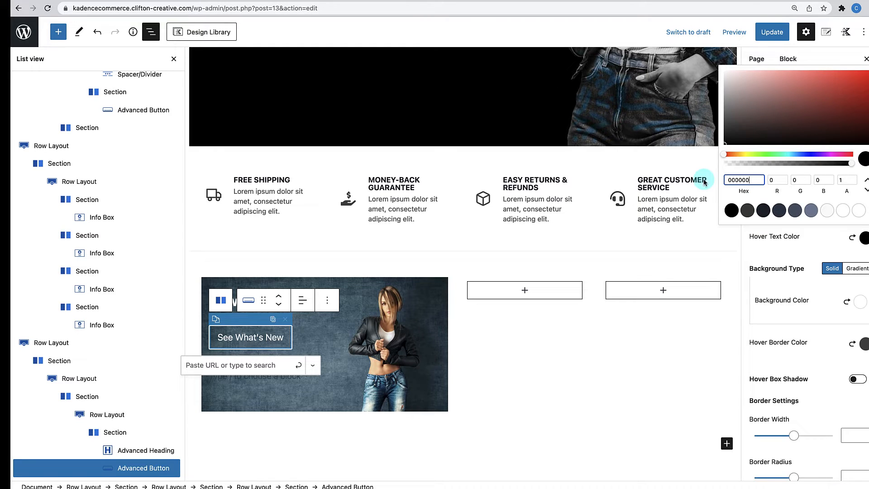
left_click(766, 255)
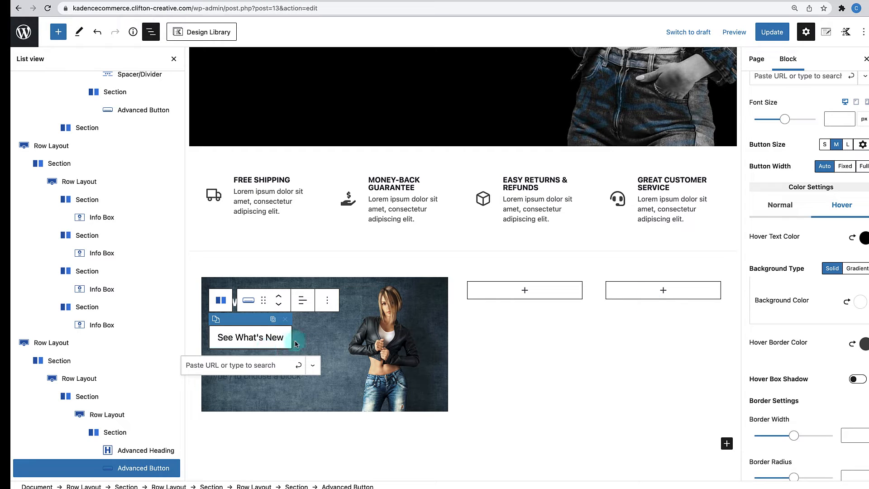
- Change the hover border colour from #444444 to #FFFFFF
left_click(863, 345)
left_click(745, 286)
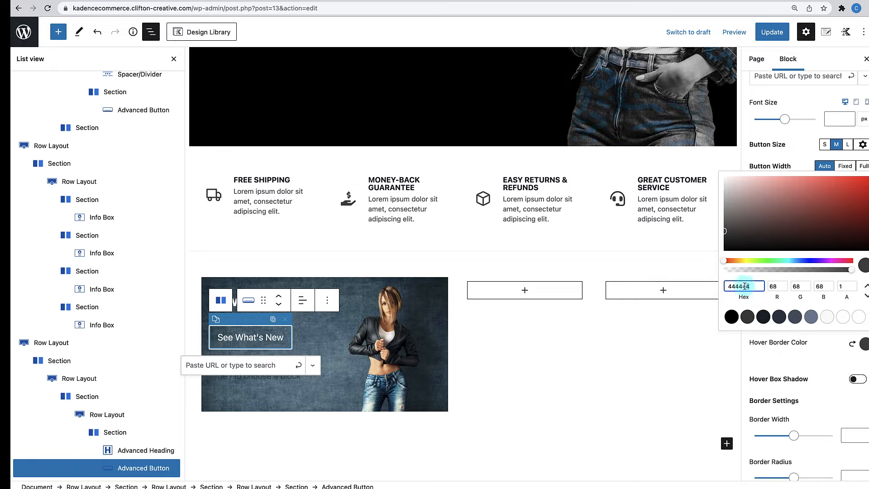
double_click(724, 286)
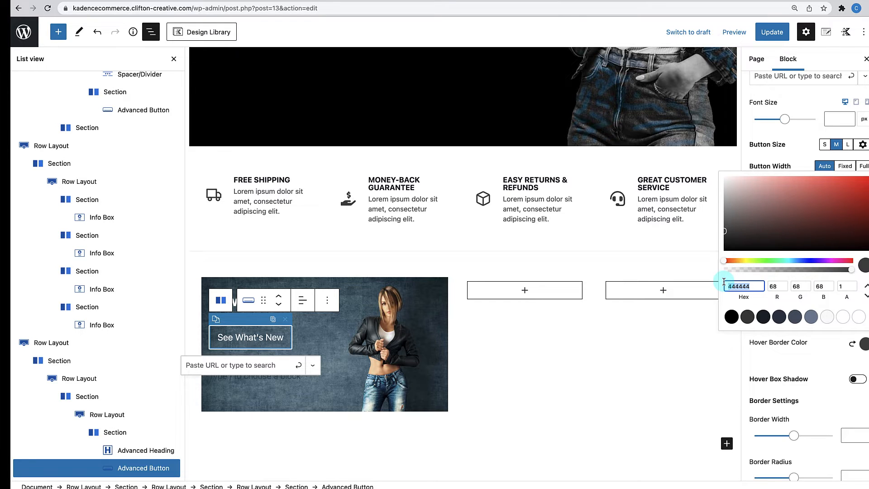
type("FFFFFF")
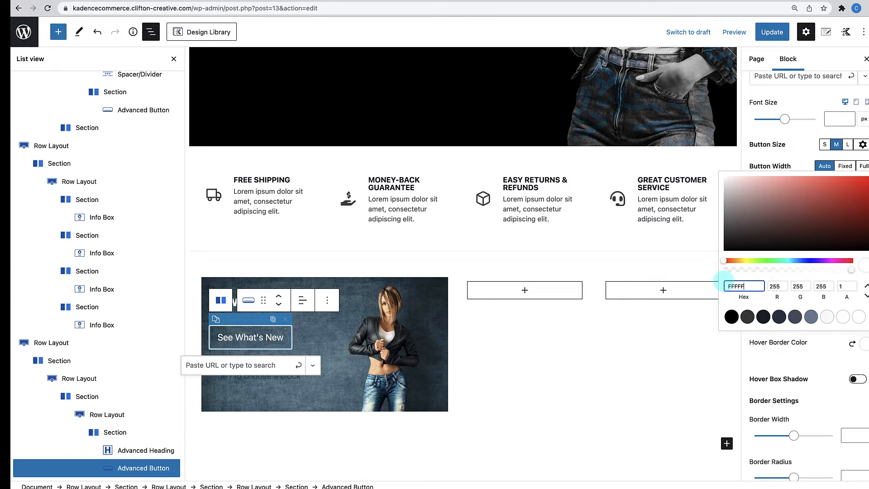
left_click(795, 348)
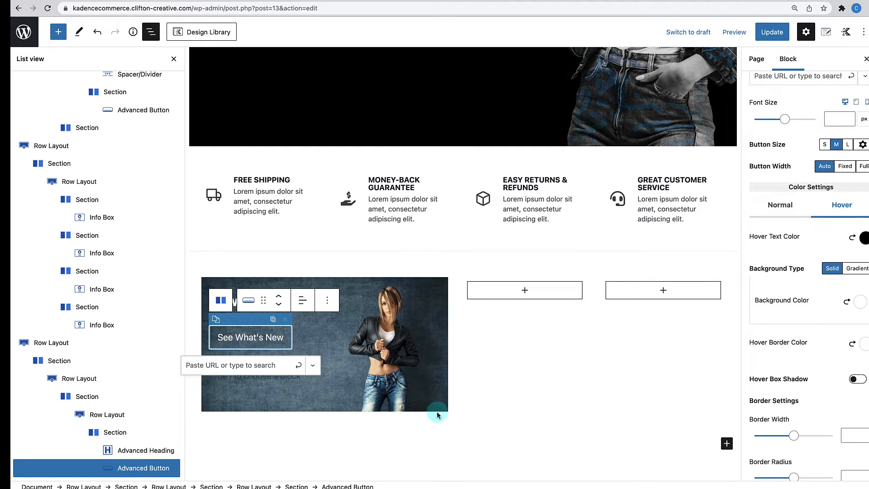
- Give the New Arrivals banner row a minimum height of 450 px
left_click(479, 399)
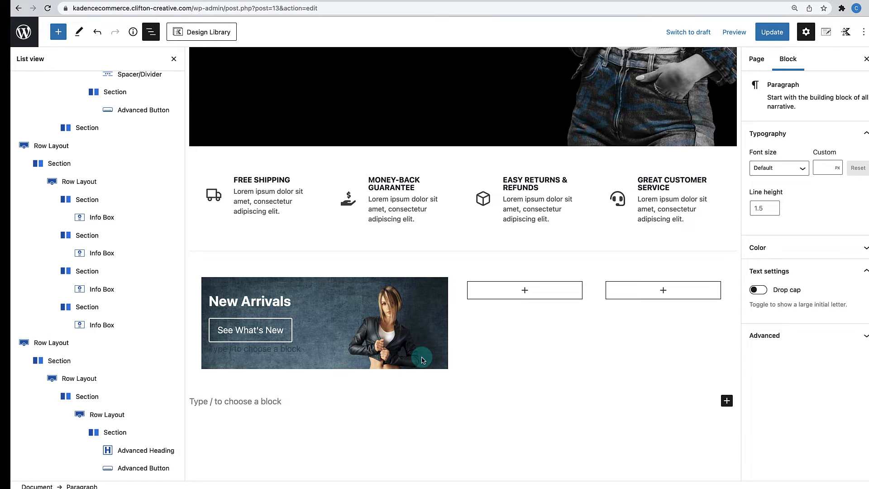
scroll(473, 358, "down", 1)
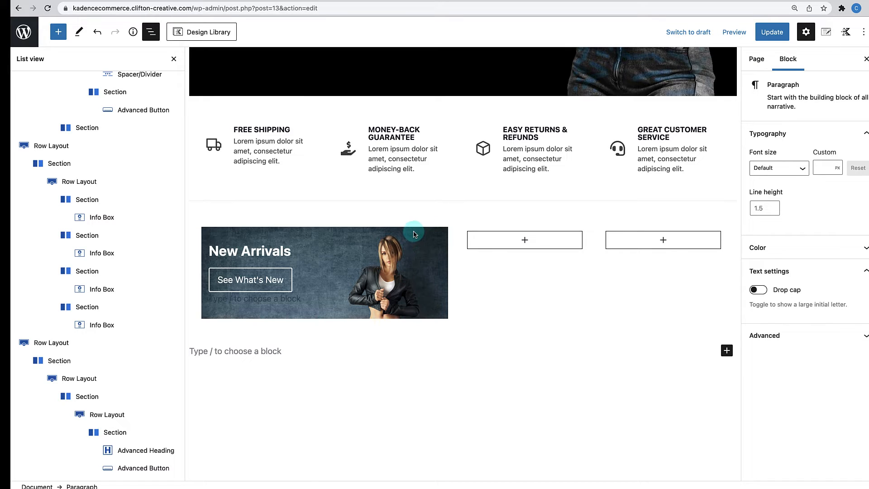
left_click(296, 232)
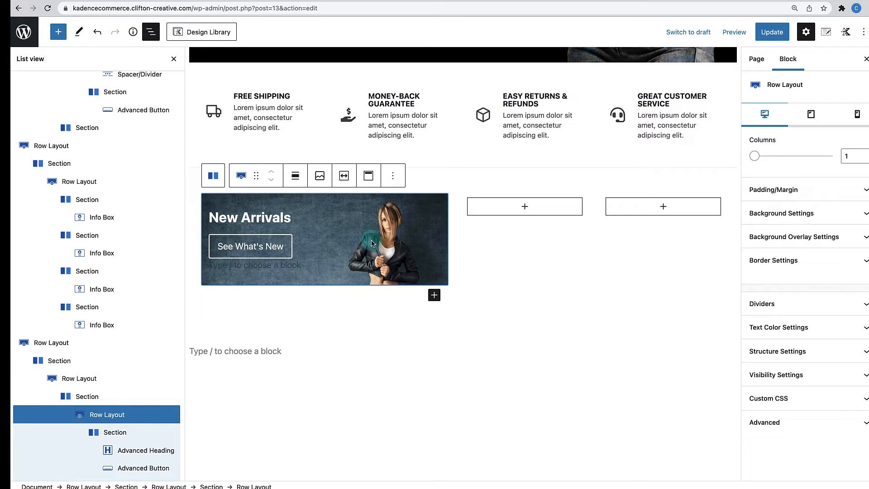
left_click(851, 355)
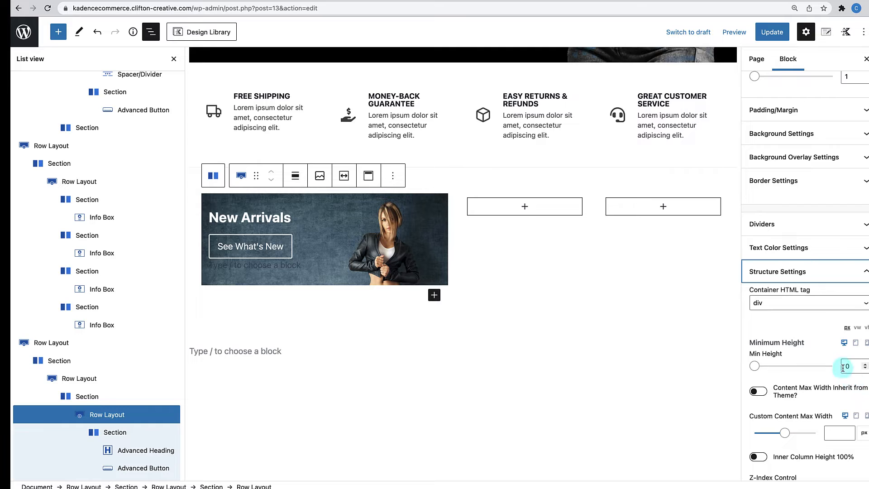
double_click(843, 368)
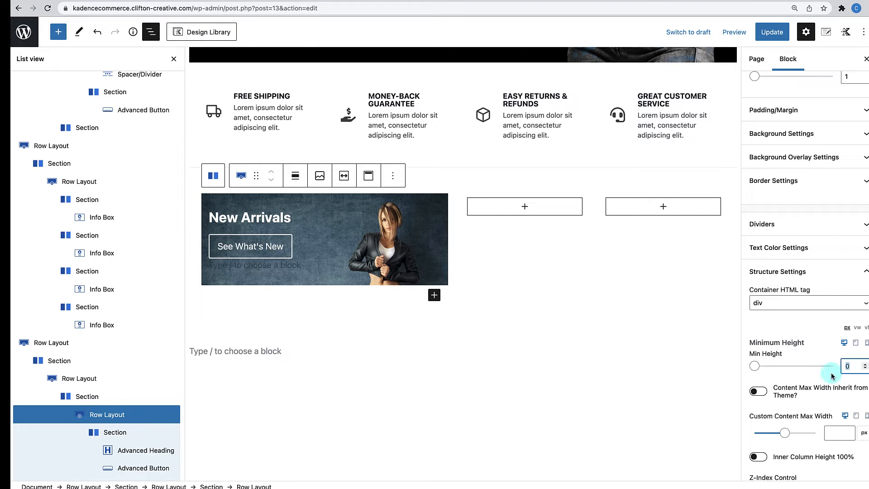
type("4")
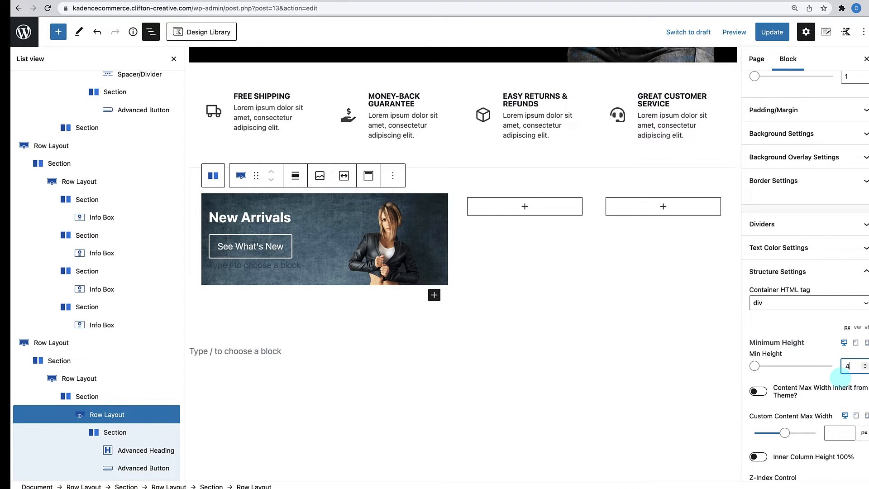
type("50")
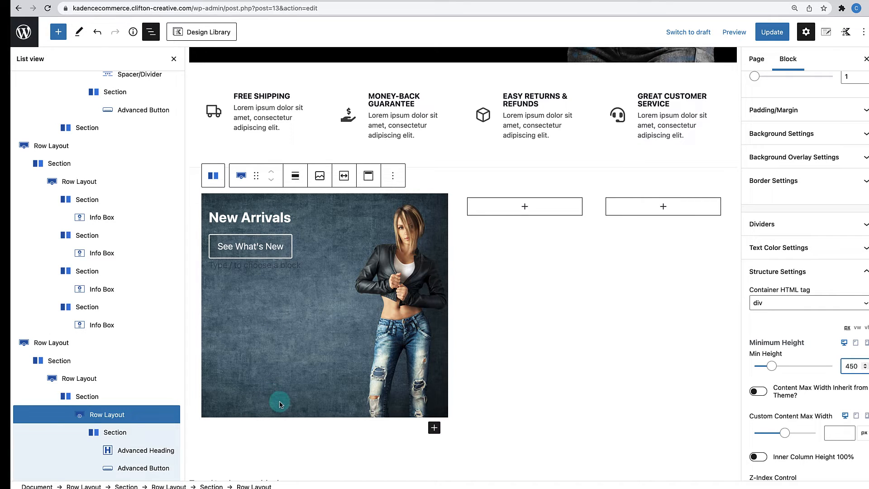
- Set the banner row's vertical alignment to Align Bottom
left_click(369, 186)
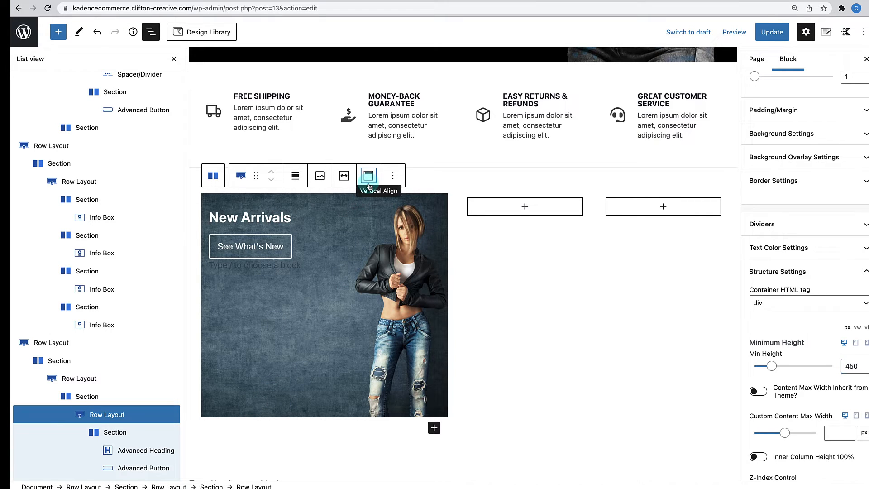
left_click(369, 185)
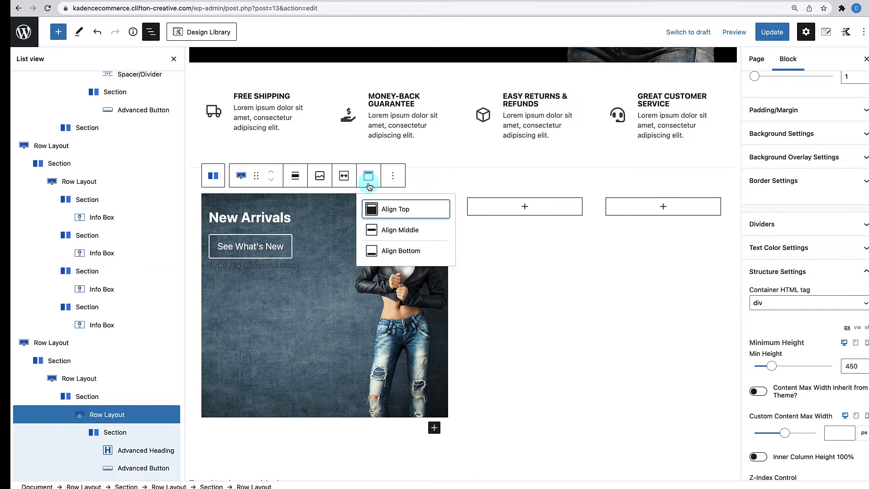
left_click(378, 252)
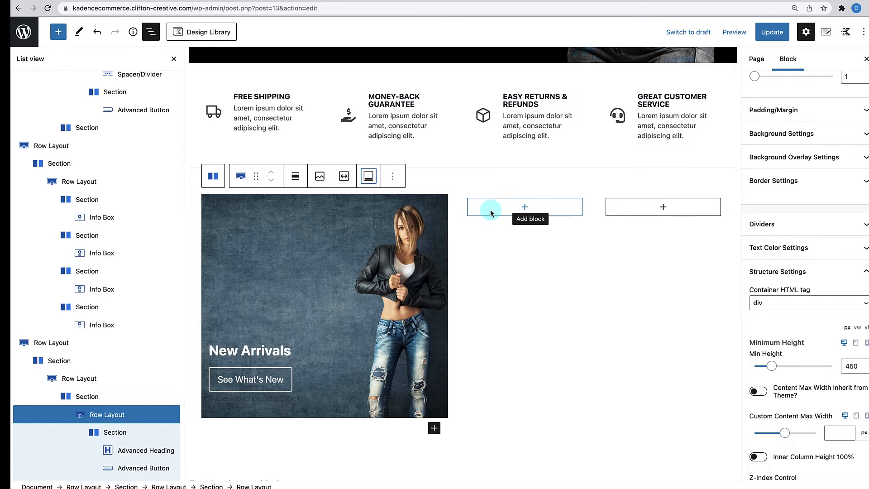
scroll(491, 208, "down", 3)
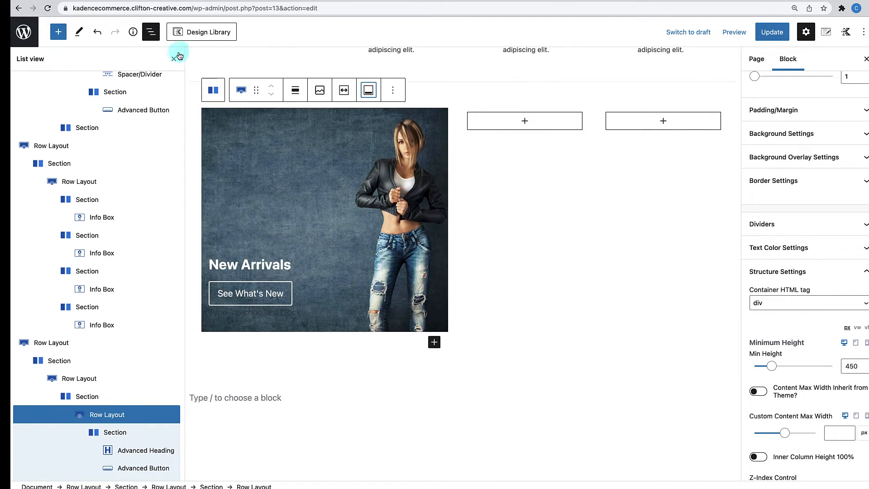
- Close the List view block outline to widen the editor
left_click(151, 32)
scroll(341, 172, "up", 3)
scroll(340, 172, "up", 1)
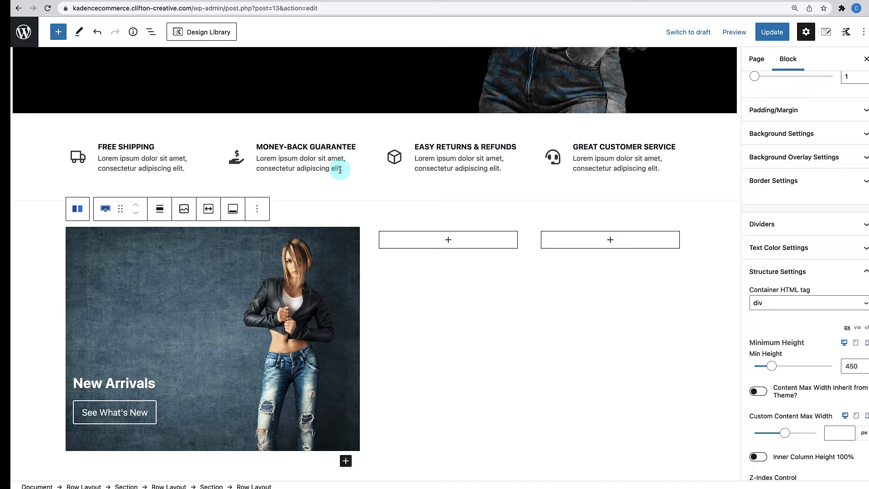
scroll(347, 262, "down", 2)
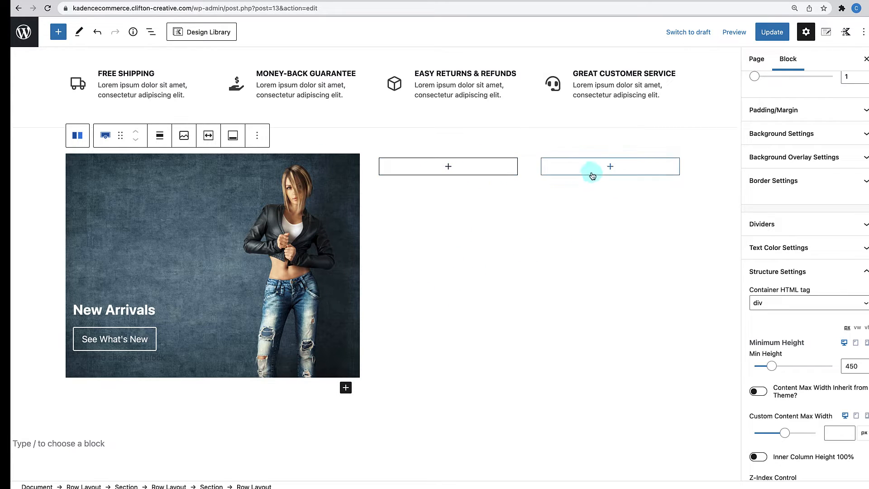
- Insert a single-column Row Layout into the first empty 25% column
left_click(447, 168)
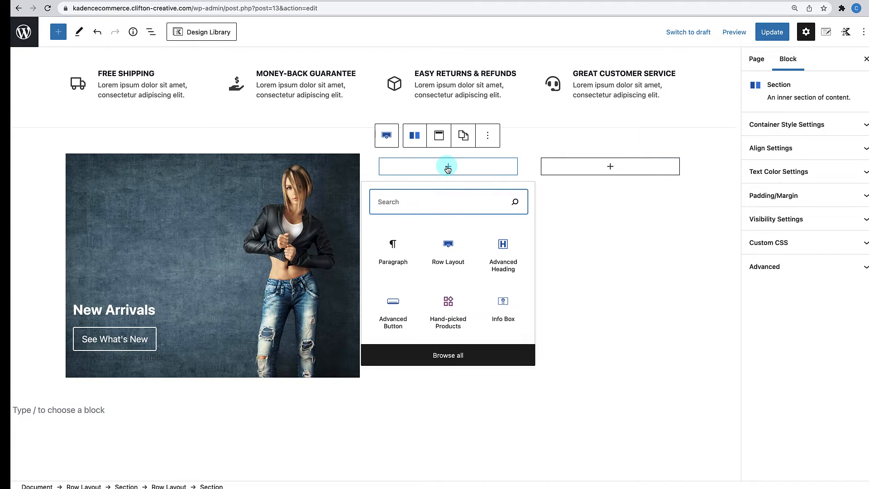
left_click(449, 251)
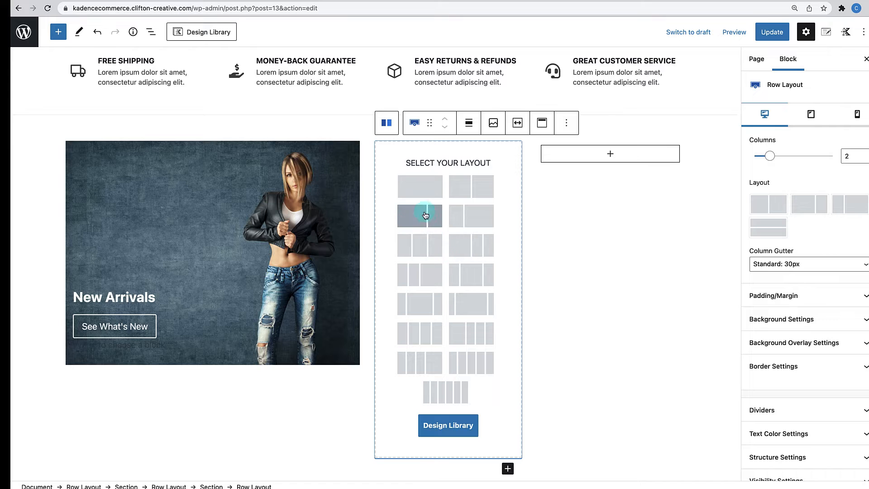
left_click(424, 187)
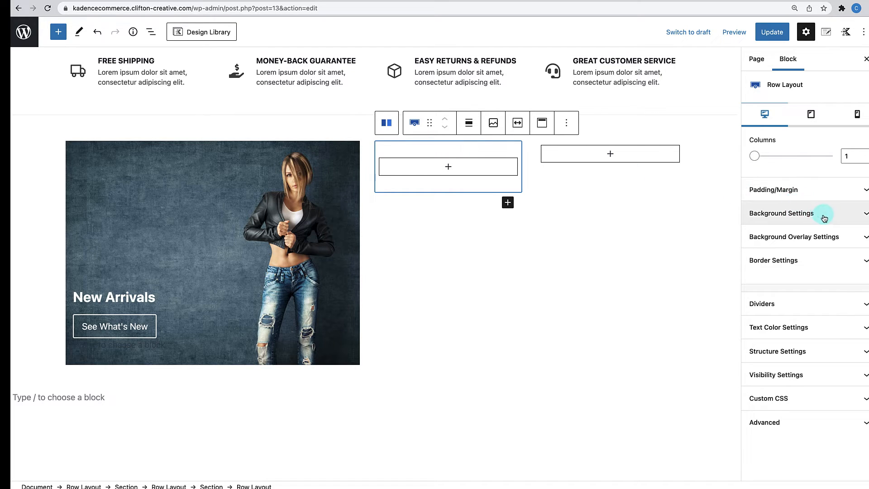
- Set watches.jpg as the nested row's background image, with alt text 'watches'
left_click(806, 217)
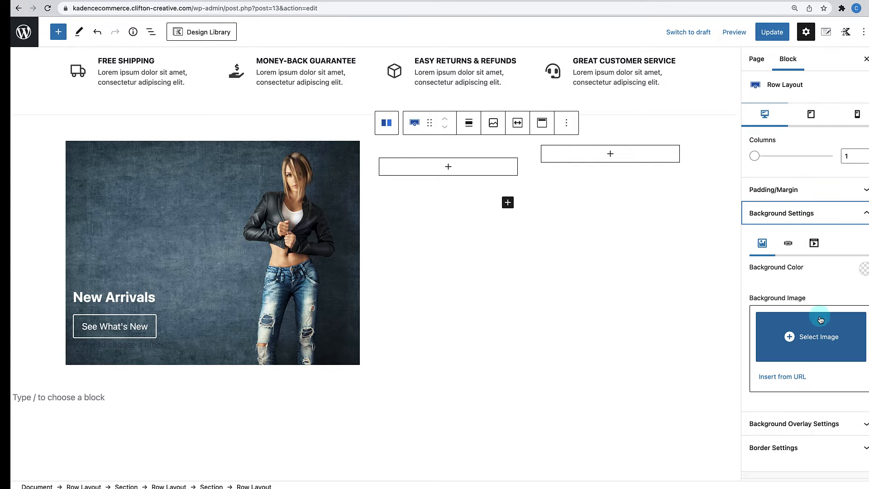
left_click(820, 337)
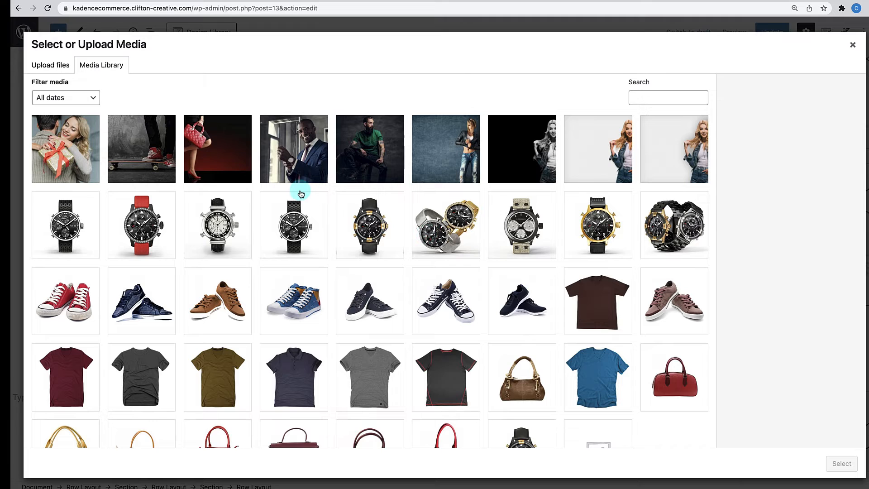
left_click(297, 148)
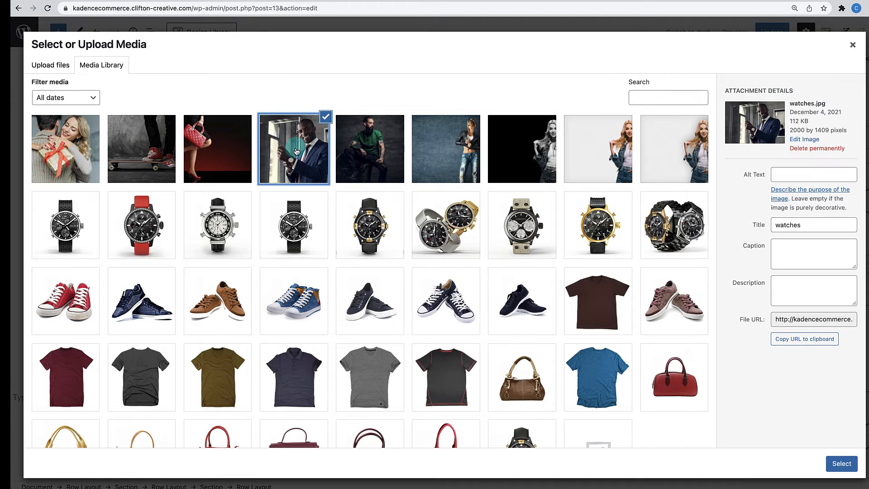
double_click(795, 226)
key("ctrl+c")
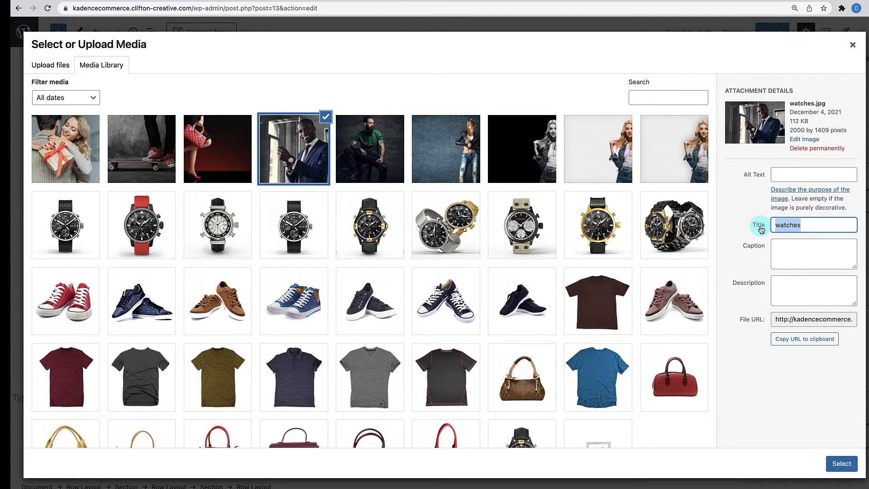
left_click(831, 174)
key("ctrl+v")
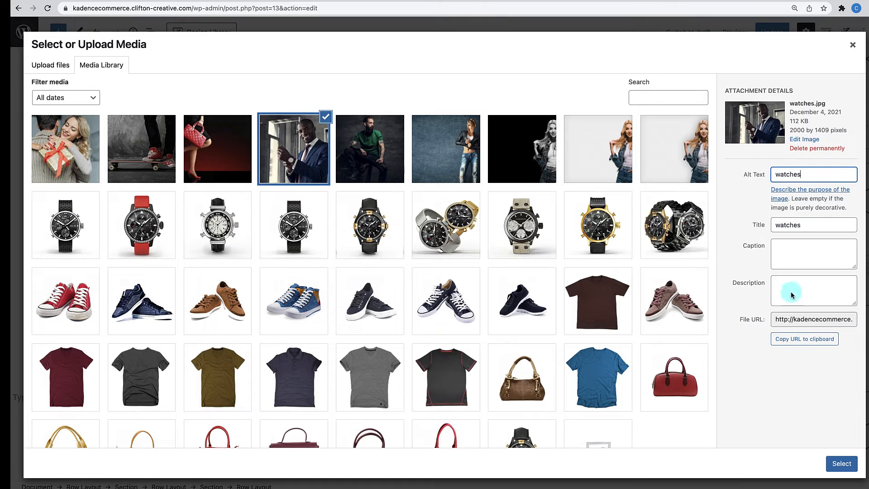
left_click(841, 464)
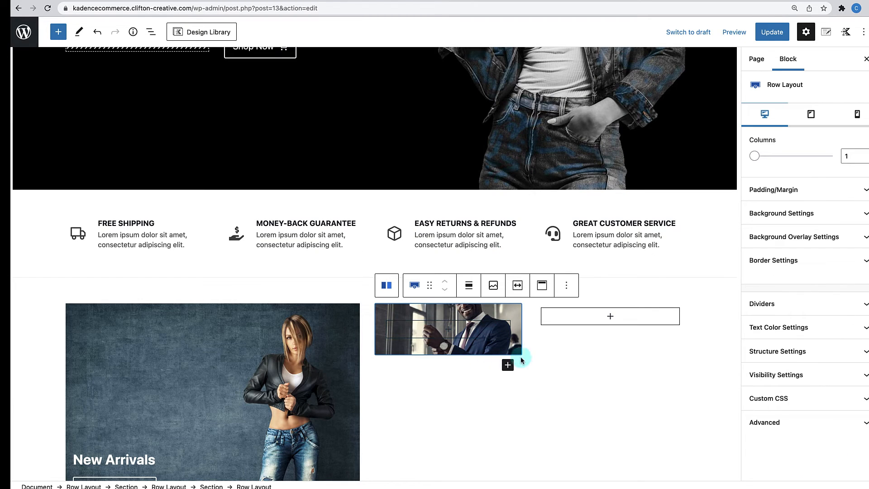
- Add an Advanced Heading reading 'Watches' in white, hex FFFFFF
left_click(451, 333)
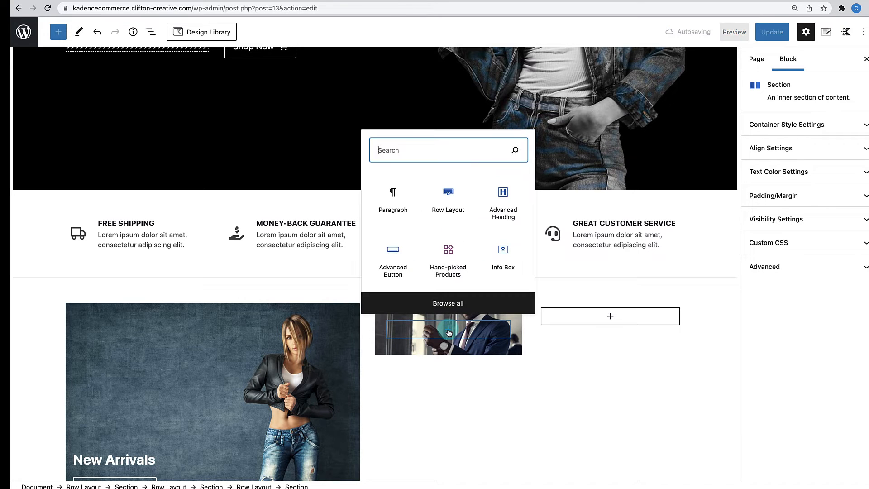
left_click(504, 197)
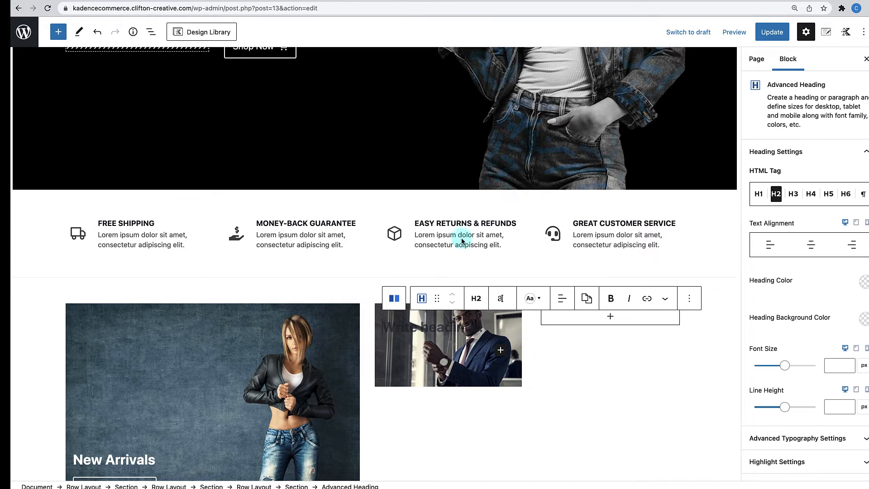
type("Watches")
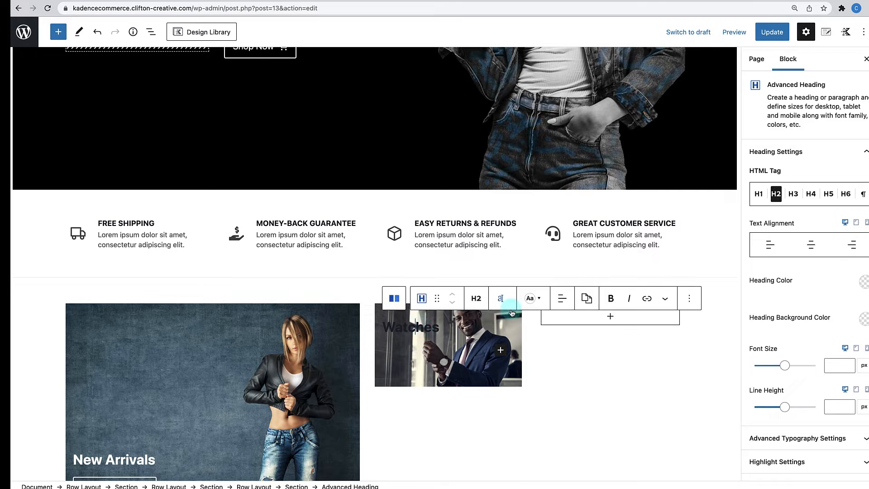
left_click(501, 299)
left_click(557, 230)
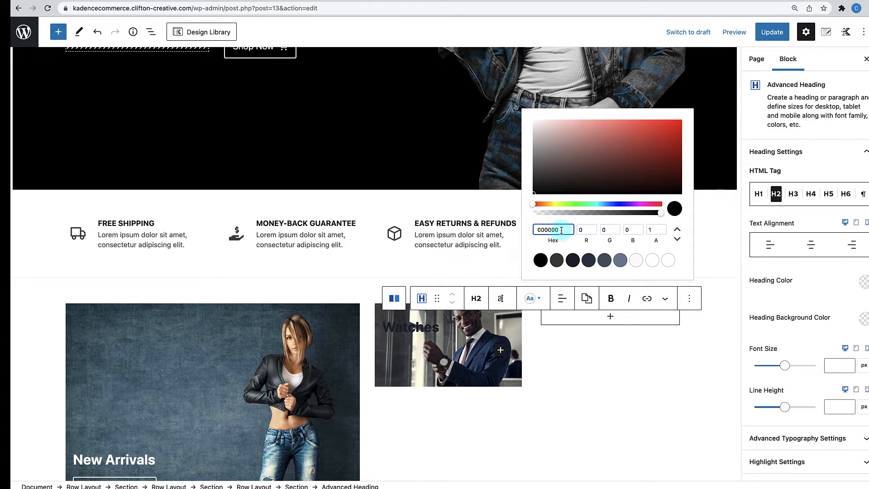
left_click_drag(562, 231, 520, 230)
type("FFFFFFF")
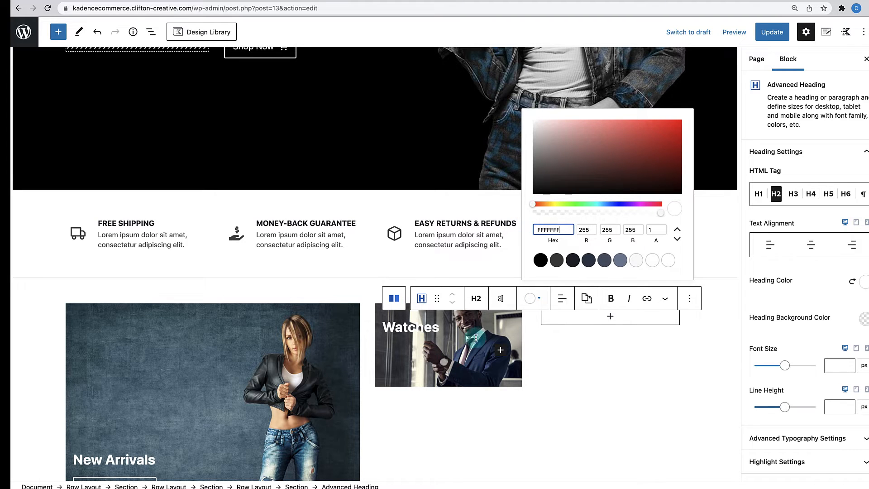
- Add a second Advanced Heading below it and set its level to Paragraph
left_click(501, 351)
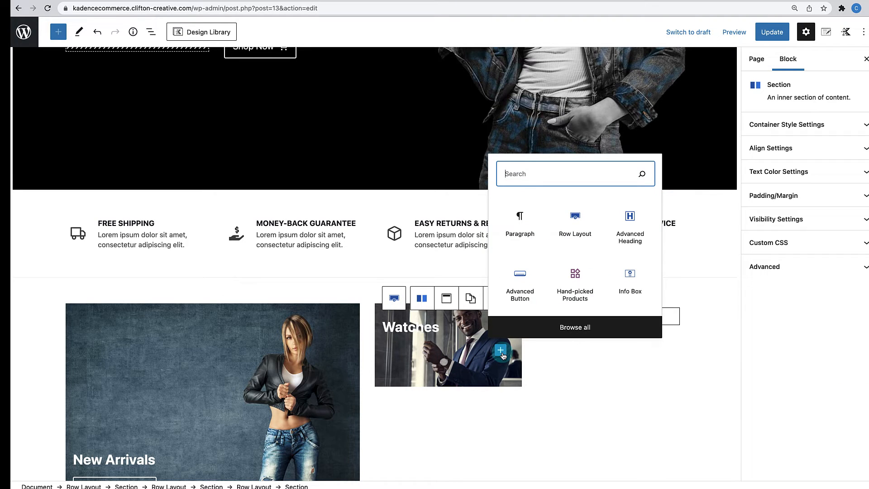
left_click(631, 231)
left_click(472, 337)
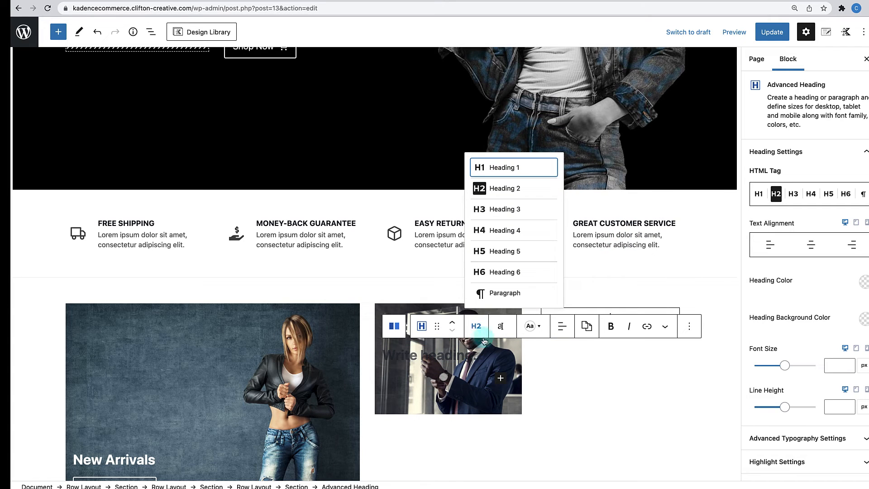
left_click(499, 293)
- Type 'View All' in the paragraph-level heading and colour it white (FFFFFF)
left_click(432, 351)
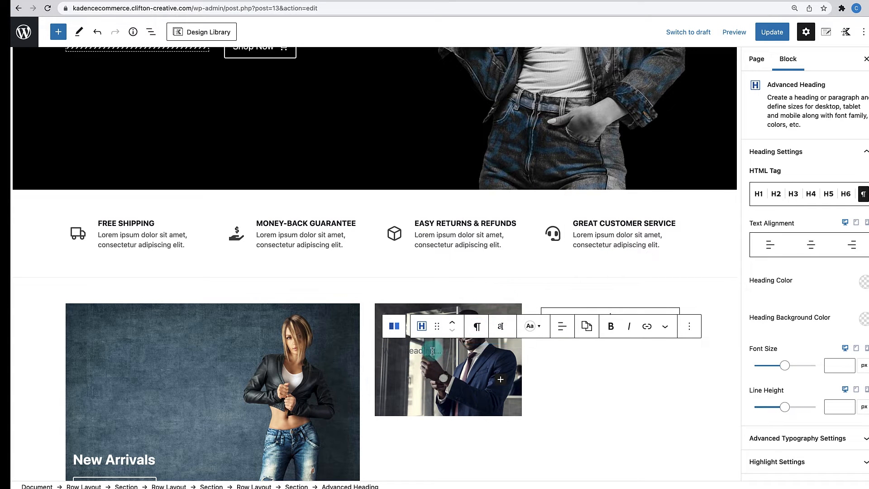
type("V")
left_click(532, 326)
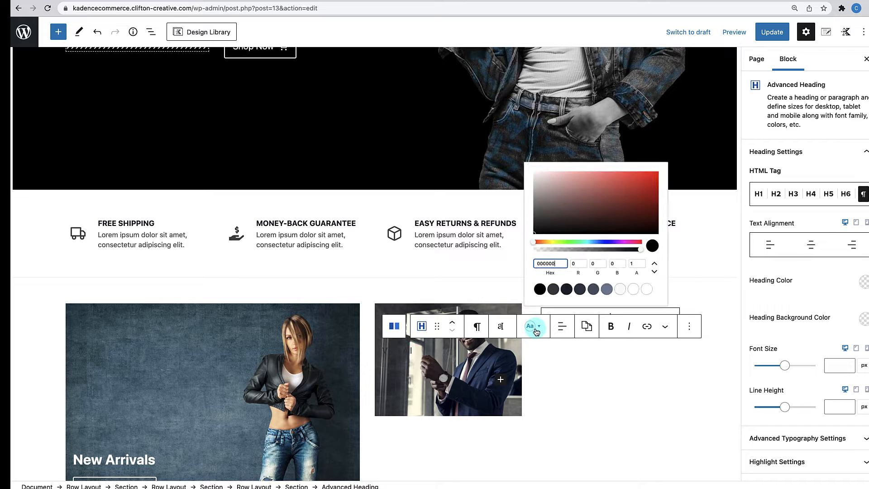
left_click(562, 258)
left_click_drag(562, 257, 508, 257)
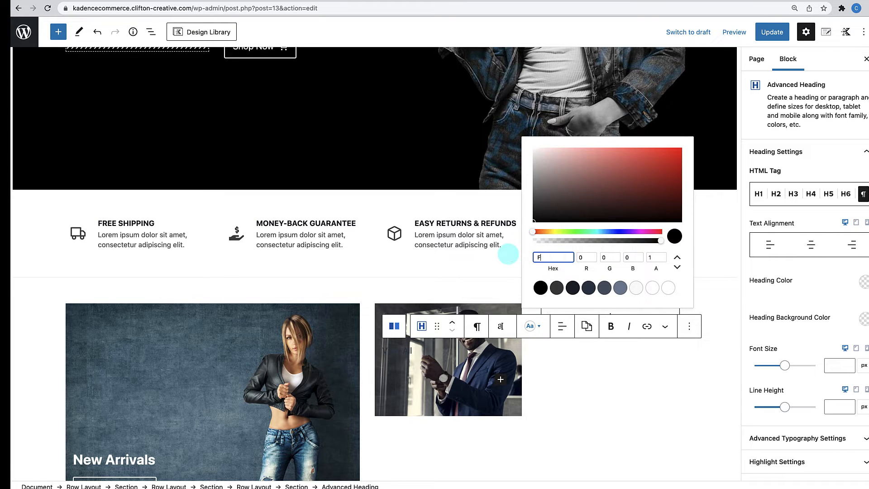
type("FFFFFF")
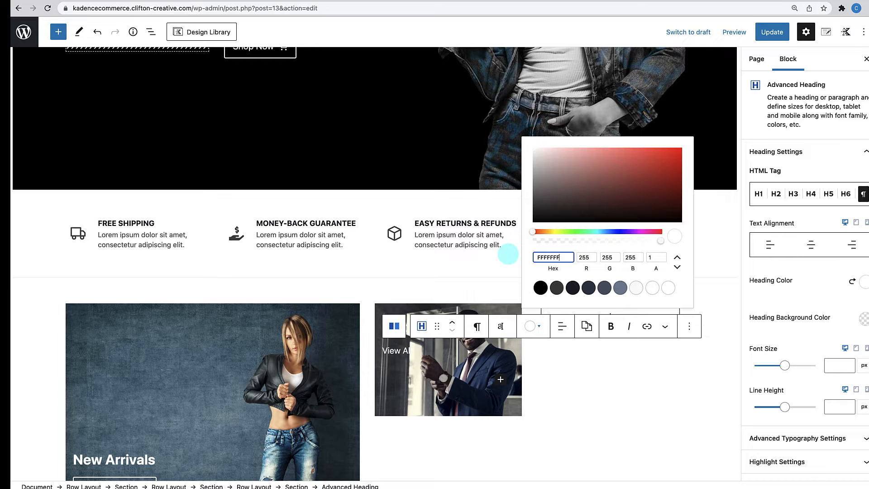
left_click(425, 353)
left_click(420, 379)
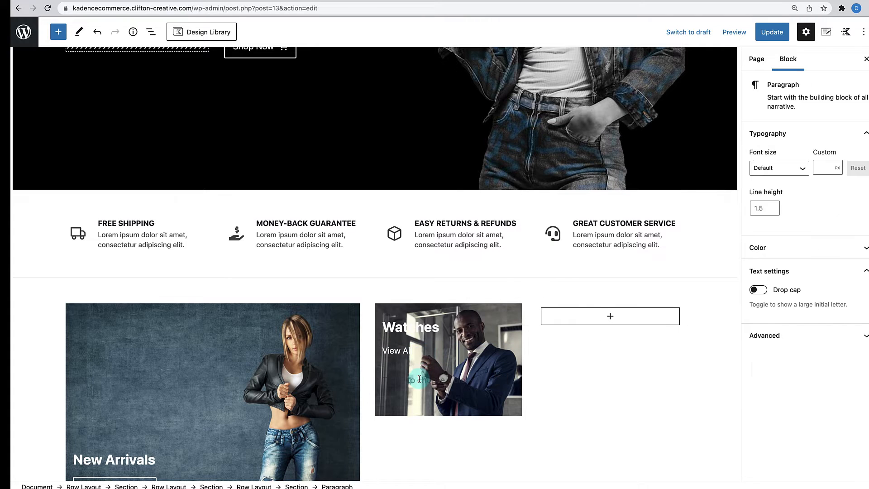
- Expand the Link Settings for the View All heading in the sidebar
left_click(409, 351)
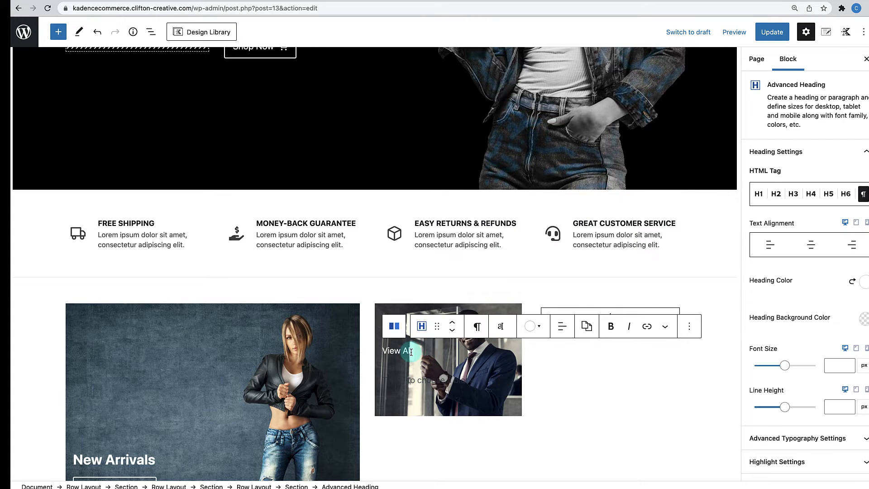
scroll(789, 362, "down", 3)
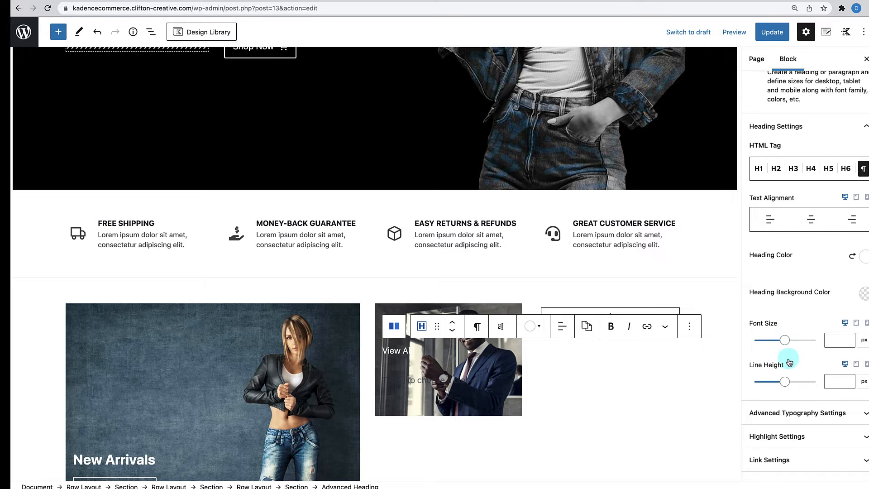
left_click(789, 348)
scroll(775, 371, "down", 4)
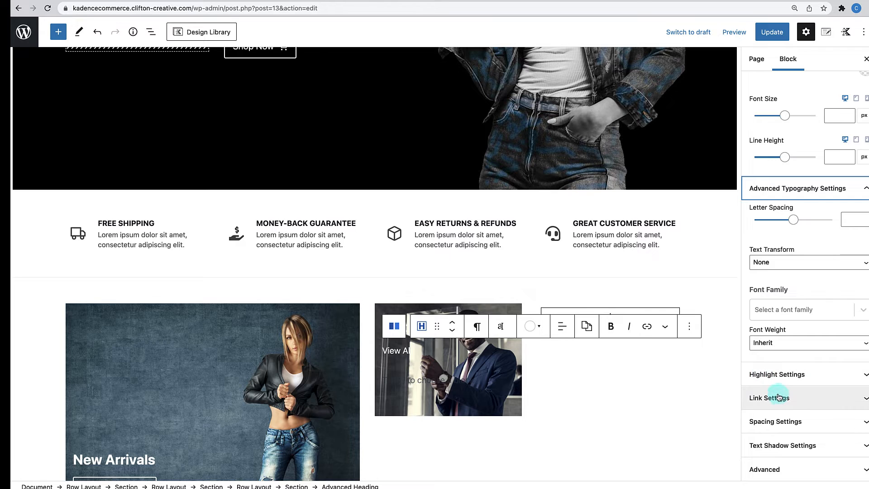
left_click(770, 398)
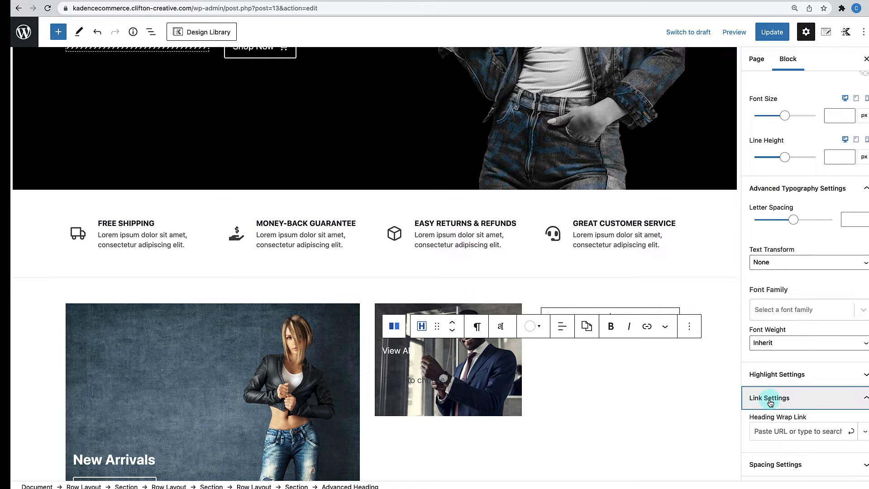
scroll(769, 389, "down", 2)
scroll(815, 385, "up", 1)
left_click(864, 389)
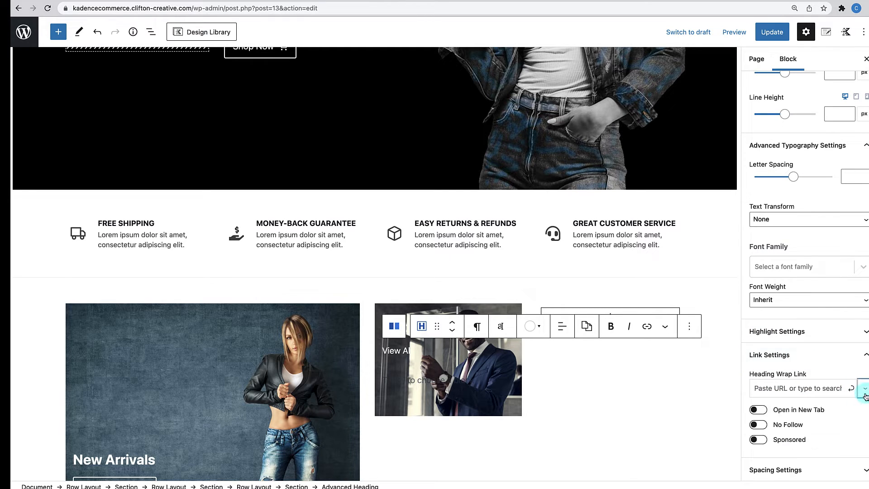
left_click(865, 395)
- Search 'watche' in Heading Wrap Link, browse the watch suggestions, then select the View All text
left_click(804, 390)
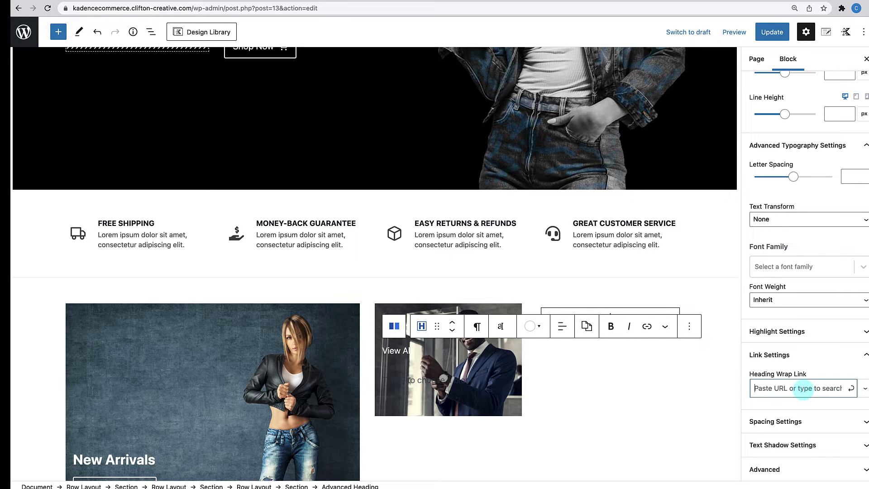
type("watches")
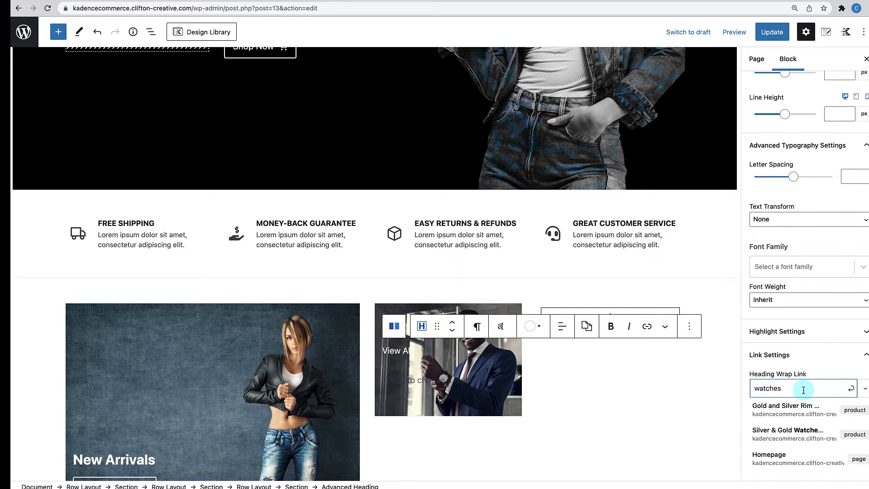
scroll(803, 422, "down", 1)
scroll(803, 423, "down", 1)
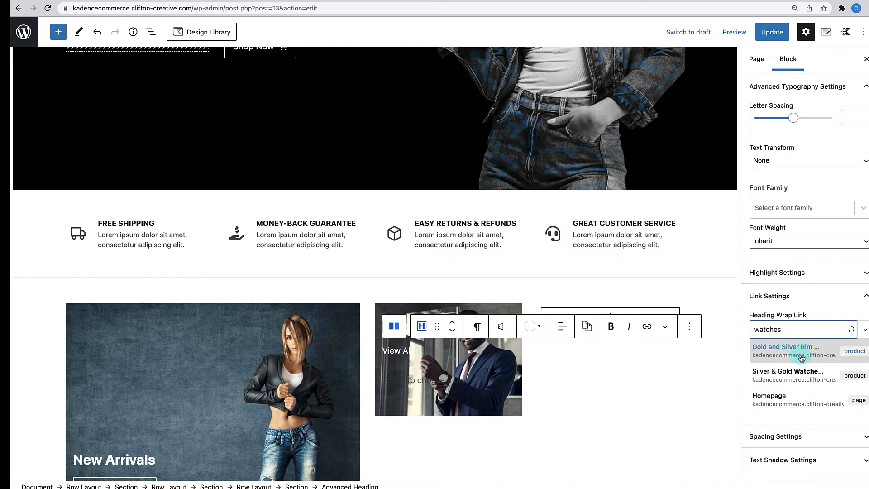
scroll(798, 393, "down", 1)
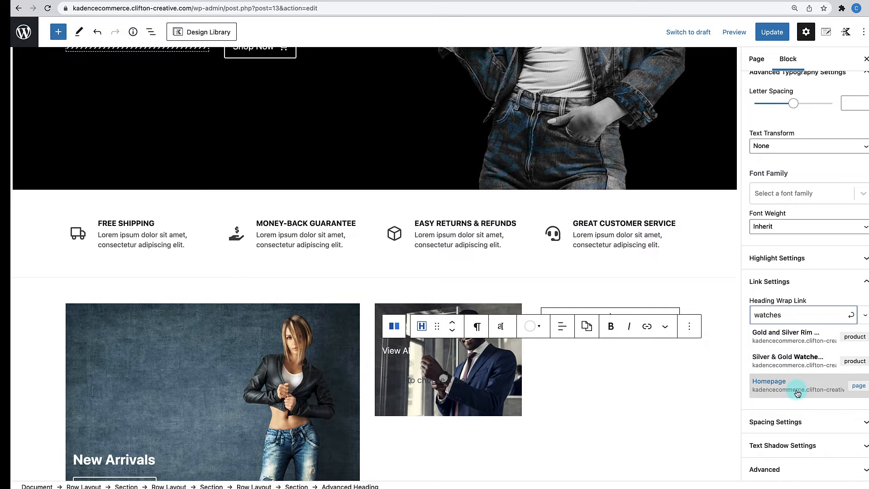
scroll(795, 371, "up", 3)
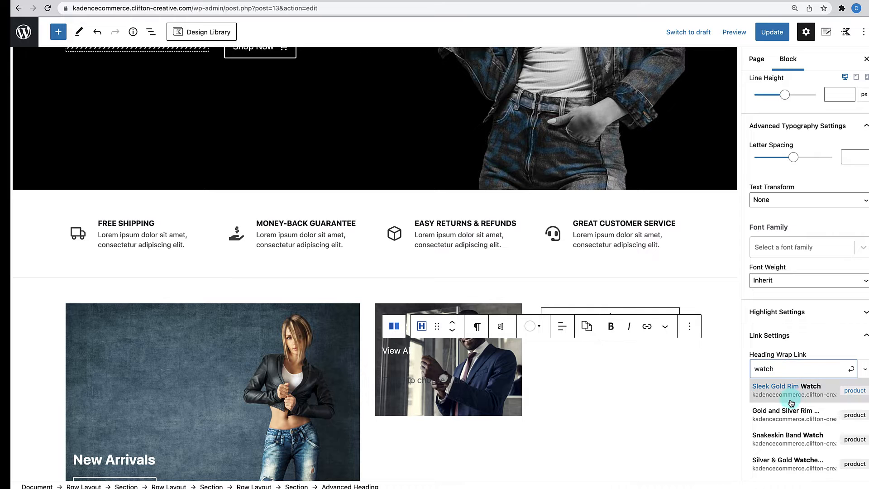
scroll(792, 399, "down", 5)
scroll(791, 400, "down", 2)
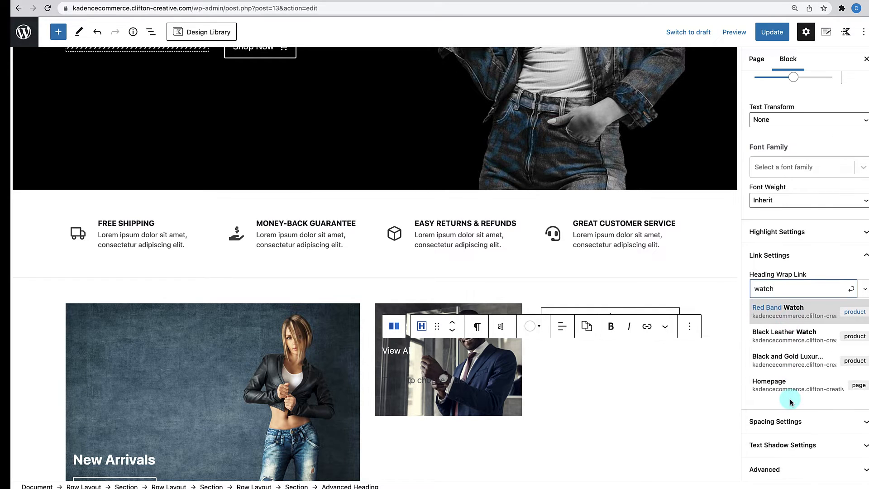
scroll(796, 343, "up", 1)
scroll(795, 344, "up", 3)
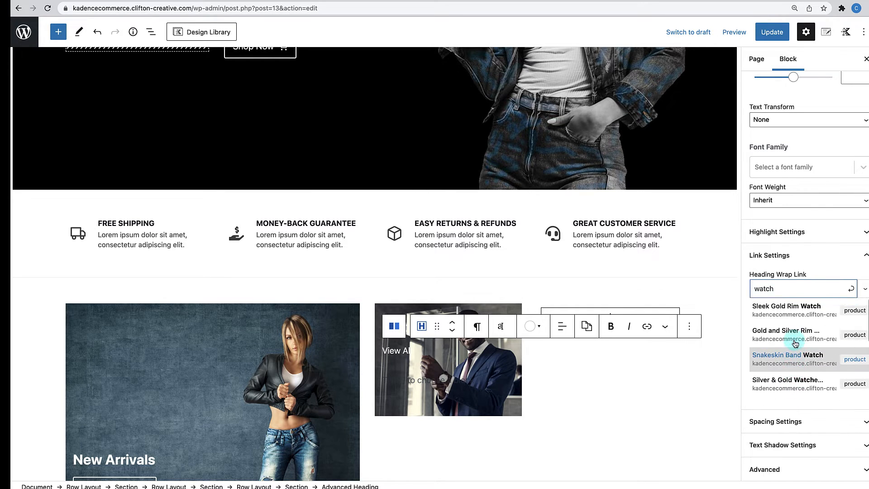
scroll(796, 343, "down", 5)
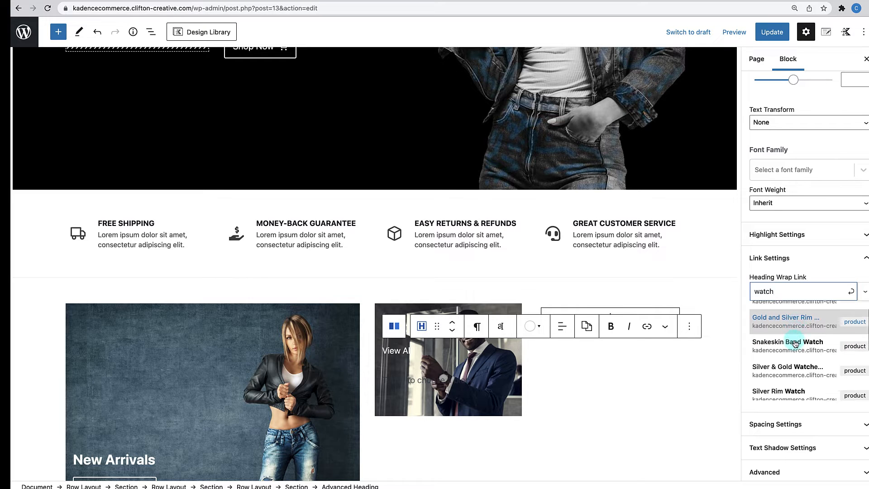
scroll(795, 344, "up", 2)
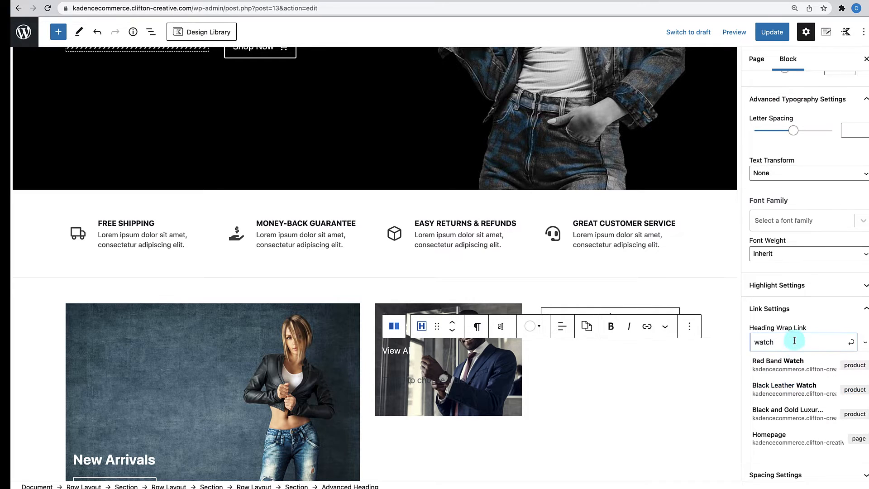
scroll(794, 342, "down", 2)
scroll(794, 367, "up", 1)
scroll(793, 366, "up", 4)
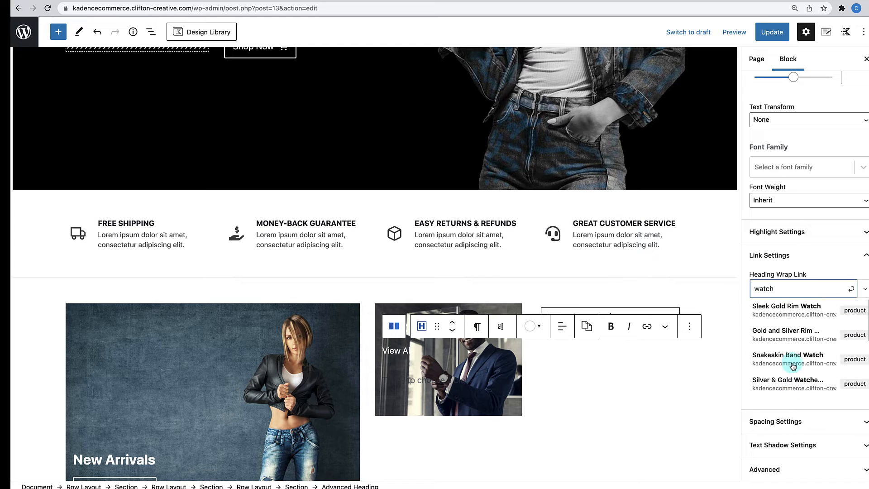
scroll(797, 335, "up", 1)
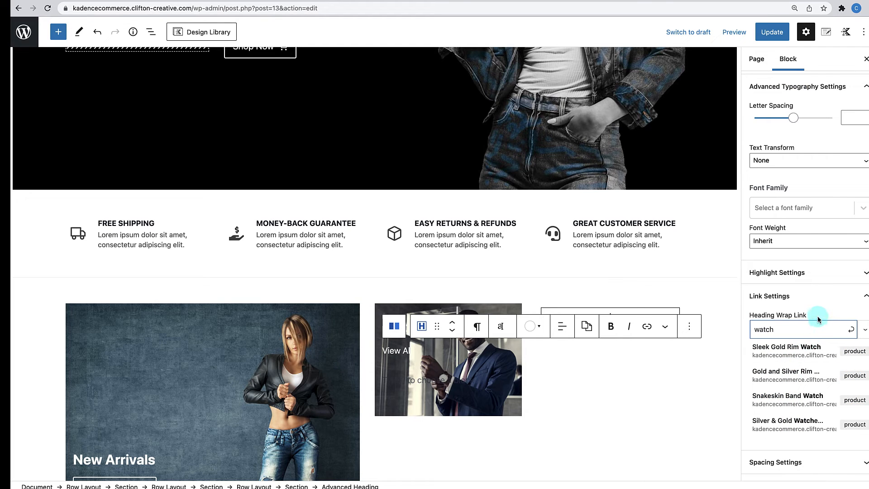
left_click(396, 353)
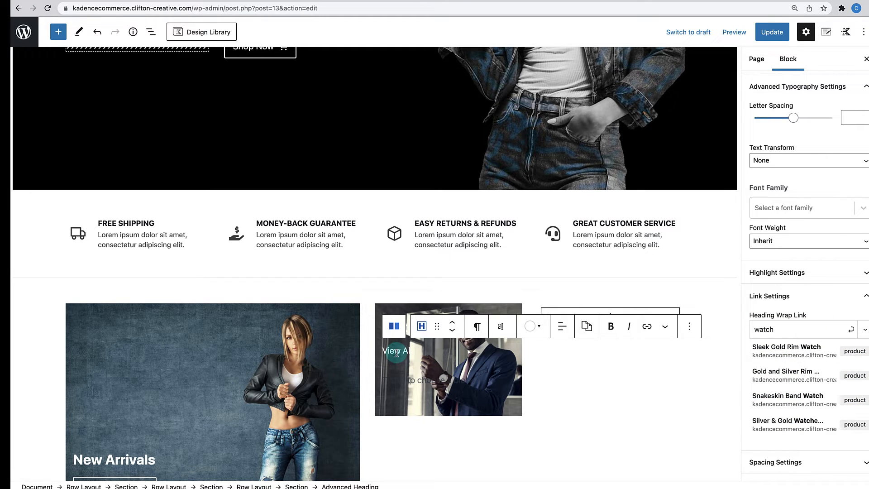
left_click_drag(386, 352, 414, 352)
- Link the View All text inline to the Watches product category
left_click(647, 326)
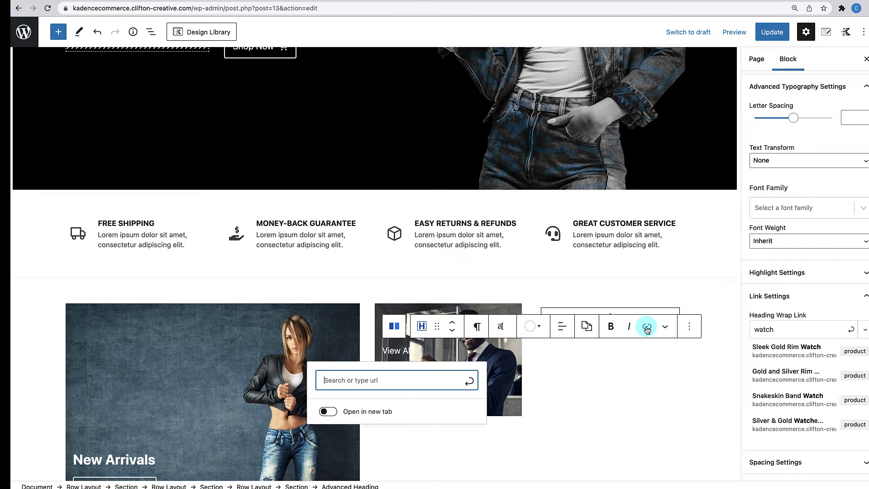
type("watches")
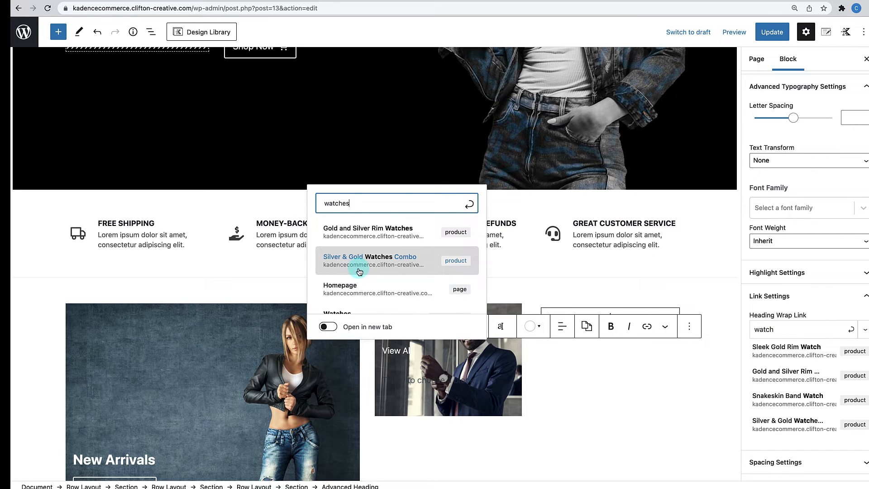
scroll(360, 271, "down", 3)
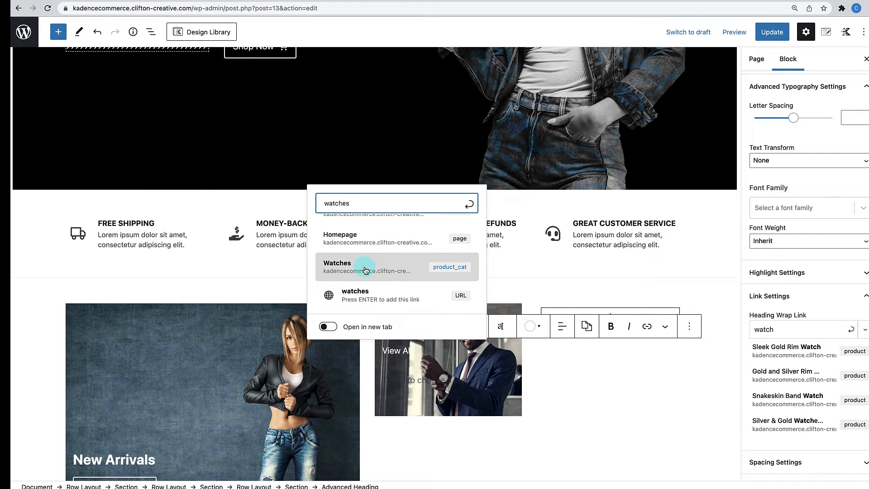
left_click(365, 270)
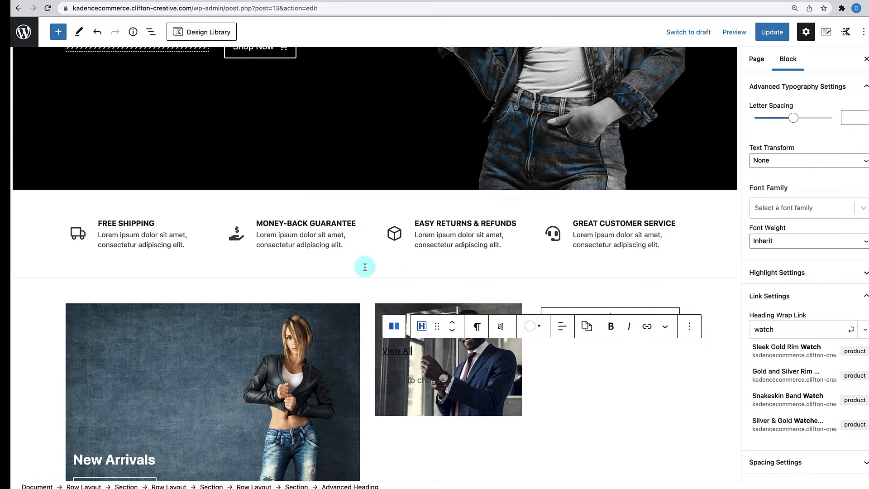
- Move the product-category/watches/ URL from the inline link into the Heading Wrap Link
left_click(395, 349)
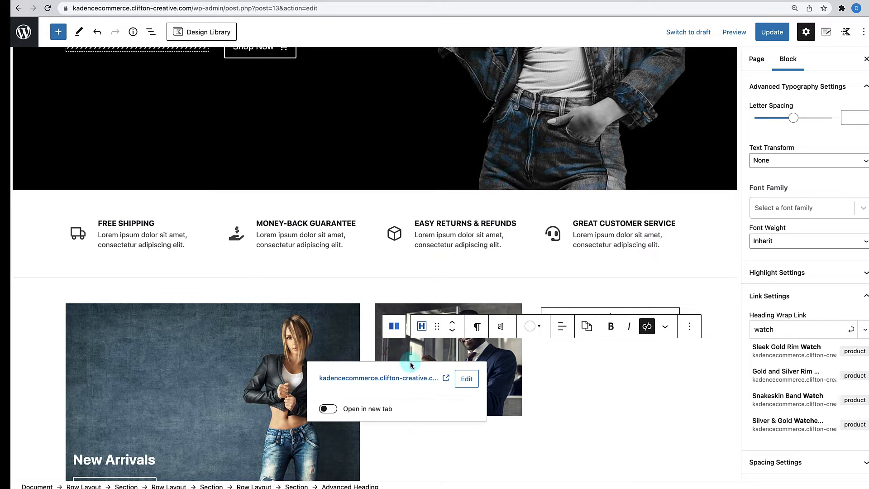
left_click(466, 379)
triple_click(433, 380)
key("ctrl+c")
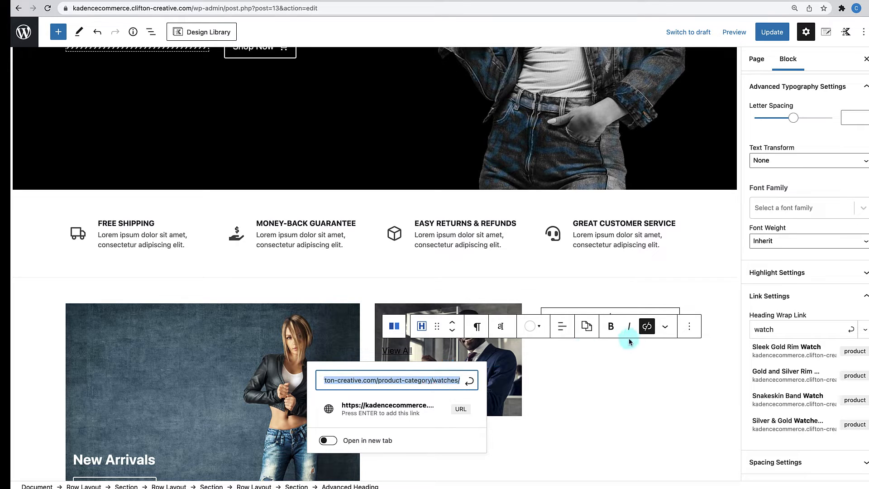
left_click(647, 326)
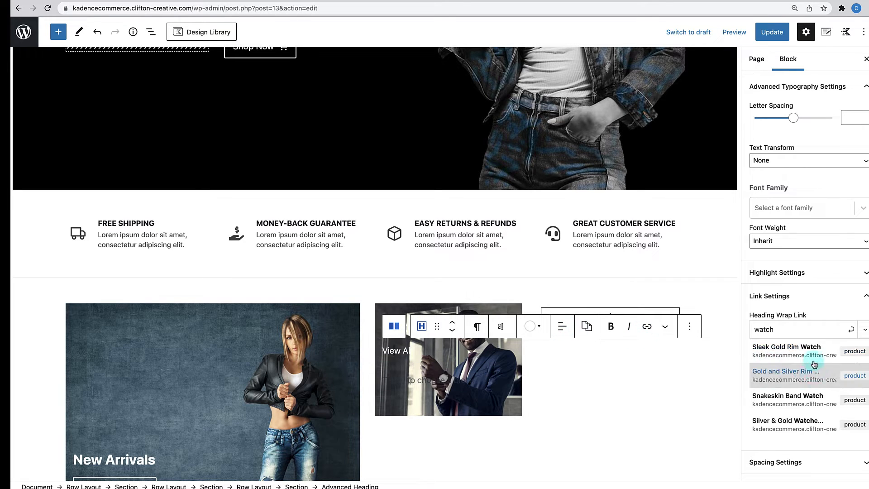
left_click(812, 330)
key("ctrl+v")
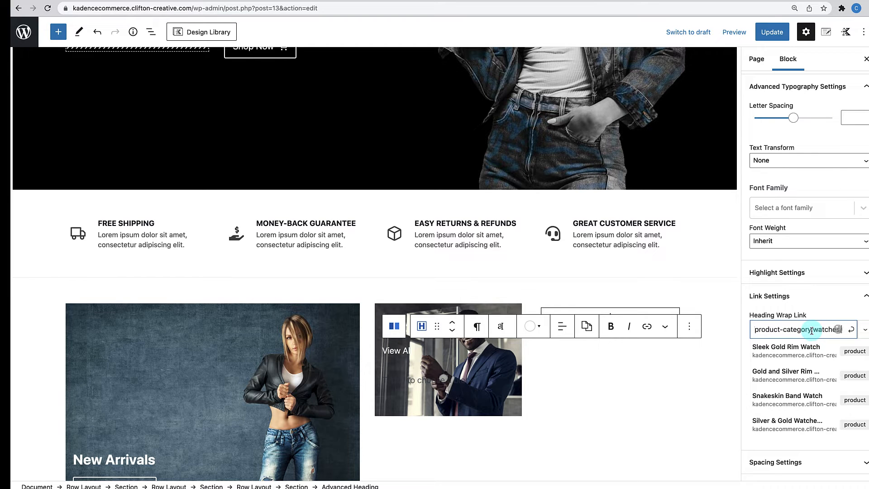
left_click(852, 389)
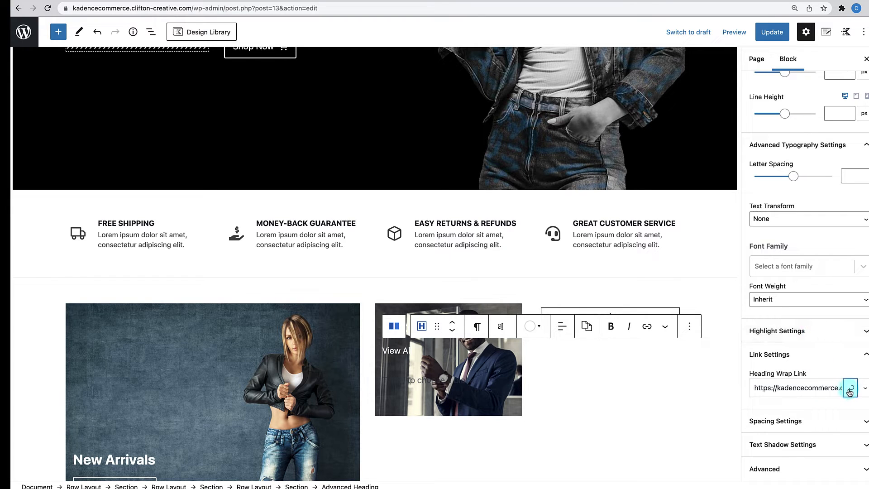
left_click(598, 421)
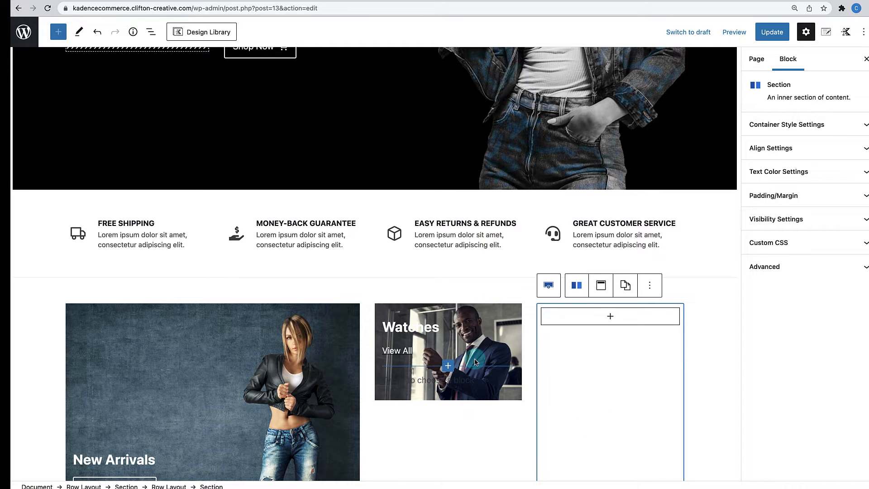
- Delete the empty paragraph under View All
left_click(454, 399)
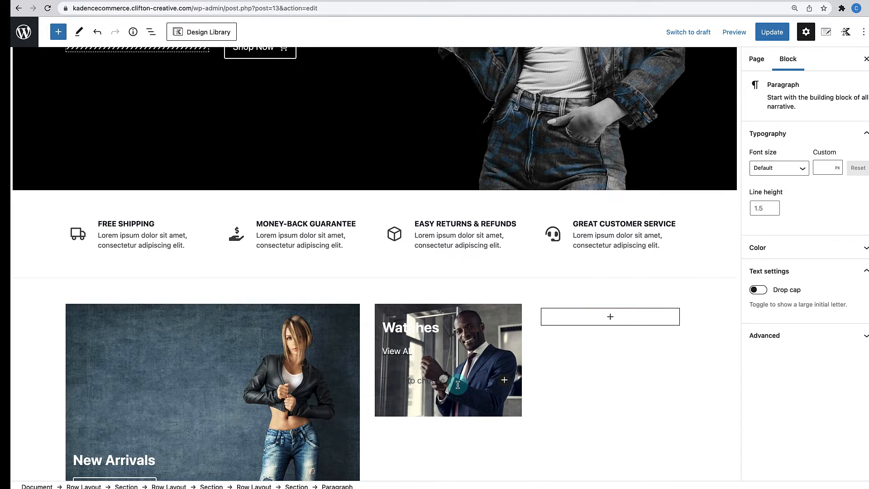
key("BackSpace")
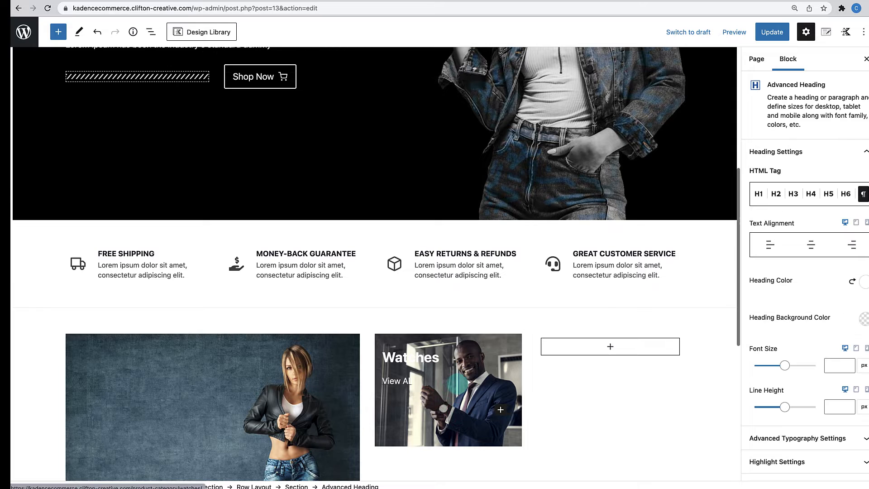
left_click(454, 376)
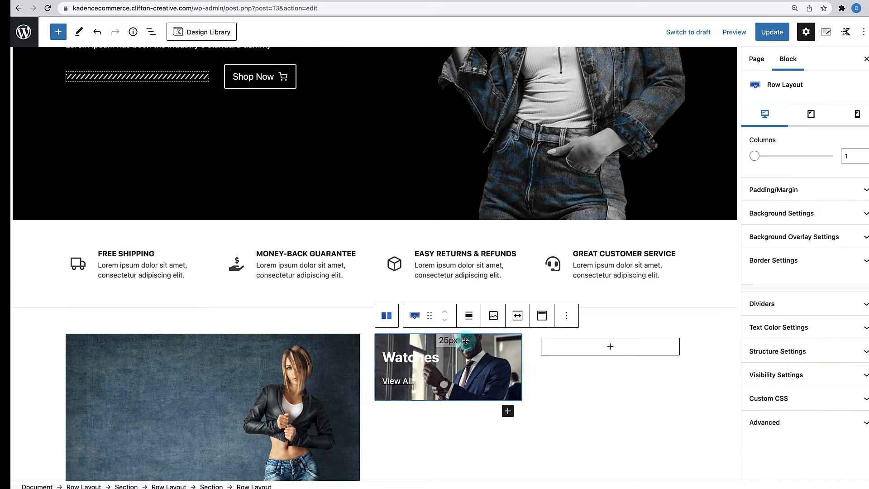
left_click(449, 383)
left_click(481, 377)
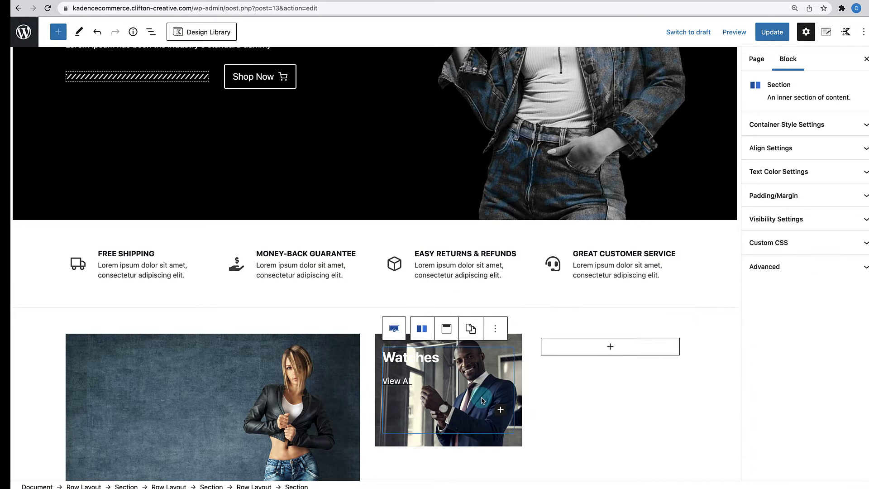
- Set the Watches Row Layout's vertical alignment to Align Bottom
left_click(516, 347)
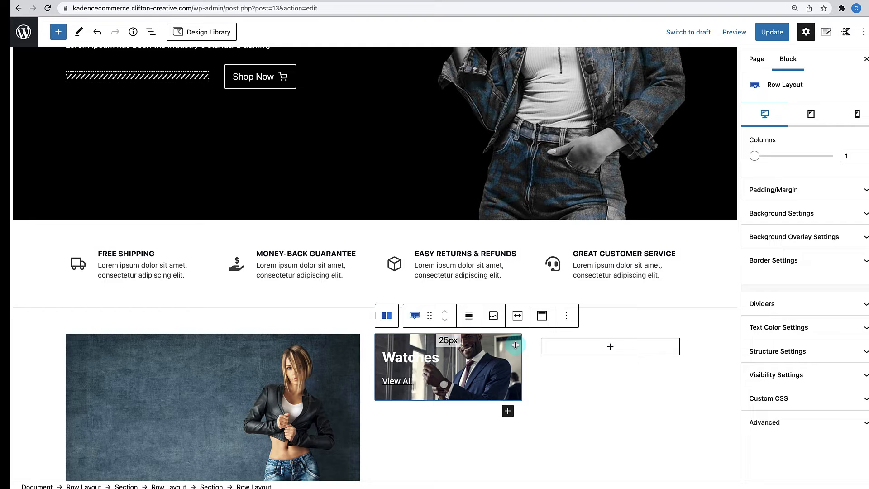
left_click(542, 316)
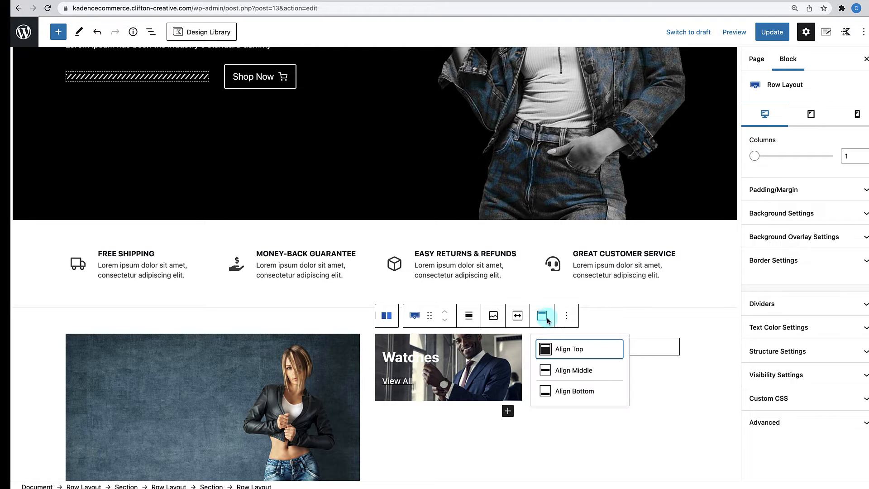
left_click(557, 390)
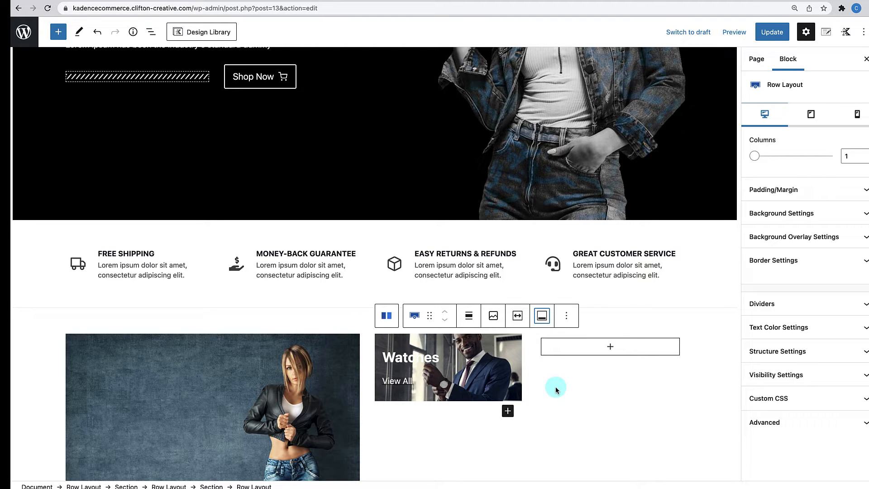
left_click(518, 336)
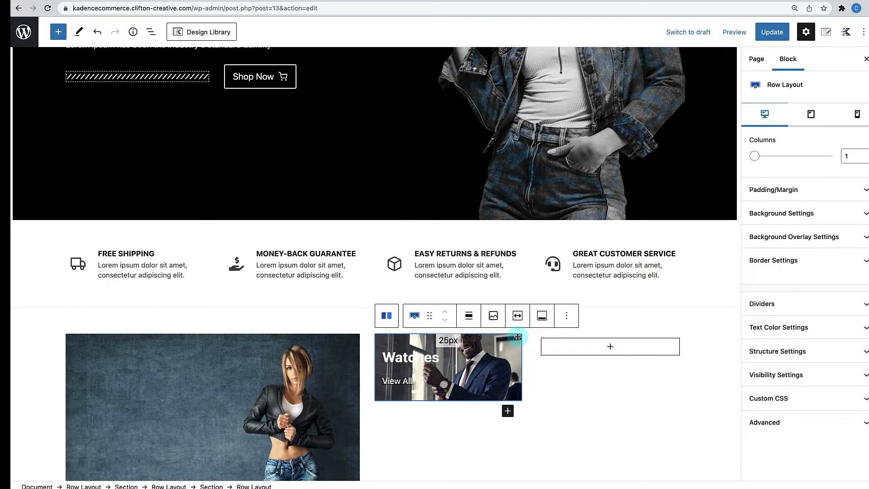
scroll(563, 365, "down", 3)
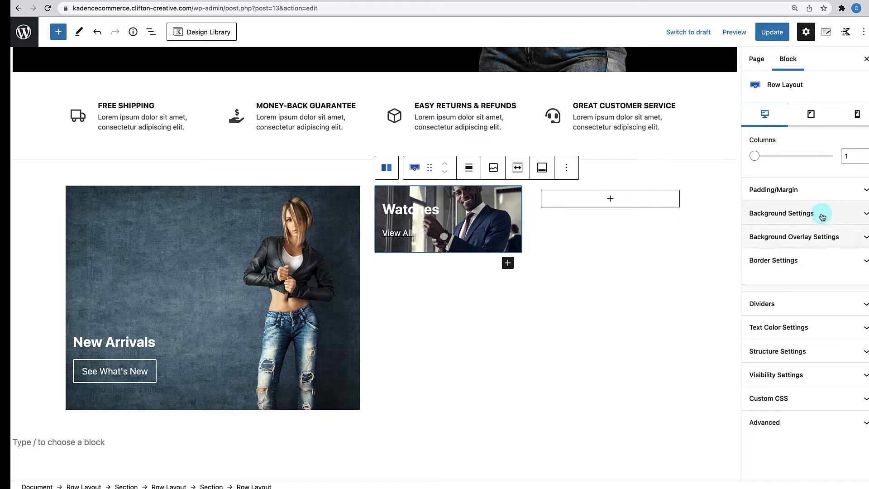
- Set the Watches row's top padding to 100 px, keeping bottom padding at 25 px
left_click(834, 192)
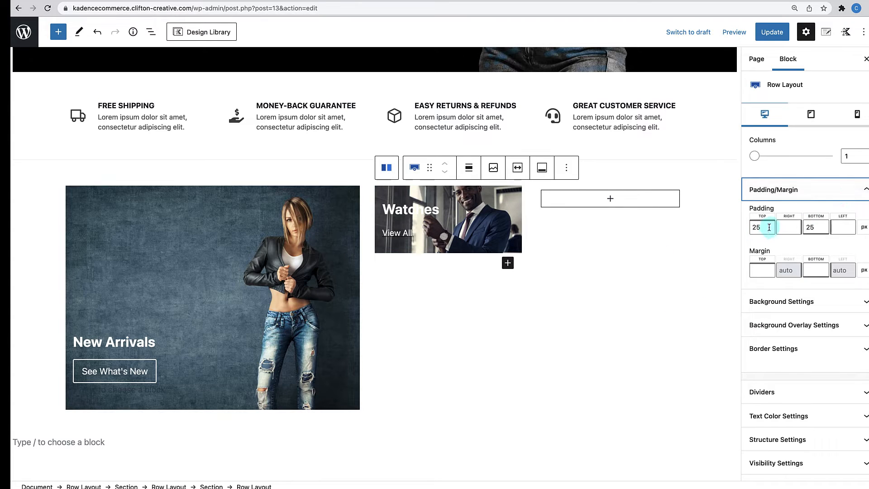
left_click_drag(768, 228, 742, 230)
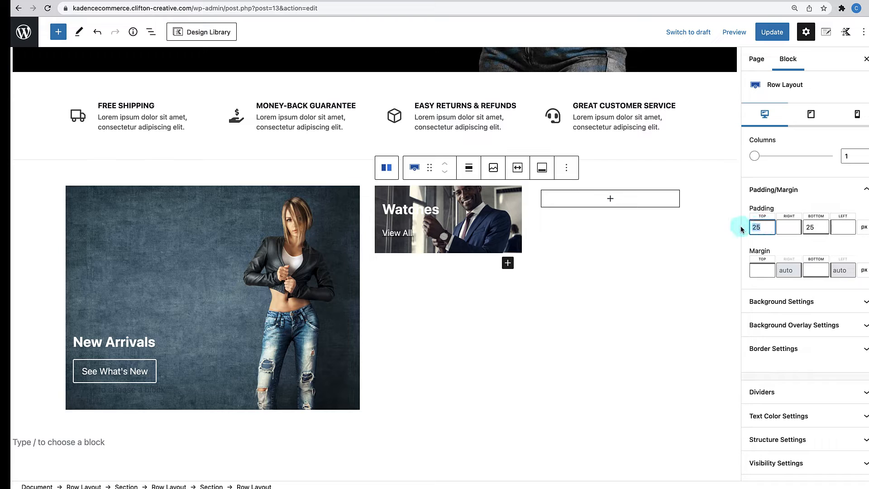
type("80")
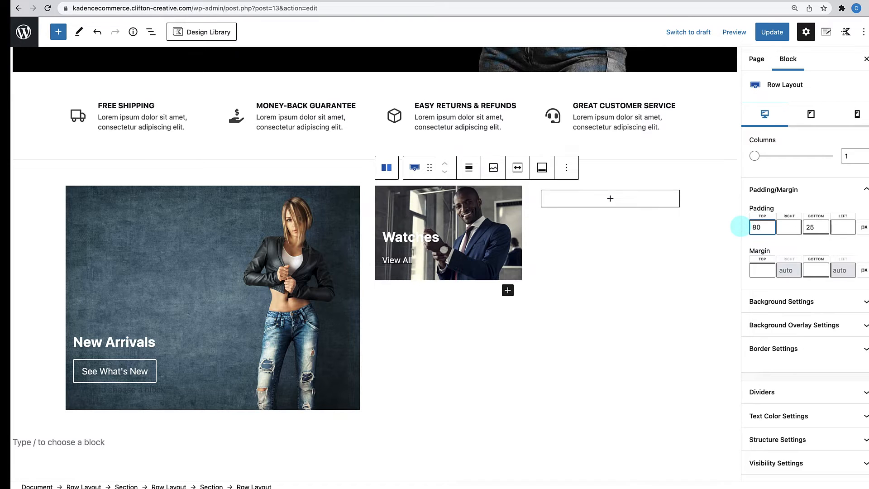
double_click(813, 235)
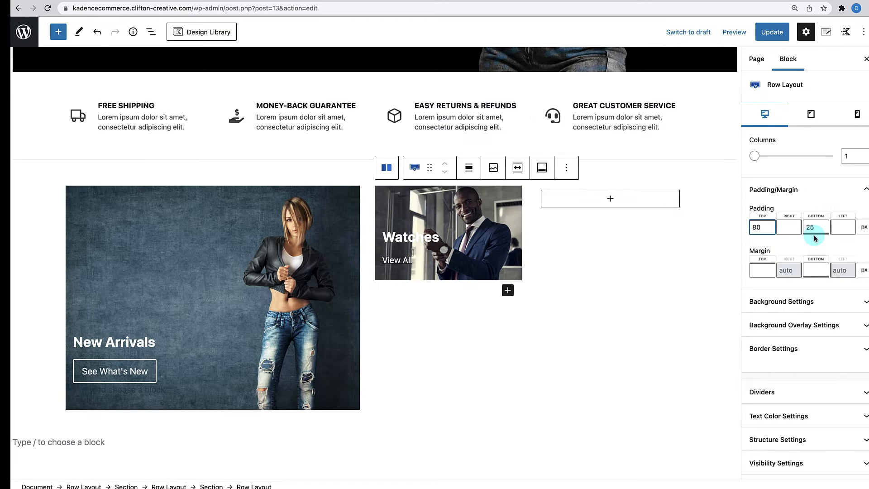
left_click(762, 225)
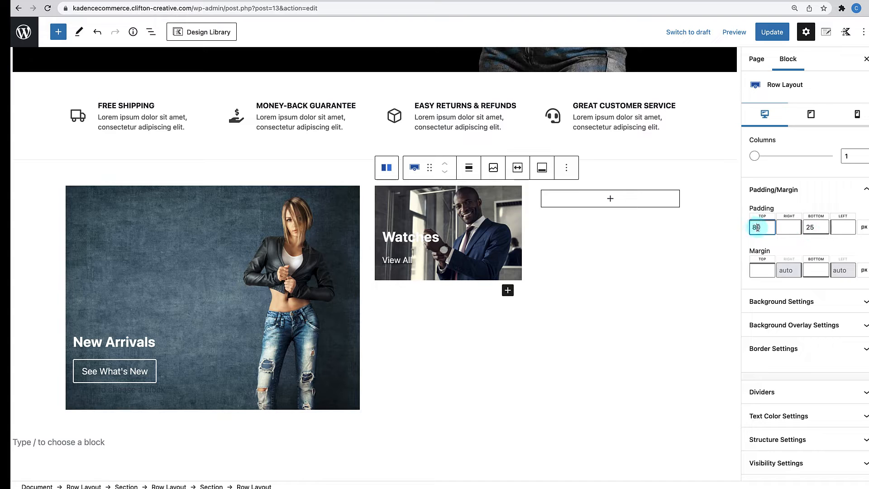
type("9")
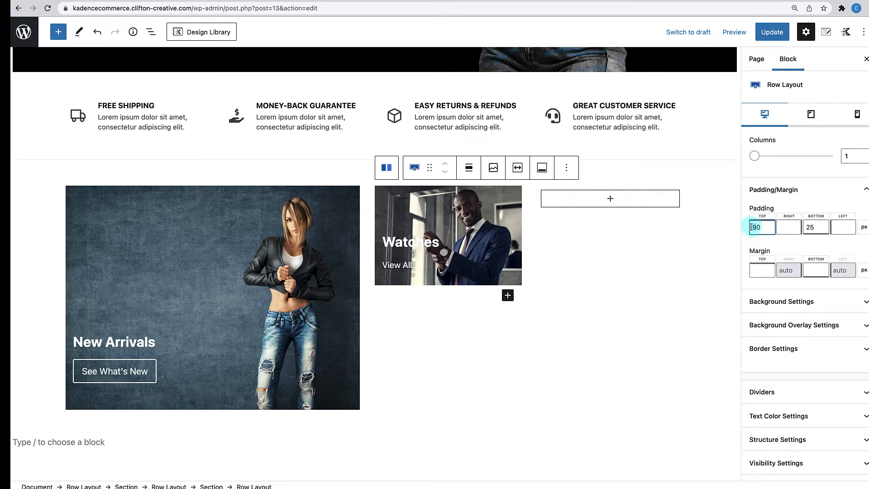
type("100")
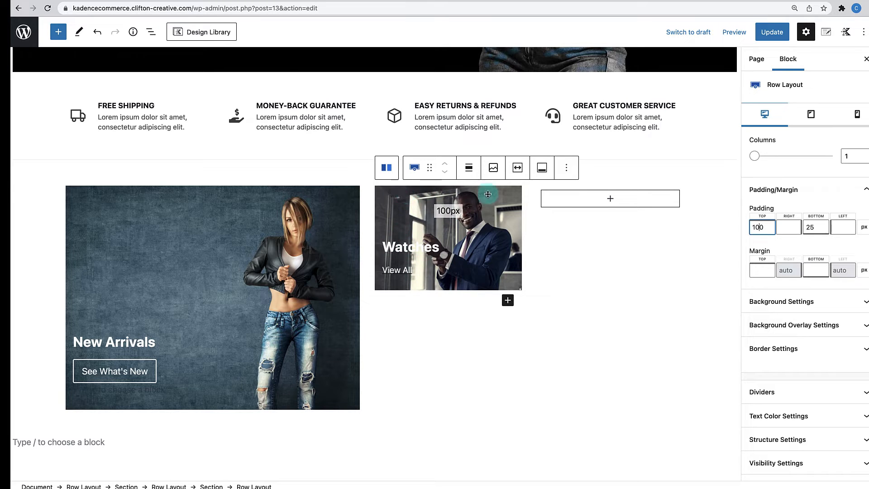
left_click(519, 191)
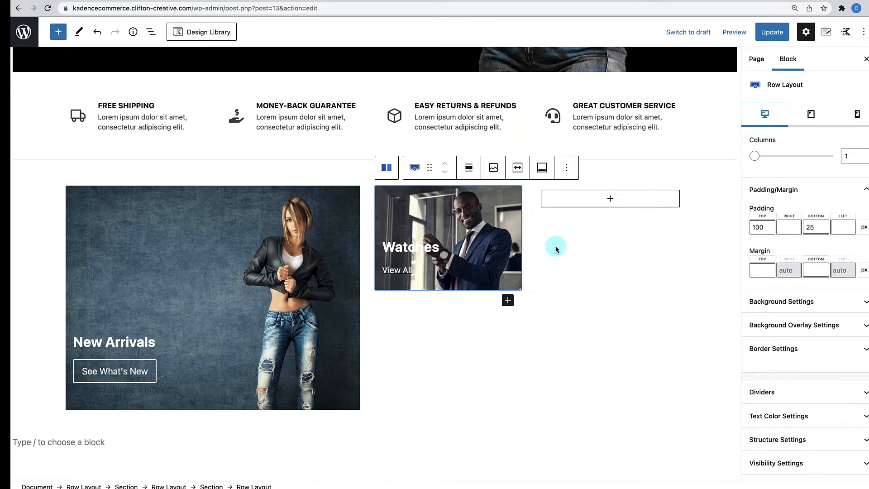
- Give the Watches banner a 2D3748 background overlay colour
left_click(834, 325)
scroll(834, 325, "down", 3)
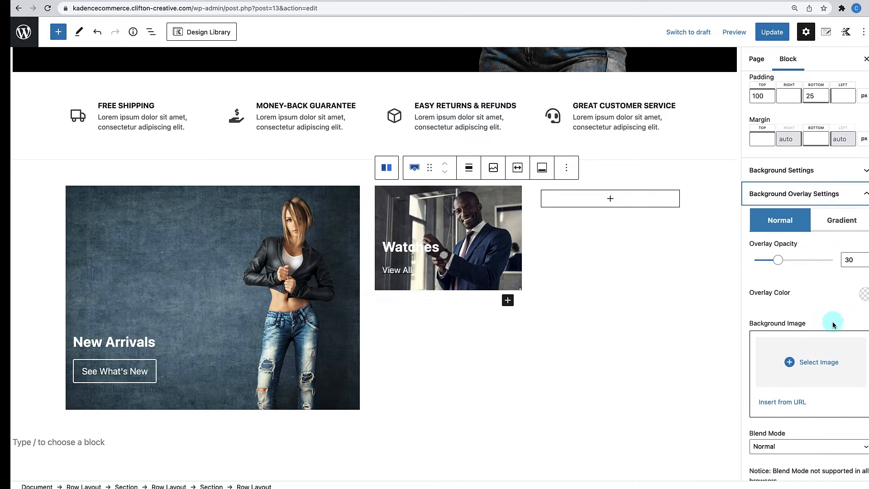
left_click(864, 291)
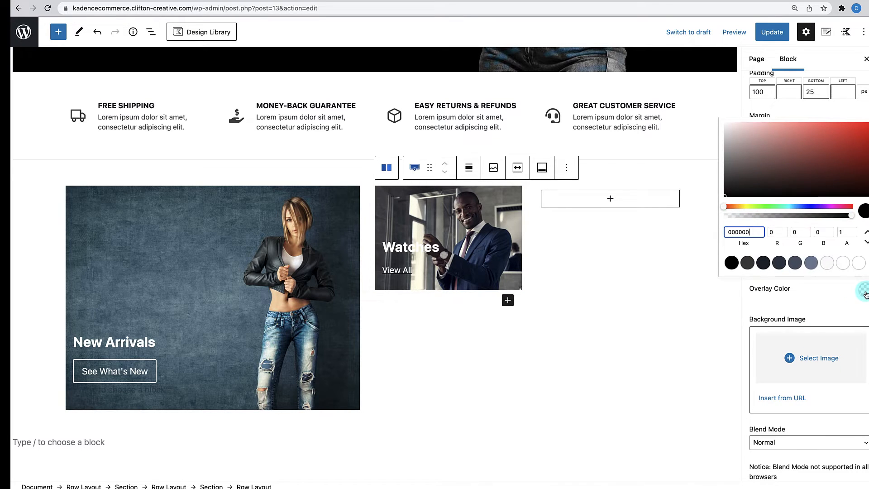
left_click(811, 264)
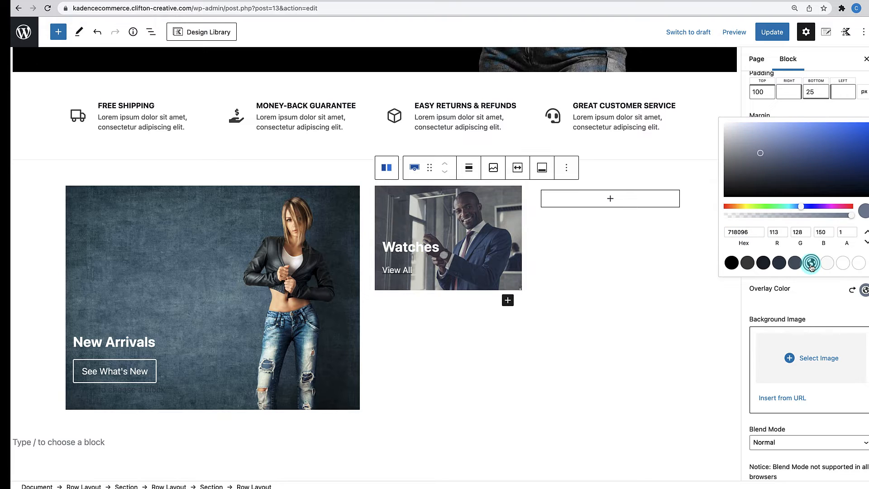
left_click(795, 263)
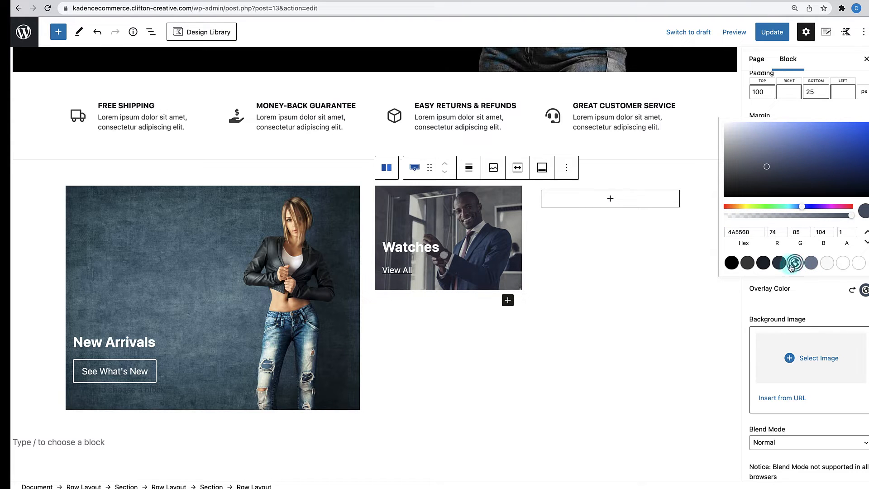
left_click(780, 263)
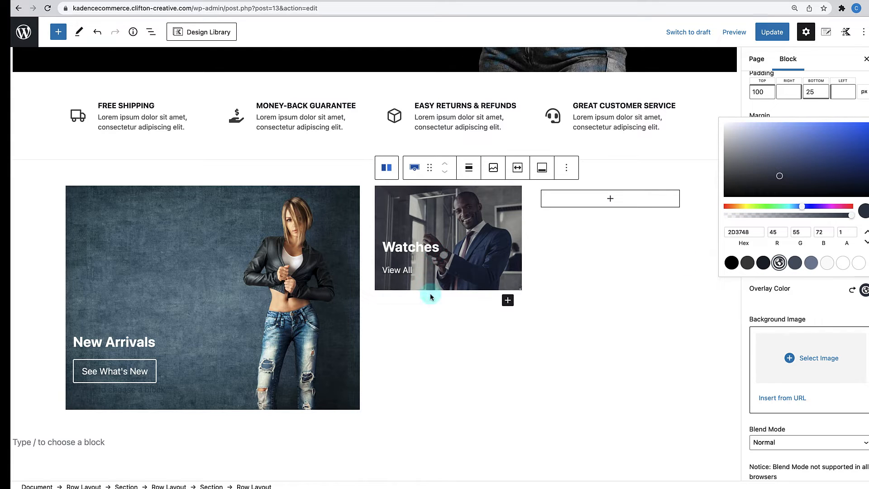
left_click(394, 271)
left_click(424, 310)
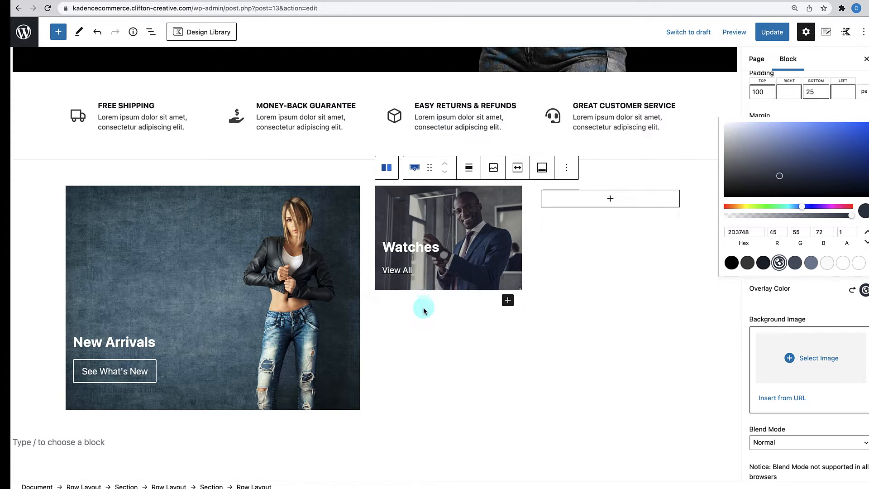
- Set the Watches heading's bottom margin to 0
left_click(403, 249)
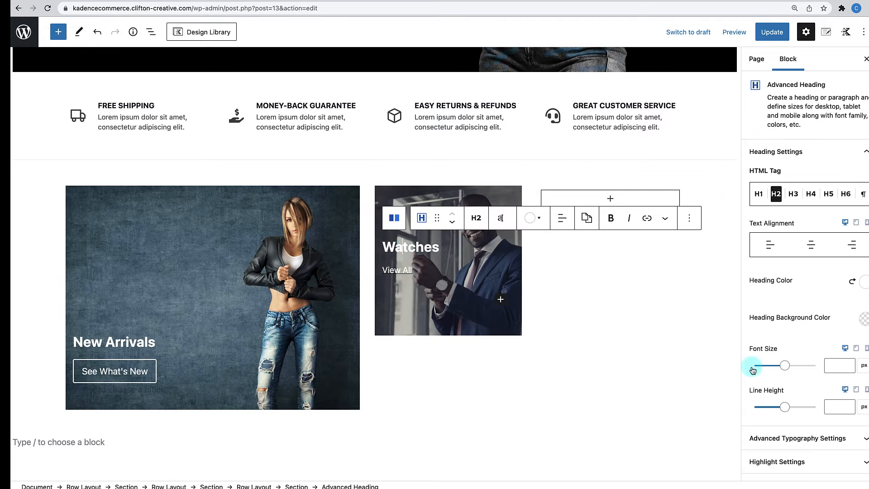
left_click(813, 430)
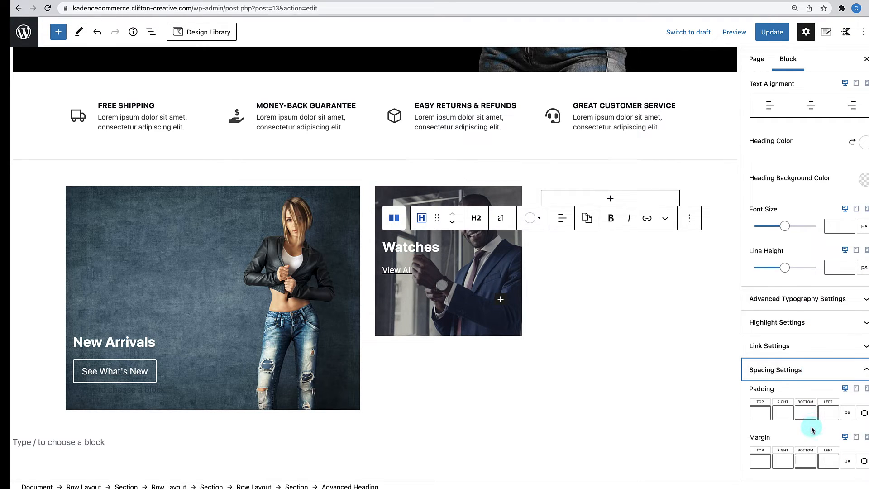
left_click(804, 456)
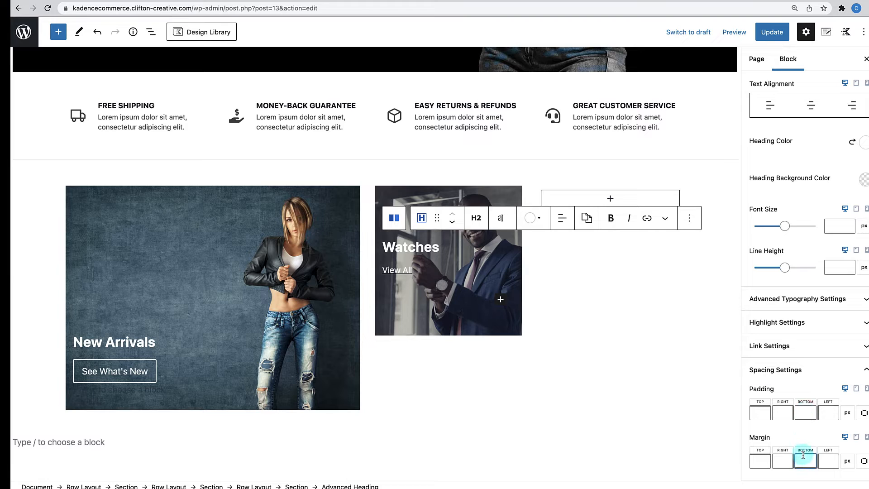
type("5")
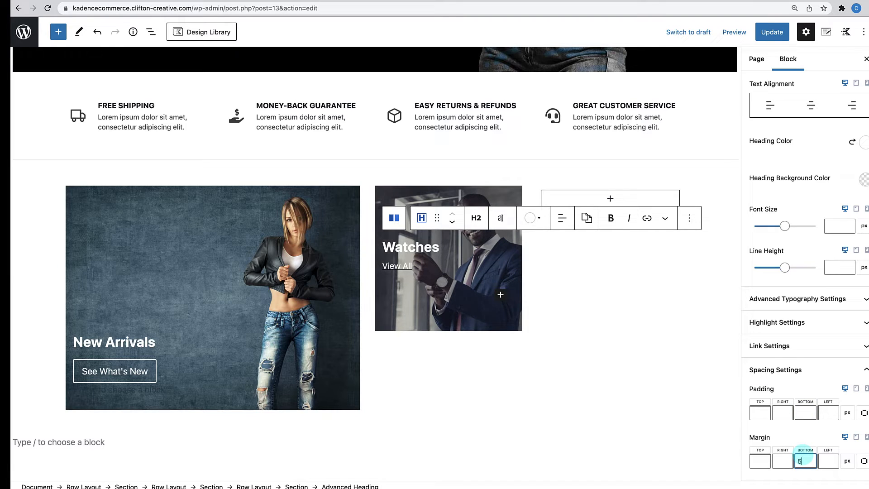
key("BackSpace")
type("0")
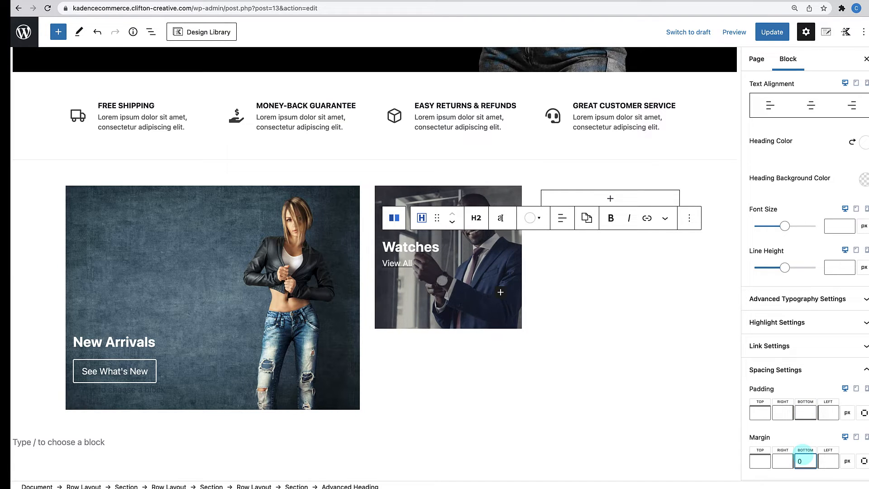
left_click(502, 380)
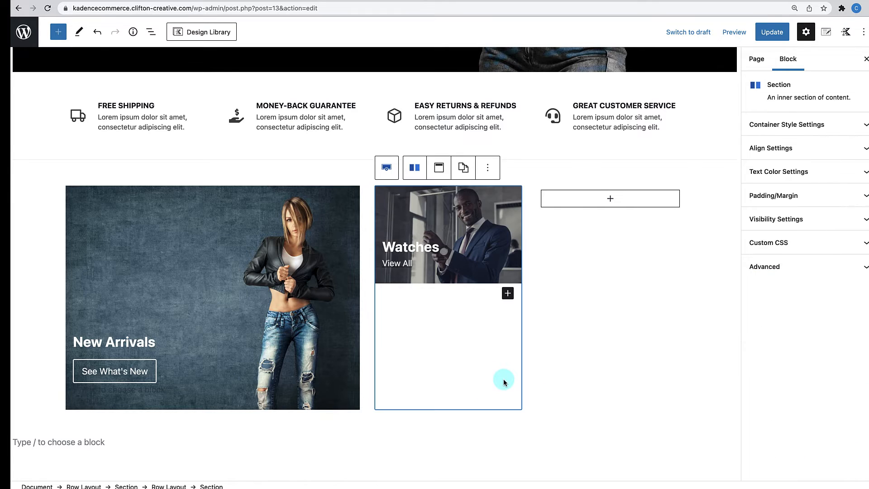
- Select the middle column's Watches Row Layout in the block tree and copy it
left_click(546, 296)
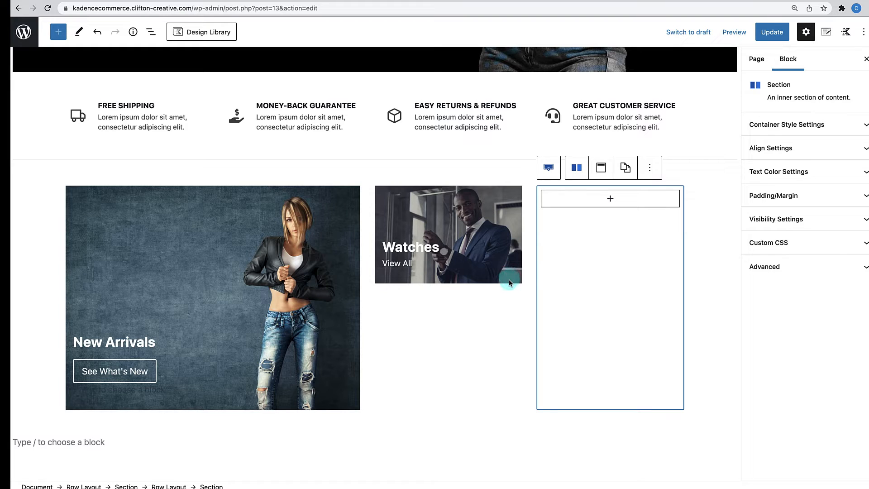
left_click(458, 309)
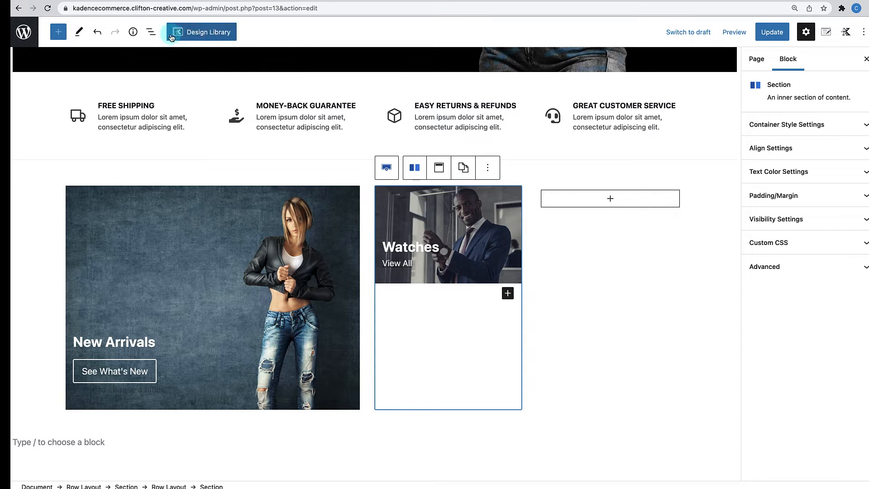
left_click(151, 32)
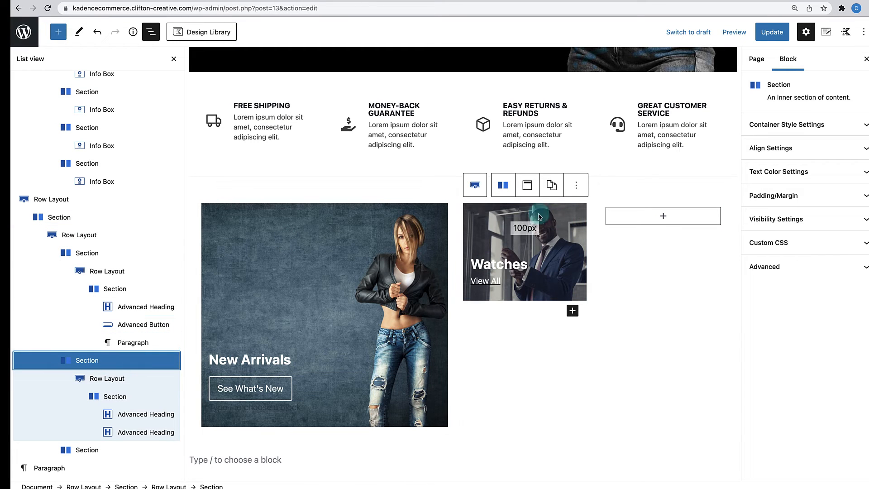
left_click(483, 206)
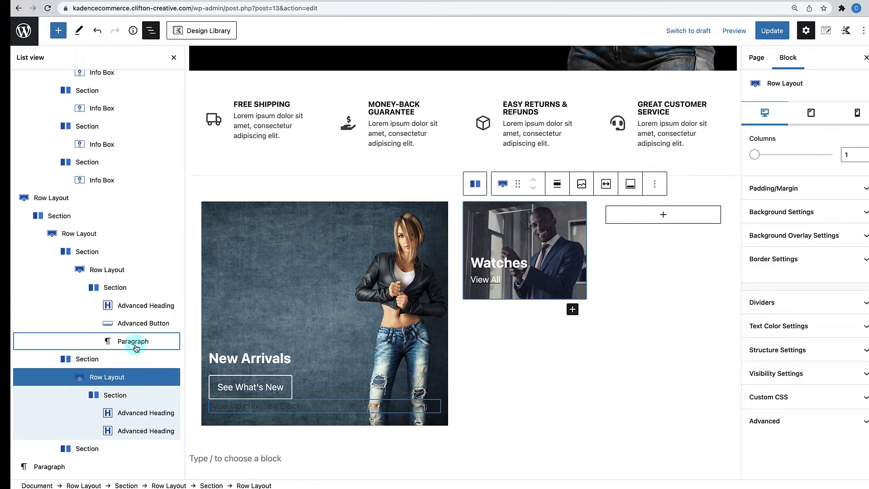
left_click(109, 381)
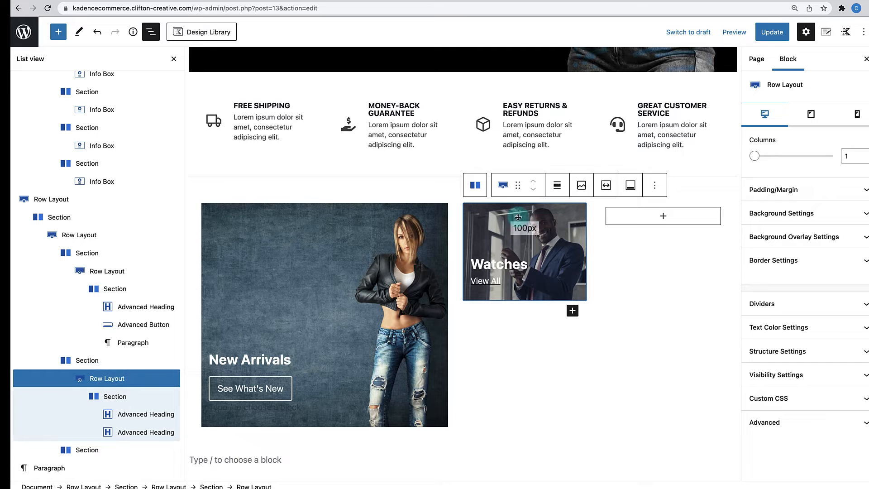
left_click(655, 187)
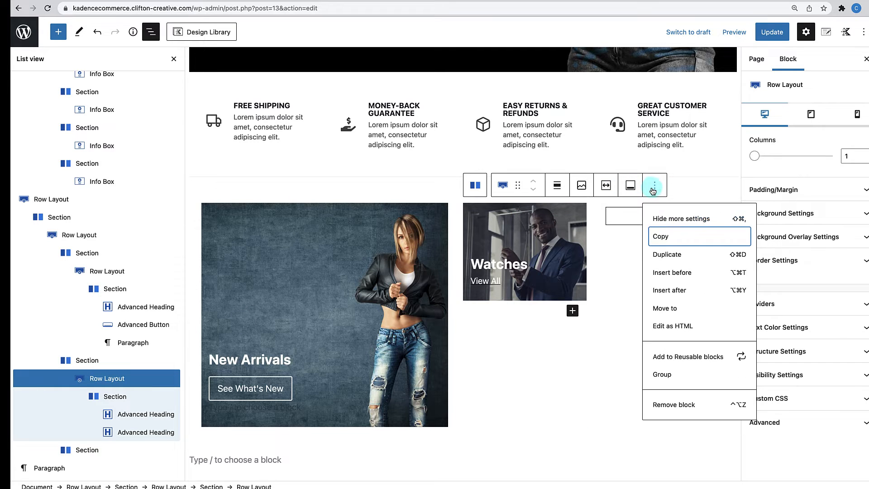
left_click(659, 238)
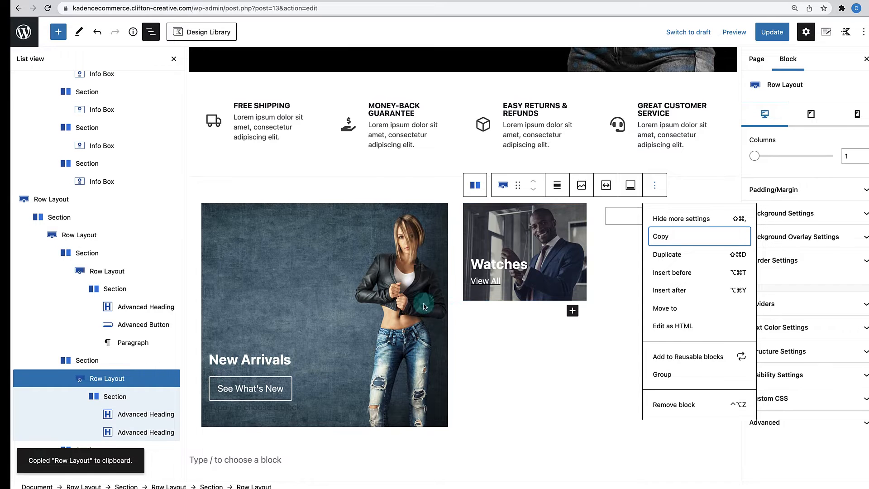
- Paste the copied Watches banner into a new paragraph directly beneath the original
left_click(572, 311)
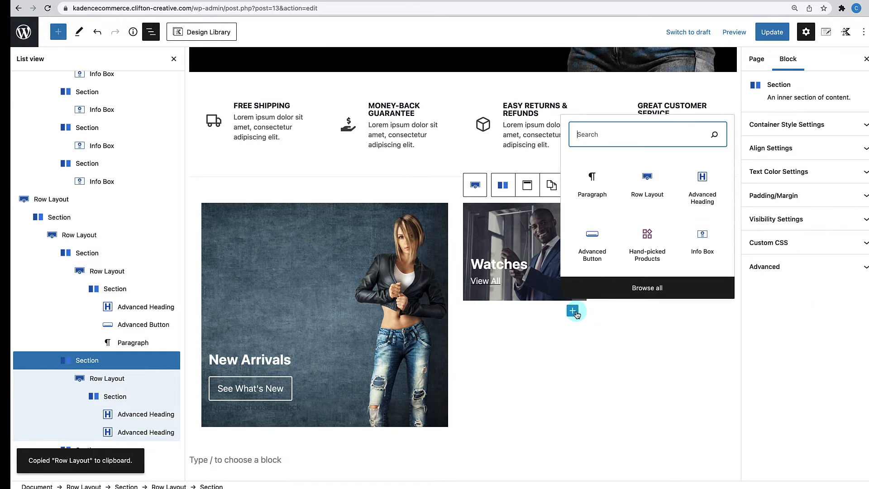
left_click(594, 195)
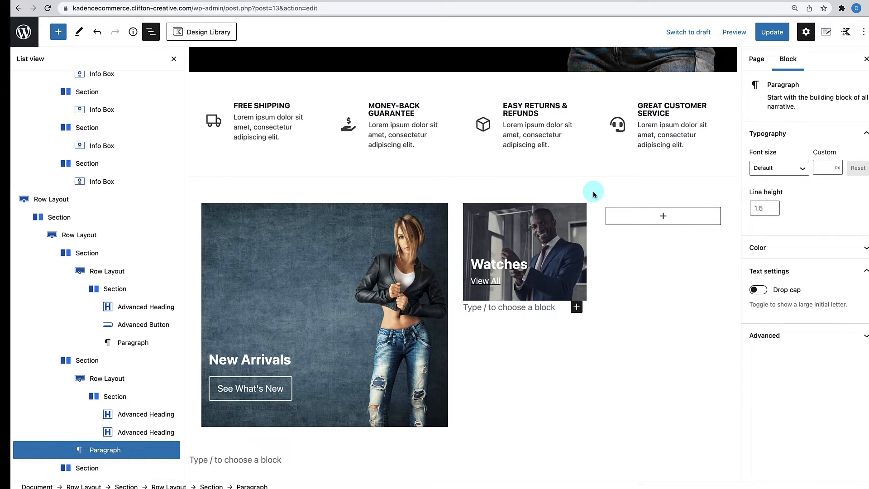
key("ctrl+v")
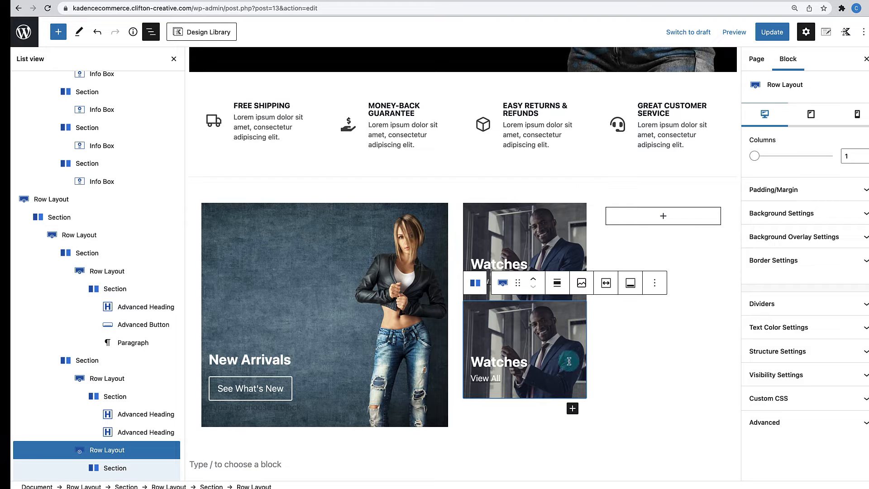
scroll(614, 365, "down", 3)
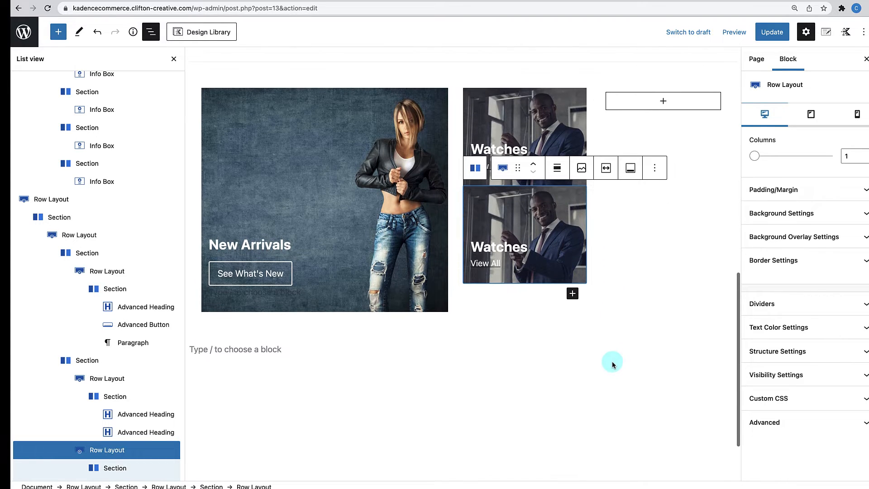
- Paste two stacked Watches banners into the empty right column
left_click(665, 103)
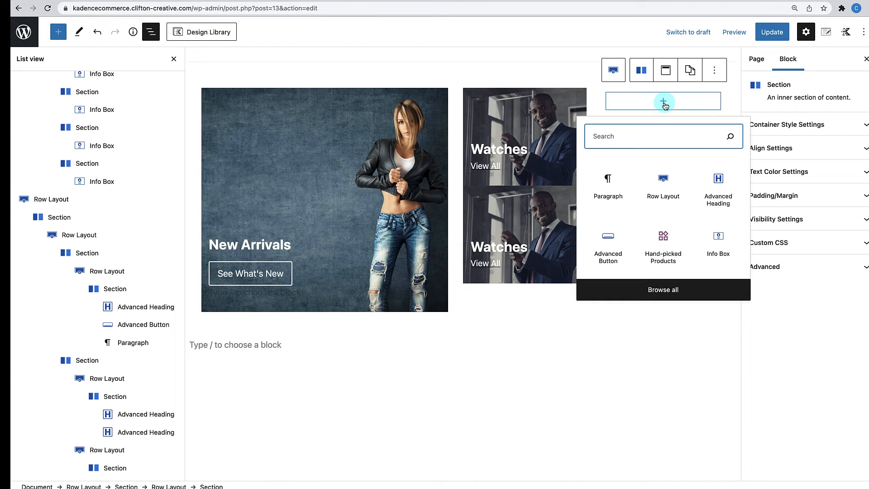
left_click(610, 185)
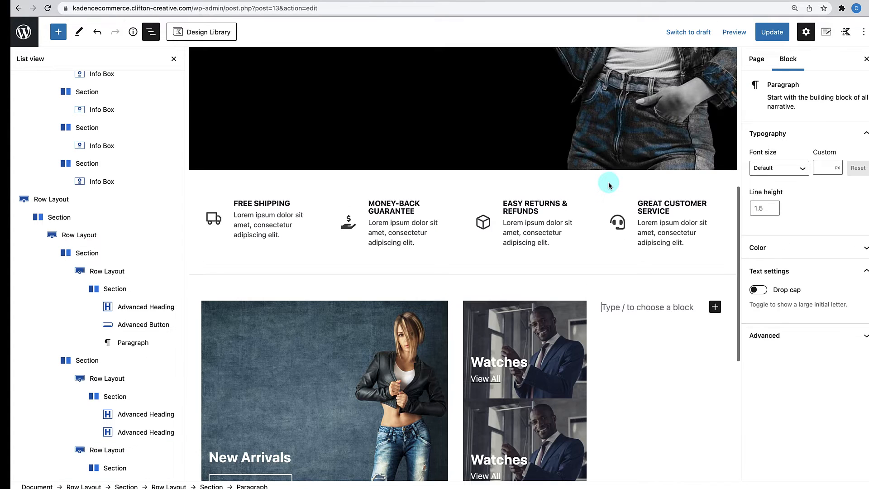
key("super+v")
scroll(625, 317, "down", 3)
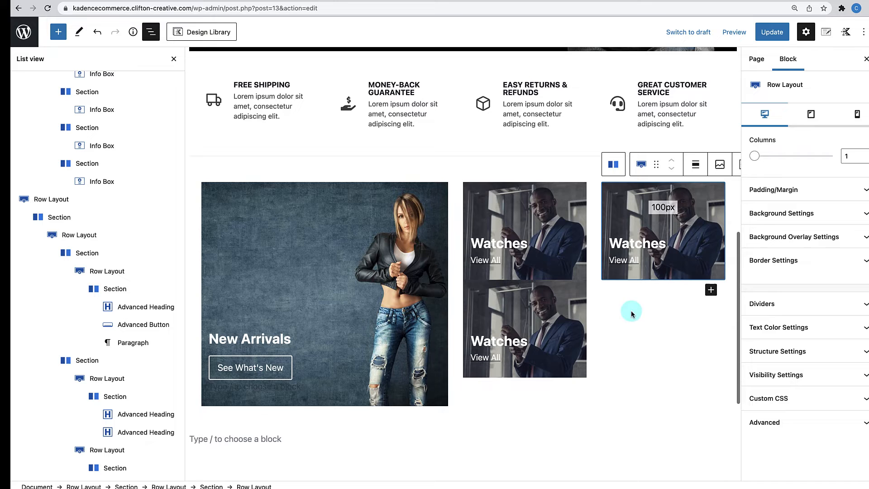
left_click(711, 290)
left_click(604, 362)
key("super+v")
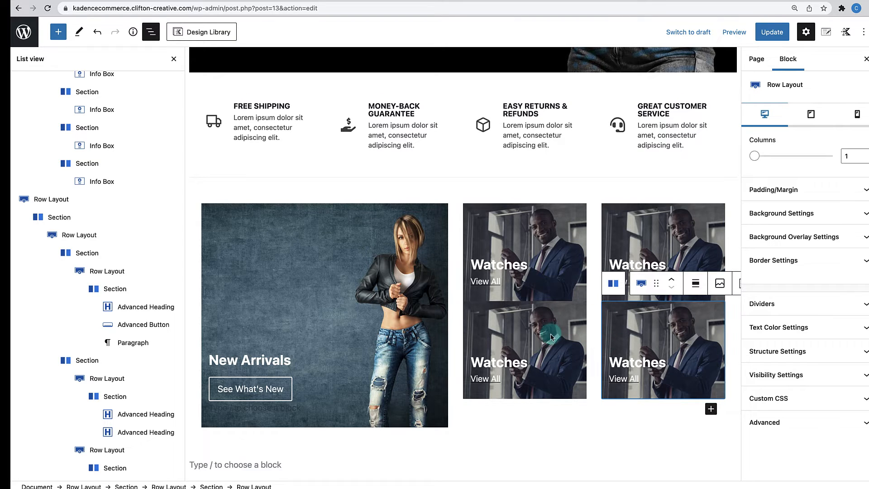
- Set Margin Top to 25 on the lower-middle and lower-right Watches banners
left_click(571, 311)
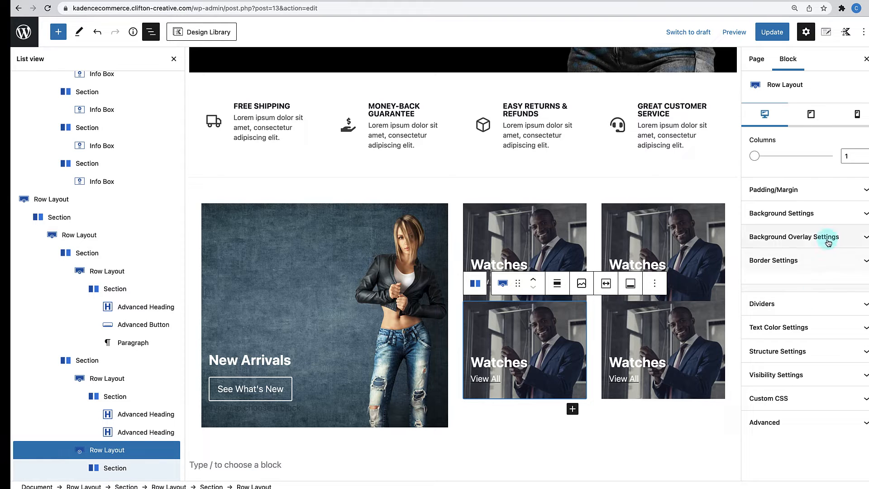
left_click(842, 196)
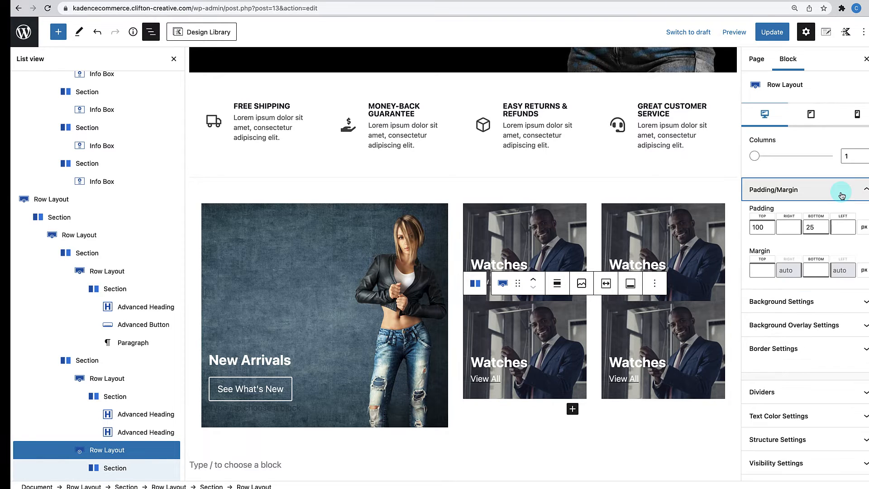
left_click(760, 272)
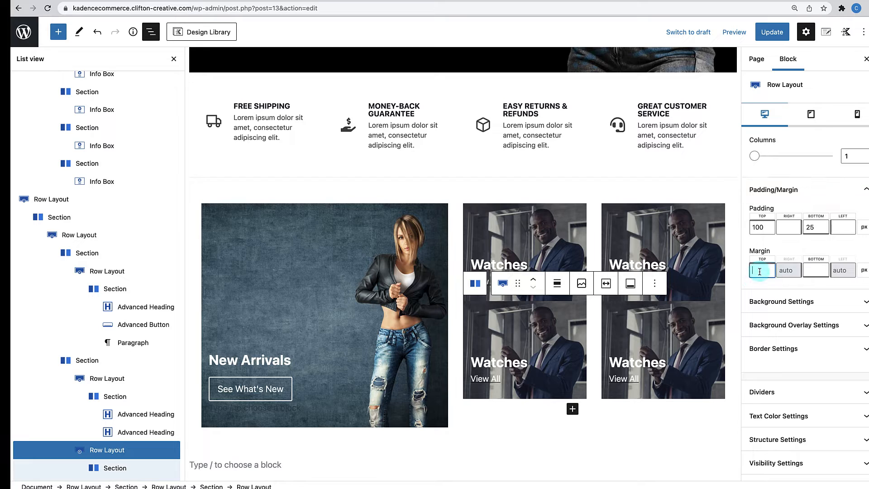
type("2")
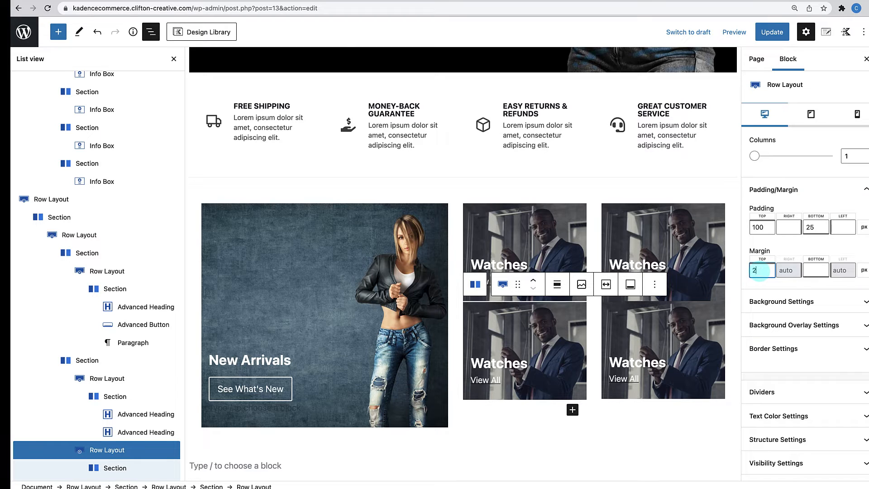
type("5")
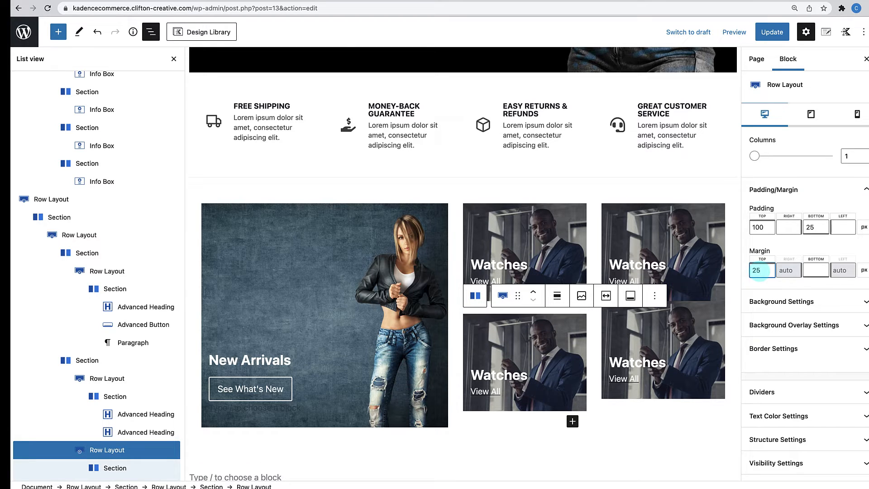
left_click(697, 341)
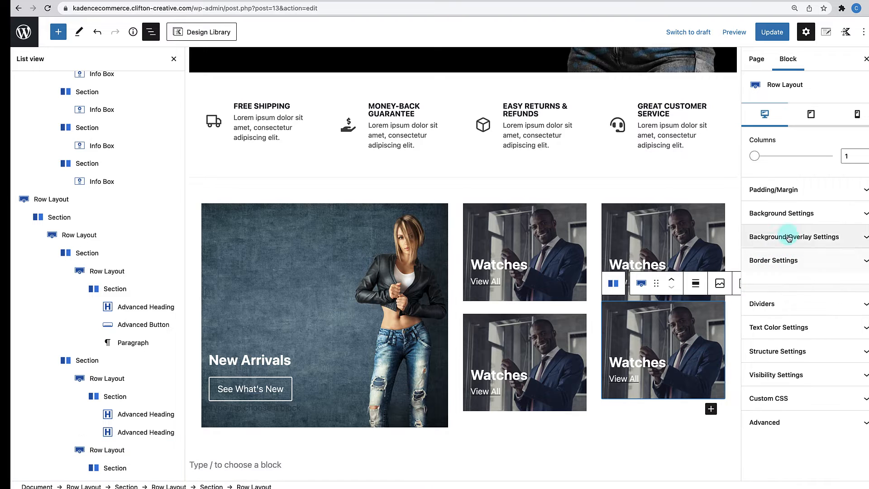
left_click(832, 191)
left_click(763, 270)
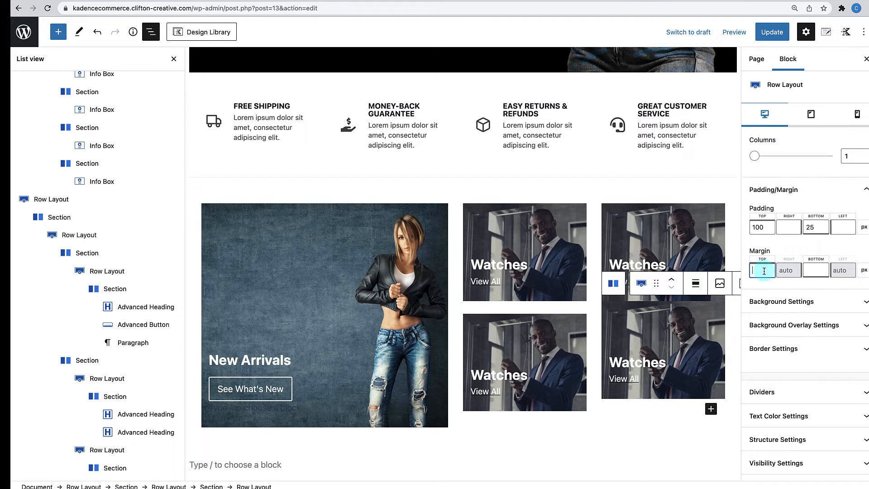
type("25")
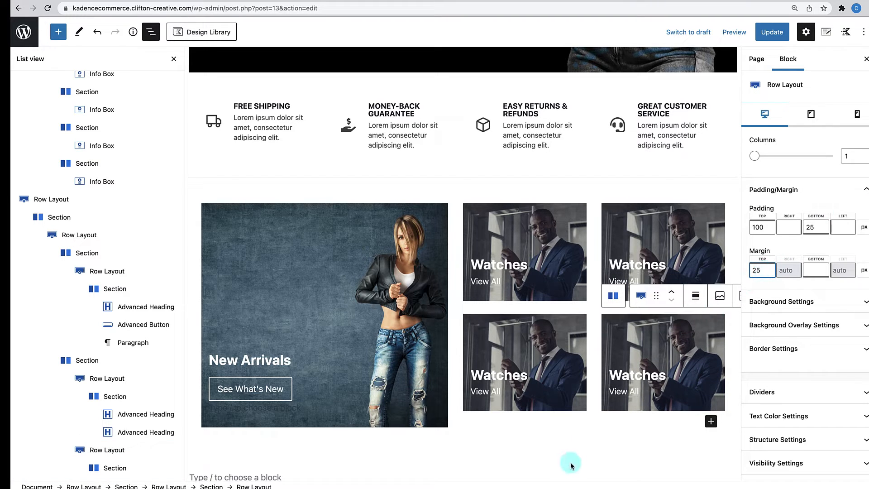
left_click(571, 463)
scroll(571, 462, "down", 3)
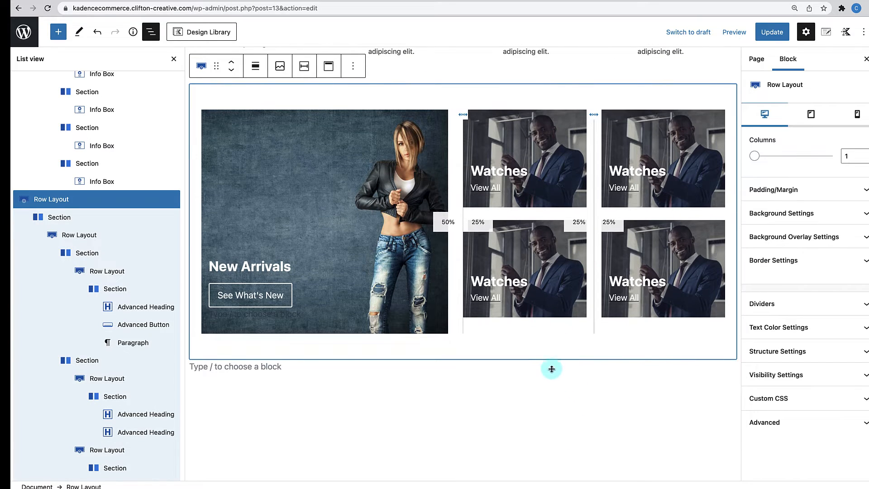
- Close List view, update the page, and scroll the live page to the 2×2 Watches grid
left_click(572, 209)
left_click(176, 58)
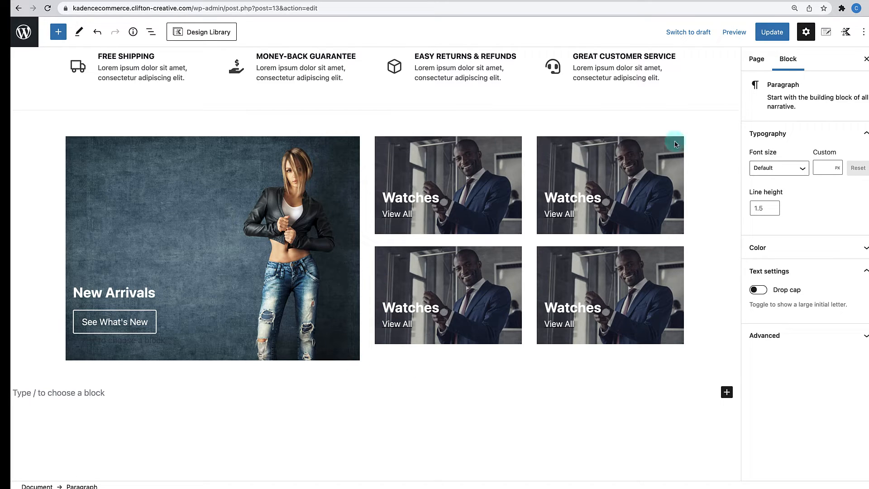
left_click(766, 33)
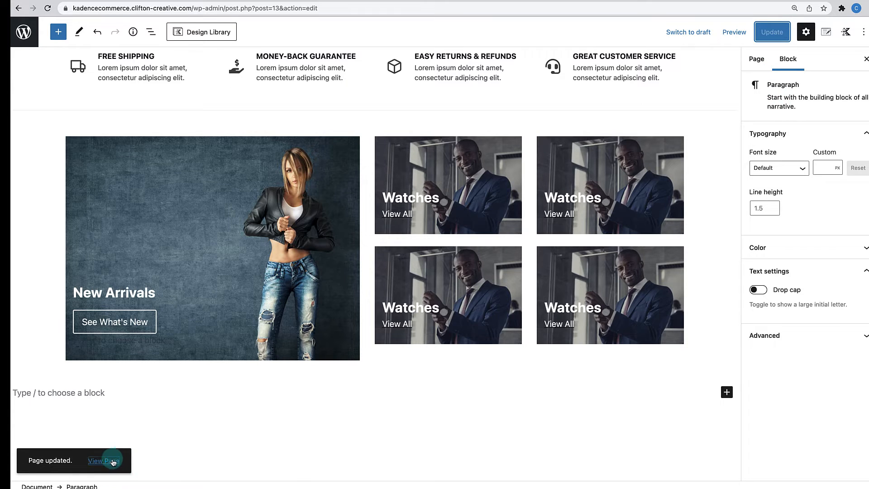
left_click(113, 462)
scroll(273, 423, "down", 10)
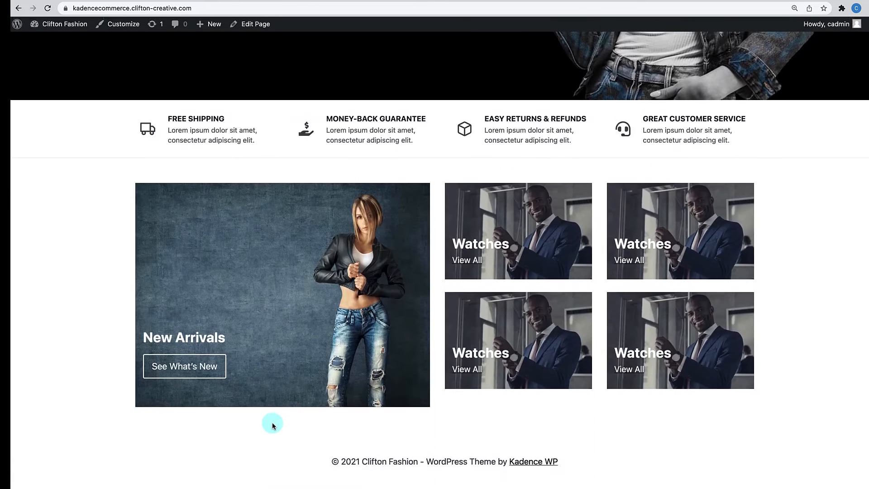
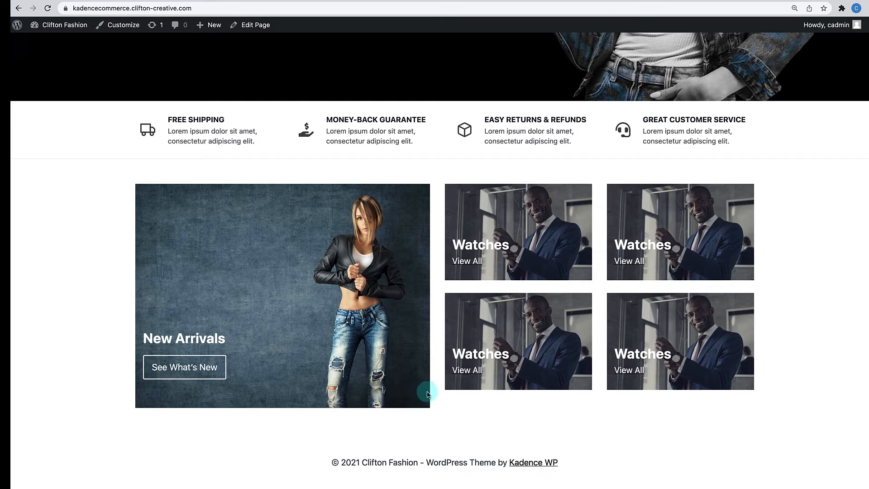
- Switch from the live site to the Home page's block editor using Edit Page
left_click(251, 27)
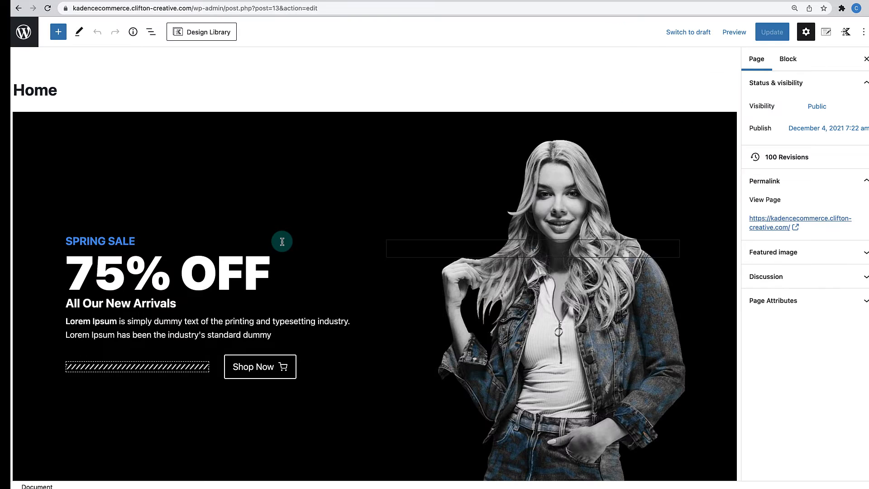
- Set the New Arrivals row's Min Height to 417, update the page and view it live
scroll(282, 242, "down", 10)
left_click(349, 157)
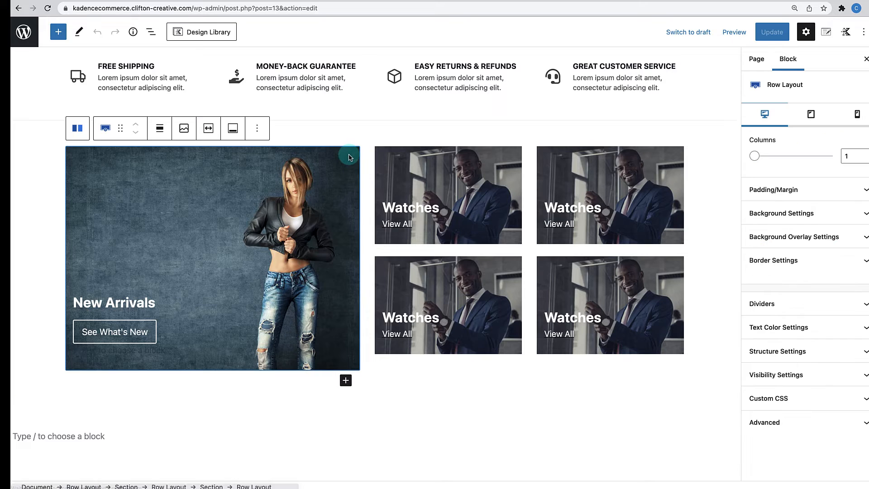
left_click(799, 355)
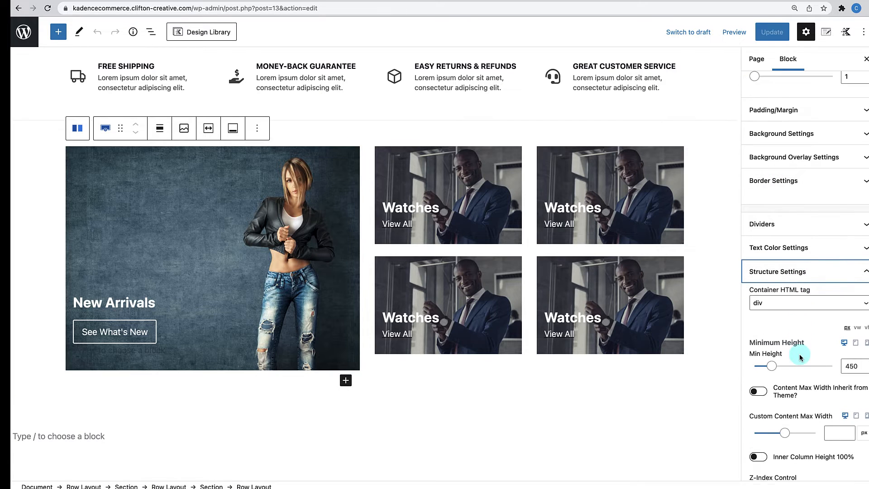
scroll(800, 357, "down", 2)
left_click(852, 318)
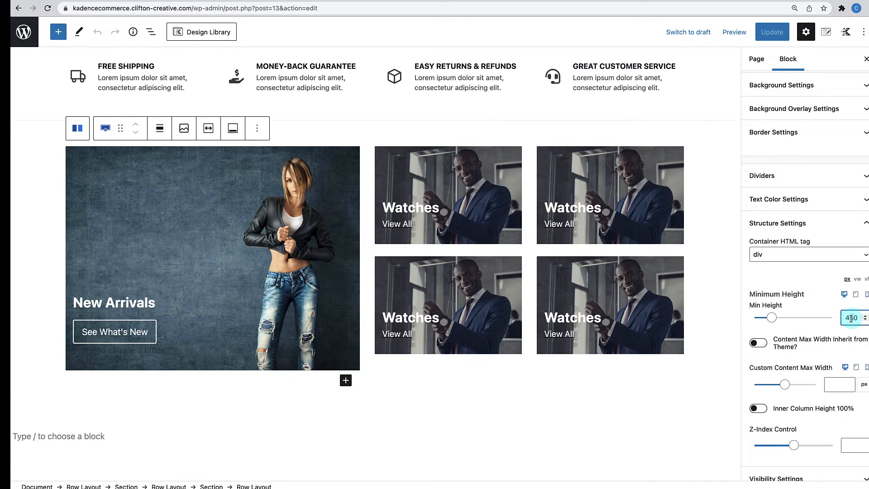
key("BackSpace")
type("1")
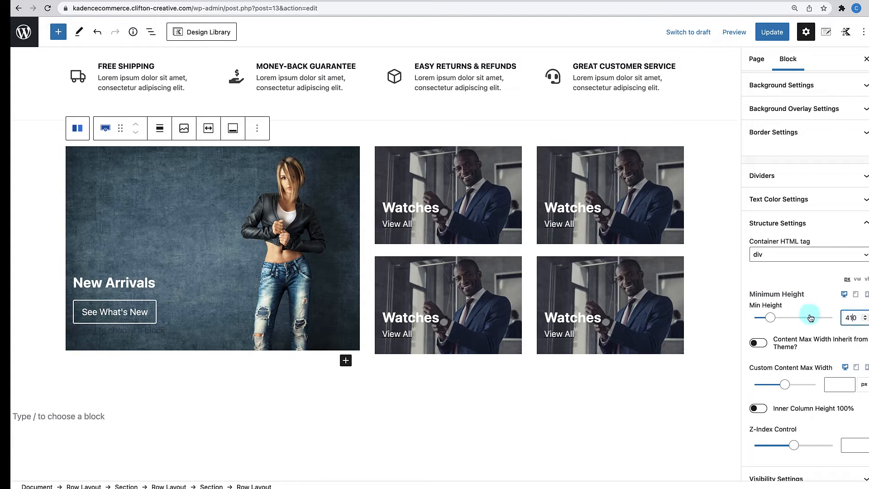
left_click(865, 316)
left_click(866, 317)
left_click(866, 316)
left_click(866, 316)
left_click(865, 316)
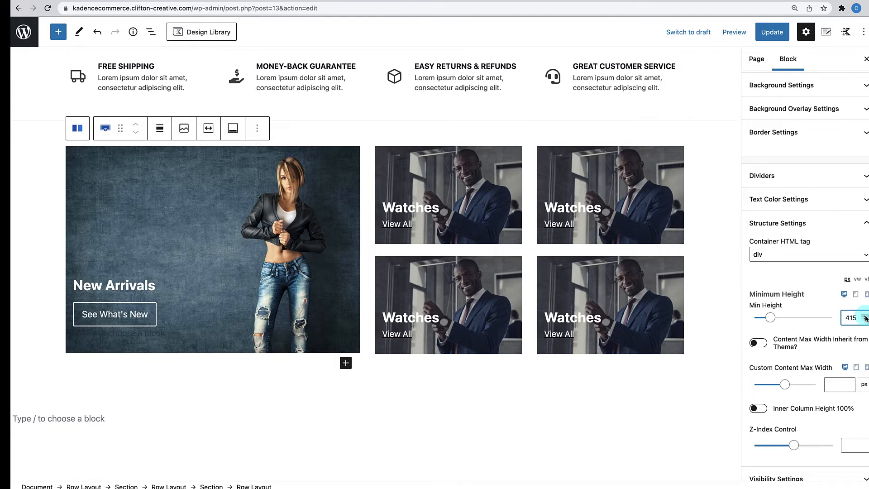
left_click(865, 316)
left_click(866, 316)
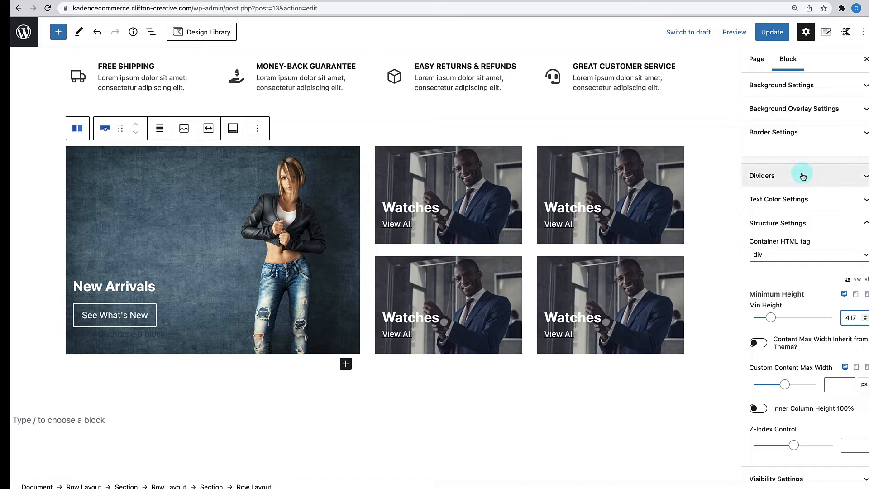
left_click(770, 35)
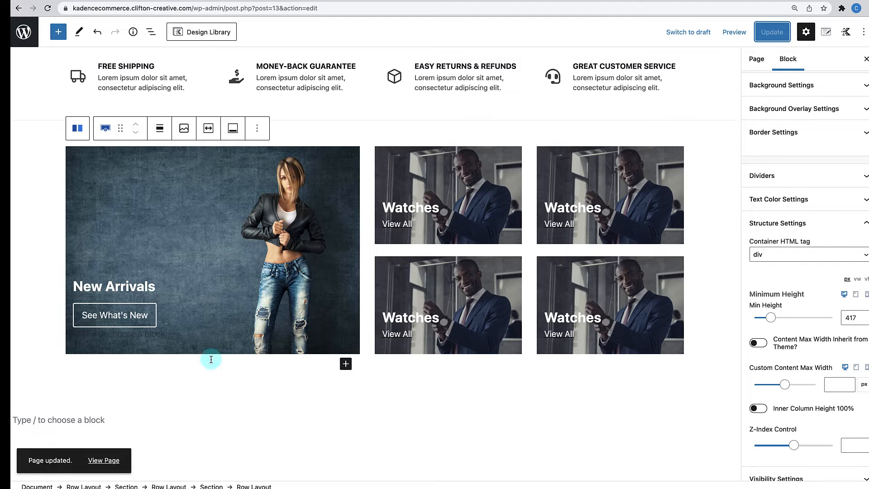
left_click(104, 465)
- Check the shorter New Arrivals banner beside the Watches grid, then return to editing
scroll(184, 403, "down", 8)
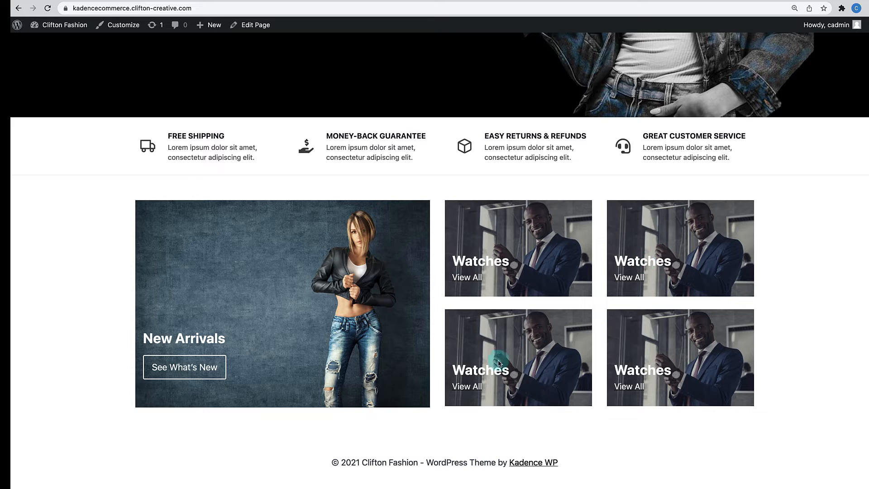
left_click(259, 27)
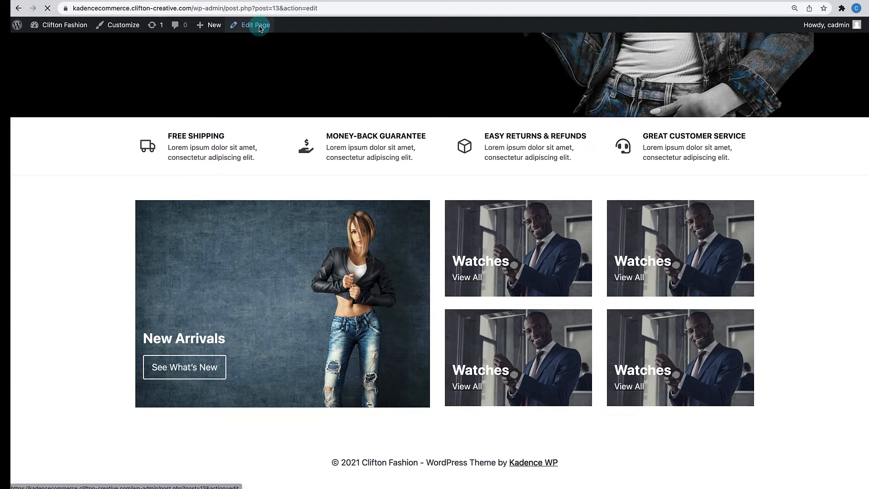
- Rename the top-right tile's Watches heading to T-Shirts
scroll(657, 281, "down", 10)
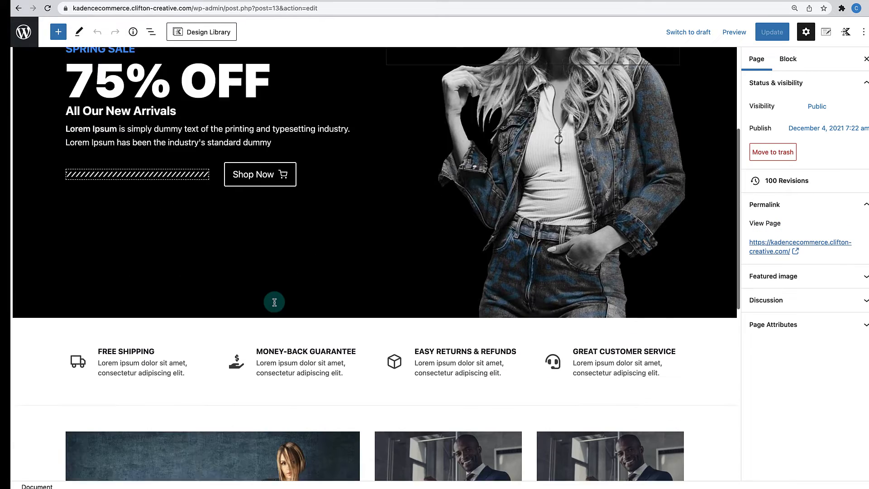
left_click(652, 254)
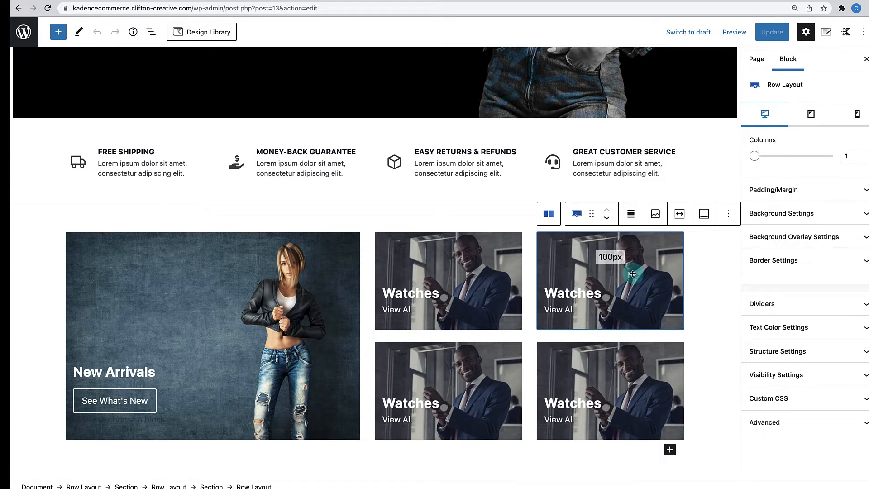
double_click(567, 294)
type("T-Shirts")
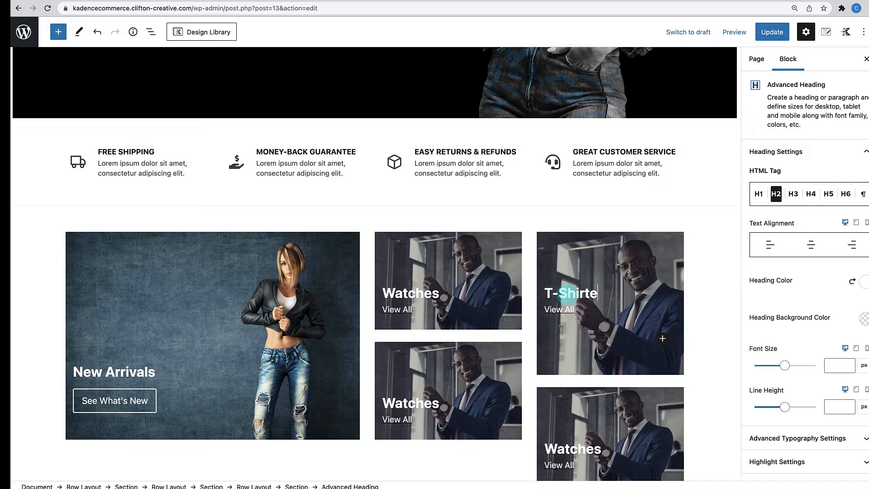
- Set the T-Shirts tile's background image to Shirts.jpg
left_click(673, 238)
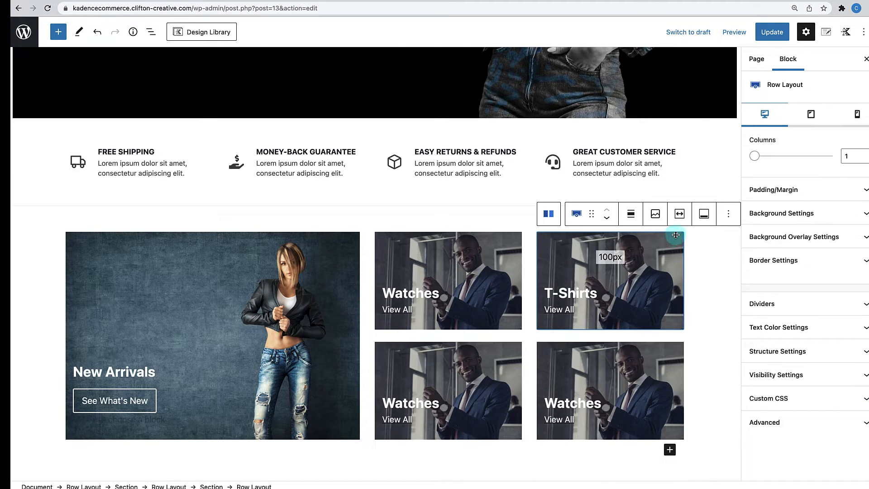
left_click(844, 225)
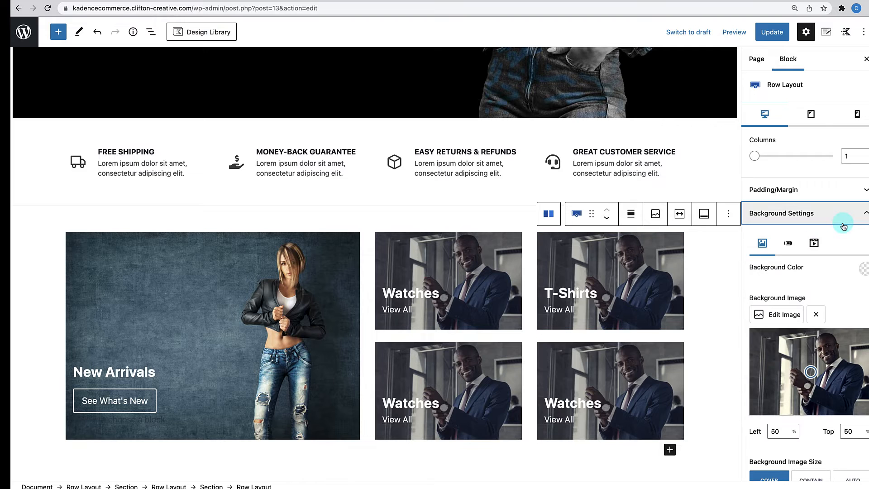
scroll(816, 249, "down", 2)
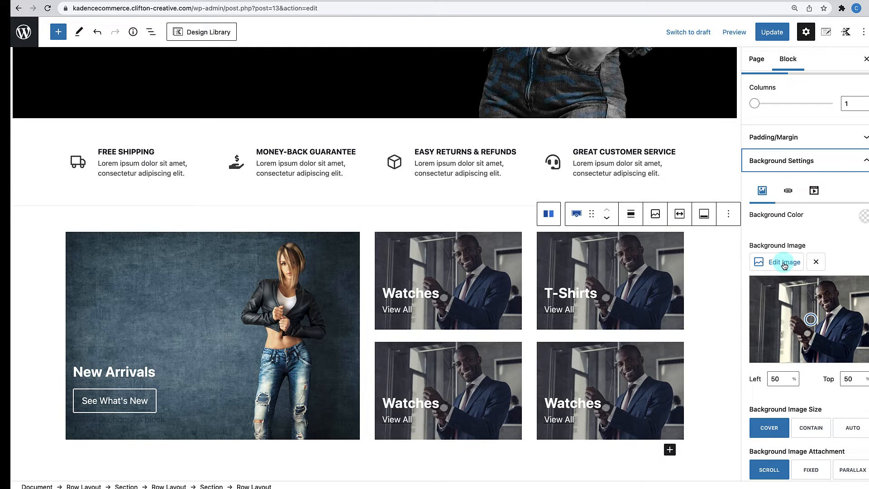
left_click(785, 264)
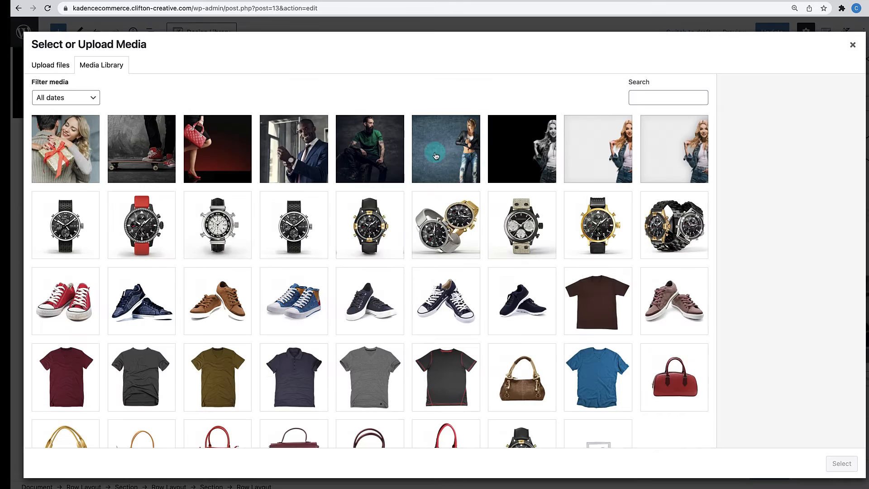
left_click(390, 150)
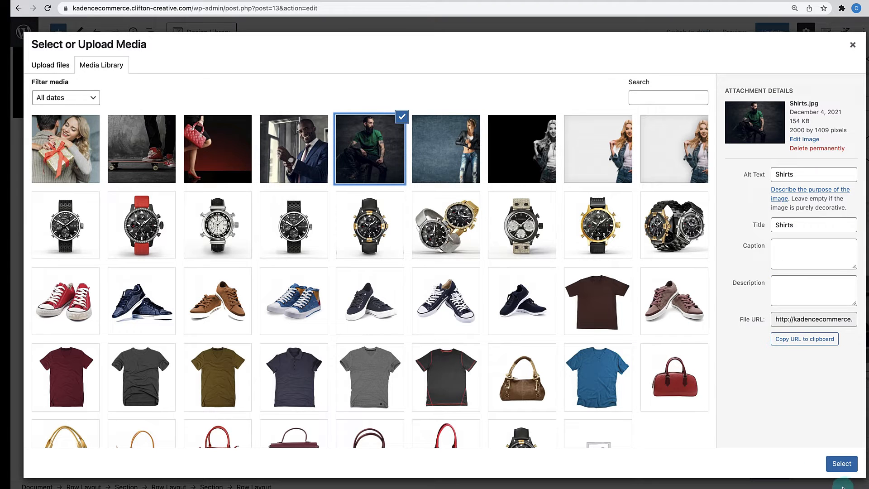
left_click(843, 463)
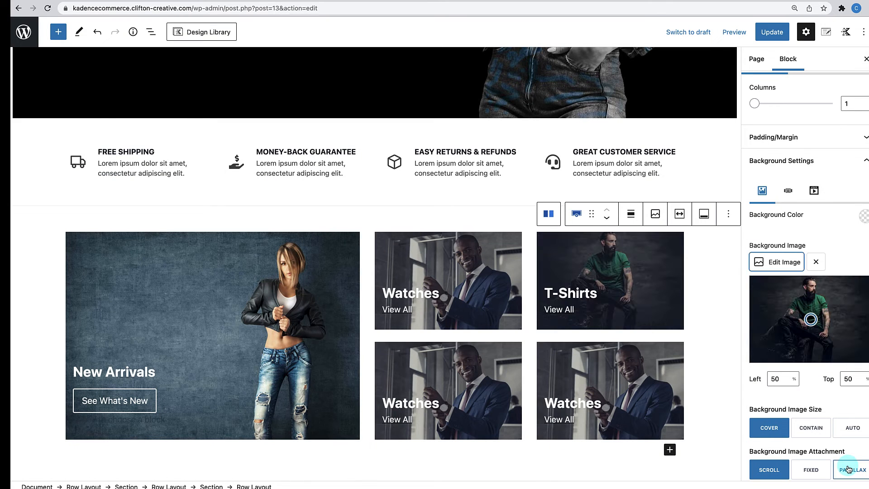
scroll(847, 467, "down", 2)
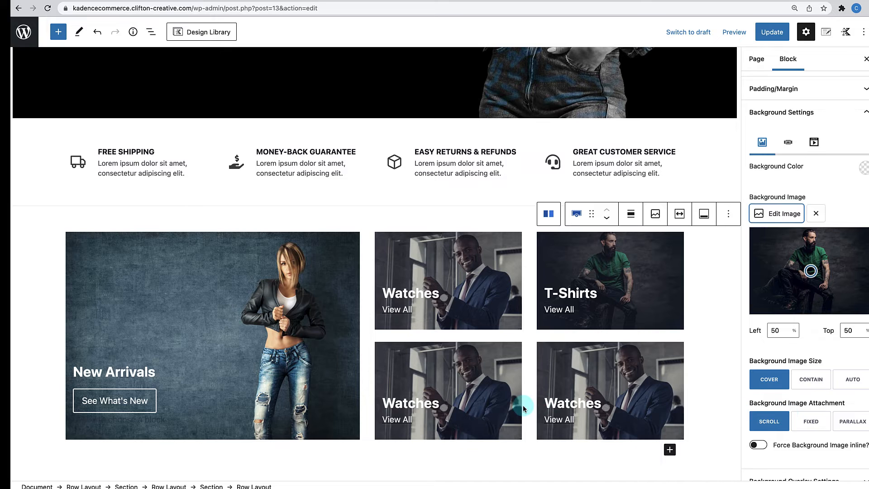
left_click(561, 312)
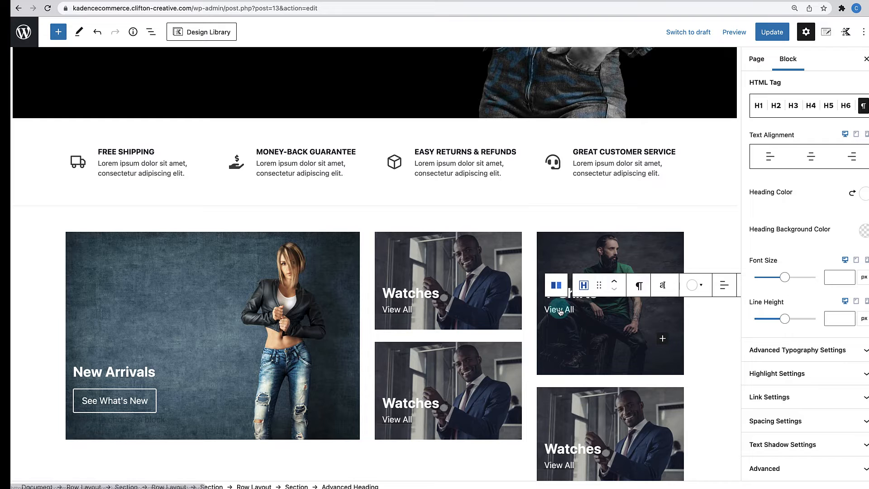
- Change the T-Shirts View All heading link from the watches category to t-shirts
left_click_drag(575, 310, 557, 310)
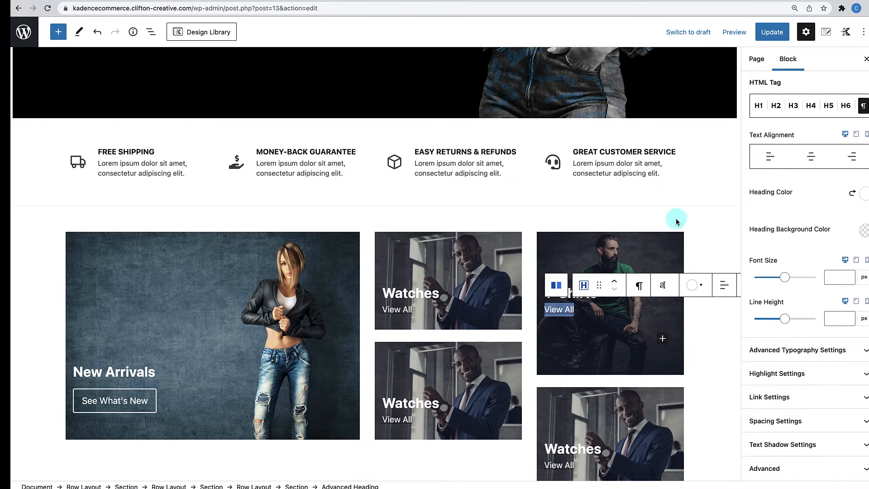
left_click(559, 314)
scroll(782, 372, "down", 2)
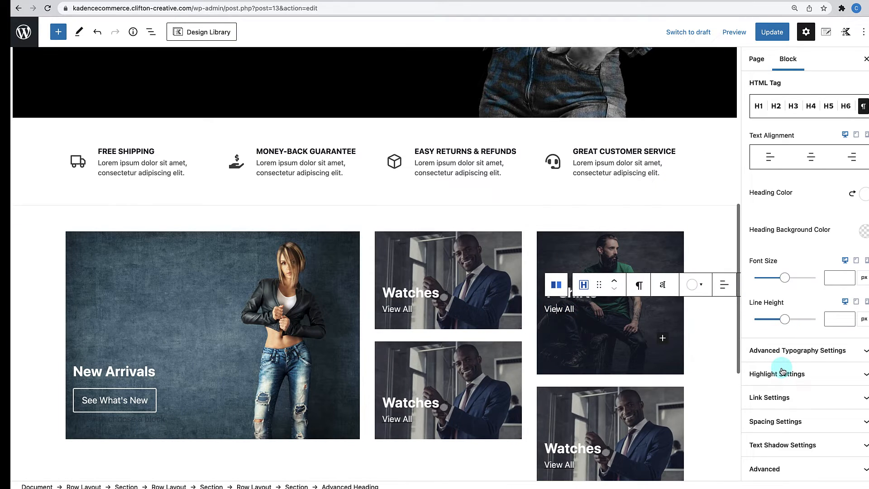
left_click(789, 397)
scroll(797, 401, "down", 1)
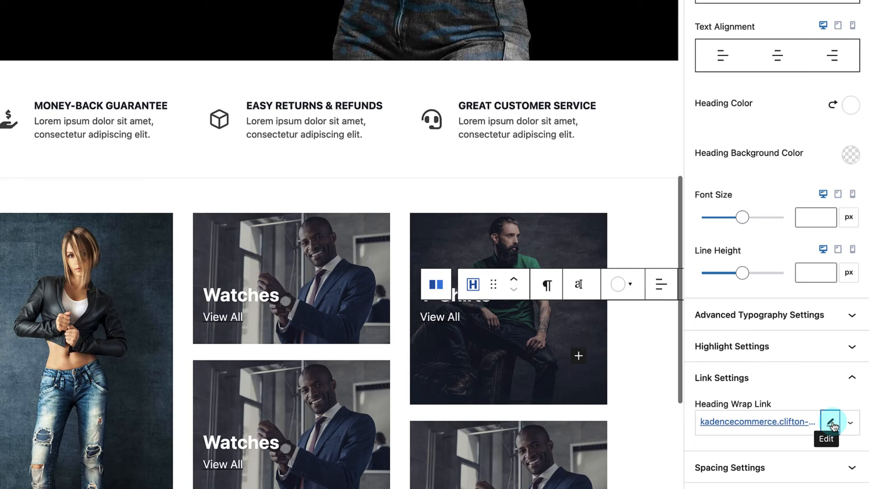
left_click(833, 425)
scroll(790, 422, "right", 3)
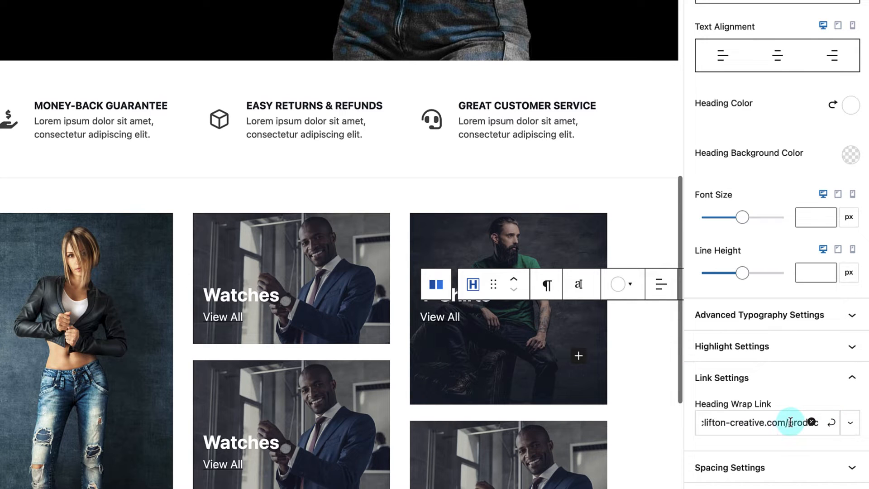
scroll(791, 423, "right", 3)
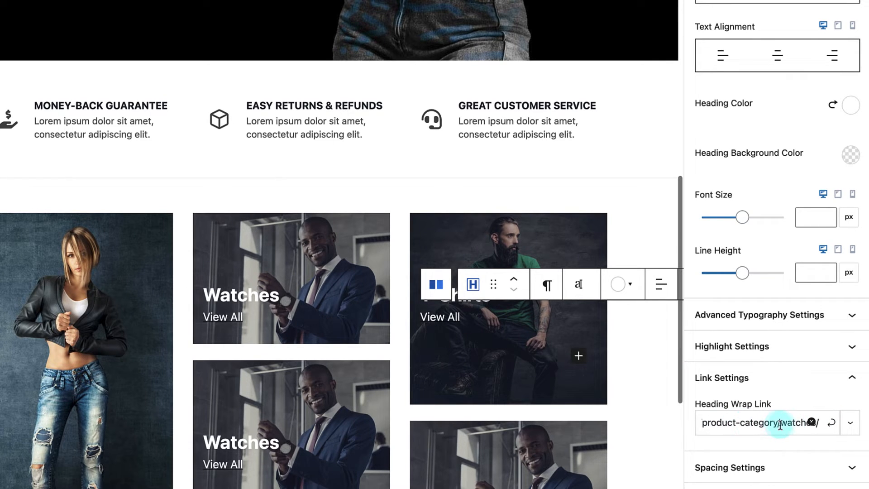
left_click_drag(782, 425, 798, 423)
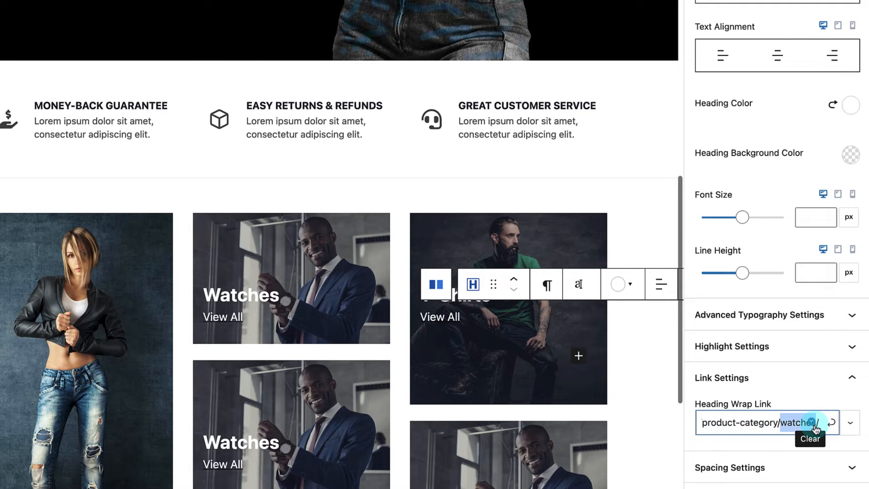
type("t")
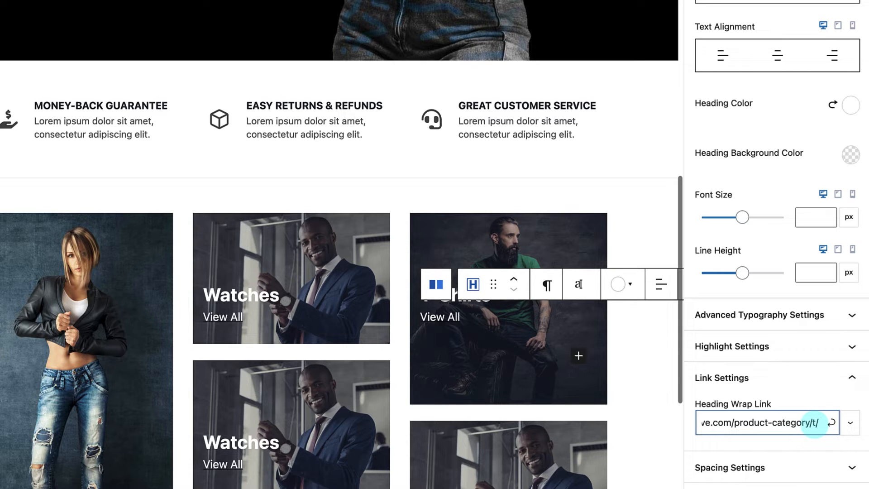
type("-shirts")
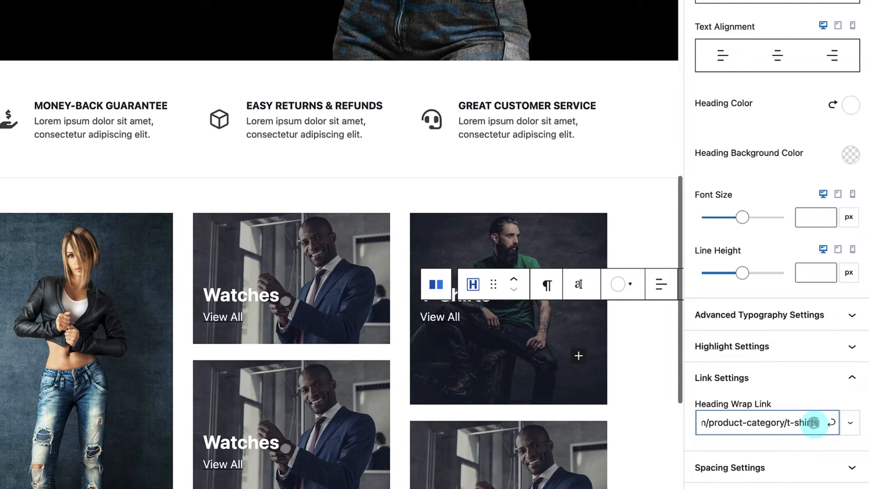
left_click(832, 424)
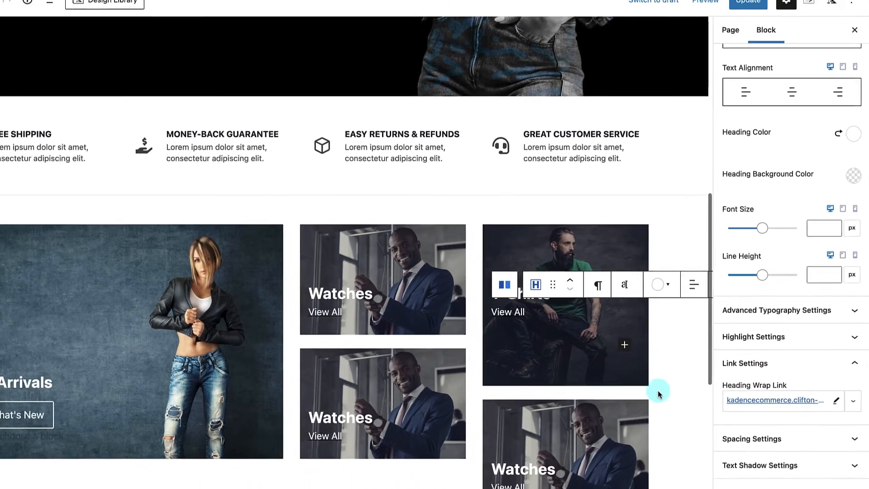
scroll(620, 413, "down", 3)
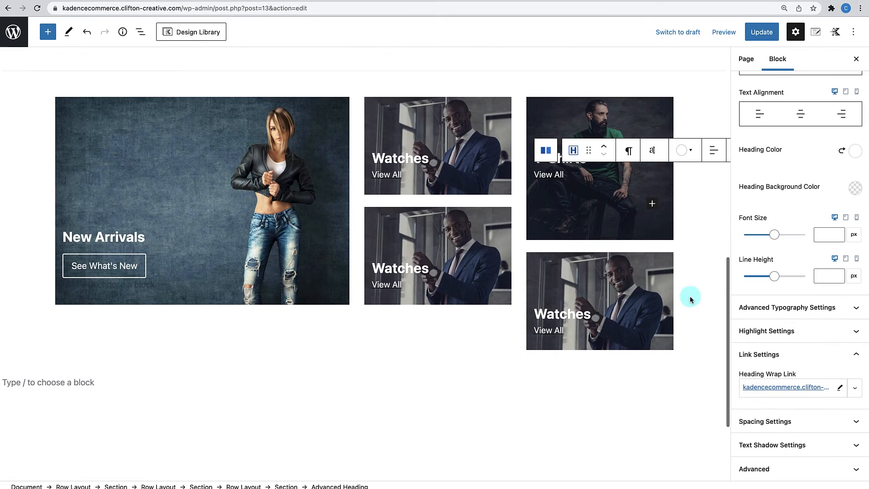
- Set the lower watch tile's background to the handbags.jpg photo
left_click(692, 237)
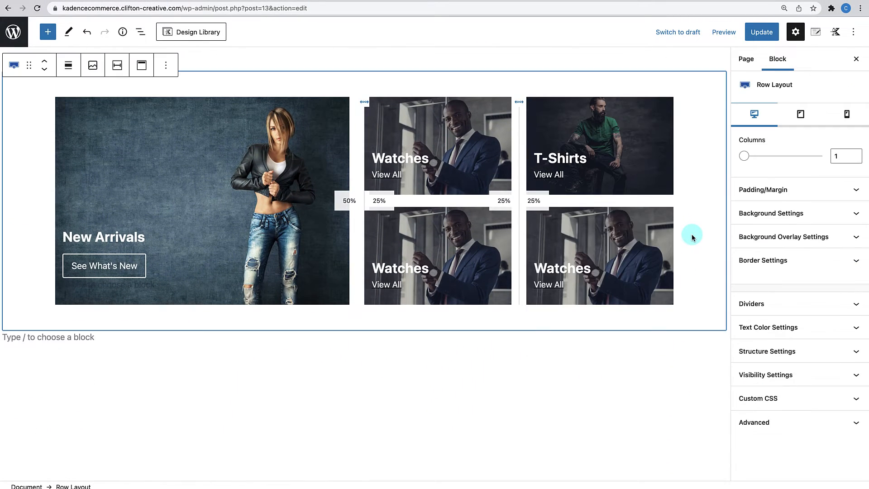
left_click(468, 214)
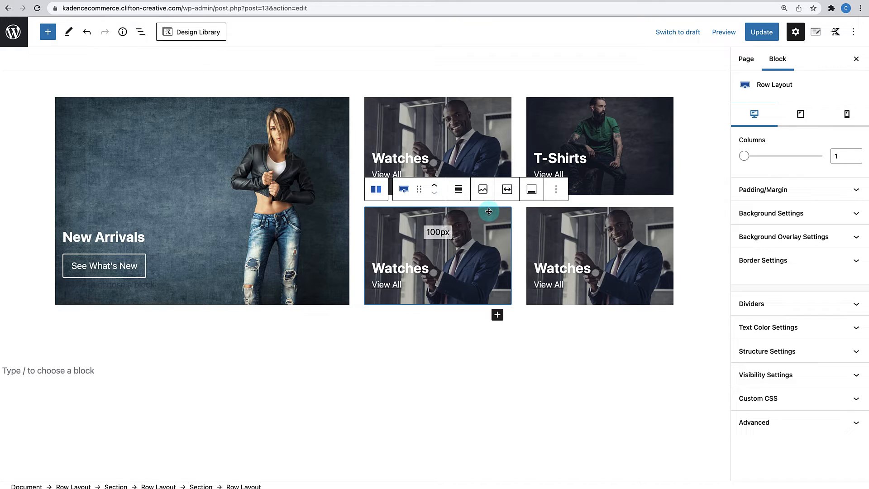
left_click(790, 214)
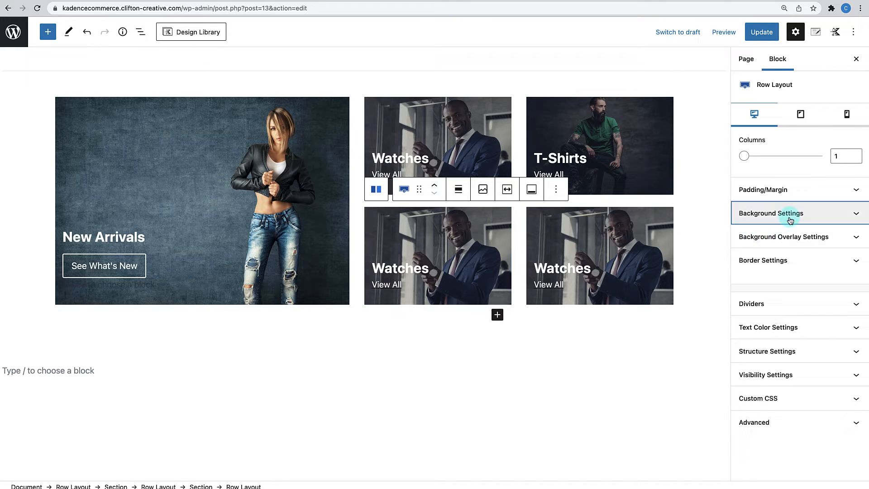
left_click(780, 319)
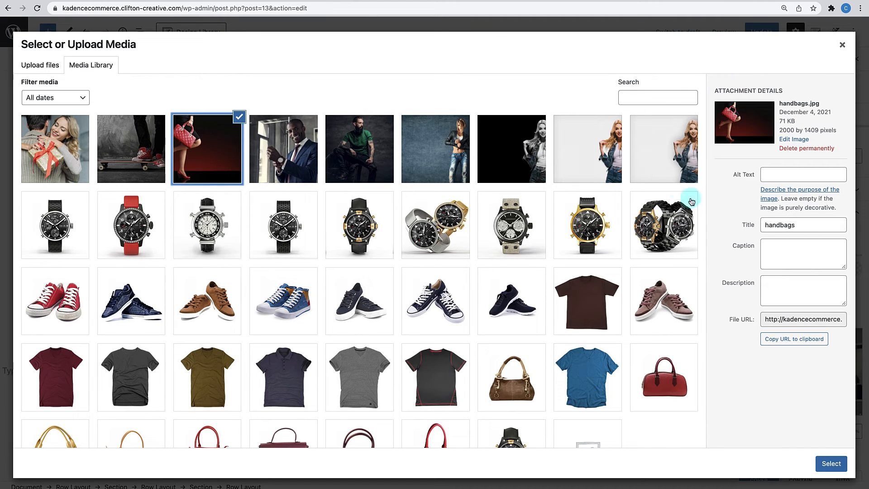
left_click(831, 464)
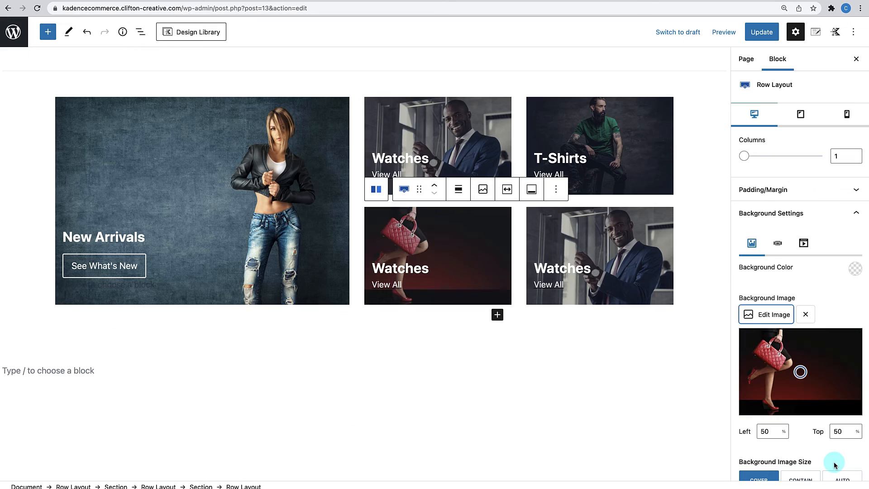
- Rename the tile heading from Watches to Handbags
left_click(406, 266)
double_click(406, 266)
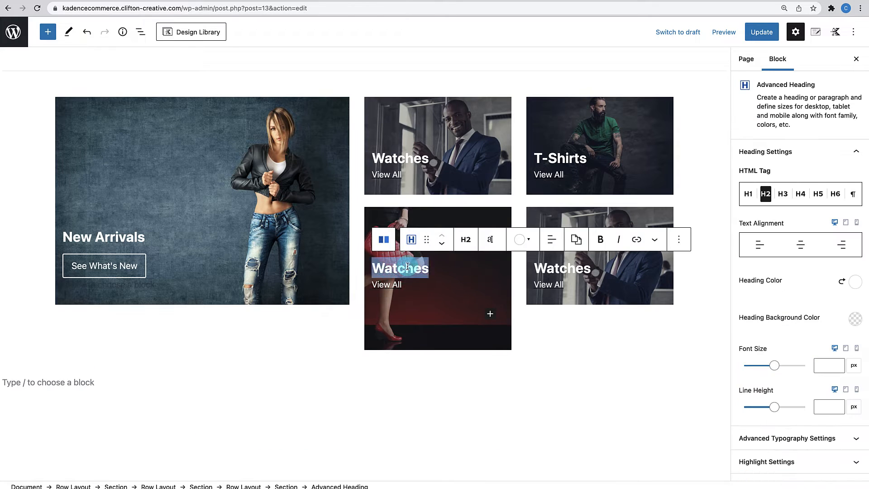
type("Handbags")
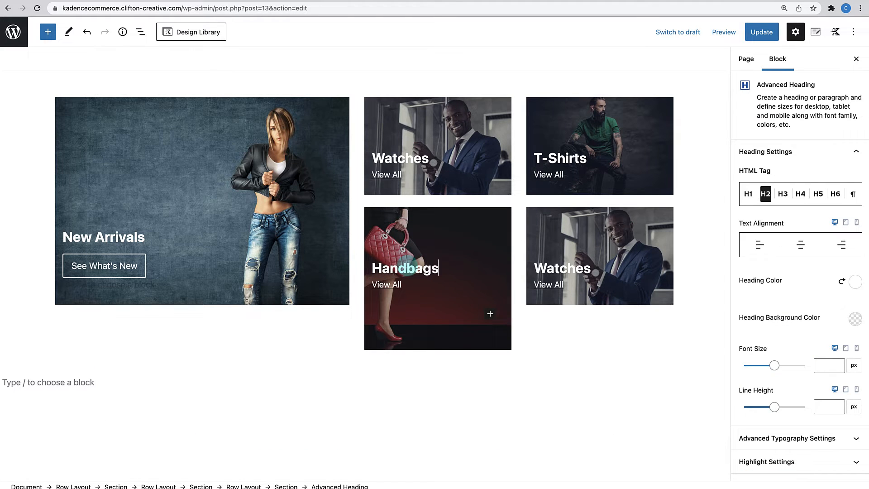
- Check and confirm the Handbags tile's View All link address
left_click(384, 285)
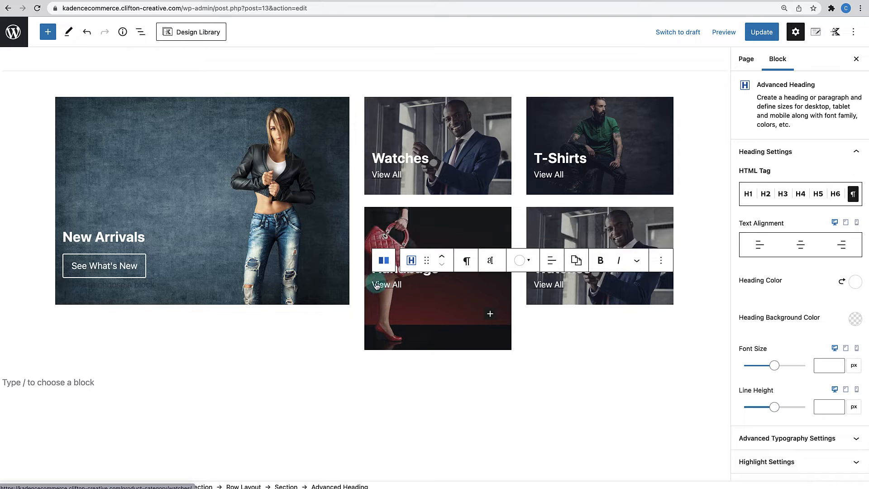
left_click_drag(374, 284, 403, 284)
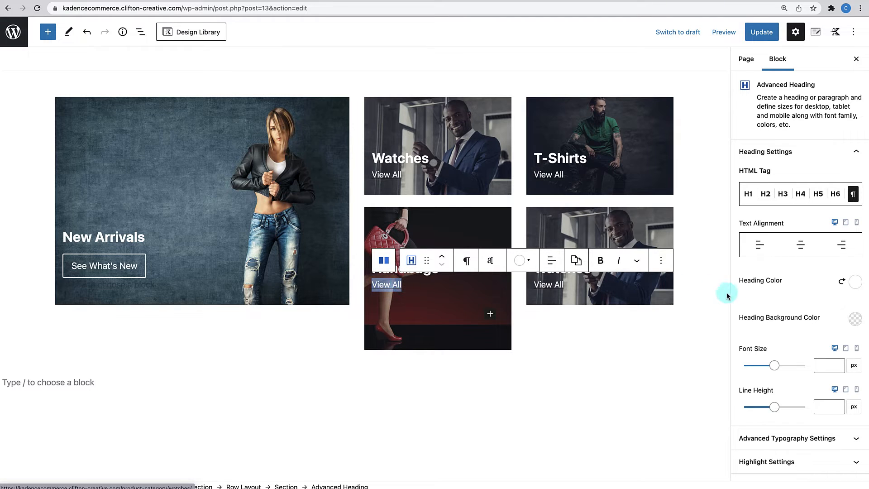
scroll(742, 293, "down", 3)
left_click(774, 398)
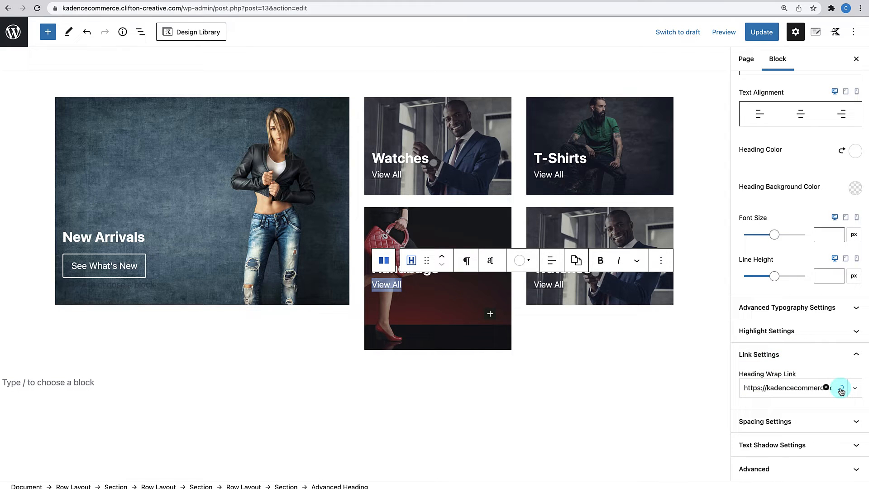
scroll(800, 384, "right", 3)
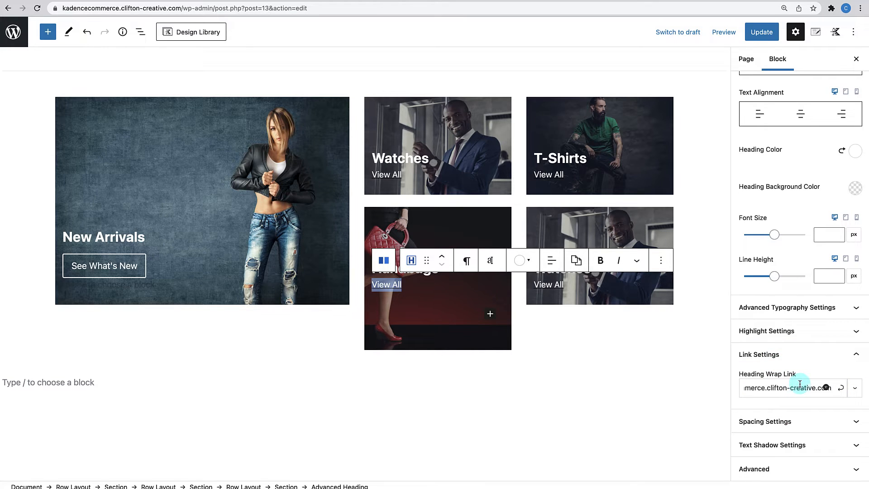
scroll(800, 384, "right", 4)
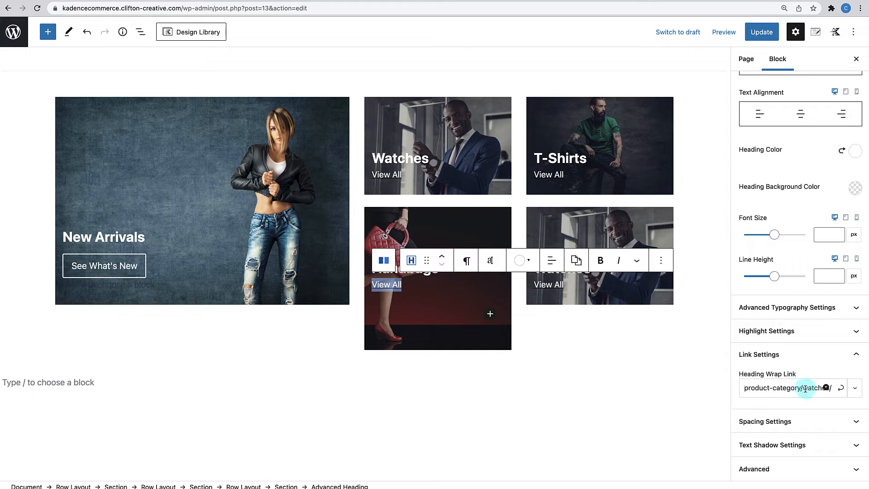
left_click(841, 388)
scroll(489, 326, "up", 2)
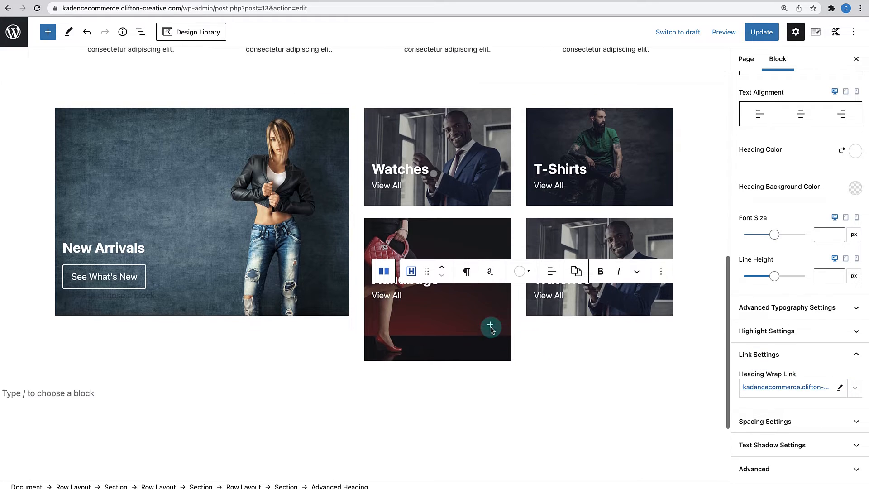
left_click(634, 248)
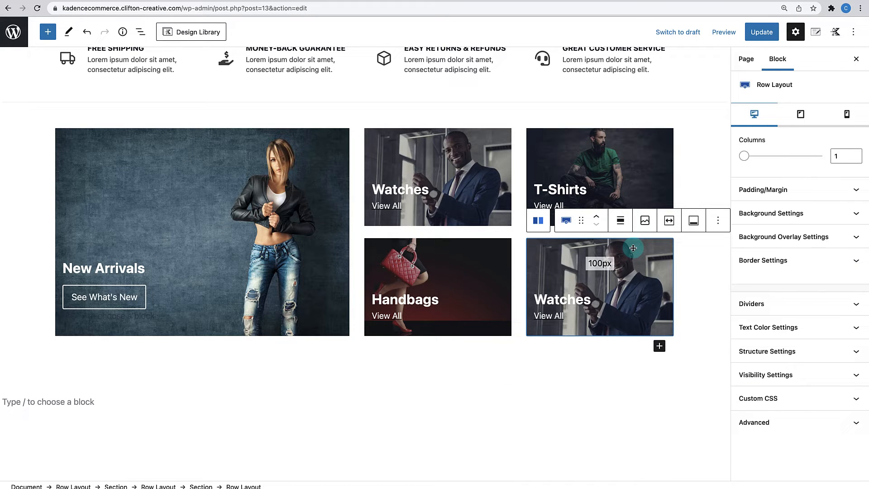
- Give the bottom-right tile the skateboard shoes background and rename its heading Shoes
left_click(771, 213)
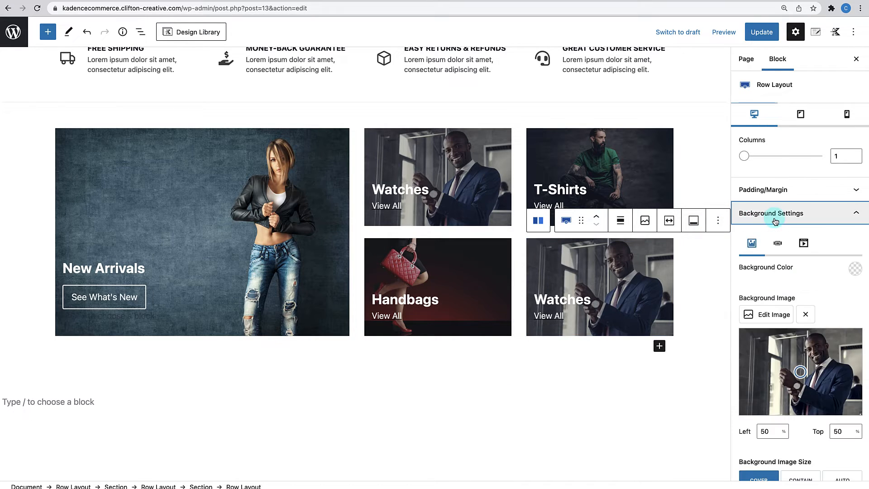
left_click(771, 313)
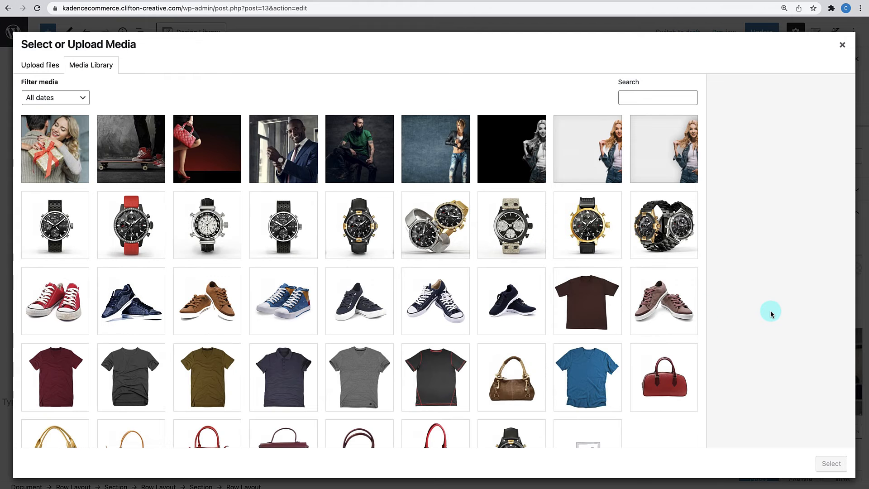
left_click(142, 158)
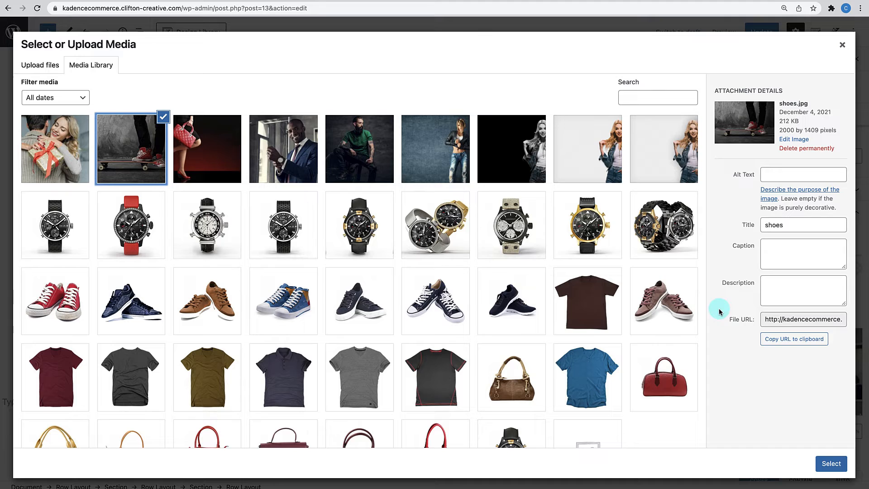
left_click(831, 463)
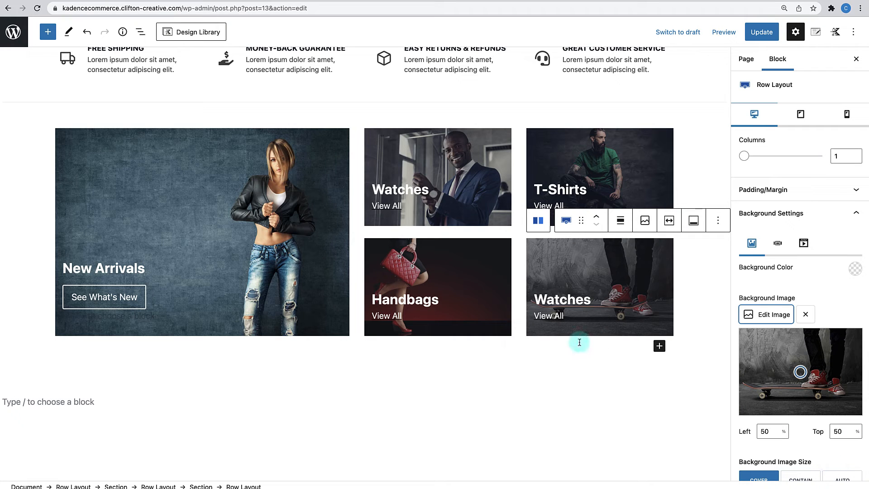
double_click(566, 299)
type("Shoes")
- Point the Shoes View All link to product-category/shoes/ and update the page
left_click(547, 318)
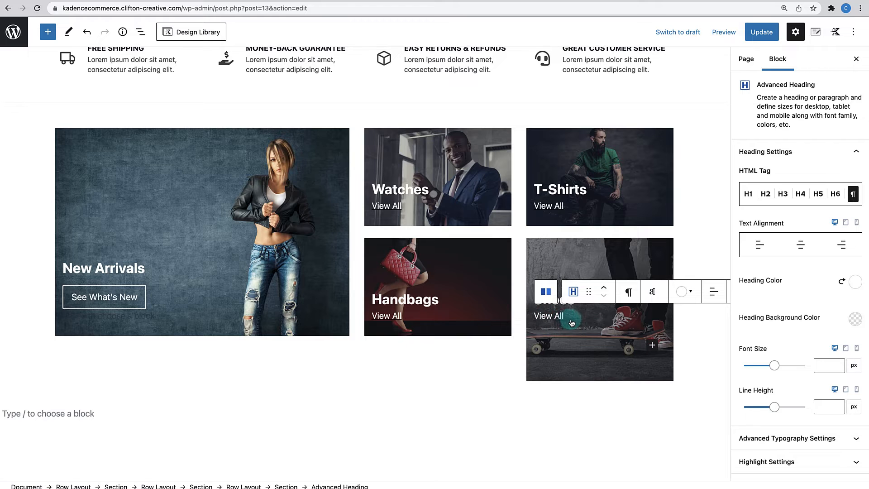
scroll(787, 376, "down", 2)
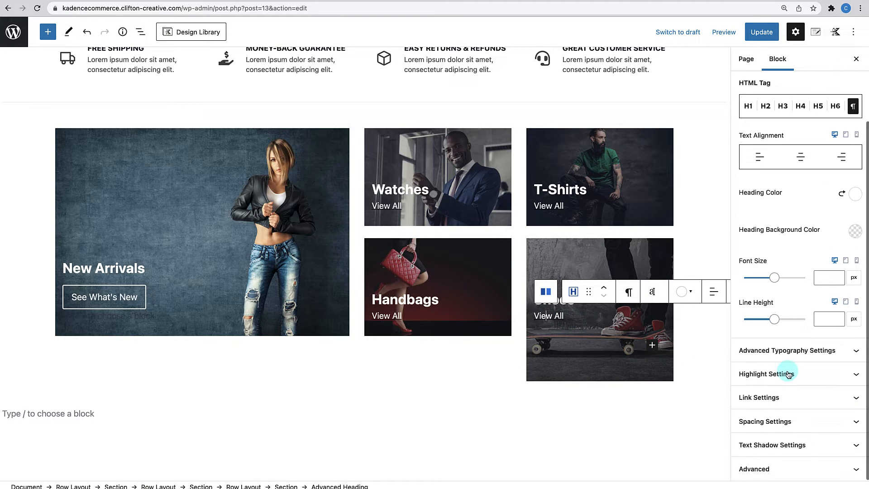
left_click(786, 398)
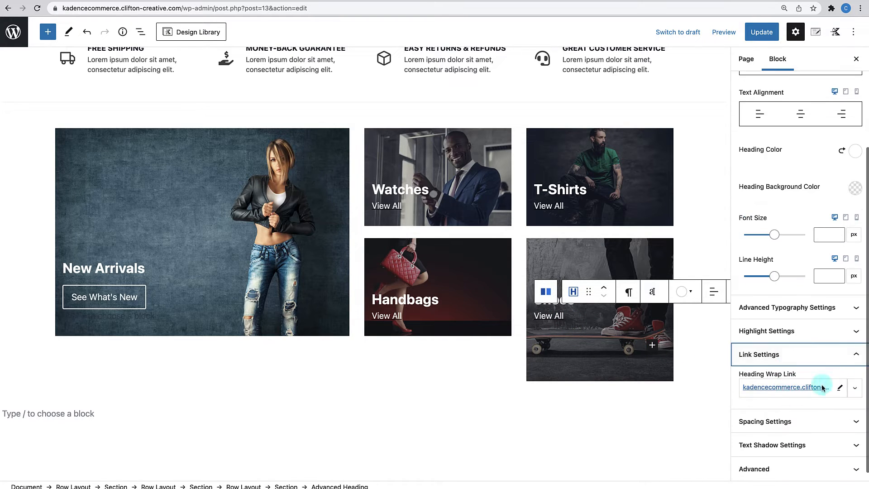
left_click(840, 388)
scroll(807, 390, "right", 3)
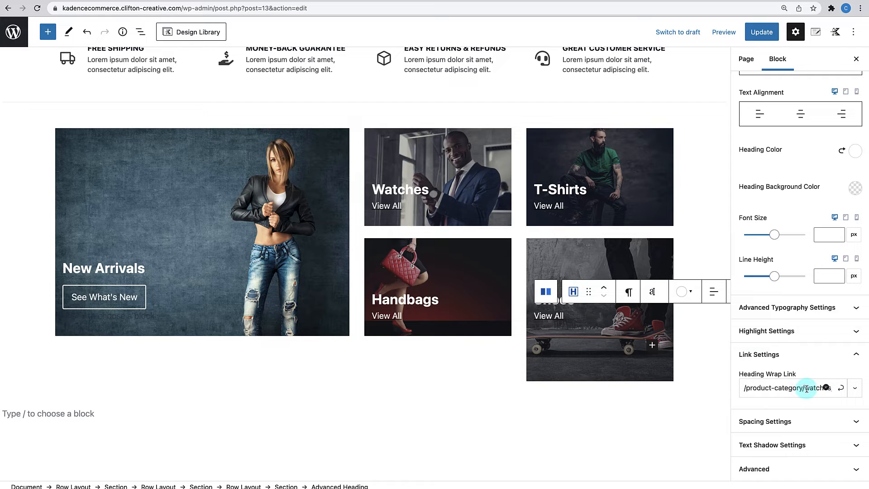
left_click_drag(804, 389, 829, 391)
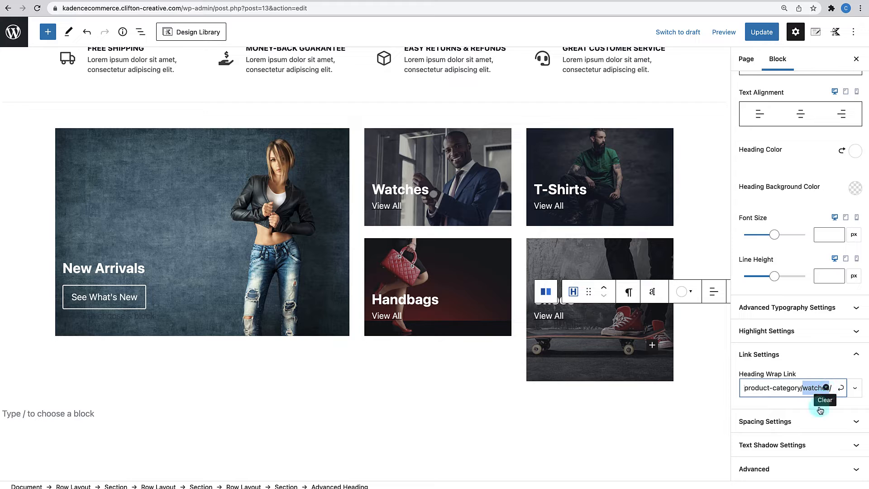
type("shoes")
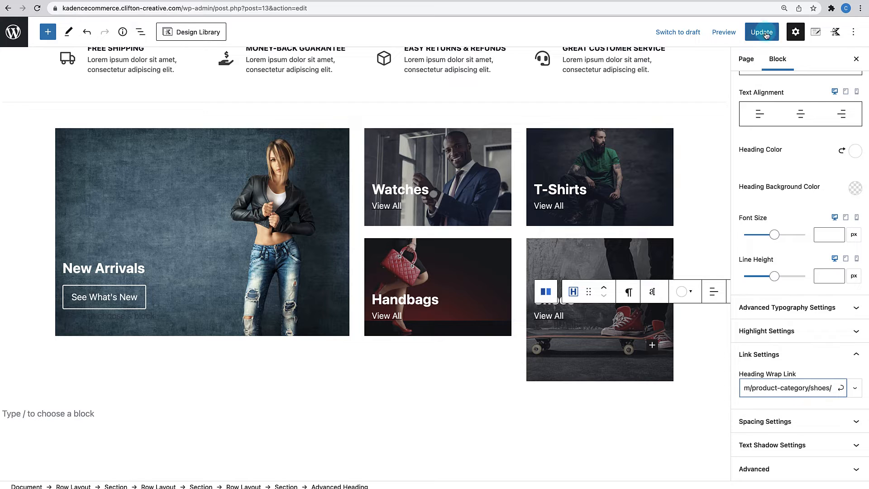
key("ctrl+s")
left_click(535, 419)
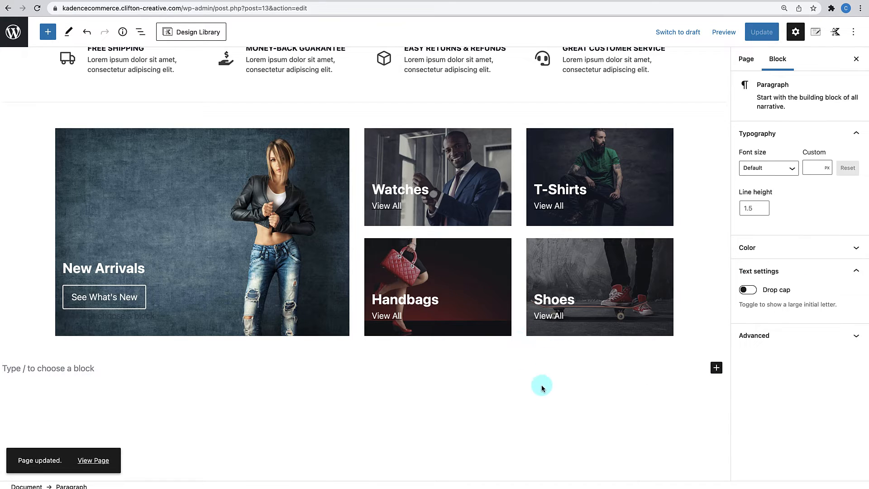
left_click(105, 461)
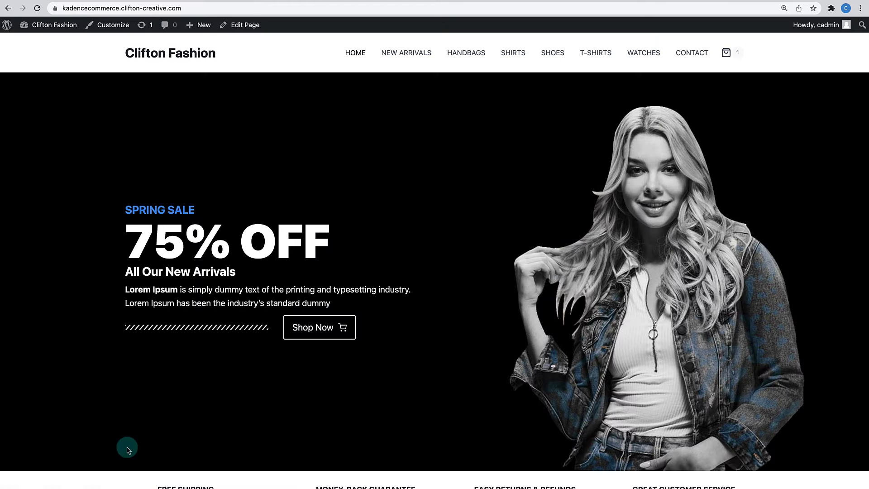
scroll(273, 377, "down", 8)
scroll(272, 379, "up", 5)
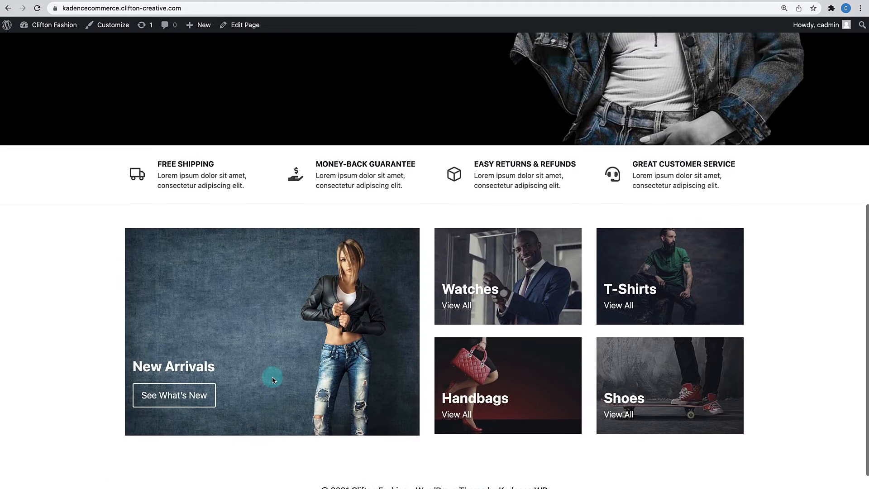
scroll(272, 379, "down", 2)
scroll(272, 379, "down", 2)
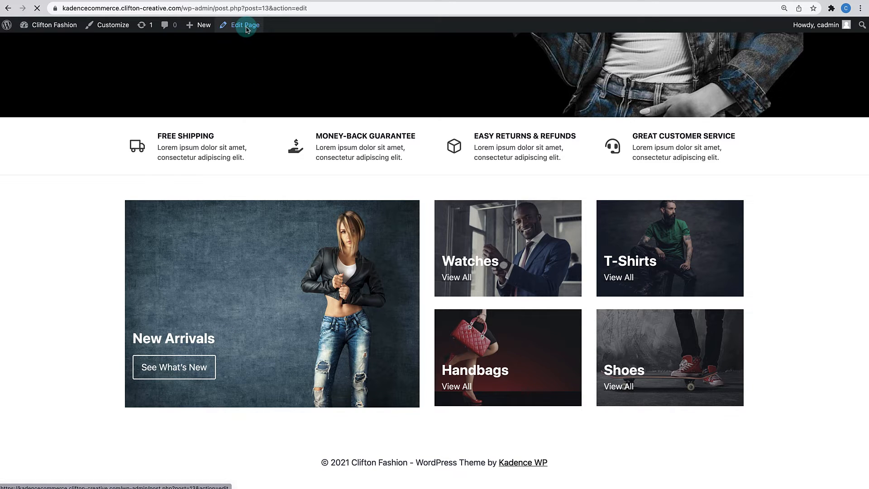
scroll(208, 230, "down", 10)
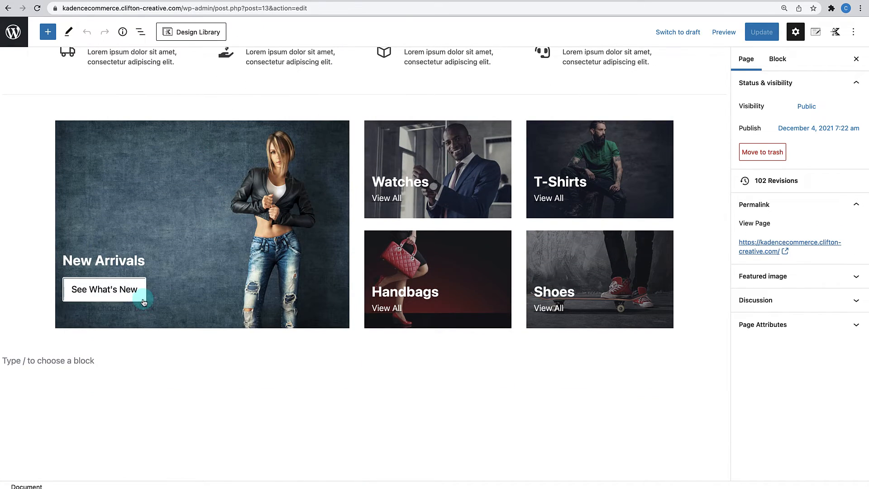
- Type 'new' into the See What's New button's link field, then clear it back to empty
left_click(139, 292)
left_click(138, 267)
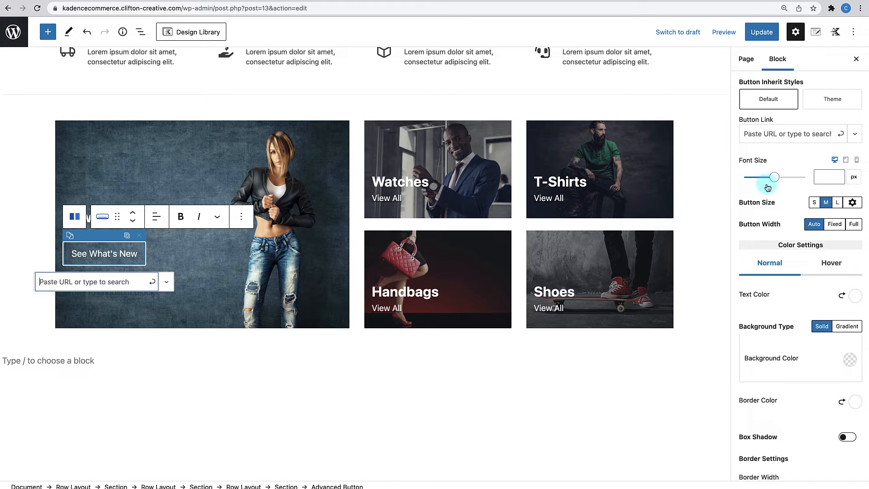
left_click(55, 280)
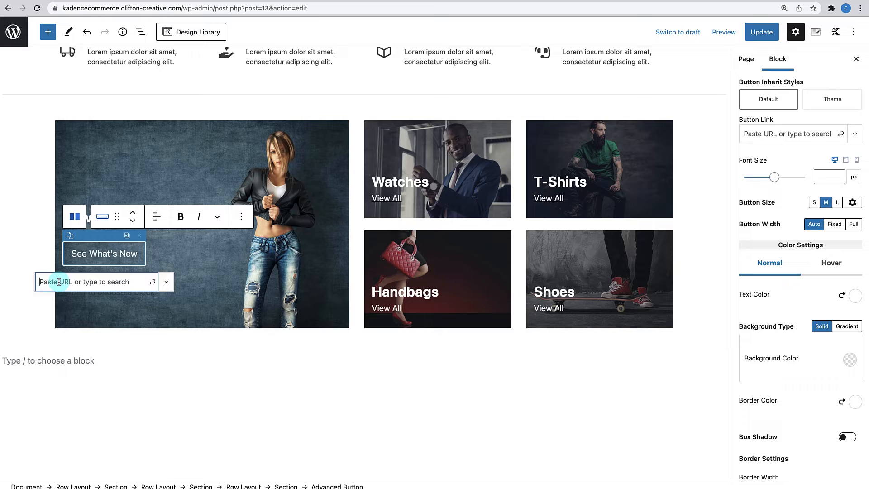
type("new arrivals")
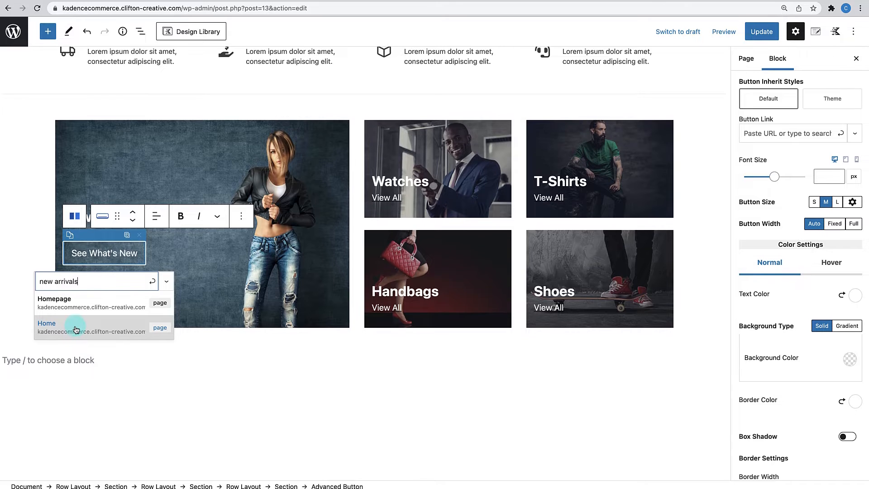
left_click_drag(53, 281, 101, 283)
key("BackSpace")
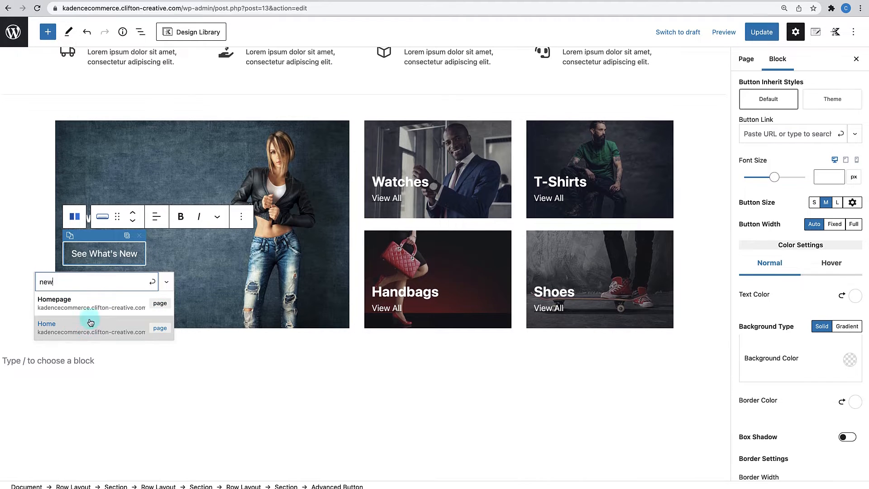
left_click_drag(58, 279, 37, 279)
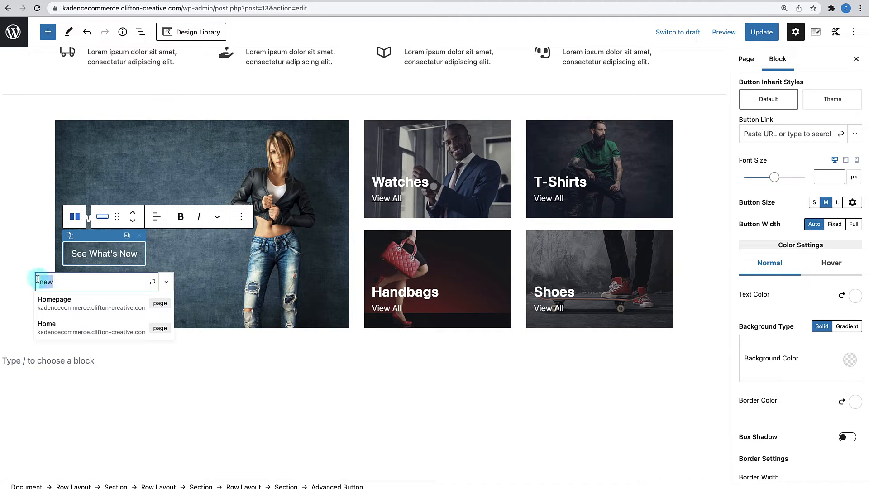
key("BackSpace")
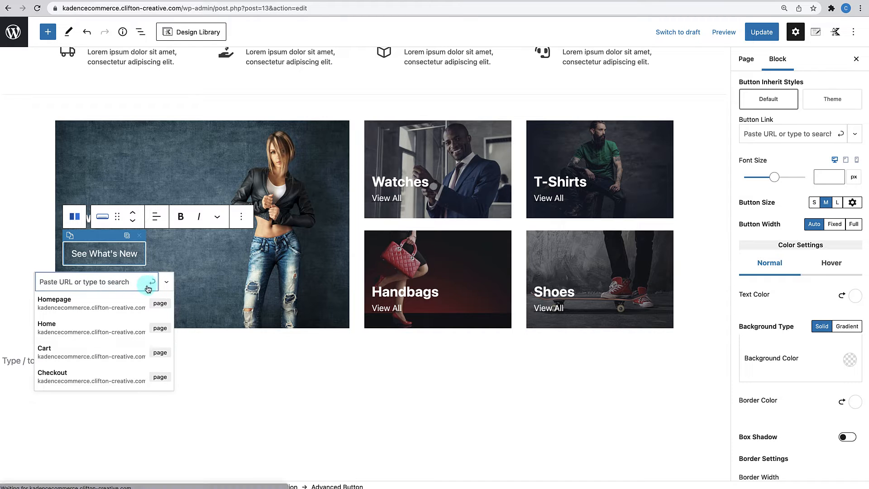
- Copy the Handbags tile's View All Heading Wrap Link URL
left_click(389, 309)
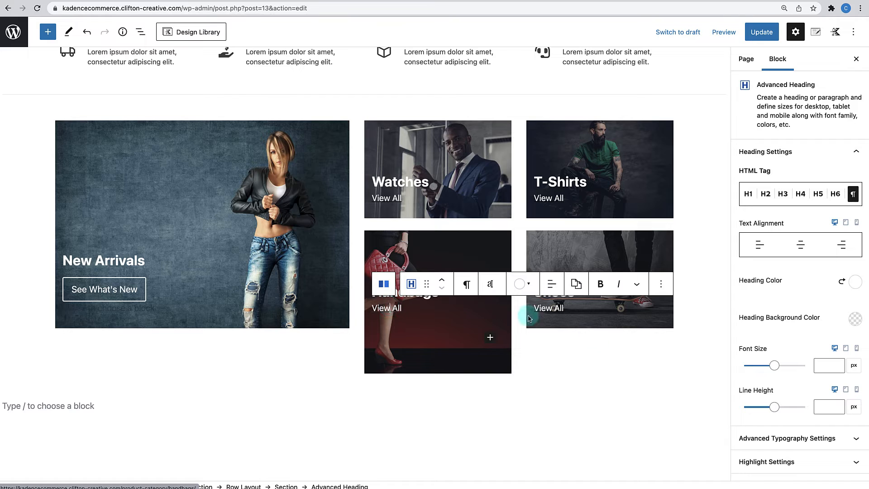
scroll(797, 351, "down", 3)
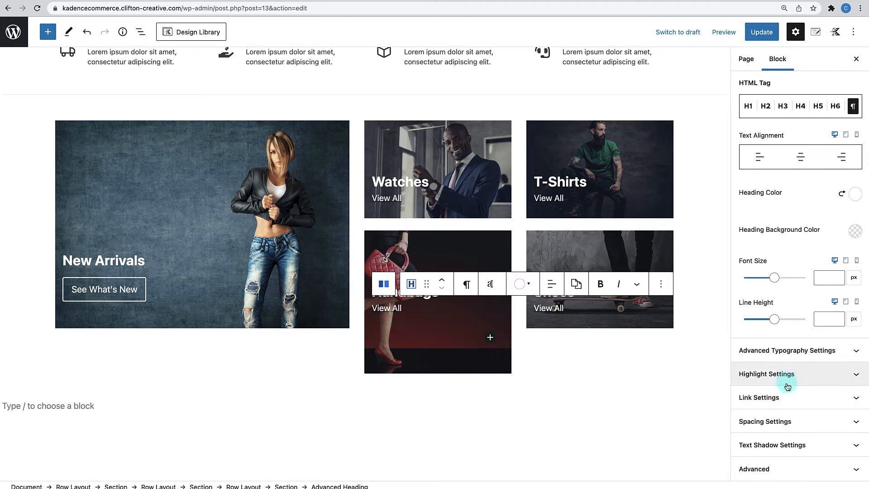
left_click(787, 404)
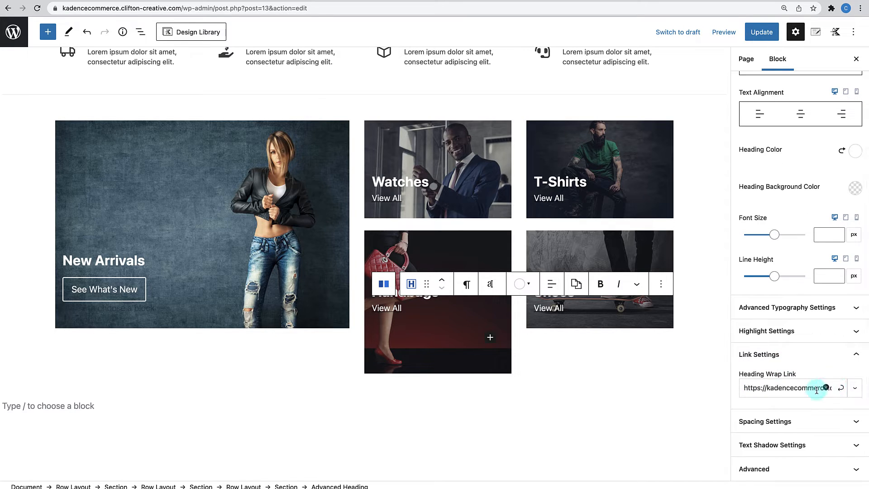
triple_click(797, 389)
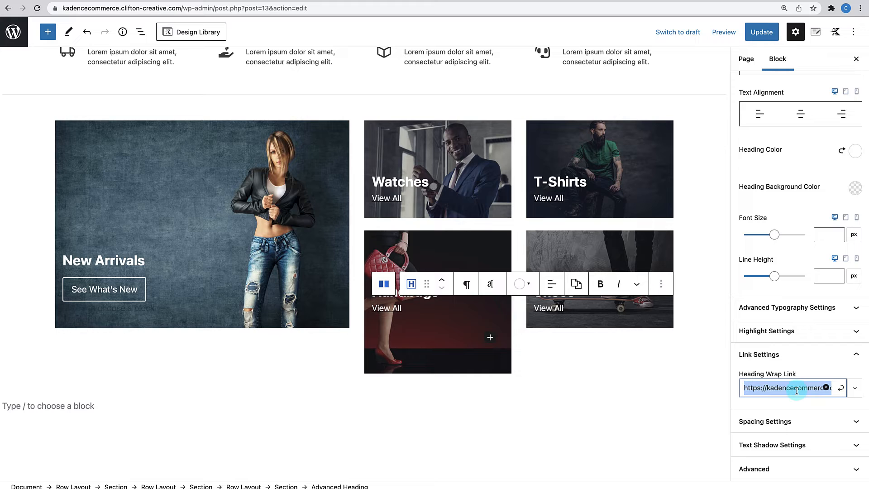
left_click(841, 388)
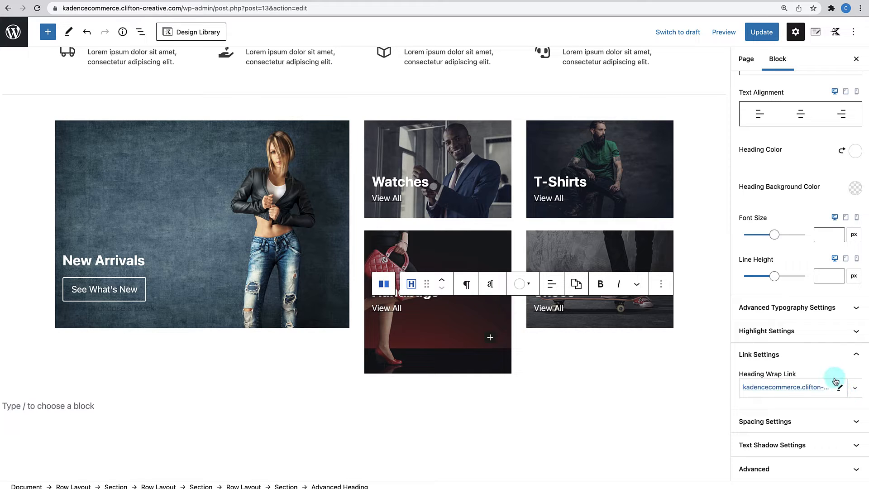
- Link See What's New to product-category/new-arrivals/, update the page and view it live
left_click(135, 297)
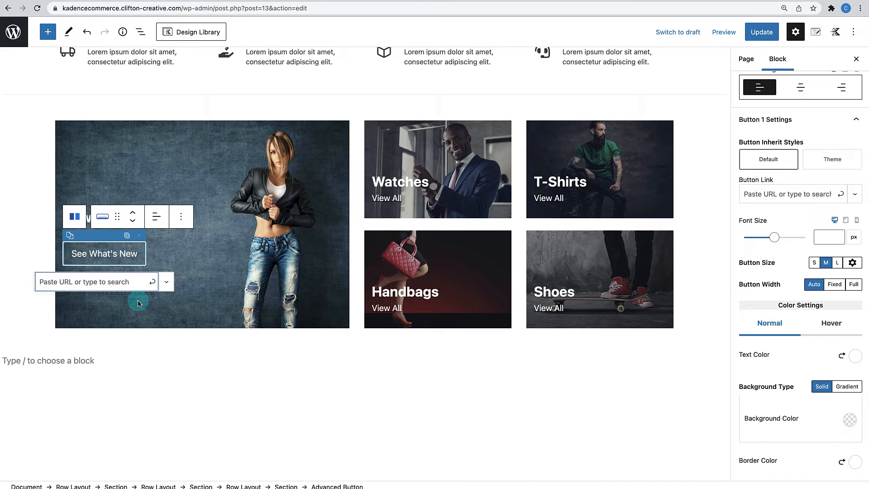
key("super+v")
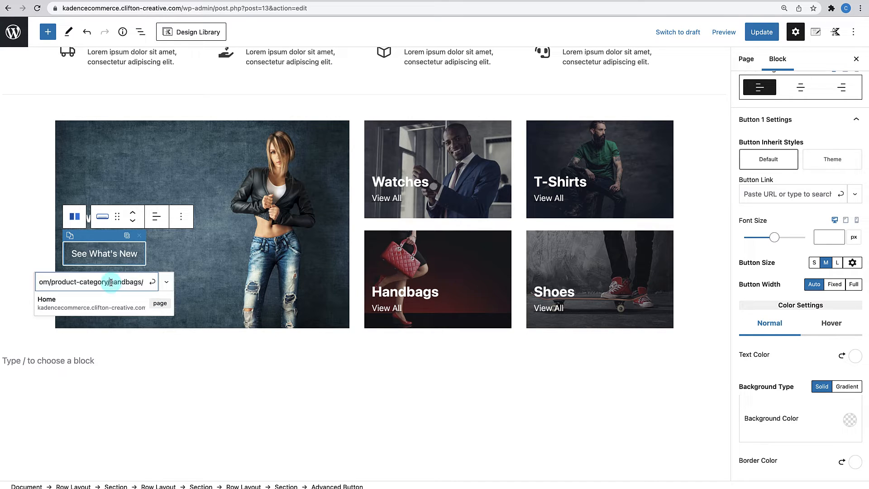
left_click_drag(111, 283, 132, 282)
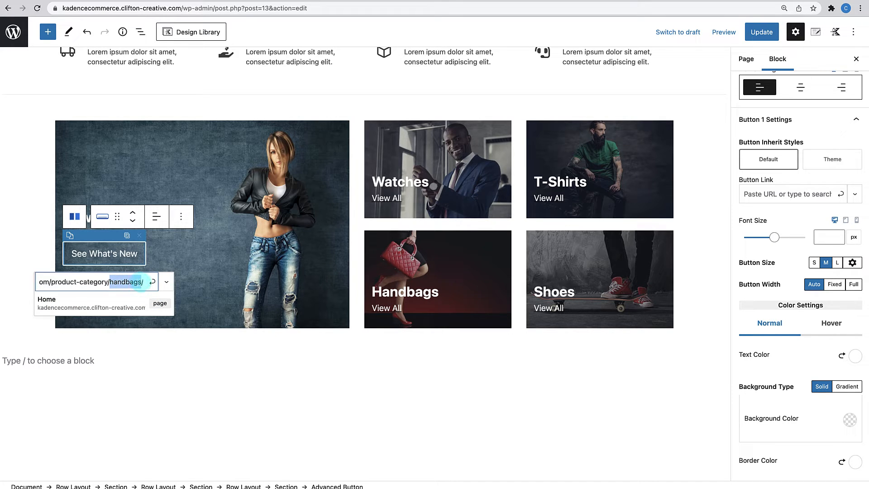
type("new-arrivals")
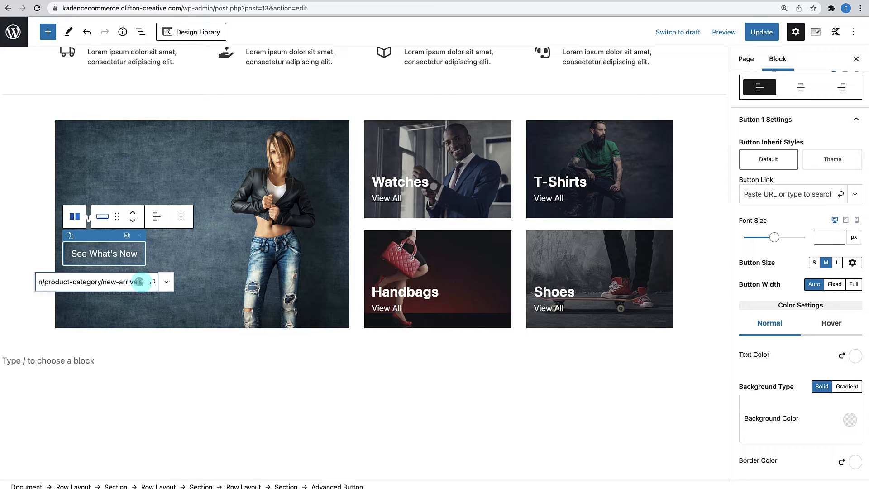
left_click(152, 282)
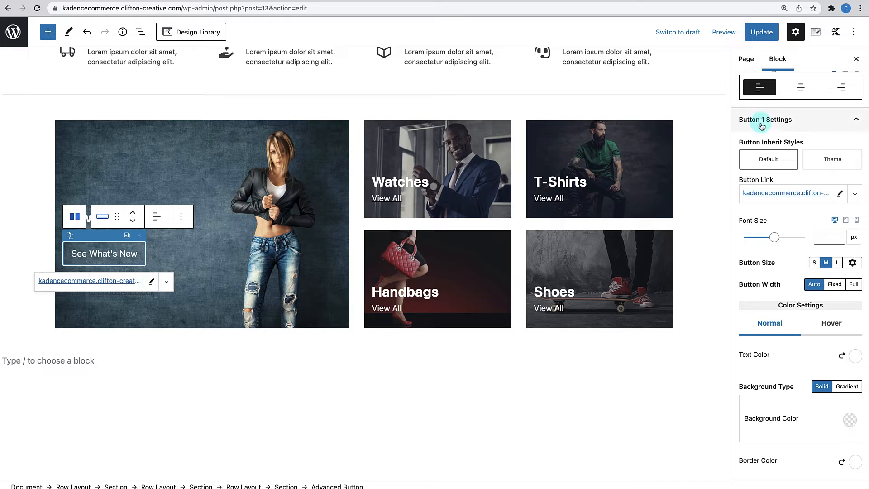
left_click(762, 32)
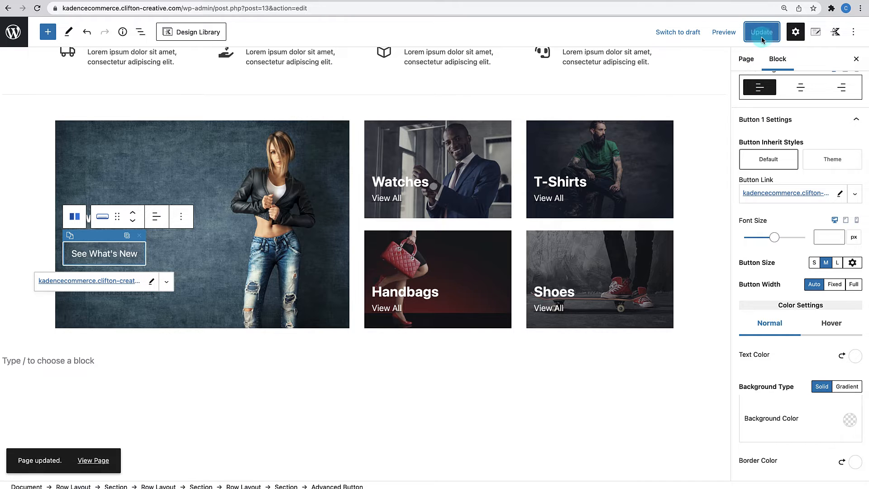
left_click(106, 463)
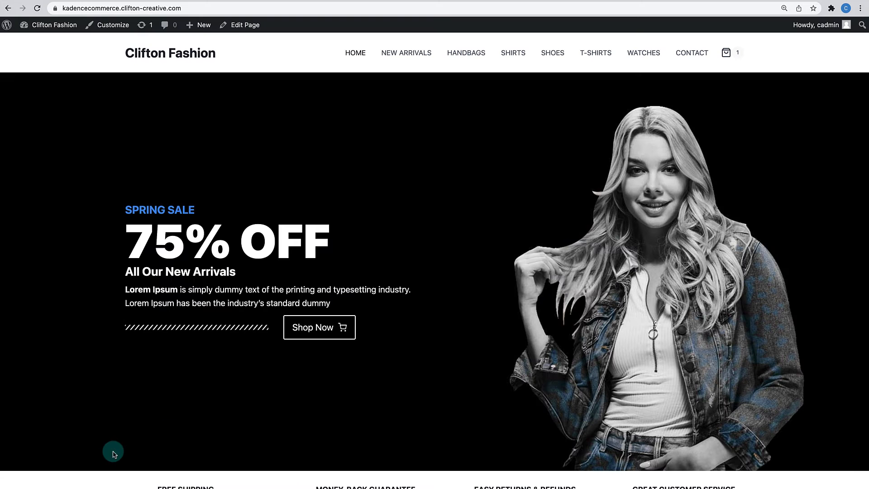
scroll(301, 343, "down", 8)
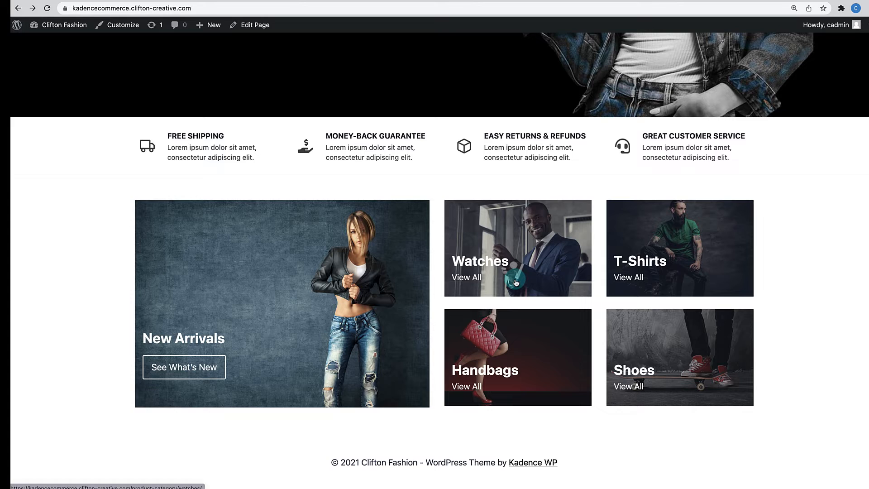
scroll(516, 282, "up", 2)
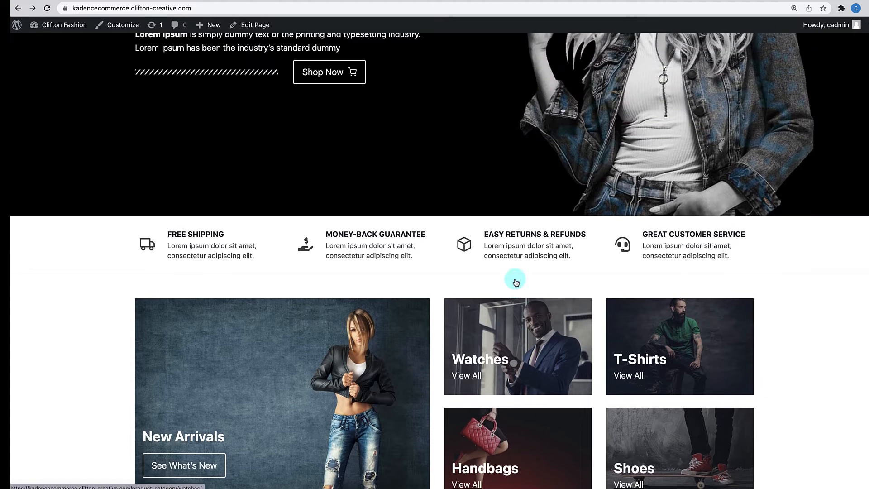
scroll(516, 282, "down", 3)
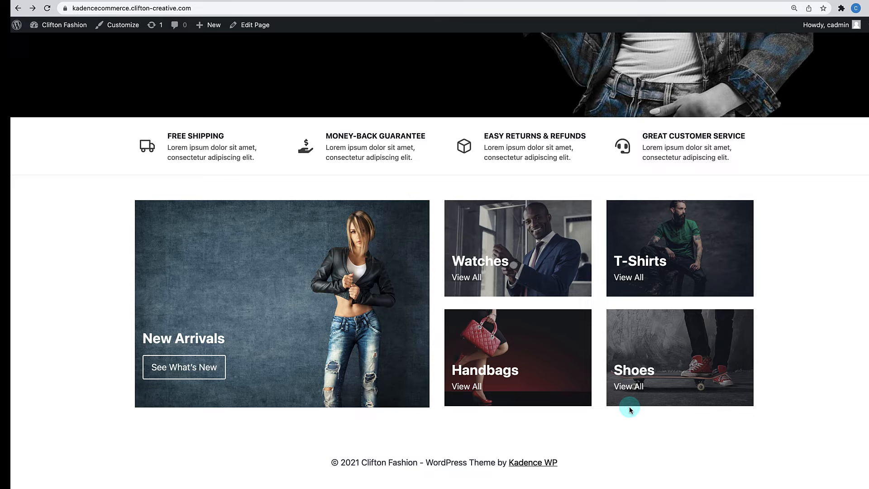
scroll(629, 409, "up", 10)
scroll(631, 406, "down", 5)
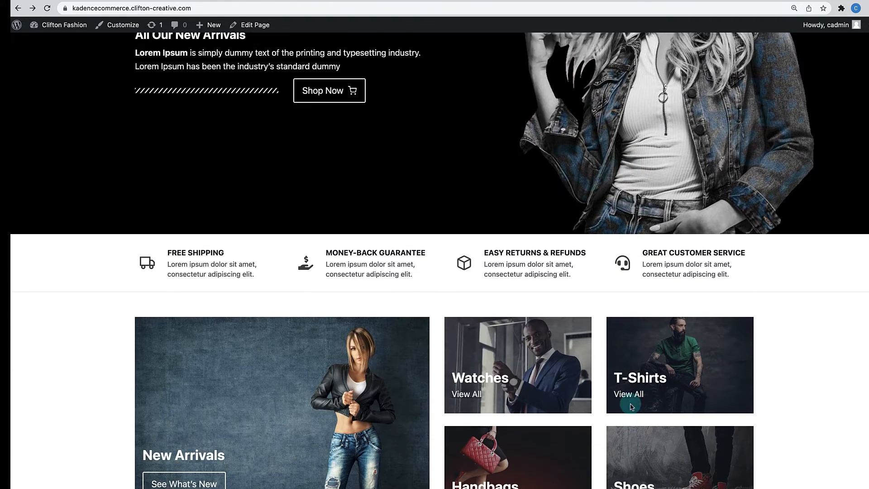
scroll(632, 407, "down", 3)
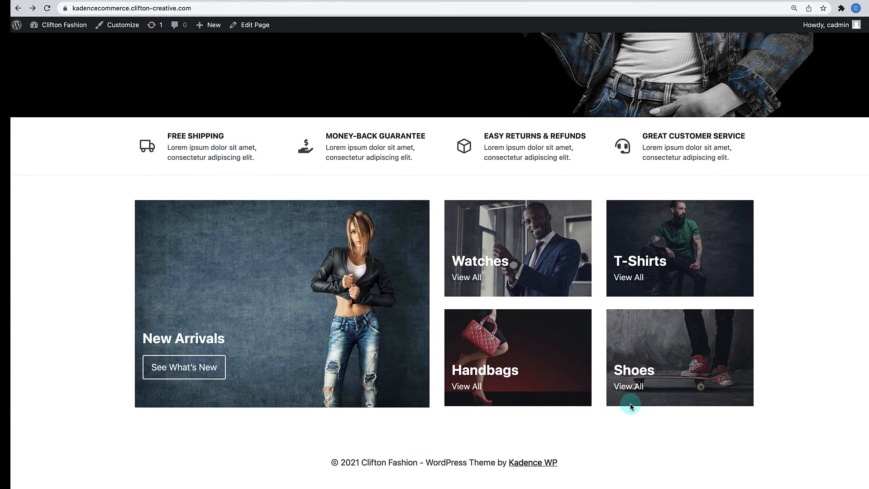
- Insert a single-column Row Layout block below the category gallery on the Home page
left_click(259, 32)
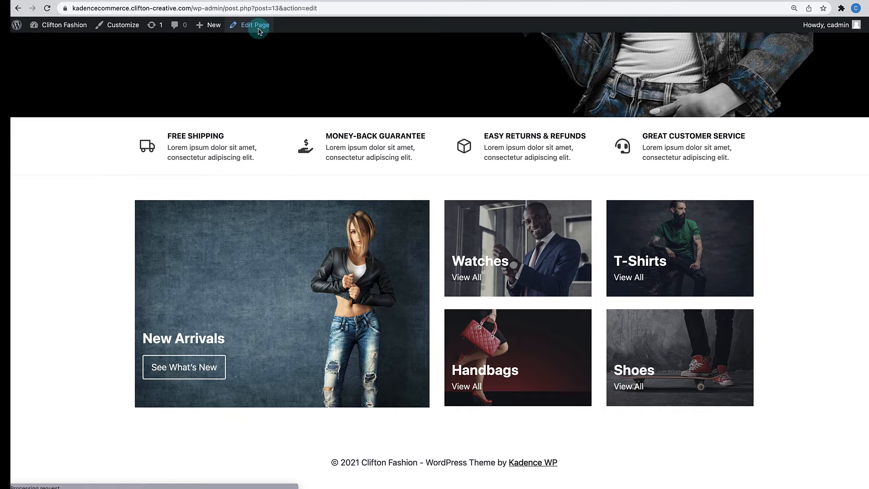
scroll(411, 301, "down", 5)
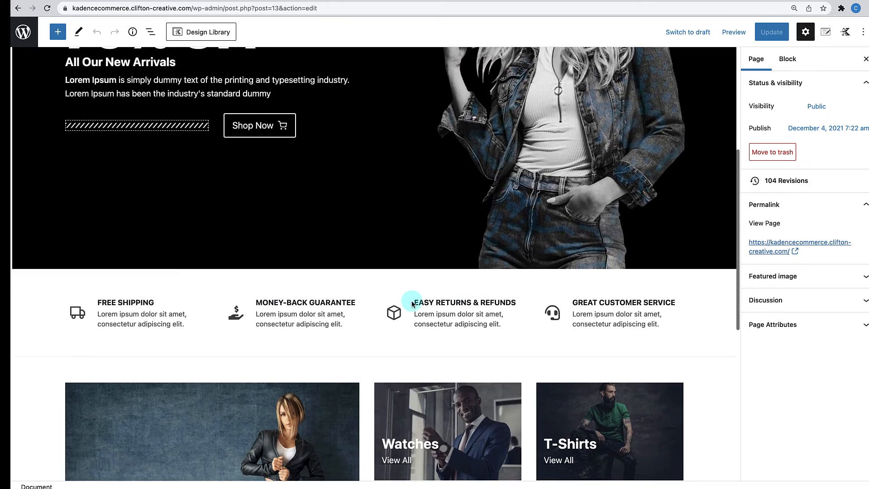
scroll(412, 304, "down", 6)
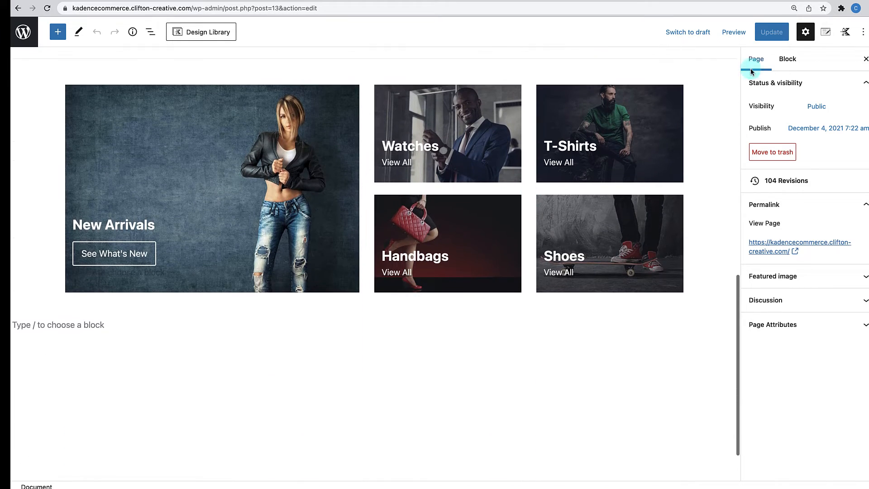
left_click(866, 60)
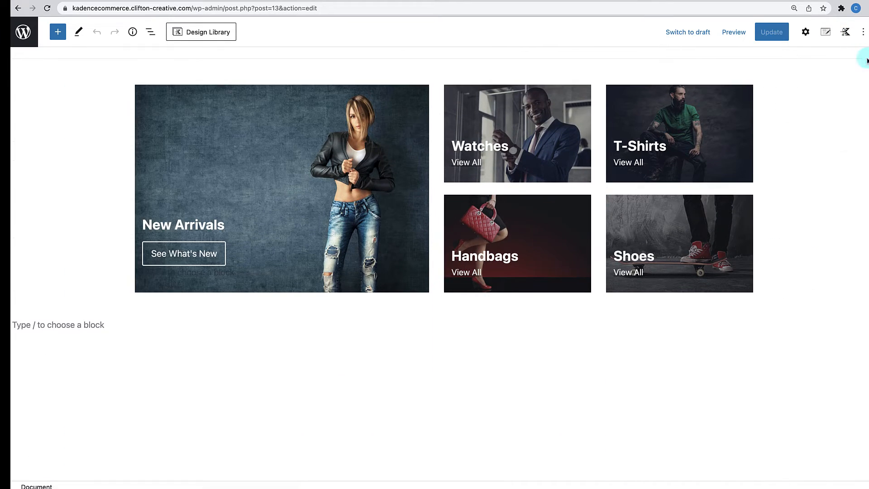
scroll(705, 224, "up", 8)
scroll(704, 224, "down", 10)
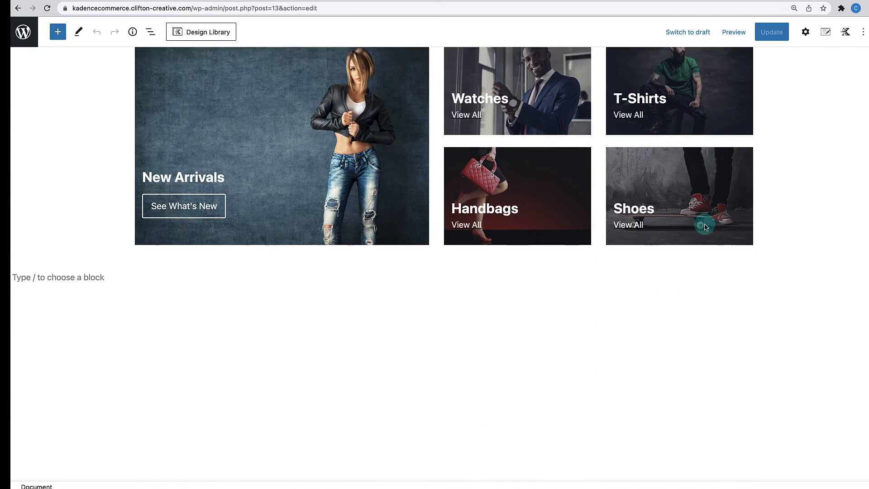
scroll(705, 227, "down", 1)
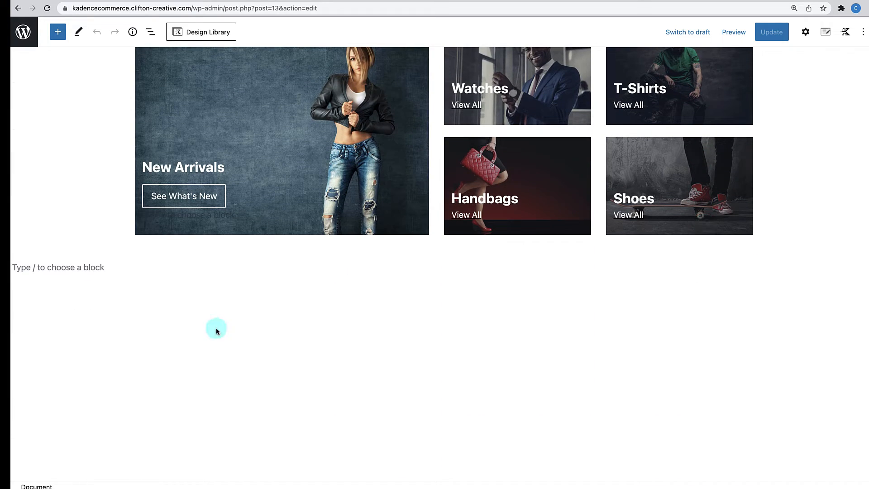
left_click(121, 256)
left_click(94, 268)
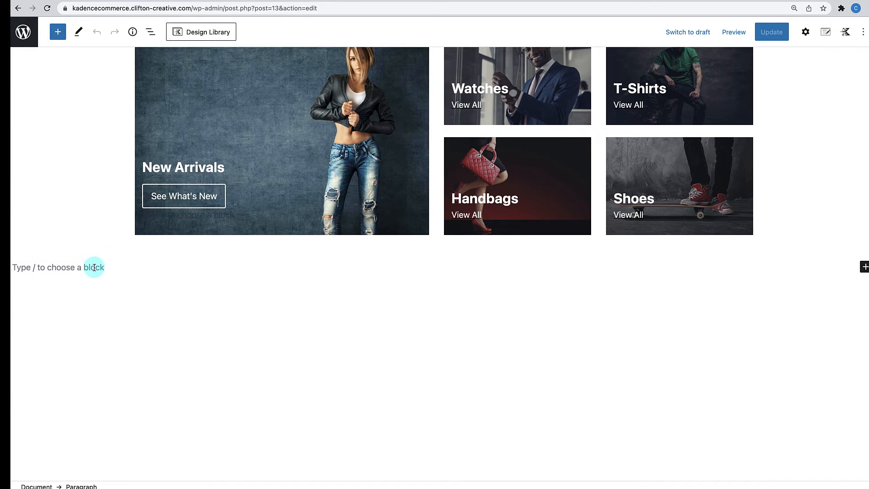
type("/")
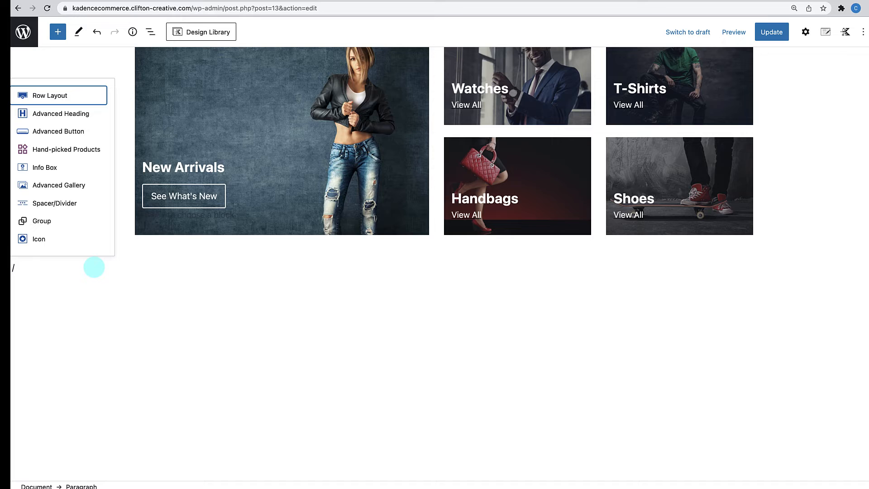
type("ro")
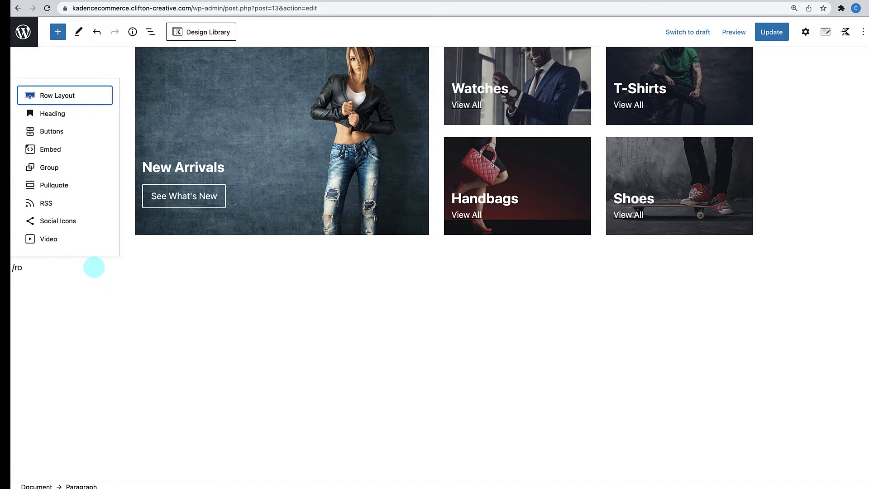
type("w")
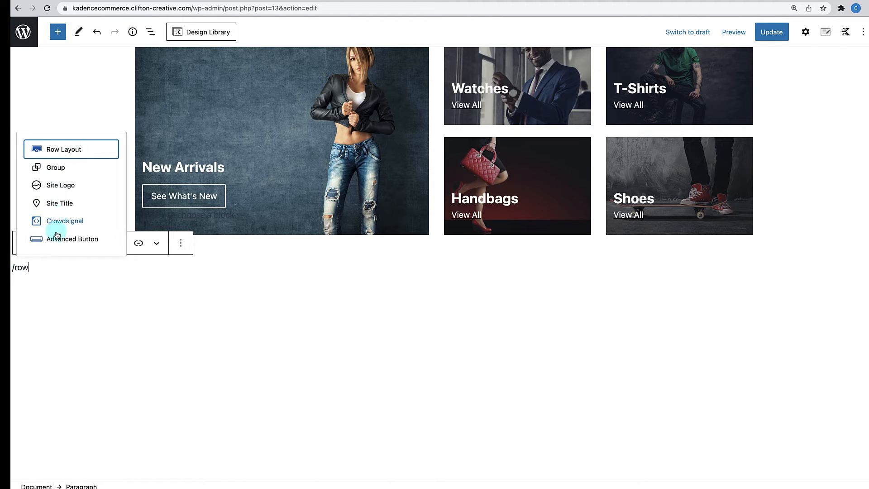
left_click(64, 154)
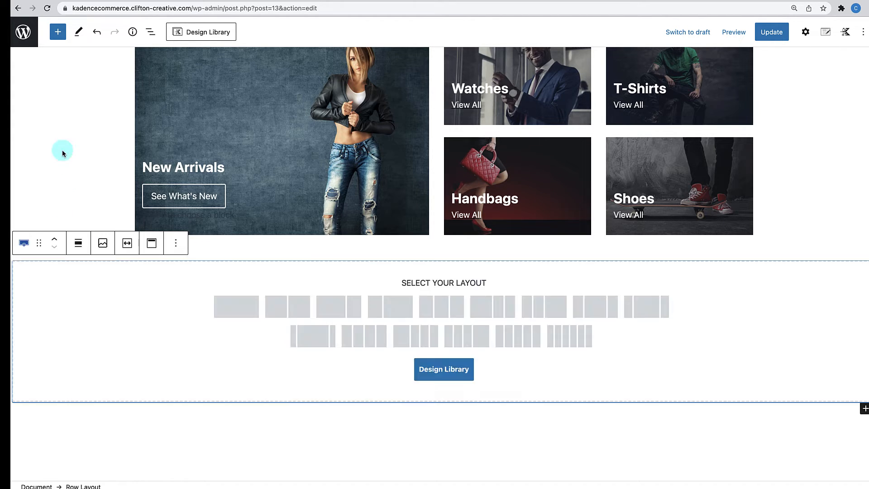
left_click(58, 33)
left_click(59, 36)
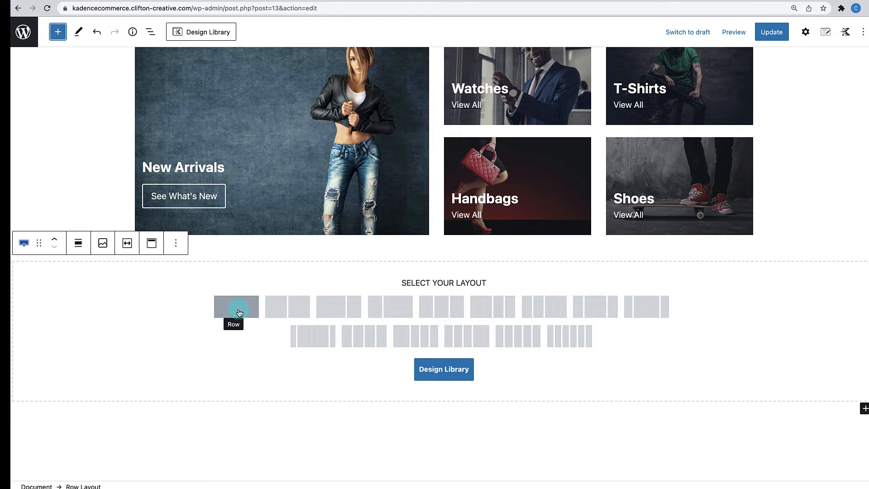
left_click(239, 313)
left_click(435, 291)
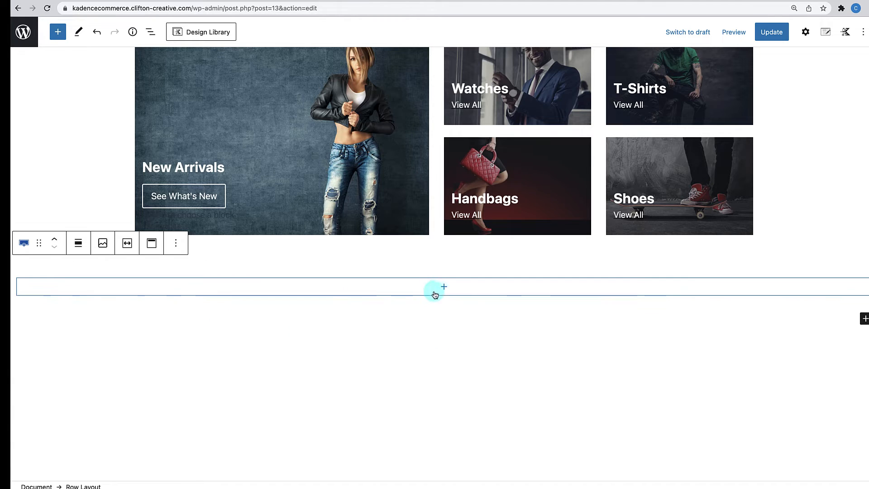
- Add a nested single-column row inside the new row's empty section
left_click(444, 291)
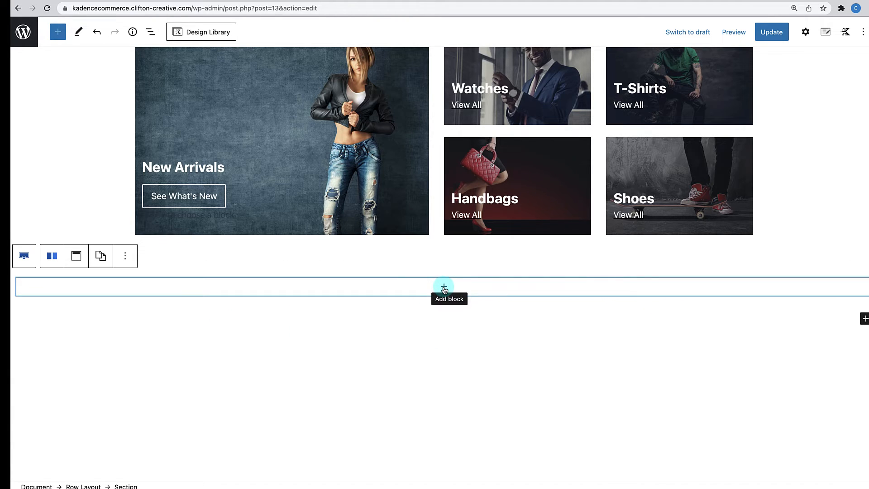
left_click(445, 288)
left_click(392, 368)
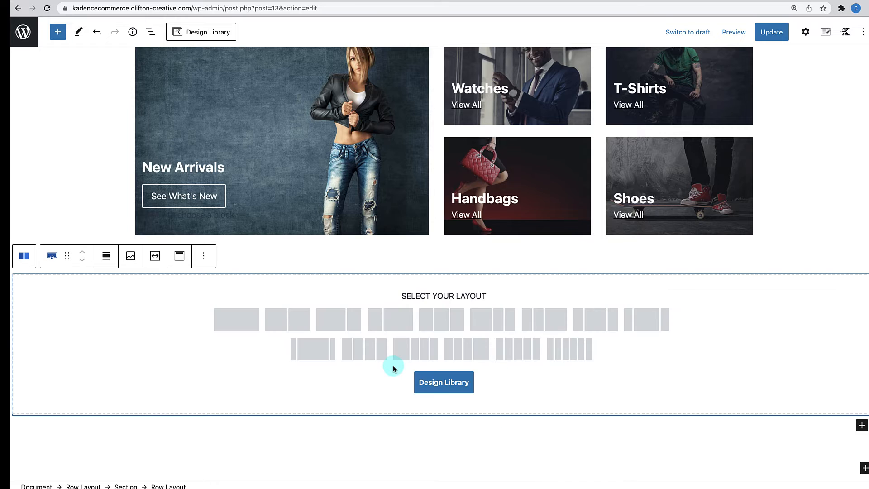
left_click(248, 320)
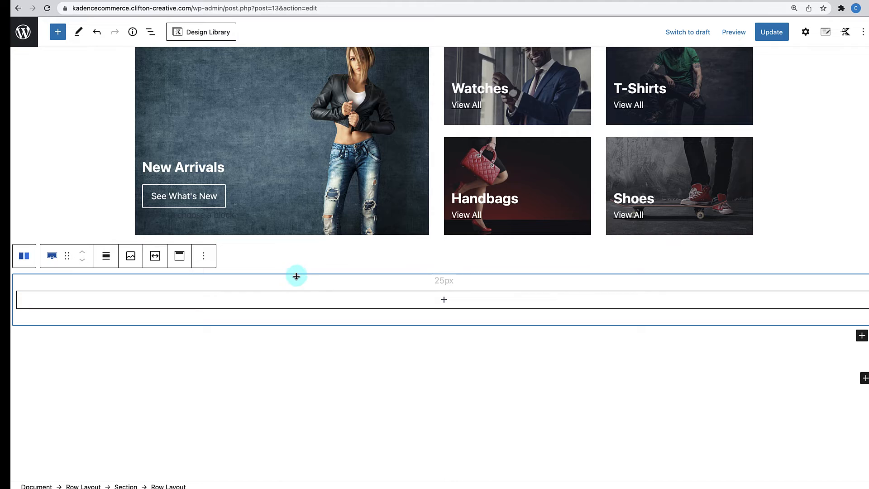
- Turn on Content Max Width Inherit from Theme in the outer row's Structure Settings
left_click(297, 272)
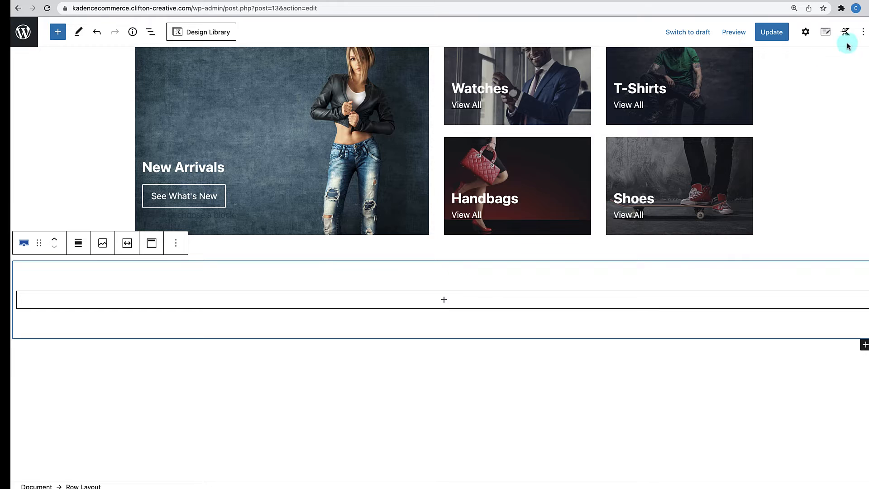
left_click(807, 35)
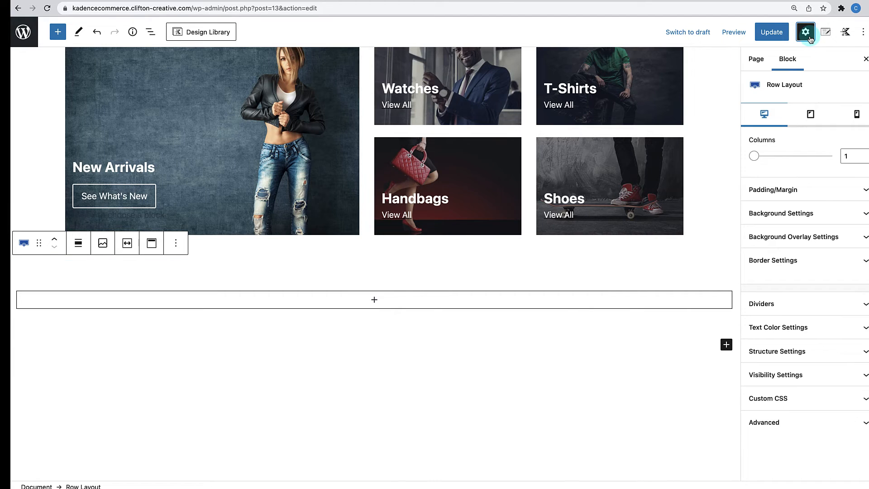
left_click(788, 351)
scroll(791, 351, "down", 5)
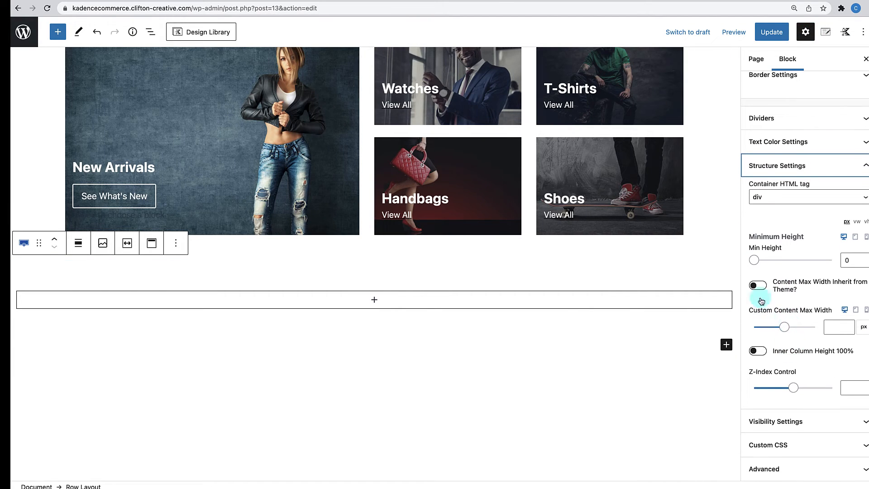
left_click(758, 285)
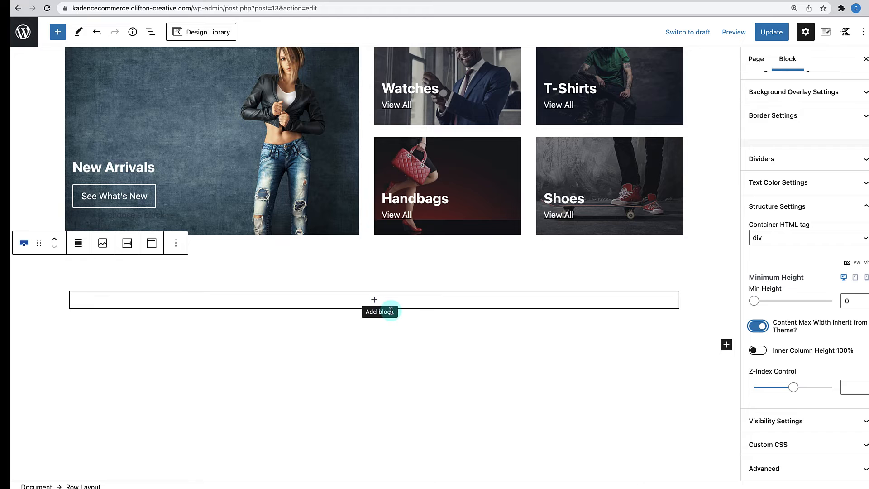
- Insert an Advanced Heading reading 'Popular Watches' and centre-align it
left_click(374, 301)
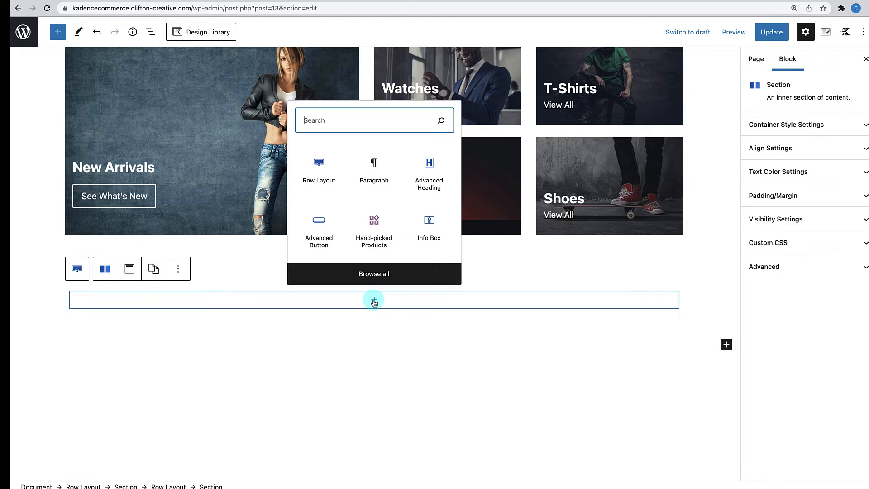
left_click(430, 170)
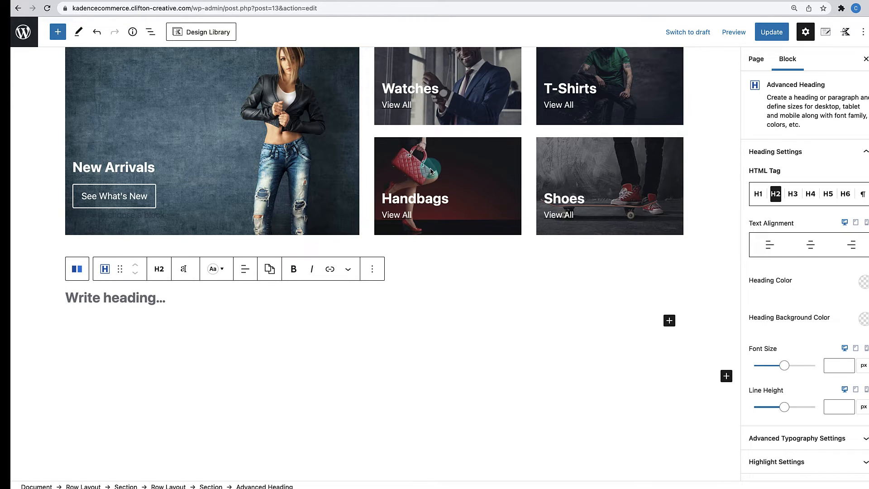
scroll(430, 169, "down", 1)
type("Popular Watches")
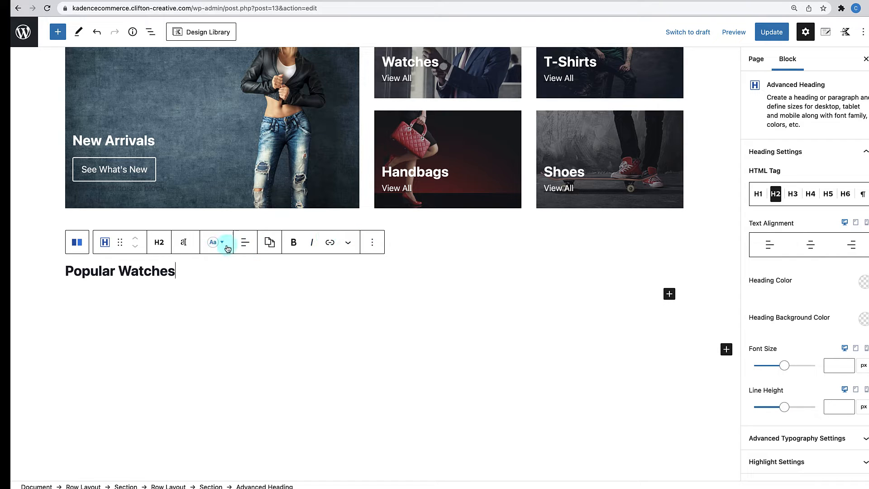
left_click(245, 244)
left_click(270, 293)
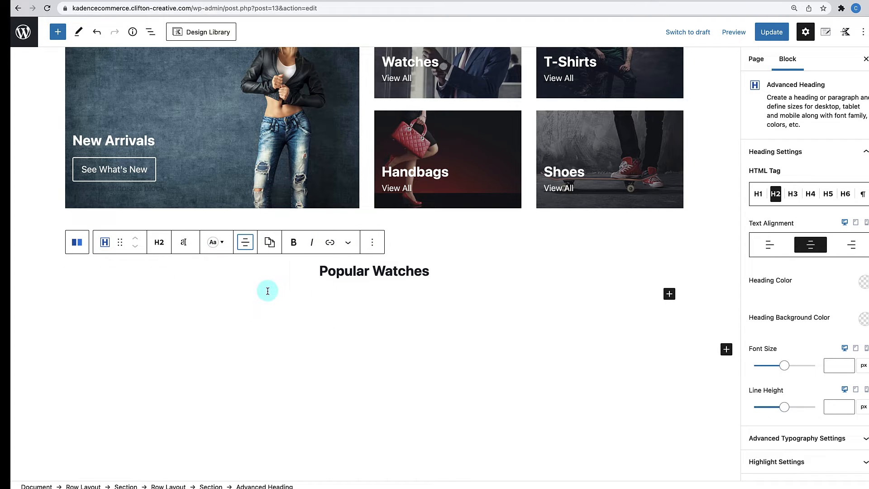
- Set the heading's text transform to Uppercase and font weight to Ultra-Bold 900
left_click(190, 246)
left_click(197, 158)
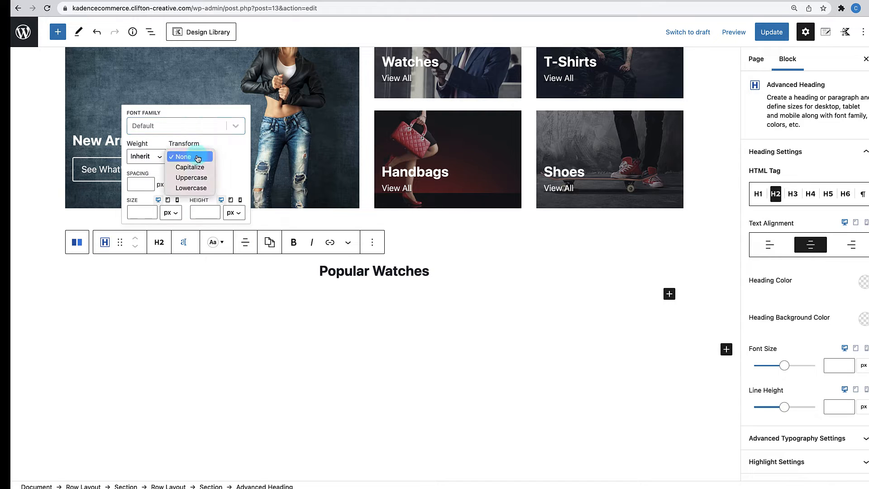
left_click(191, 178)
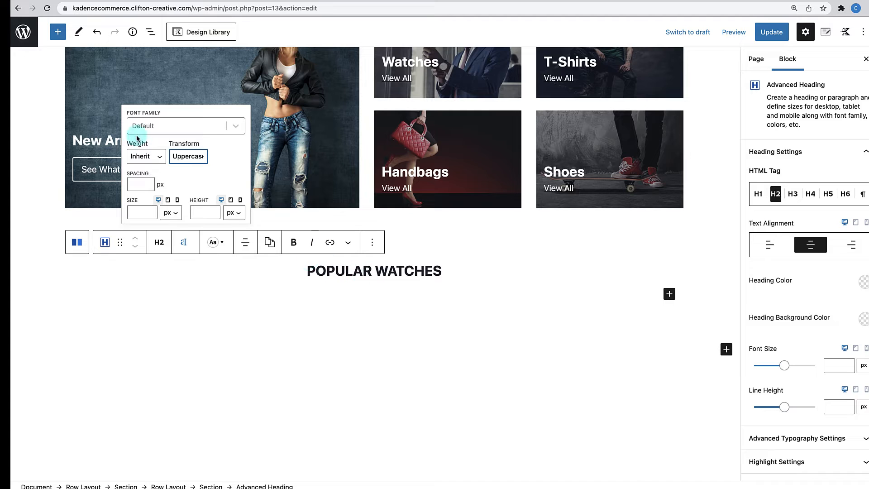
left_click(158, 156)
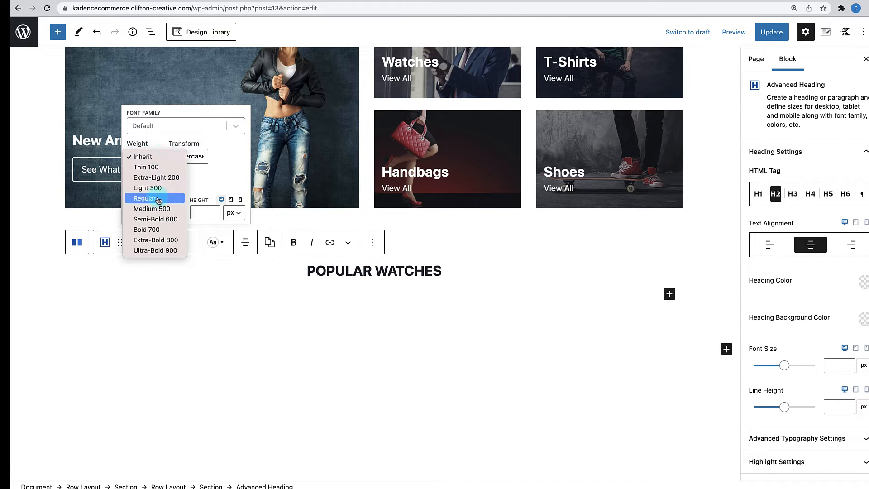
left_click(157, 233)
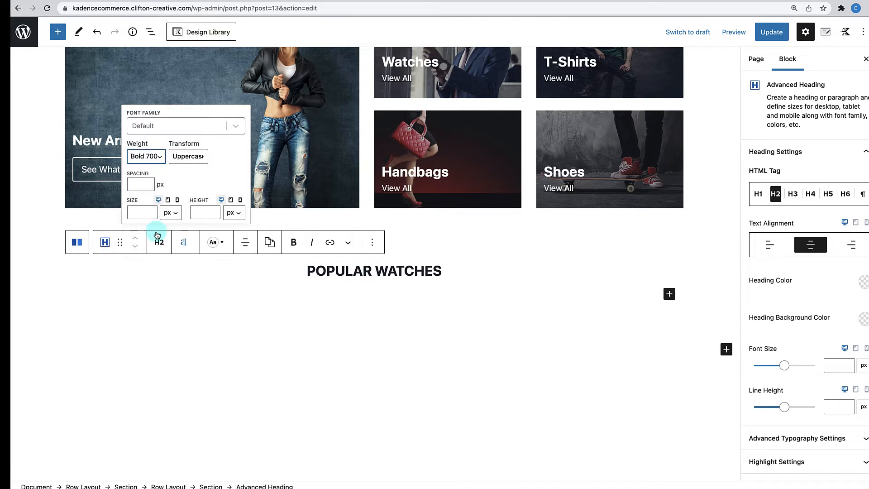
left_click(156, 158)
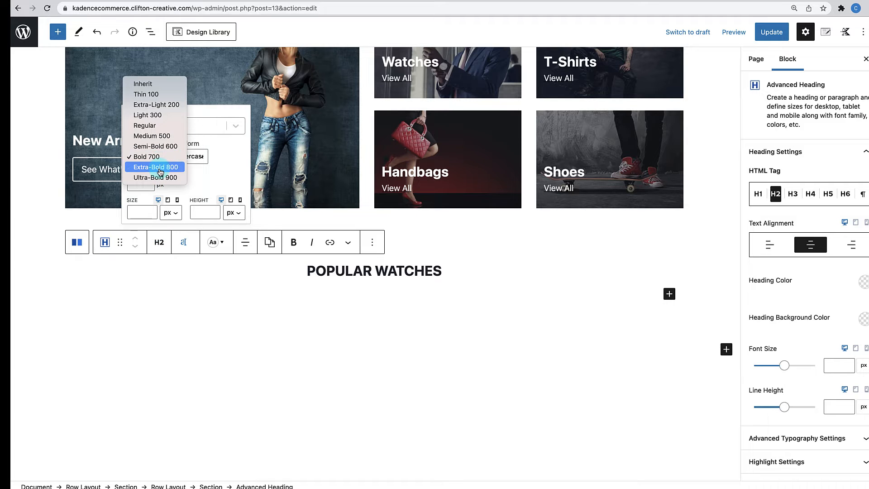
left_click(160, 178)
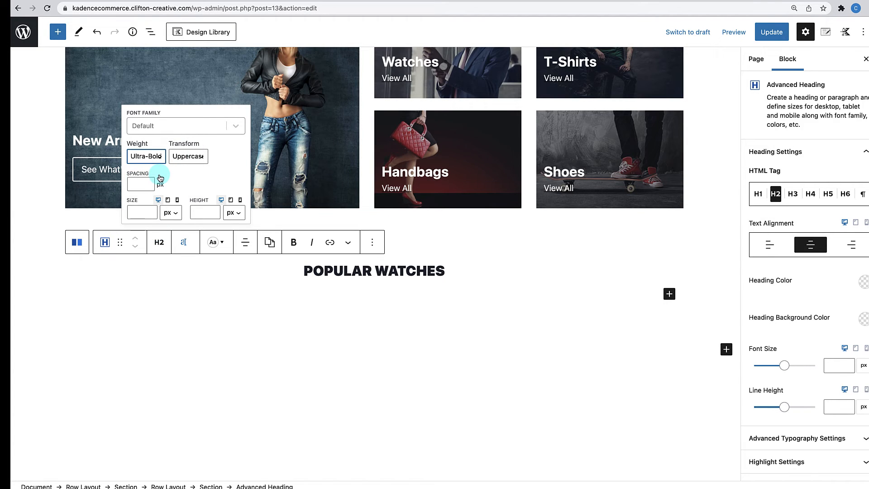
scroll(508, 208, "up", 3)
scroll(499, 208, "down", 5)
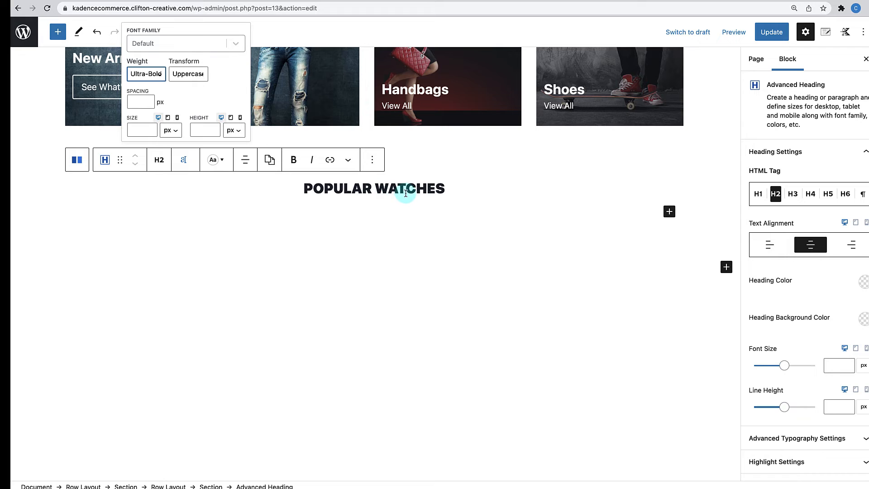
scroll(375, 196, "up", 1)
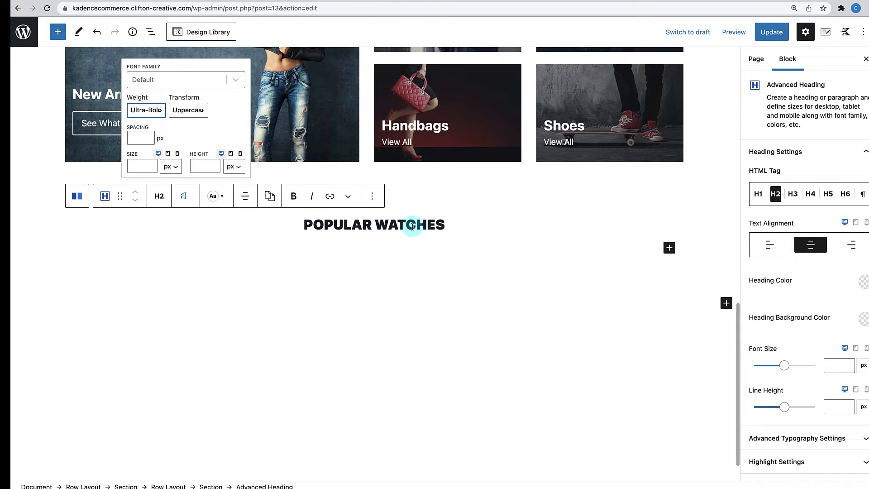
- Insert a Spacer/Divider block under the heading and set its height to 40 px
left_click(669, 249)
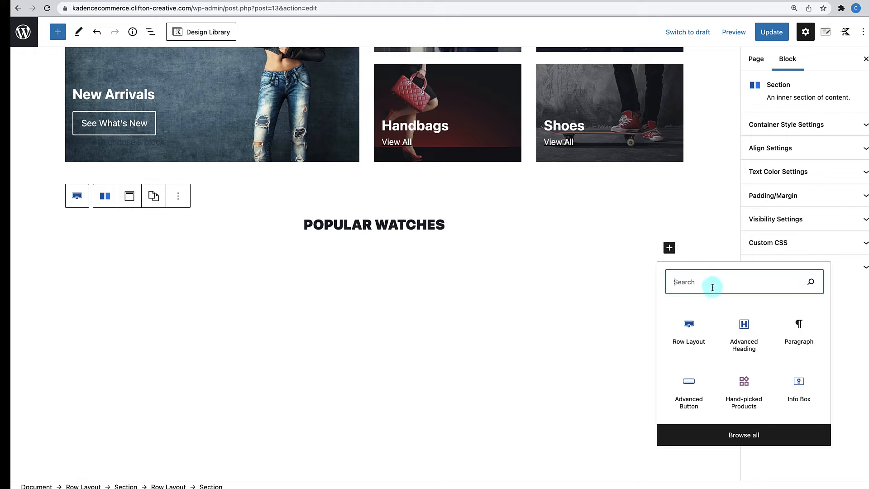
type("divide")
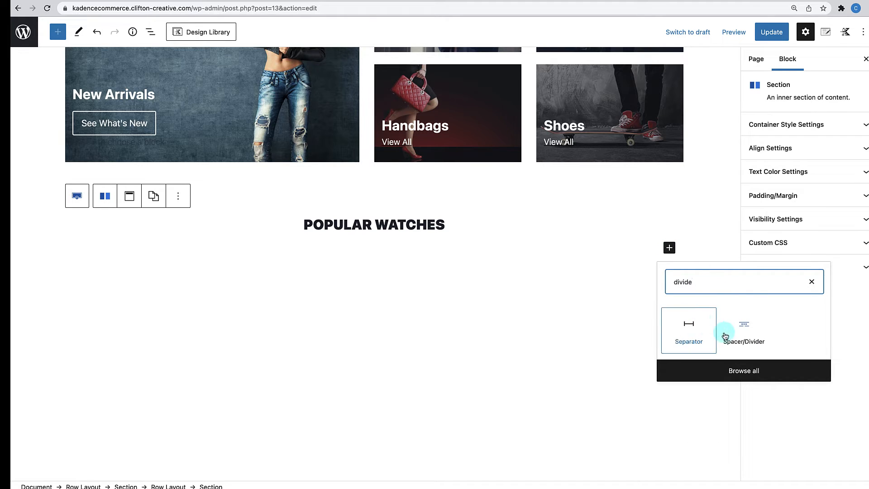
left_click(749, 334)
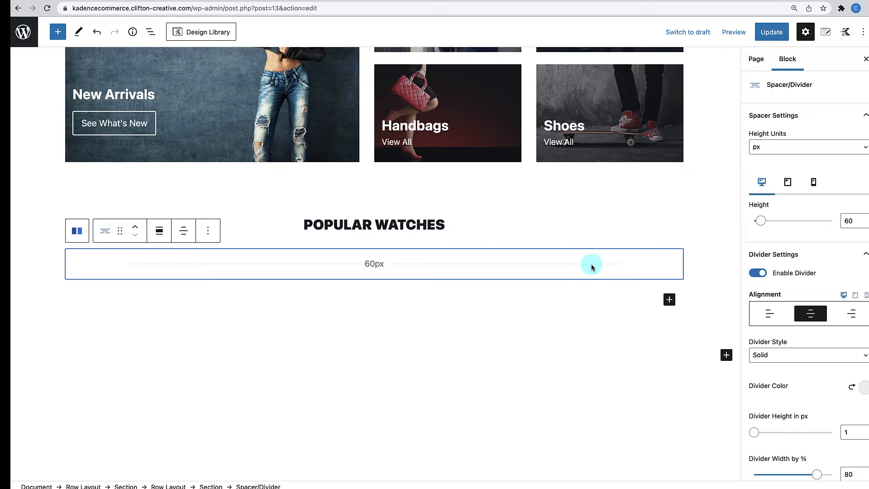
left_click(848, 221)
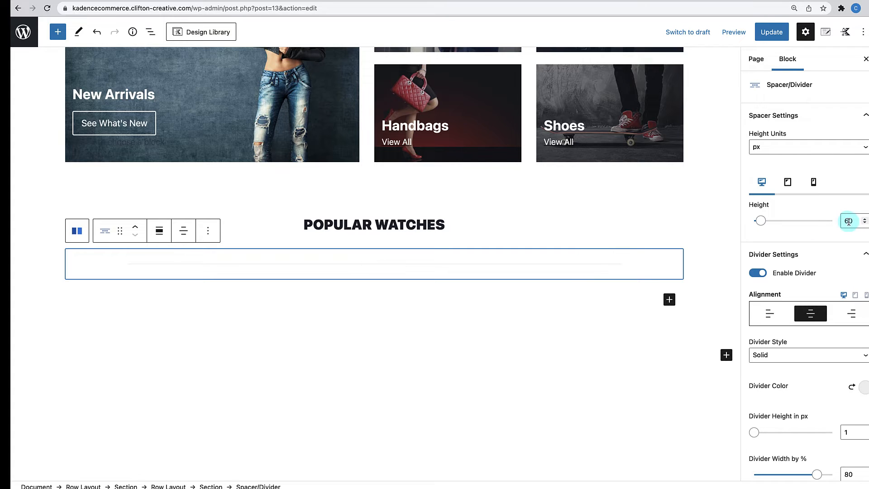
left_click(847, 221)
key("BackSpace")
type("4")
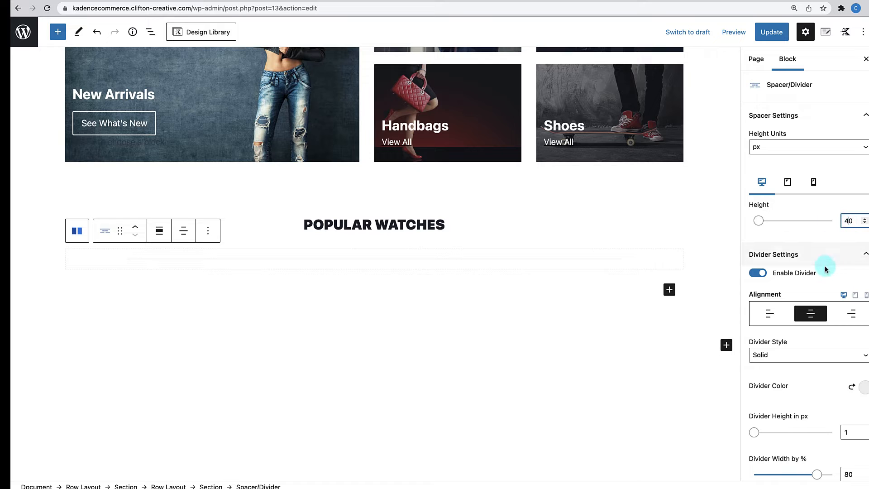
scroll(824, 271, "down", 3)
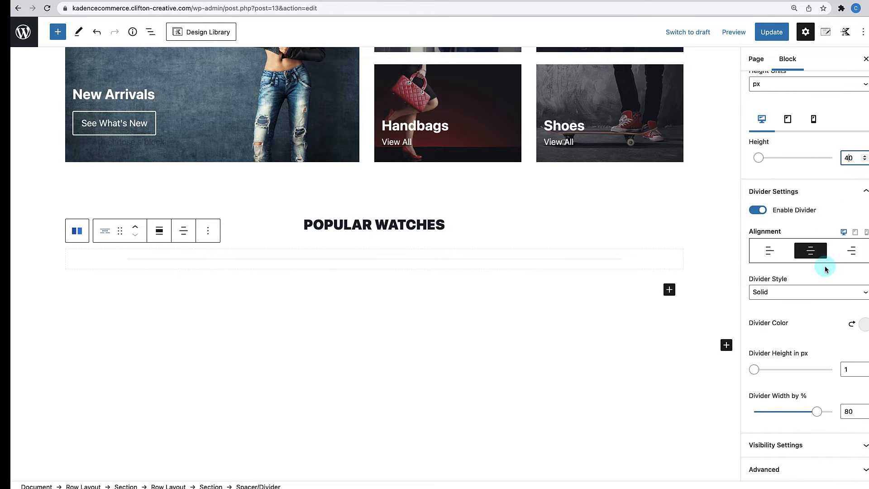
- Make the divider Stripe style in dark slate grey 4A5568, with an empty paragraph below
left_click(810, 293)
left_click(773, 324)
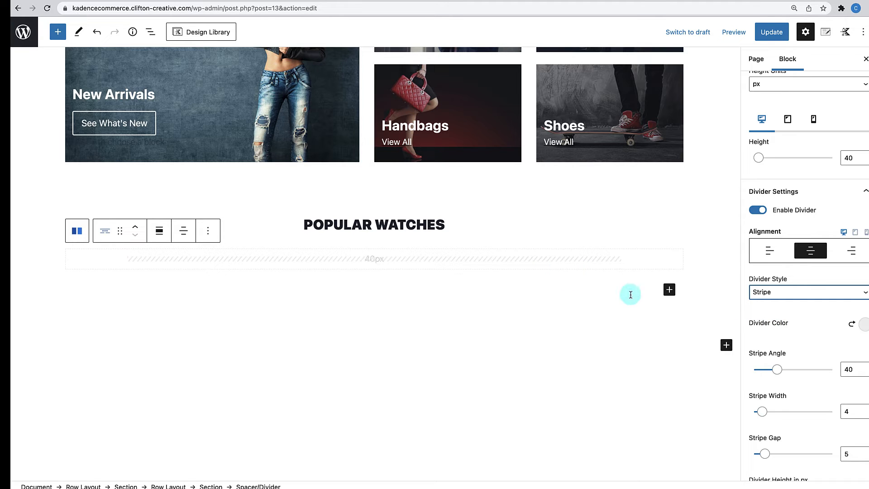
left_click(863, 324)
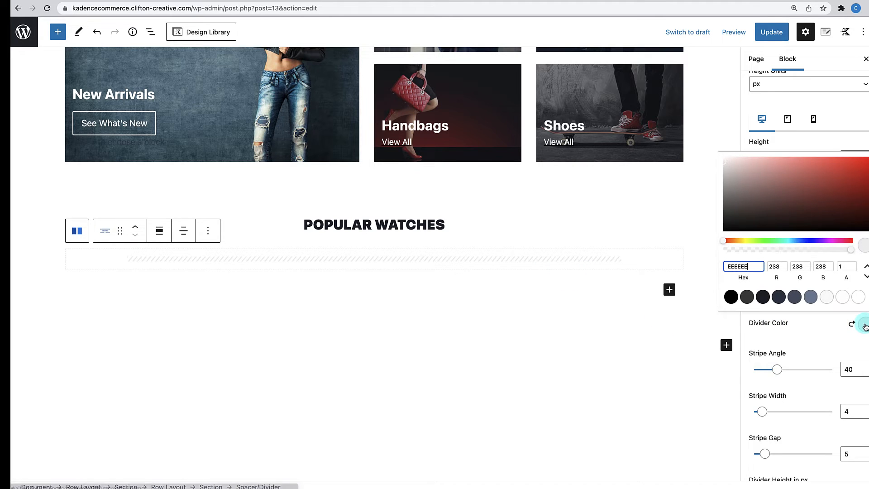
left_click(811, 297)
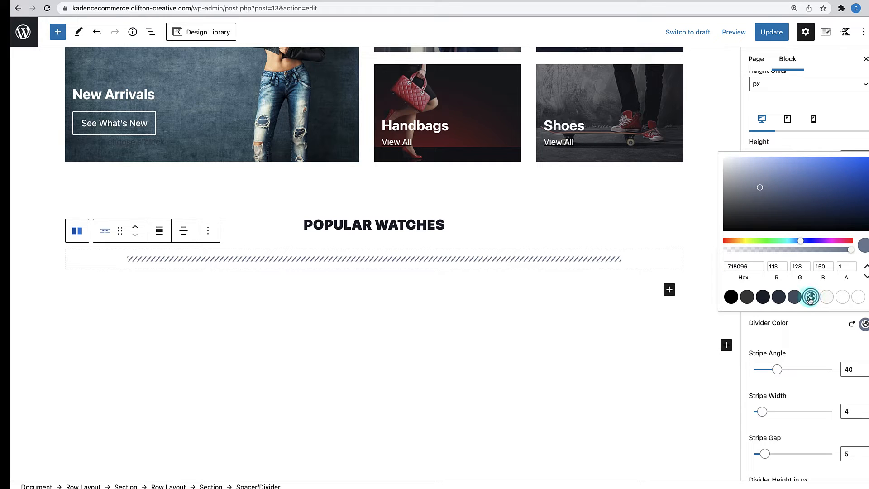
left_click(796, 297)
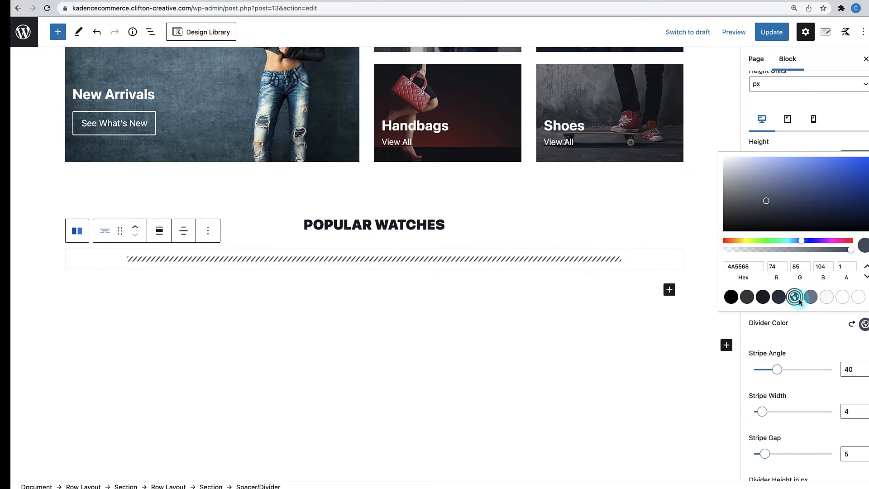
left_click(516, 295)
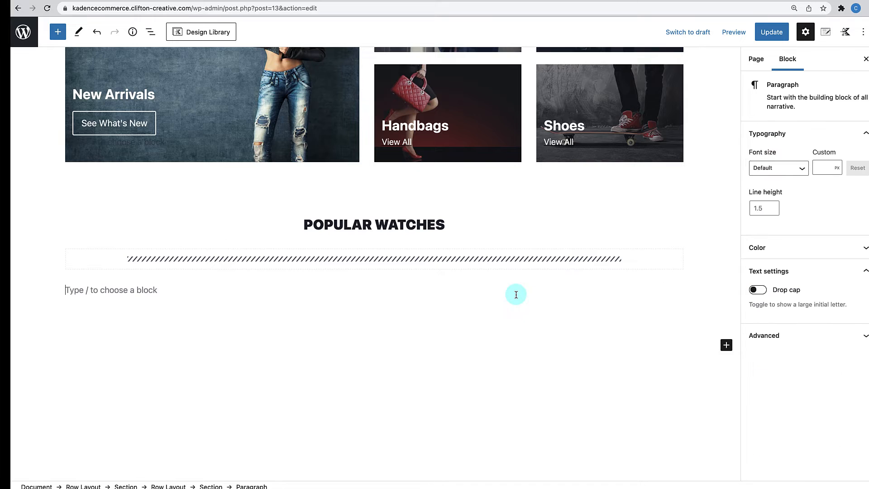
- Select the POPULAR WATCHES heading and expand its Spacing Settings to the Margin Bottom field
left_click(416, 224)
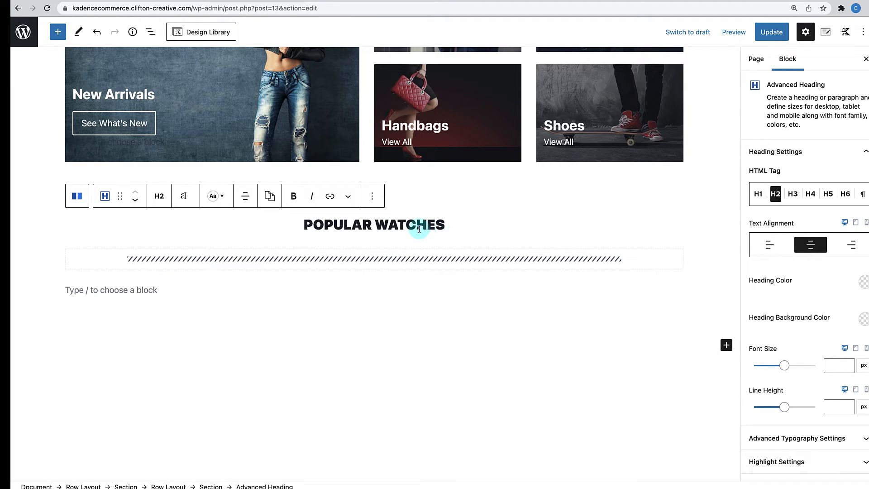
scroll(837, 379, "down", 3)
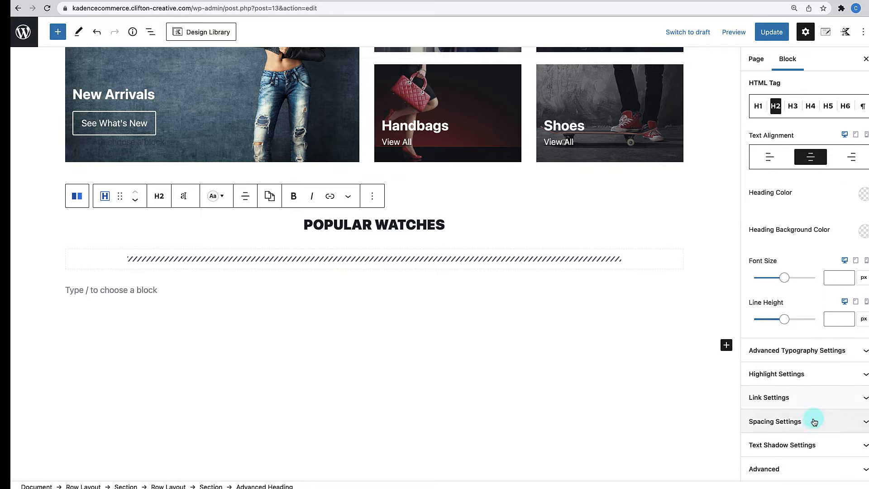
left_click(815, 419)
left_click(806, 458)
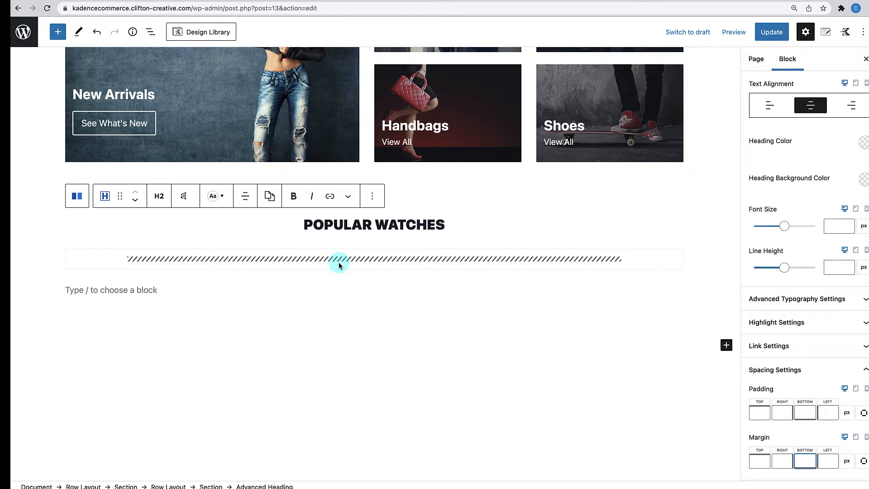
- Change the striped divider's Divider Width from 80% to 20%
left_click(392, 251)
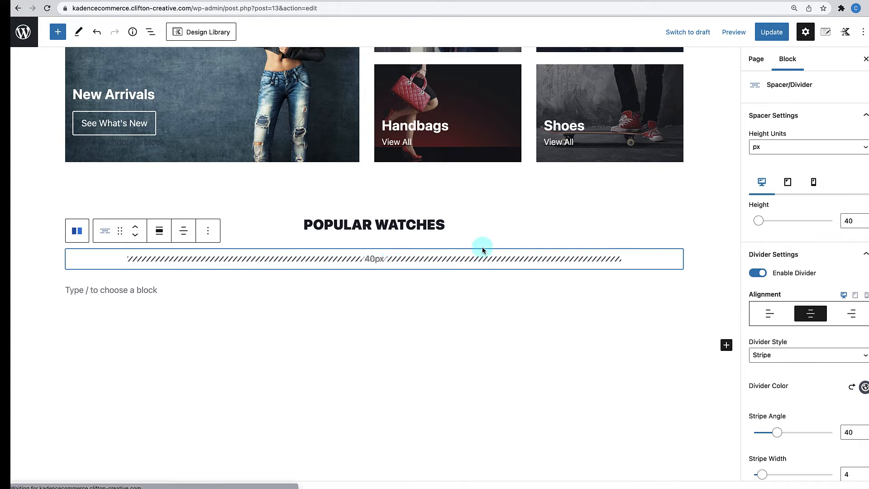
scroll(801, 305, "down", 5)
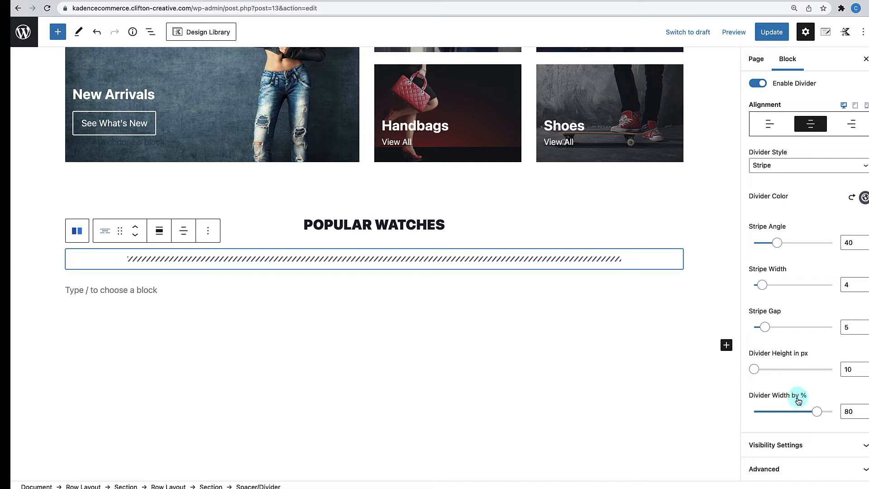
left_click(848, 412)
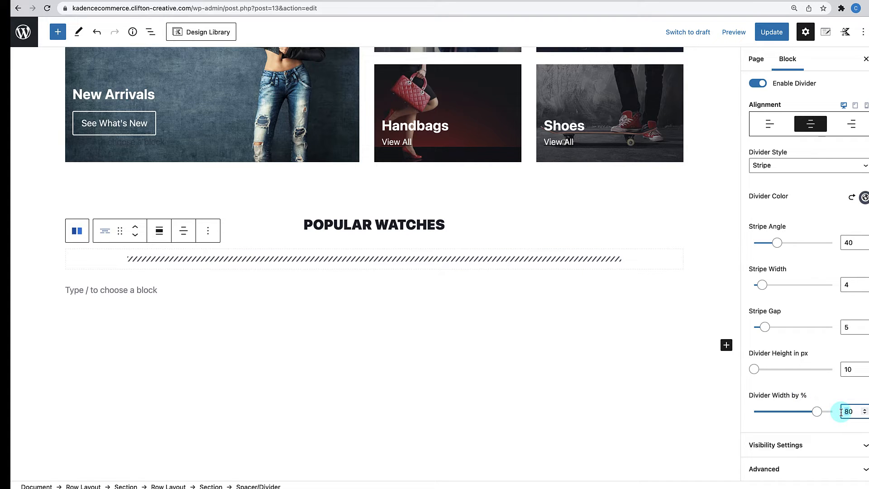
key("BackSpace")
type("5")
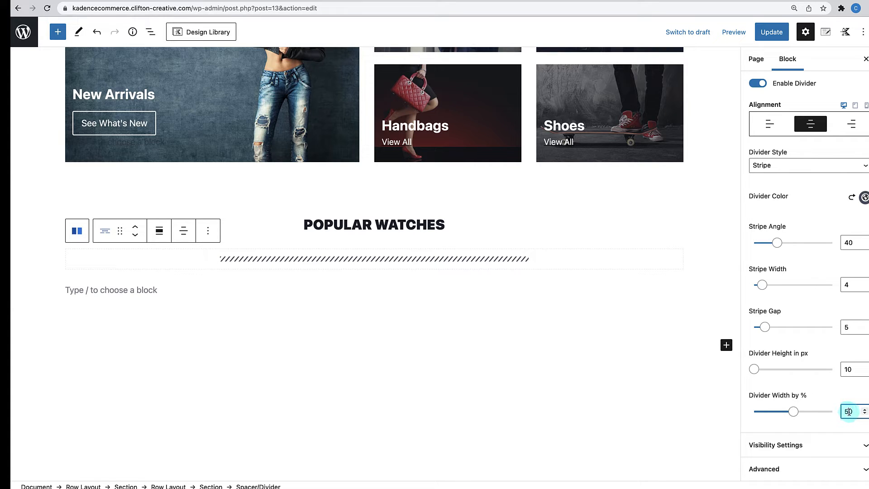
double_click(843, 412)
type("20")
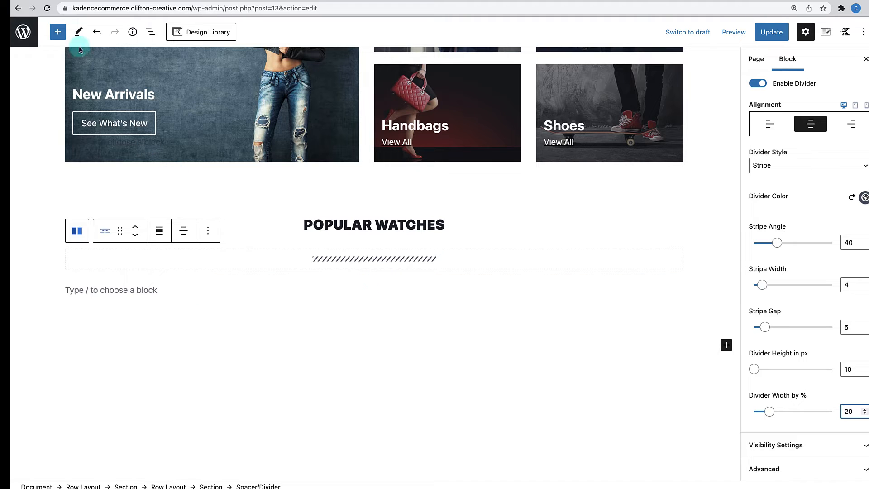
- Search the block inserter for 'woo', then clear it and scroll to the WooCommerce blocks section
left_click(58, 32)
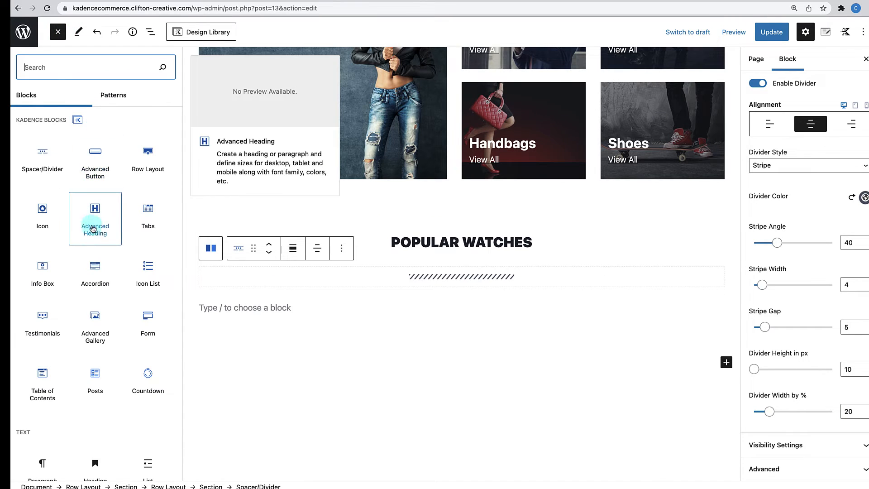
scroll(93, 229, "down", 8)
scroll(92, 231, "down", 7)
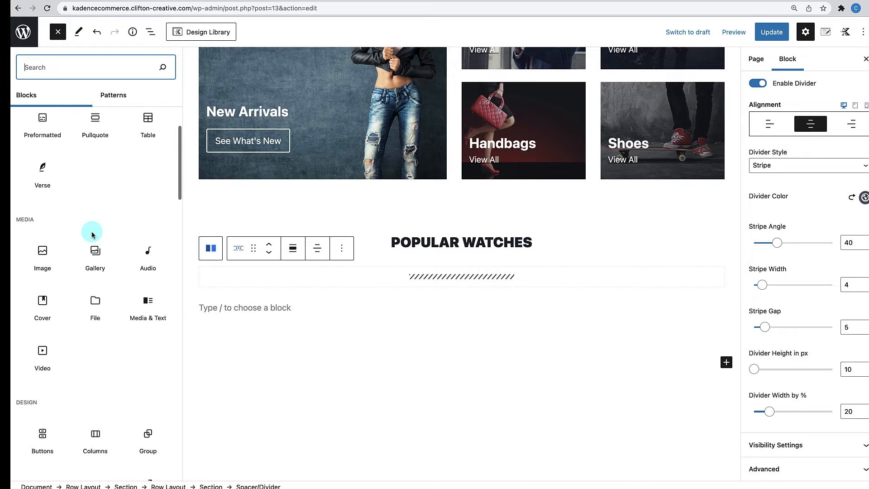
left_click(79, 68)
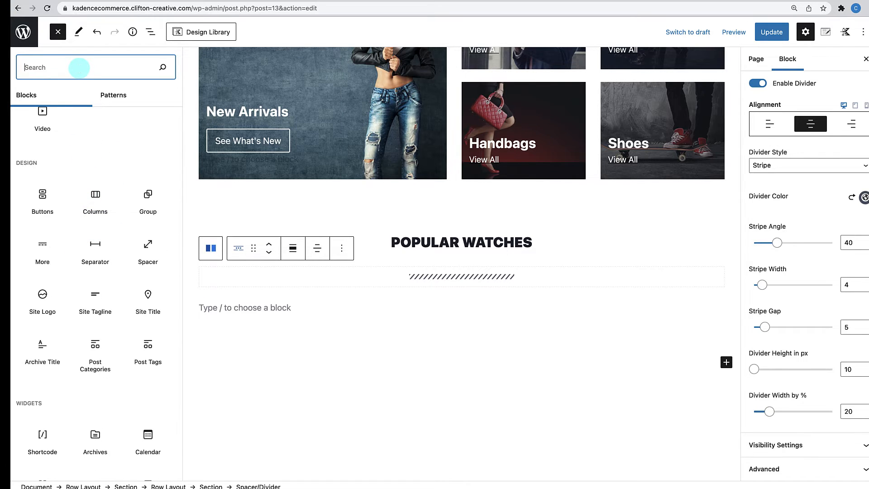
type("woo")
scroll(39, 115, "down", 1)
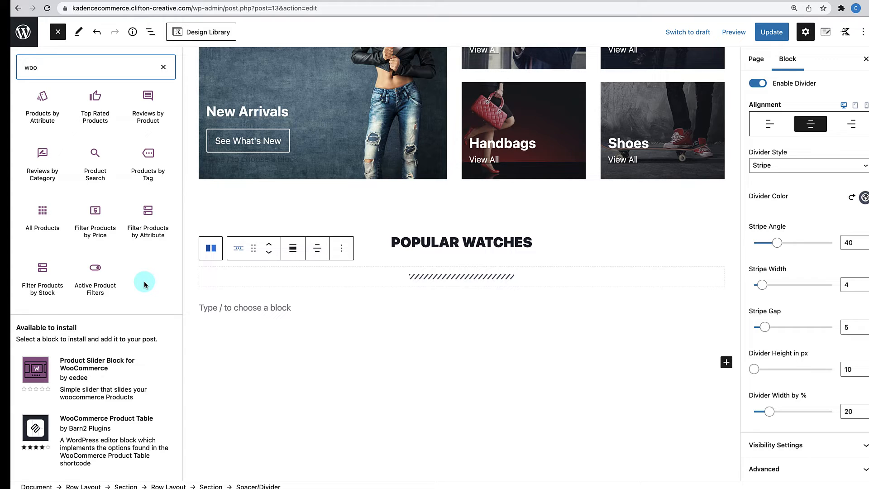
left_click(163, 67)
scroll(82, 248, "down", 15)
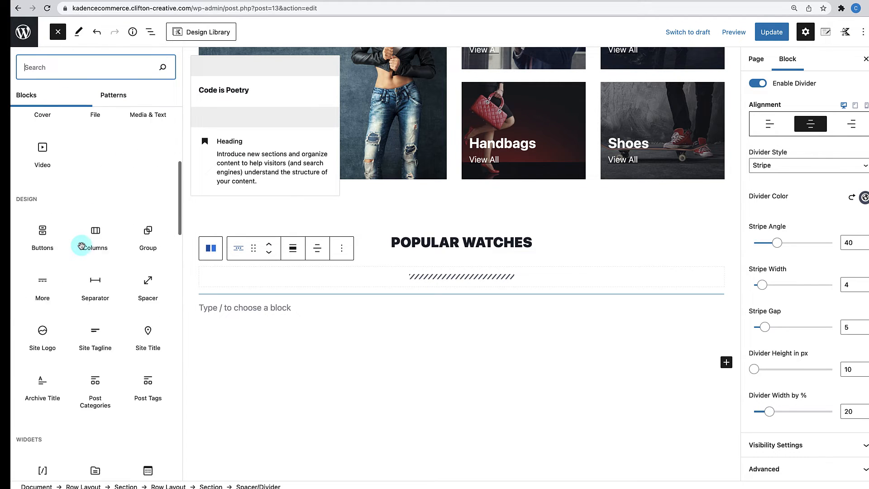
scroll(82, 248, "down", 15)
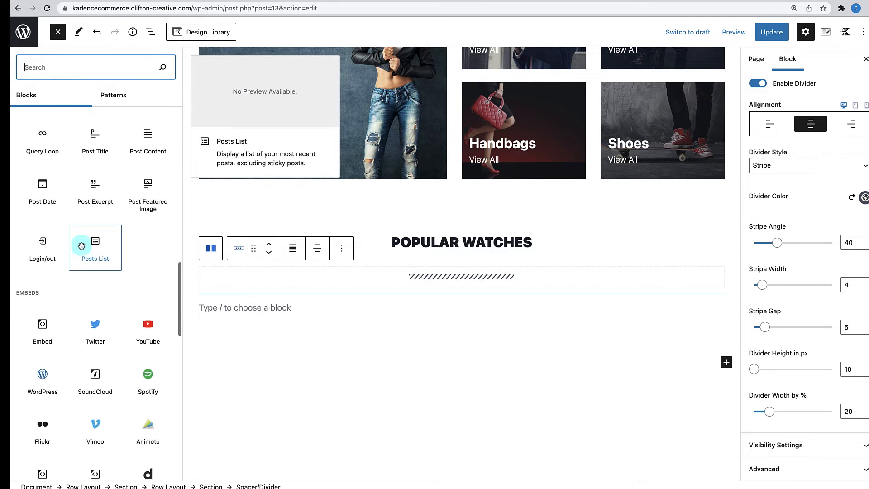
scroll(82, 247, "down", 15)
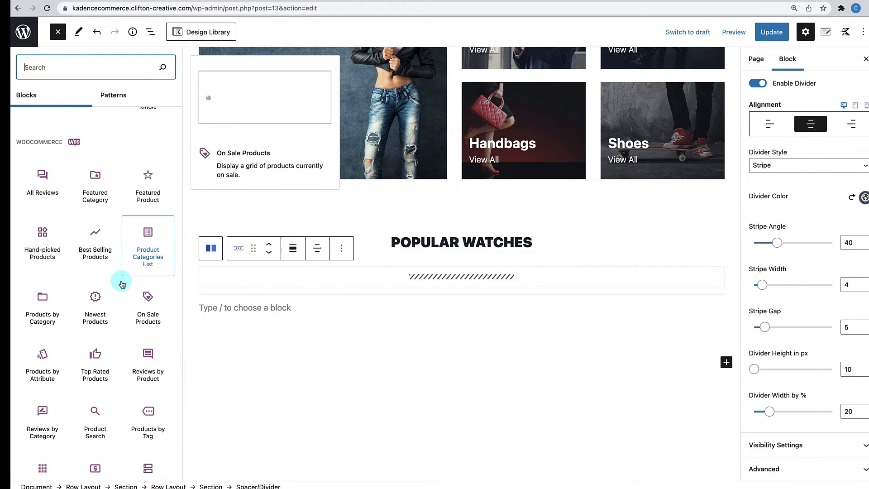
scroll(117, 317, "down", 2)
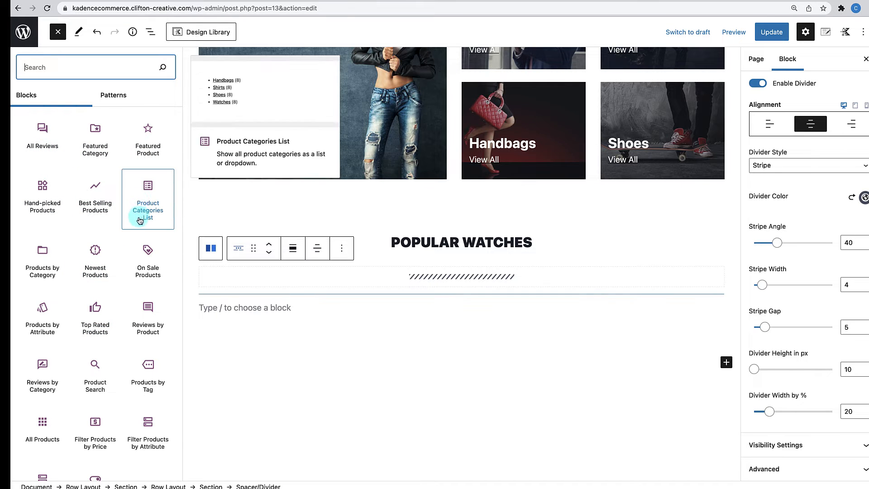
- Insert a Hand-picked Products block below the divider and search its products for 'watches'
left_click(43, 193)
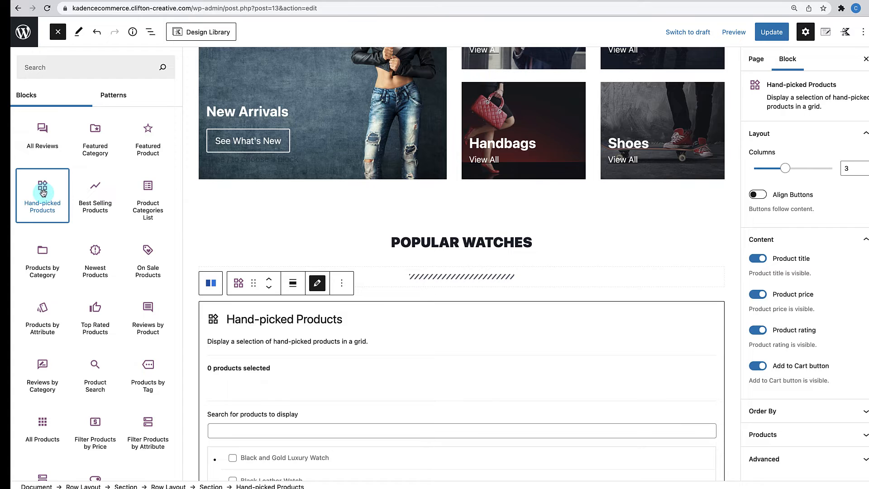
scroll(314, 355, "down", 5)
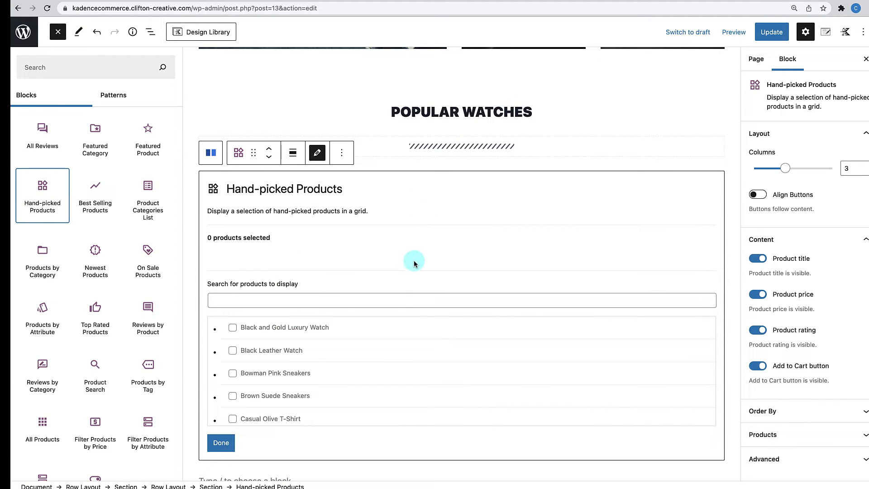
left_click(346, 268)
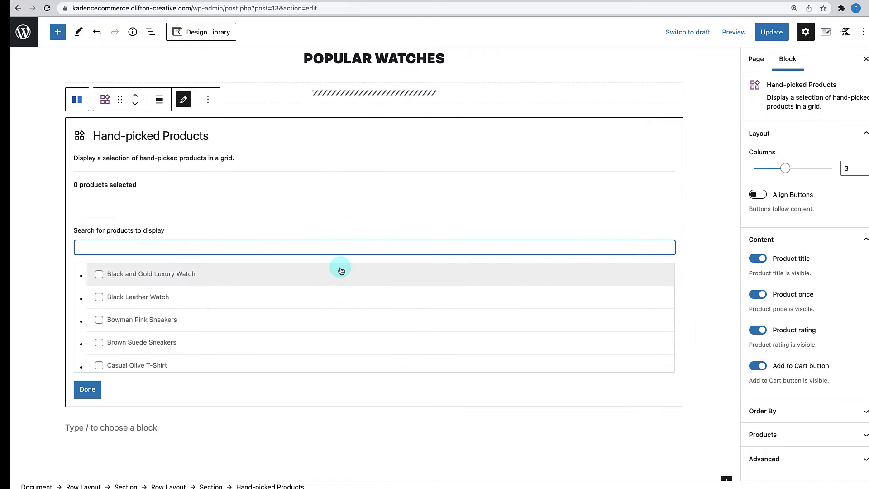
type("wathe")
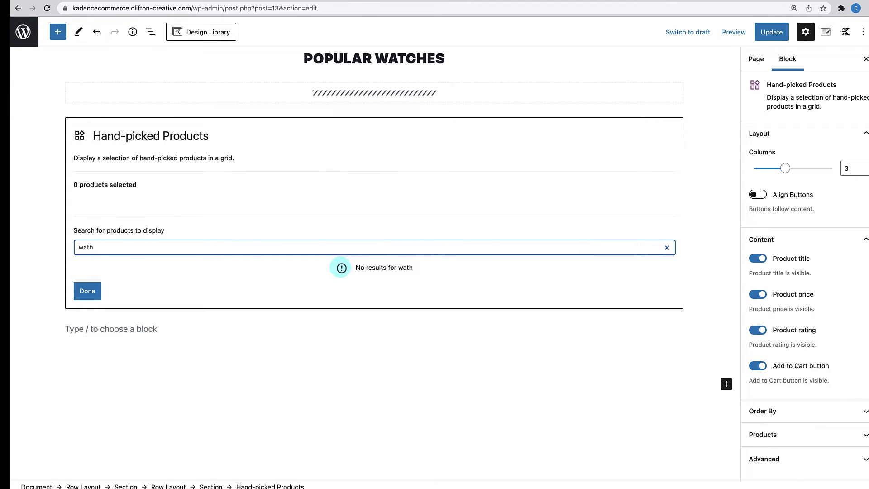
key("BackSpace")
type("ches")
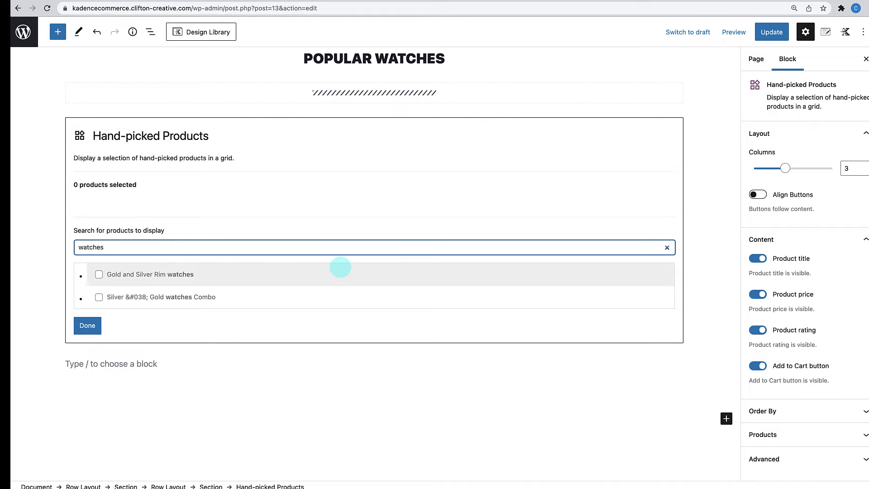
scroll(258, 295, "down", 2)
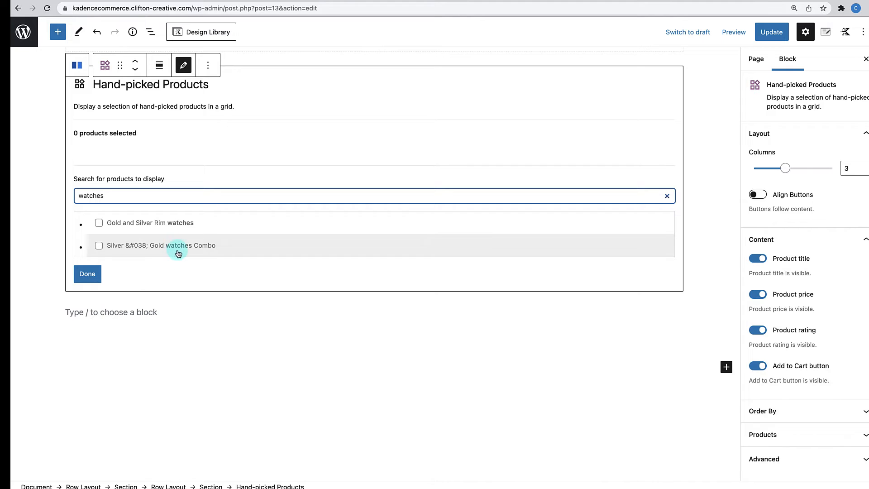
key("BackSpace")
key("BackSpace")
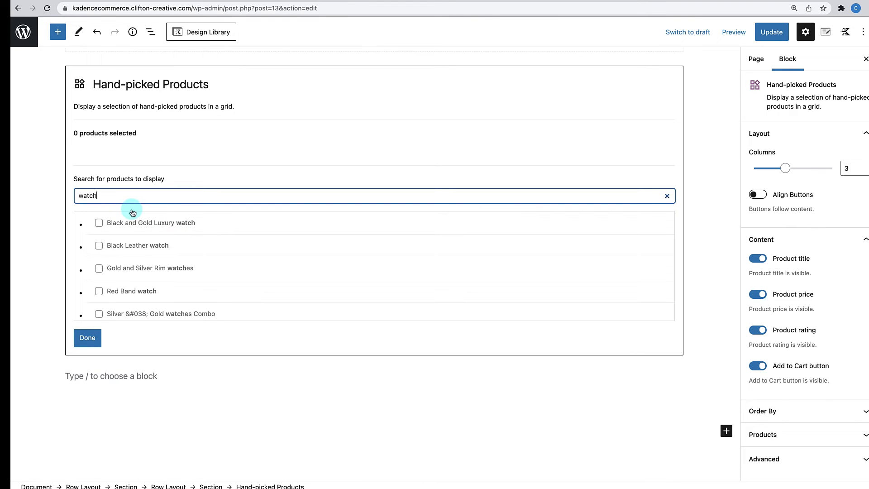
scroll(141, 294, "down", 1)
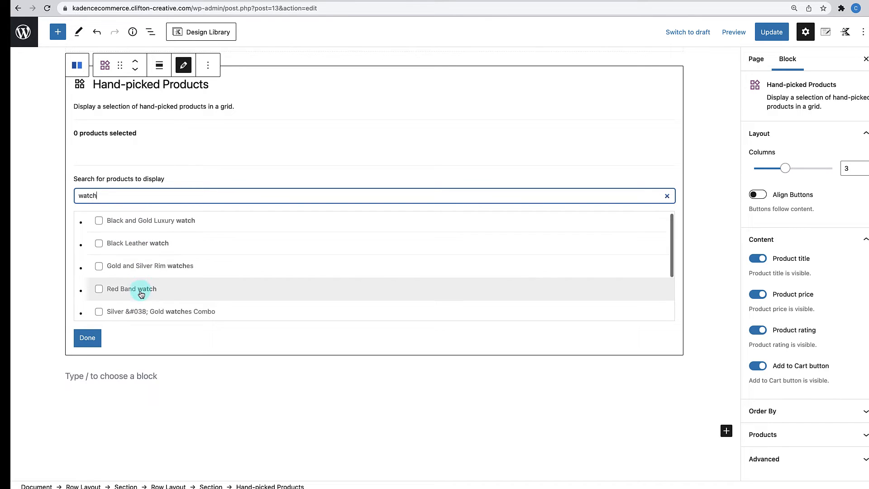
scroll(141, 294, "down", 3)
scroll(141, 295, "up", 3)
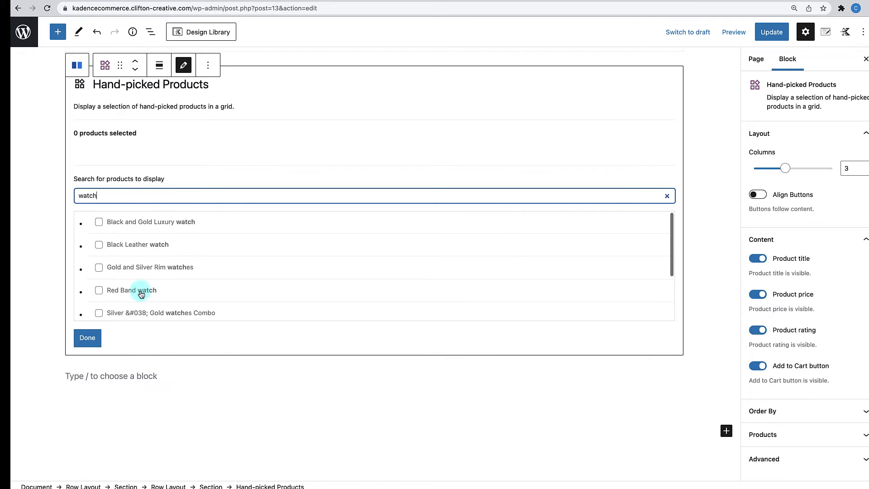
scroll(141, 295, "up", 2)
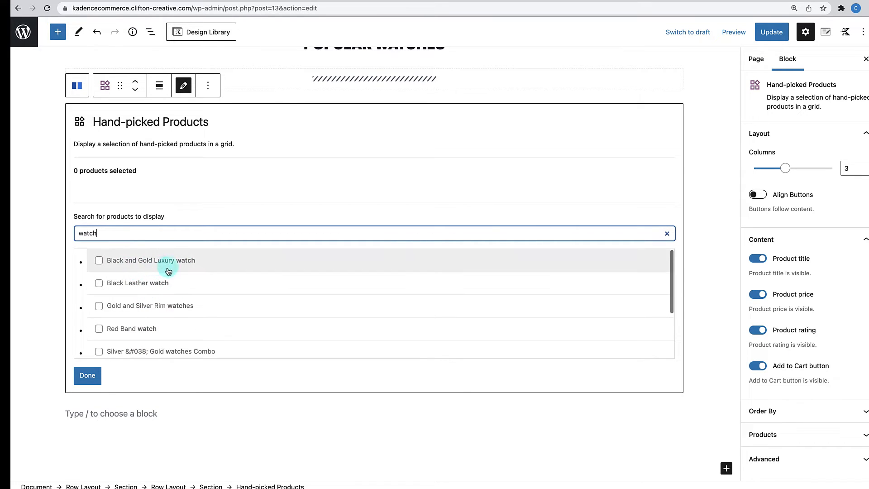
scroll(175, 317, "up", 1)
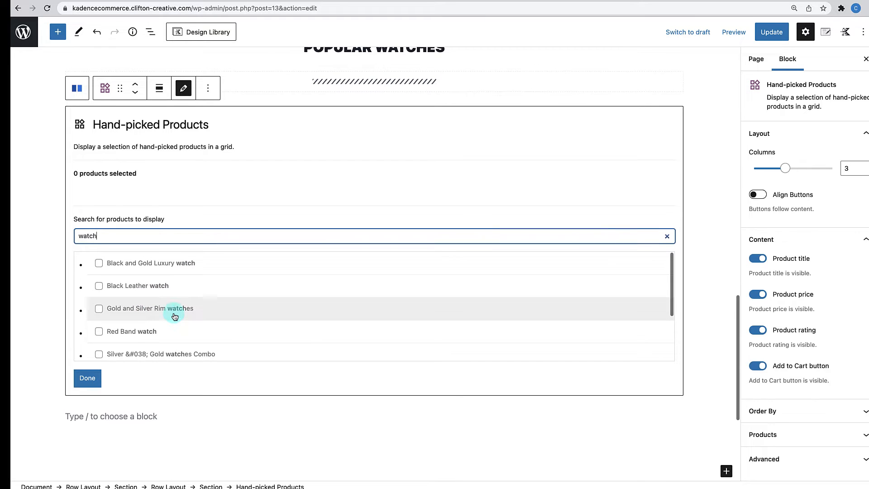
scroll(174, 317, "up", 1)
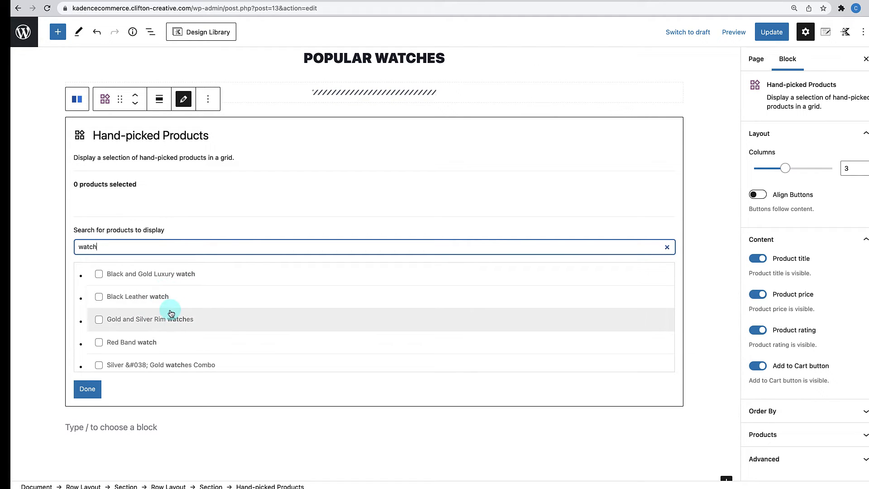
scroll(161, 299, "down", 2)
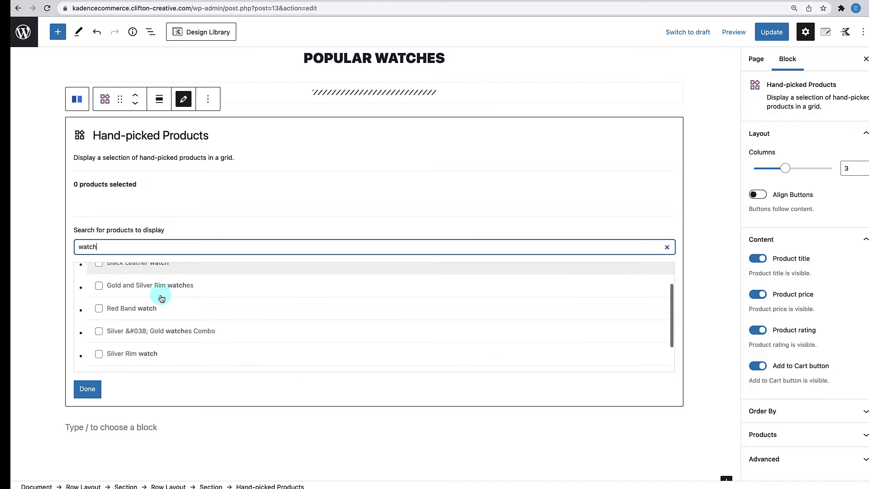
- Tick the Red Band, Gold and Silver Rim, Silver Rim and Snakeskin Band watches
left_click(100, 309)
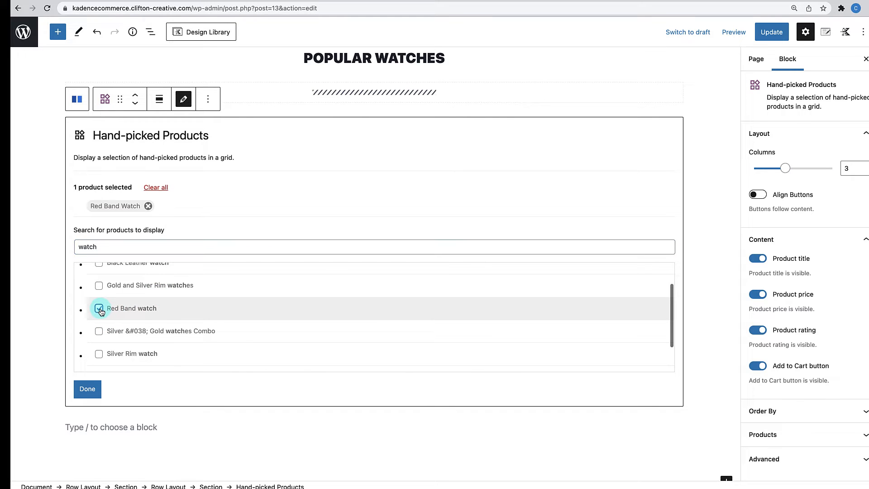
scroll(100, 312, "up", 1)
left_click(99, 304)
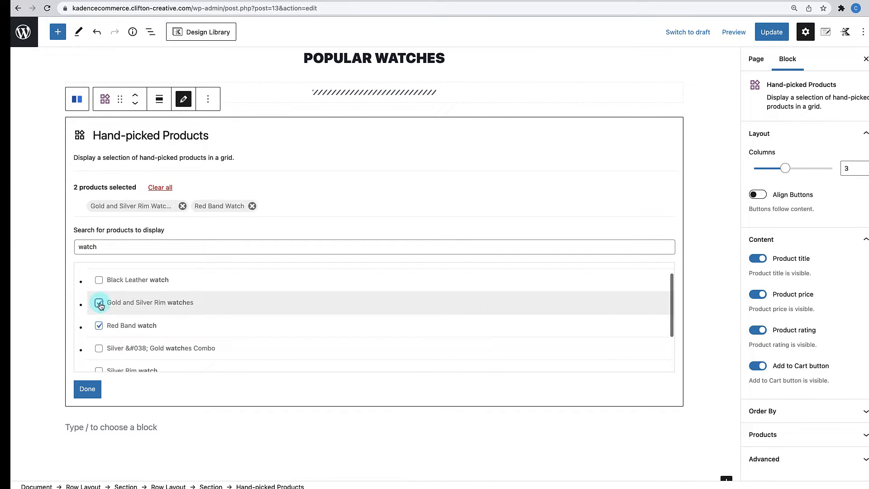
scroll(100, 306, "down", 3)
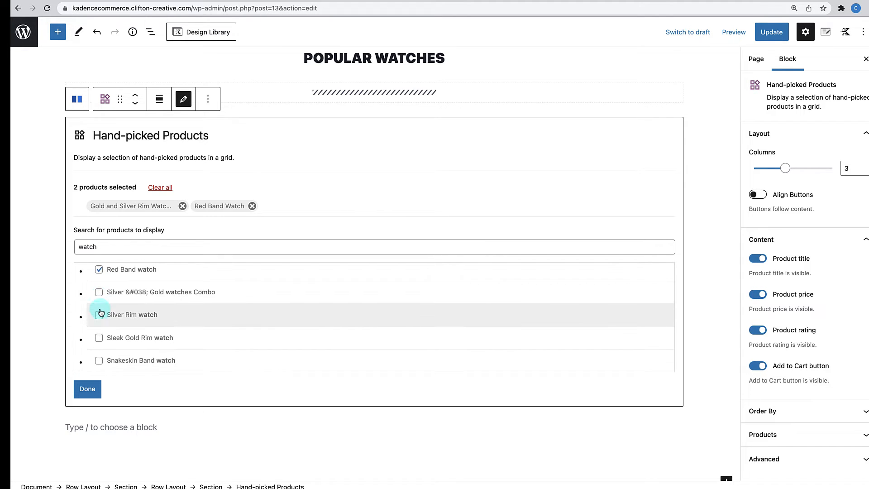
left_click(99, 315)
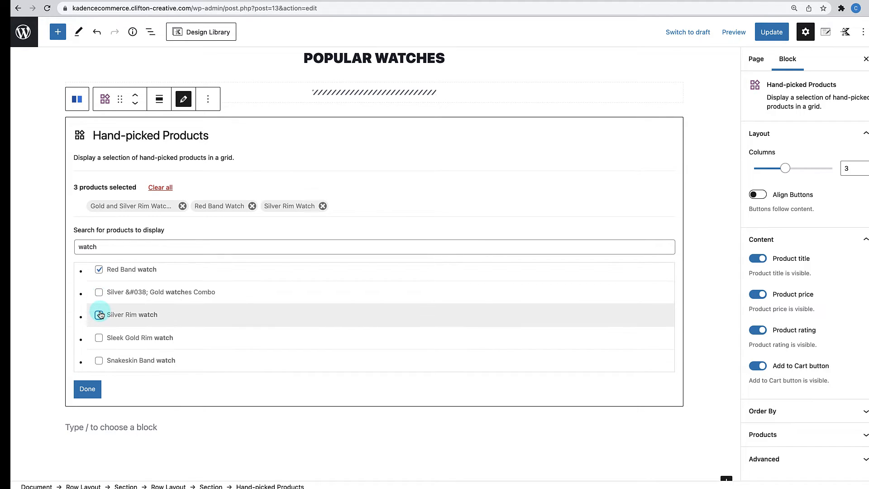
left_click(99, 360)
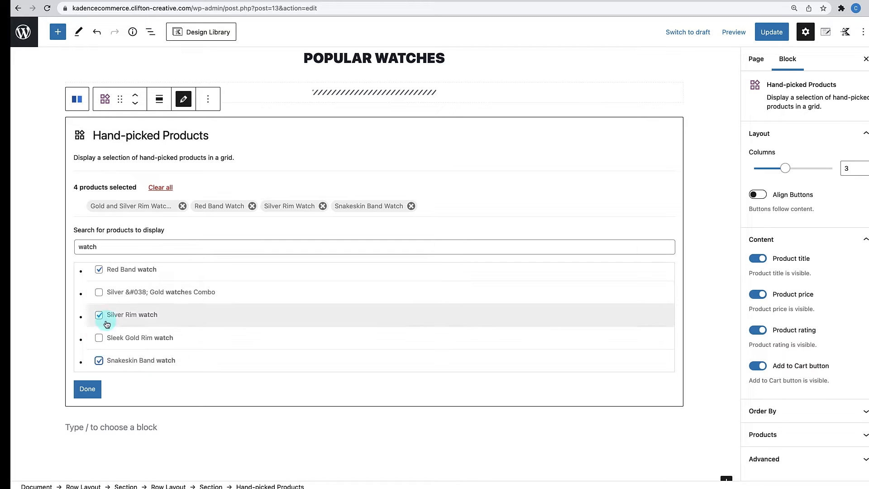
- Finish the product picker so the four watches render in four columns, including Snakeskin Band at $480
scroll(189, 341, "up", 2)
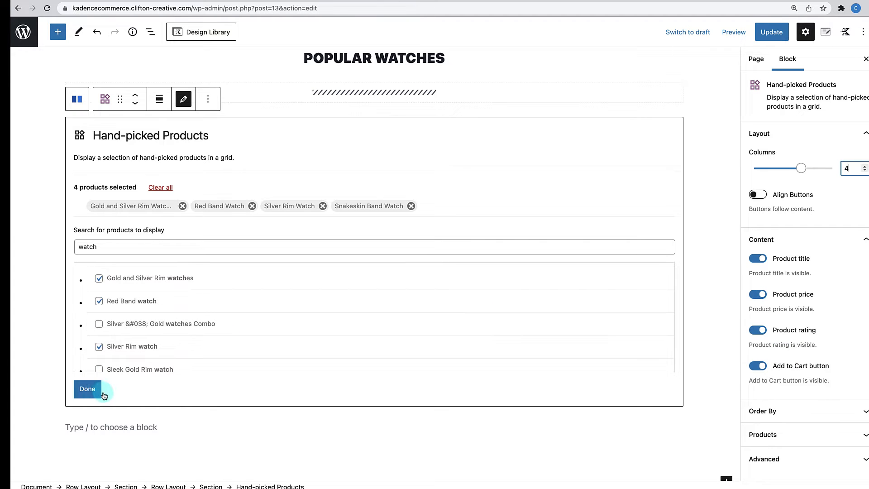
left_click(86, 389)
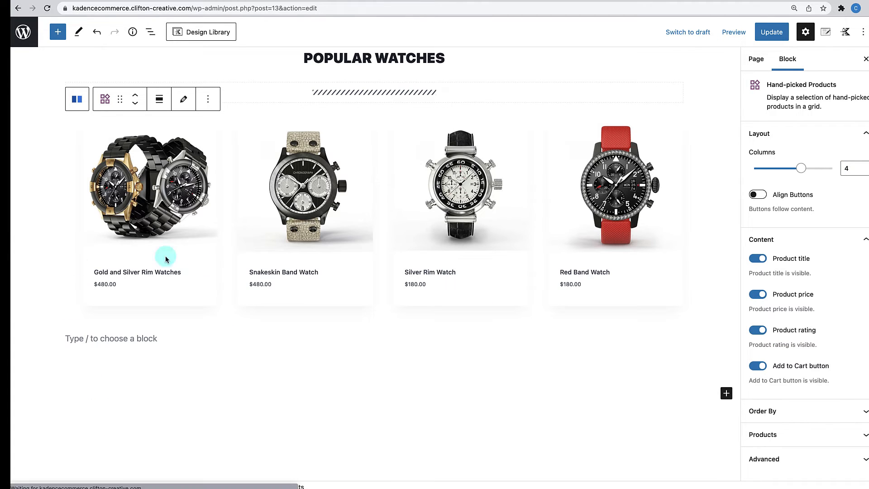
scroll(158, 403, "up", 2)
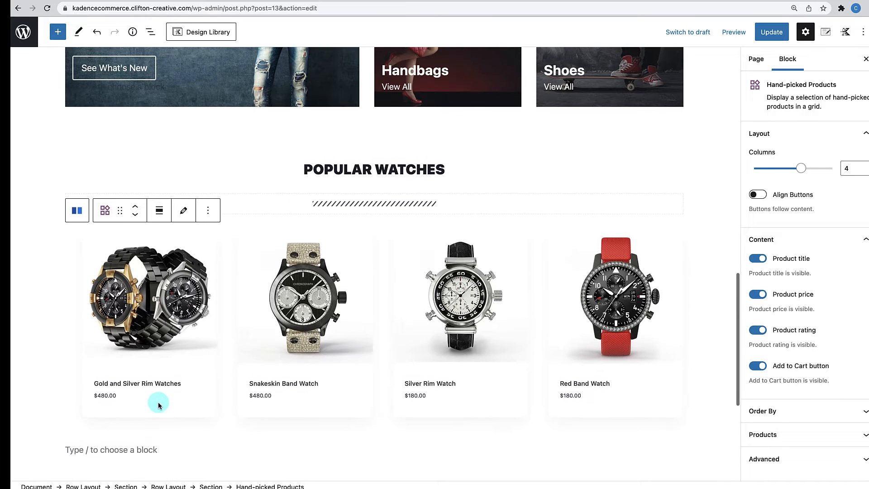
scroll(245, 354, "up", 2)
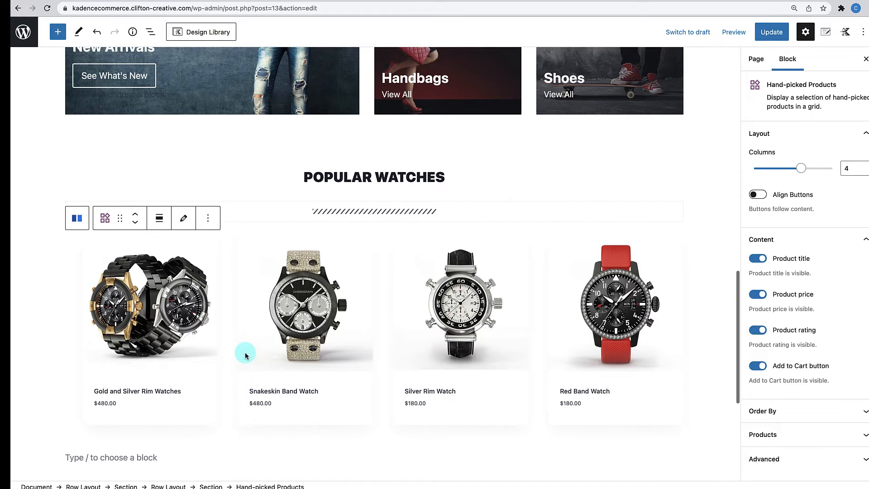
scroll(247, 355, "down", 3)
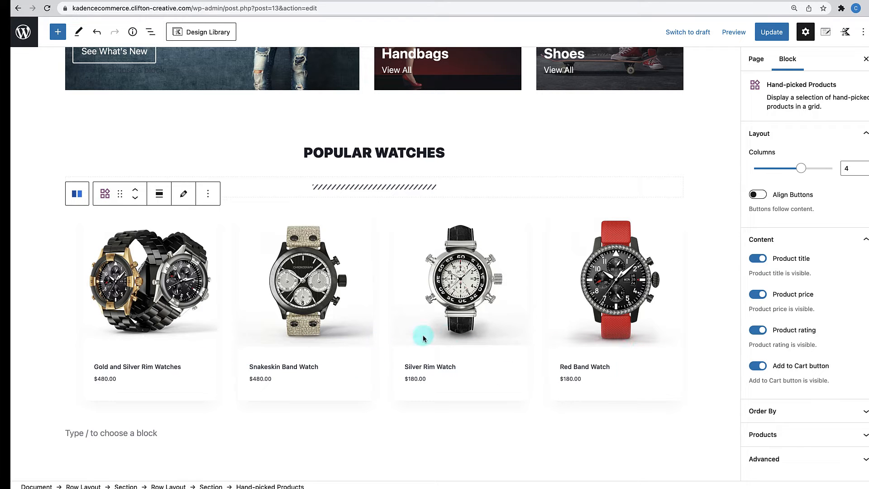
scroll(450, 337, "up", 5)
scroll(450, 337, "down", 3)
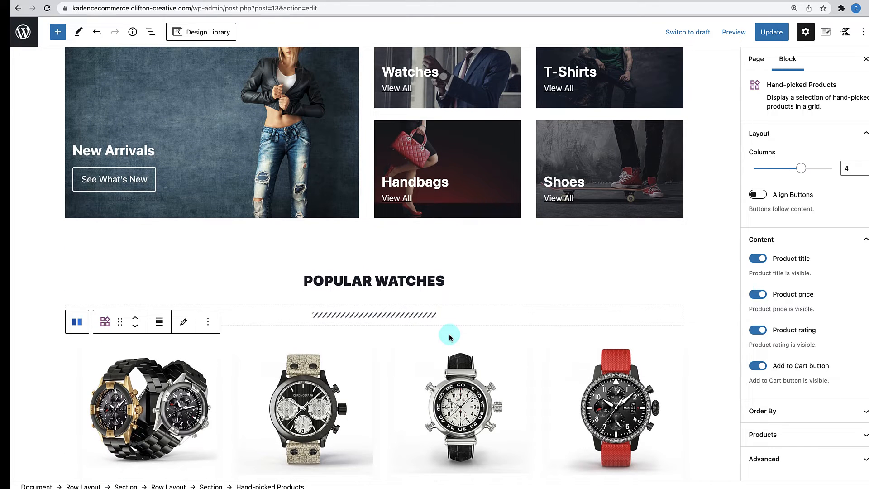
scroll(450, 338, "down", 3)
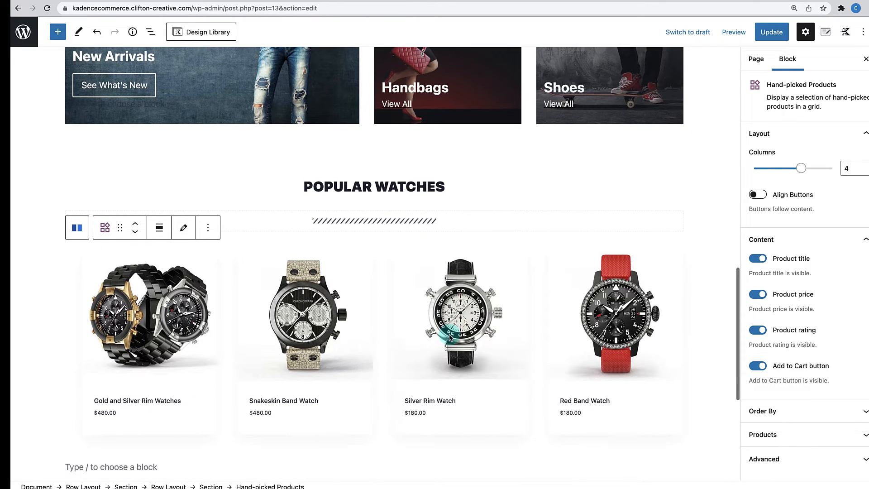
scroll(449, 338, "down", 4)
- Update the Home page and view the live page to check the four-watch Popular Watches grid
scroll(450, 337, "up", 3)
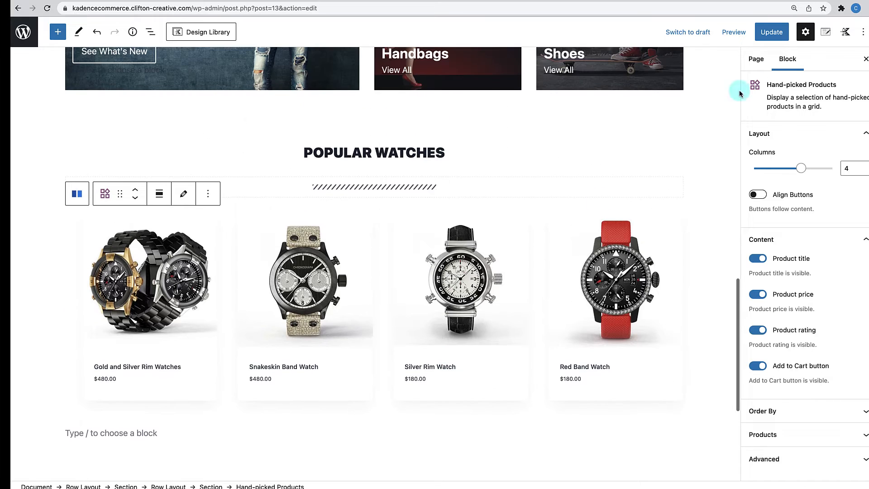
left_click(787, 34)
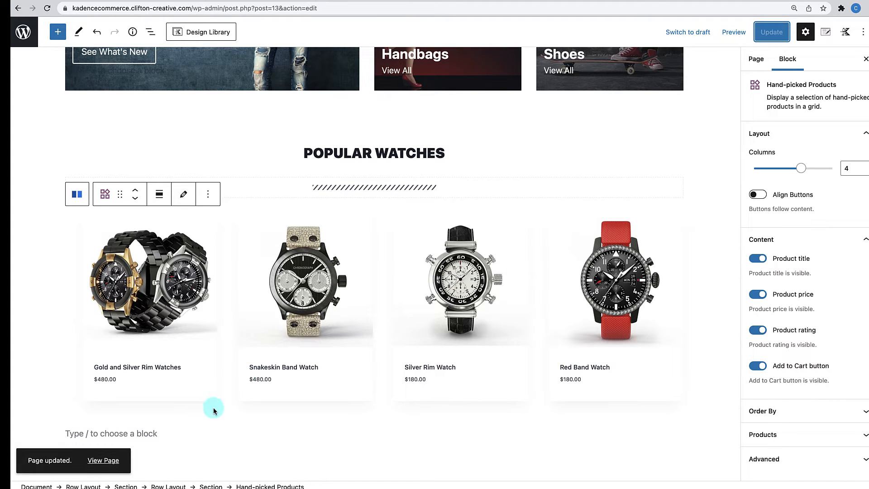
left_click(105, 461)
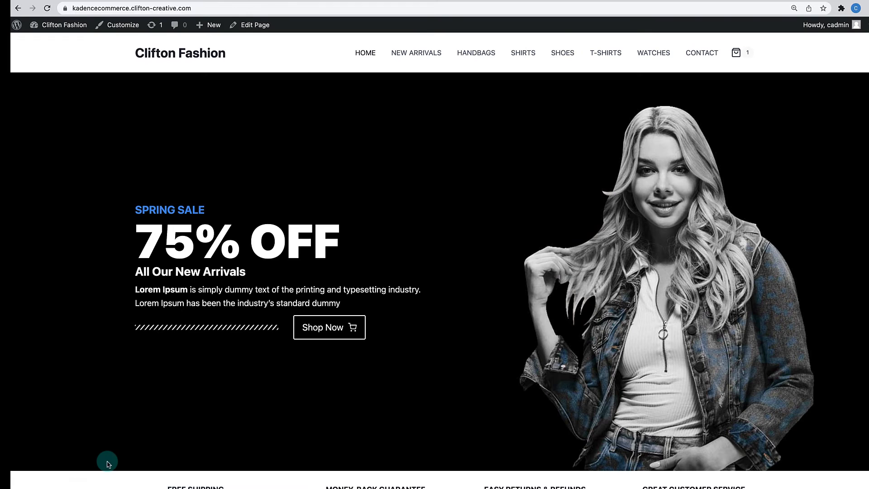
scroll(185, 393, "down", 14)
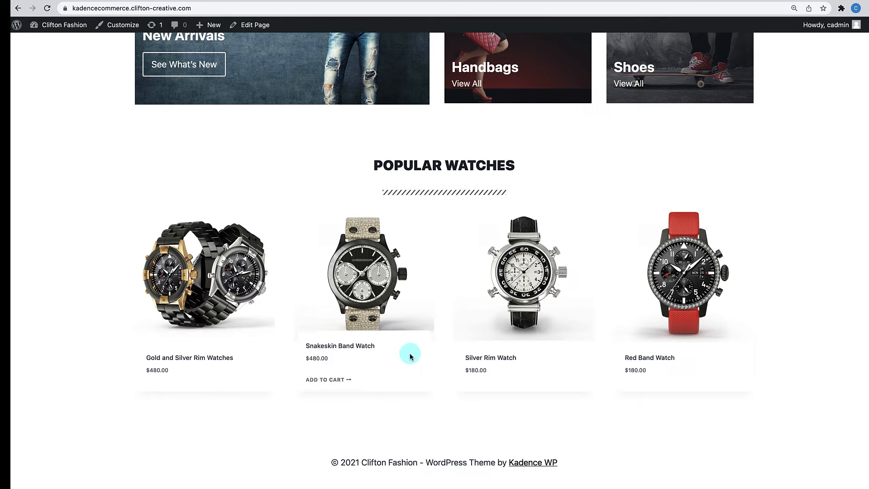
scroll(428, 369, "up", 3)
scroll(429, 368, "down", 3)
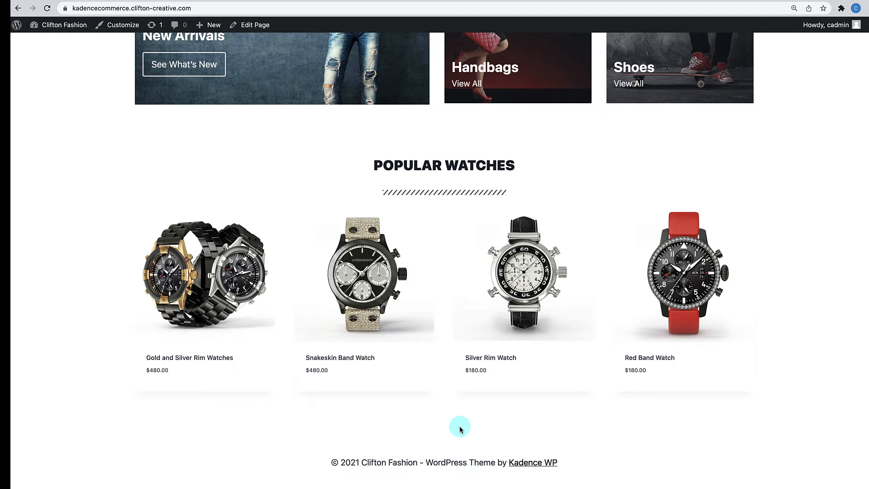
scroll(460, 426, "up", 3)
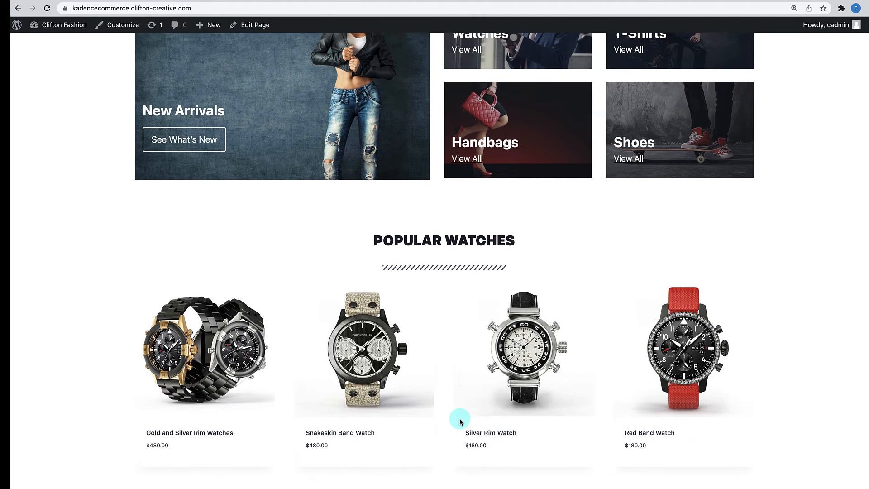
scroll(460, 421, "down", 3)
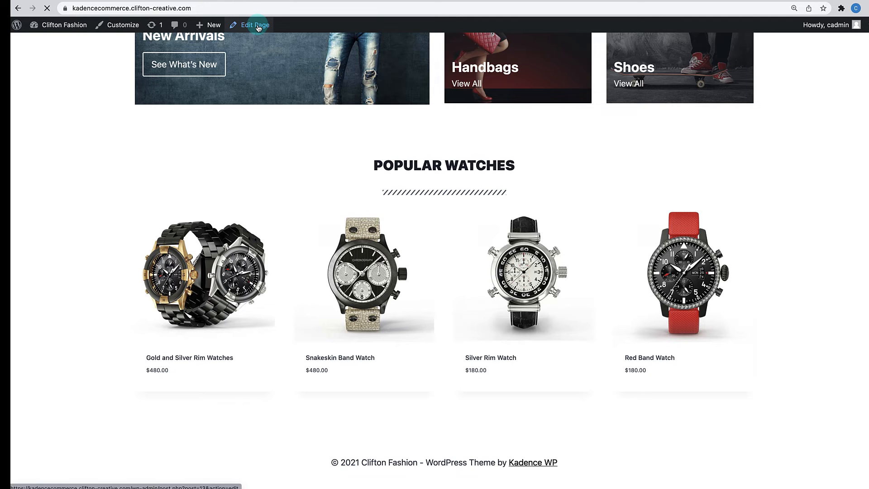
scroll(347, 225, "down", 7)
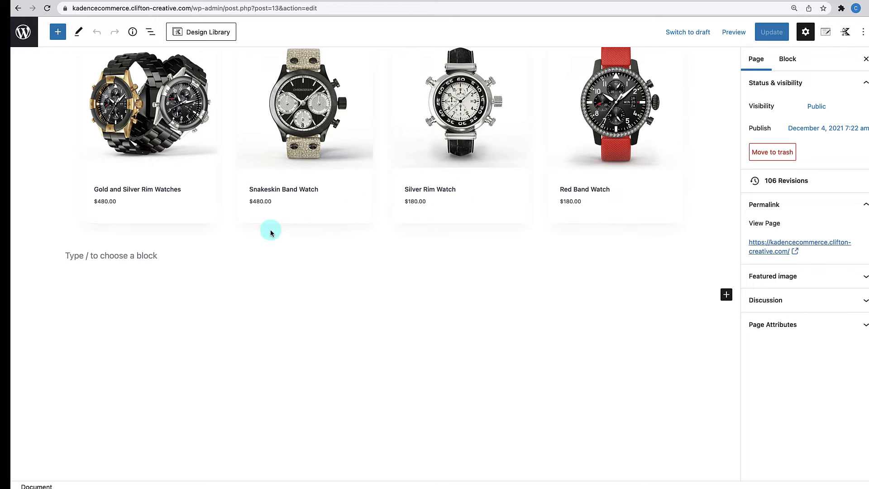
- Insert a new Row Layout below the watch grid with two equal 50/50 columns
left_click(255, 234)
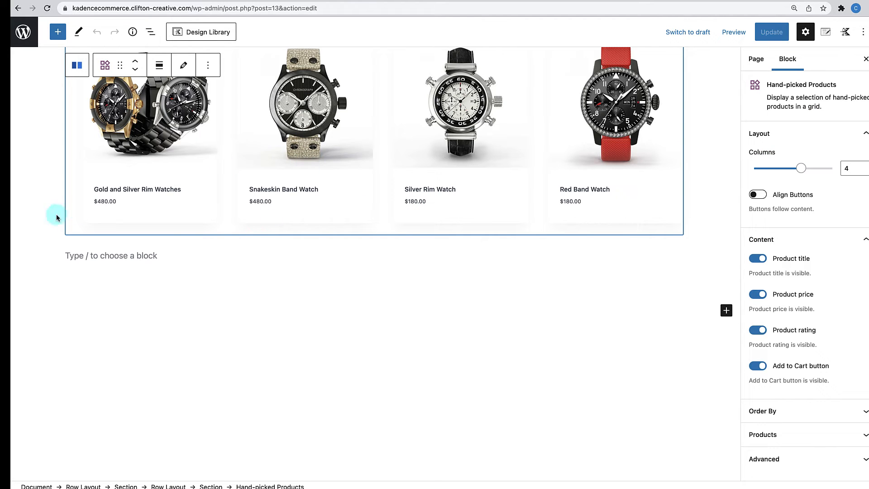
left_click(28, 218)
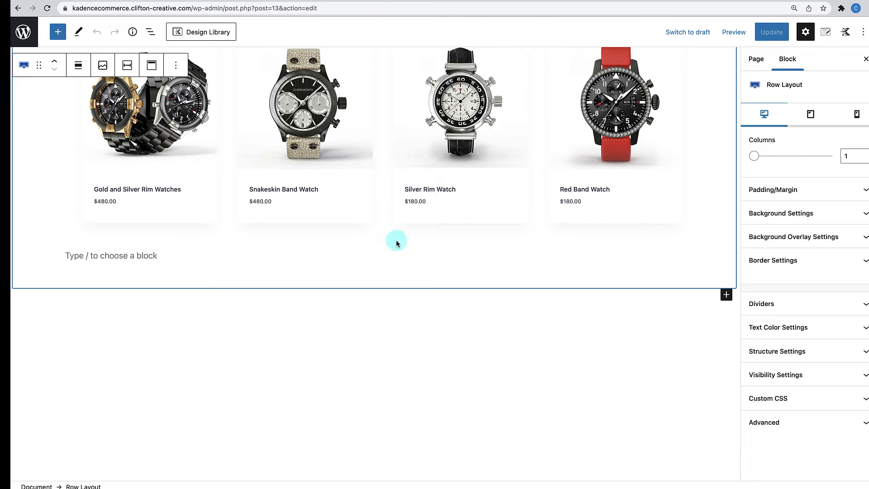
left_click(375, 242)
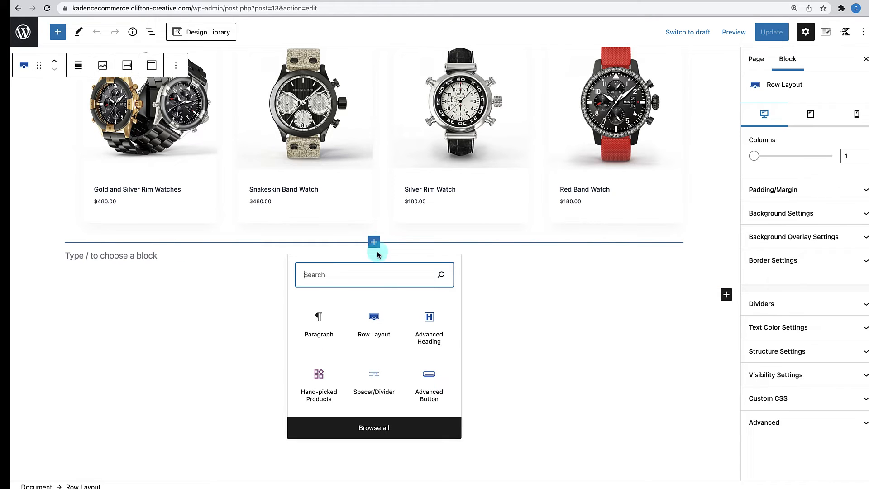
left_click(377, 324)
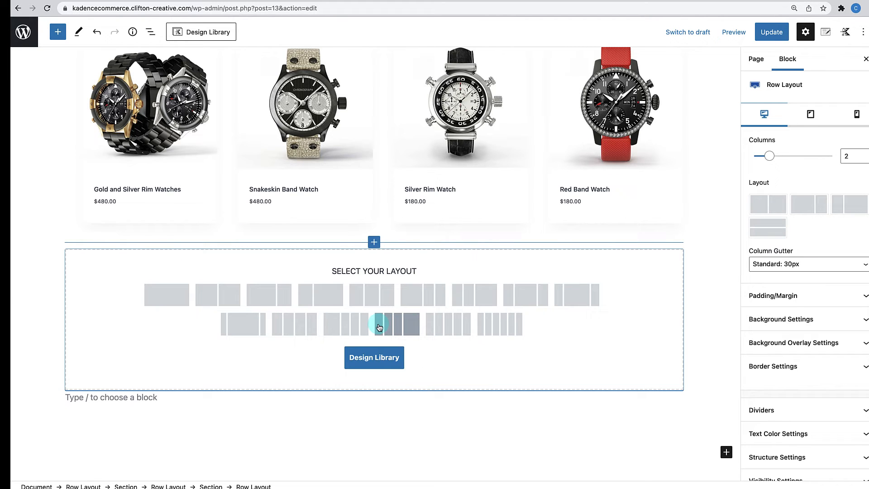
left_click(213, 290)
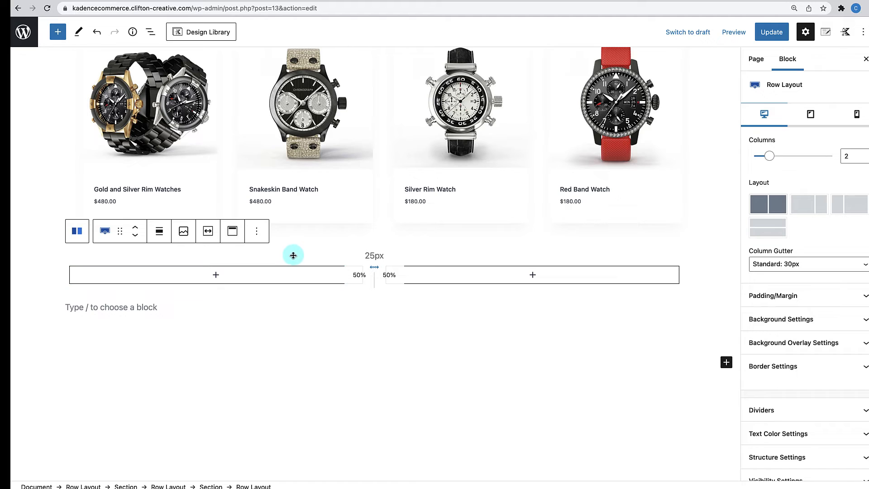
- Add an Advanced Gallery block to the row's left column
left_click(217, 275)
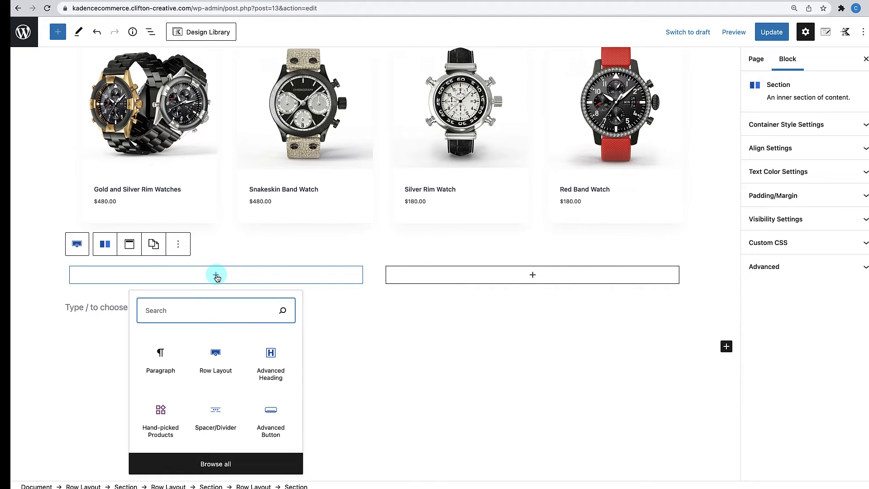
type("advanc")
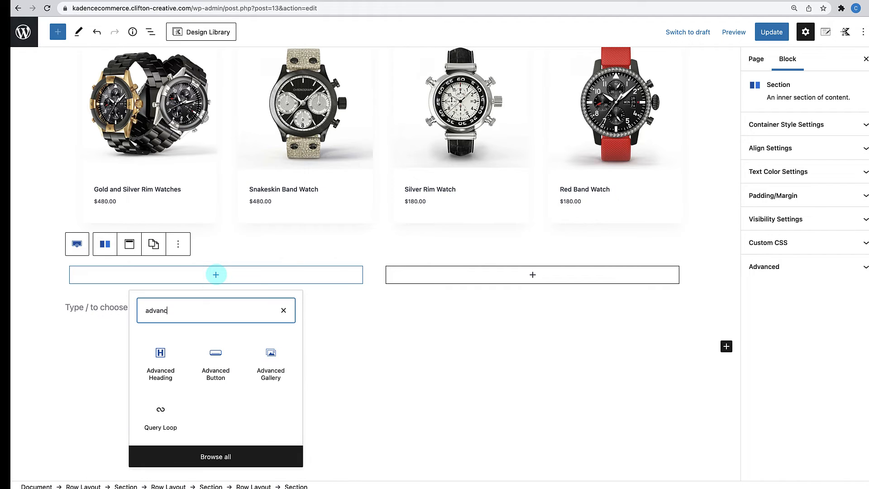
type("ed")
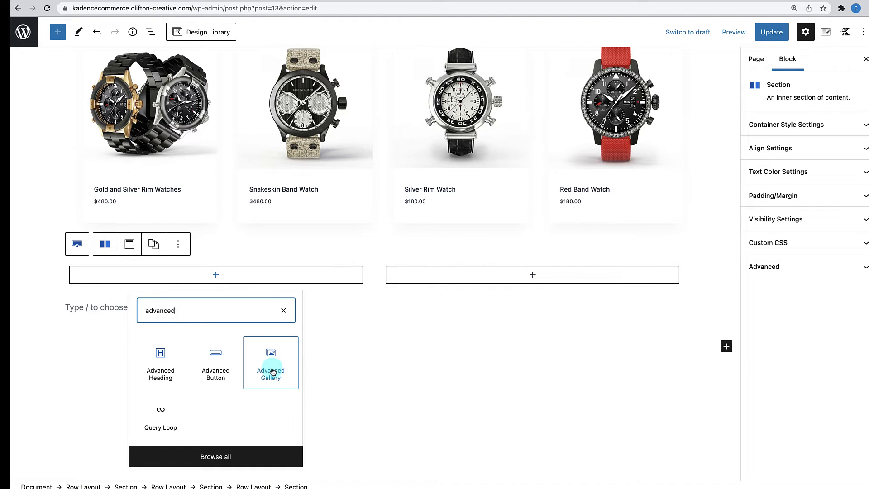
left_click(272, 372)
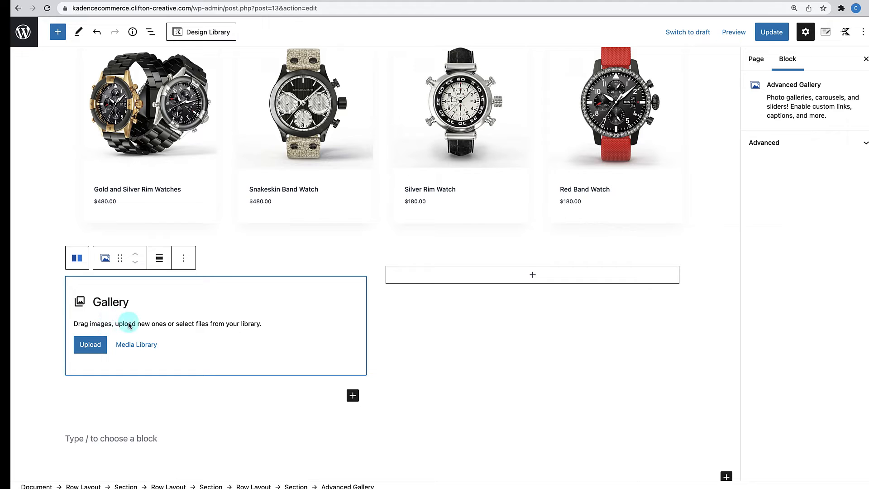
- Build the left-column gallery from watch-5.jpg, the gold and silver watch pair, with Columns set to 1
left_click(134, 345)
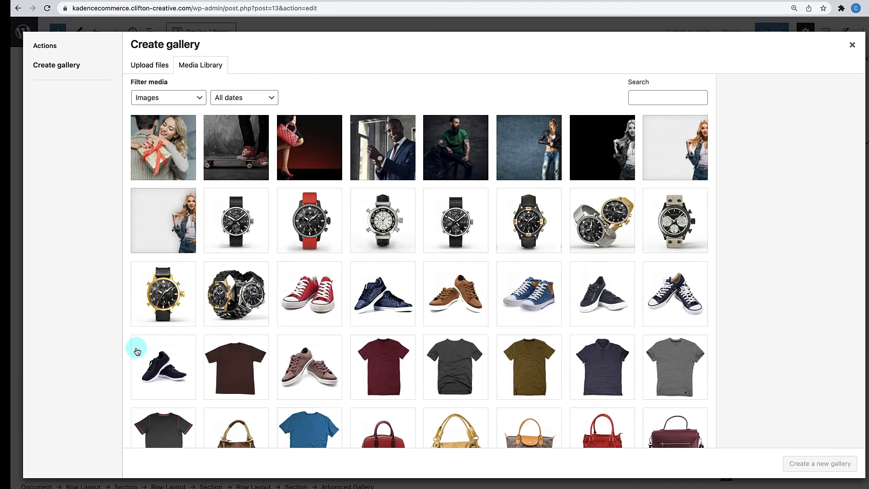
left_click(590, 232)
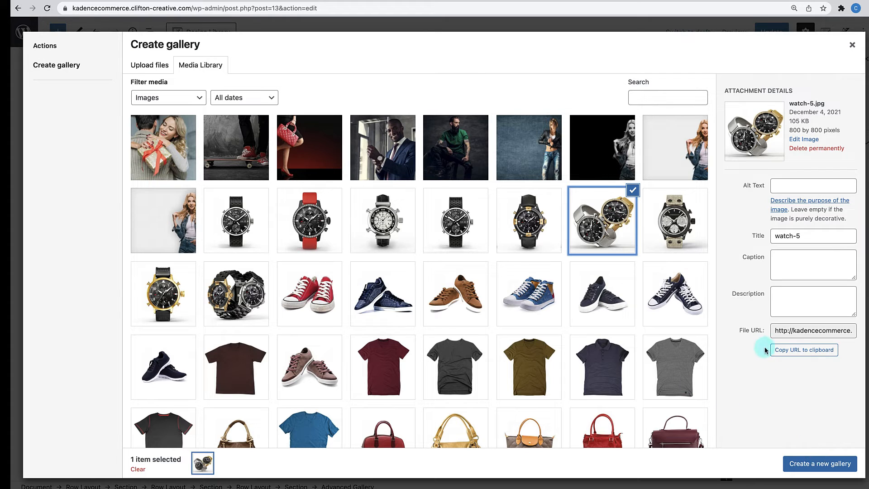
left_click(819, 466)
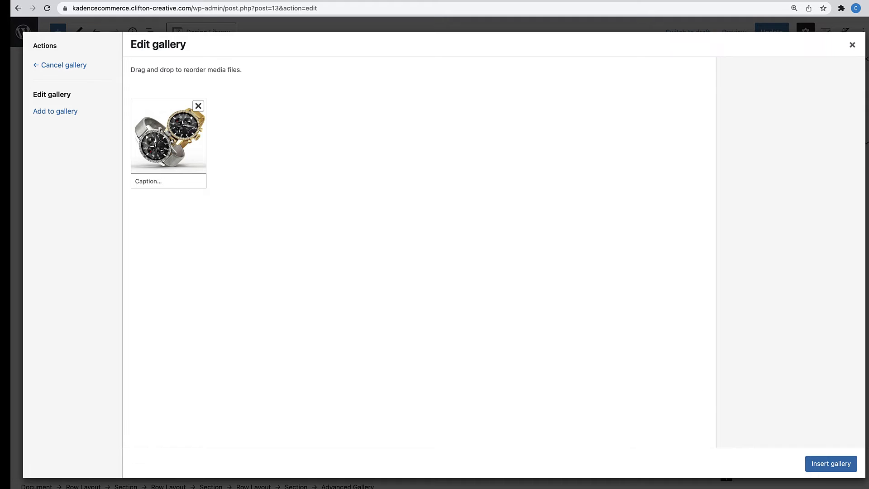
left_click(834, 463)
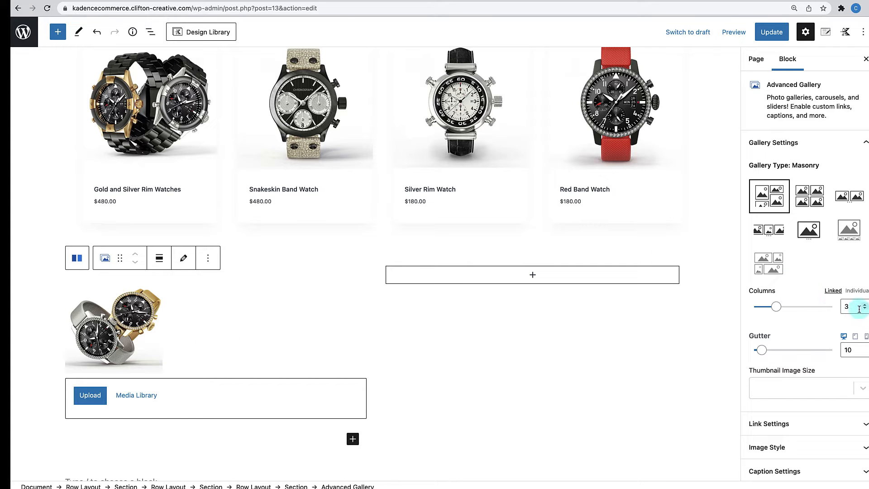
type("1")
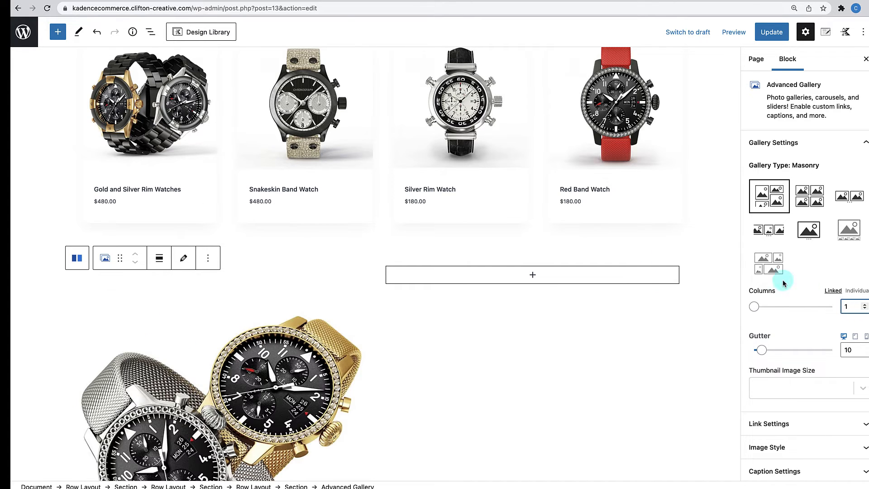
scroll(477, 321, "down", 3)
scroll(477, 321, "up", 3)
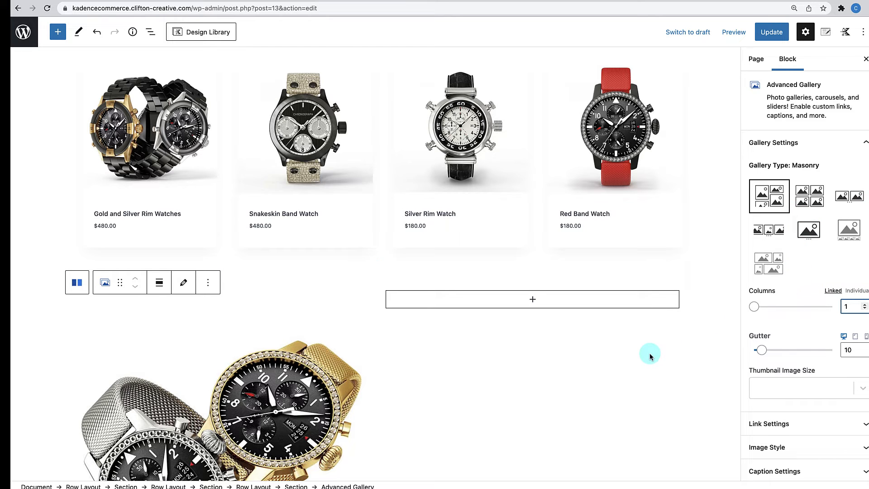
scroll(650, 356, "down", 2)
scroll(650, 355, "down", 3)
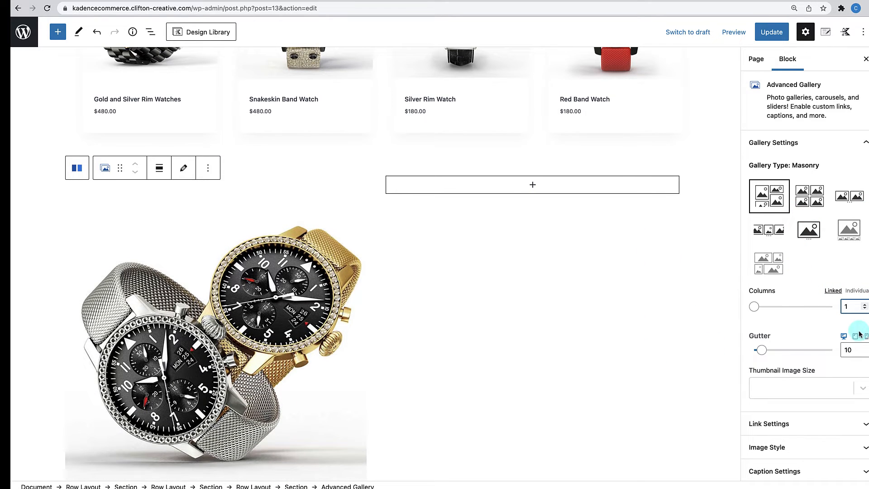
scroll(819, 378, "down", 3)
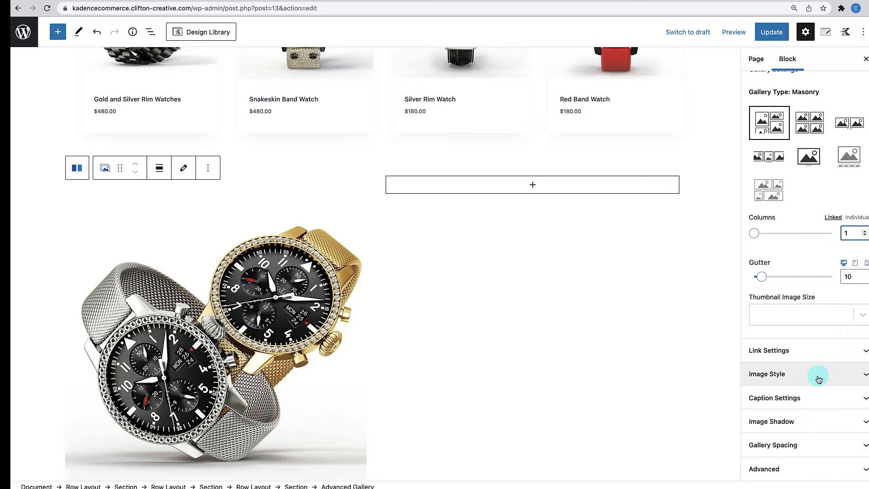
- Add an Advanced Heading 'See All Premium Watches' and copy Lorem Ipsum text from lipsum.com
left_click(534, 186)
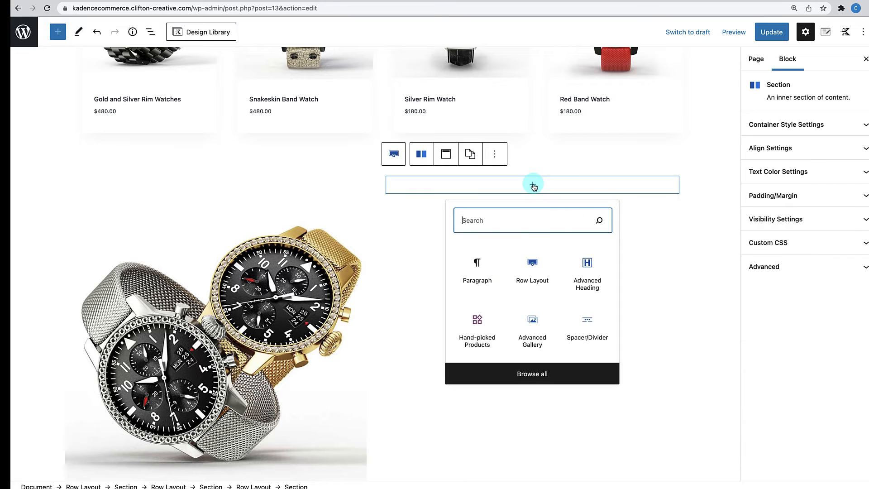
left_click(586, 267)
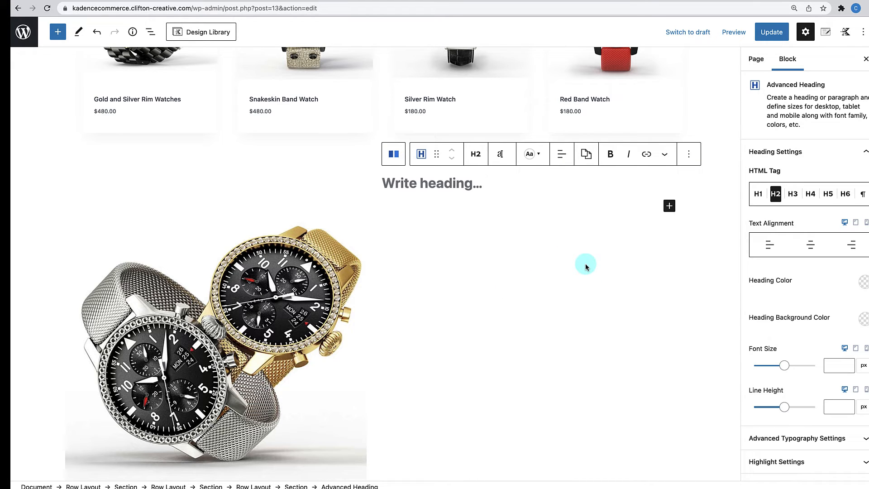
type("See")
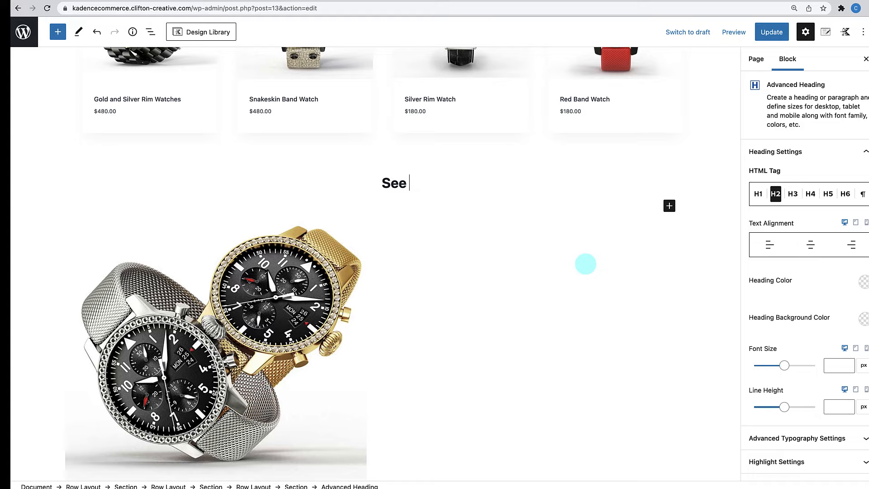
type(" All Premium Watches")
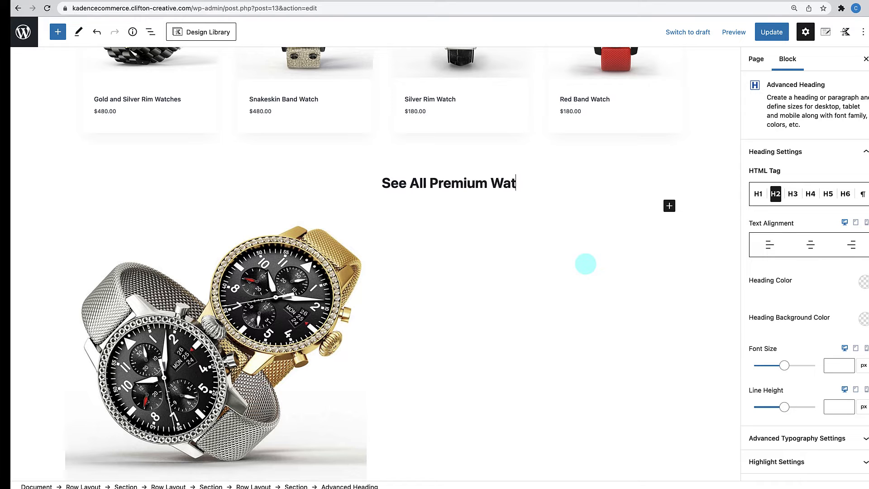
left_click(128, 2)
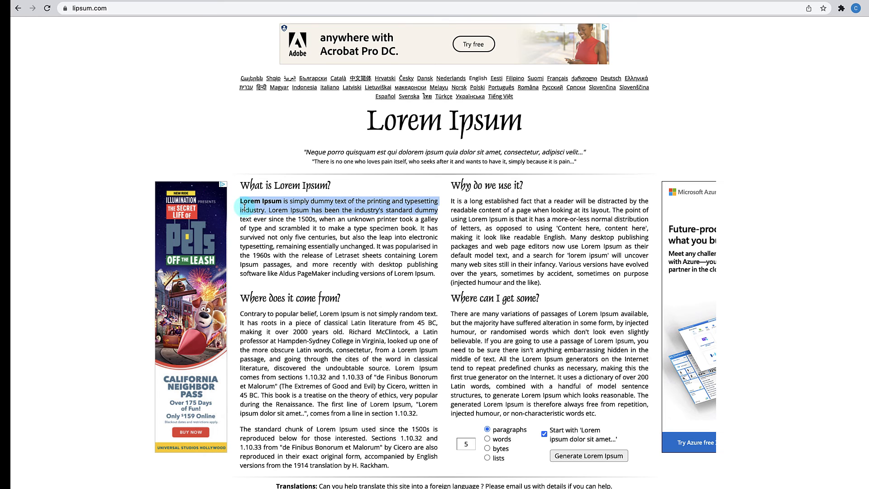
left_click(200, 2)
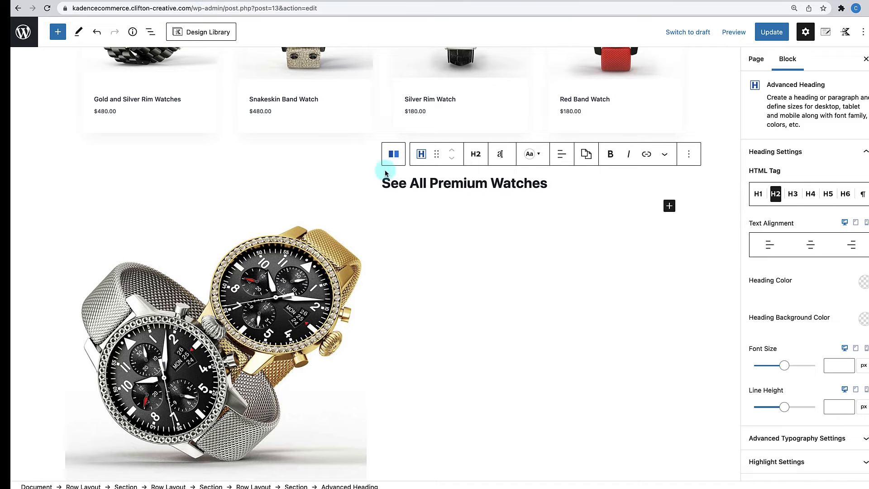
- Add a second Advanced Heading below, set to Paragraph, and paste the Lorem Ipsum text into it
left_click(670, 206)
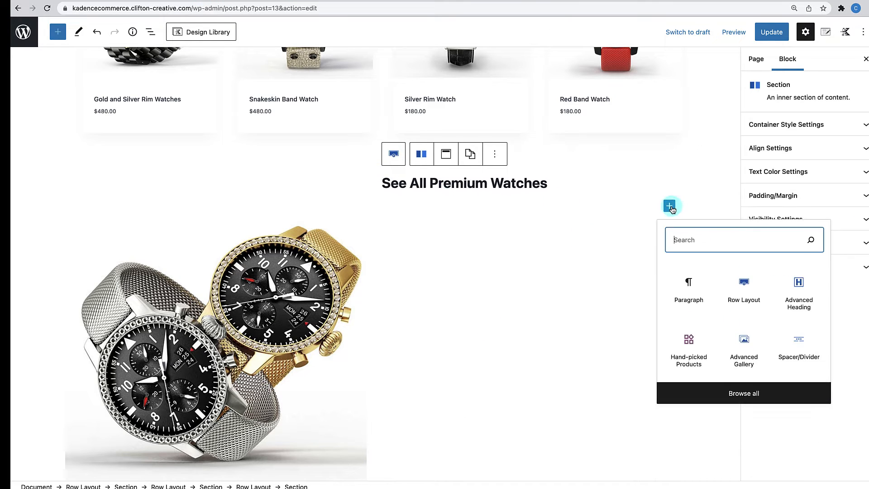
left_click(696, 241)
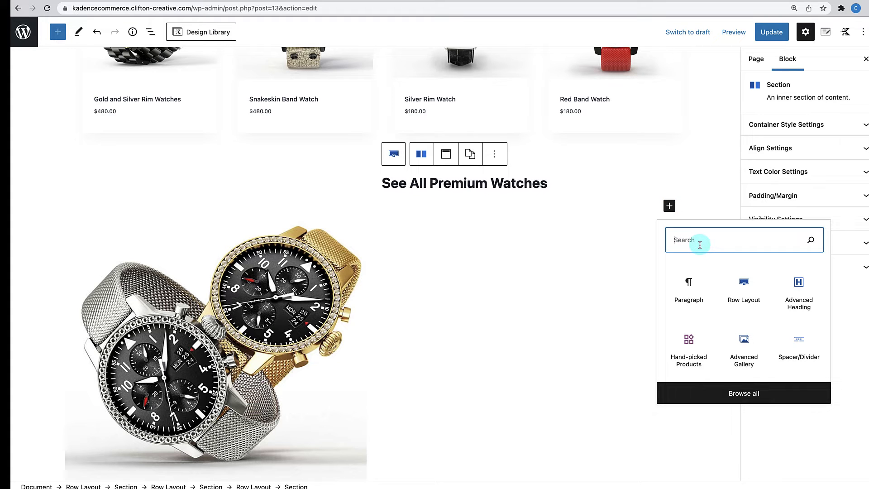
left_click(798, 292)
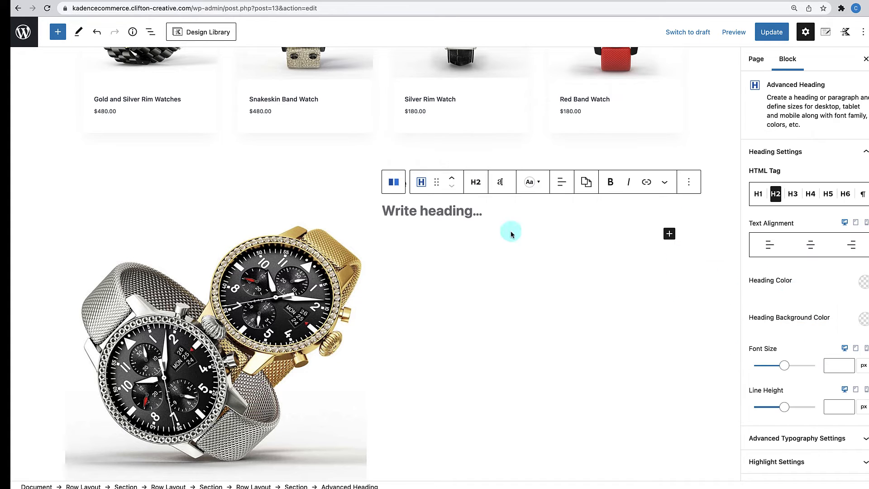
left_click(474, 182)
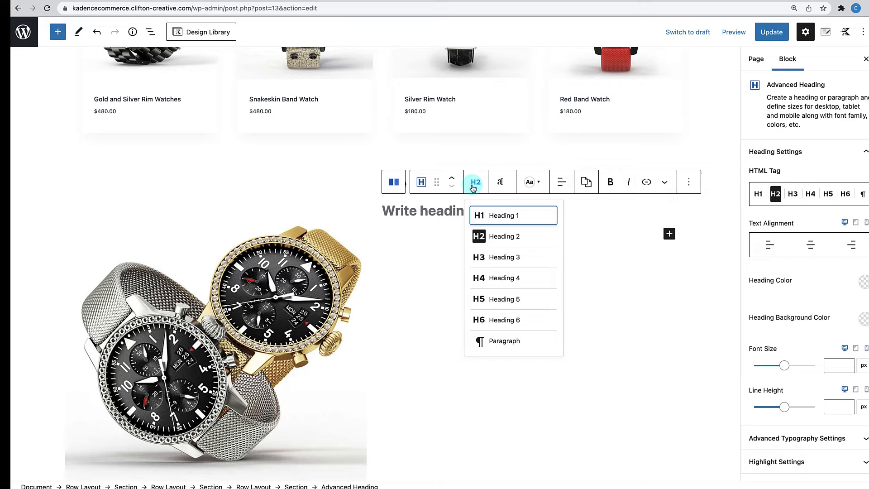
left_click(487, 342)
left_click(410, 205)
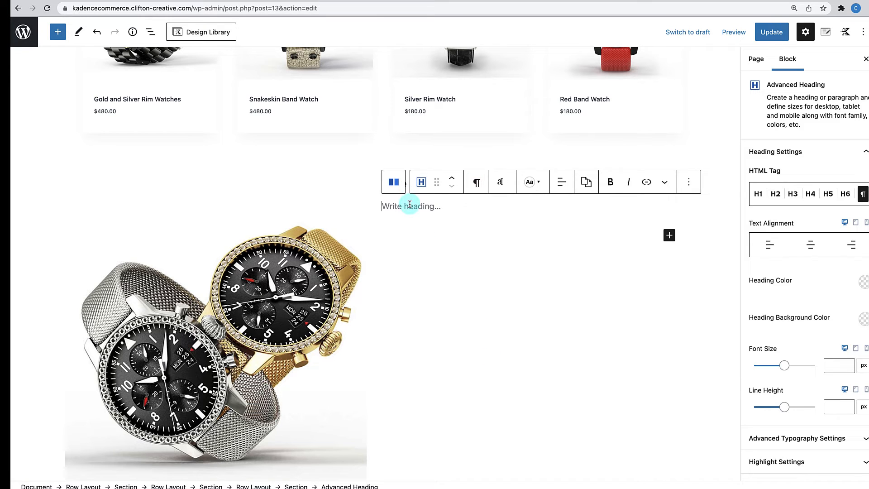
type("Lorem Ipsum is simply dummy text of the printing and typesetting industry. Lorem Ipsum has been the industry's standard dummy")
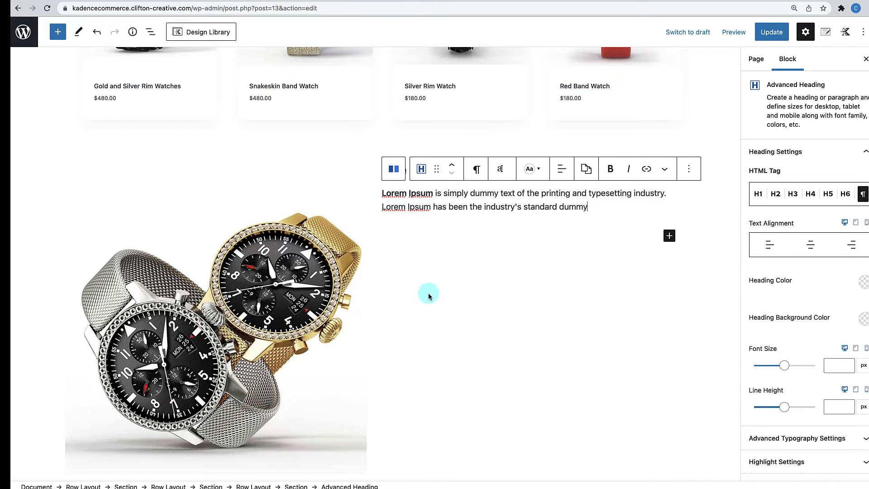
left_click(669, 235)
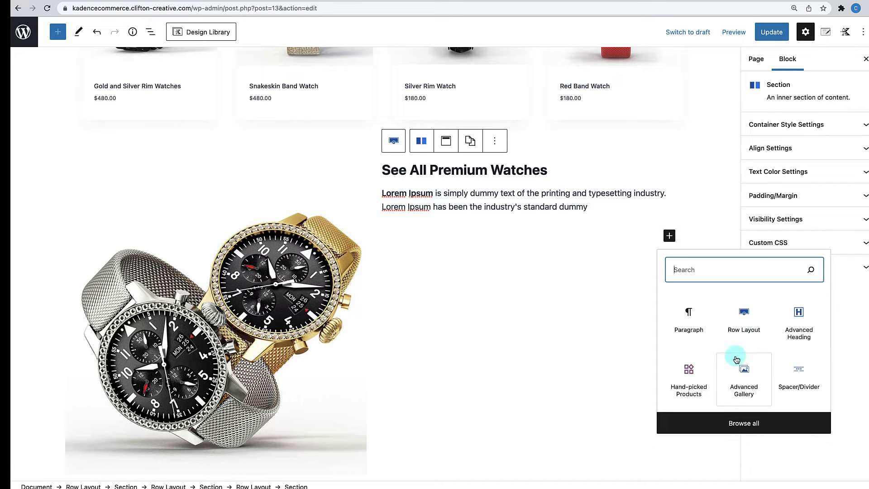
- Insert a left-aligned Advanced Button labelled 'View Watches', then select the parent section
type("adva")
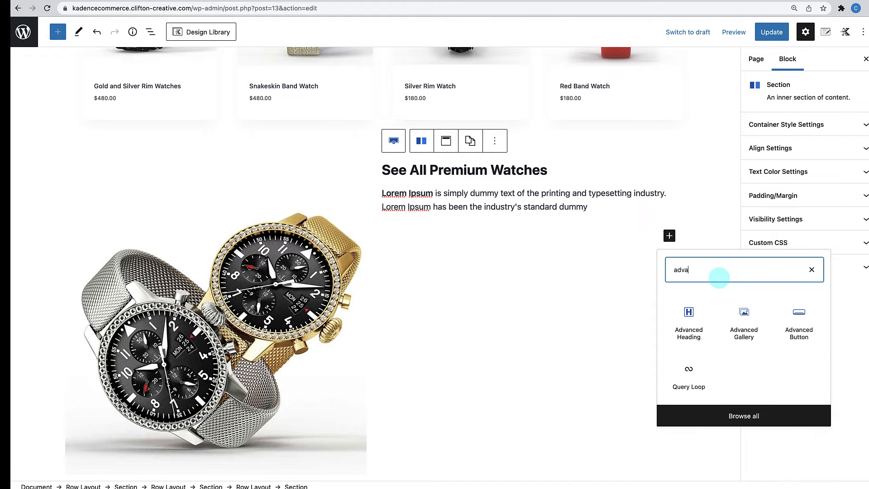
type("n")
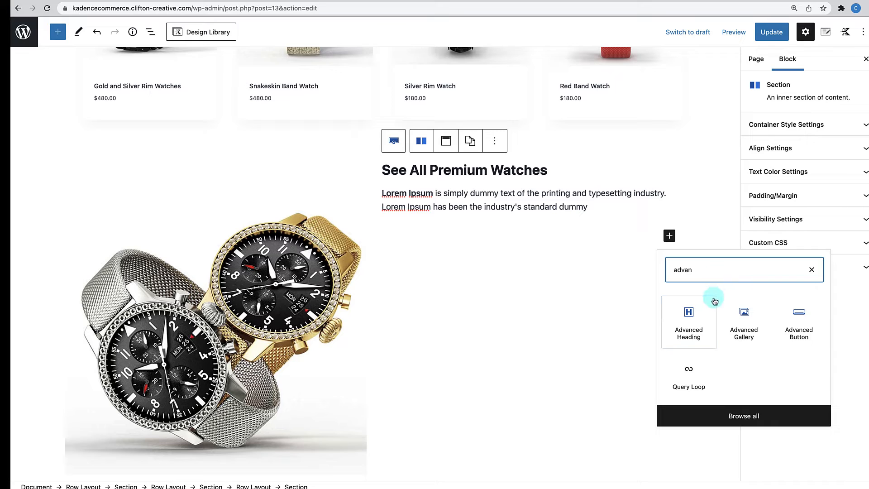
left_click(796, 330)
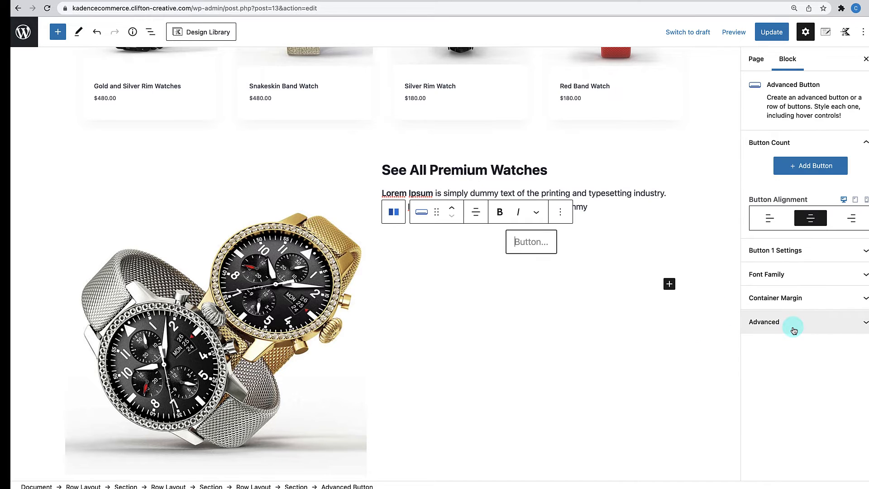
left_click(479, 216)
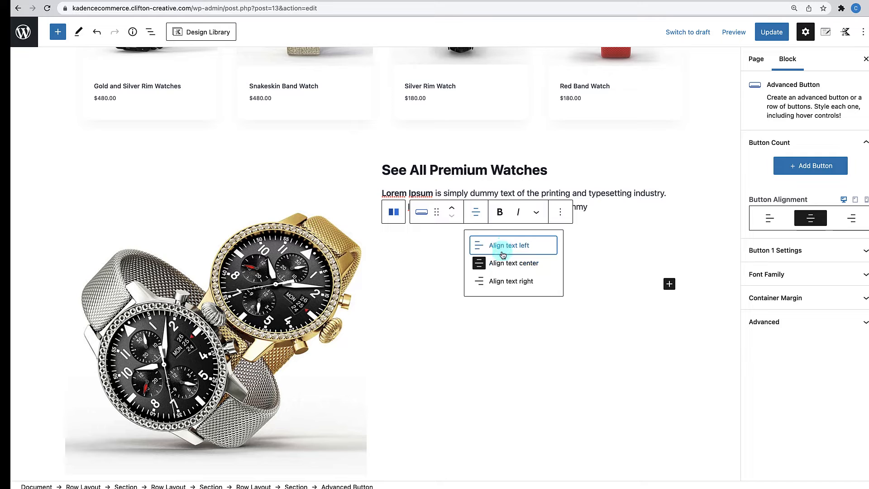
left_click(509, 248)
left_click(401, 249)
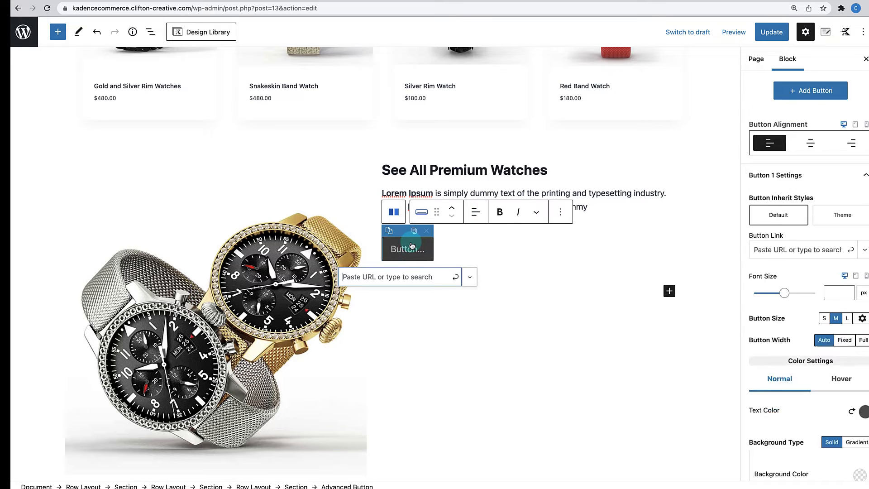
type("View Watches")
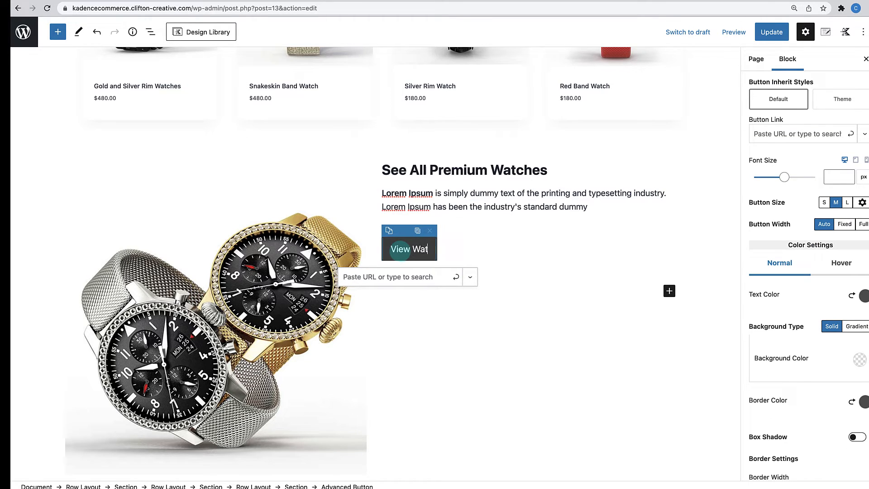
left_click(519, 248)
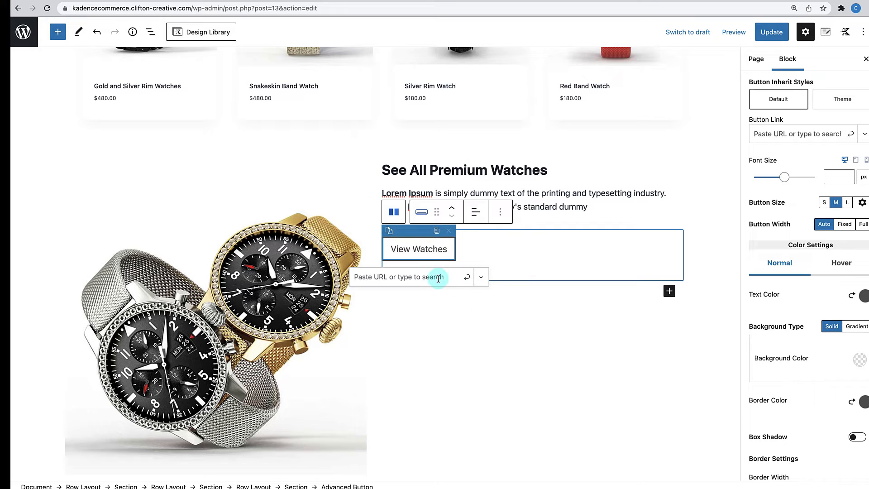
left_click(457, 319)
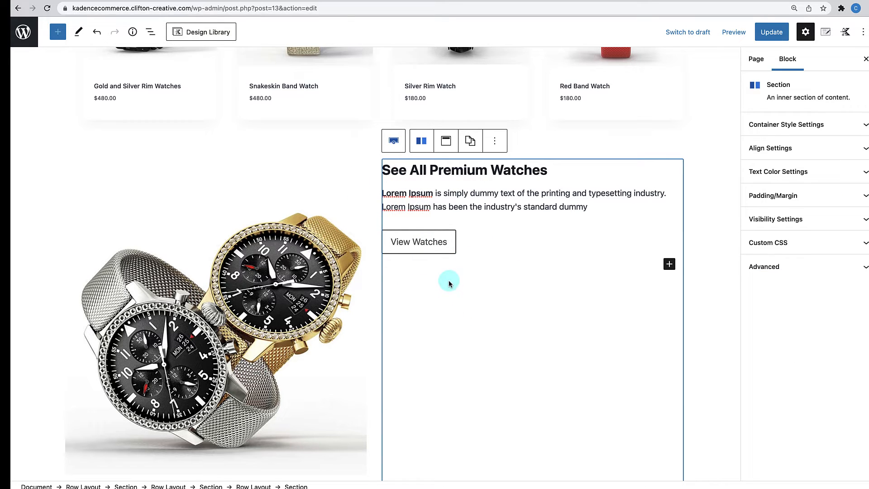
scroll(448, 281, "down", 3)
scroll(449, 283, "up", 1)
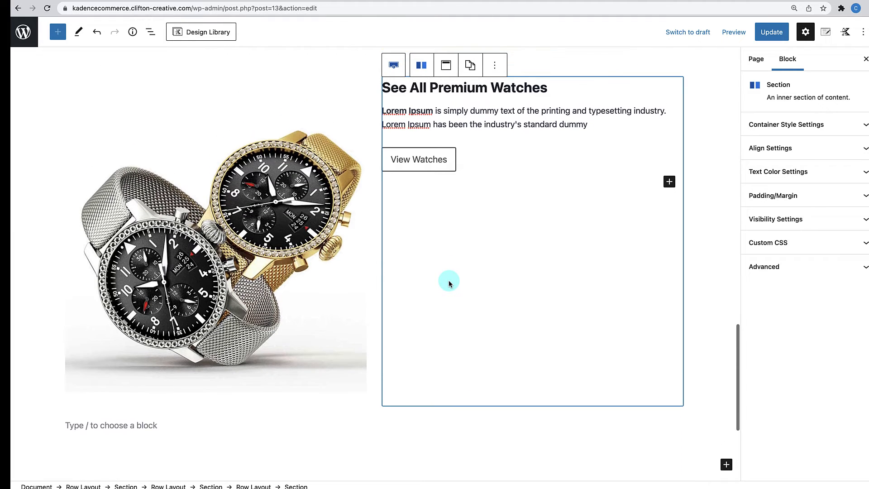
scroll(381, 272, "up", 2)
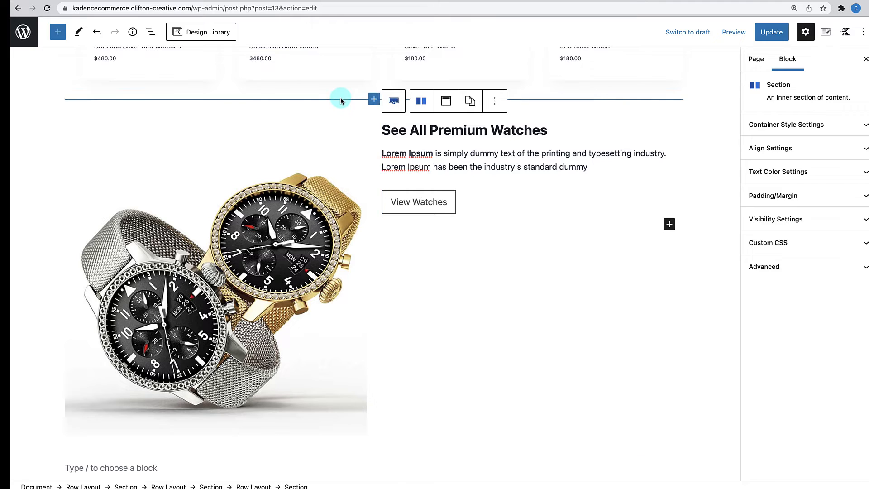
- Select the two-column promo Row Layout and set its vertical alignment to Align Middle
left_click(340, 103)
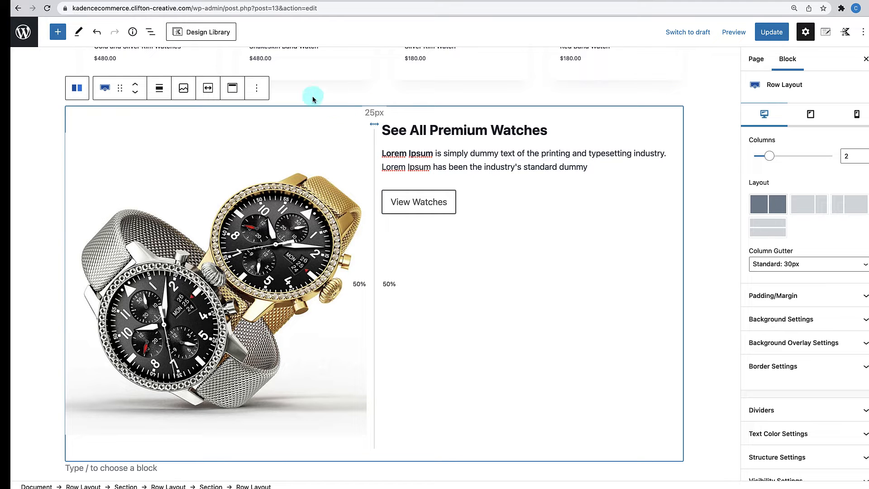
left_click(153, 30)
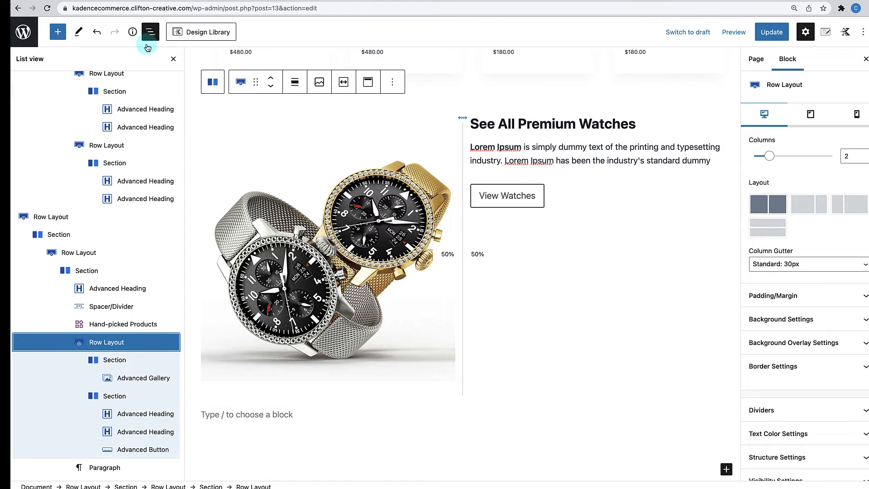
left_click(96, 342)
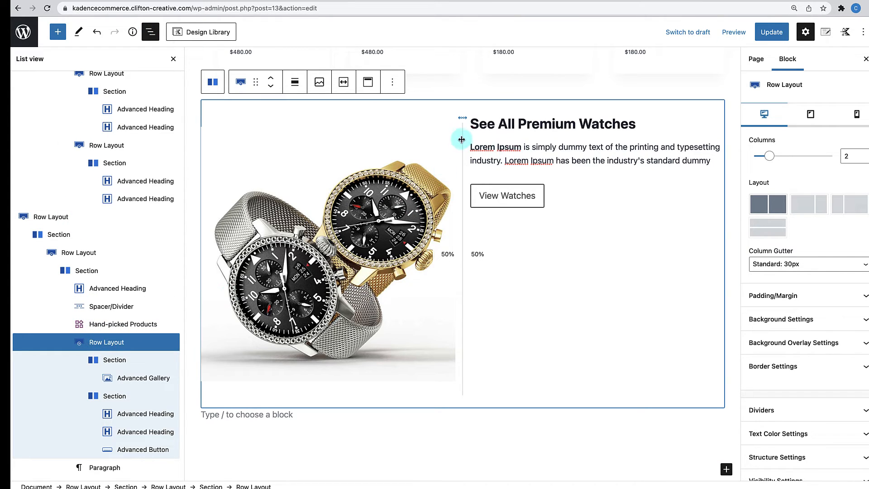
left_click(172, 58)
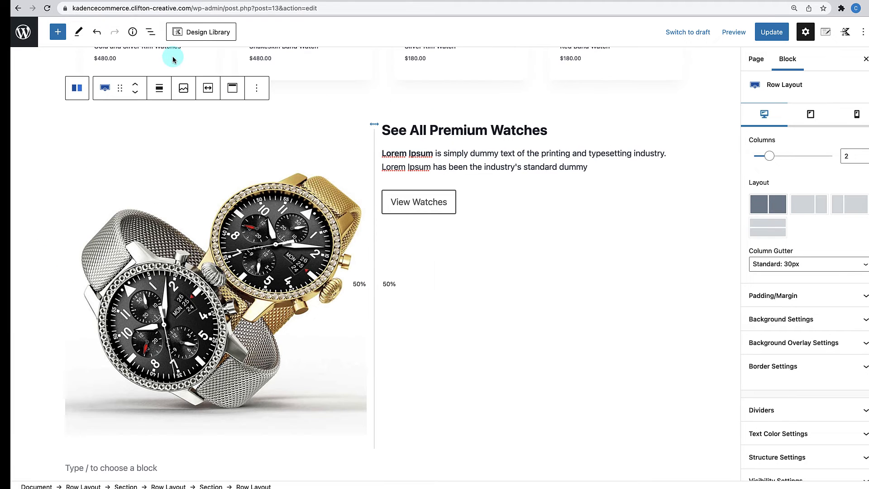
left_click(233, 88)
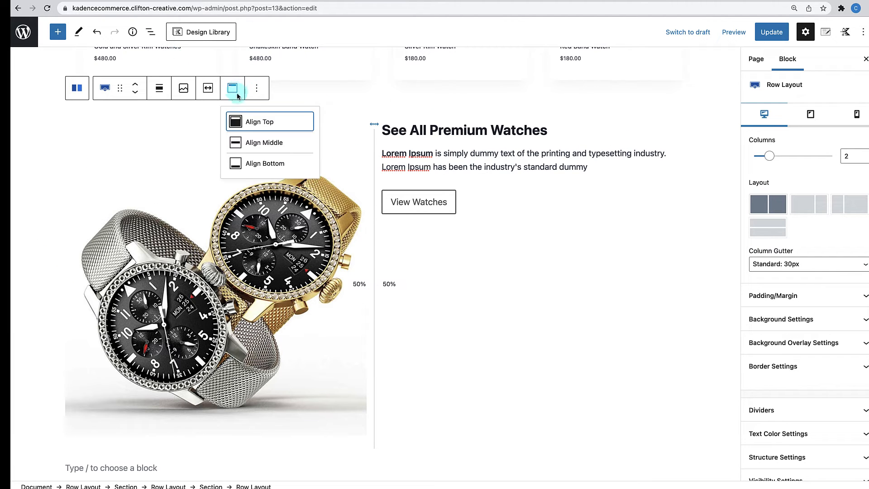
left_click(242, 141)
scroll(516, 297, "down", 2)
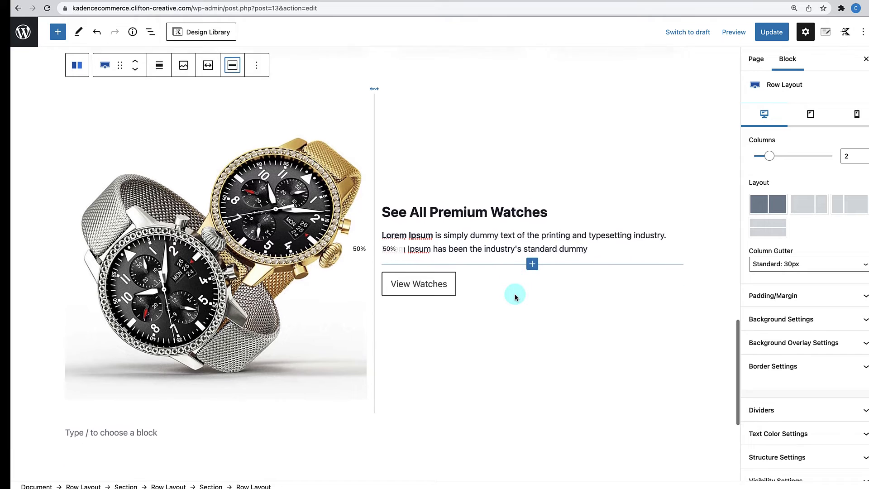
scroll(516, 297, "up", 1)
scroll(516, 297, "up", 2)
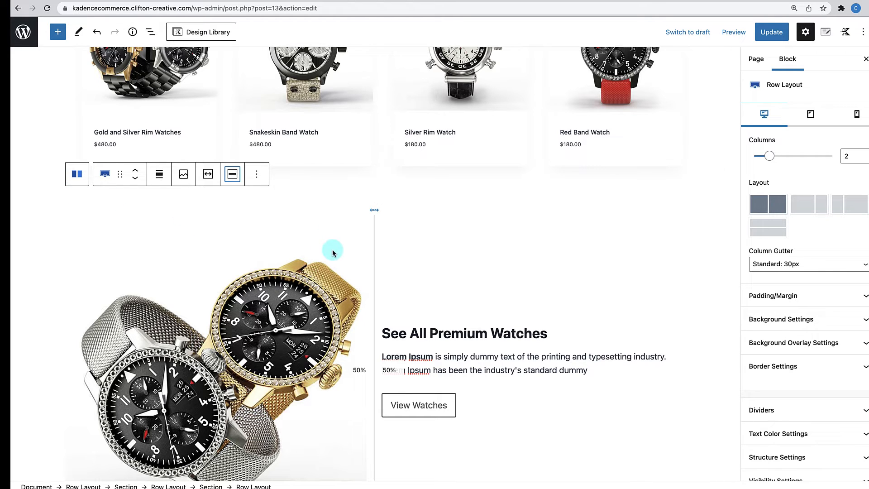
- Set the row's Custom Content Max Width to 750 px in Structure Settings, first trying 650
scroll(555, 254, "down", 4)
scroll(784, 403, "down", 1)
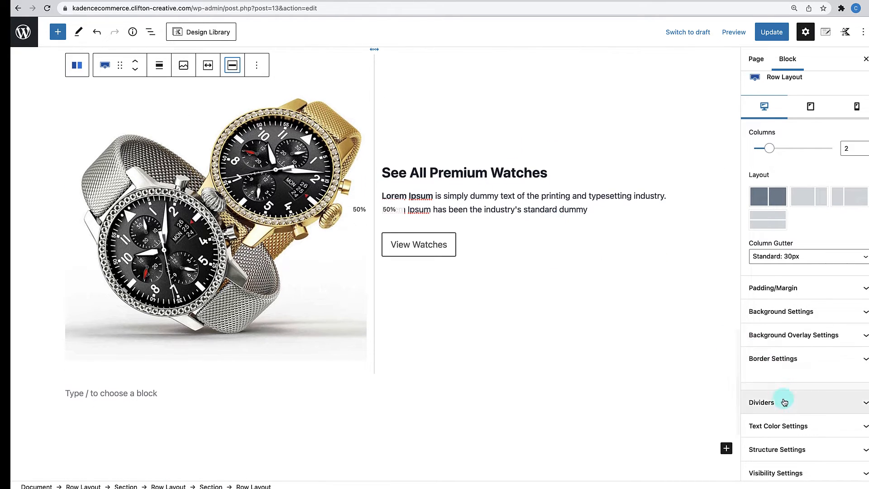
scroll(784, 403, "down", 2)
left_click(790, 399)
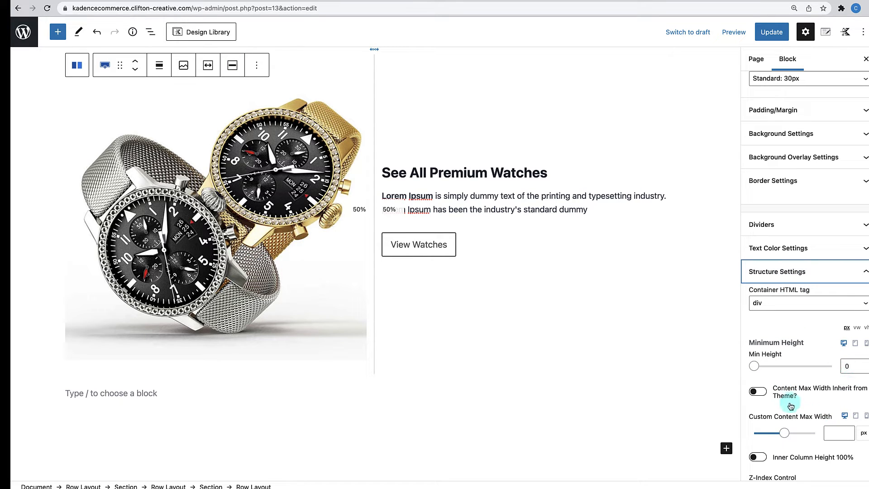
left_click(833, 429)
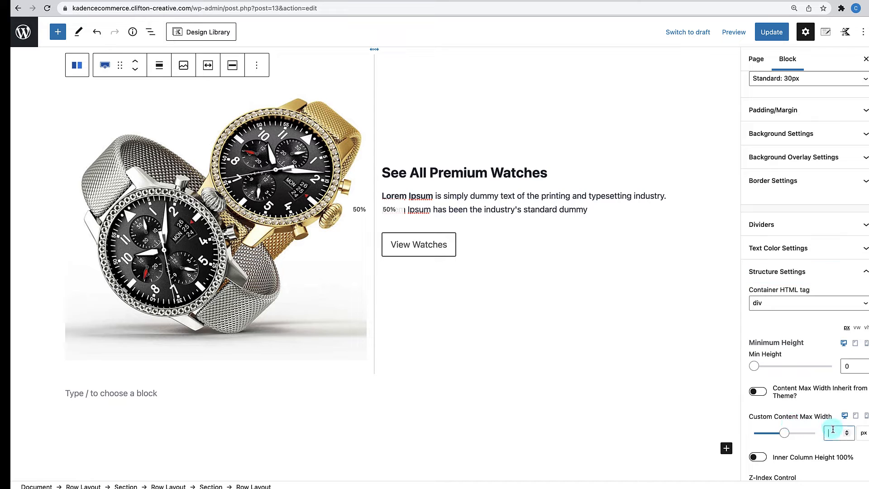
type("650")
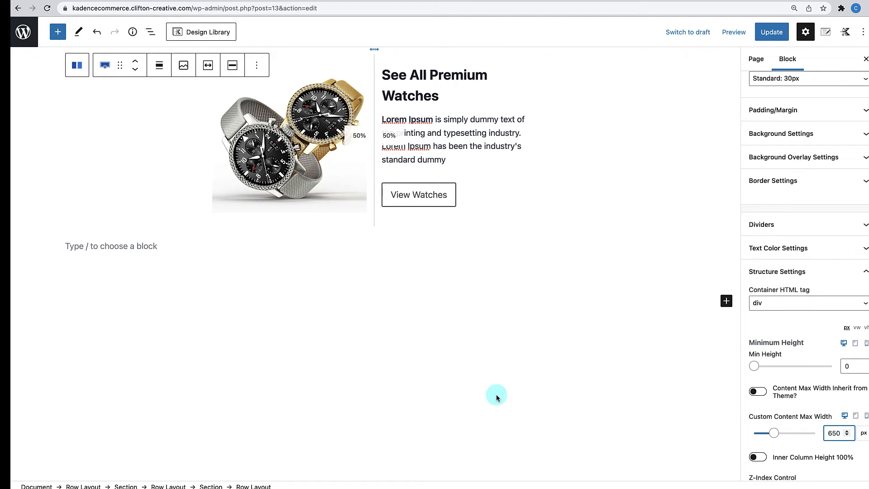
scroll(497, 396, "up", 4)
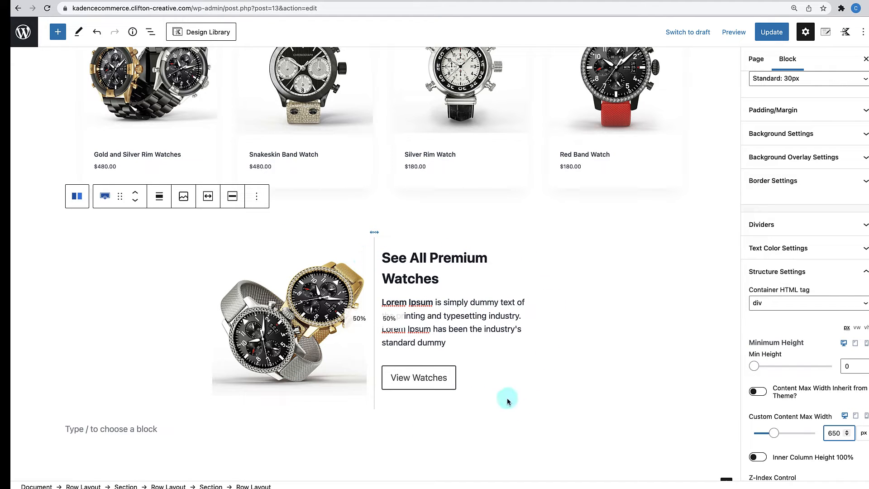
scroll(551, 414, "down", 3)
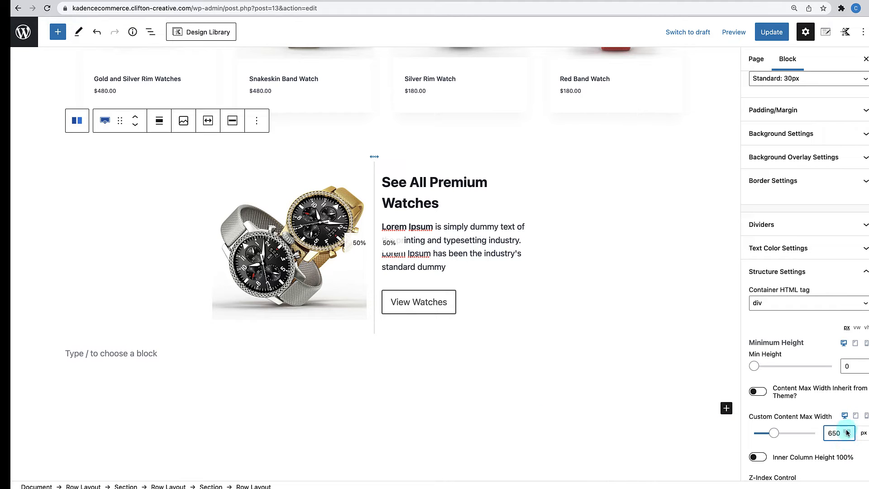
type("7")
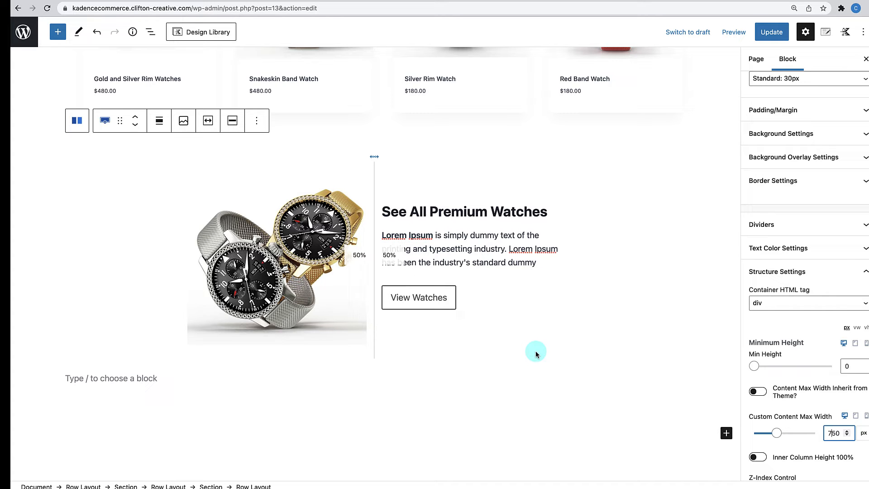
scroll(536, 350, "up", 3)
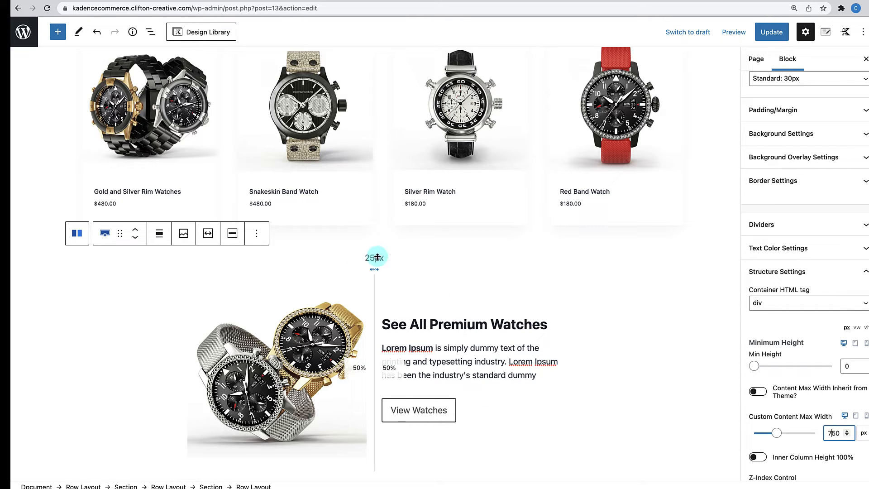
left_click(352, 257)
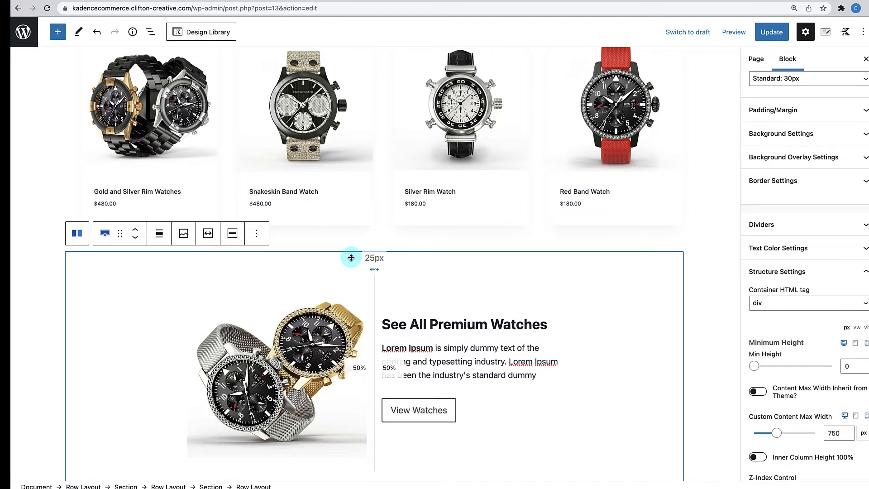
scroll(351, 257, "down", 2)
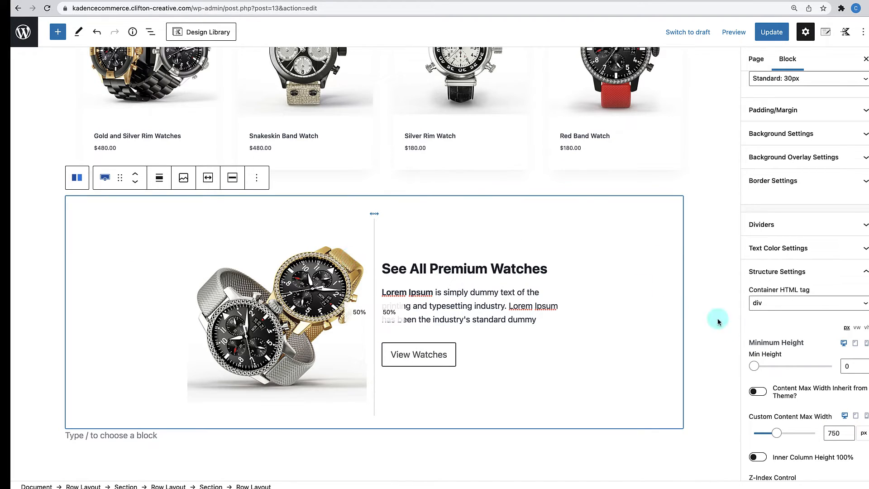
- Switch the row's background overlay to a gradient whose first colour is dark 1A202C
scroll(793, 366, "down", 3)
scroll(792, 367, "up", 4)
scroll(792, 367, "up", 3)
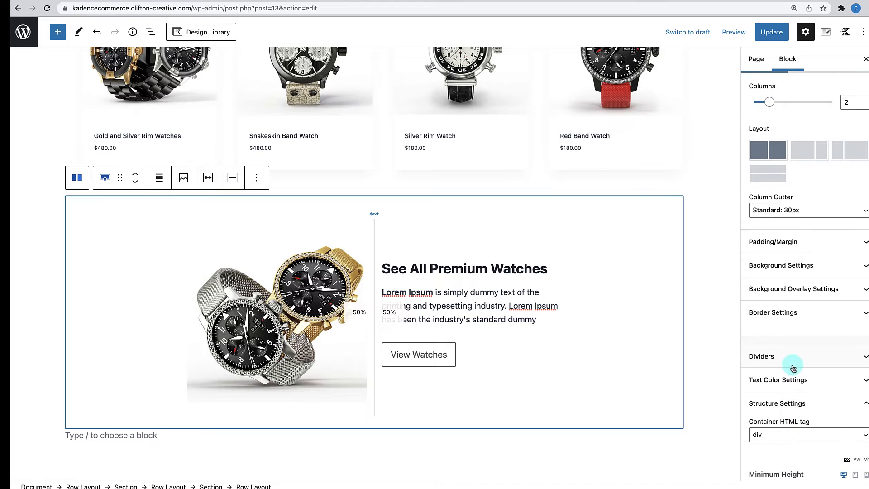
left_click(820, 293)
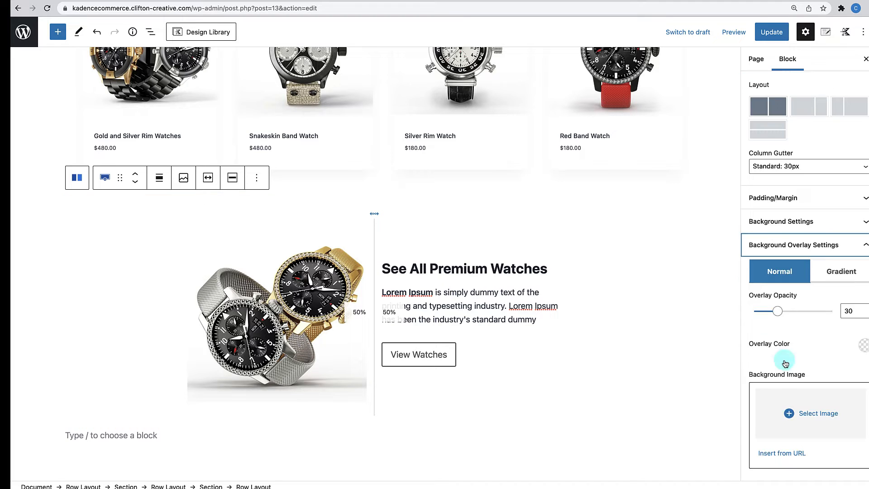
scroll(810, 317, "down", 2)
left_click(842, 234)
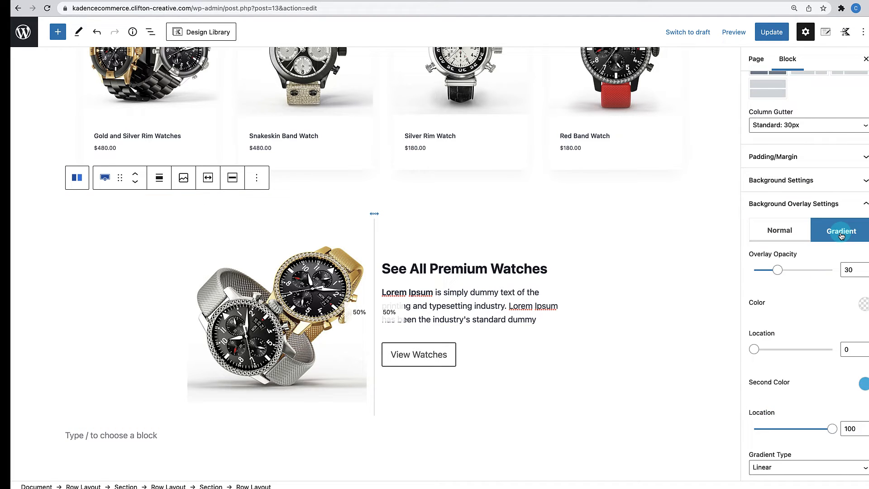
scroll(840, 271, "down", 2)
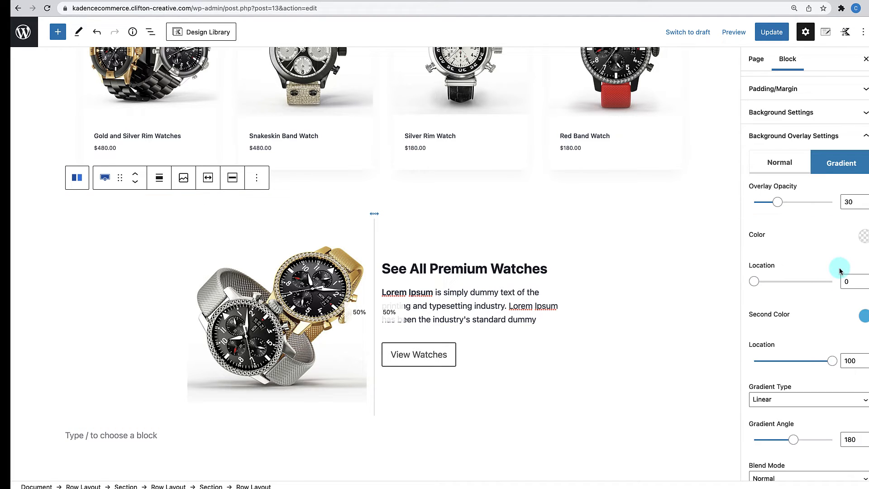
left_click(863, 238)
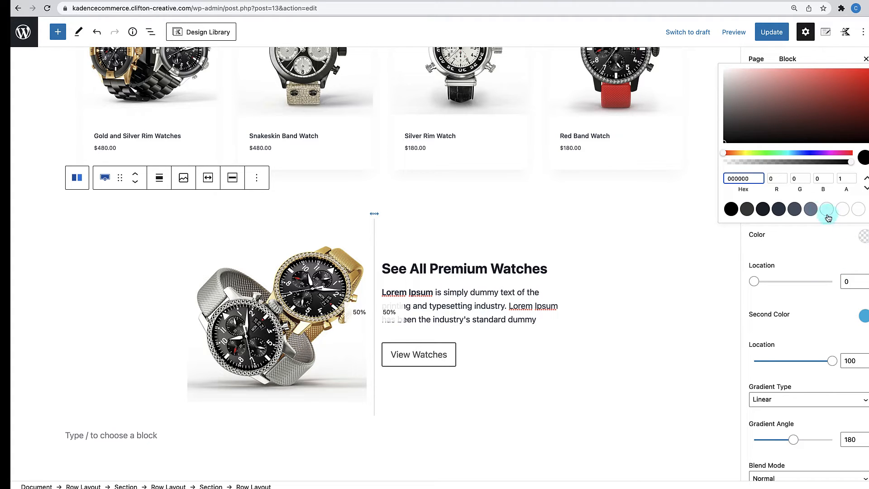
left_click(779, 209)
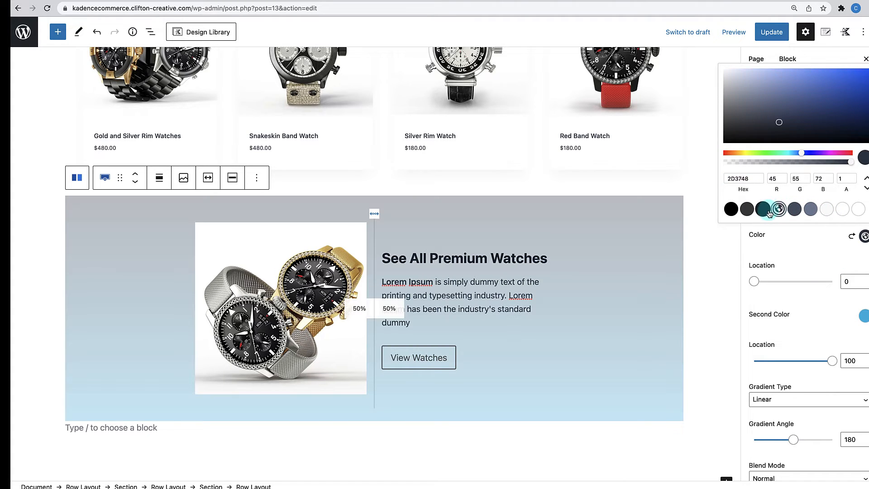
left_click(764, 209)
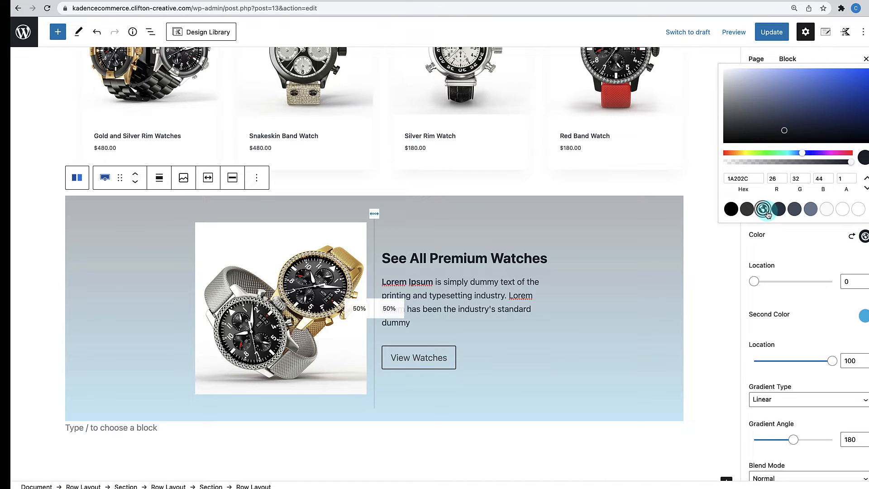
- Set the gradient's second colour to white and recheck the first colour's value
left_click(864, 317)
left_click(858, 288)
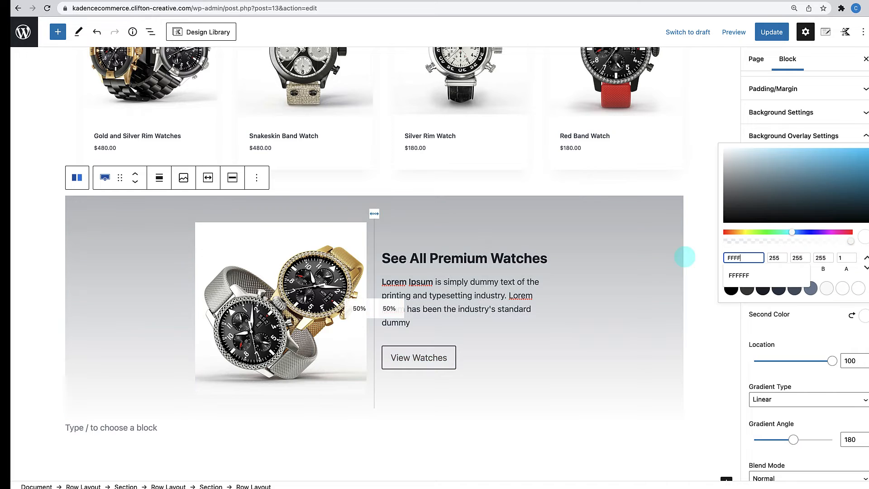
left_click(683, 254)
scroll(806, 370, "down", 1)
scroll(806, 370, "down", 2)
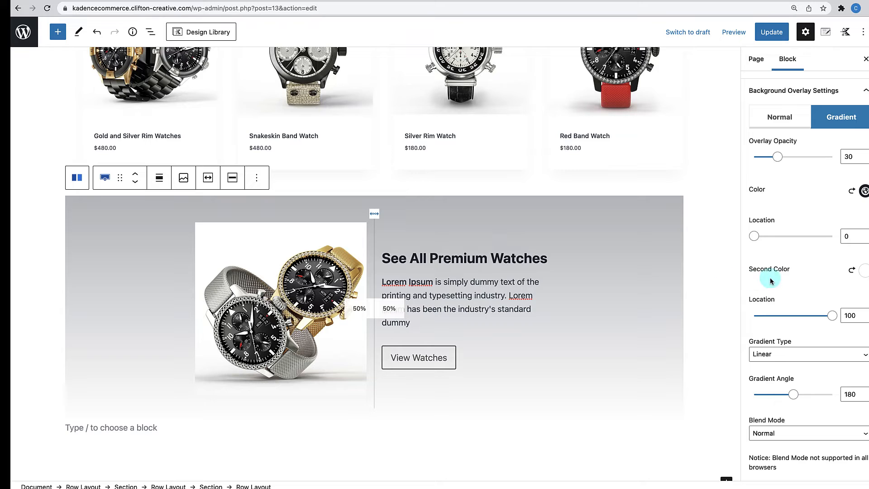
scroll(767, 276, "up", 2)
scroll(767, 275, "up", 1)
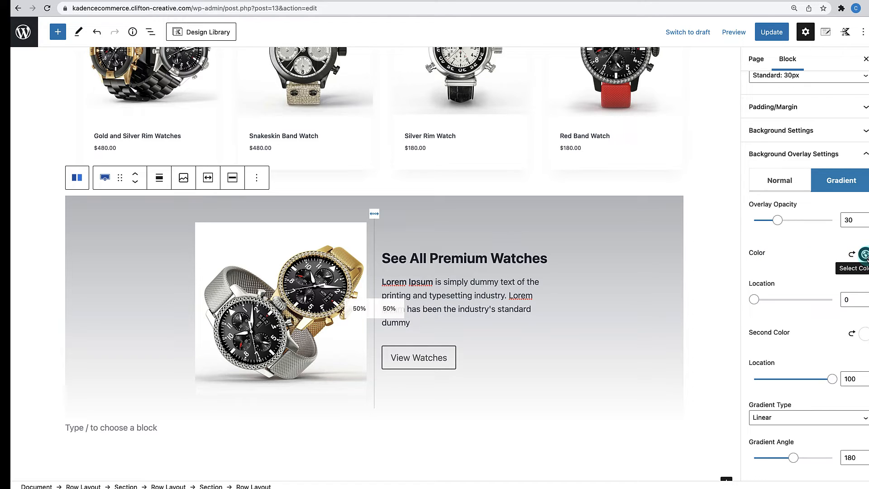
left_click(865, 254)
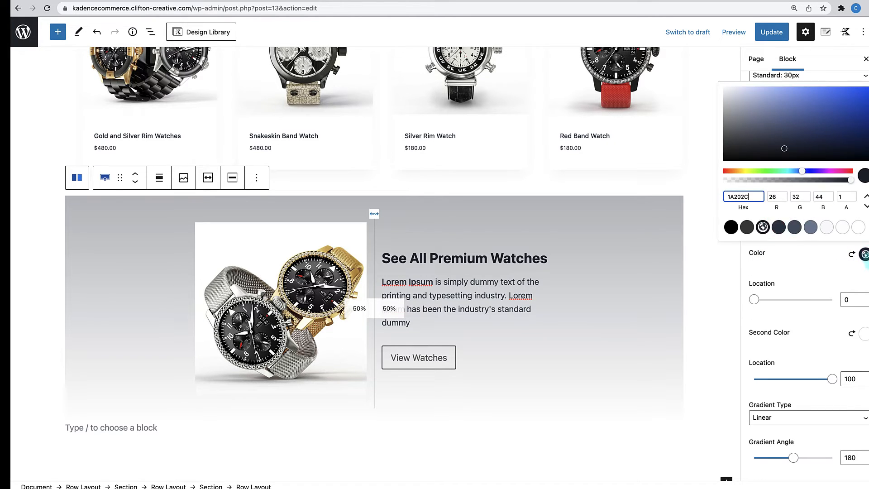
left_click(825, 260)
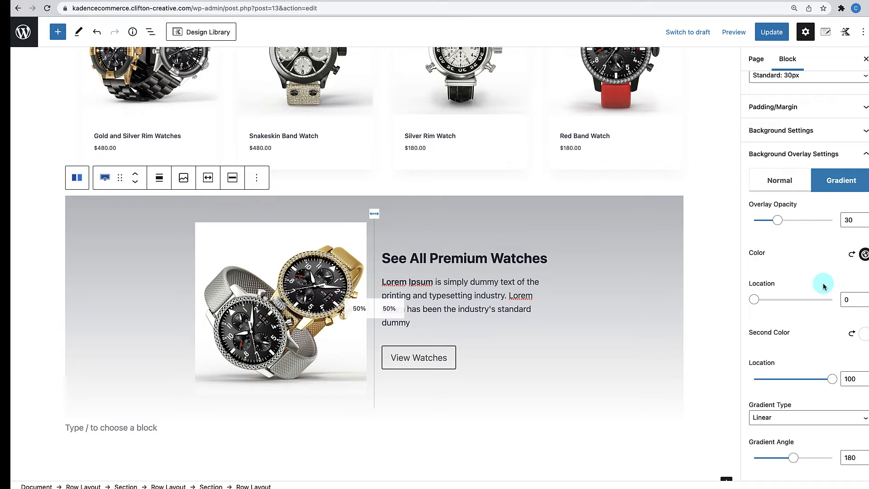
scroll(824, 287, "down", 3)
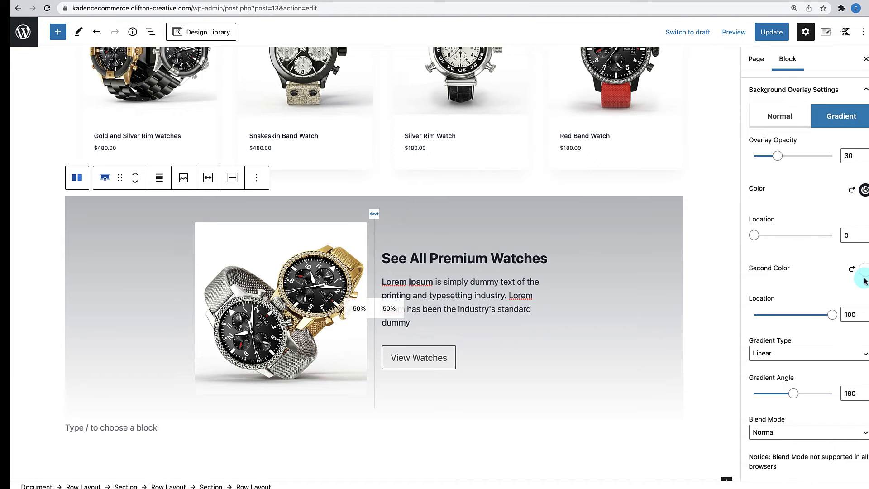
scroll(828, 291, "down", 3)
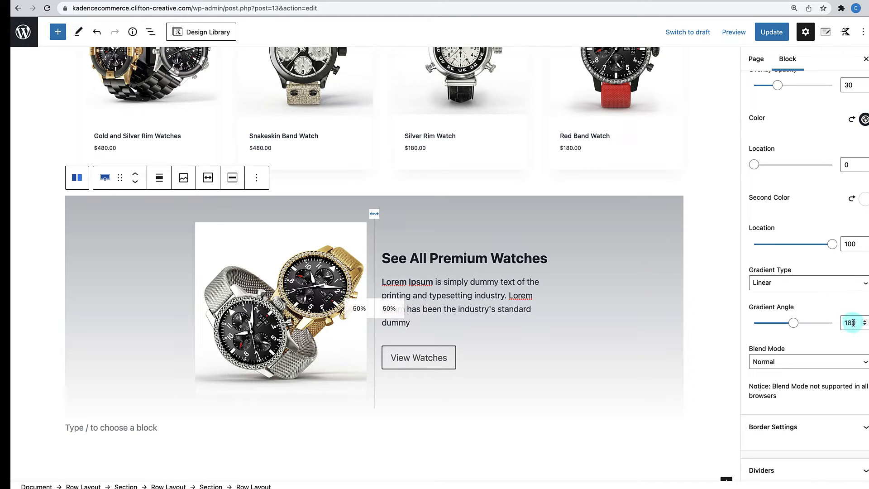
- Set the Gradient Angle to 90, then change it to 270 degrees
left_click_drag(850, 322, 833, 326)
type("90")
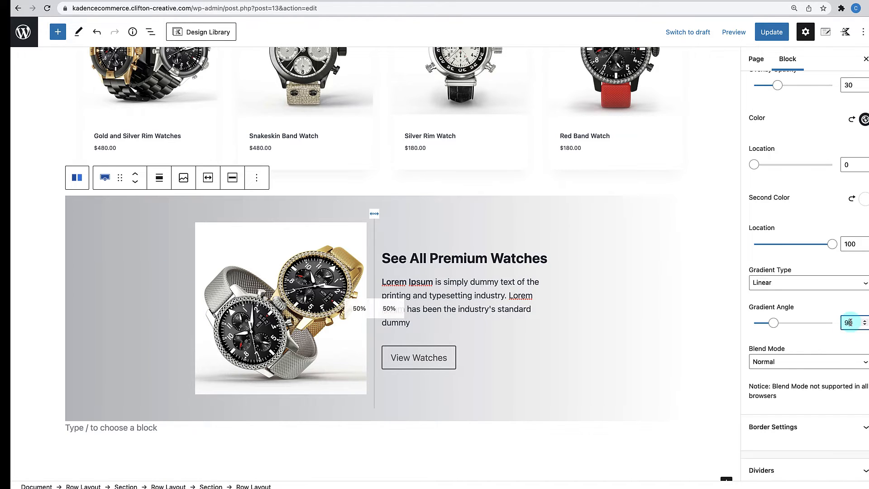
left_click_drag(850, 322, 832, 323)
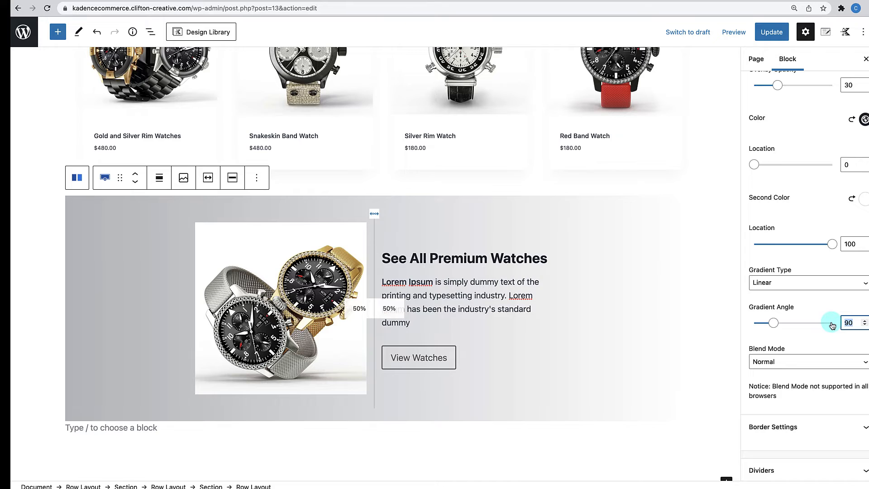
type("270")
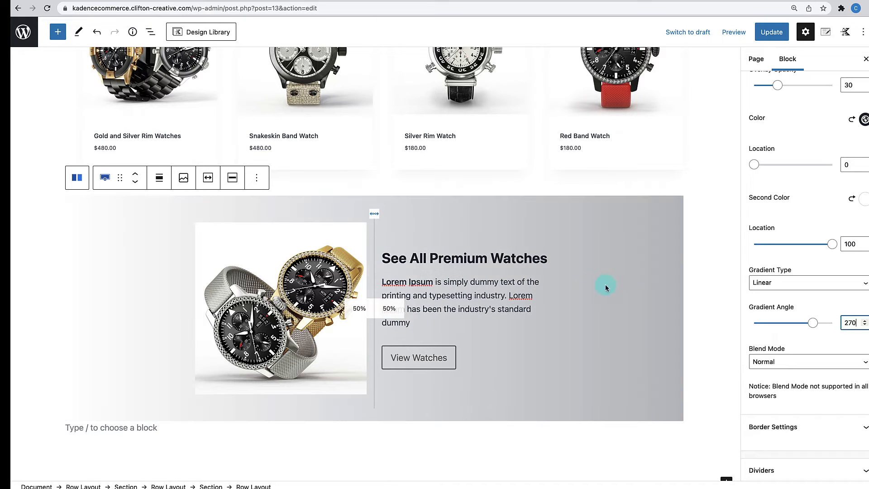
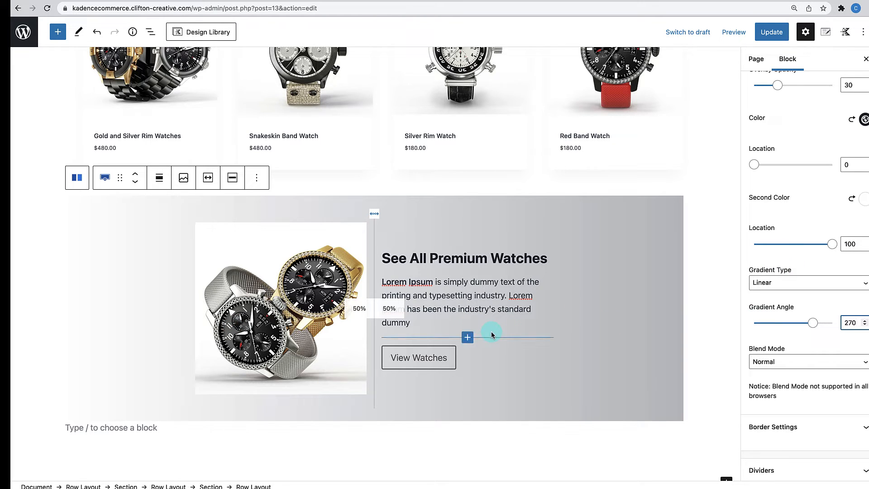
- Move the first and second gradient Location stops of the watch promo overlay to 60
scroll(806, 329, "up", 1)
scroll(806, 329, "up", 1)
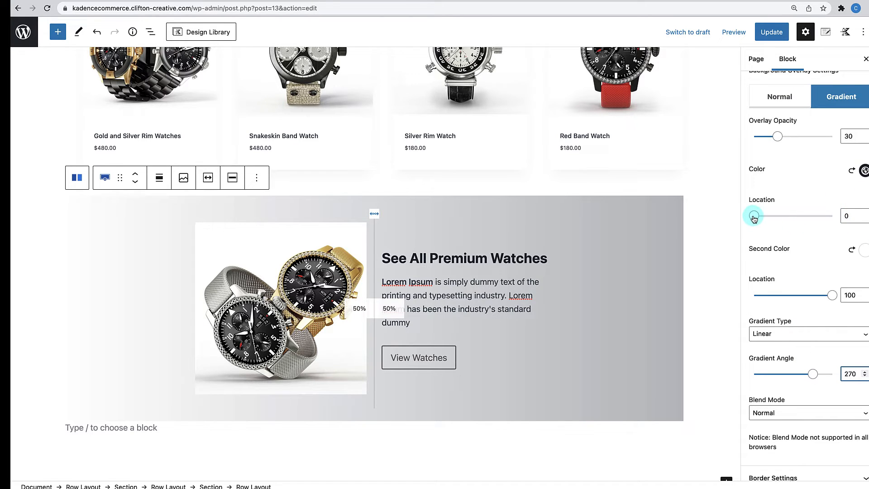
left_click_drag(754, 219, 792, 218)
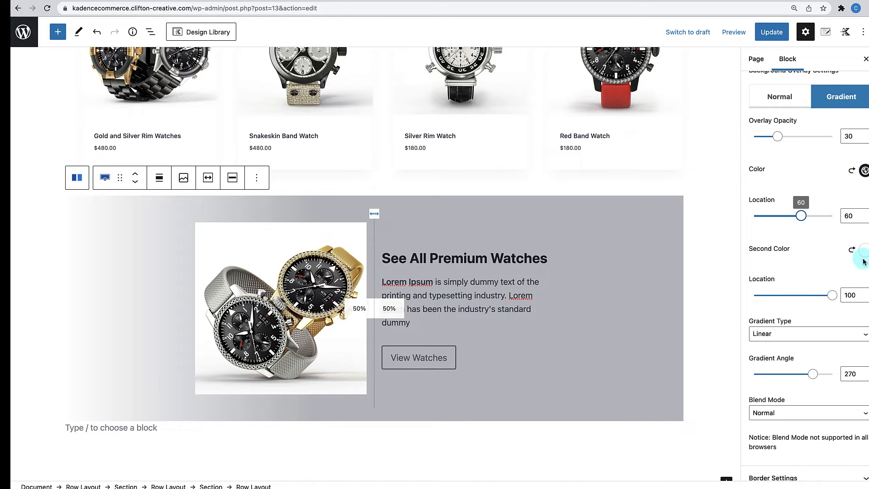
left_click_drag(832, 296, 802, 296)
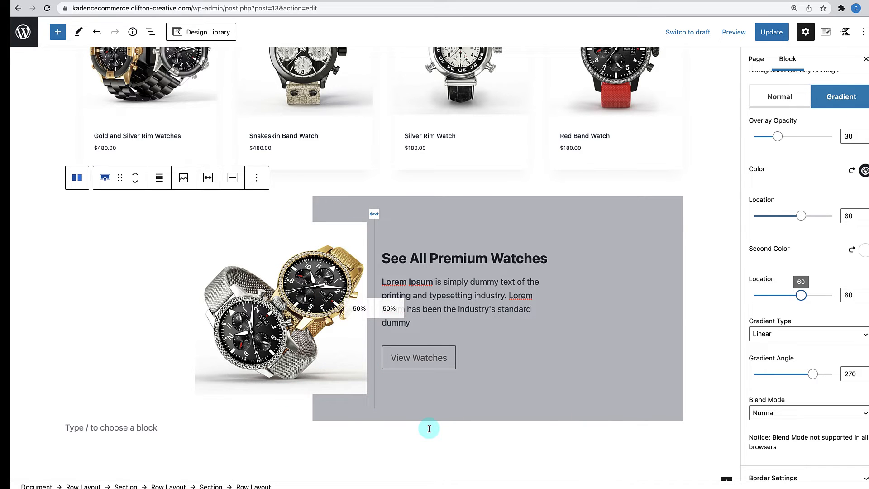
scroll(430, 429, "up", 2)
scroll(430, 428, "down", 4)
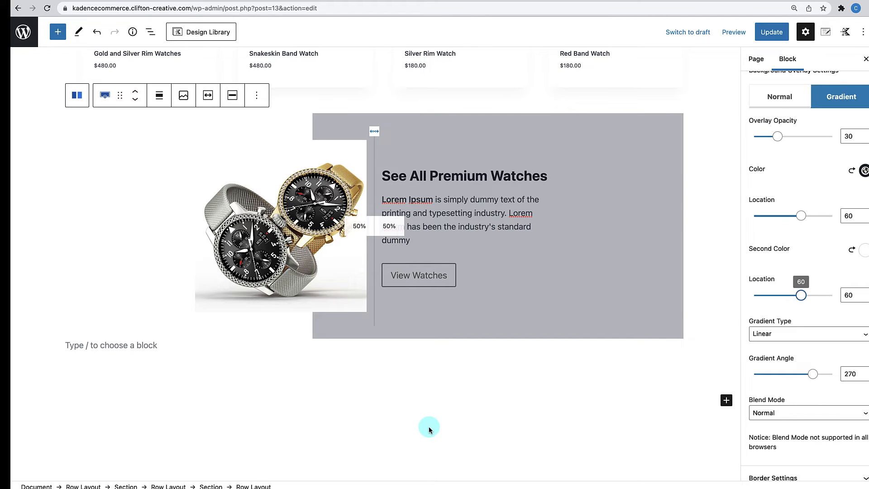
scroll(429, 425, "up", 1)
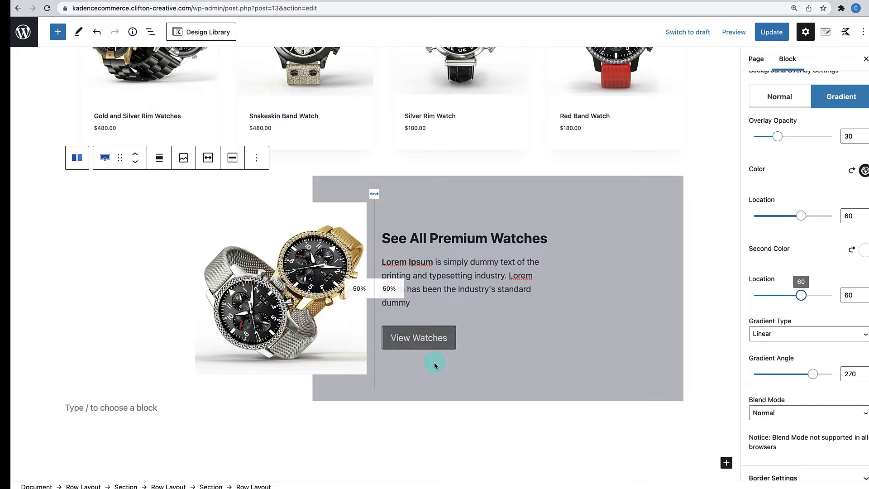
- Colour the See All Premium Watches heading text white (FFFFFF)
left_click(462, 238)
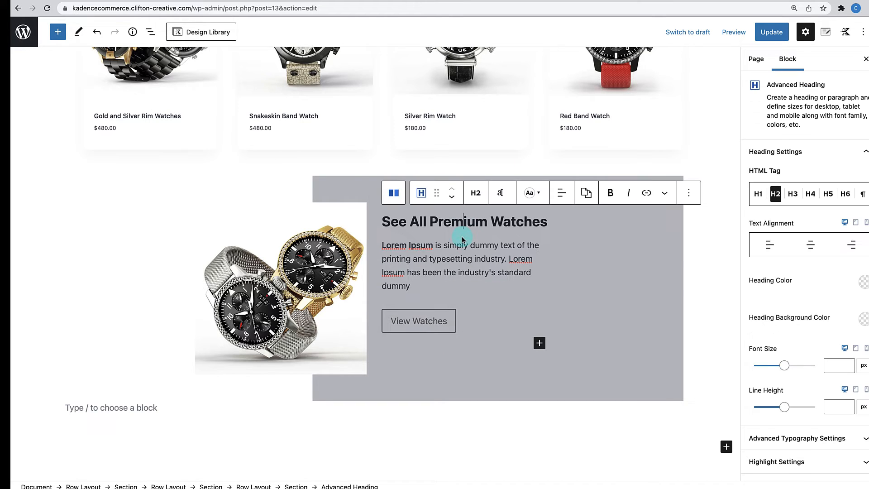
left_click(534, 192)
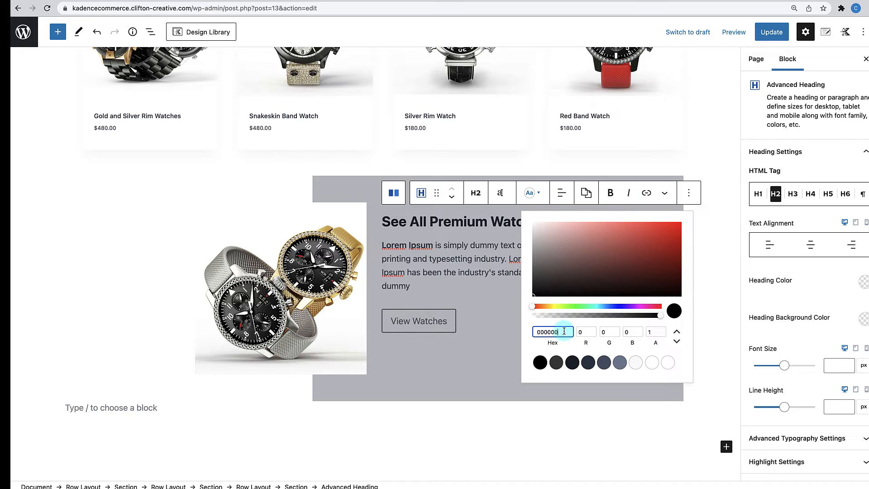
left_click_drag(564, 332, 523, 332)
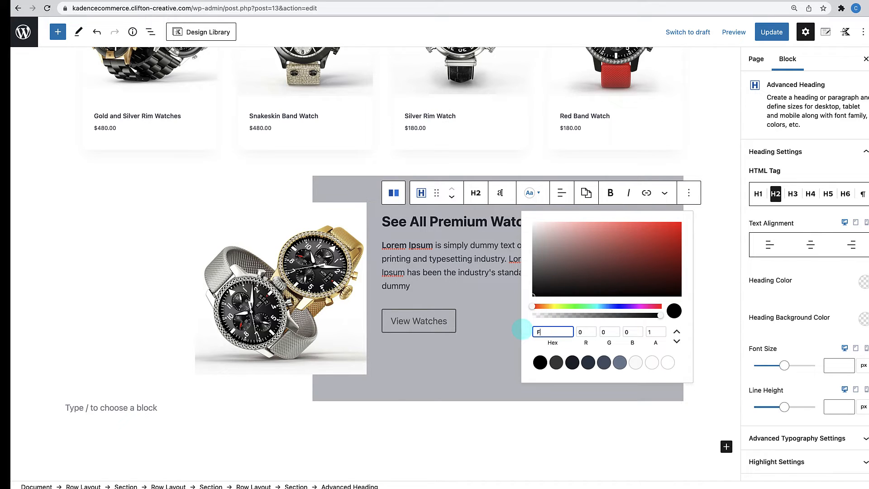
type("FFFFF")
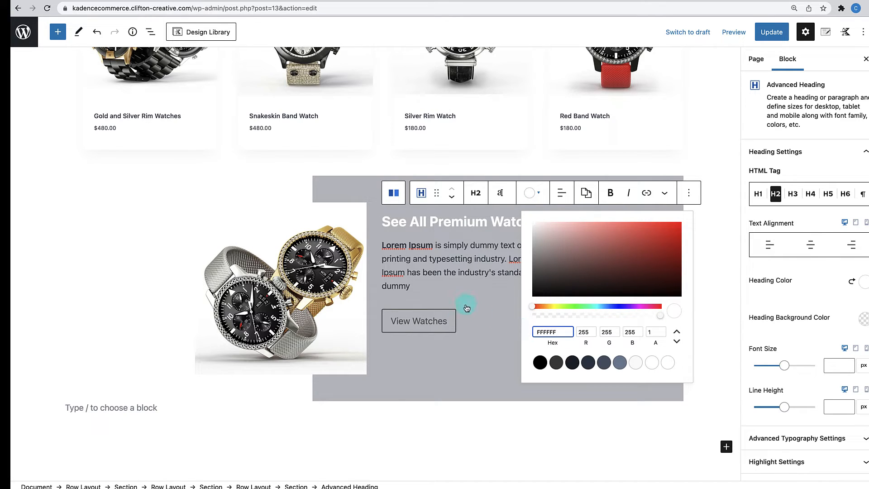
left_click(468, 250)
- Colour the Lorem Ipsum paragraph text white (FFFFFF)
left_click(530, 221)
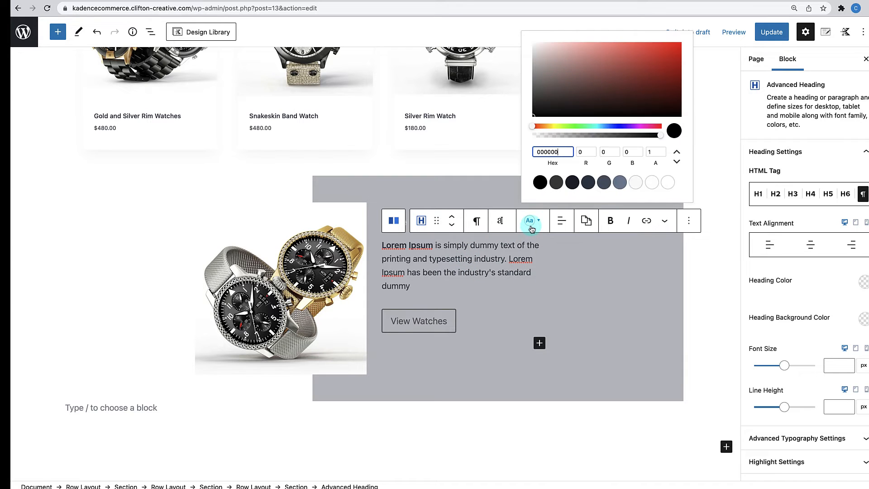
left_click(543, 180)
left_click_drag(563, 152, 497, 151)
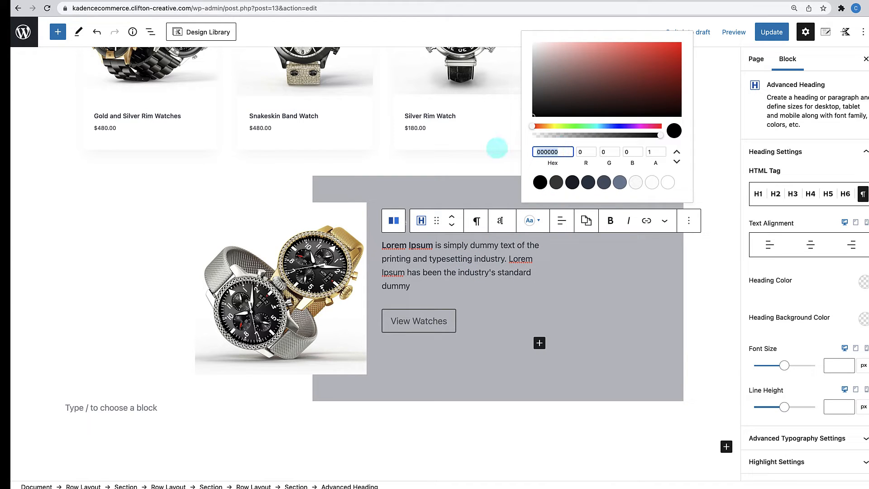
type("FFFFFF")
left_click(464, 321)
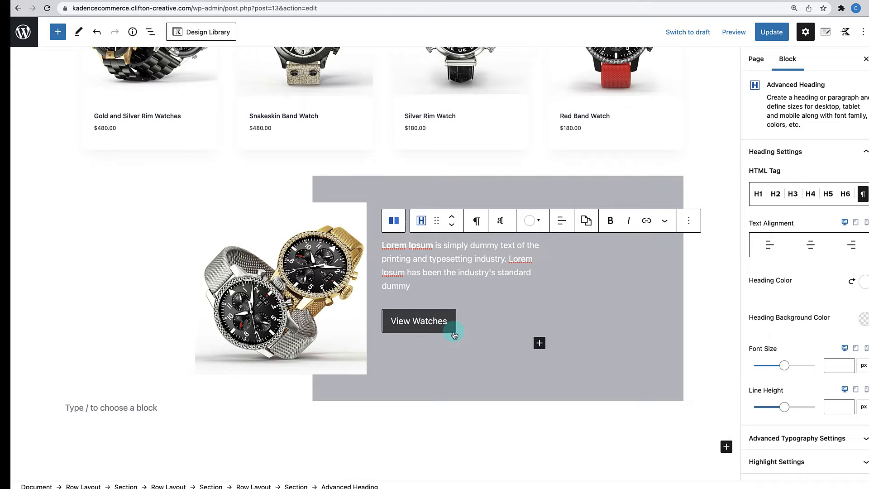
left_click(454, 335)
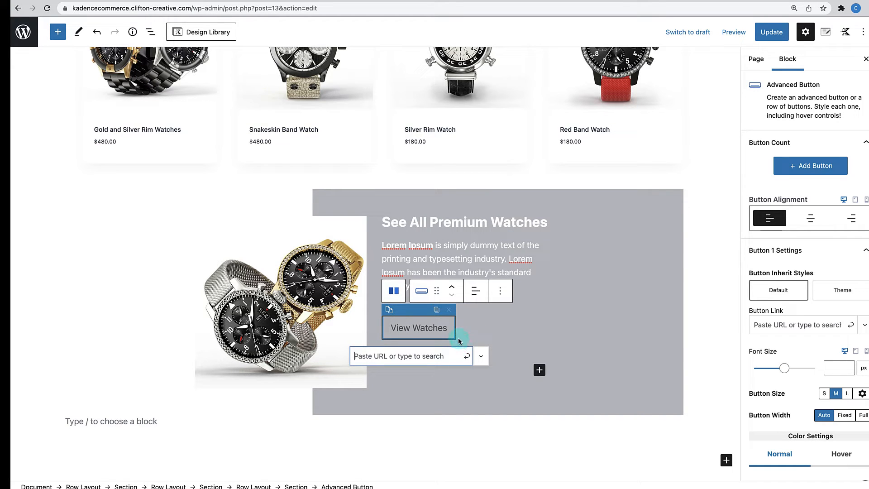
- Set the View Watches button's text and border colours to white
scroll(793, 358, "down", 5)
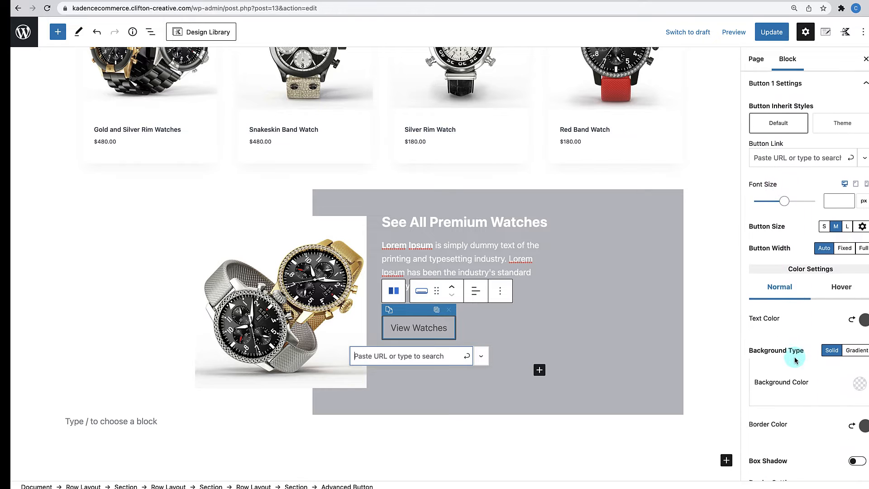
left_click(863, 260)
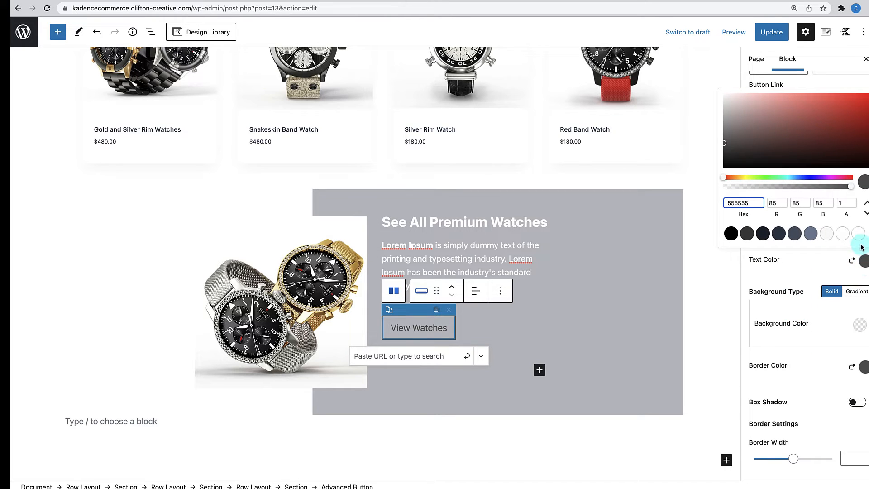
left_click_drag(750, 203, 720, 199)
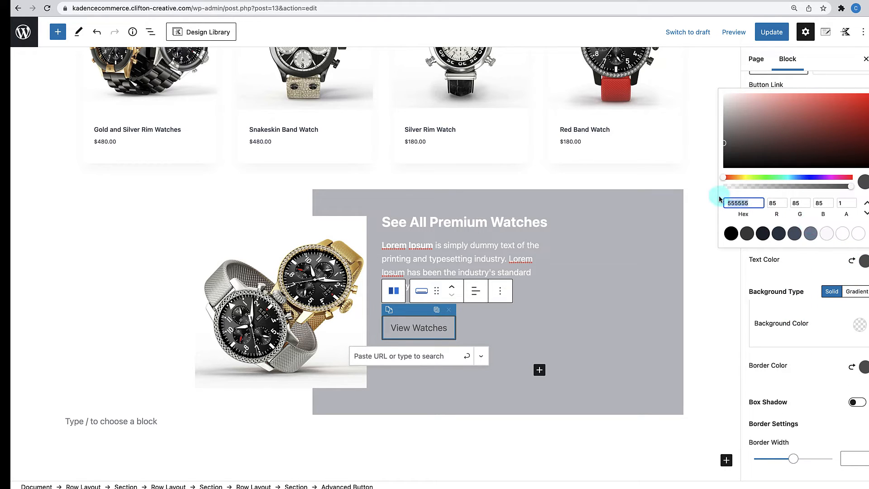
type("FFFFFF")
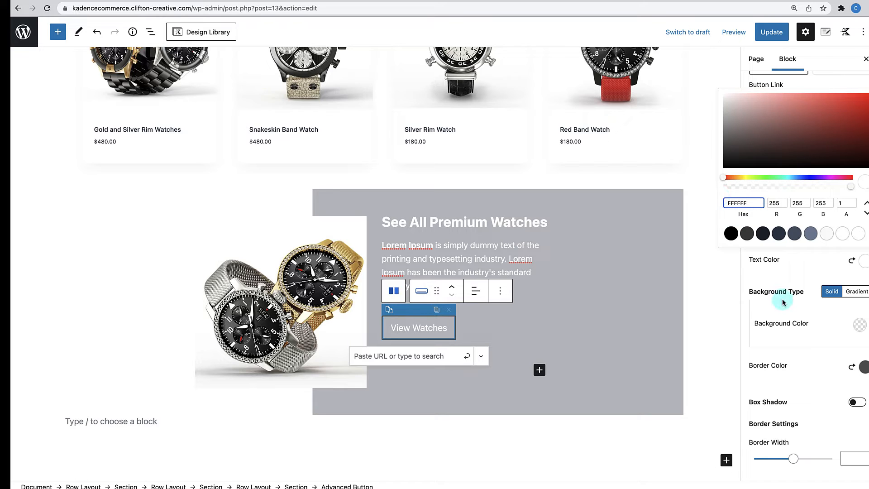
left_click(803, 285)
left_click(864, 369)
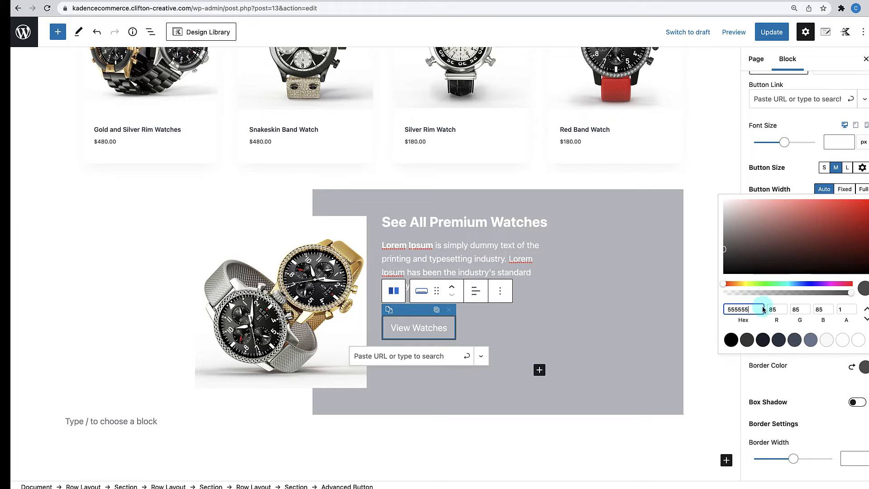
left_click_drag(763, 310, 686, 306)
type("FFFFFF")
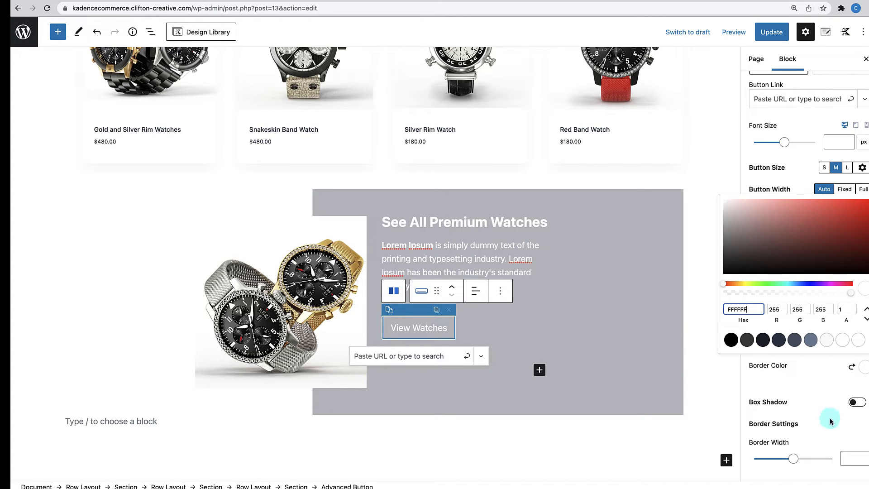
left_click(822, 384)
- Set the button's hover text colour to black (000)
left_click(842, 228)
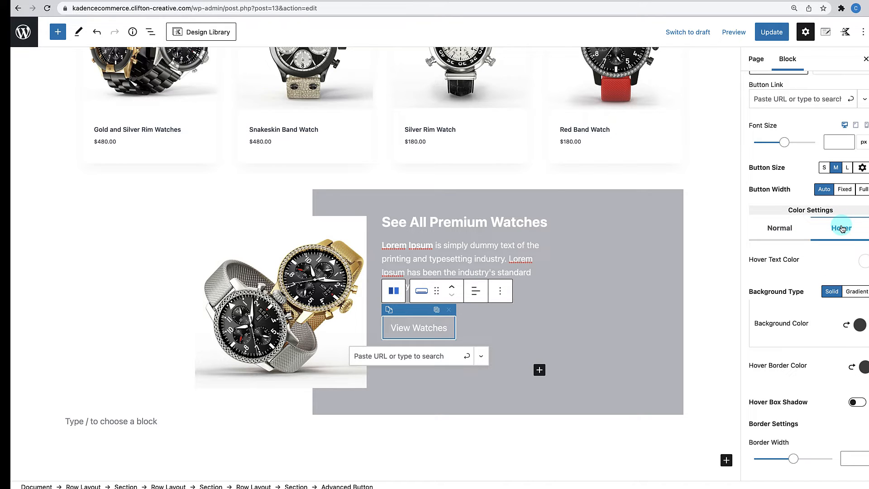
left_click(865, 261)
left_click(753, 202)
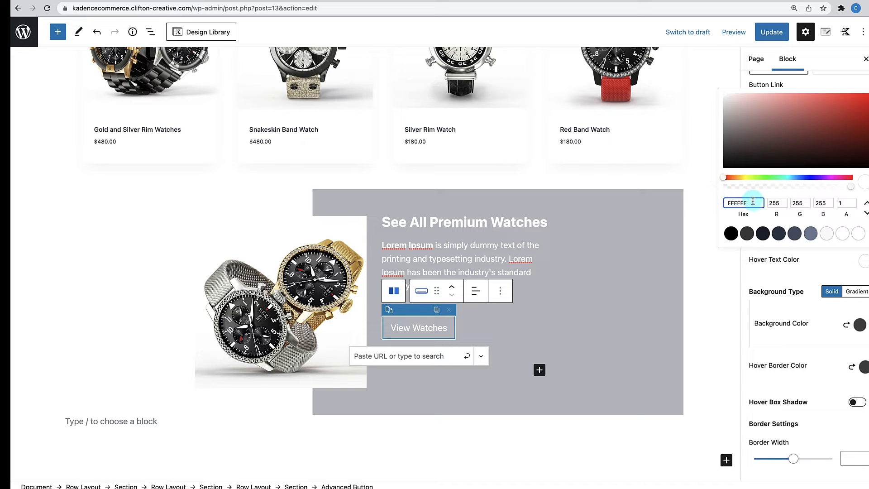
double_click(753, 203)
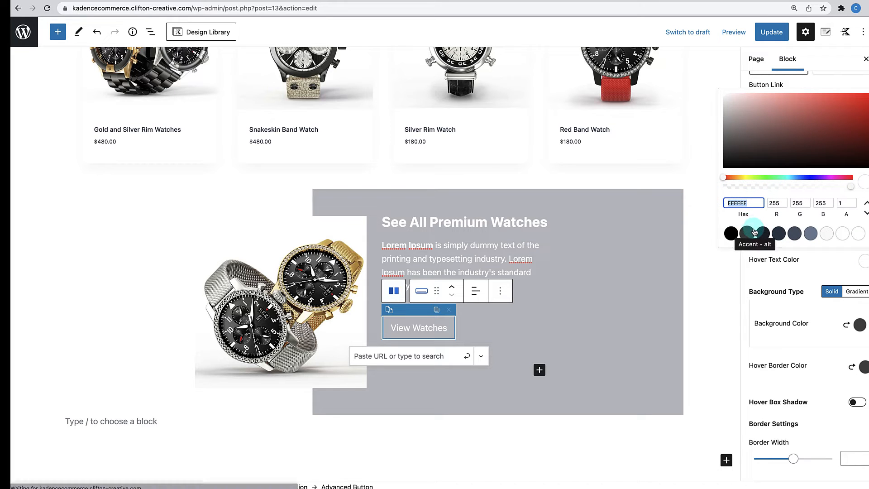
type("000000")
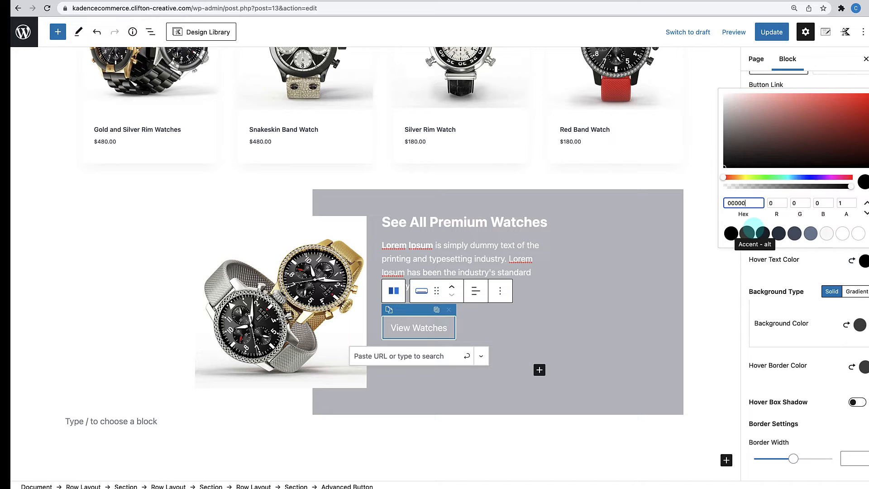
left_click(777, 308)
- Set the button's hover background and hover border colours to white (FFFFFF)
left_click(862, 334)
left_click(753, 267)
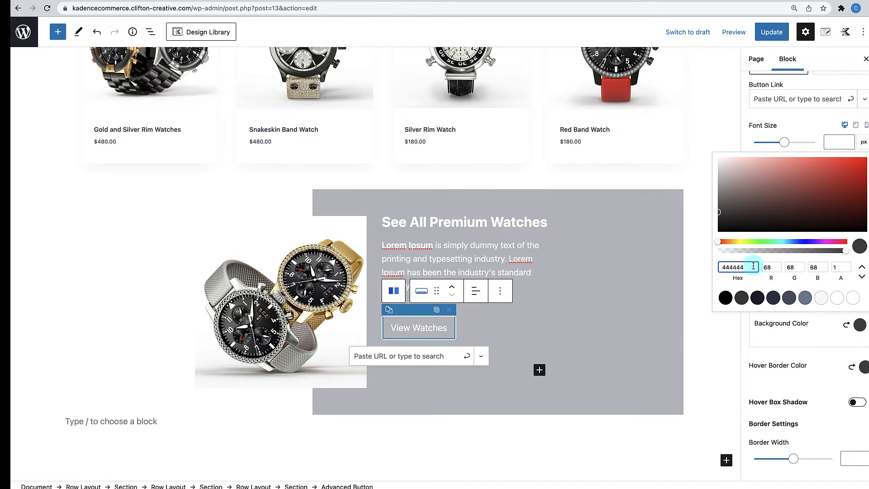
left_click_drag(752, 266, 687, 269)
type("FF")
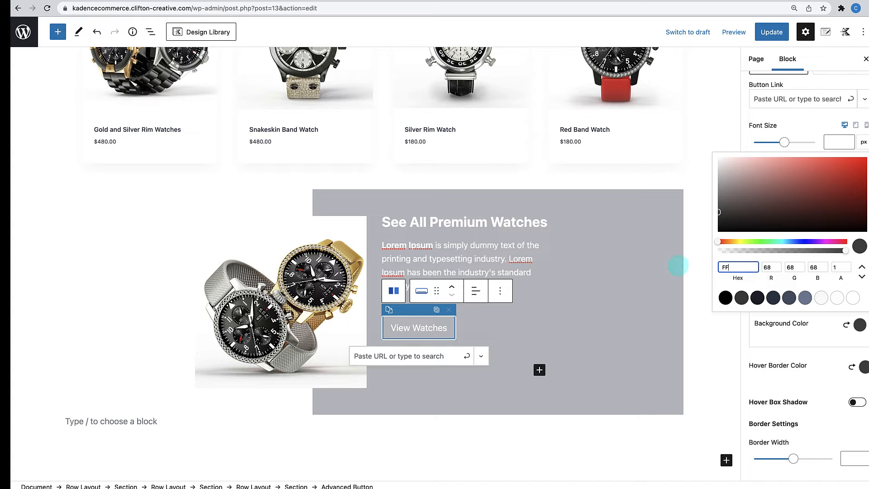
type("FF")
left_click(866, 377)
left_click(864, 368)
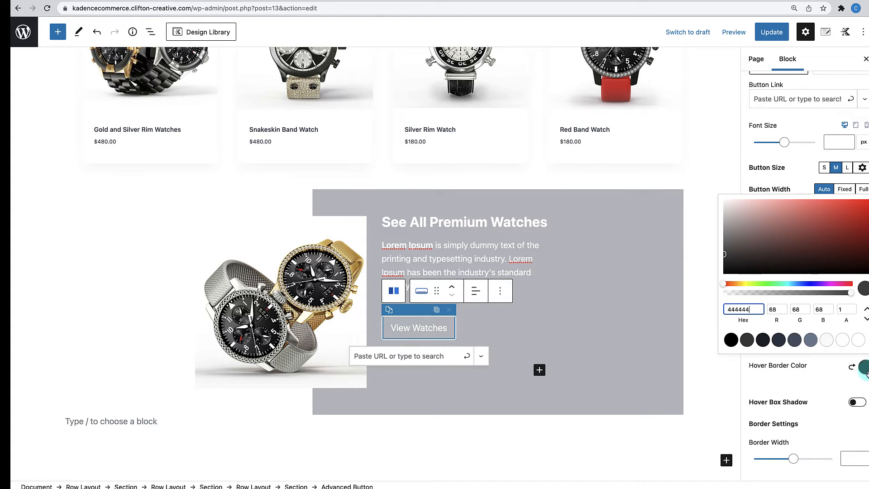
left_click_drag(763, 309, 691, 310)
type("FF")
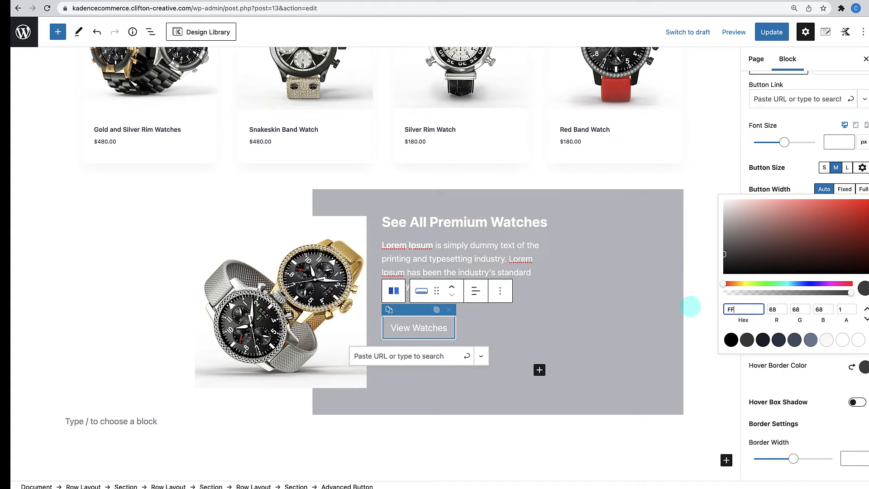
type("FFFF")
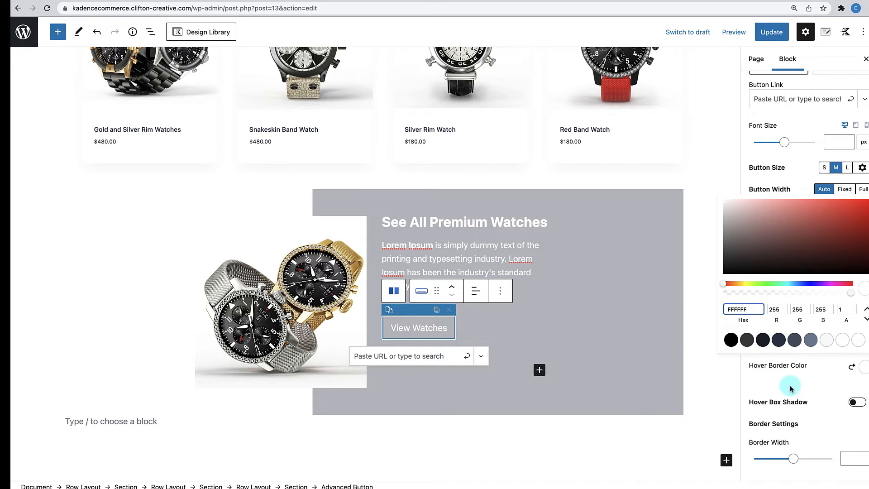
left_click(808, 381)
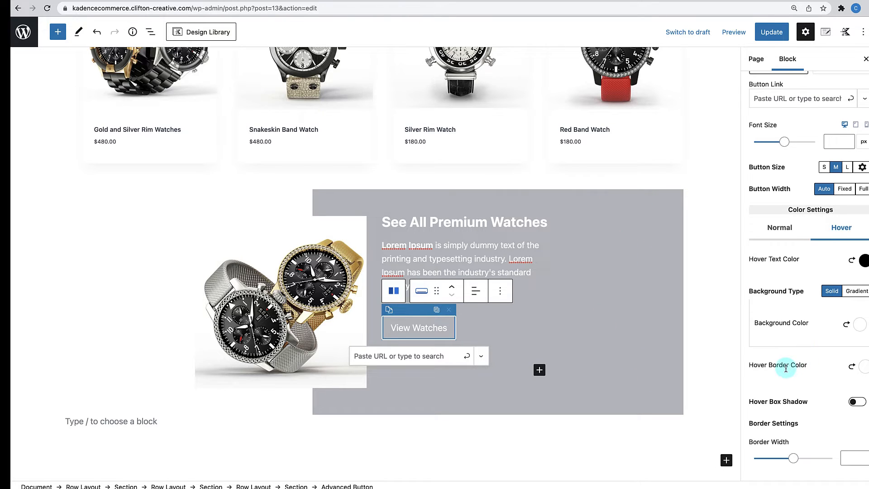
scroll(783, 367, "down", 3)
scroll(786, 370, "down", 9)
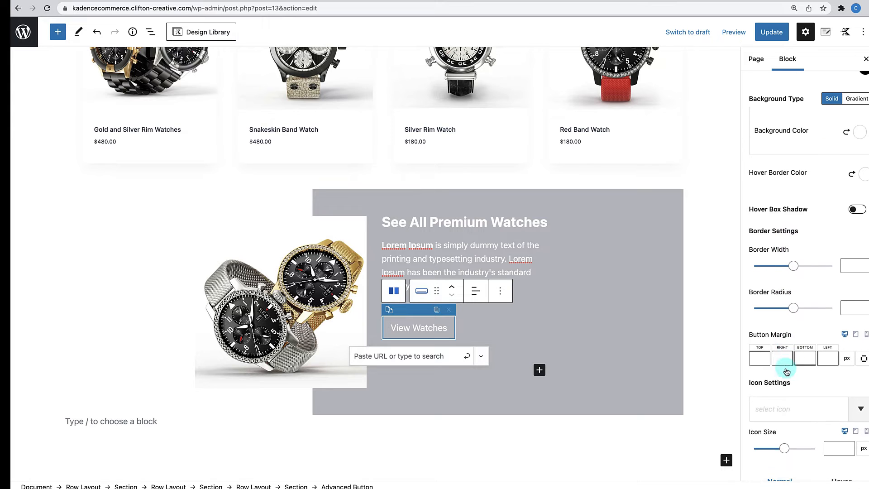
- Raise the watch promo row's Overlay Opacity to 100 for a solid dark panel
left_click(670, 190)
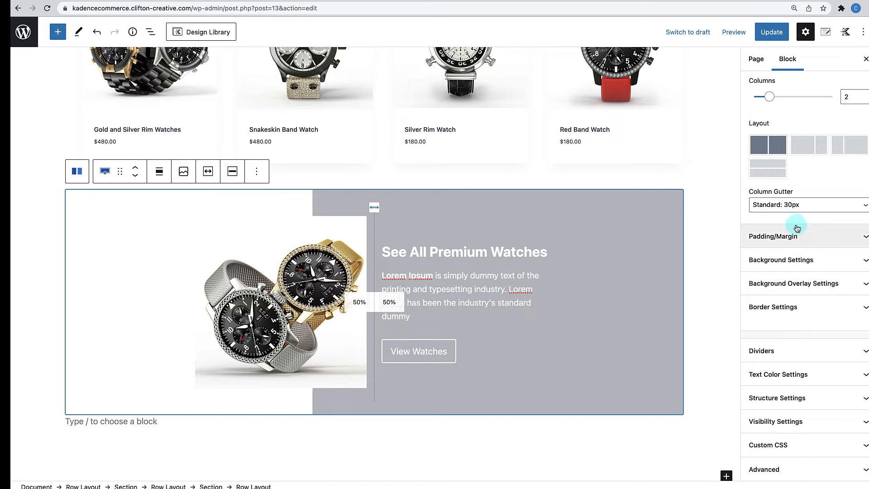
left_click(816, 284)
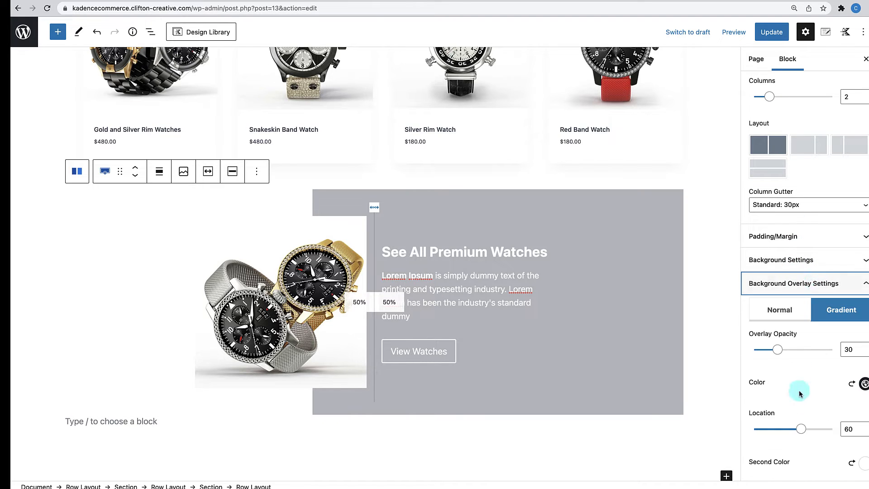
scroll(799, 401, "down", 3)
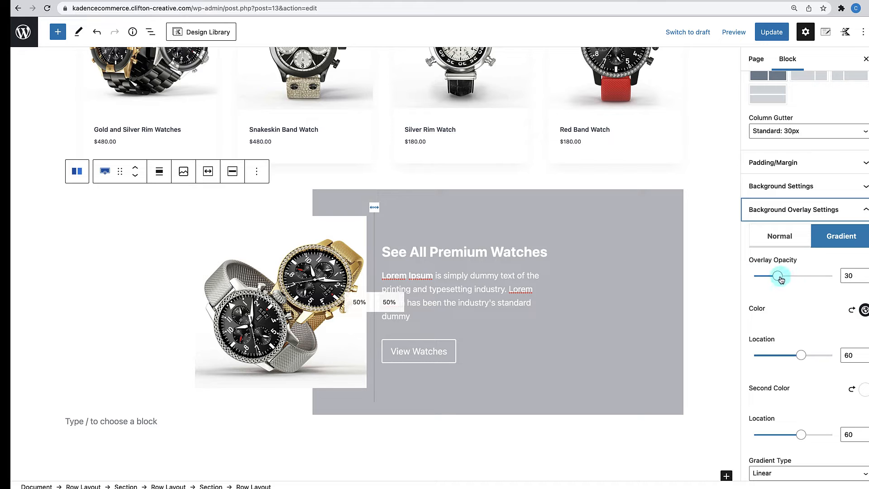
left_click_drag(780, 279, 836, 279)
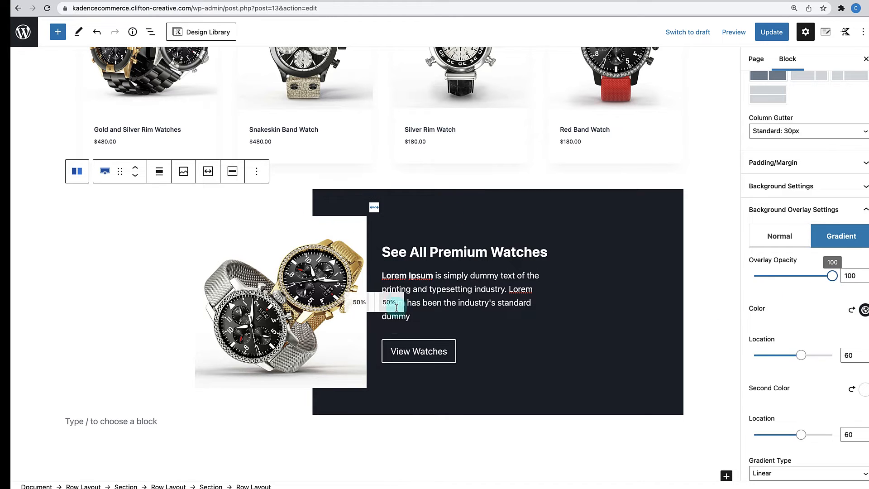
scroll(377, 277, "up", 2)
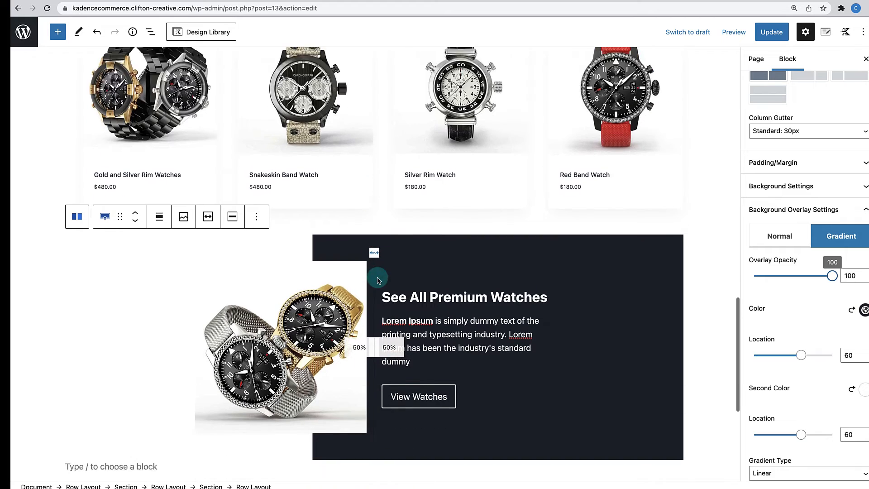
scroll(377, 277, "down", 2)
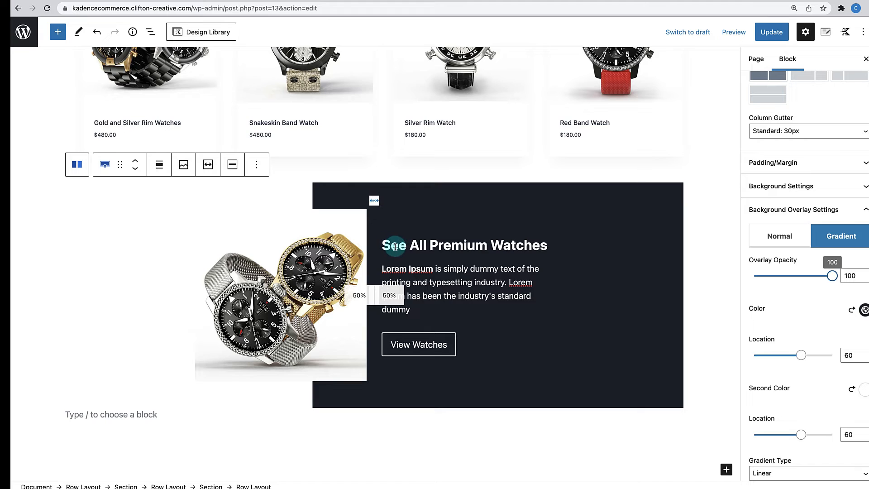
- Give the two-watch gallery image a 12 px border radius
left_click(323, 238)
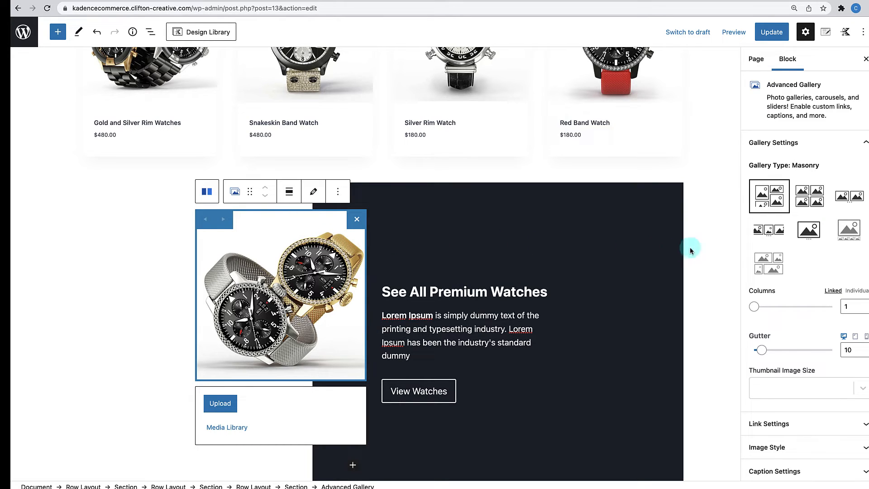
scroll(750, 248, "down", 2)
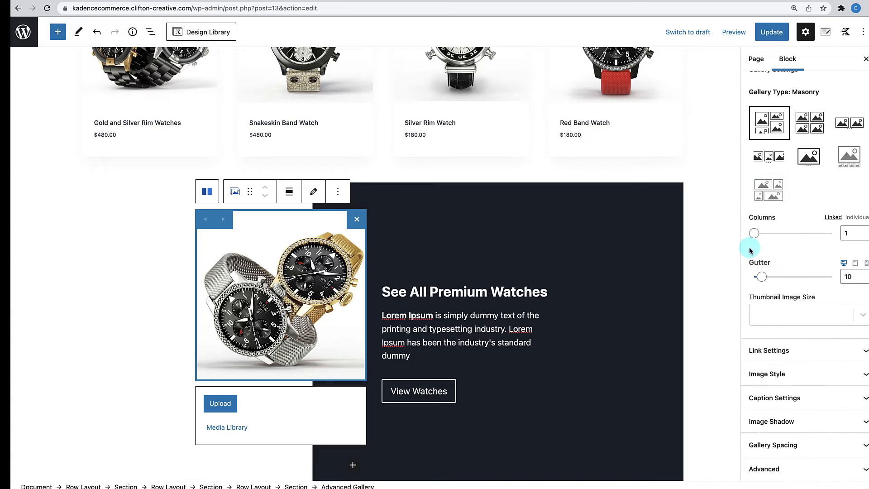
left_click(770, 371)
scroll(769, 372, "down", 1)
scroll(769, 374, "down", 1)
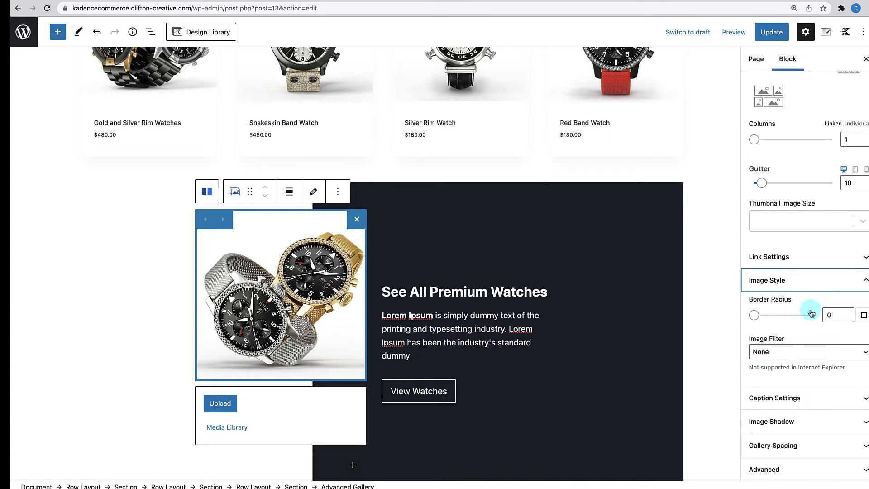
double_click(838, 315)
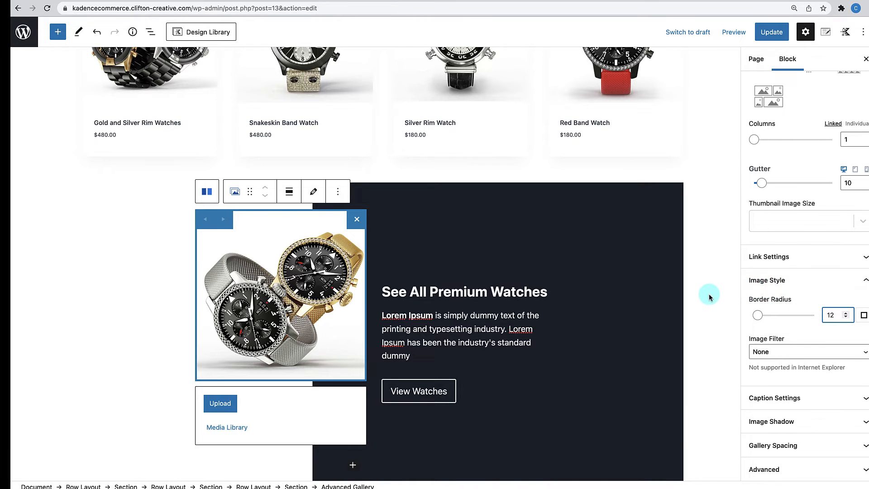
- Select the promo row, then its text column
left_click(400, 220)
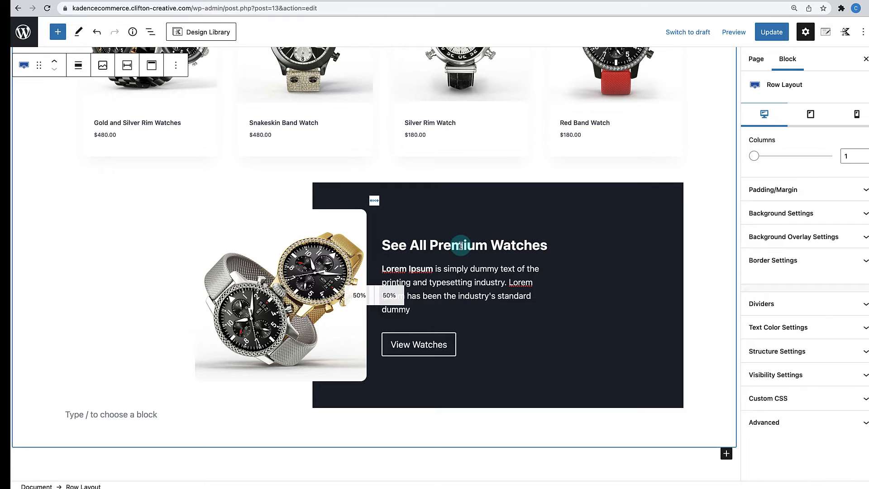
left_click(413, 217)
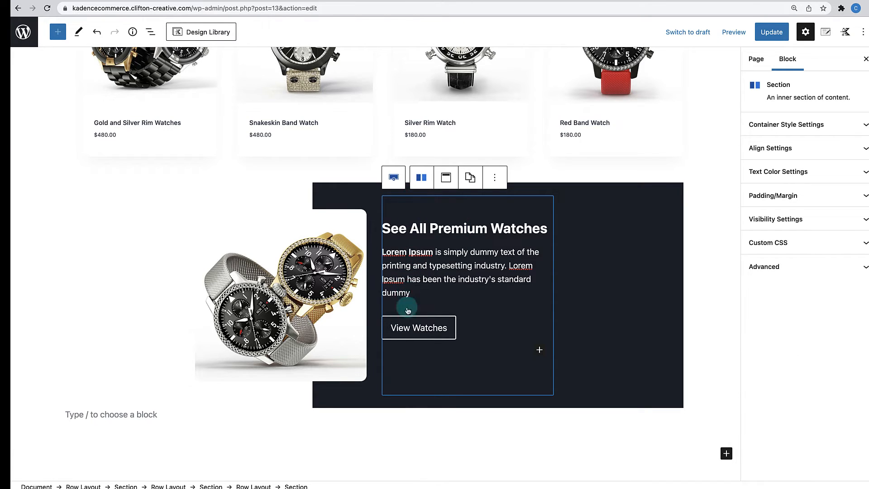
left_click(348, 186)
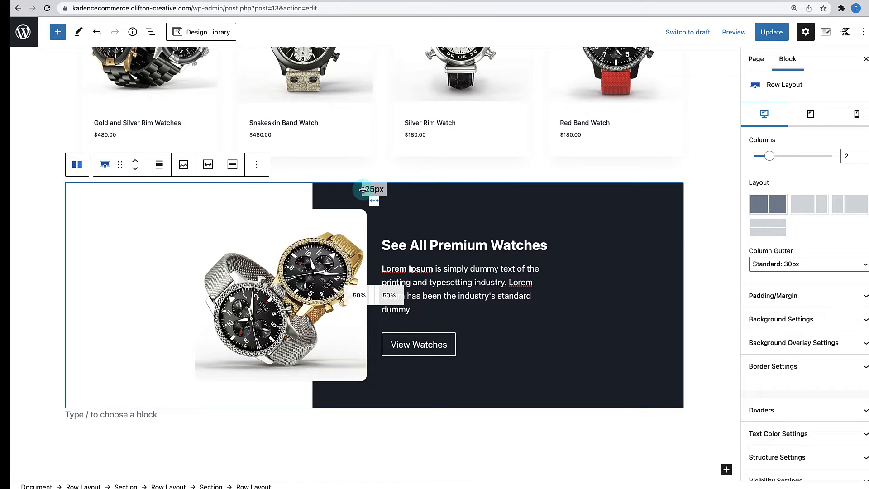
left_click(397, 217)
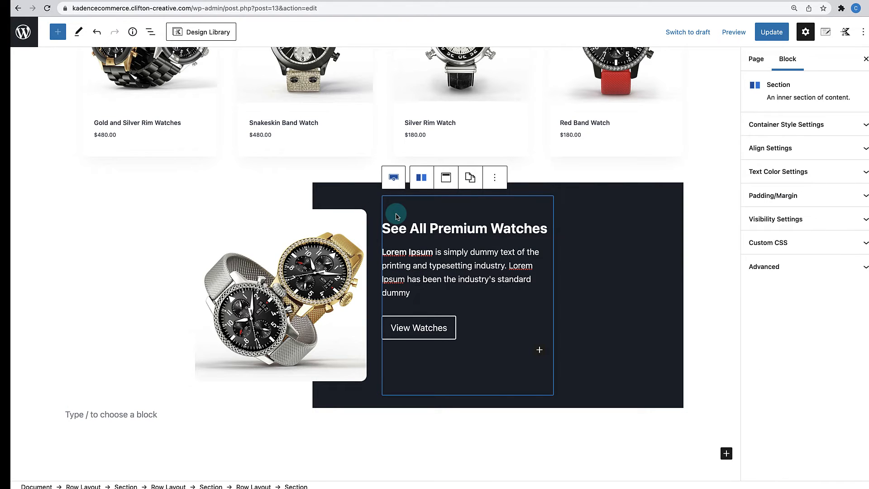
- In List View, give the promo's text column Section 20 px left and right margins
left_click(150, 31)
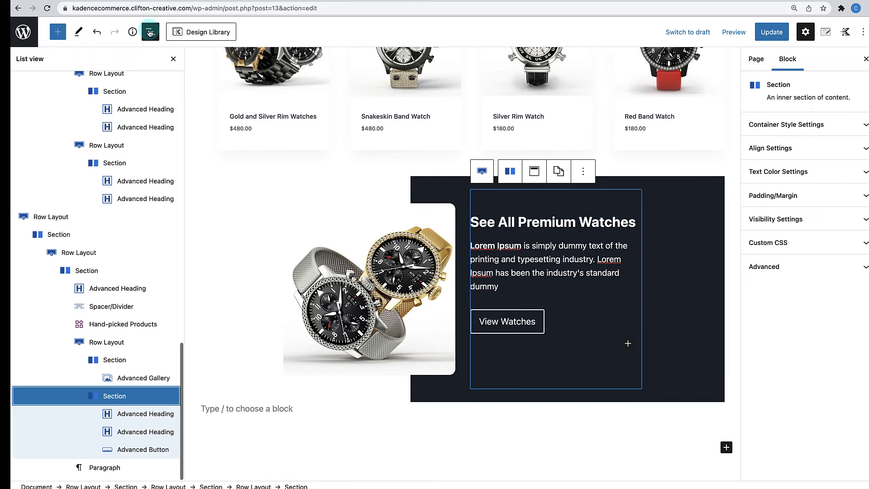
left_click(110, 343)
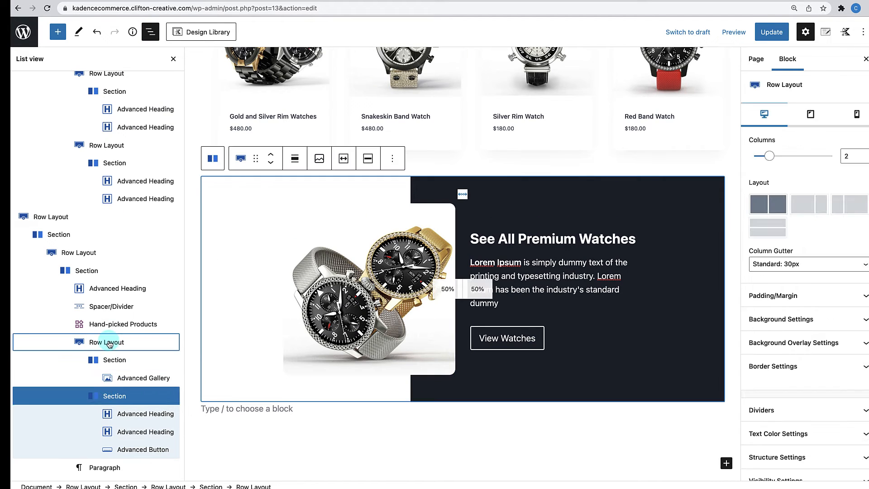
left_click(109, 360)
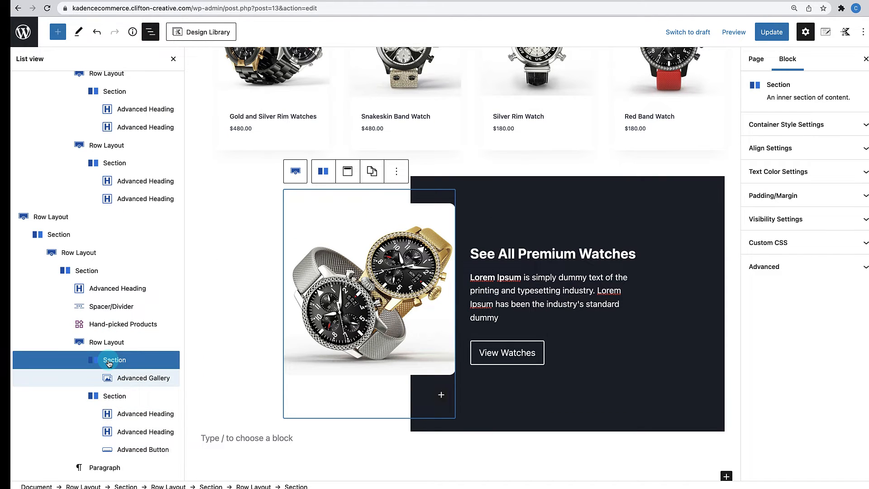
left_click(109, 397)
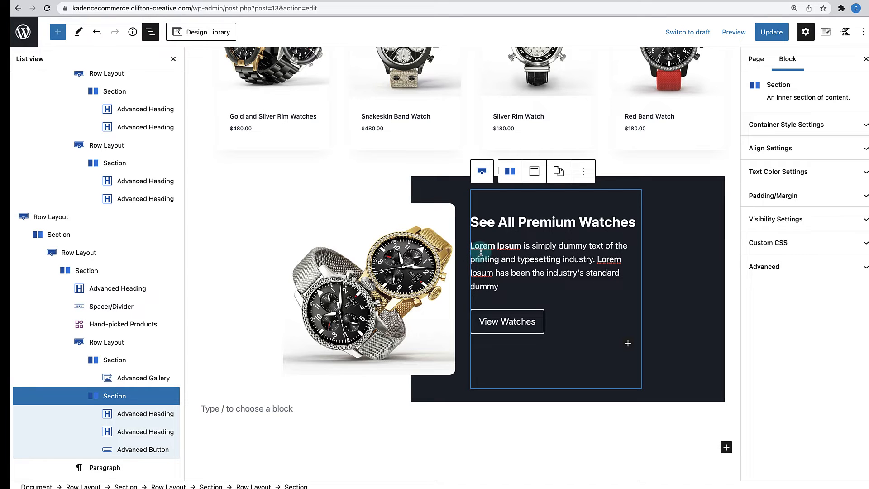
left_click(792, 195)
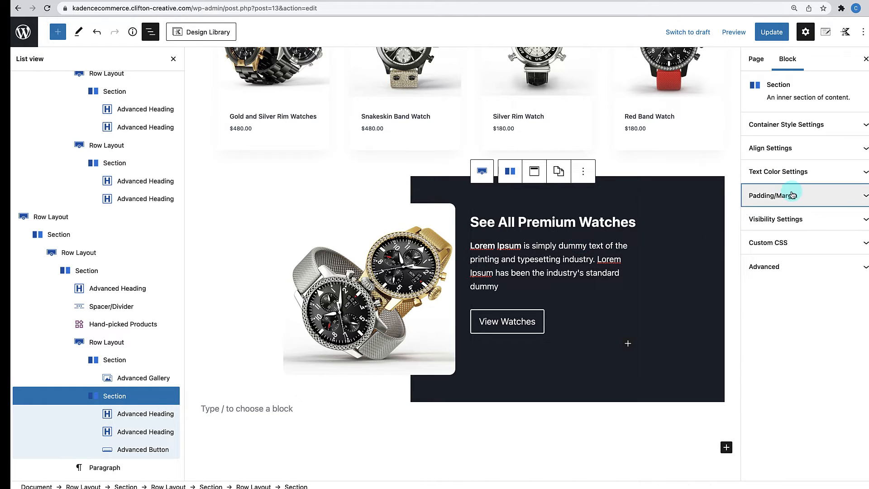
left_click(761, 285)
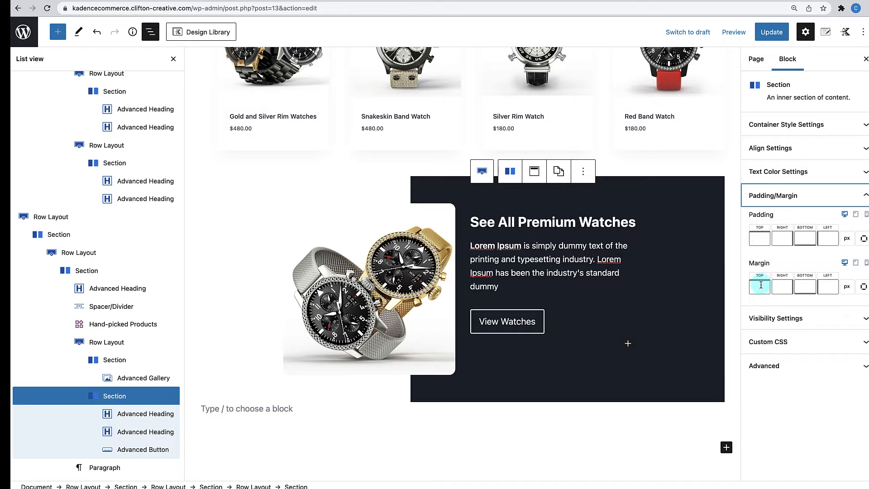
left_click(828, 288)
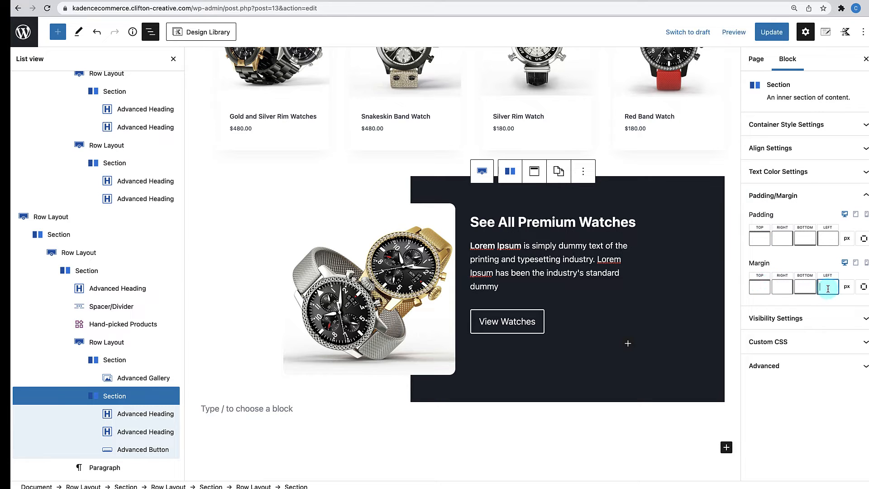
type("20")
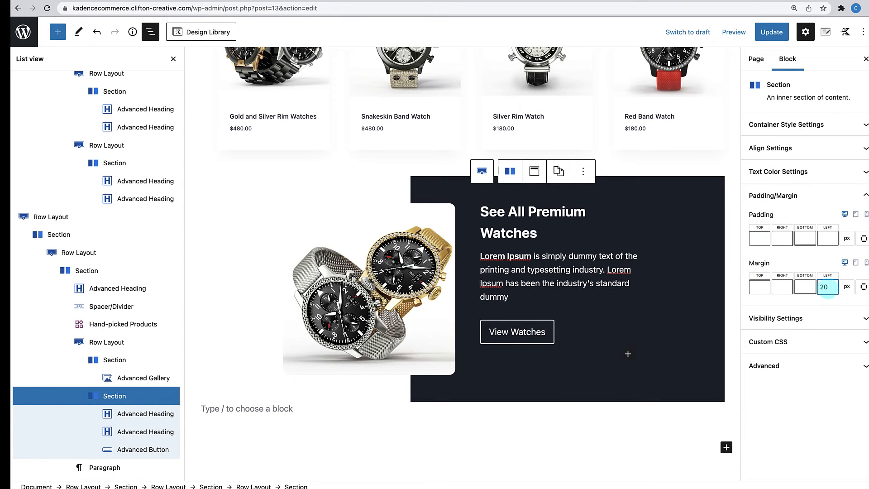
left_click(782, 286)
type("20")
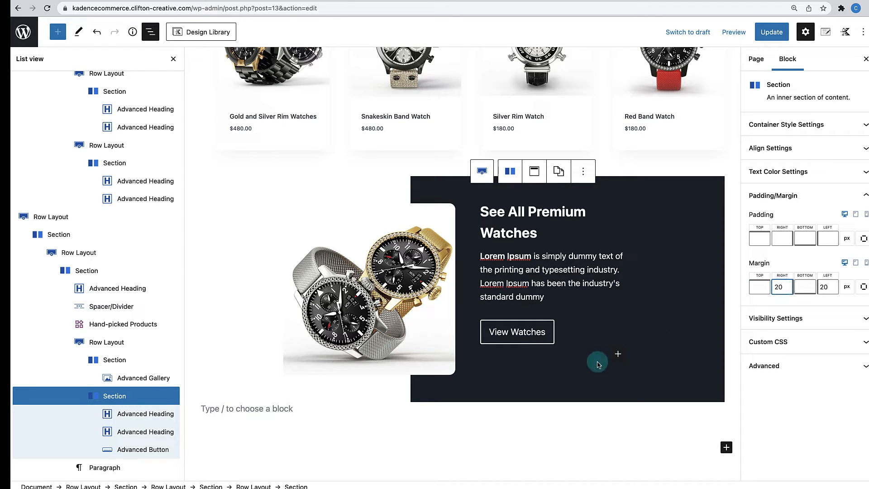
left_click(575, 419)
- Select the two-column promo row and expand its Structure Settings
scroll(575, 422, "down", 5)
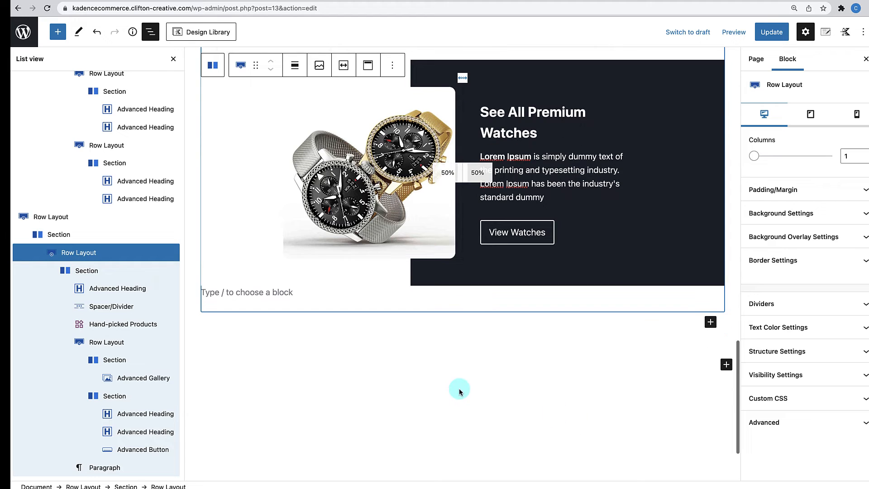
left_click(173, 59)
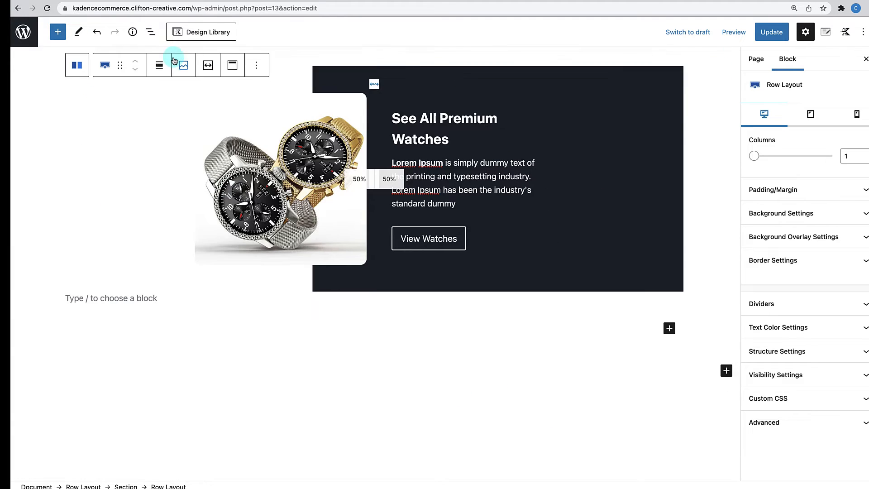
scroll(220, 158, "up", 3)
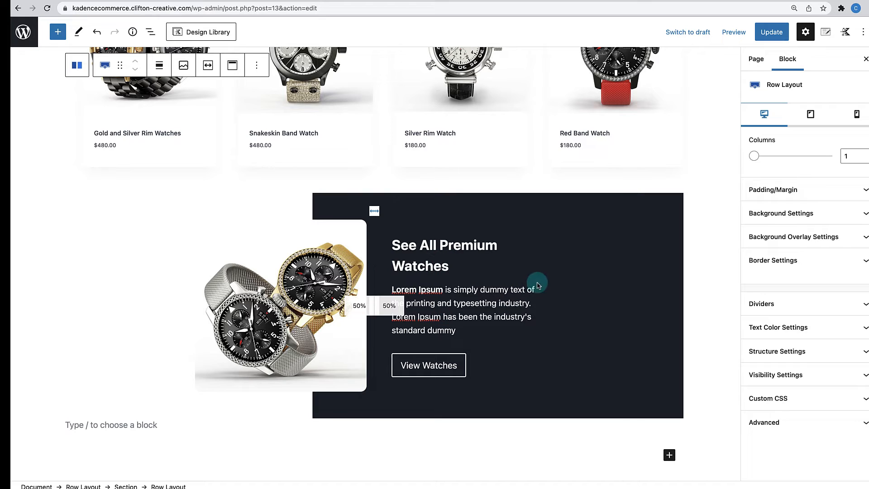
left_click(540, 199)
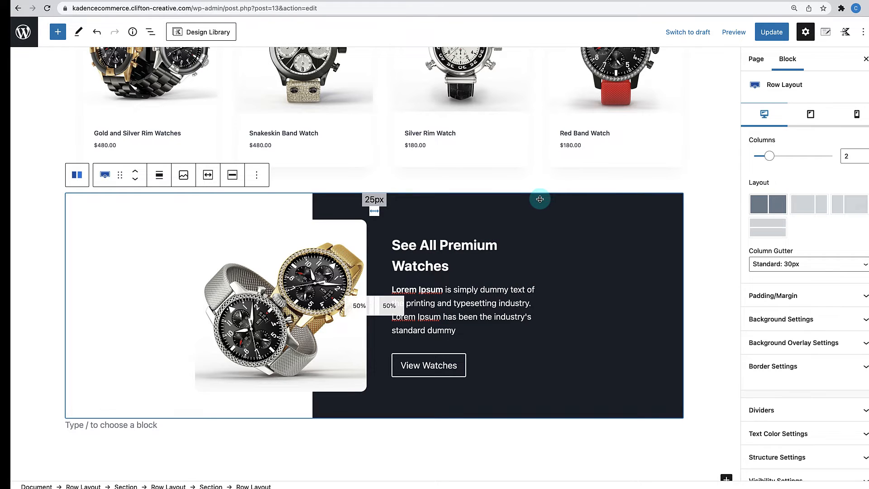
scroll(811, 324, "down", 2)
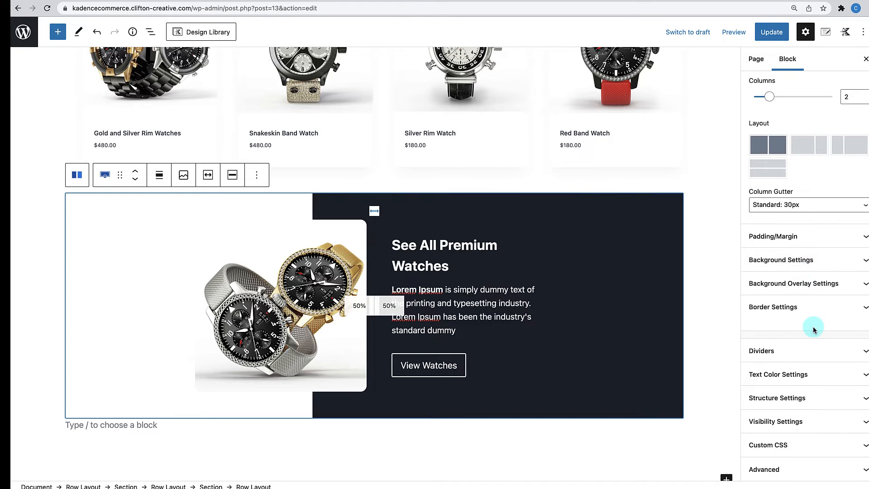
left_click(811, 401)
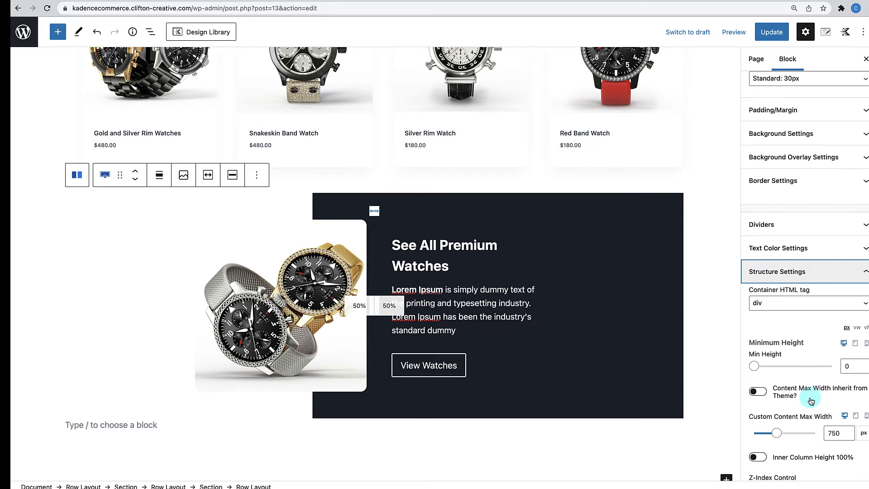
scroll(839, 392, "down", 2)
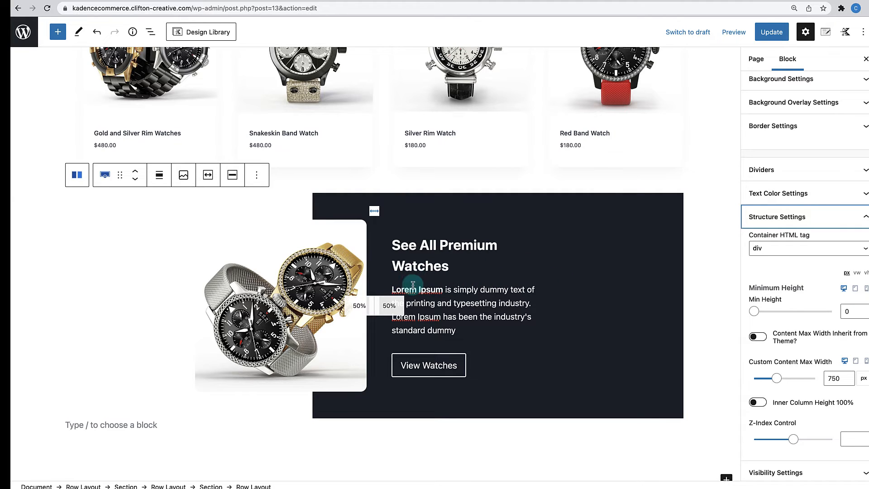
- Set Custom Content Max Width to 860 px and update the page
left_click(836, 378)
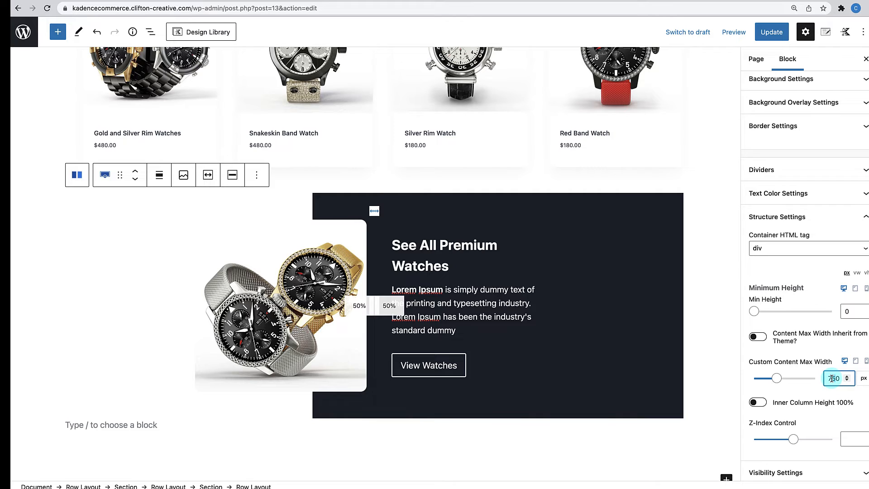
type("9")
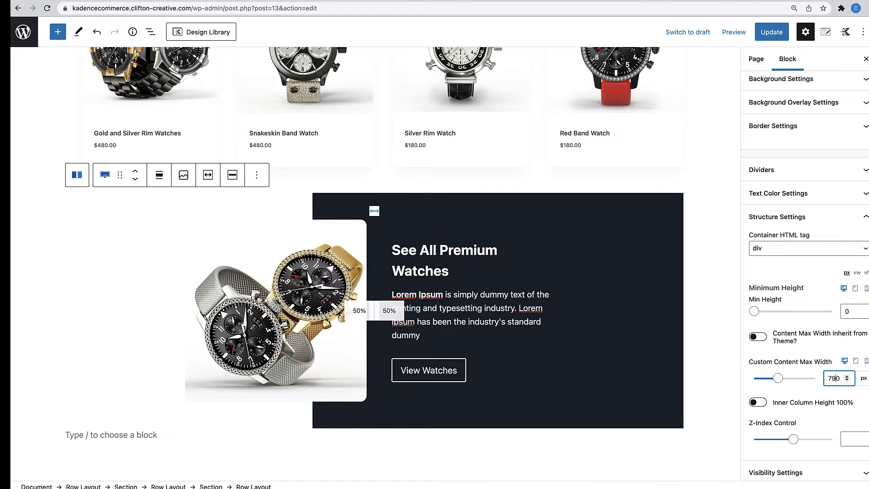
key("Up")
key("Up")
key("Up")
key("Up")
key("Up")
key("Up")
key("Up")
key("Up")
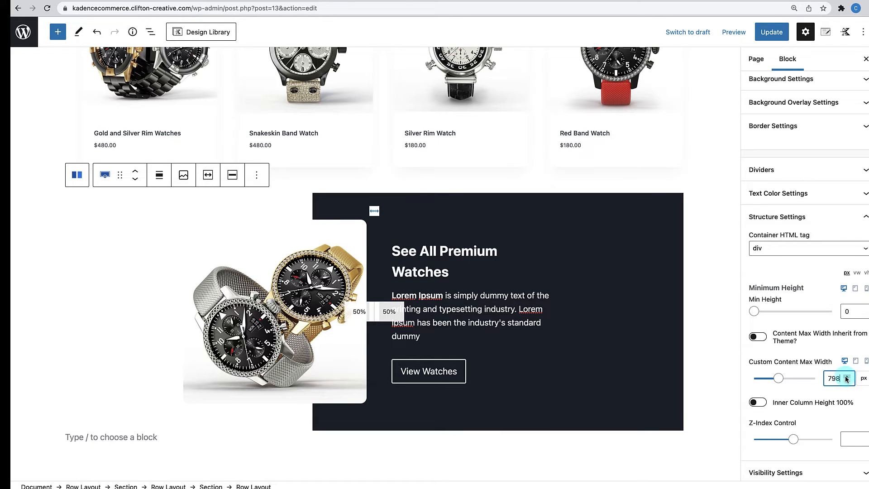
type("80")
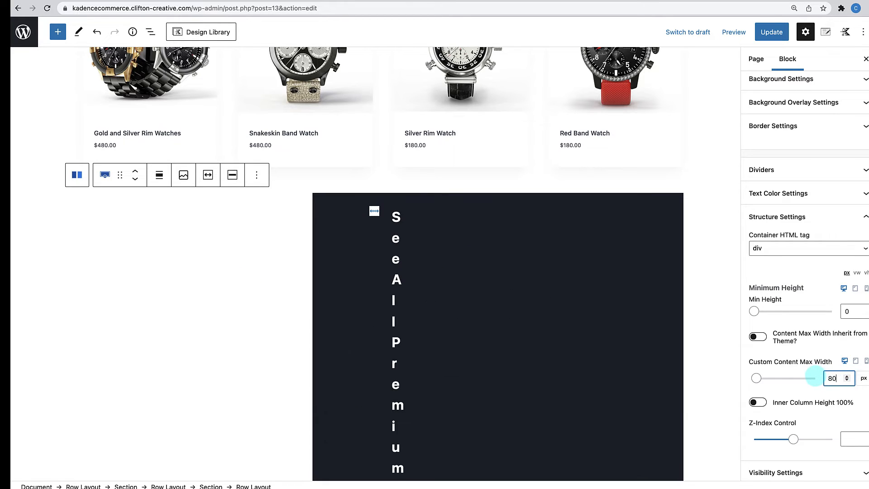
type("0")
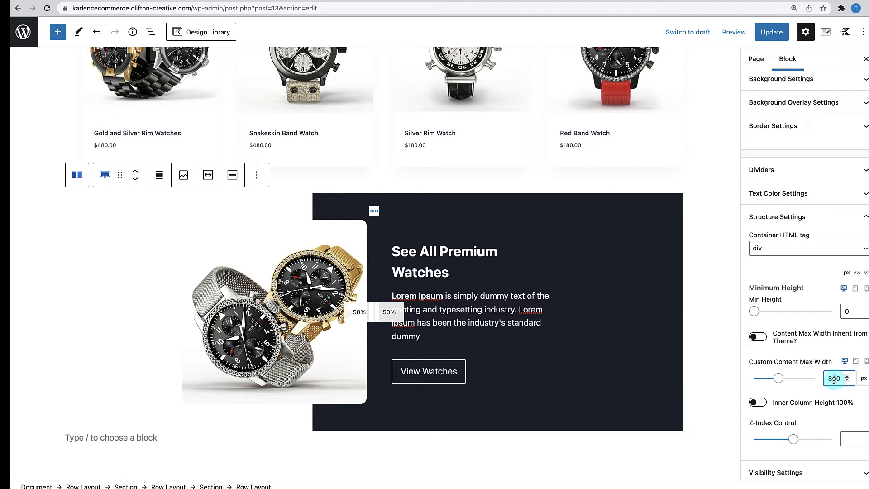
type("6")
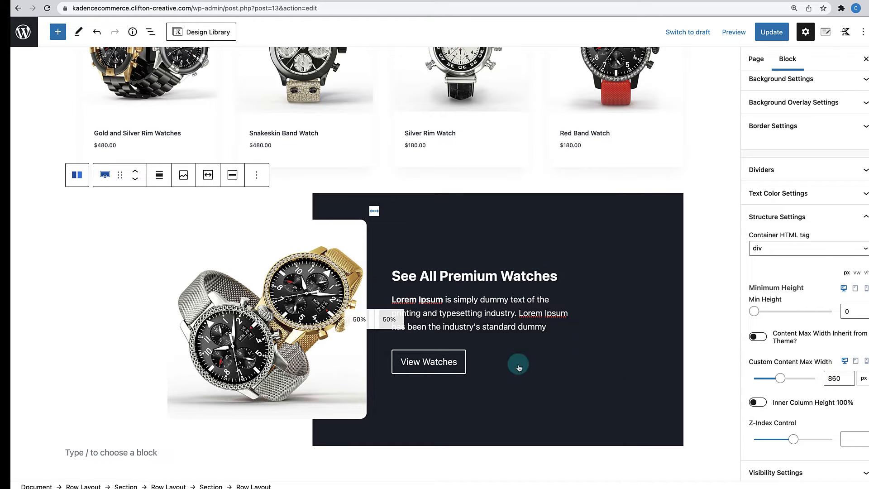
scroll(538, 312, "down", 1)
scroll(539, 312, "down", 3)
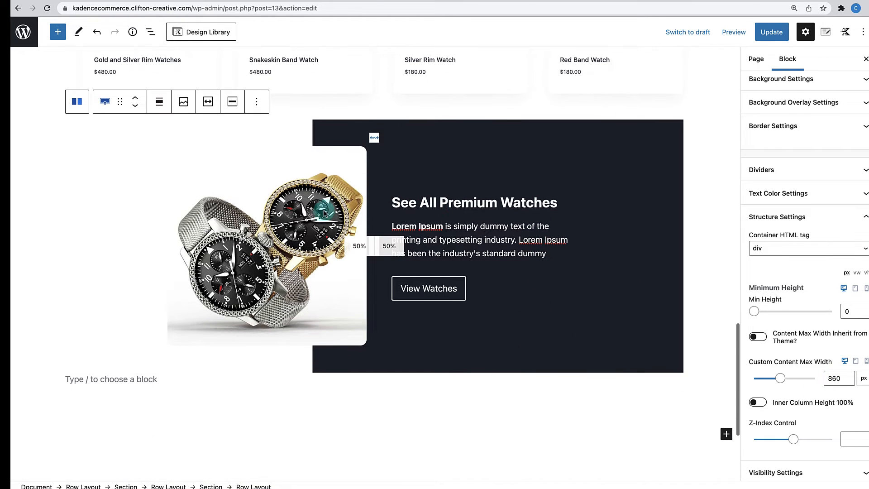
scroll(388, 312, "up", 4)
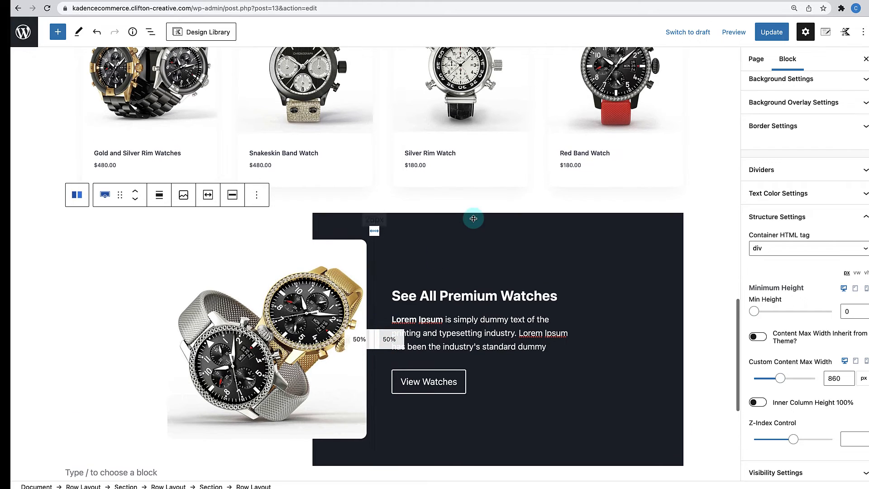
left_click(773, 32)
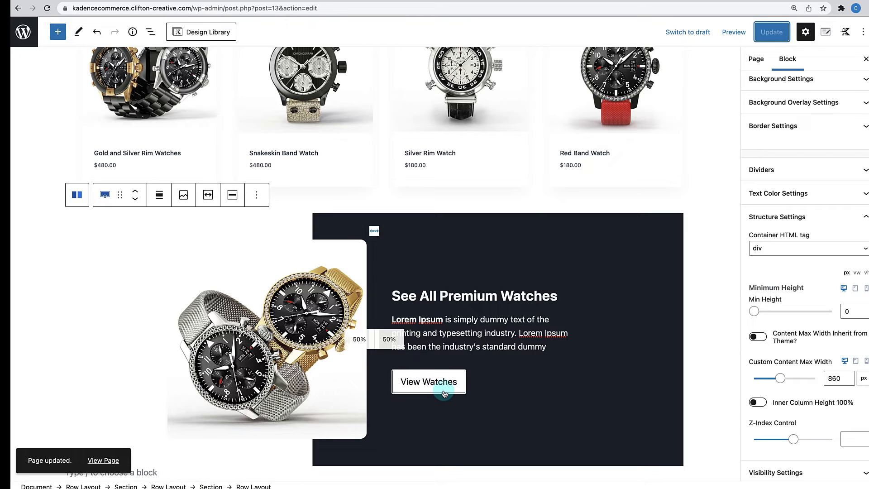
- Link View Watches to the Watches tile's product-category URL and update the page
scroll(444, 393, "up", 15)
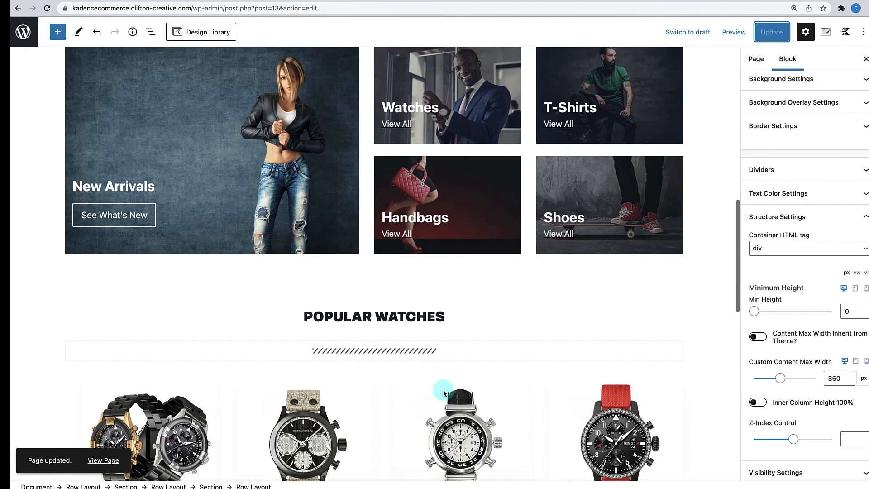
scroll(446, 337, "down", 5)
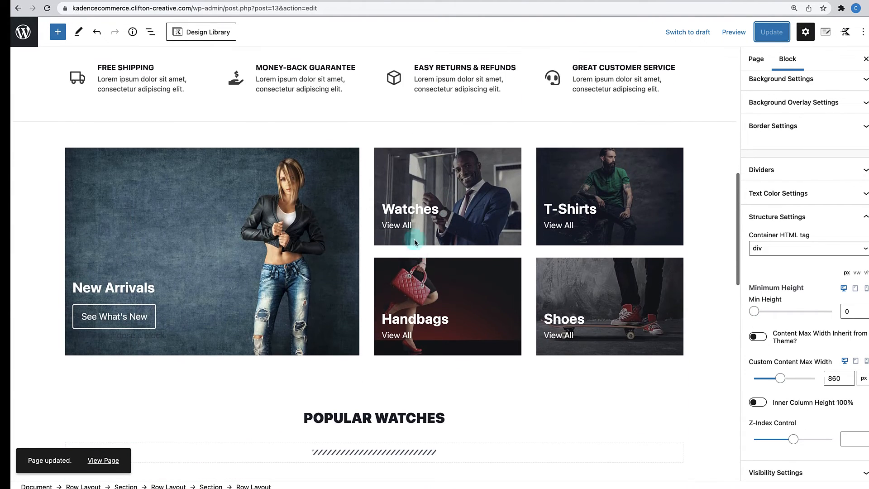
left_click(404, 226)
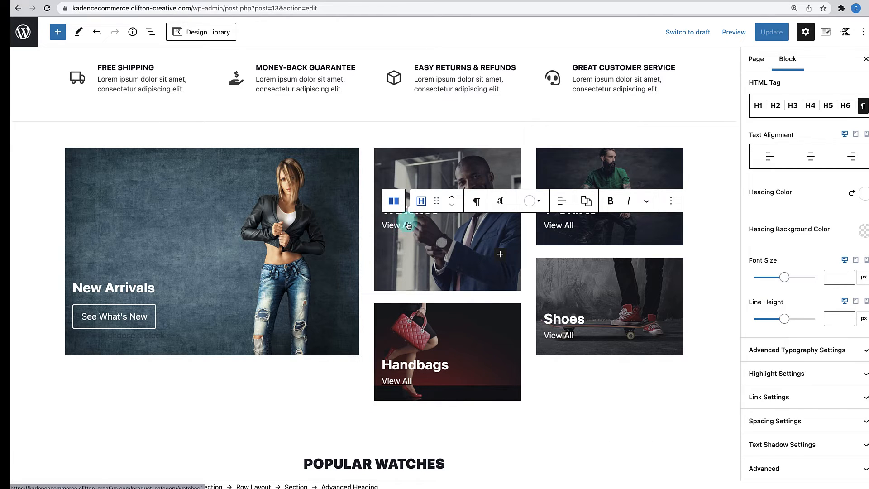
left_click(842, 393)
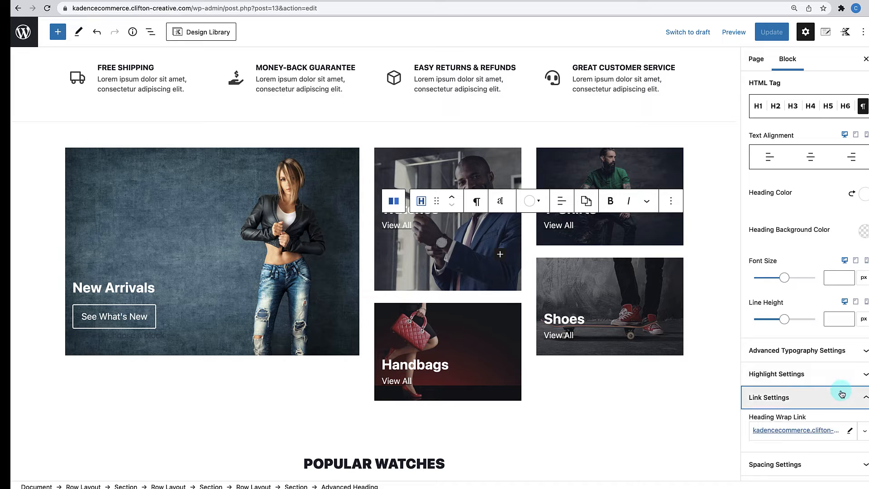
left_click(850, 430)
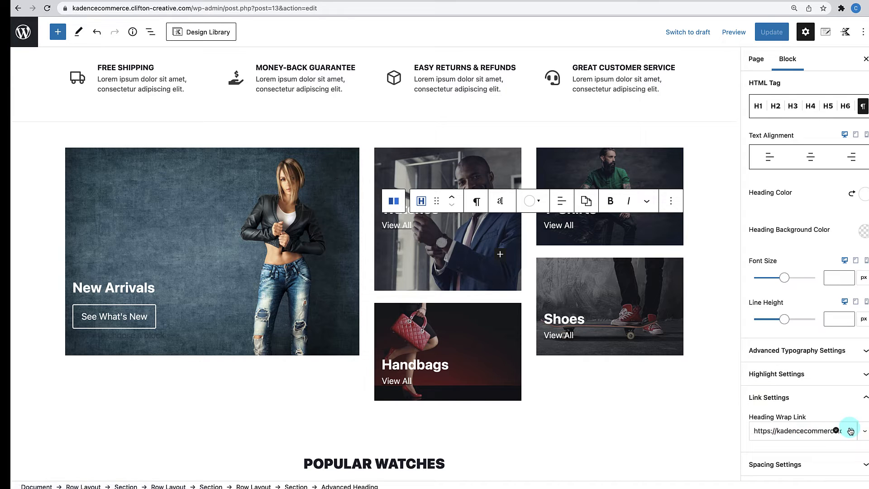
triple_click(814, 431)
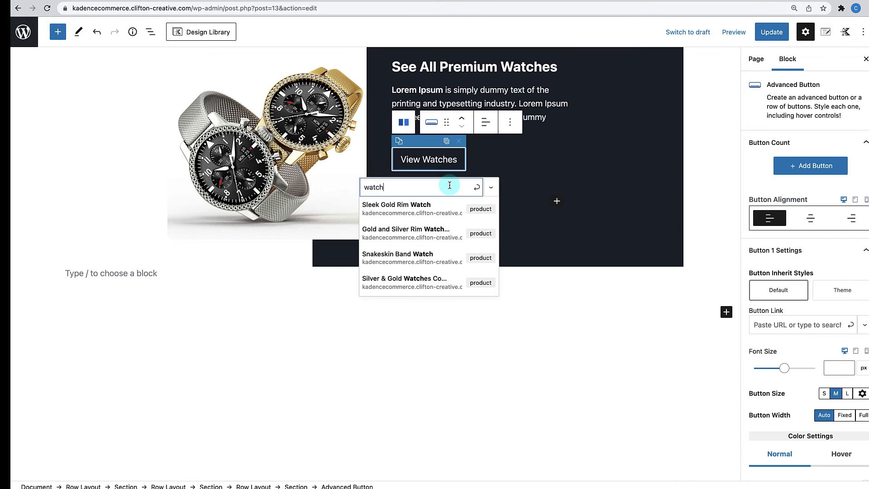
type("https://kadencecommerce.clifton-creative.com/product-category/watches/")
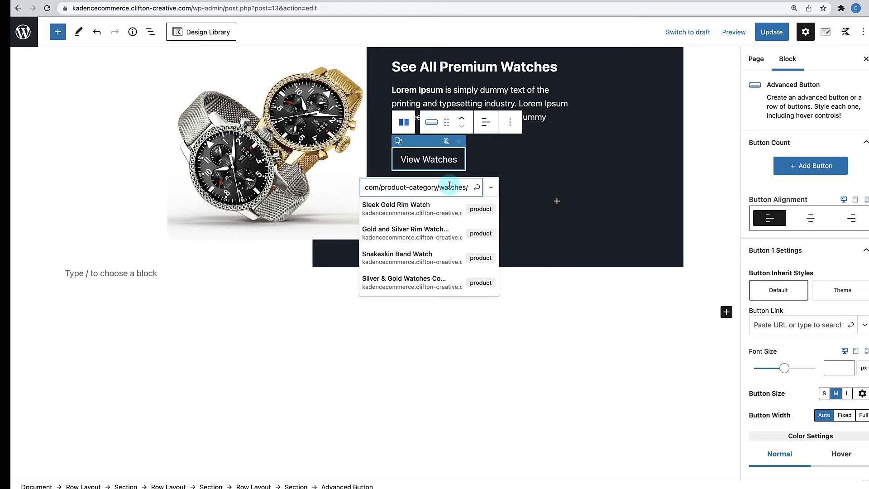
left_click(478, 187)
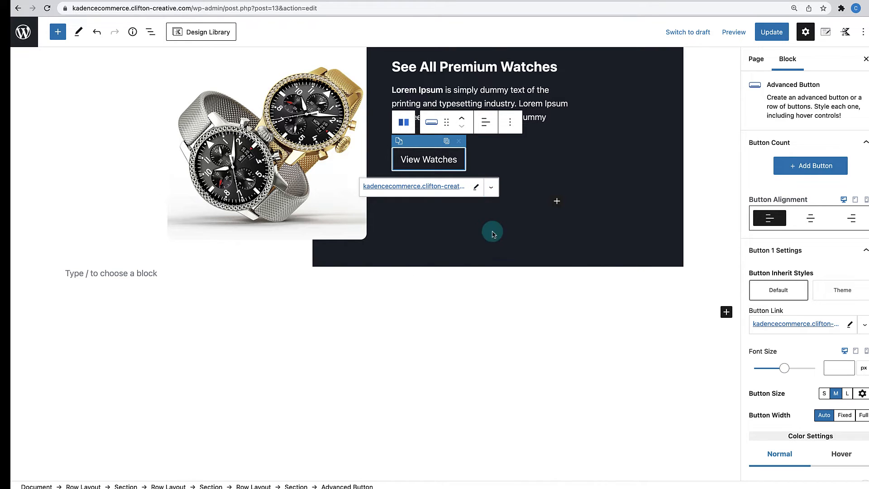
left_click(456, 235)
scroll(596, 289, "up", 3)
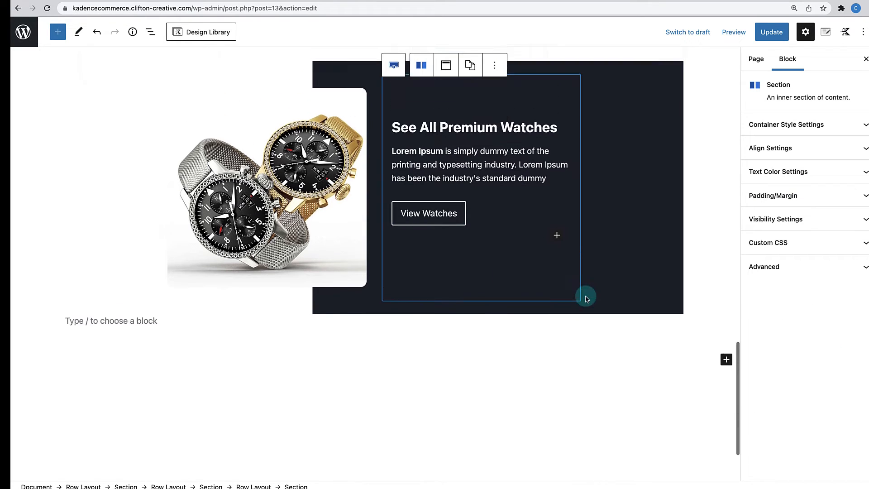
left_click(771, 33)
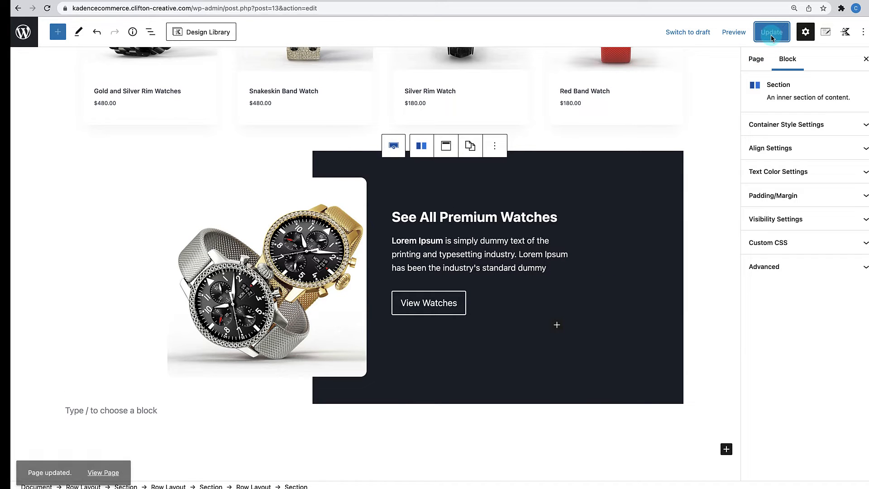
- View the live homepage and scroll through Popular Watches and the premium watches promo
left_click(114, 464)
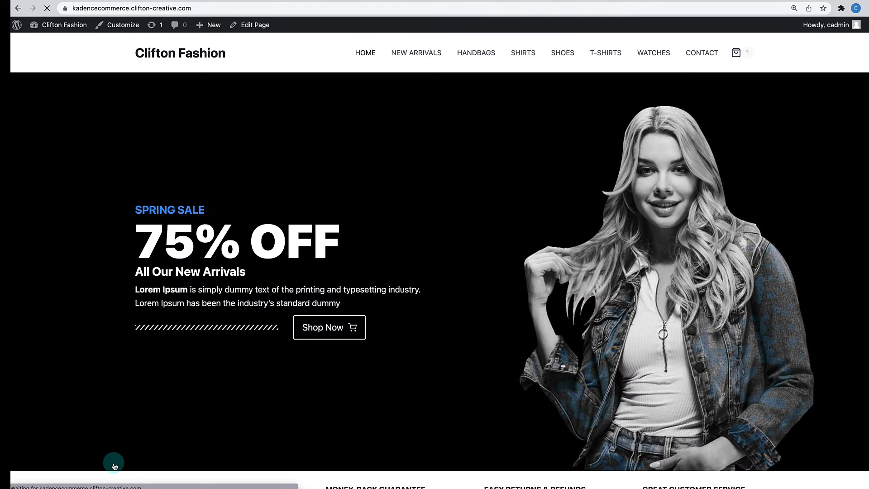
scroll(358, 362, "down", 10)
scroll(360, 367, "down", 8)
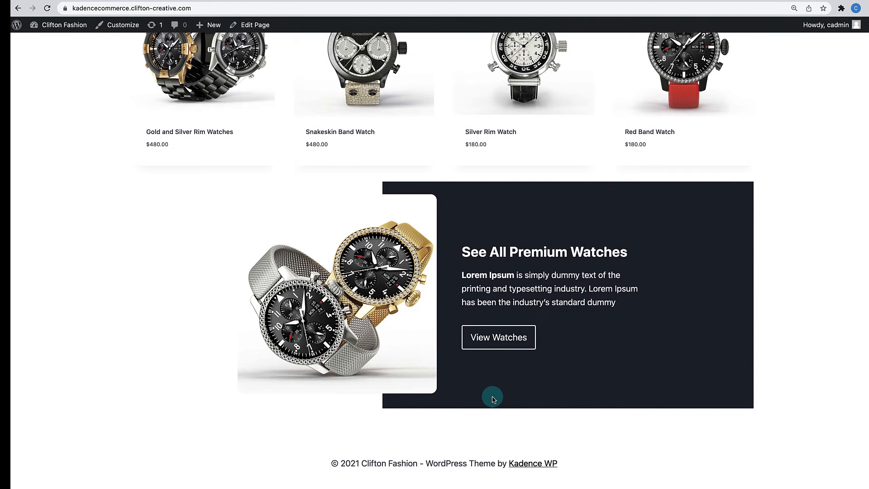
scroll(492, 397, "up", 10)
scroll(493, 397, "down", 8)
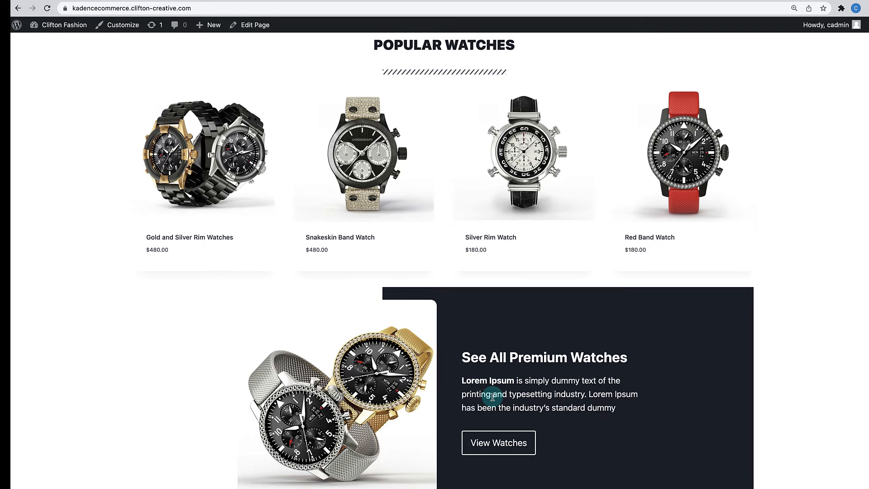
scroll(493, 397, "down", 3)
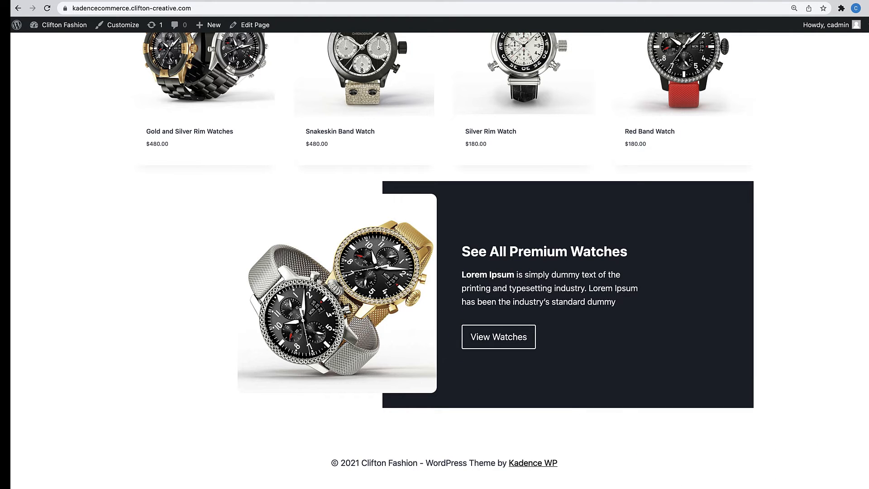
scroll(594, 228, "up", 2)
scroll(592, 181, "down", 2)
scroll(594, 223, "up", 4)
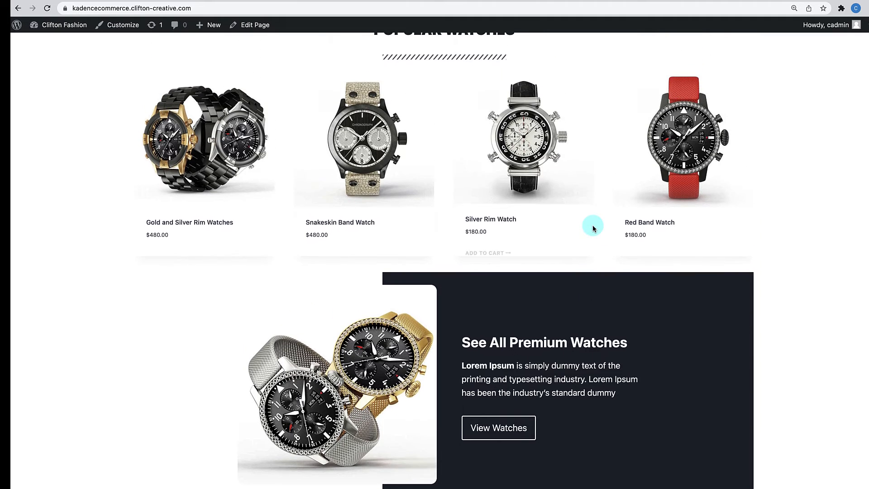
scroll(594, 229, "up", 8)
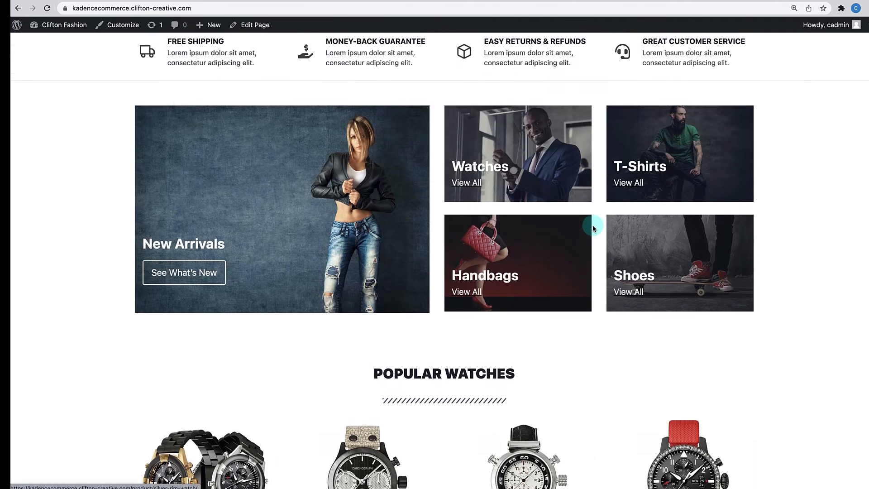
scroll(594, 229, "down", 7)
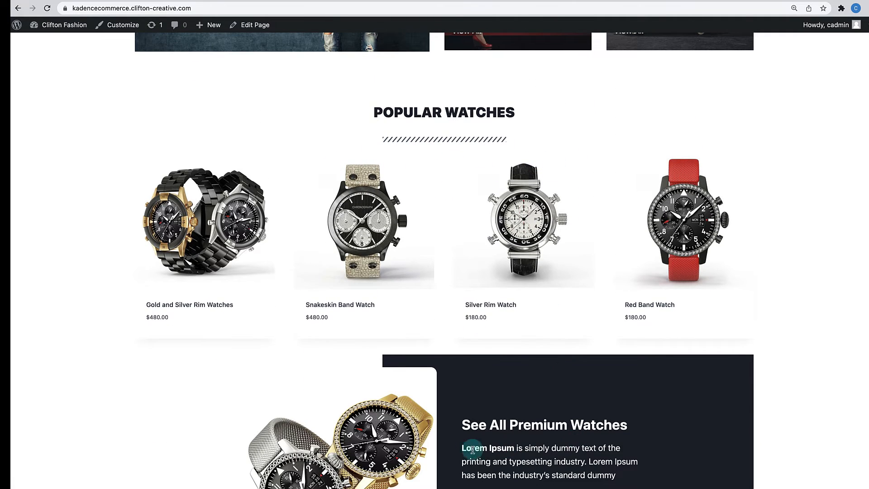
scroll(423, 359, "down", 4)
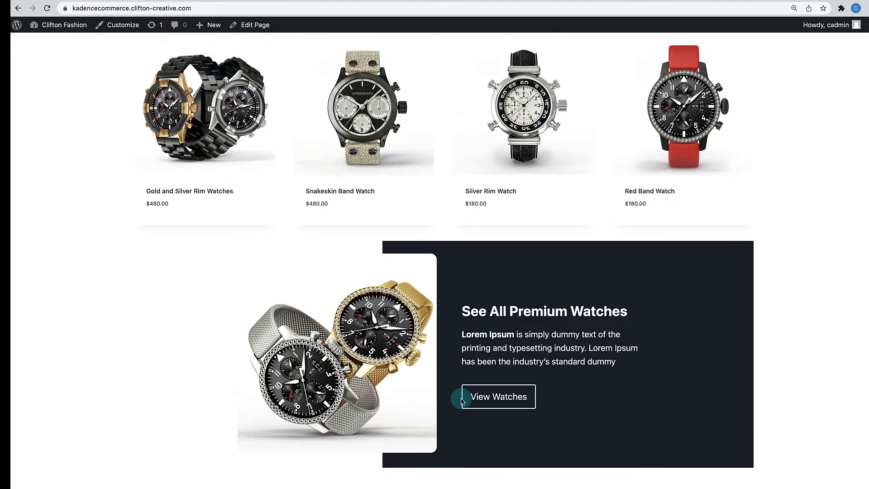
scroll(461, 401, "up", 3)
scroll(461, 398, "down", 4)
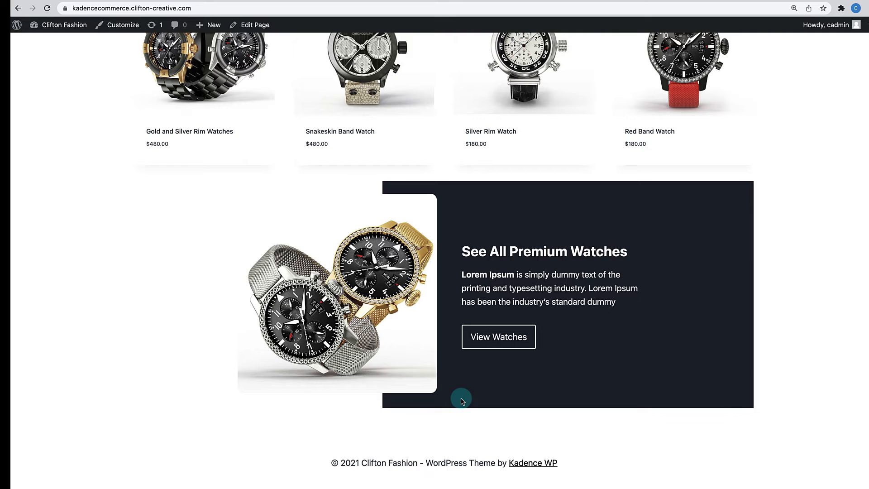
- Return to the Home page editor and select the outer Popular Watches row in List View
scroll(467, 317, "up", 1)
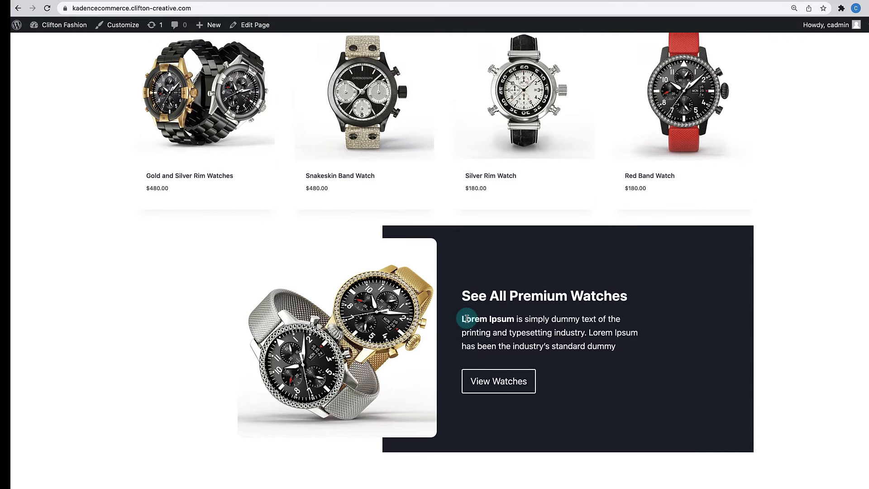
left_click(254, 27)
scroll(369, 253, "down", 10)
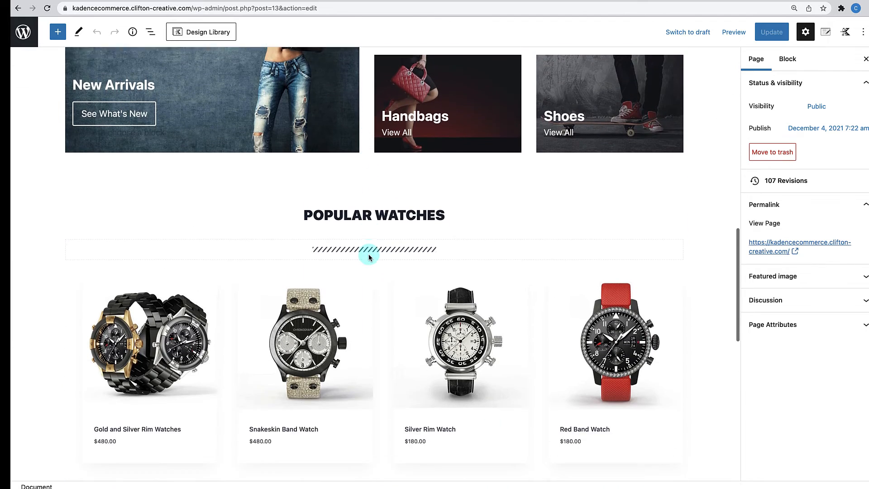
left_click(230, 178)
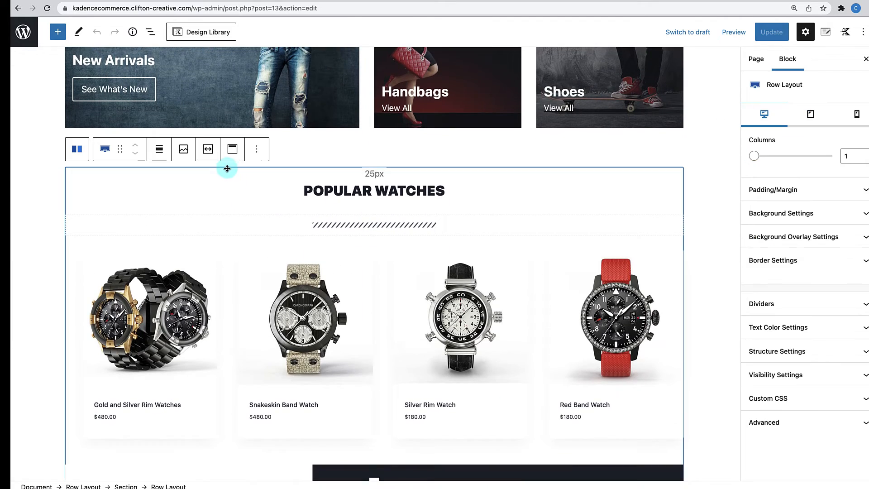
left_click(150, 32)
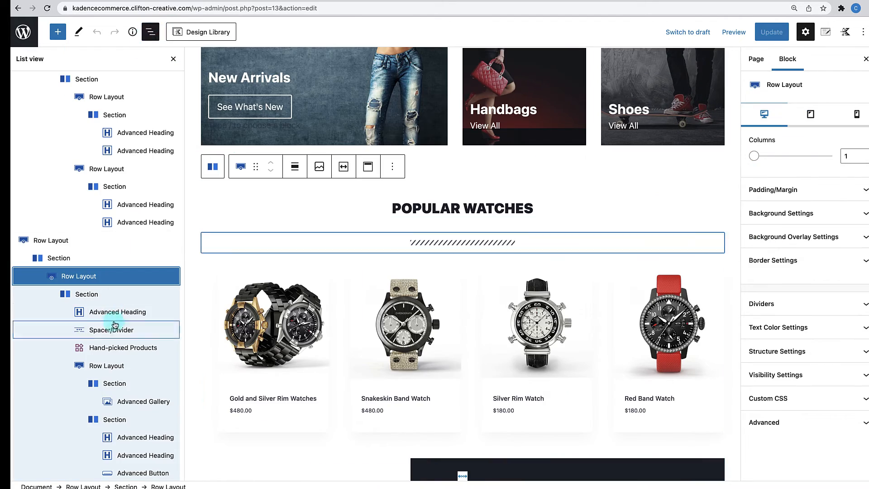
left_click(63, 241)
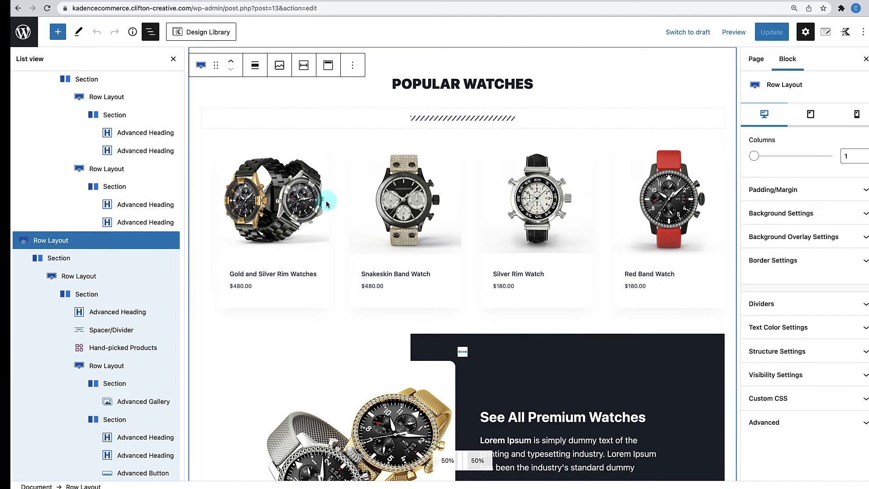
- Copy that whole row from the block toolbar's options menu
scroll(326, 198, "down", 7)
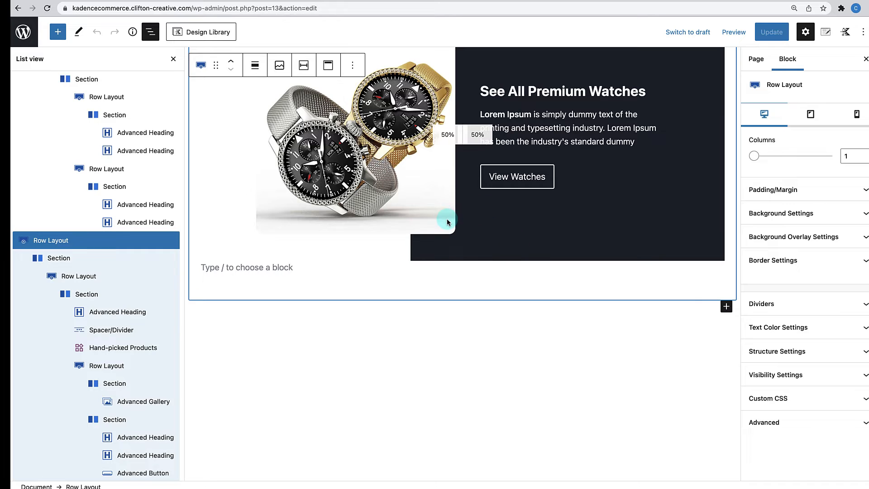
scroll(448, 220, "up", 8)
scroll(447, 220, "up", 1)
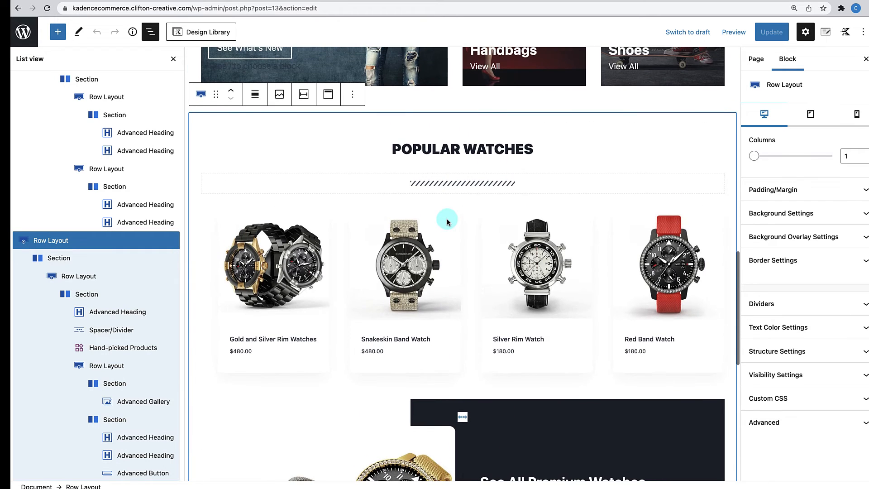
left_click(95, 243)
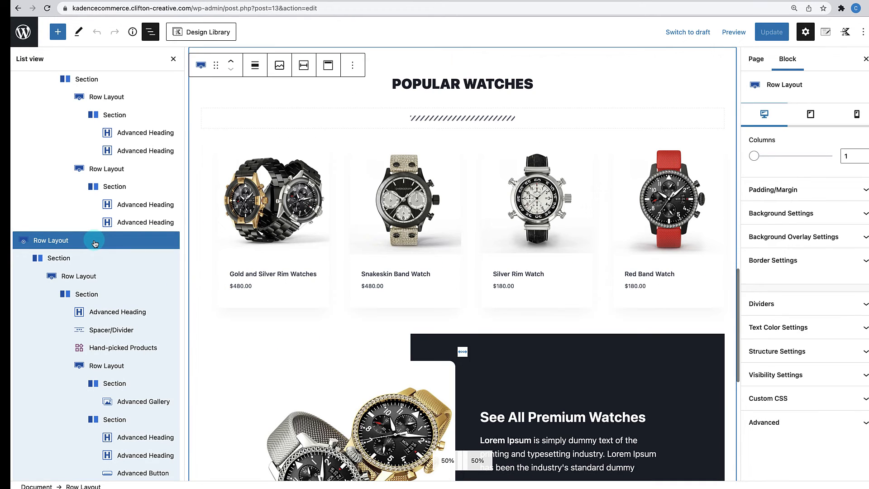
scroll(349, 210, "up", 4)
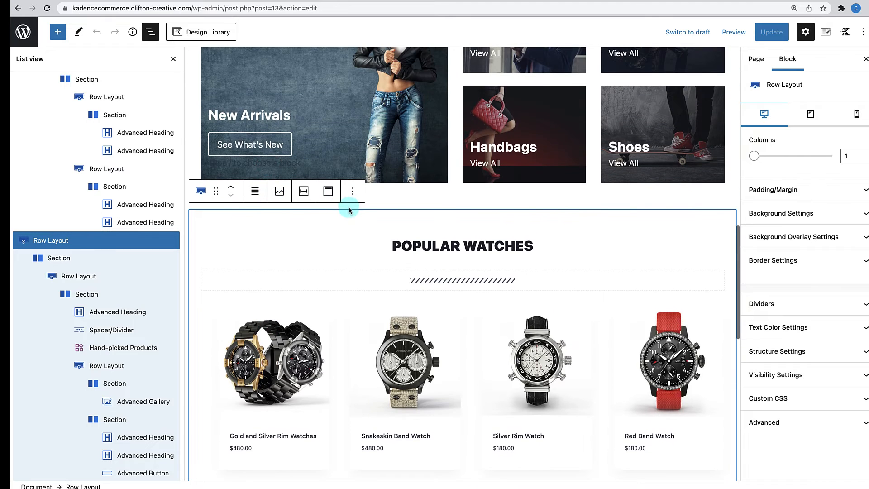
left_click(353, 190)
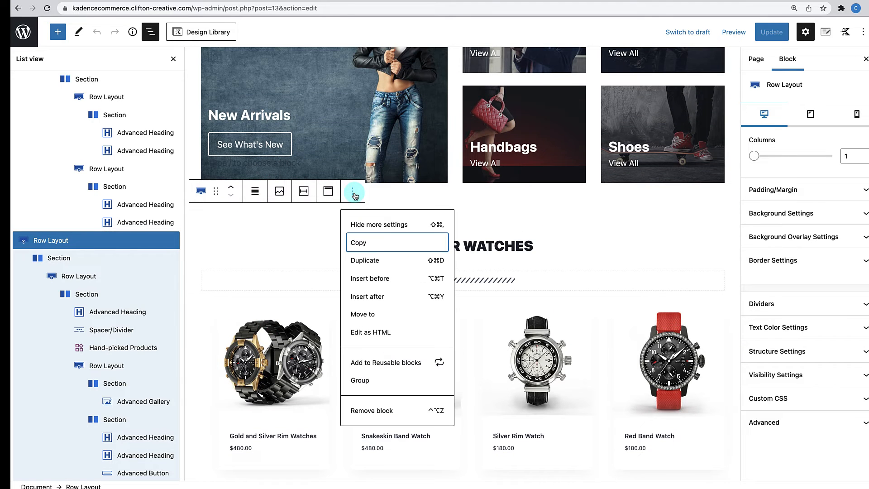
left_click(363, 244)
- Add an empty paragraph below the premium-watches promo and paste the copied Popular Watches row there
left_click(173, 58)
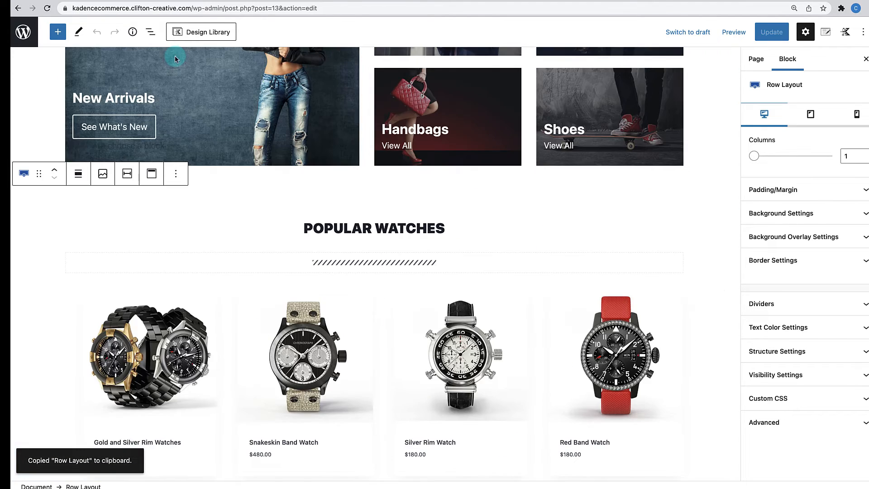
scroll(432, 250, "down", 10)
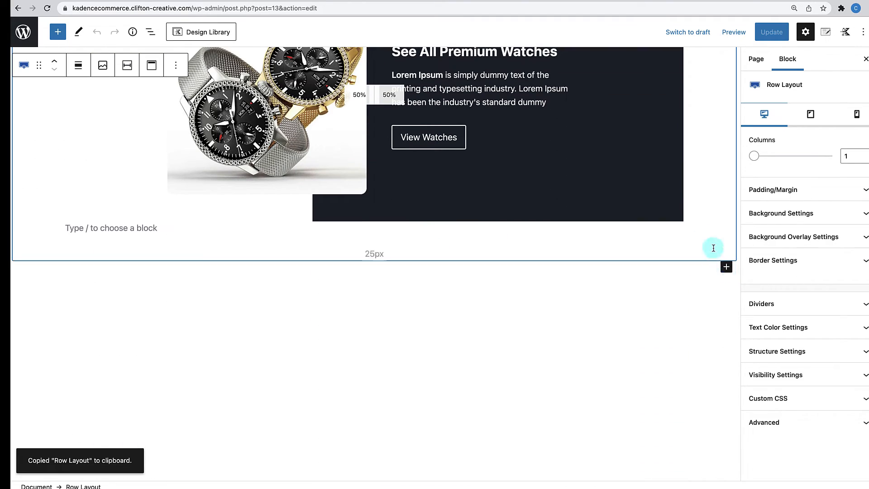
left_click(727, 268)
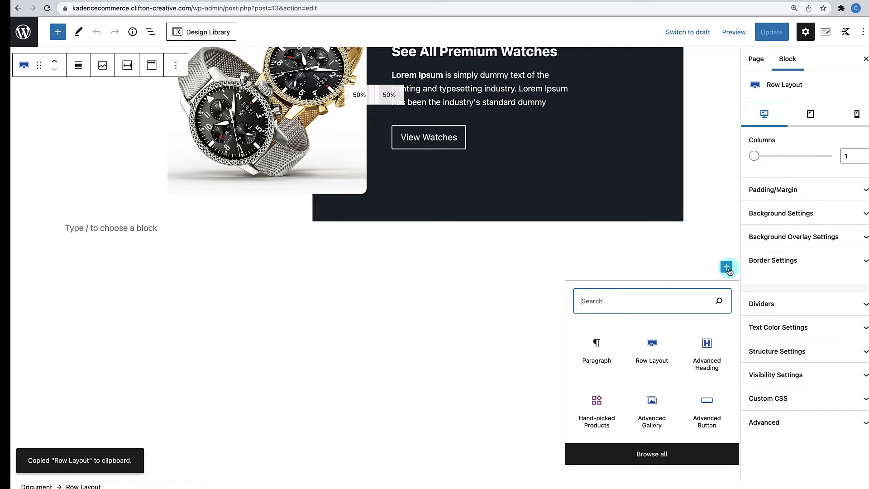
left_click(605, 361)
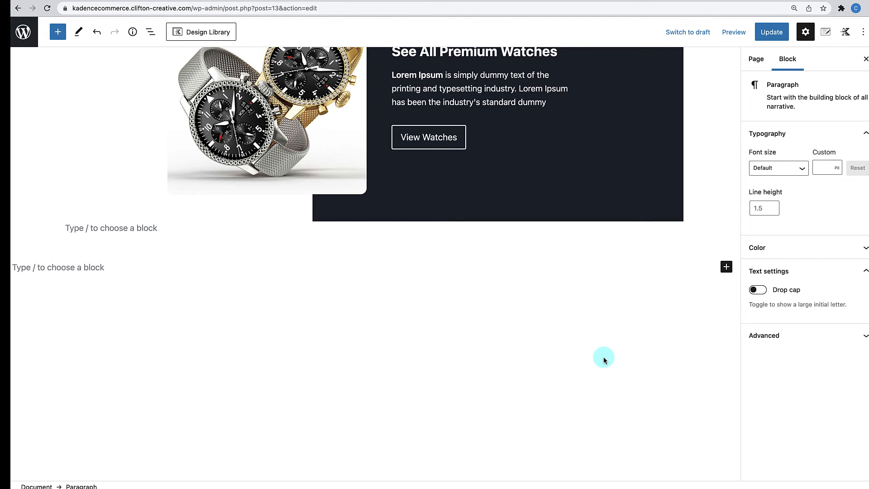
key("ctrl+v")
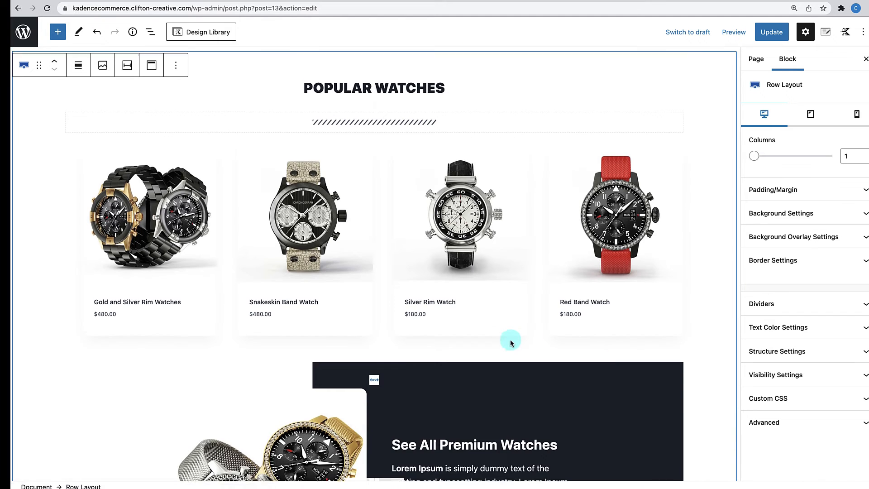
scroll(413, 264, "up", 3)
scroll(439, 265, "down", 5)
scroll(439, 263, "up", 16)
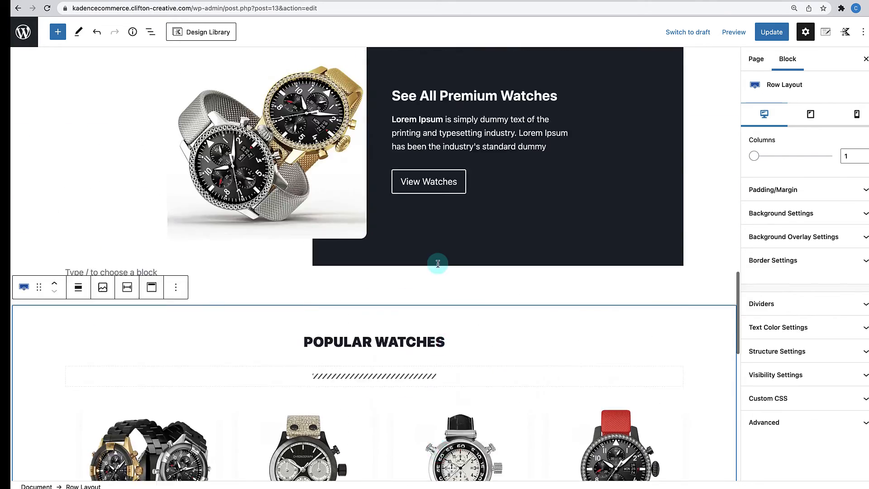
scroll(426, 355, "down", 12)
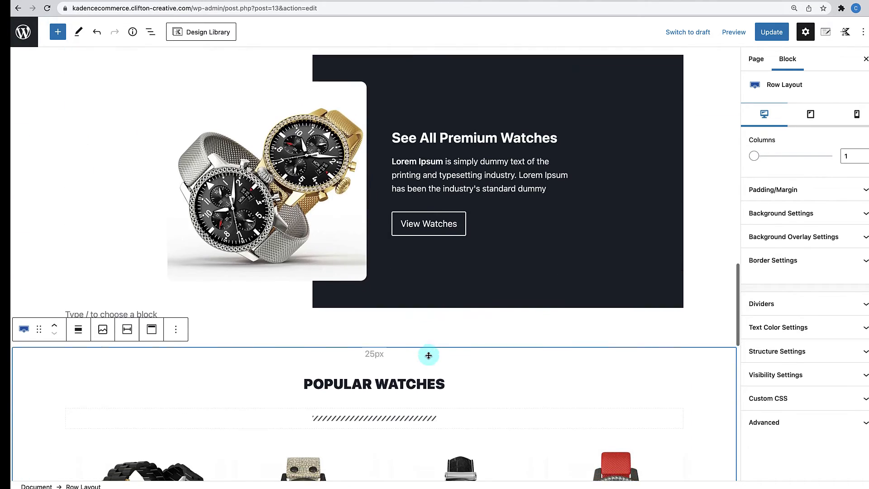
scroll(429, 358, "down", 3)
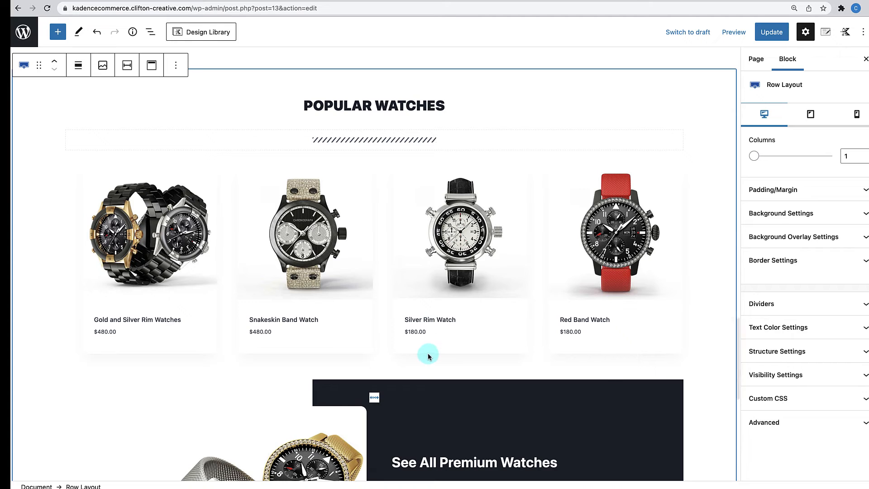
- Replace WATCHES with SHOES in the pasted section's heading so it reads POPULAR SHOES
left_click(377, 105)
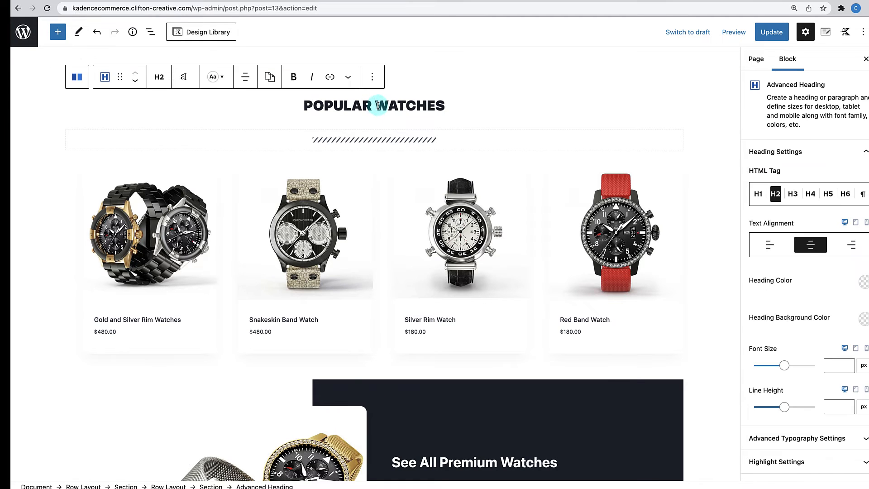
left_click_drag(376, 105, 448, 106)
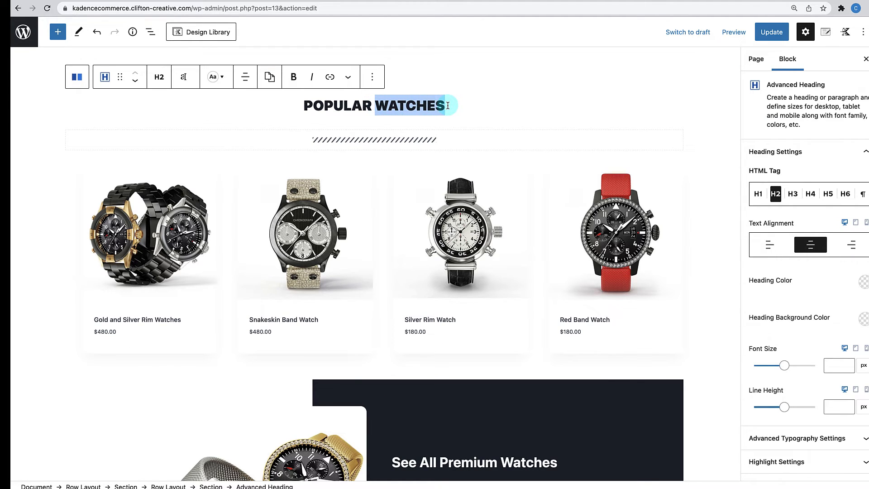
type("SHOES")
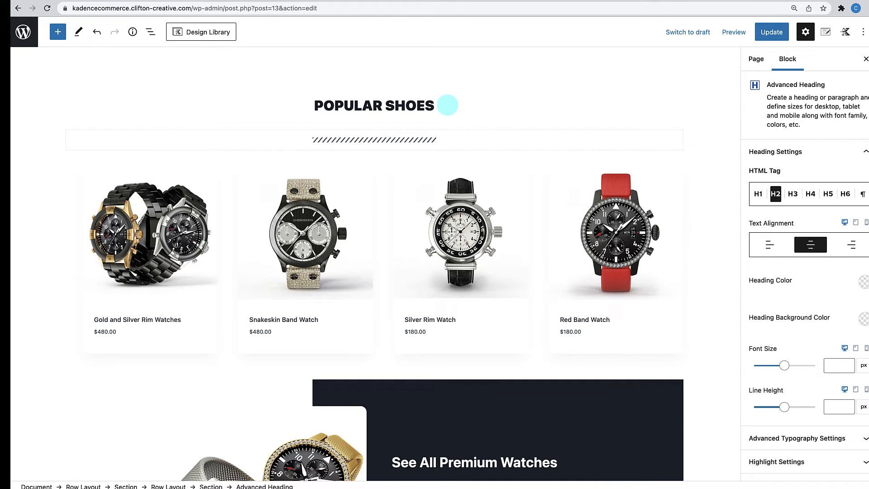
left_click(214, 222)
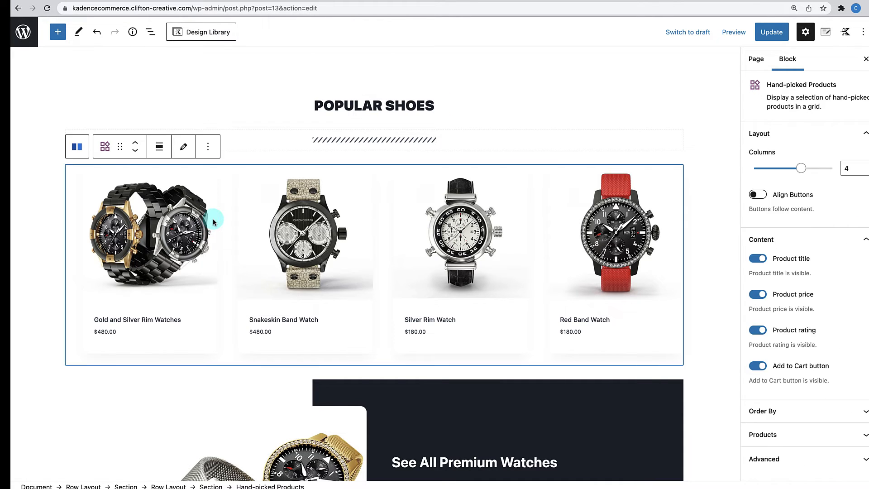
- Clear the four watches from the Hand-picked Products grid and search products for 'sneakers'
left_click(183, 147)
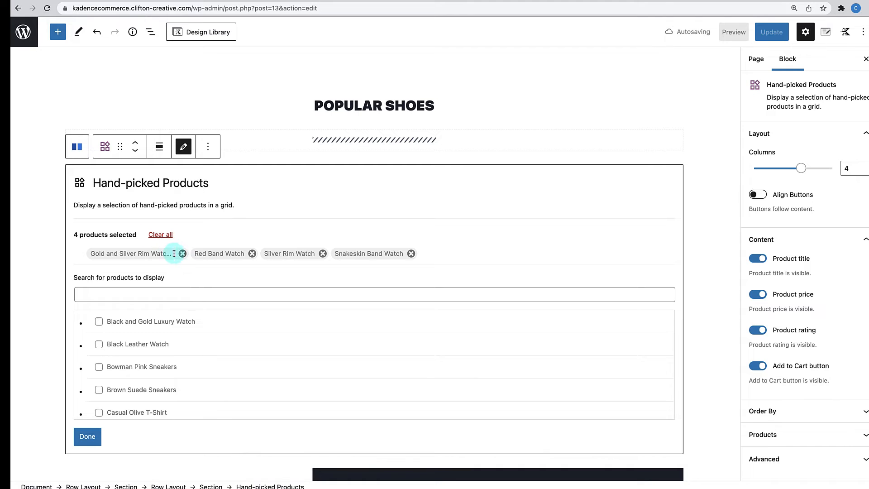
left_click(165, 243)
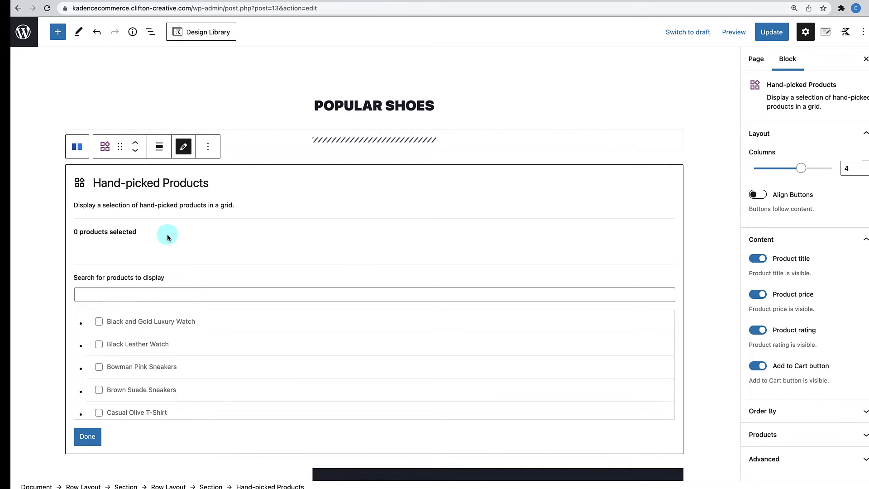
left_click(136, 293)
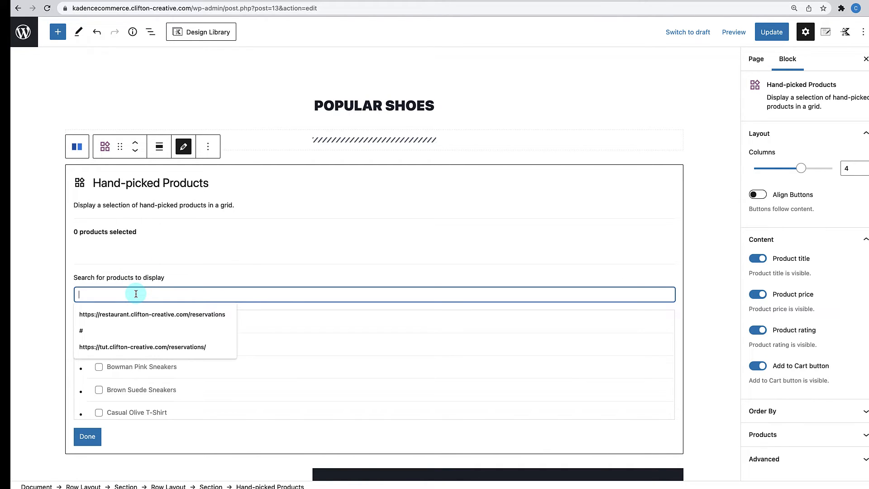
type("sneaker")
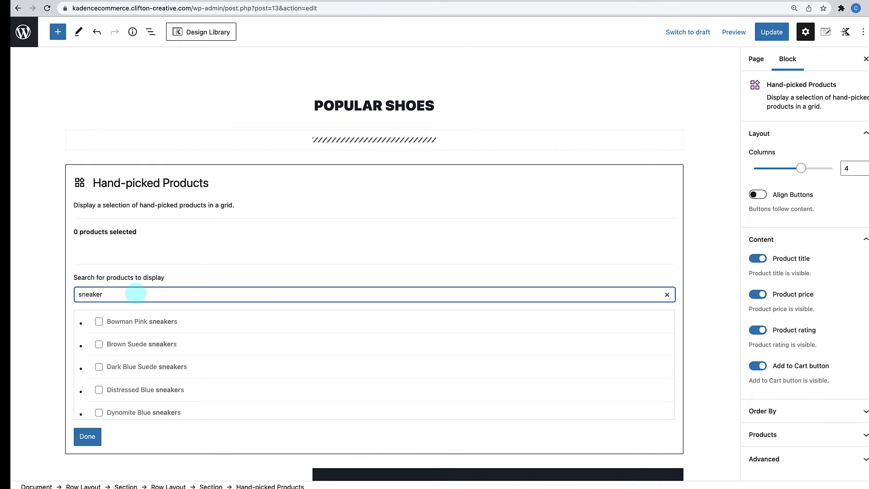
type("s")
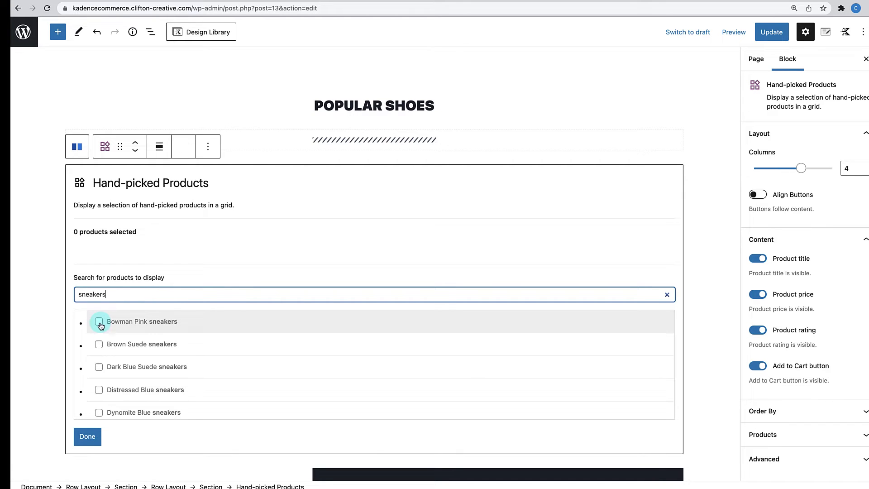
scroll(129, 366, "down", 1)
scroll(129, 365, "down", 2)
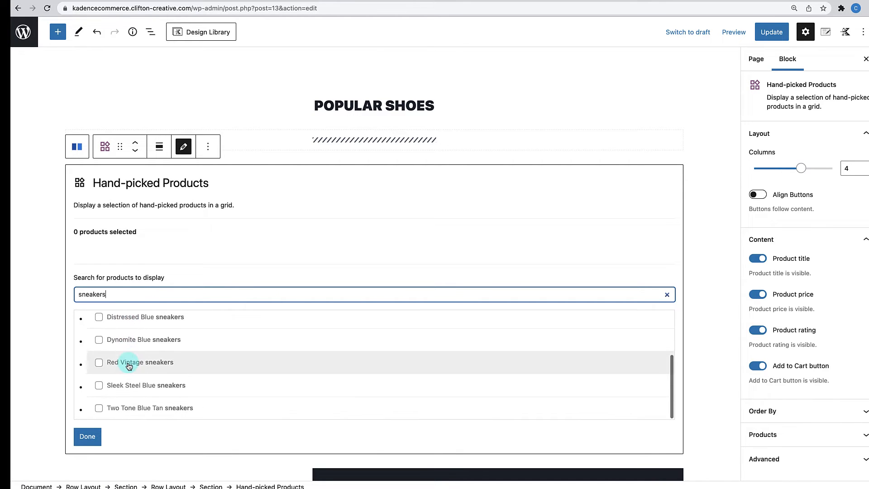
- Pick Red Vintage, Sleek Steel Blue, Brown Suede and Dynomite Blue sneakers for the grid
left_click(99, 363)
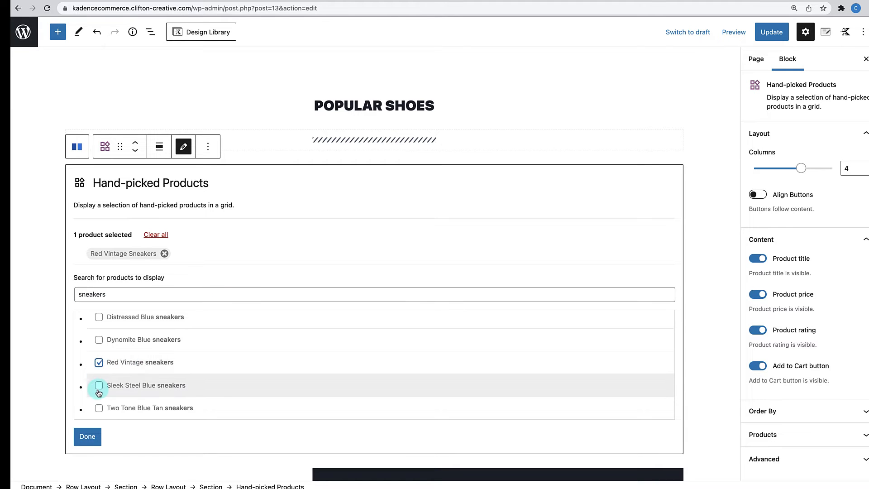
left_click(98, 385)
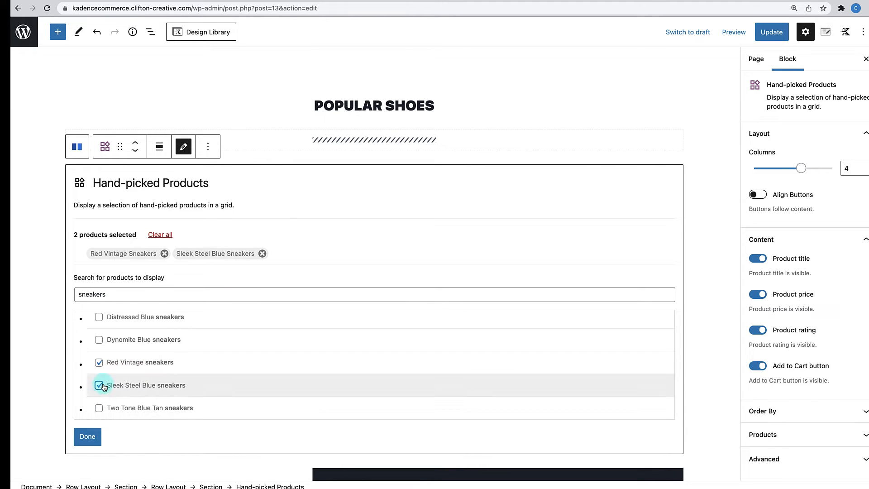
scroll(104, 382, "up", 2)
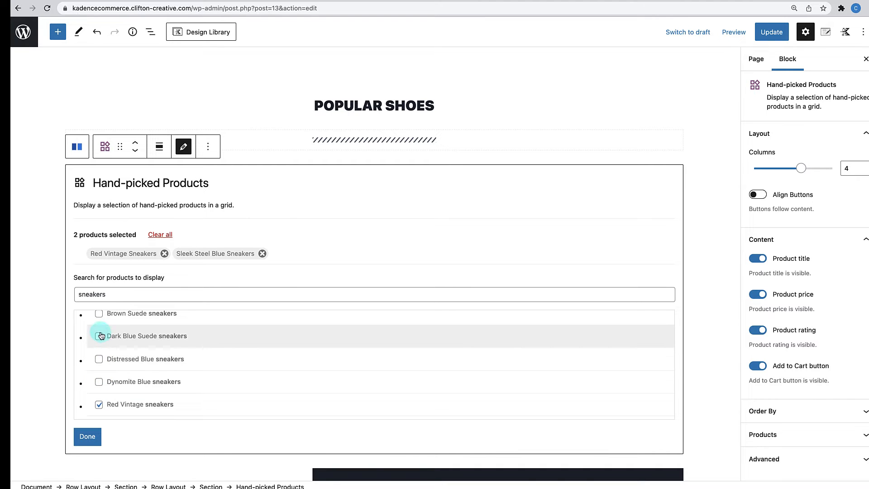
left_click(98, 314)
scroll(100, 360, "up", 1)
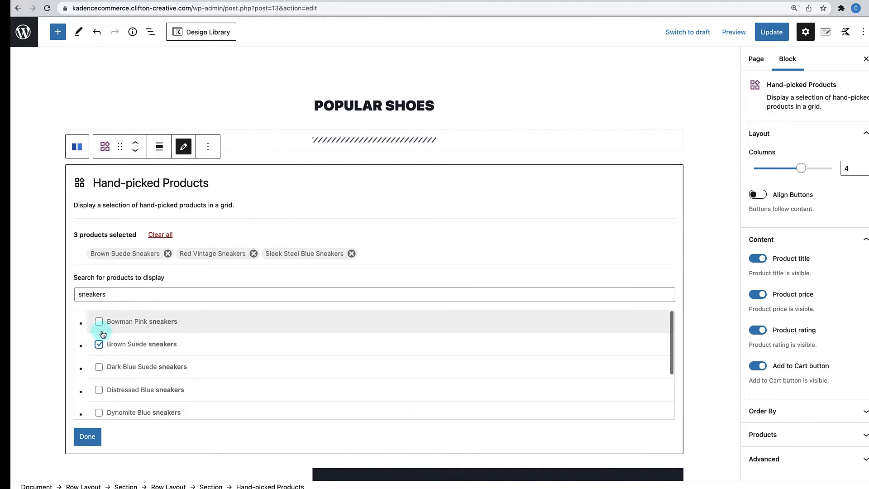
scroll(102, 362, "down", 2)
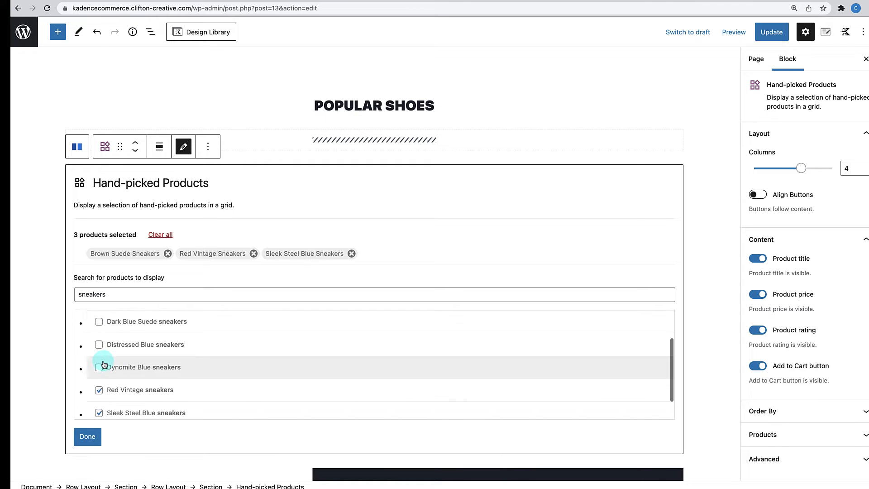
left_click(99, 370)
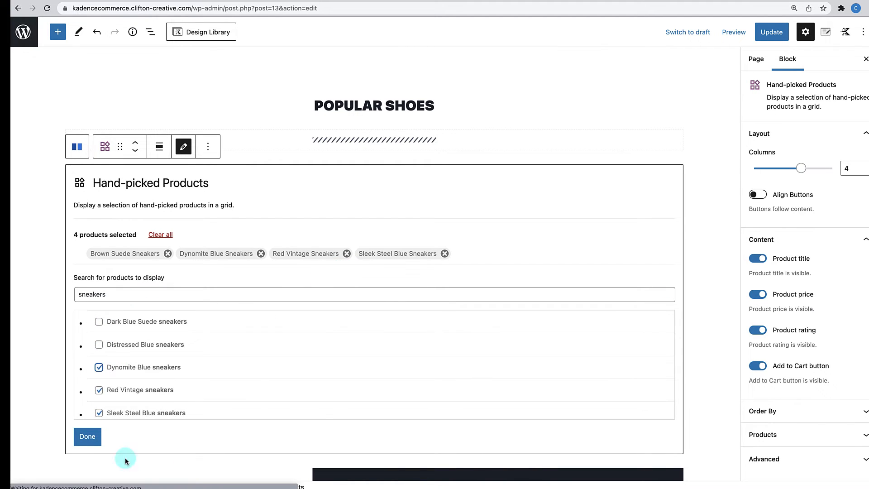
left_click(88, 437)
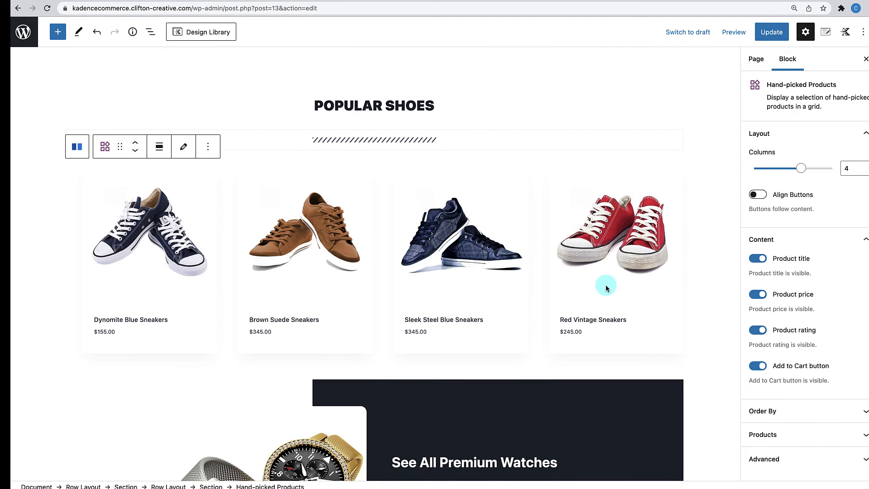
scroll(606, 284, "down", 5)
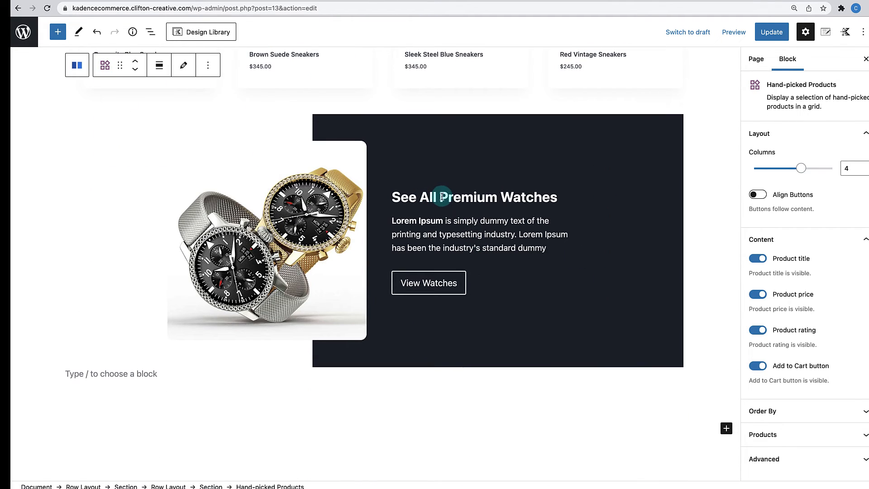
- Retitle the copied promo heading to 'See All Awesome Sneakers'
double_click(442, 197)
type("Awe")
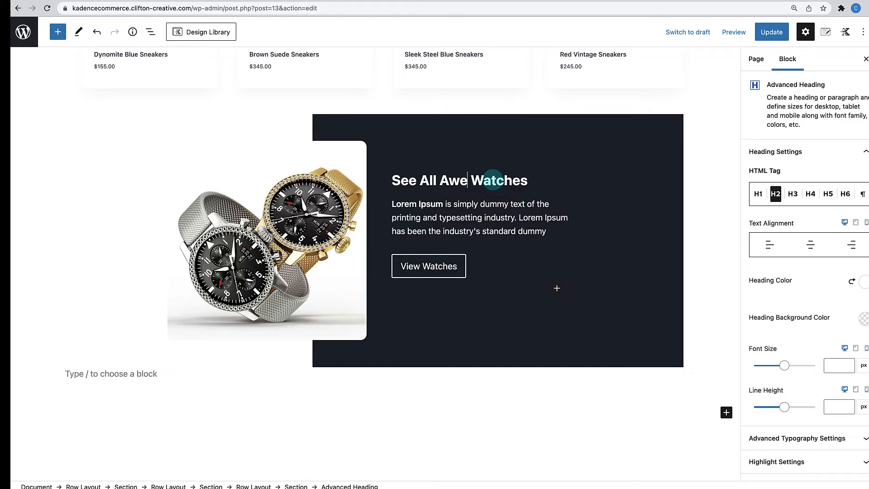
type("some")
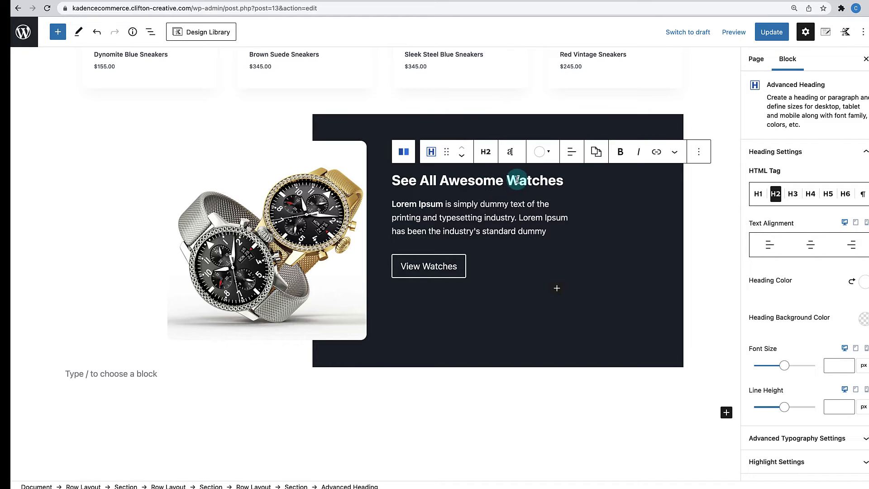
left_click_drag(517, 180, 568, 180)
type("Sneaker")
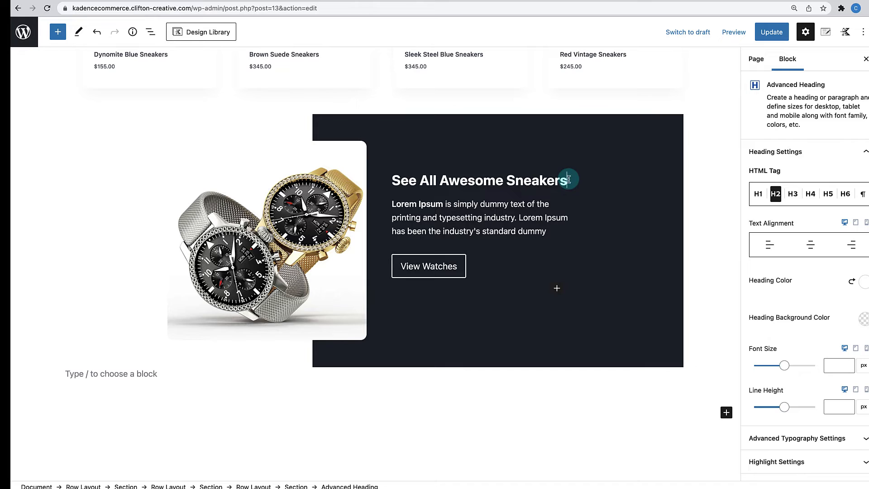
- Point the promo button's link at the product-category/shoes/ page
left_click(472, 267)
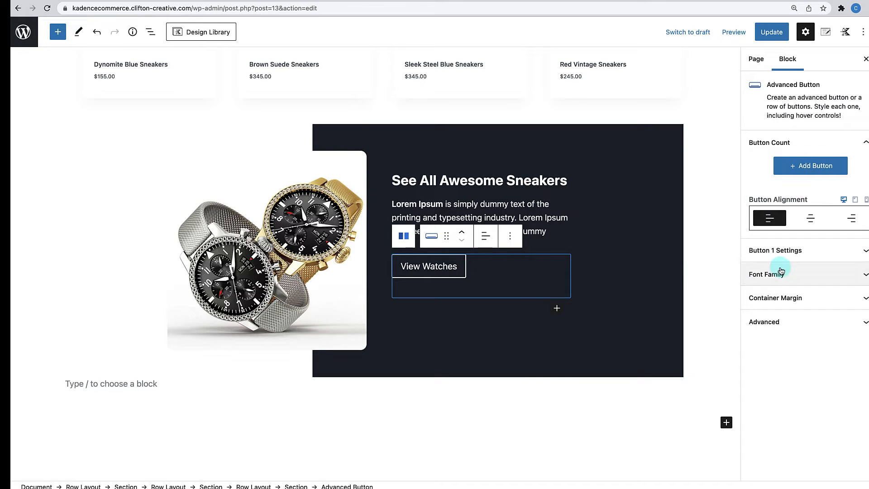
left_click(798, 250)
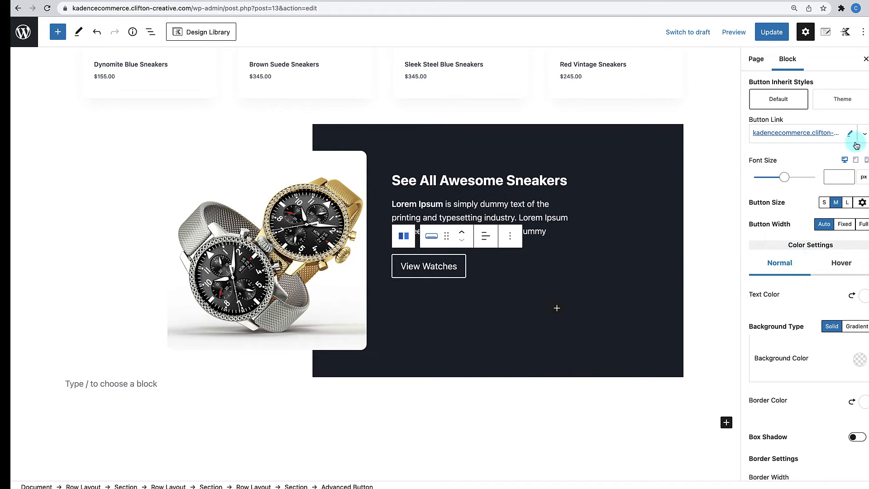
left_click(851, 135)
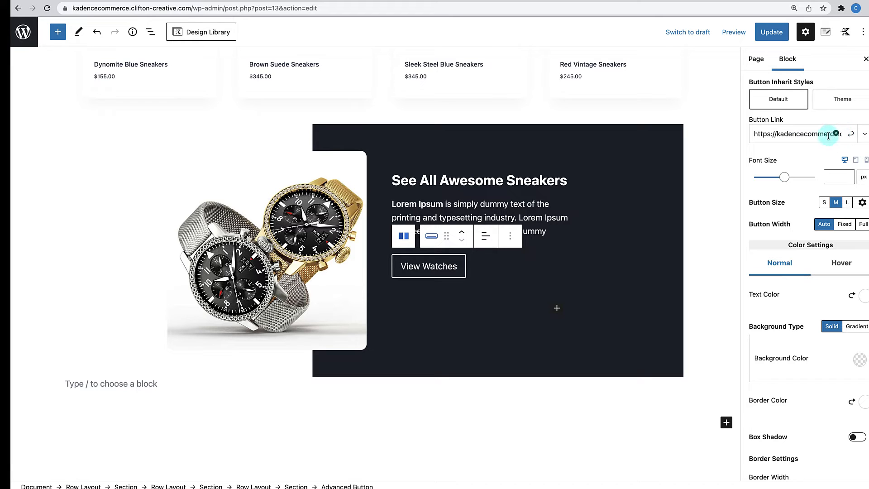
scroll(823, 136, "right", 4)
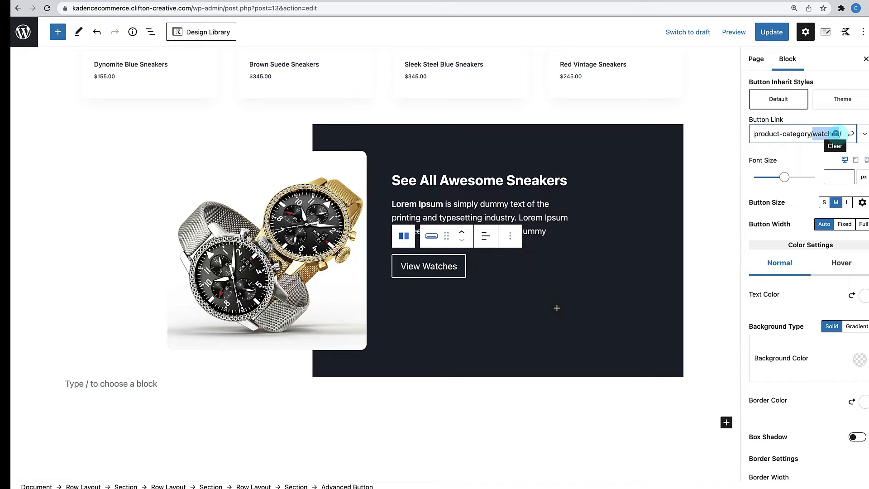
type("shoes")
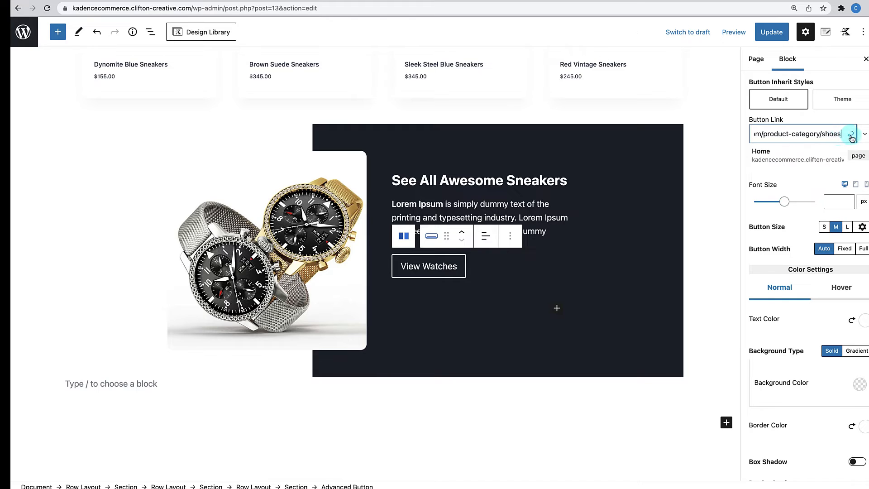
left_click(853, 134)
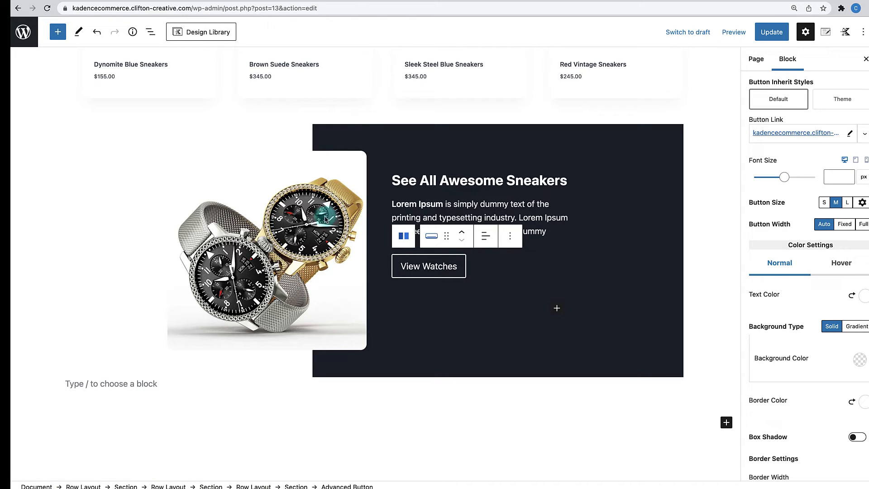
left_click(325, 218)
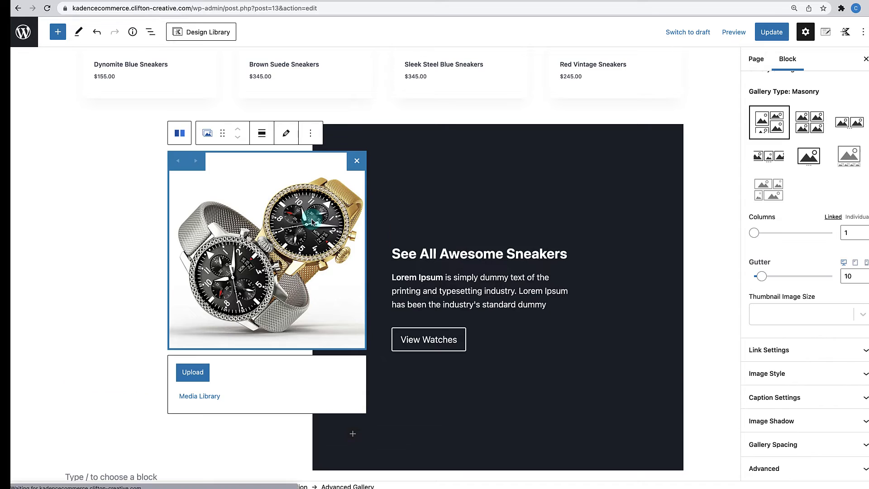
- Swap the gallery's watch photo for the blue high-top sneaker image shoes-5.jpg
left_click(286, 134)
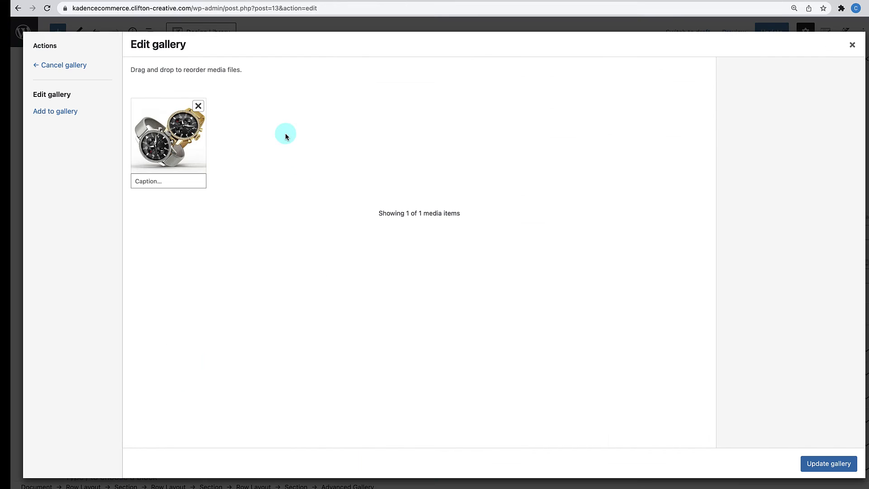
left_click(199, 107)
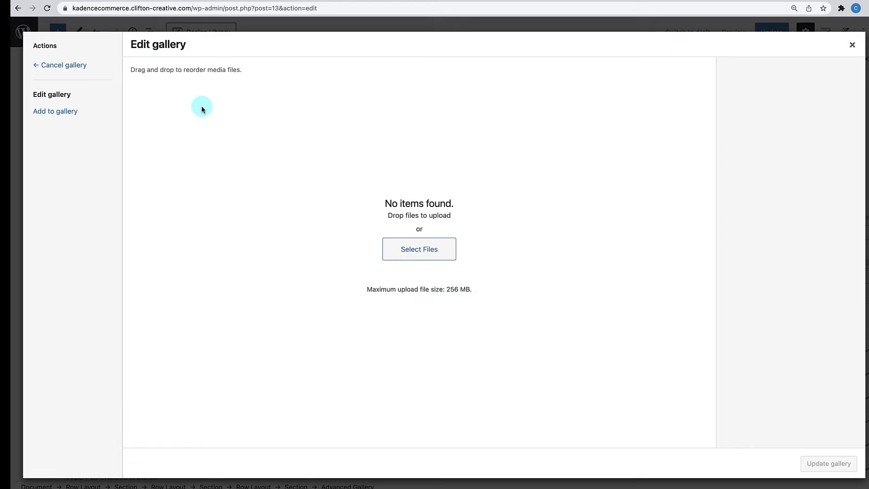
left_click(77, 111)
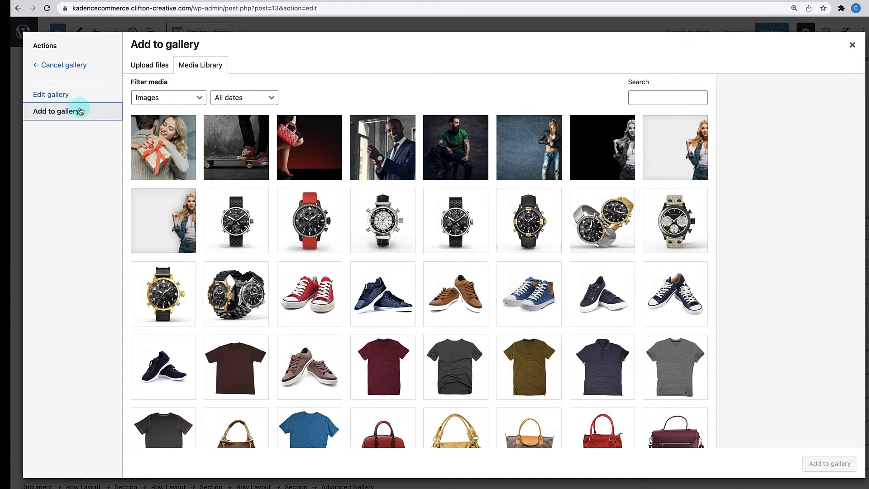
left_click(527, 293)
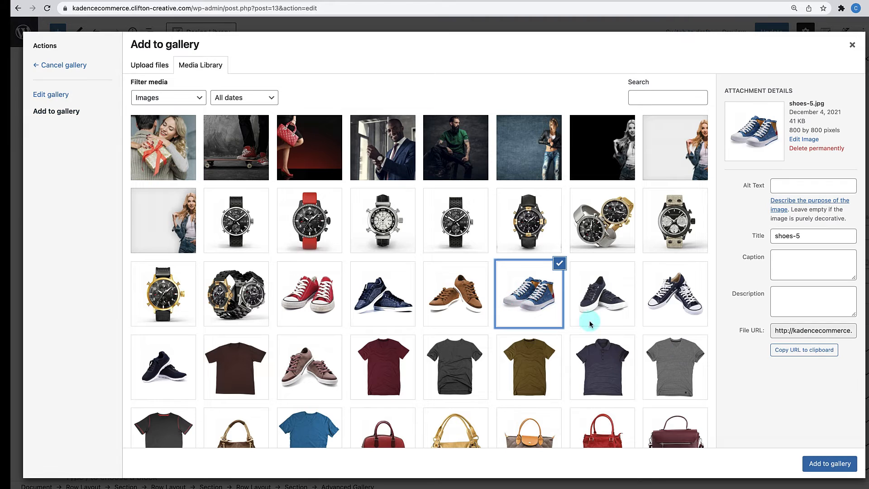
left_click(823, 465)
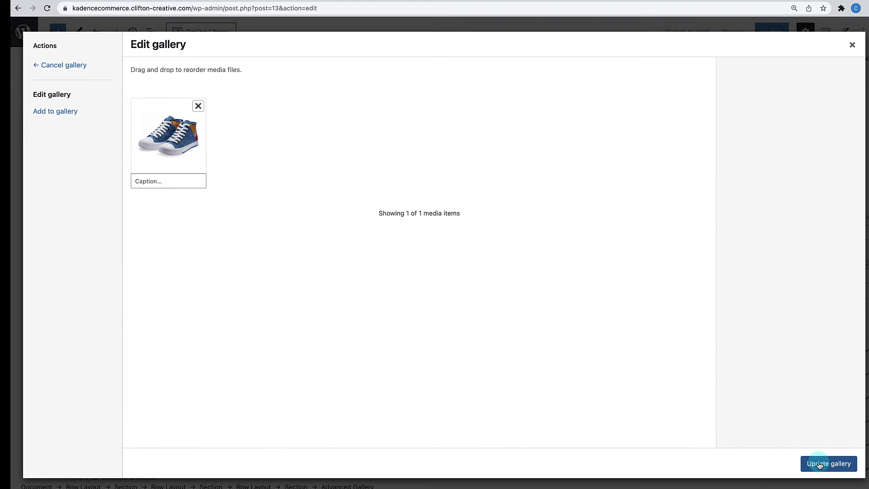
left_click(826, 464)
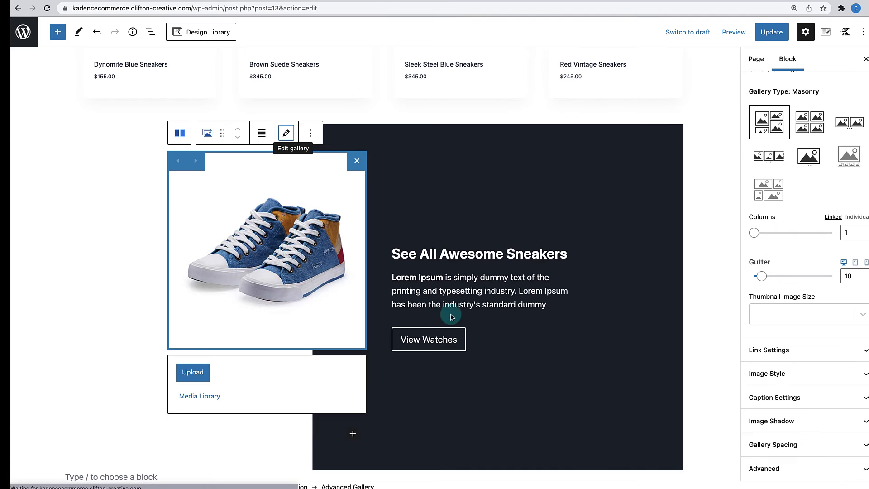
- Save the Home page changes with Update
scroll(662, 334, "up", 5)
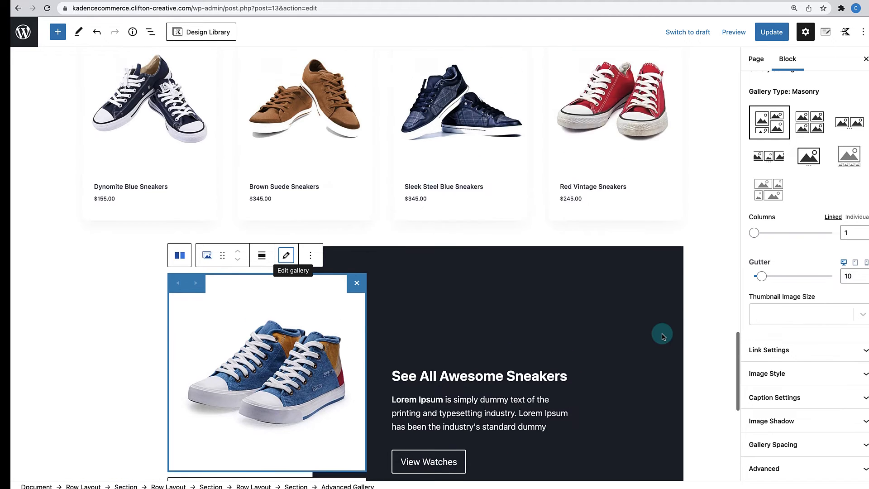
scroll(662, 333, "up", 10)
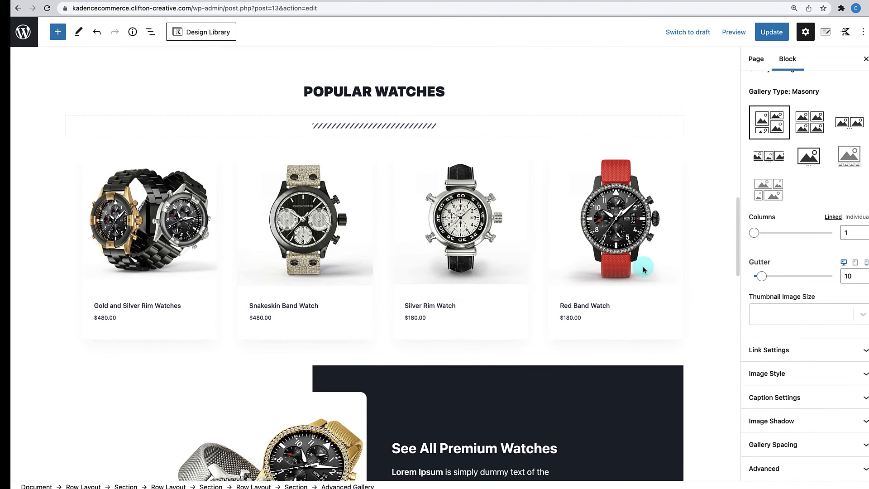
scroll(643, 266, "down", 6)
scroll(643, 265, "down", 10)
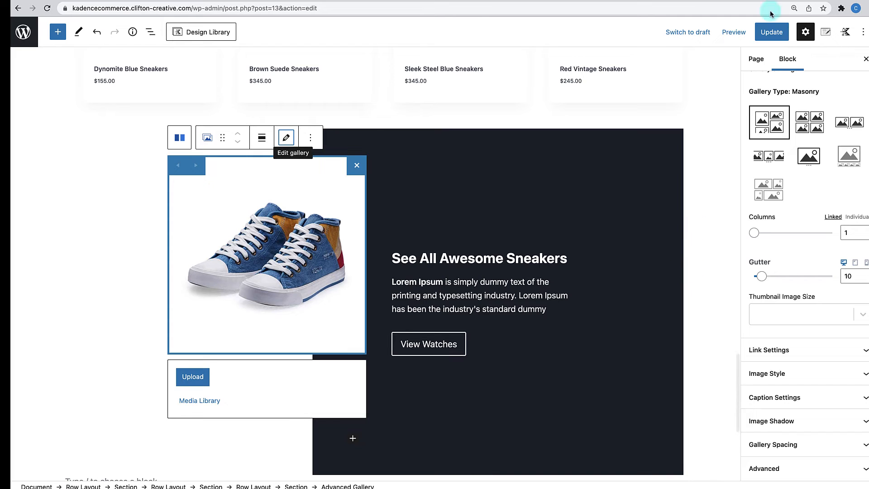
left_click(776, 35)
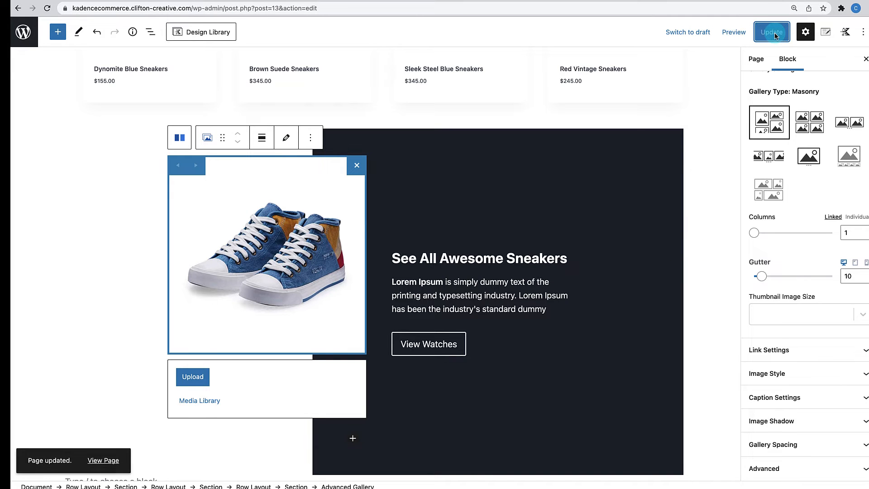
- View the live Home page and scroll through the watch and sneaker sections
left_click(113, 460)
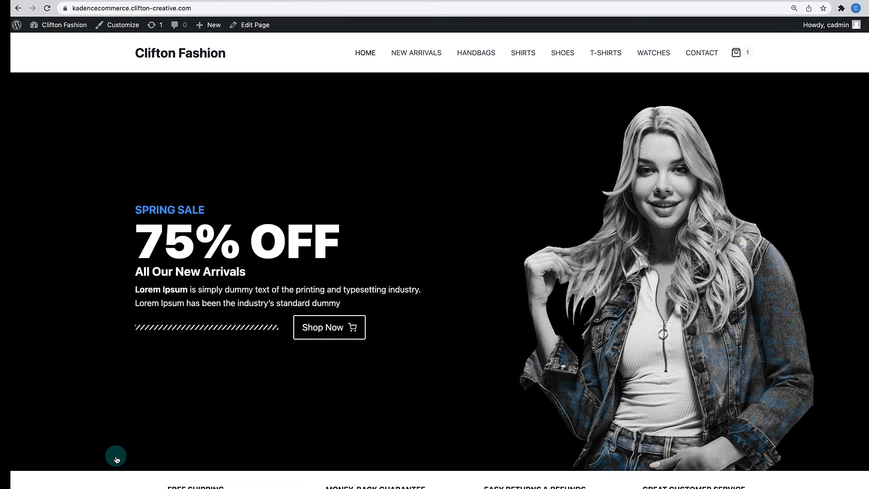
scroll(215, 366, "down", 20)
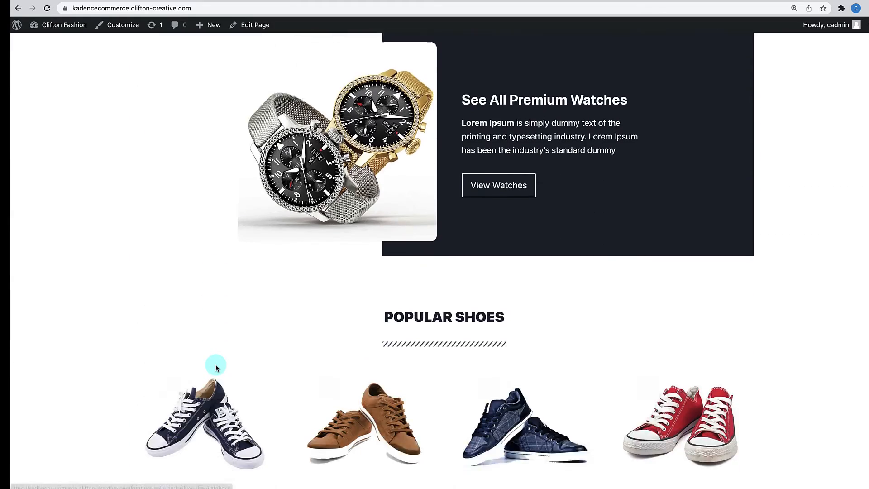
scroll(216, 366, "down", 4)
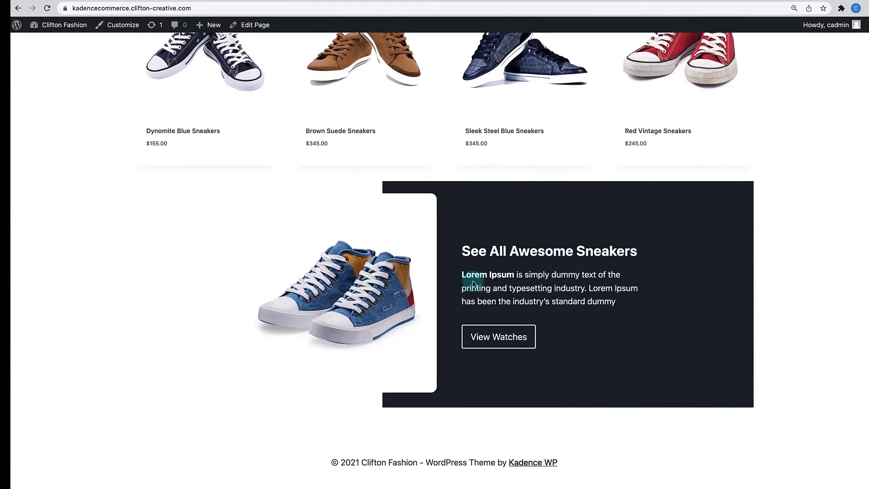
scroll(472, 274, "up", 9)
scroll(473, 282, "up", 10)
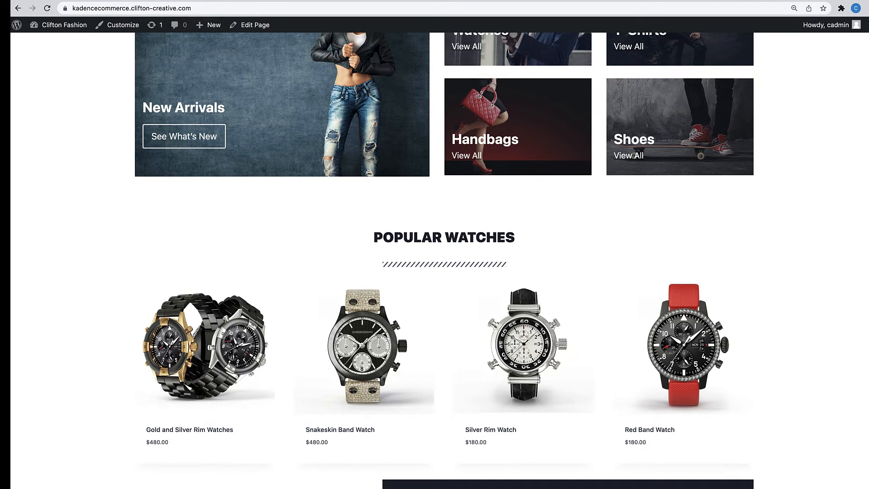
scroll(568, 266, "up", 12)
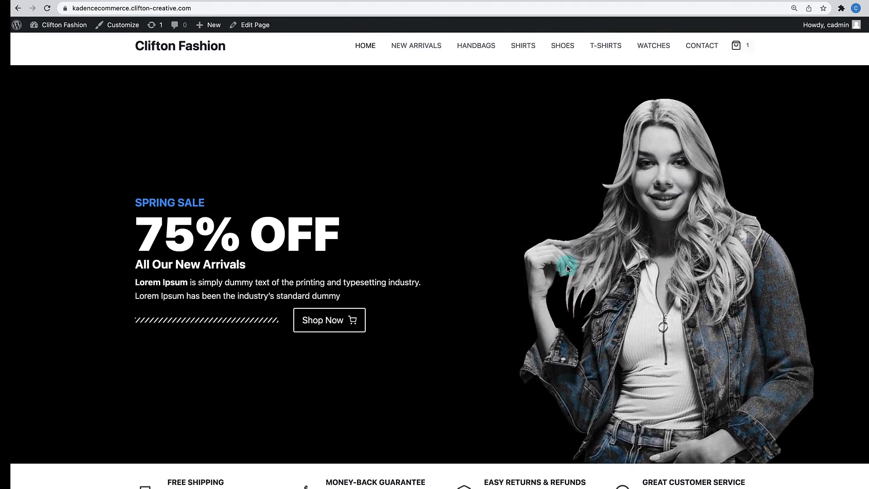
scroll(568, 266, "down", 11)
scroll(568, 268, "down", 15)
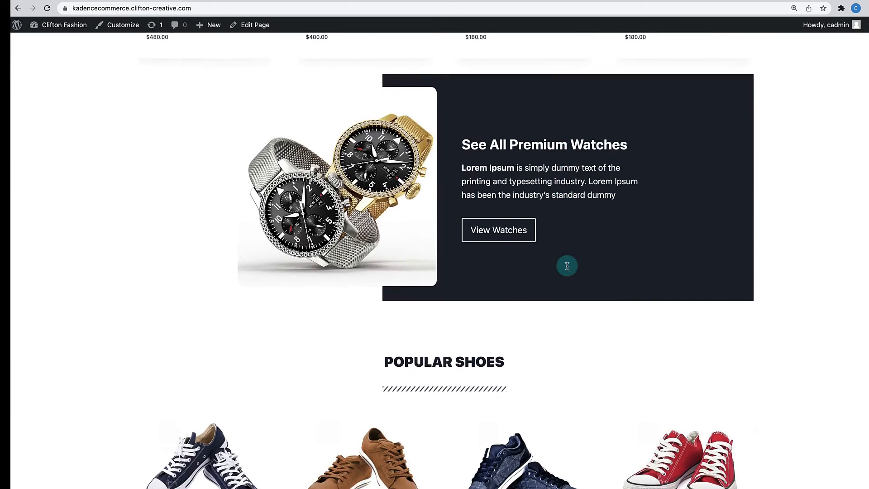
scroll(567, 268, "down", 6)
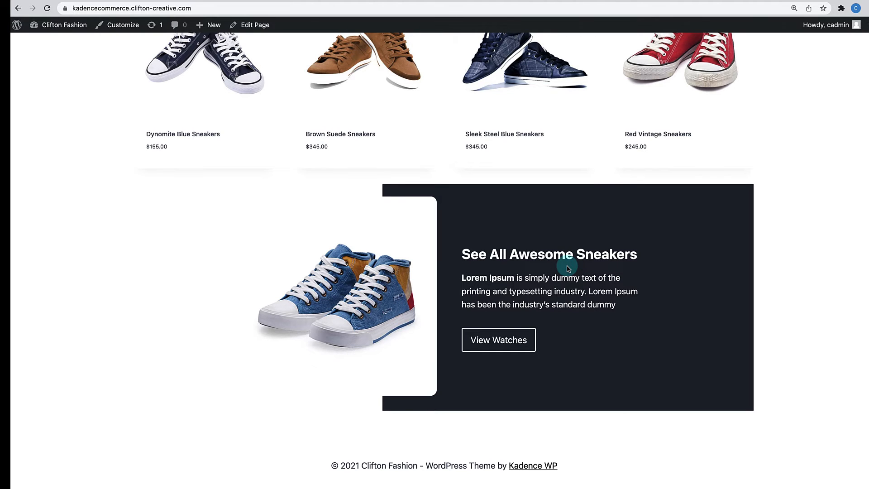
scroll(567, 269, "up", 3)
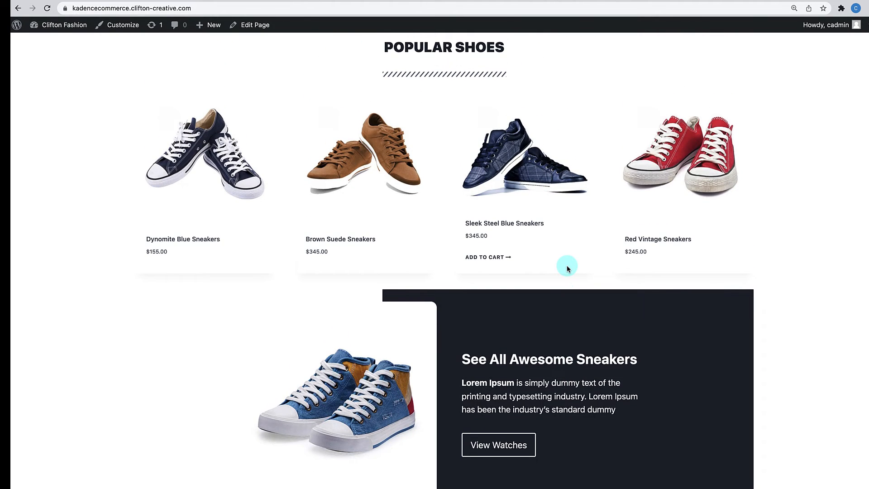
scroll(568, 268, "up", 6)
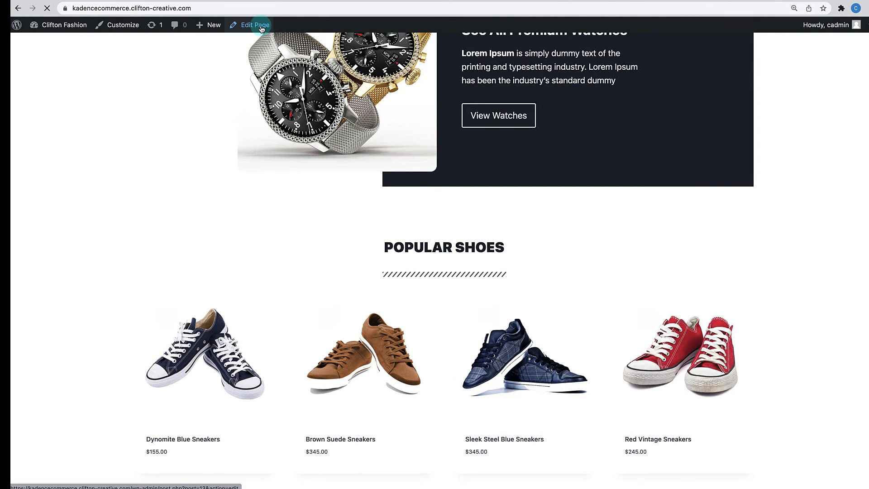
scroll(300, 170, "down", 8)
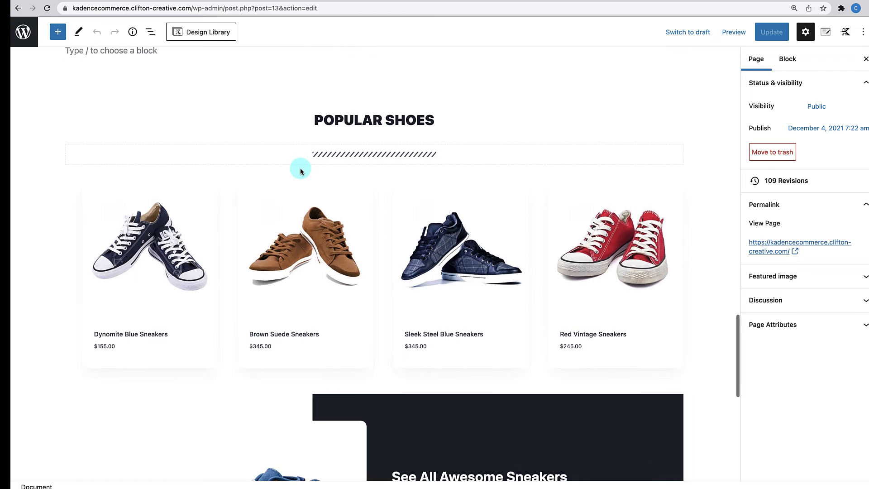
- Insert the copied watches section below the sneakers banner and rename its heading POPULAR T-SHIRTS
scroll(301, 171, "down", 9)
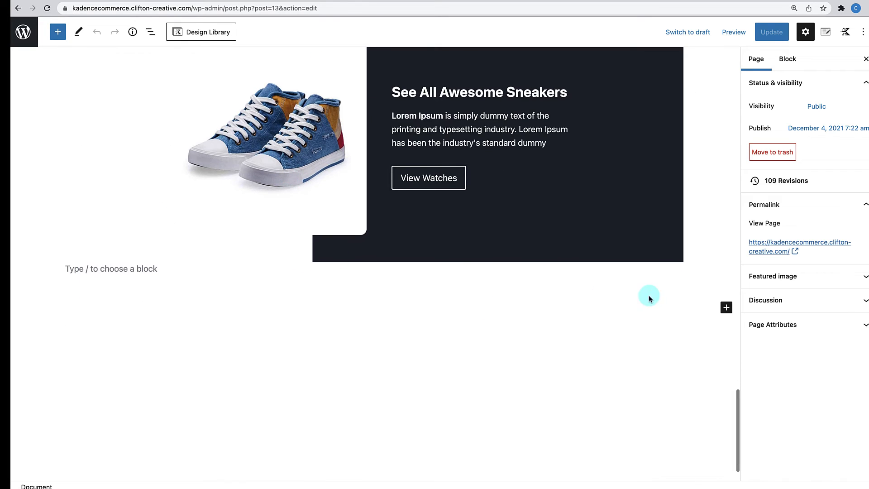
left_click(727, 309)
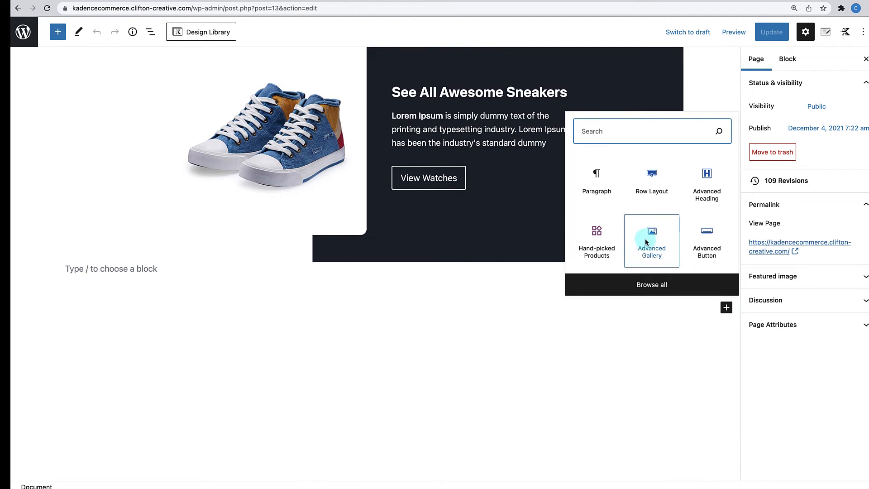
left_click(605, 201)
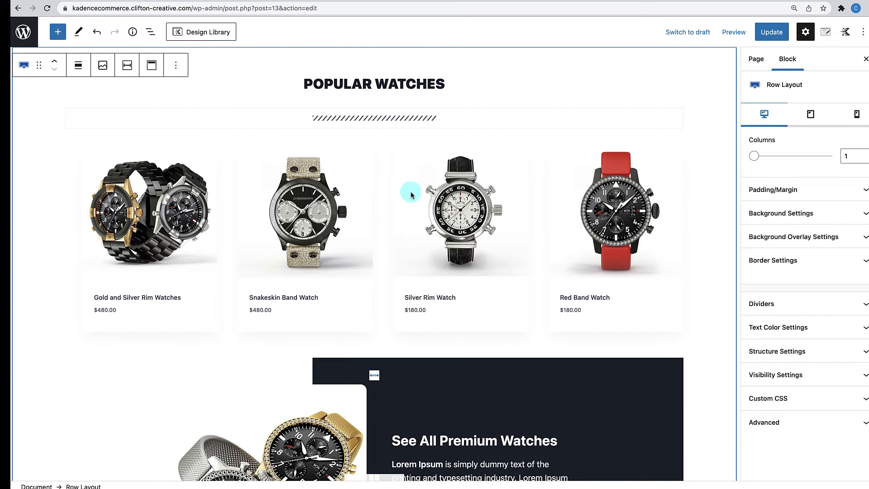
left_click(380, 89)
double_click(381, 90)
type("T")
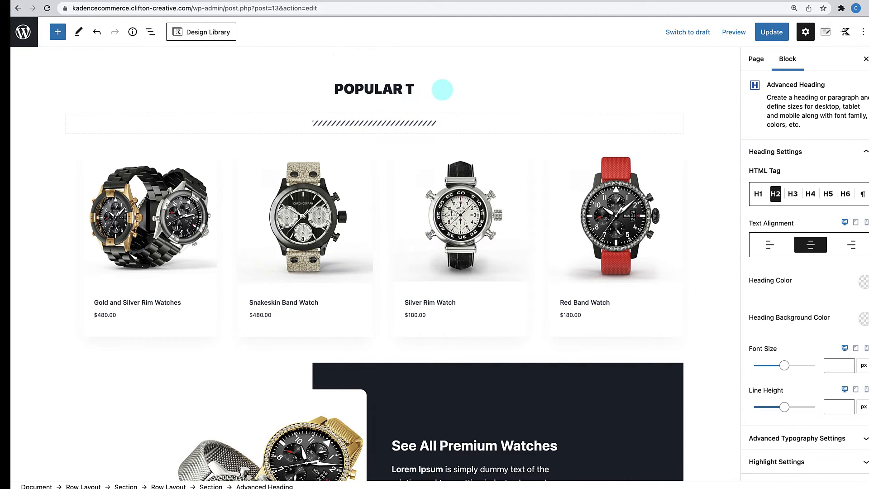
type("-SHIRTS")
- Clear the grid's four watch products and search products for 'T-s'
left_click(371, 182)
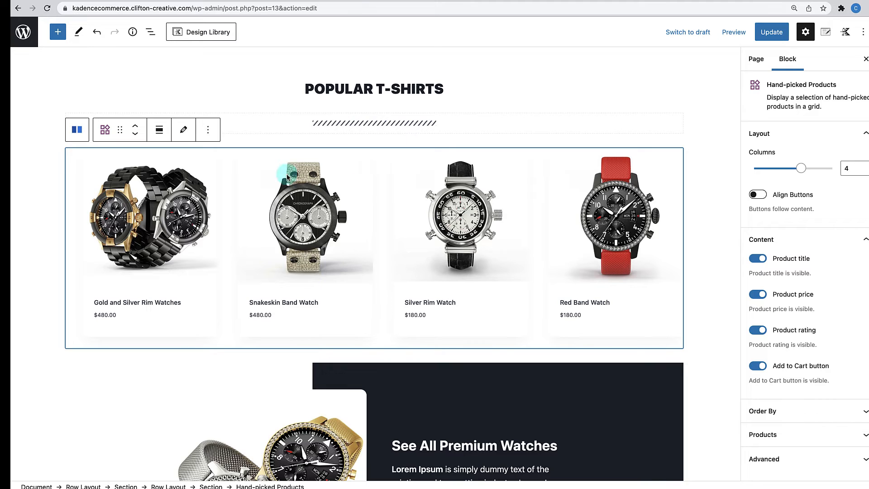
left_click(183, 130)
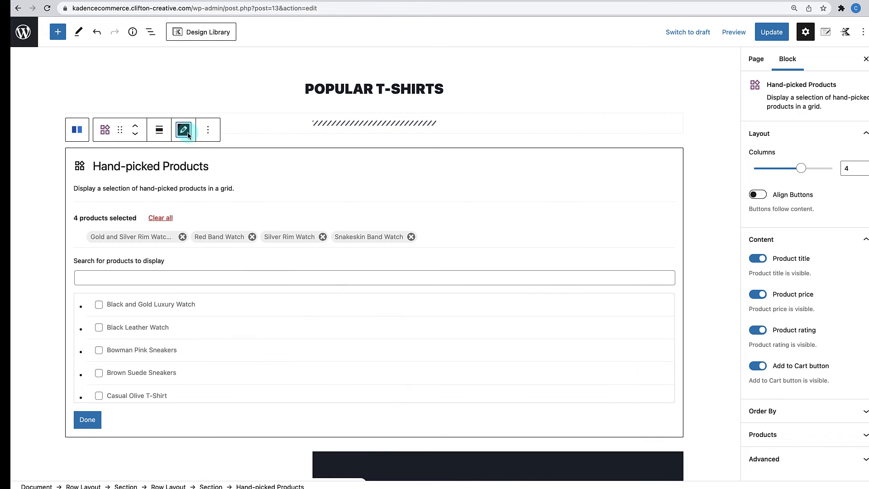
left_click(161, 218)
left_click(128, 277)
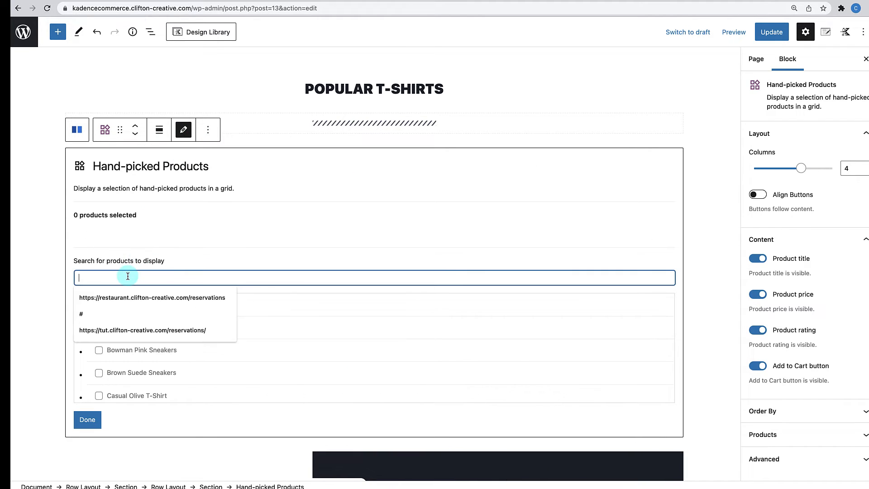
type("T-sh")
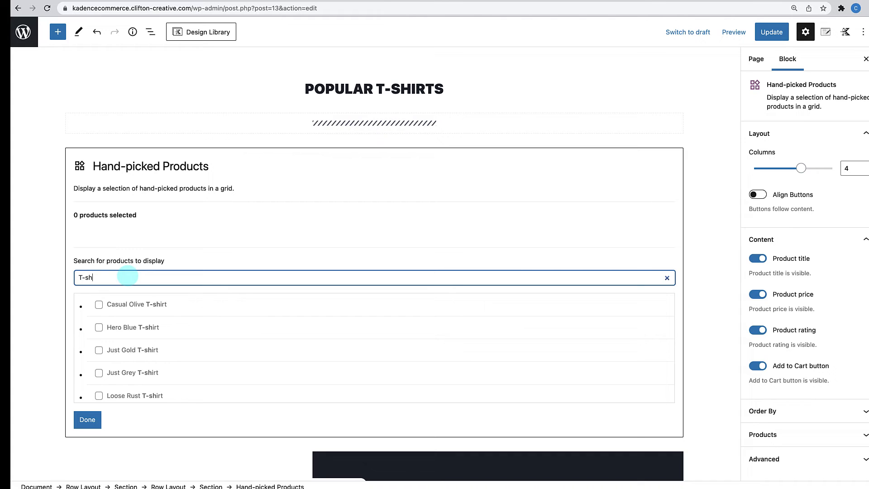
- Pick Casual Olive, Just Gold, Red Strip Grey and Rose Red T-shirts for the grid
left_click(98, 305)
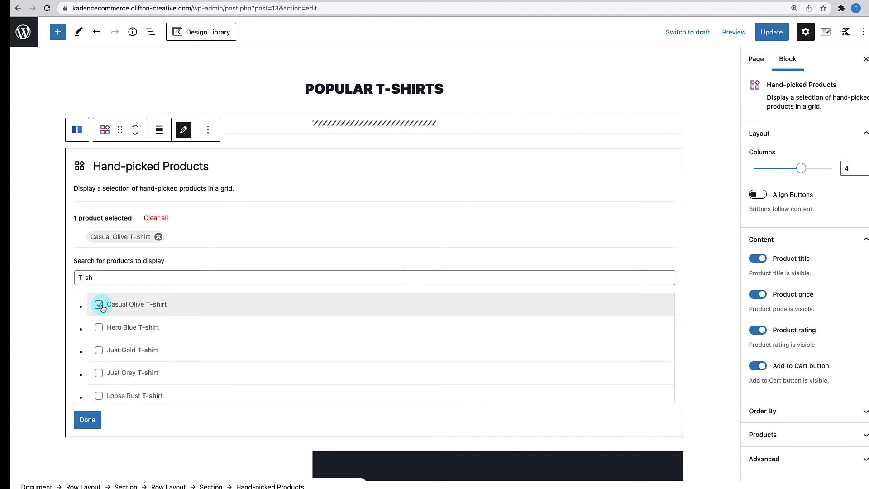
left_click(99, 350)
scroll(100, 352, "down", 2)
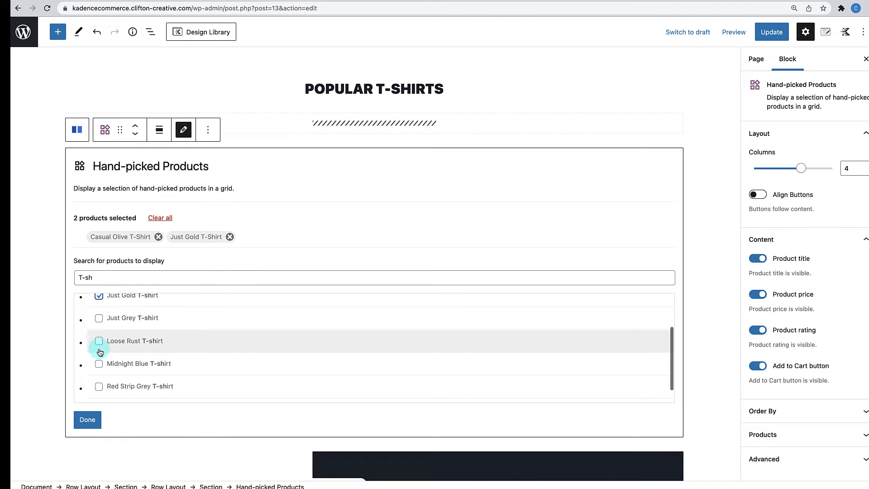
scroll(99, 375, "down", 2)
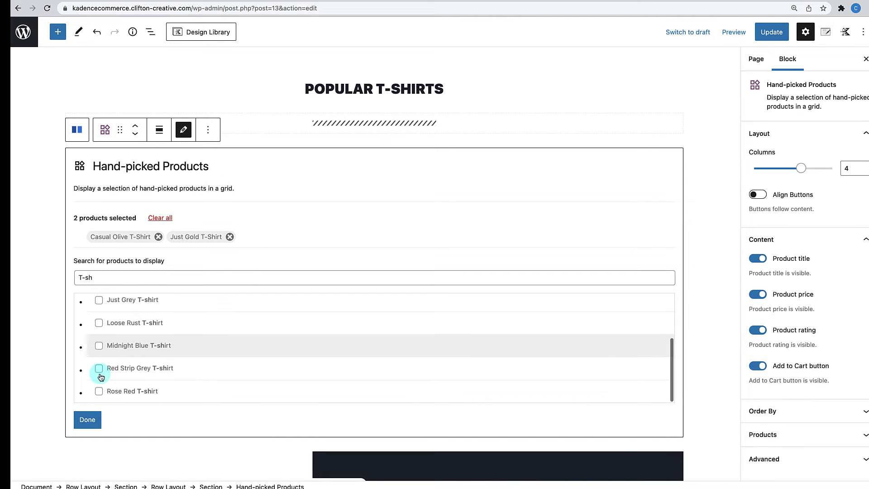
left_click(100, 377)
left_click(99, 393)
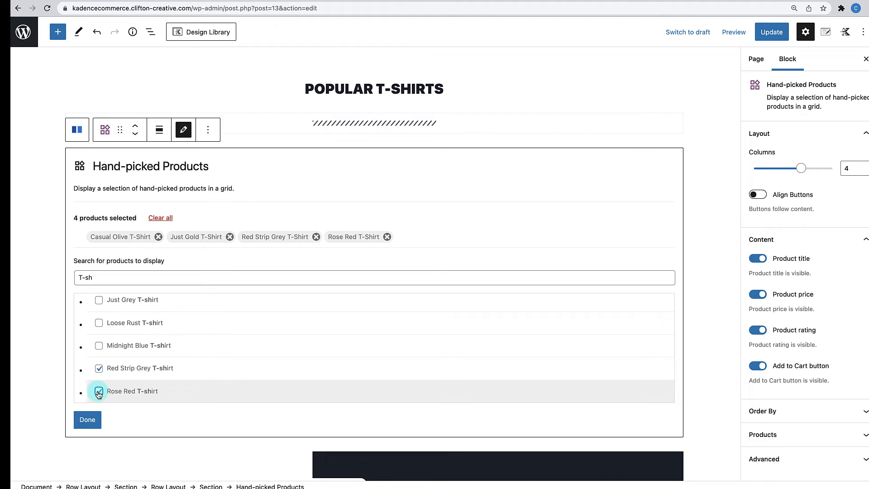
left_click(87, 420)
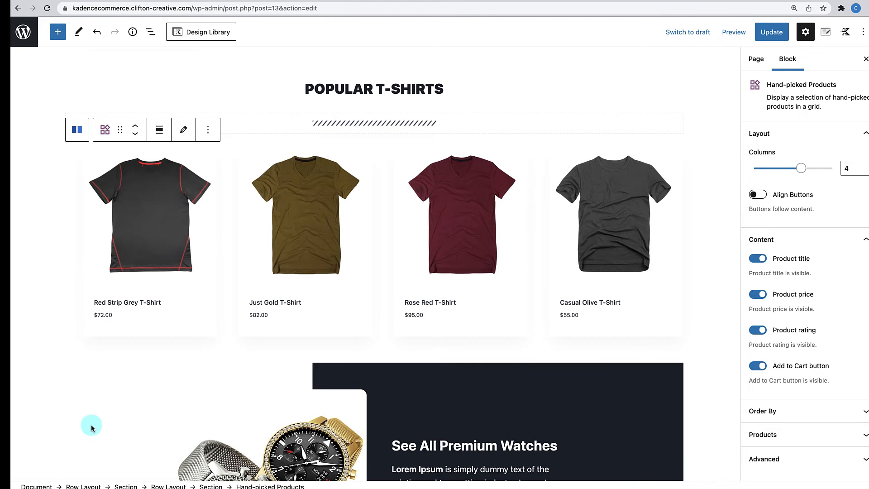
- Retype the banner heading below the T-shirt grid as 'See All Great T-Shirts'
scroll(394, 288, "down", 5)
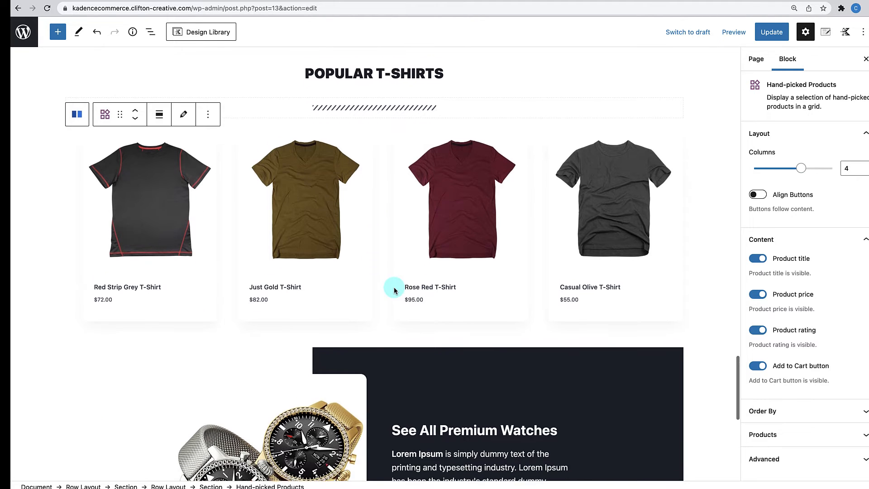
scroll(395, 291, "up", 1)
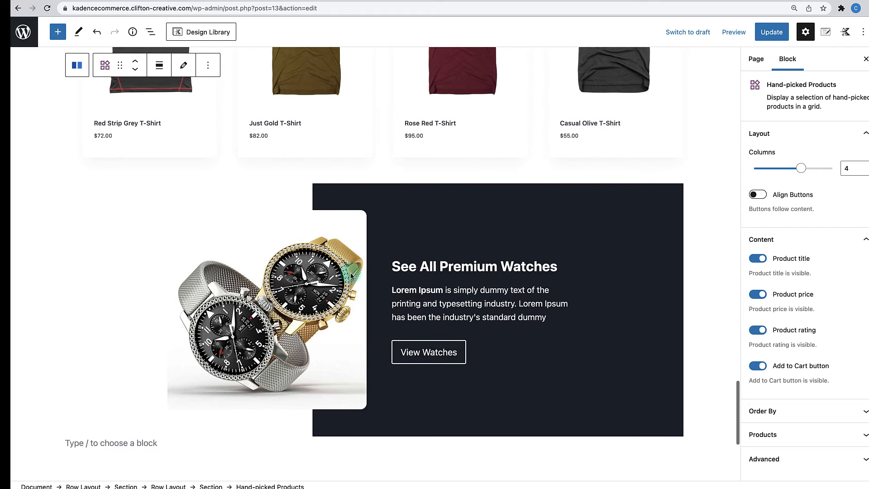
left_click(441, 267)
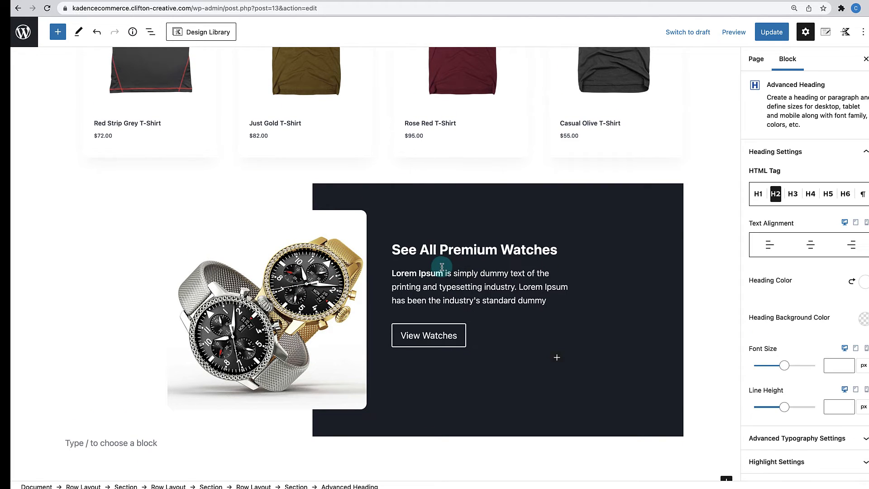
left_click_drag(441, 251, 492, 251)
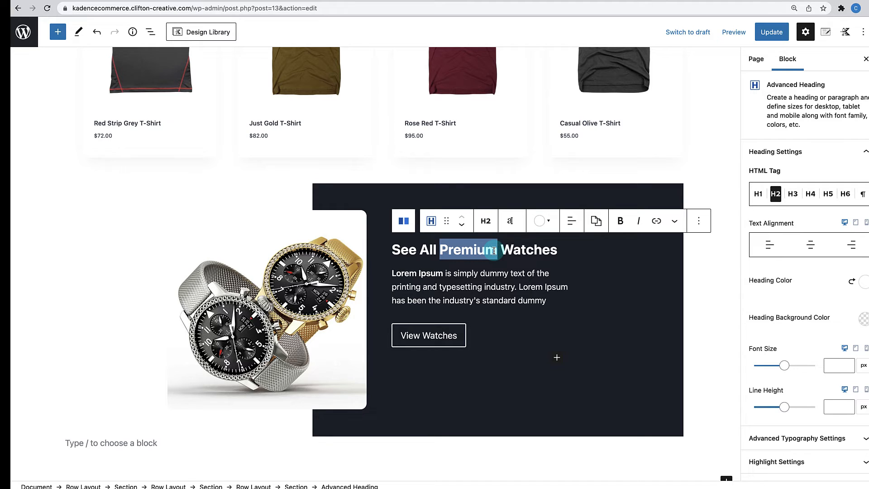
type("Popular")
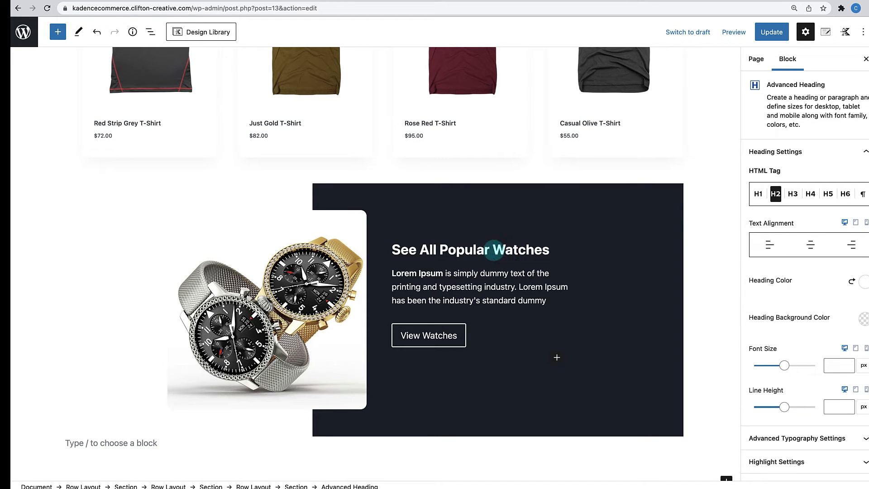
left_click_drag(440, 251, 488, 254)
type("Great")
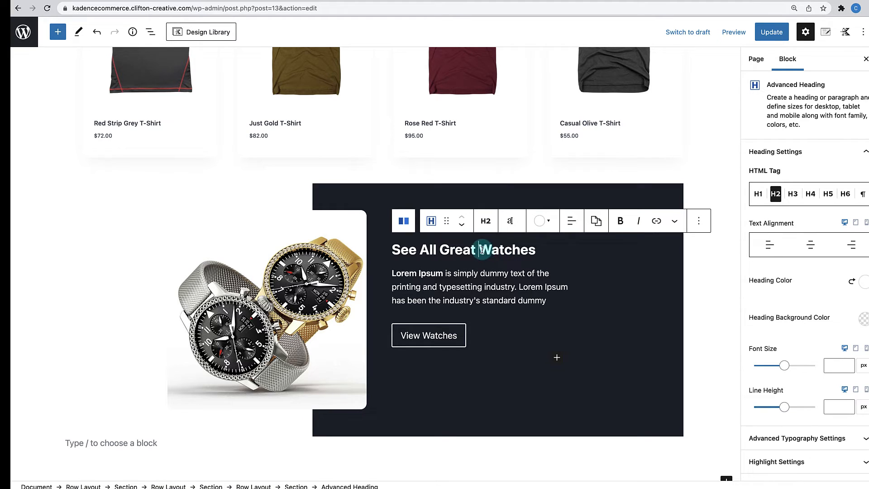
left_click_drag(482, 250, 533, 250)
type("T-Shir")
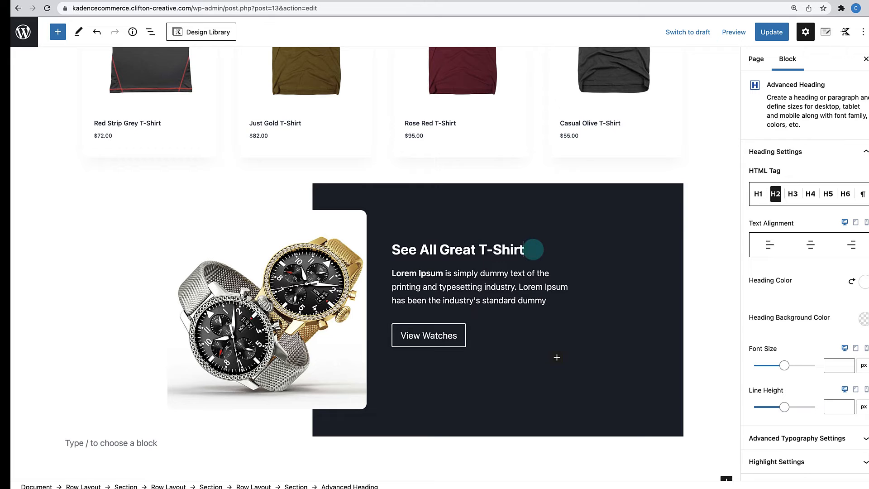
type("ts")
left_click(472, 342)
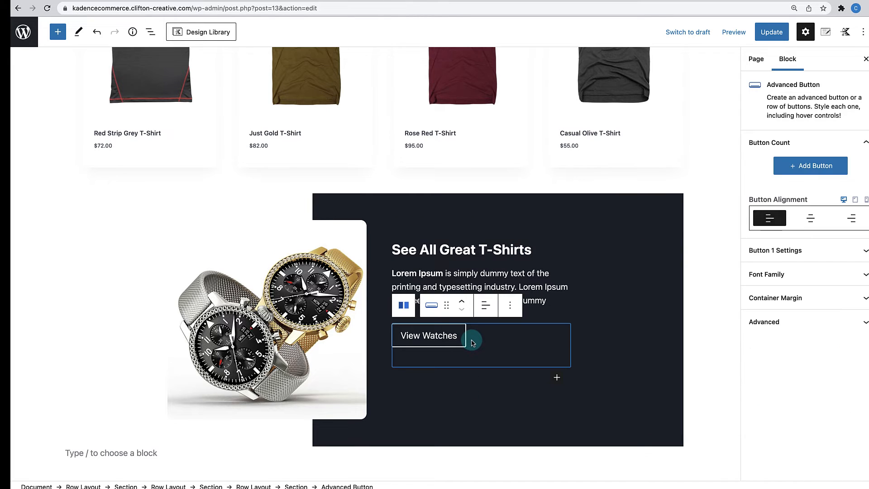
- Change the promo button's link category from watches to shirts and open the row's gallery editor
left_click(800, 250)
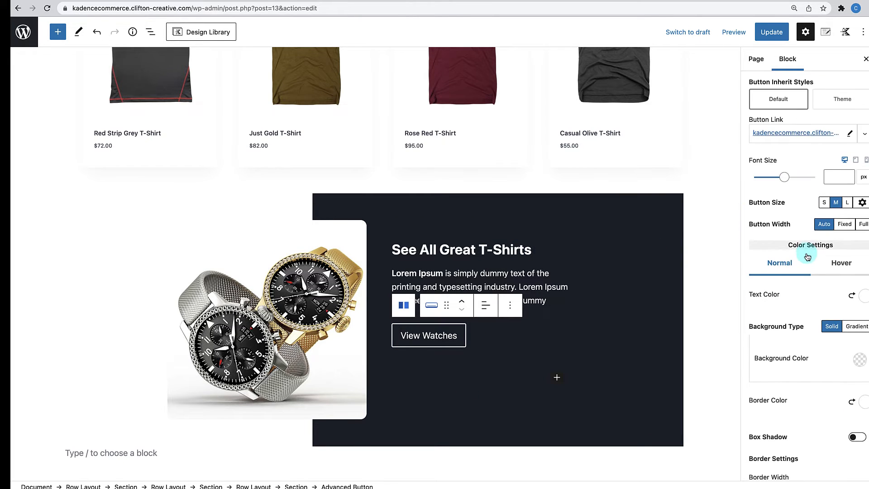
left_click(851, 134)
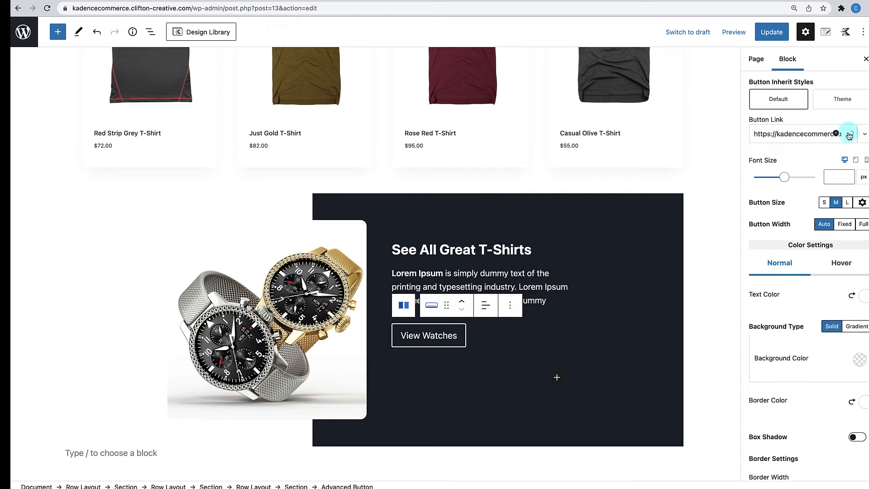
mouse_move(830, 137)
left_mouse_down()
mouse_move(841, 137)
mouse_move(824, 134)
left_mouse_up()
left_click(821, 135)
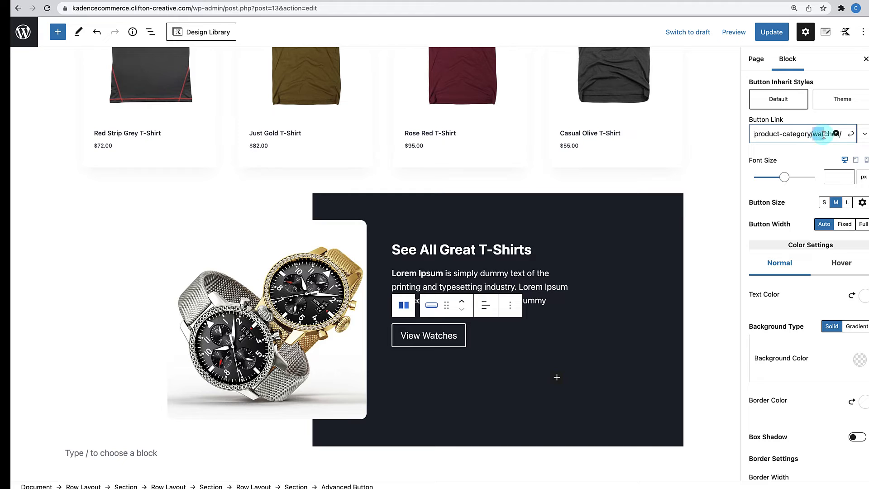
type("shirts")
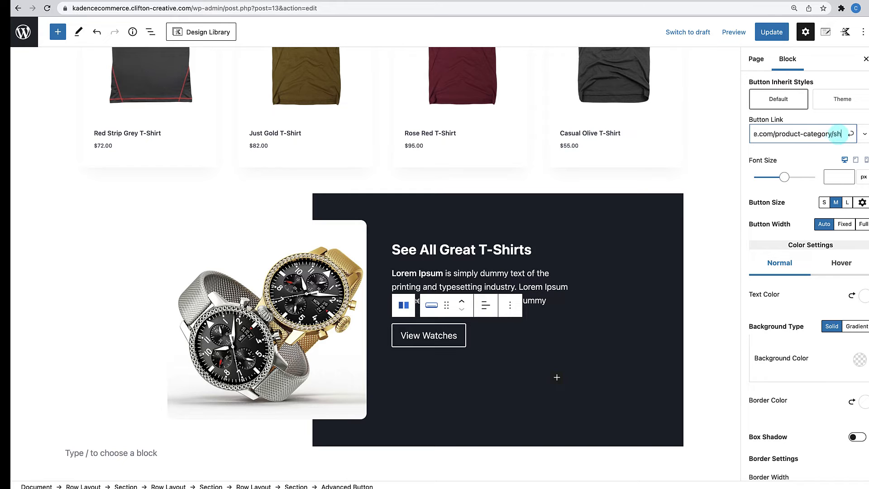
left_click(852, 135)
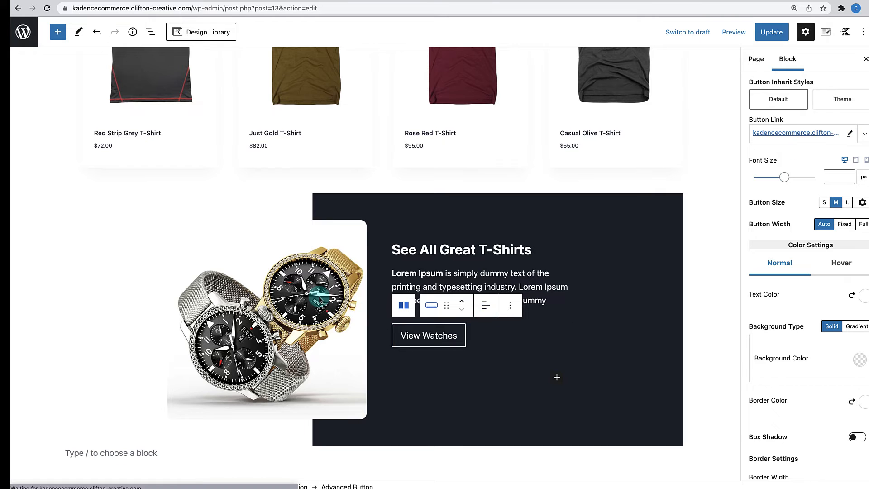
left_click(320, 296)
left_click(289, 203)
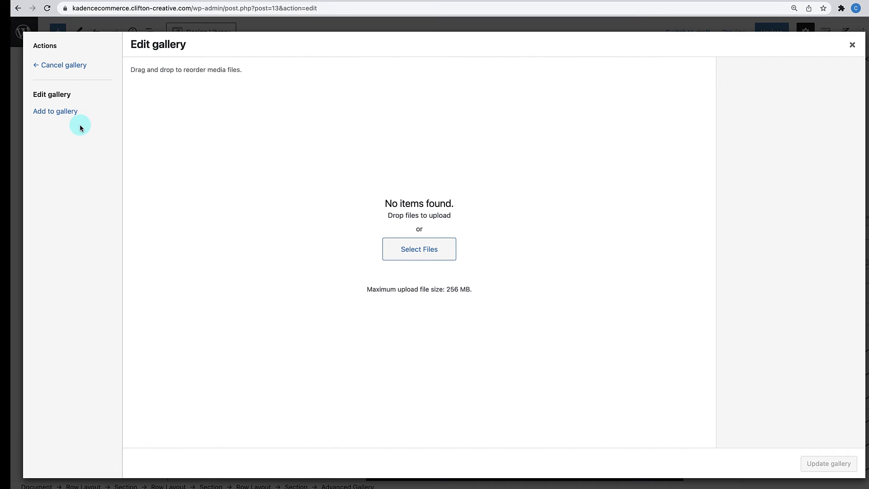
- Add the blue T-shirt image shirt-1.jpg from the Media Library and update the gallery
left_click(72, 111)
scroll(307, 319, "down", 5)
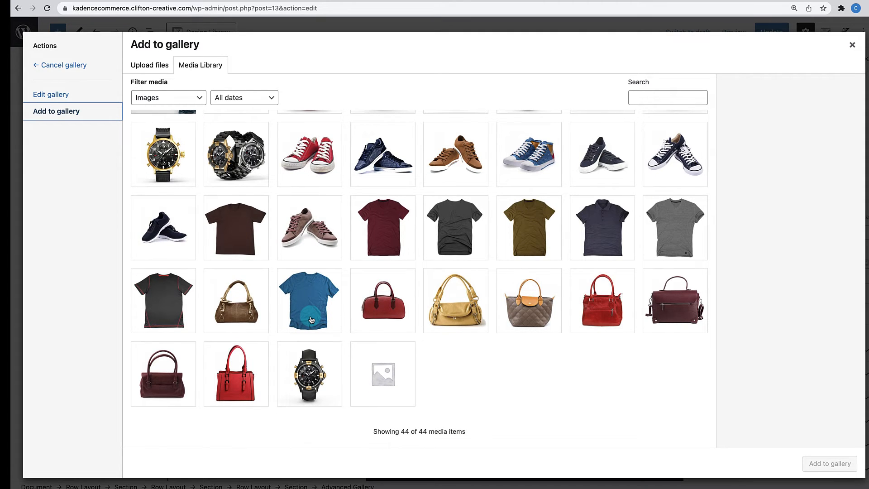
left_click(313, 311)
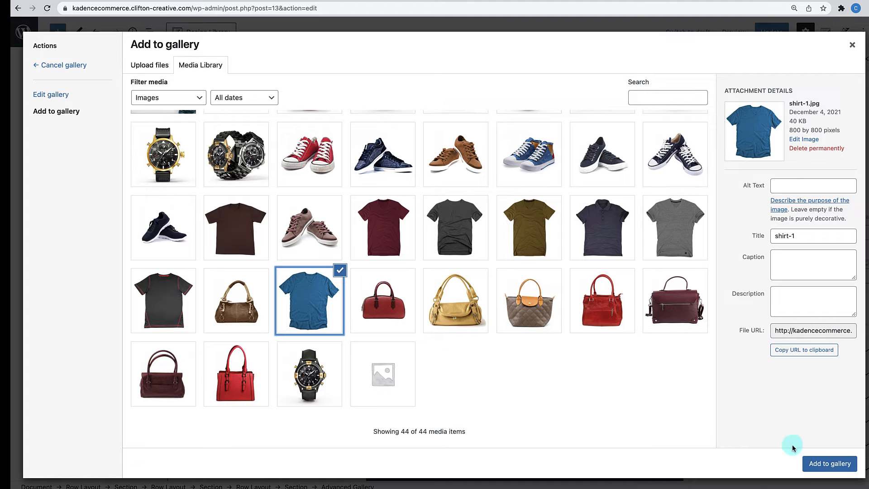
left_click(820, 465)
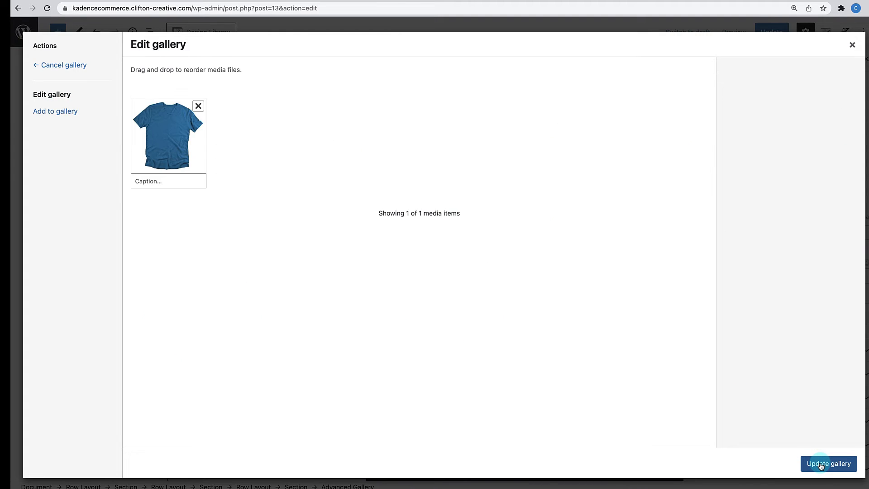
left_click(820, 465)
left_click(697, 303)
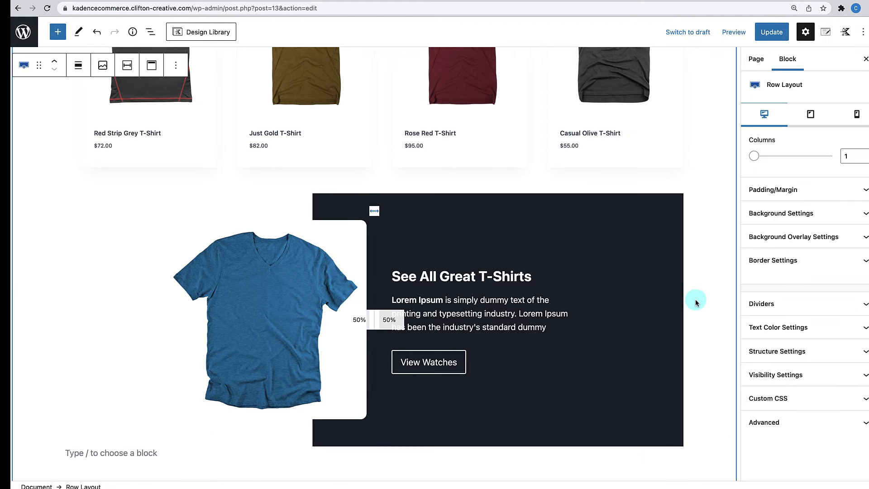
- Insert an empty paragraph block below the See All Great T-Shirts promo row
scroll(623, 303, "up", 10)
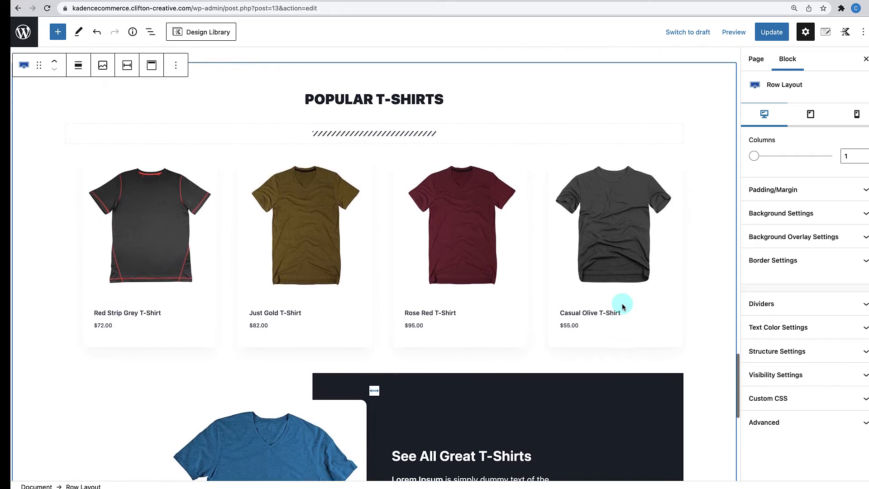
scroll(623, 307, "up", 19)
scroll(623, 307, "down", 16)
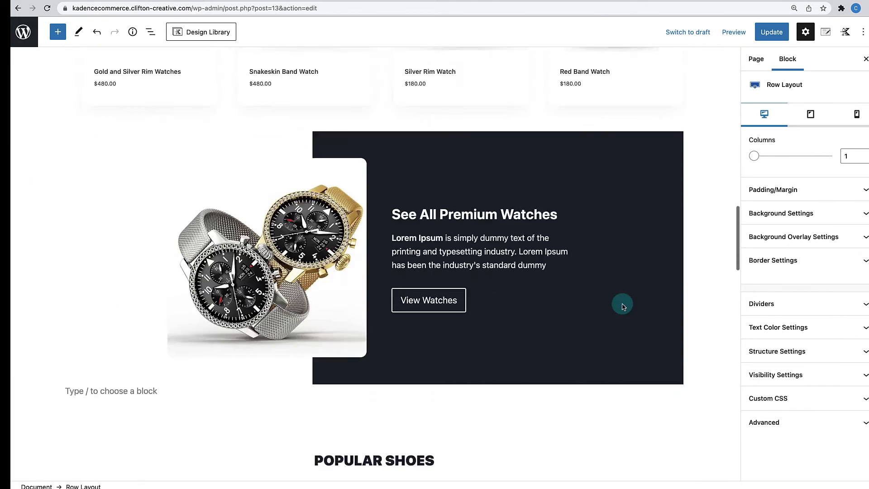
scroll(623, 307, "down", 15)
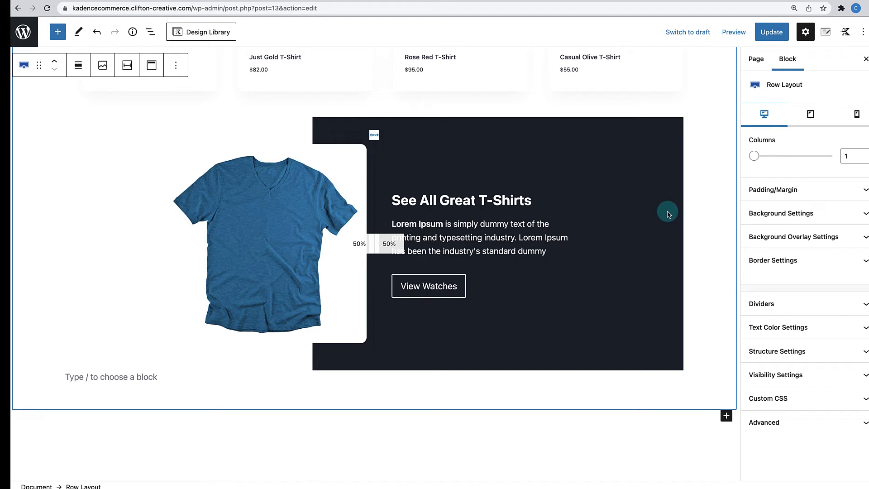
scroll(669, 214, "up", 15)
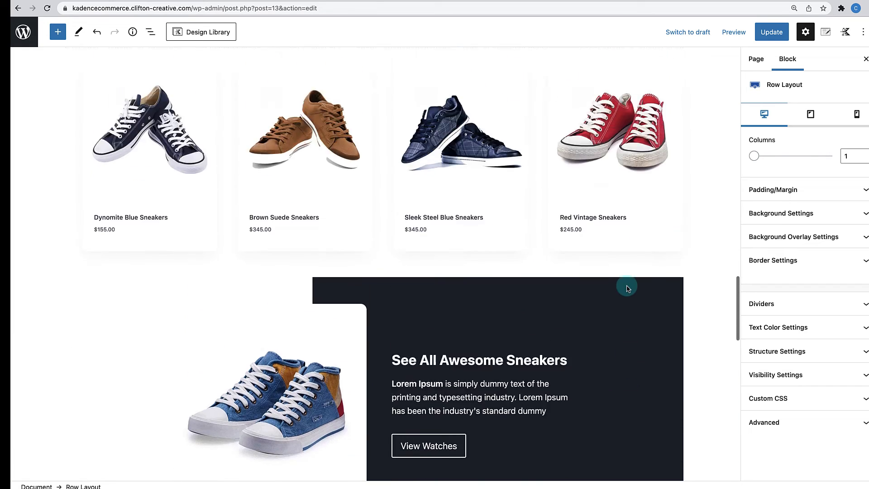
scroll(611, 347, "down", 14)
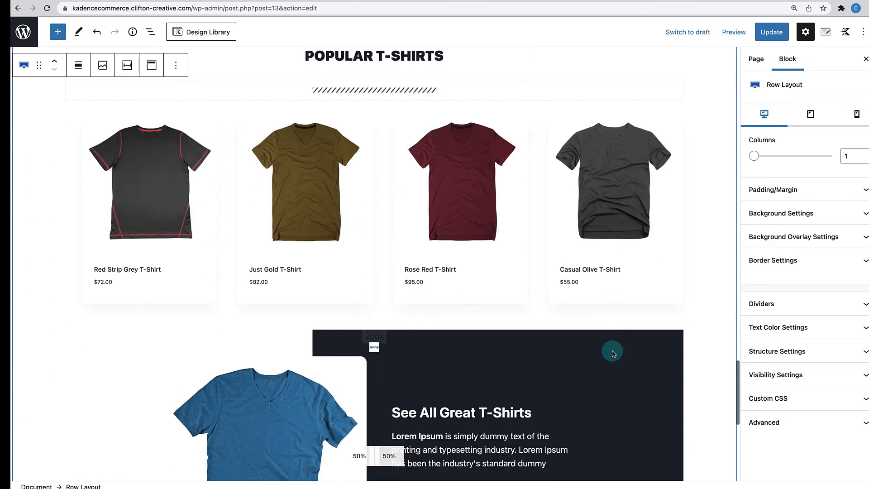
scroll(612, 353, "down", 5)
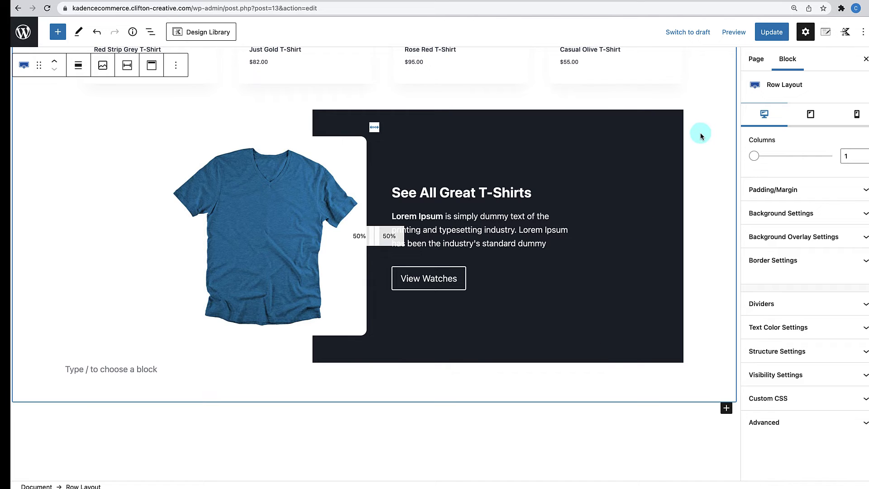
scroll(451, 168, "up", 5)
scroll(555, 352, "down", 8)
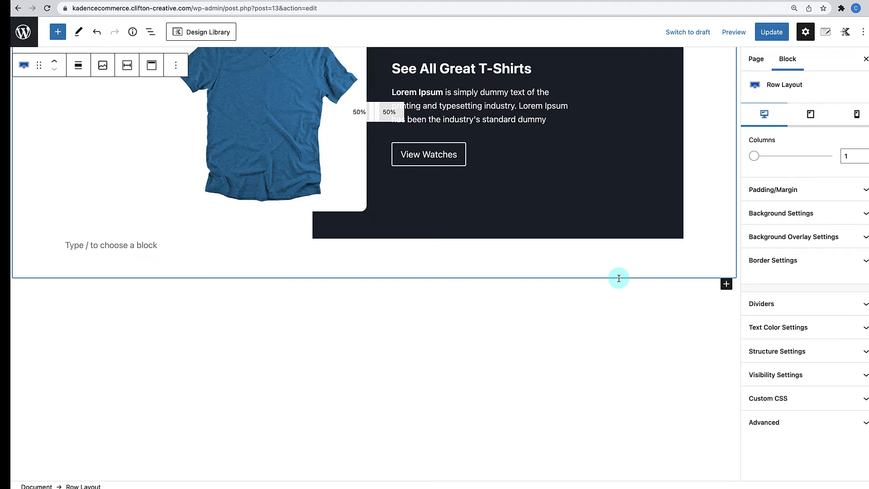
scroll(619, 277, "up", 3)
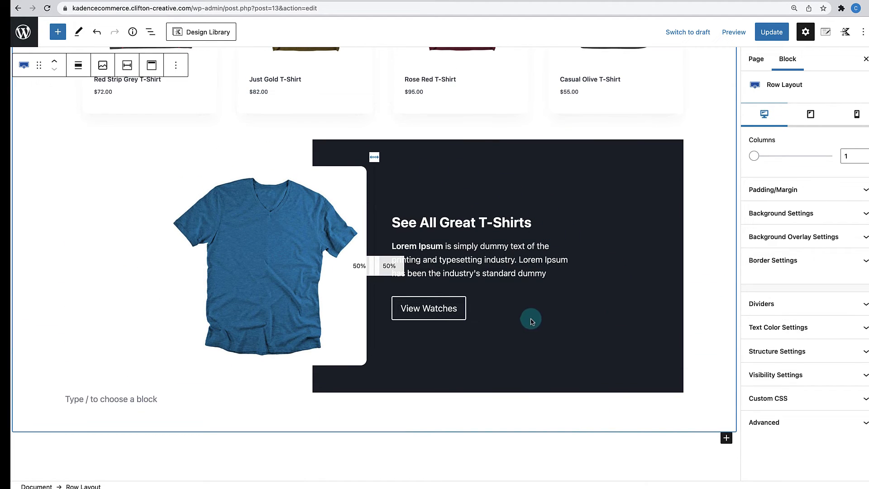
scroll(596, 387, "up", 6)
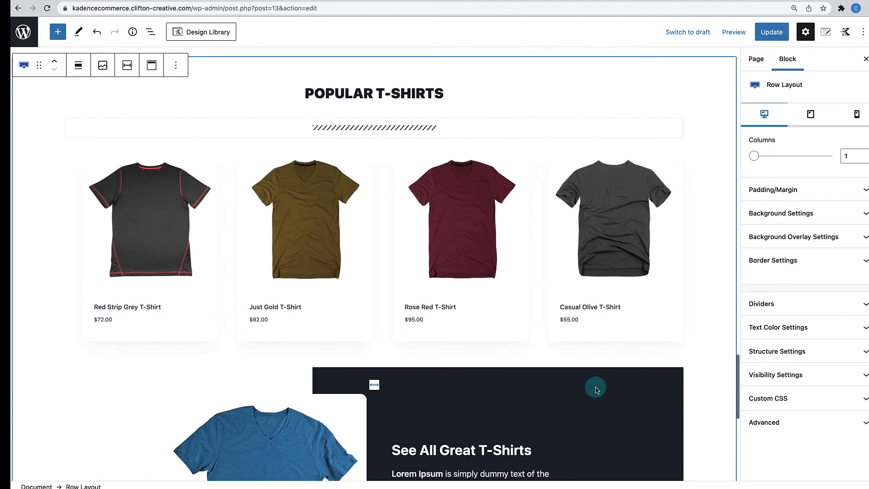
scroll(595, 387, "down", 10)
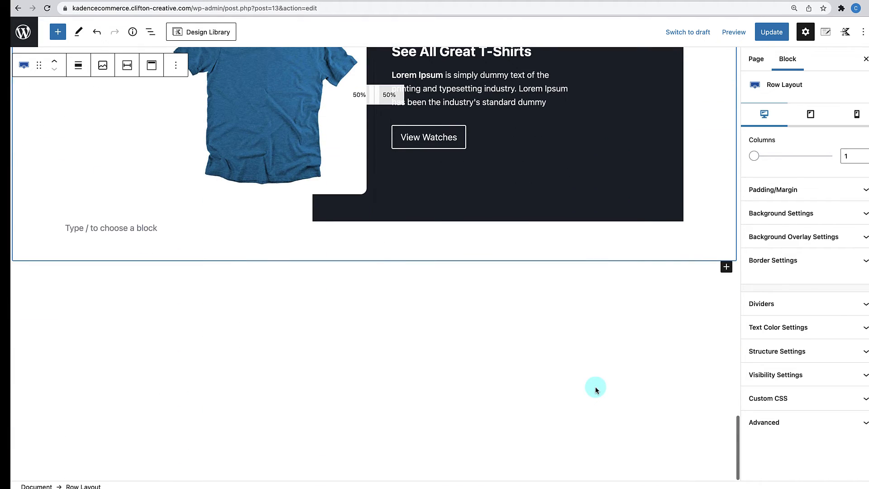
left_click(726, 267)
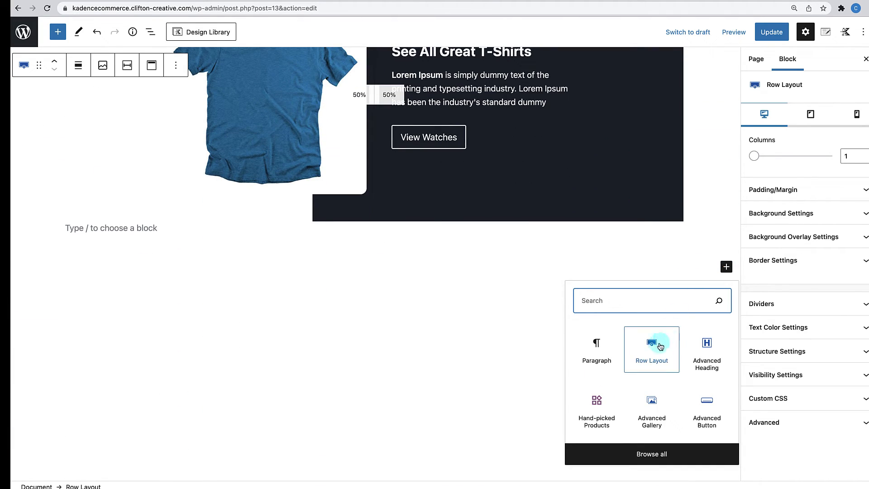
left_click(597, 355)
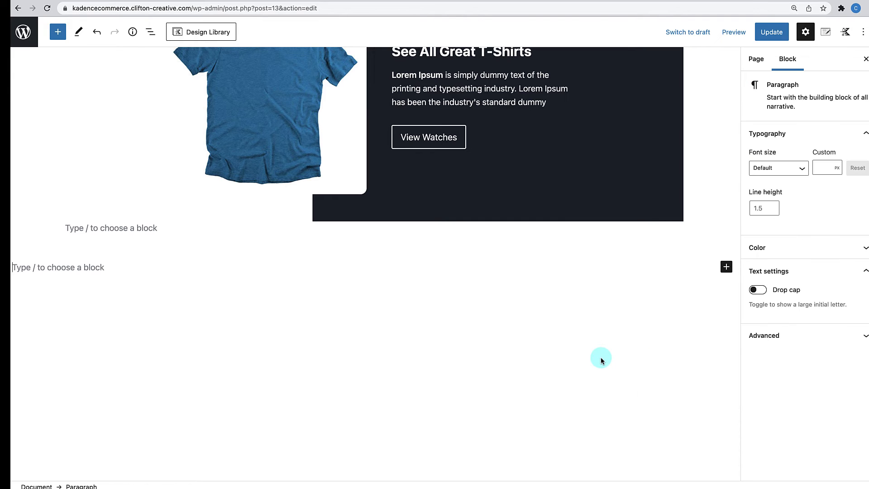
- Paste the copied Popular Watches section, with its promo row, into the new block
scroll(601, 358, "down", 1)
key("super+v")
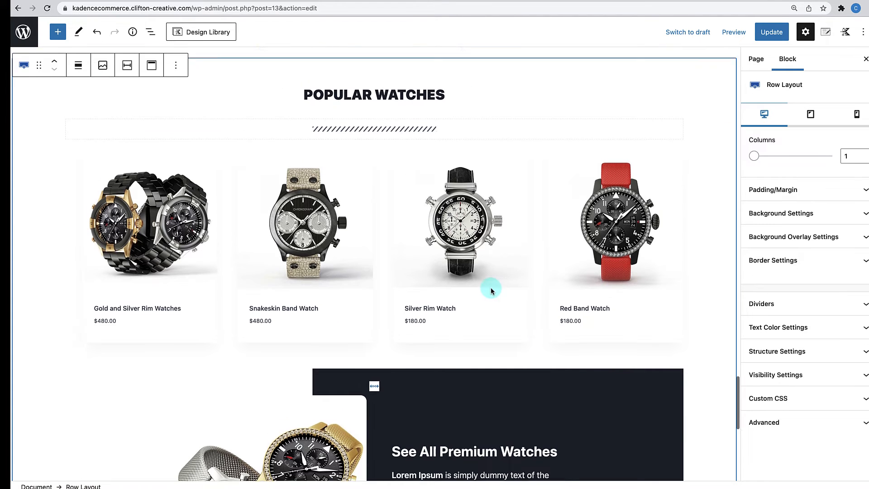
scroll(491, 287, "down", 15)
scroll(493, 231, "up", 5)
scroll(493, 272, "up", 8)
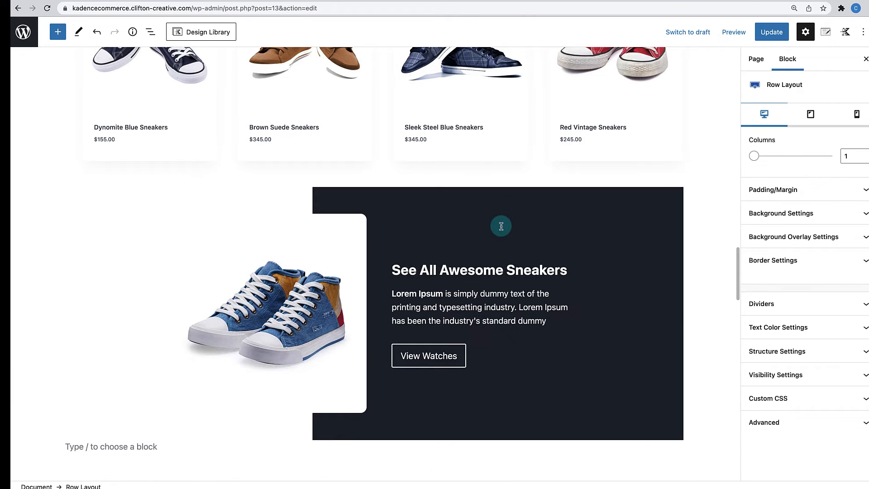
scroll(493, 288, "down", 20)
scroll(493, 287, "down", 10)
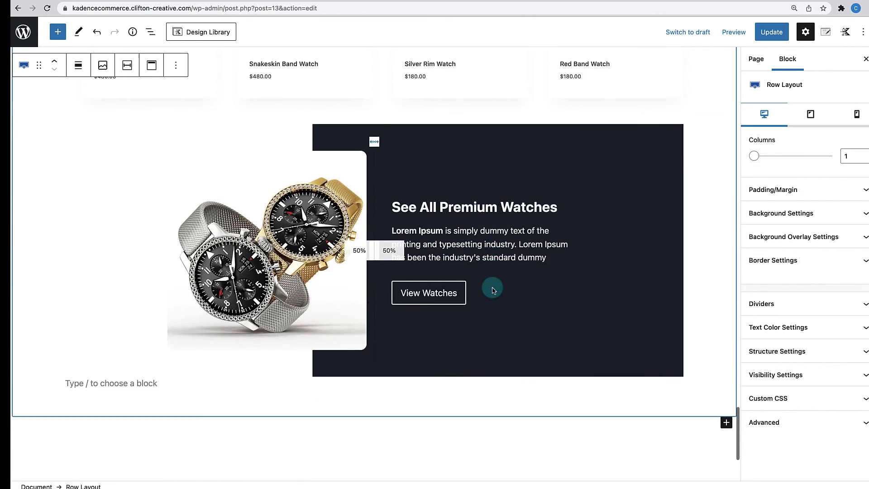
scroll(491, 288, "up", 10)
- Remove the four watches from the pasted product grid and search the products for 'hand'
left_click(430, 258)
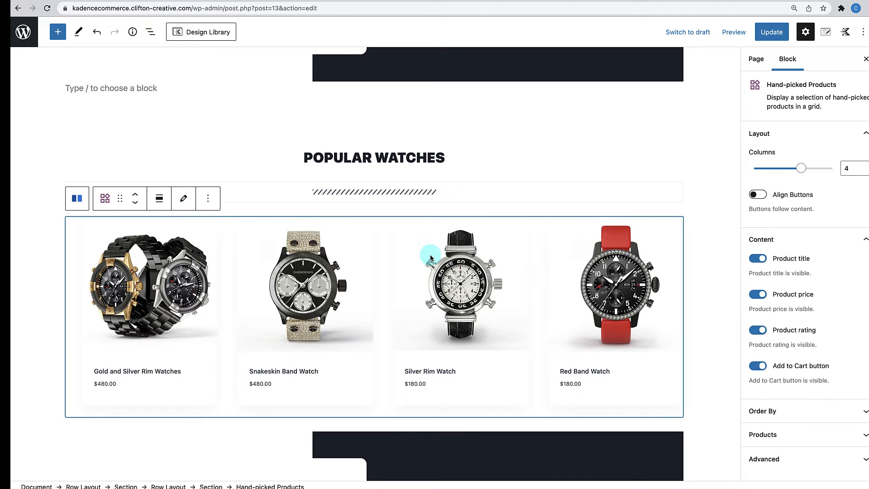
left_click(181, 200)
left_click(152, 344)
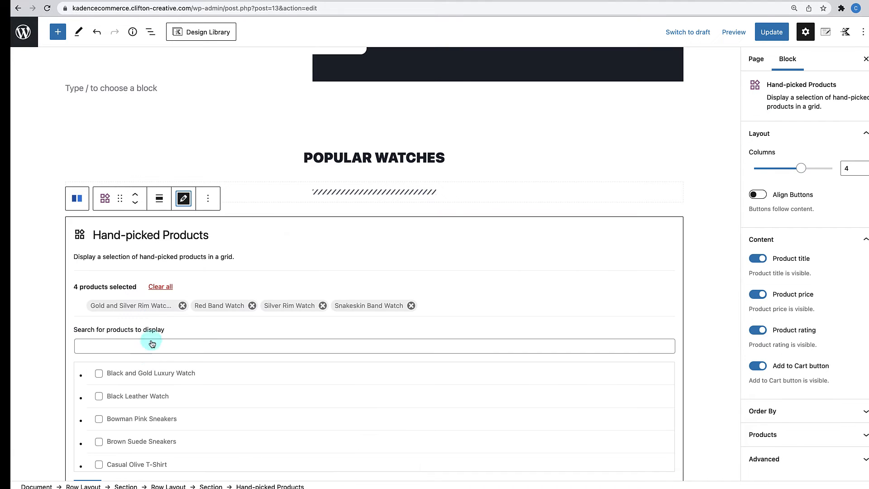
left_click(156, 298)
left_click(142, 347)
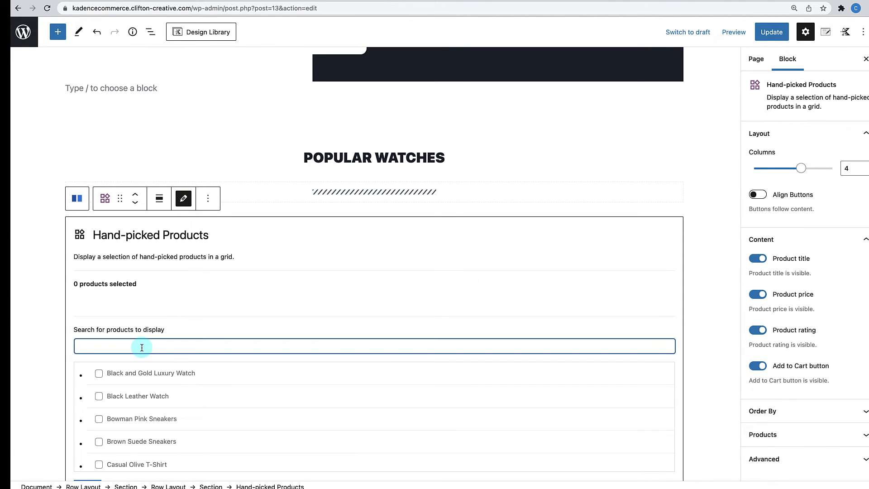
type("handbag")
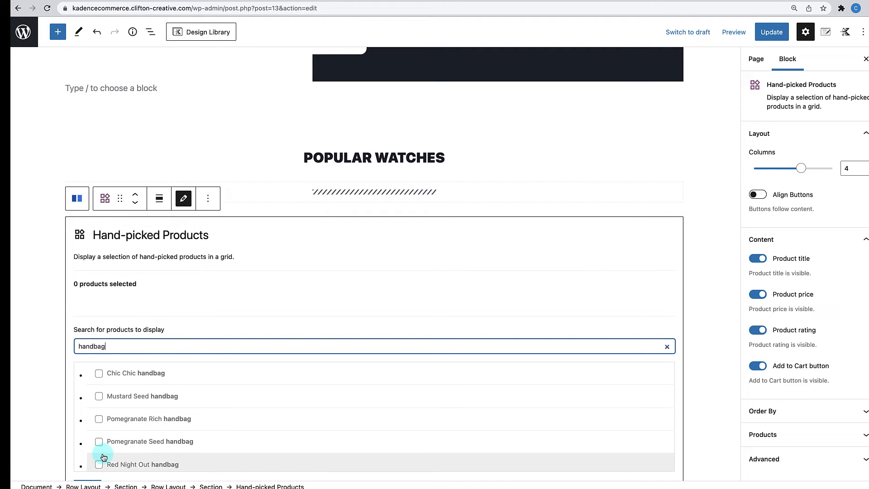
scroll(128, 421, "down", 1)
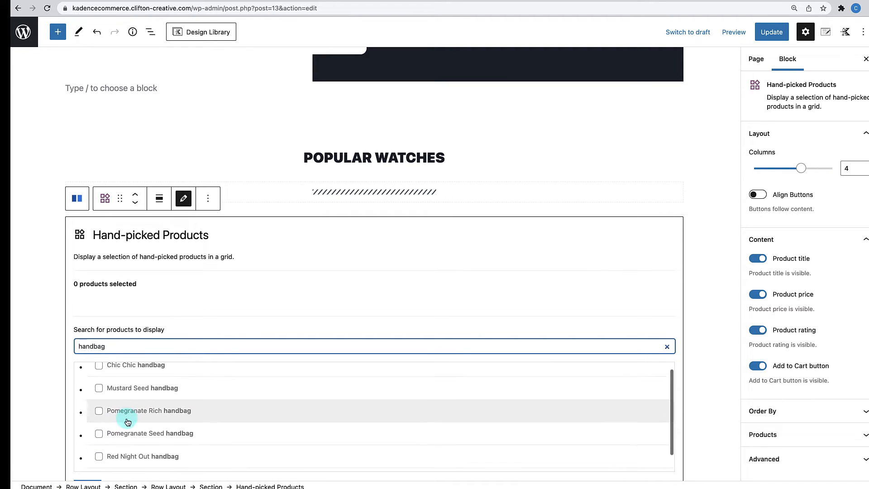
scroll(127, 422, "up", 1)
- Add the Chic Chic, Mustard Seed, Pomegranate Rich and Red Night Out handbags, then confirm with Done
left_click(99, 371)
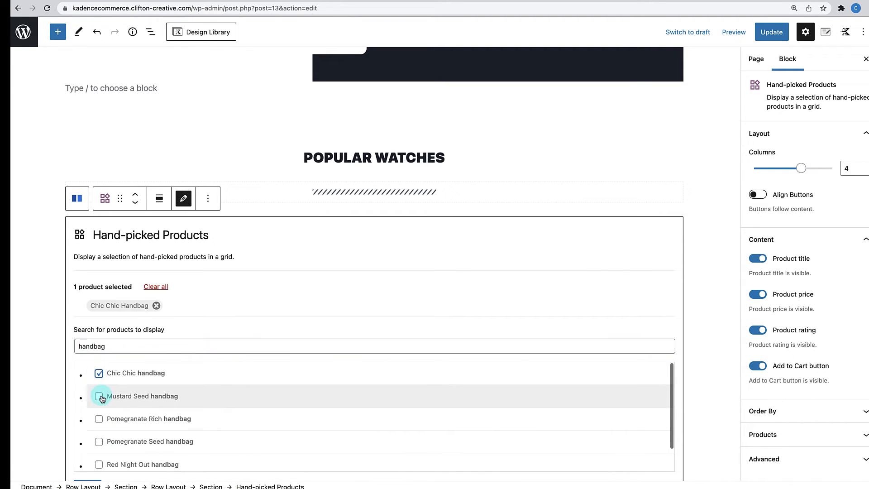
left_click(99, 397)
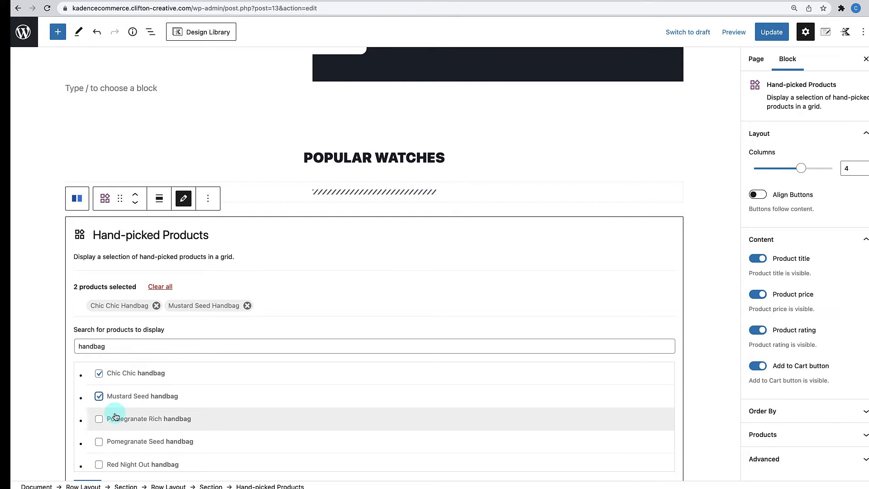
scroll(102, 408, "down", 1)
left_click(98, 396)
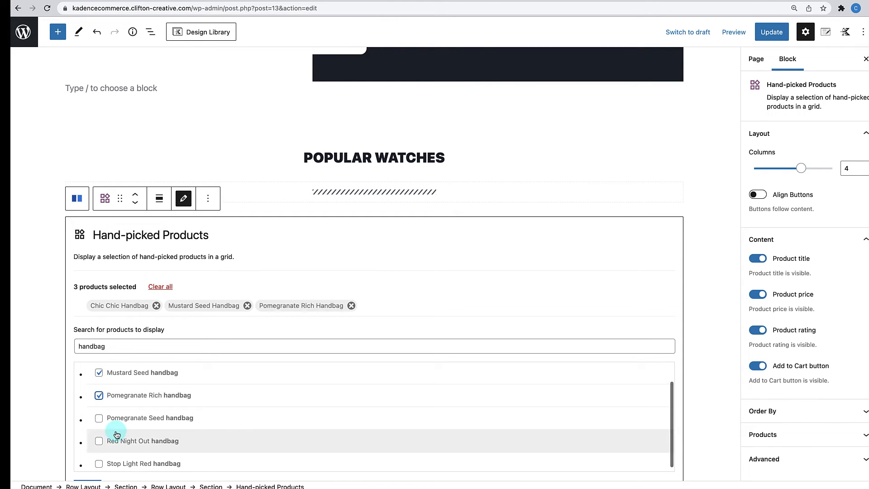
scroll(117, 434, "down", 1)
left_click(99, 438)
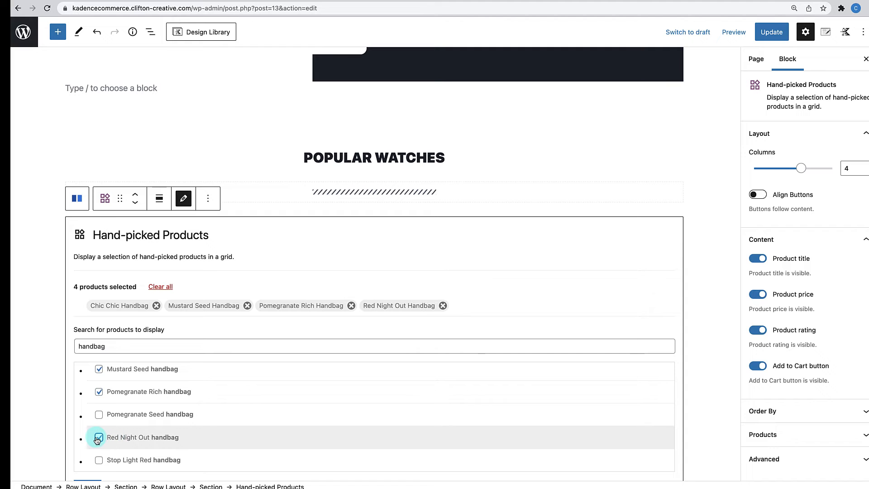
scroll(97, 407, "down", 5)
left_click(87, 229)
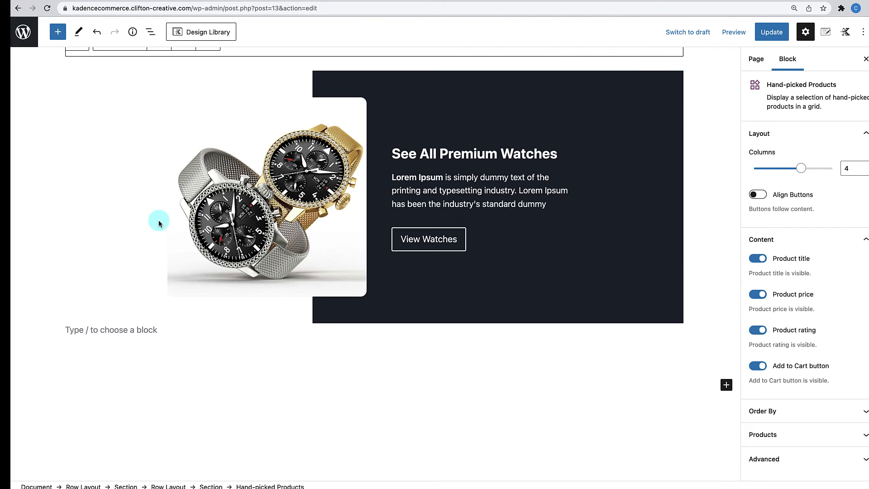
scroll(281, 217, "up", 3)
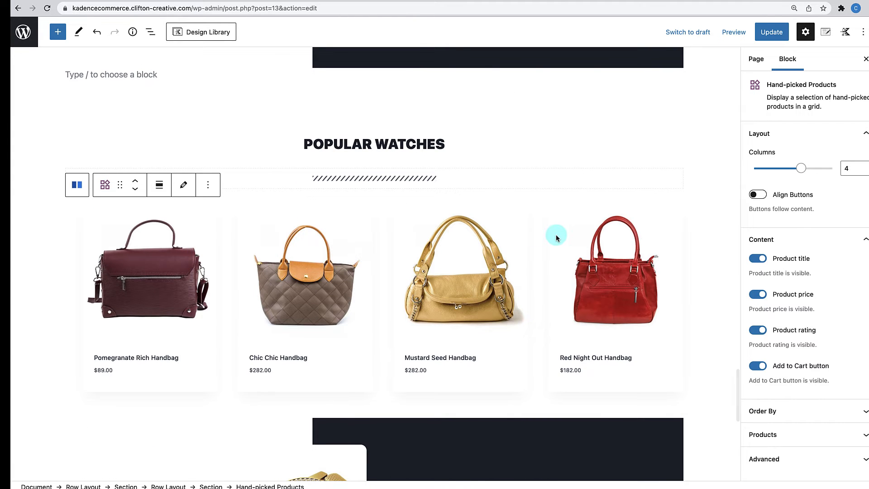
scroll(556, 234, "up", 7)
scroll(556, 235, "down", 15)
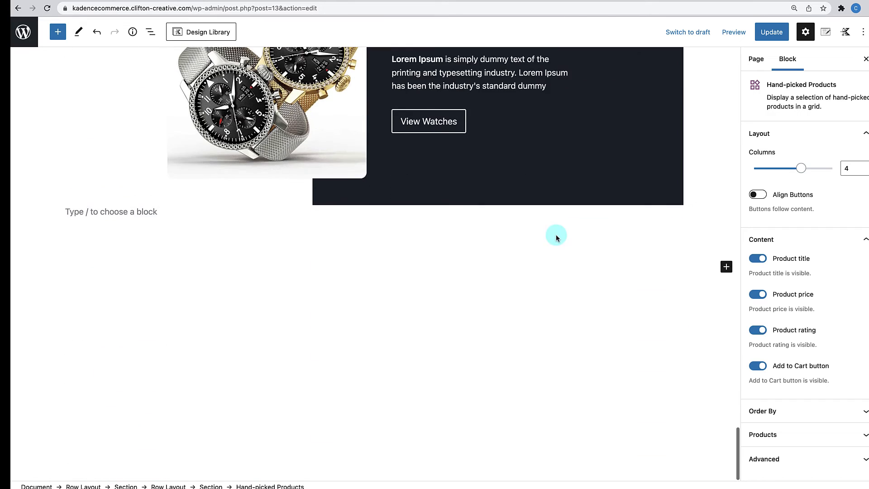
scroll(557, 235, "up", 4)
scroll(557, 234, "up", 3)
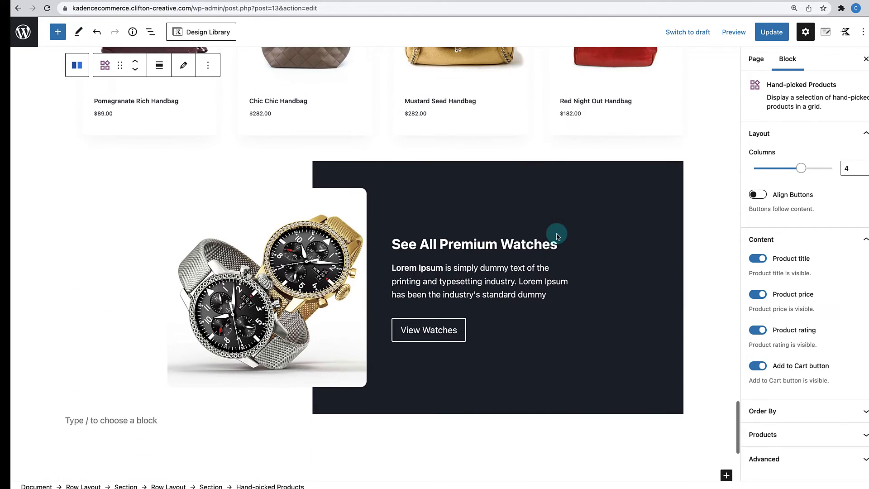
scroll(557, 234, "down", 3)
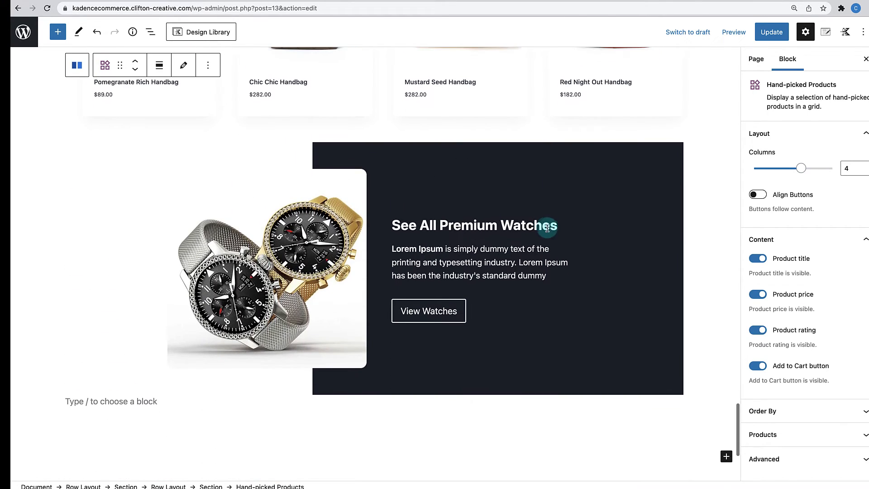
- Replace the watch photo in the promo row's Advanced Gallery with the brown bag-8 image
left_click(315, 256)
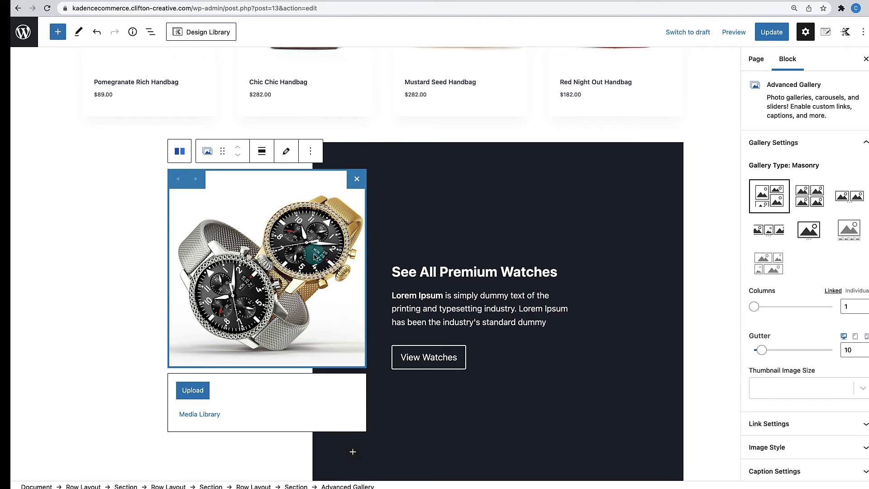
left_click(287, 152)
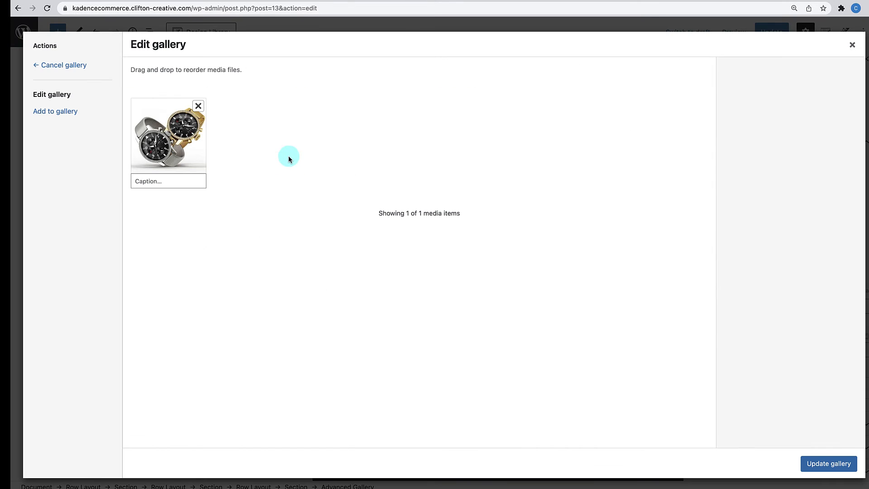
left_click(198, 106)
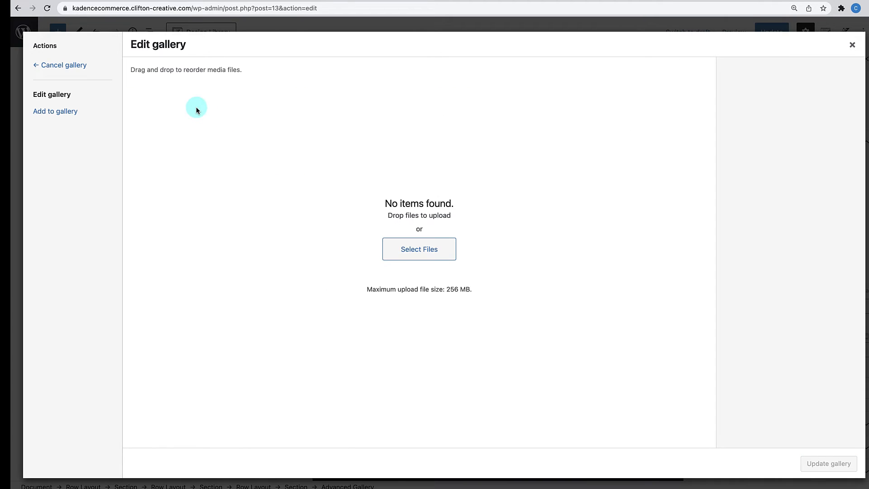
left_click(83, 116)
scroll(341, 254, "down", 5)
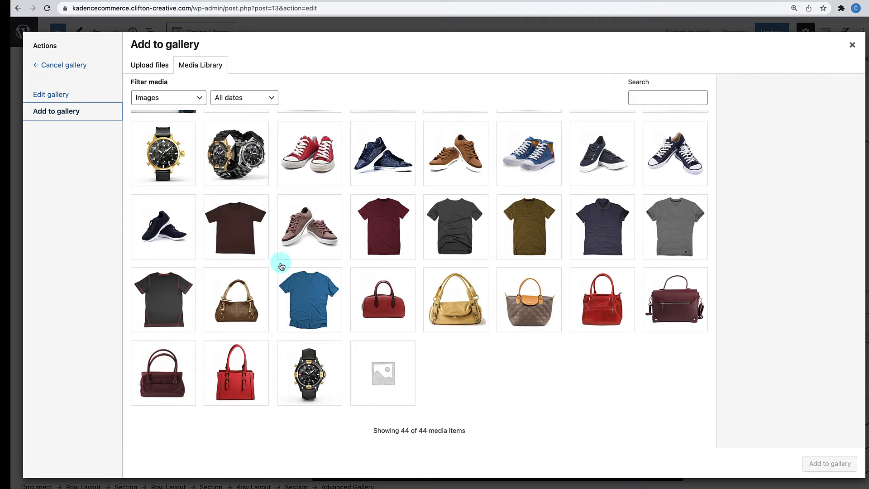
left_click(236, 297)
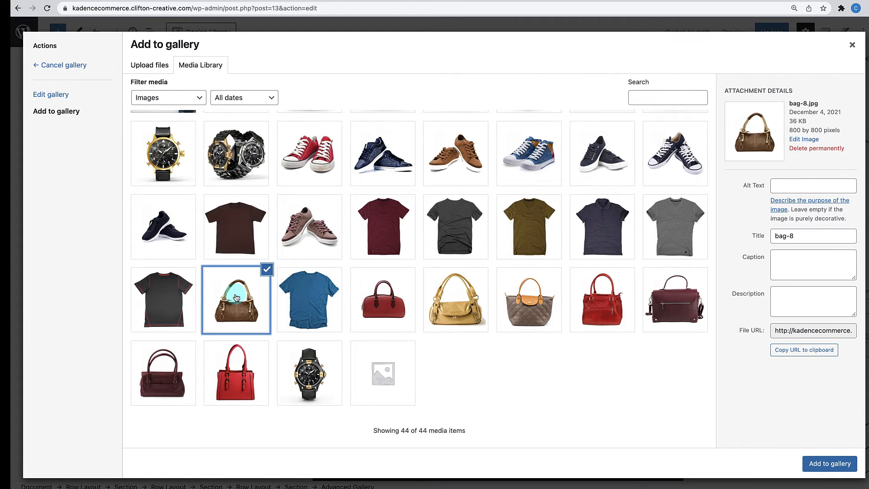
left_click(822, 465)
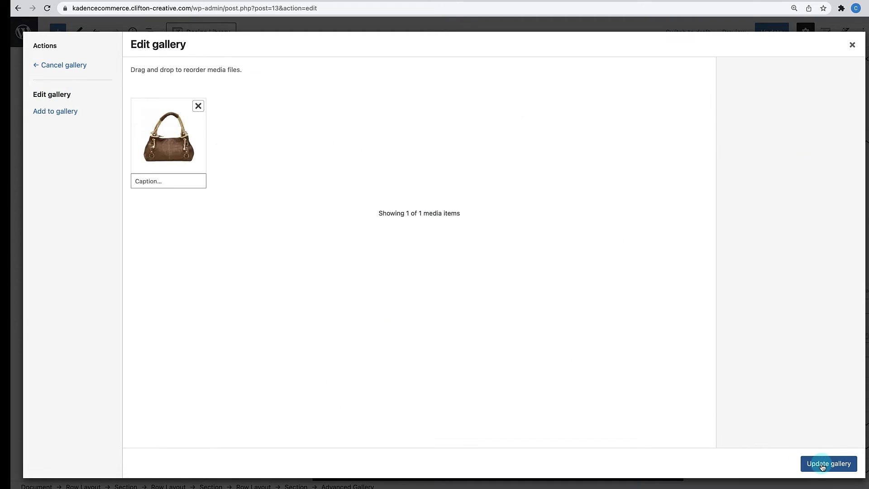
left_click(823, 465)
scroll(588, 355, "up", 3)
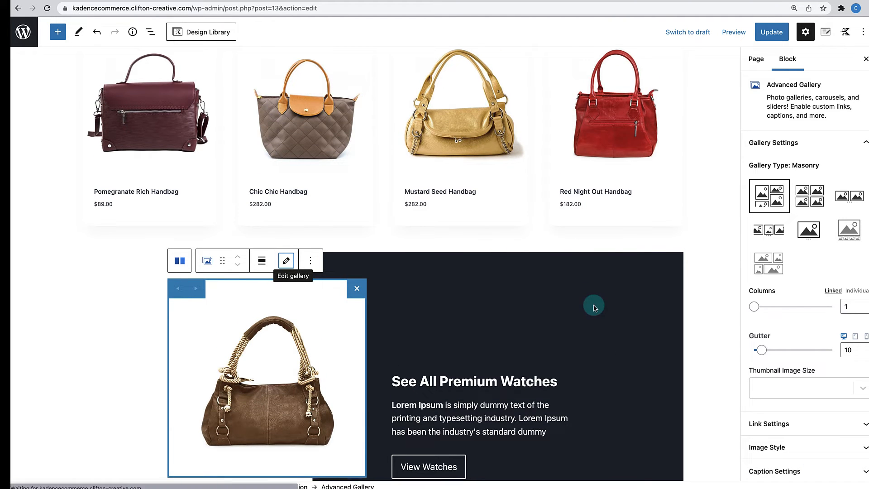
scroll(594, 305, "down", 2)
- Change 'Premium Watches' in the promo heading to 'Favorite Handbags'
left_click(499, 312)
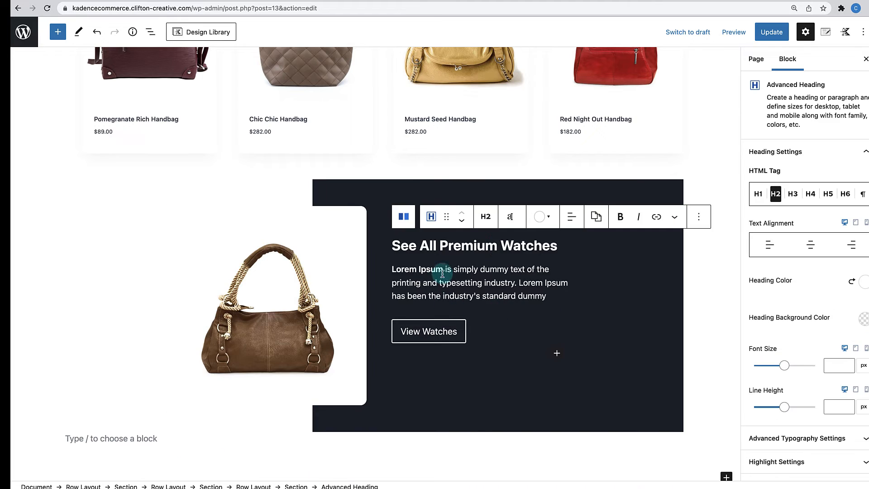
left_click_drag(441, 247, 553, 246)
type("Favorite Handbag")
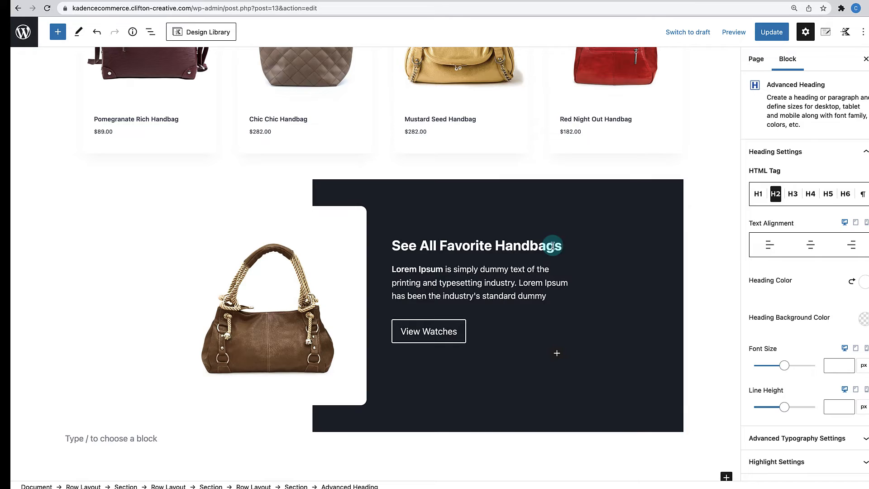
left_click(470, 342)
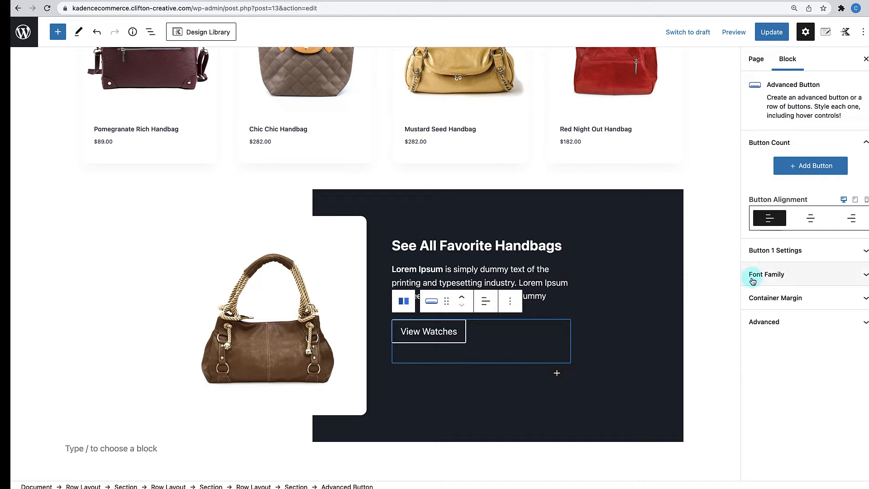
- Change Button 1's link from the watches category to product-category/handbags
left_click(794, 256)
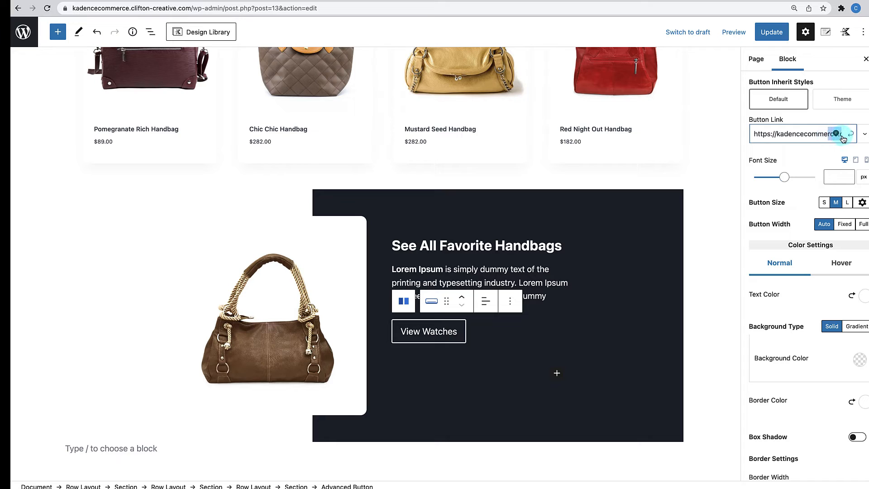
left_click_drag(817, 134, 841, 137)
left_click(820, 133)
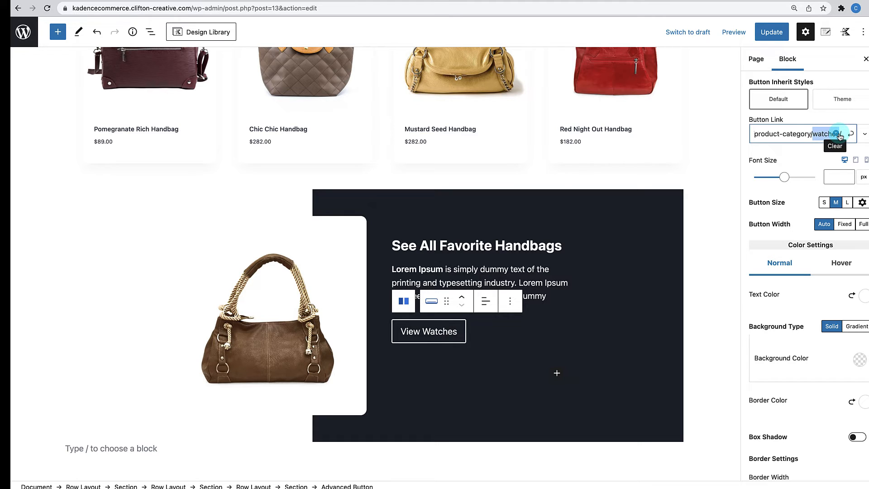
type("handbag")
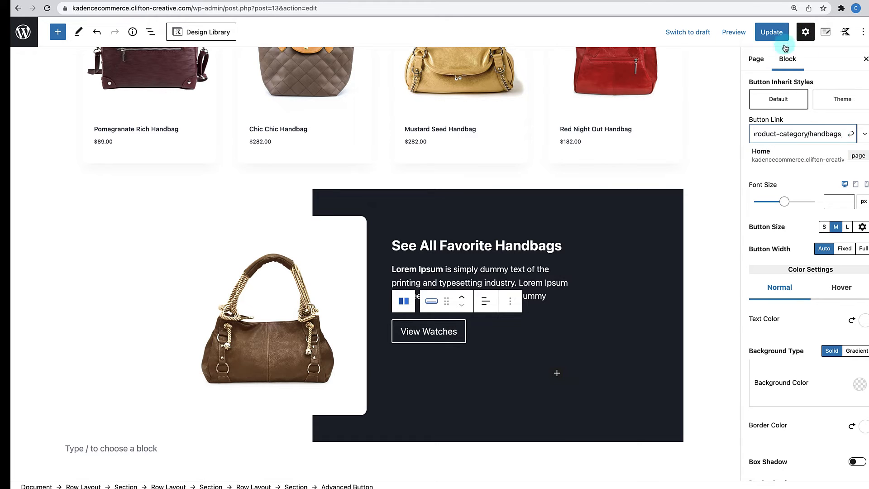
left_click(851, 135)
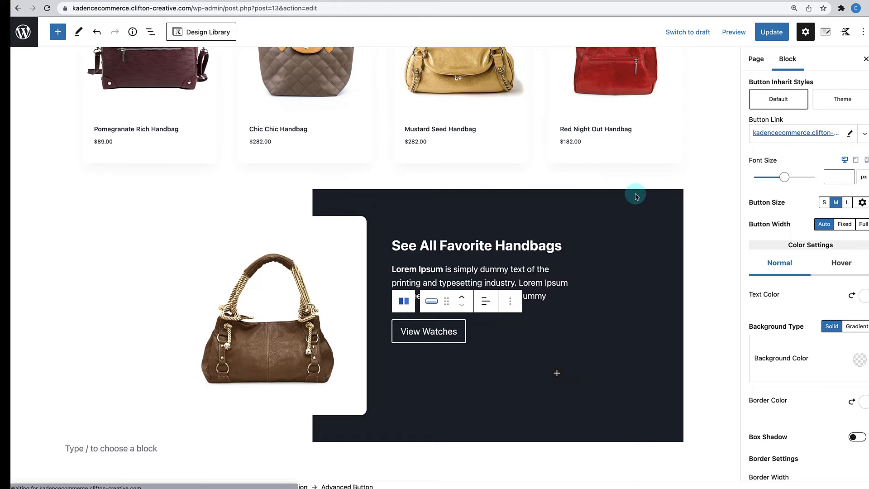
- Select the whole handbag promo row to check it
scroll(636, 194, "up", 3)
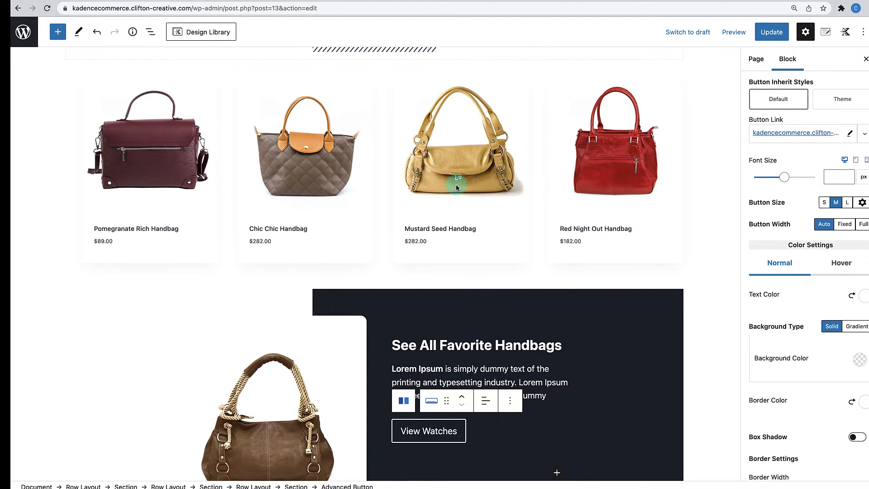
scroll(457, 187, "up", 5)
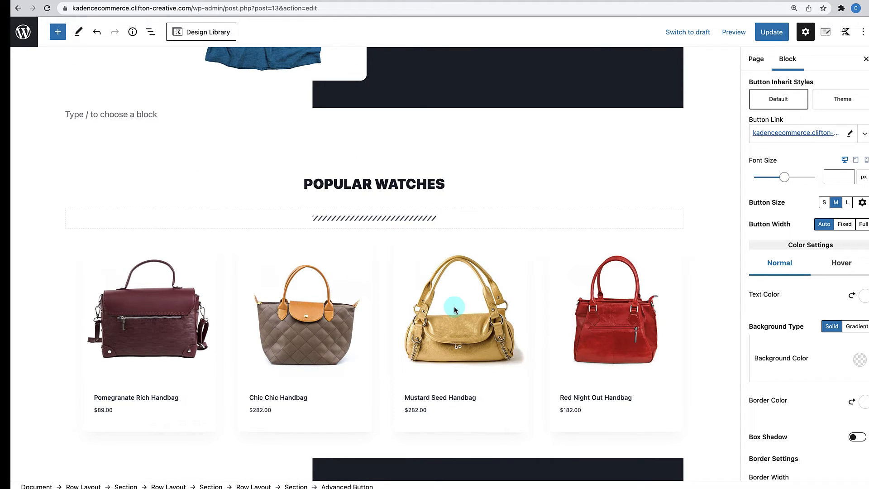
scroll(455, 307, "down", 7)
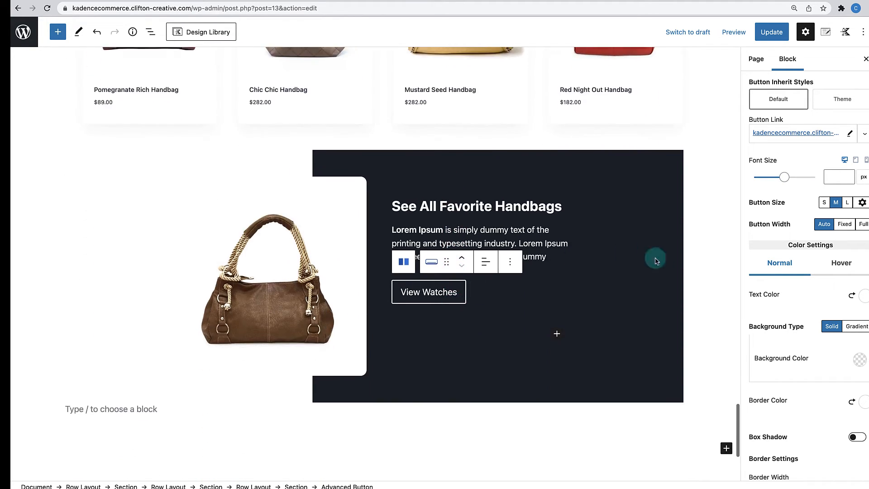
left_click(703, 281)
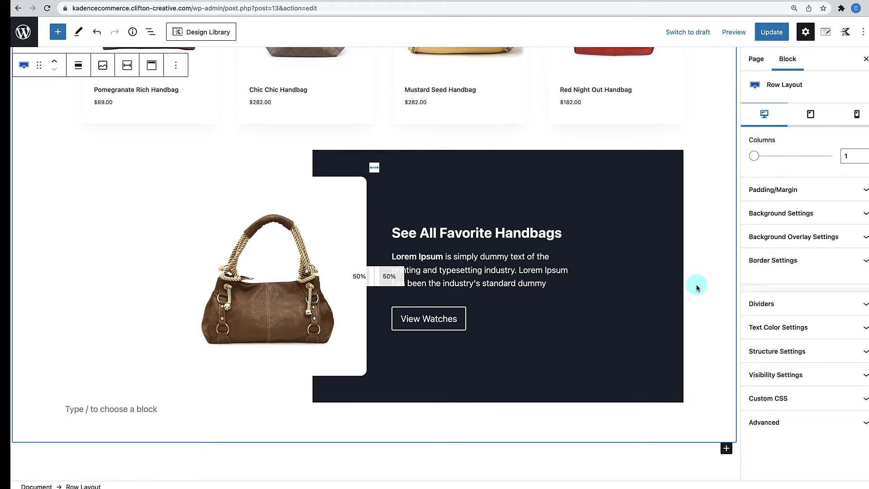
- Update the home page and open the published page from the 'Page updated' notice
scroll(696, 284, "up", 1)
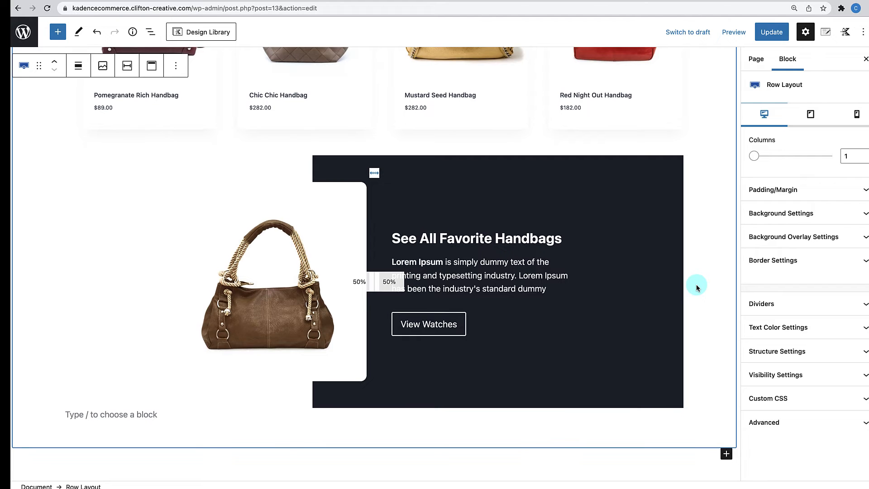
scroll(697, 284, "up", 2)
scroll(674, 205, "up", 5)
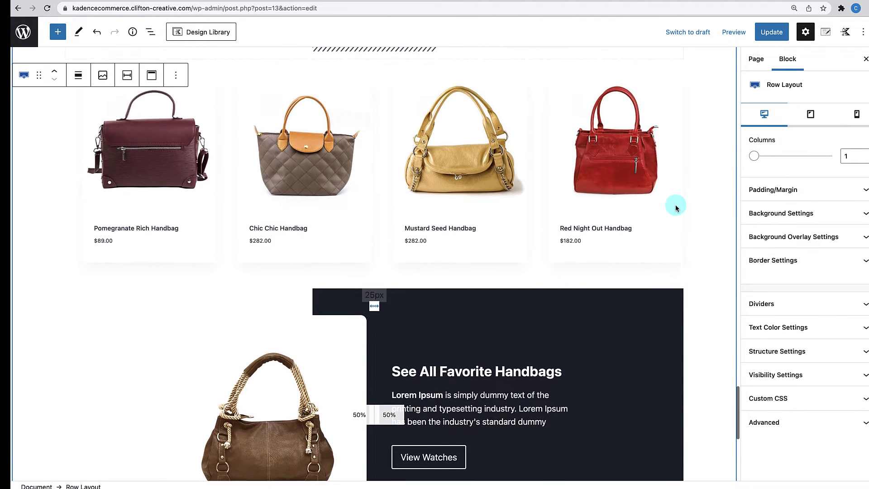
scroll(671, 232, "down", 3)
scroll(672, 232, "down", 4)
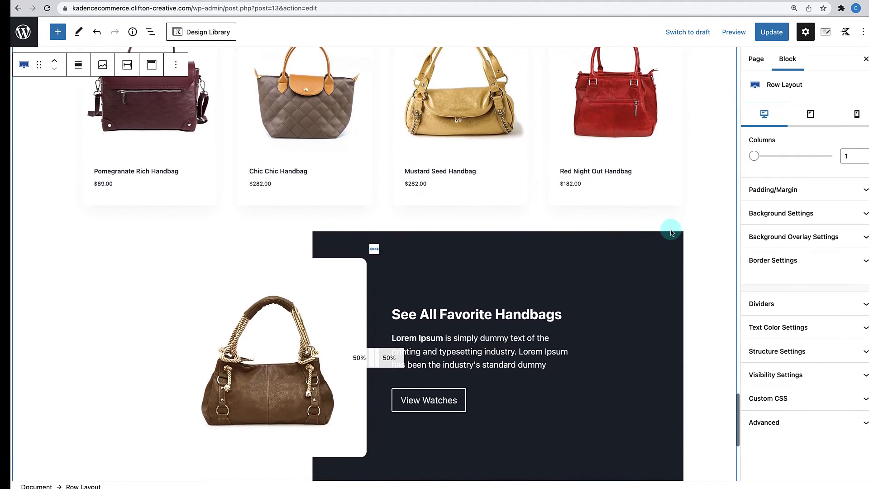
scroll(671, 232, "down", 1)
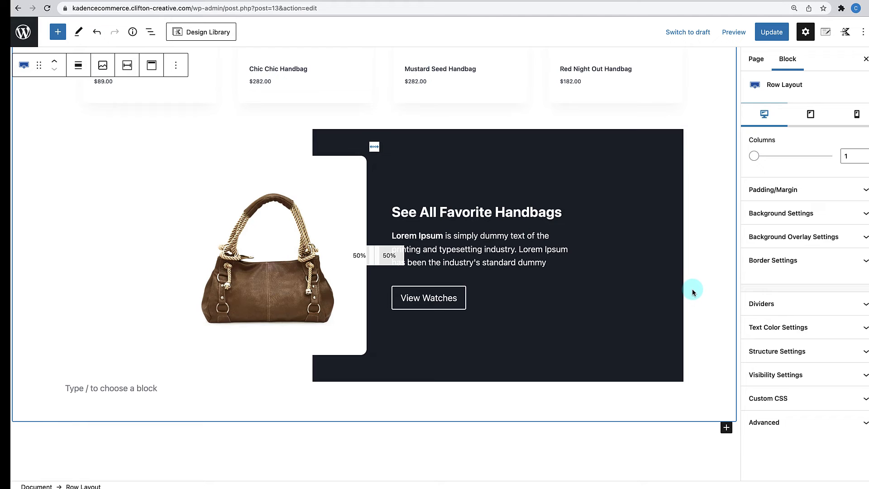
scroll(692, 288, "up", 10)
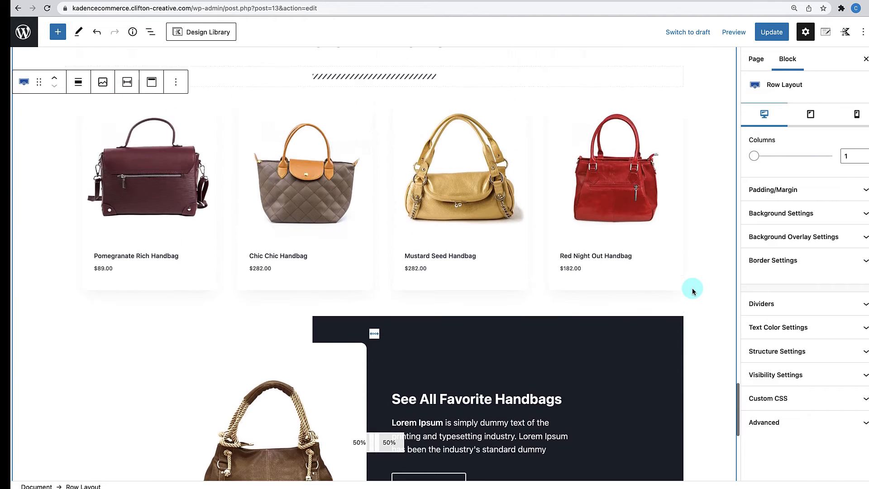
scroll(693, 289, "up", 15)
scroll(693, 289, "down", 20)
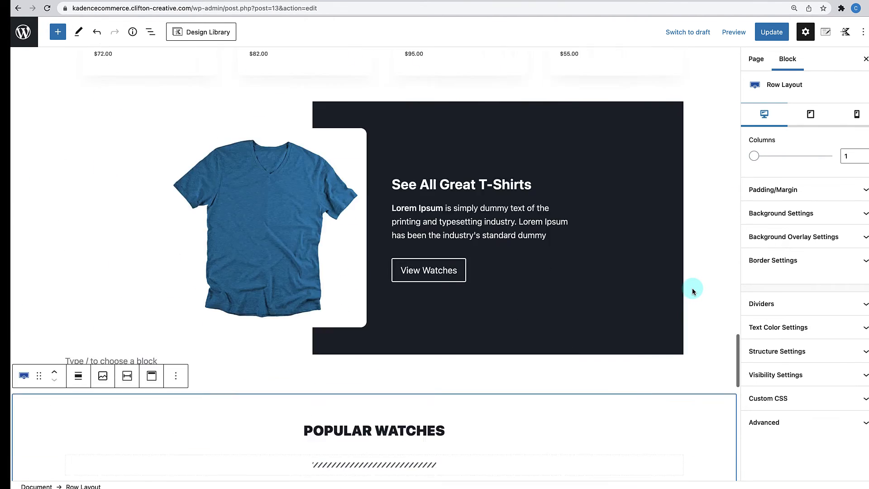
scroll(692, 288, "down", 8)
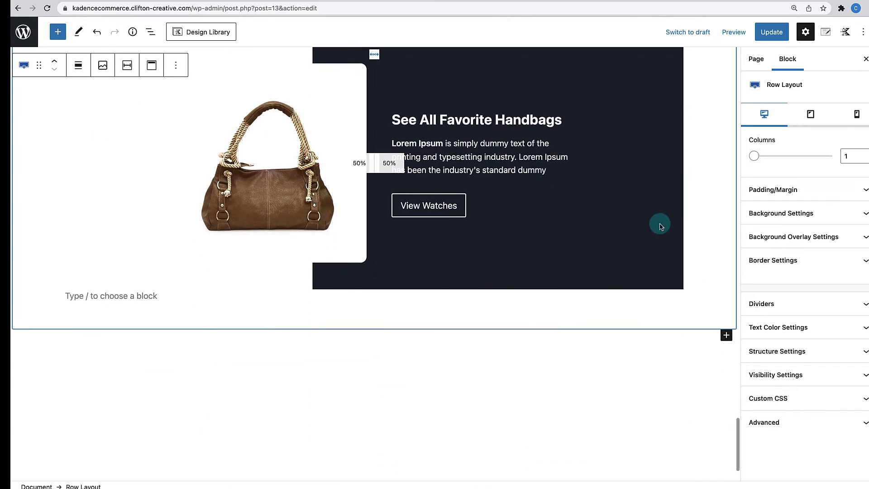
left_click(771, 33)
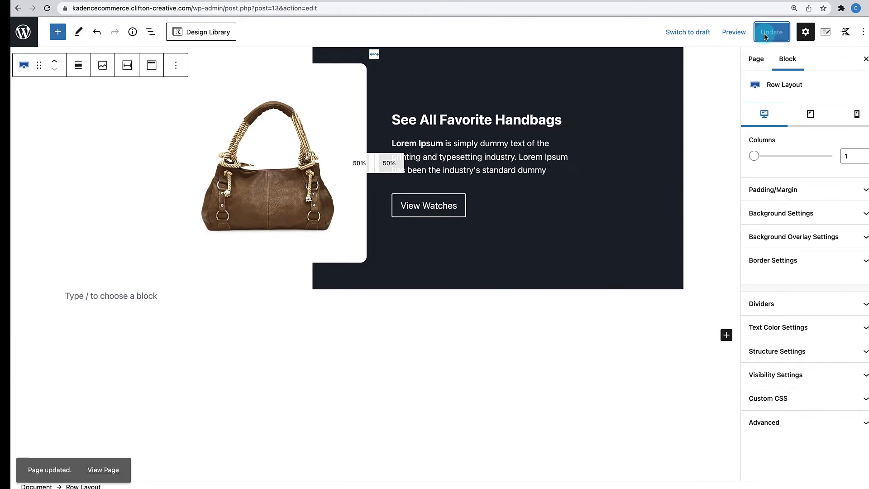
left_click(117, 461)
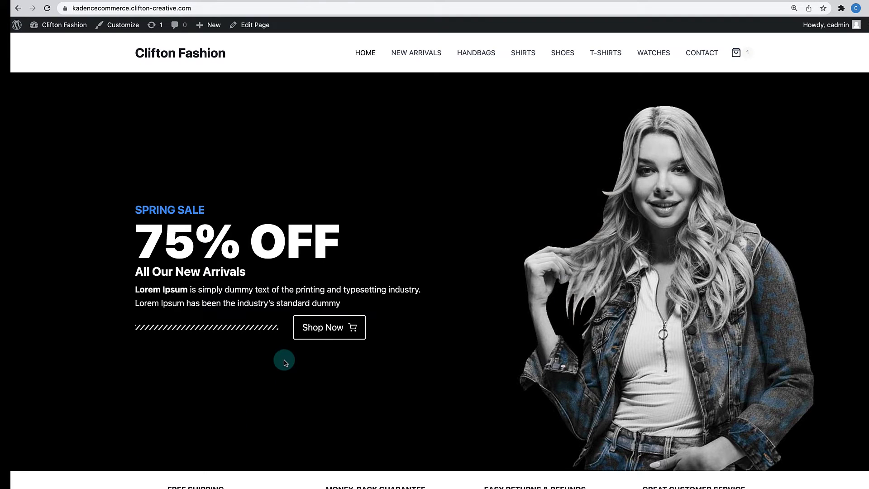
- Scroll through the live Clifton Fashion home page to check the new handbag section
scroll(286, 361, "down", 5)
scroll(286, 355, "up", 5)
scroll(399, 219, "down", 5)
scroll(493, 311, "down", 8)
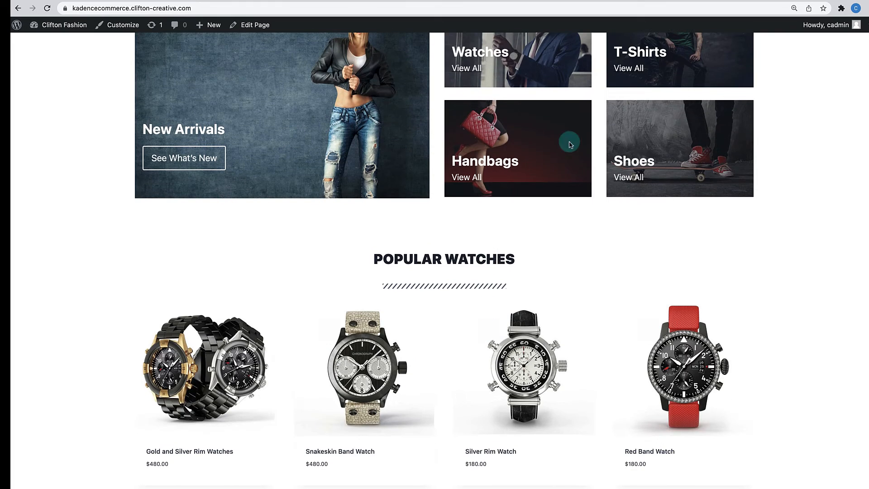
scroll(512, 135, "up", 1)
scroll(512, 135, "down", 6)
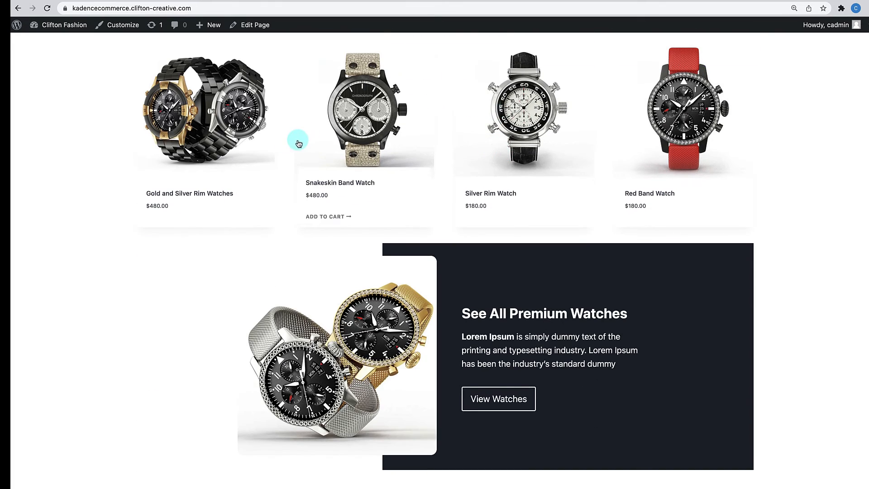
scroll(298, 140, "up", 1)
scroll(551, 233, "down", 5)
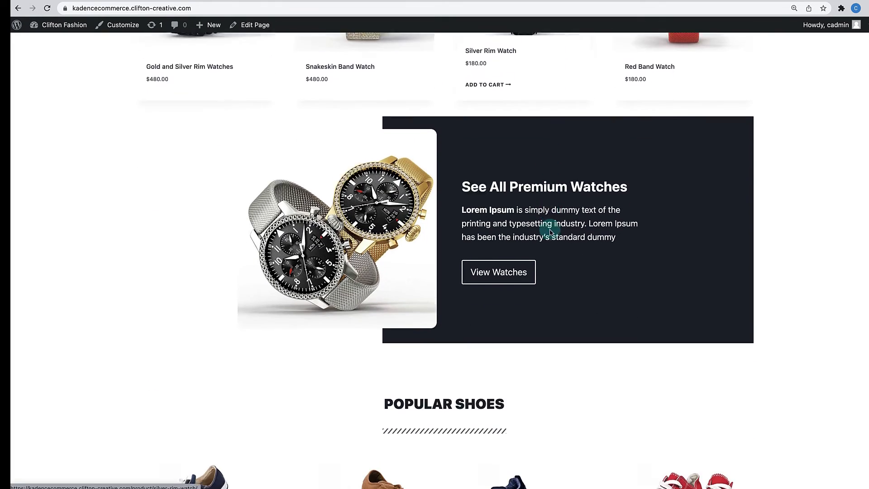
scroll(549, 225, "up", 1)
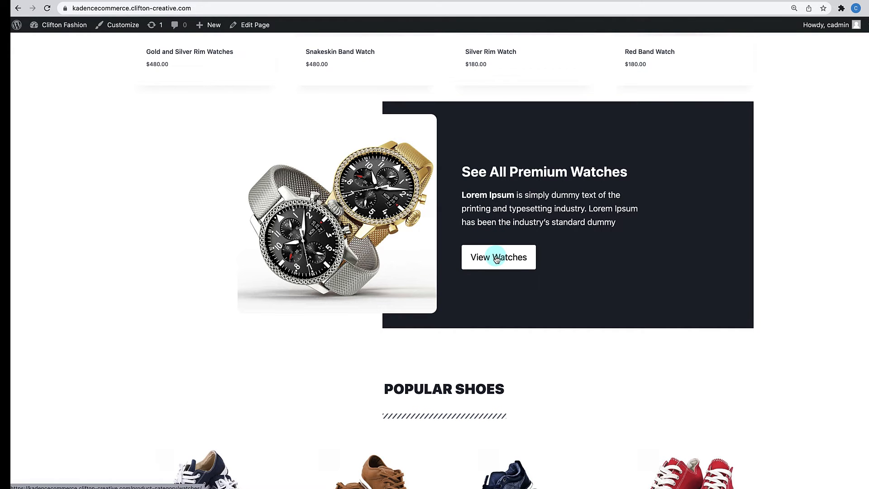
scroll(496, 259, "down", 4)
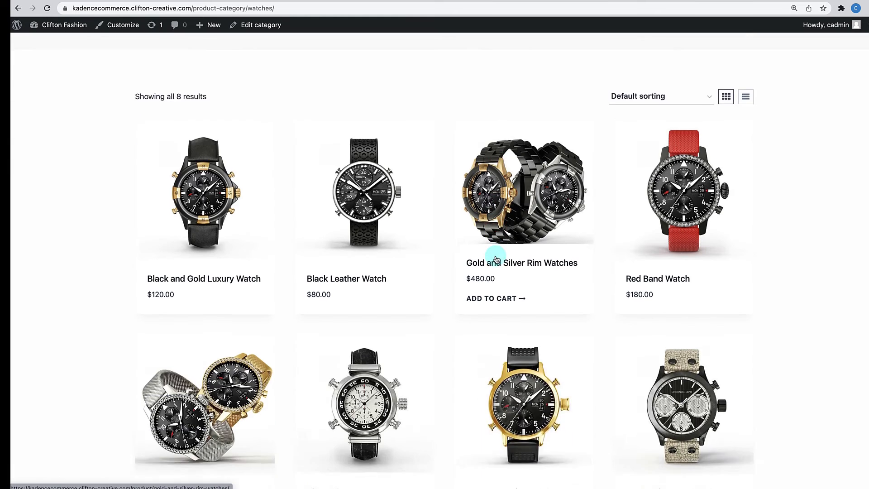
scroll(497, 259, "up", 1)
scroll(496, 259, "up", 4)
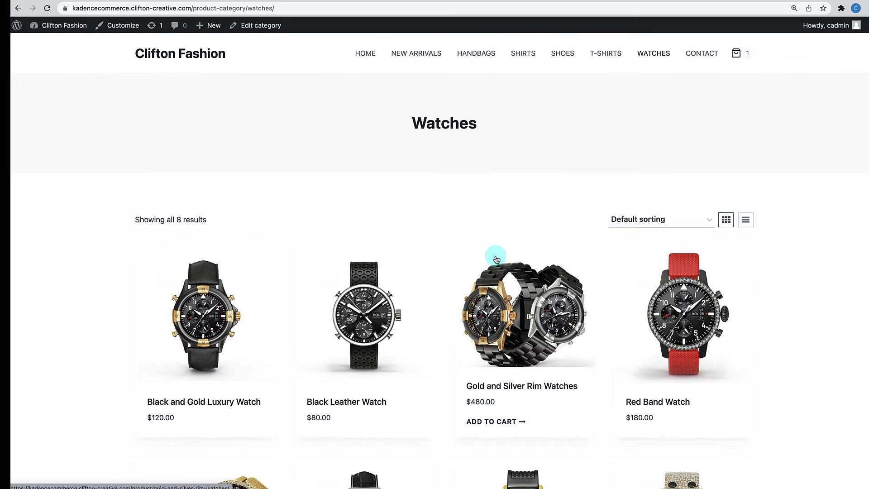
- Go back to the home page, look over its sections, and reopen it with Edit Page
left_click(366, 61)
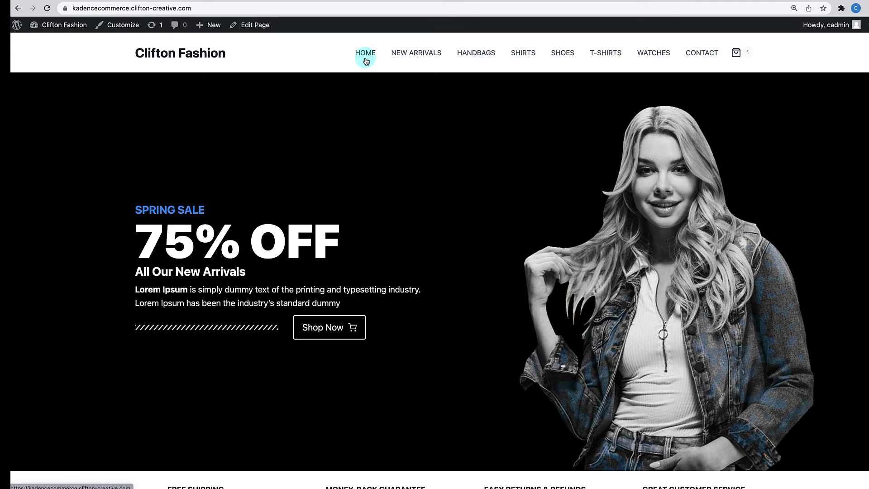
scroll(398, 232, "down", 10)
scroll(403, 237, "down", 10)
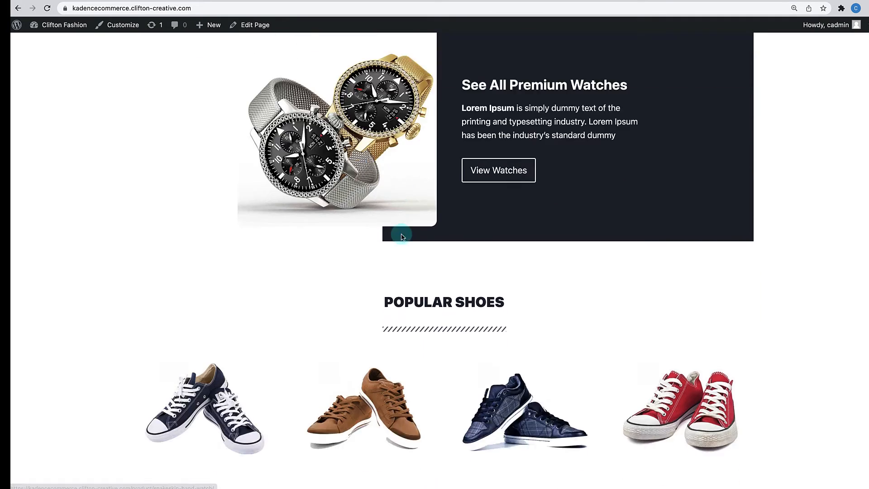
scroll(400, 235, "up", 2)
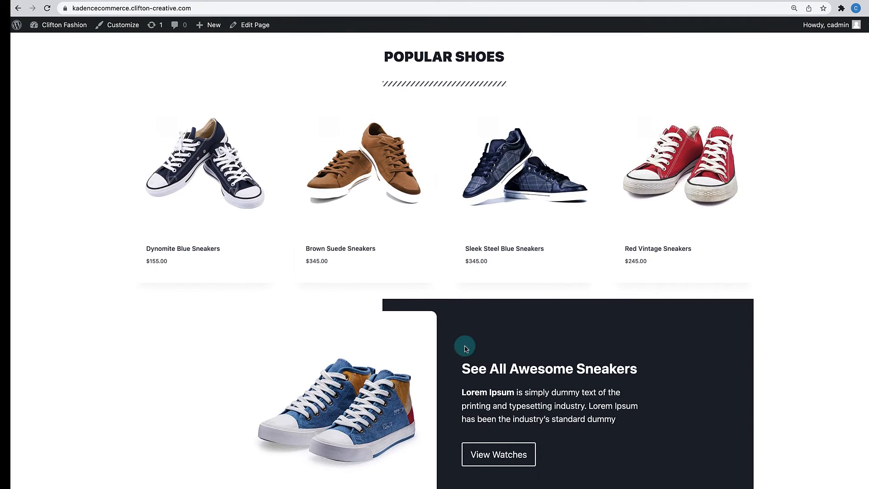
scroll(414, 233, "down", 10)
scroll(453, 342, "down", 12)
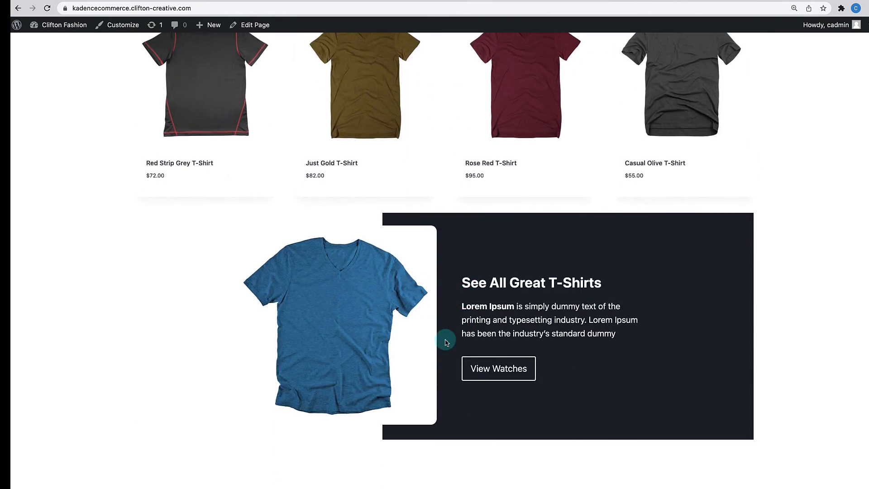
scroll(446, 341, "up", 4)
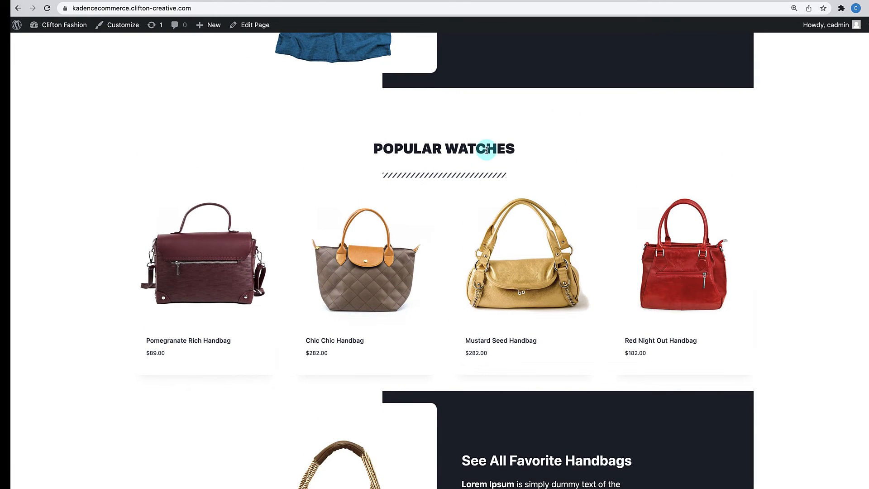
left_click(262, 28)
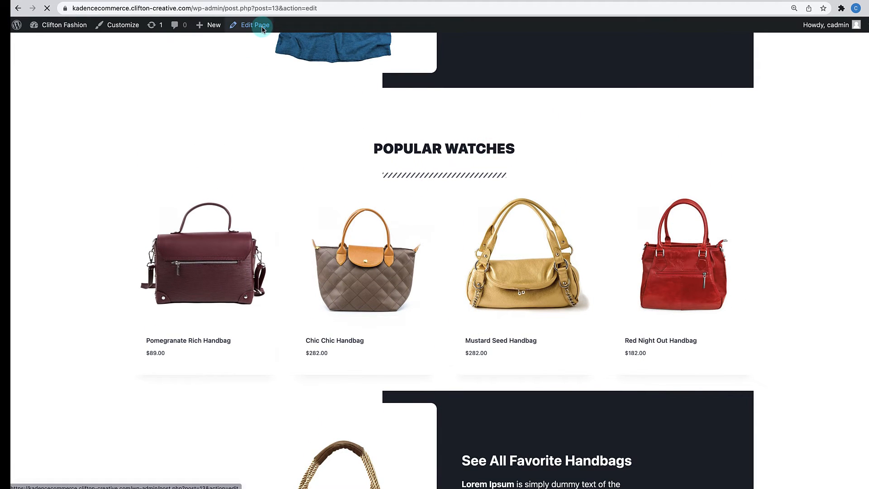
- Change the handbag grid's heading from POPULAR WATCHES to POPULAR HANDBAGS
scroll(335, 242, "down", 9)
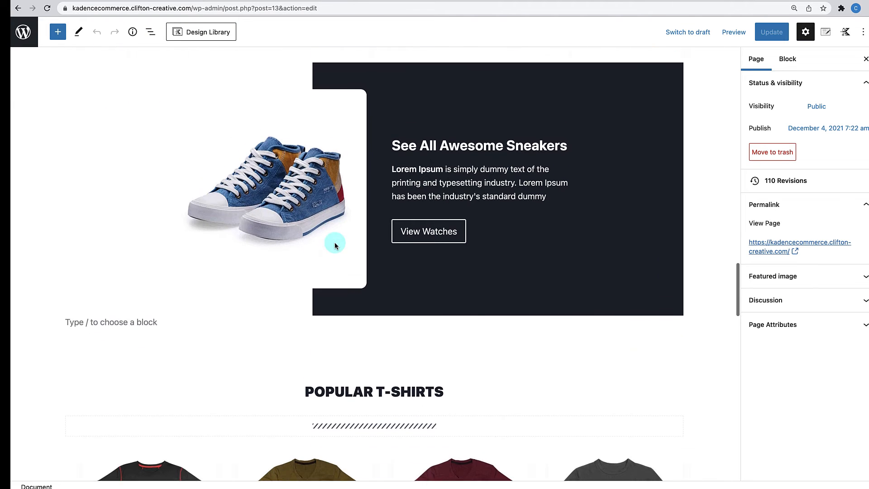
scroll(375, 225, "down", 10)
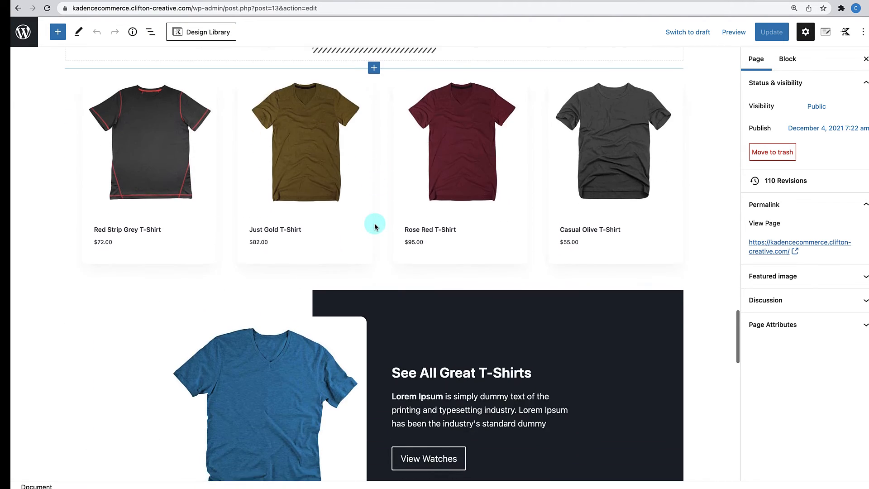
scroll(374, 225, "down", 2)
left_click(381, 256)
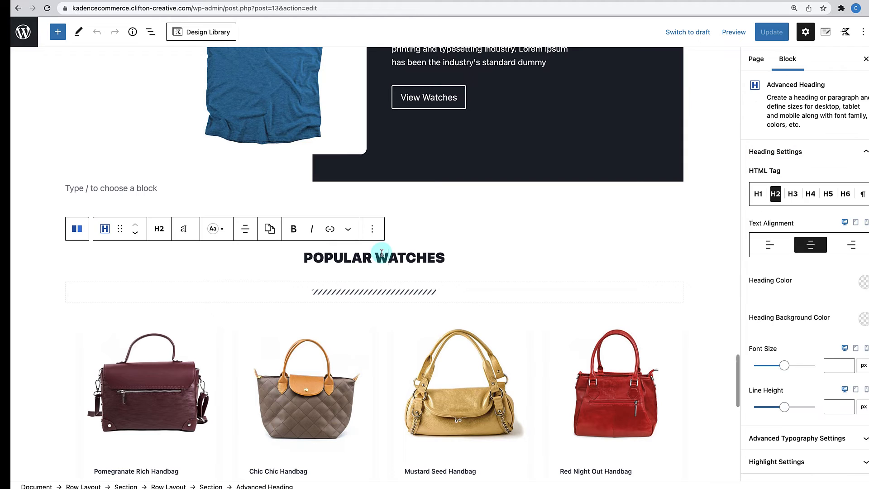
left_click_drag(378, 256, 434, 258)
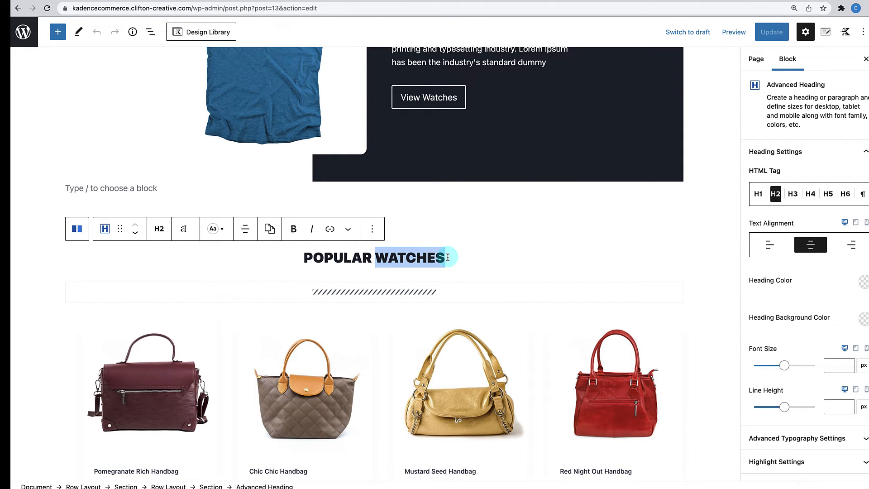
type("H")
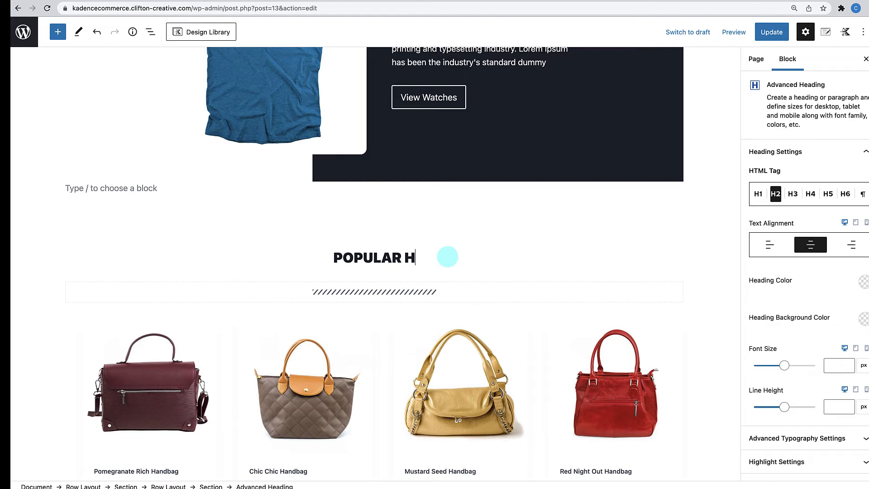
type("ANDBA")
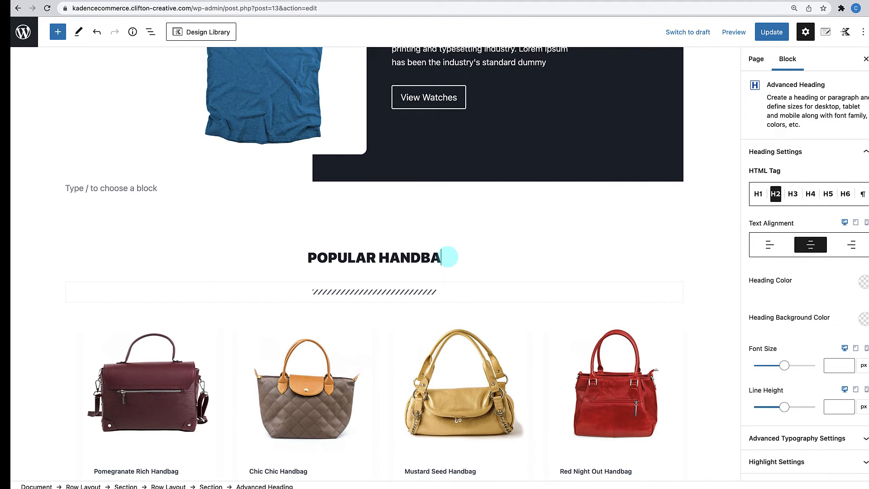
type("GS")
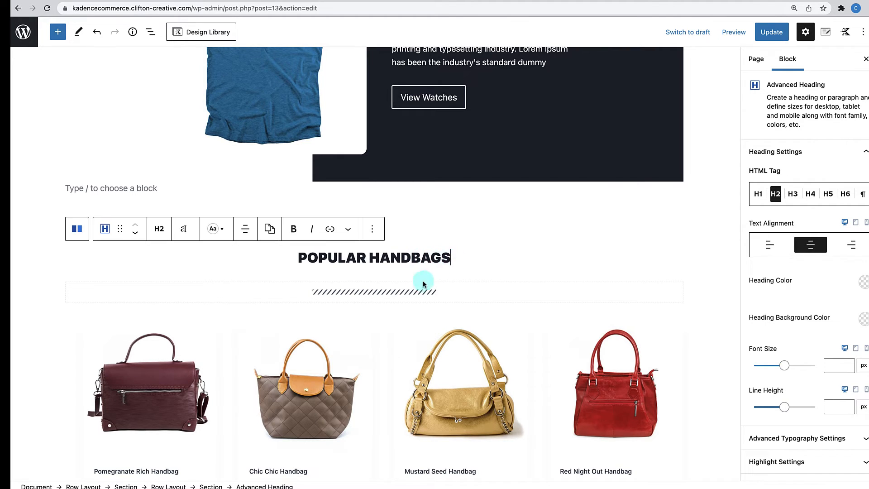
scroll(457, 335, "down", 6)
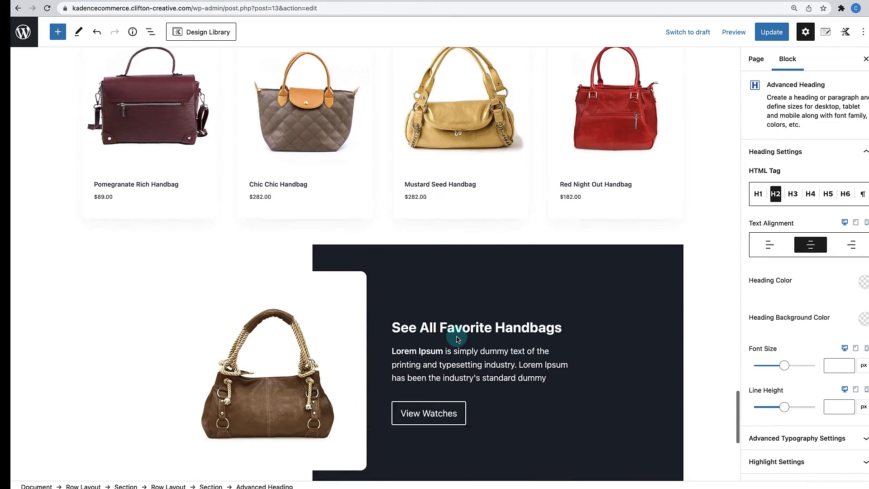
scroll(456, 338, "down", 6)
scroll(457, 336, "up", 3)
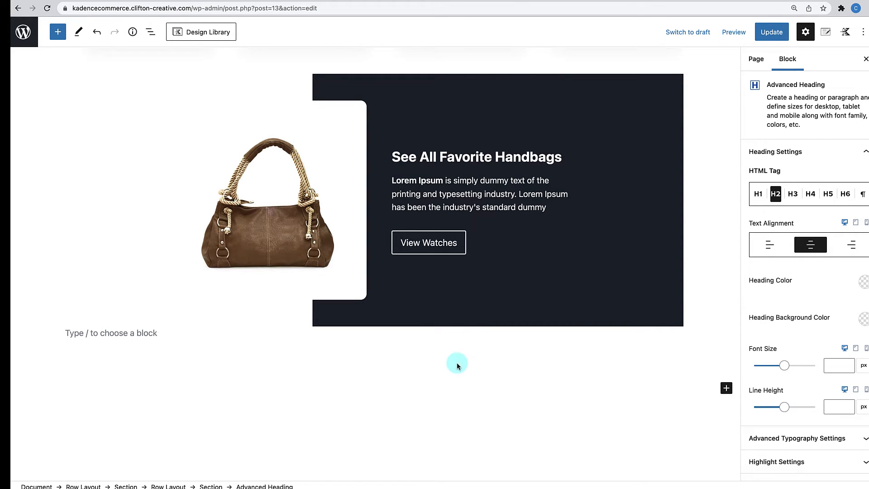
- Save the home page changes and open the live page from the Page updated notice
left_click(765, 32)
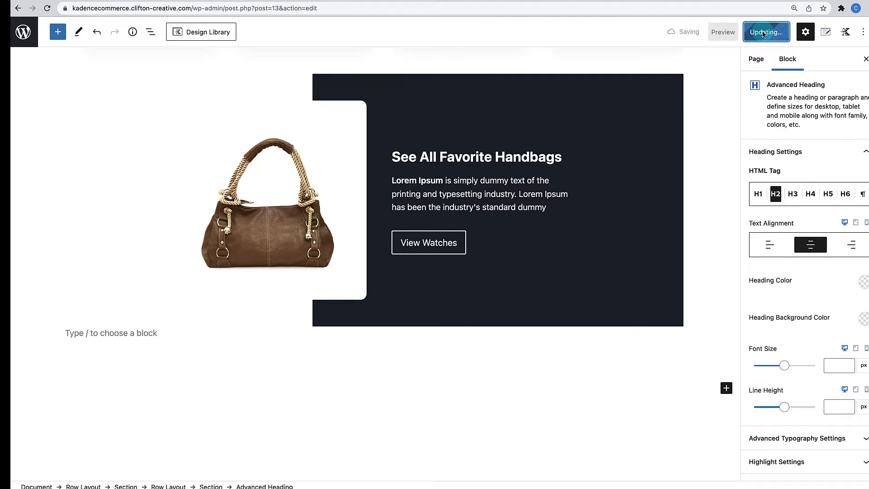
left_click(106, 462)
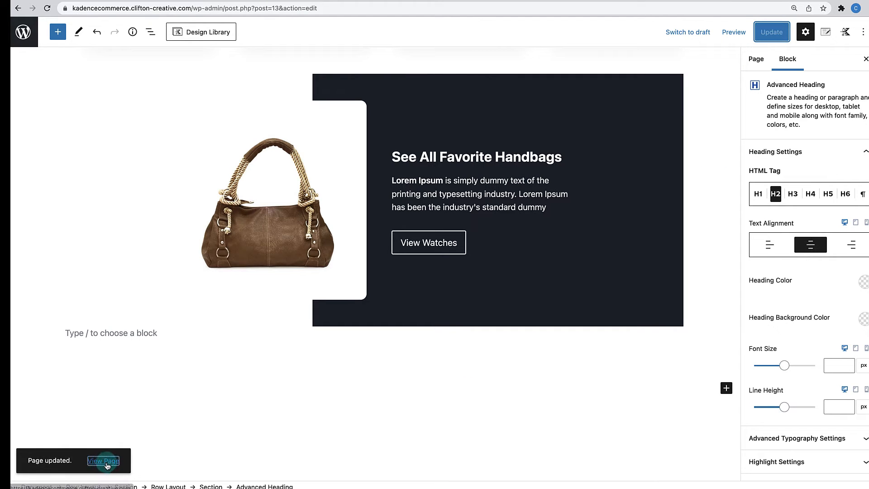
- Scroll the live Clifton Fashion home page down to the footer, then return to Edit Page
scroll(266, 353, "down", 9)
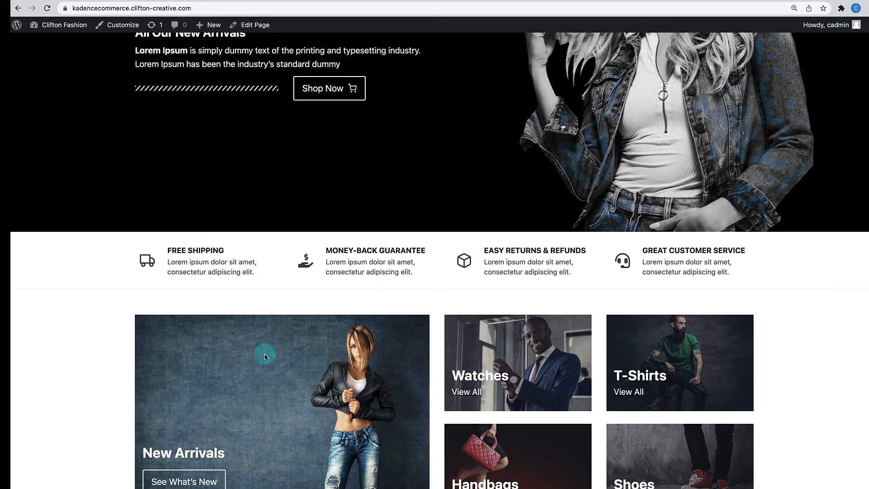
scroll(266, 357, "down", 7)
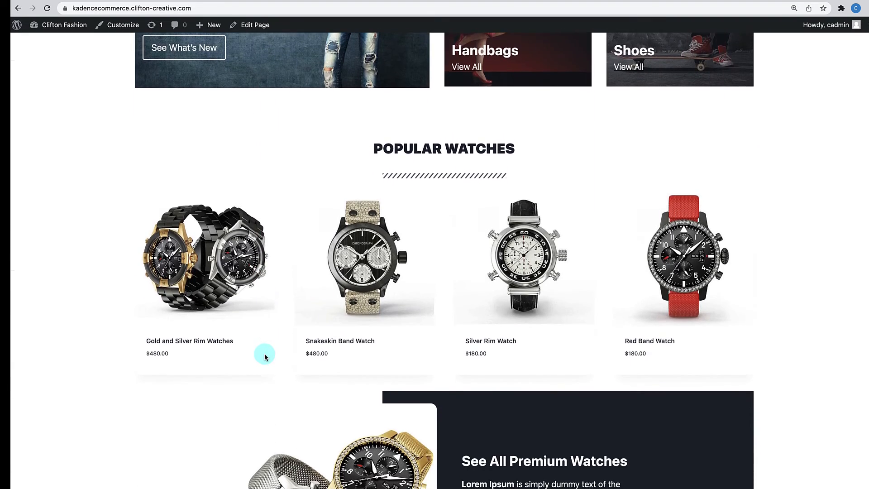
scroll(265, 357, "down", 2)
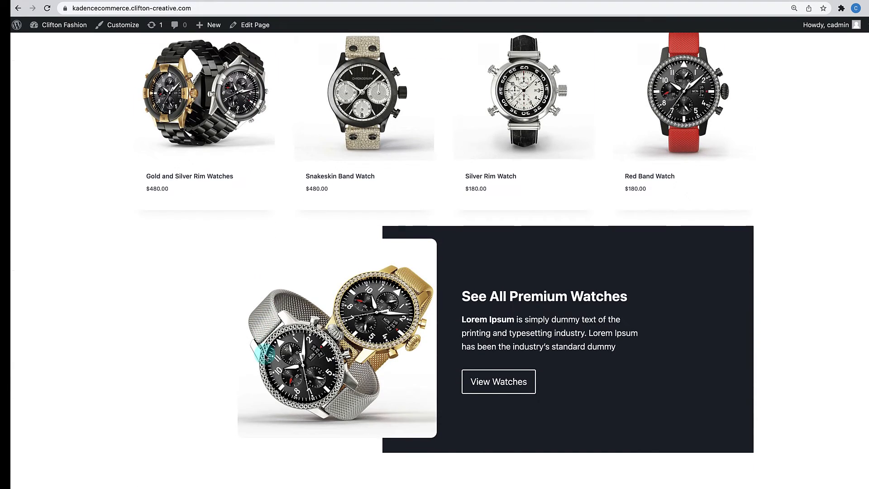
scroll(266, 353, "down", 12)
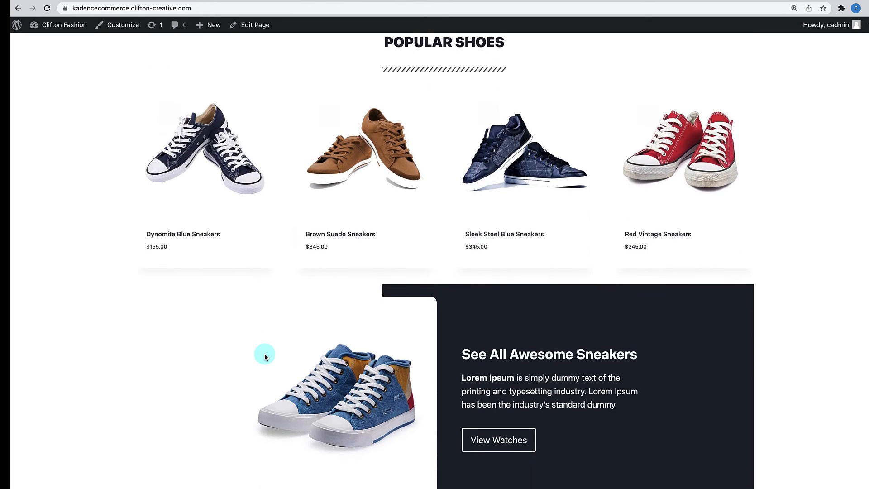
scroll(265, 357, "down", 16)
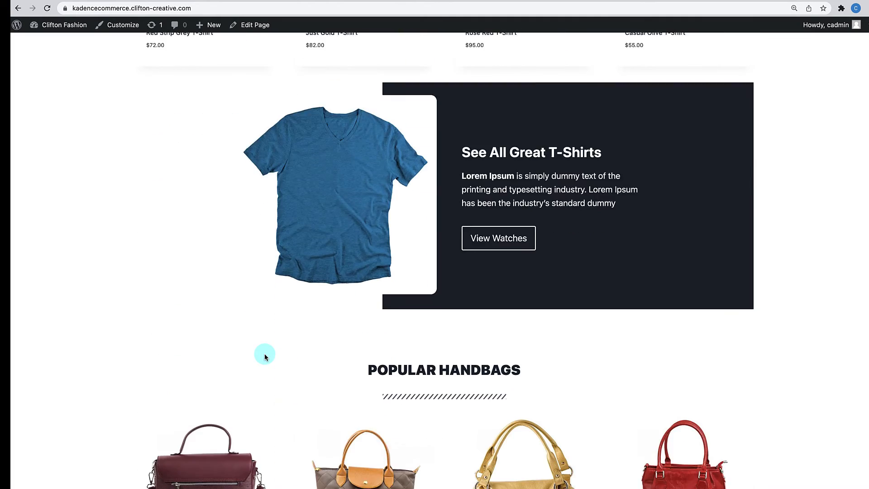
scroll(265, 356, "down", 9)
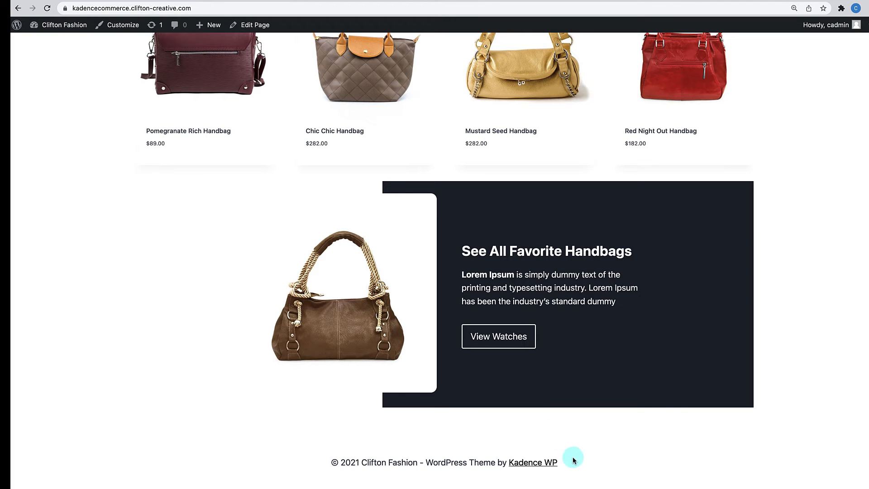
scroll(573, 459, "up", 20)
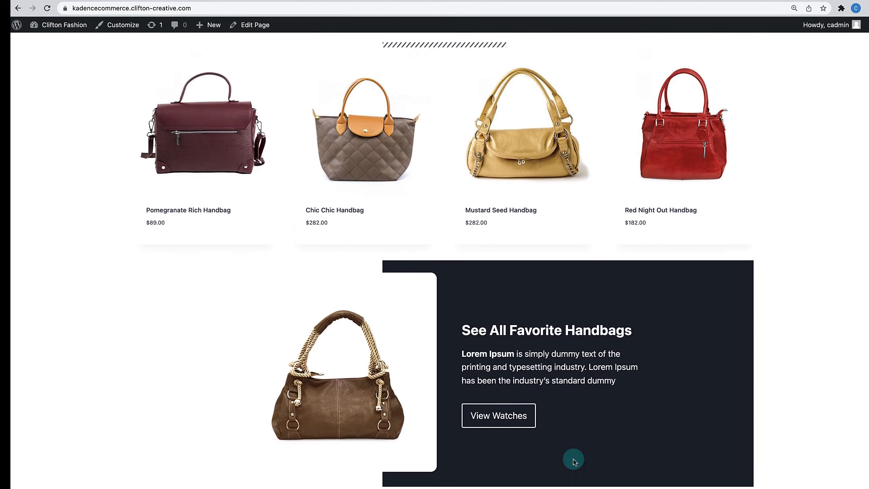
scroll(574, 462, "up", 20)
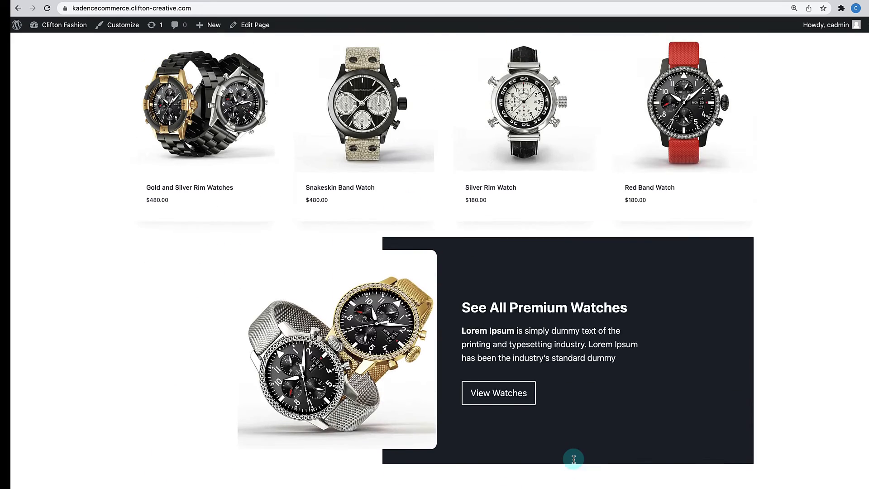
scroll(570, 421, "up", 5)
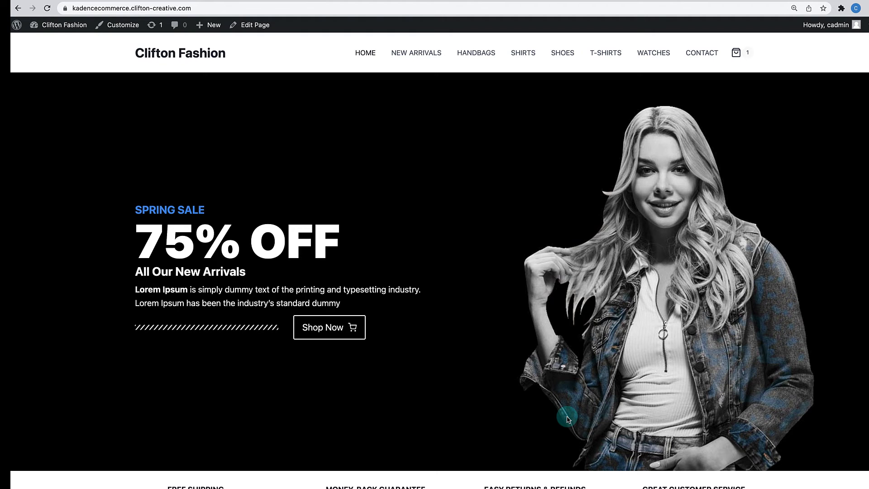
scroll(567, 419, "down", 10)
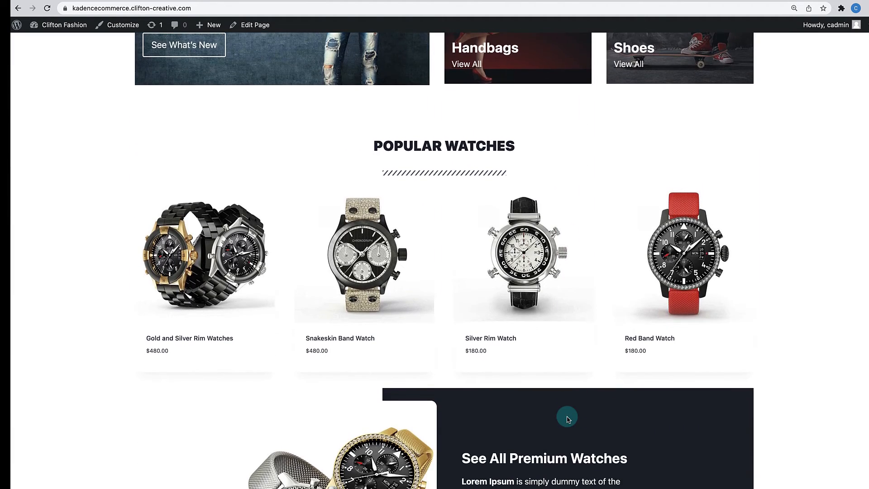
scroll(568, 419, "down", 20)
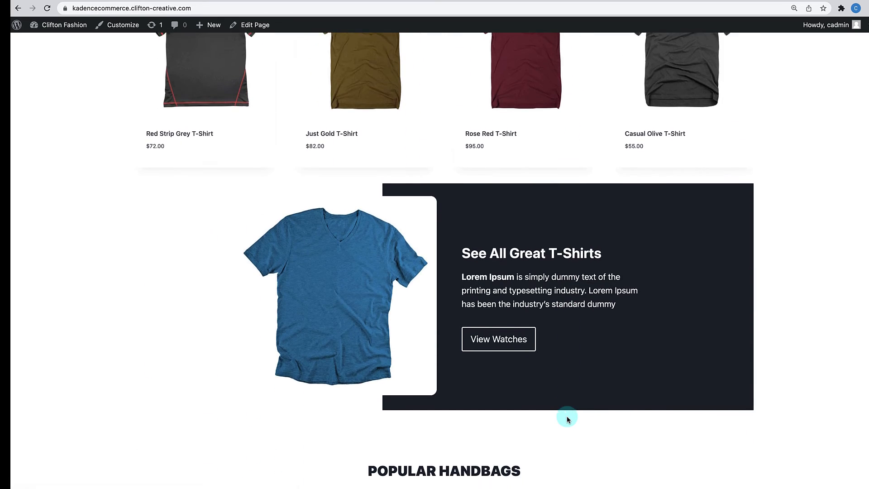
scroll(567, 420, "down", 11)
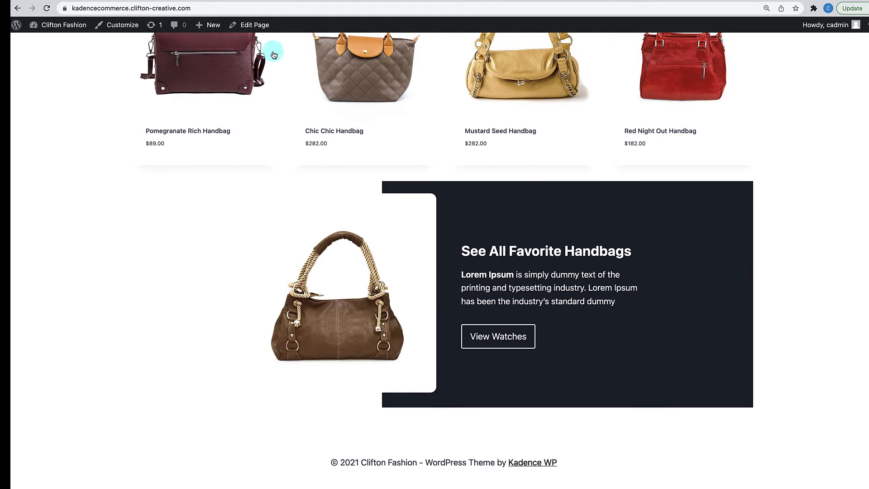
left_click(256, 28)
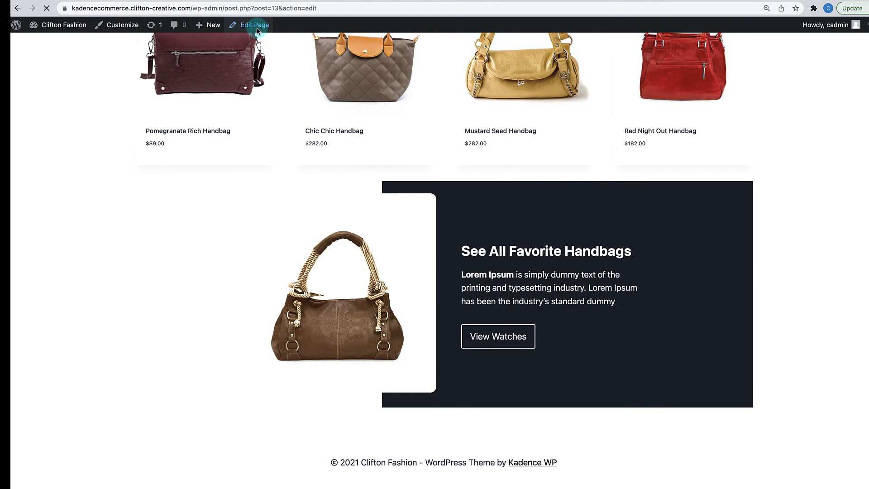
- Add a one-column Row Layout at the page bottom with a nested two-equal-column row inside
scroll(295, 178, "down", 20)
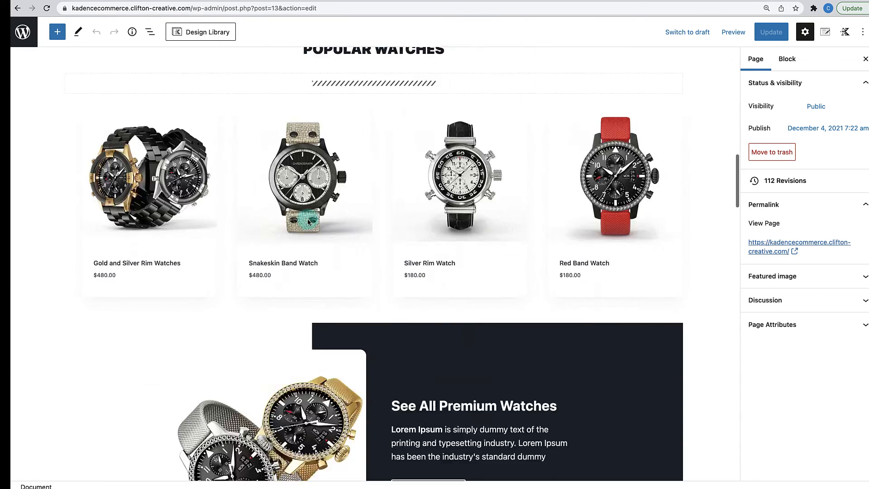
scroll(307, 221, "down", 10)
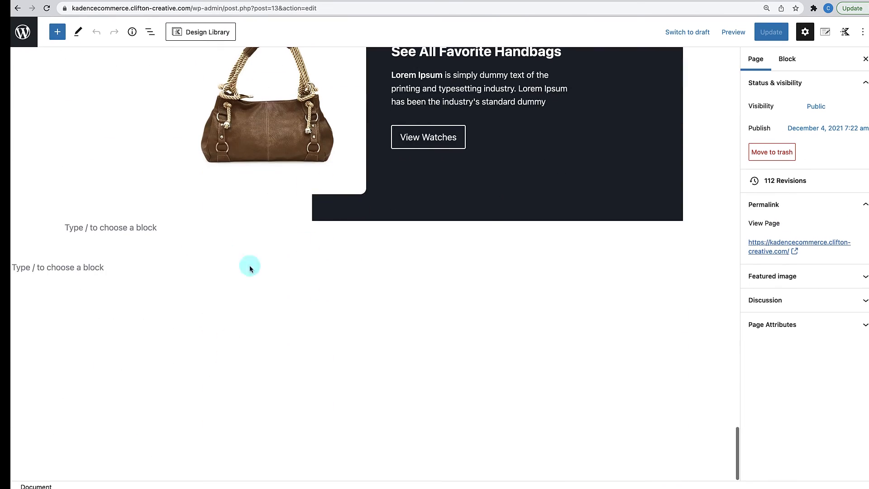
left_click(455, 269)
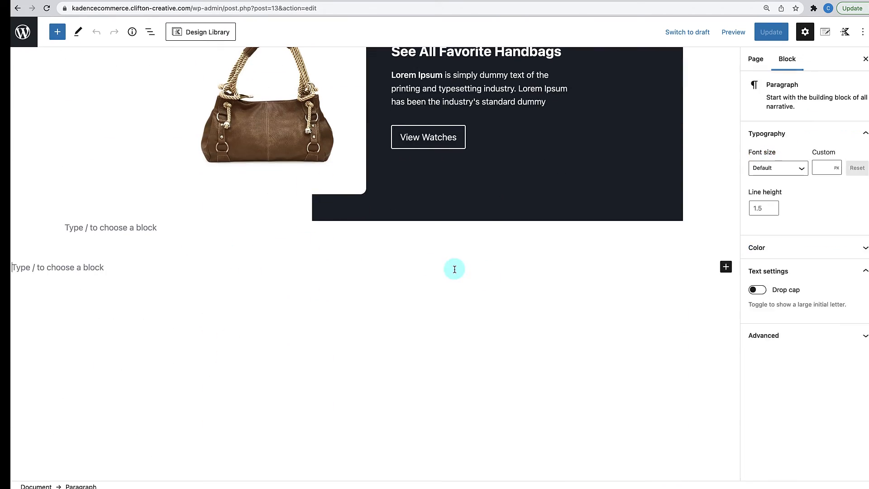
left_click(727, 268)
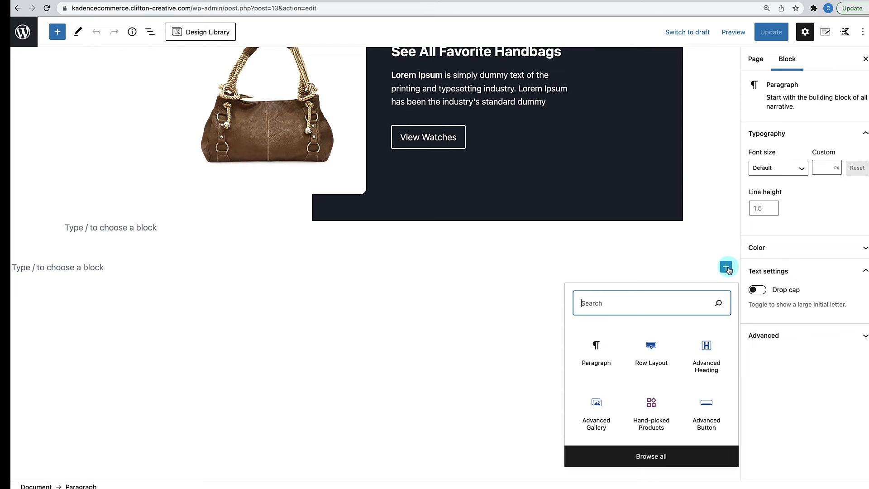
left_click(652, 356)
left_click(166, 307)
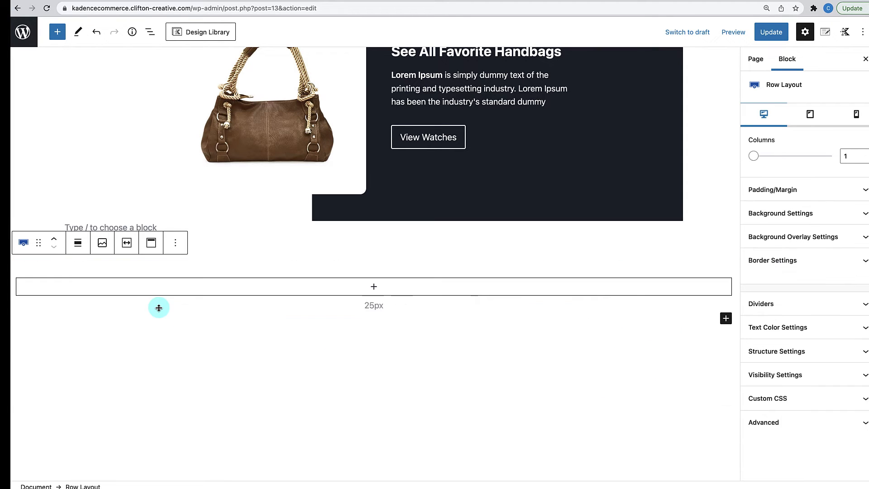
left_click(372, 287)
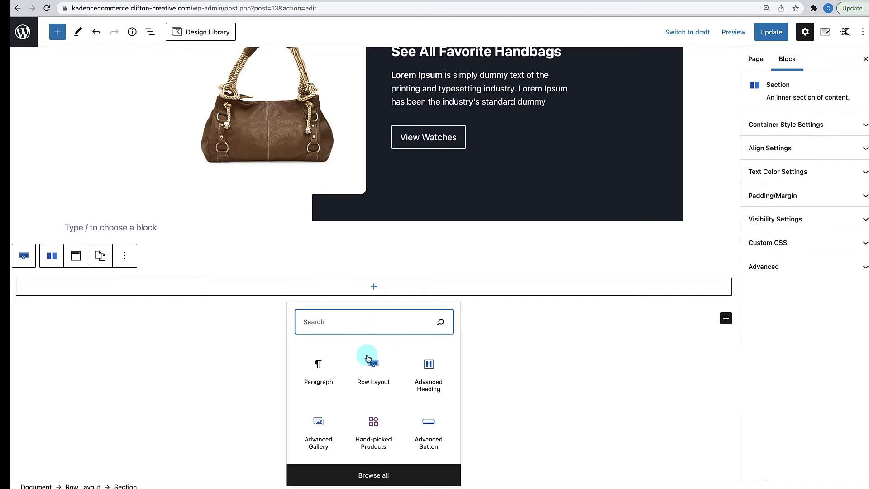
left_click(384, 386)
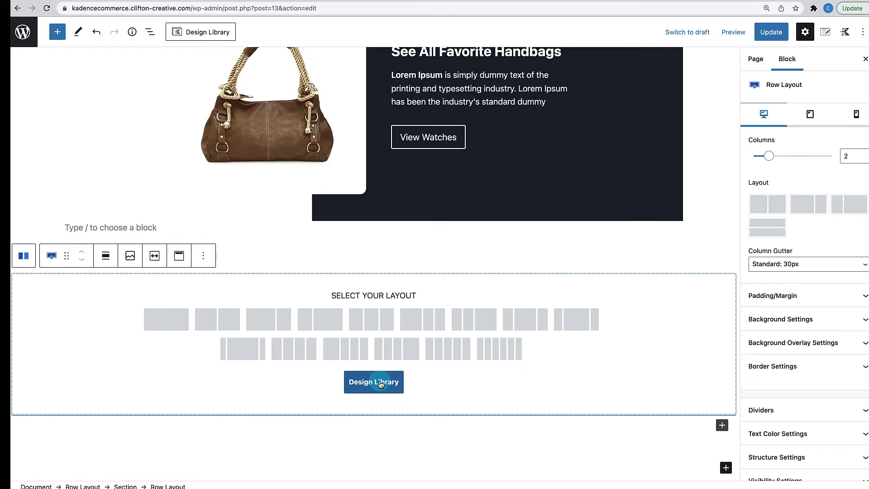
left_click(232, 316)
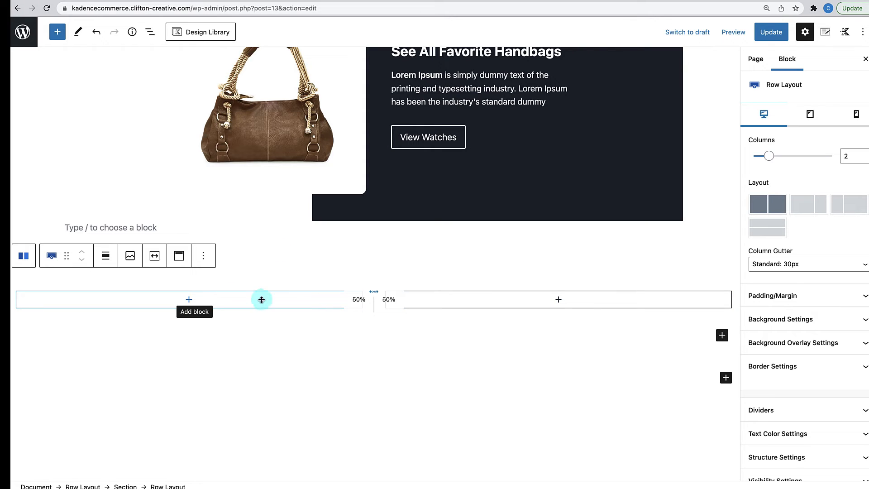
- Make the outer row's content width follow the theme
left_click(320, 262)
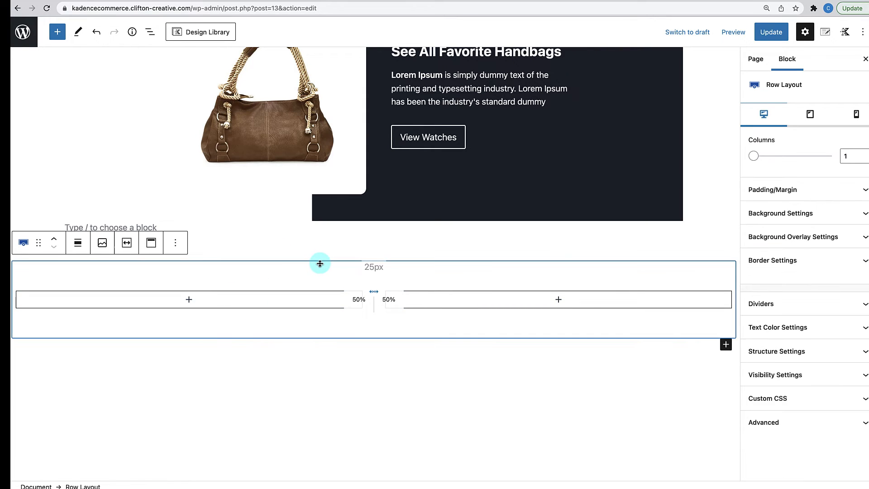
left_click(791, 352)
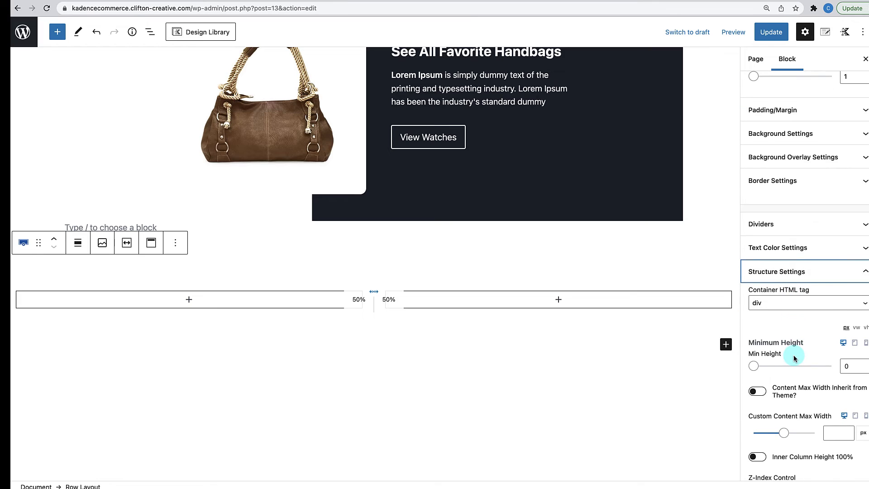
left_click(761, 392)
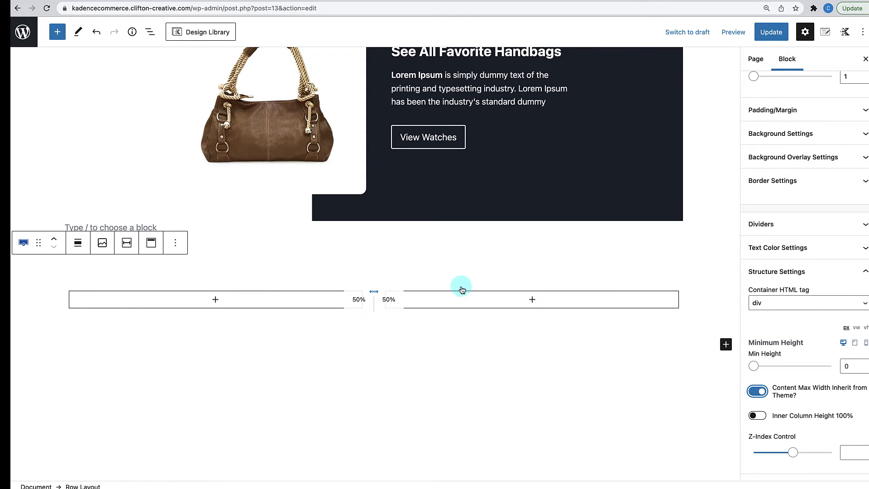
- Give the outer row a light grey F9F9F9 background colour
mouse_move(451, 334)
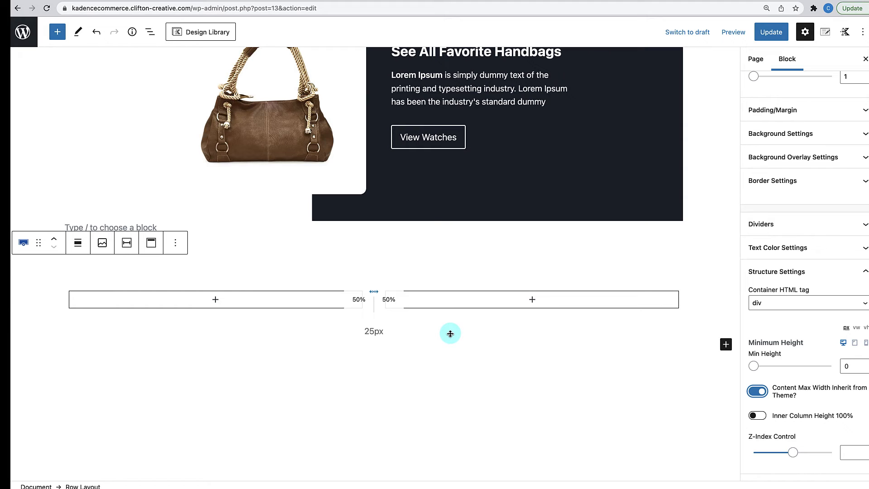
mouse_move(450, 317)
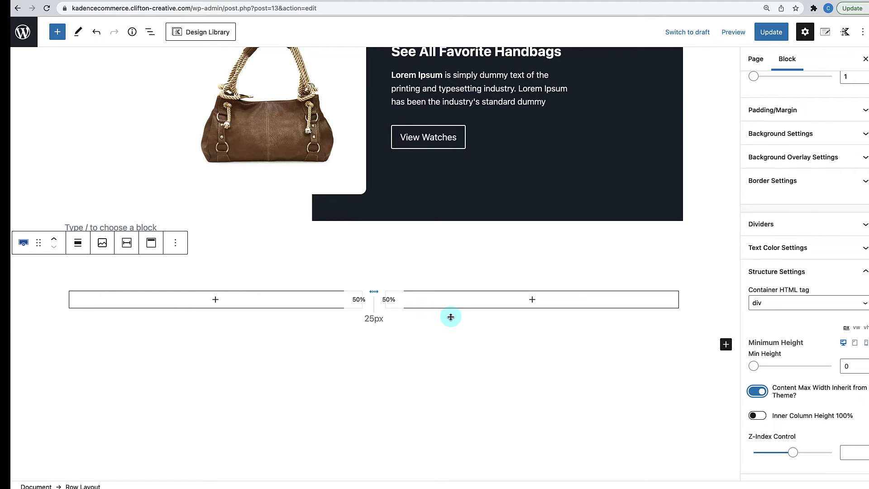
scroll(451, 317, "up", 1)
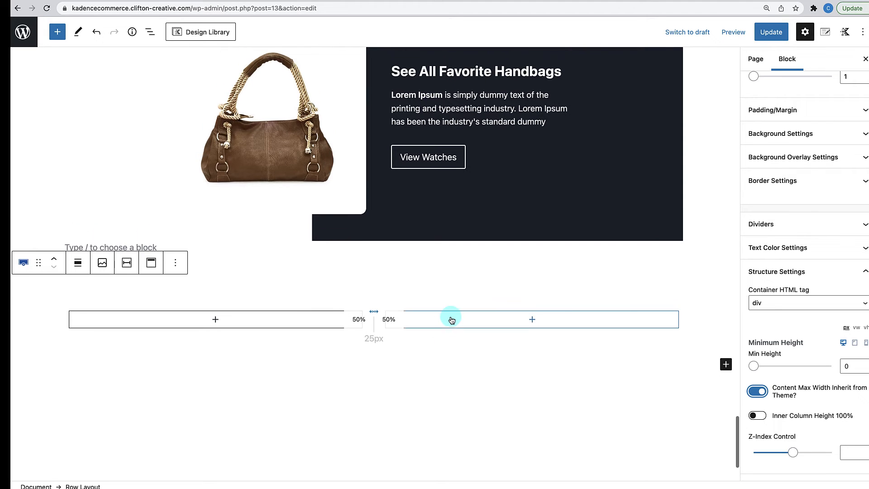
left_click(419, 300)
left_click(420, 288)
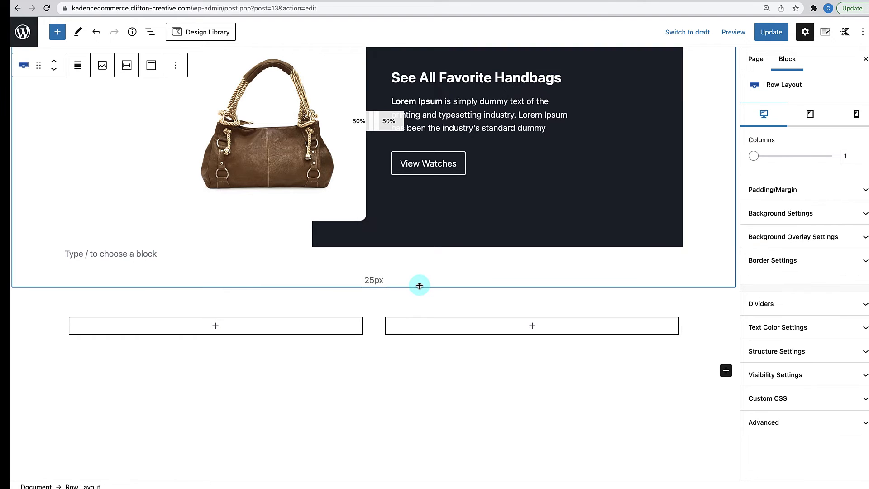
left_click(421, 305)
left_click(721, 293)
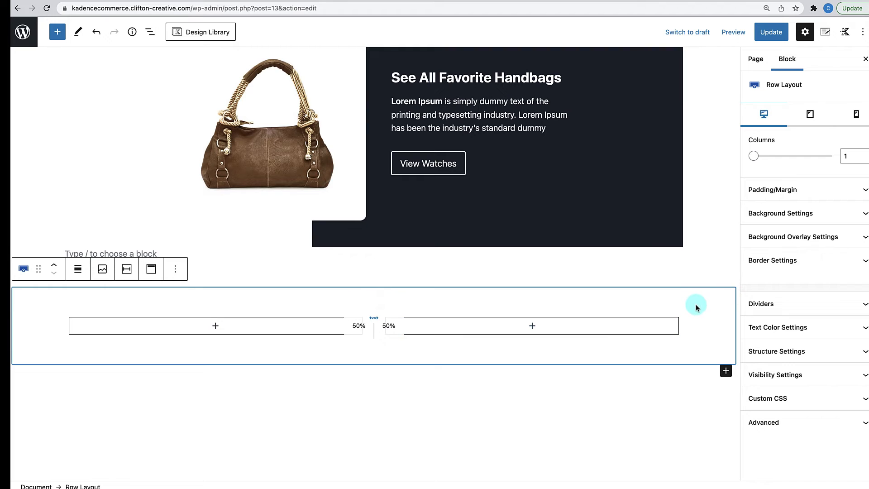
left_click(792, 214)
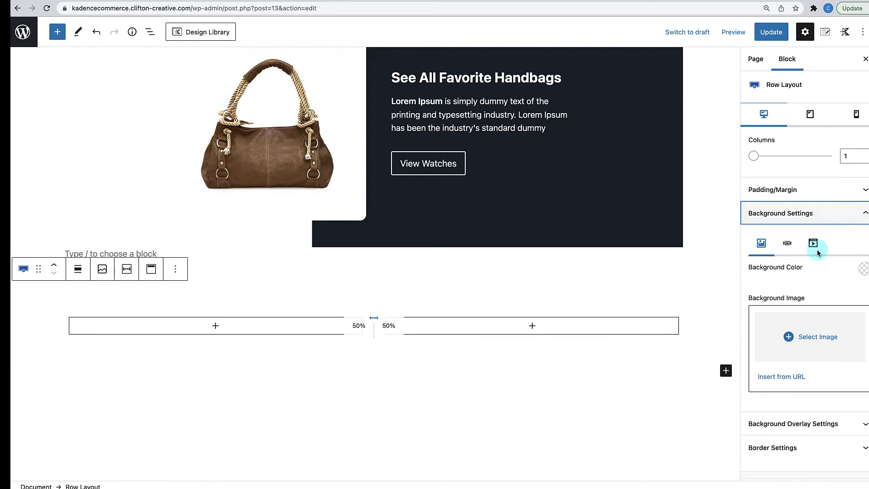
scroll(803, 284, "down", 3)
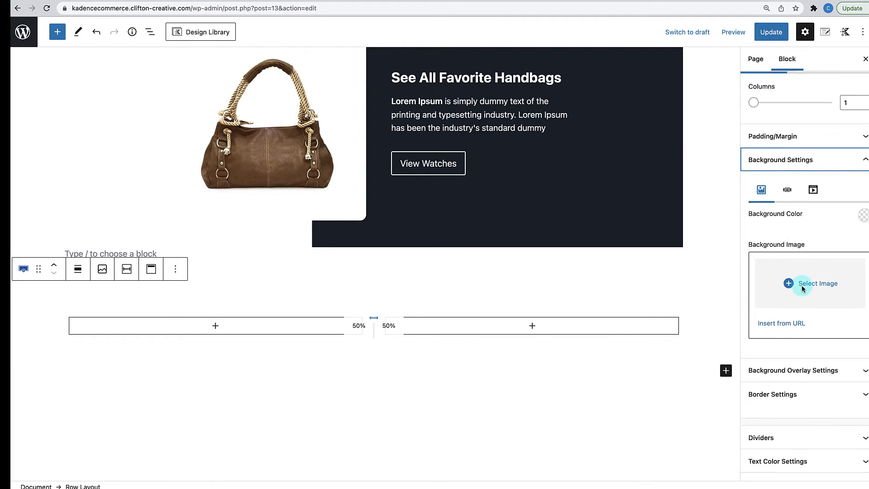
left_click(864, 178)
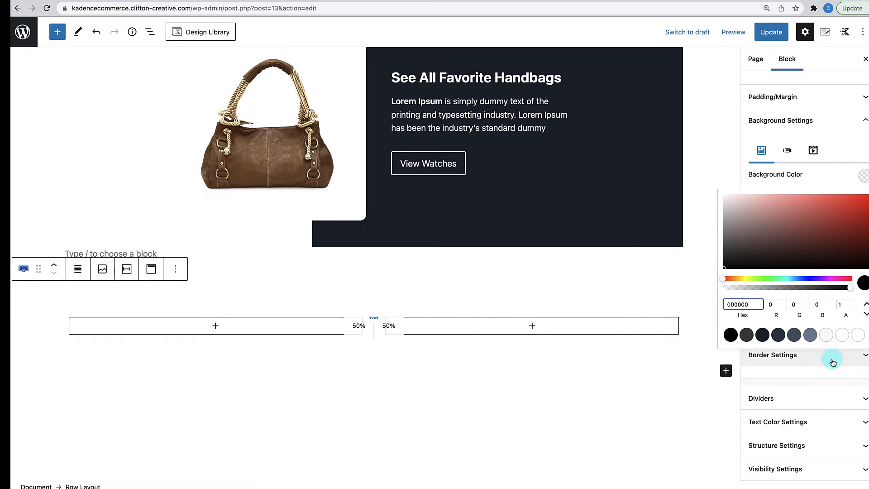
left_click(843, 334)
left_click(826, 335)
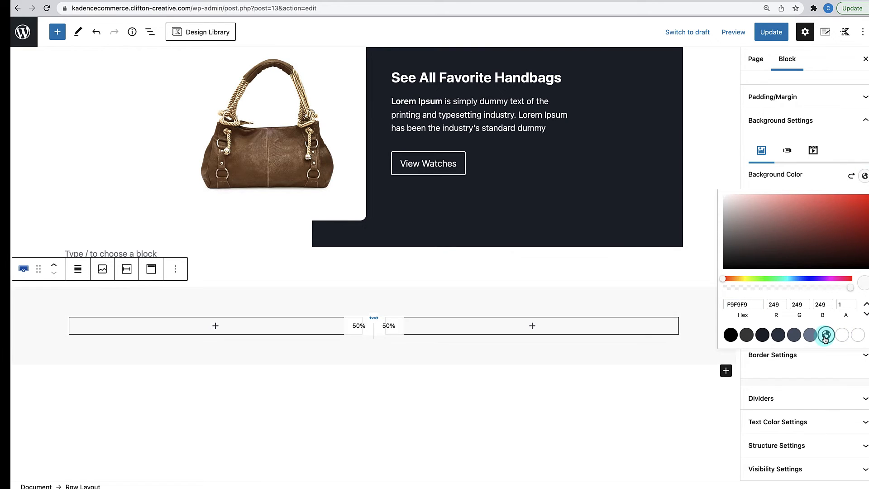
left_click(607, 402)
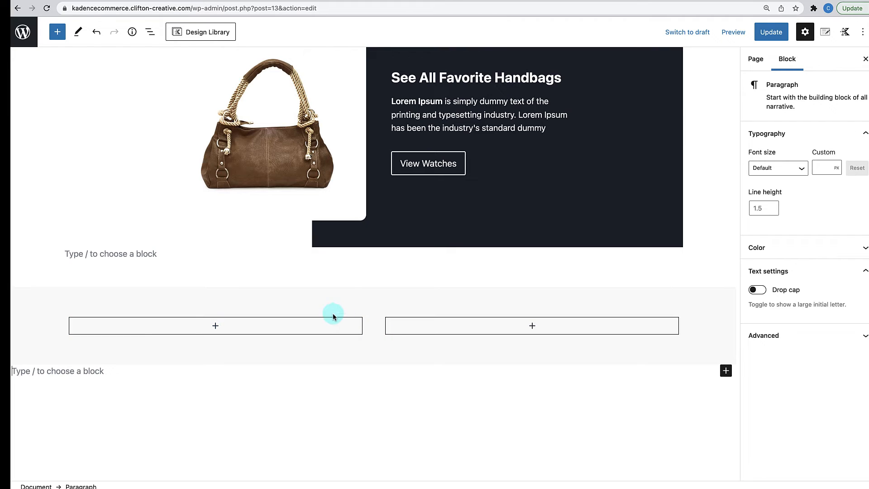
- Add an Advanced Gallery with gift-optin.jpg to the left column, set to 1 column
left_click(215, 327)
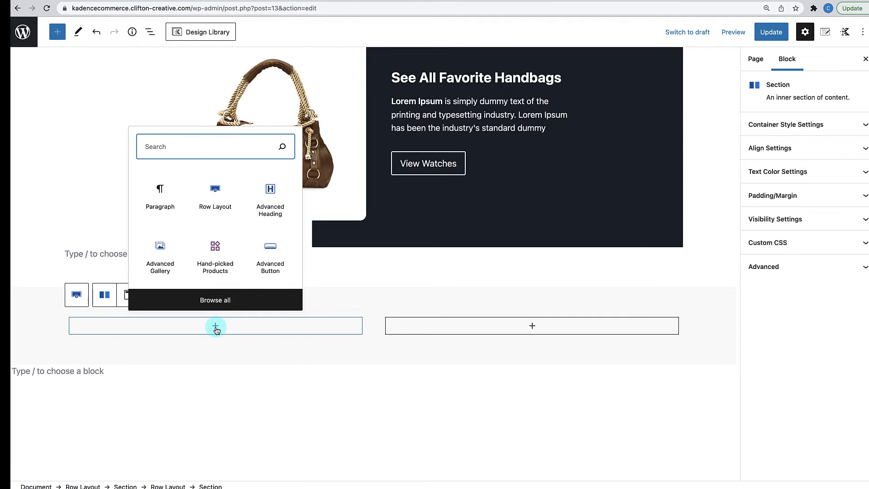
left_click(171, 270)
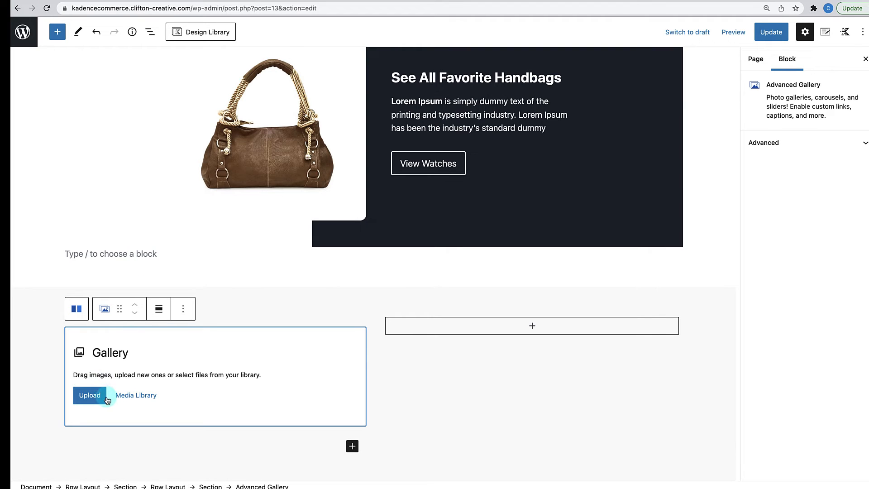
left_click(137, 396)
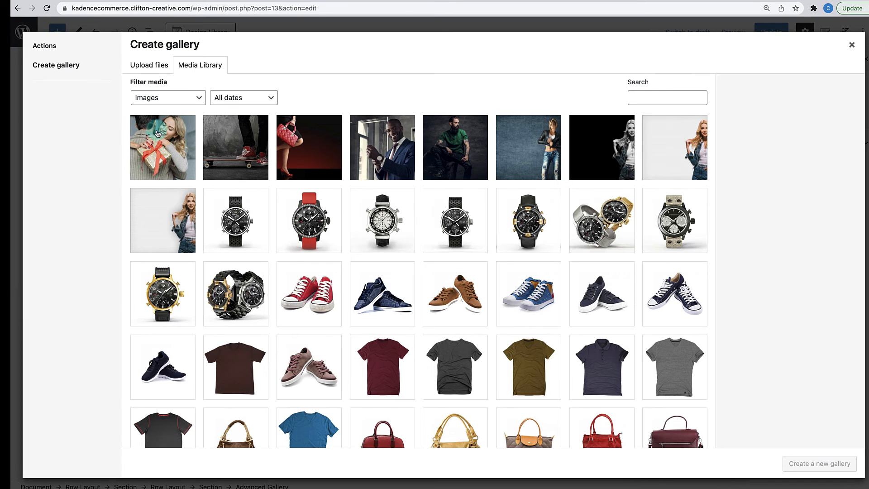
left_click(161, 145)
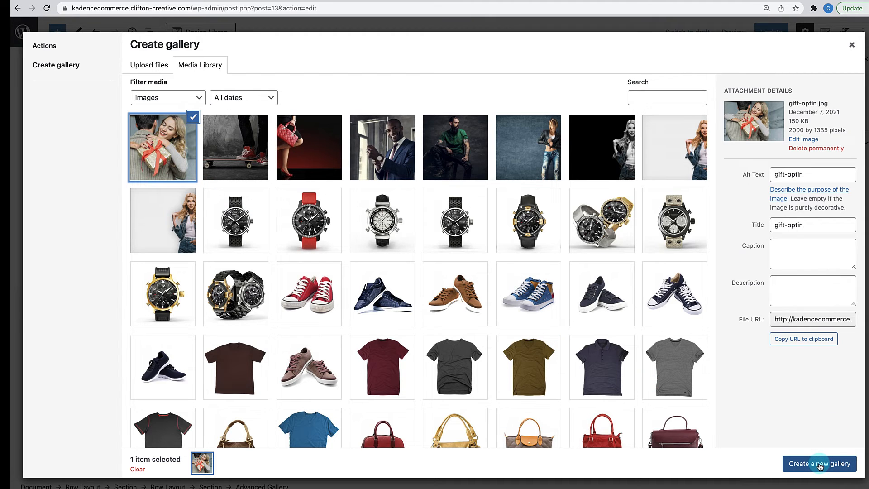
left_click(820, 467)
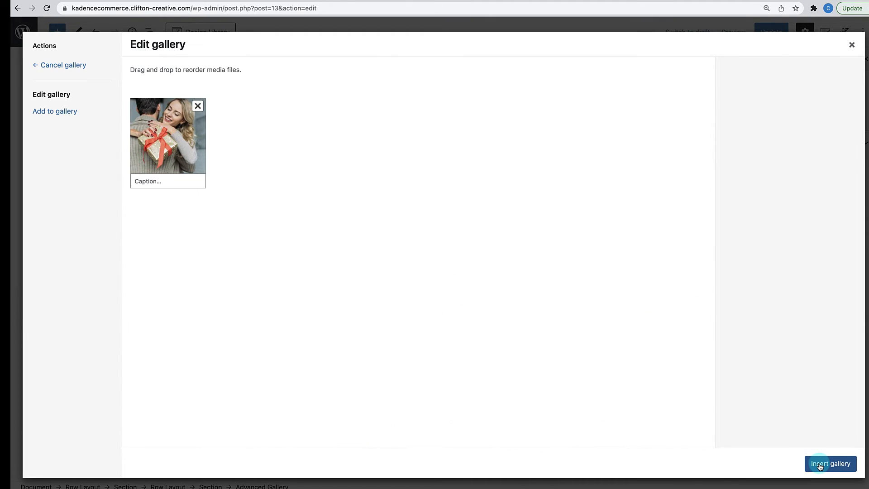
left_click(821, 467)
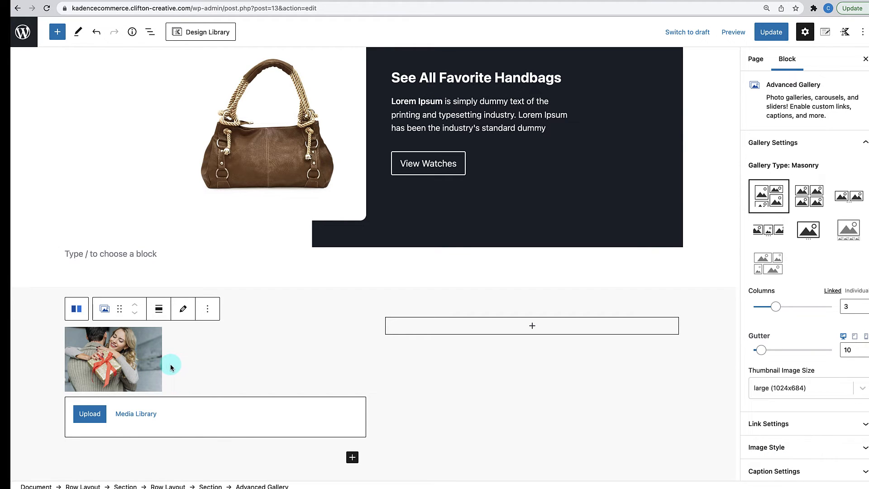
left_click_drag(849, 303, 821, 310)
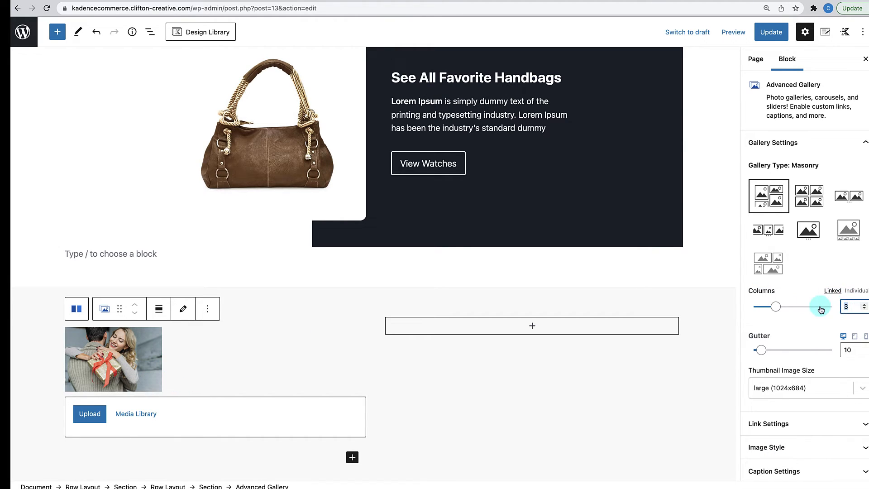
type("1")
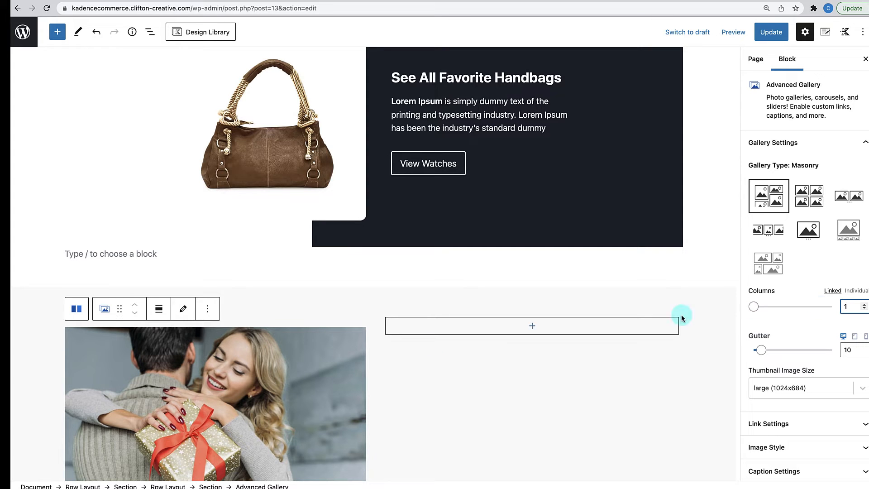
scroll(391, 379, "down", 2)
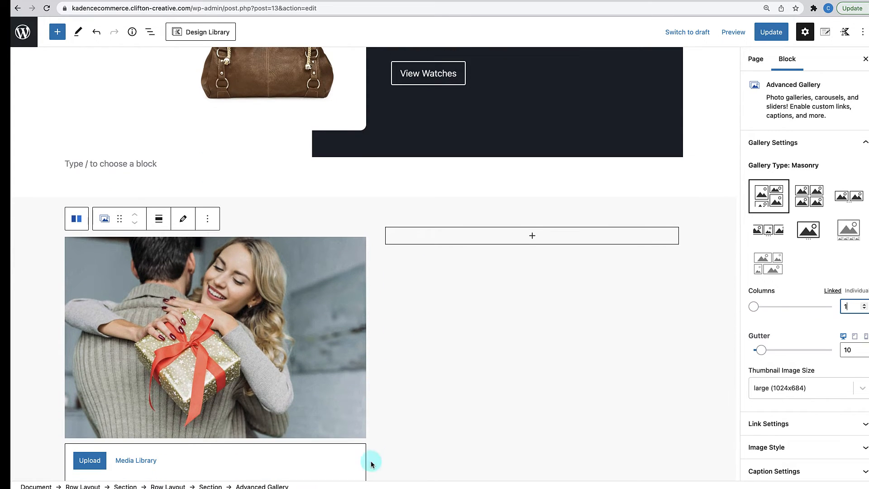
left_click(416, 373)
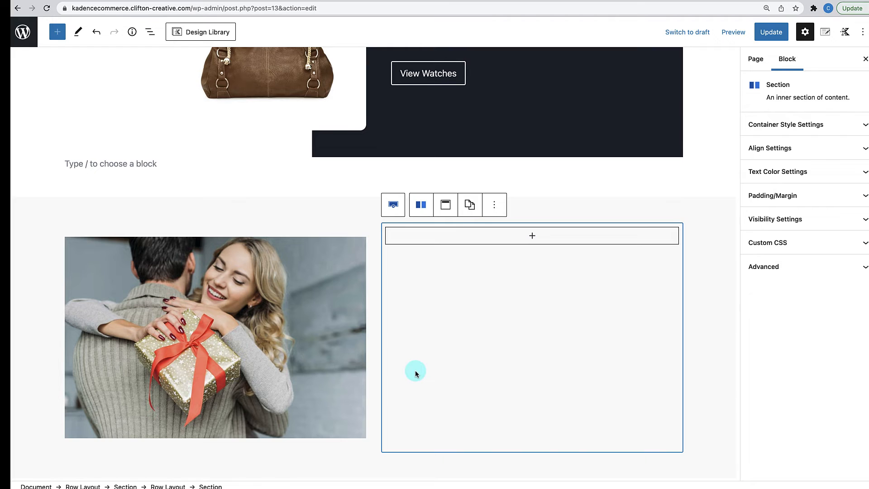
scroll(416, 373, "up", 1)
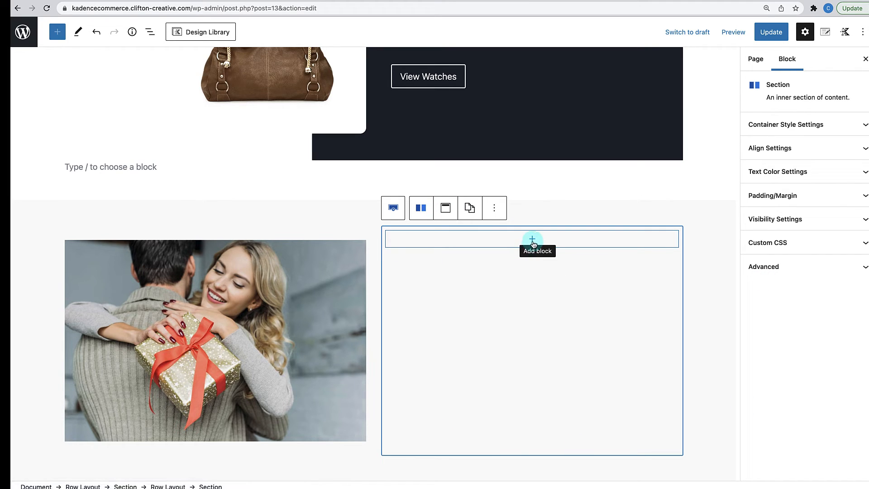
- Add an Advanced Heading reading 'Get a free gift and an extra' to the right column
left_click(532, 241)
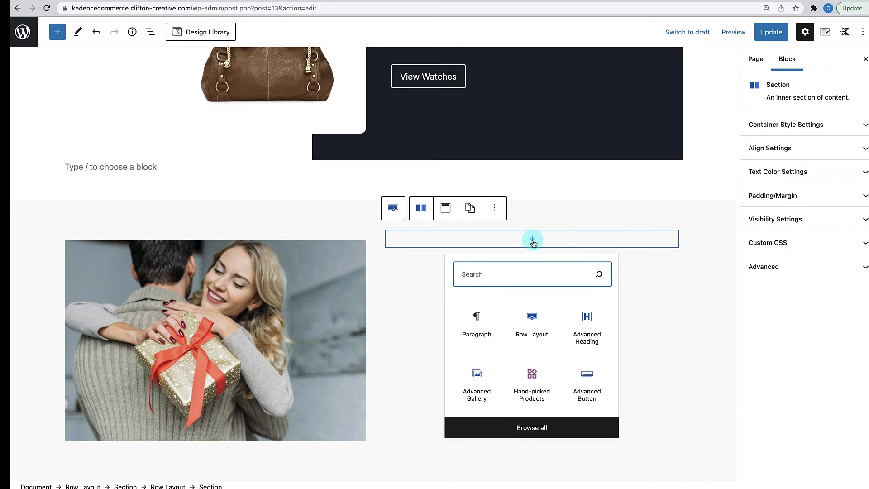
left_click(577, 333)
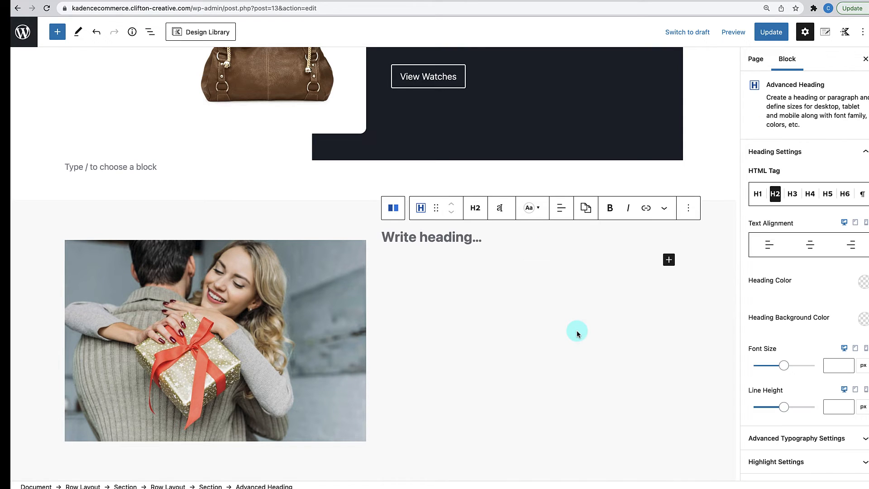
type("Get a Free Gift and an E")
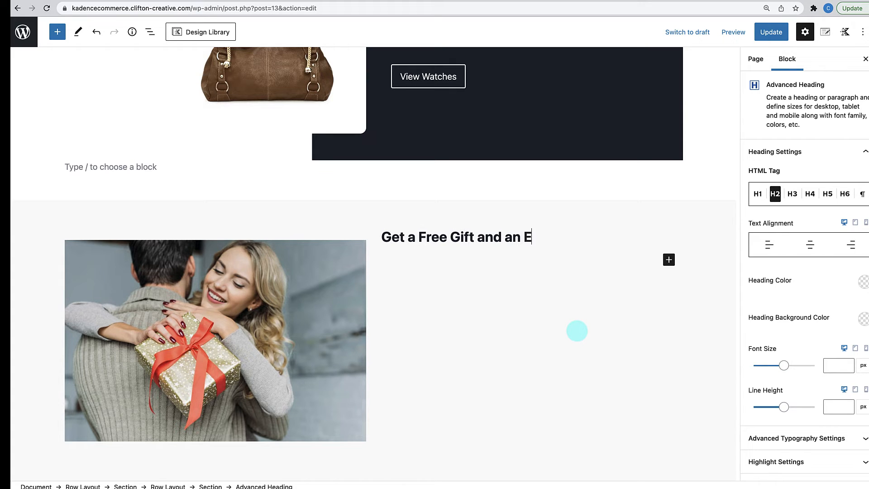
type("tra")
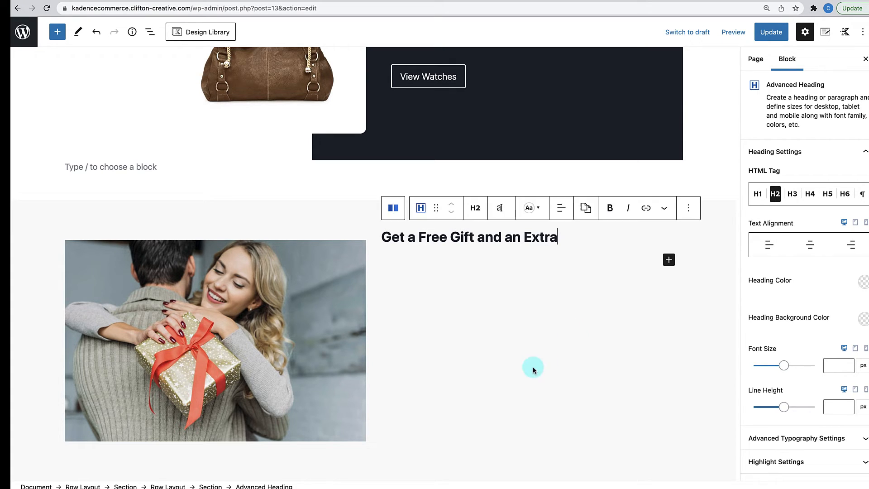
- Center the heading and make it uppercase with Extra-Bold 800 weight
left_click(477, 237)
left_click(561, 209)
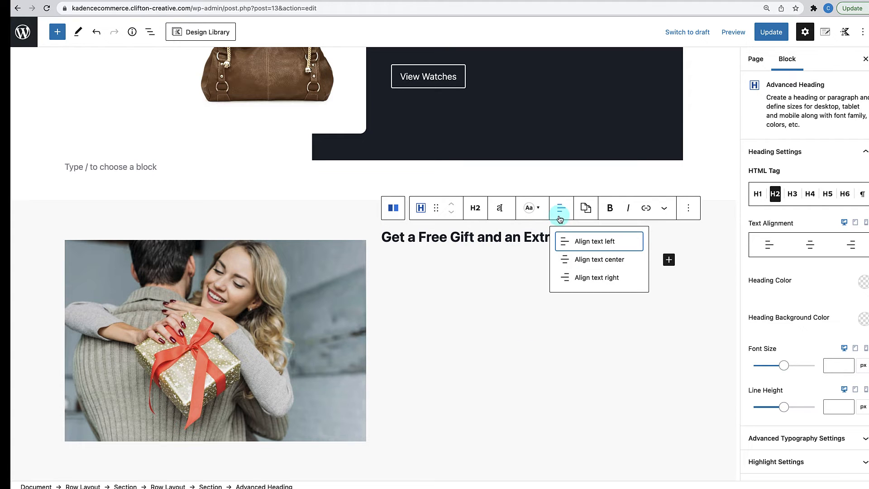
left_click(581, 258)
left_click(507, 212)
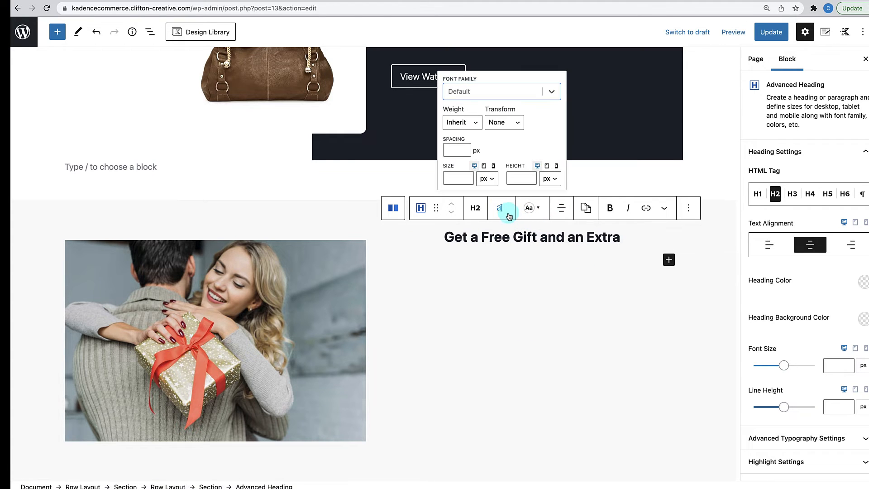
left_click(501, 122)
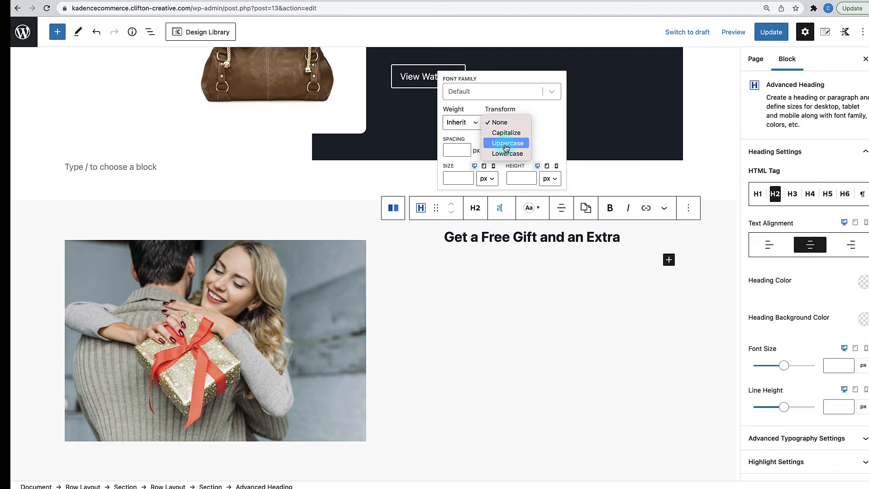
left_click(505, 144)
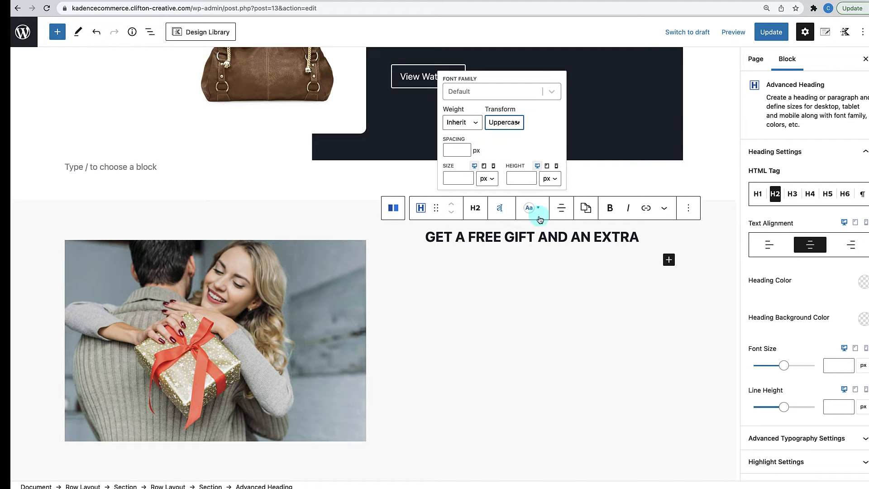
left_click(470, 122)
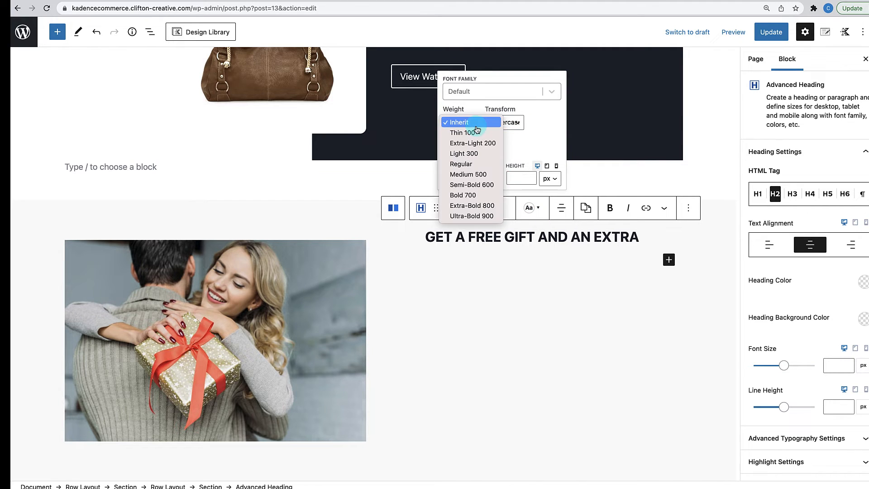
left_click(476, 206)
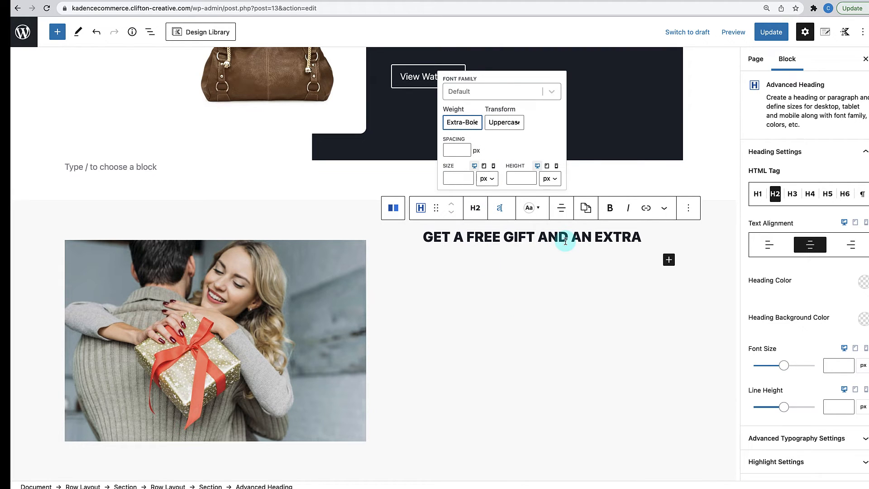
left_click(606, 240)
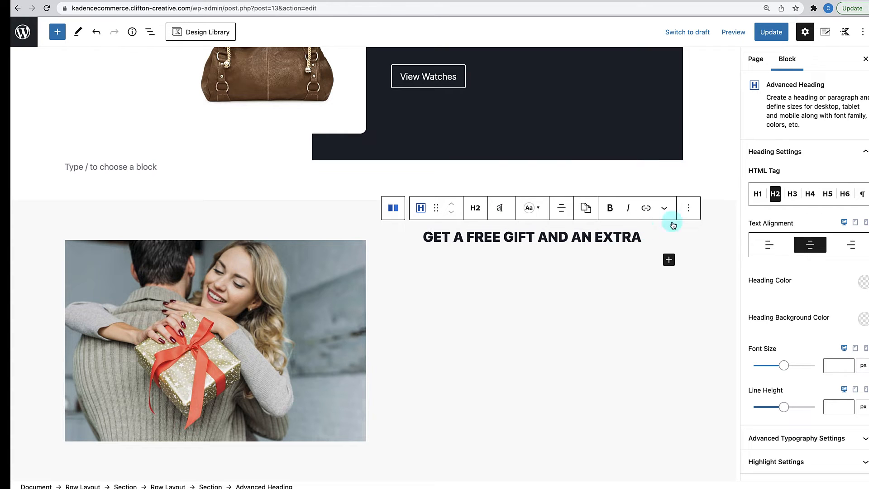
- Duplicate the heading and select the copy's text
left_click(689, 208)
left_click(701, 277)
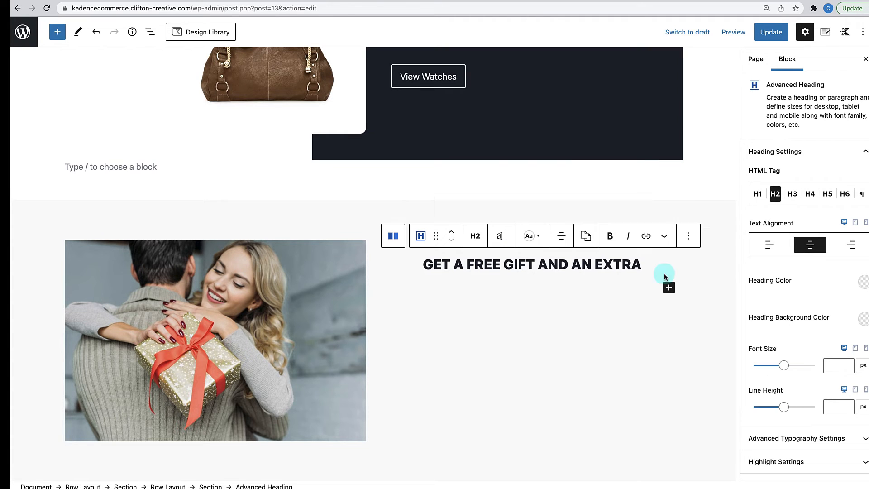
triple_click(502, 264)
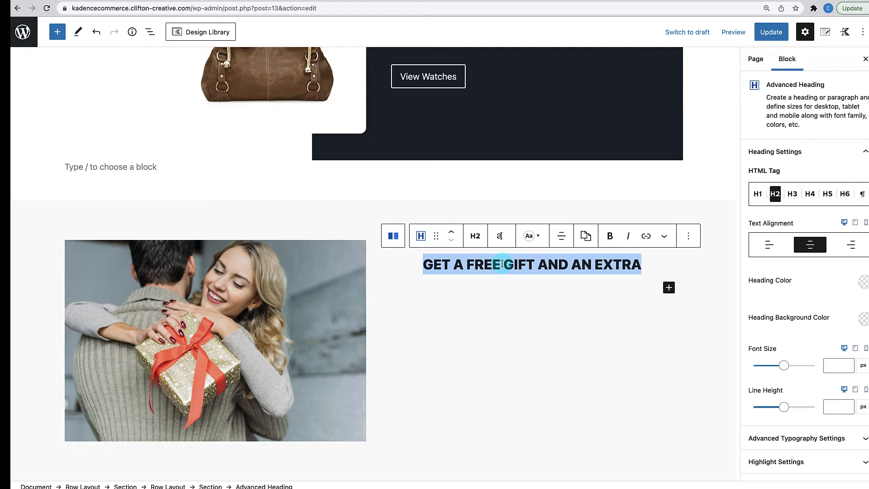
- Change the copy to '25% OFF' with 75 px font size and Ultra-Bold 900 weight
type("25")
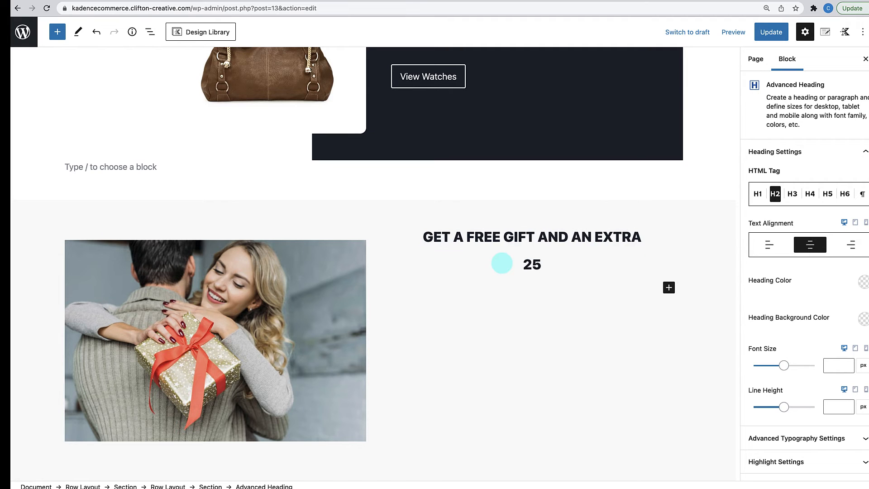
type("% OFF")
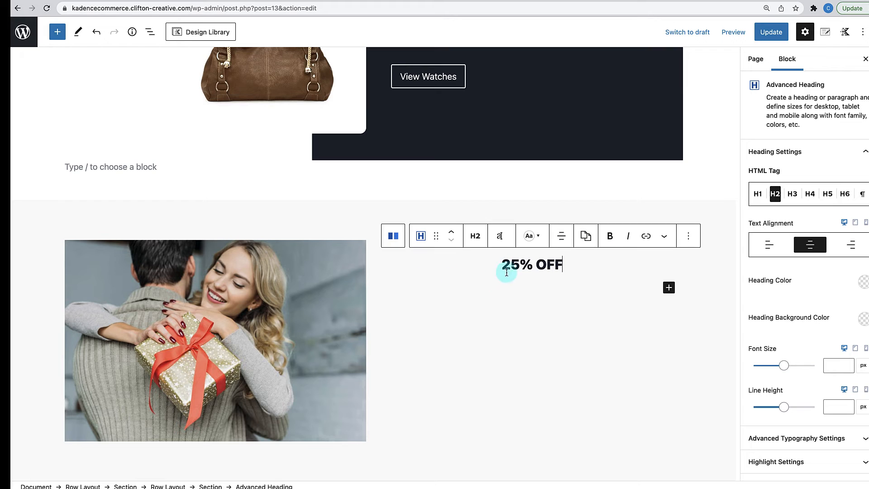
left_click(531, 264)
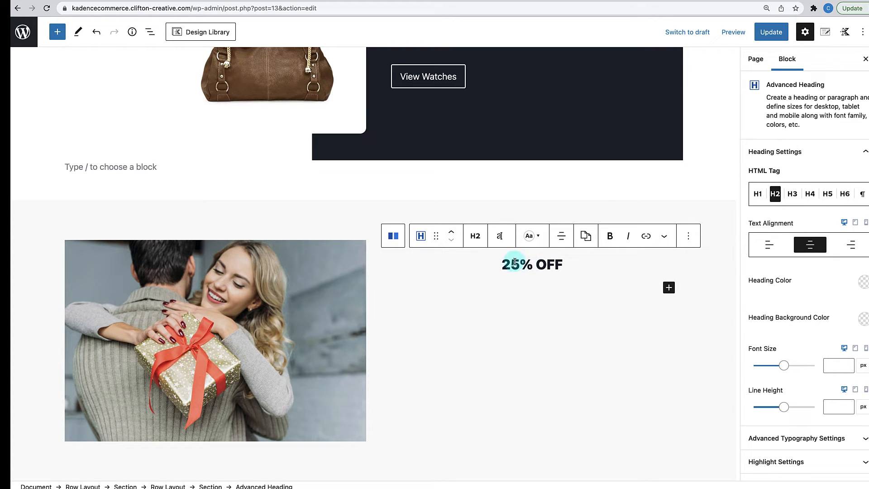
left_click(588, 213)
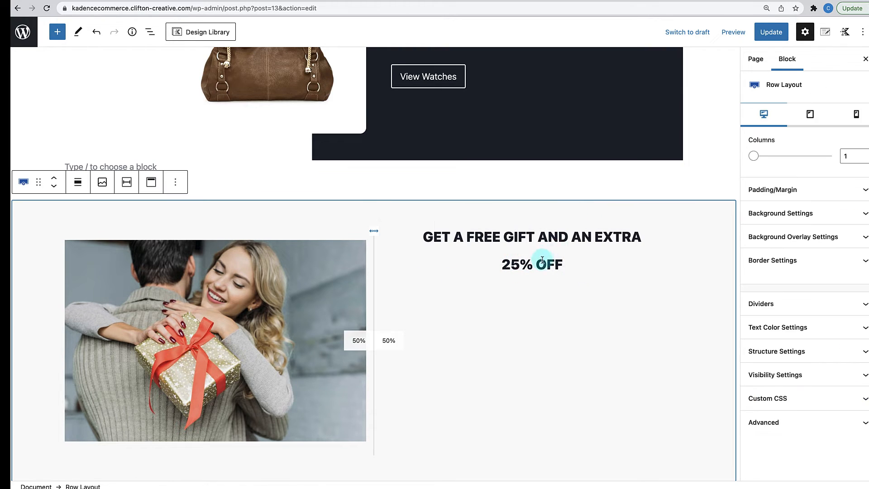
left_click(542, 262)
left_click(501, 237)
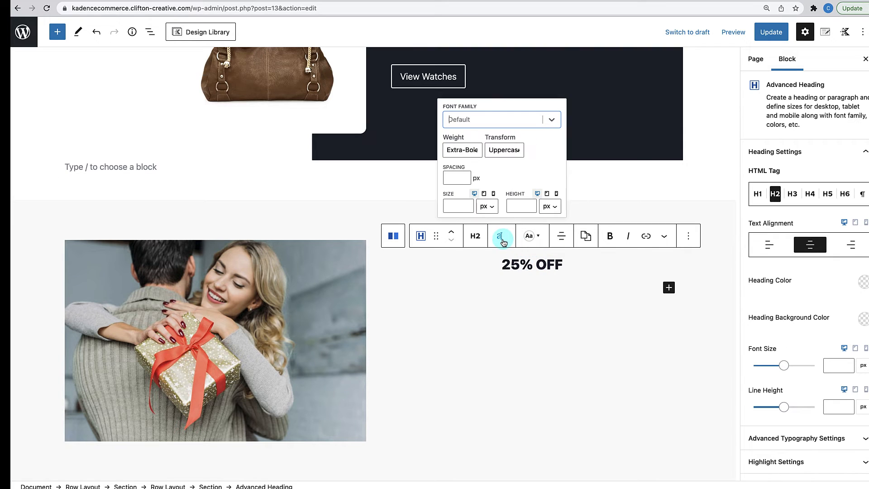
left_click(454, 208)
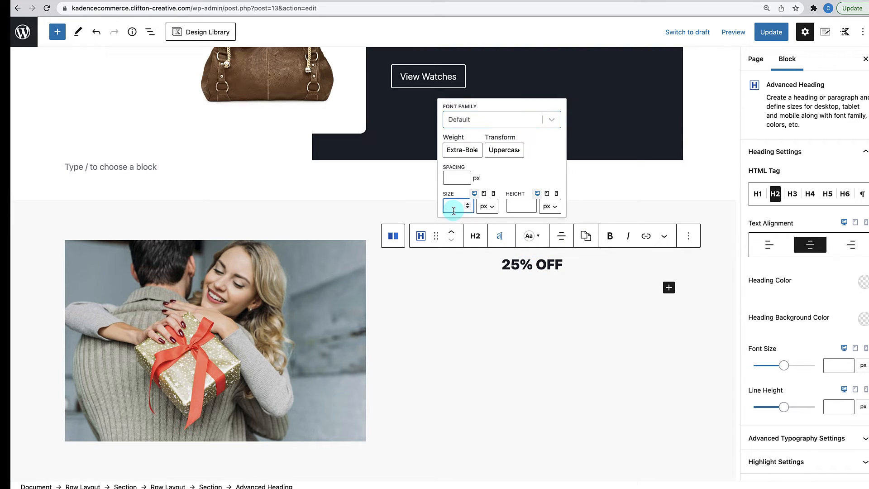
type("75")
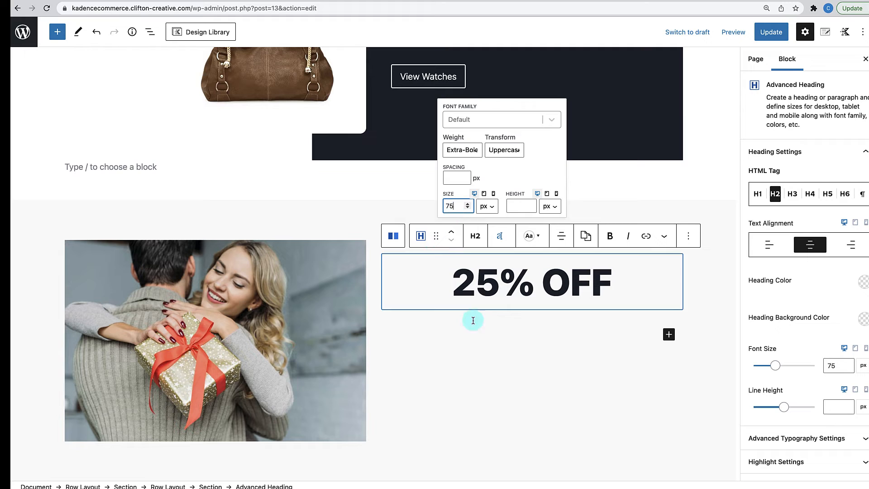
left_click(480, 148)
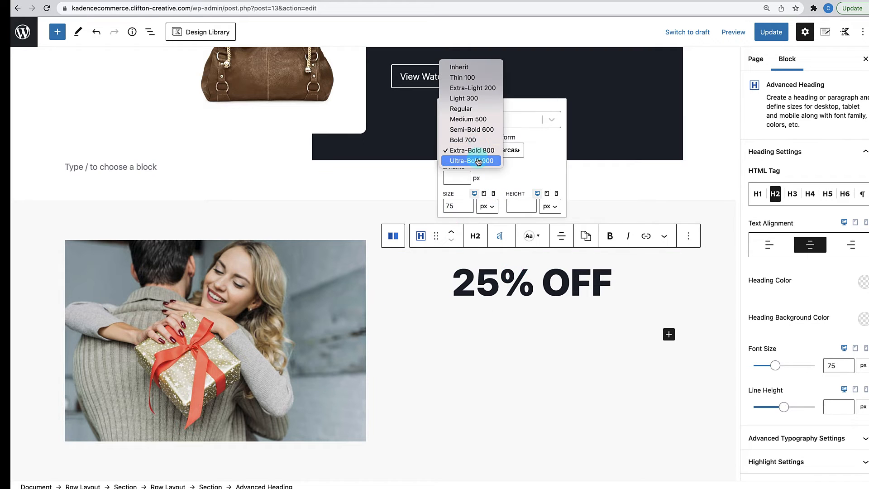
left_click(474, 160)
left_click(493, 289)
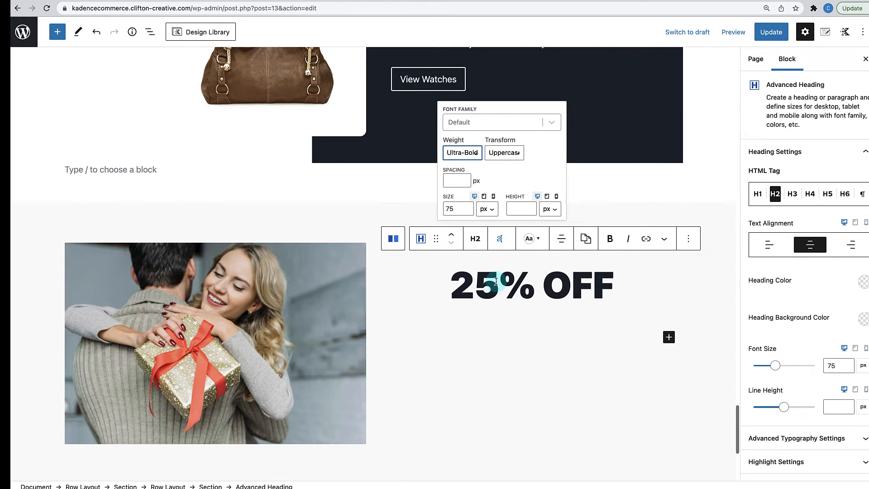
- Set the 25% OFF heading's line height to 75 px
left_click(651, 279)
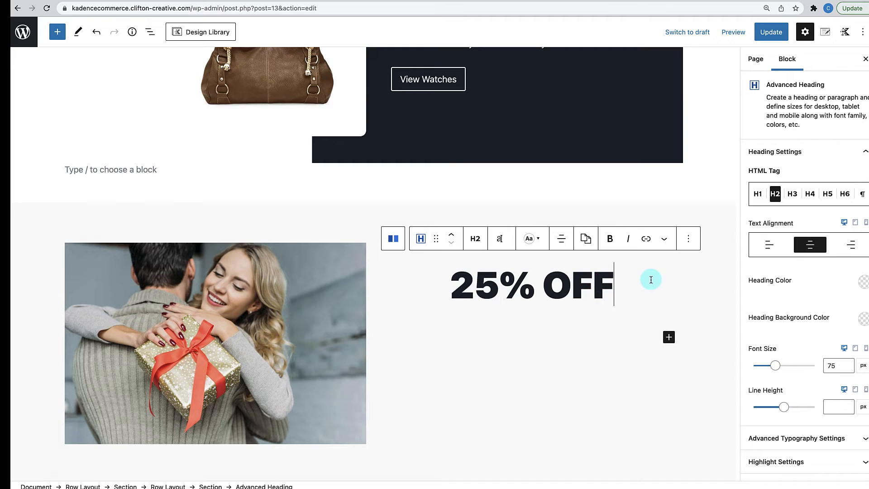
left_click(536, 284)
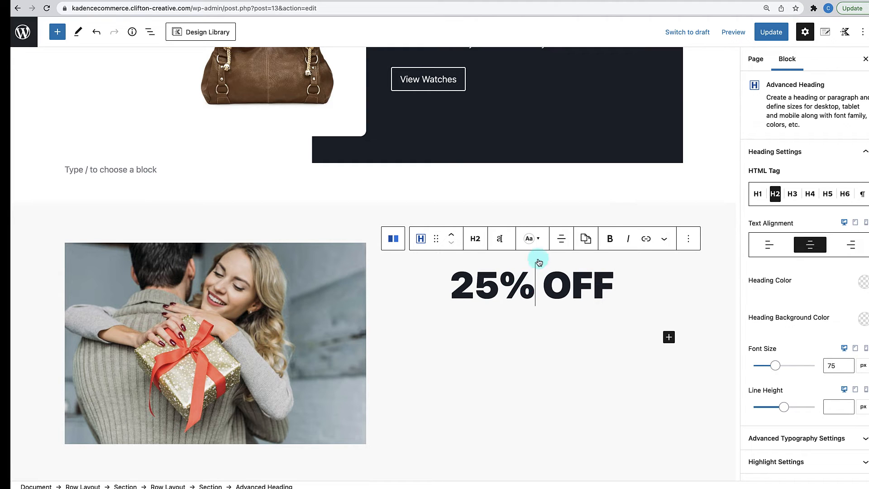
left_click(501, 239)
left_click(517, 207)
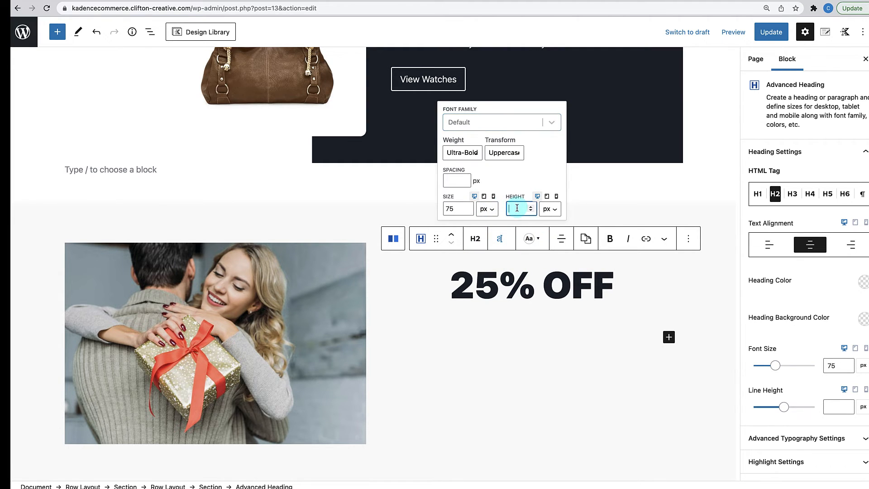
type("75")
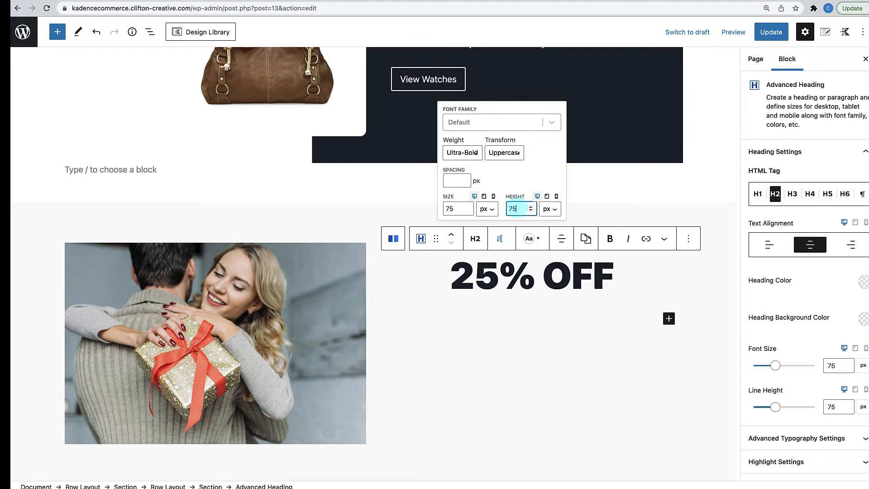
left_click(523, 306)
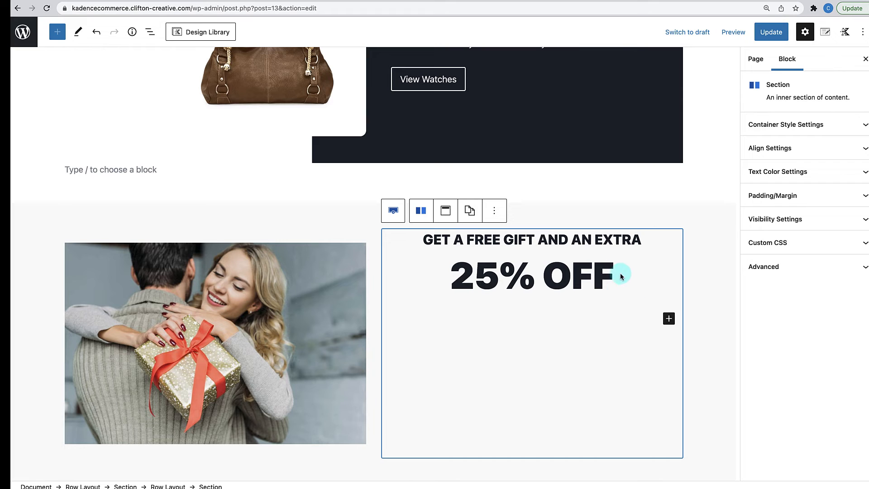
- Add a heading reading 'For Joining the Shopper's Club' below 25% OFF
left_click(669, 319)
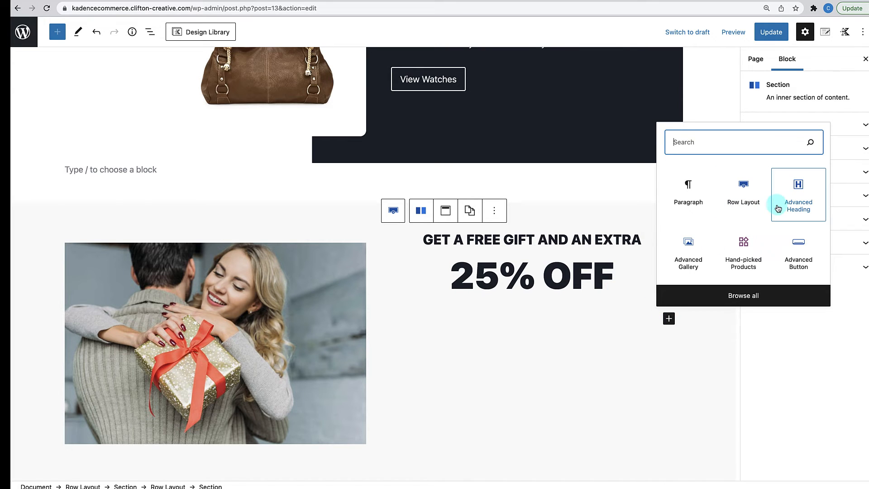
left_click(791, 204)
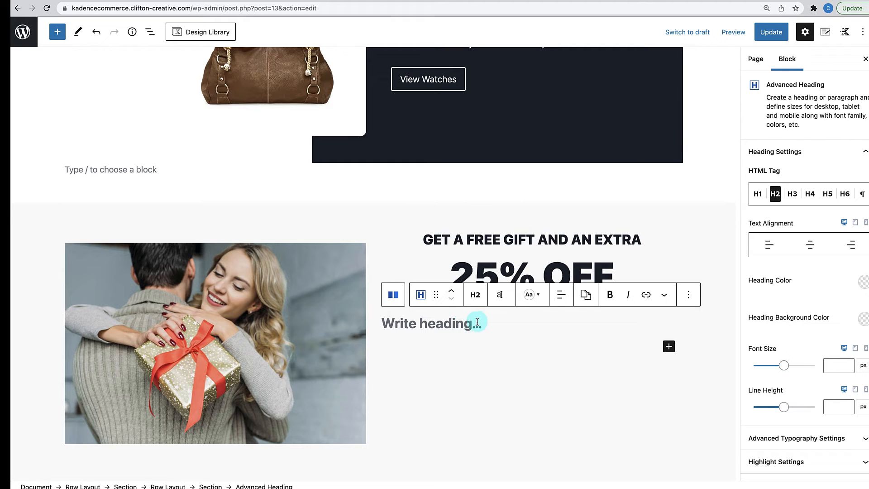
type("for")
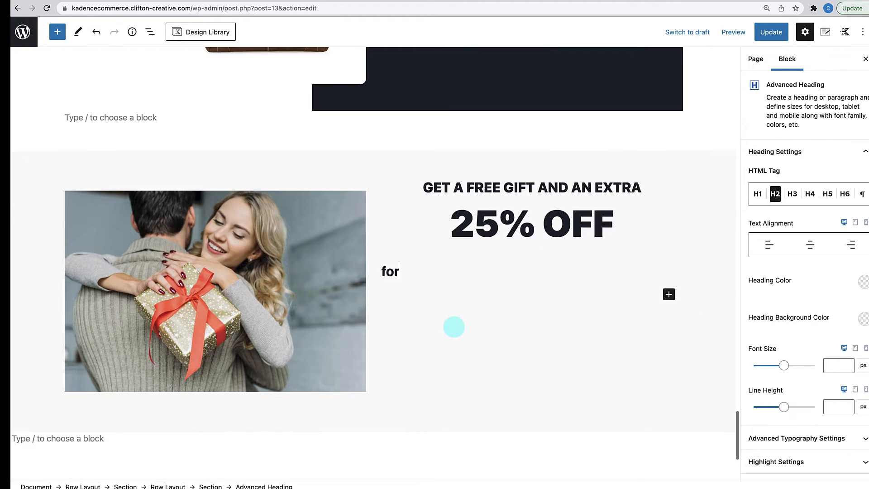
key("BackSpace")
key("BackSpace")
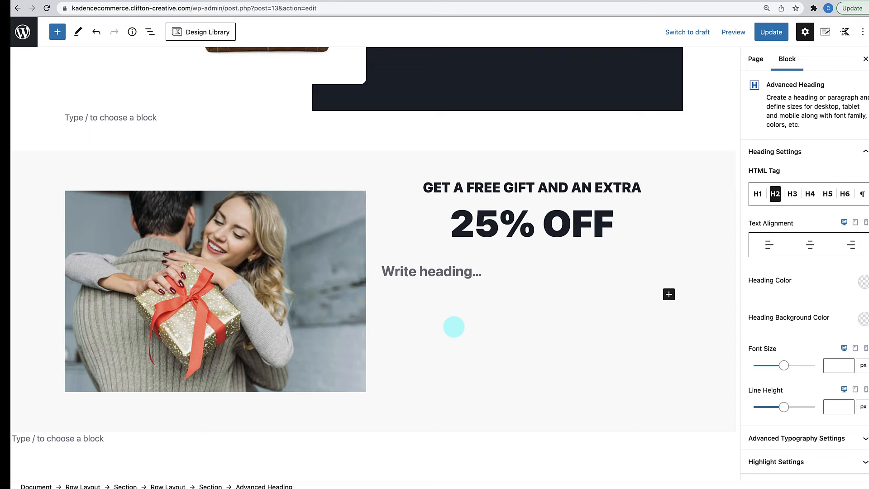
type("For ")
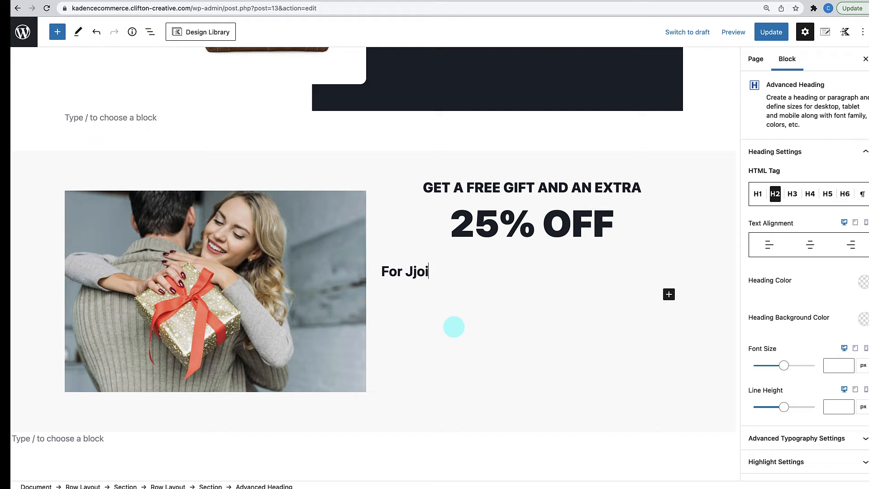
type("Joining the ")
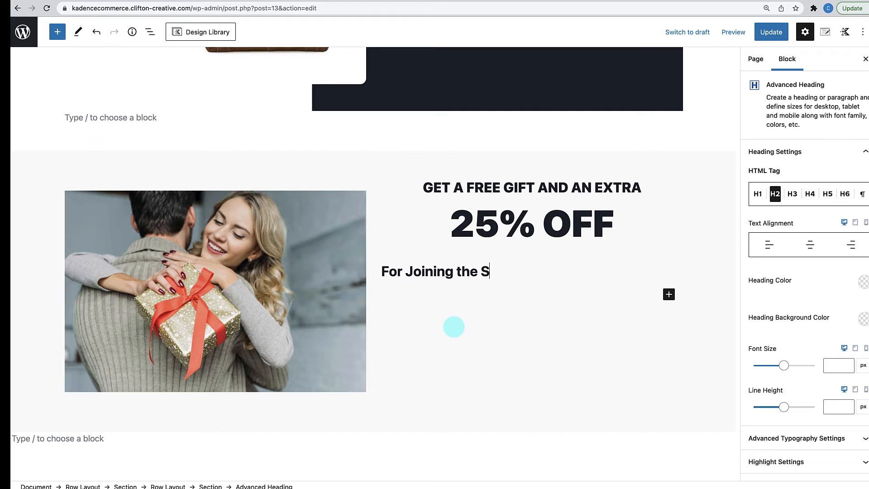
type("Shopping")
key("BackSpace")
key("BackSpace")
type("per's Club")
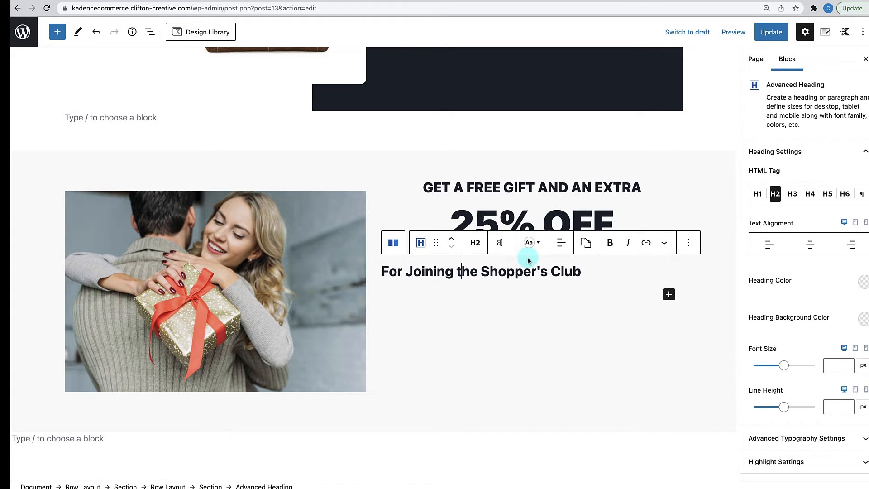
- Center the Shopper's Club line and convert it into a paragraph
left_click(561, 244)
left_click(583, 293)
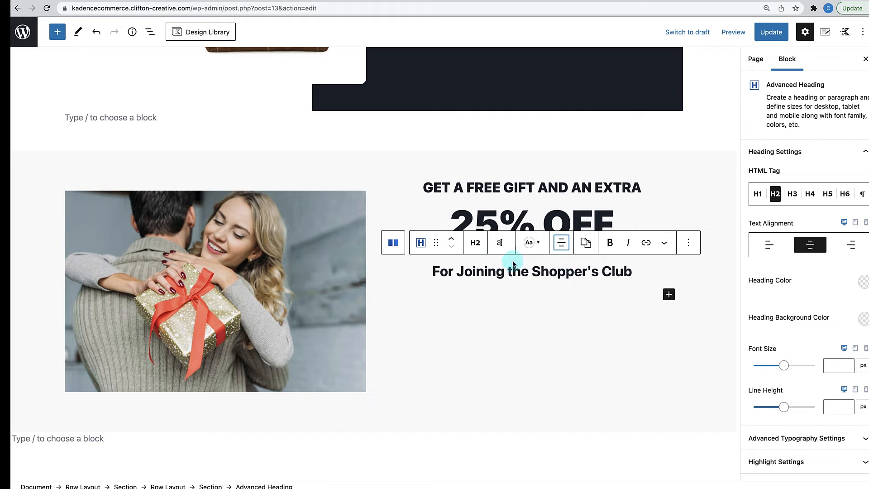
left_click(500, 245)
left_click(467, 208)
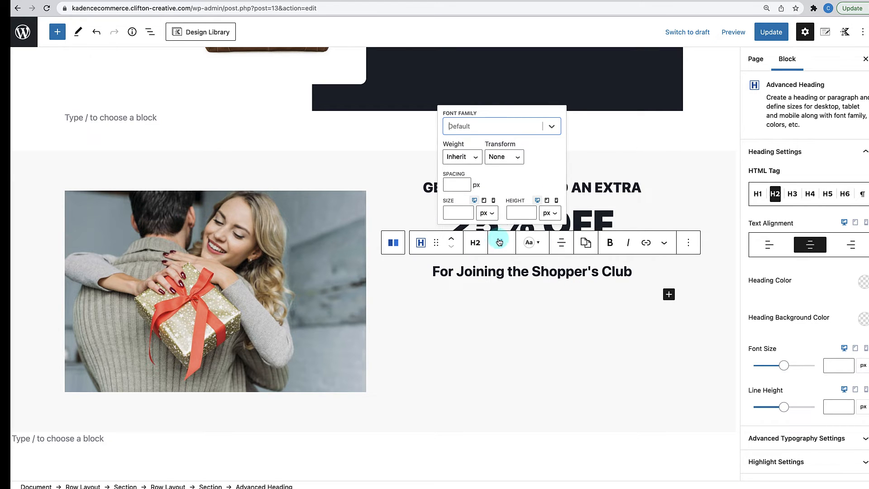
left_click(494, 284)
left_click(502, 273)
left_click(476, 243)
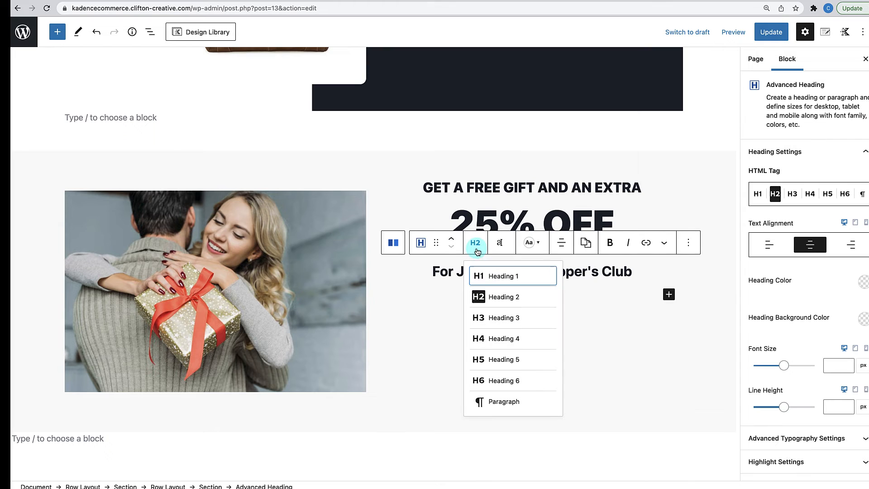
left_click(485, 402)
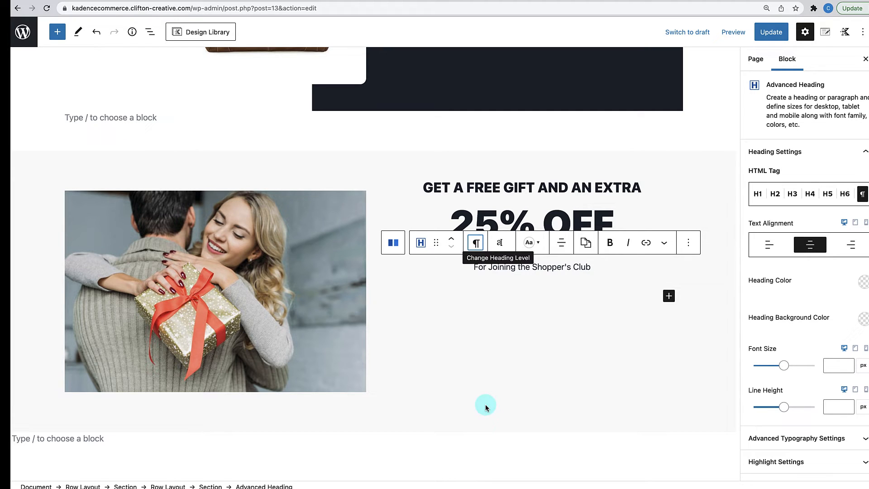
left_click(564, 299)
left_click(536, 259)
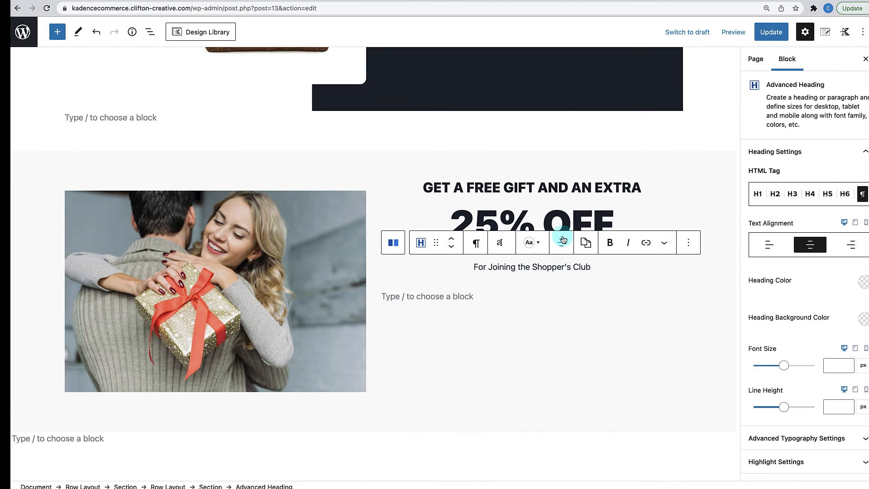
- Set the 25% OFF heading's bottom margin to 0
left_click(566, 220)
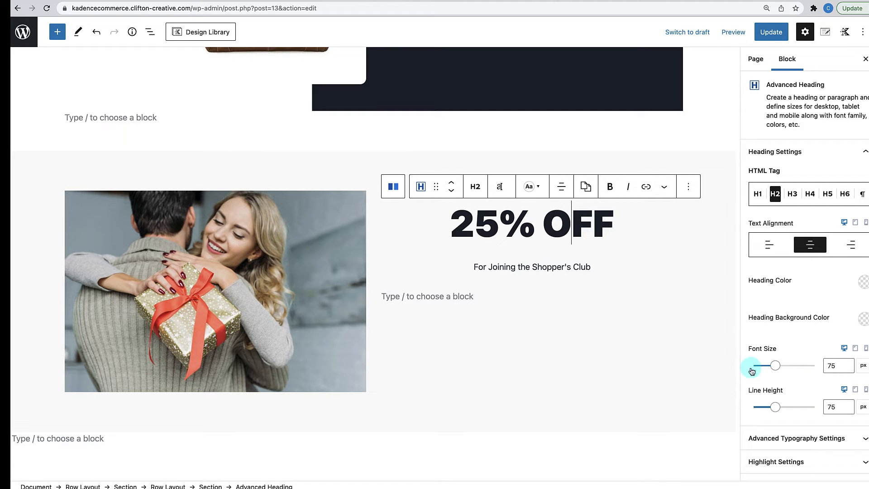
scroll(801, 384, "down", 3)
left_click(802, 420)
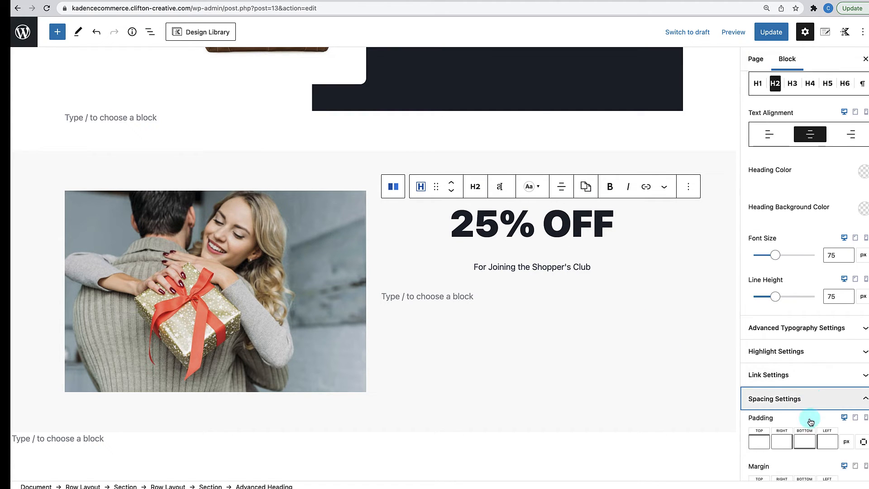
left_click(801, 457)
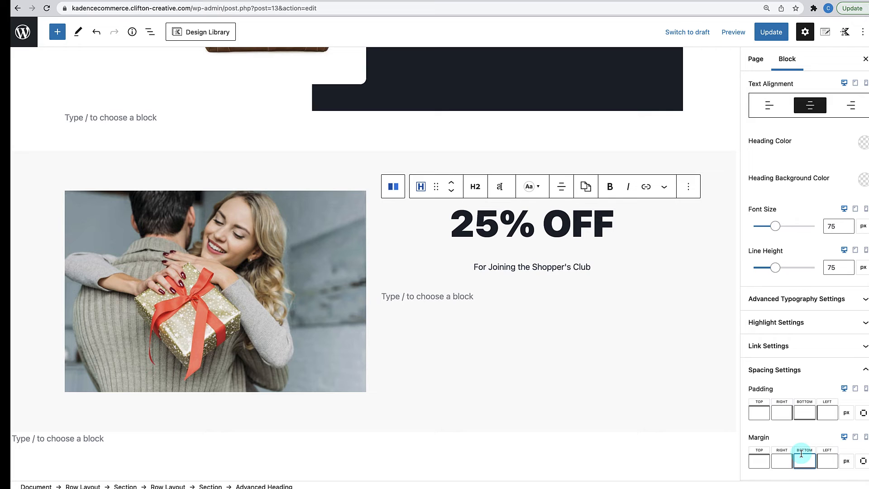
type("0")
left_click(542, 360)
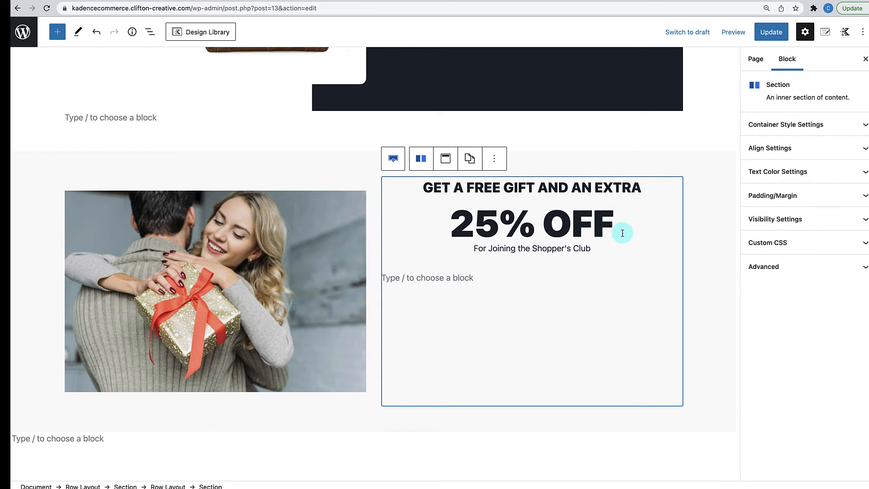
- Insert a Form block via /for beneath the Shopper's Club line
left_click(434, 279)
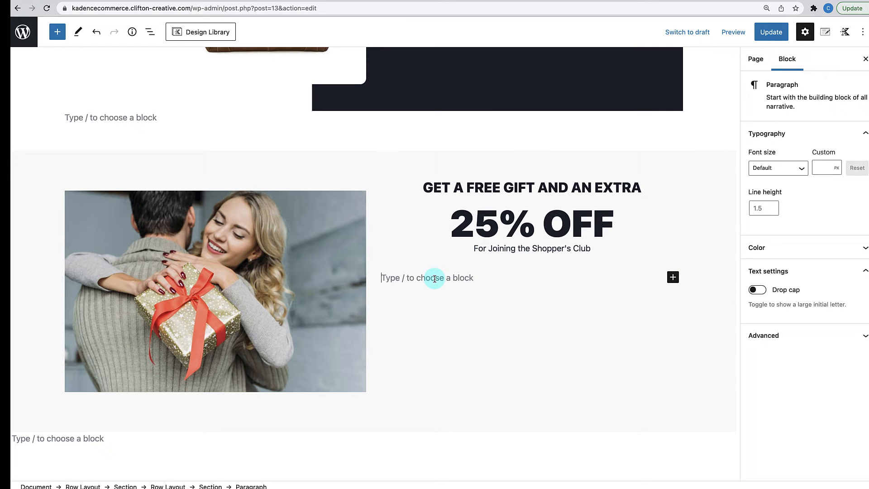
type("/for")
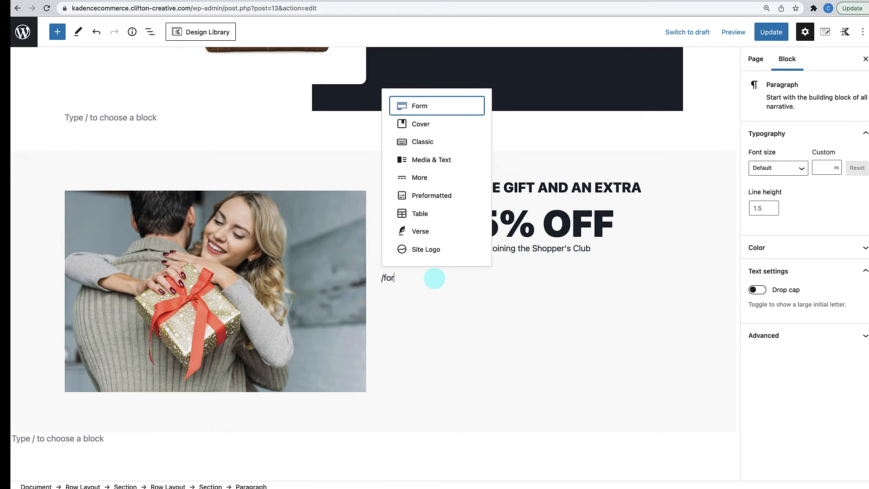
left_click(424, 110)
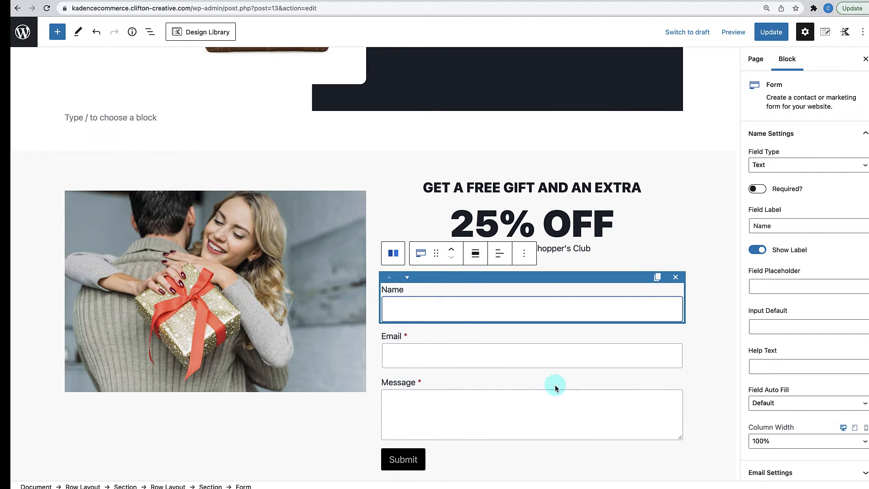
- Delete the Message field from the signup form
left_click(526, 384)
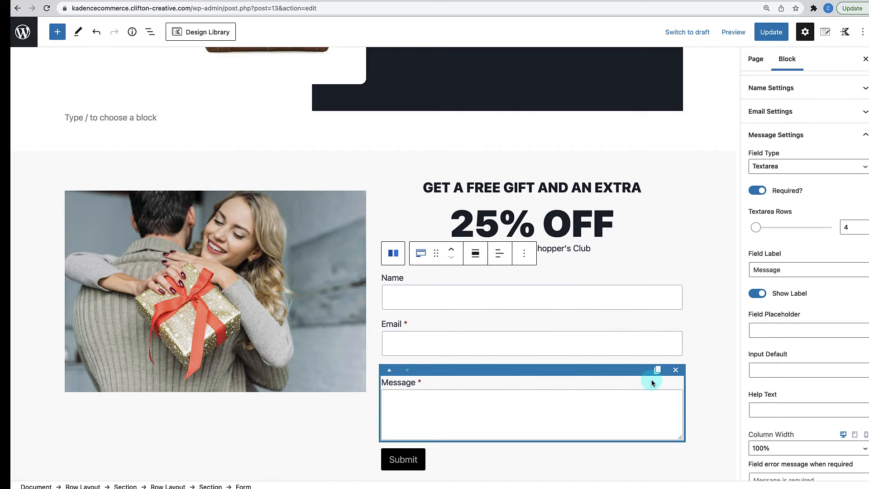
left_click(676, 370)
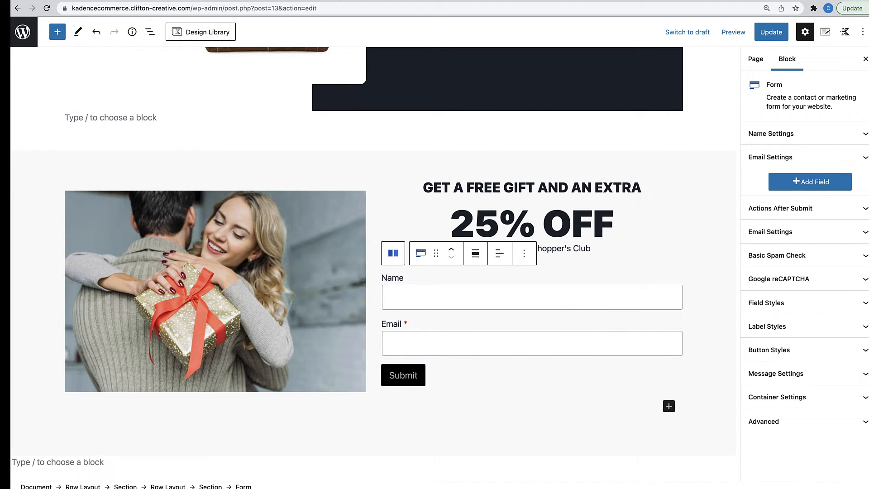
scroll(515, 431, "down", 3)
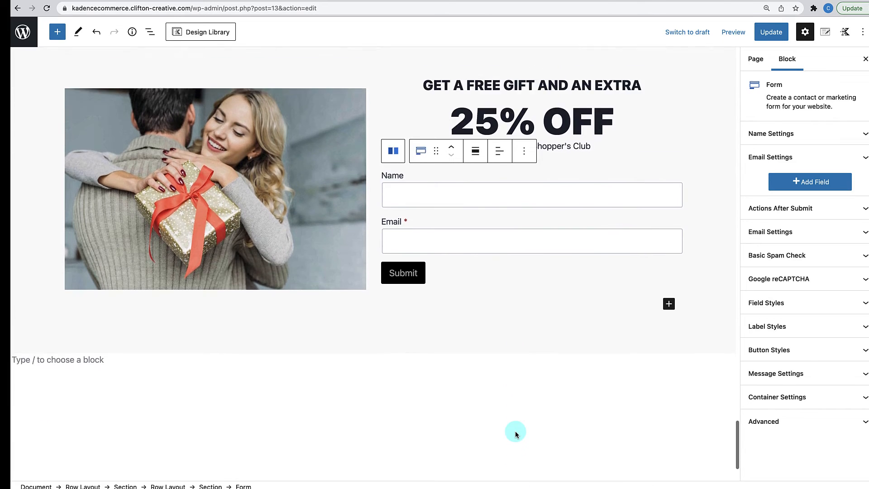
scroll(515, 430, "up", 8)
scroll(515, 430, "down", 7)
left_click(517, 314)
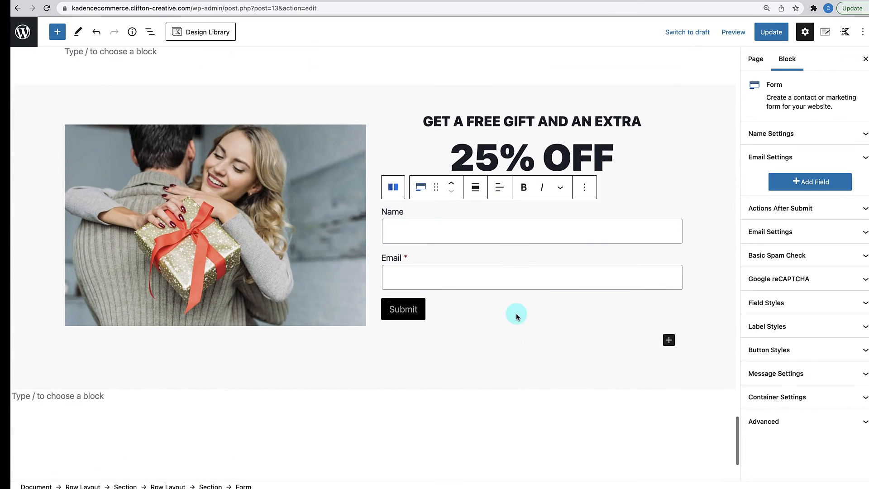
left_click(591, 384)
left_click(591, 396)
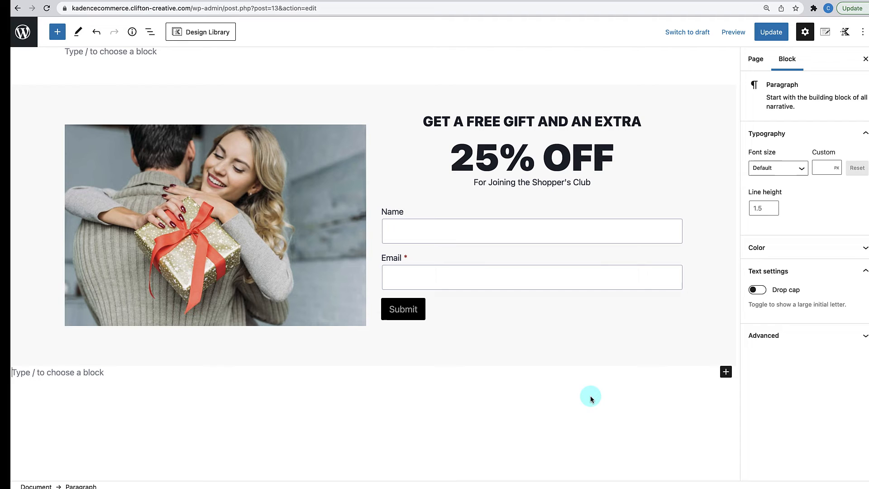
left_click(587, 299)
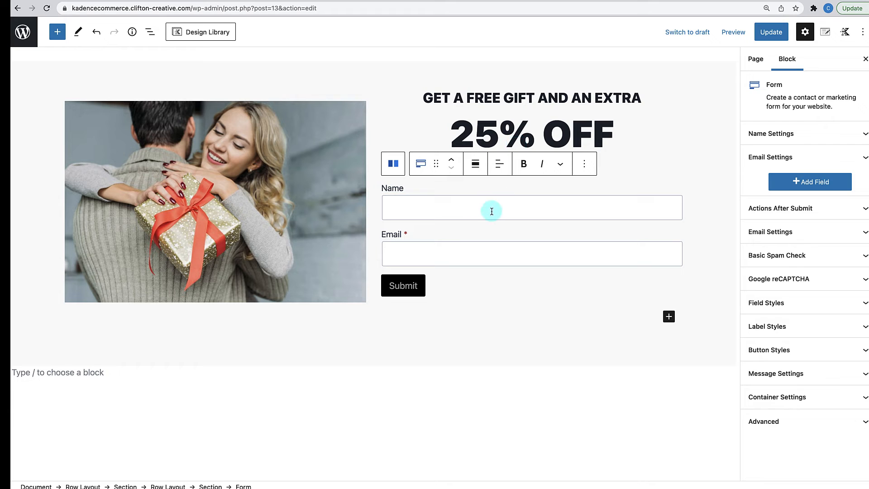
- Set the Name and Email placeholders to 'Enter Your Name' and 'Enter Your Email'
left_click(471, 188)
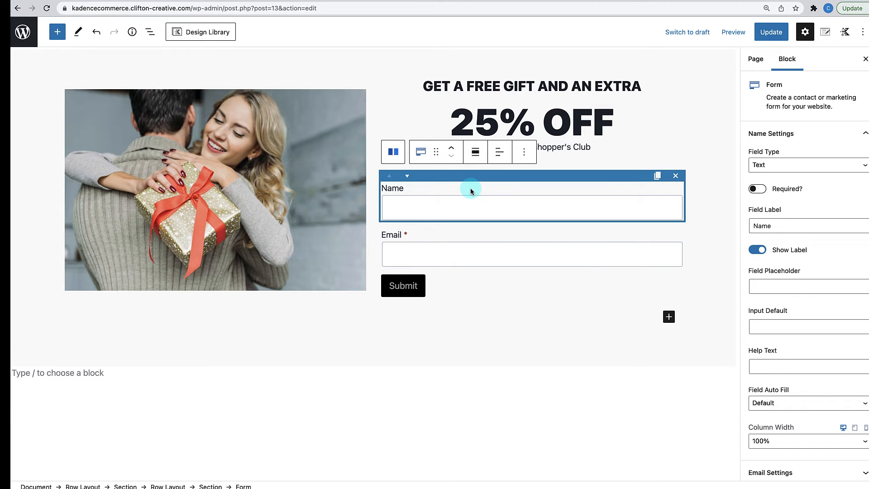
left_click(774, 285)
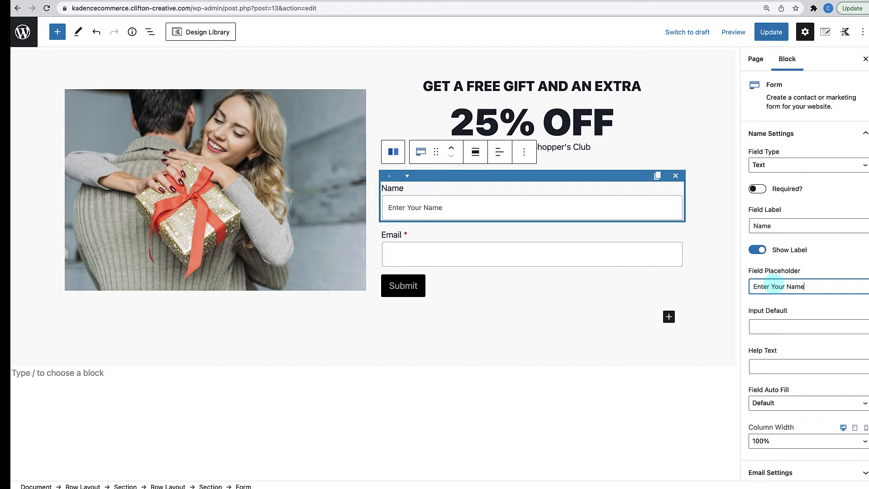
left_click(648, 248)
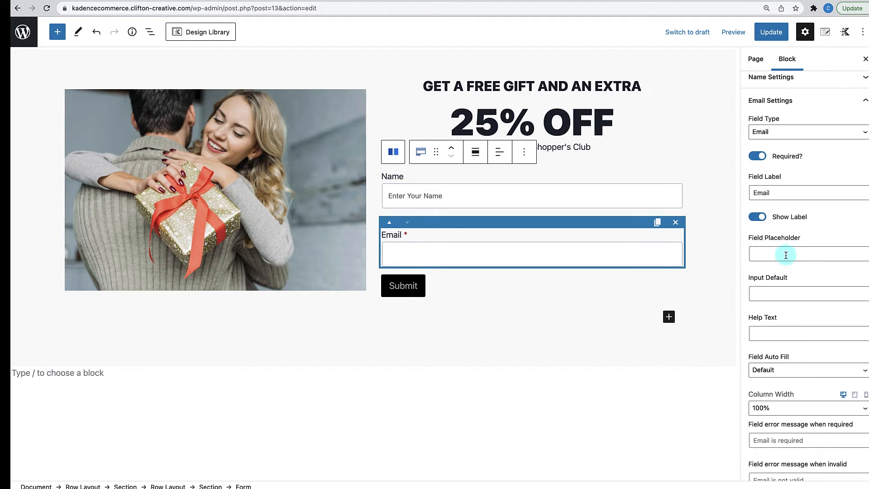
left_click(786, 255)
type("Enter Your Ema")
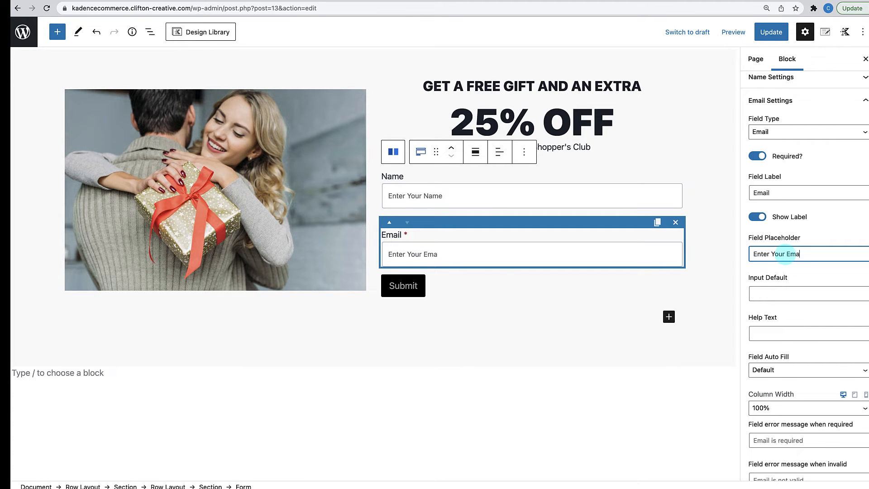
type("il")
left_click(481, 275)
- Change the Submit button text to 'Join the Club!'
left_click(414, 284)
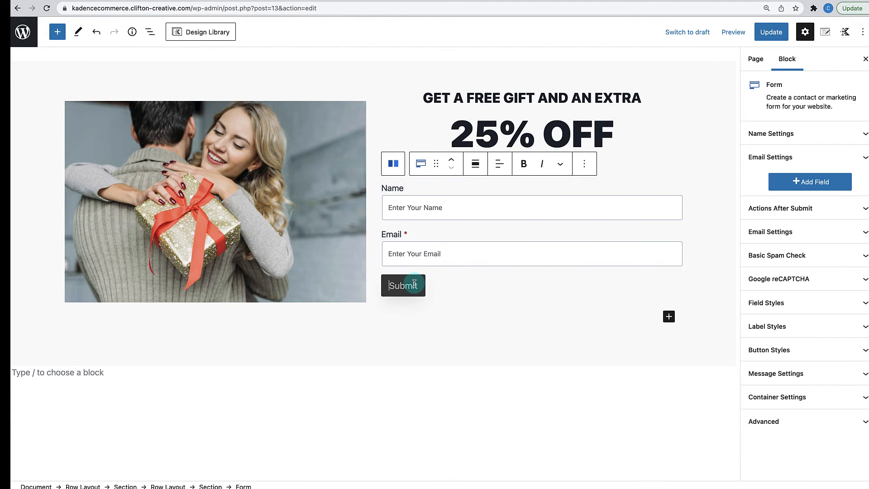
type("Join th")
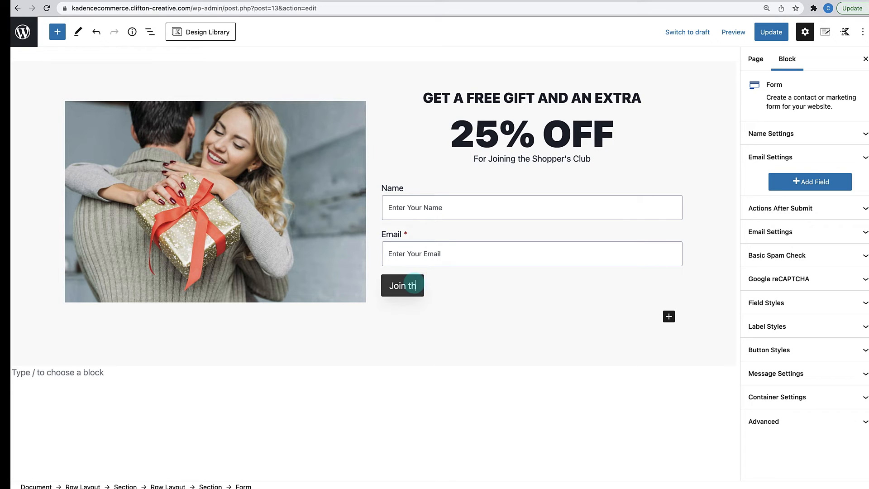
type("e Club!")
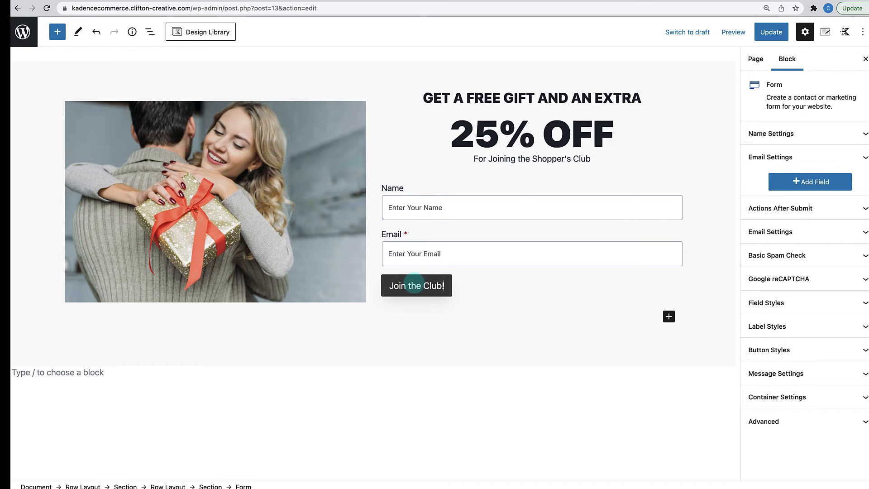
left_click(471, 382)
scroll(470, 382, "up", 3)
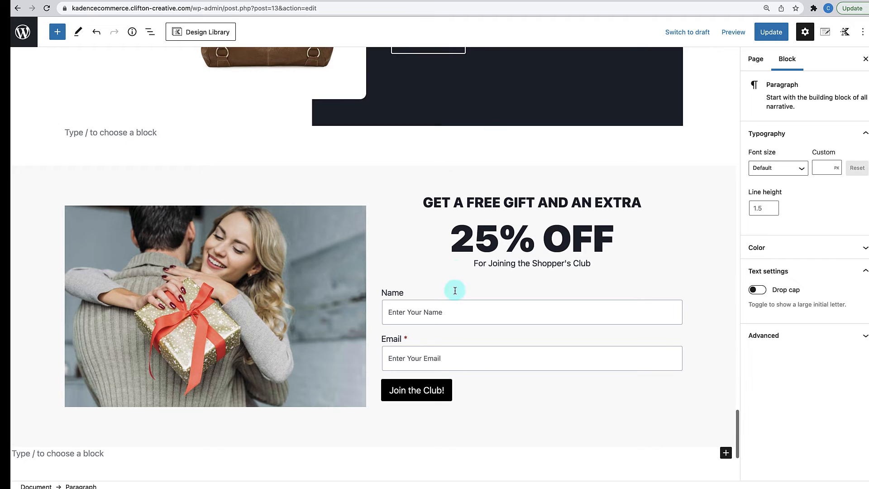
scroll(453, 281, "up", 3)
scroll(458, 254, "down", 7)
scroll(458, 254, "up", 2)
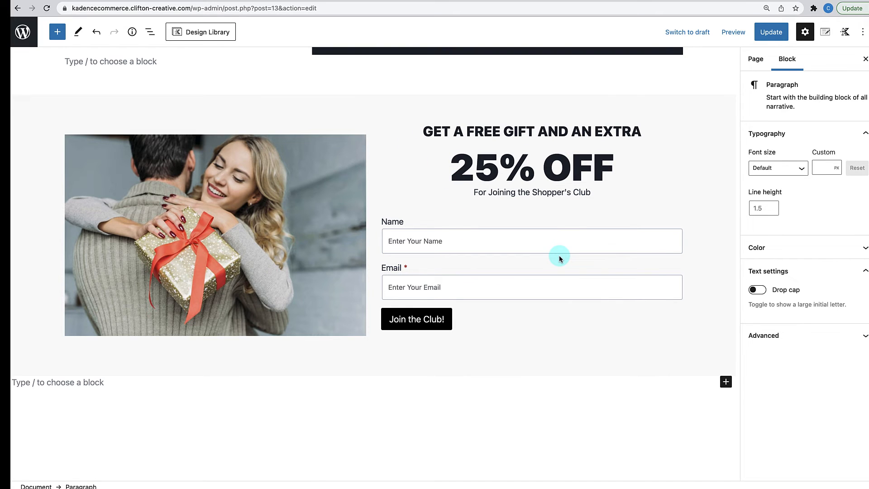
scroll(559, 255, "up", 4)
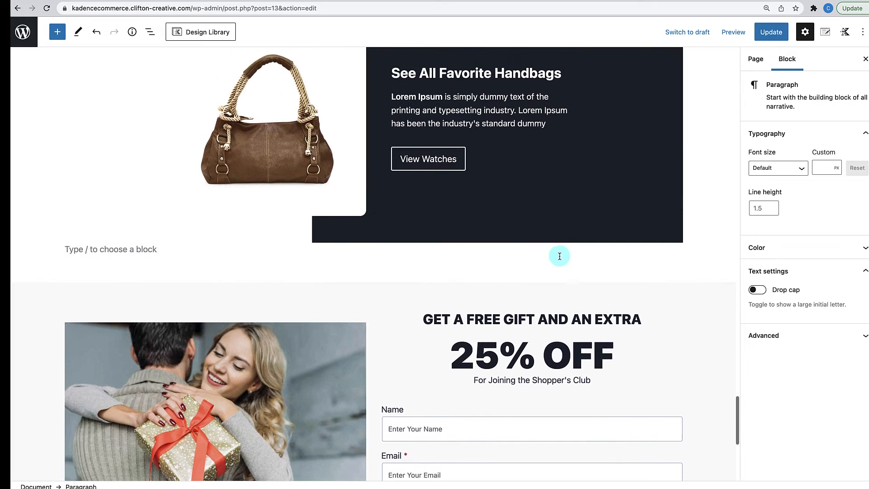
scroll(559, 254, "down", 4)
scroll(558, 255, "down", 2)
scroll(559, 254, "up", 5)
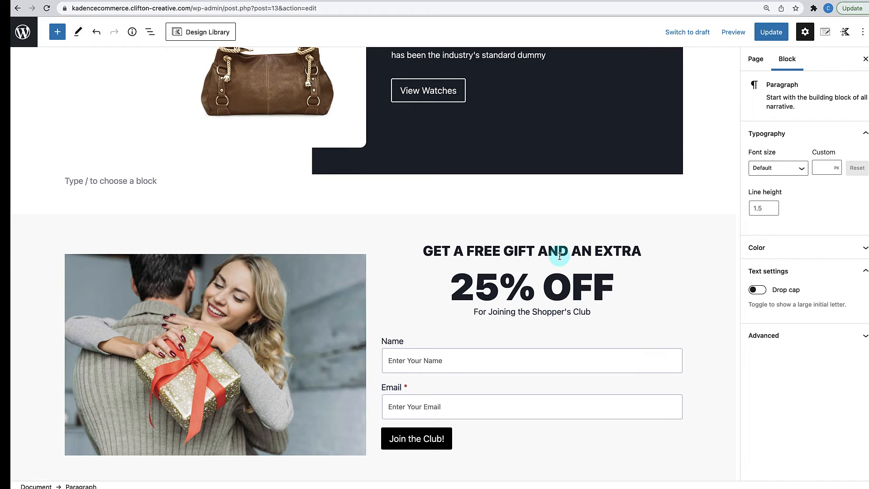
left_click(521, 224)
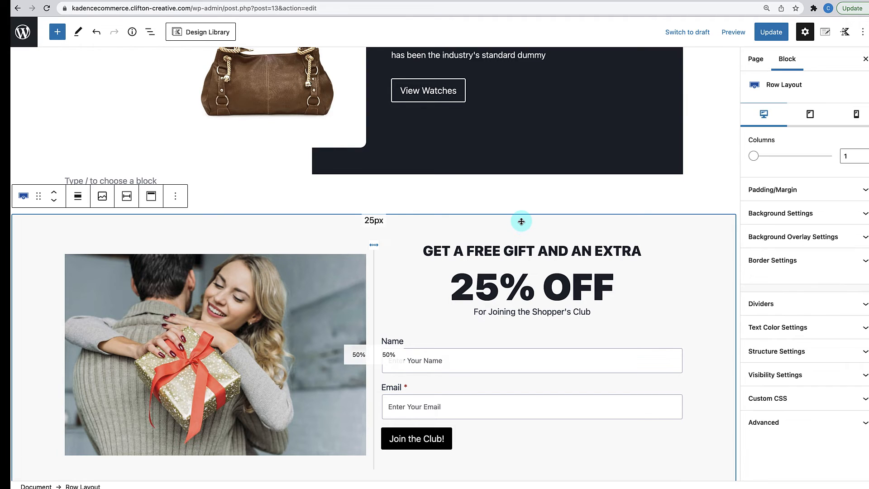
- Switch the gift row's background overlay type to Gradient
scroll(525, 221, "down", 3)
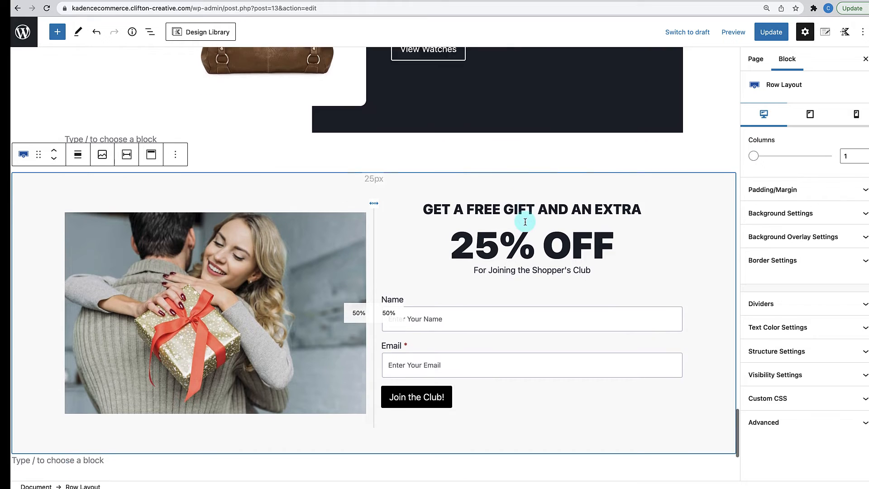
left_click(863, 219)
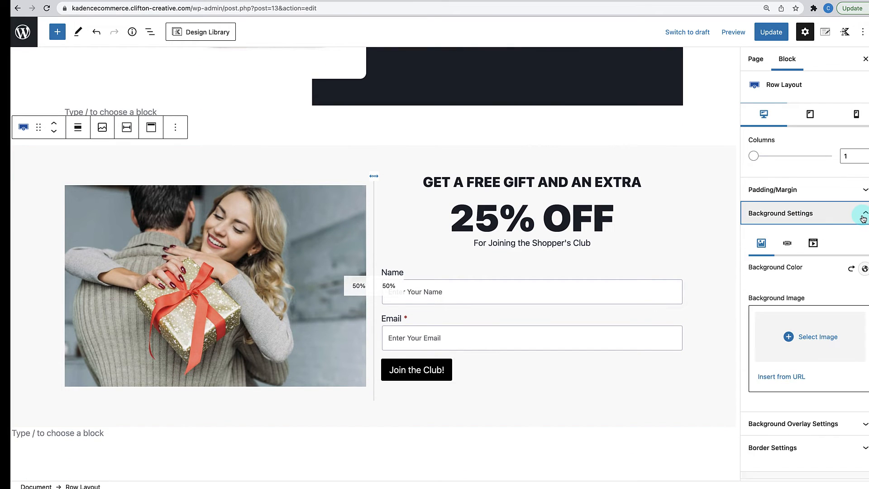
left_click(863, 218)
left_click(863, 219)
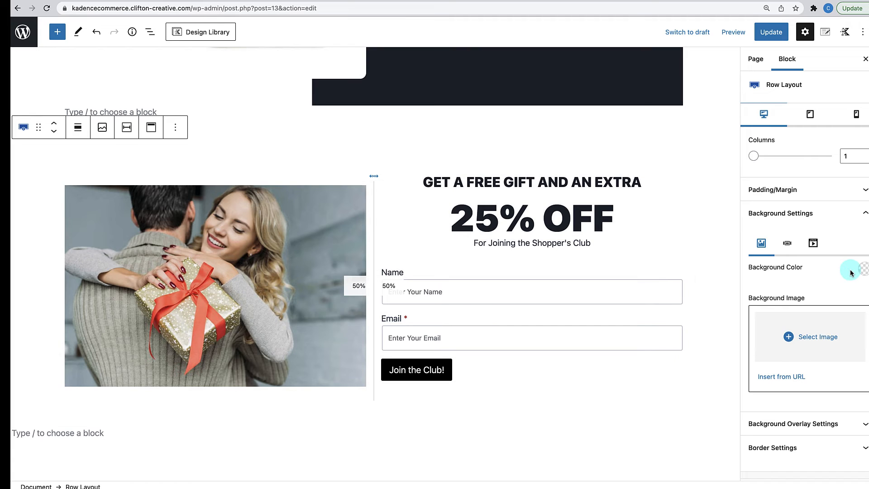
left_click(846, 219)
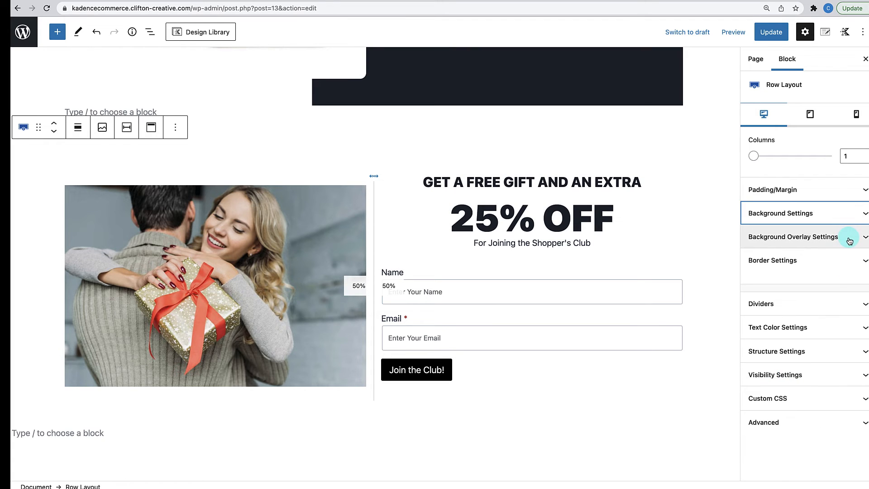
left_click(849, 239)
scroll(821, 304, "down", 1)
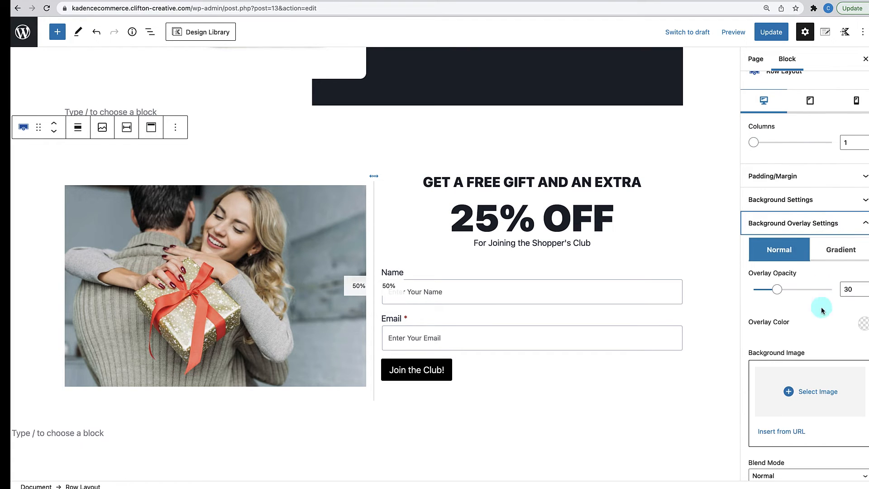
left_click(846, 250)
scroll(842, 272, "down", 3)
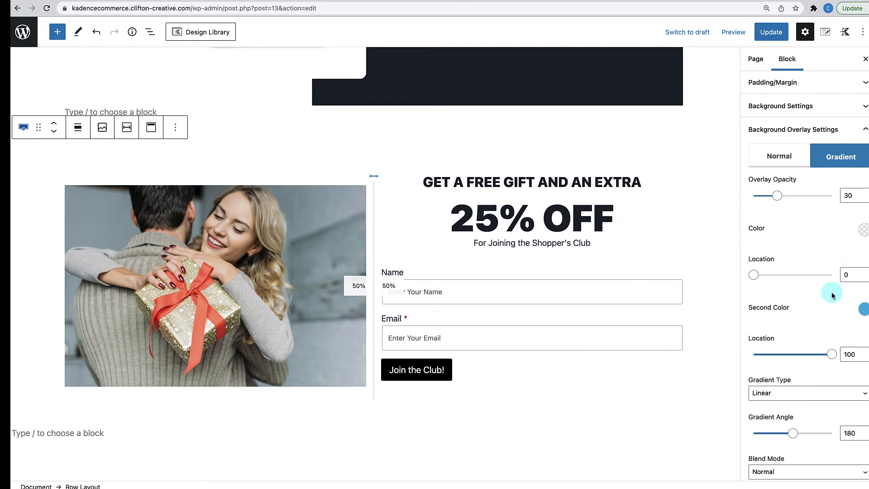
- Set the gradient's first colour to Subtle Background and its second colour to FFFFFF
left_click(864, 233)
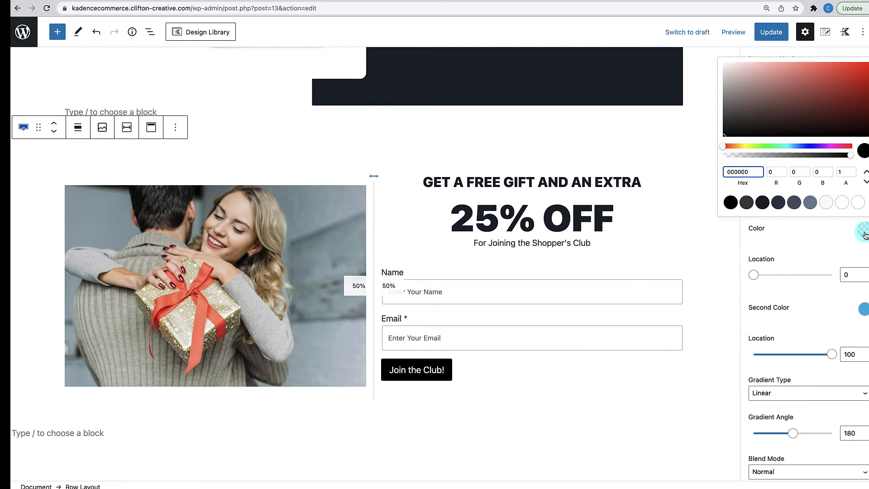
left_click(827, 203)
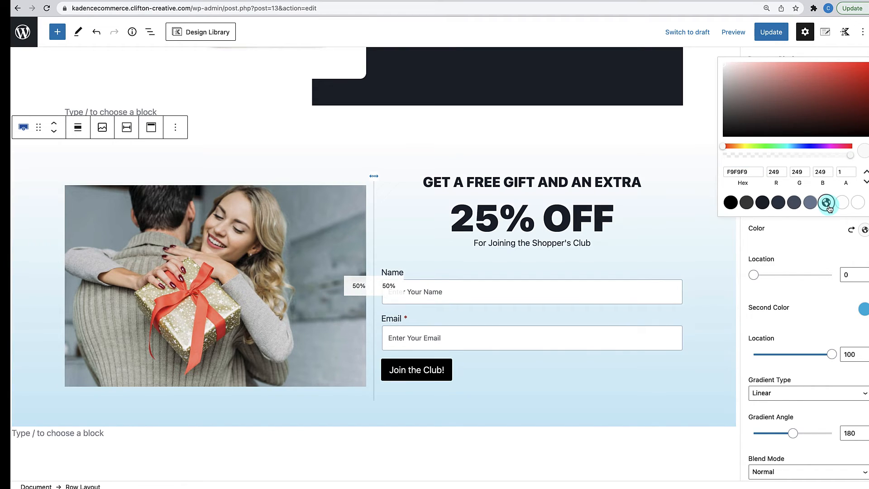
left_click(863, 309)
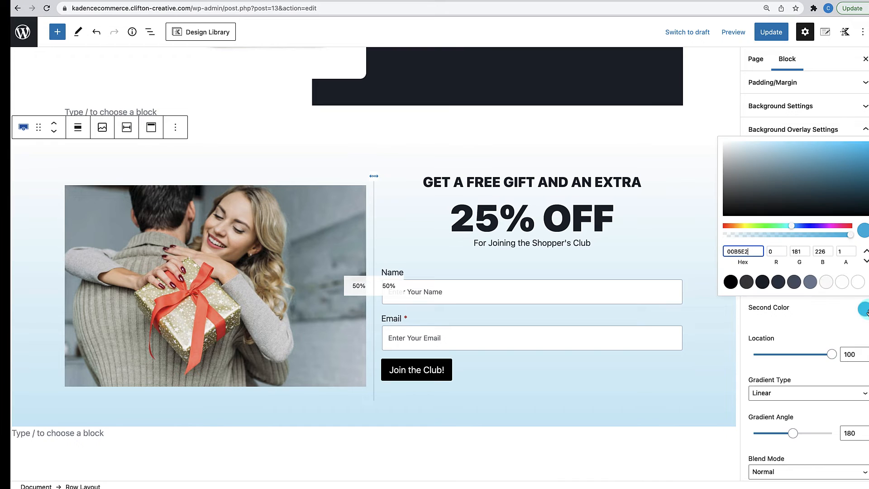
left_click(844, 252)
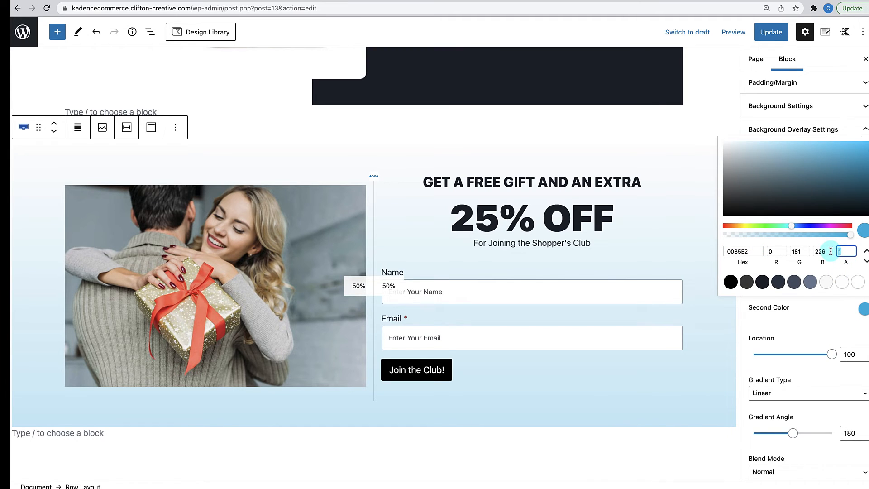
left_click(752, 252)
type("FFFFFF")
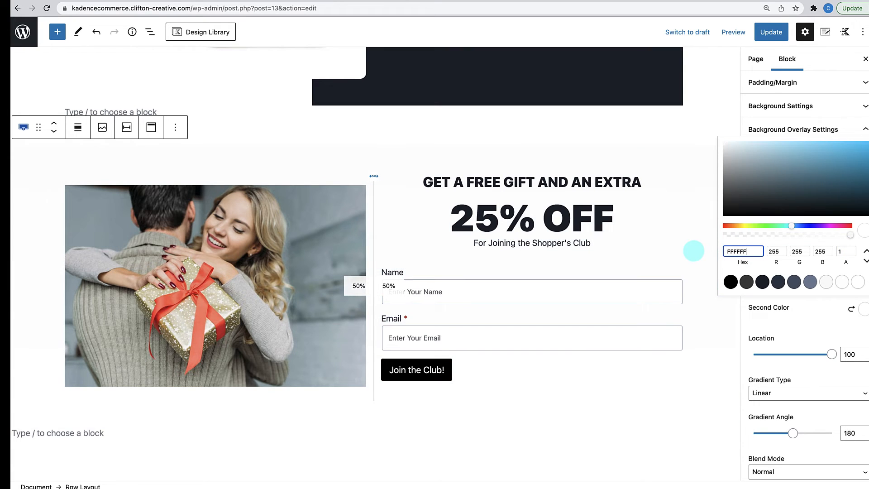
left_click(809, 322)
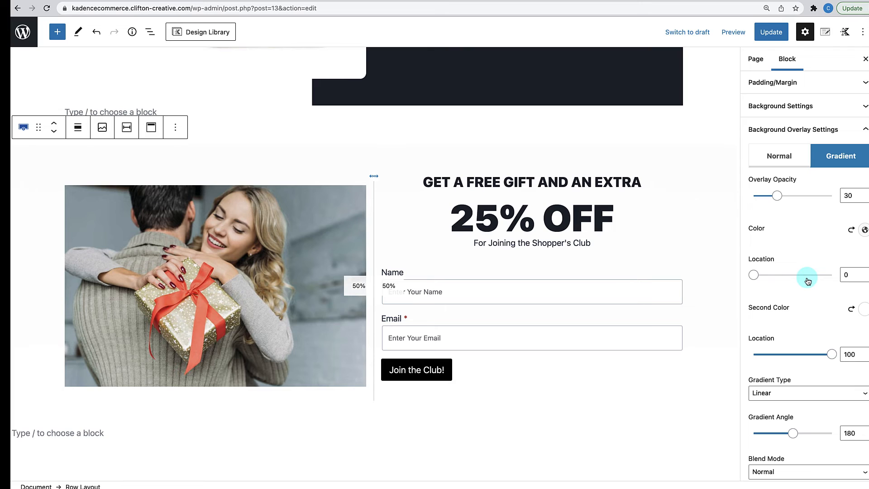
left_click(864, 232)
left_click(827, 207)
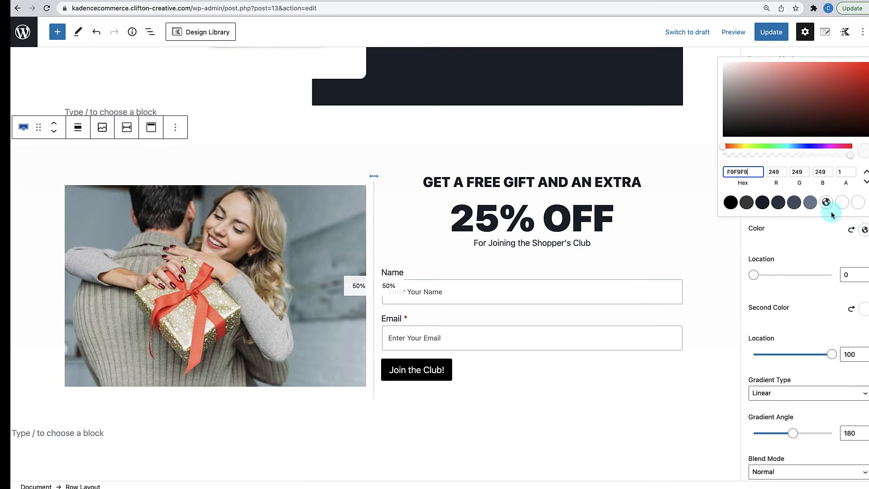
left_click(815, 265)
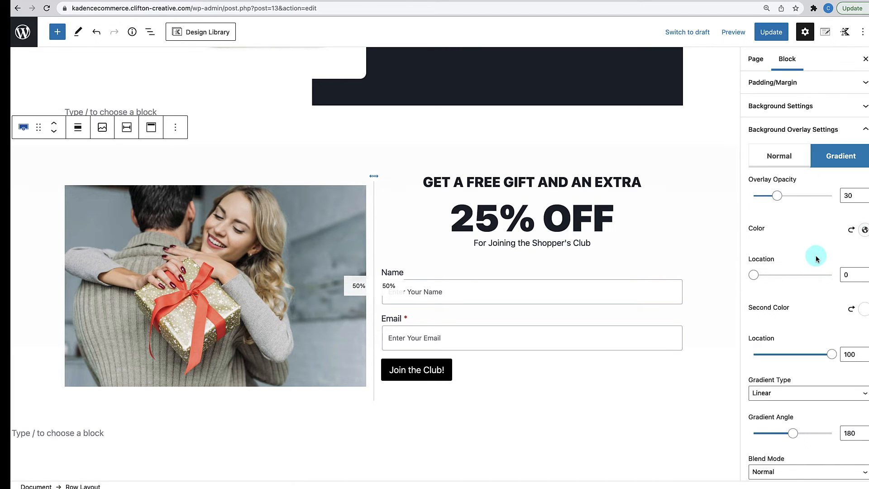
left_click(864, 229)
left_click(830, 209)
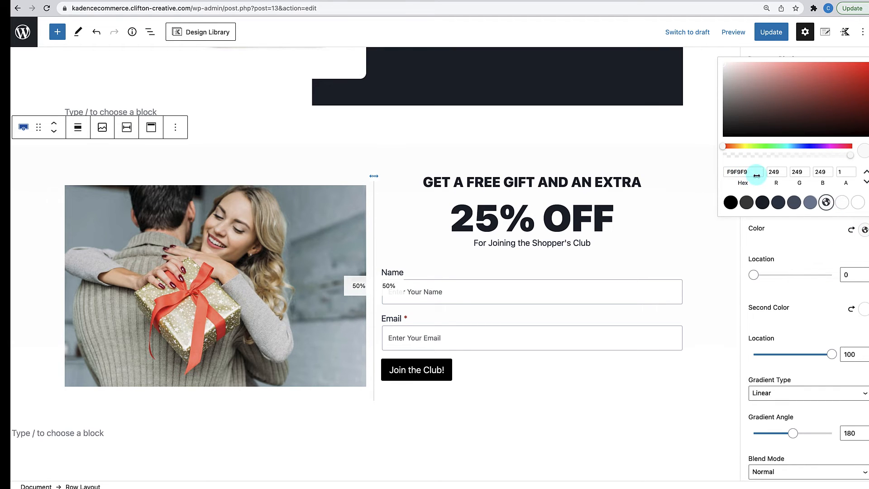
left_click(809, 248)
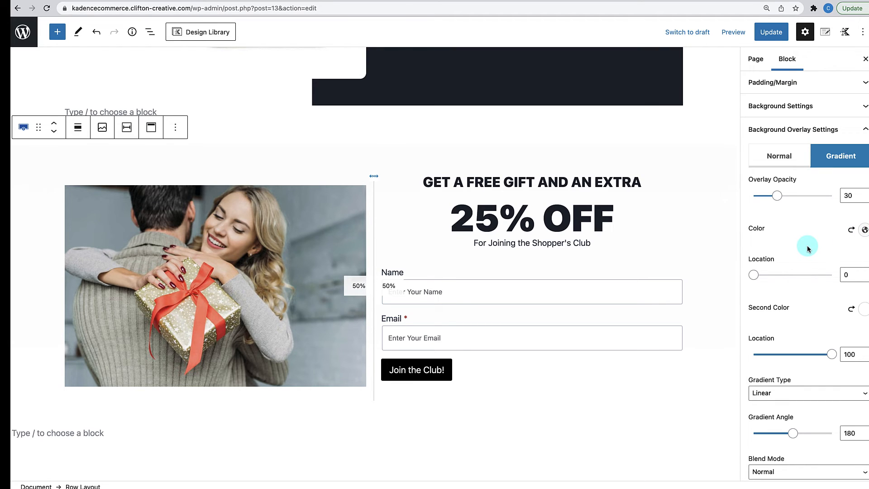
- Raise the overlay opacity to 100
left_click(778, 196)
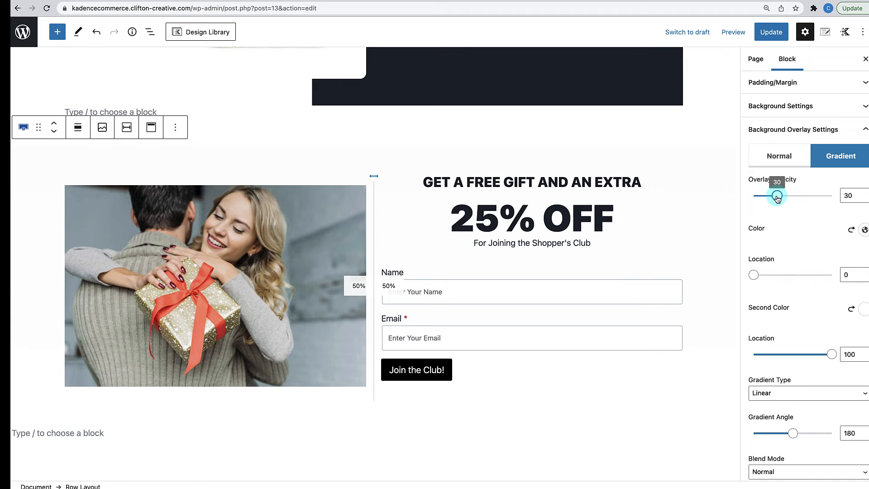
left_click_drag(777, 198, 864, 199)
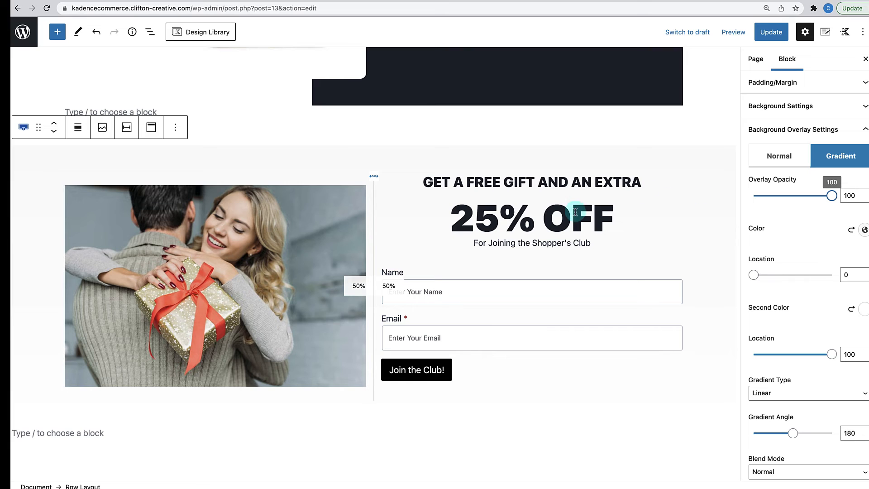
scroll(801, 316, "down", 1)
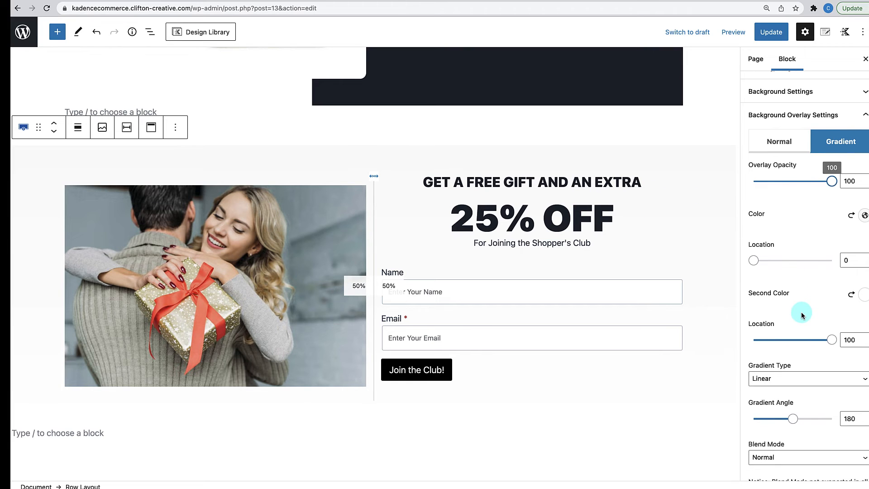
scroll(802, 316, "down", 2)
- Set the gradient angle to 270
left_click(844, 391)
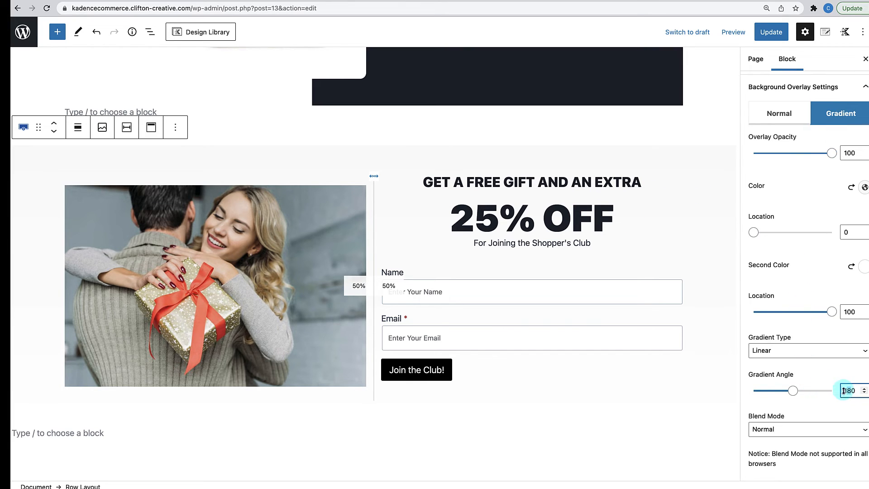
double_click(844, 391)
type("90")
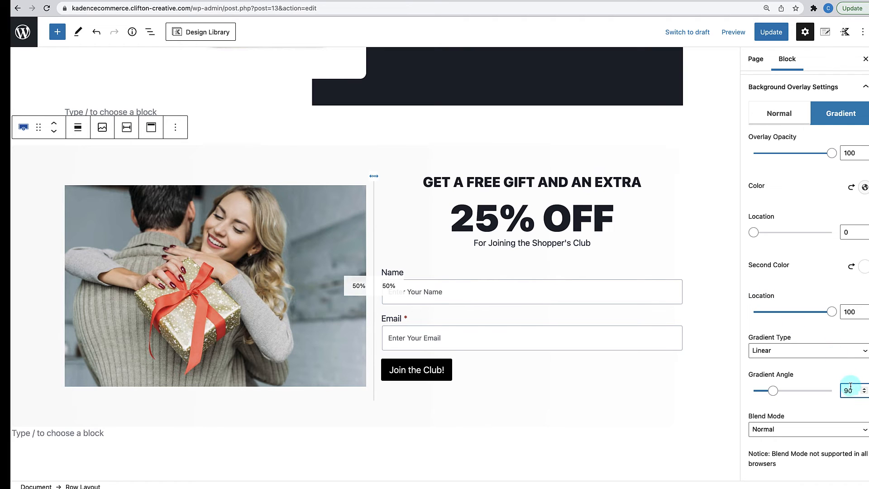
left_click_drag(853, 390, 833, 389)
type("270")
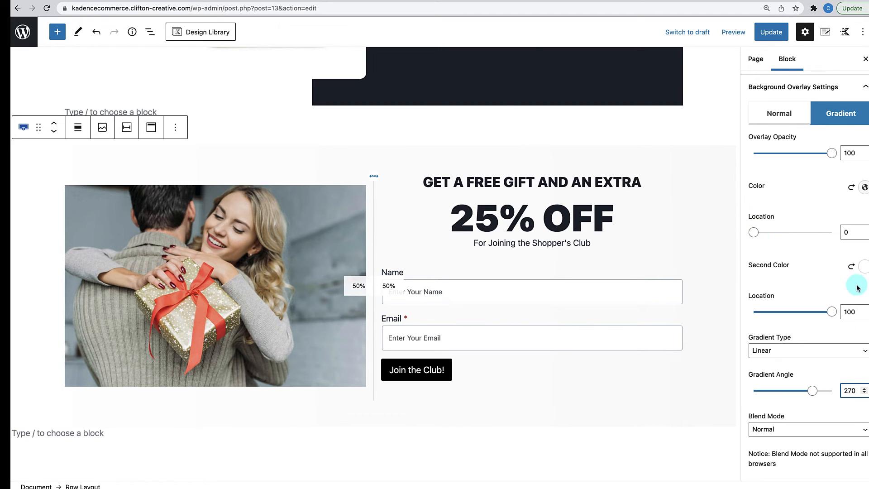
- Move the gradient locations to about 59 and 54 for a hard edge
left_click_drag(765, 235, 805, 236)
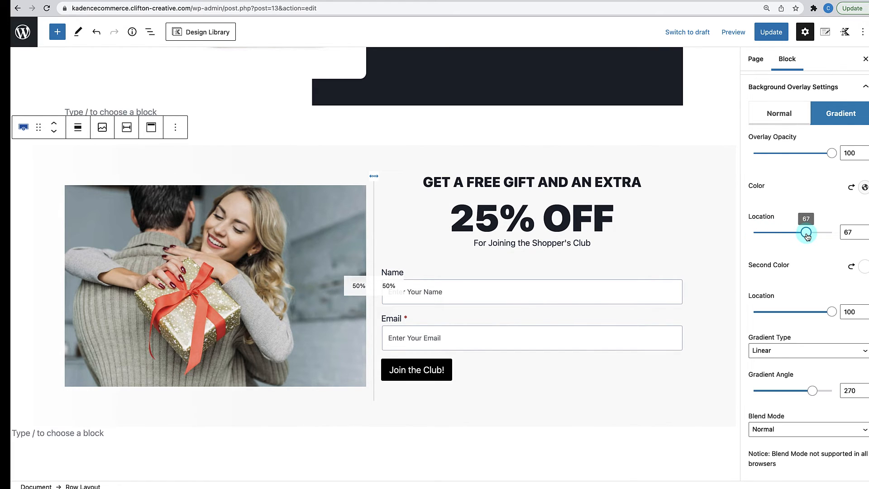
left_click_drag(806, 236, 801, 235)
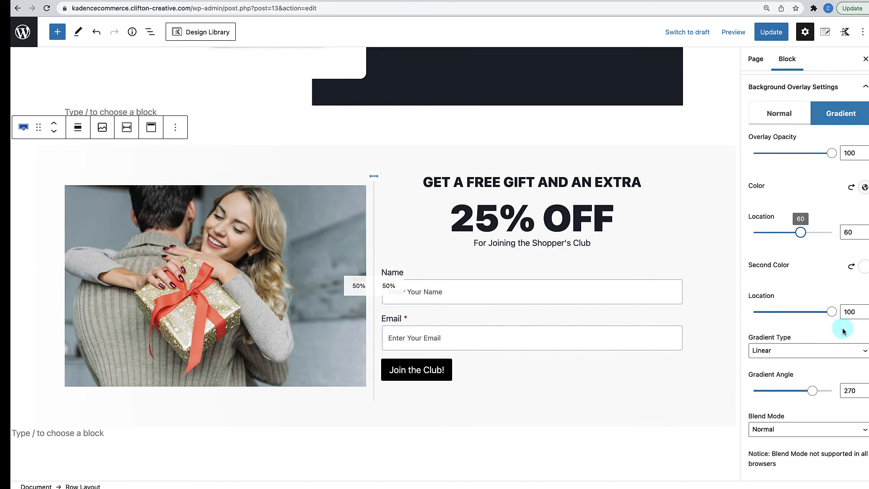
left_click_drag(832, 316, 797, 315)
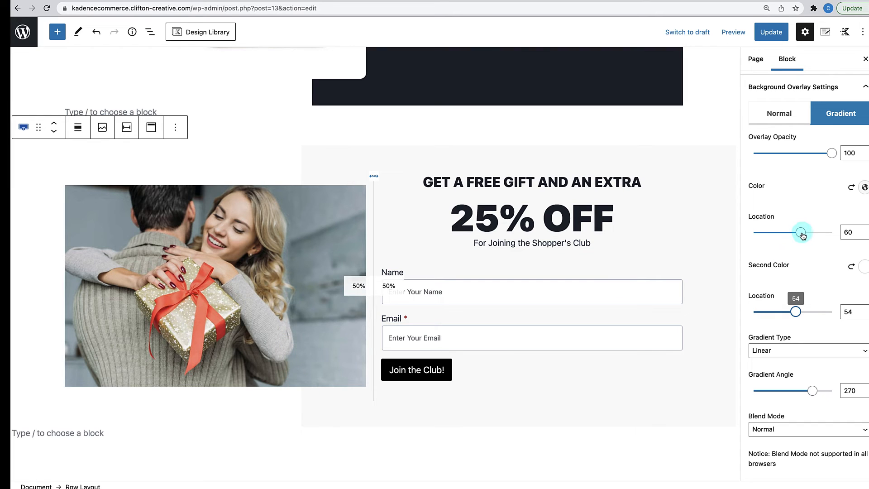
left_click_drag(803, 235, 803, 235)
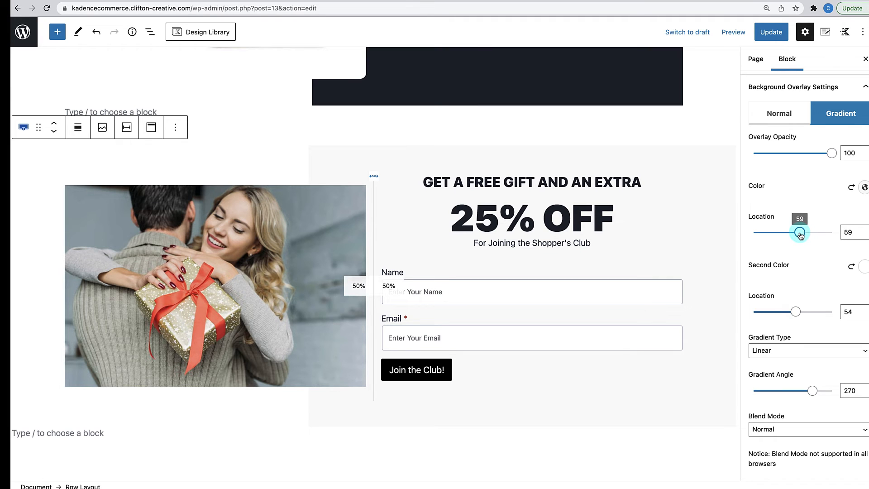
scroll(606, 151, "up", 7)
scroll(605, 152, "down", 7)
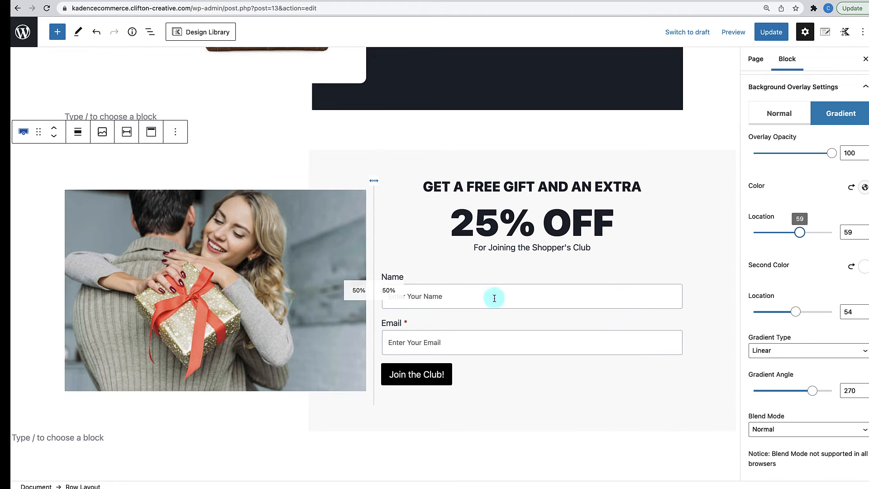
- Select the inner row holding the gift photo and signup form
left_click(596, 388)
left_click(713, 218)
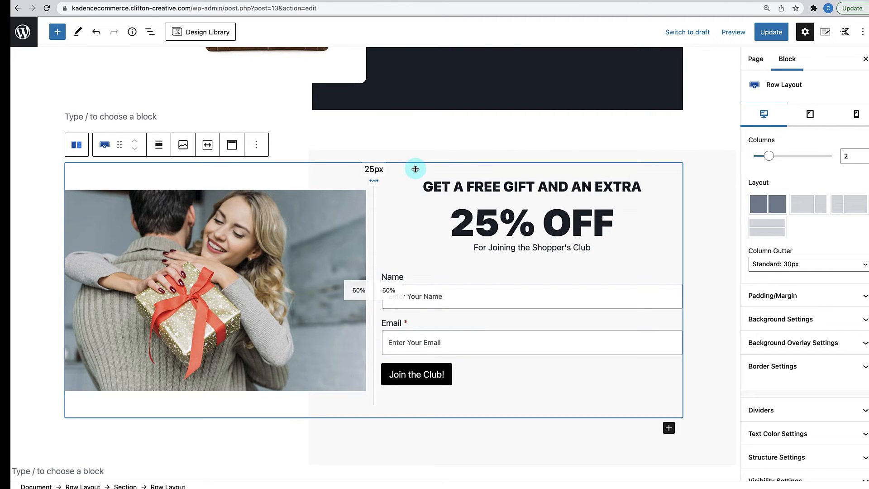
left_click(413, 187)
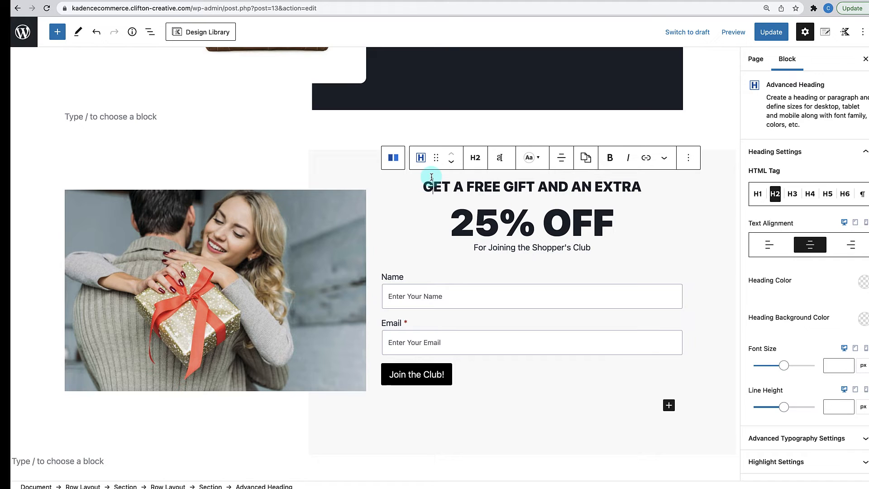
left_click(458, 307)
left_click(538, 165)
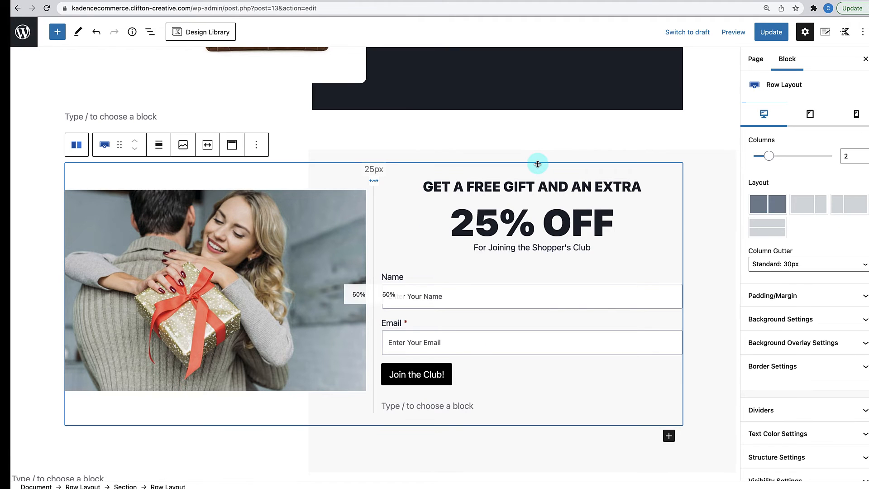
- Select the signup form's section from List View and show its padding settings
left_click(537, 187)
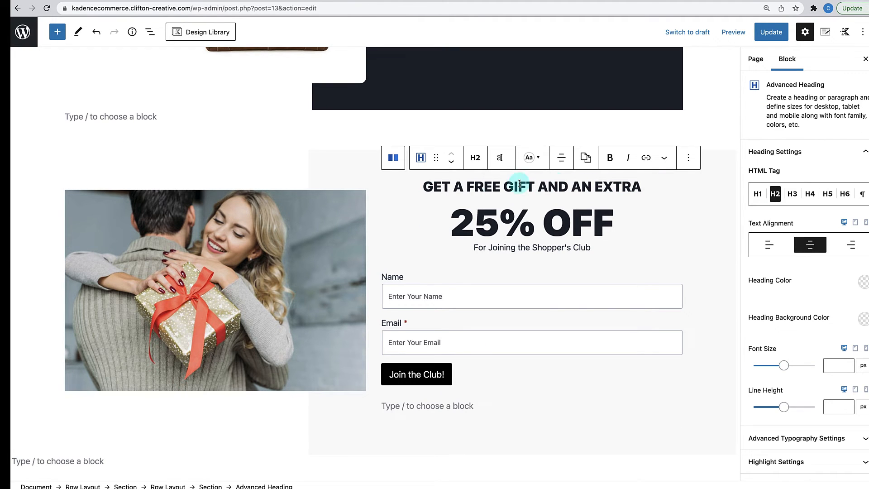
left_click(150, 31)
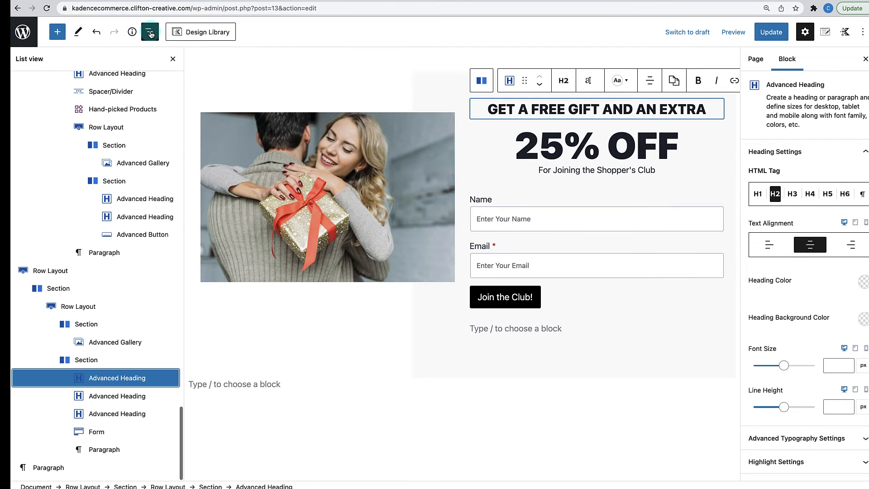
left_click(96, 359)
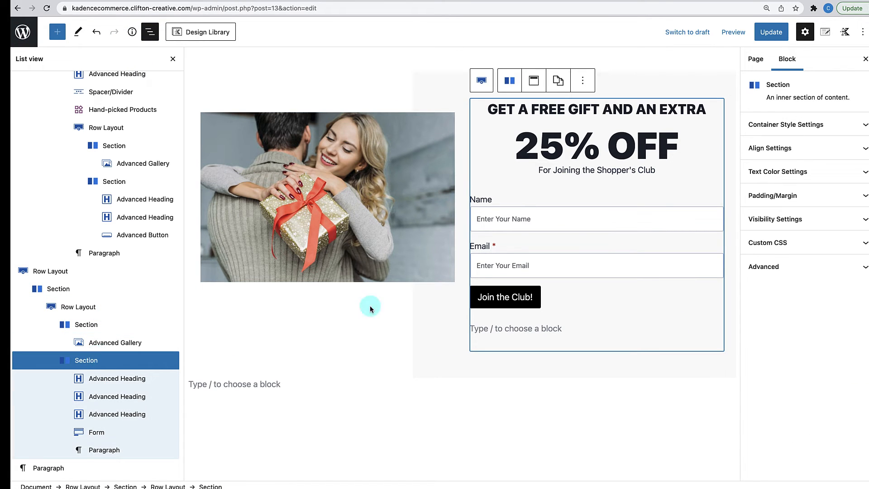
left_click(824, 196)
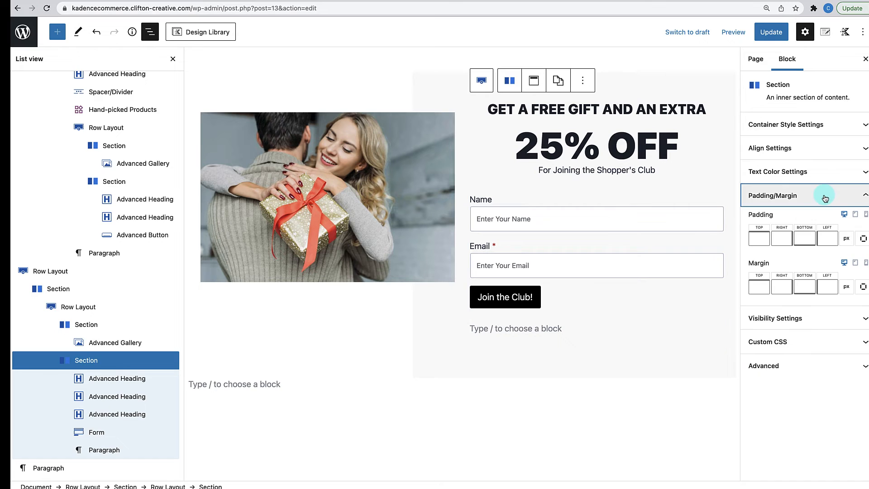
- Set the form section's padding to 0 top, 40 right, 0 bottom, 40 left
left_click(761, 240)
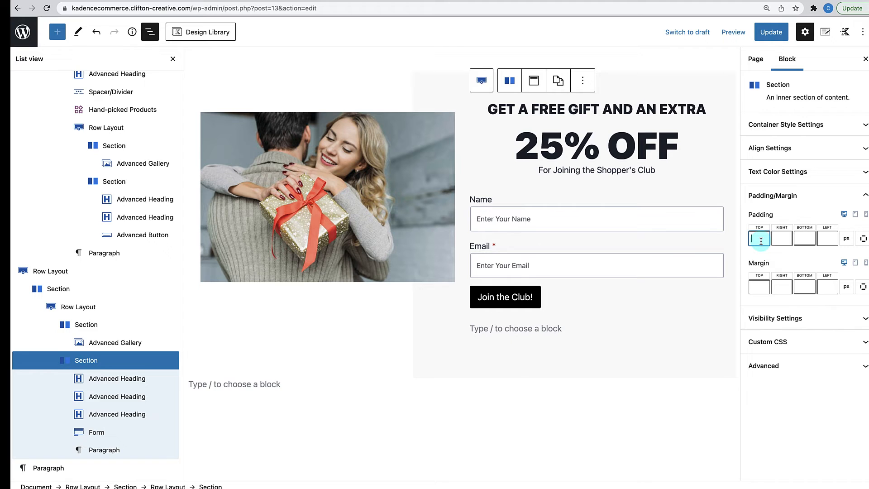
type("40")
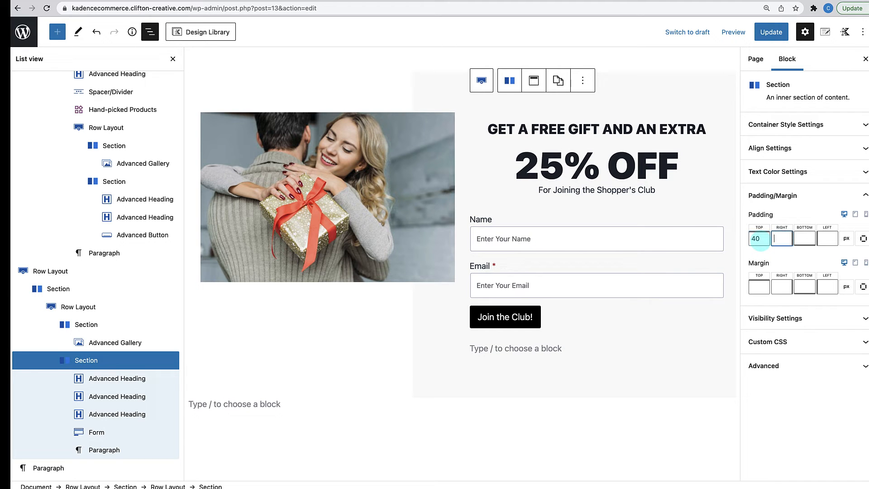
type("40")
key("Tab")
type("40")
key("Tab")
type("40")
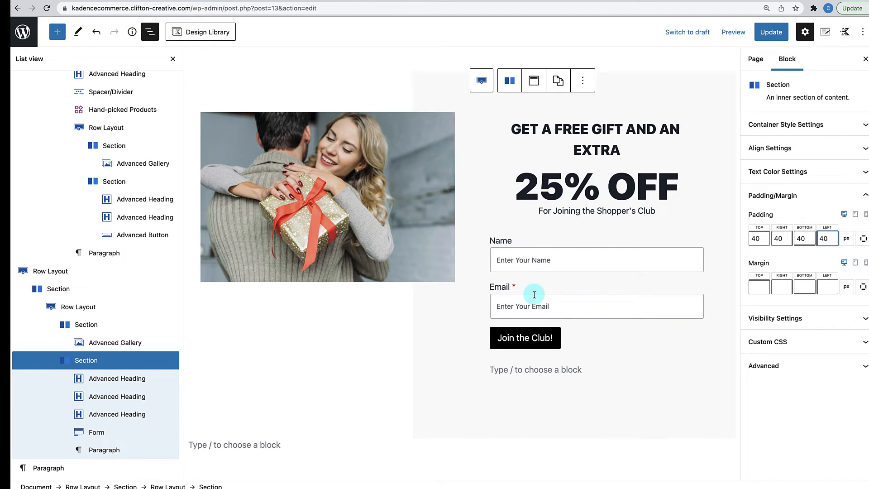
scroll(535, 308, "up", 1)
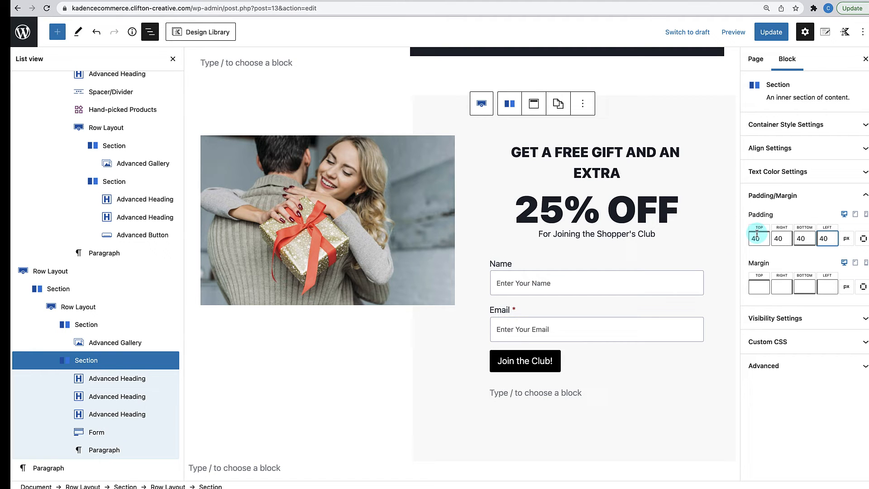
left_click_drag(810, 240, 784, 240)
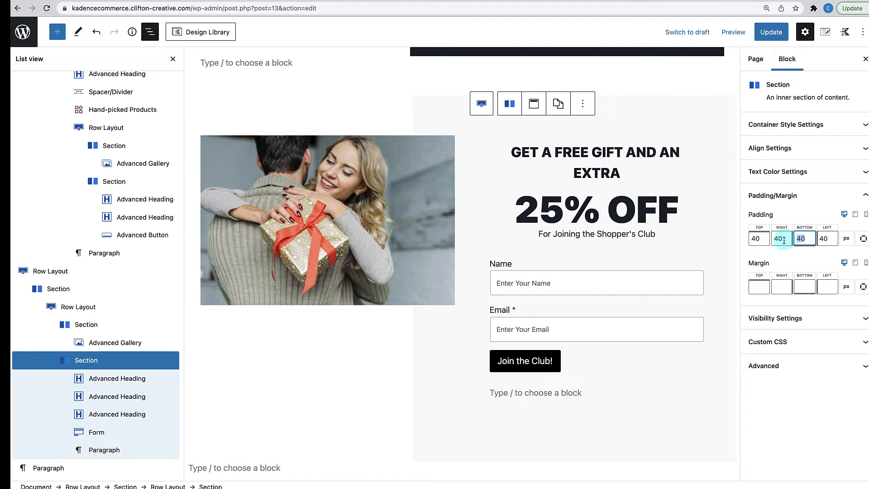
type("0")
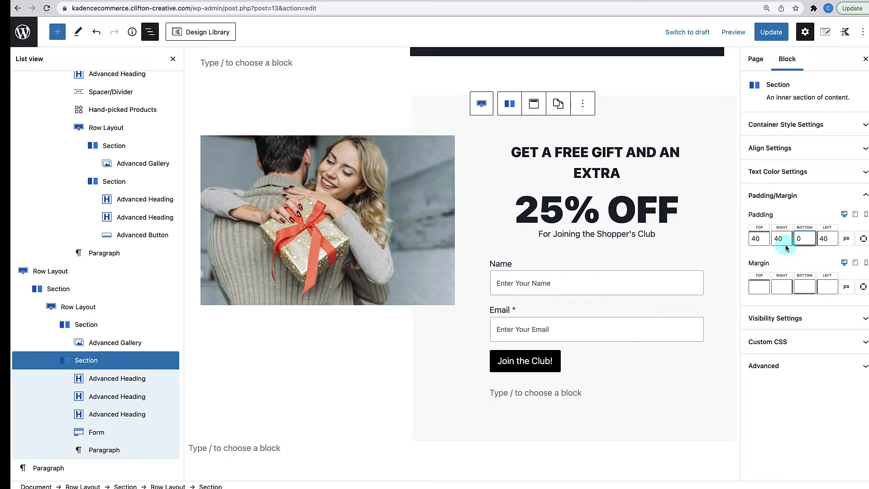
left_click_drag(765, 239, 742, 239)
type("0")
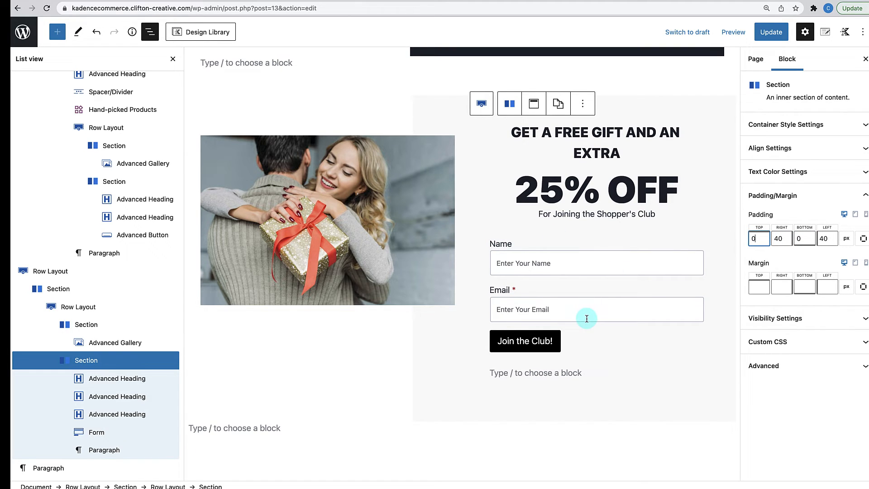
- Close List View and review the tightened offer block
left_click(173, 58)
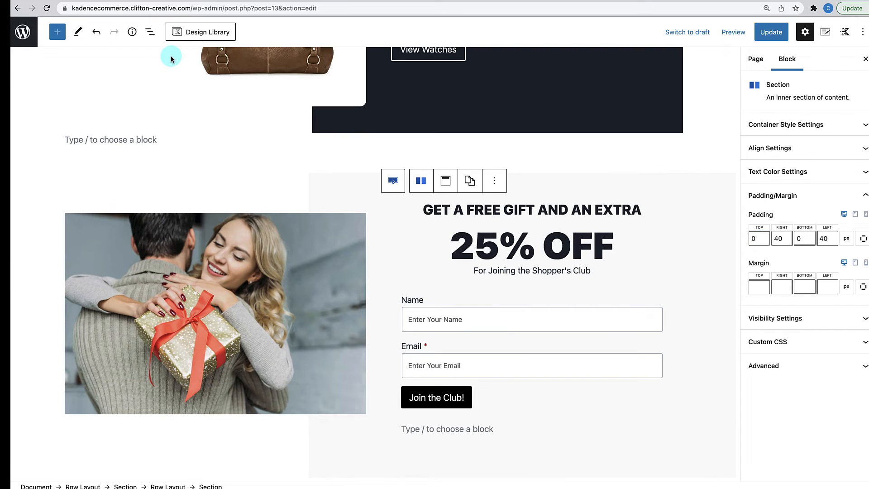
scroll(475, 245, "down", 1)
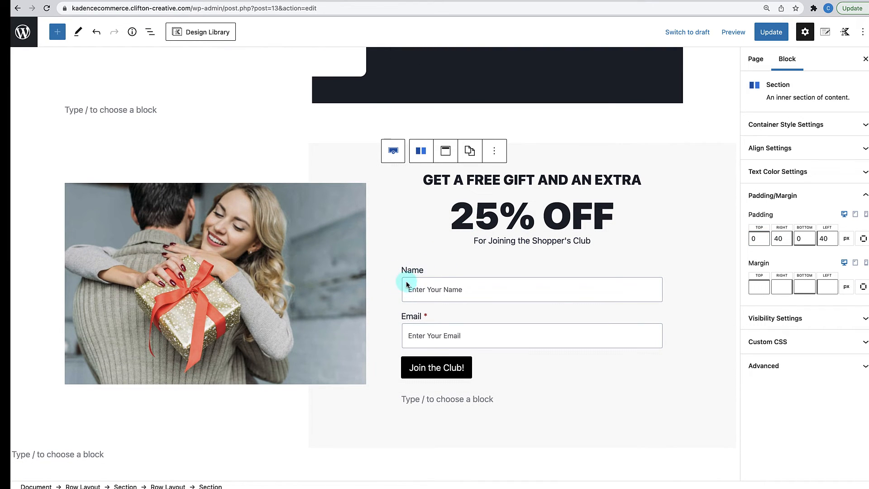
scroll(405, 283, "down", 1)
scroll(405, 284, "up", 1)
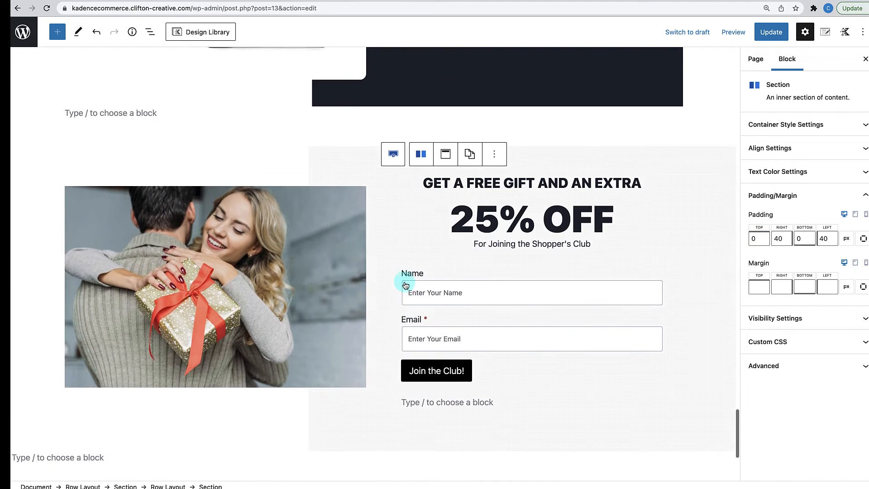
scroll(405, 285, "up", 1)
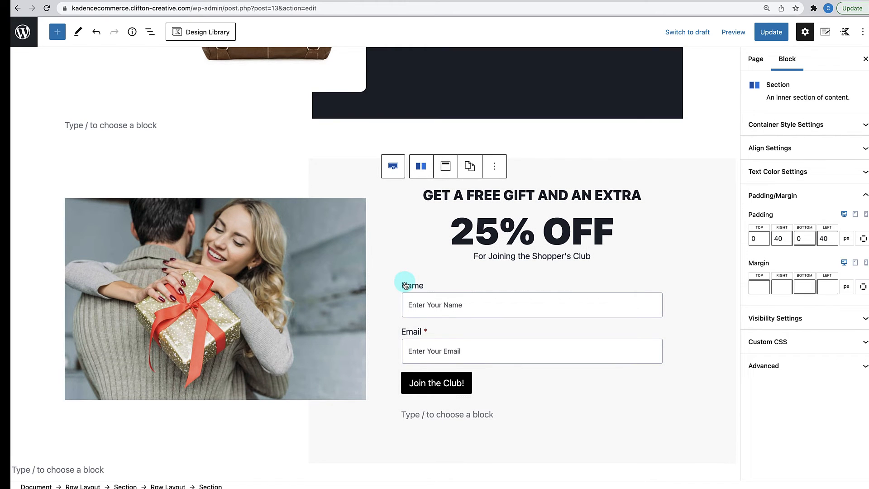
scroll(405, 285, "down", 2)
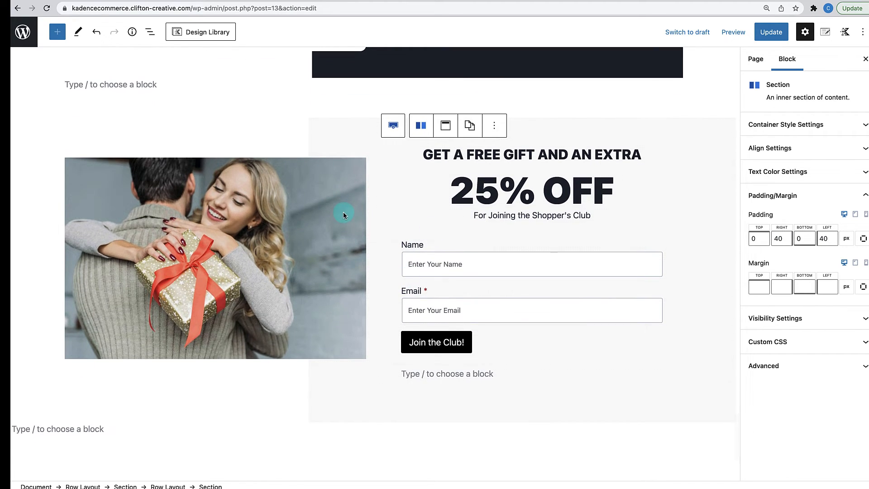
- Round the gift photo gallery's corners with a border radius of 12
left_click(343, 213)
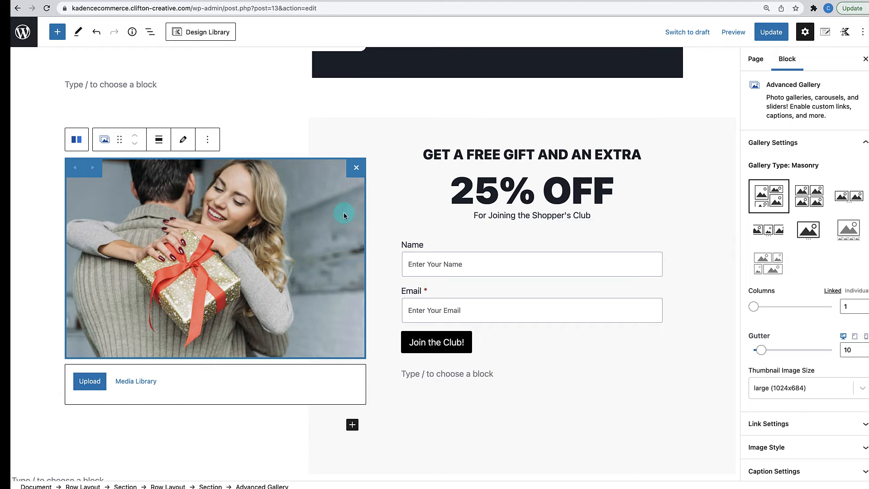
scroll(820, 394, "down", 3)
left_click(819, 382)
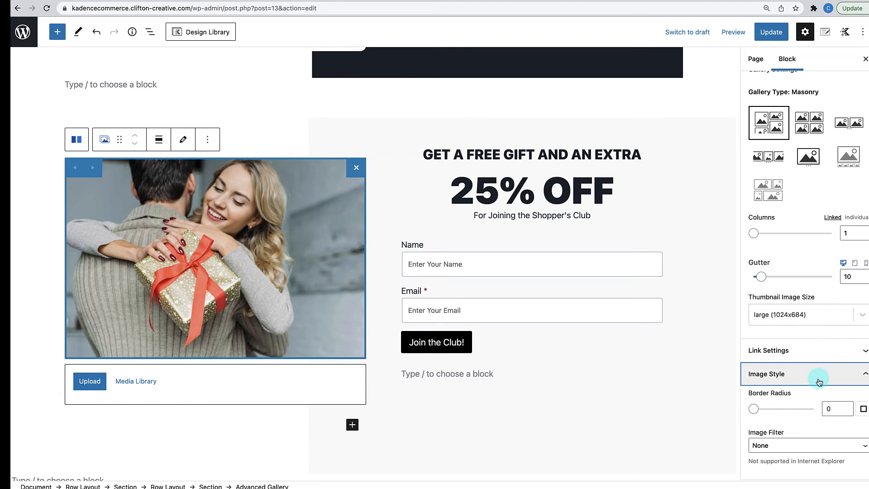
left_click(834, 409)
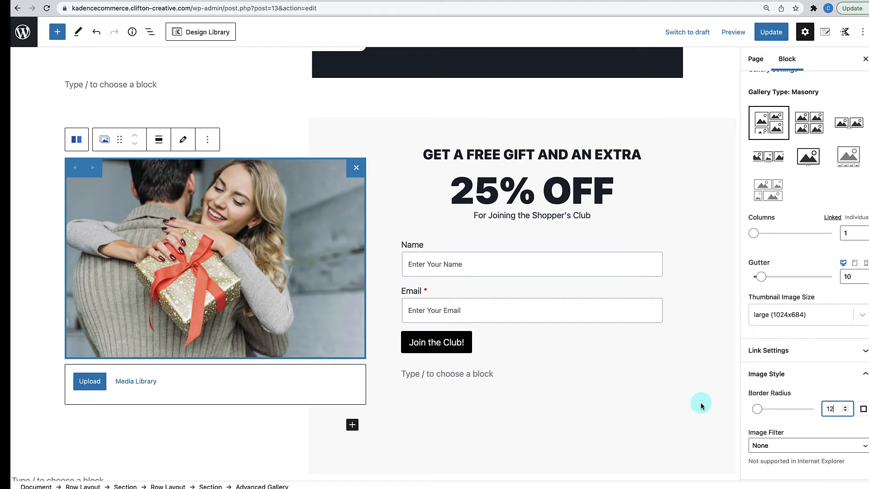
left_click(732, 402)
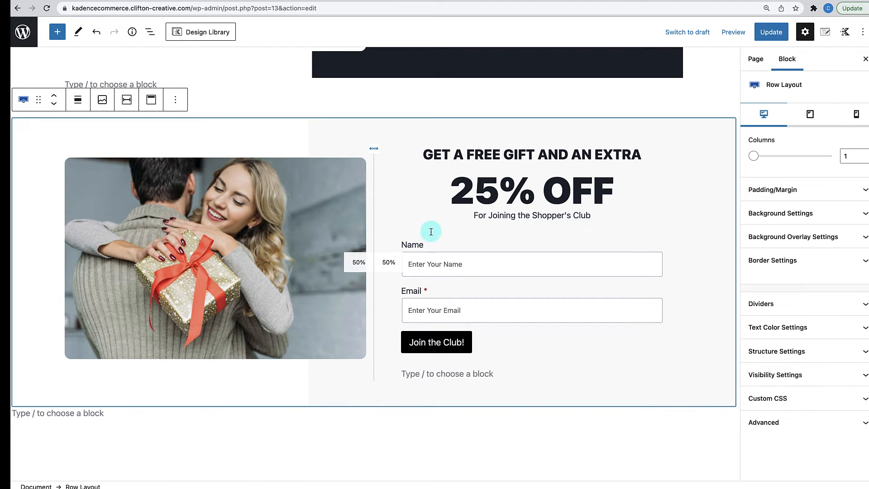
left_click(487, 441)
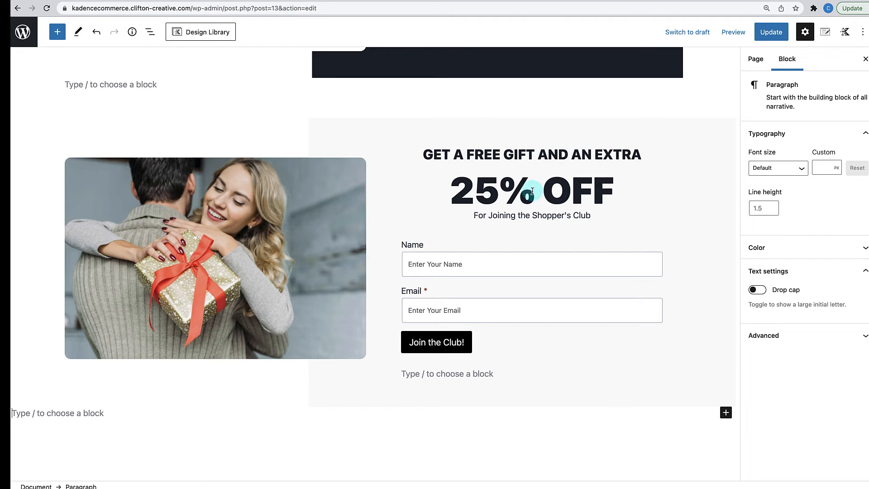
mouse_move(566, 227)
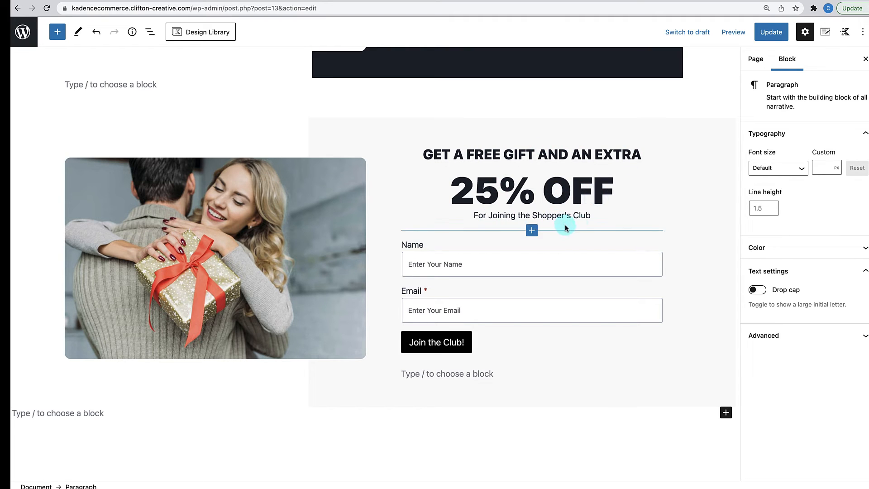
mouse_move(533, 359)
scroll(534, 360, "down", 1)
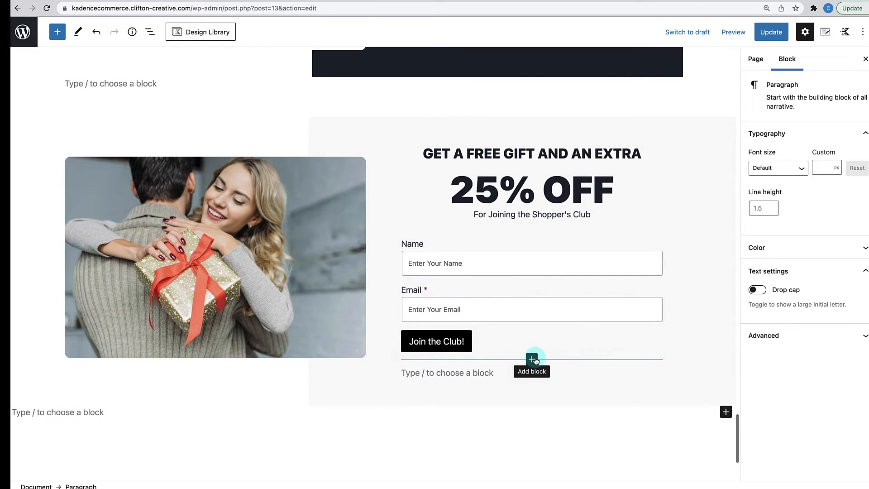
- Set the 'For Joining the Shopper's Club' heading's bottom margin to 0
left_click(559, 216)
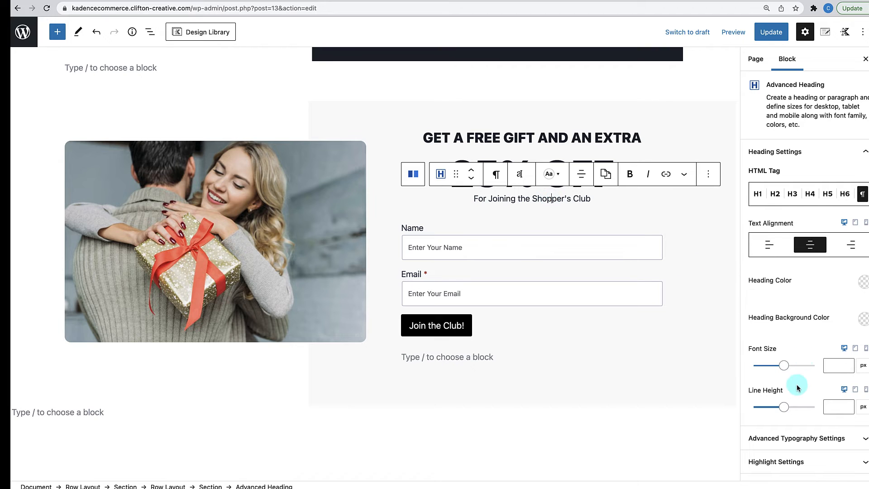
scroll(798, 385, "down", 2)
left_click(799, 421)
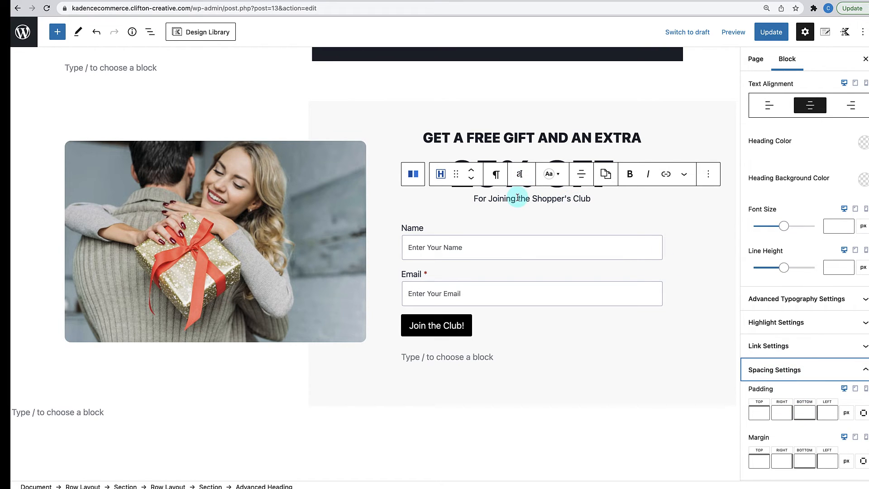
left_click(806, 461)
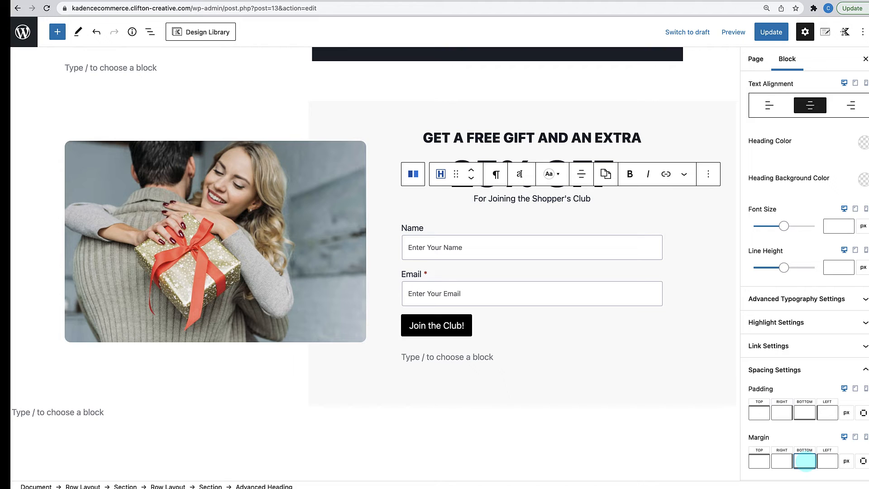
type("0")
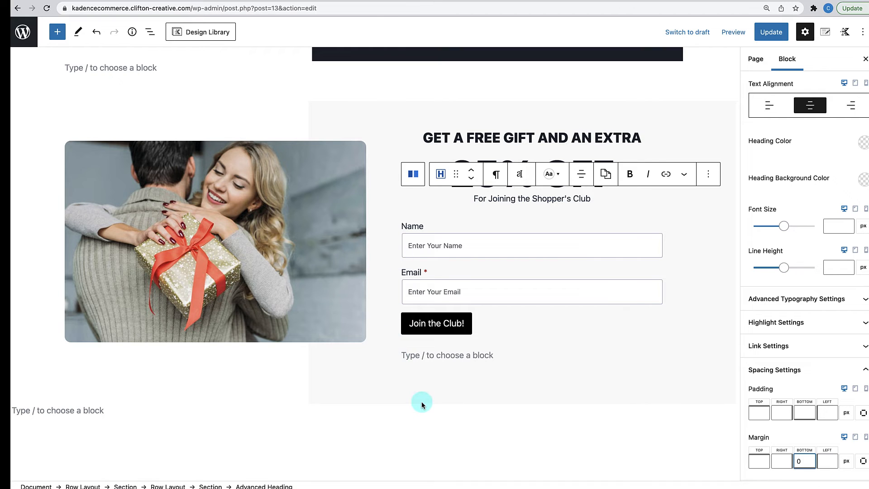
scroll(421, 401, "up", 4)
scroll(422, 401, "down", 1)
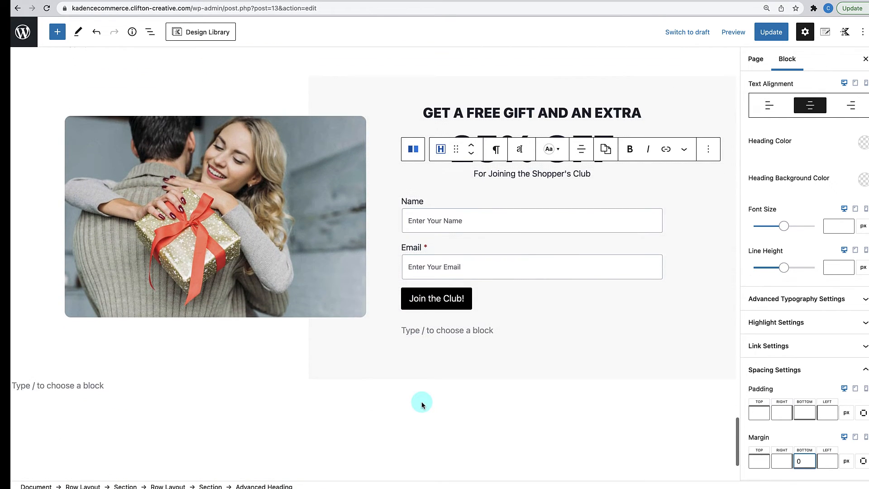
scroll(422, 401, "up", 3)
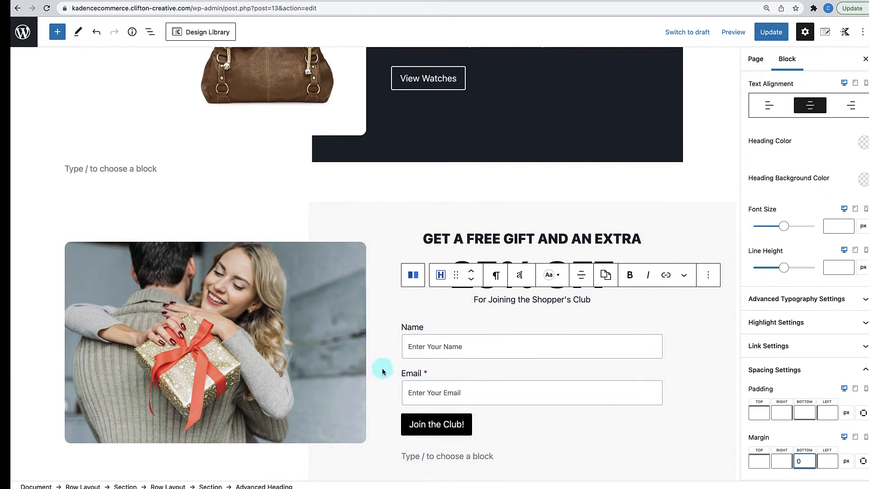
- Select the whole gift row and toggle Content Max Width Inherit in Structure Settings
left_click(311, 218)
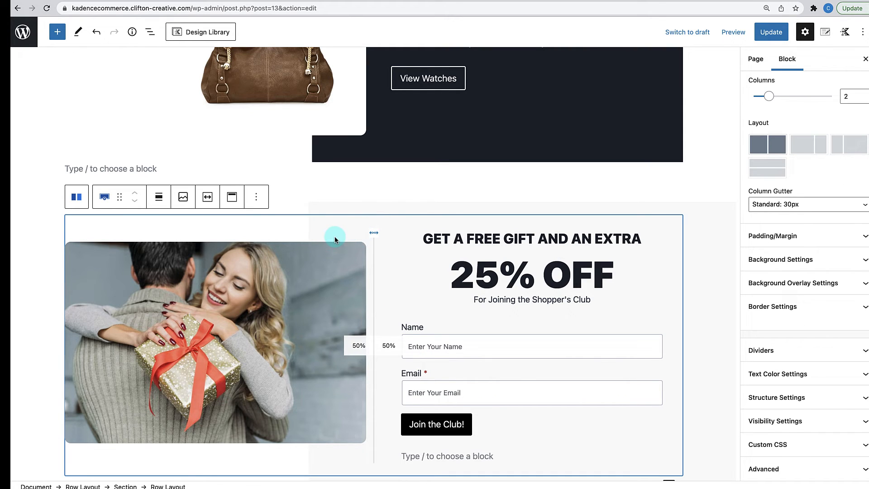
left_click(335, 239)
left_click(378, 222)
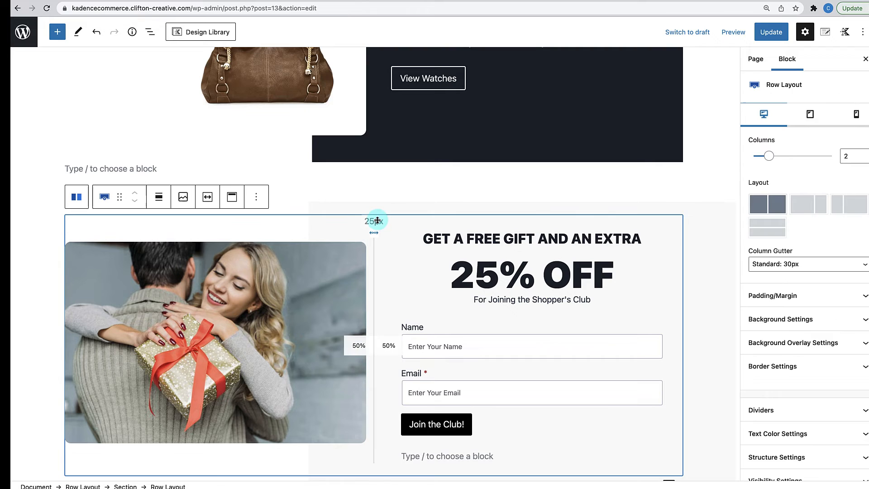
scroll(815, 406, "down", 3)
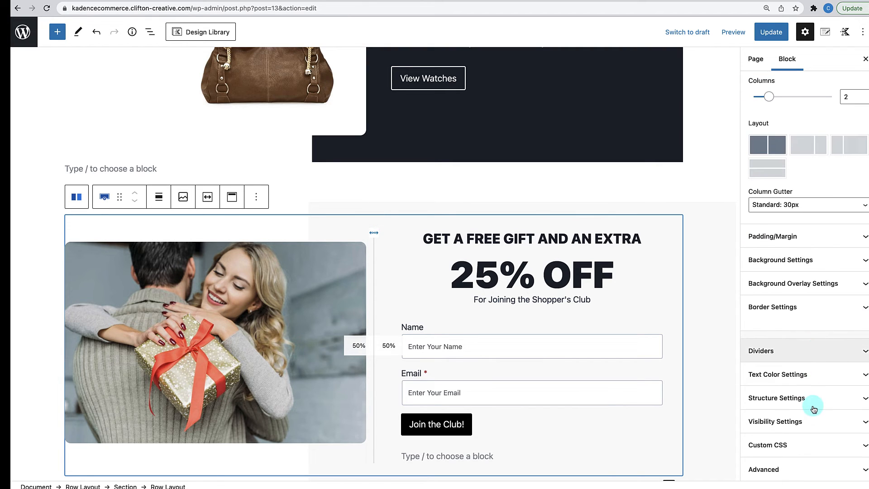
left_click(815, 403)
scroll(800, 407, "down", 5)
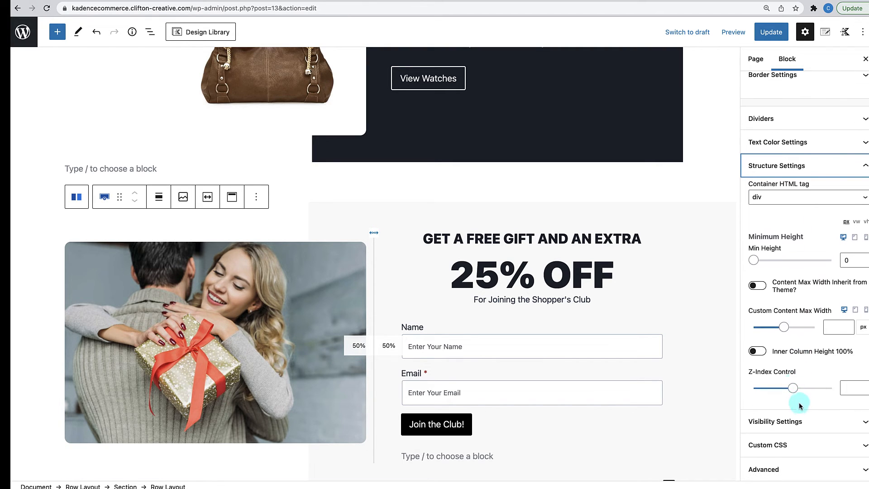
left_click(763, 288)
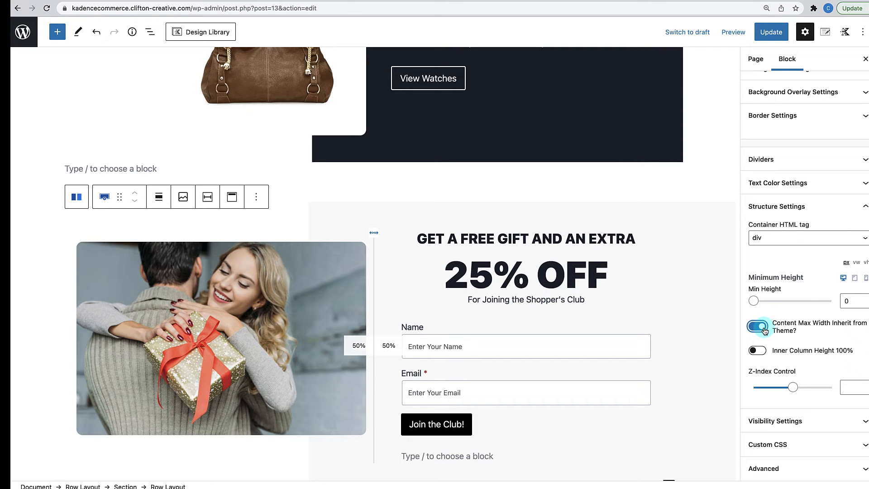
- Try custom content max widths of 900, 1000 and 1200 px, then restore theme inheritance
left_click(765, 331)
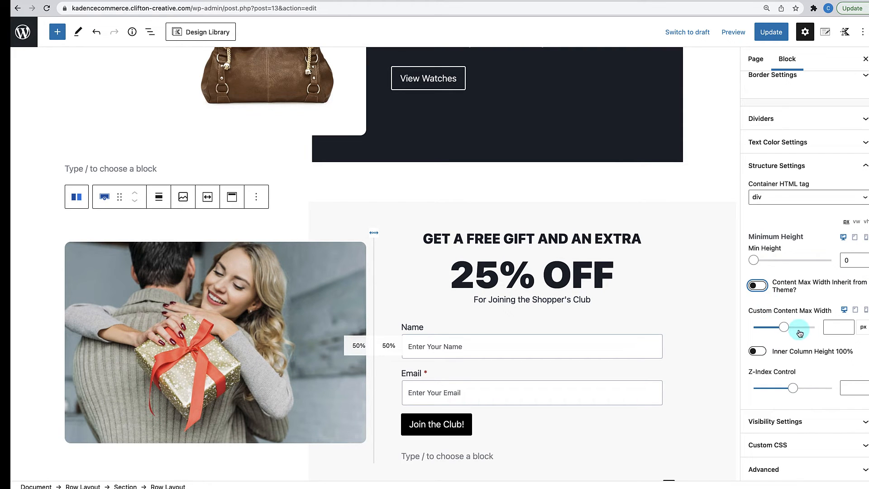
left_click(832, 327)
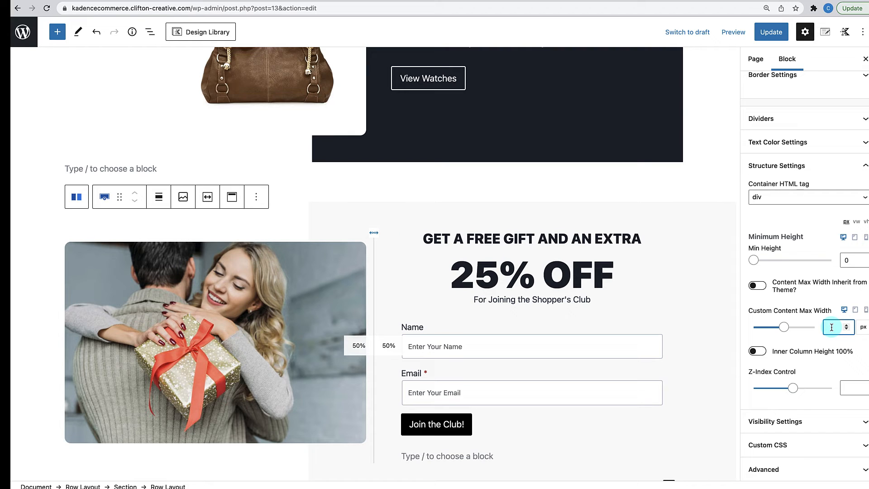
type("900")
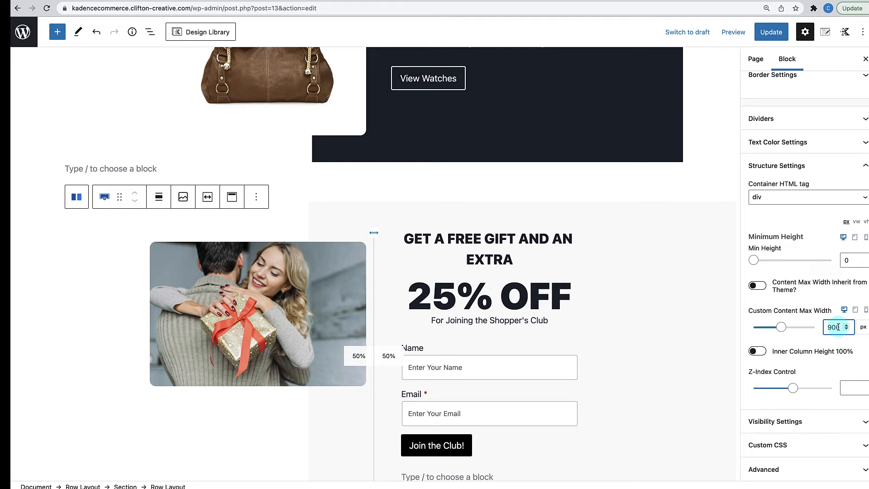
left_click_drag(838, 327, 829, 327)
type("1000")
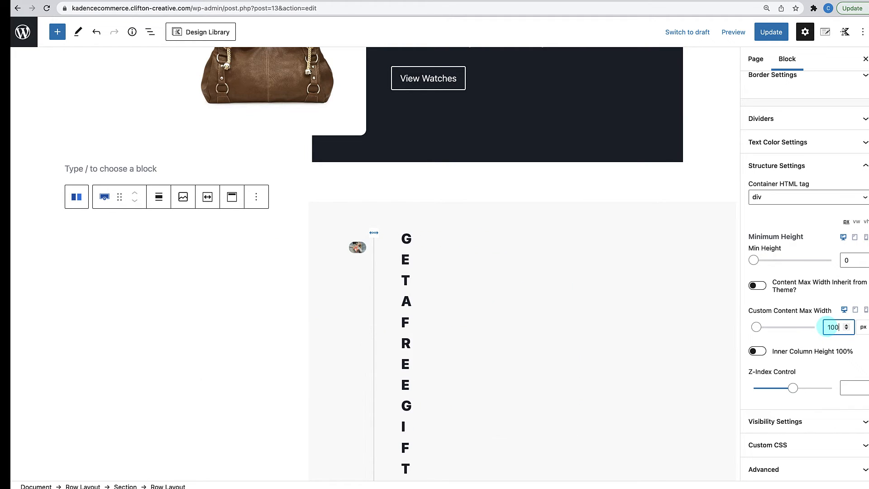
double_click(833, 327)
type("1200")
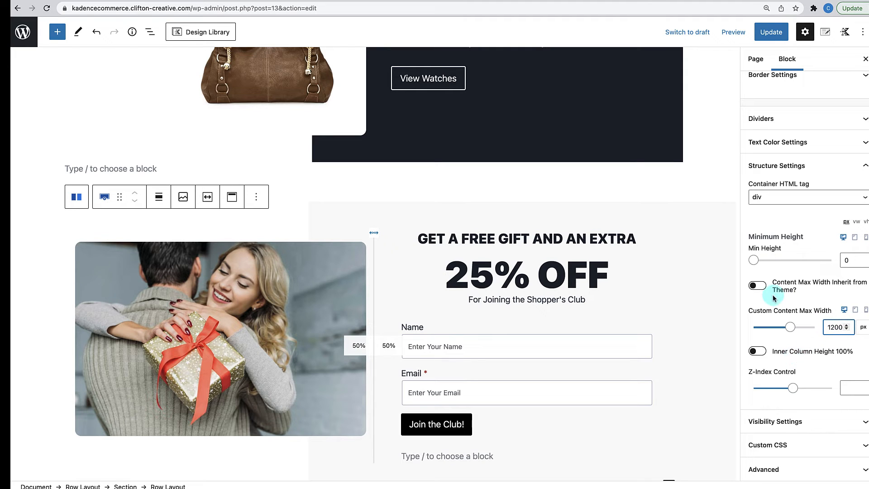
left_click(757, 286)
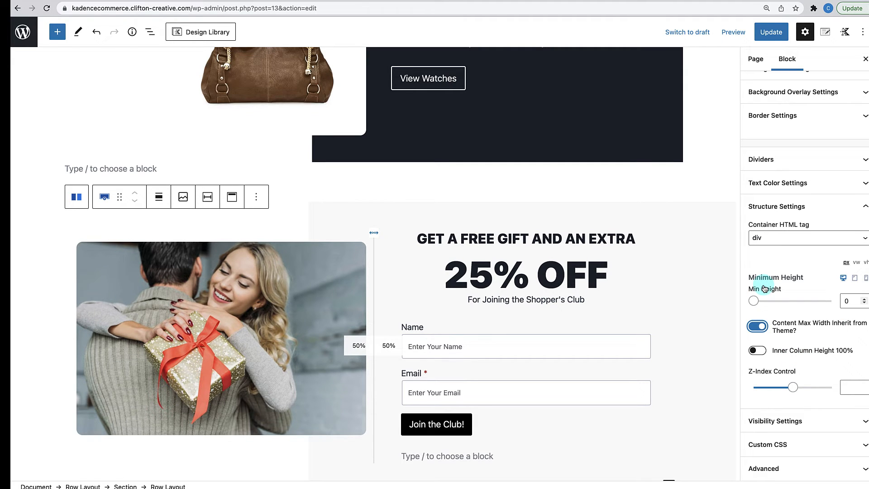
- Set the signup form's Join the Club! button width to Full and update the page
left_click(549, 309)
scroll(549, 310, "down", 4)
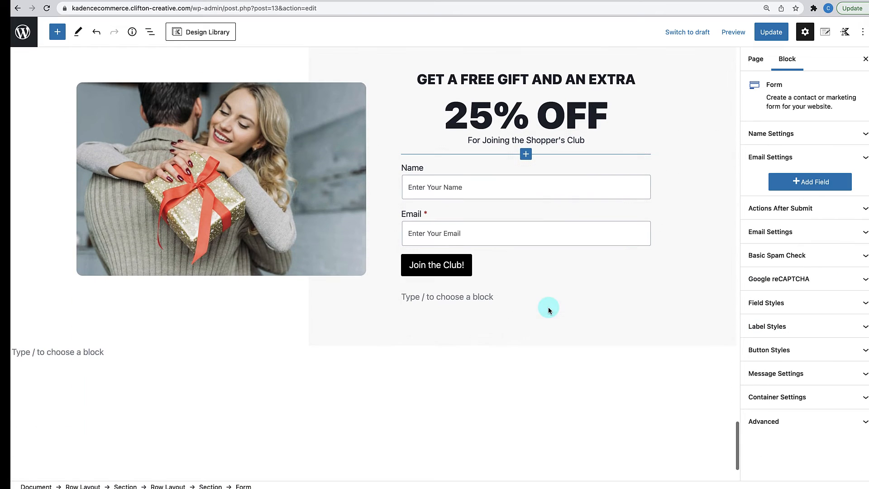
left_click(520, 293)
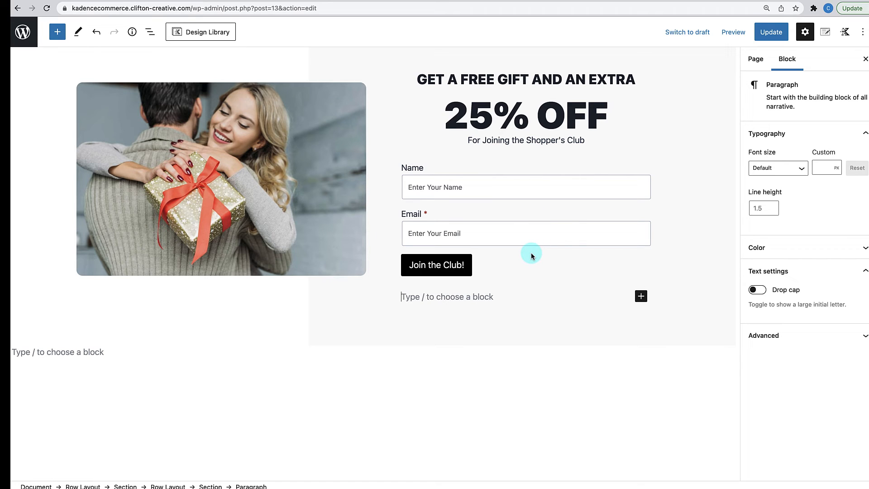
left_click(488, 266)
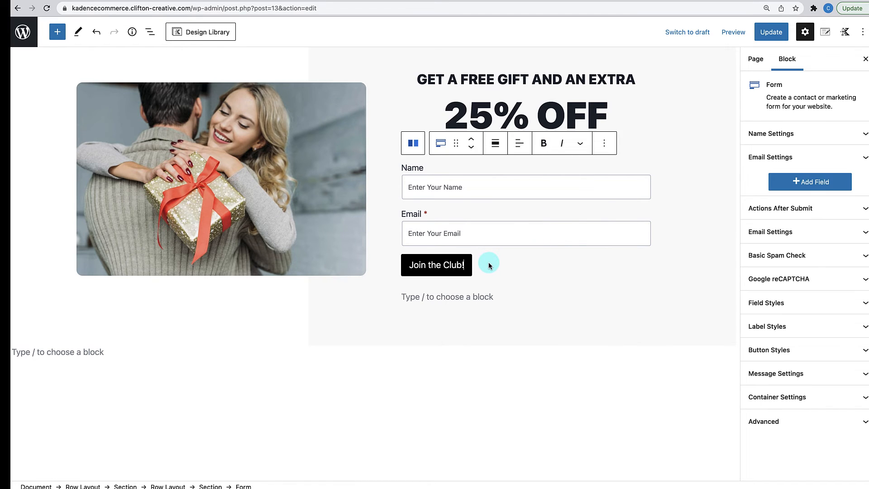
left_click(801, 350)
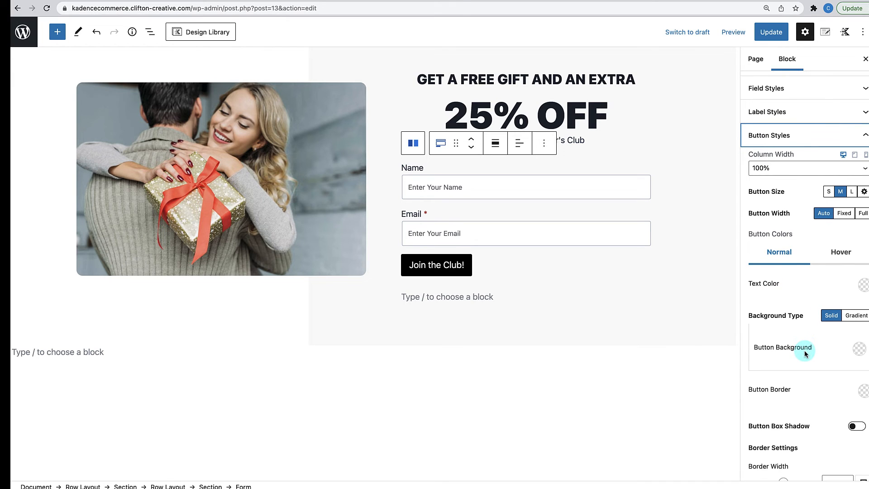
left_click(863, 213)
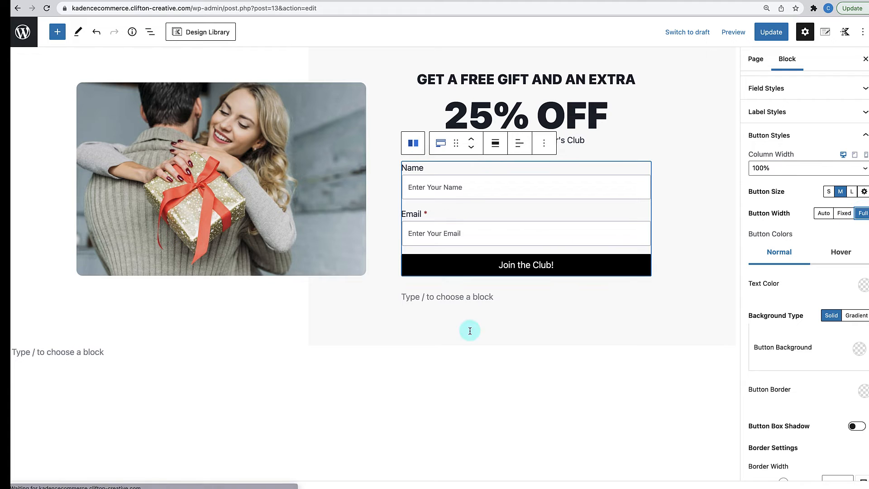
scroll(467, 239, "up", 3)
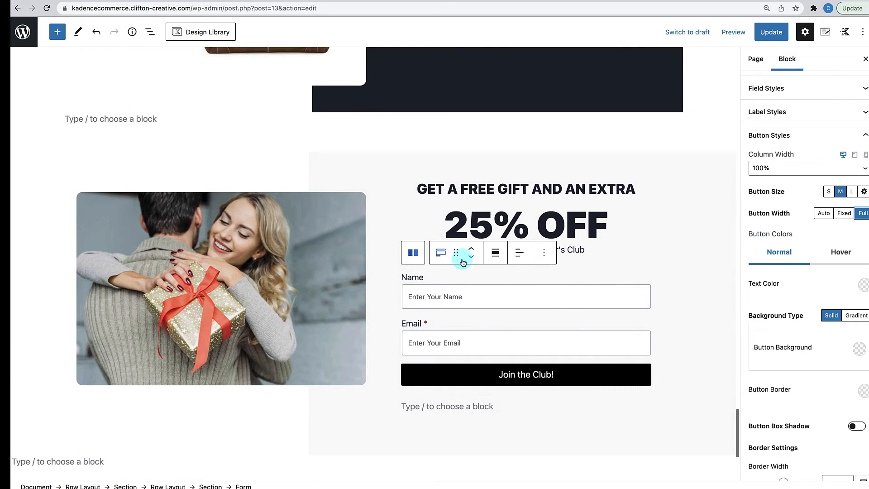
left_click(767, 32)
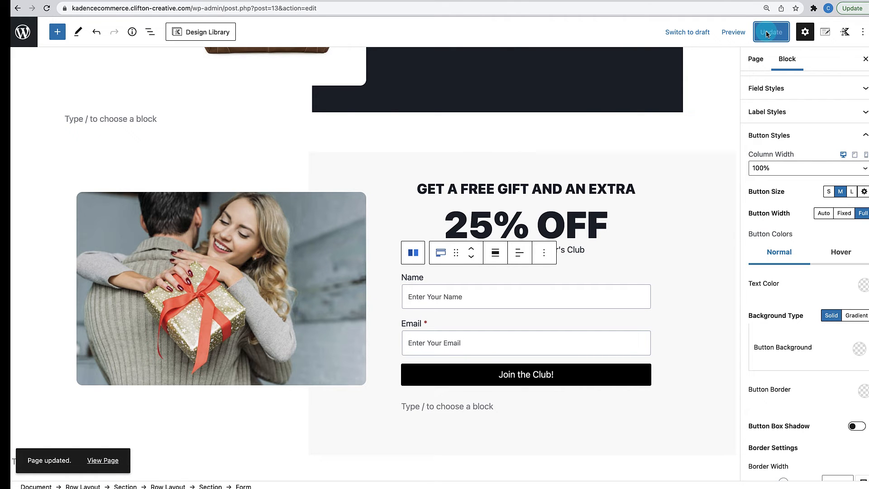
- View the live Clifton Fashion home page and scroll down to the gift section
left_click(102, 461)
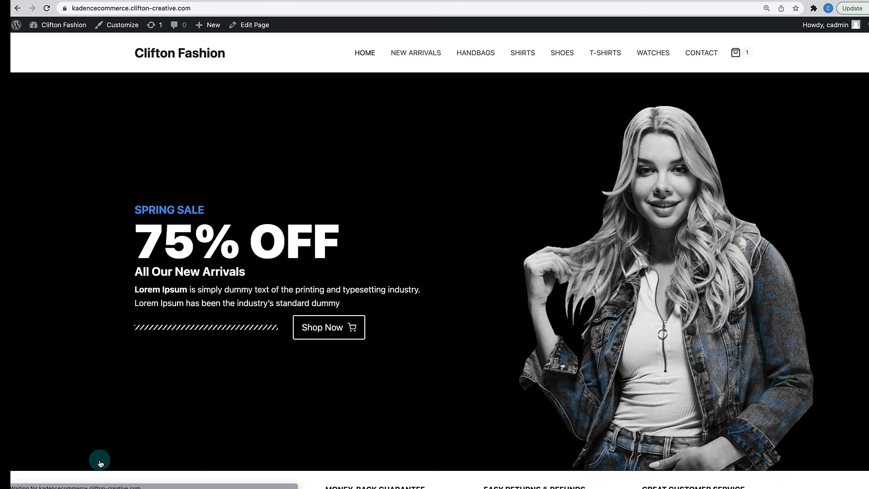
scroll(210, 352, "down", 20)
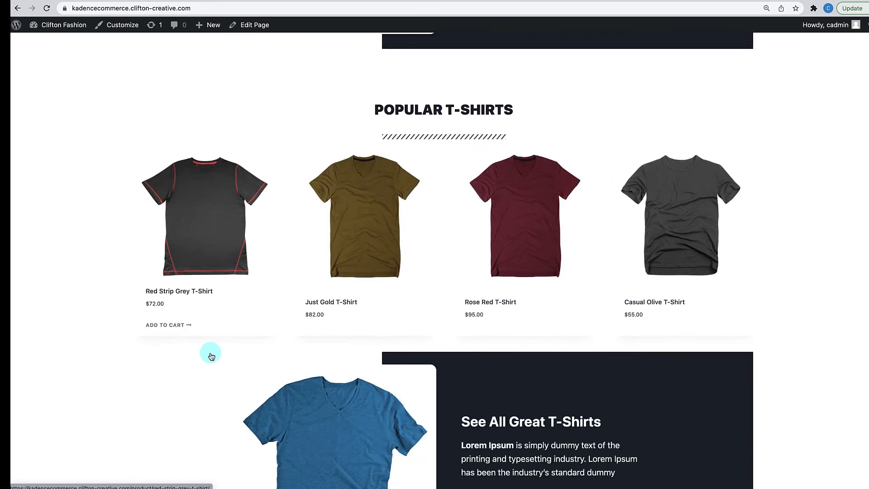
scroll(211, 357, "down", 15)
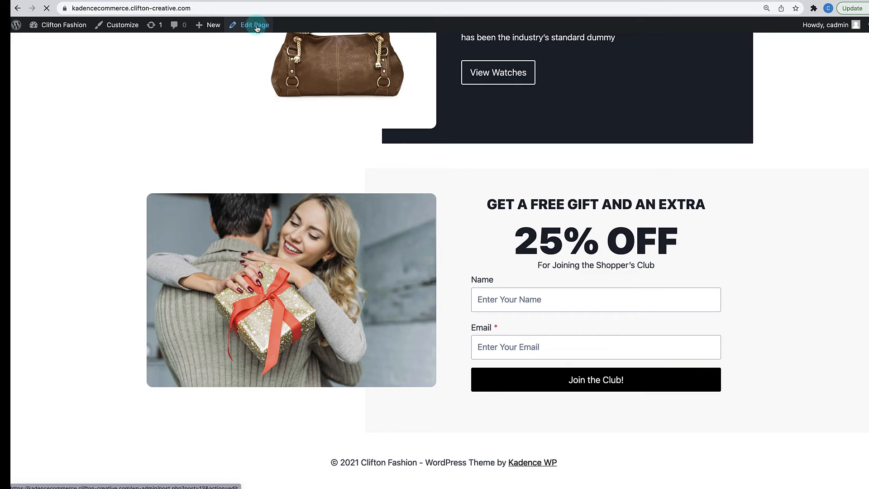
- Select the 25% OFF gift section row in the editor
scroll(292, 254, "down", 15)
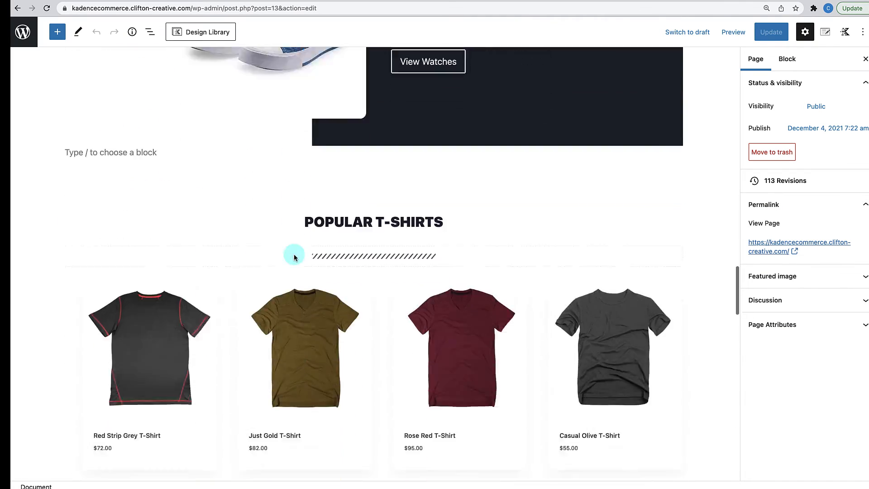
scroll(294, 257, "down", 15)
scroll(294, 257, "up", 6)
scroll(294, 257, "down", 1)
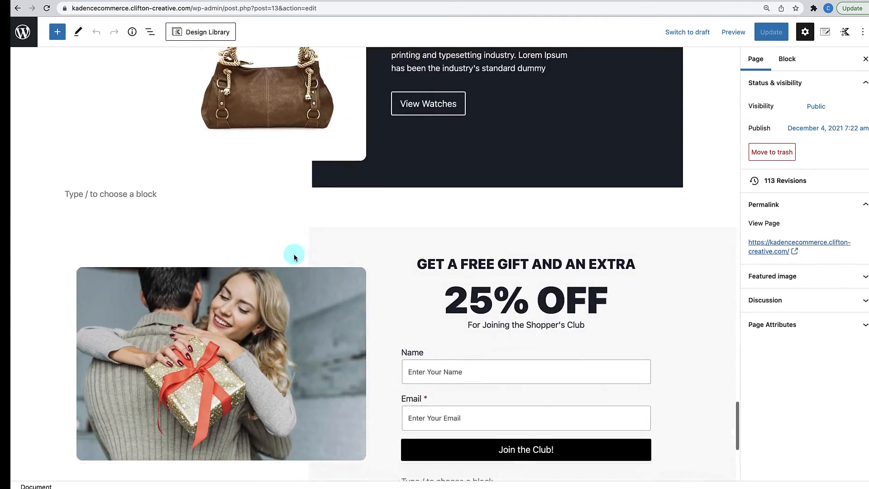
left_click(358, 198)
left_click(303, 215)
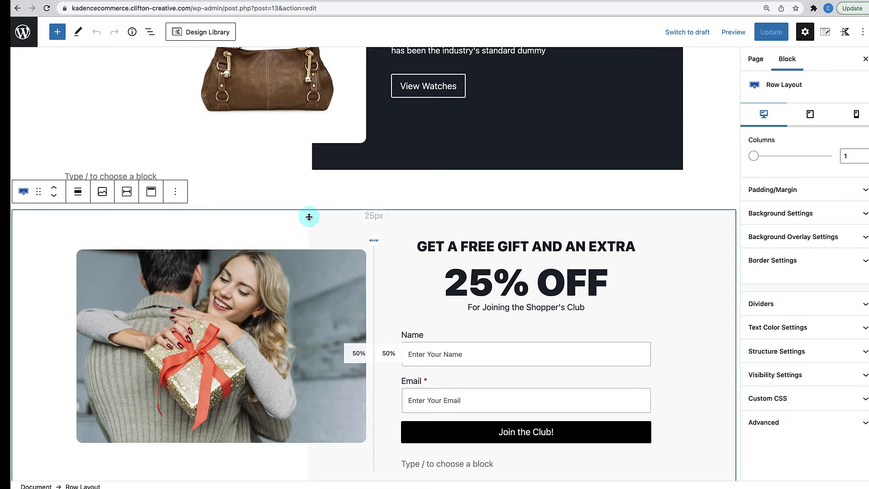
left_click(319, 188)
left_click(306, 262)
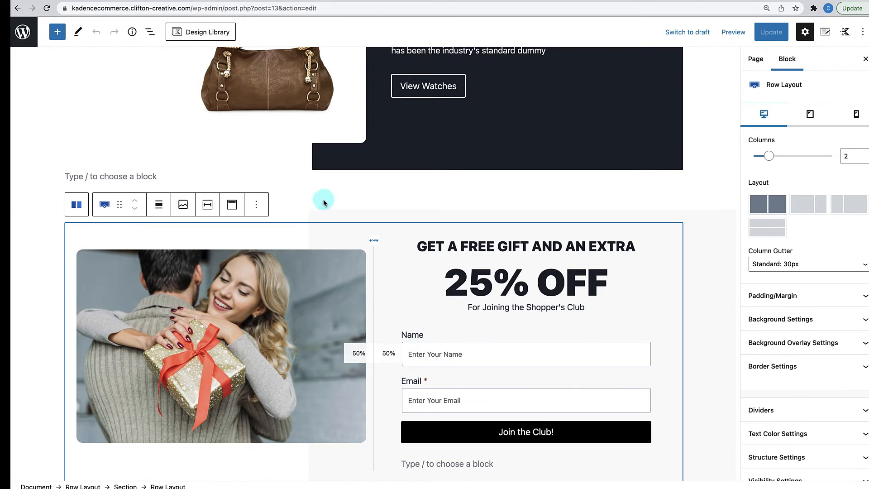
left_click(687, 223)
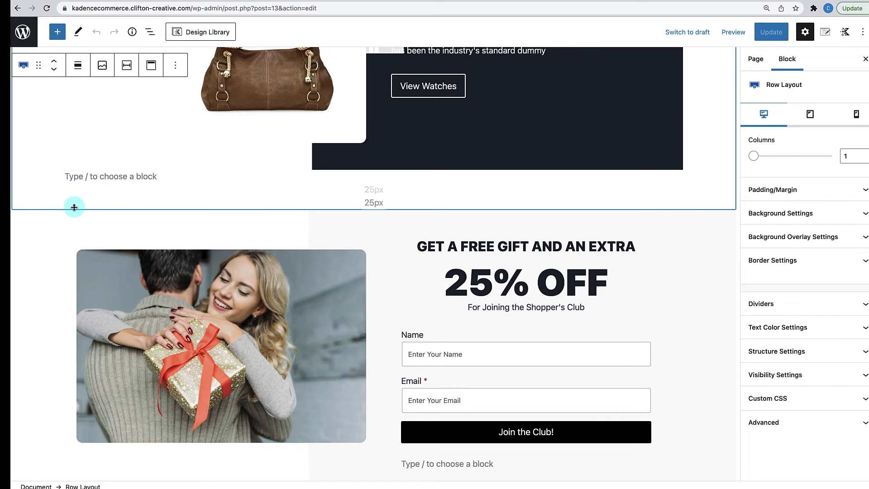
left_click(14, 213)
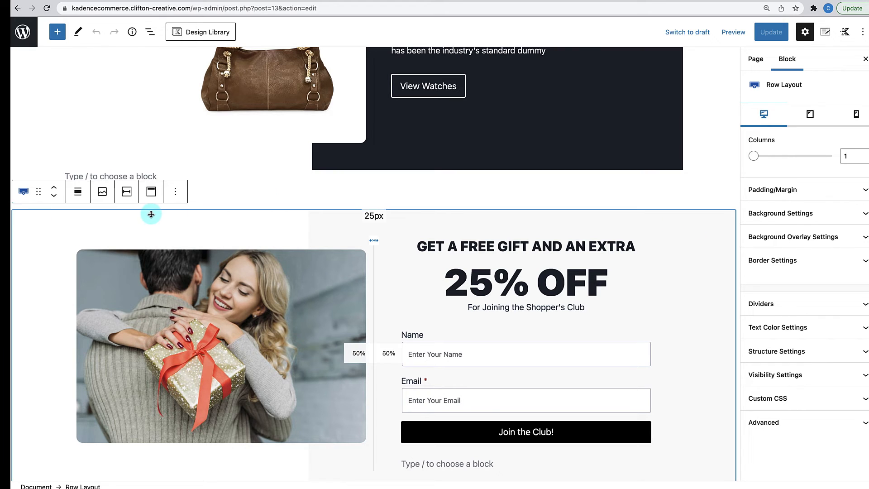
- Give the gift row an 80 px top margin
left_click(781, 198)
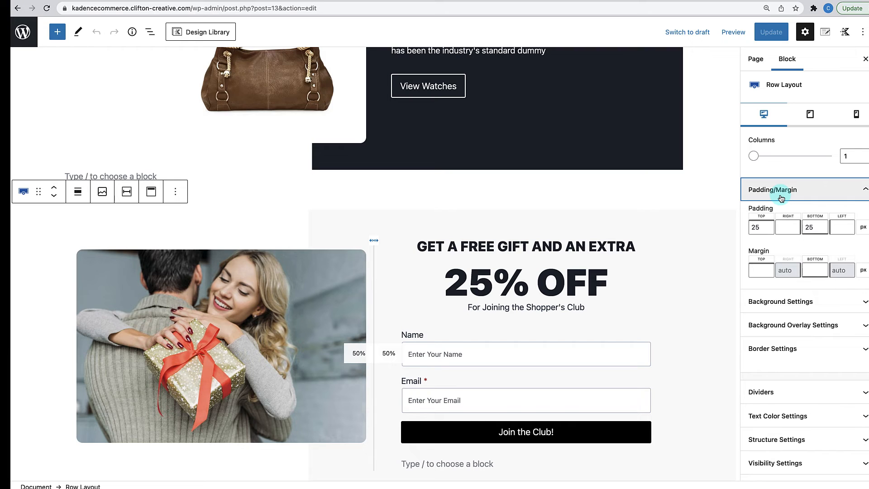
left_click(763, 268)
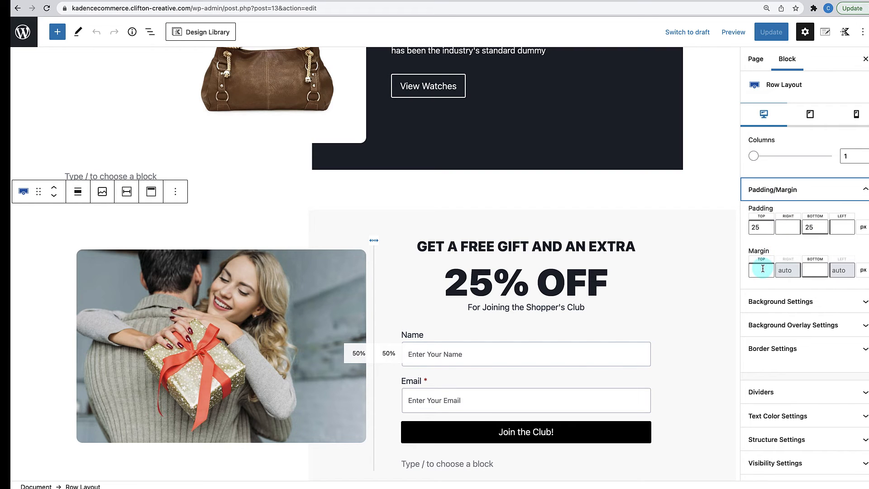
left_click(763, 269)
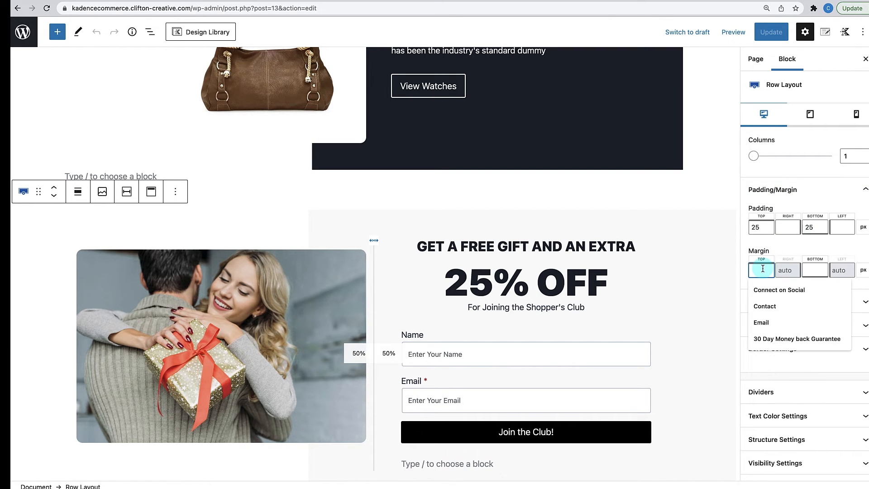
type("80")
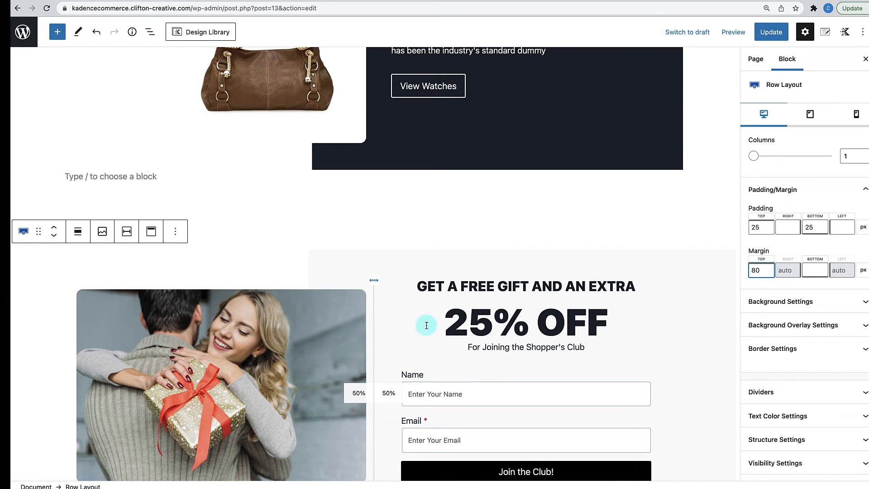
left_click(299, 259)
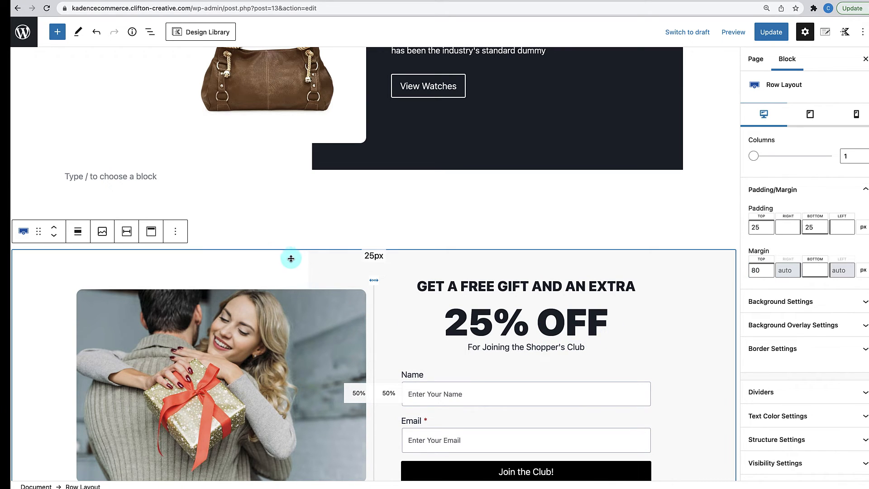
- Reselect the outer gift row and expand its Background Overlay Settings
scroll(292, 260, "down", 1)
scroll(292, 260, "down", 1)
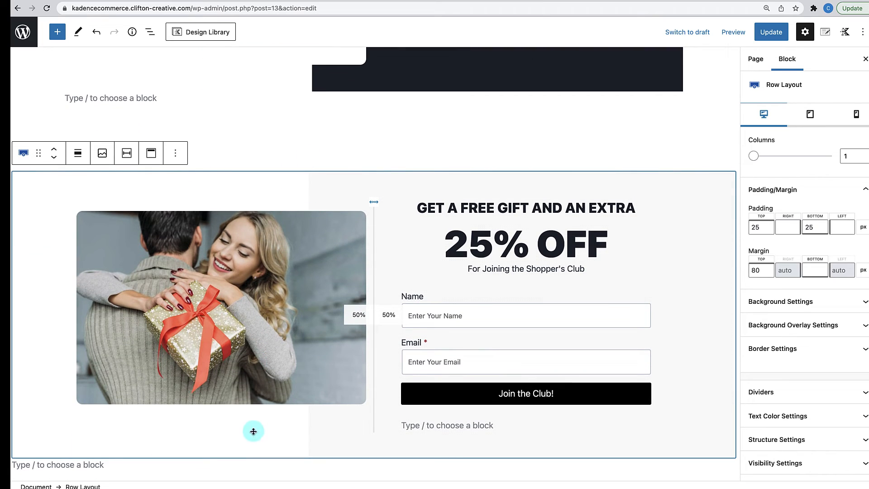
mouse_move(270, 178)
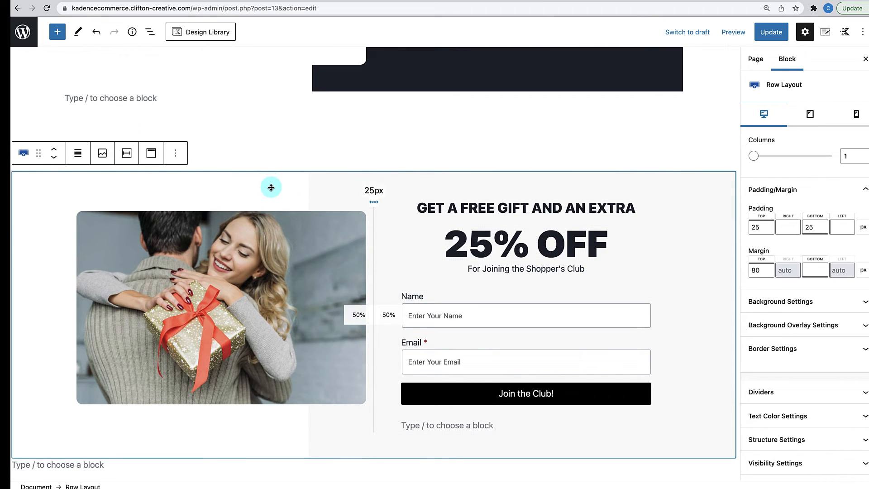
left_click(276, 185)
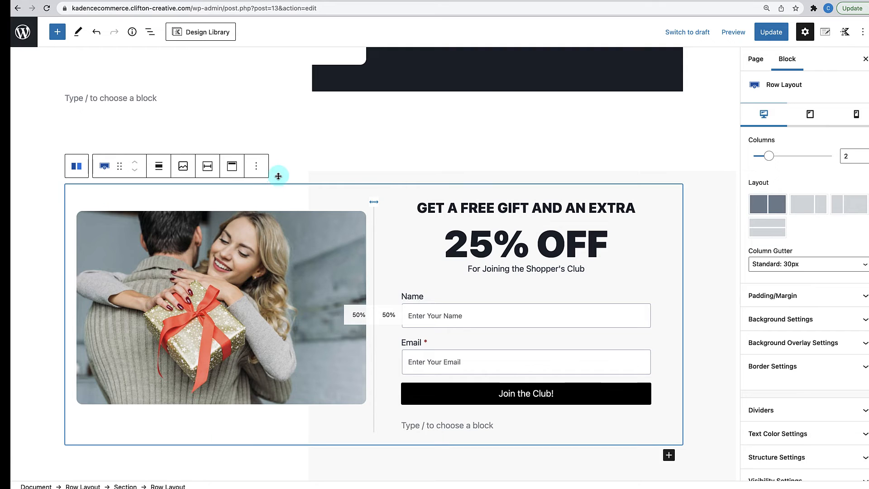
left_click(279, 176)
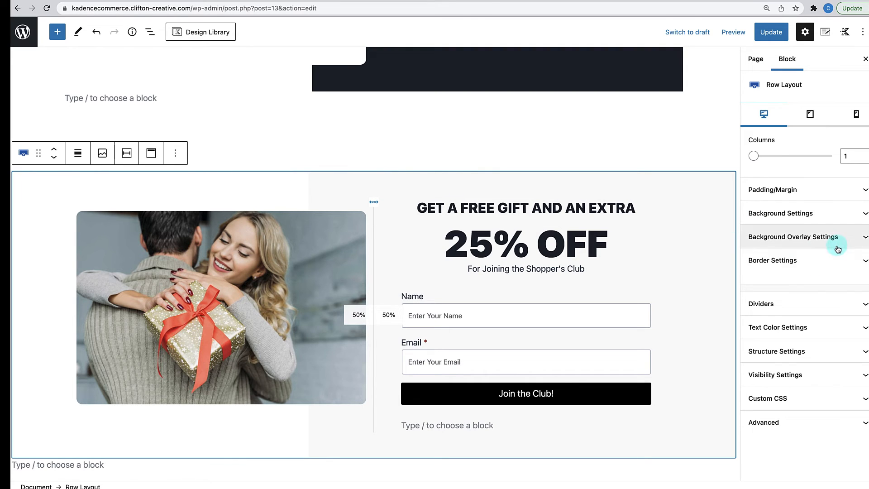
left_click(859, 238)
- Pick ever darker swatches for the overlay's second colour until it reads 1A202C
scroll(821, 326, "down", 3)
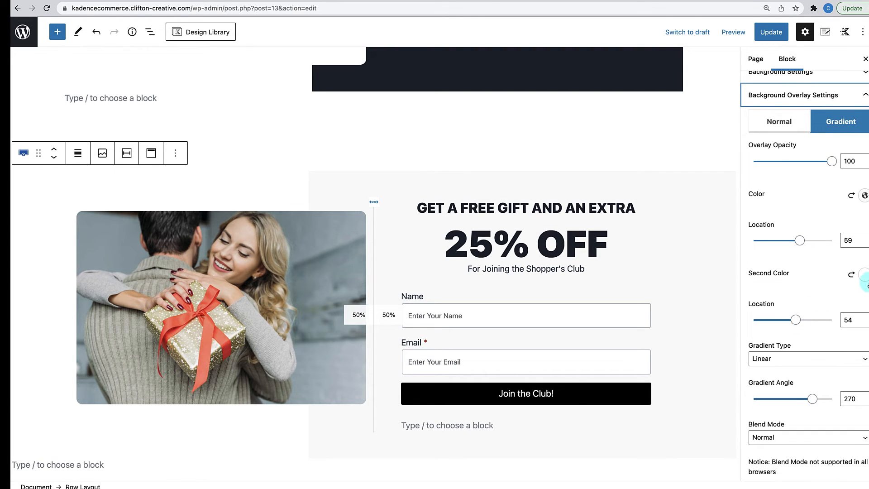
left_click(863, 277)
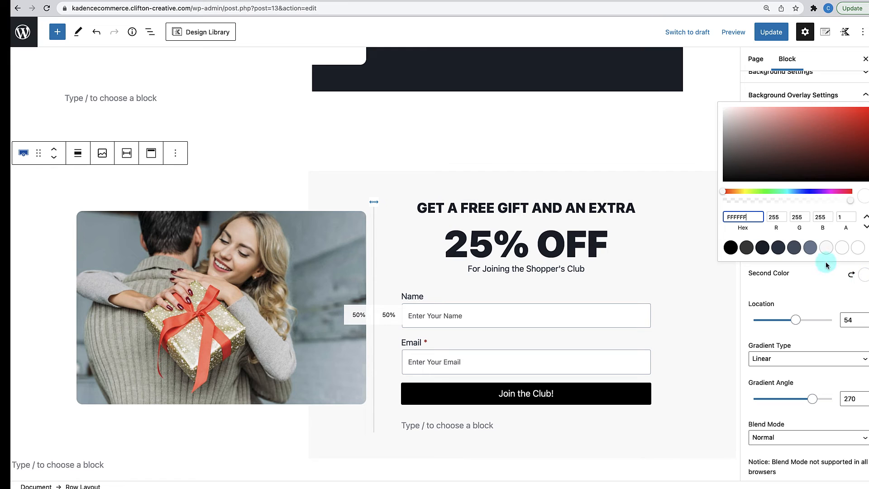
left_click(810, 248)
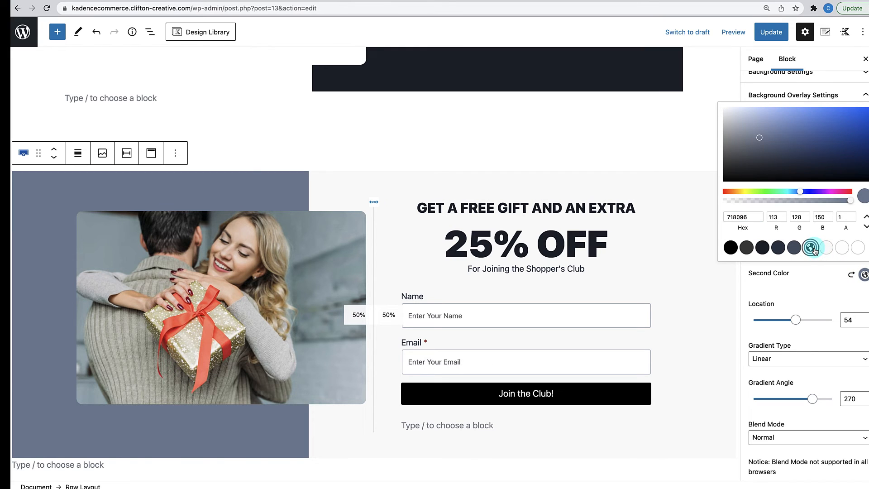
left_click(795, 248)
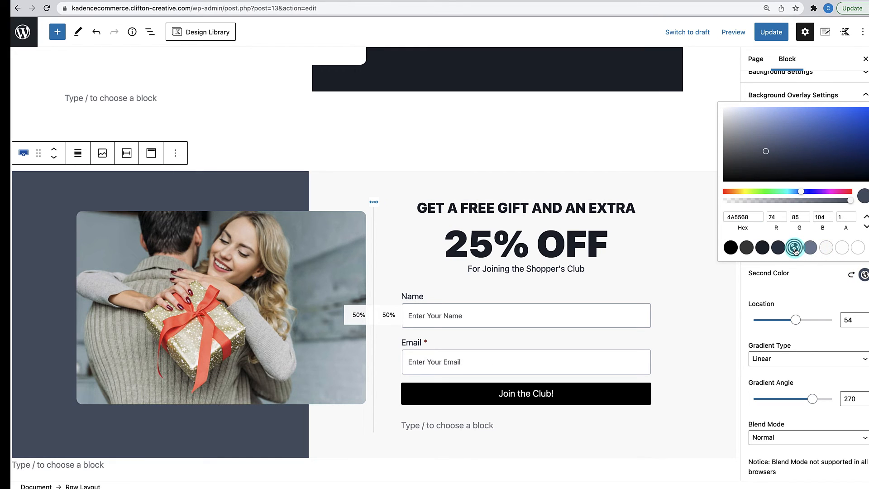
left_click(778, 248)
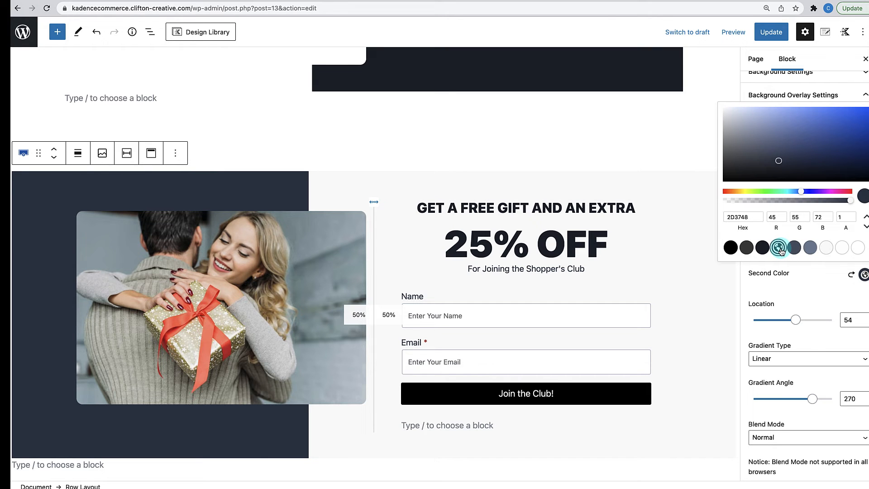
scroll(527, 337, "up", 5)
scroll(525, 338, "down", 3)
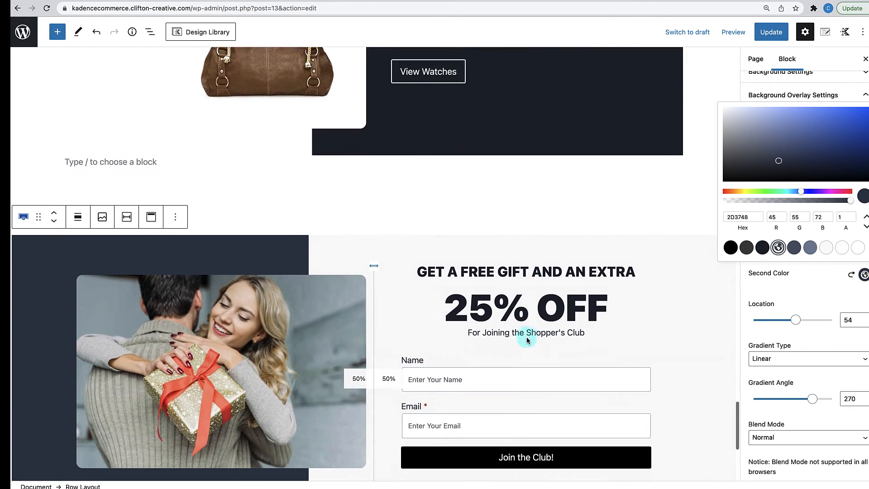
scroll(527, 340, "down", 1)
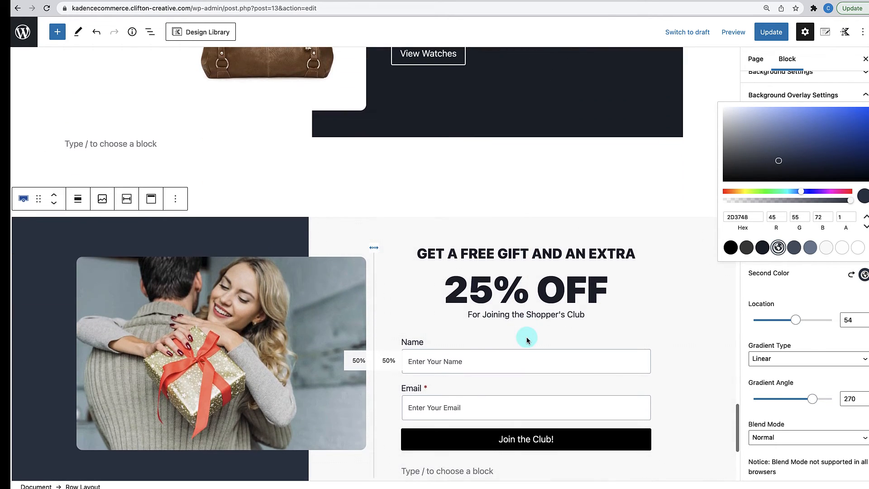
left_click(762, 248)
scroll(449, 349, "down", 5)
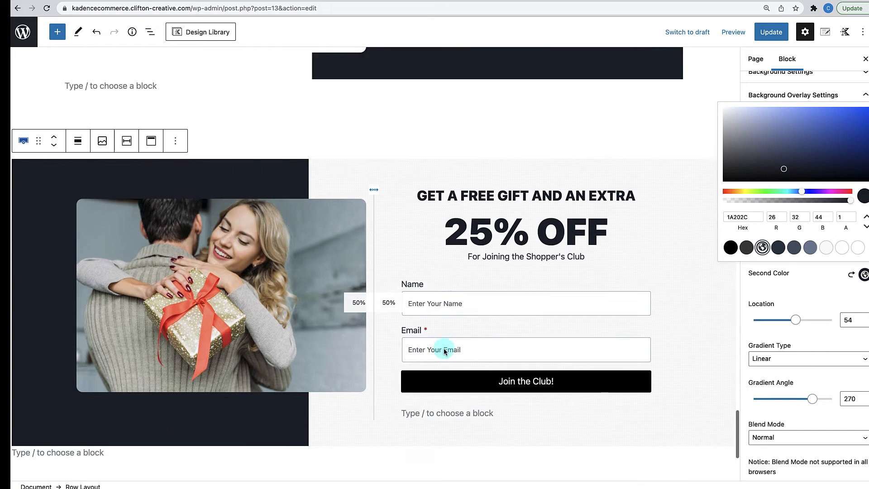
scroll(445, 351, "up", 3)
scroll(445, 352, "up", 2)
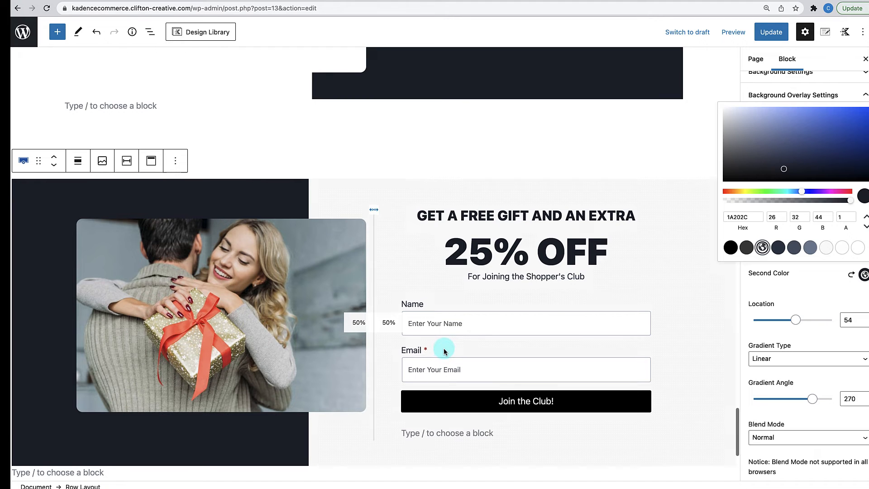
scroll(444, 351, "down", 5)
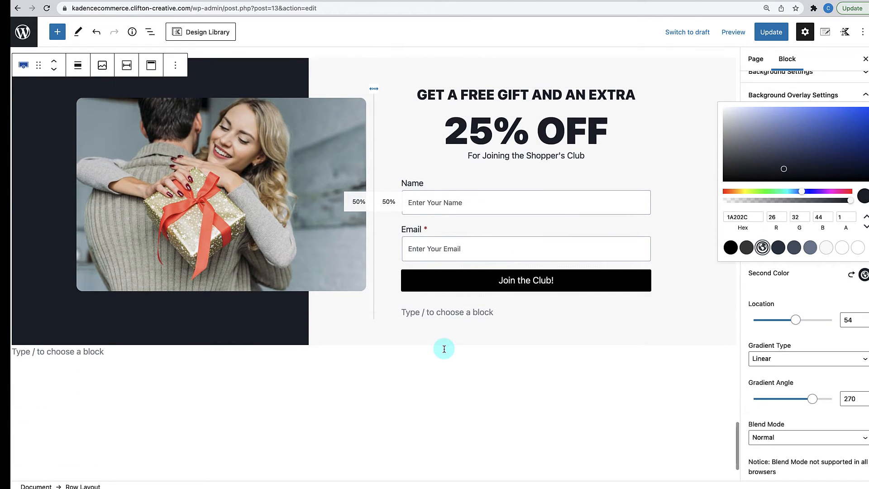
scroll(444, 348, "up", 1)
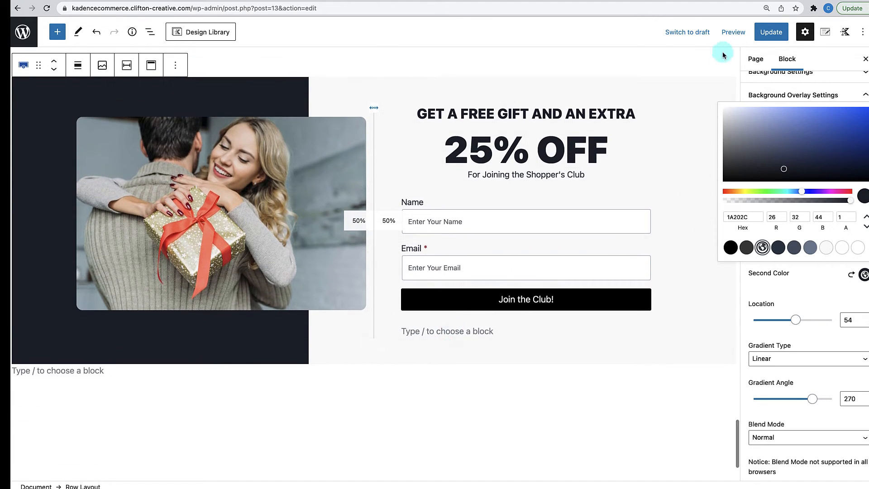
- Update the page and check the live gift section: navy photo half beside the grey signup form
left_click(770, 32)
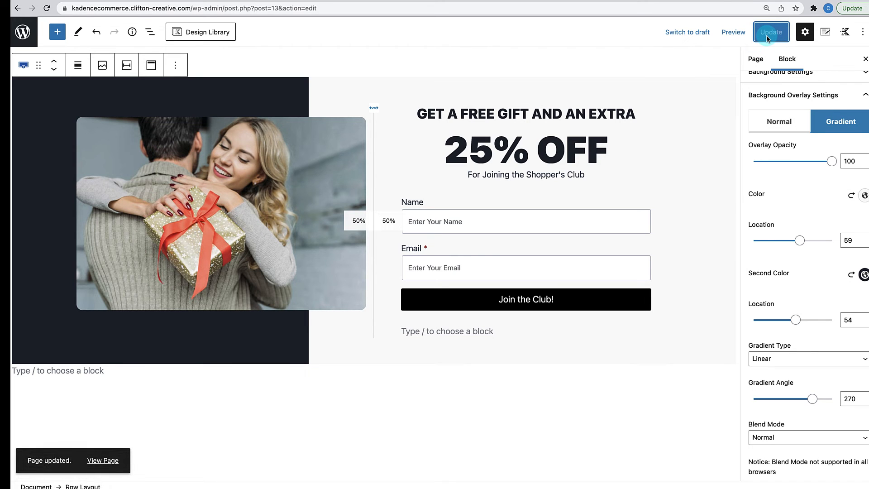
left_click(108, 460)
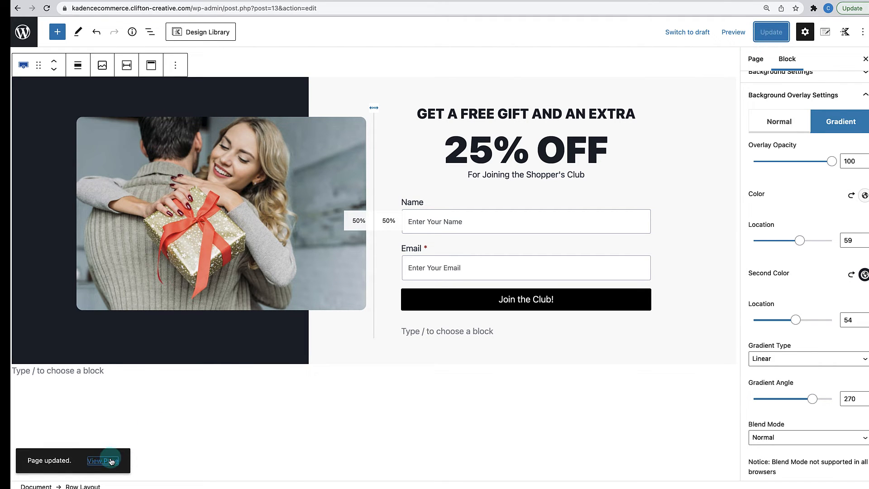
scroll(299, 365, "down", 20)
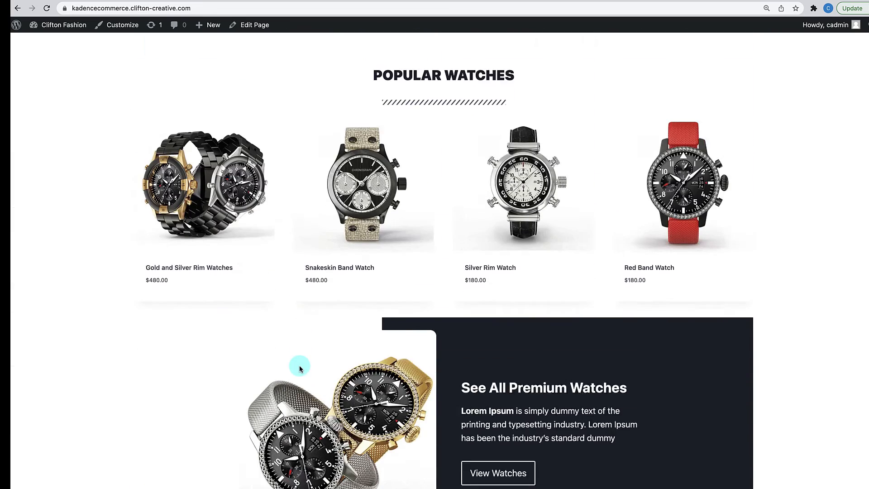
scroll(300, 367, "down", 20)
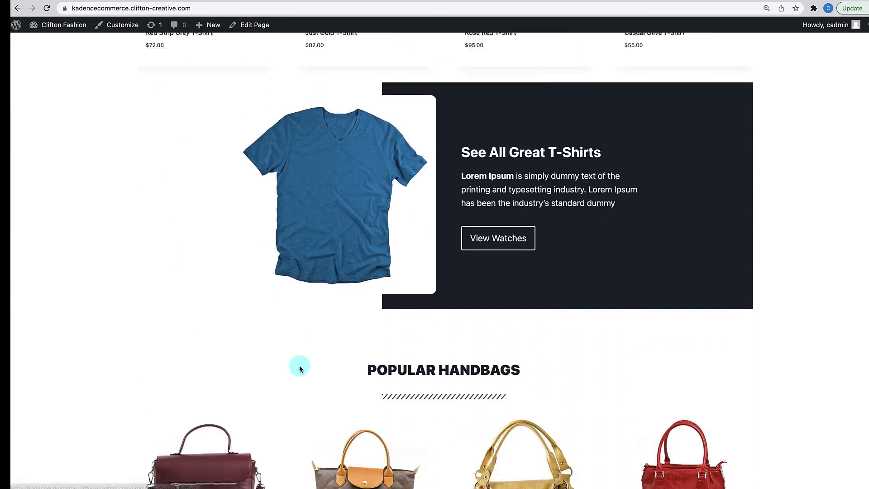
scroll(300, 368, "down", 8)
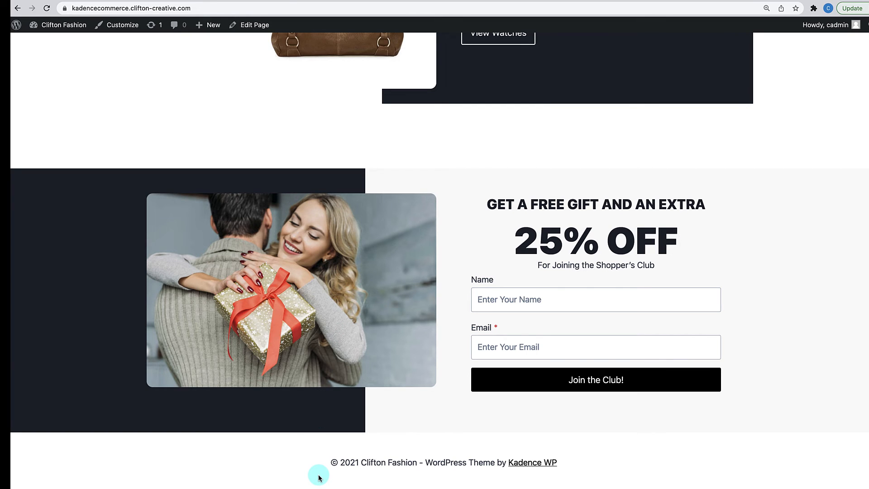
scroll(423, 381, "up", 3)
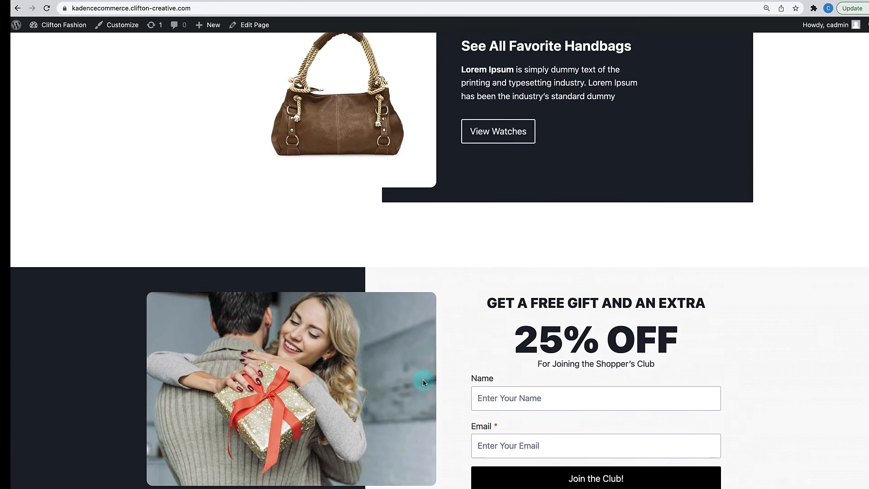
scroll(423, 382, "up", 10)
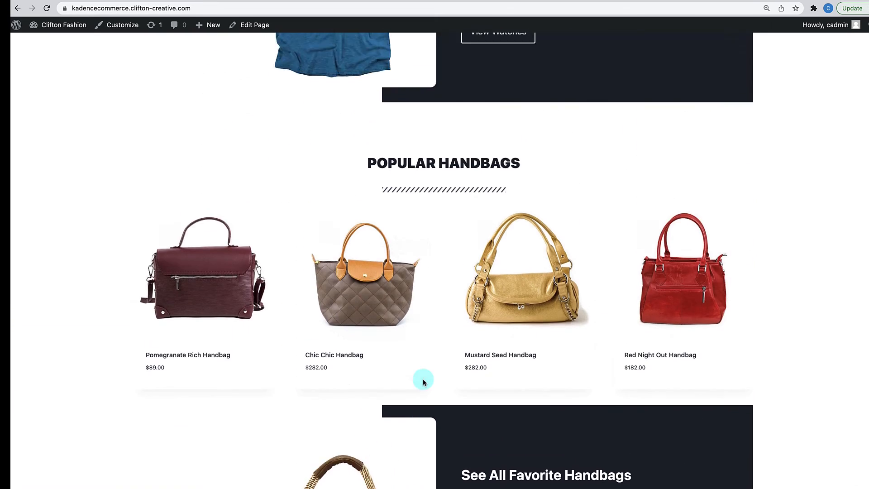
scroll(423, 382, "down", 10)
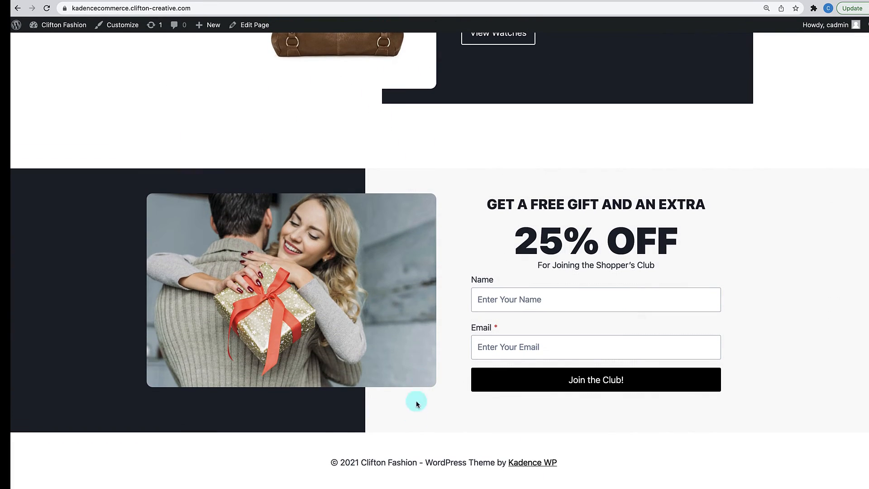
scroll(430, 374, "up", 15)
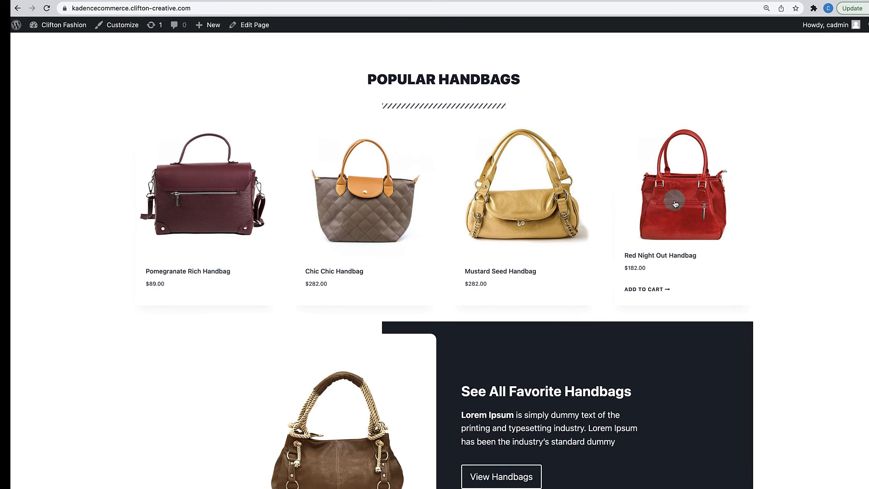
scroll(641, 195, "up", 2)
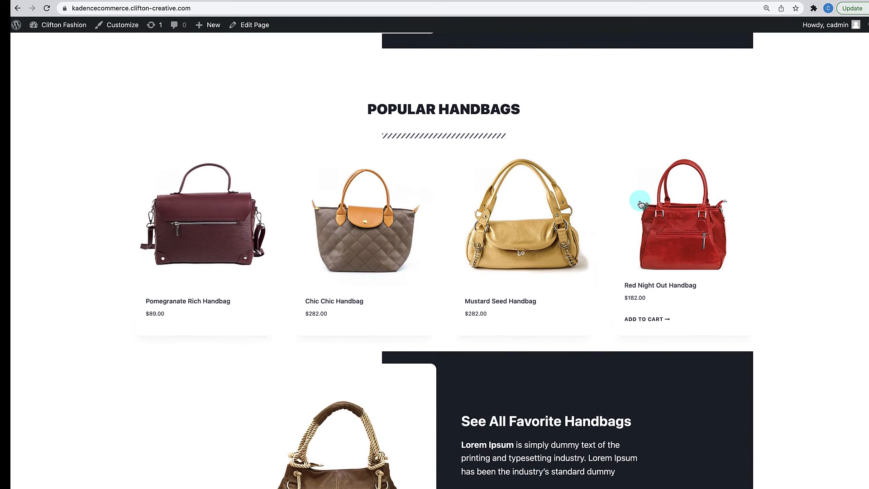
- Open the Customizer's Footer builder, where only the Copyright item sits in the bottom row
left_click(121, 29)
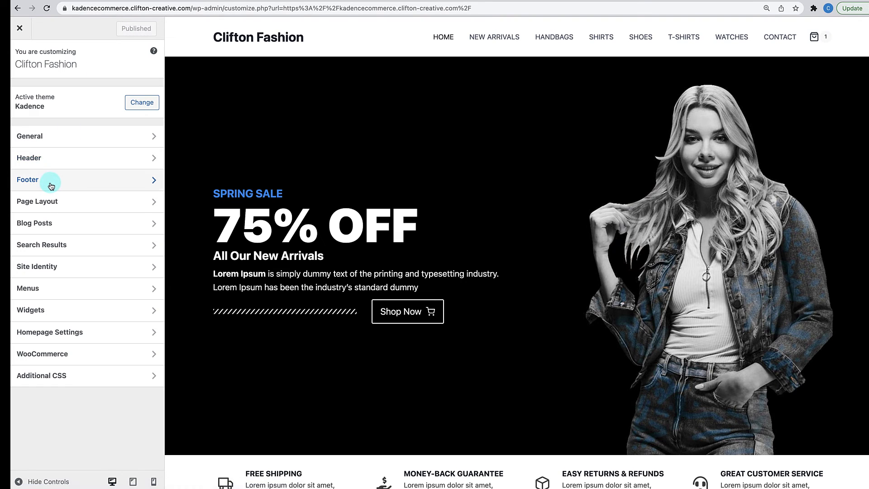
left_click(51, 181)
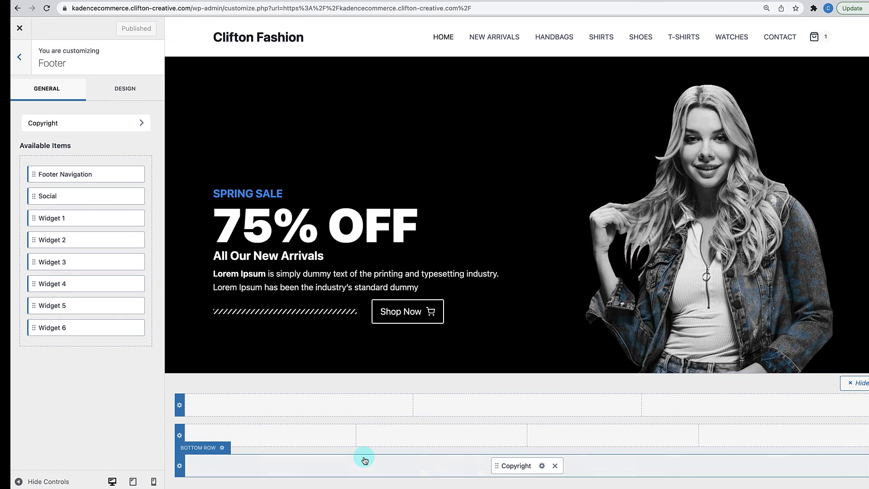
scroll(421, 285, "down", 15)
scroll(423, 285, "down", 10)
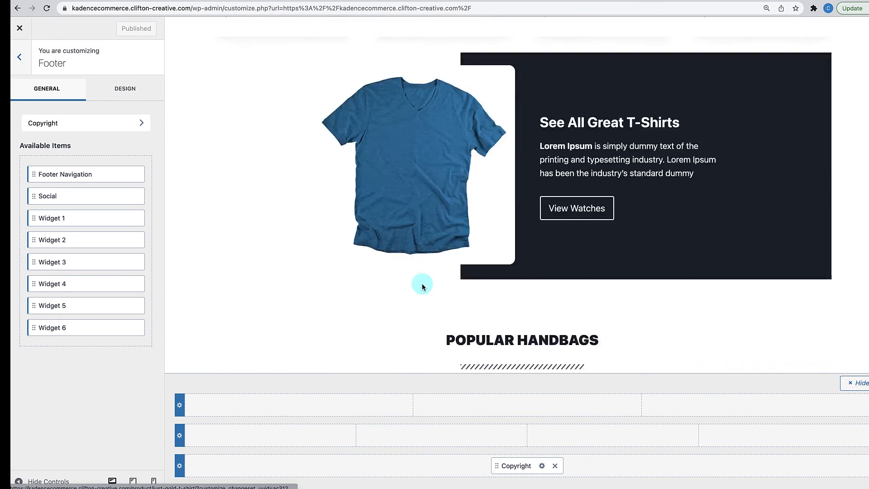
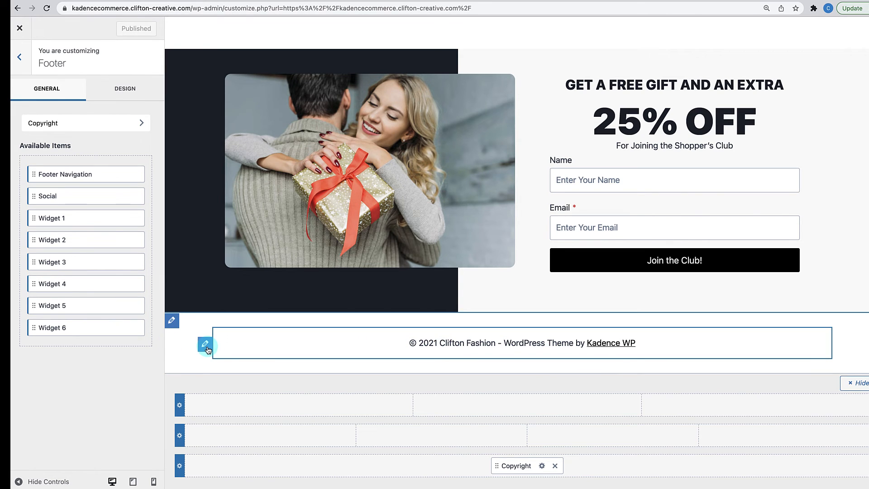
- Replace the copyright's {theme-credit} placeholder with 'Powered By CliftonWP & Kadence WP'
left_click(543, 467)
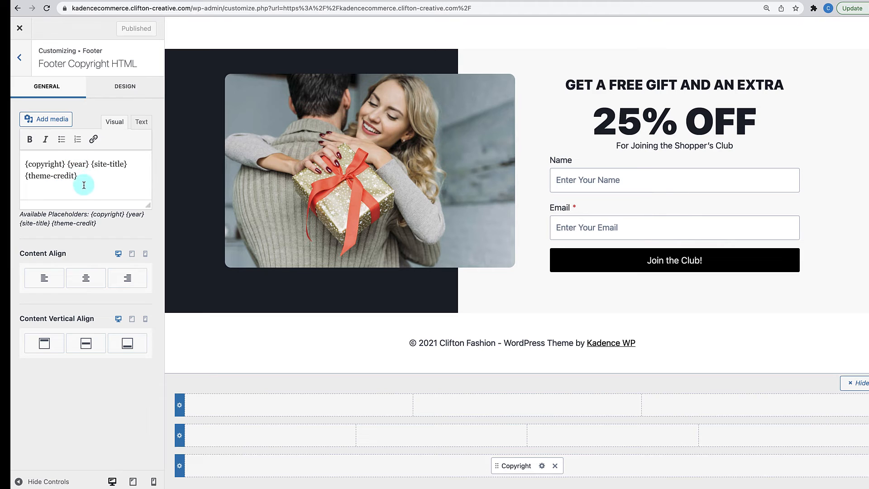
left_click_drag(78, 177, 11, 175)
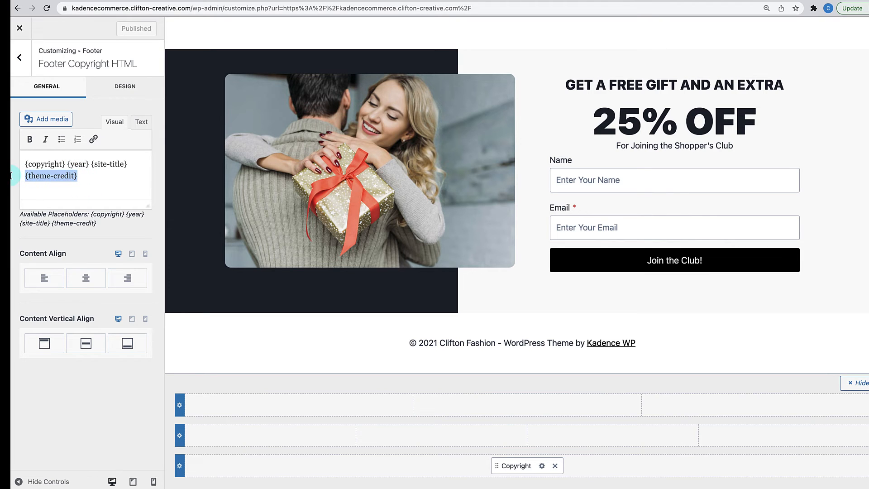
type("Powered By CliftonWP & Kadence WP")
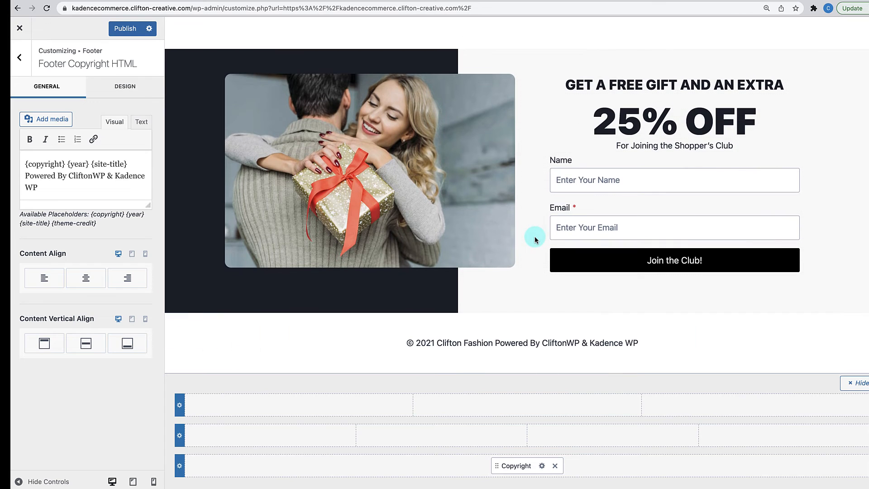
- Set the copyright font size from 17px to 14px and publish
left_click(111, 96)
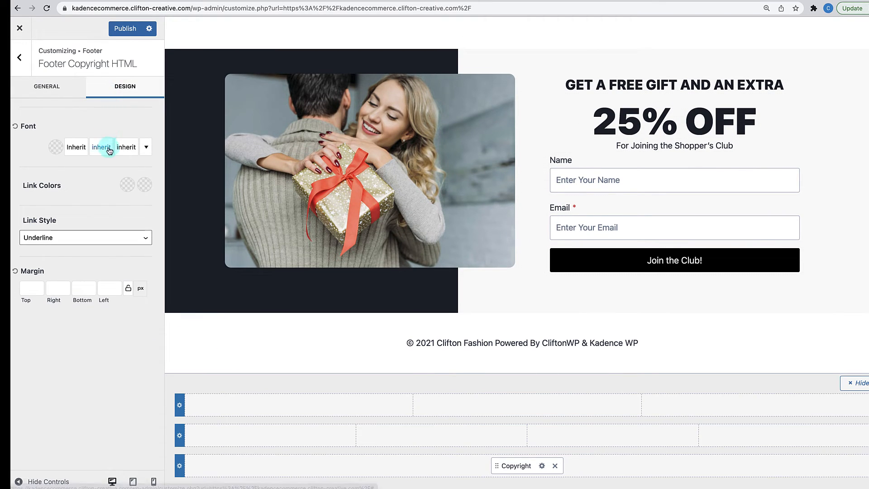
left_click(125, 153)
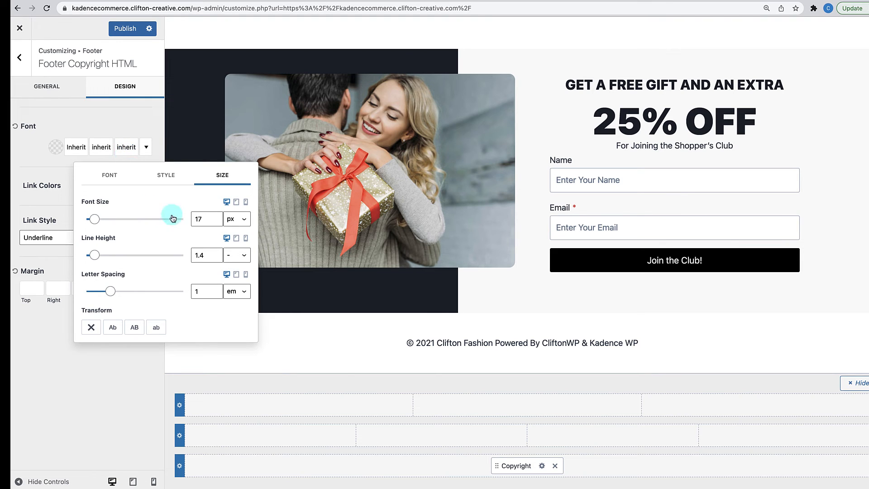
left_click_drag(198, 218, 206, 218)
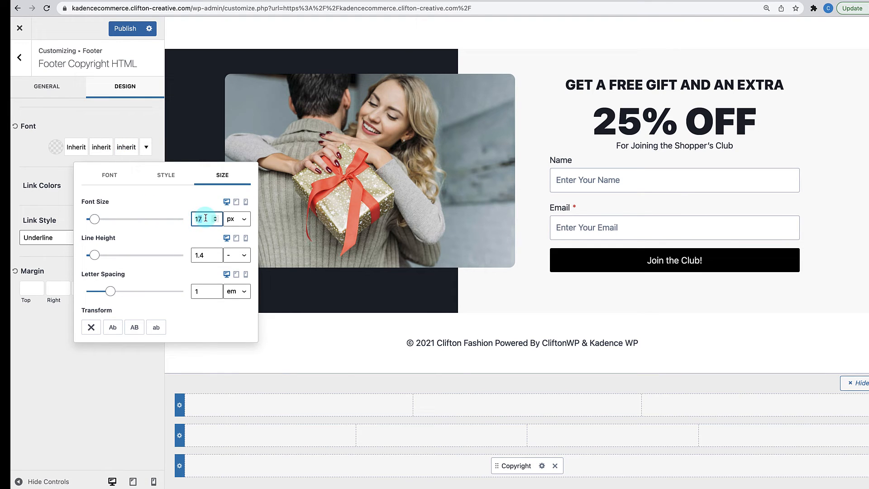
type("14")
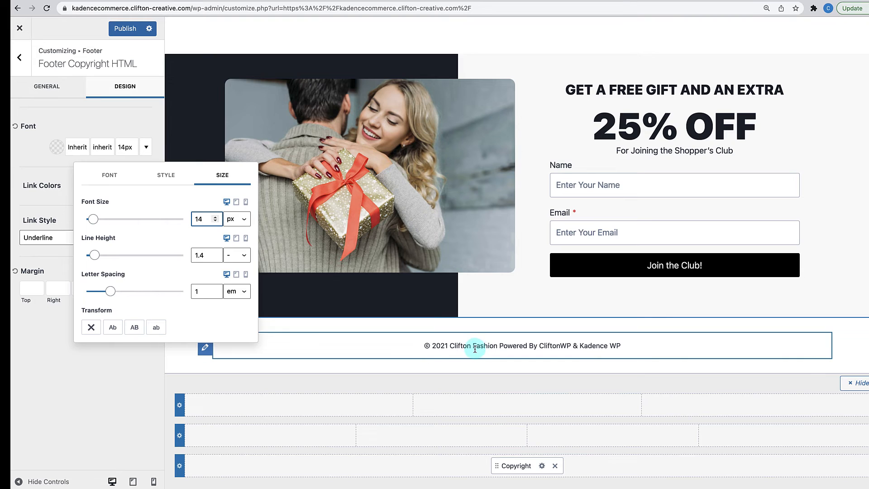
left_click(102, 379)
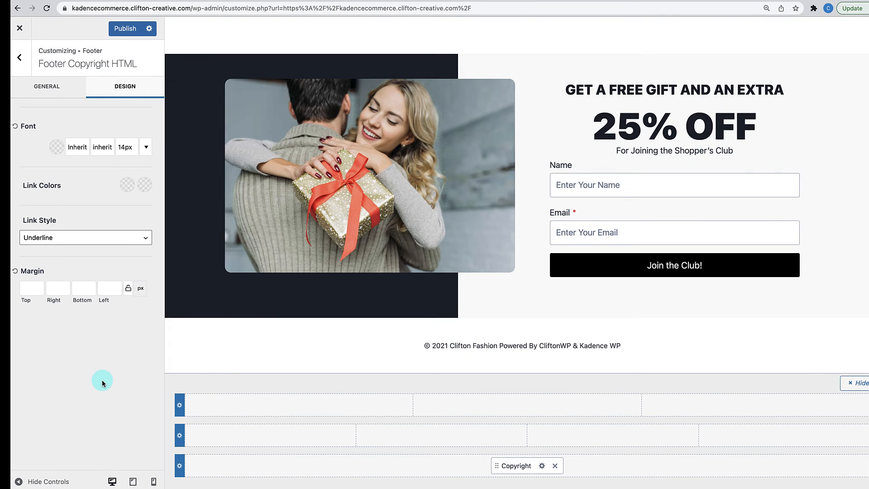
left_click(123, 36)
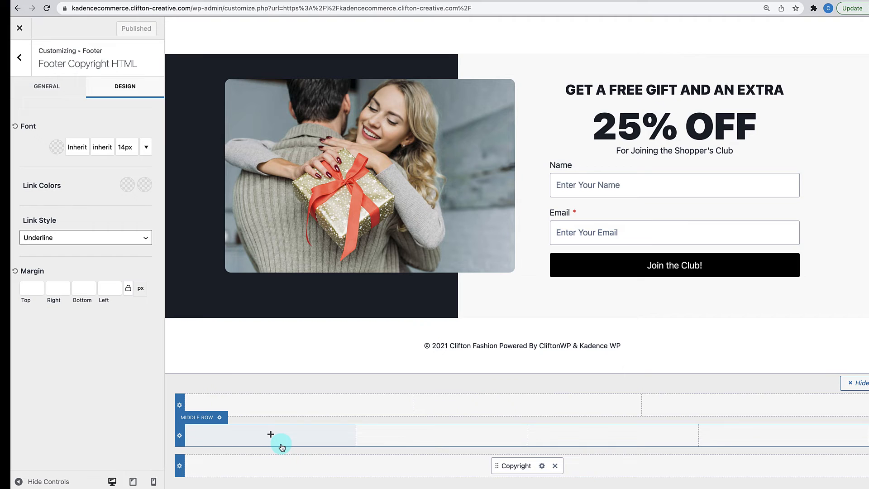
- Switch the footer middle row to 3 columns and back to 4, then return to the footer items
left_click(180, 435)
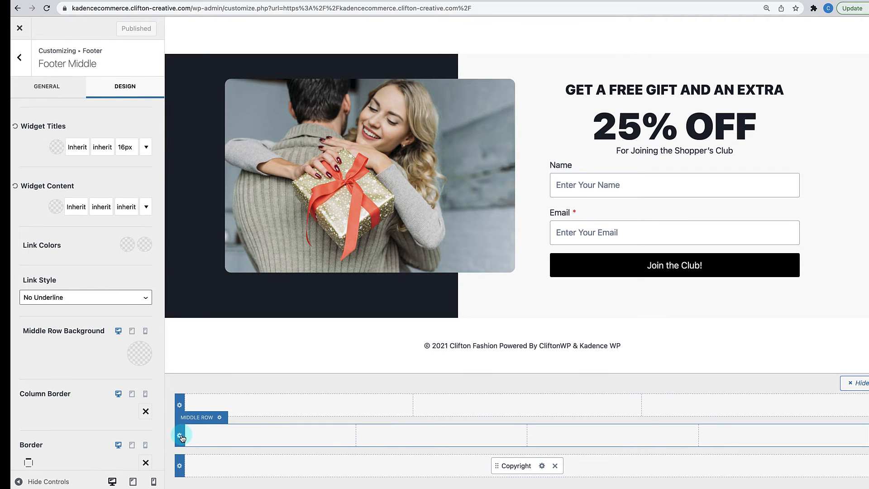
left_click(63, 84)
left_click(87, 206)
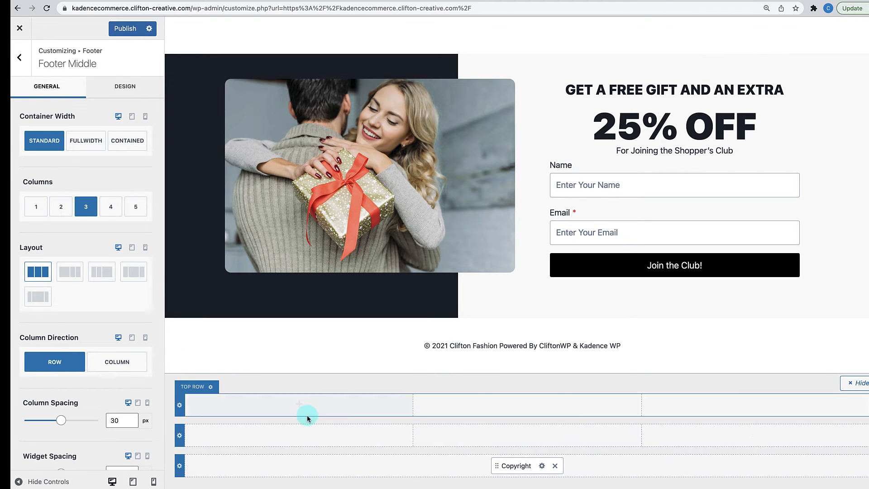
left_click(108, 209)
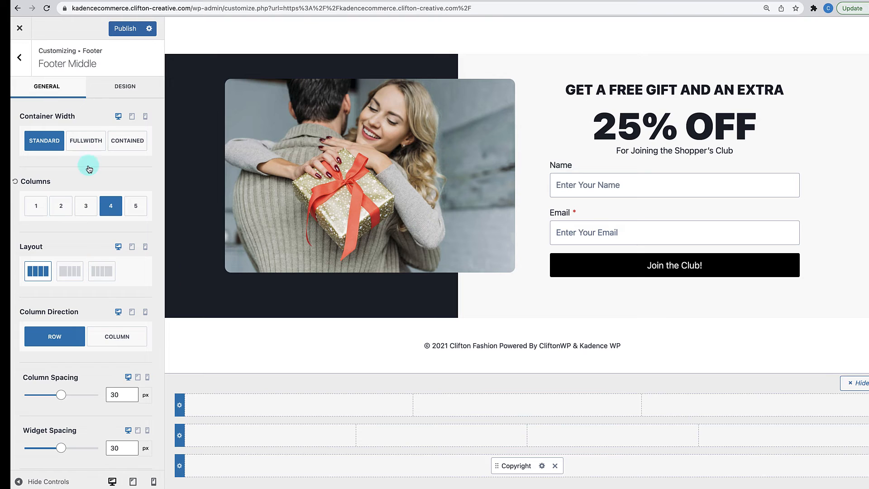
left_click(21, 57)
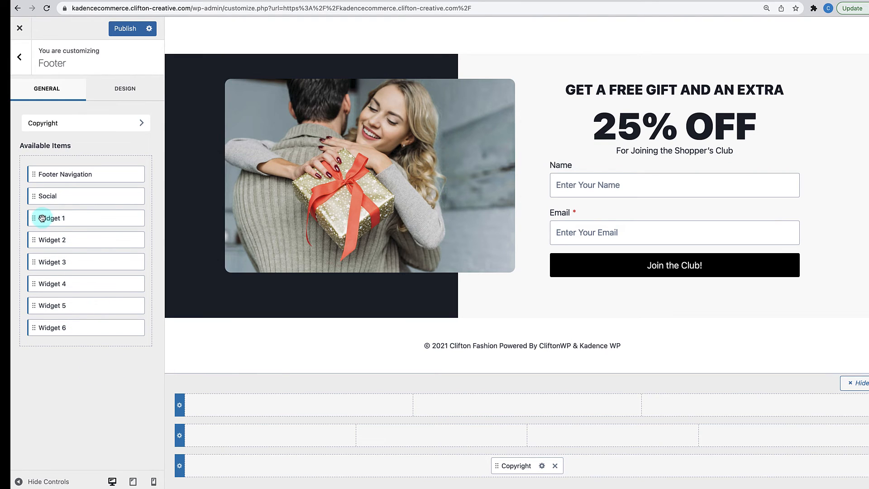
- Place Widget 1, Widget 2, Widget 3 and Social into the middle row's four columns
left_click_drag(42, 218, 200, 442)
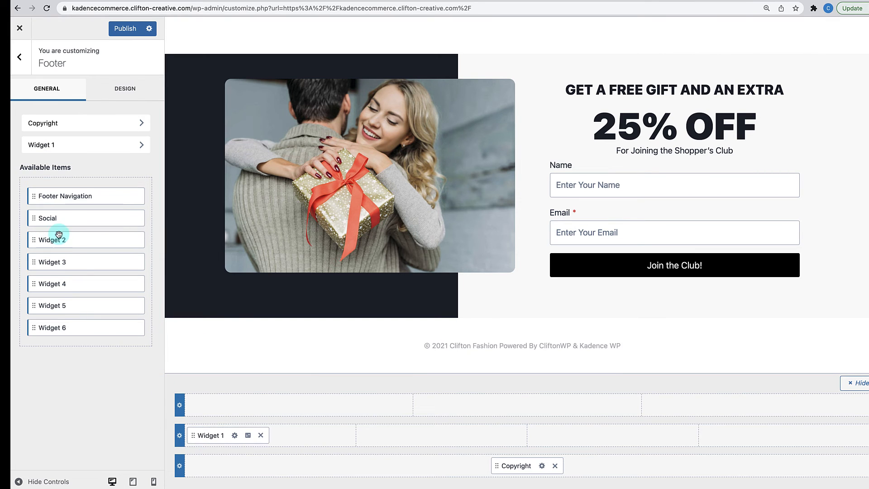
left_click_drag(55, 244, 462, 436)
left_click_drag(42, 263, 590, 444)
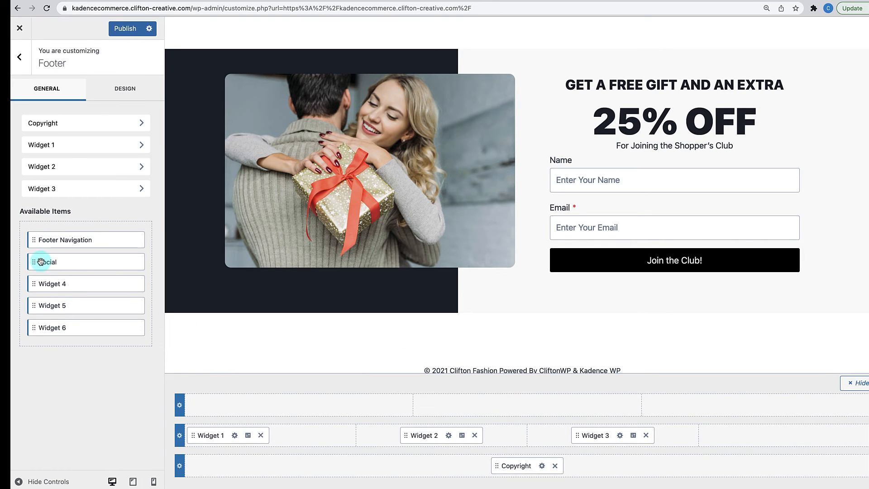
left_click_drag(41, 262, 718, 435)
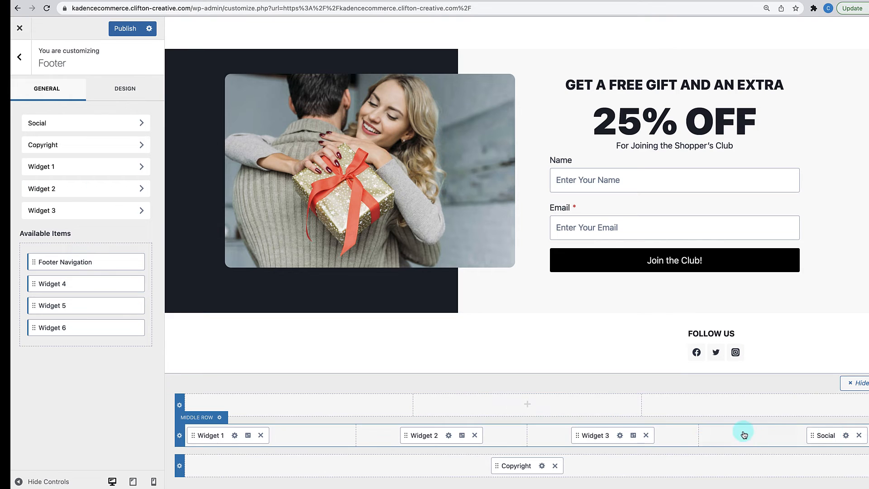
- Title the Social icons FOLLOW US and look over their Design settings
left_click(846, 436)
left_click(132, 132)
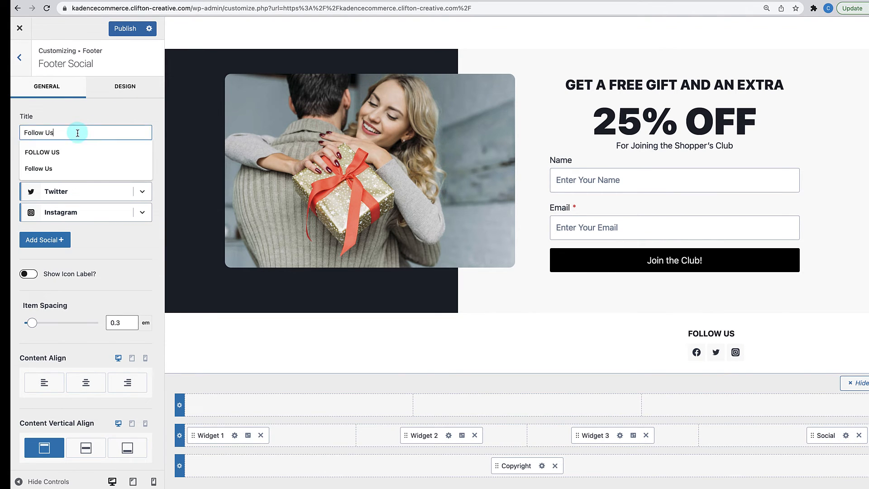
key("super+a")
key("BackSpace")
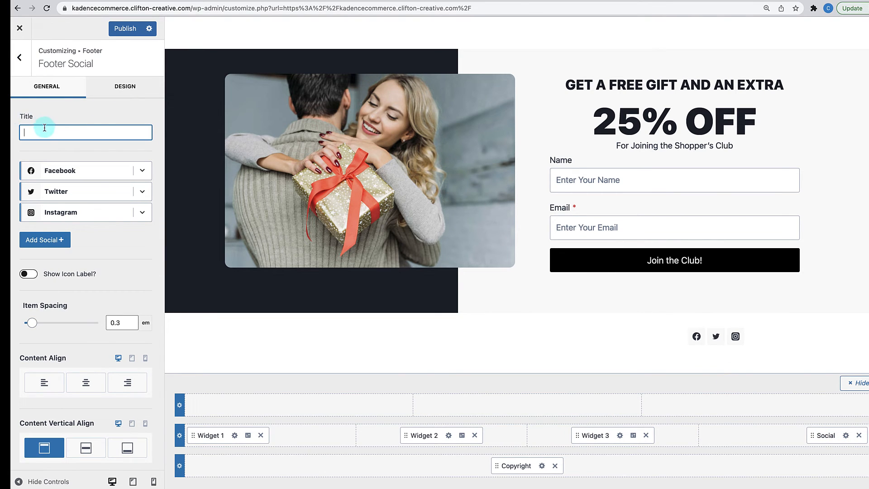
type("Fo")
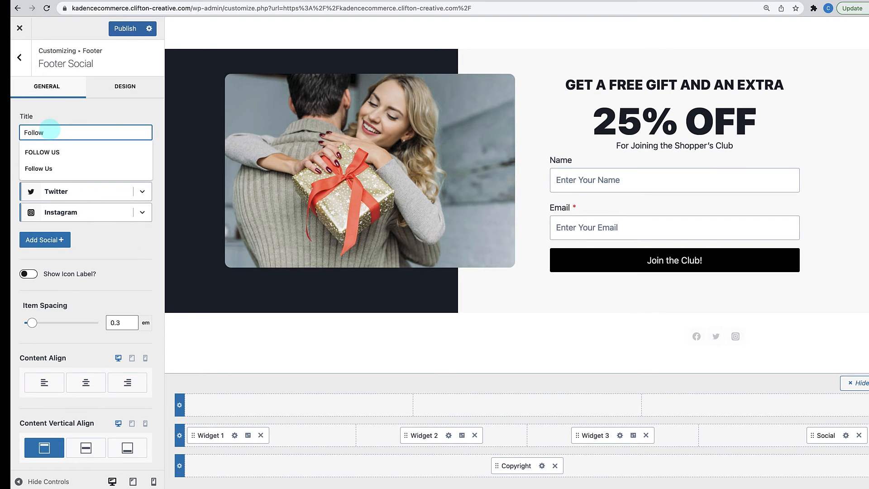
type("llow")
left_click(35, 151)
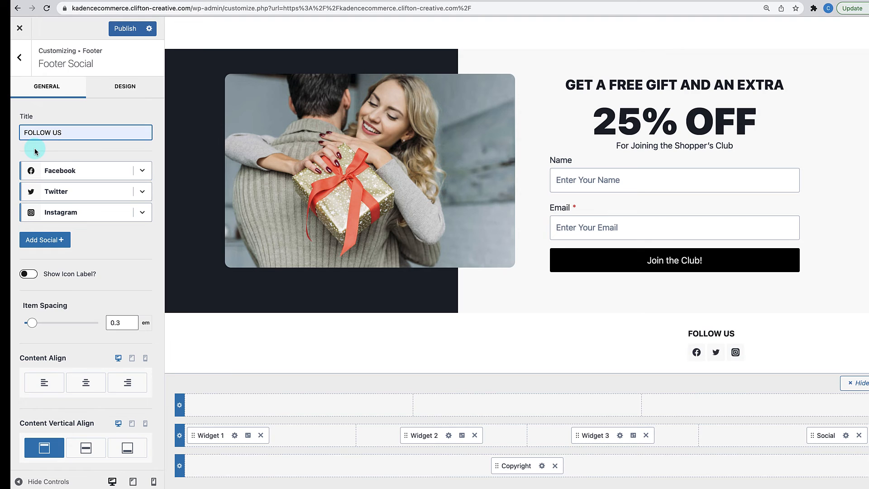
left_click(128, 94)
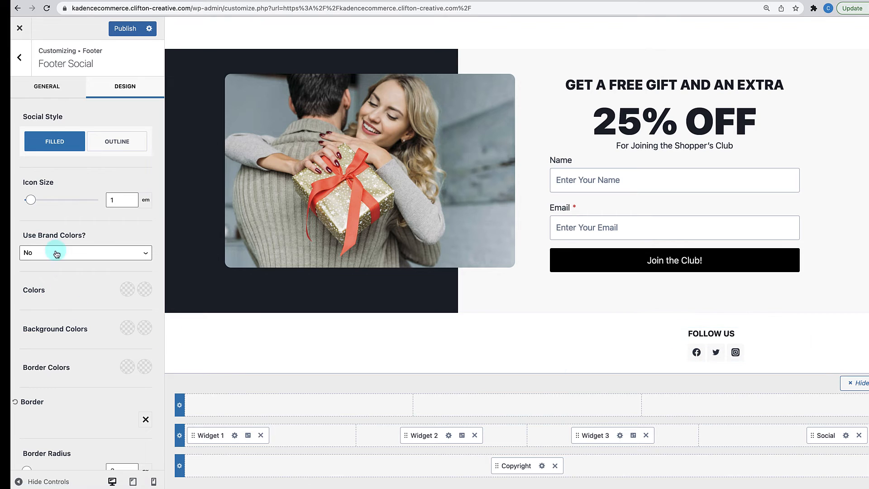
scroll(58, 273, "down", 3)
scroll(58, 273, "up", 2)
scroll(59, 273, "up", 1)
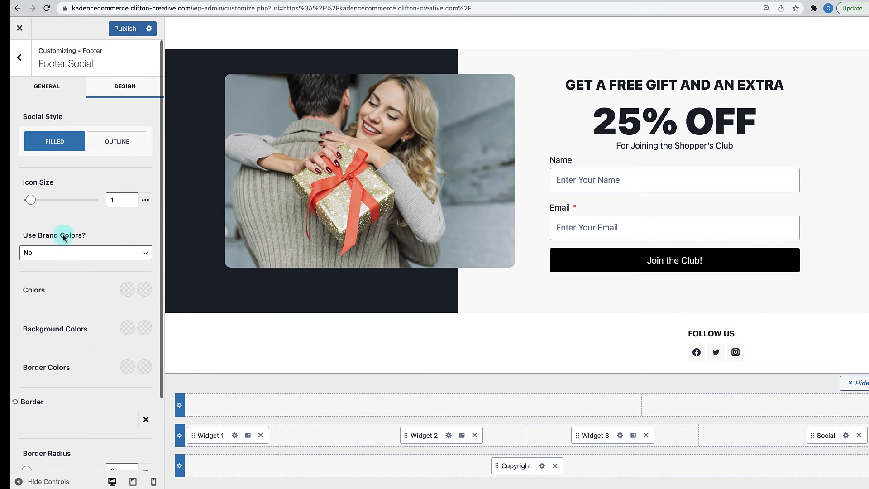
left_click(68, 86)
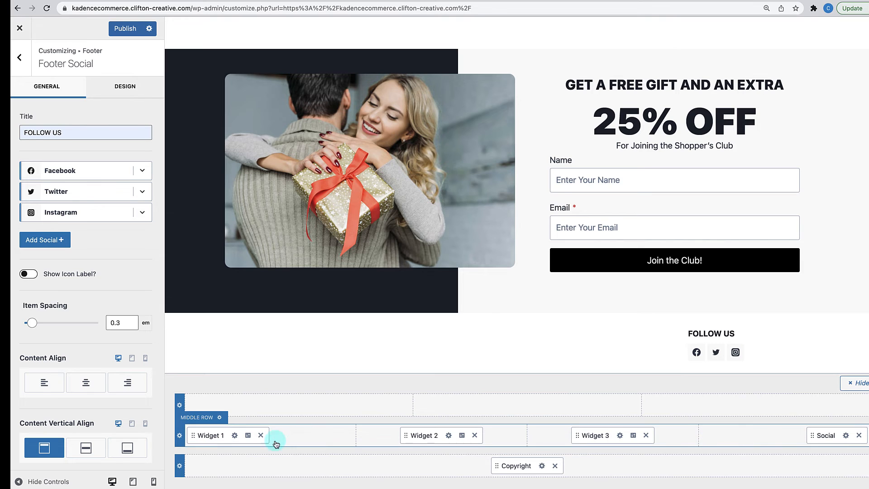
- Preview the Footer 1 and Footer 2 widget areas, publish, and exit to the homepage
left_click(235, 436)
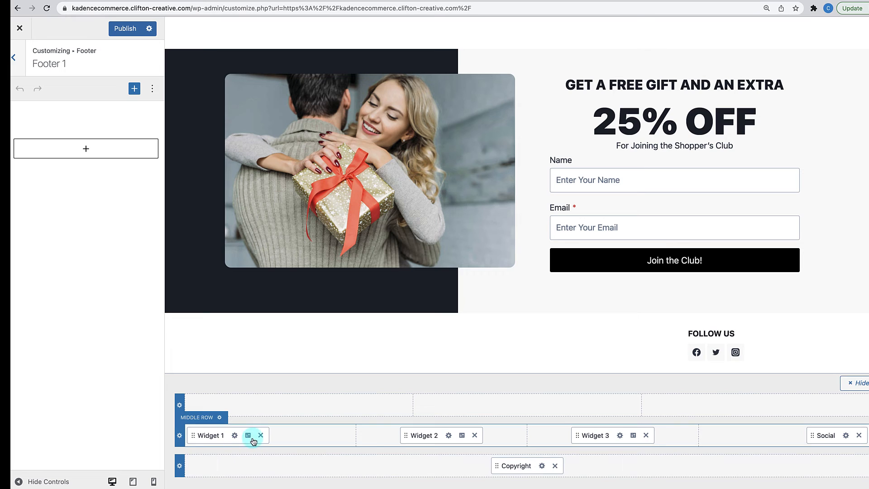
left_click(449, 436)
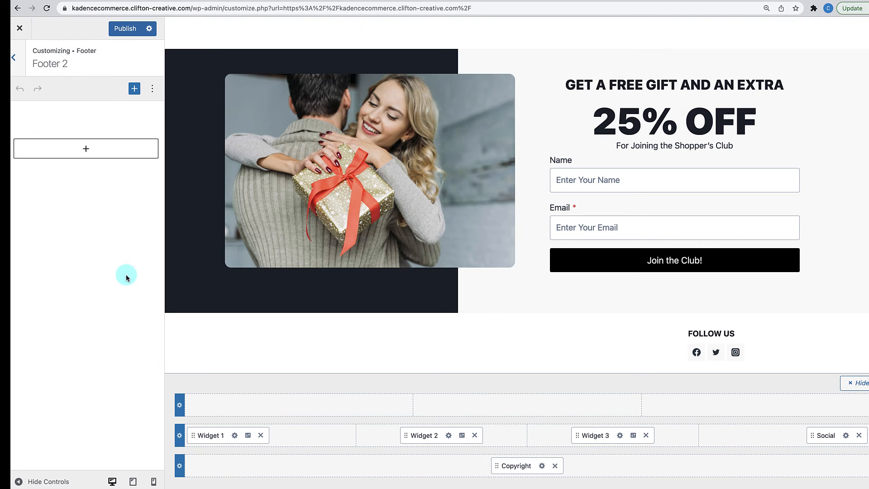
left_click(131, 30)
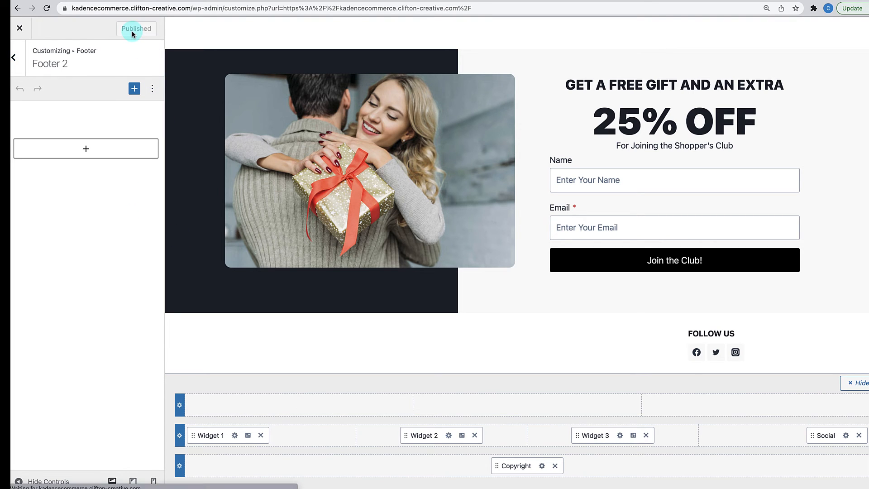
left_click(21, 28)
mouse_move(54, 28)
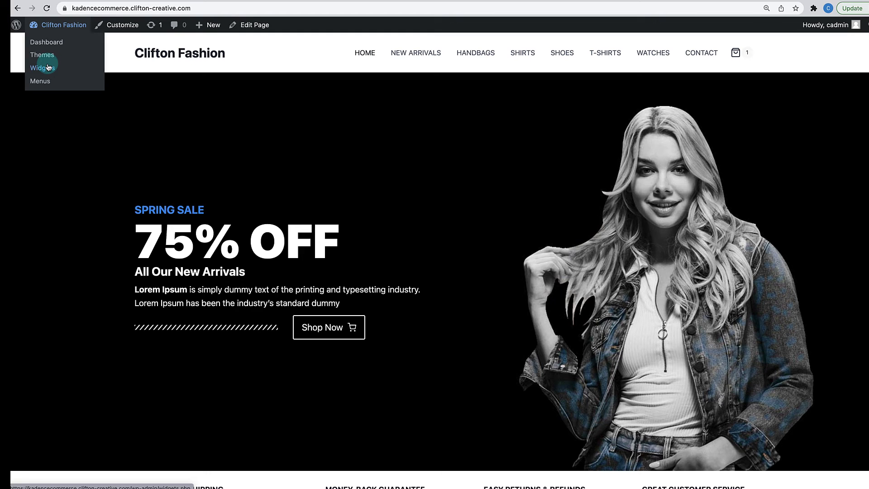
- On the Widgets page, add an Advanced Heading 'Clifton Fashion' to Footer 1
left_click(52, 42)
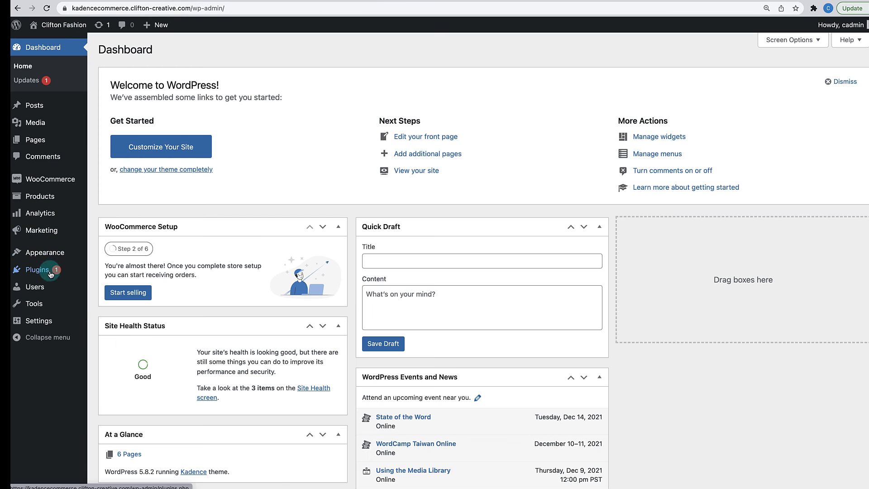
mouse_move(46, 253)
left_click(121, 285)
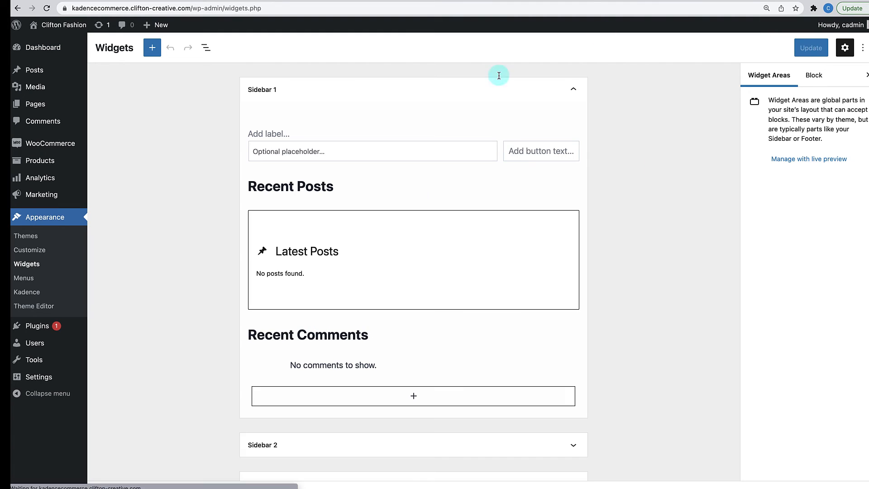
scroll(449, 197, "down", 5)
scroll(450, 257, "up", 5)
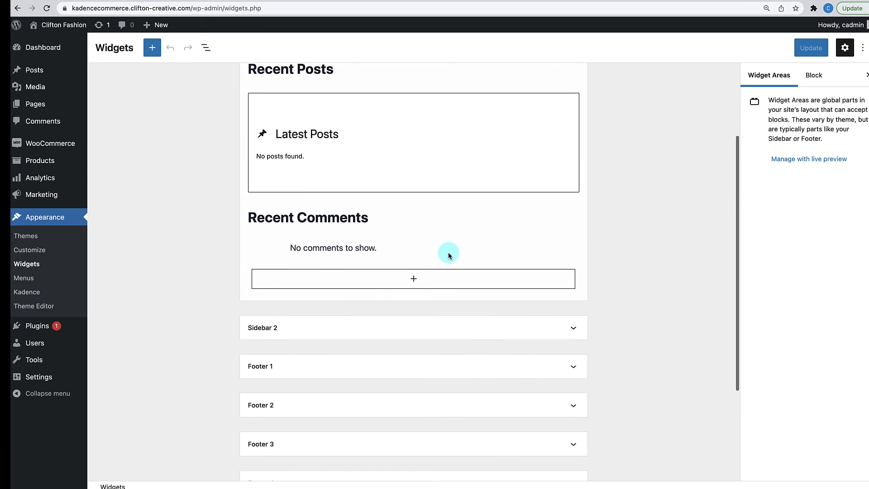
scroll(490, 236, "down", 5)
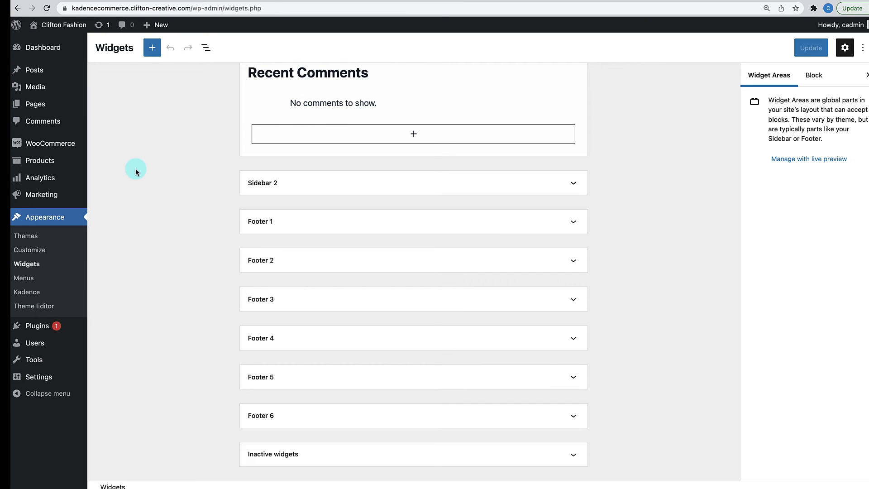
left_click(573, 226)
left_click(412, 259)
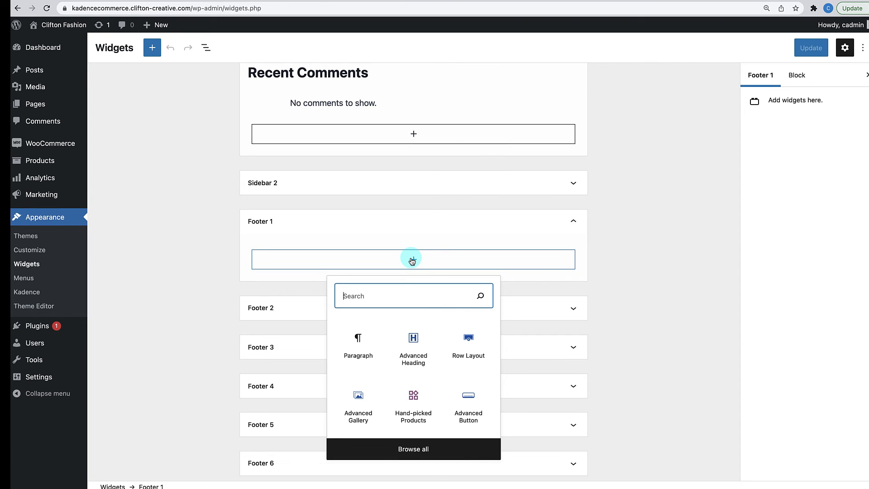
left_click(414, 347)
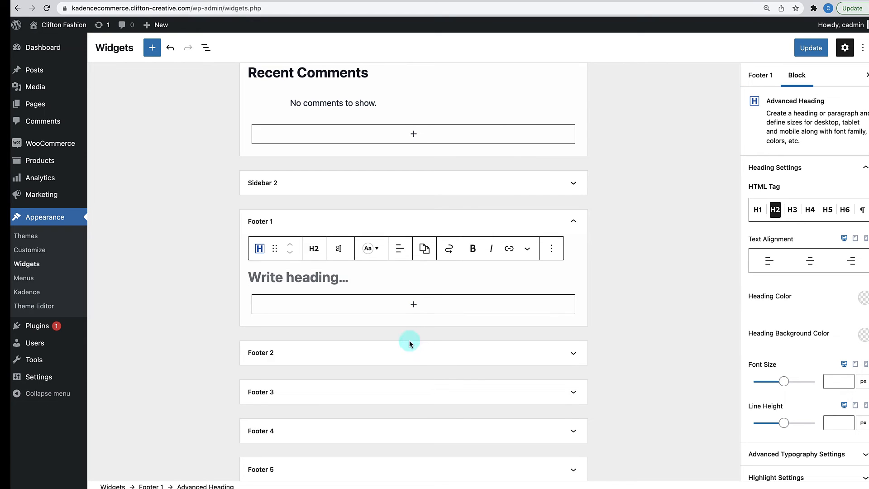
type("Clifton Fashion")
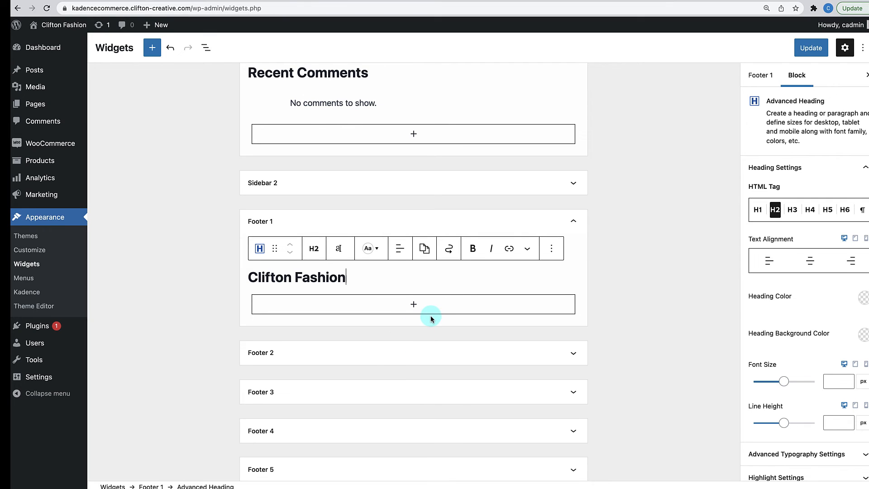
- Add a paragraph block below the heading and paste the Lorem Ipsum sentence
left_click(414, 310)
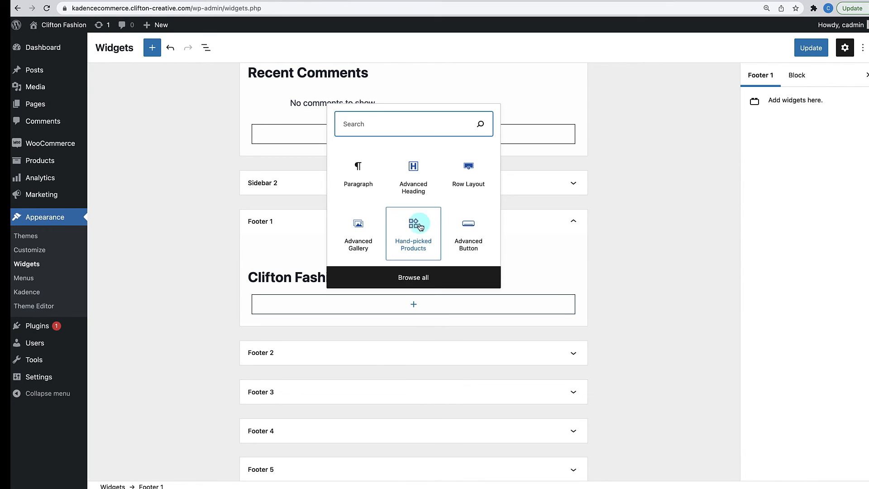
left_click(414, 188)
left_click(322, 279)
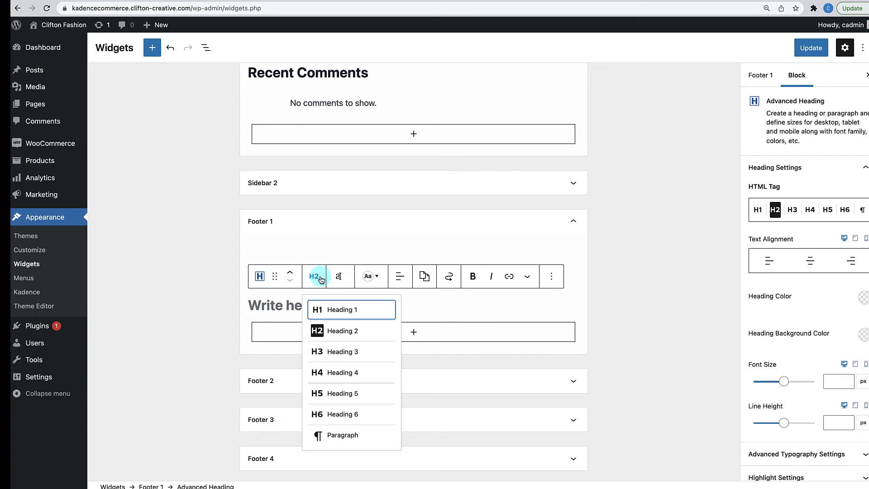
left_click(341, 436)
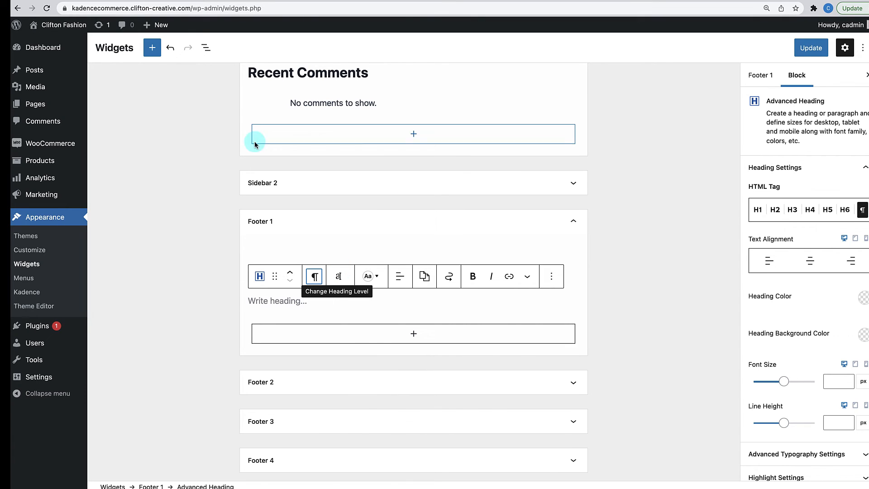
left_click(111, 1)
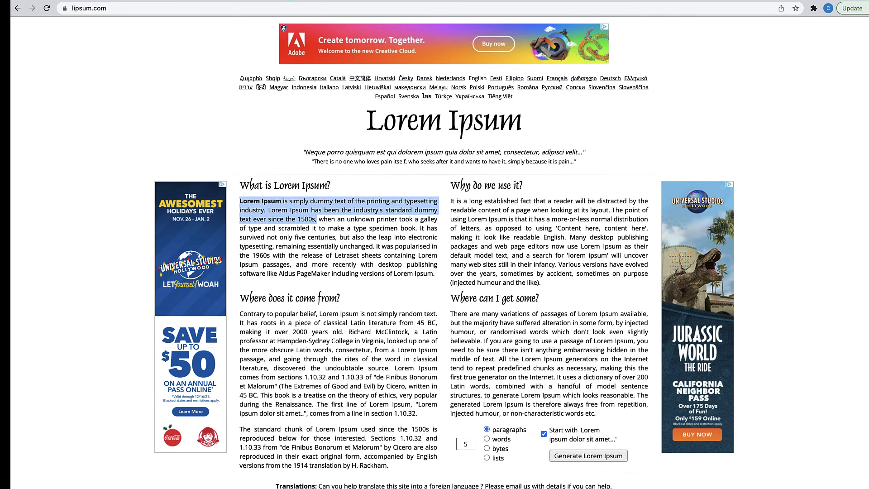
left_click(290, 0)
left_click(284, 302)
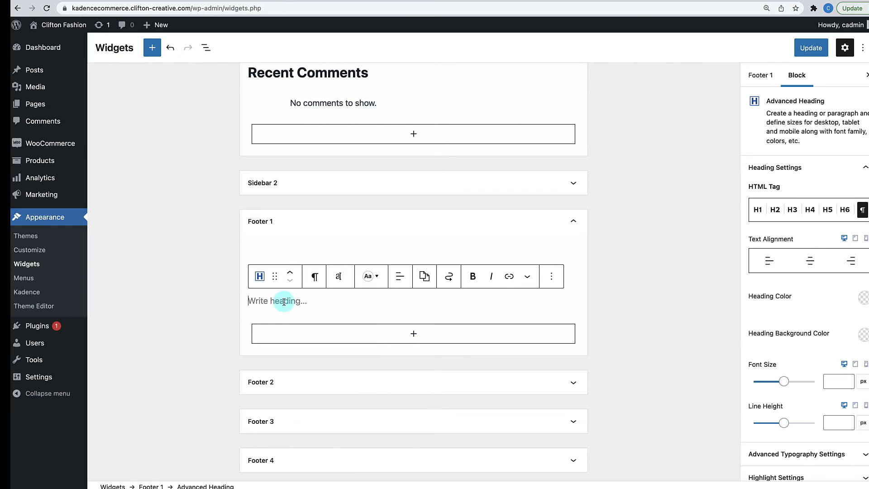
type("Lorem Ipsum is simply dummy text of the printing and typesetting industry. Lorem Ipsum has been the industry's standard dummy text ever since the 1500s,")
left_click(546, 236)
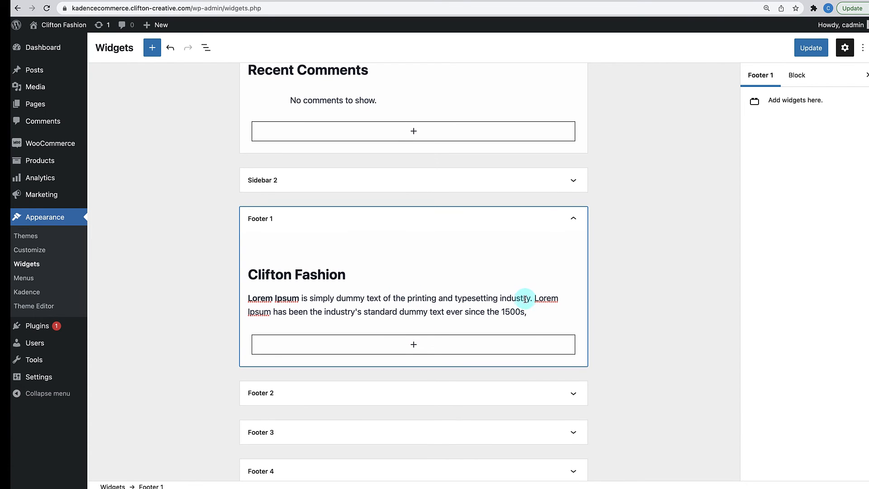
scroll(521, 299, "down", 1)
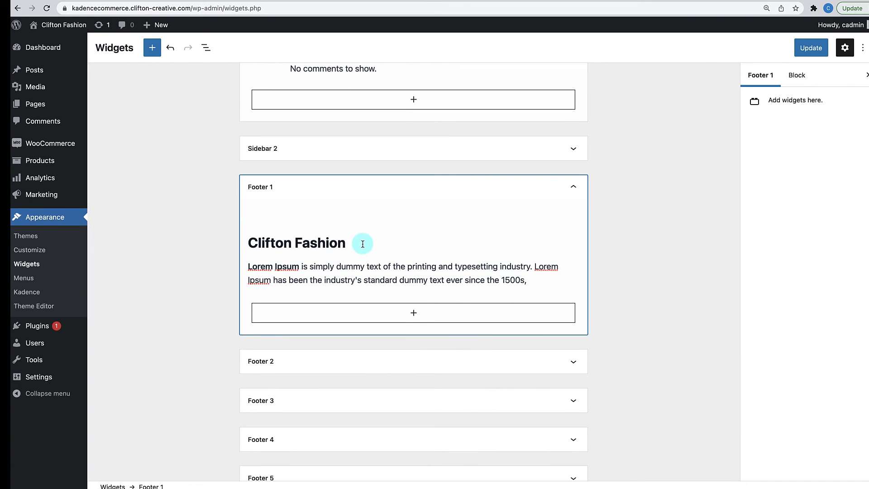
- Make the Clifton Fashion heading 16 px and uppercase
left_click(324, 241)
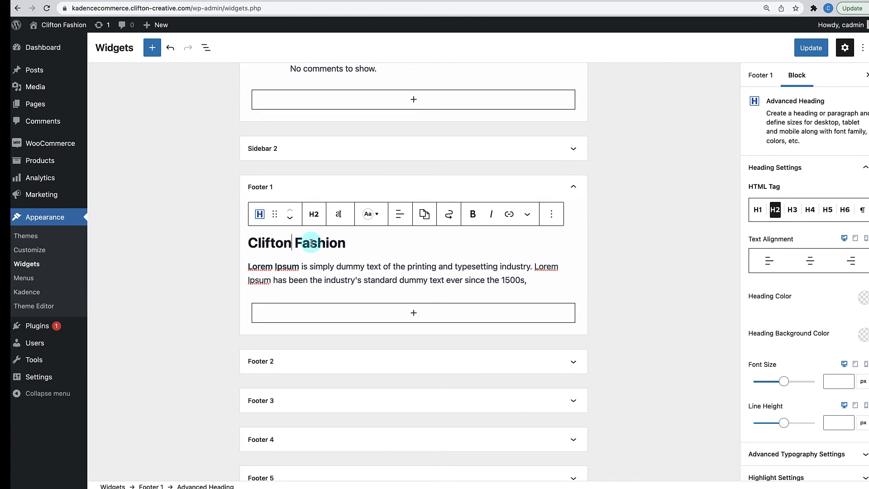
left_click(282, 243)
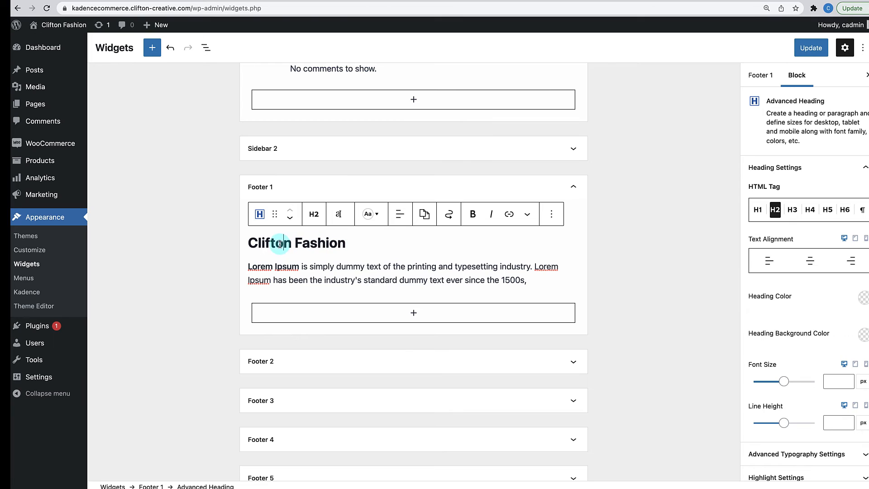
left_click(337, 220)
left_click(298, 186)
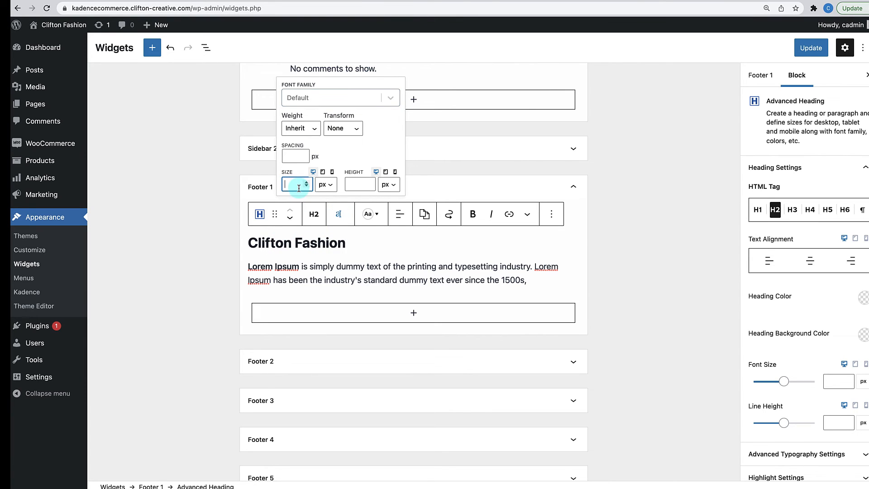
type("16")
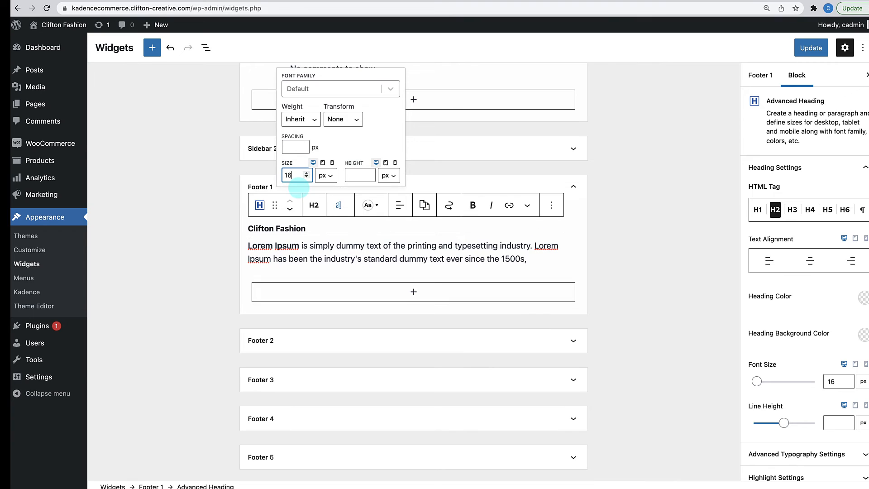
left_click(342, 118)
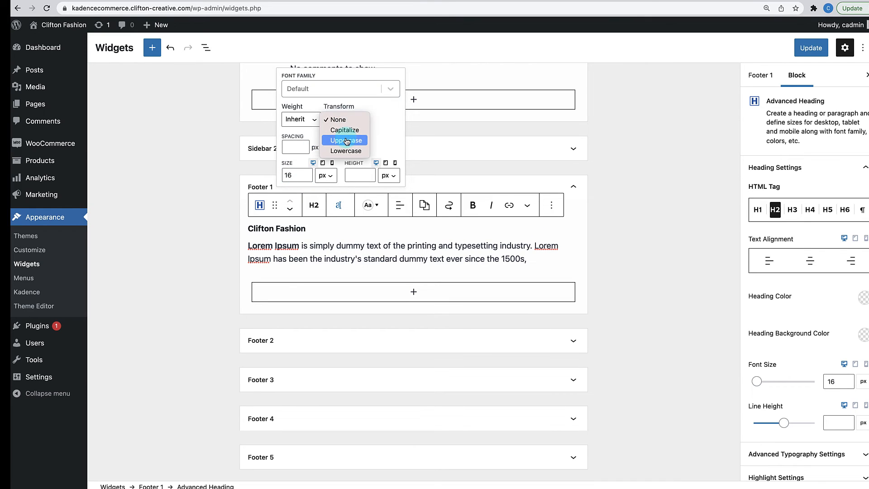
left_click(347, 140)
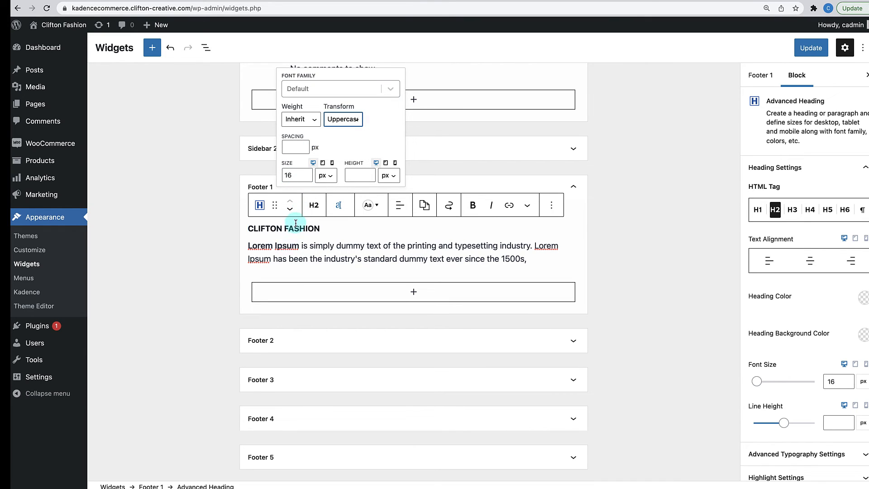
- Set the Lorem Ipsum paragraph to 15 px and remove its trailing comma
left_click(283, 247)
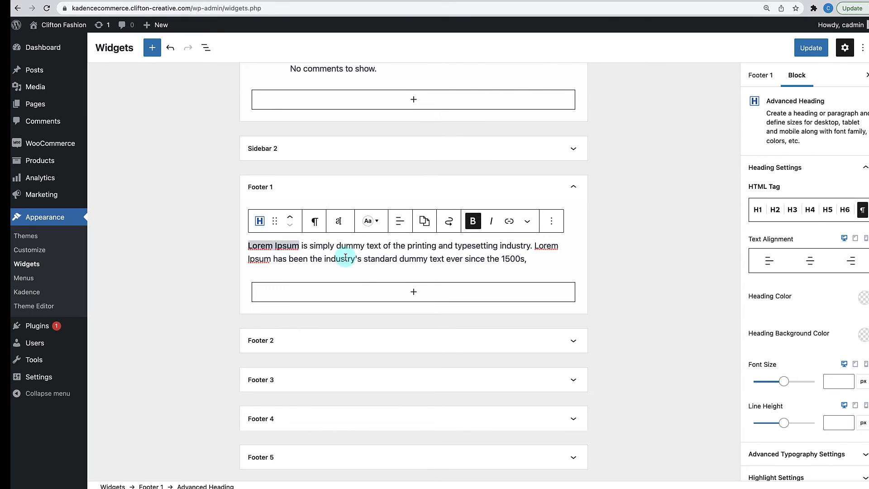
left_click(339, 221)
left_click(297, 192)
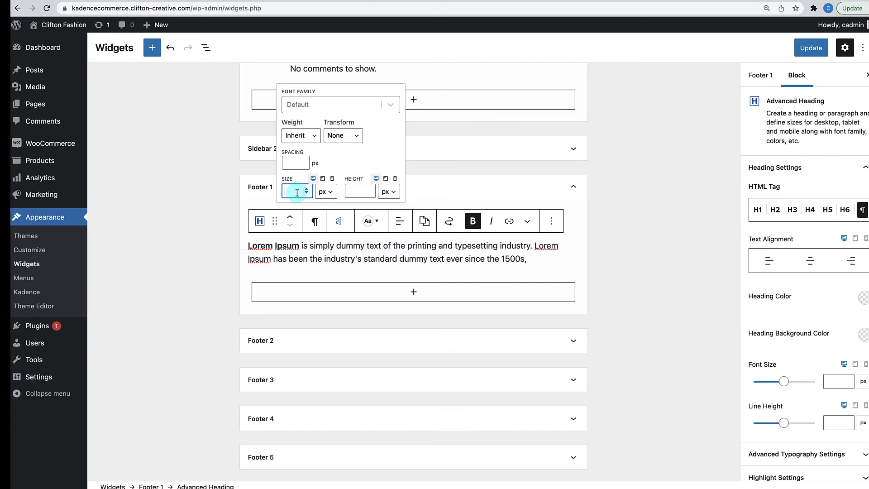
type("15")
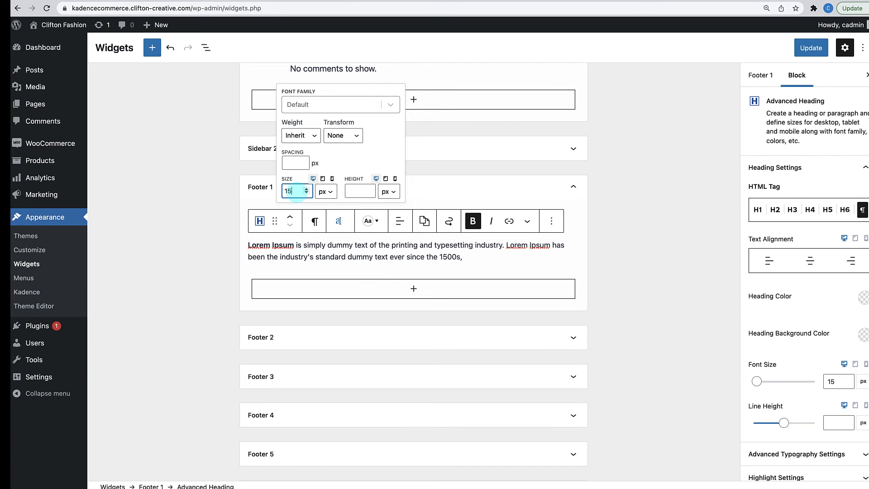
left_click(470, 250)
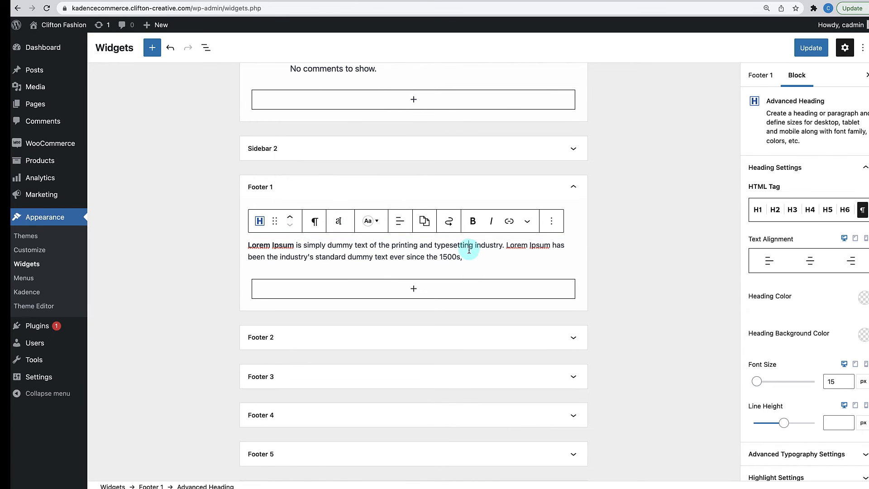
left_click(467, 254)
key("BackSpace")
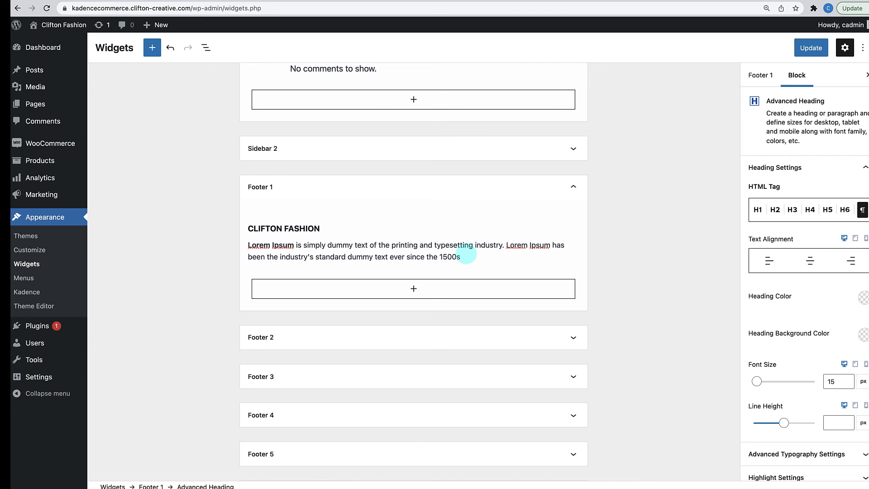
left_click(613, 252)
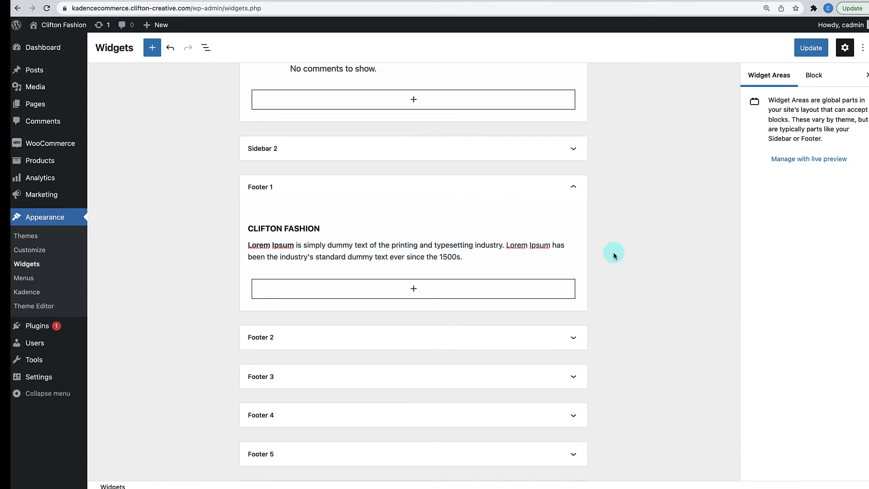
- Update the widgets and open the live homepage in a new tab to scroll through it
left_click(803, 51)
right_click(62, 28)
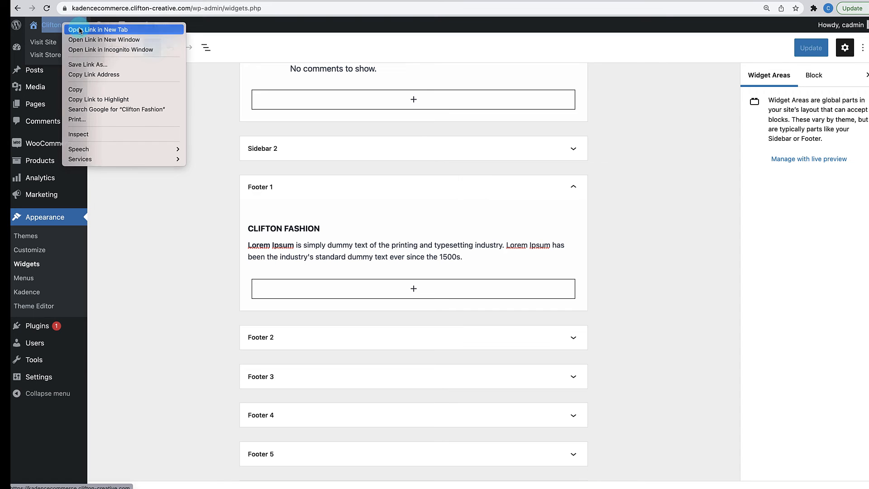
left_click(81, 30)
key("ctrl+Tab")
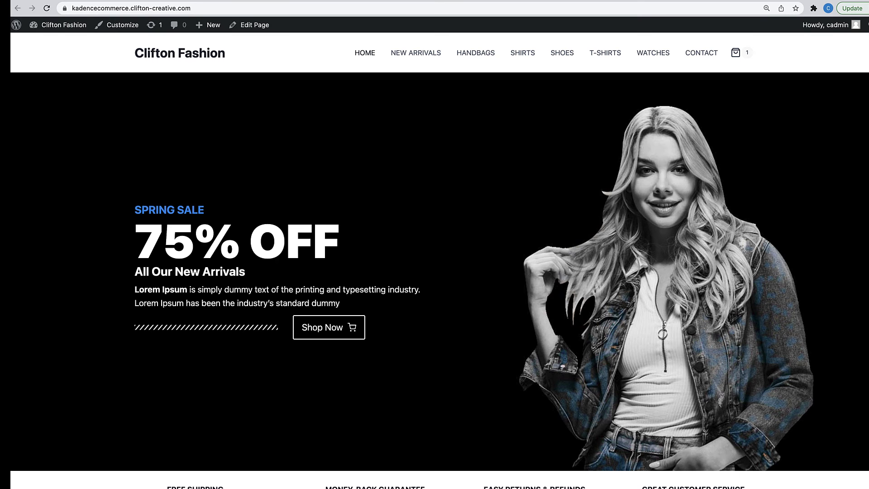
scroll(352, 284, "down", 20)
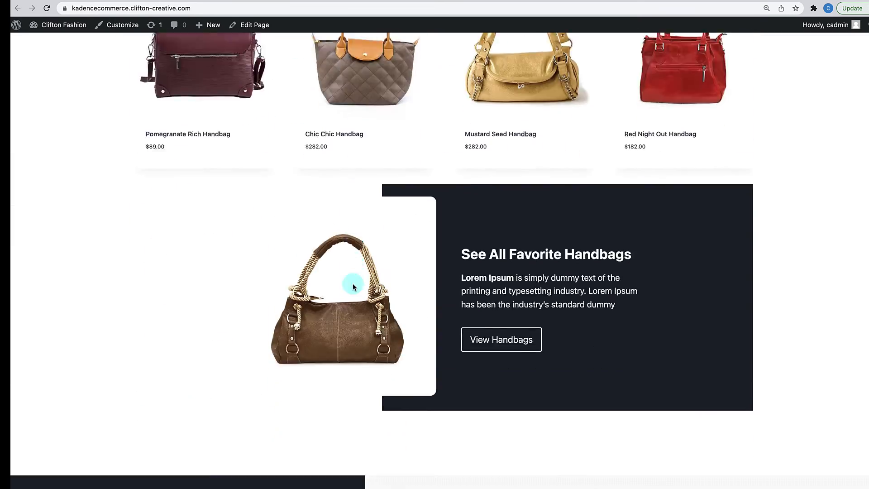
scroll(353, 283, "down", 10)
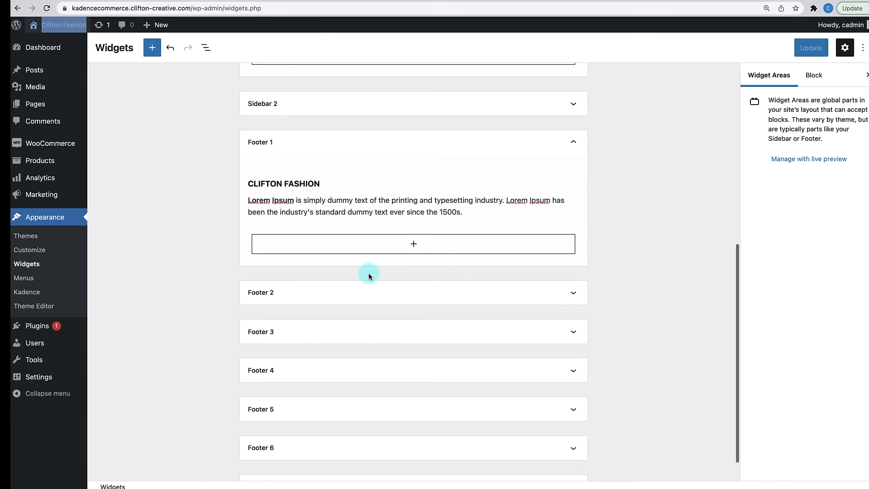
- Select the Footer 1 heading and paragraph together and copy them
scroll(369, 276, "down", 1)
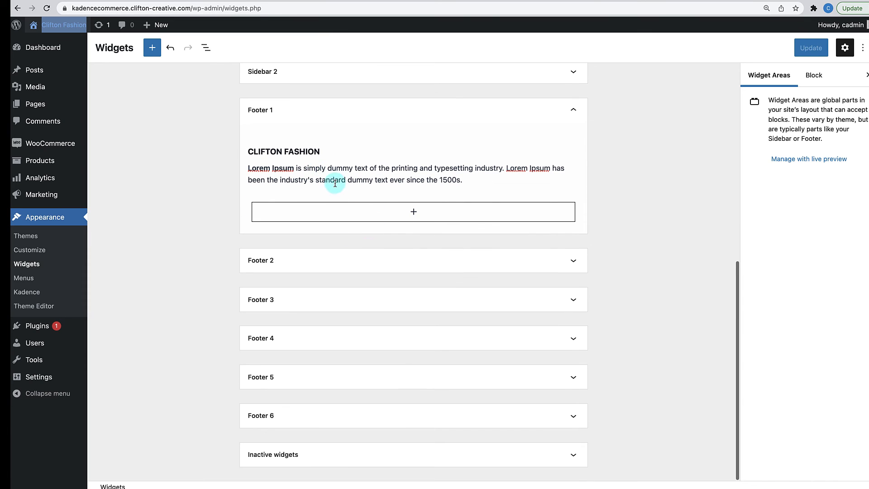
left_click(303, 149)
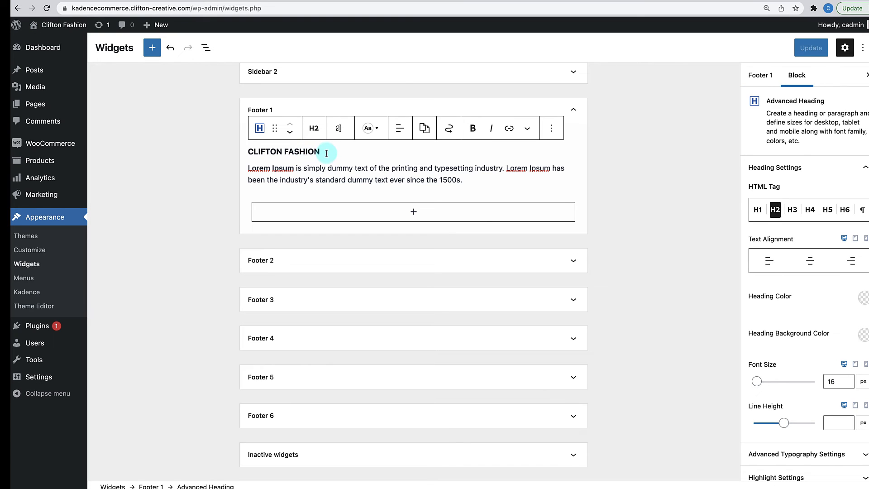
key("super+a")
key("super+a")
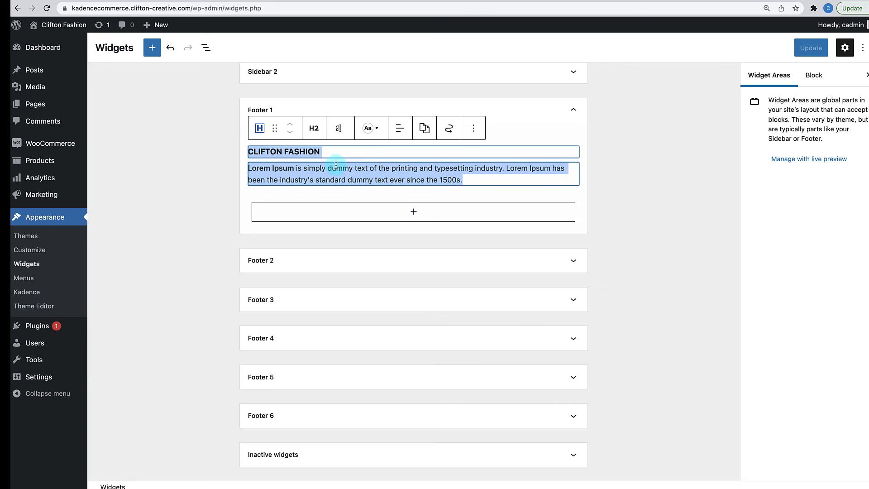
left_click(510, 134)
left_click(300, 150)
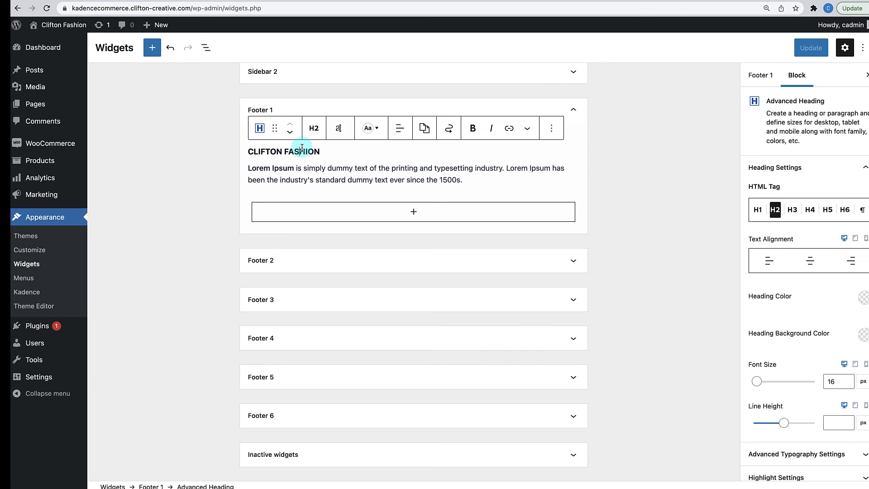
left_click(345, 170, "shift")
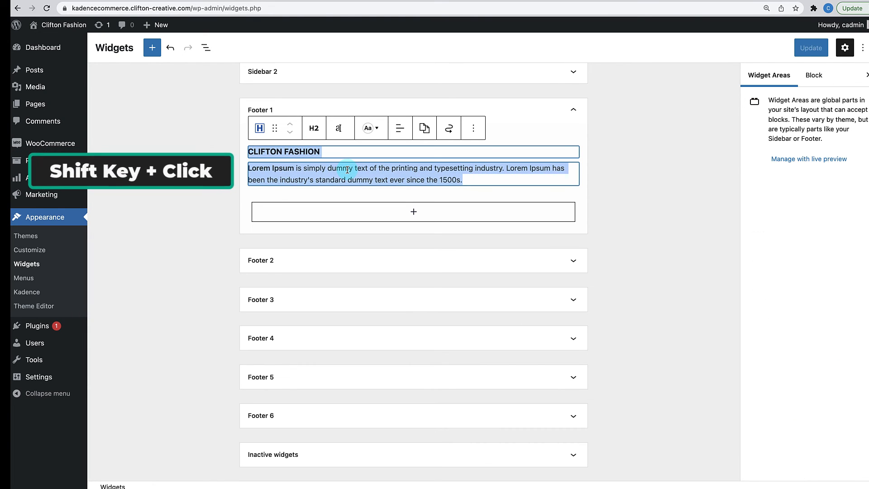
left_click(473, 129)
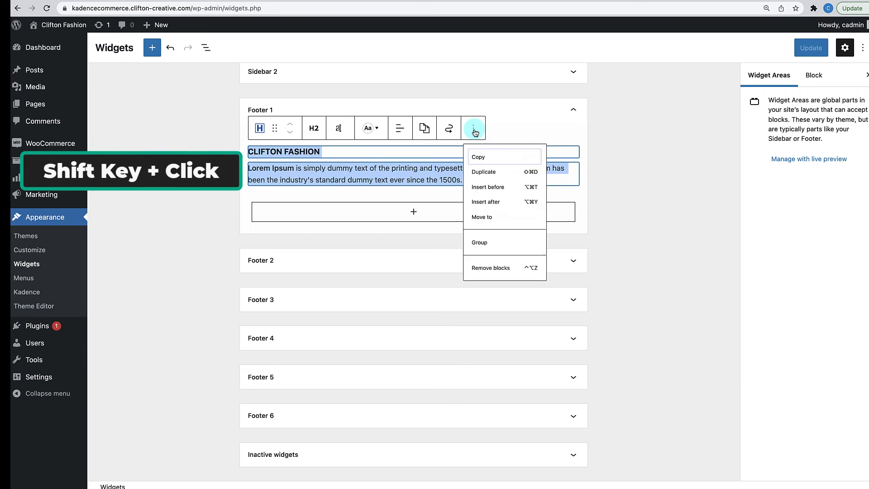
left_click(479, 162)
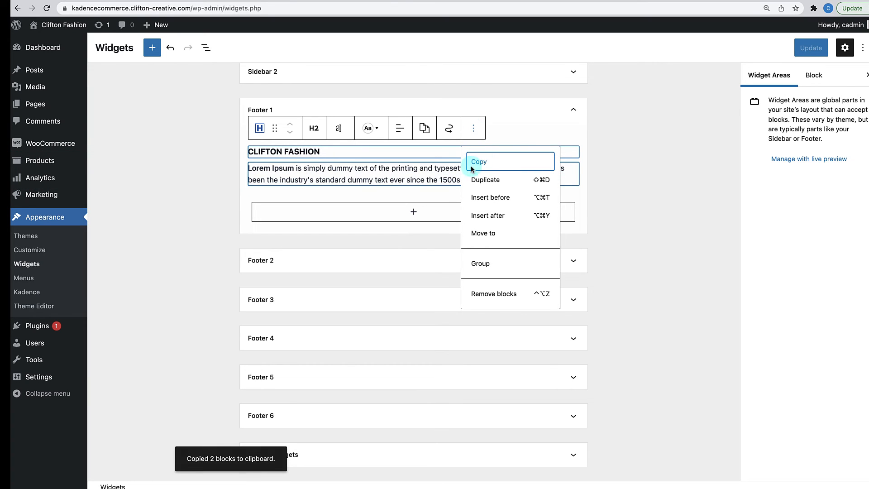
- Paste the copied heading and paragraph into a new block in Footer 2
left_click(430, 266)
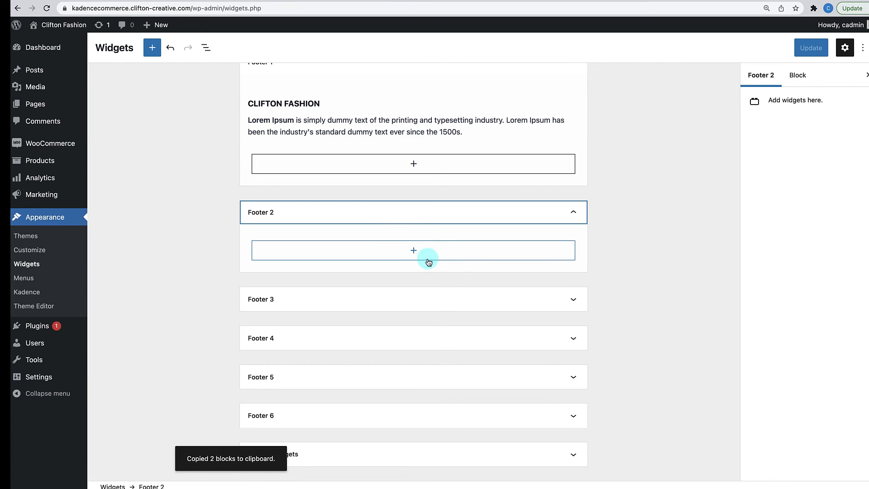
left_click(416, 253)
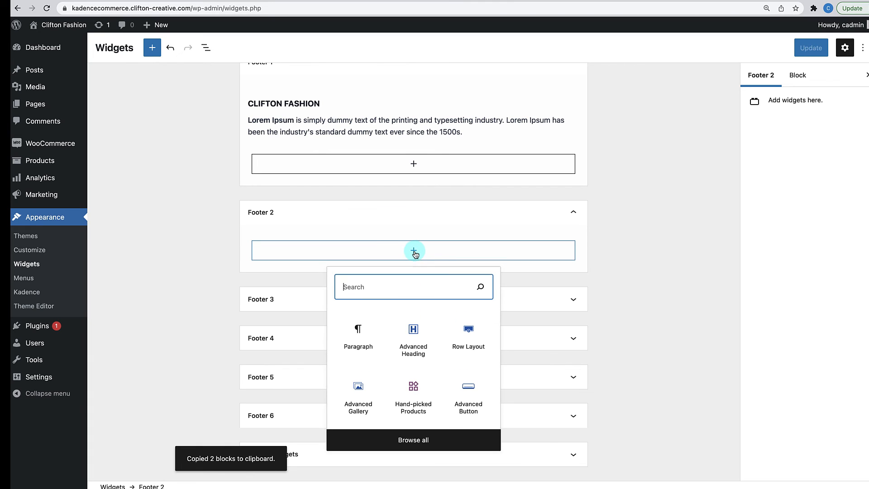
left_click(364, 336)
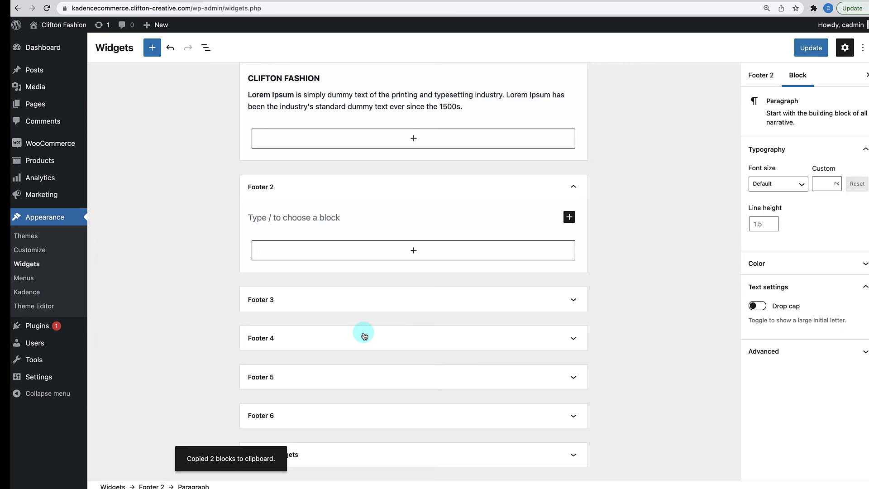
key("super+v")
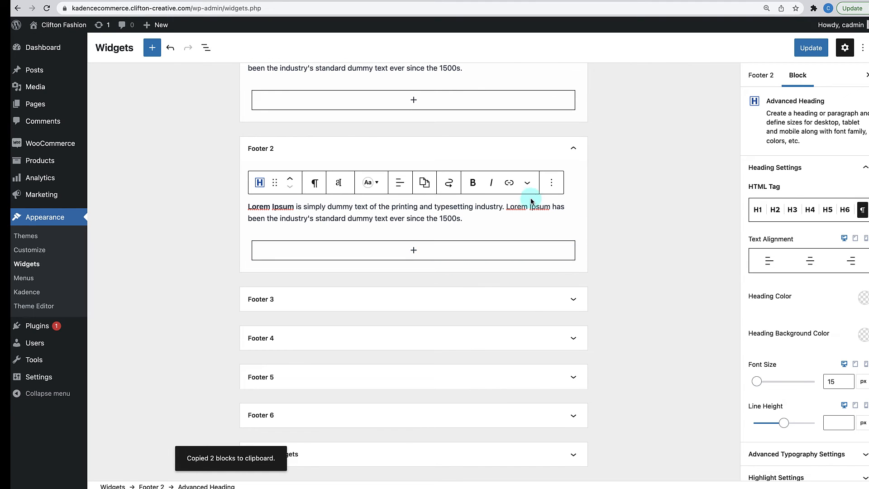
left_click(619, 213)
scroll(447, 94, "up", 3)
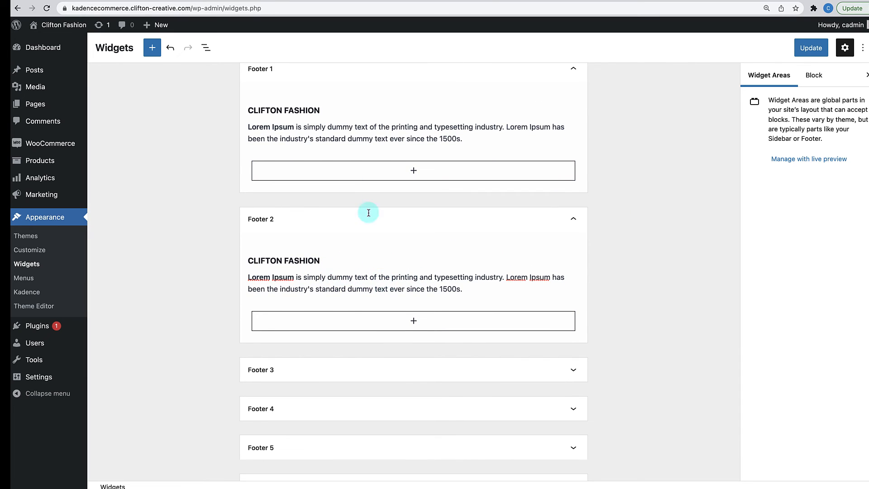
- Retitle the Footer 2 heading QUICK LINKS and replace its paragraph with New Arrival
triple_click(301, 261)
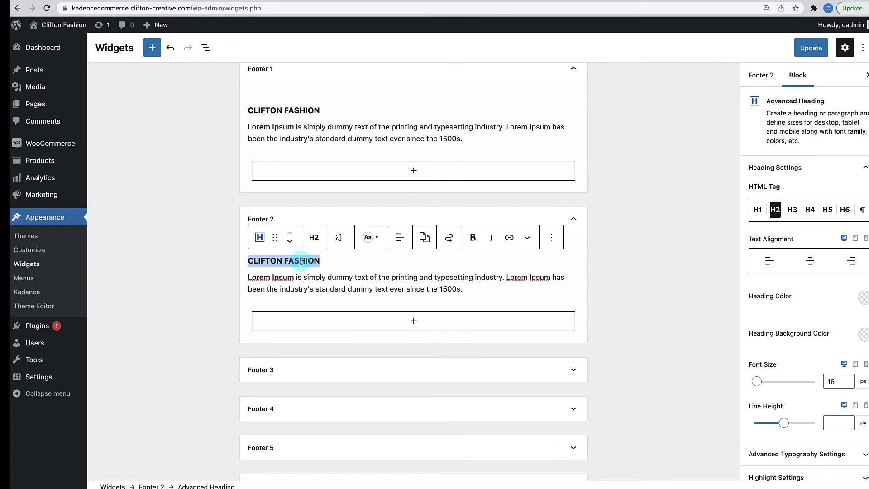
type("QUICK LINKS")
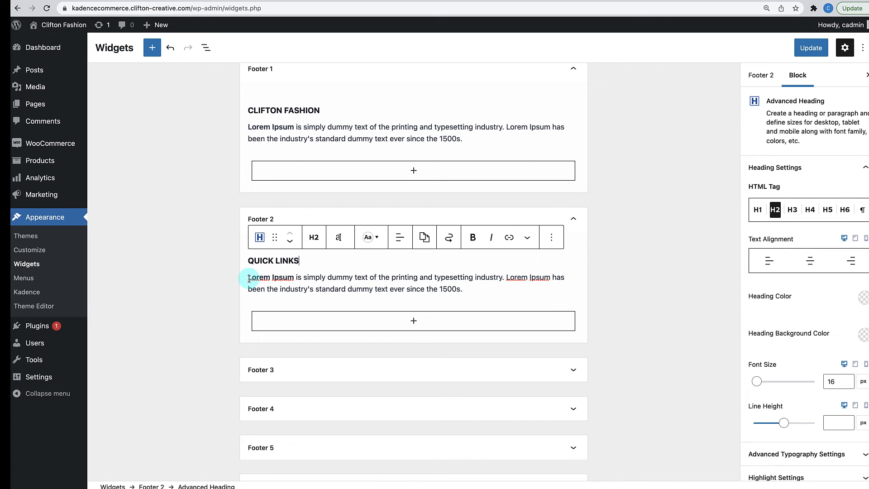
left_click_drag(248, 277, 463, 289)
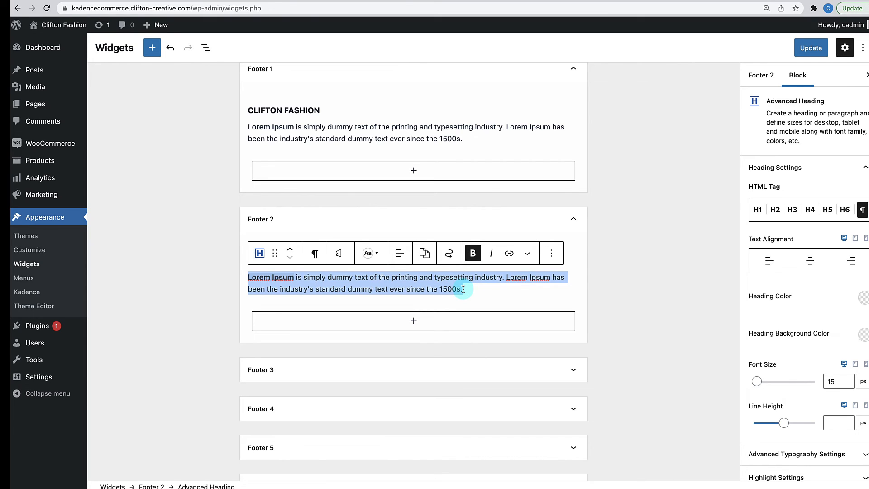
type("New Arrival")
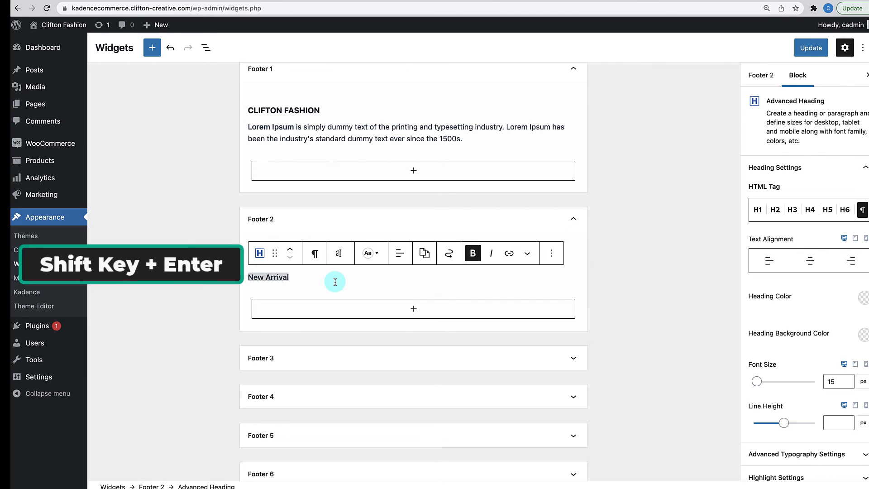
key("shift+Return")
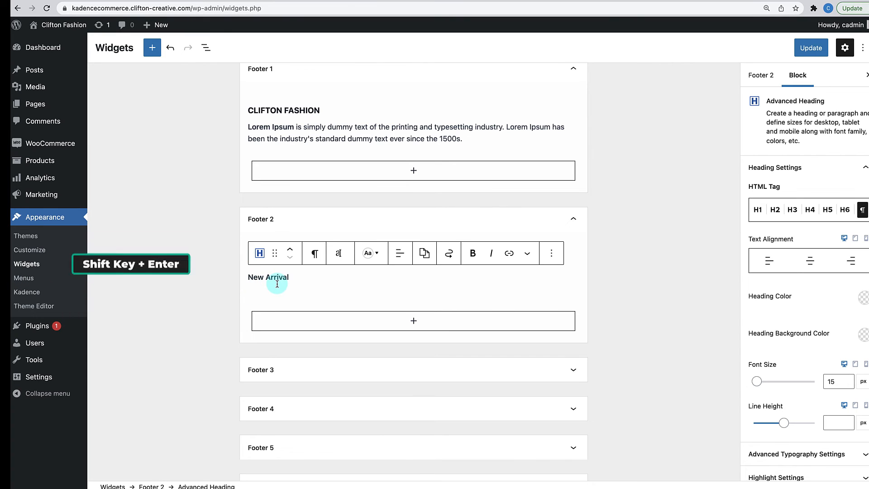
key("BackSpace")
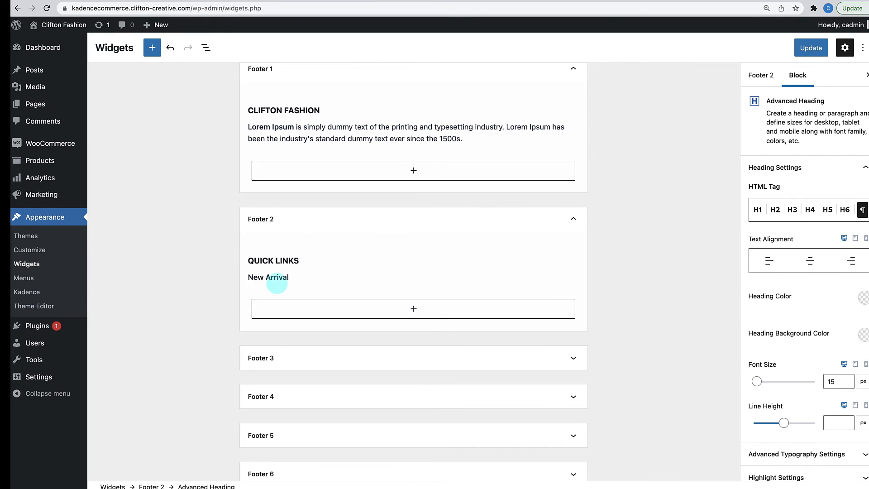
key("Return")
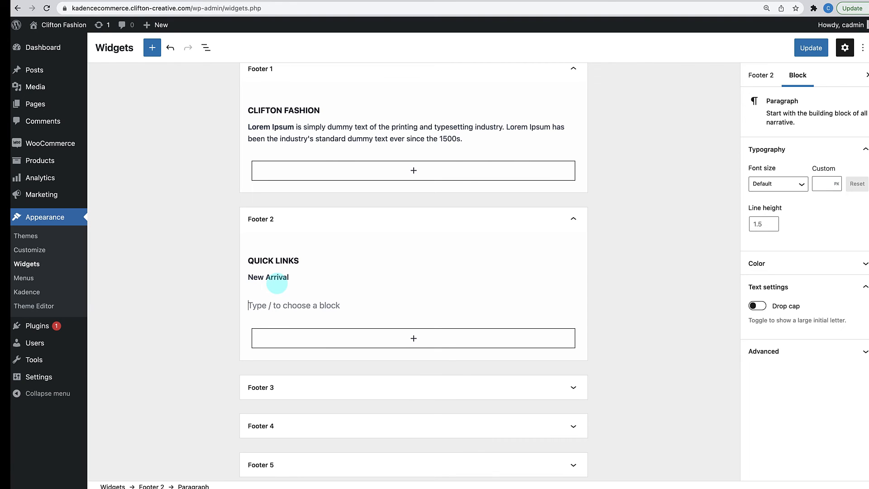
key("BackSpace")
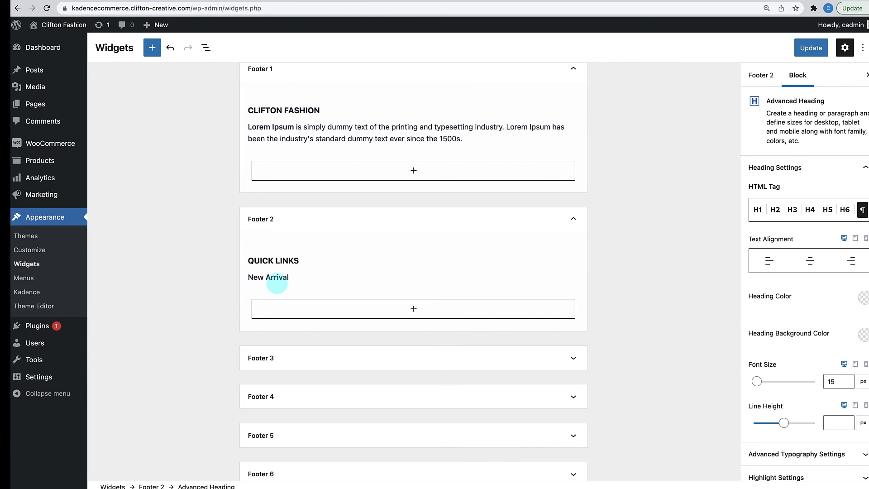
- Add Watches, Shoes, Handbags and T-Shirts as separate lines and unbold New Arrival
key("shift+Return")
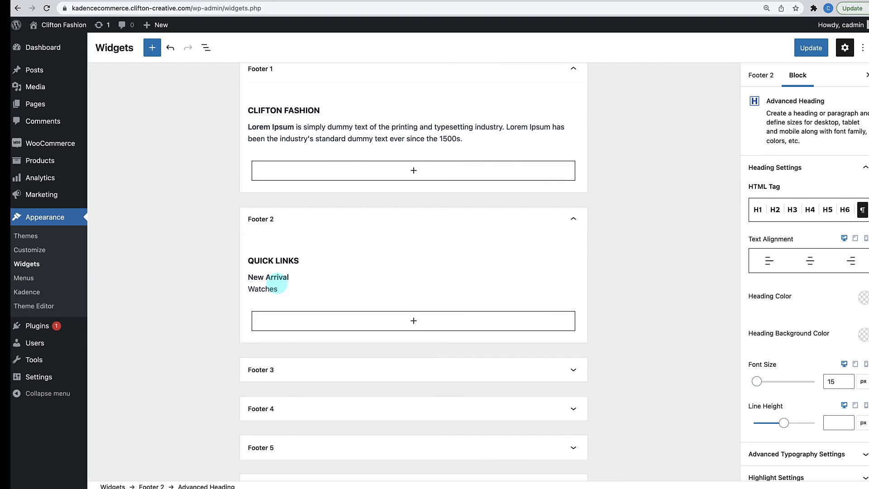
type("Watches")
key("shift+Return")
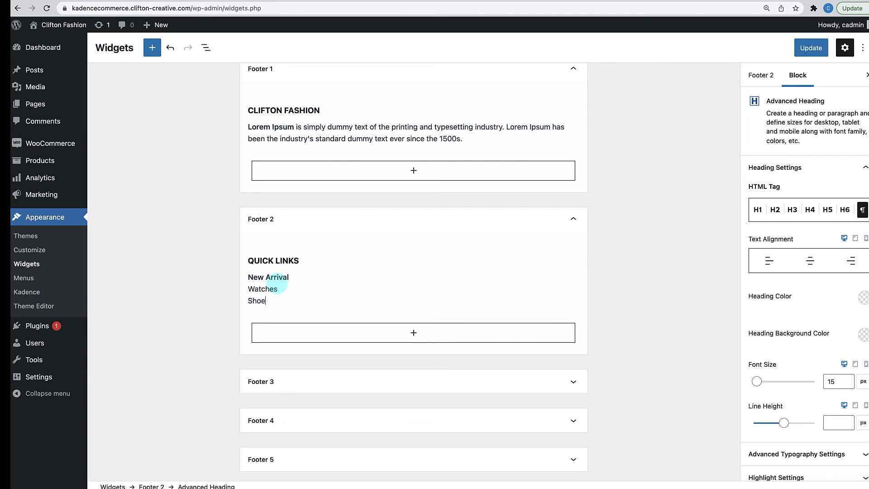
key("shift+Return")
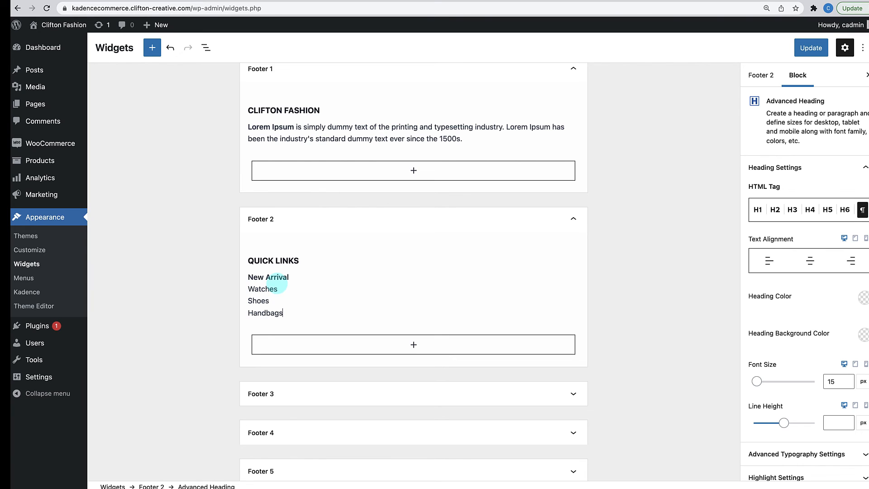
key("shift+Return")
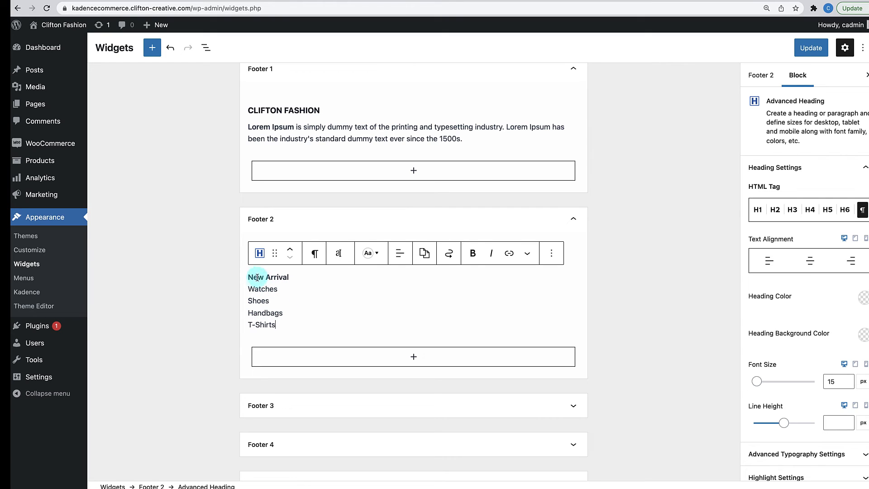
triple_click(256, 277)
left_click(473, 252)
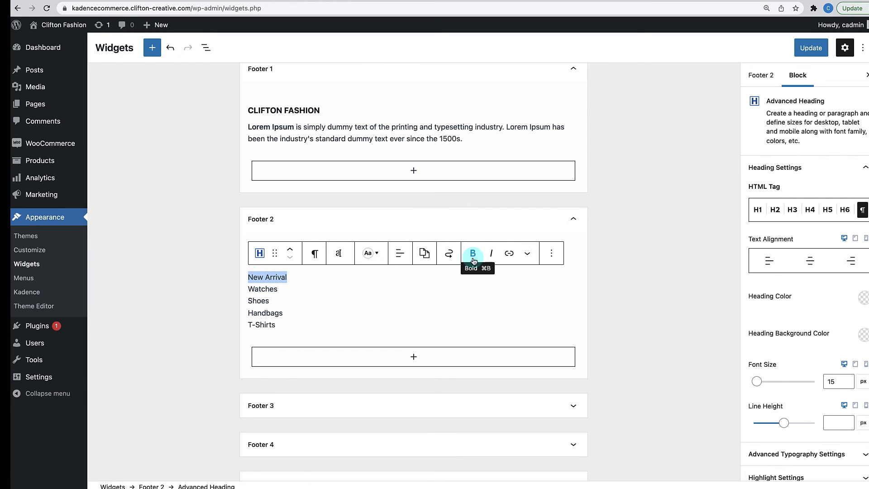
left_click(312, 308)
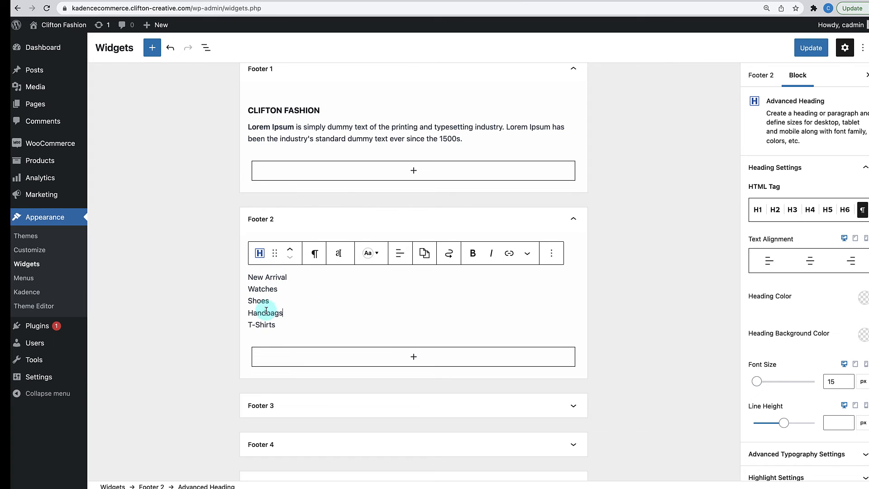
- Link New Arrival to the New Arrivals category
left_click_drag(248, 278, 287, 277)
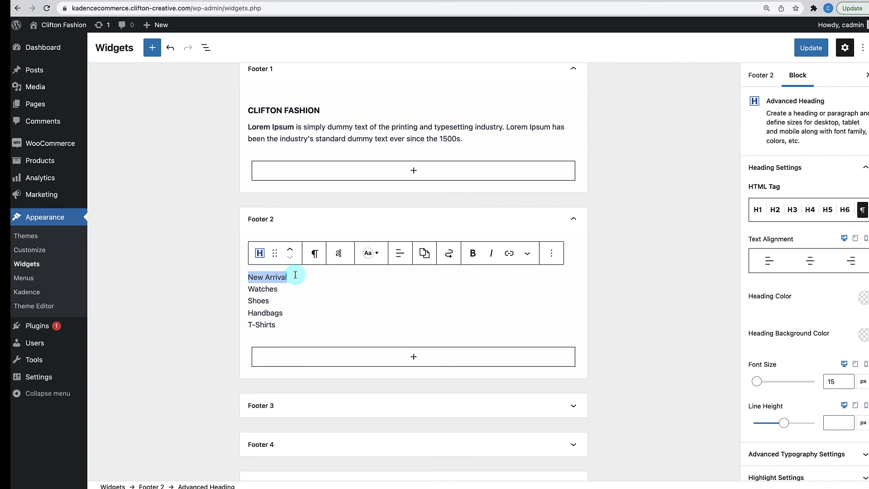
left_click(509, 253)
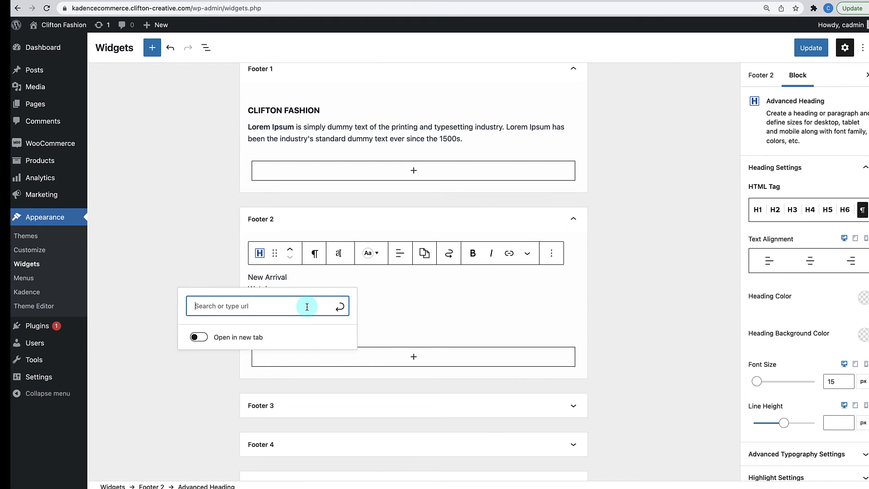
type("new arri")
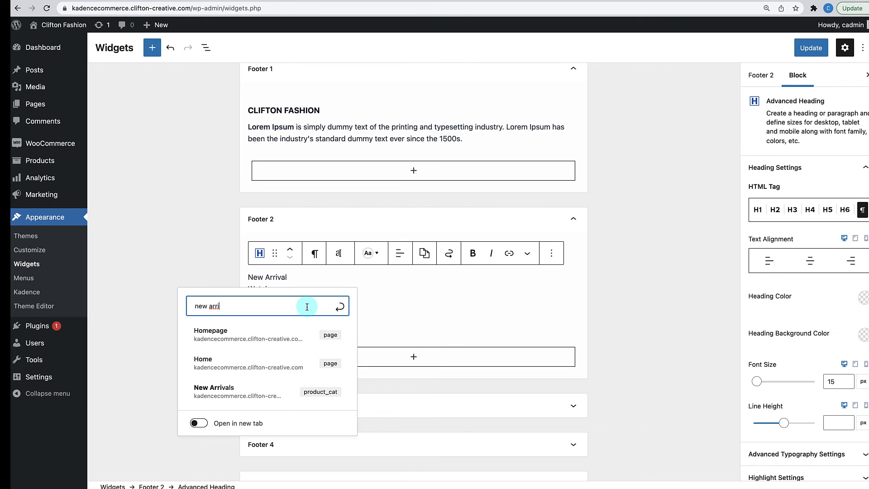
left_click(276, 392)
- Link Watches to the Watches category
left_click(249, 289)
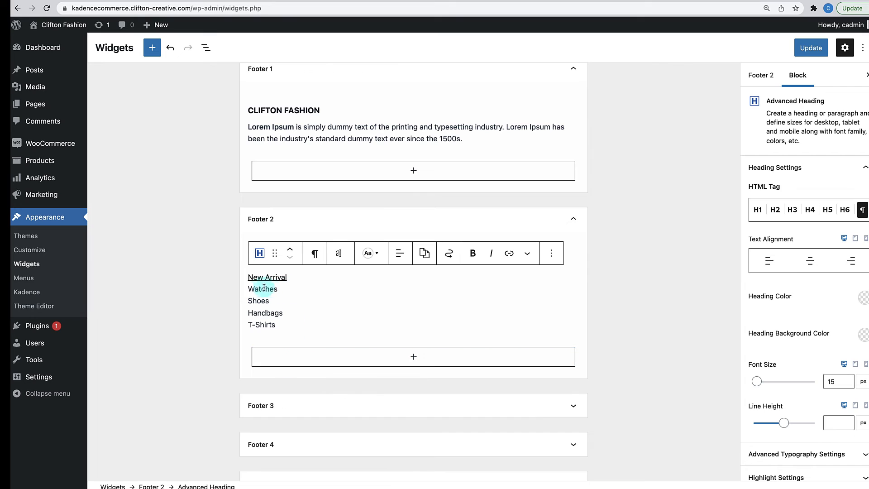
left_click_drag(249, 288, 274, 289)
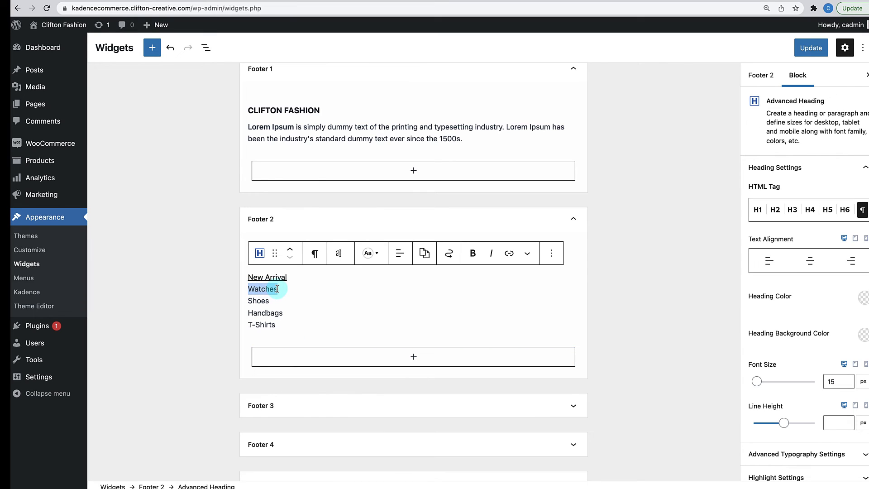
left_click(515, 254)
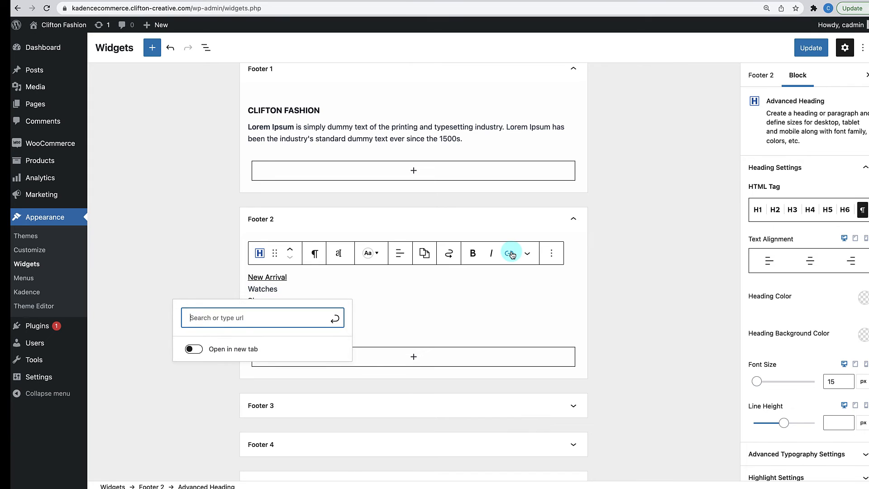
type("wat")
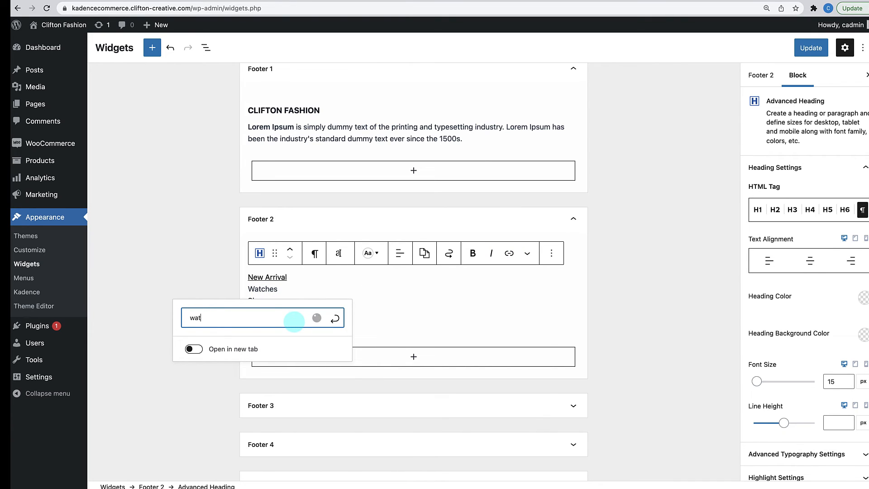
type("che")
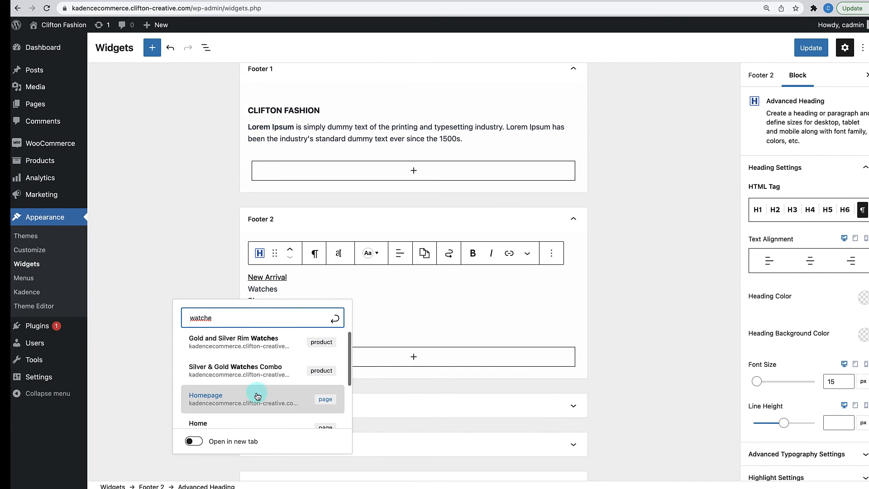
scroll(257, 395, "down", 3)
left_click(257, 386)
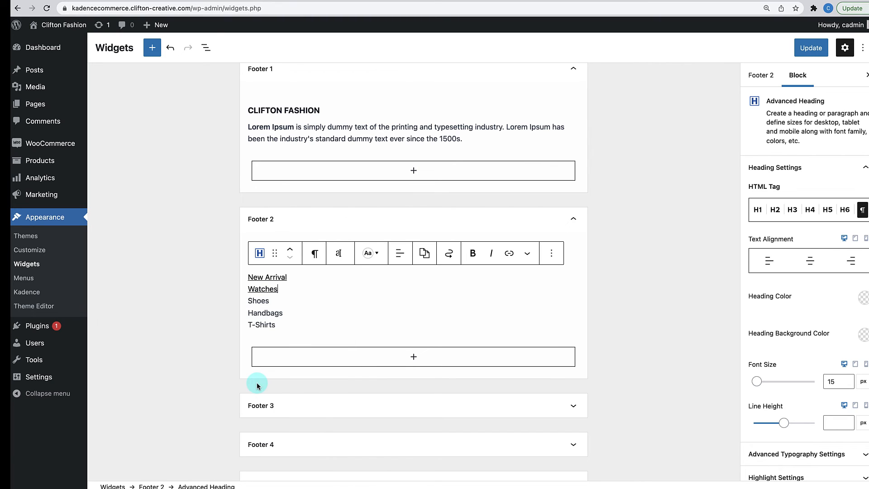
- Link Shoes to the Shoes category
left_click_drag(249, 301, 270, 301)
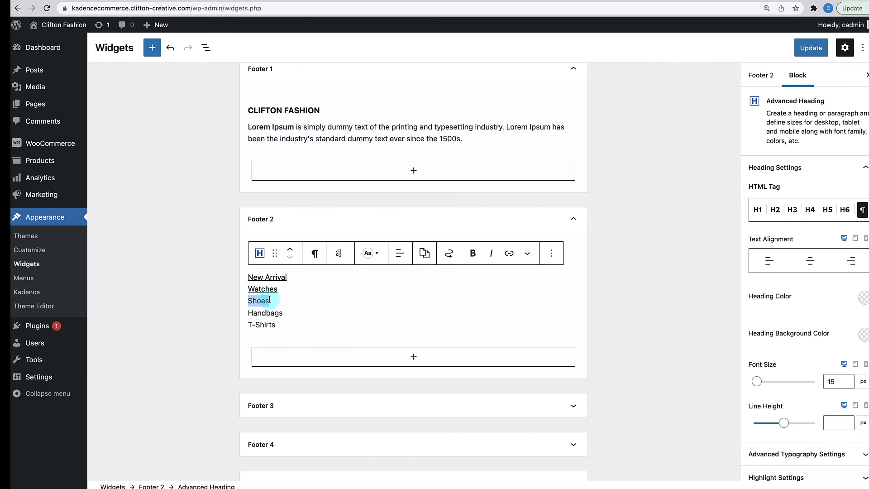
left_click(509, 253)
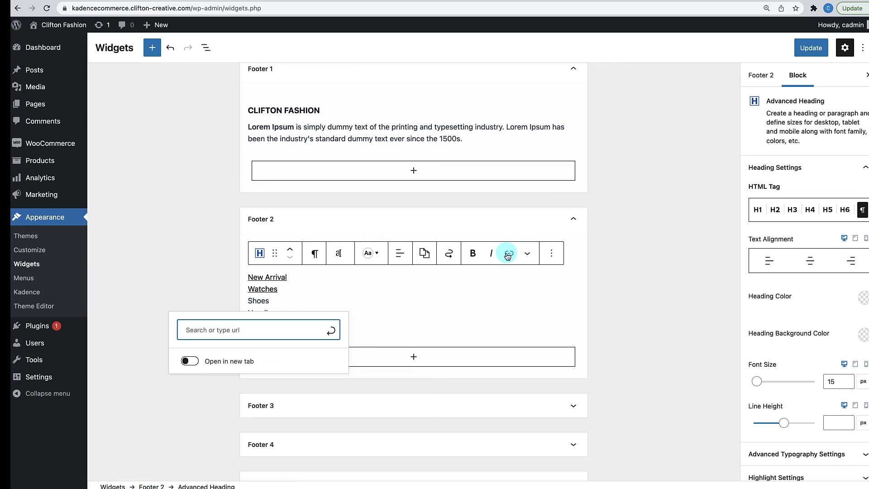
type("shoes")
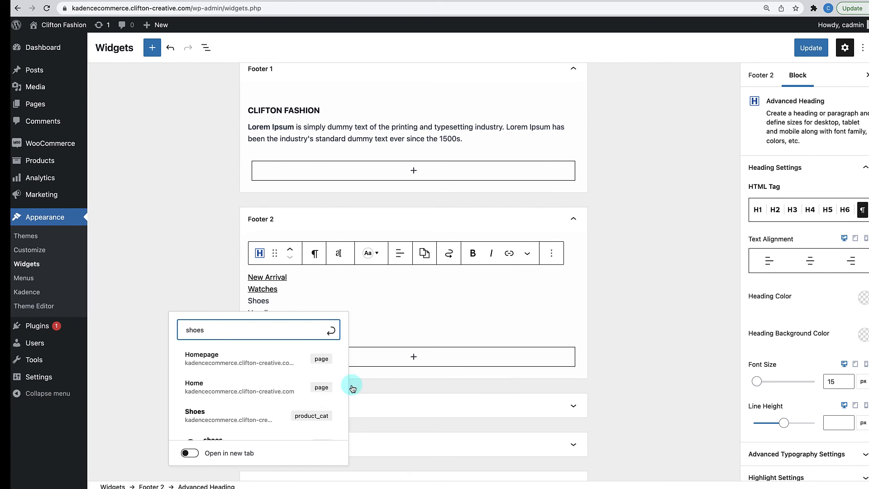
left_click(320, 411)
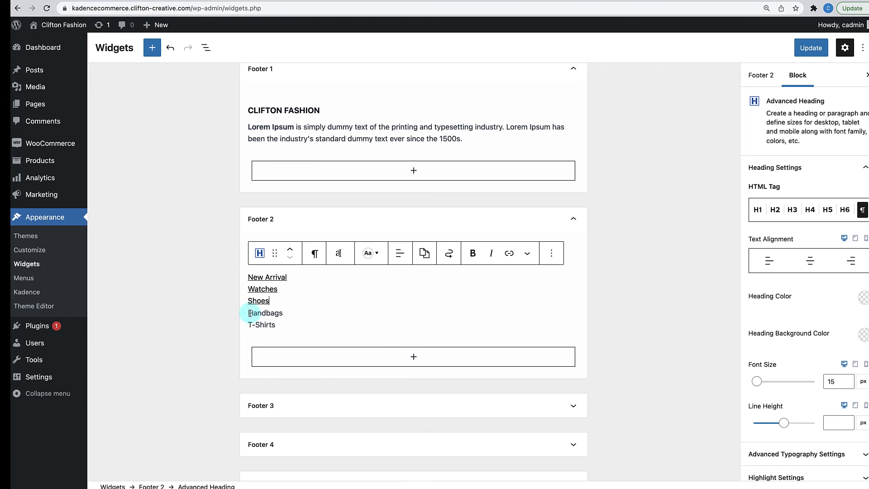
- Link Handbags to the Handbags category, correcting the first link's address
left_click_drag(248, 313, 289, 312)
left_click(509, 253)
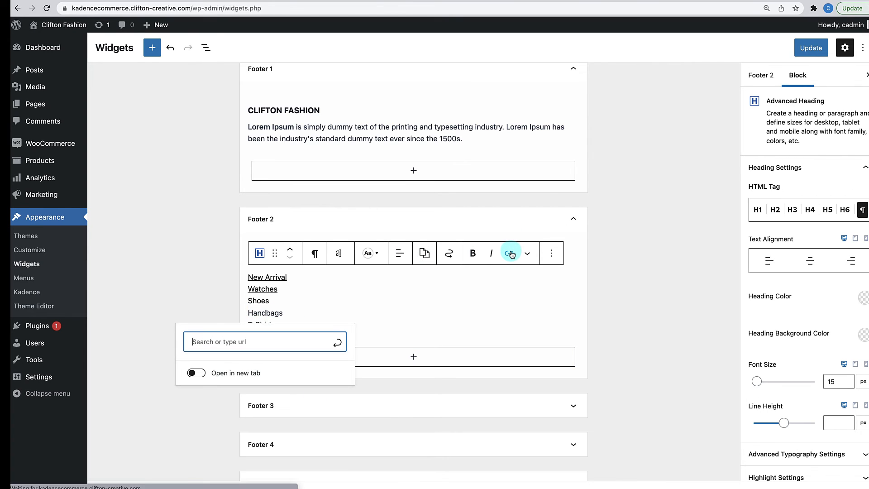
type("handb")
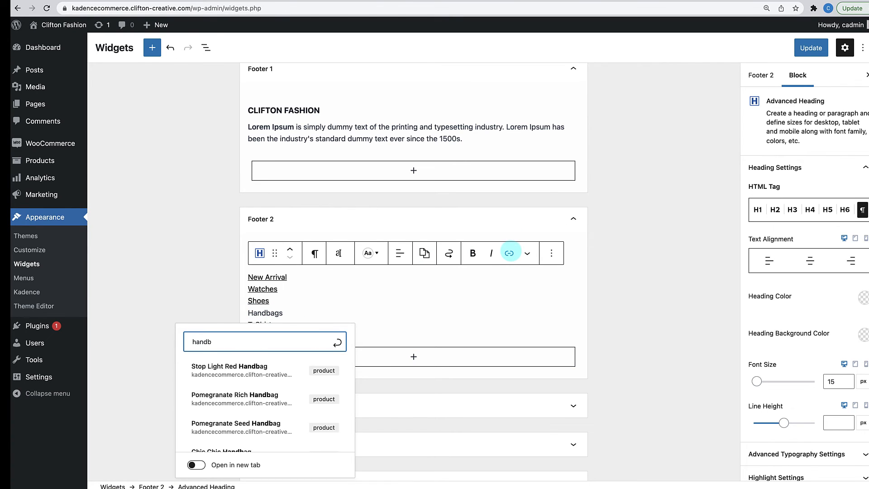
scroll(327, 403, "down", 2)
scroll(326, 404, "down", 2)
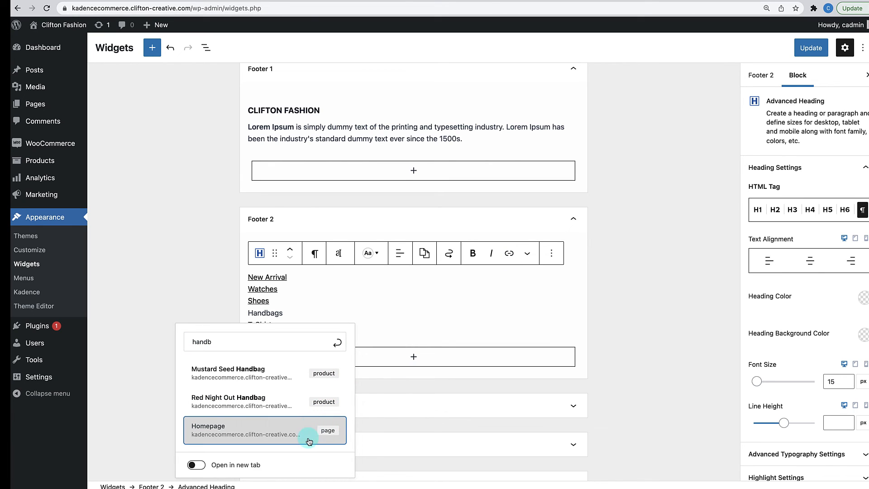
left_click(309, 421)
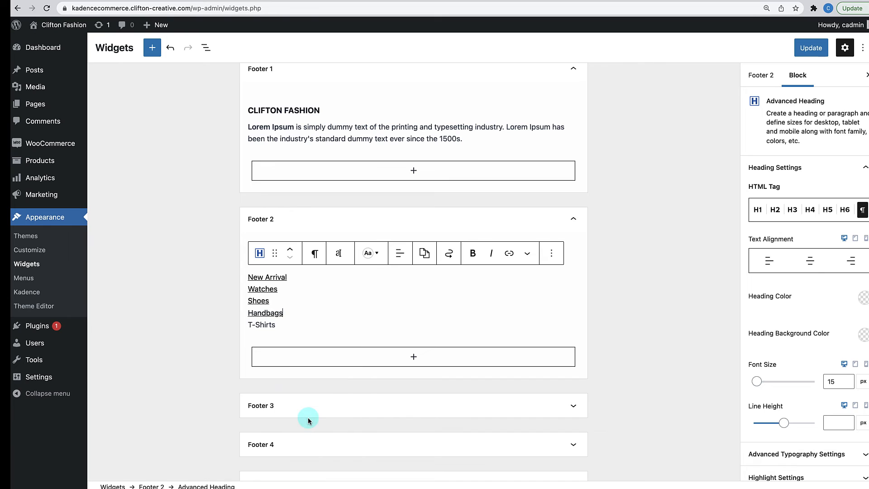
left_click(248, 313)
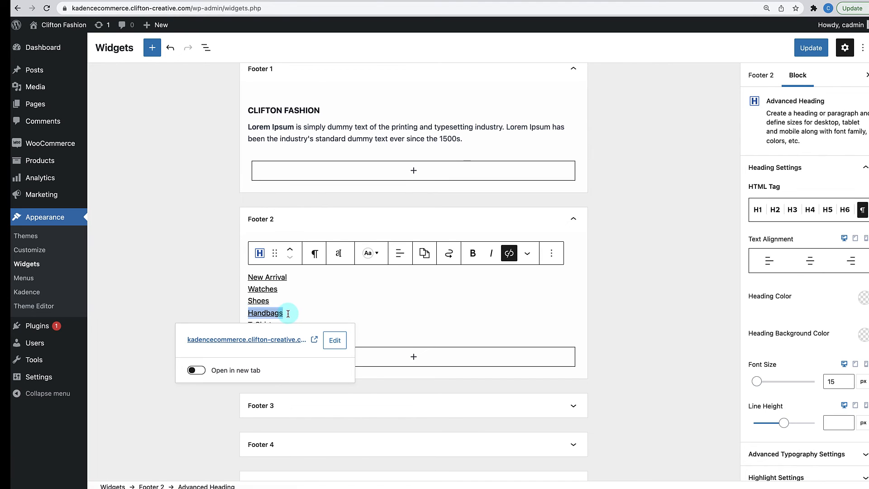
left_click(335, 341)
triple_click(300, 342)
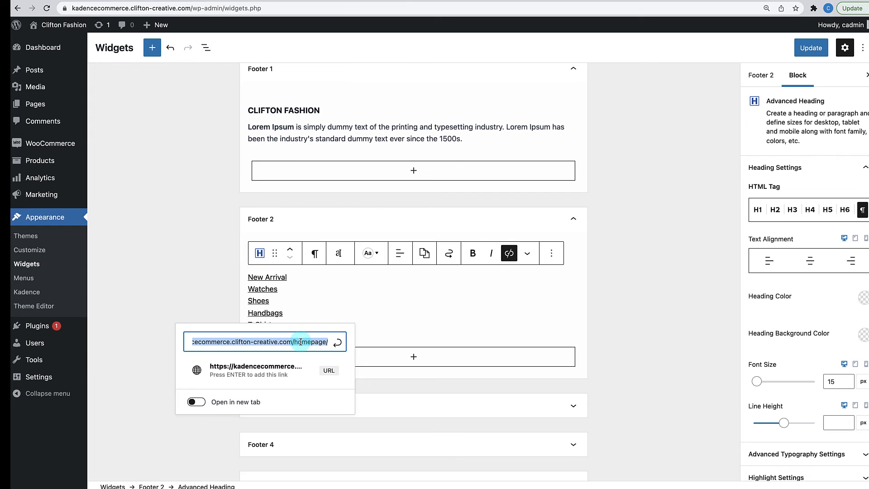
type("hand")
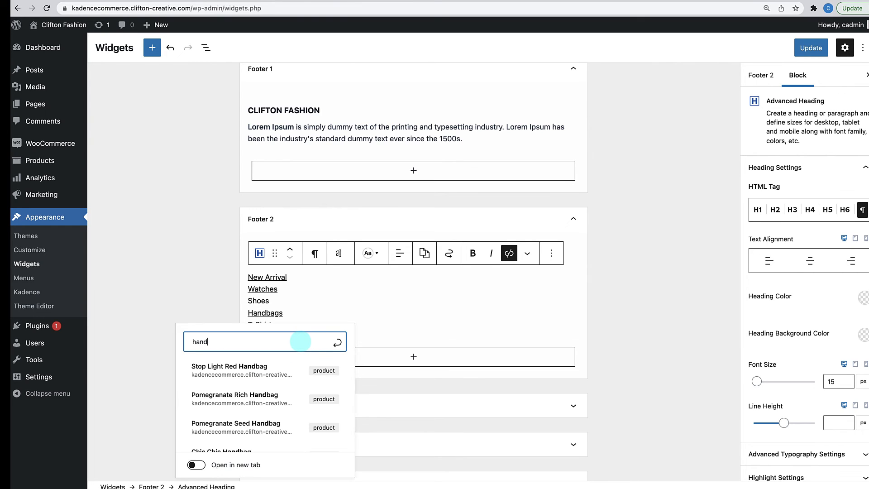
type("bags")
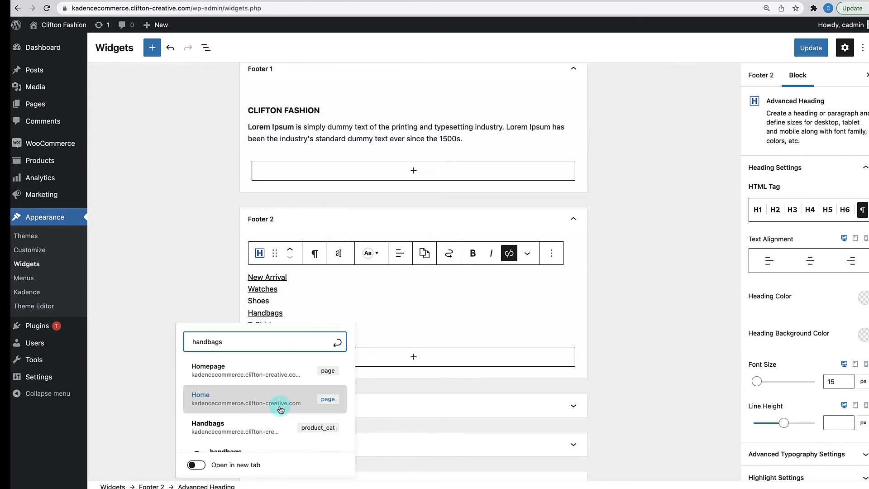
scroll(280, 409, "down", 1)
left_click(281, 409)
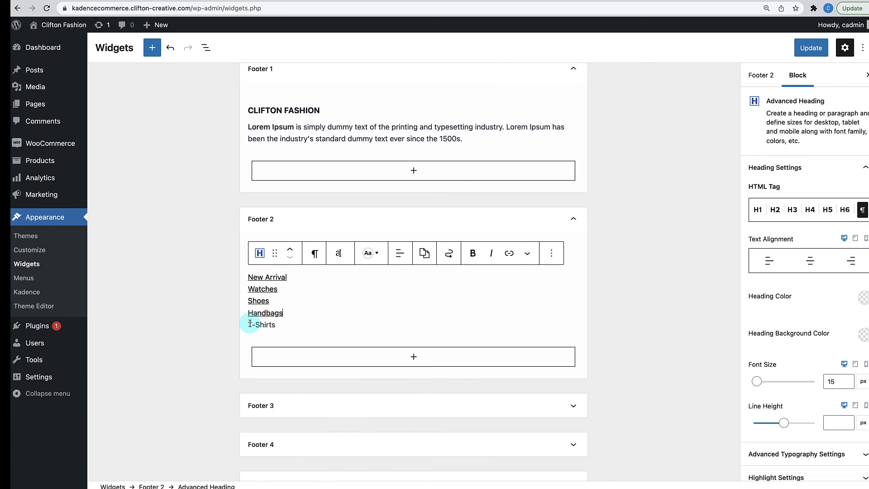
- Link T-Shirts to the T-Shirts category
left_click_drag(250, 324, 277, 324)
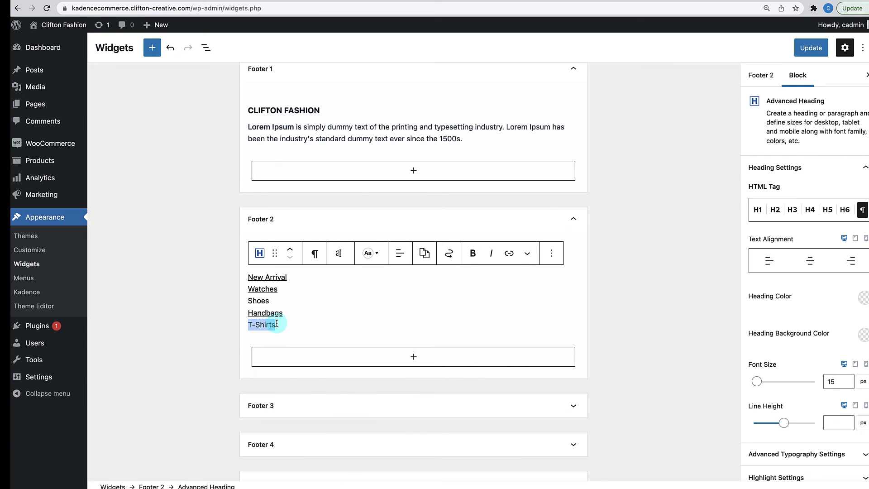
left_click(510, 260)
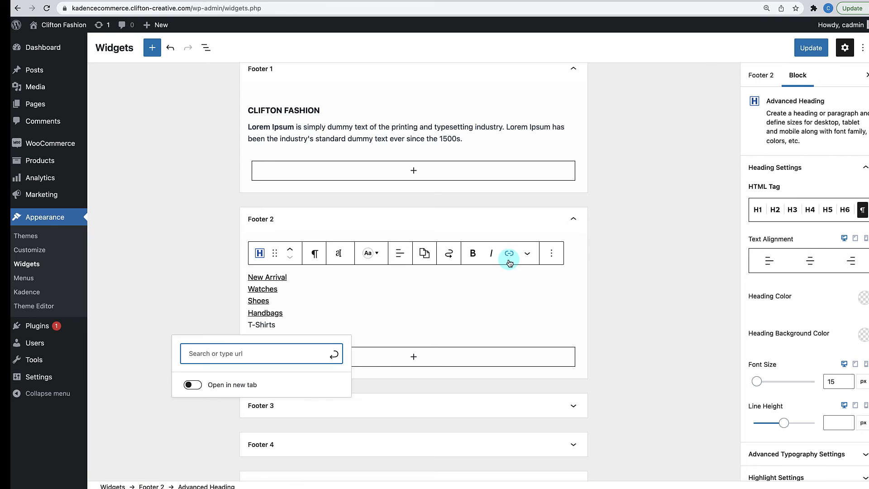
type("shirts")
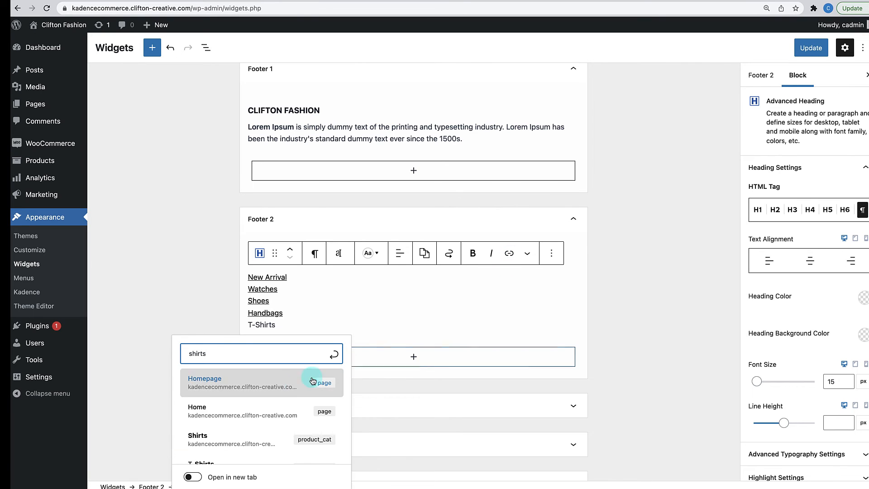
scroll(267, 420, "down", 1)
scroll(266, 421, "down", 1)
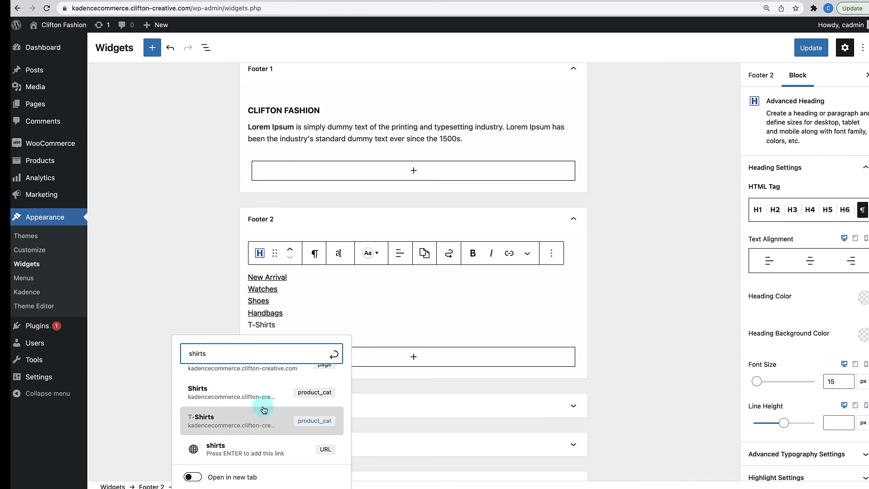
left_click(262, 422)
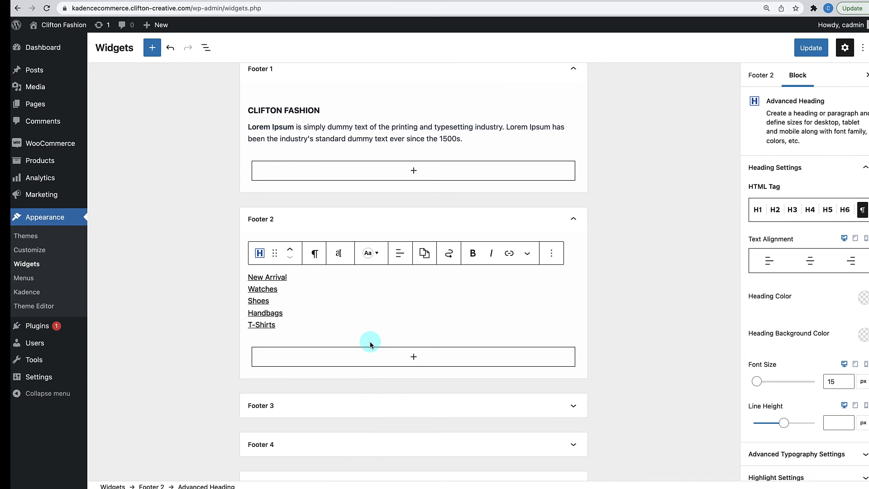
- Copy the QUICK LINKS heading and its link list from Footer 2
scroll(369, 325, "down", 1)
left_click(624, 286)
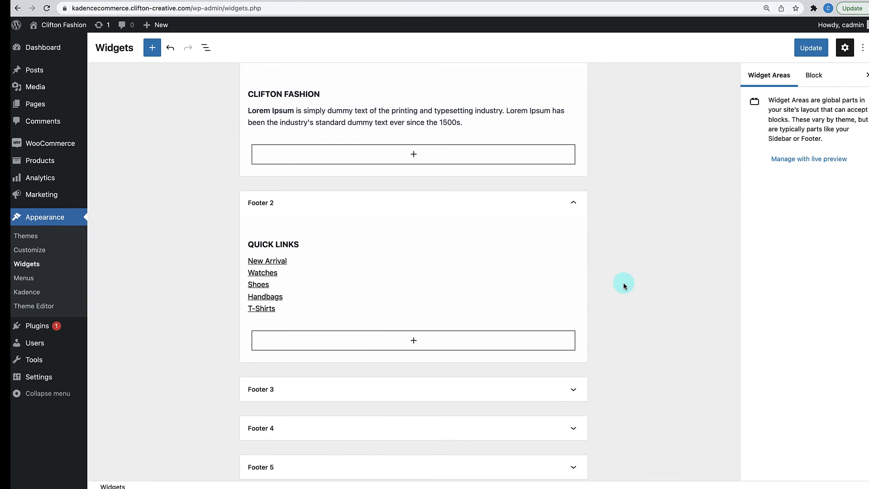
scroll(398, 338, "down", 3)
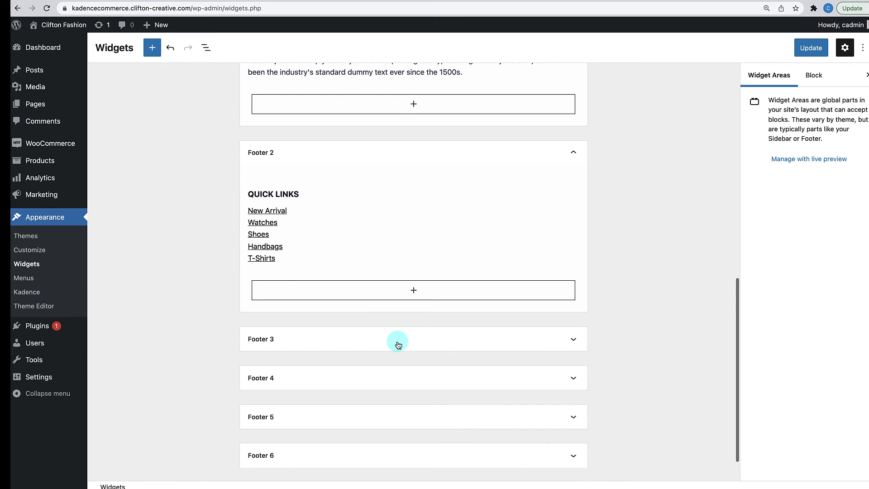
left_click(284, 194)
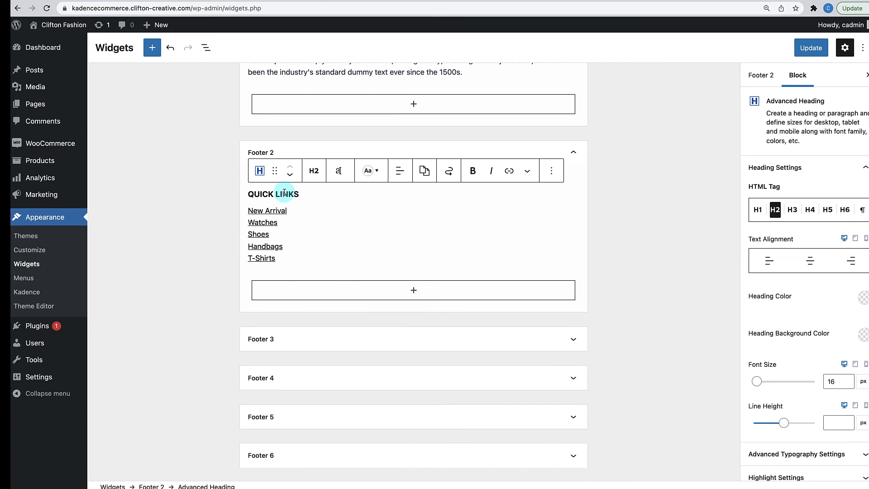
left_click_drag(284, 194, 321, 219)
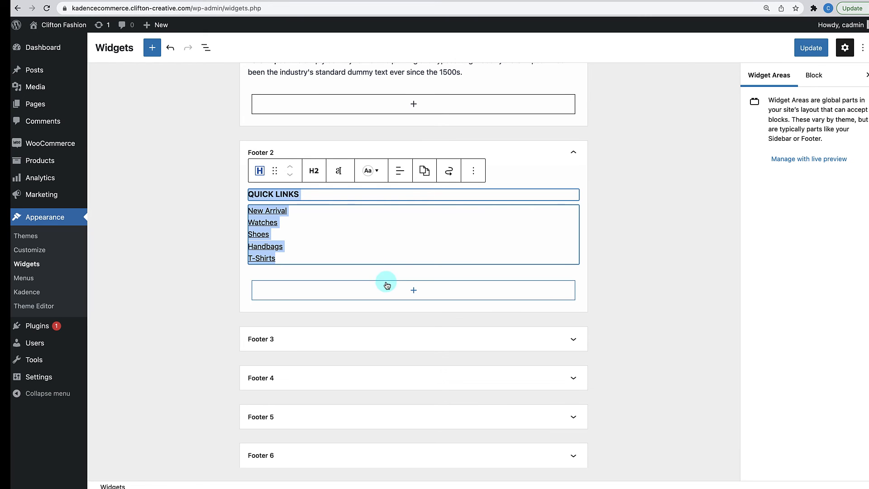
left_click(482, 178)
left_click(478, 209)
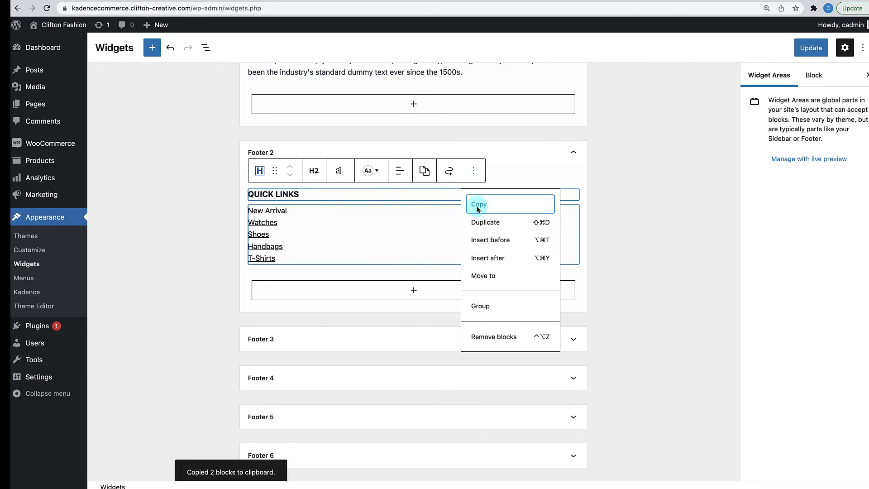
- Paste the copied heading and link list into a new paragraph in Footer 3
left_click(434, 341)
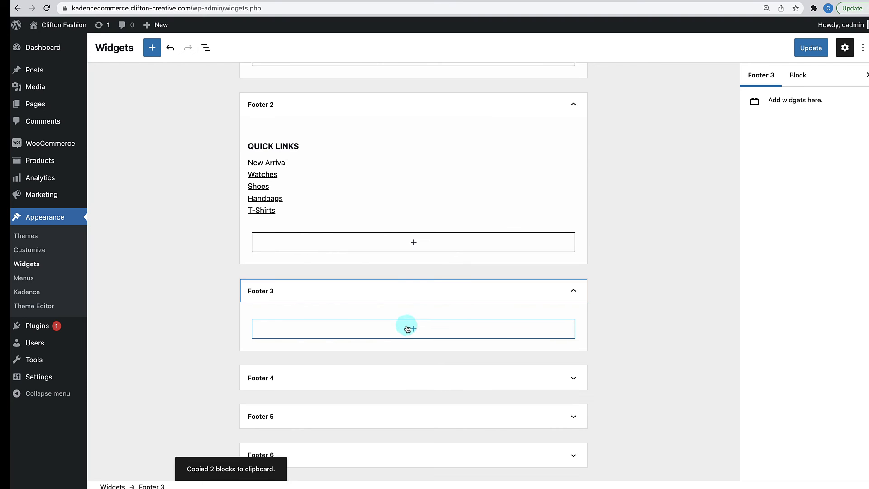
left_click(415, 329)
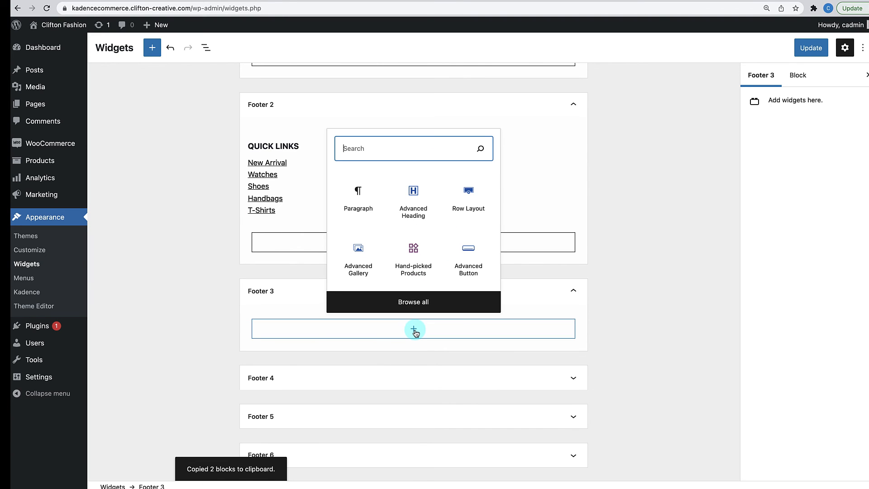
left_click(356, 195)
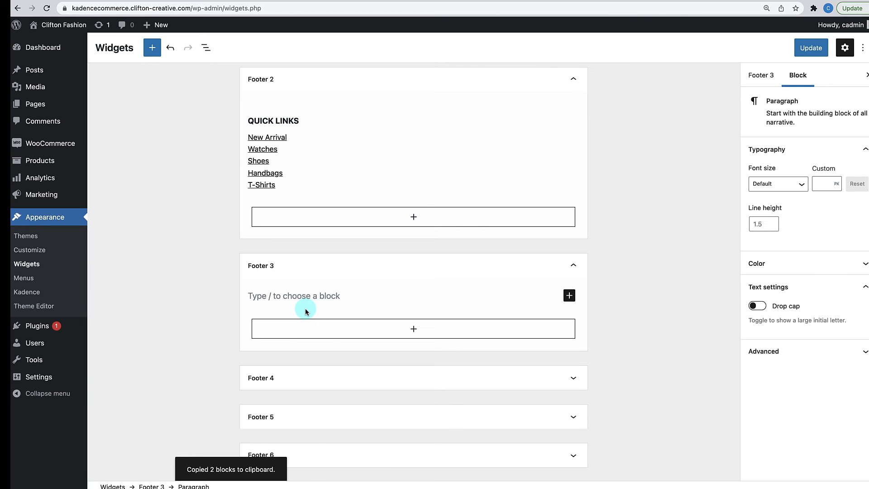
key("super+v")
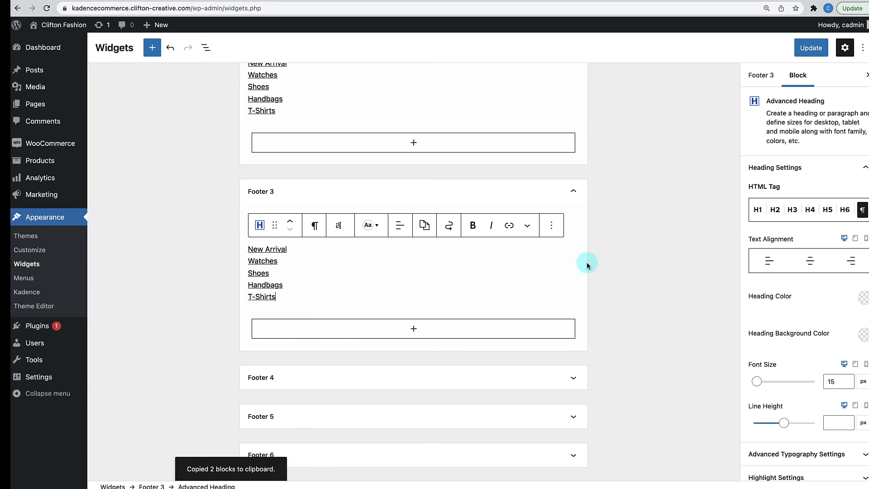
left_click(639, 256)
scroll(295, 185, "up", 2)
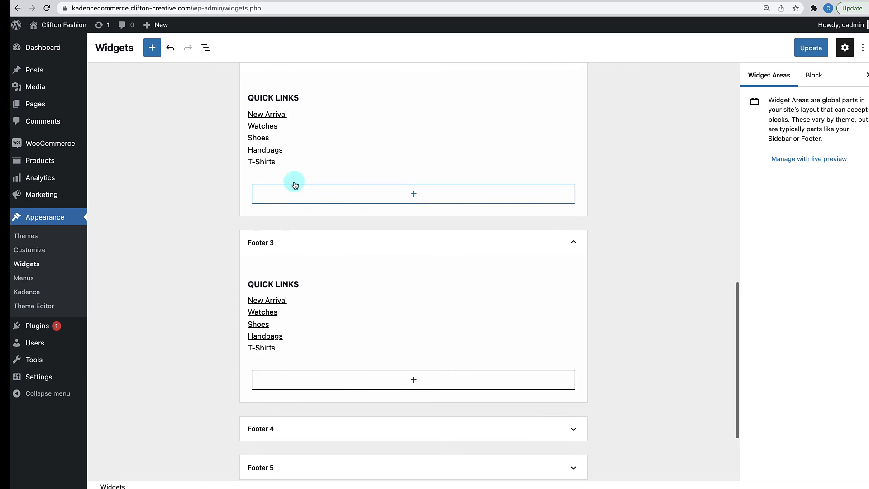
- Retitle the Footer 3 heading JUST FOR YOU and rename links to Buy a Gift Card and Special & Sales
triple_click(268, 288)
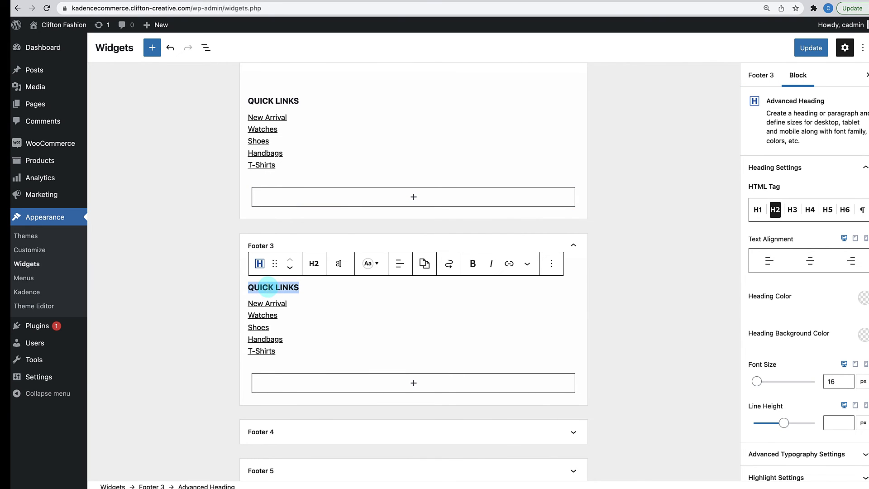
type("JUST FOR YOU")
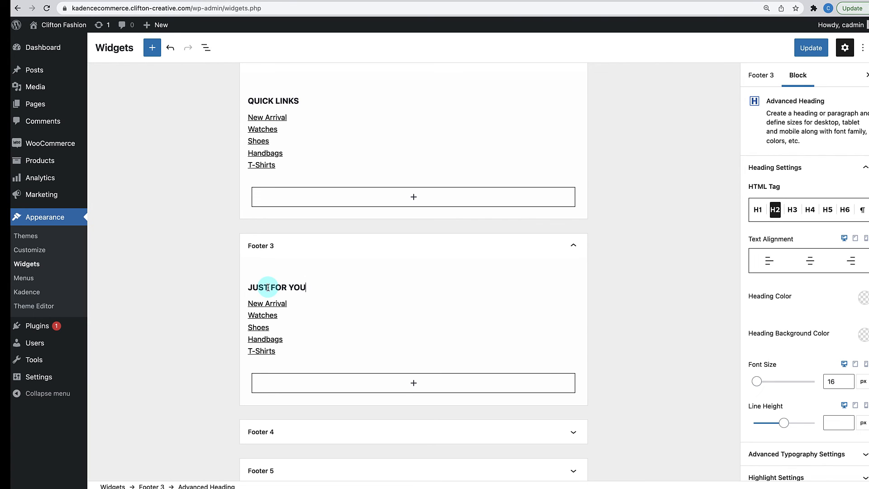
left_click_drag(247, 303, 298, 302)
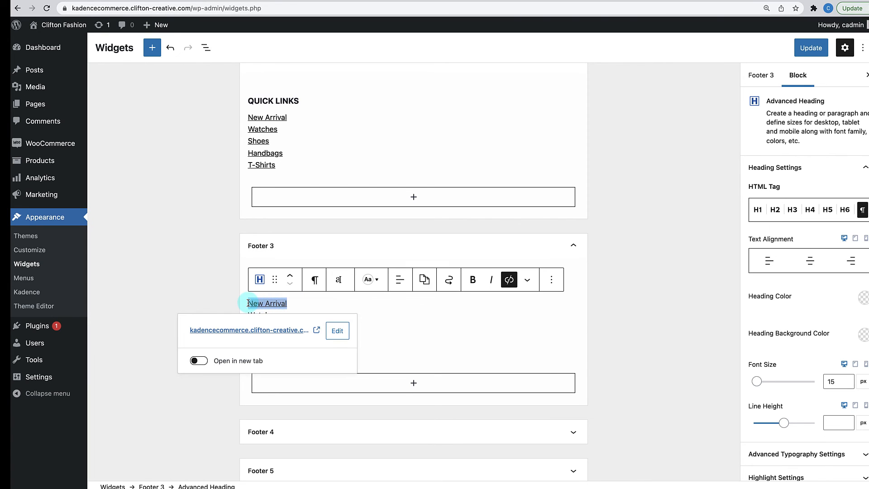
type("For H")
key("BackSpace")
key("BackSpace")
key("BackSpace")
key("BackSpace")
key("BackSpace")
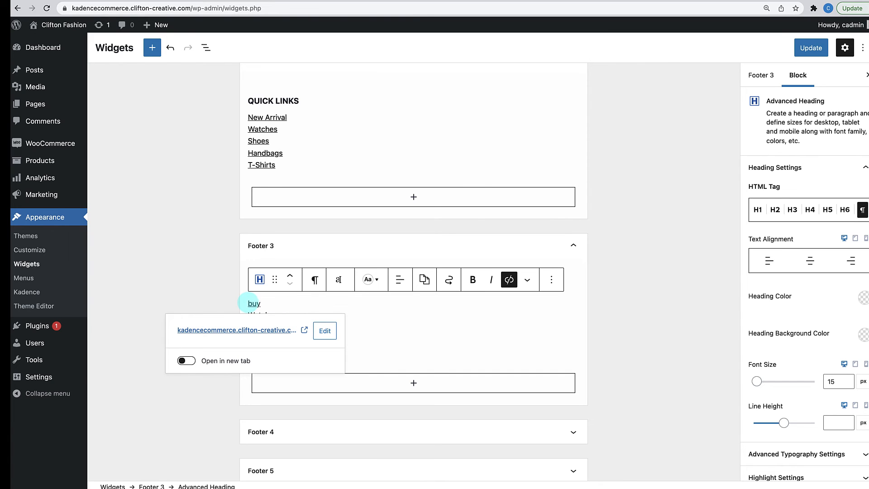
type("Buy a Gift")
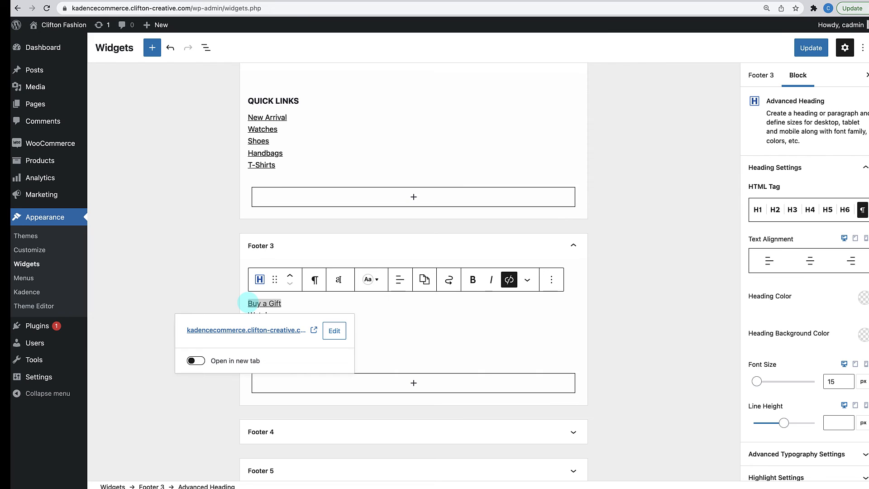
type(" Card")
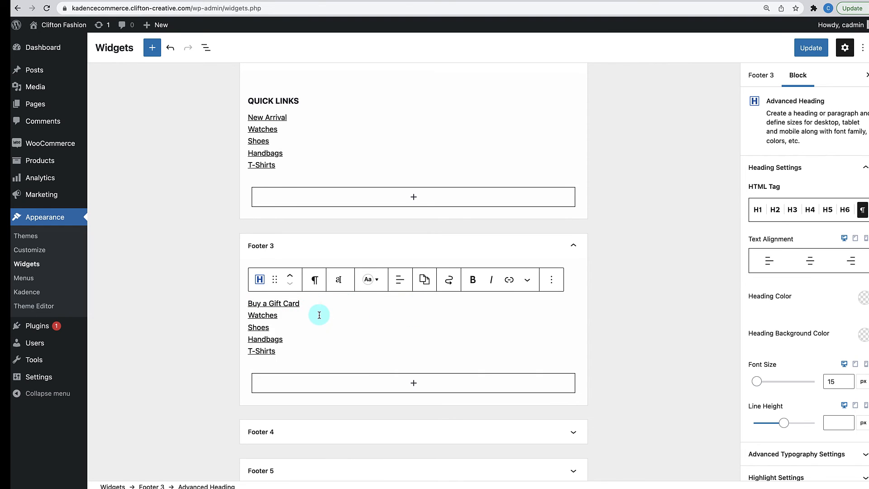
double_click(250, 314)
type("Sp")
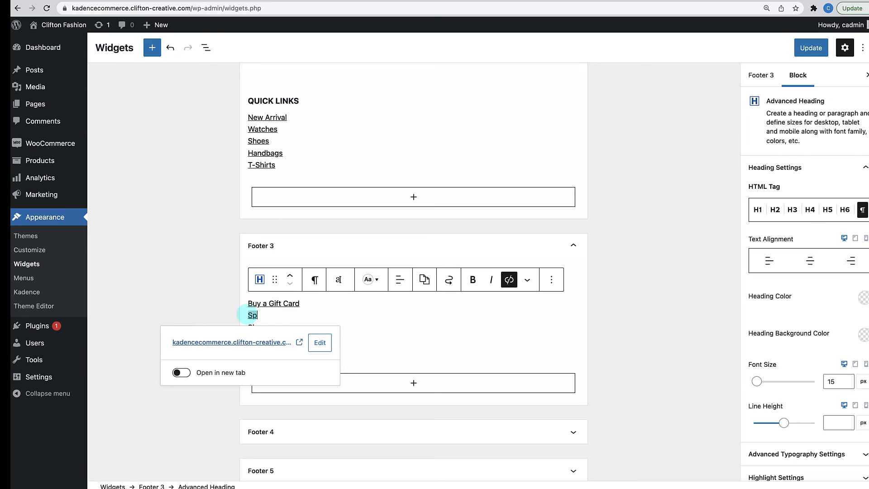
type("ecial & Sales")
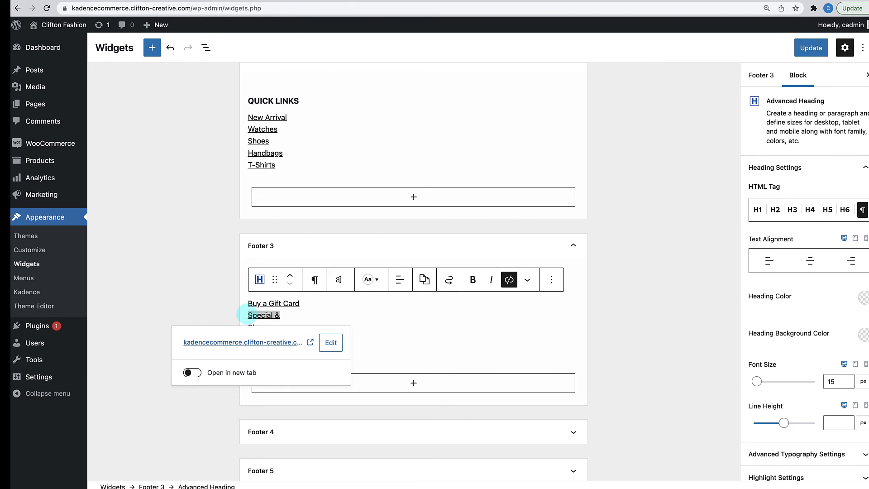
left_click(341, 306)
- Rename the remaining Footer 3 links to Access Your Account, Earned Rewards and Wishlist
left_click_drag(268, 328, 250, 328)
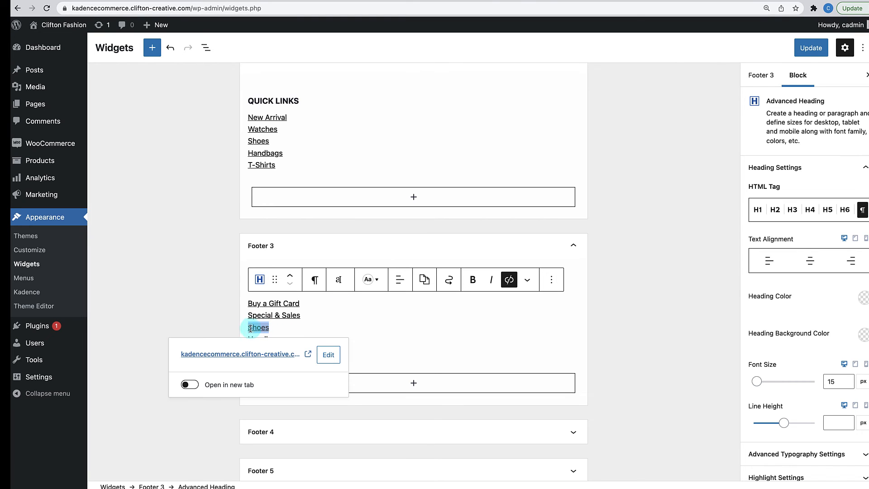
type("Acces")
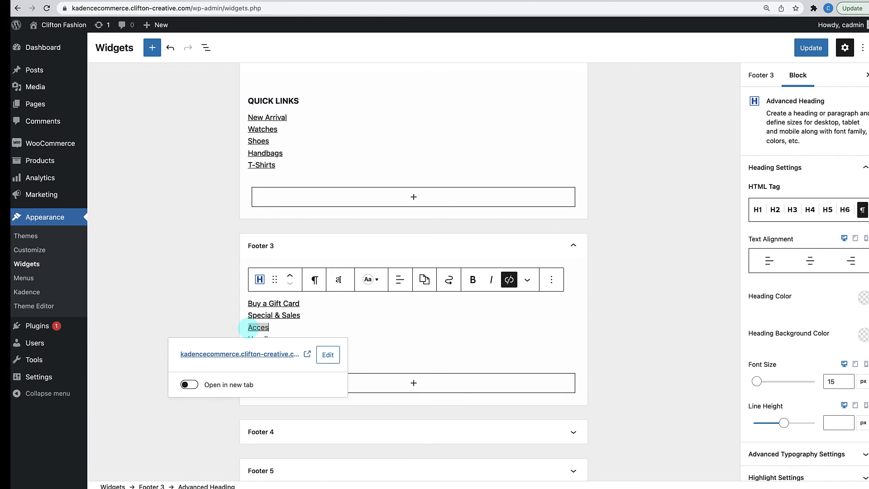
type("s Your Ac")
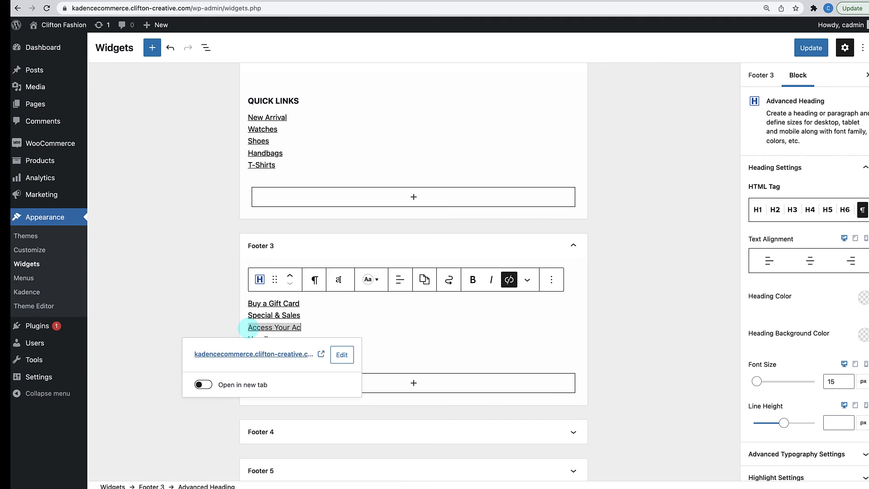
type("count")
left_click(341, 316)
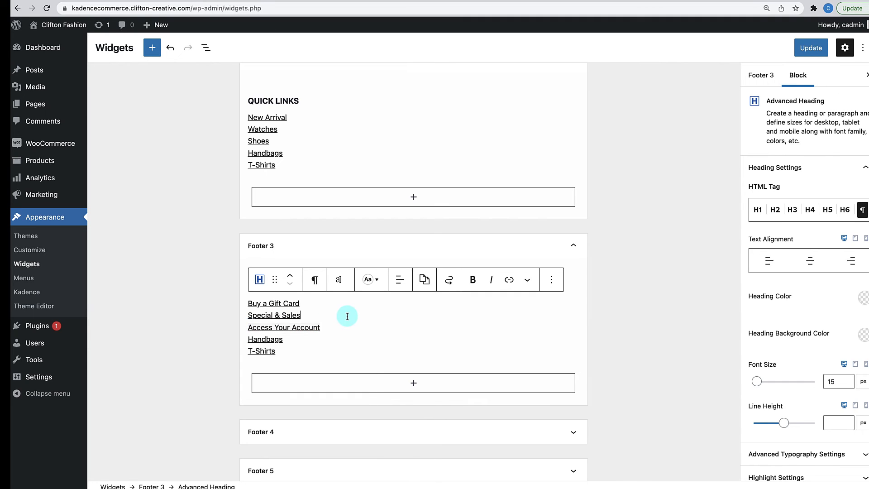
left_click_drag(303, 342, 240, 341)
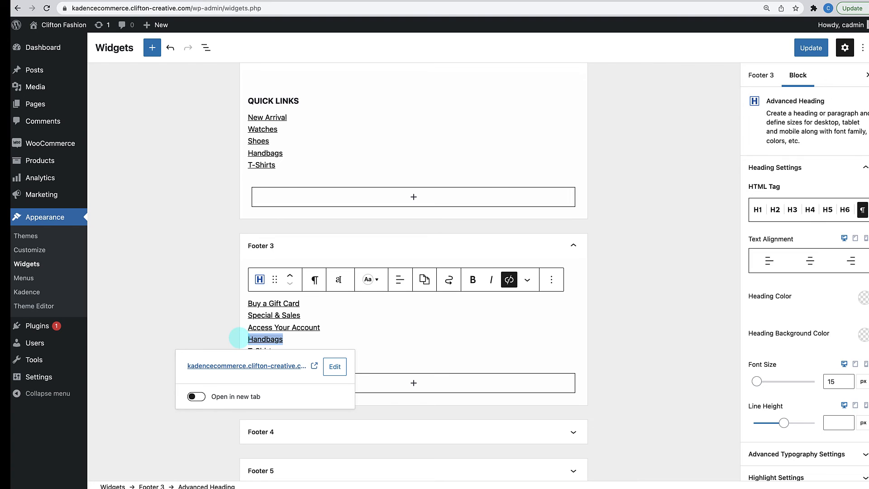
type("Earn")
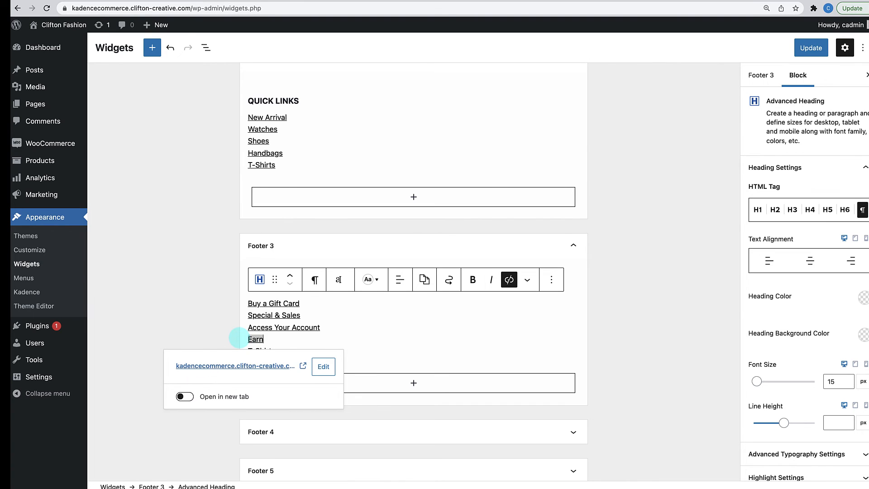
type("ed Re")
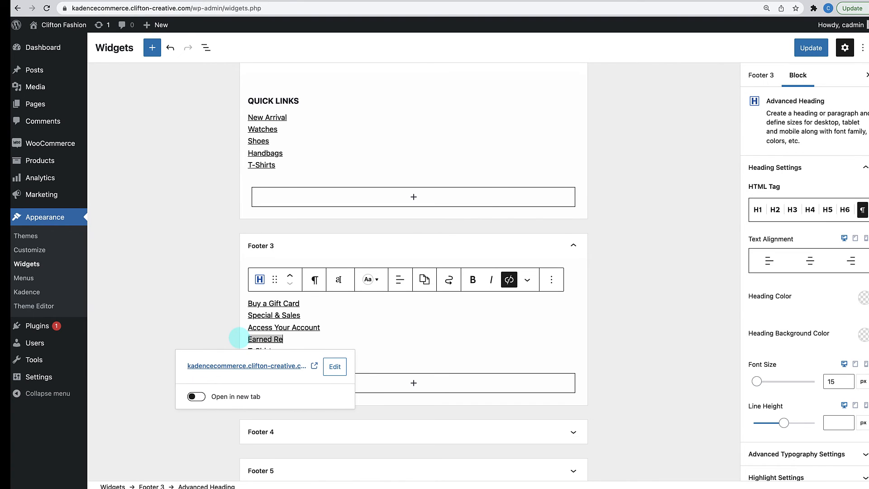
type("wards")
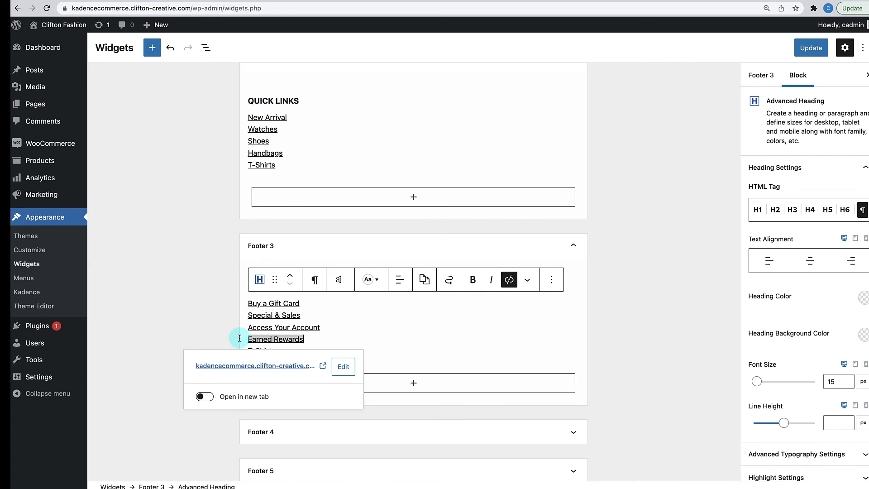
left_click(358, 331)
left_click_drag(276, 351, 244, 351)
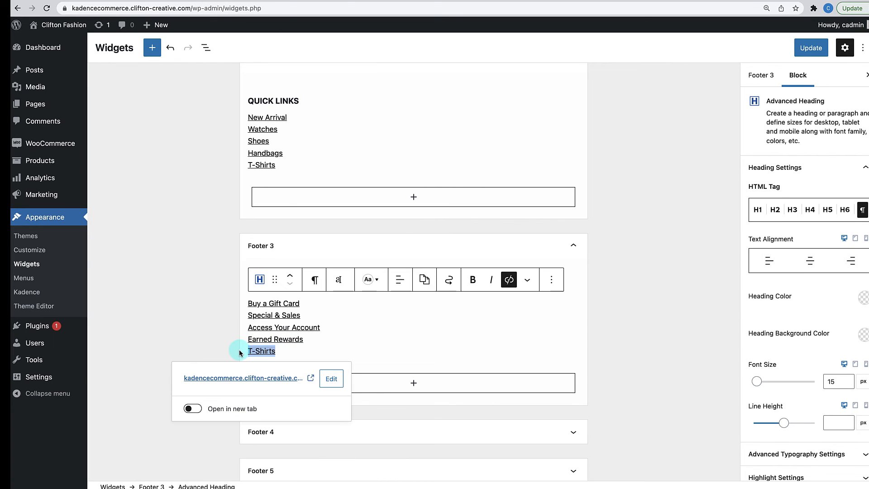
type("Wishlist")
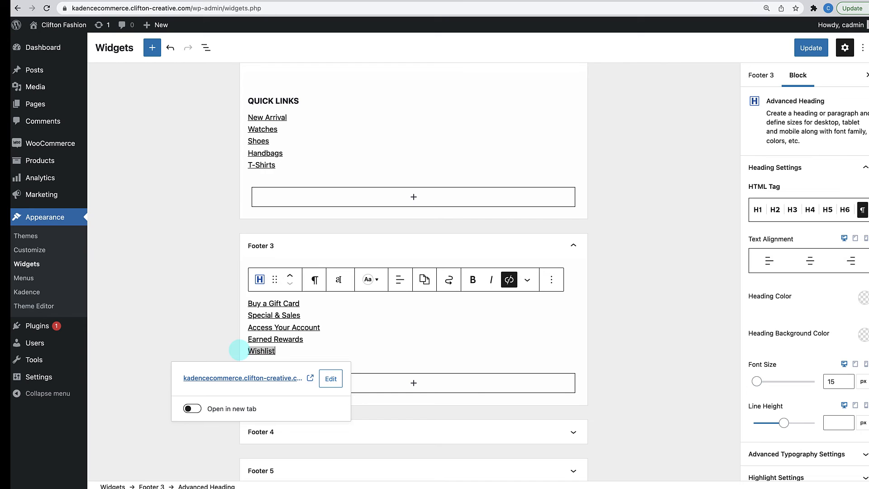
scroll(490, 349, "down", 2)
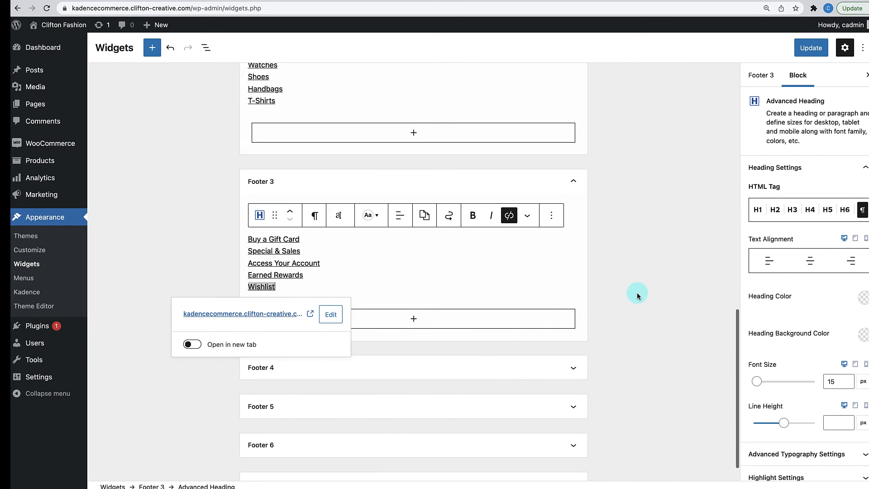
- Update the footer widgets, then reload the storefront page to see the new footer columns
left_click(636, 292)
scroll(586, 253, "up", 2)
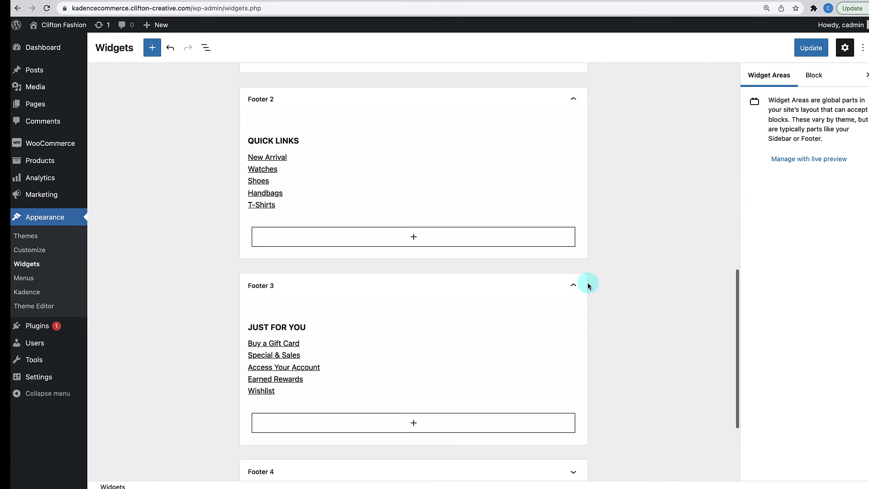
scroll(586, 229, "down", 1)
left_click(432, 439)
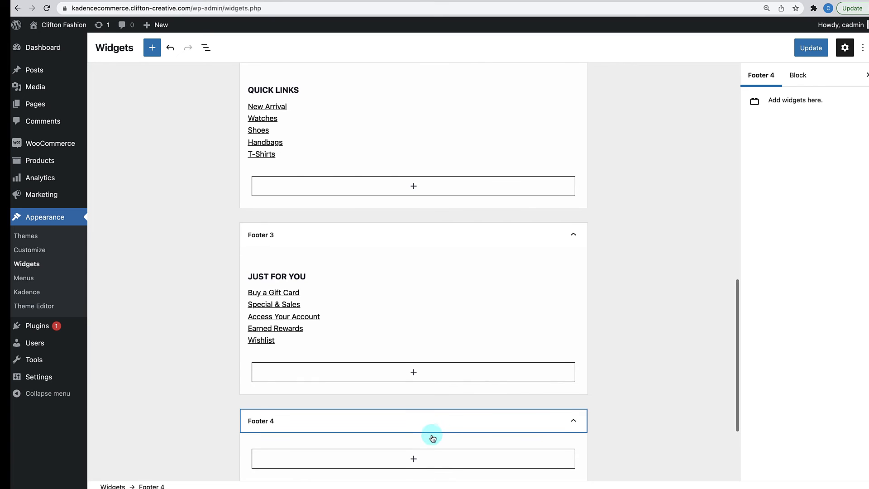
left_click(434, 435)
scroll(591, 374, "up", 5)
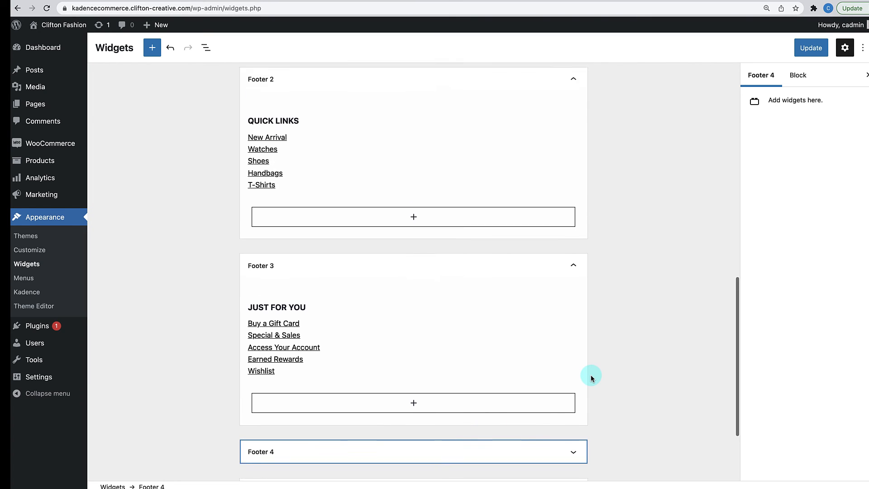
scroll(591, 374, "up", 10)
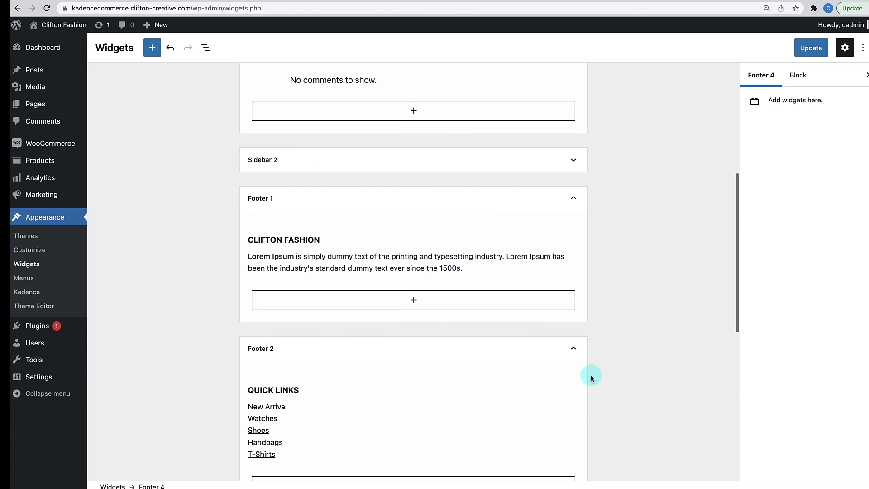
left_click(813, 46)
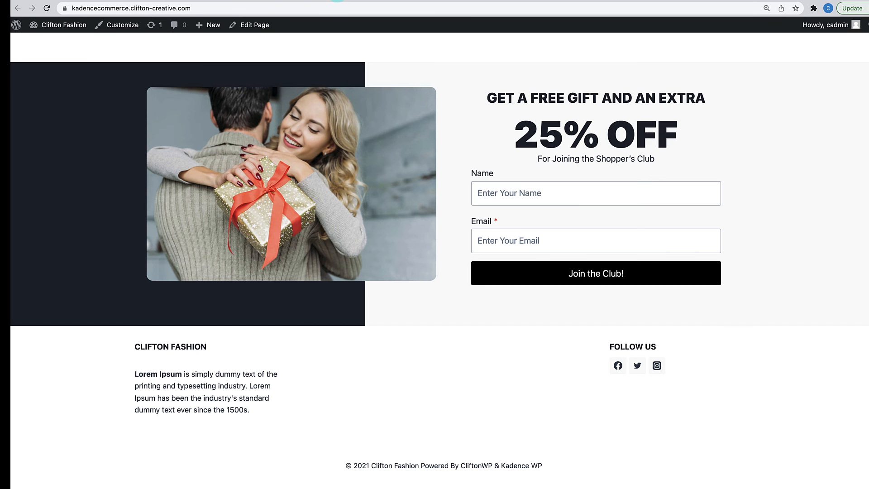
left_click(324, 119)
left_click(46, 8)
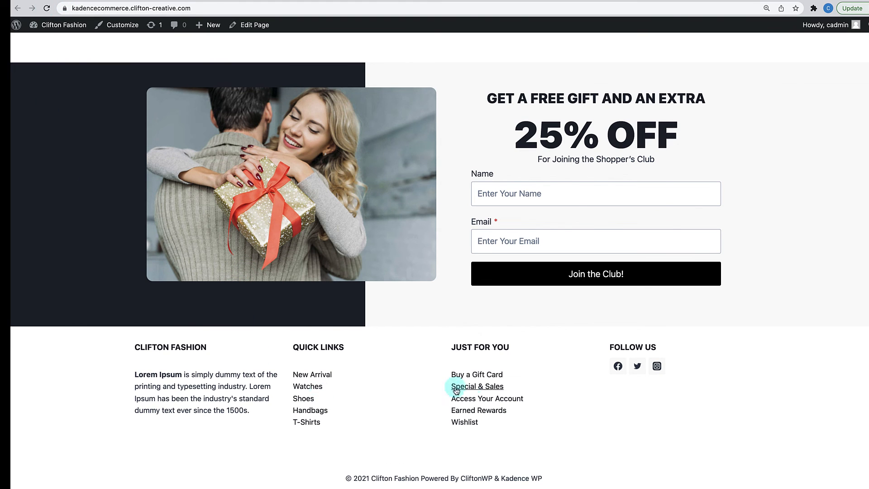
- Review the four-column storefront footer, then launch the Customizer from the admin bar
scroll(524, 469, "down", 1)
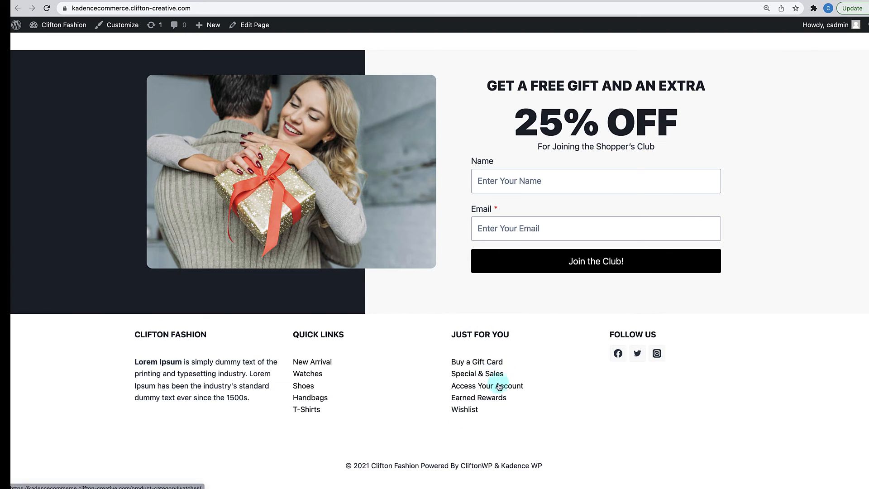
left_click(130, 29)
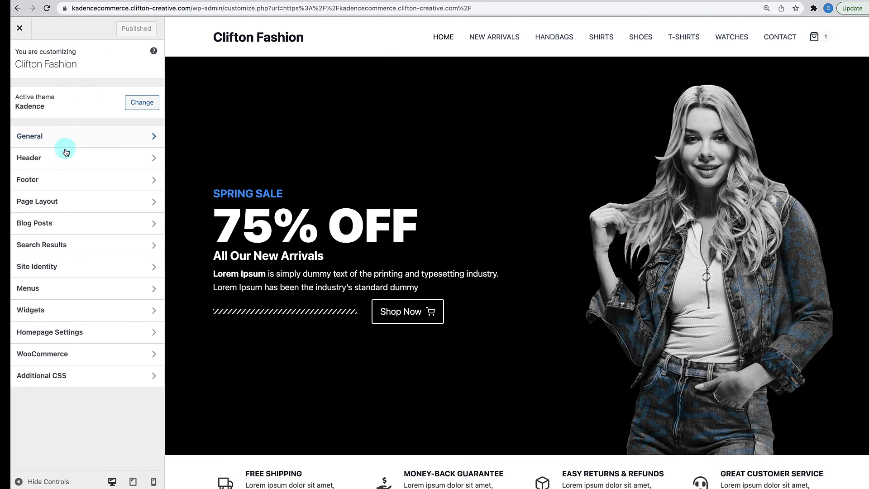
- Go to the Footer Middle row settings in the Customizer's footer builder
left_click(57, 180)
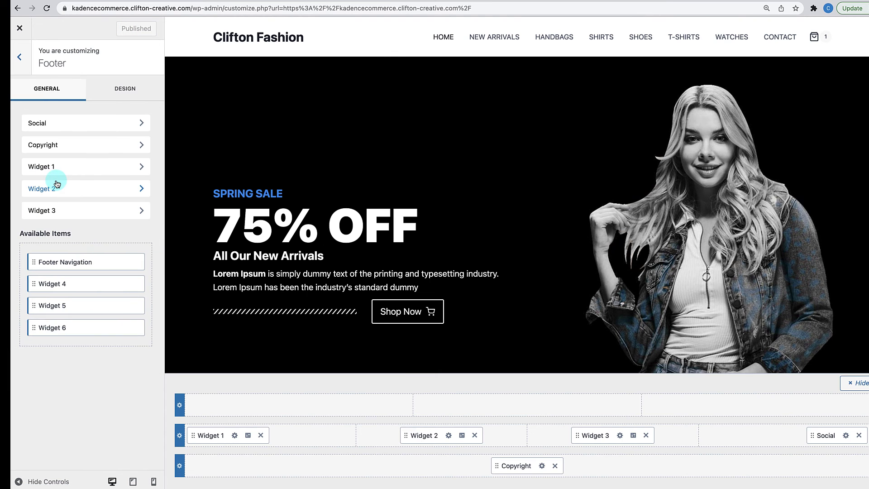
scroll(317, 299, "down", 4)
scroll(317, 300, "down", 20)
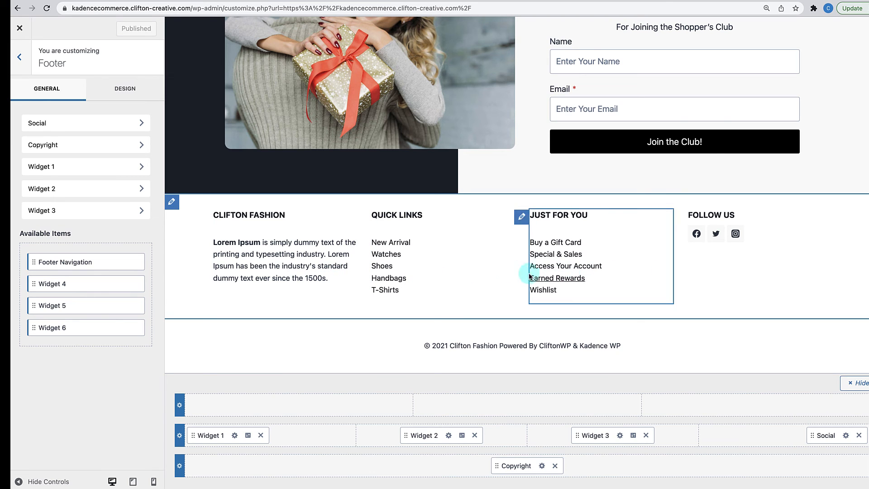
left_click(180, 438)
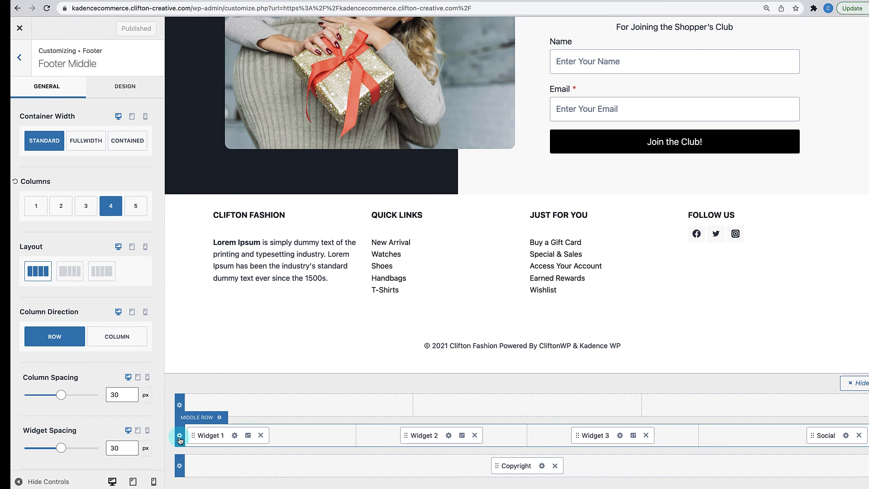
- Set the Footer Middle top spacing to 120 px, then bring up the Footer Bottom row settings
scroll(102, 398, "down", 5)
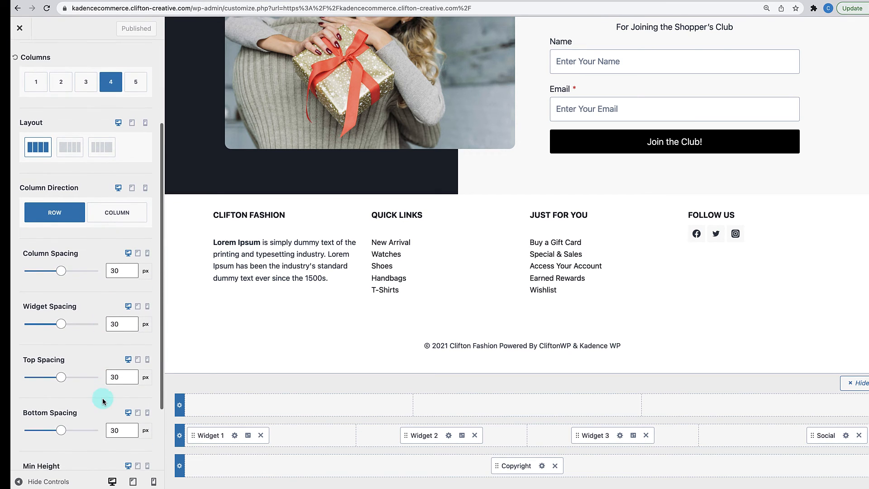
scroll(103, 401, "down", 1)
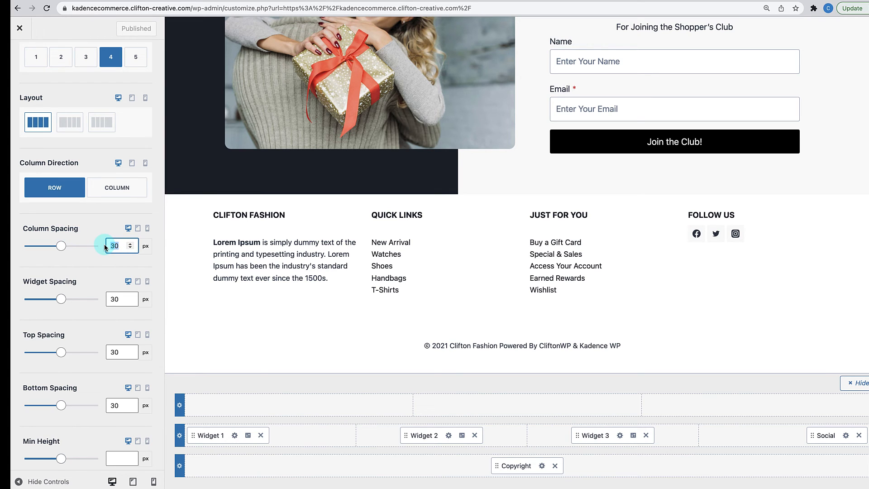
type("120")
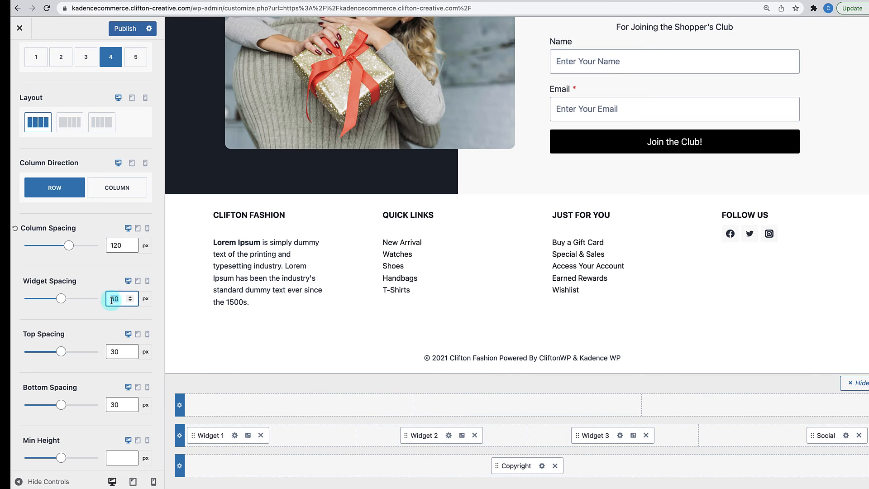
type("0")
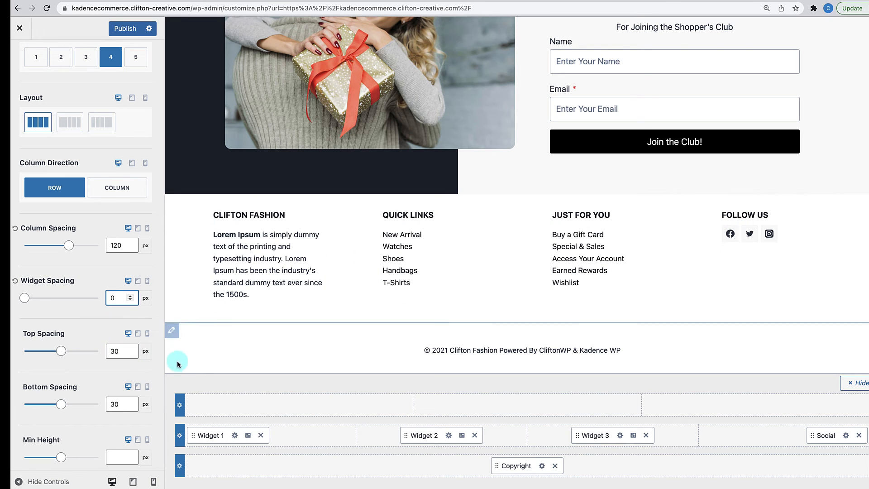
scroll(117, 392, "down", 2)
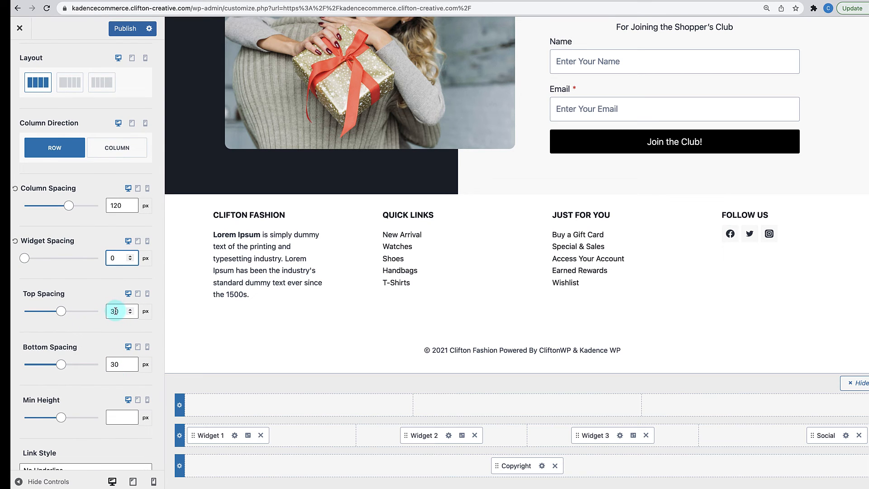
type("120")
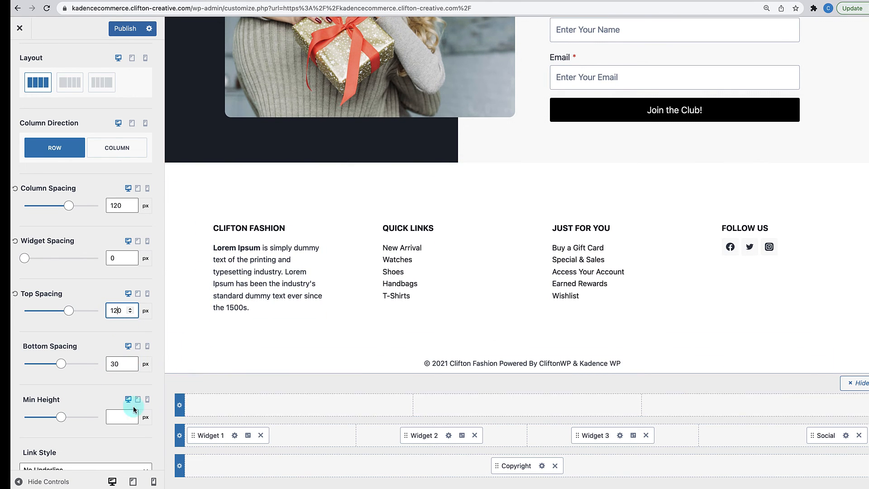
scroll(219, 366, "down", 1)
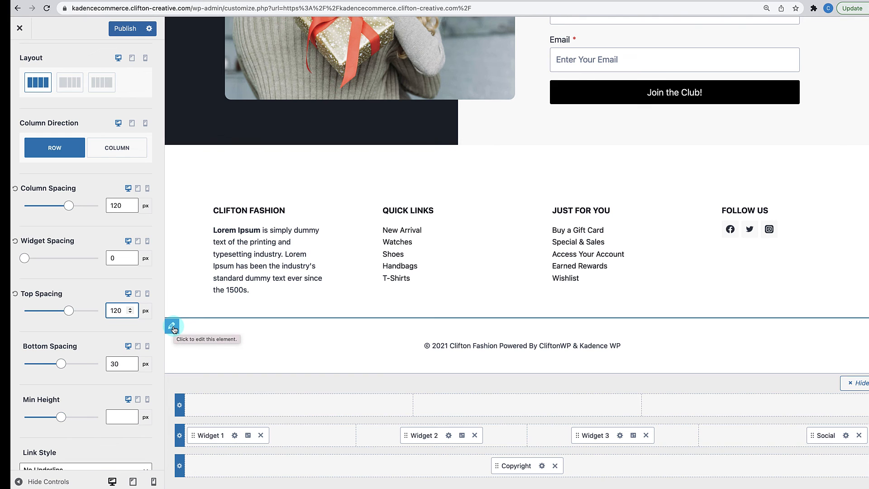
left_click(179, 466)
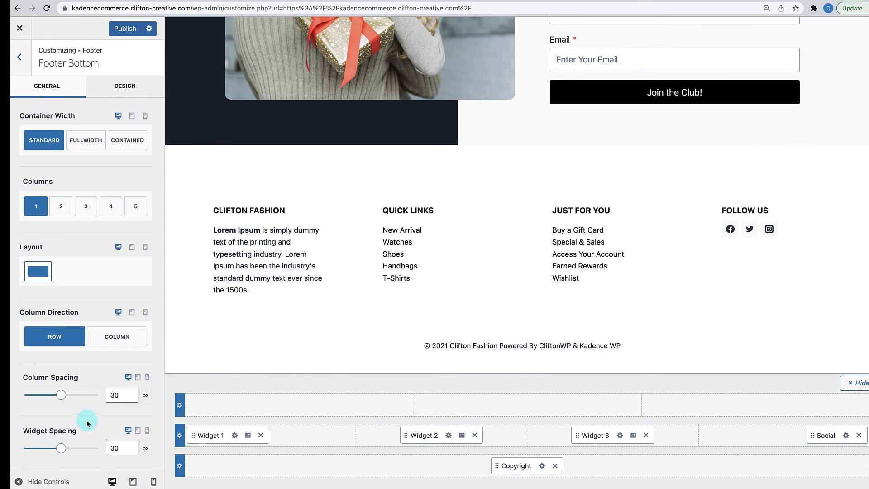
- Set the Footer Bottom row's top and bottom spacing to 20 px
scroll(88, 423, "down", 2)
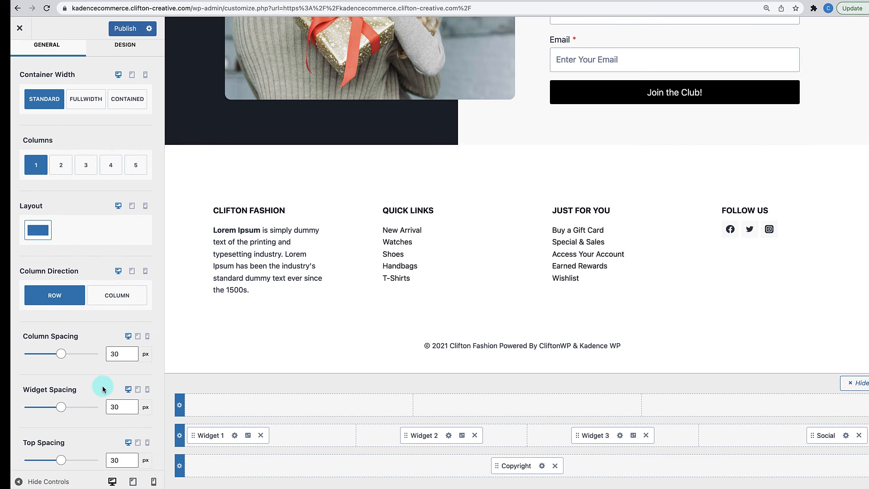
scroll(103, 390, "down", 3)
left_click(113, 378)
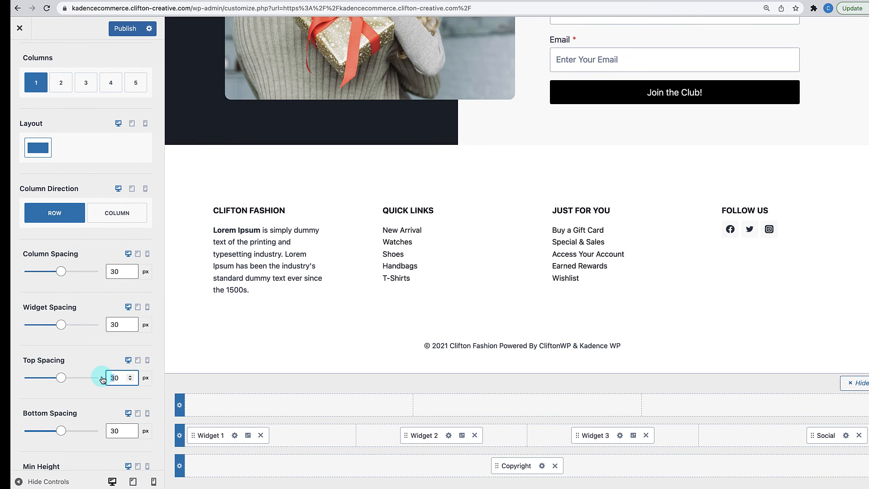
key("BackSpace")
type("2")
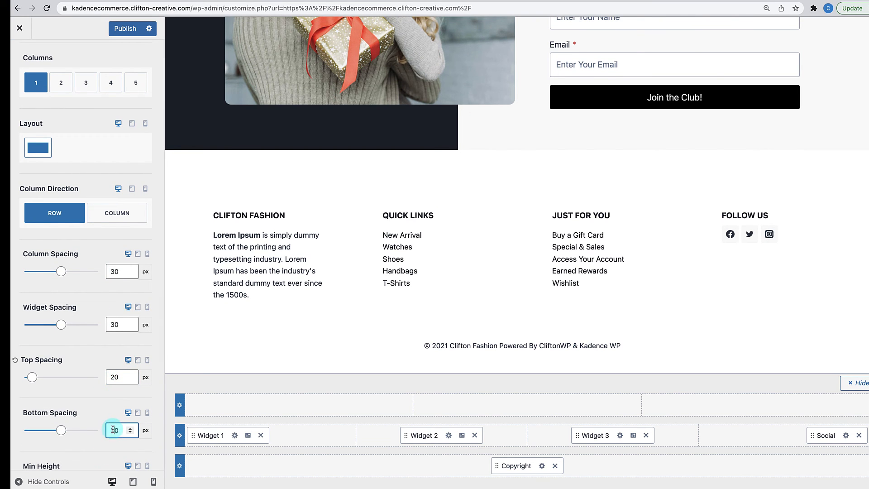
key("BackSpace")
type("2")
scroll(96, 420, "down", 1)
scroll(96, 421, "up", 4)
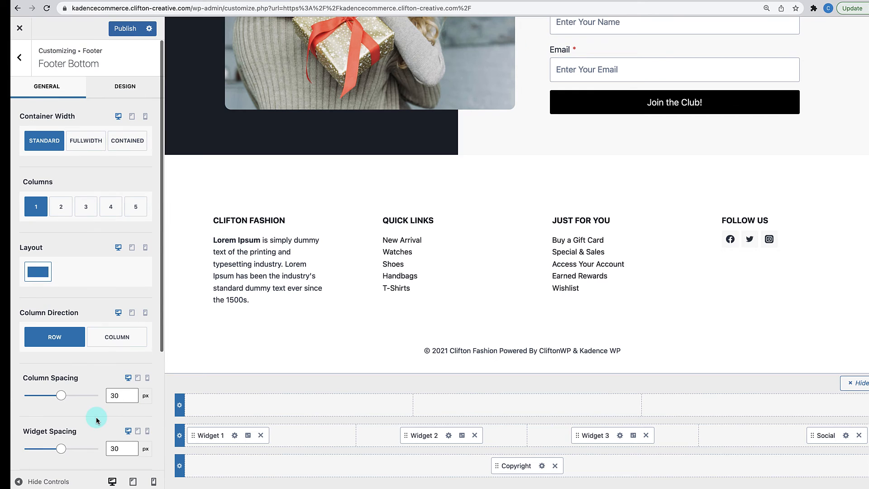
- Give the Footer Bottom row a solid 1 px top border coloured #eeeeee
left_click(122, 86)
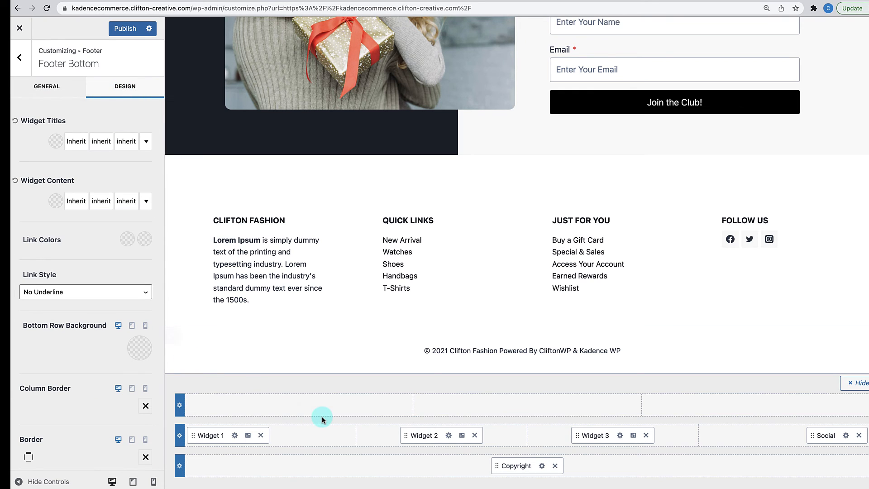
scroll(110, 415, "down", 1)
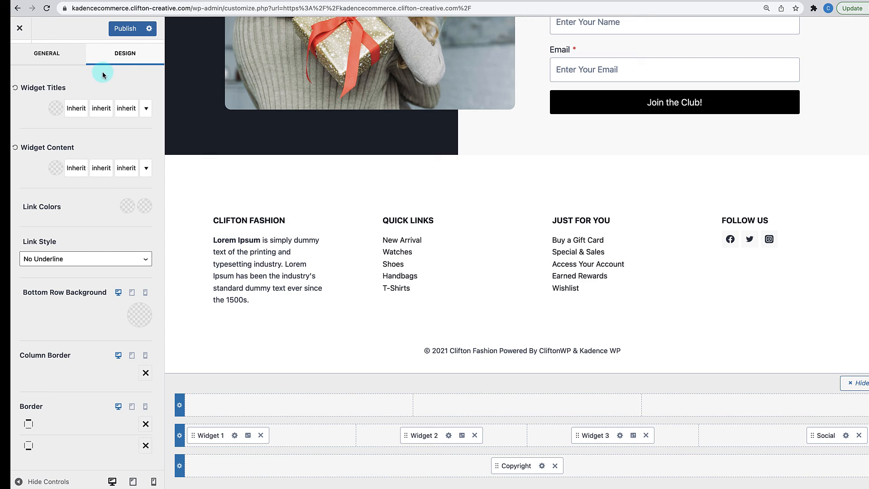
left_click(59, 53)
left_click(119, 88)
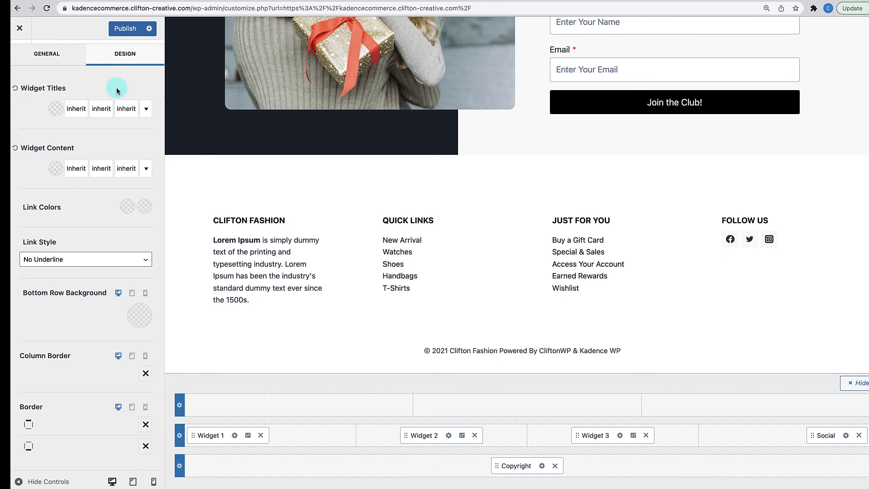
scroll(64, 386, "down", 2)
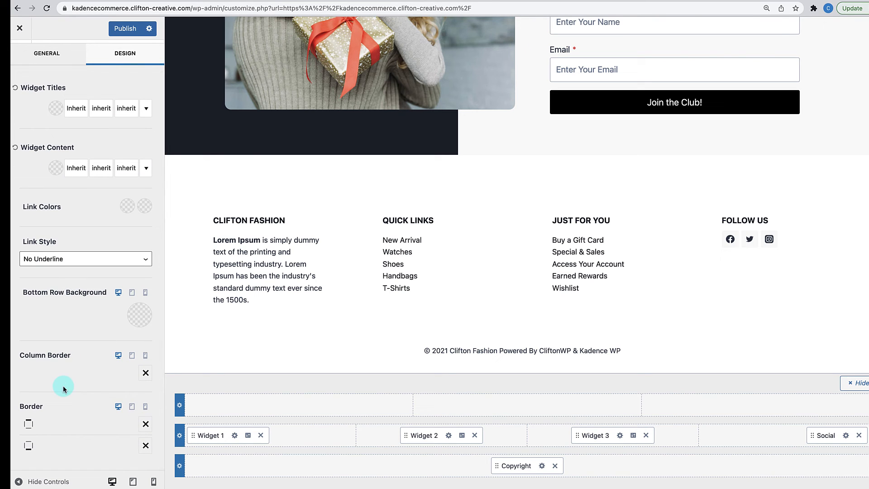
left_click(146, 424)
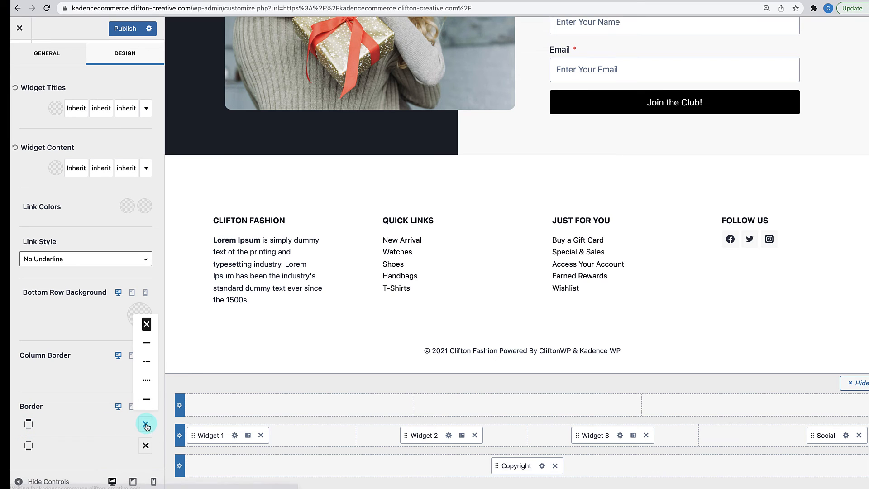
left_click(147, 344)
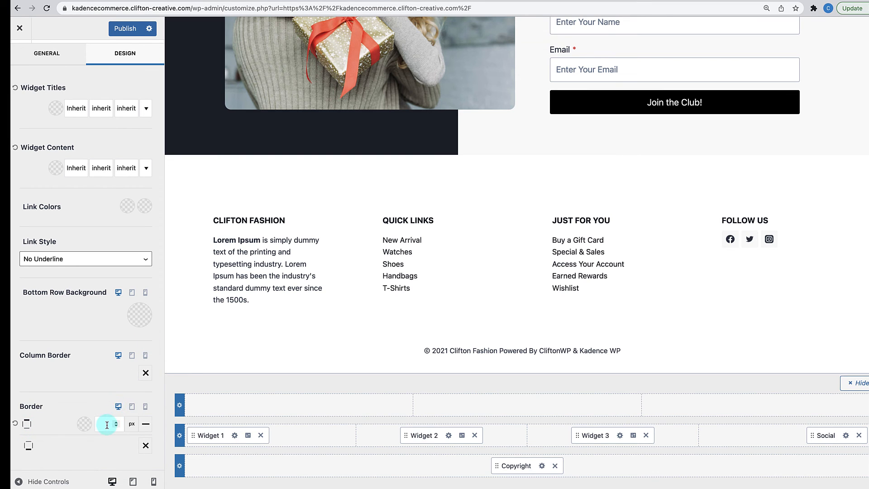
type("1")
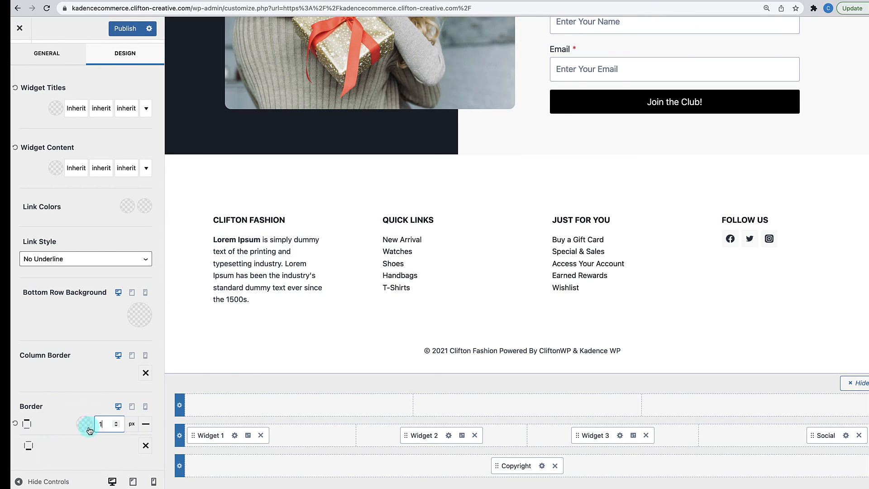
left_click(86, 426)
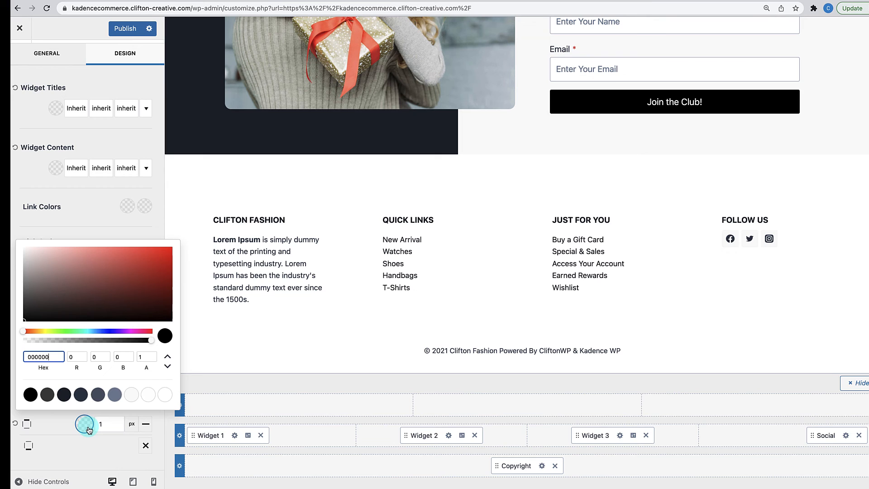
left_click_drag(50, 358, 12, 353)
type("e")
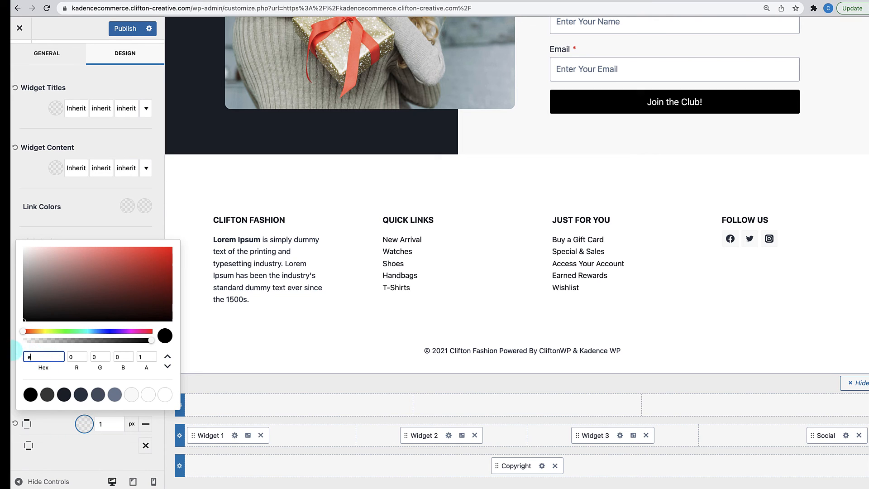
type("eeeee")
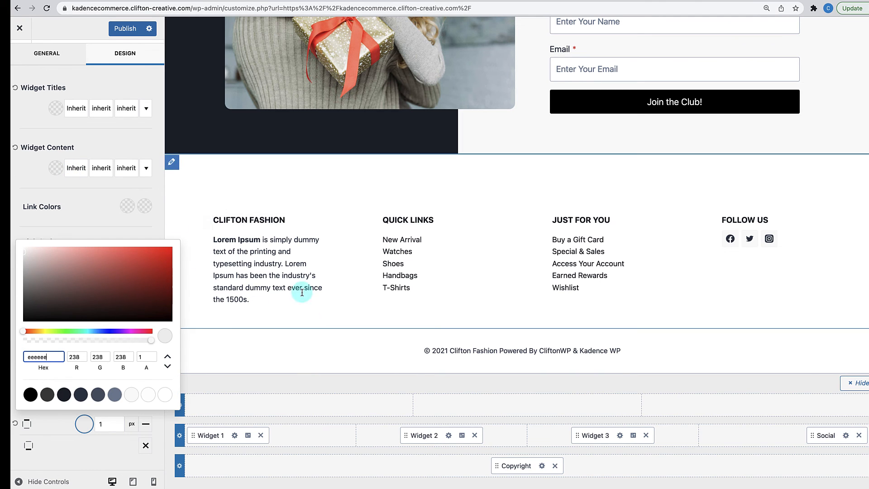
left_click(86, 216)
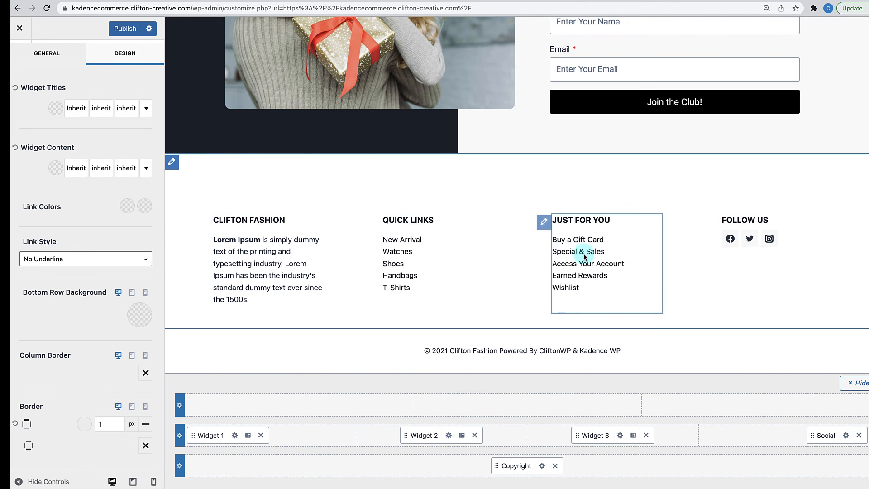
scroll(507, 271, "up", 3)
scroll(507, 271, "up", 10)
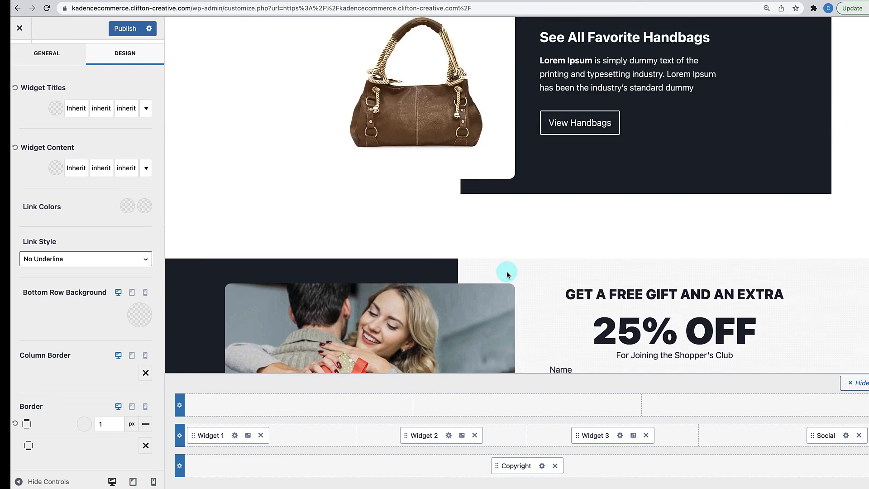
scroll(482, 236, "down", 6)
scroll(482, 237, "down", 8)
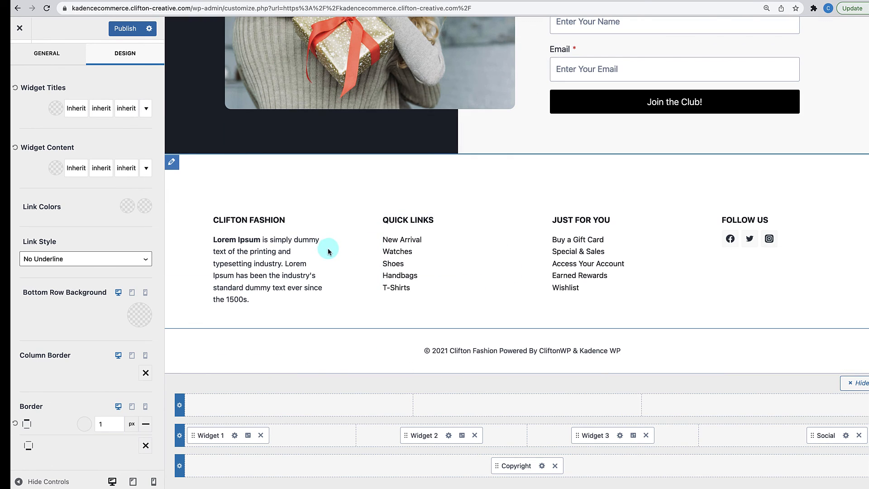
- In Footer Middle design settings, set the widget text colour to 4A5568
left_click(179, 436)
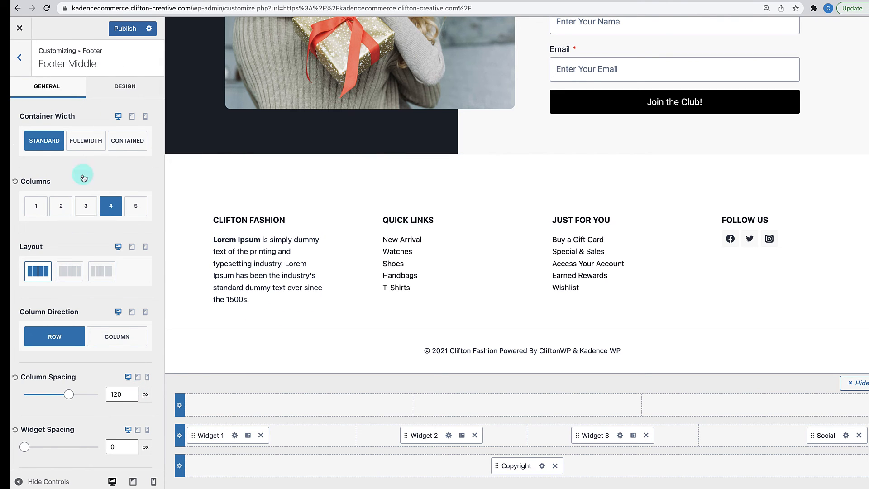
left_click(101, 90)
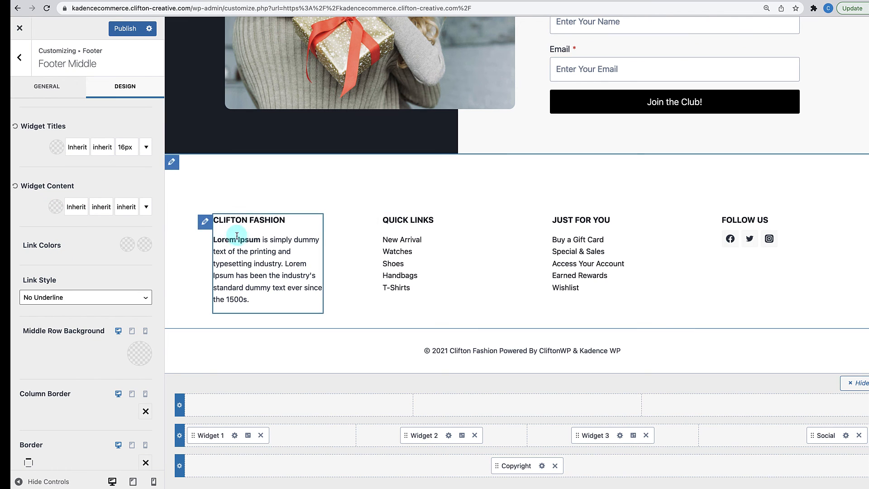
left_click(57, 207)
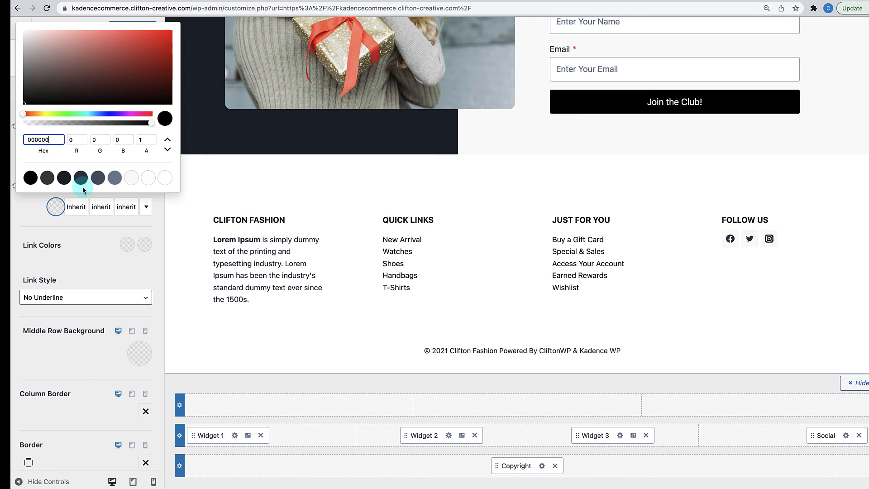
left_click(97, 178)
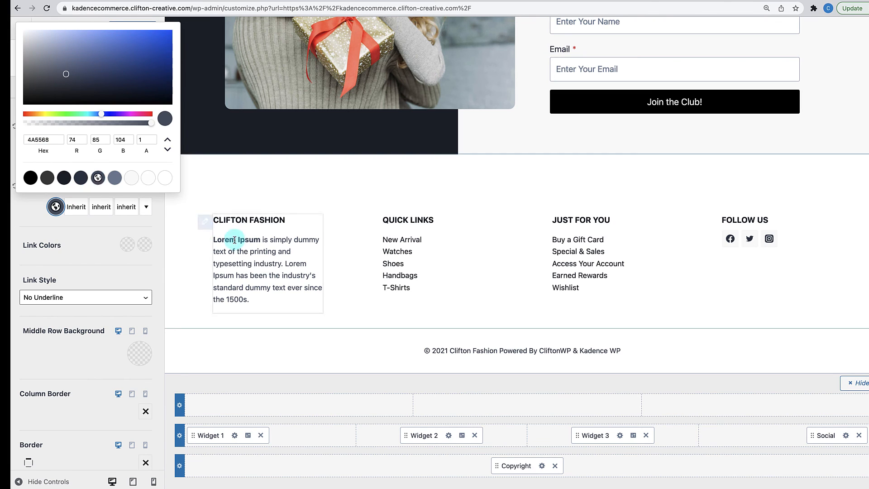
left_click(86, 264)
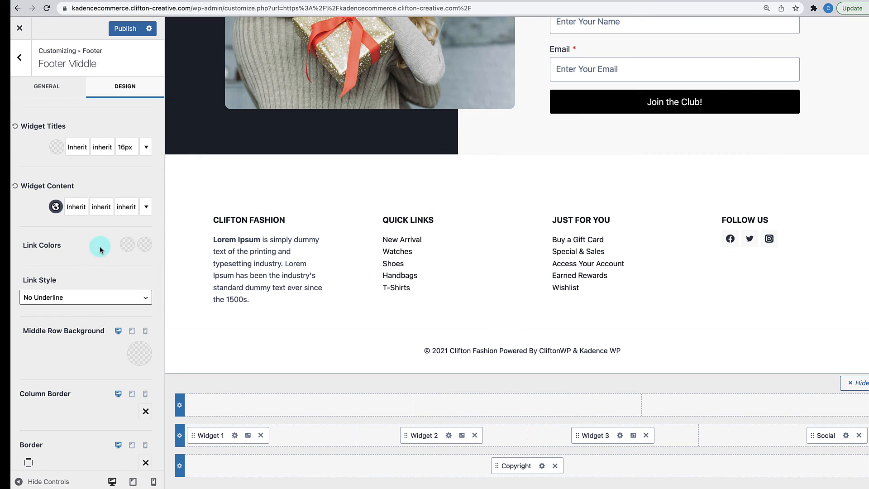
- Set the footer link colour to 4A5568 and the link hover colour to #2D3748
left_click(129, 246)
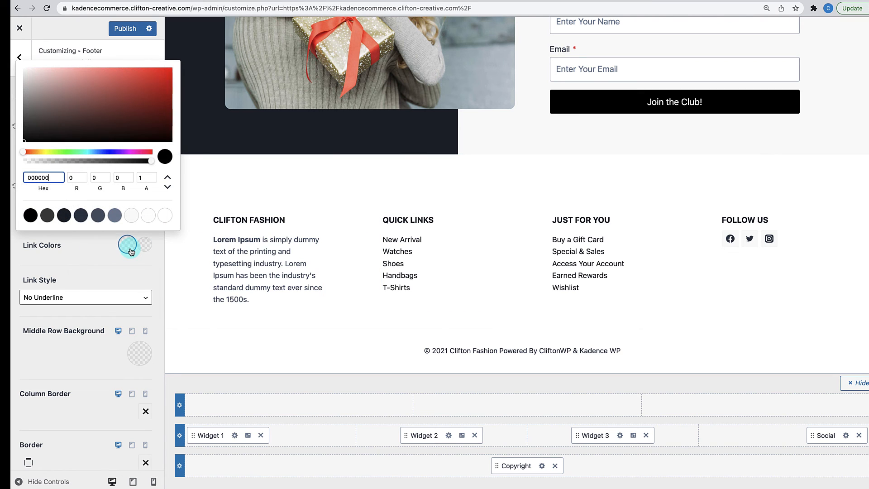
left_click(99, 216)
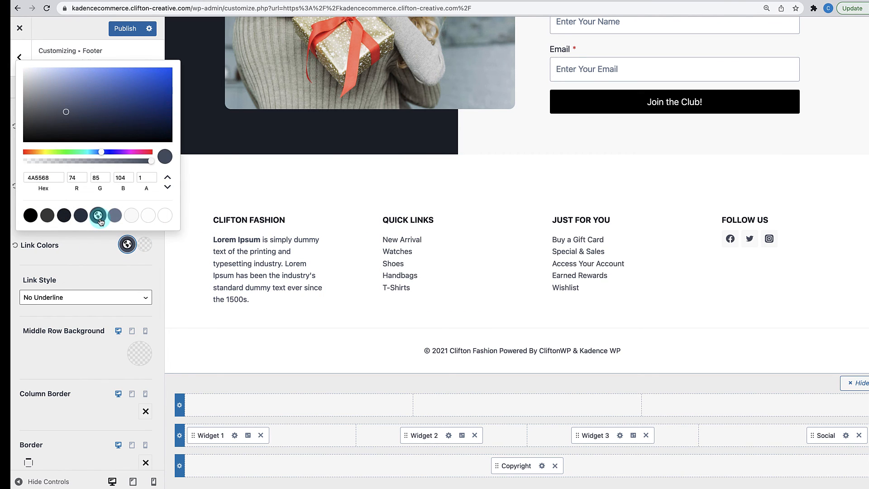
left_click(145, 244)
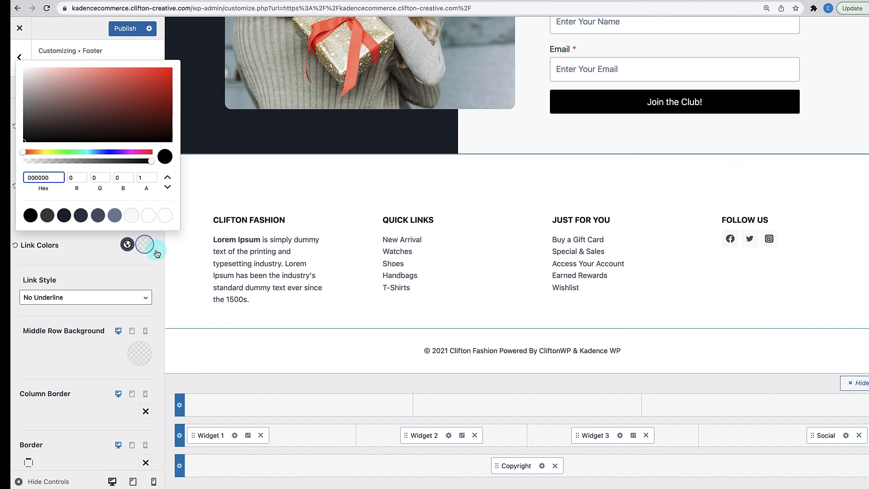
left_click(99, 215)
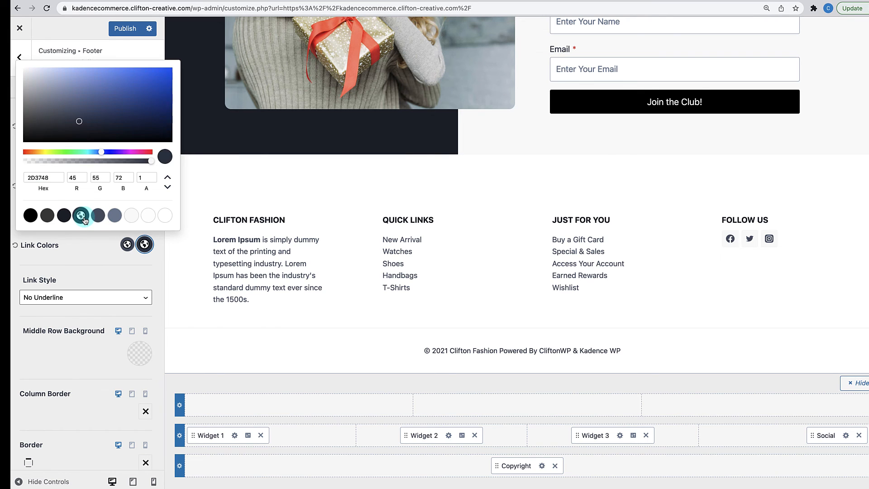
left_click(82, 259)
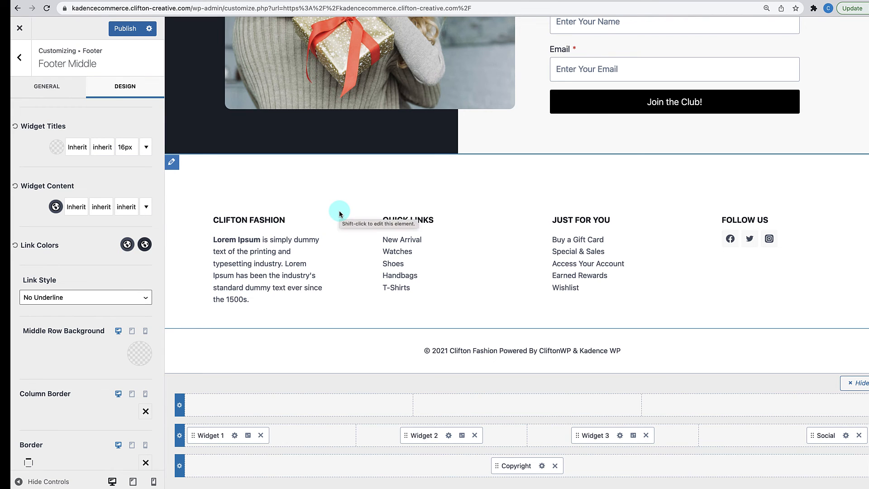
scroll(339, 212, "up", 3)
scroll(338, 210, "down", 3)
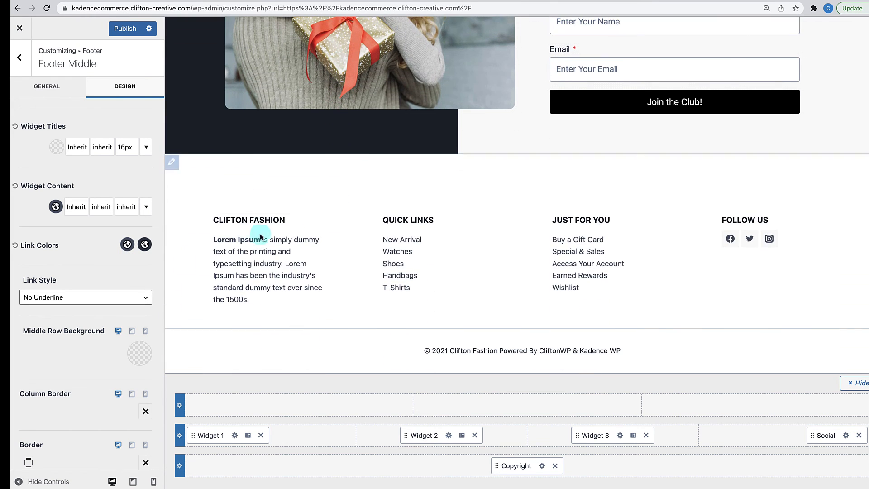
- Publish the footer changes, exit to the homepage, and follow the Watches footer link
left_click(124, 29)
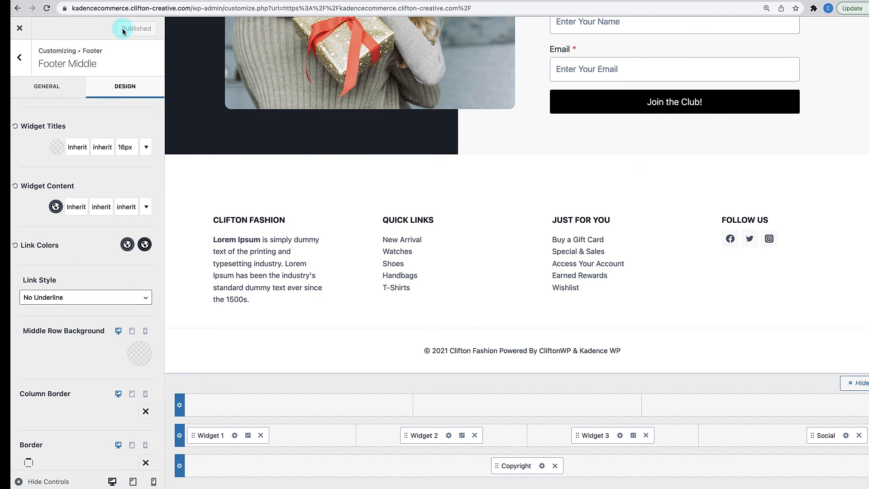
left_click(22, 32)
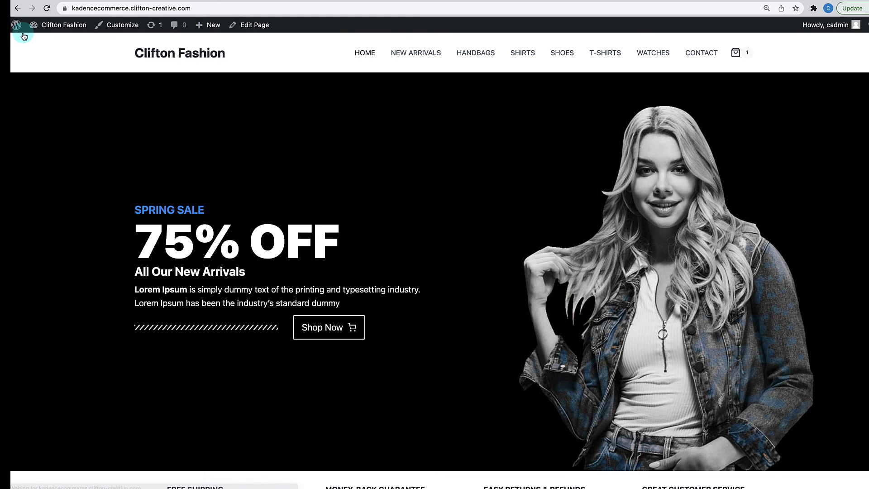
scroll(504, 205, "down", 20)
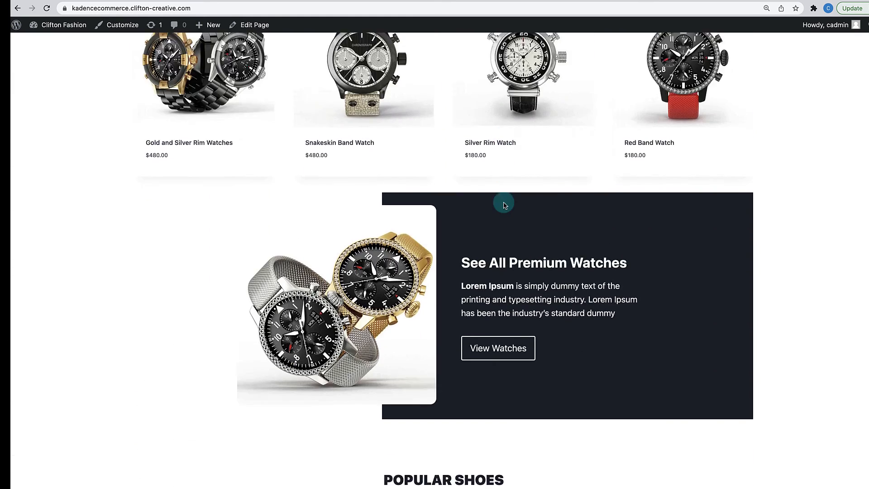
scroll(504, 205, "down", 8)
scroll(505, 206, "down", 20)
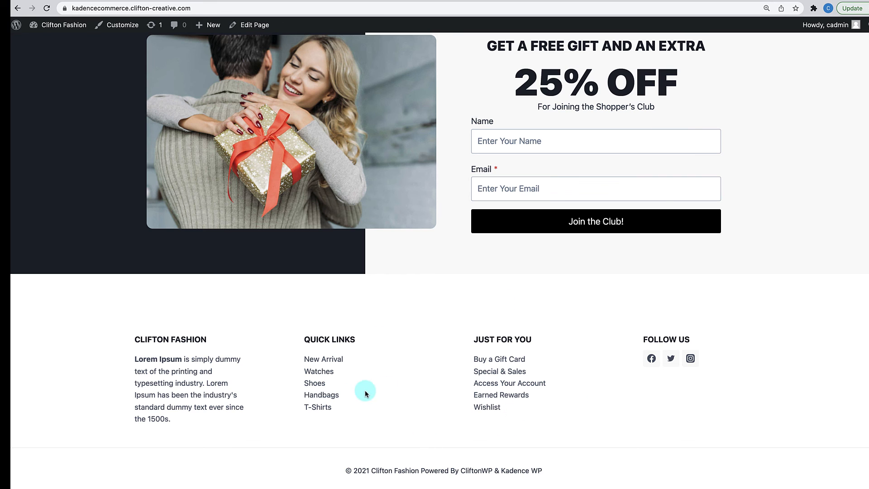
left_click(321, 371)
scroll(322, 372, "down", 10)
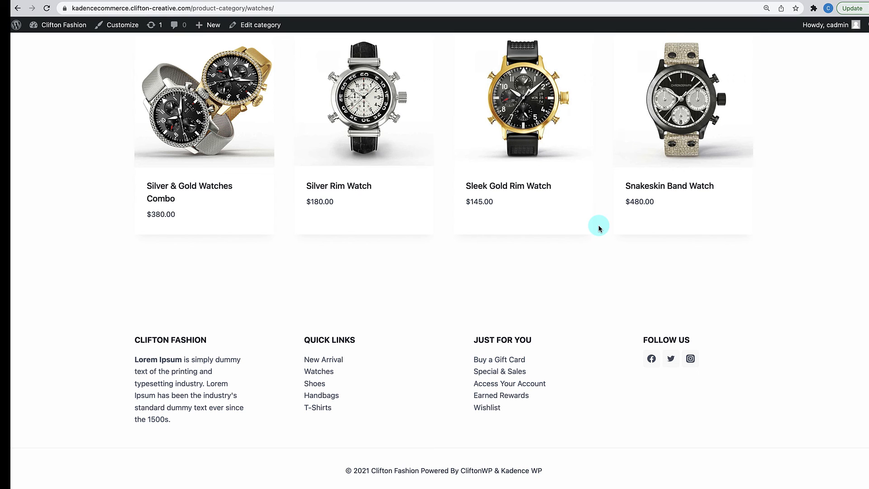
- Navigate from All Pages to a live page, the Hero Blue T-Shirt product, then Handbags
mouse_move(56, 37)
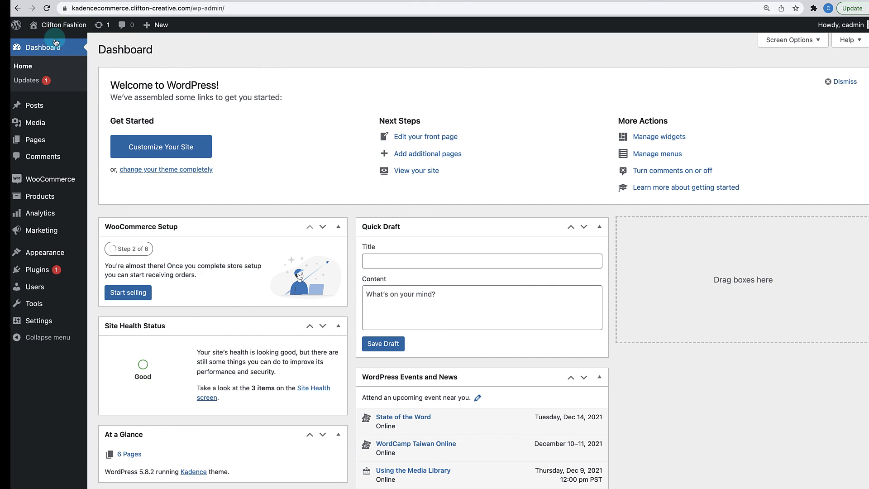
mouse_move(39, 141)
left_click(96, 145)
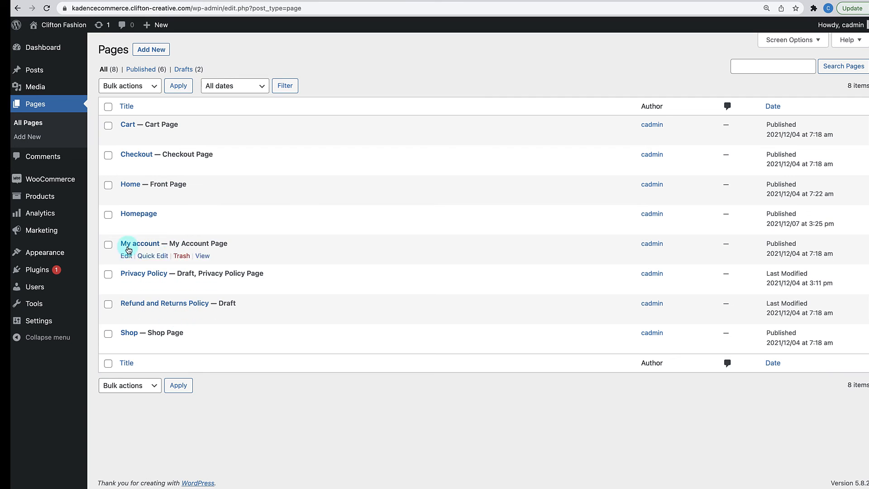
left_click(202, 140)
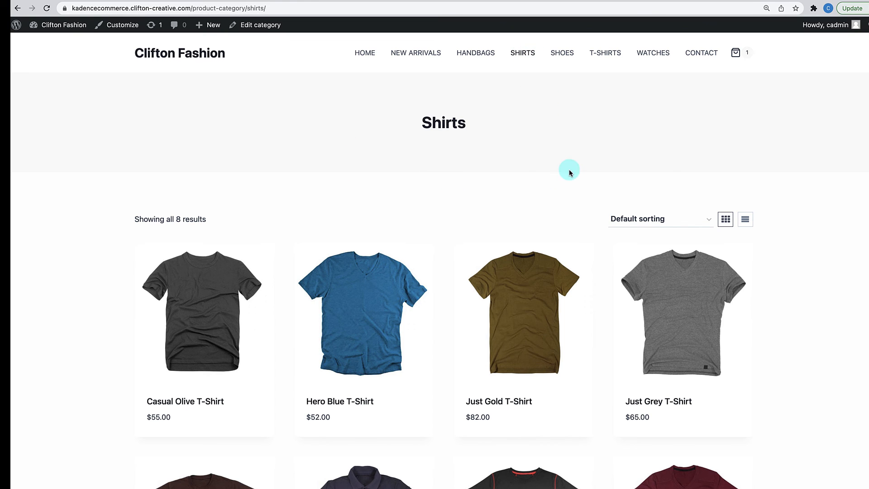
left_click(388, 312)
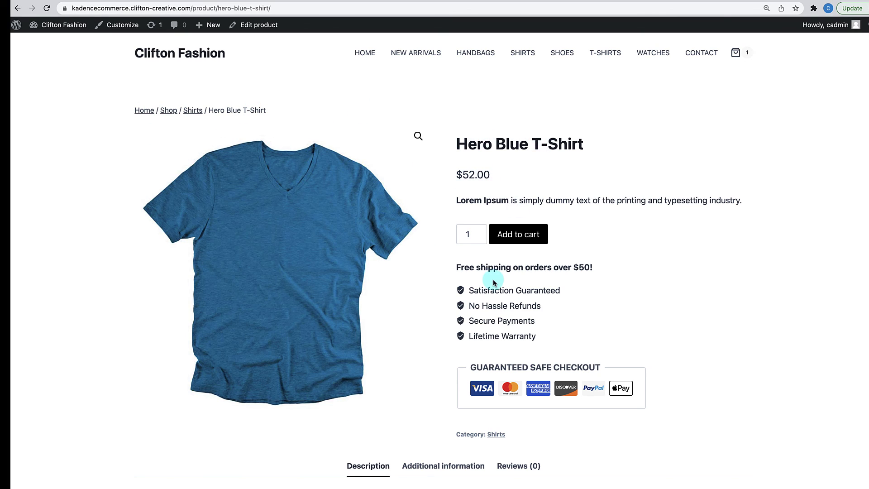
scroll(493, 227, "down", 10)
scroll(509, 182, "up", 10)
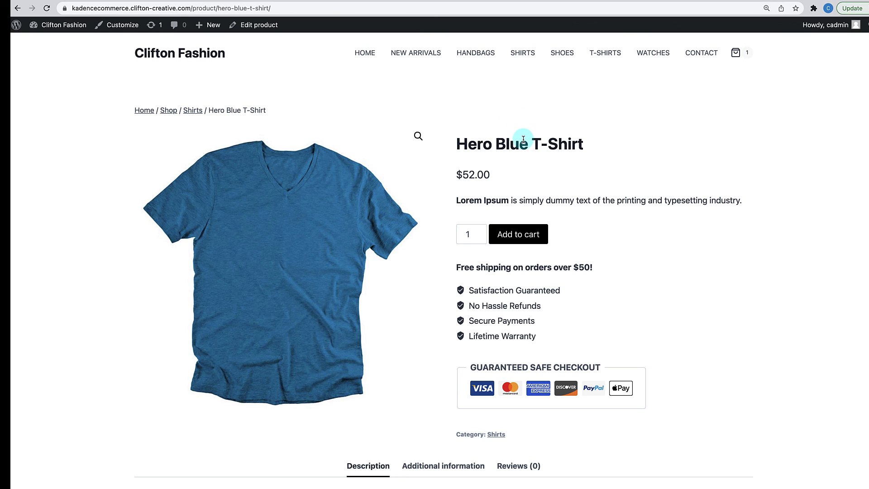
scroll(524, 140, "down", 15)
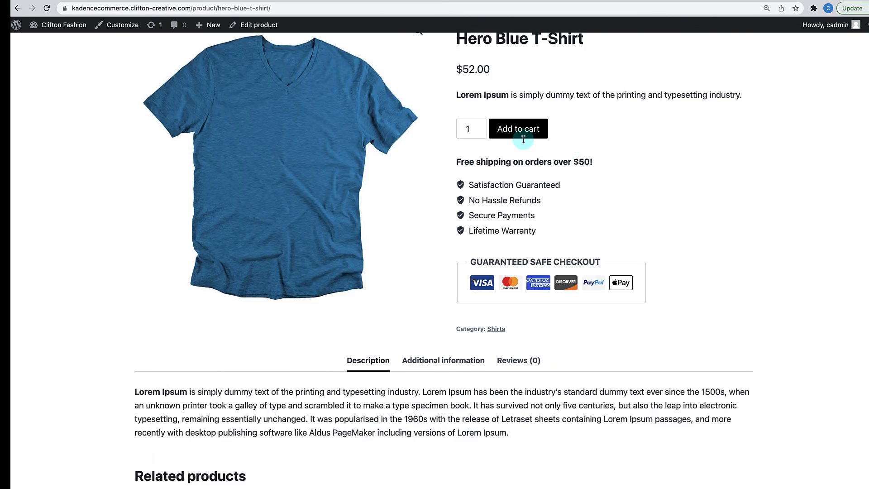
scroll(524, 140, "up", 15)
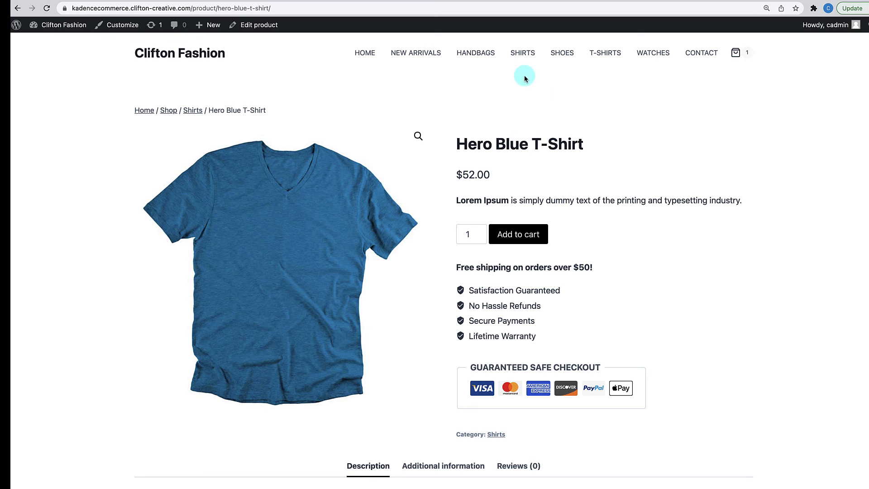
left_click(466, 58)
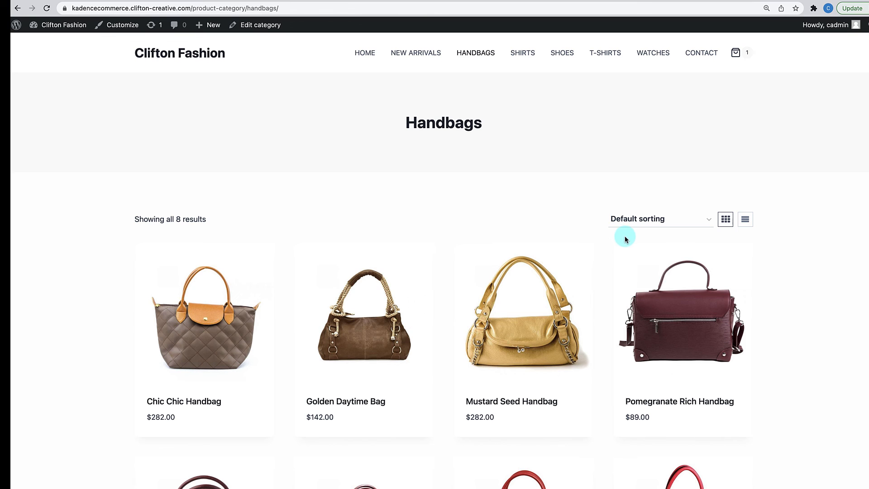
- In WooCommerce Product Catalog design settings, set the archive title colour to EDF2F7
left_click(133, 28)
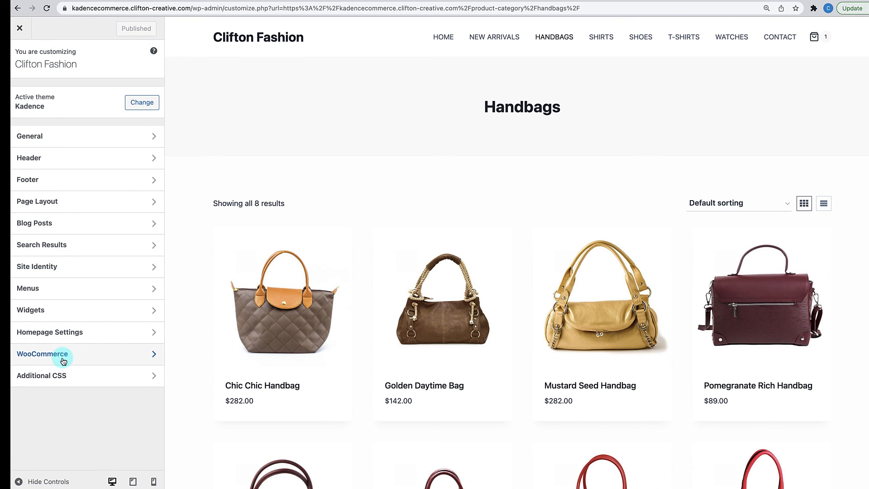
left_click(63, 359)
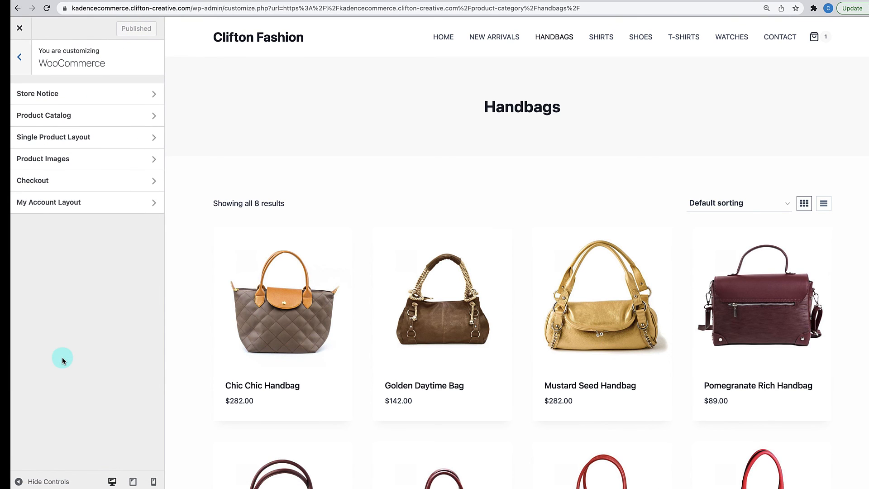
left_click(80, 118)
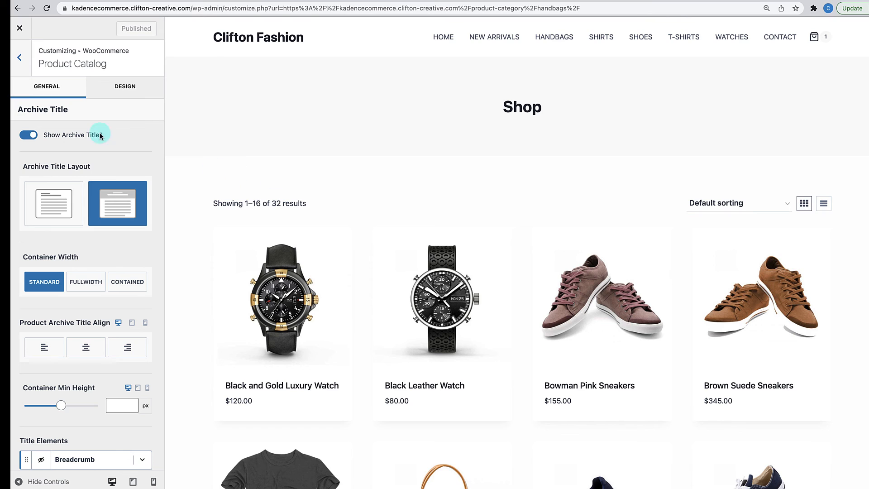
left_click(114, 99)
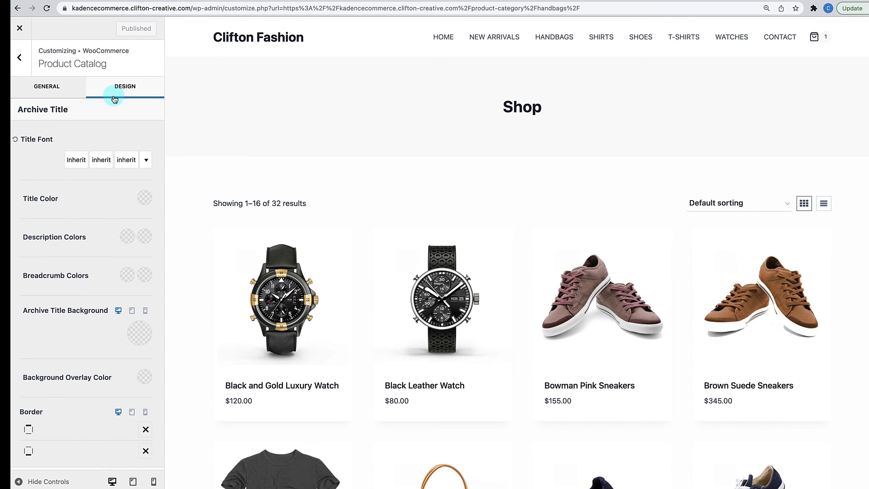
left_click(143, 199)
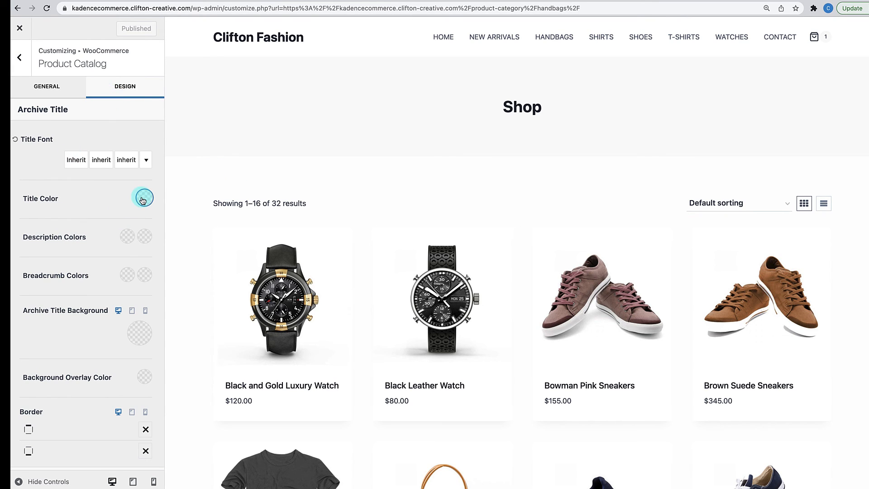
left_click(134, 171)
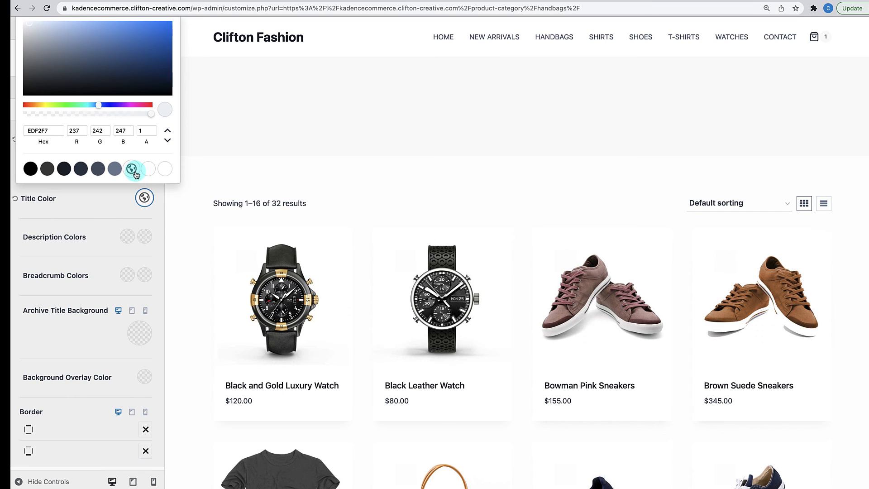
- Set the archive title background to 1A202C, publish, and return to the Handbags page
left_click(132, 334)
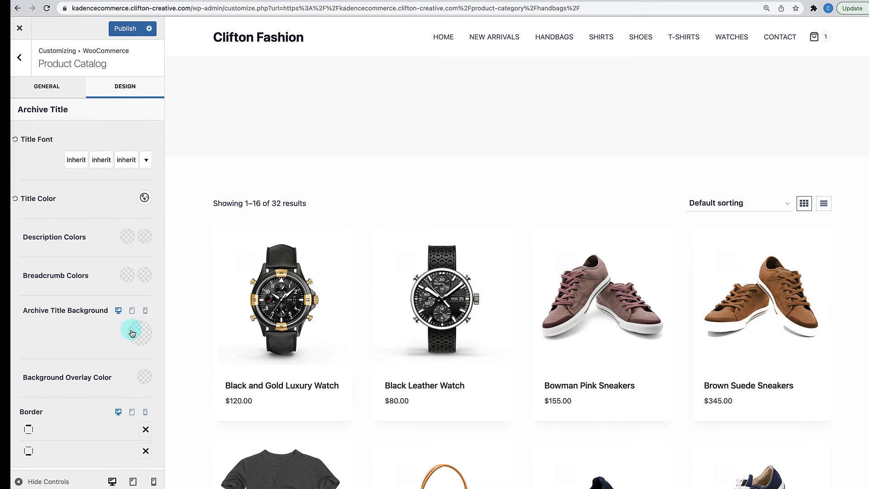
left_click(68, 307)
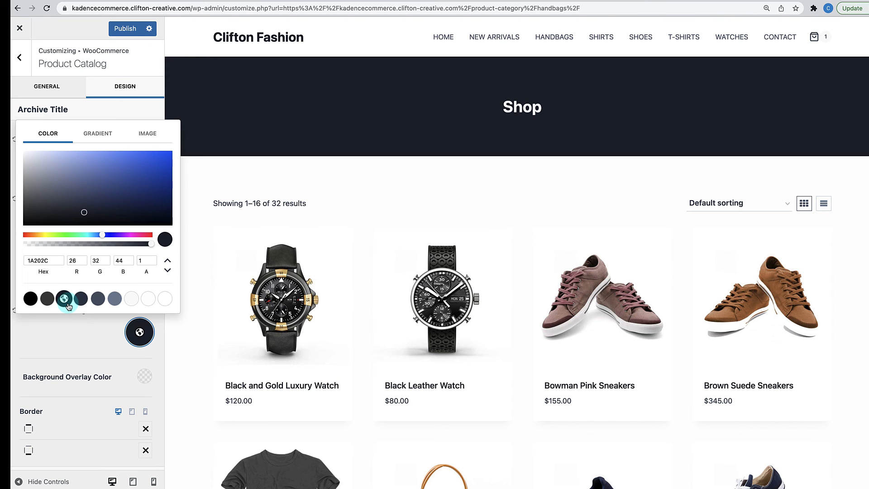
scroll(349, 229, "down", 5)
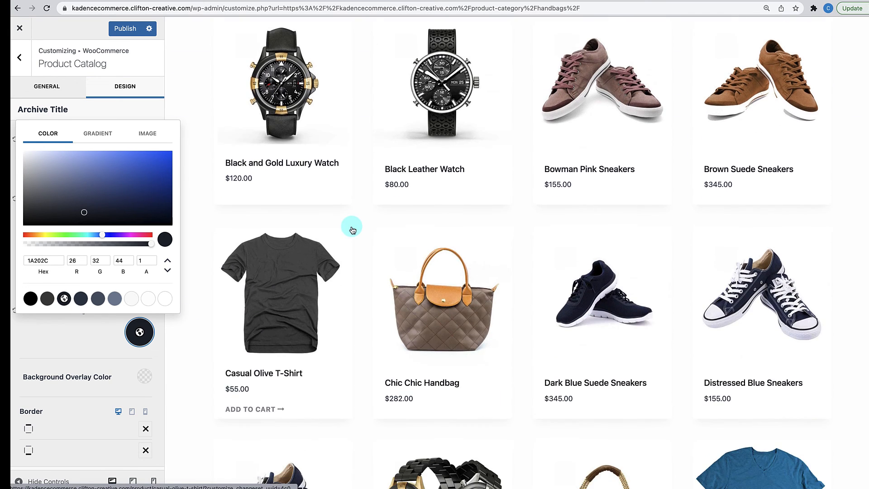
scroll(351, 225, "up", 8)
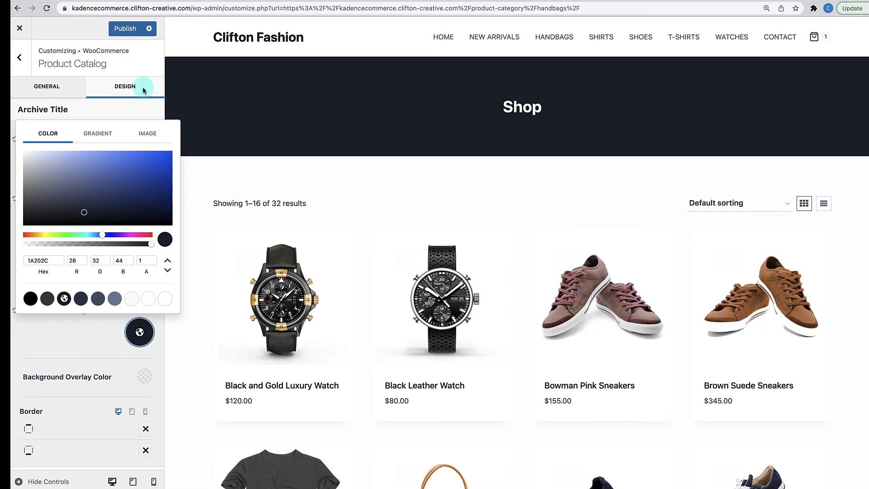
left_click(132, 35)
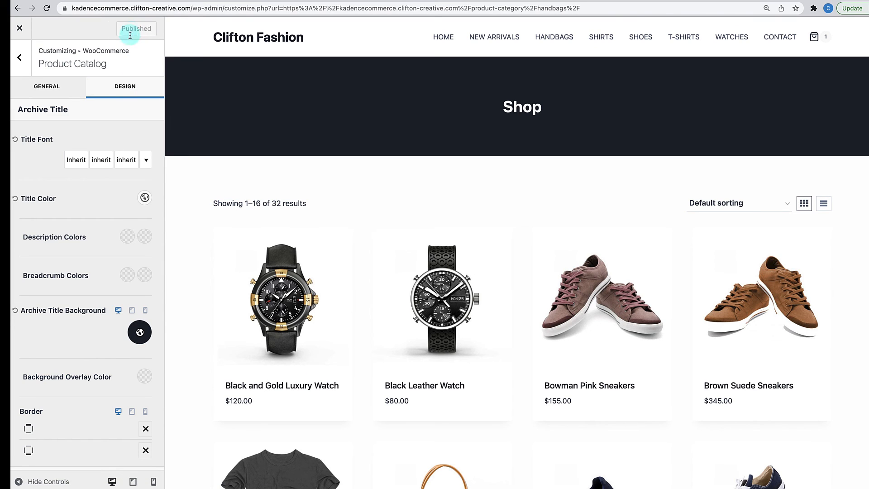
left_click(20, 29)
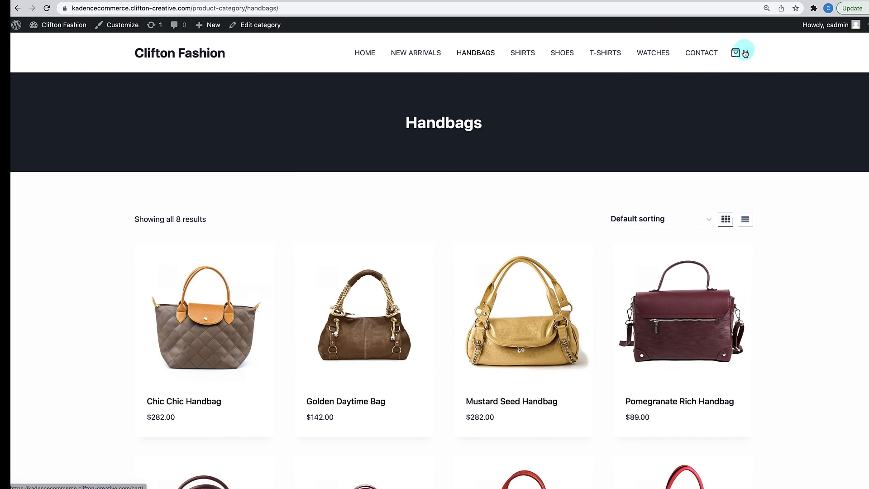
- View the live Cart and Checkout pages, then return to Cart and launch the Customizer
left_click(745, 53)
left_click(578, 326)
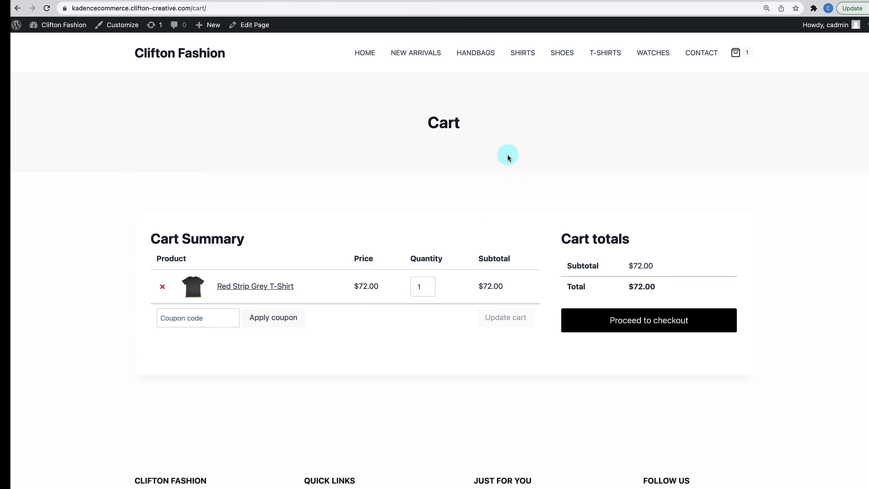
left_click(674, 330)
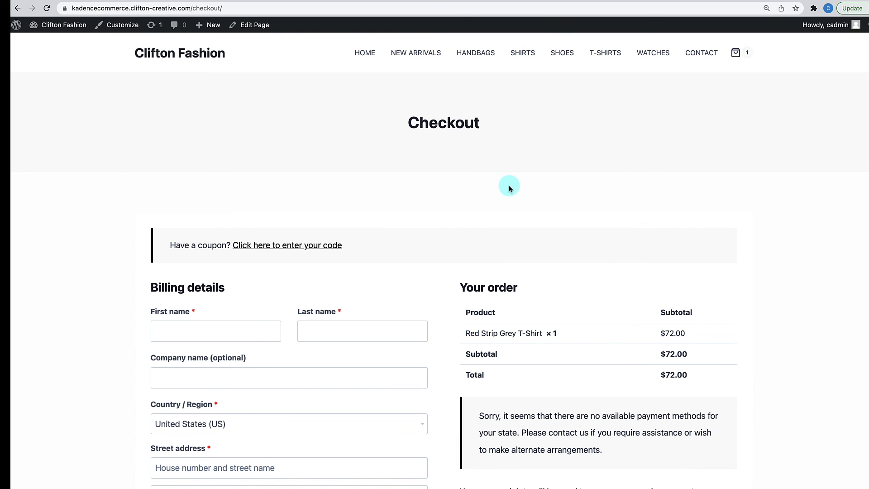
left_click(745, 59)
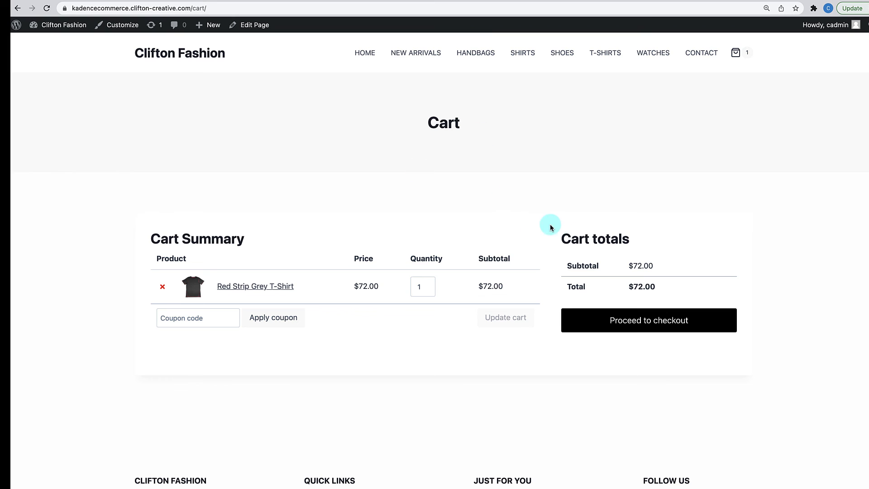
left_click(114, 26)
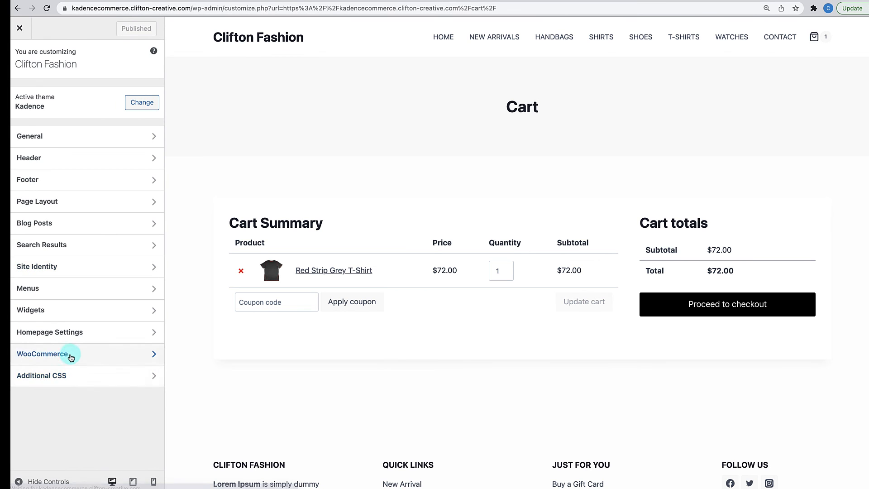
- Preview Checkout through the Customizer's WooCommerce > Checkout section, then open Page Layout settings
left_click(70, 355)
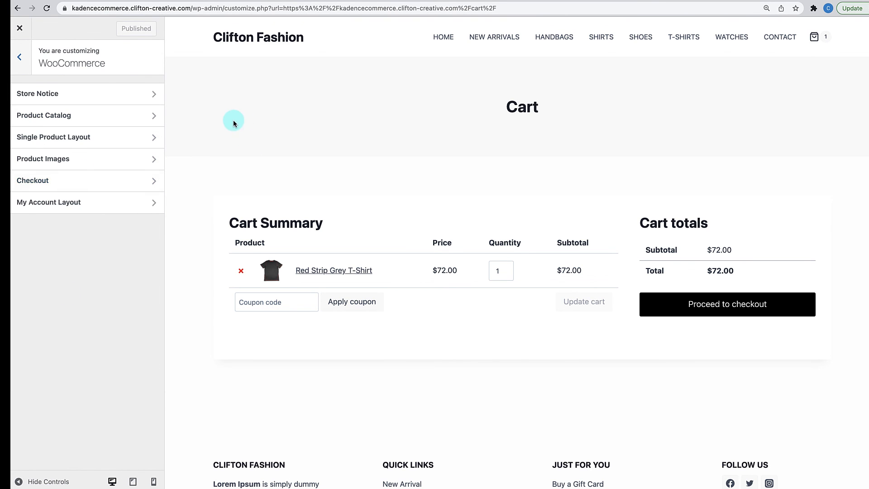
left_click(71, 180)
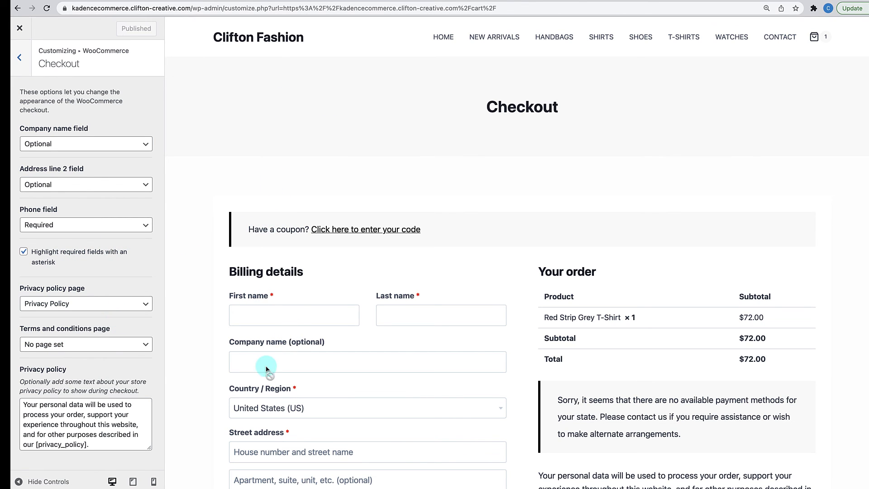
left_click(20, 59)
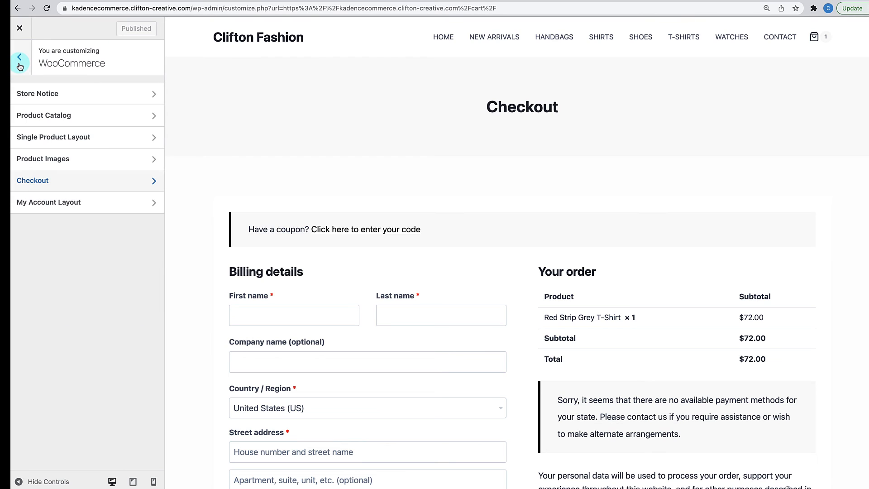
left_click(20, 63)
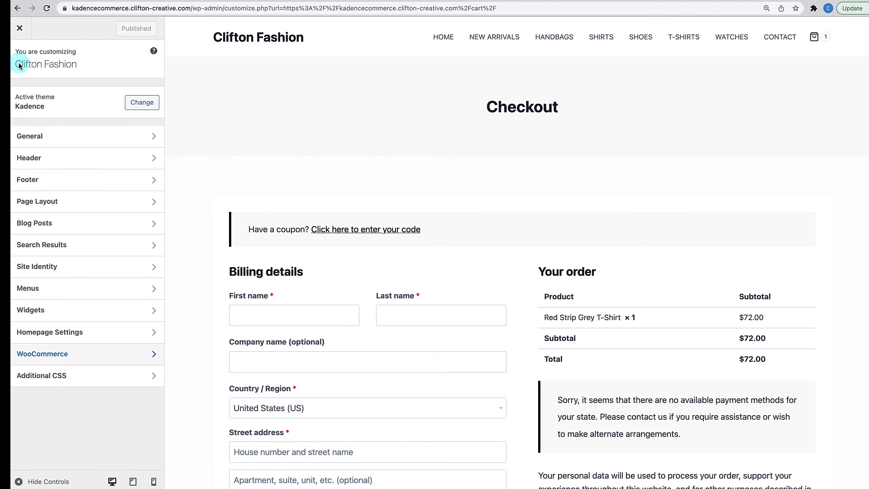
left_click(58, 207)
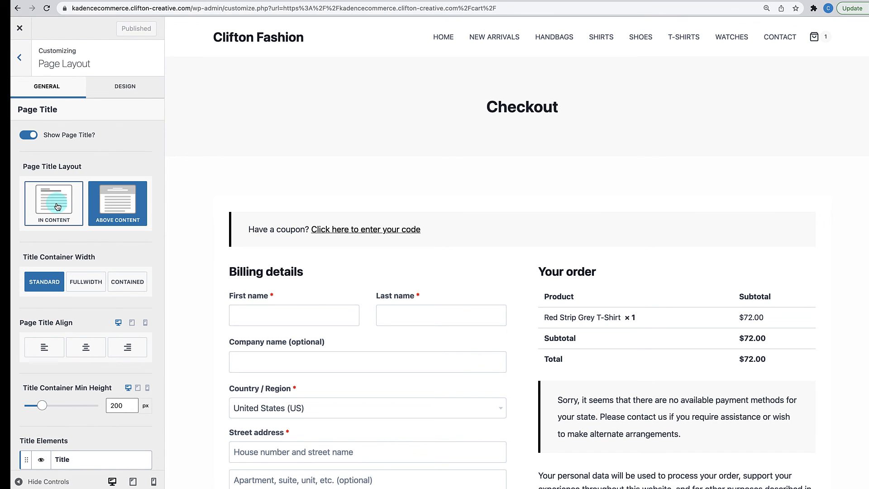
- Publish a dark navy #1A202C page title background with #EDF2F7 text, then view the Cart
left_click(127, 92)
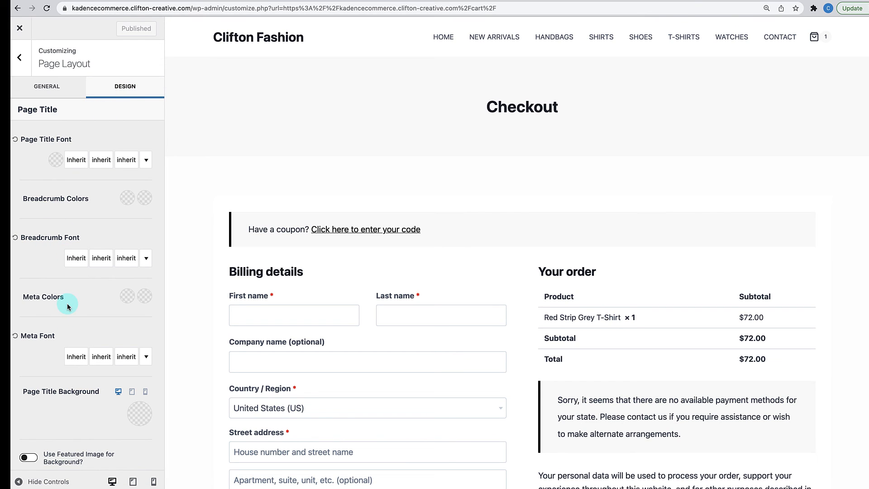
left_click(136, 414)
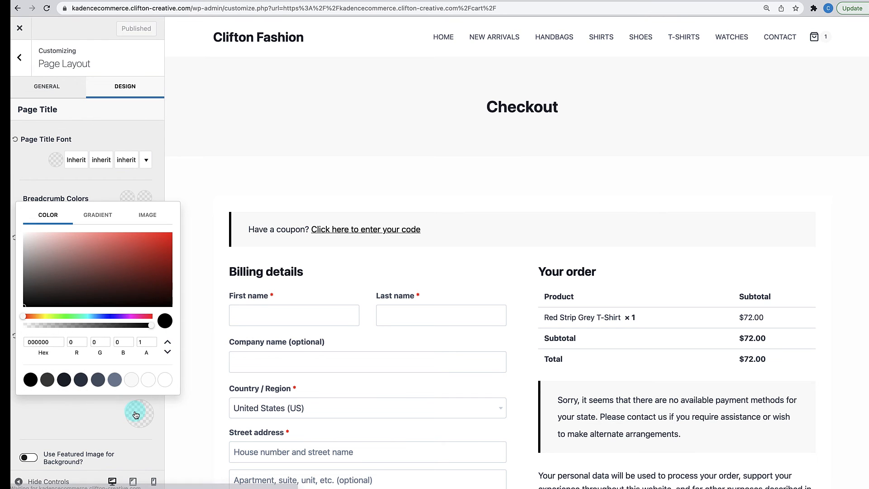
left_click(50, 375)
left_click(66, 381)
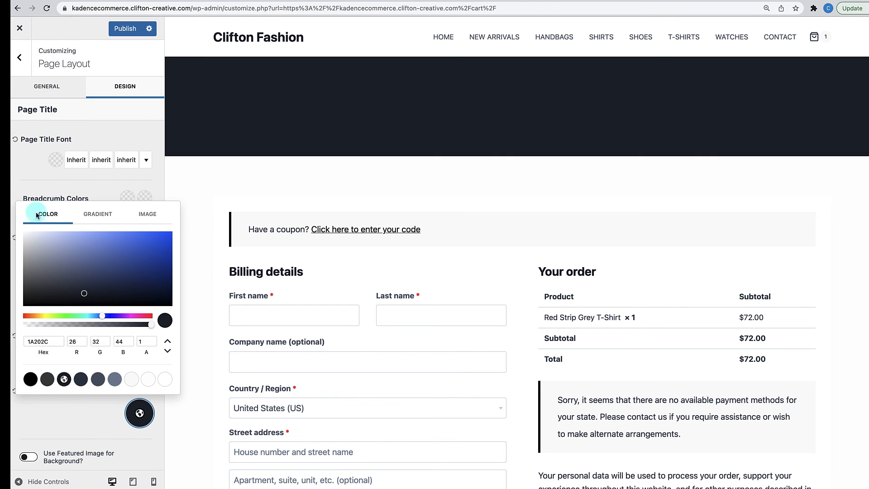
left_click(55, 160)
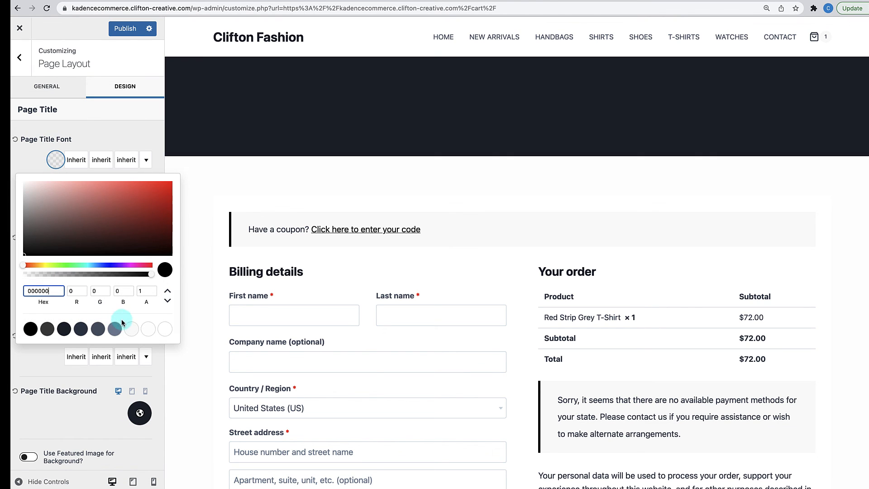
left_click(130, 329)
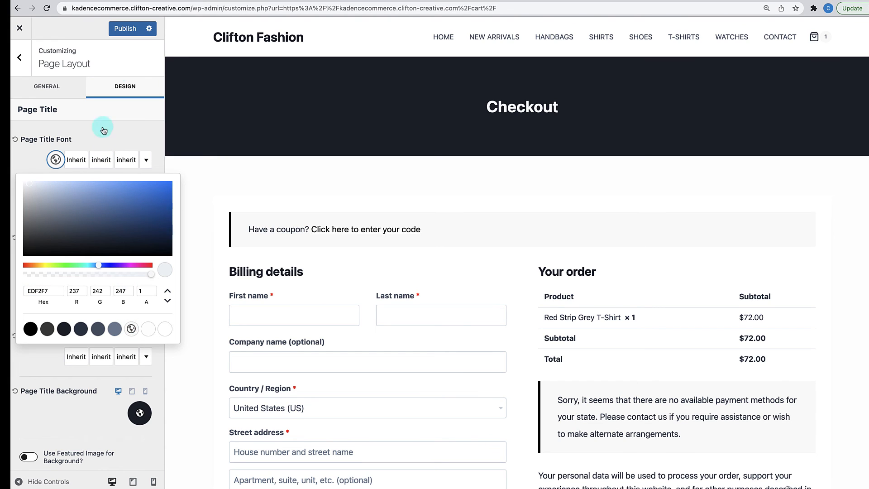
left_click(129, 29)
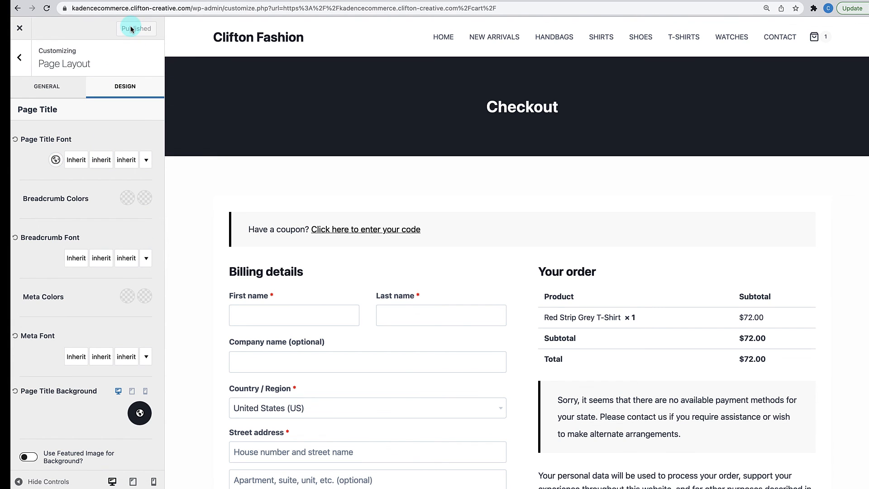
left_click(818, 38)
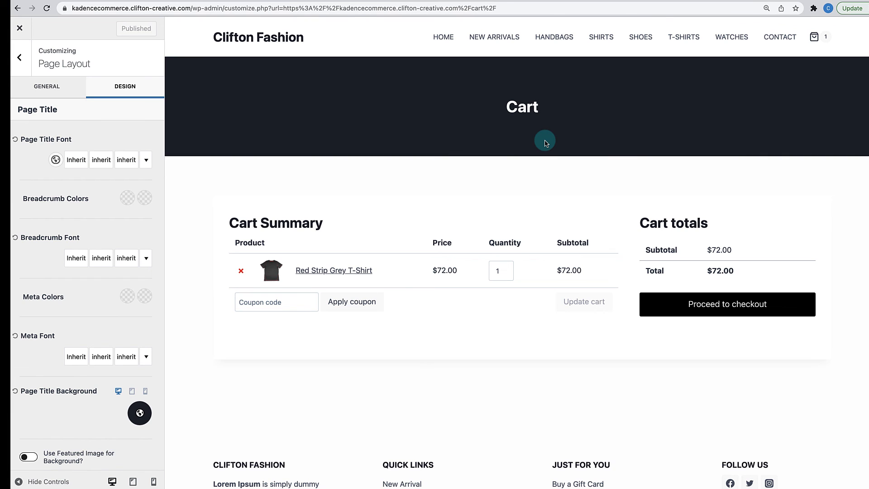
- Exit the Customizer and review the live Checkout page with its dark banner
left_click(26, 34)
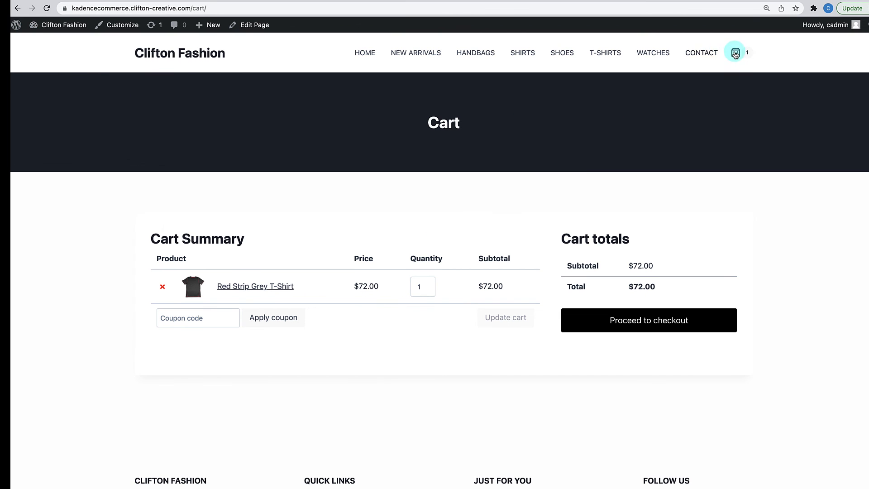
left_click(691, 326)
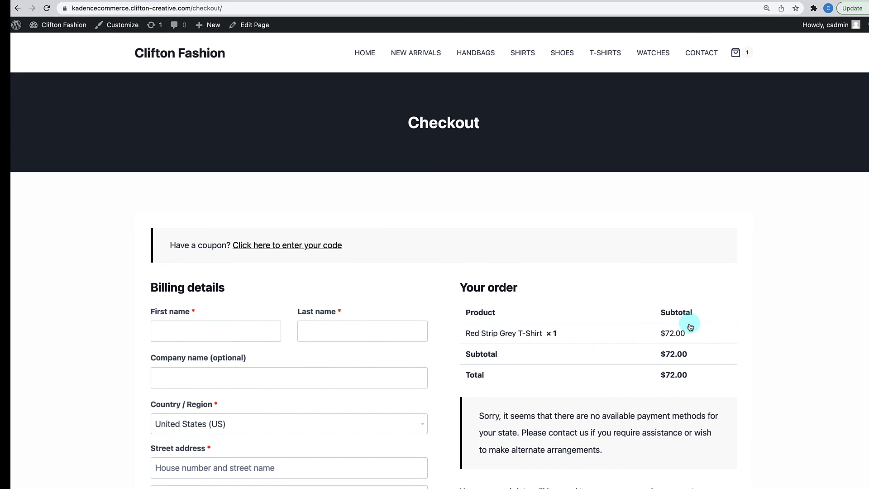
scroll(690, 327, "down", 10)
scroll(690, 327, "up", 10)
- Scroll through the store's home page and back up
left_click(363, 60)
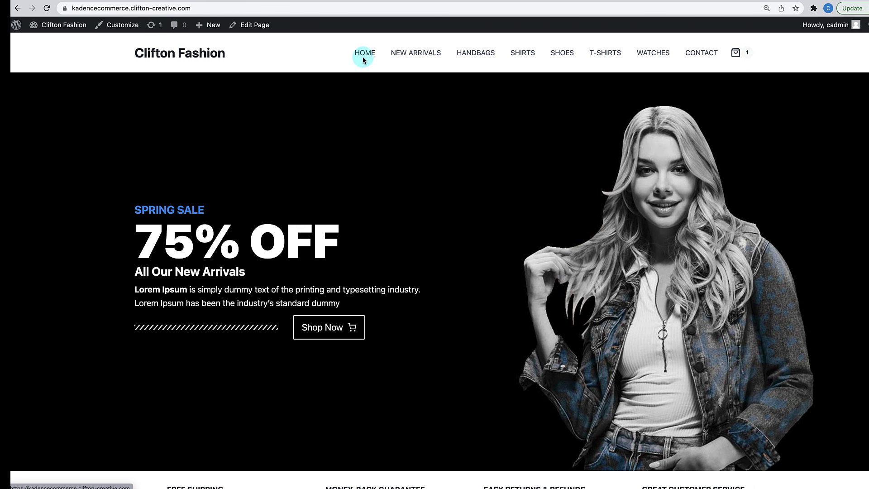
scroll(384, 224, "down", 20)
scroll(384, 224, "down", 20)
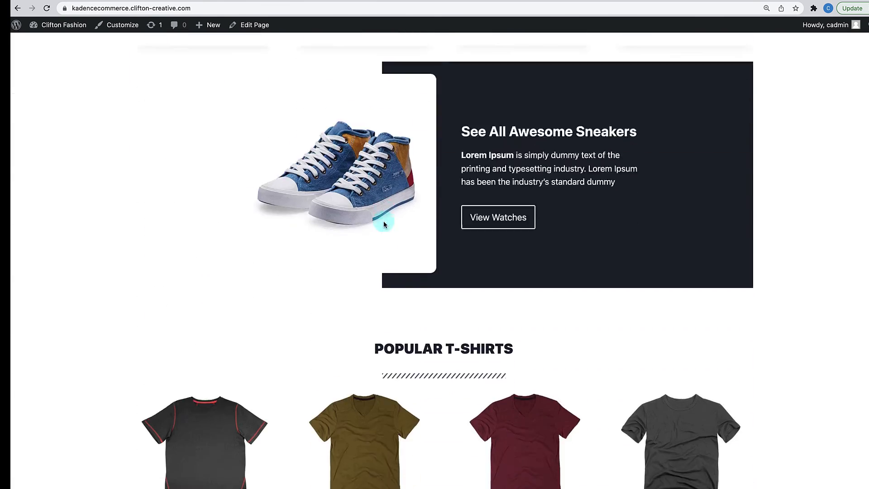
scroll(384, 224, "down", 9)
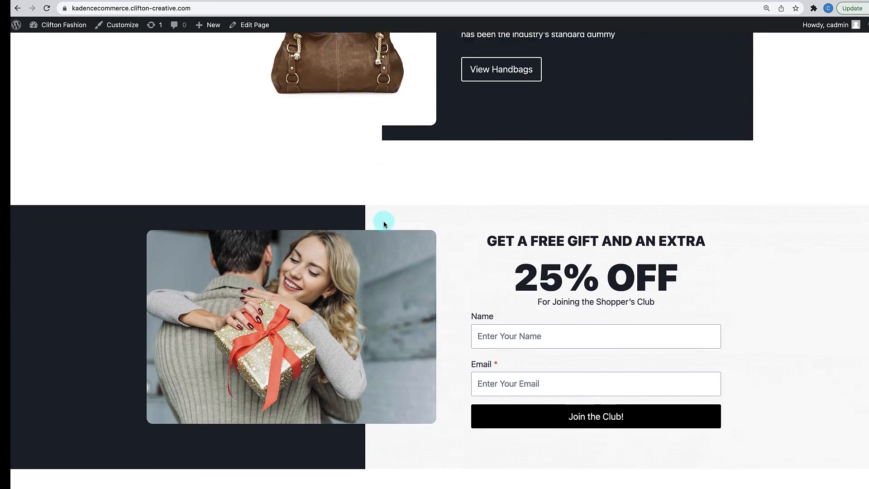
scroll(384, 224, "down", 2)
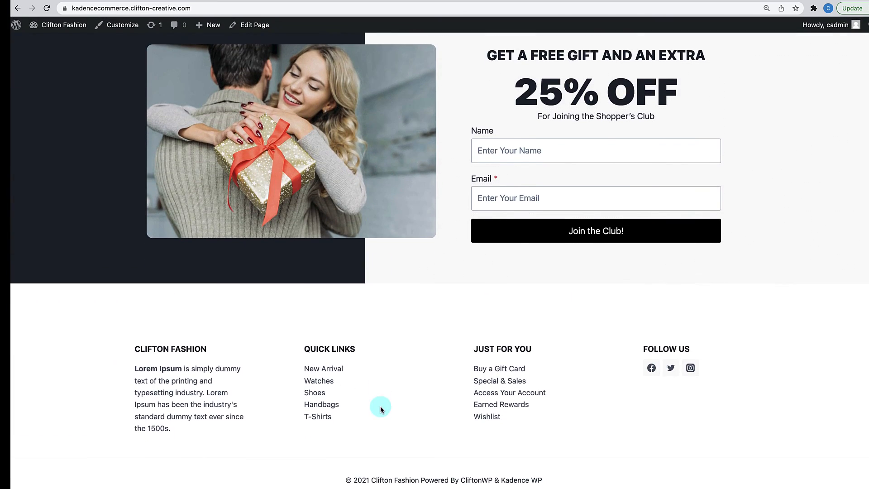
scroll(381, 407, "up", 10)
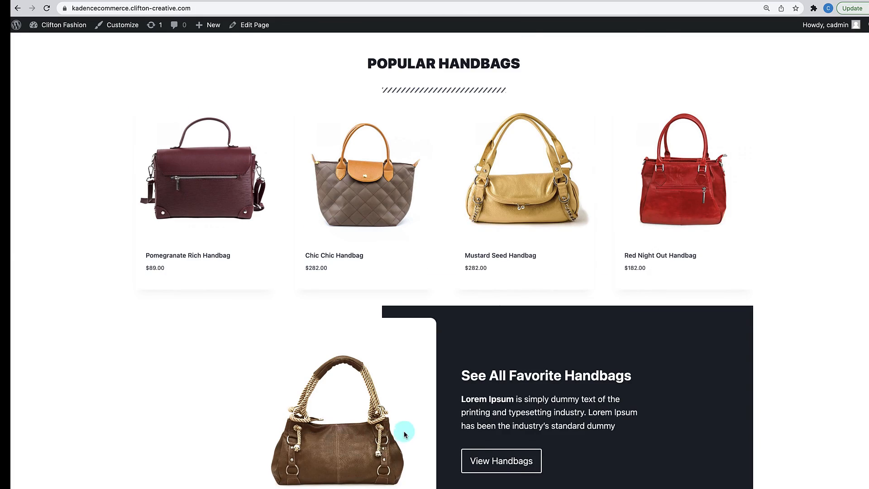
scroll(404, 430, "up", 20)
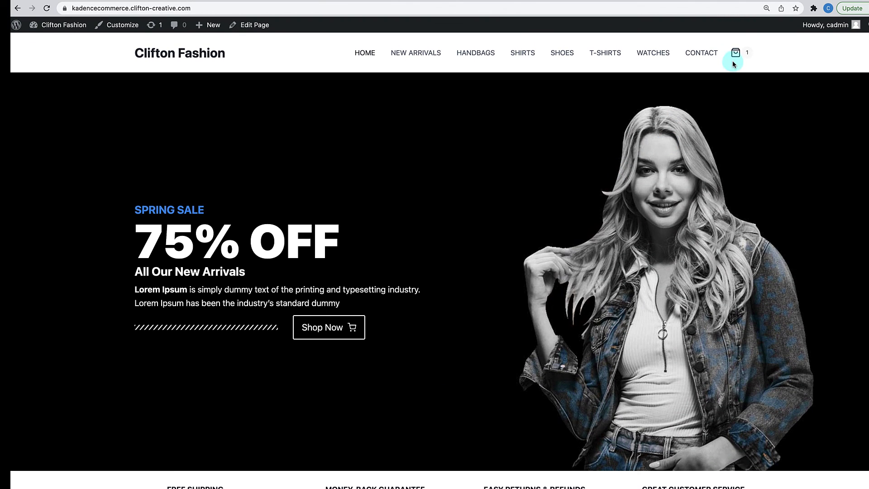
- Visit the T-Shirts and Shoes category pages, then scroll through the Cart page
left_click(617, 54)
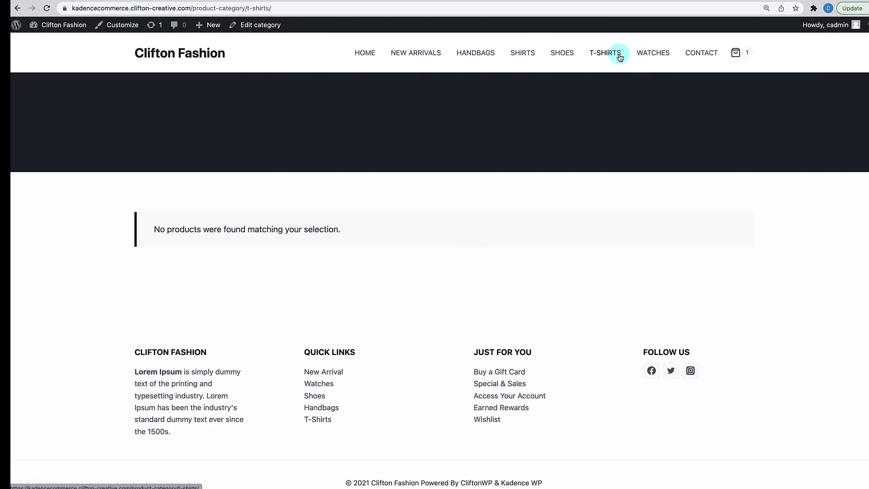
left_click(562, 54)
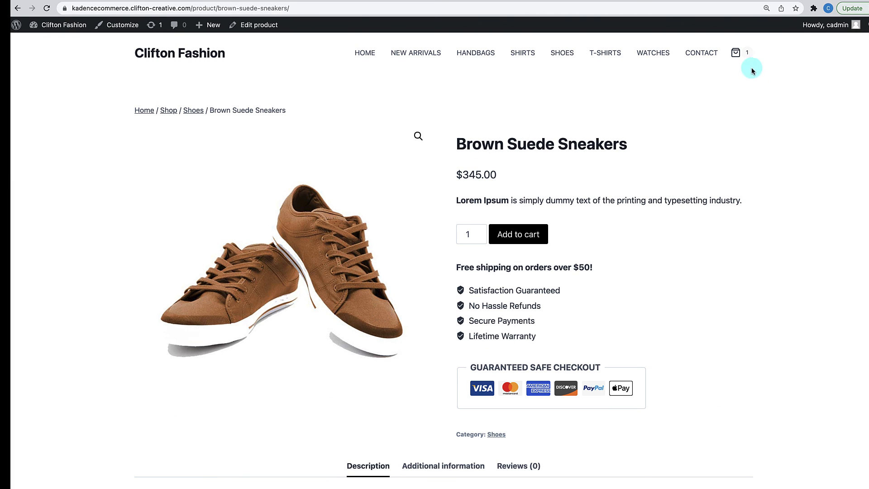
left_click(736, 53)
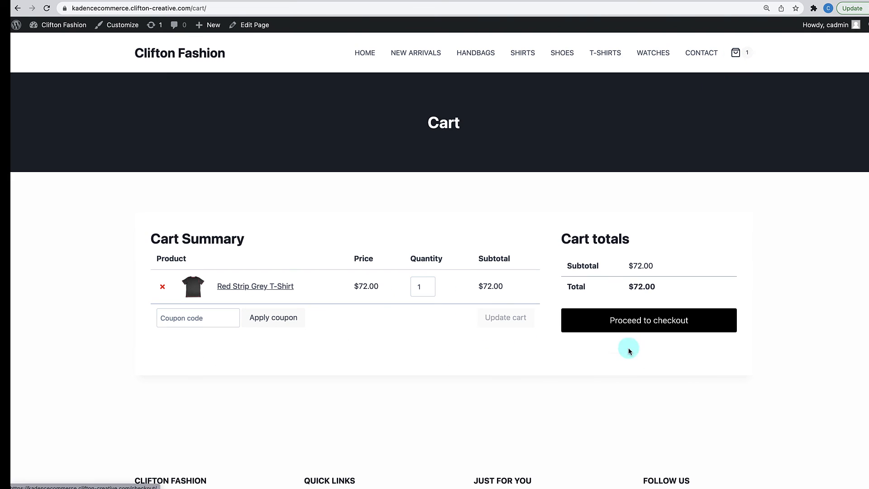
scroll(637, 333, "down", 3)
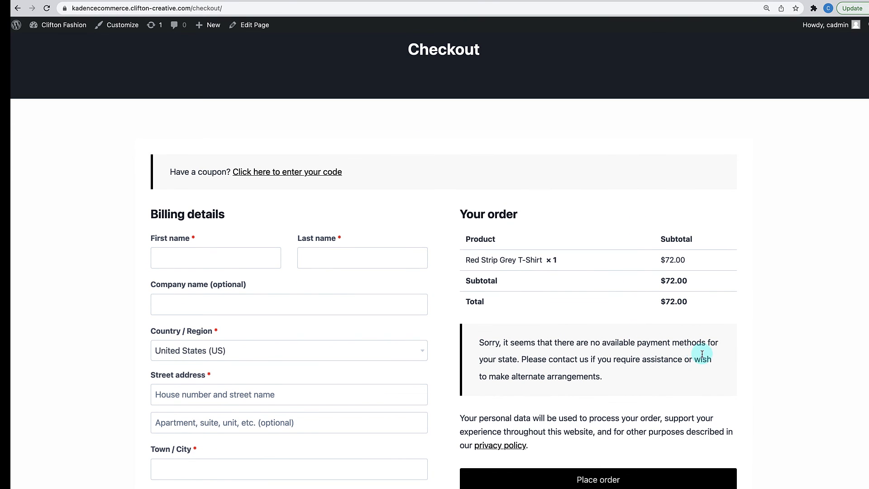
scroll(585, 387, "down", 2)
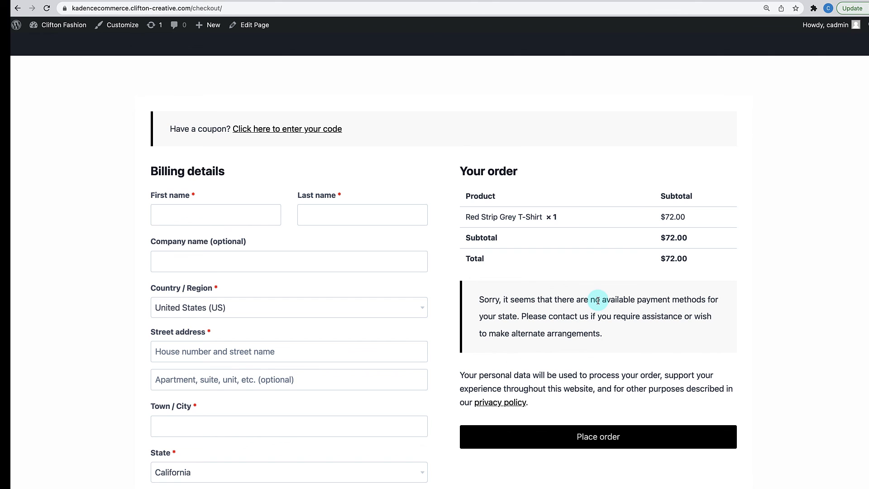
scroll(597, 300, "up", 5)
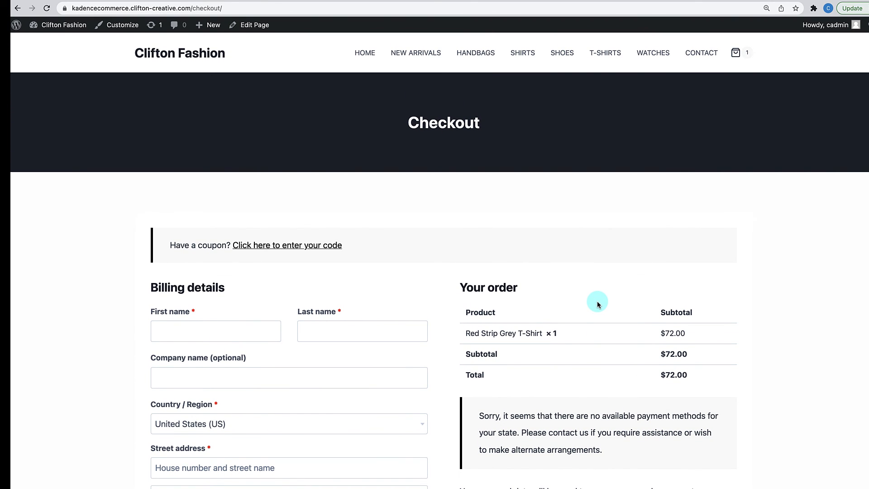
scroll(597, 305, "down", 4)
scroll(597, 304, "up", 4)
- Go from the Dashboard to WooCommerce Settings > Payments to review the disabled payment methods
mouse_move(59, 26)
left_click(54, 43)
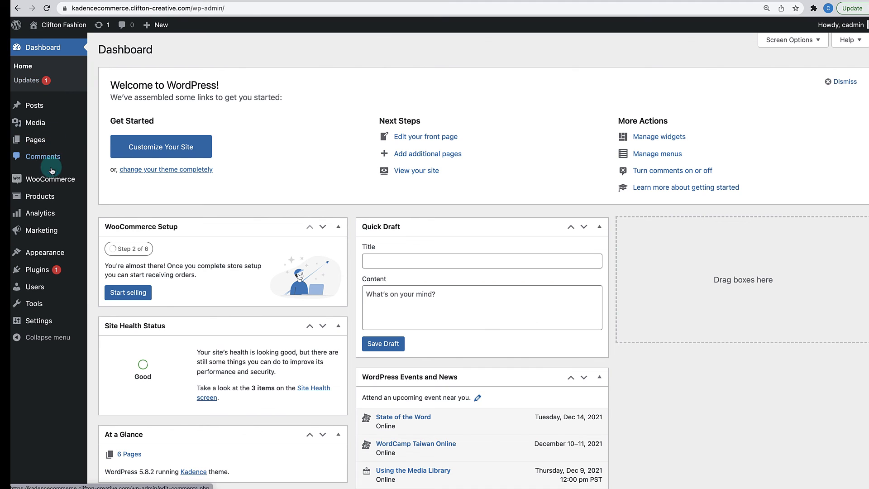
mouse_move(51, 187)
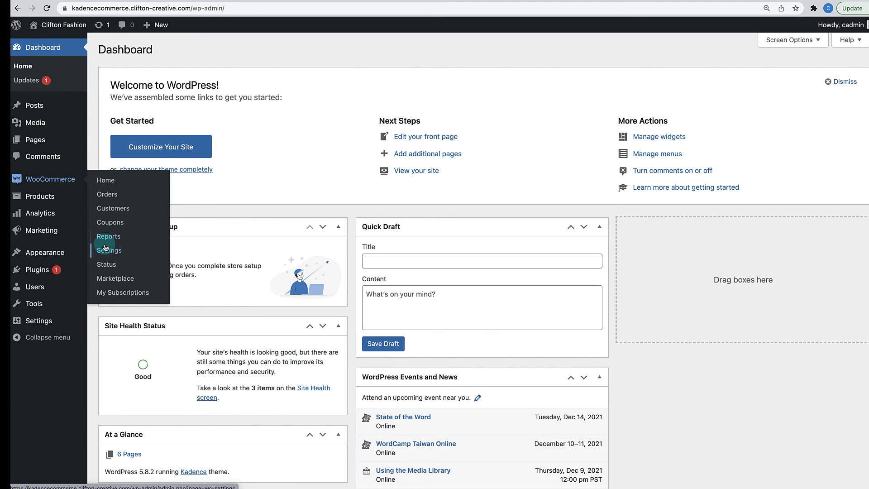
left_click(105, 252)
left_click(252, 90)
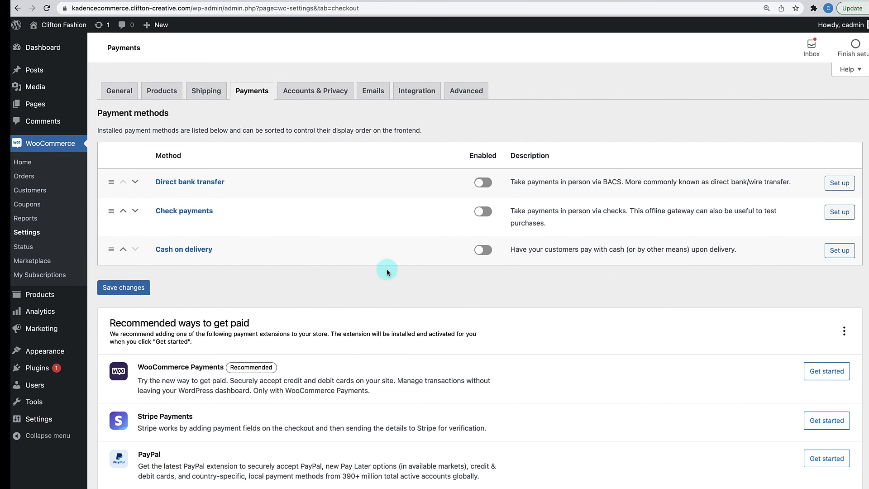
scroll(361, 314, "down", 2)
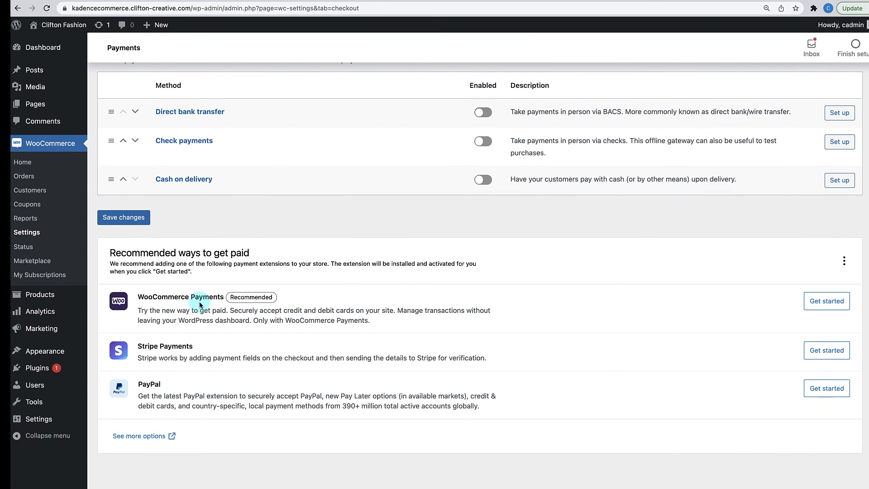
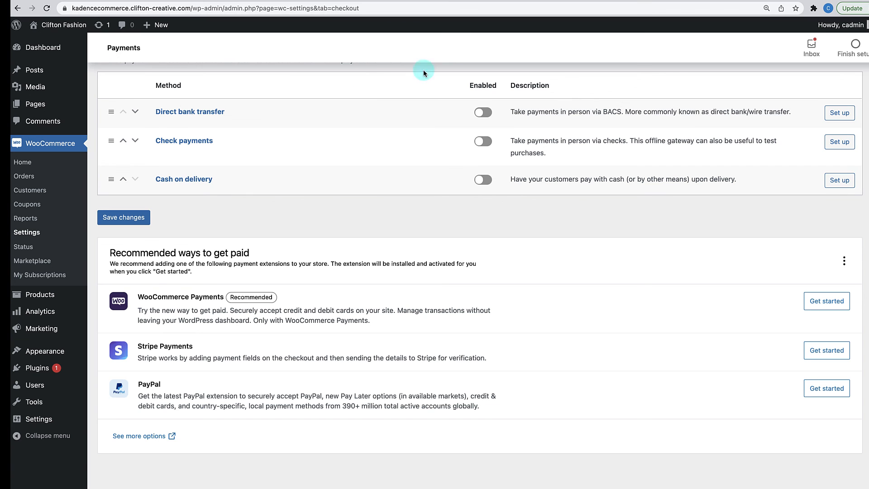
- Switch to the stripe.com browser tab to show the Stripe homepage
left_click(524, 1)
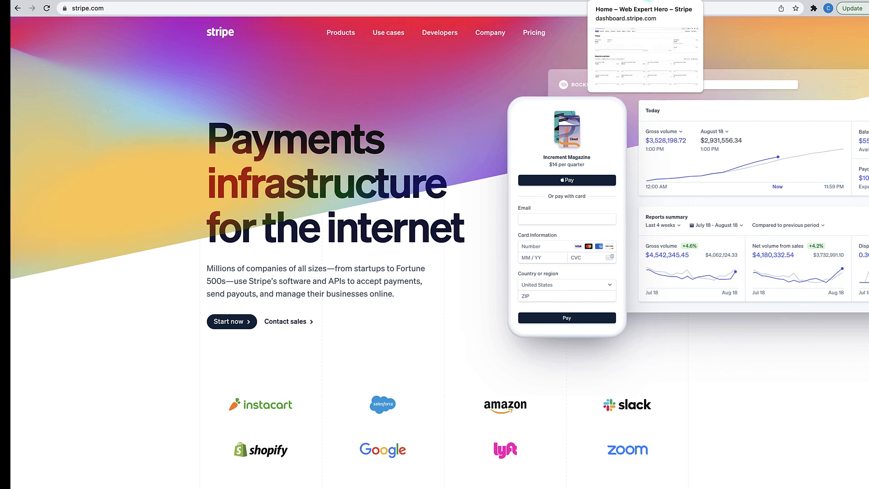
- Look at the Stripe Dashboard's Developers overview, then go back to WooCommerce Payments settings
left_click(647, 1)
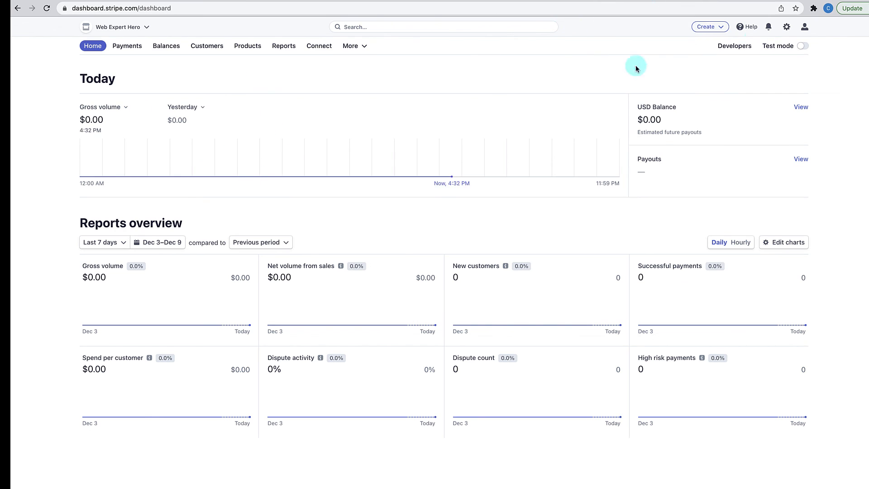
left_click(737, 46)
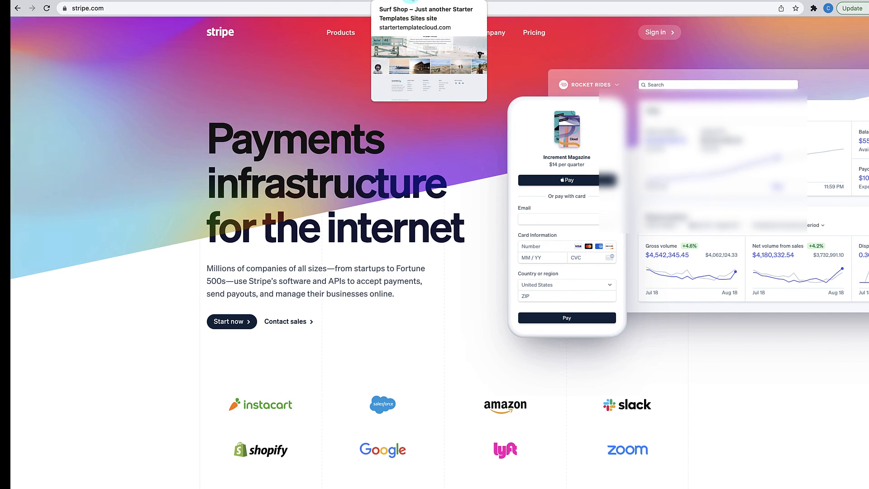
left_click(344, 1)
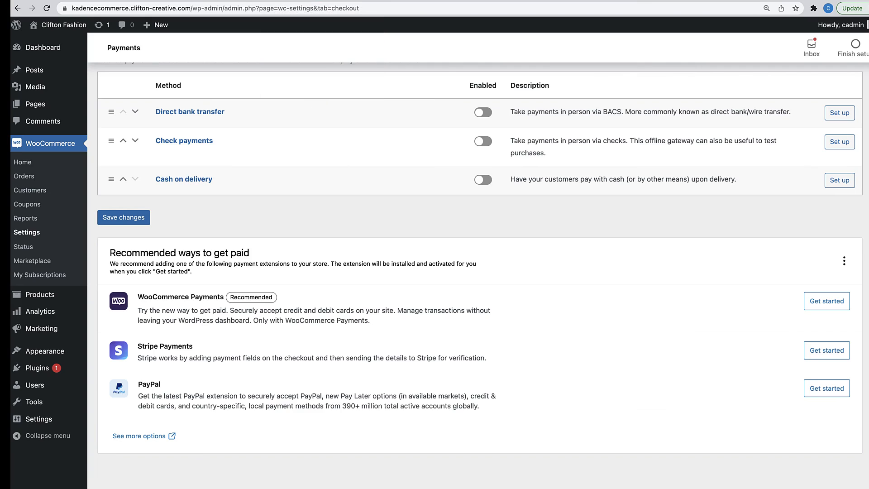
- Choose Get started on the recommended Stripe Payments extension
scroll(302, 249, "up", 2)
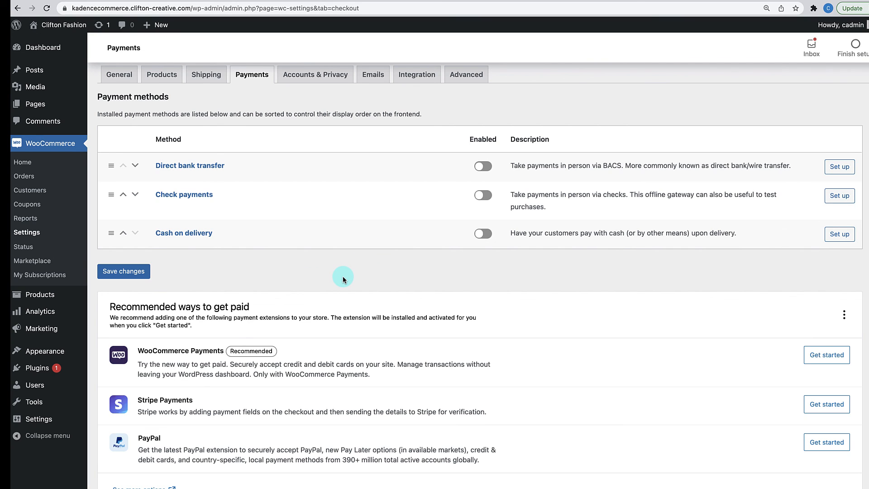
left_click_drag(343, 277, 625, 400)
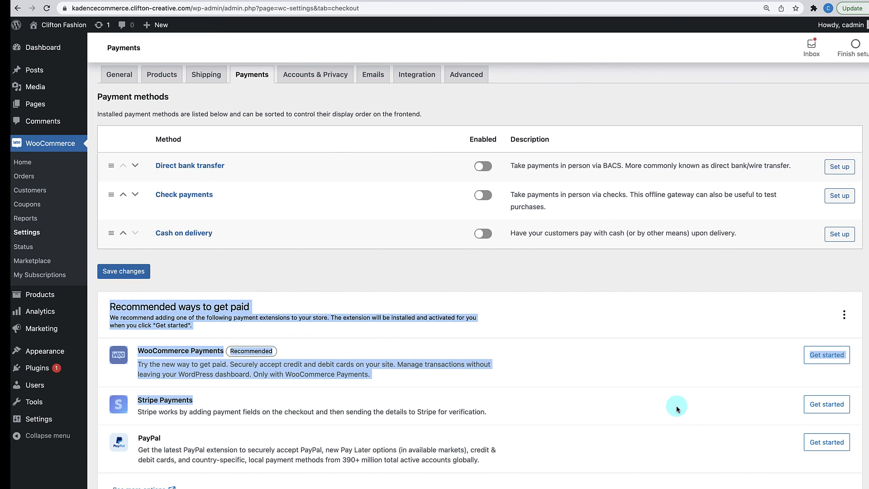
left_click(813, 410)
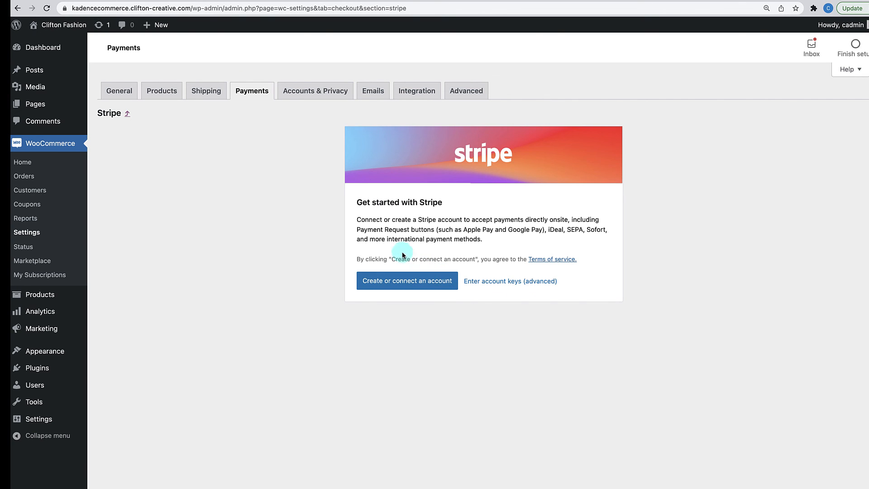
- Enter the Stripe test publishable and secret keys and save them
left_click(481, 283)
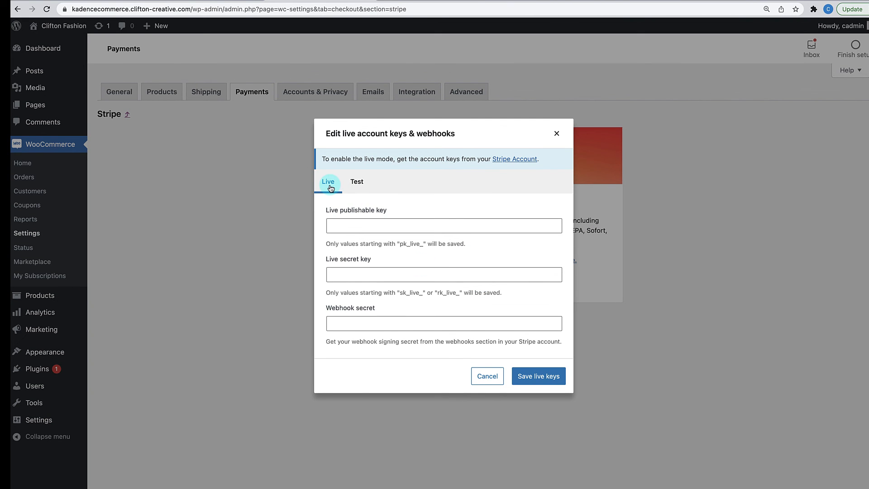
left_click(361, 187)
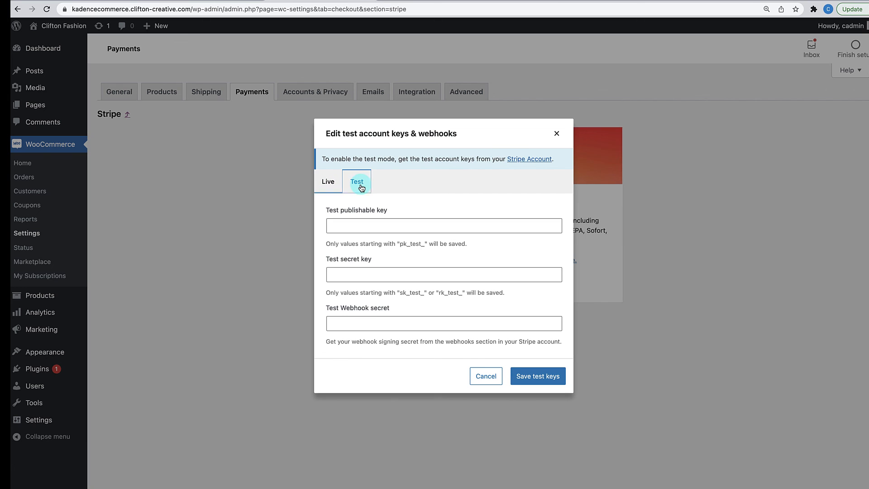
left_click(335, 189)
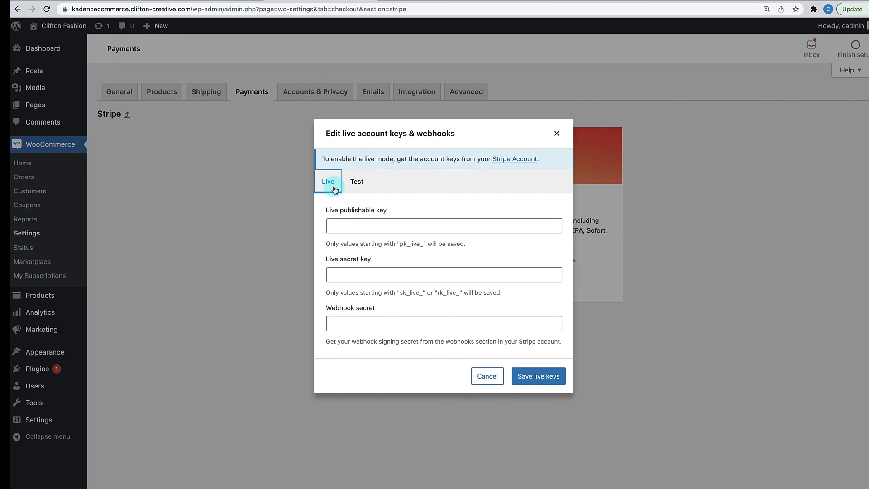
left_click(358, 184)
left_click(335, 189)
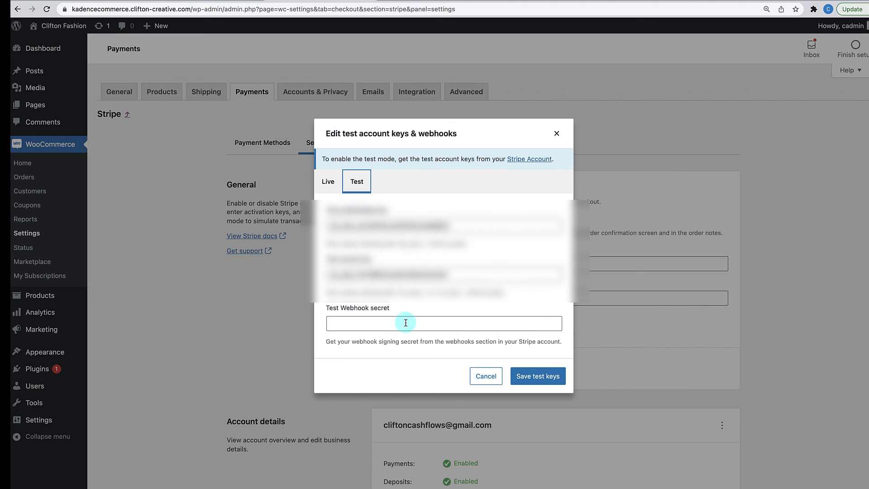
left_click(548, 379)
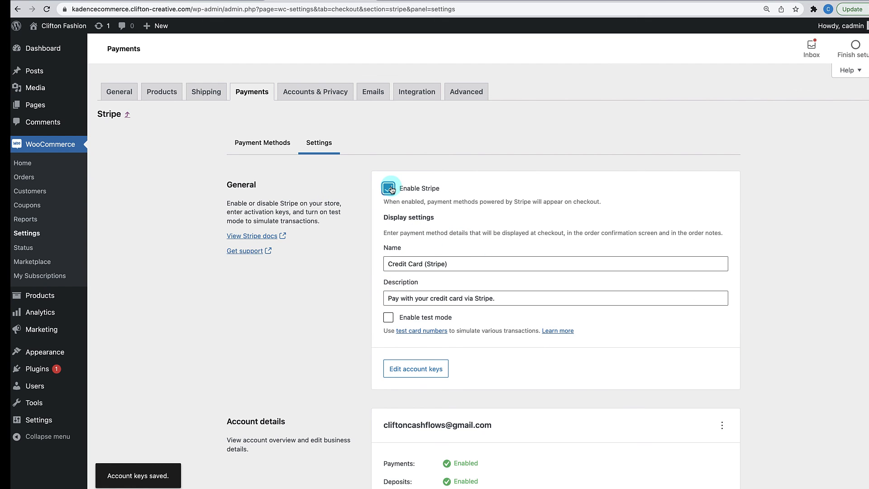
- Enable Stripe test mode and select the webhook endpoint URL shown in the settings
left_click(383, 320)
scroll(416, 325, "down", 3)
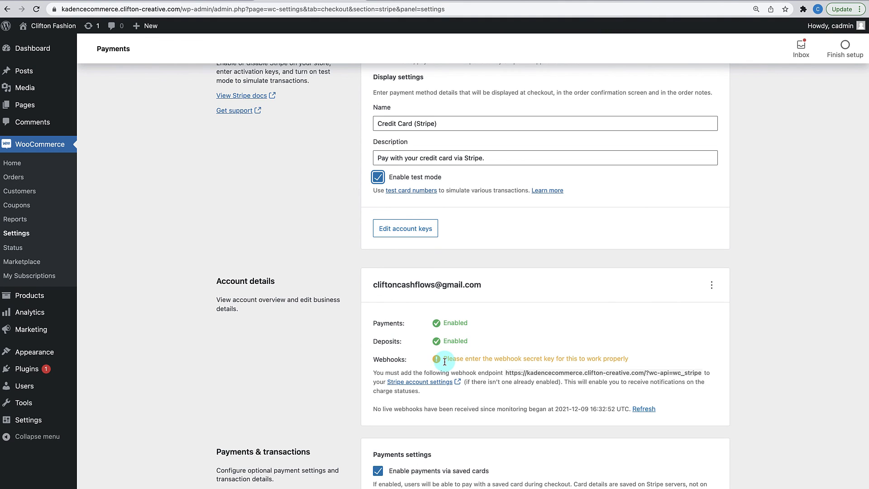
left_click(508, 375)
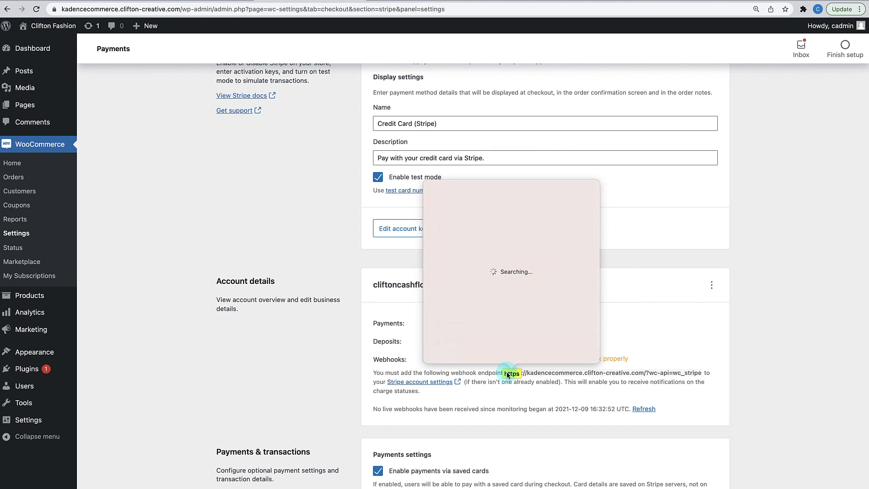
left_click(687, 330)
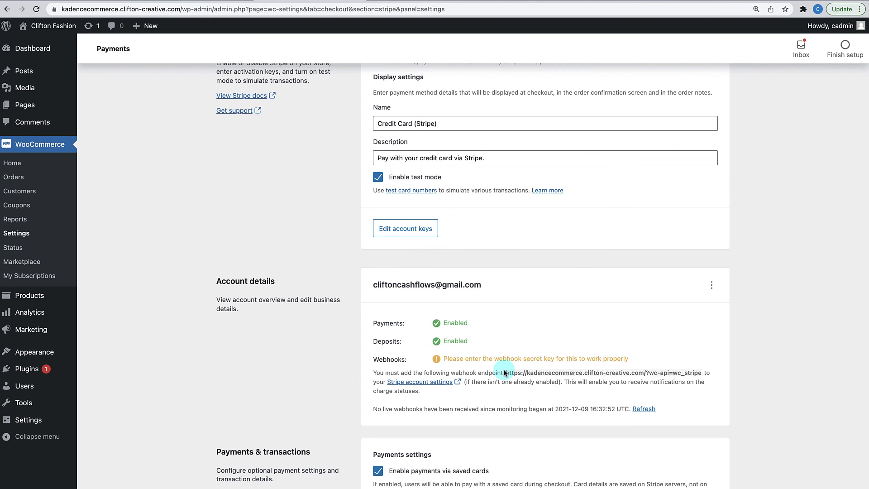
left_click_drag(505, 373, 700, 370)
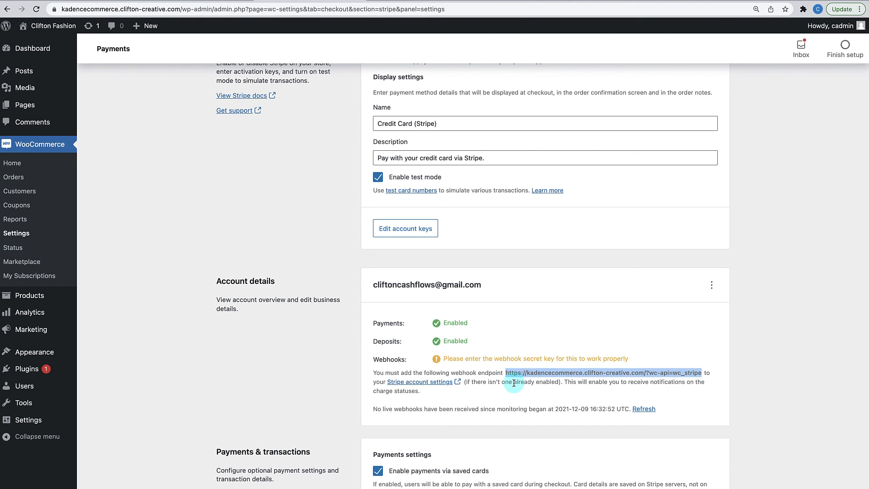
scroll(655, 396, "down", 1)
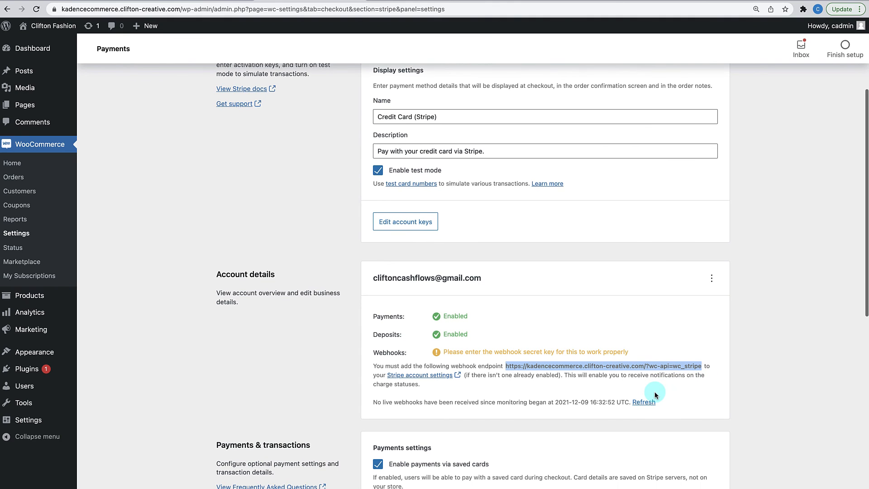
scroll(655, 396, "up", 1)
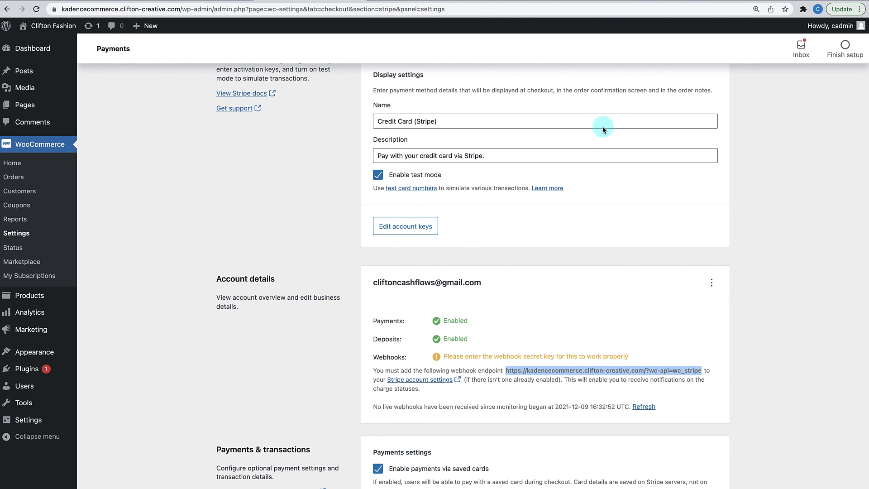
left_click(615, 1)
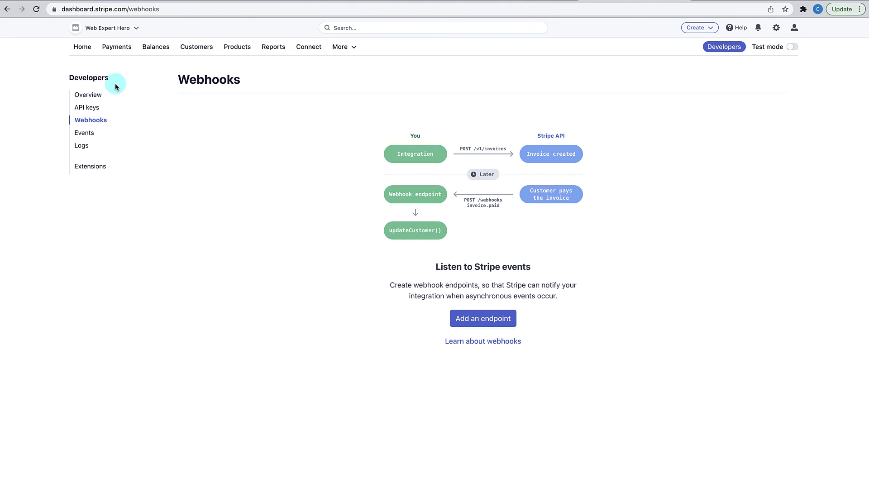
- Open Developers > Webhooks in the Stripe Dashboard and start adding an endpoint
left_click(82, 47)
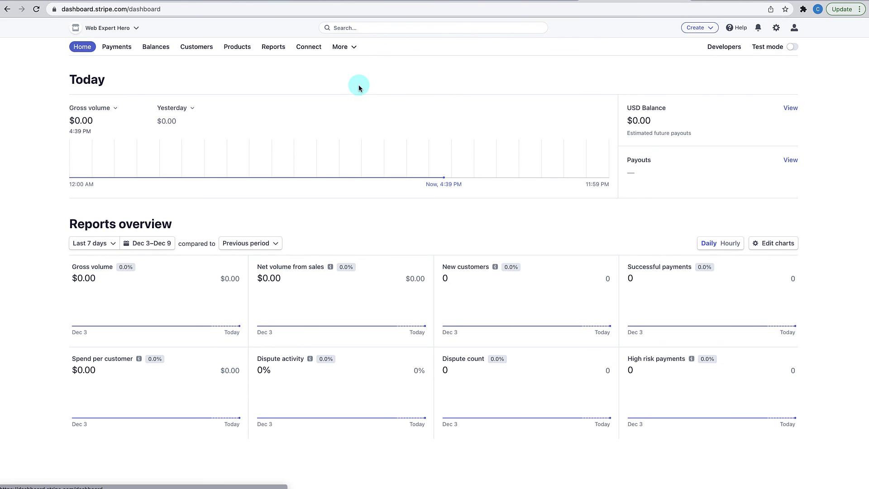
left_click(725, 47)
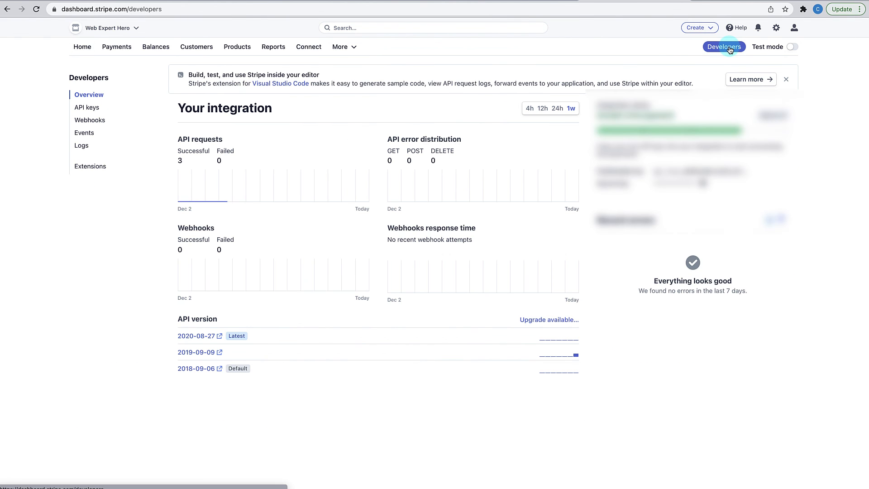
left_click(96, 121)
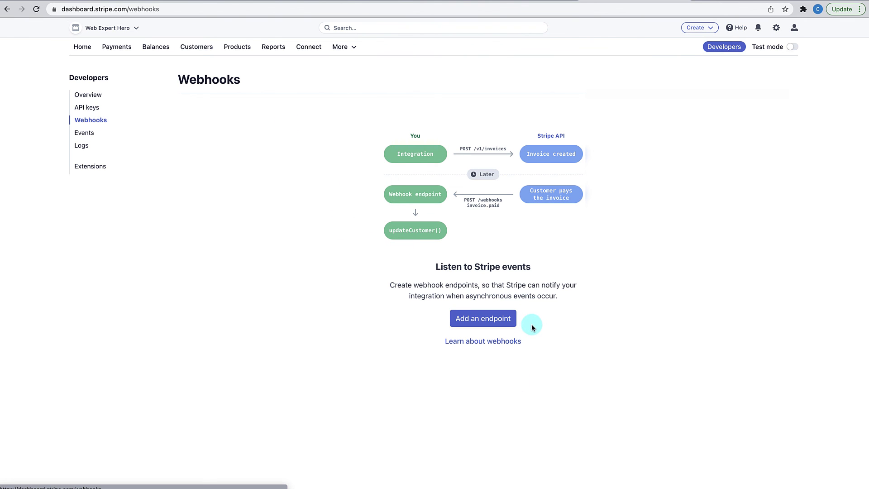
left_click(481, 319)
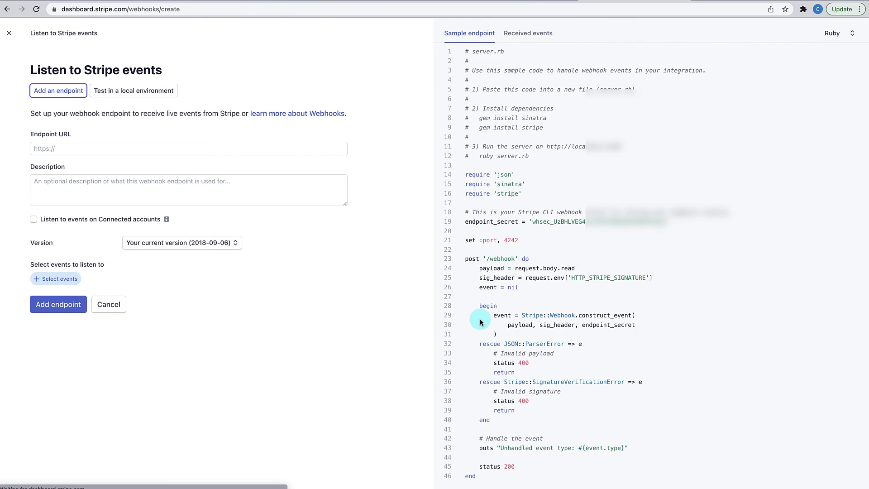
- Clear the wrongly pasted API key from the Endpoint URL field, then return to WooCommerce
left_click(117, 149)
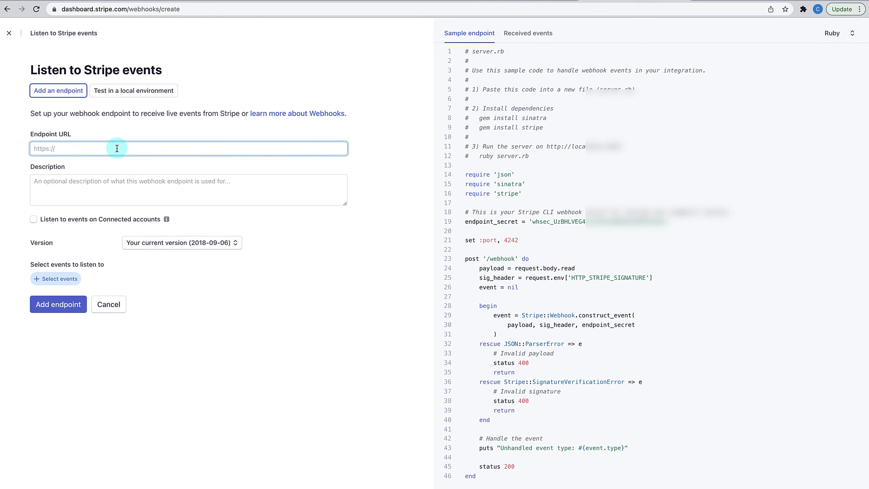
key("super+v")
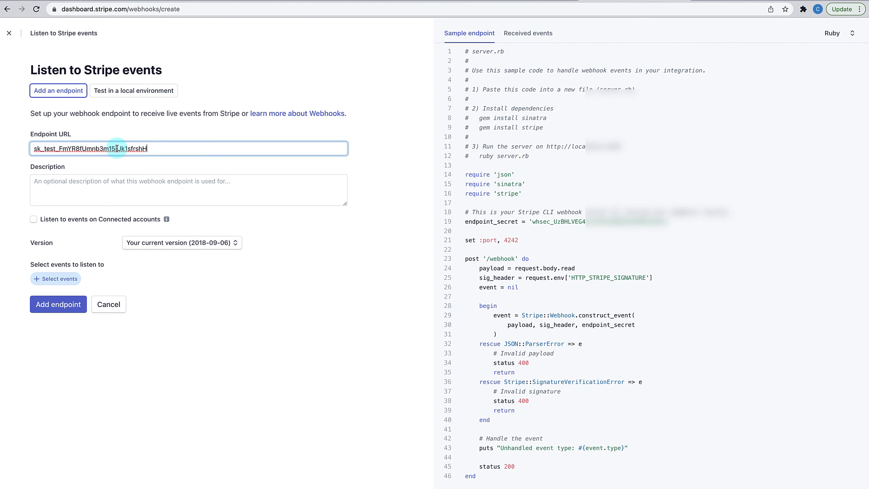
key("super+a")
key("BackSpace")
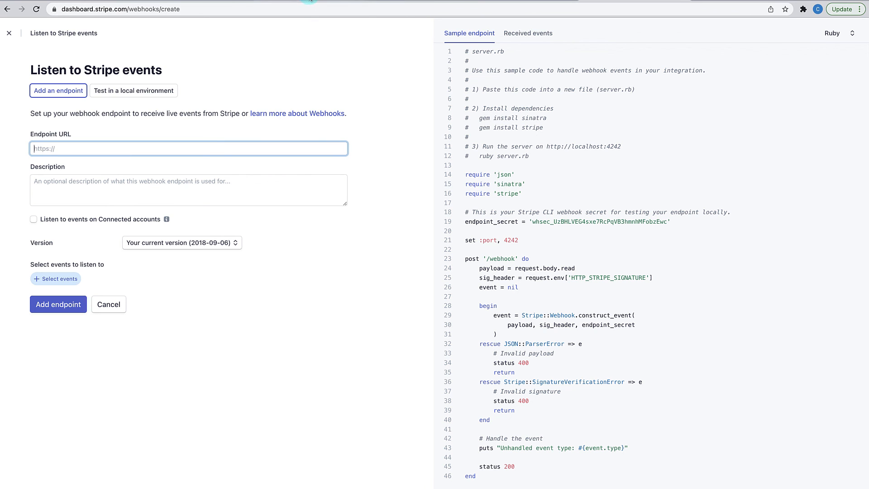
left_click(310, 1)
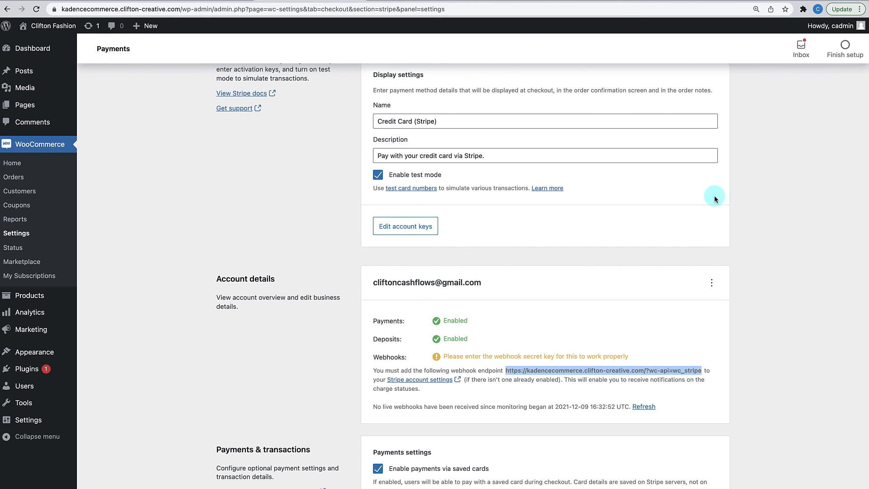
- Paste the store's wc_stripe webhook URL into the endpoint's Endpoint URL field
left_click(617, 4)
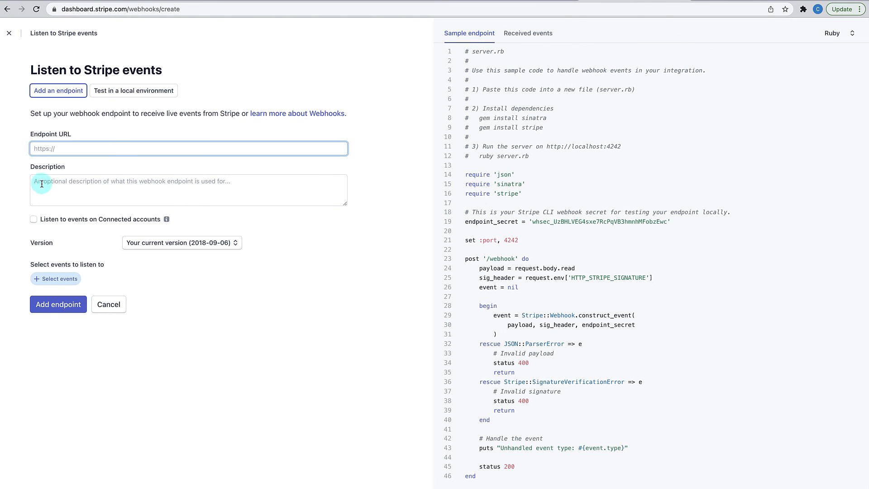
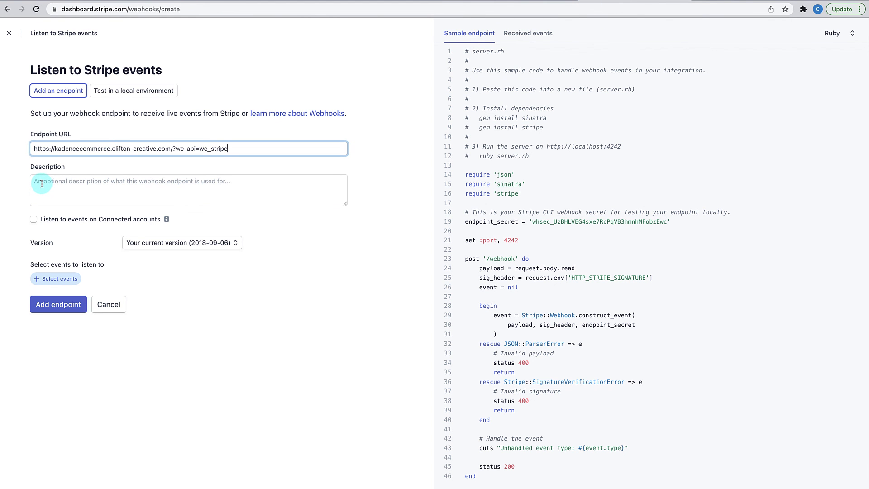
left_click(68, 183)
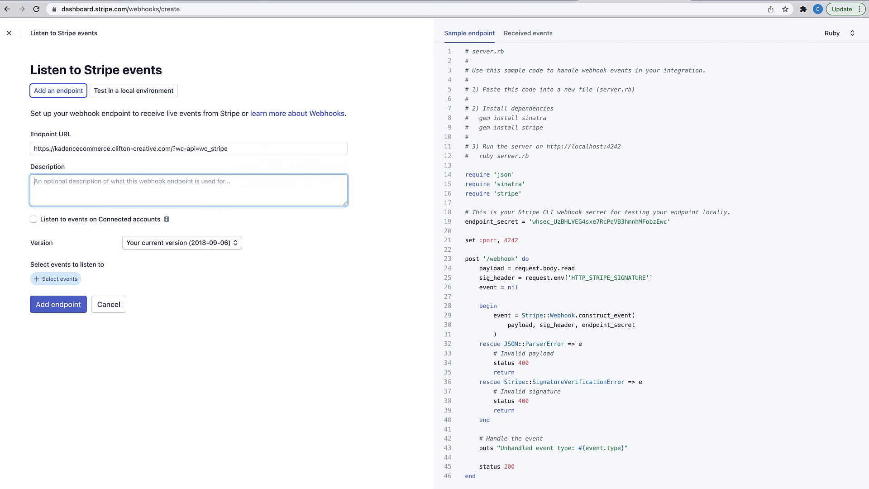
left_click(334, 0)
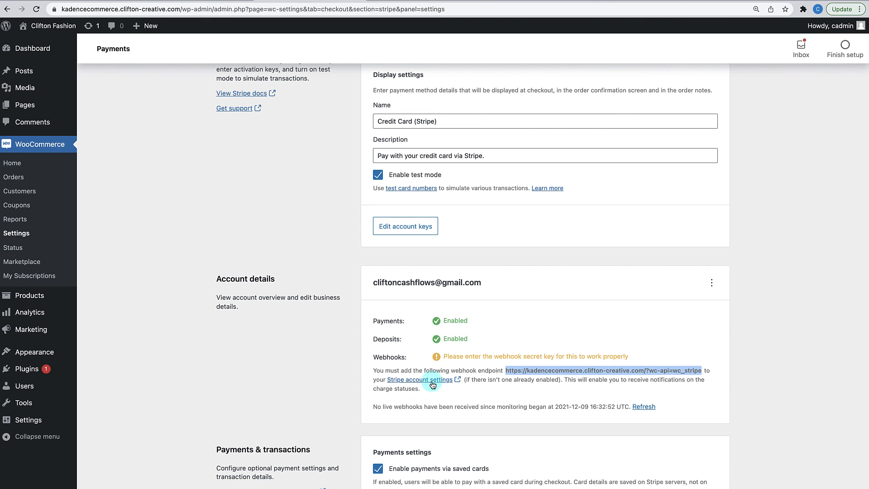
left_click(617, 0)
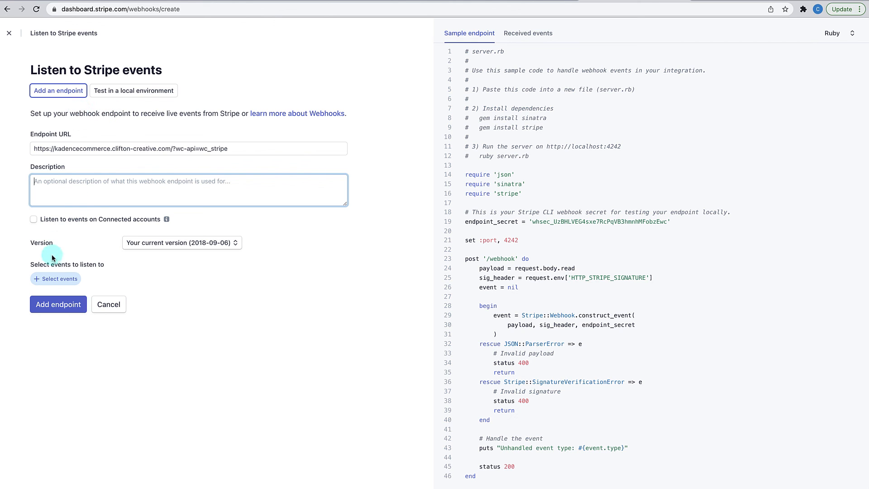
- Select all events for the endpoint and add them, from account.updated to transfer.updated
left_click(53, 280)
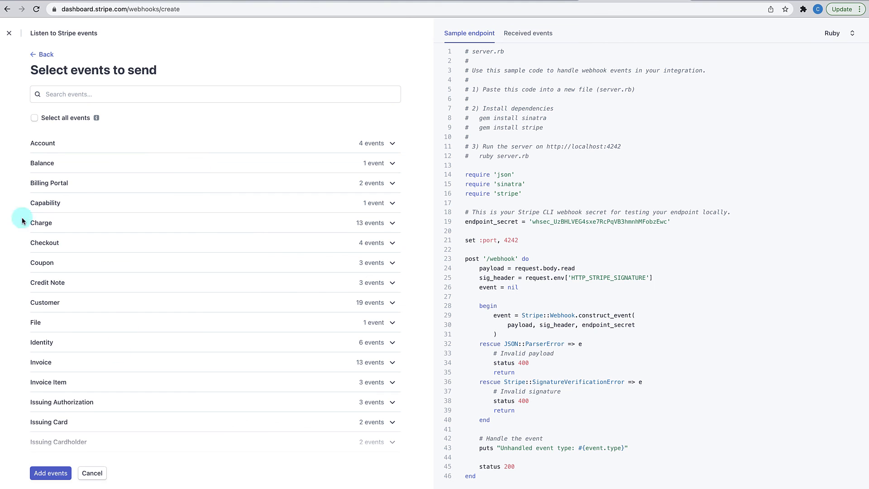
left_click(33, 122)
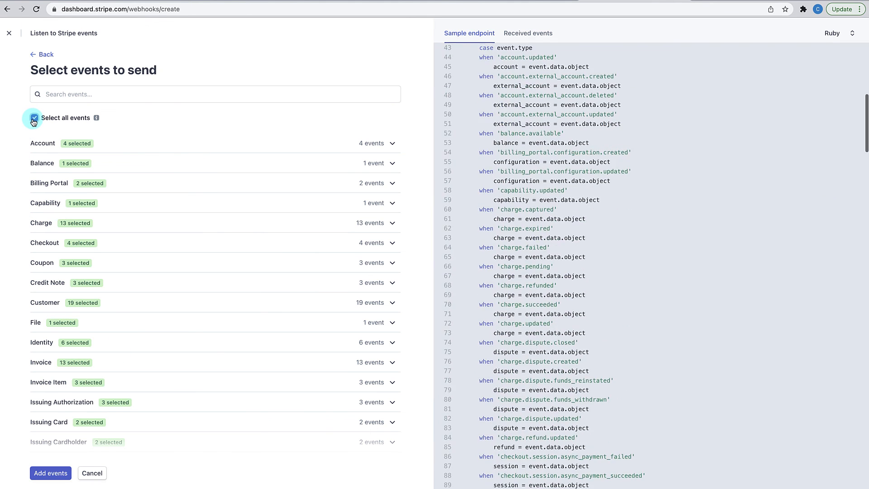
left_click(43, 474)
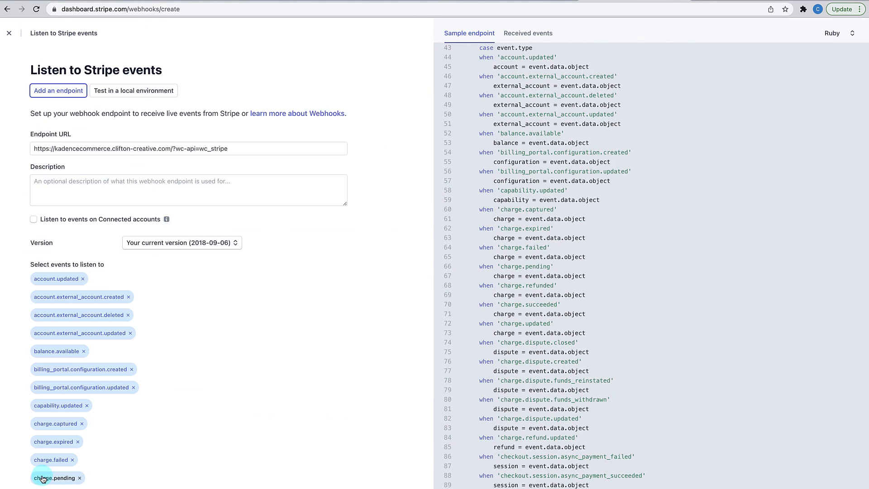
scroll(171, 401, "down", 20)
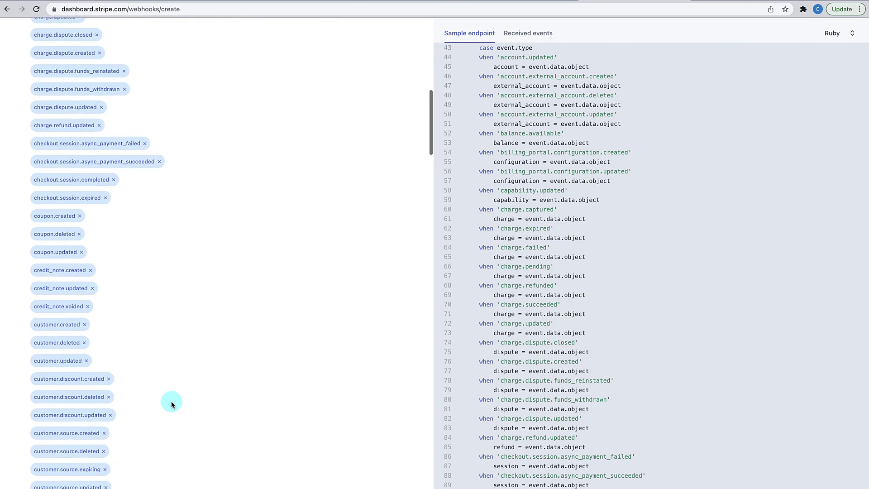
scroll(171, 401, "down", 15)
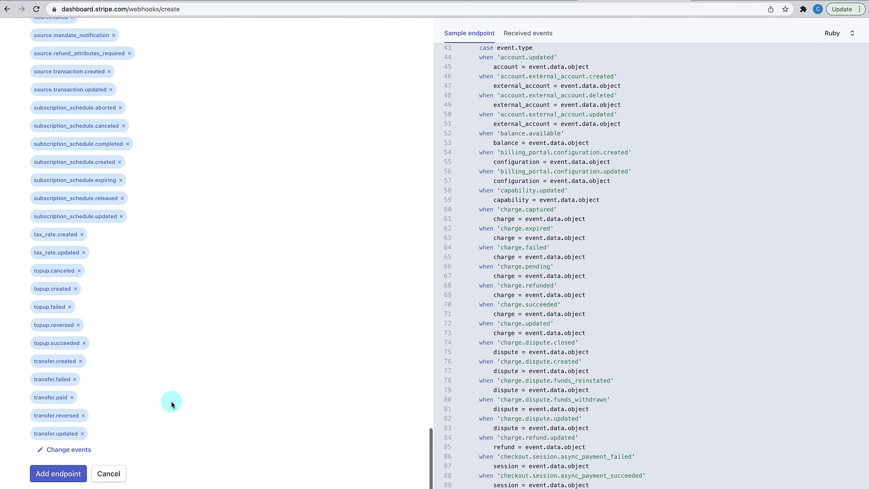
left_click(62, 476)
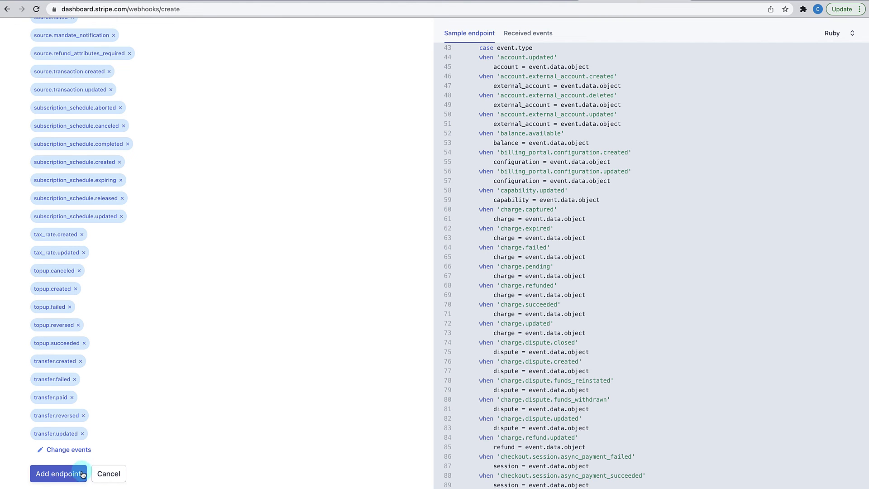
scroll(94, 458, "up", 15)
scroll(95, 458, "up", 15)
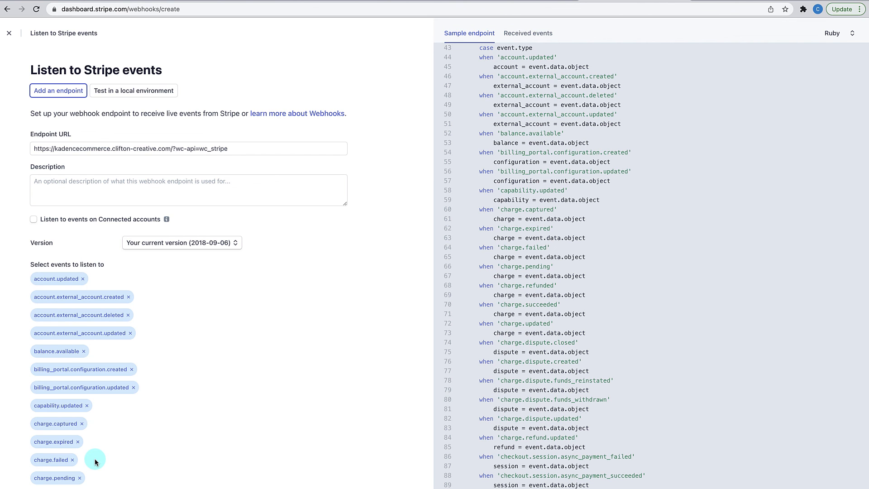
scroll(94, 458, "down", 20)
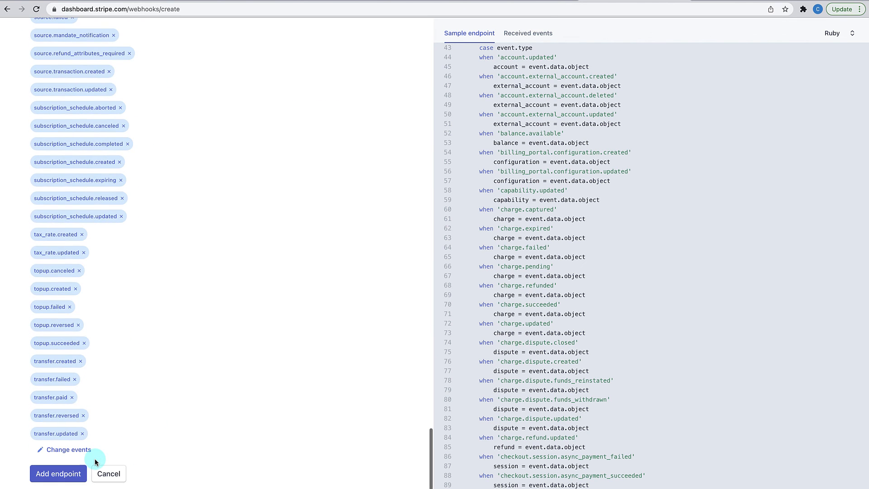
- Add the endpoint for 179 events, then reveal and copy its signing secret
left_click(65, 474)
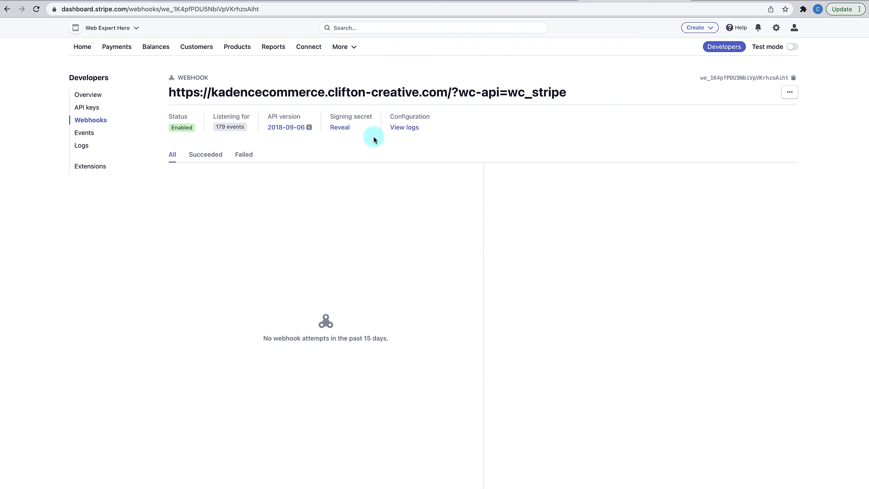
left_click(342, 128)
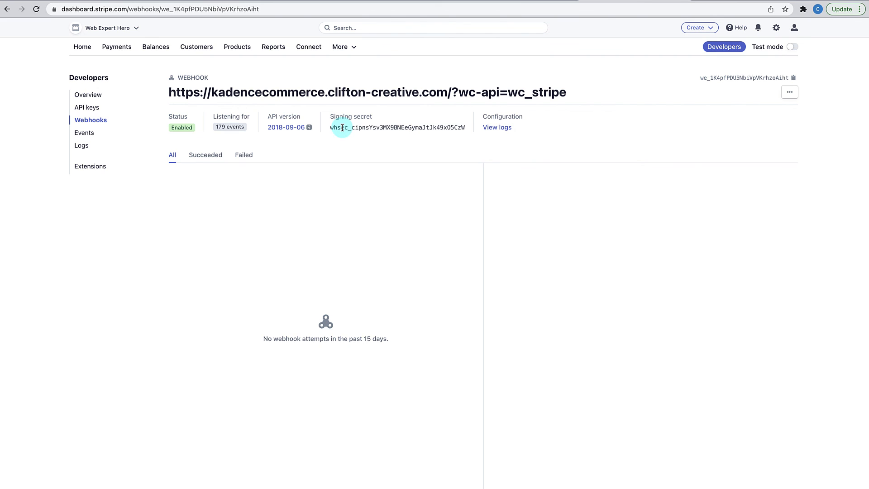
left_click_drag(330, 127, 468, 132)
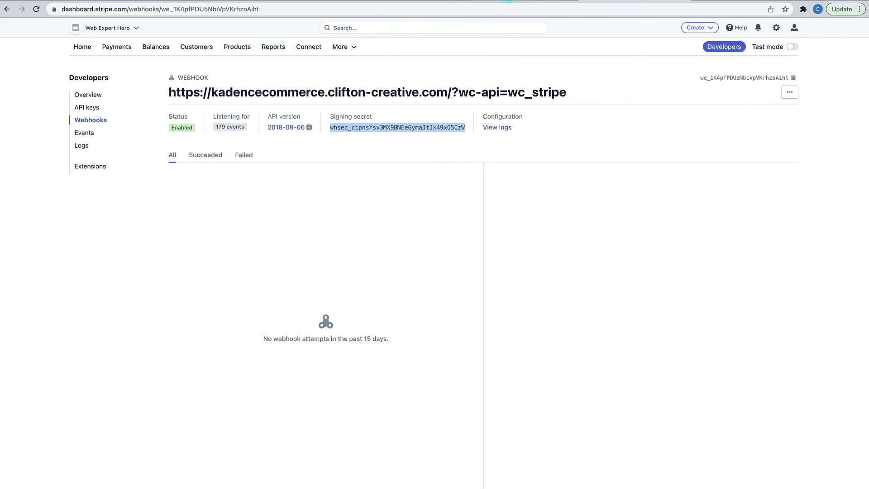
left_click(337, 0)
- Paste the signing secret into the Live Webhook secret field and save the live keys
scroll(378, 172, "up", 2)
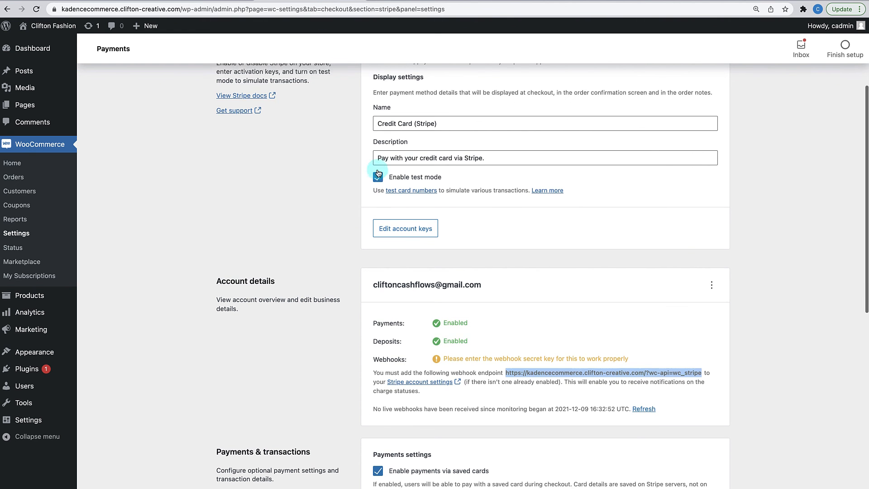
scroll(377, 172, "down", 4)
scroll(383, 179, "up", 3)
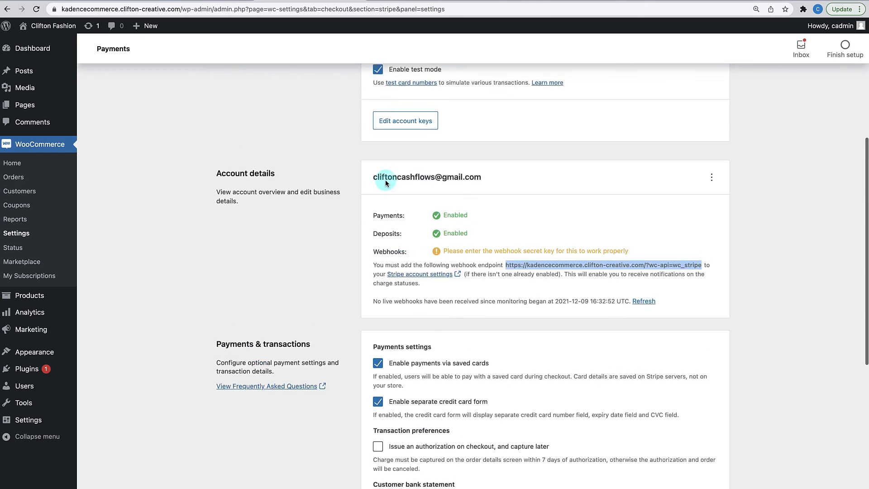
scroll(385, 183, "up", 2)
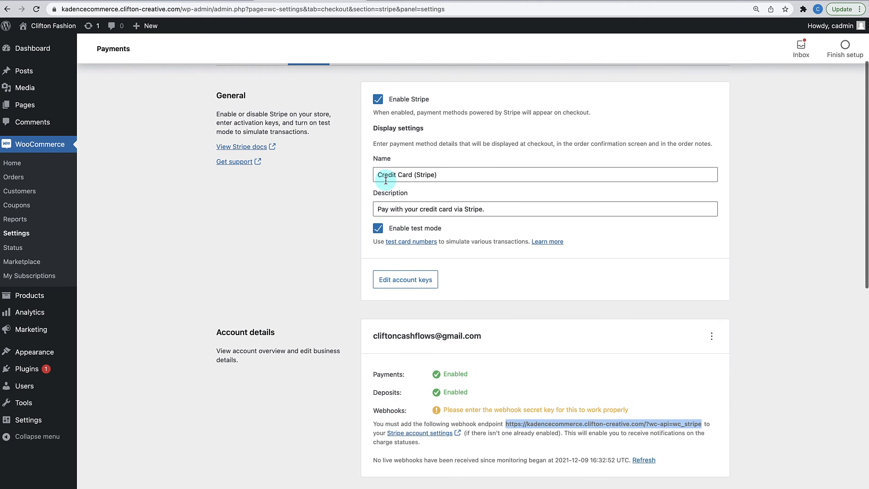
left_click(386, 281)
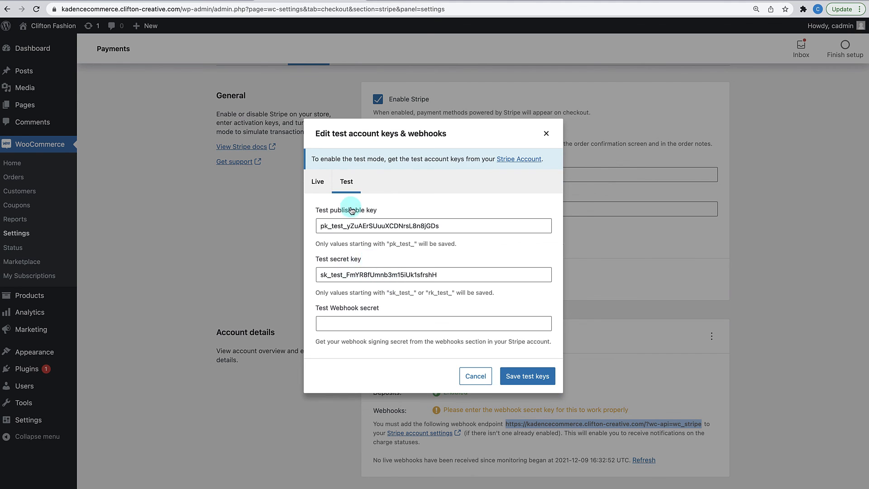
left_click(327, 187)
left_click(377, 323)
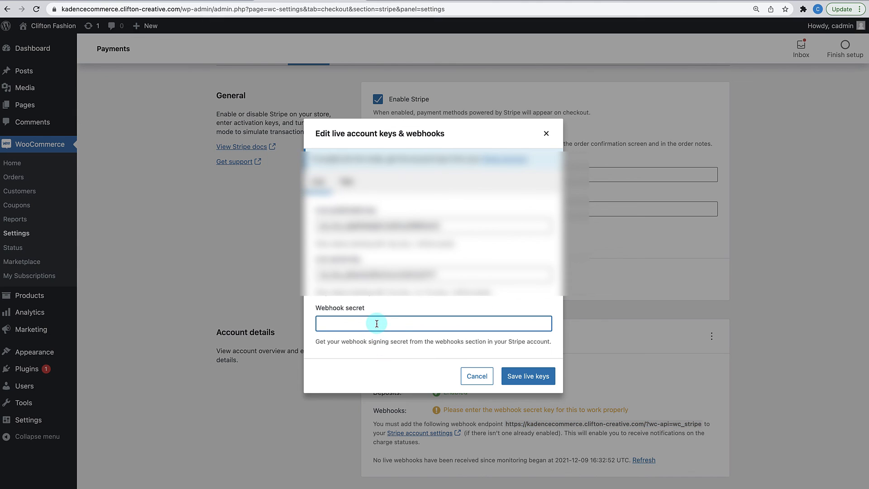
key("super+v")
left_click(523, 382)
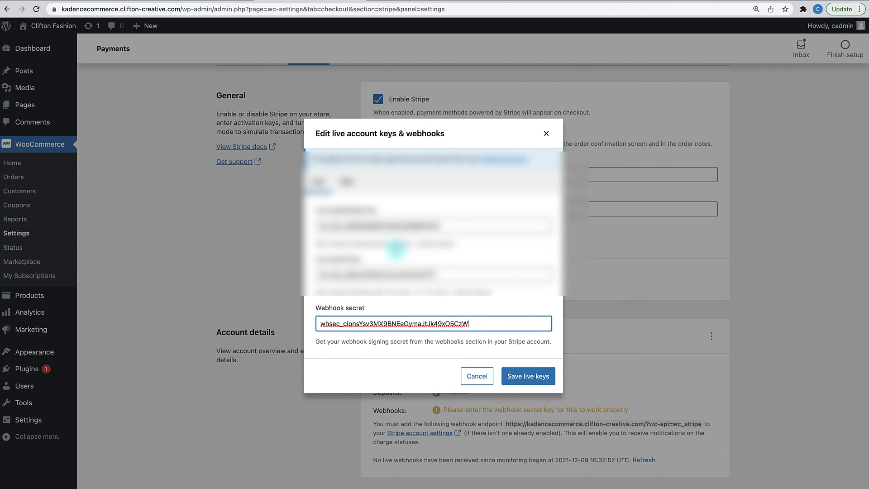
left_click(521, 376)
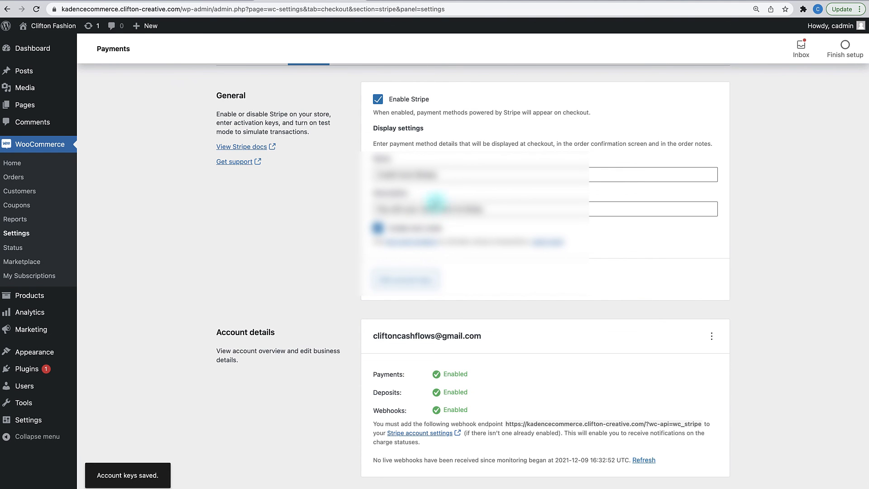
scroll(435, 246, "up", 1)
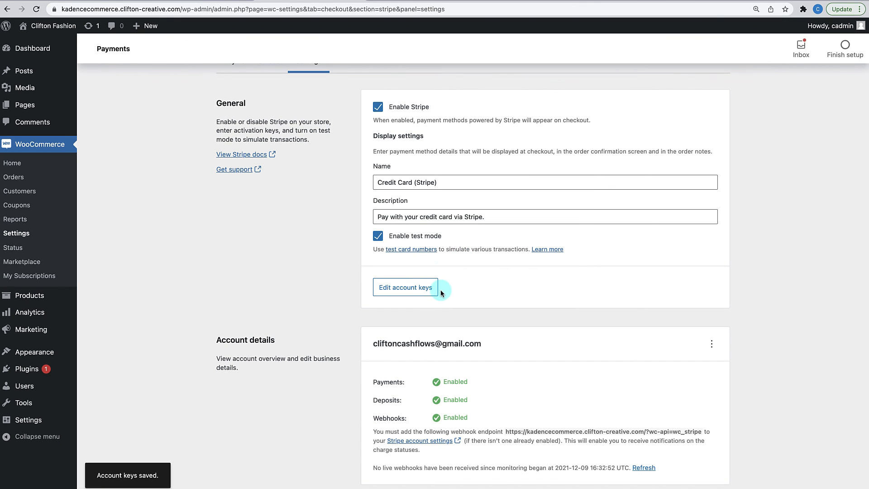
- Paste the signing secret into the Test Webhook secret field as well
left_click(426, 290)
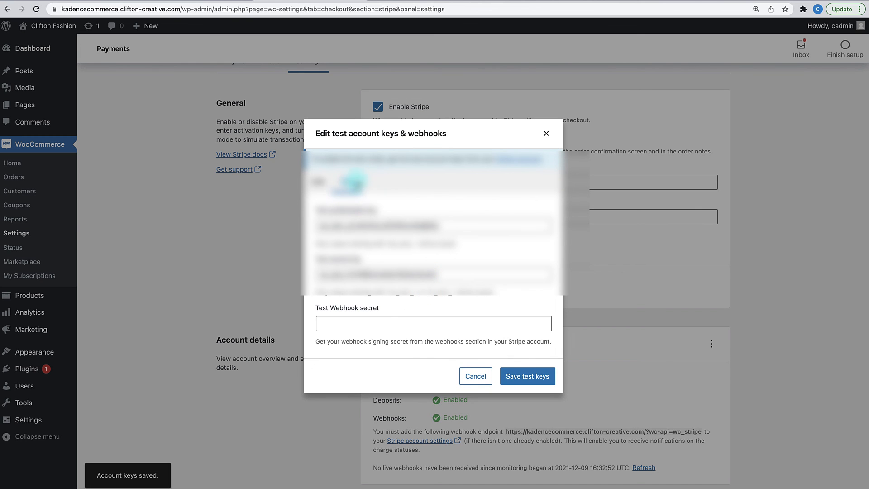
left_click(375, 324)
key("super+v")
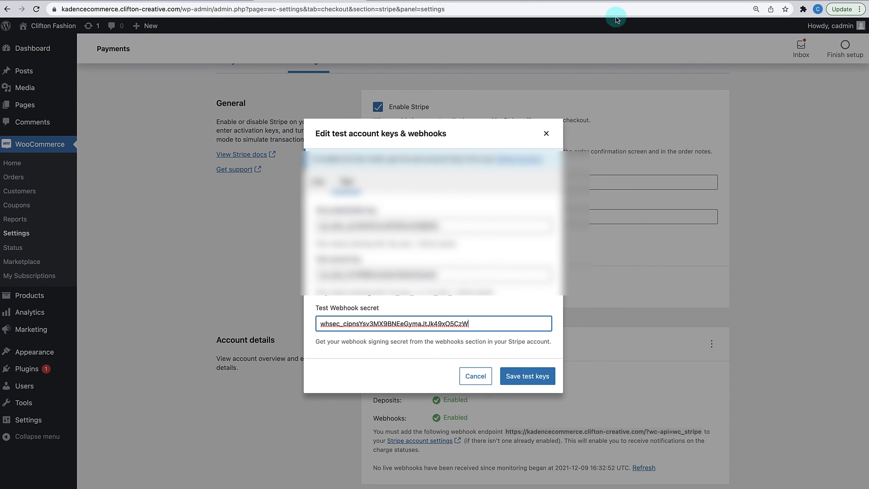
left_click(624, 1)
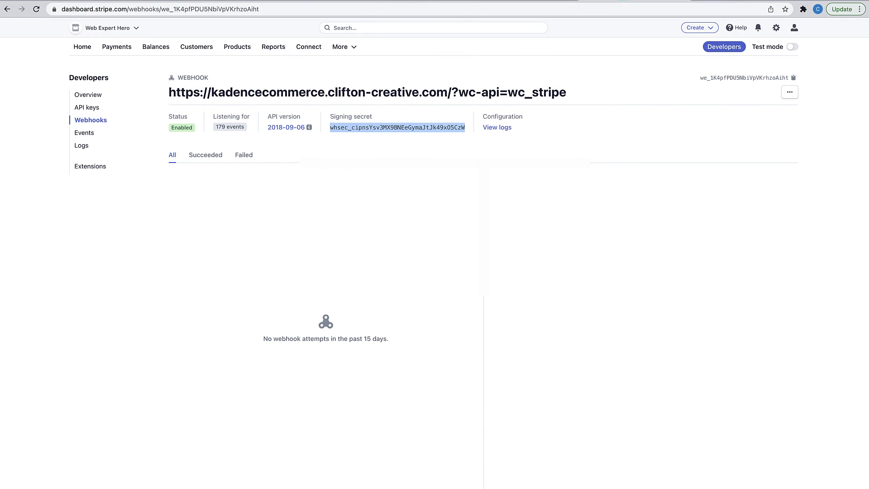
- Switch Stripe Dashboard to test mode and start adding a new test webhook endpoint
left_click(792, 47)
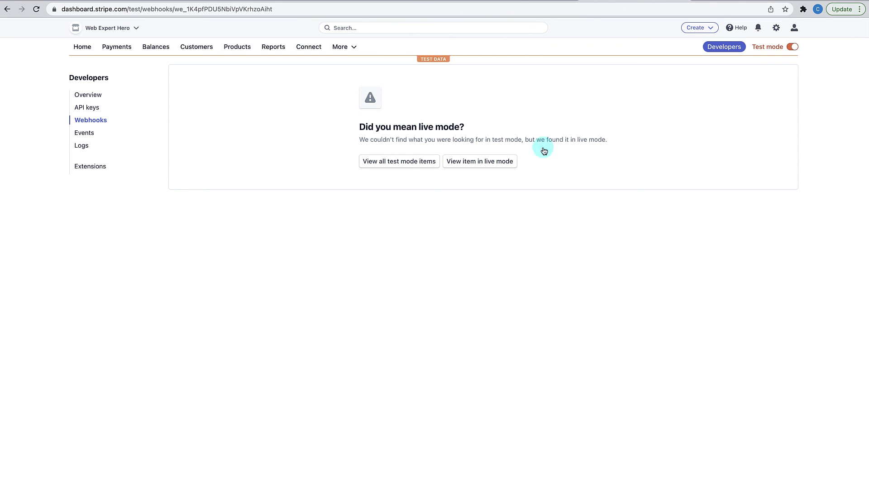
left_click(380, 164)
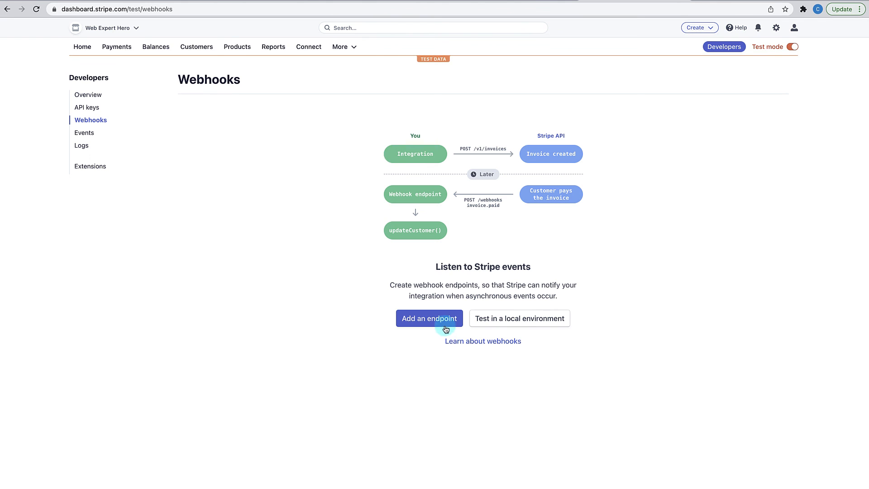
left_click(445, 326)
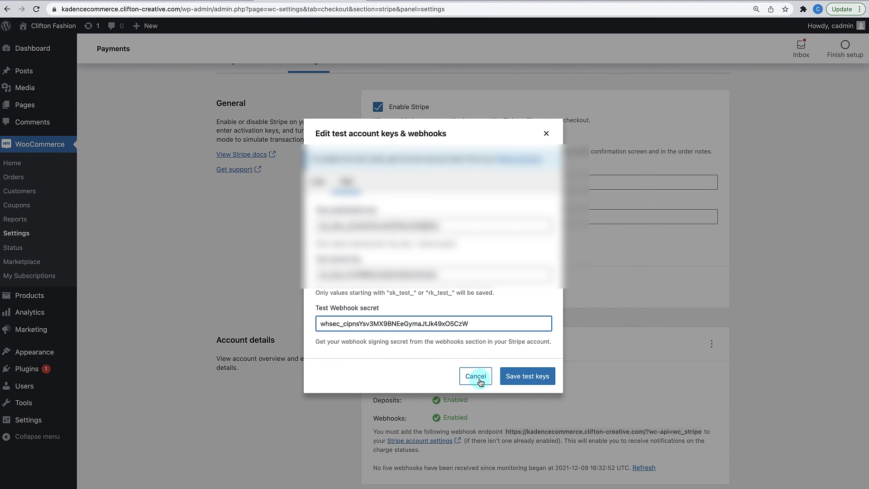
- Cancel the test account keys dialog and copy the store's webhook endpoint URL from Account details
left_click(481, 383)
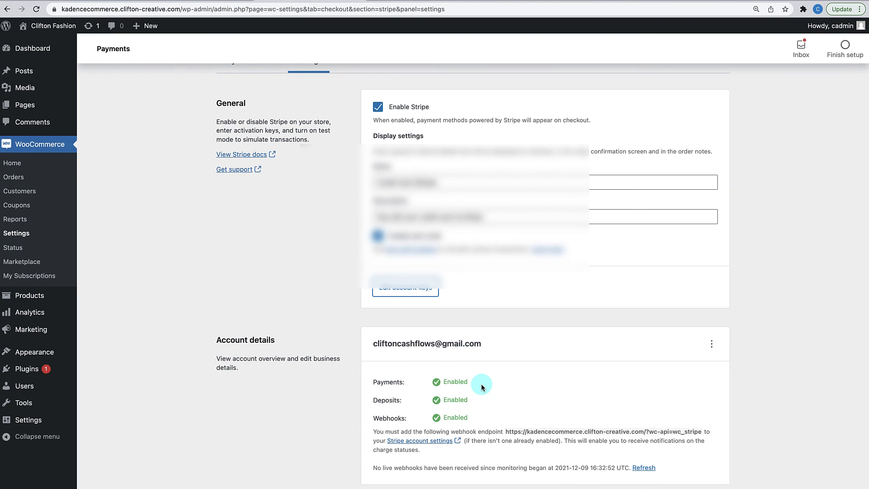
scroll(485, 390, "down", 4)
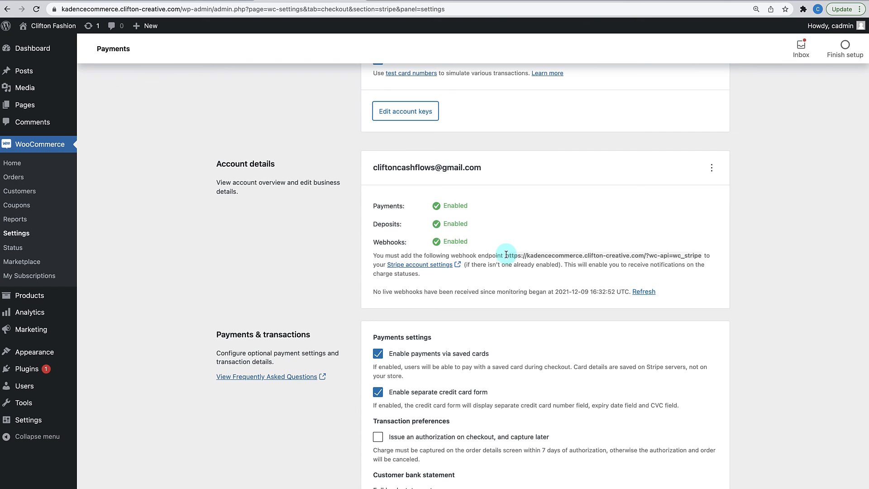
left_click_drag(506, 255, 699, 256)
key("super+c")
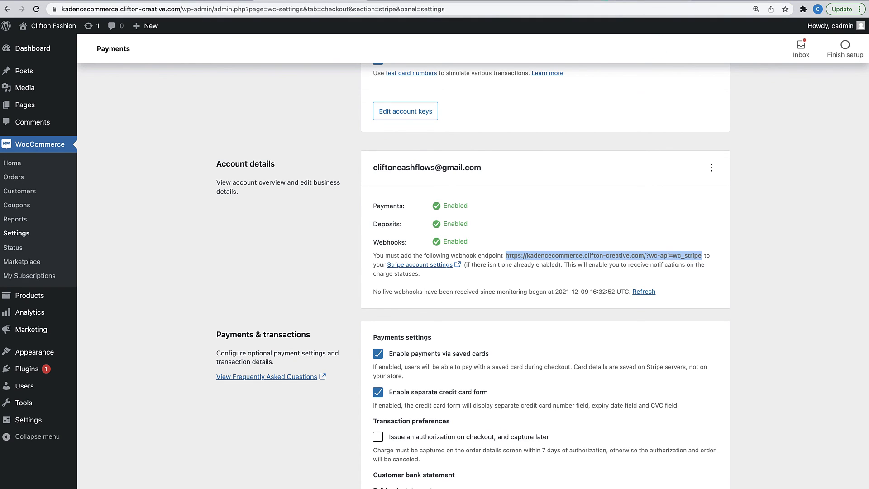
left_click(606, 1)
- Paste the store's wc_stripe URL as the Endpoint URL and add all events to it
left_click(106, 150)
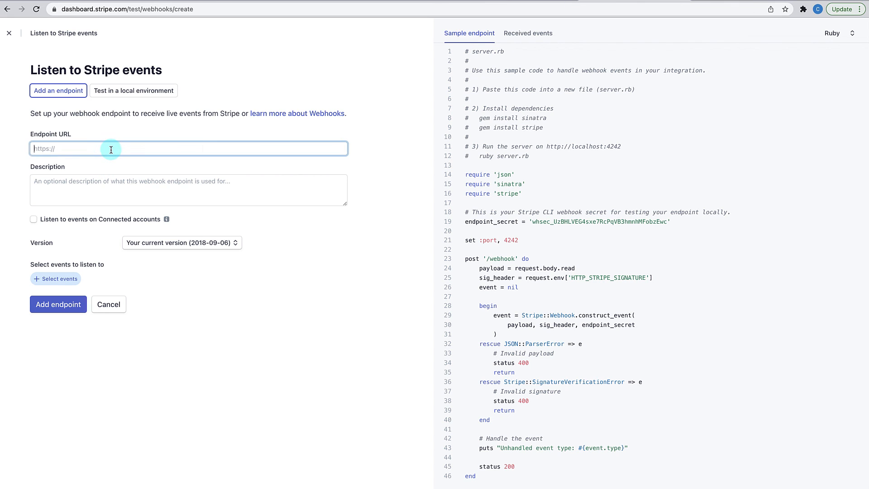
key("super+v")
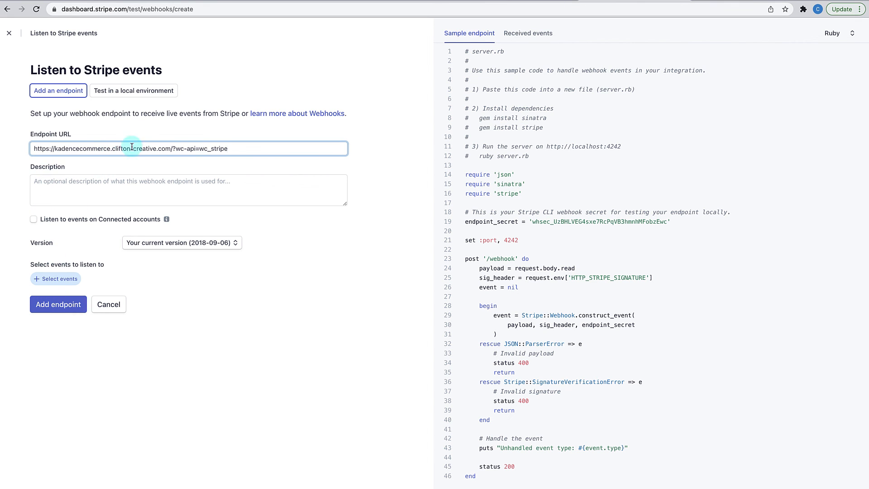
left_click(59, 279)
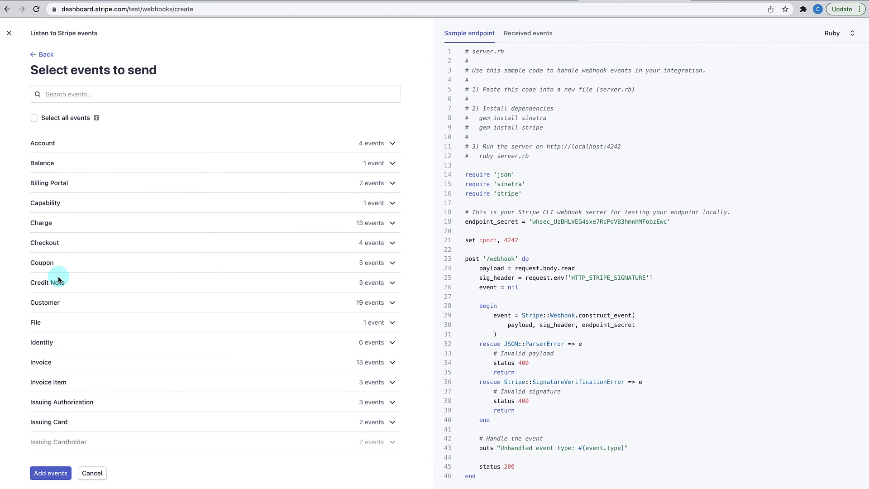
left_click(35, 118)
scroll(91, 271, "down", 10)
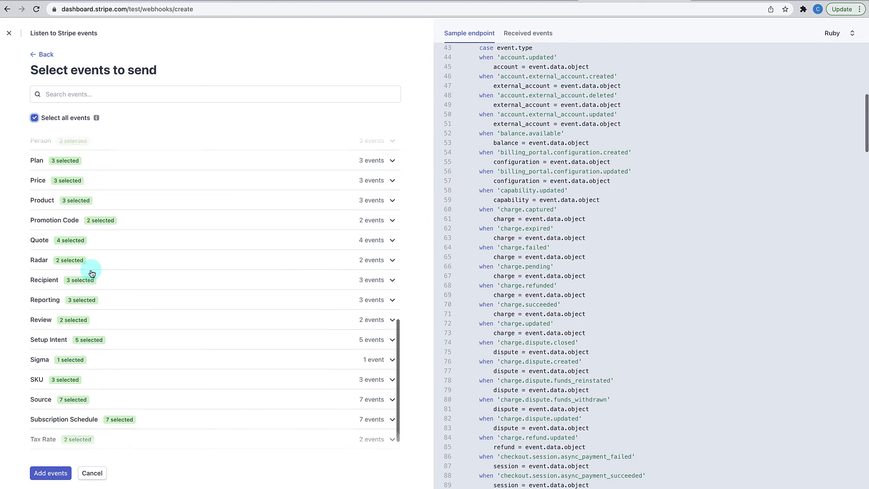
scroll(92, 271, "down", 2)
left_click(49, 474)
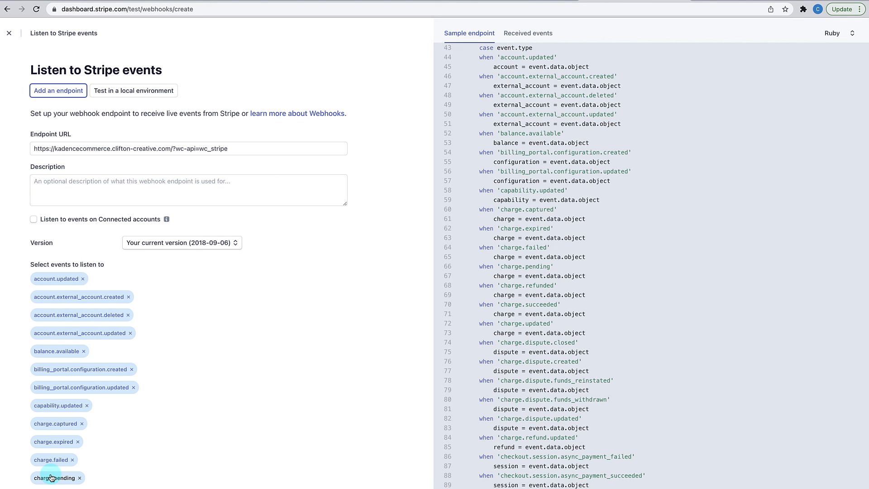
- Create the test webhook endpoint, then reveal and select its signing secret
scroll(85, 429, "down", 20)
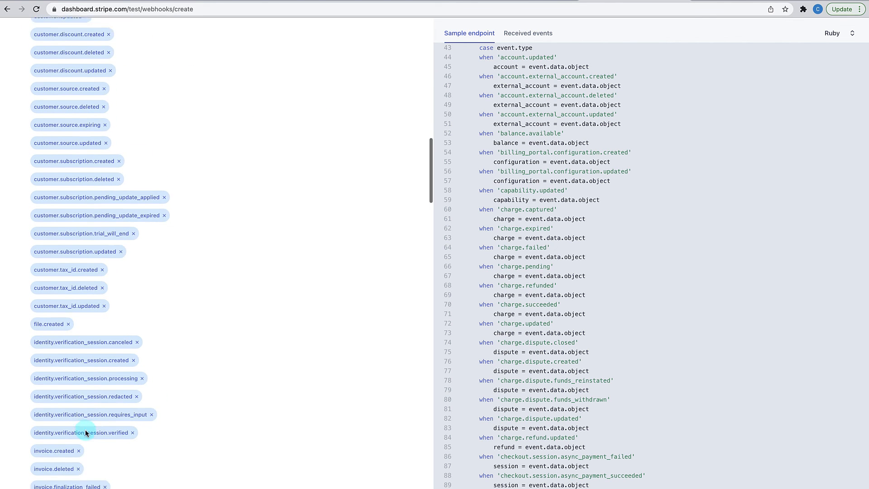
scroll(85, 429, "down", 20)
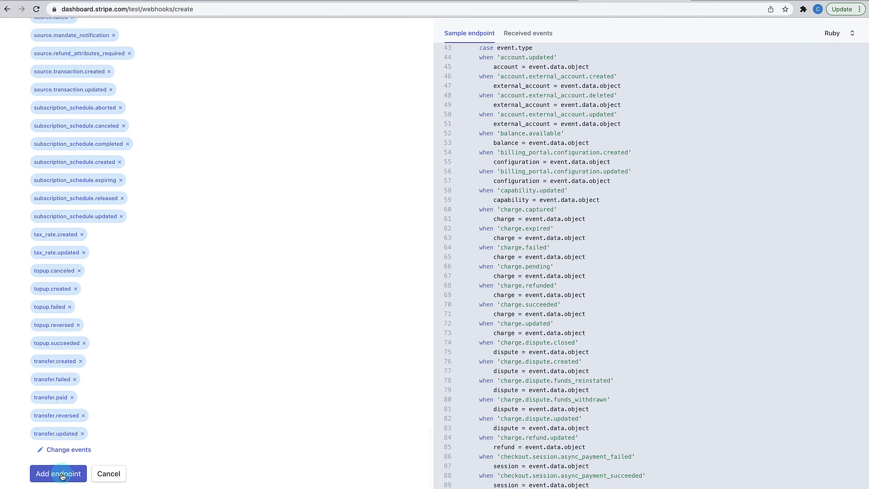
left_click(62, 475)
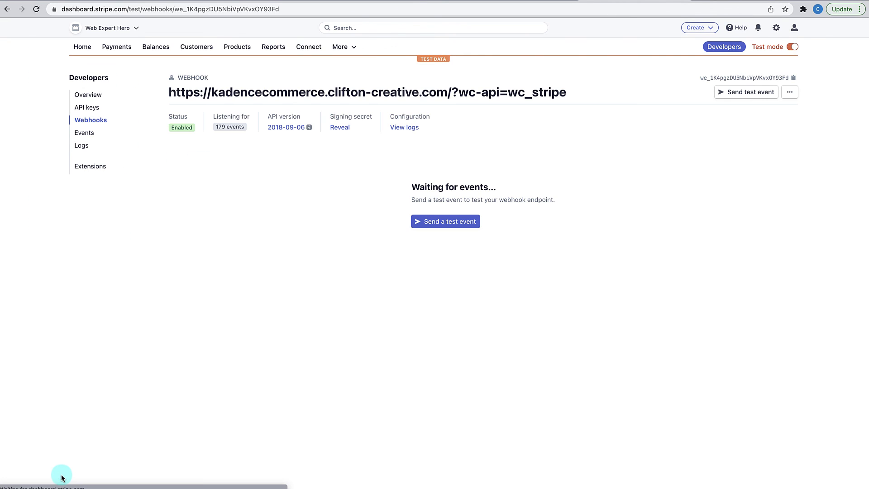
left_click(340, 127)
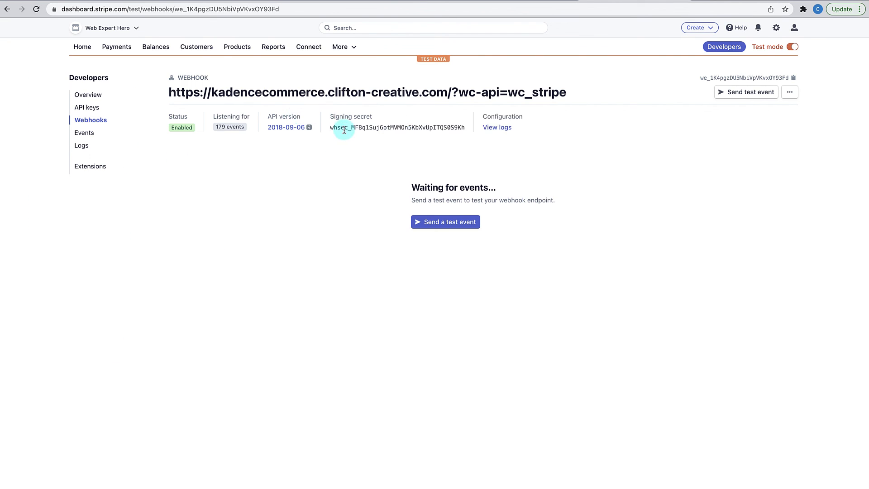
left_click_drag(329, 127, 464, 137)
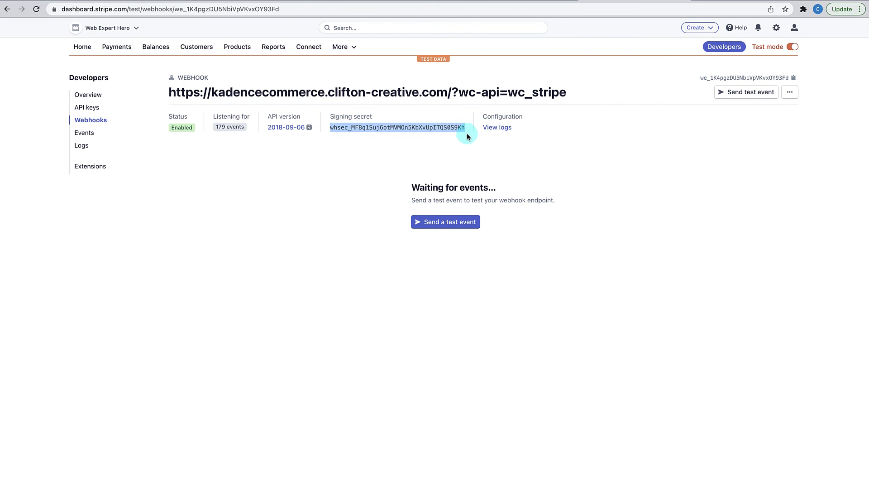
- Switch Stripe back to live mode, check the live webhooks list, and return to WordPress
left_click(793, 47)
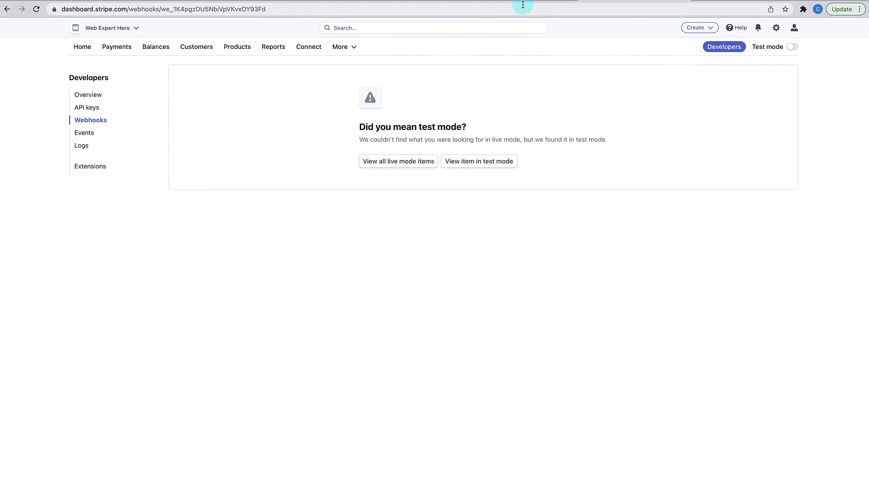
left_click(409, 164)
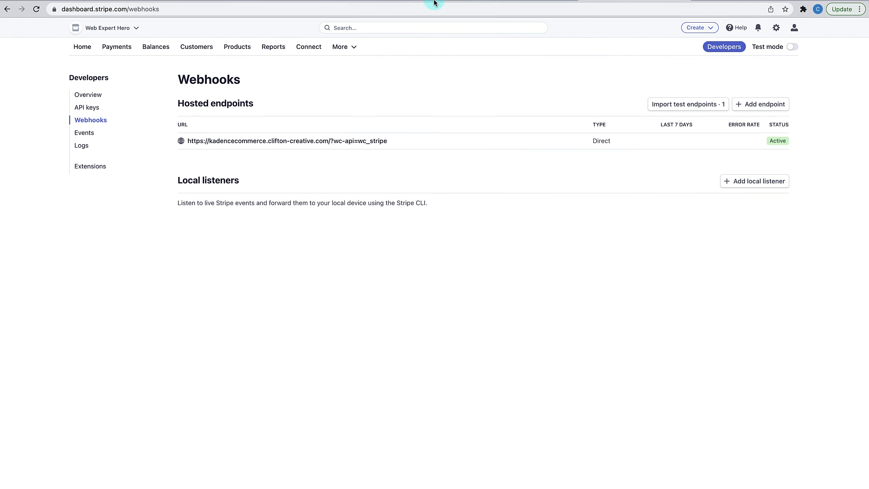
left_click(328, 3)
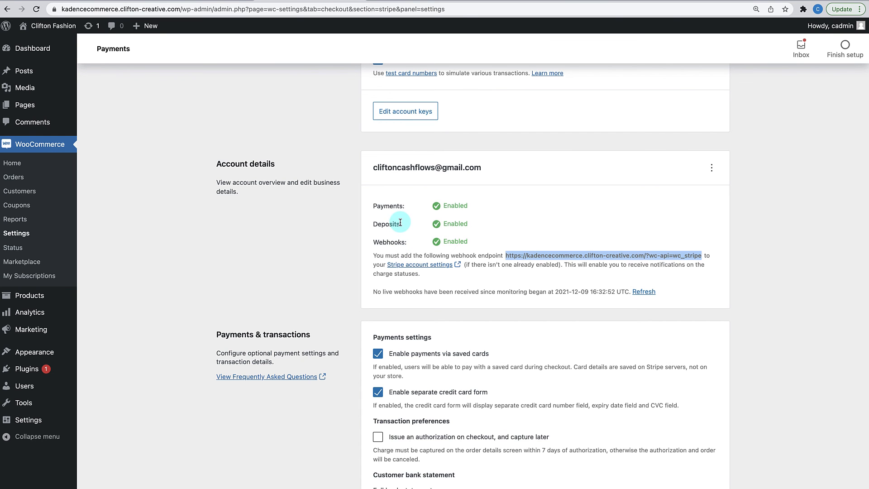
- Paste the new signing secret into Test Webhook secret and save the test account keys
scroll(399, 226, "up", 5)
scroll(400, 224, "up", 3)
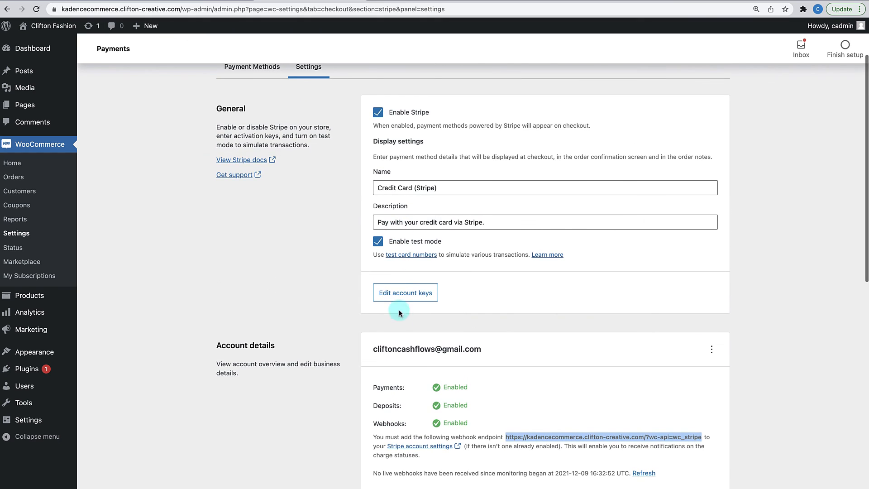
left_click(399, 346)
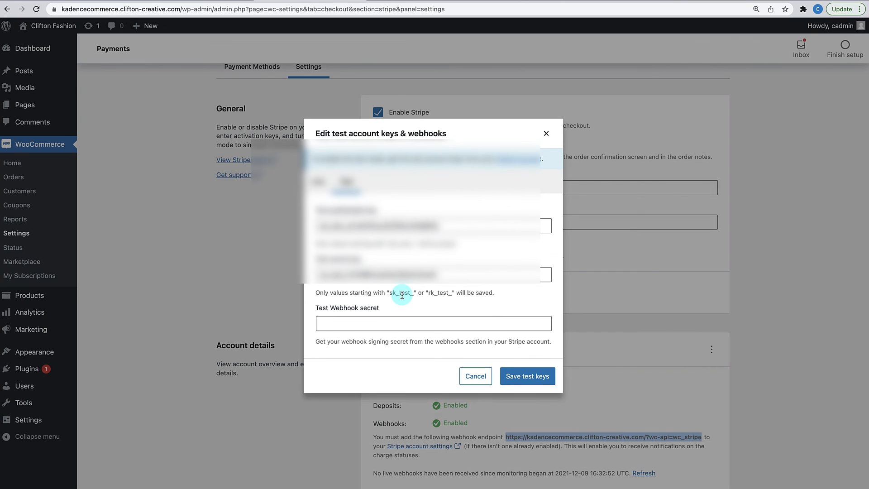
left_click(357, 323)
key("super+v")
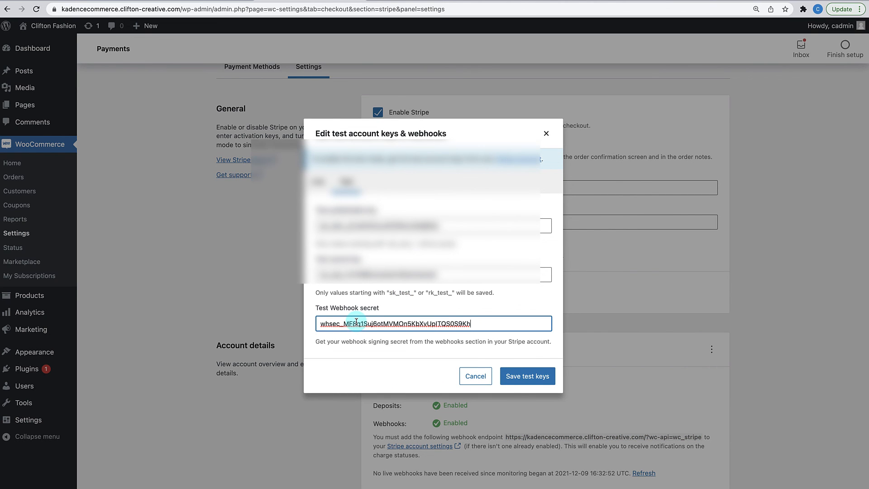
left_click(525, 384)
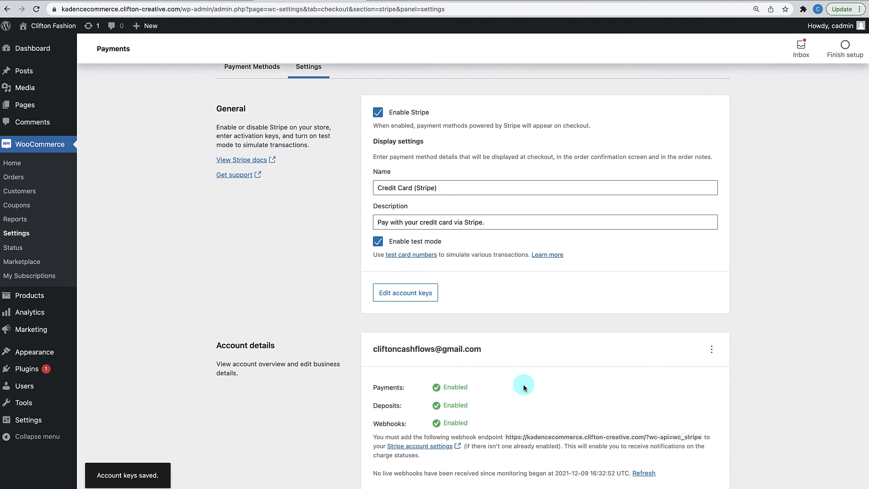
scroll(524, 385, "down", 10)
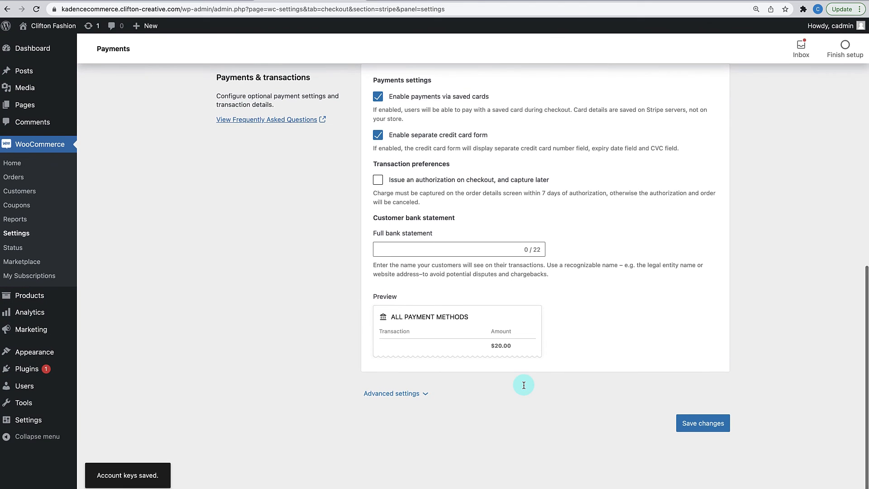
scroll(524, 386, "up", 15)
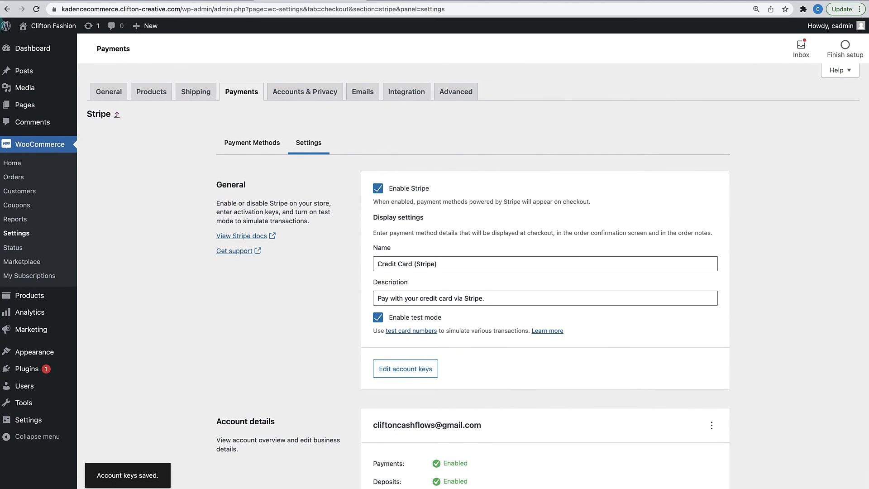
- Visit the Clifton Fashion store and proceed to checkout with the $72.00 Red Strip Grey T-Shirt
left_click(50, 26)
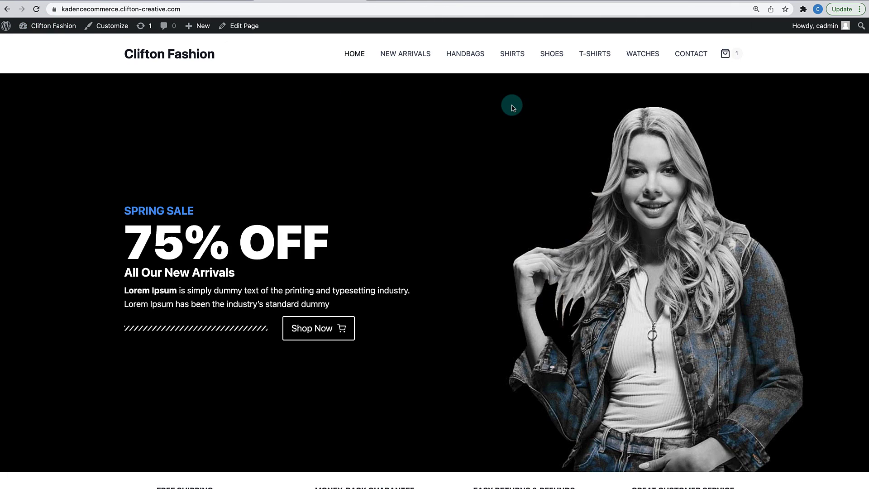
left_click(729, 61)
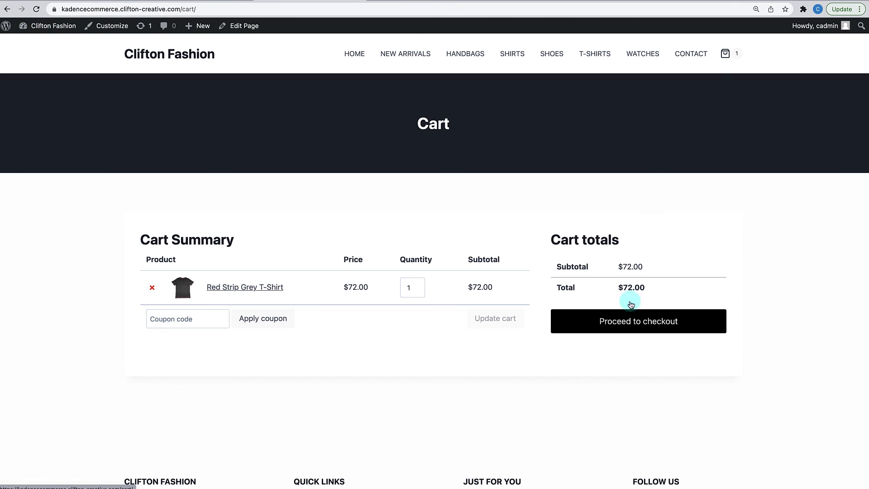
left_click(633, 324)
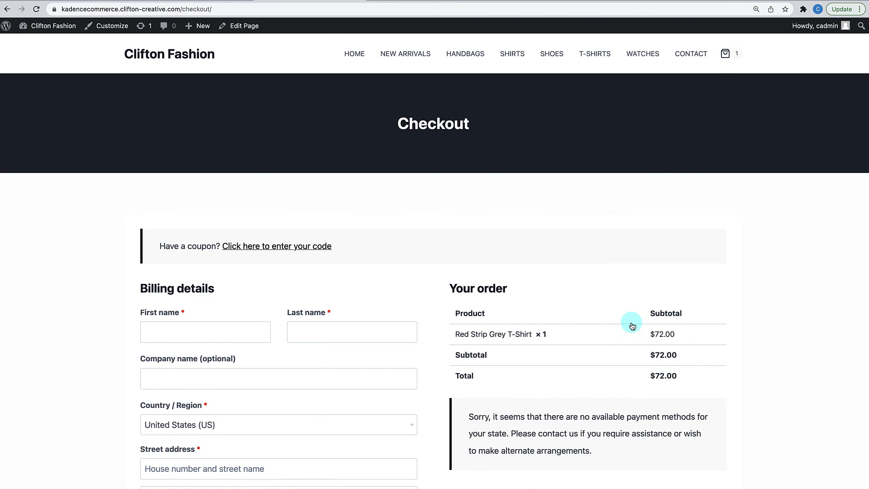
scroll(632, 326, "down", 3)
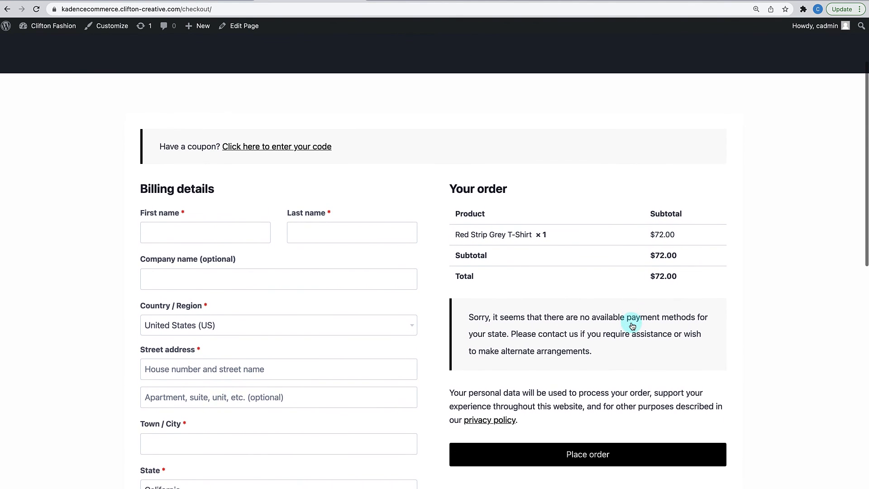
scroll(632, 325, "up", 2)
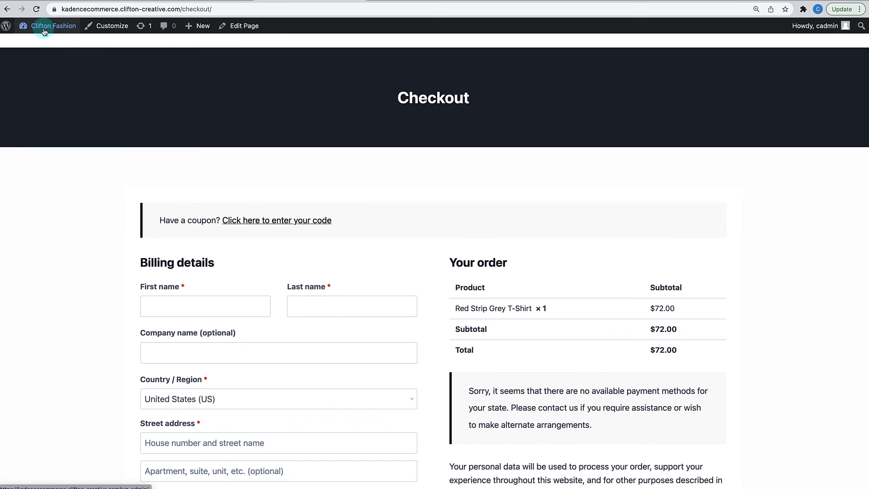
- Go from the admin dashboard to the WooCommerce Payments settings
mouse_move(27, 26)
left_click(38, 45)
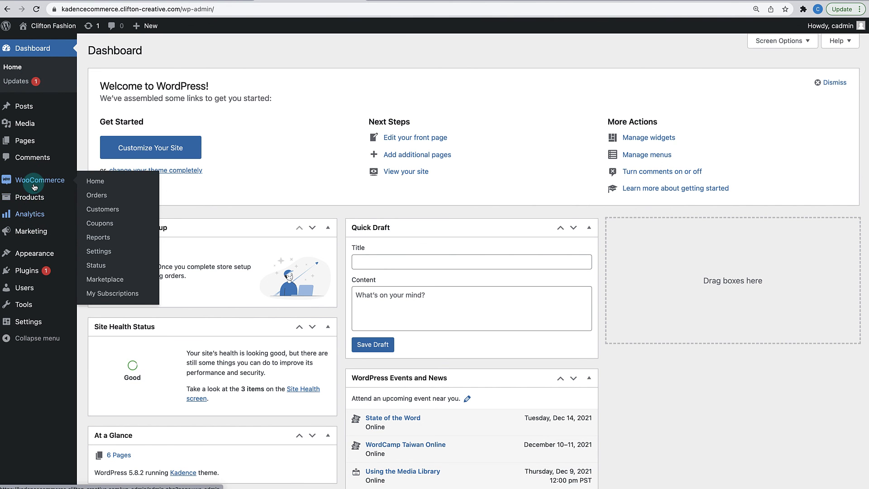
mouse_move(35, 177)
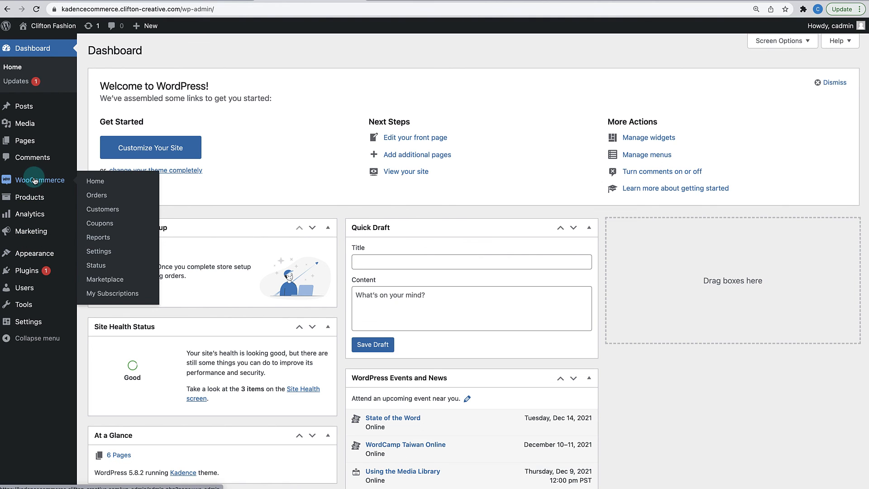
left_click(89, 252)
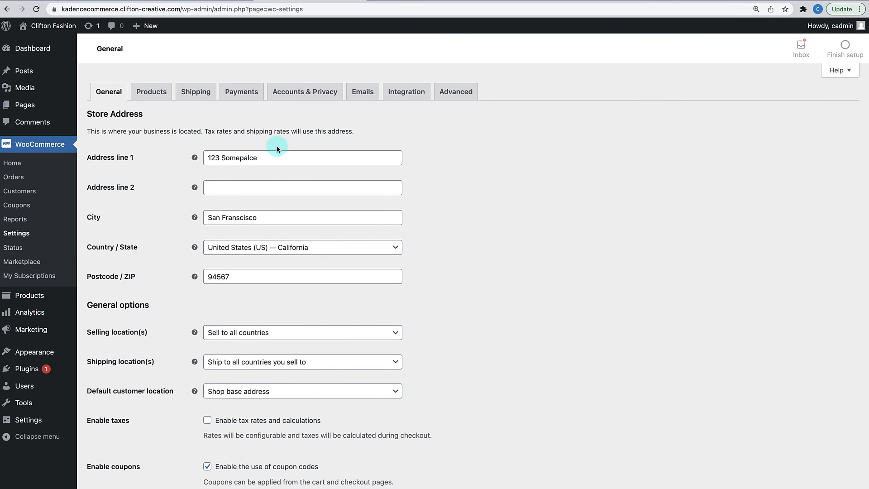
left_click(247, 95)
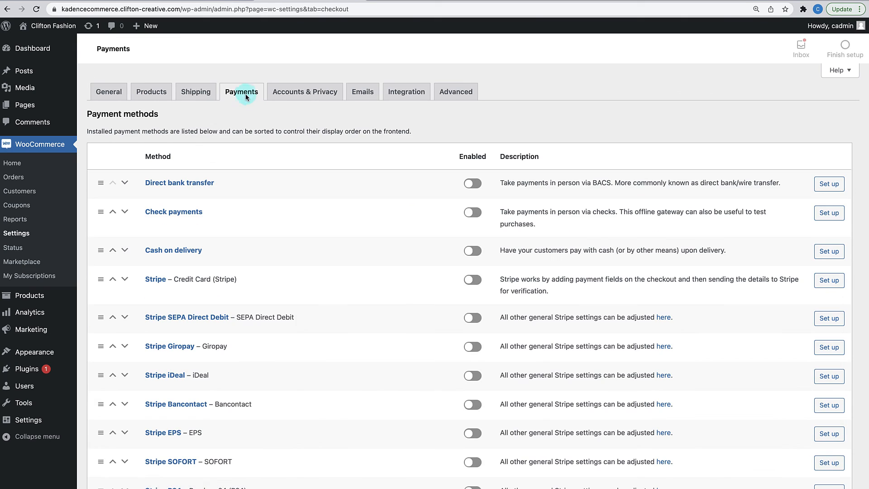
- Enable the Stripe – Credit Card (Stripe) payment method and save the changes
left_click(298, 243)
scroll(298, 245, "down", 1)
scroll(298, 245, "down", 2)
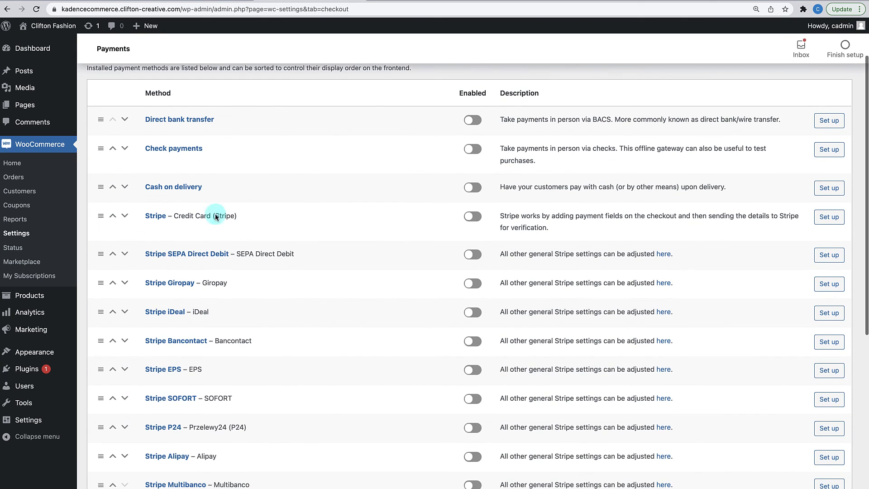
left_click(470, 218)
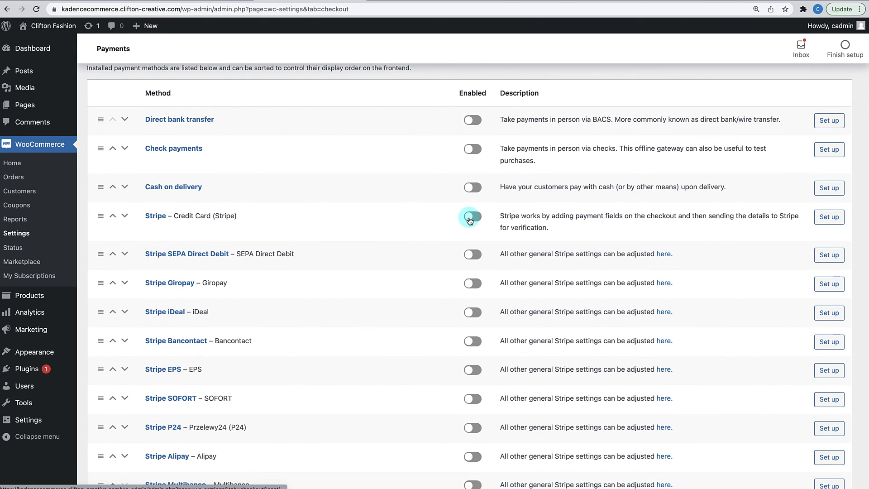
left_click(473, 219)
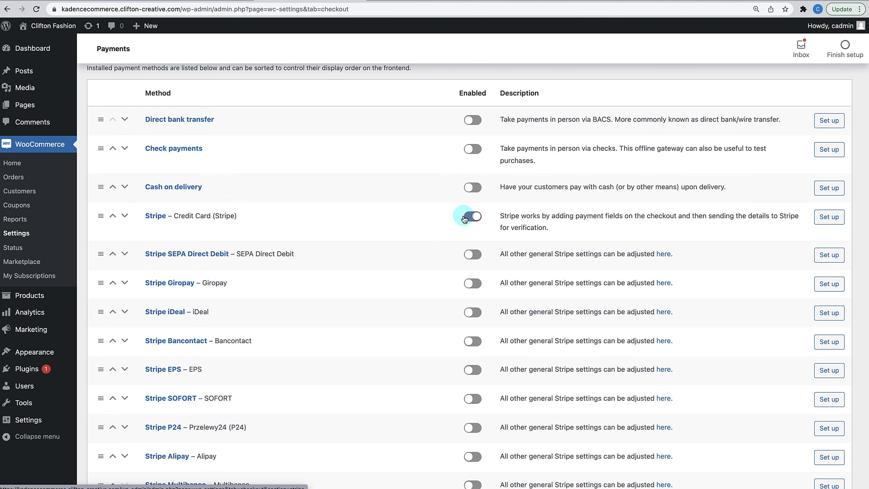
scroll(464, 220, "down", 6)
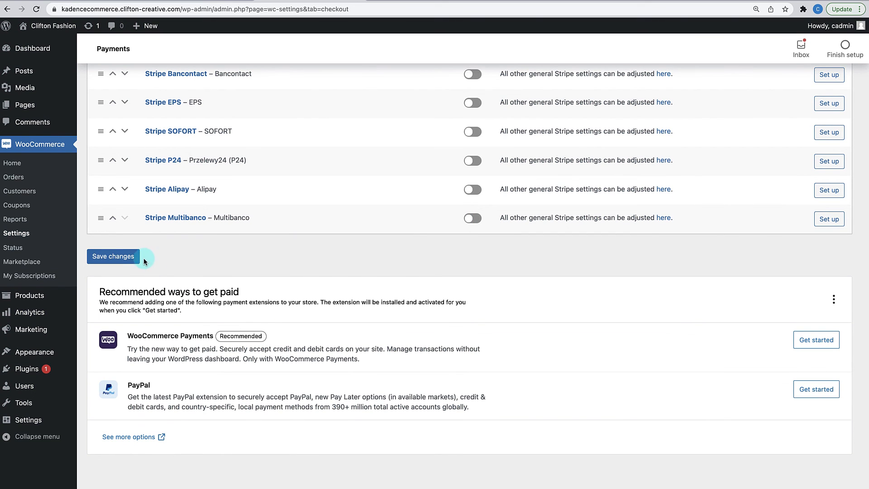
left_click(132, 260)
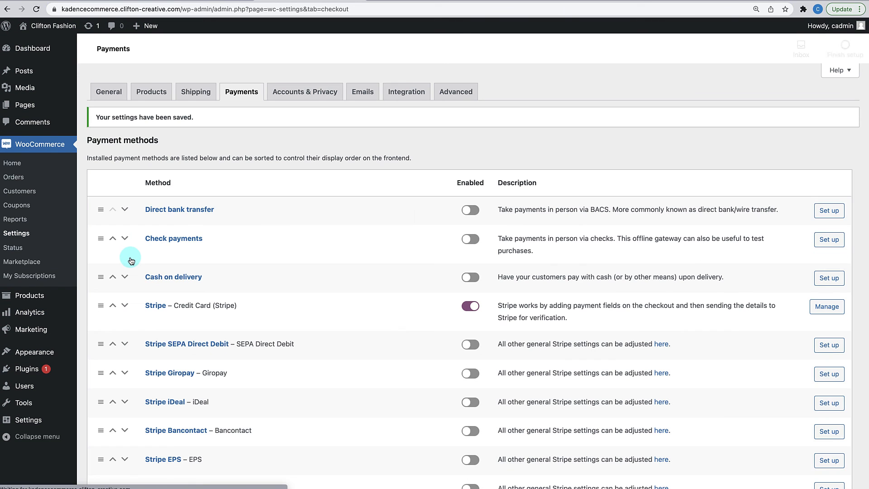
left_click(71, 28)
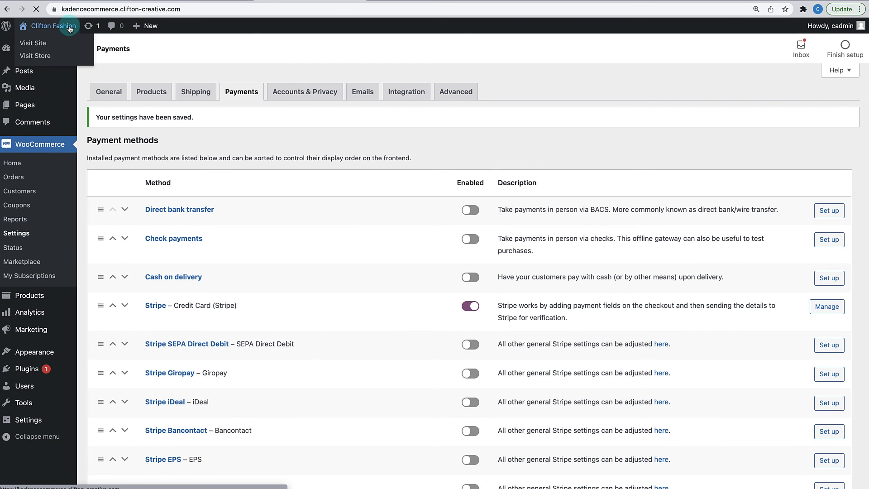
- Confirm checkout now shows the Credit Card (Stripe) card fields, then go to the home page
left_click(732, 60)
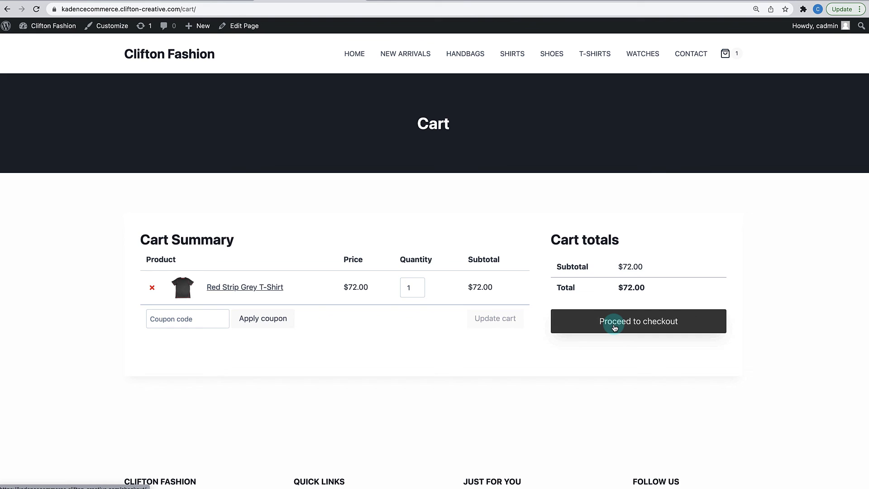
left_click(614, 327)
scroll(614, 326, "down", 3)
scroll(611, 312, "down", 2)
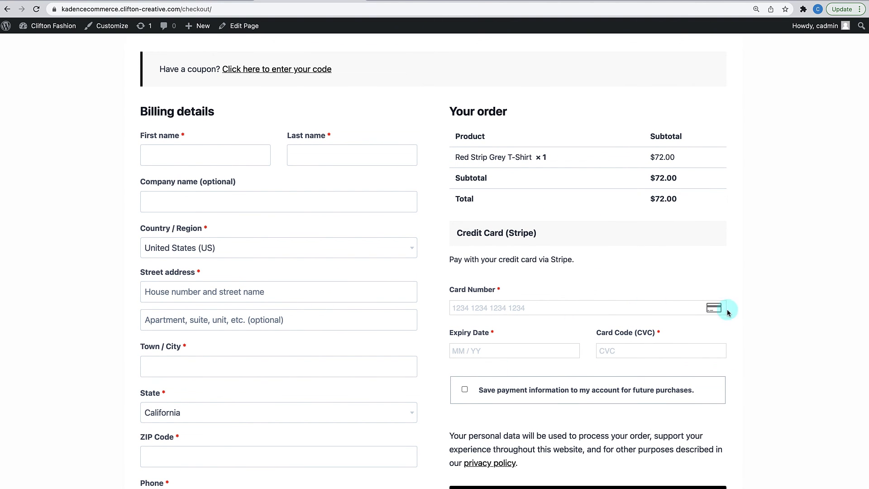
scroll(744, 332, "down", 10)
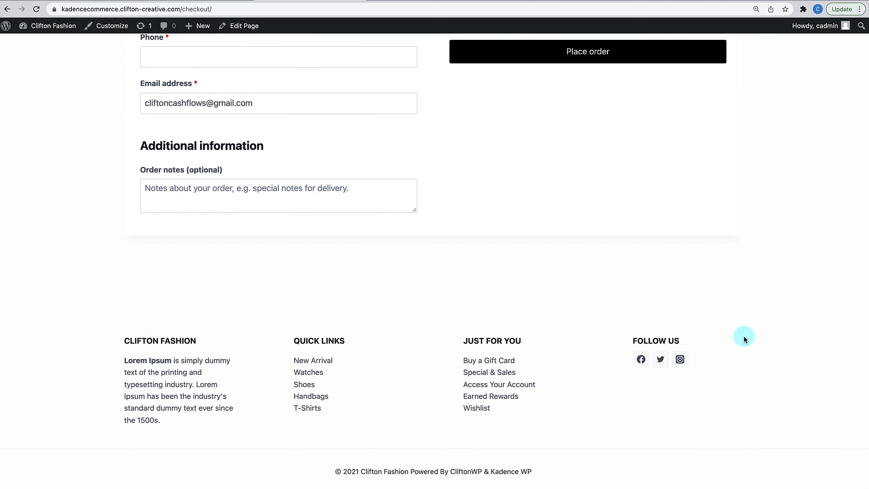
scroll(744, 338, "up", 15)
scroll(743, 336, "up", 2)
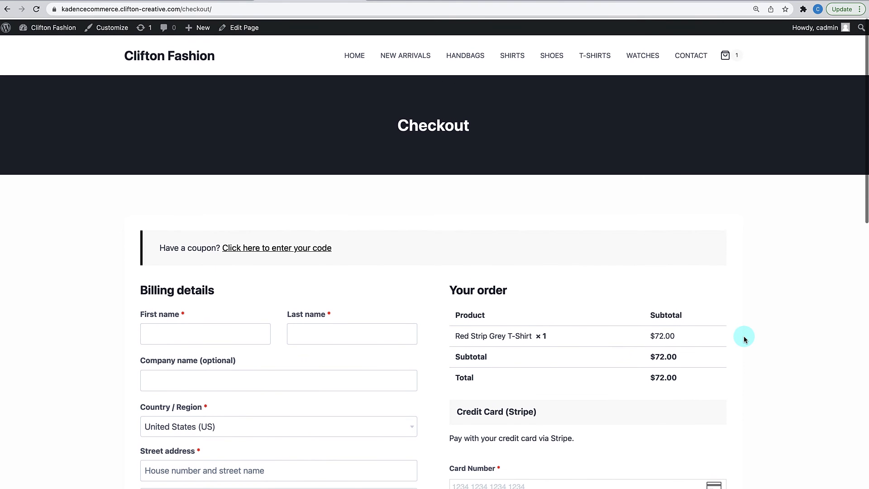
left_click(171, 61)
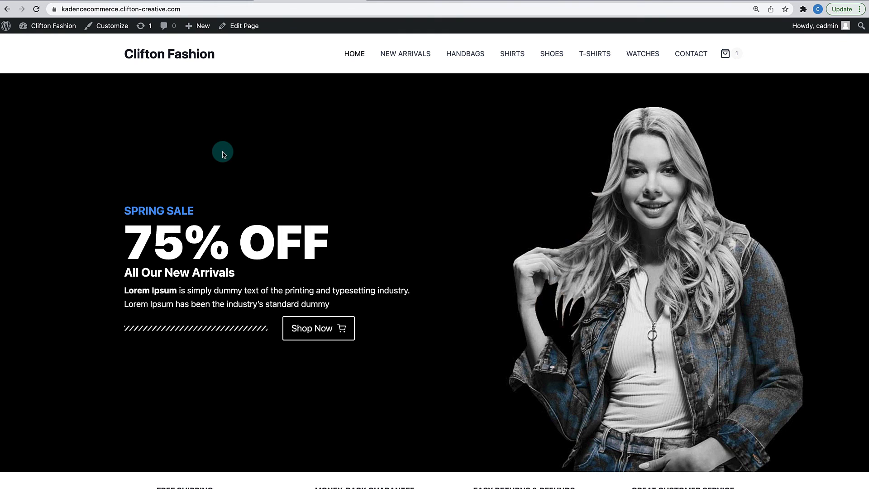
scroll(223, 154, "down", 15)
scroll(224, 156, "up", 8)
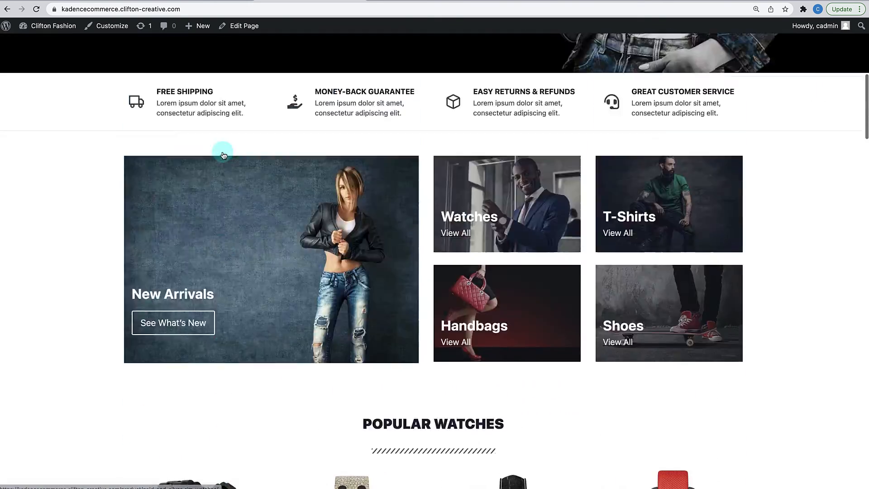
scroll(224, 155, "up", 8)
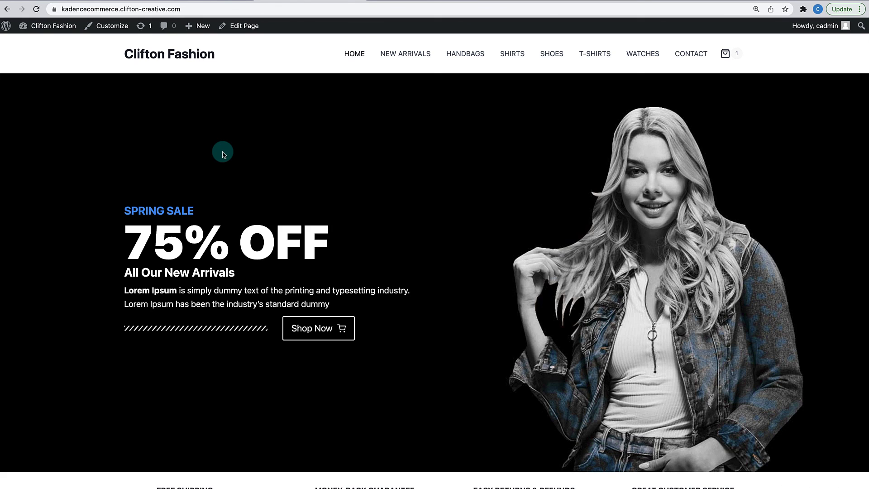